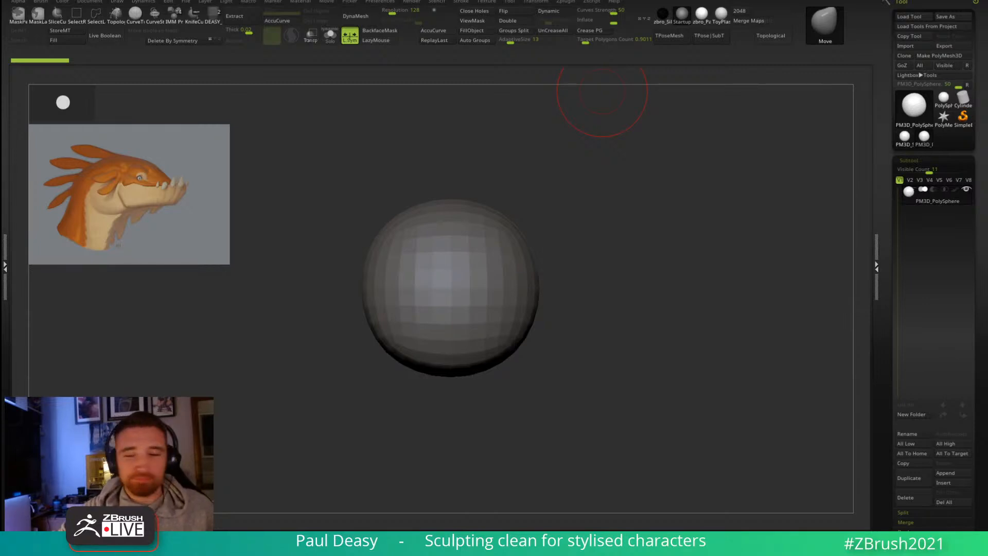
pyautogui.moveTo(584, 170); pyautogui.dragTo(603, 196)
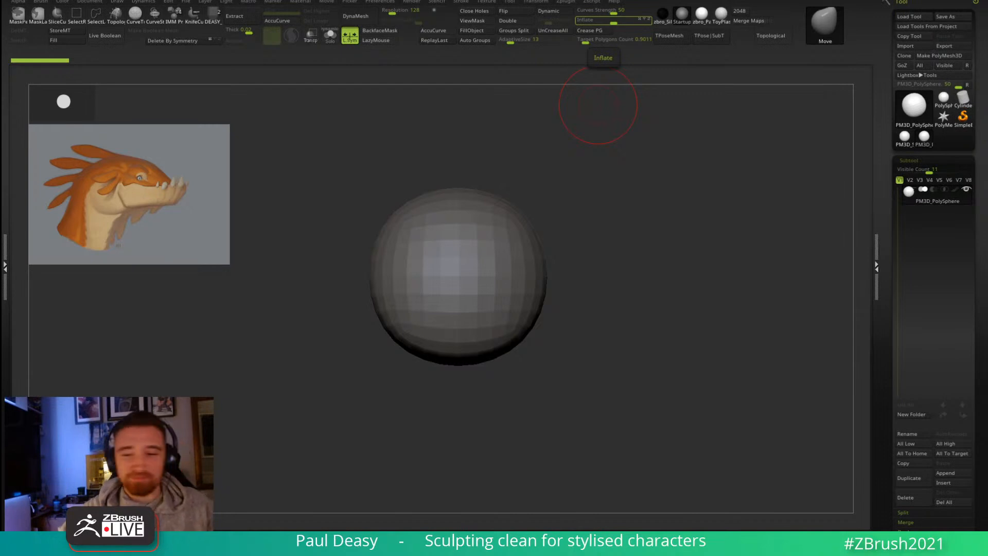
pyautogui.keyDown('alt'); pyautogui.moveTo(617, 200); pyautogui.dragTo(608, 184); pyautogui.keyUp('alt')
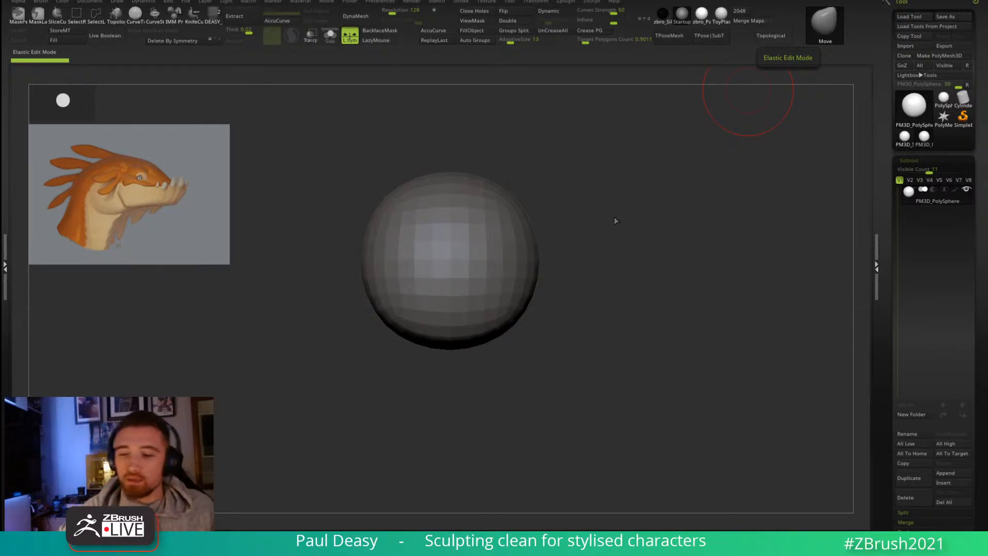
pyautogui.press('space')
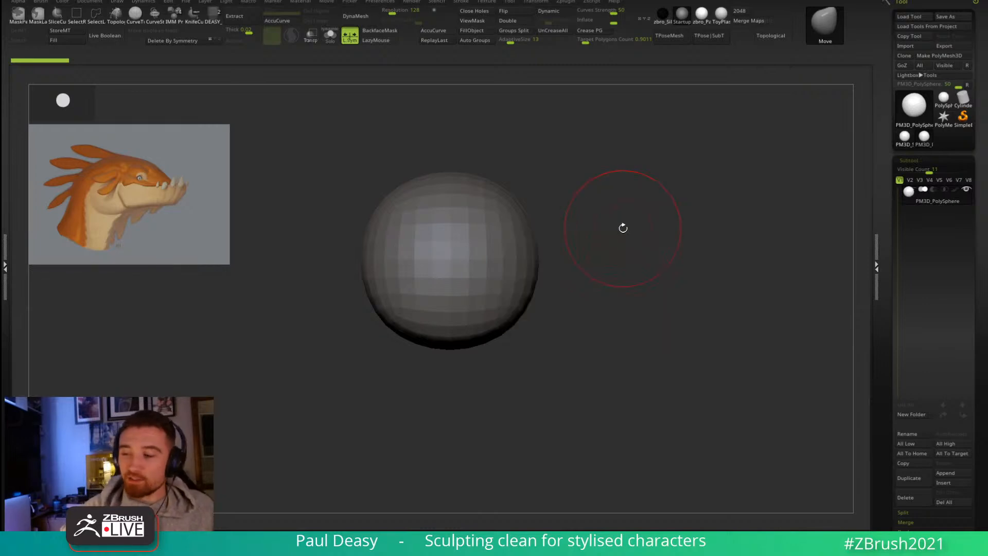
pyautogui.moveTo(641, 252); pyautogui.dragTo(643, 263)
pyautogui.press('space')
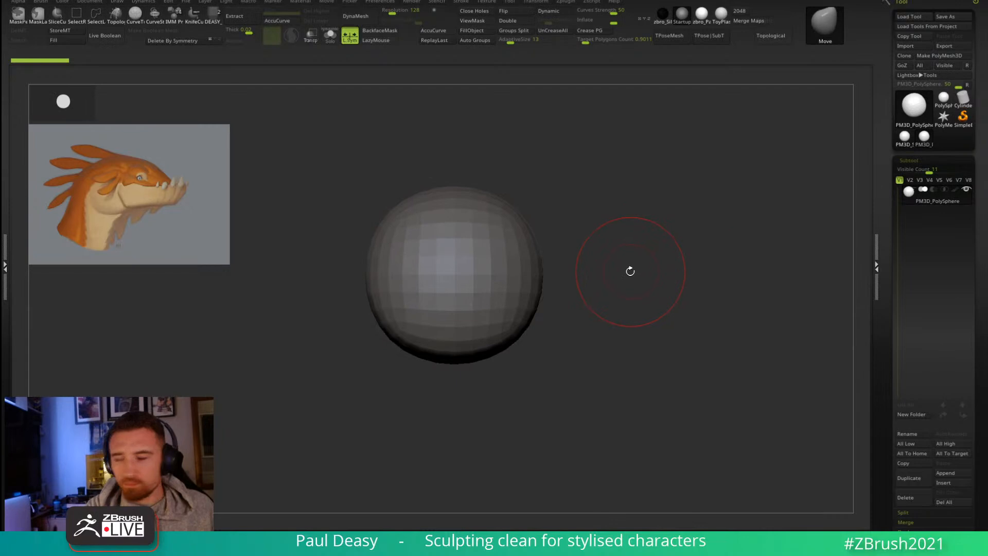
pyautogui.press('space')
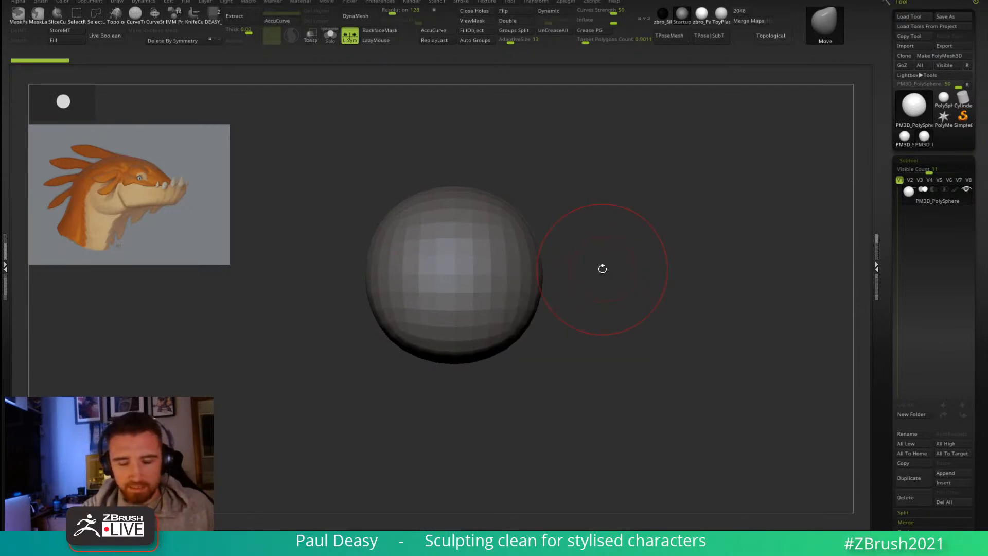
pyautogui.press('space')
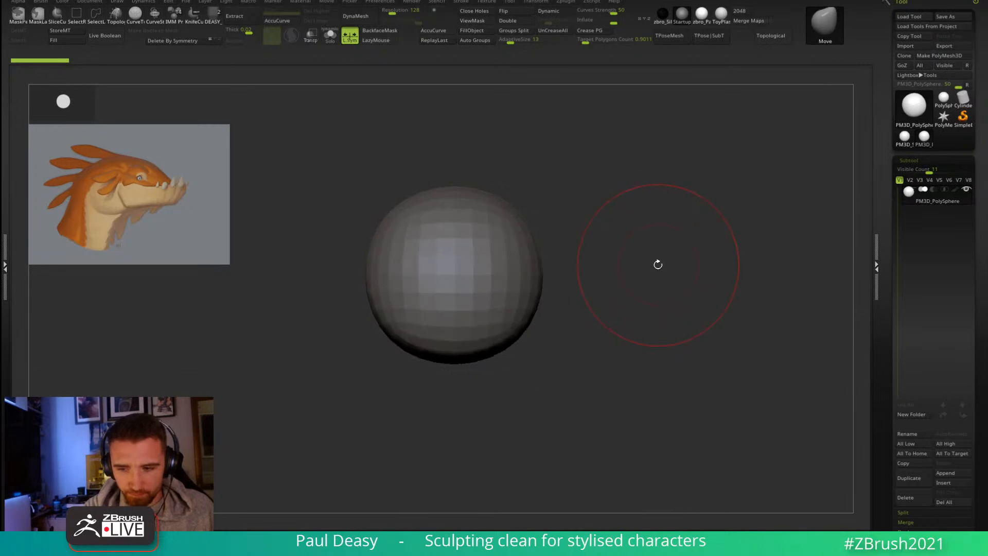
pyautogui.keyDown('shift'); pyautogui.moveTo(663, 260); pyautogui.dragTo(638, 254); pyautogui.keyUp('shift')
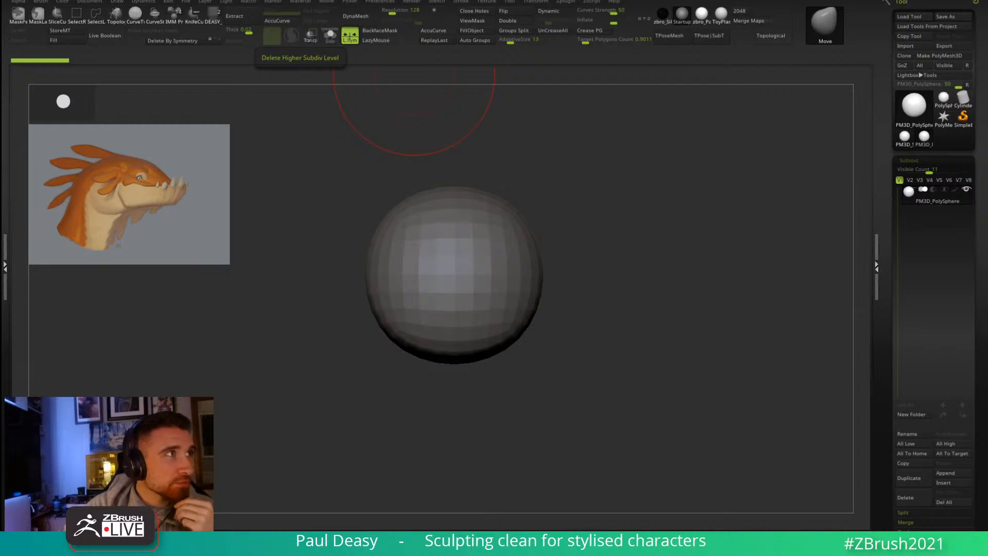
# Step: Switch to the browser and examine the renders and concept art of "Alien stream sculpt #1" on ArtStation
pyautogui.moveTo(0, 88); pyautogui.dragTo(443, 52)
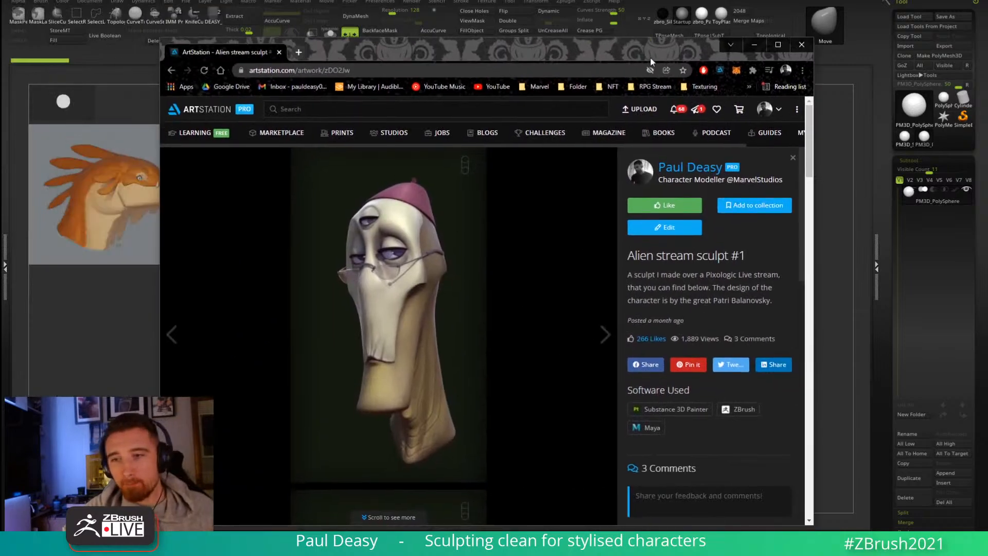
pyautogui.click(778, 46)
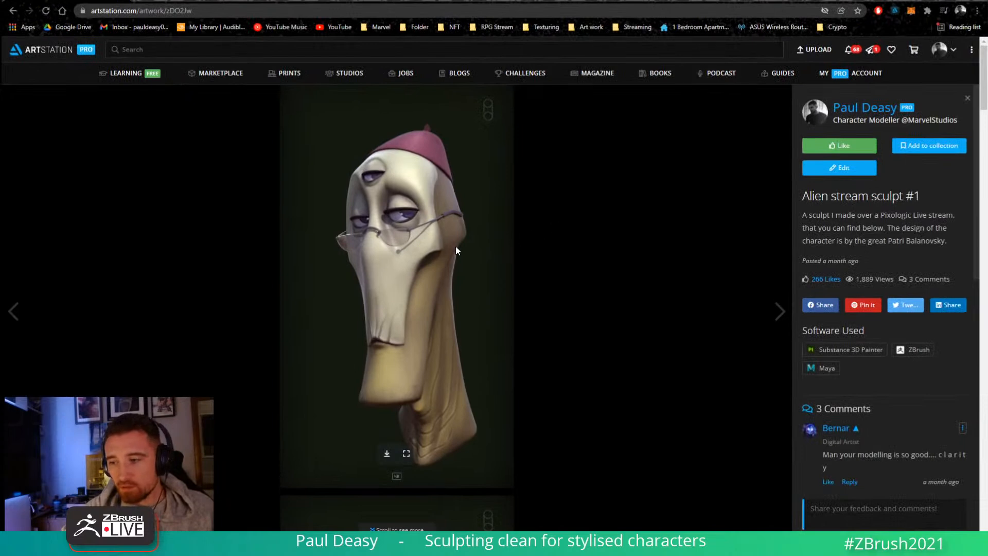
pyautogui.scroll(-5, 340, 299)
pyautogui.scroll(-6, 324, 297)
pyautogui.scroll(6, 324, 297)
pyautogui.scroll(-3, 324, 297)
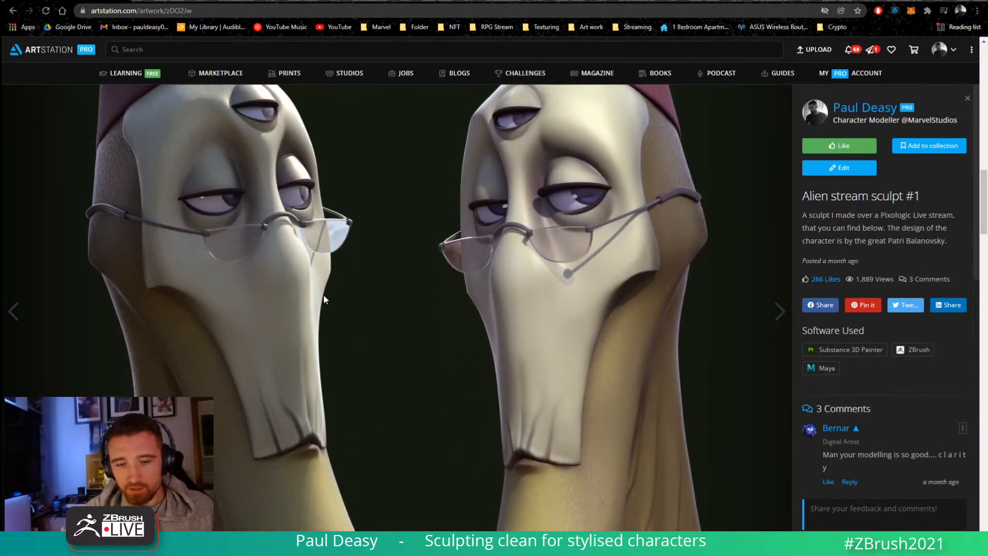
pyautogui.scroll(-2, 323, 299)
pyautogui.scroll(4, 323, 299)
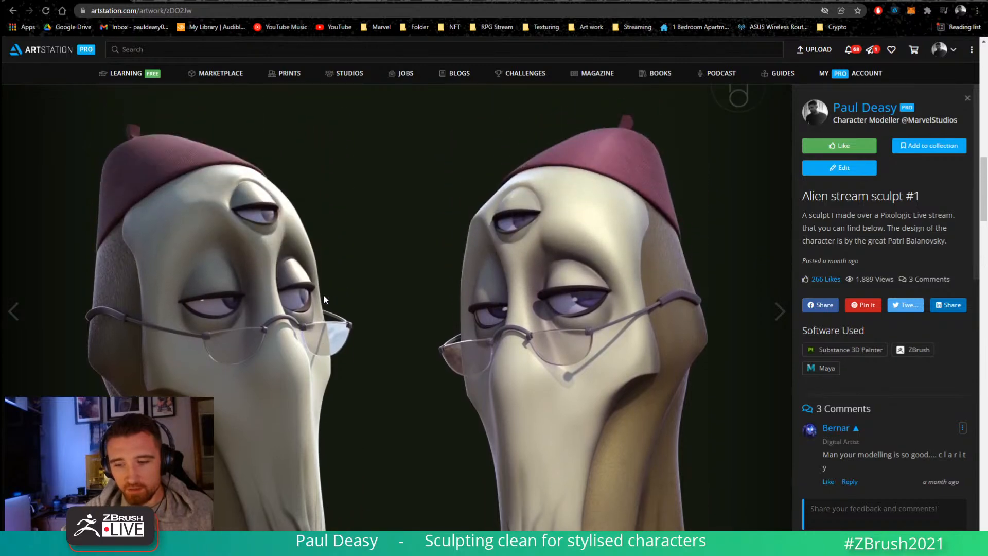
pyautogui.scroll(-8, 324, 298)
pyautogui.scroll(8, 323, 297)
pyautogui.scroll(-3, 323, 298)
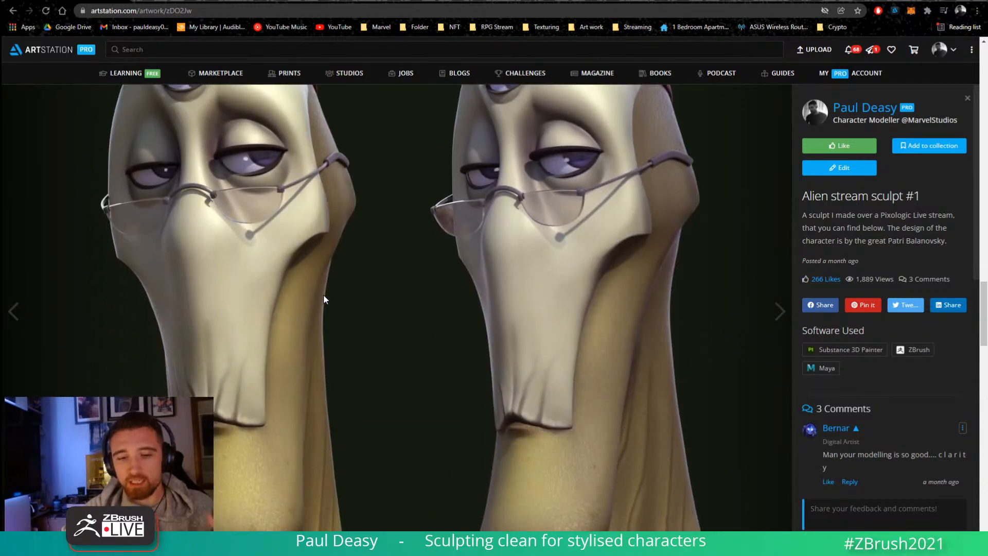
pyautogui.scroll(-8, 323, 299)
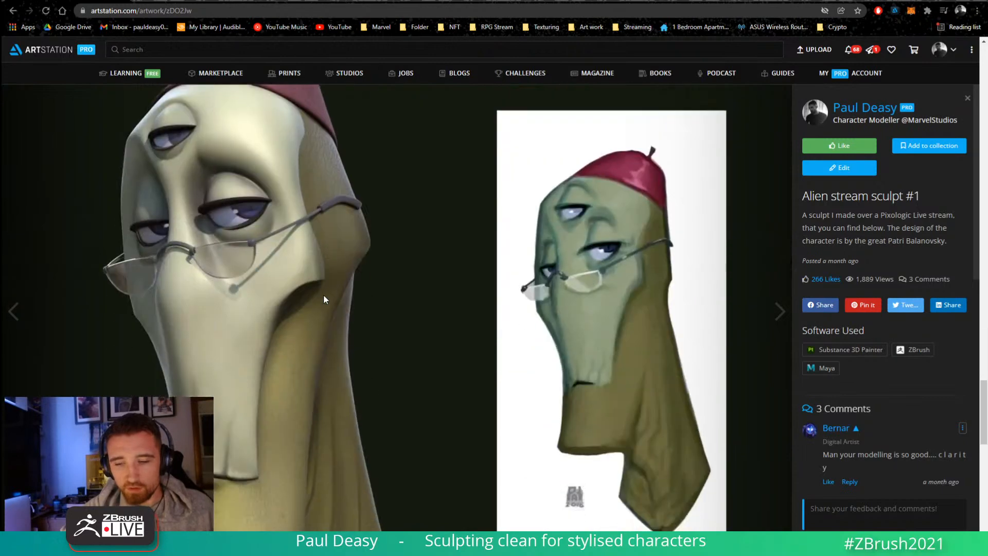
pyautogui.scroll(-1, 381, 301)
pyautogui.scroll(2, 479, 329)
pyautogui.scroll(-1, 363, 321)
pyautogui.scroll(-10, 357, 317)
pyautogui.scroll(-3, 356, 315)
pyautogui.scroll(15, 399, 364)
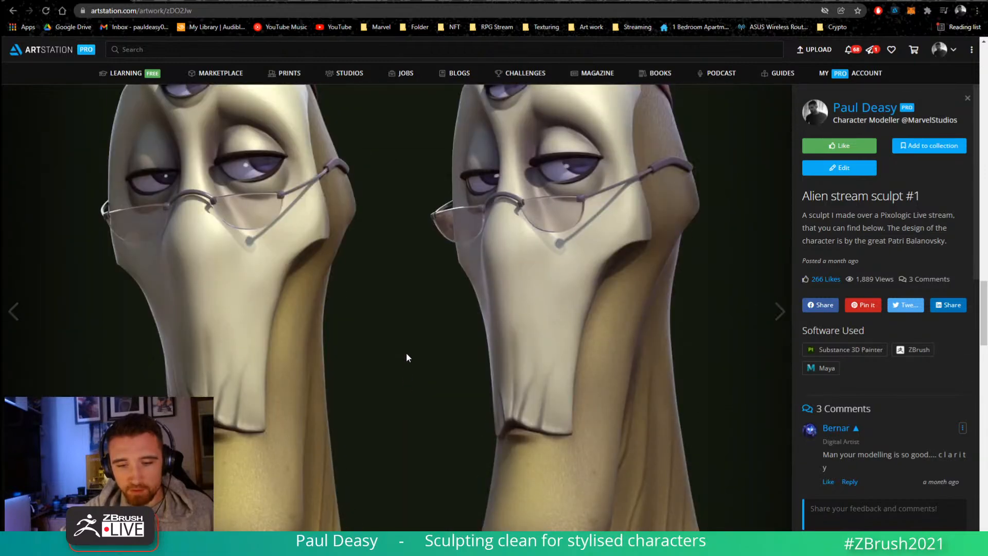
pyautogui.scroll(10, 407, 353)
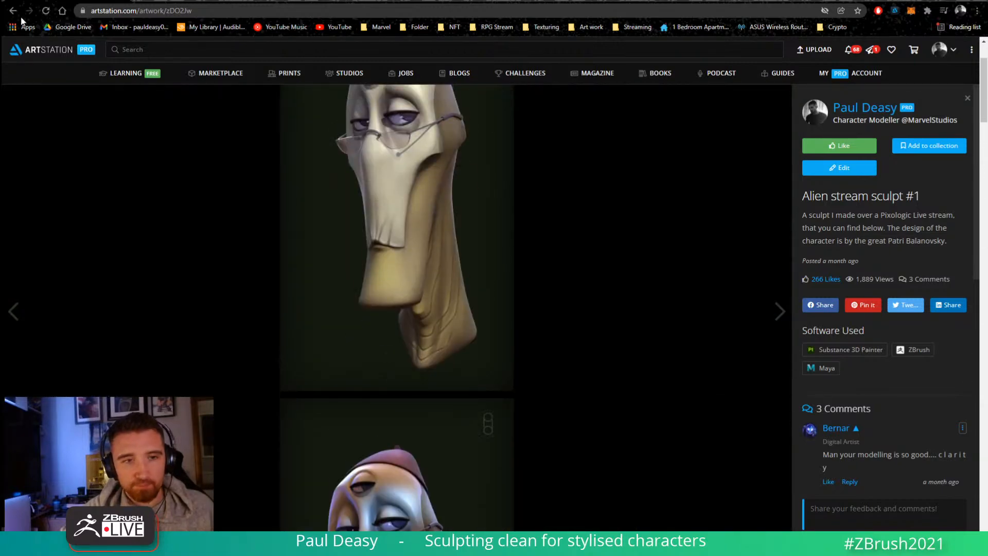
# Step: Open the "Alien stream sculpt #2" artwork on ArtStation and examine its renders and embedded stream videos
pyautogui.click(13, 11)
pyautogui.click(749, 326)
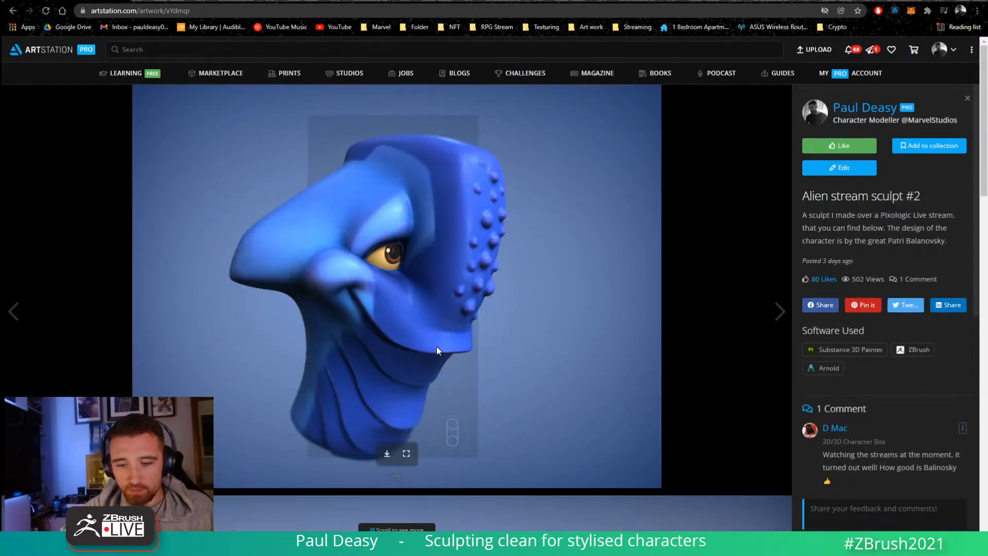
pyautogui.scroll(-6, 462, 328)
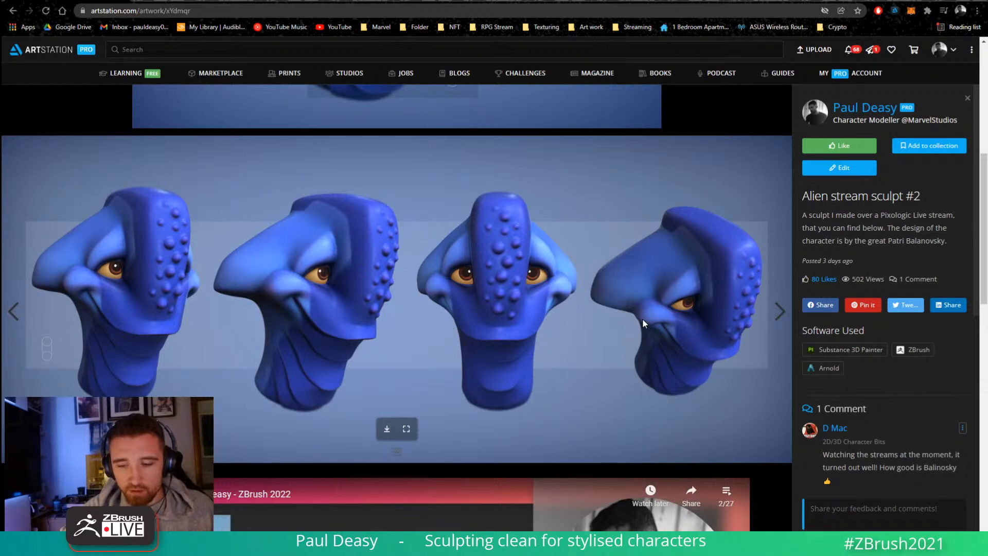
pyautogui.scroll(-4, 385, 307)
pyautogui.scroll(-6, 385, 308)
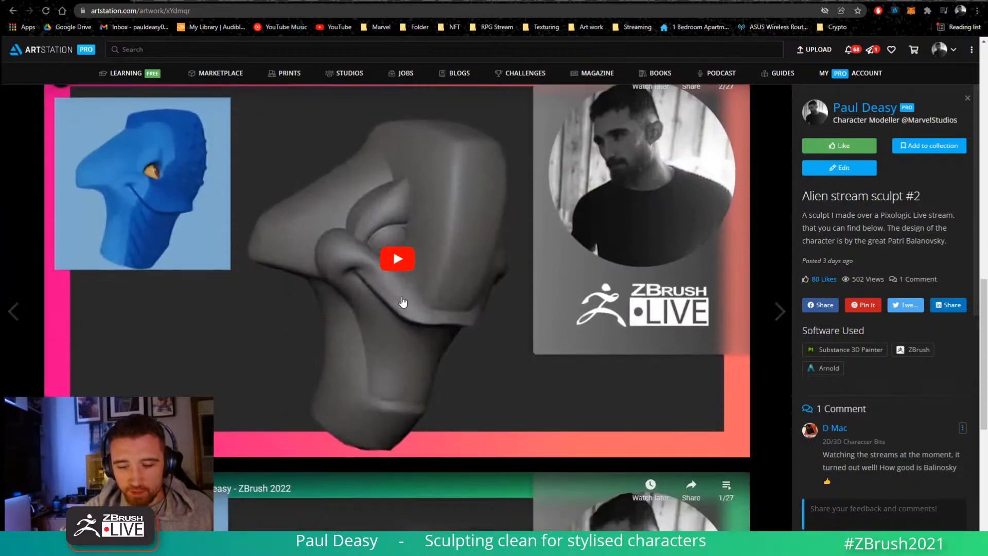
pyautogui.scroll(1, 420, 310)
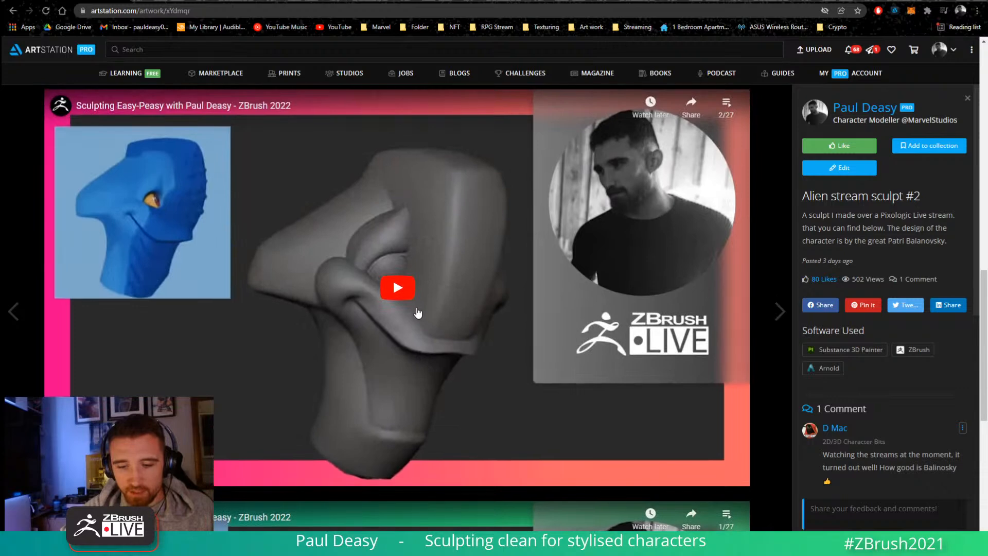
pyautogui.scroll(-5, 420, 310)
pyautogui.scroll(-2, 388, 440)
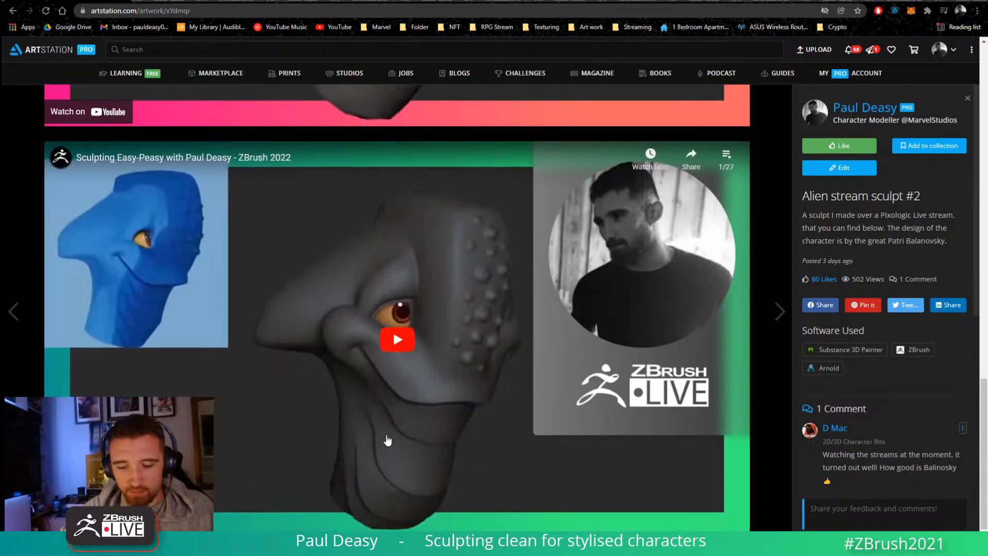
pyautogui.scroll(3, 401, 388)
pyautogui.scroll(5, 535, 369)
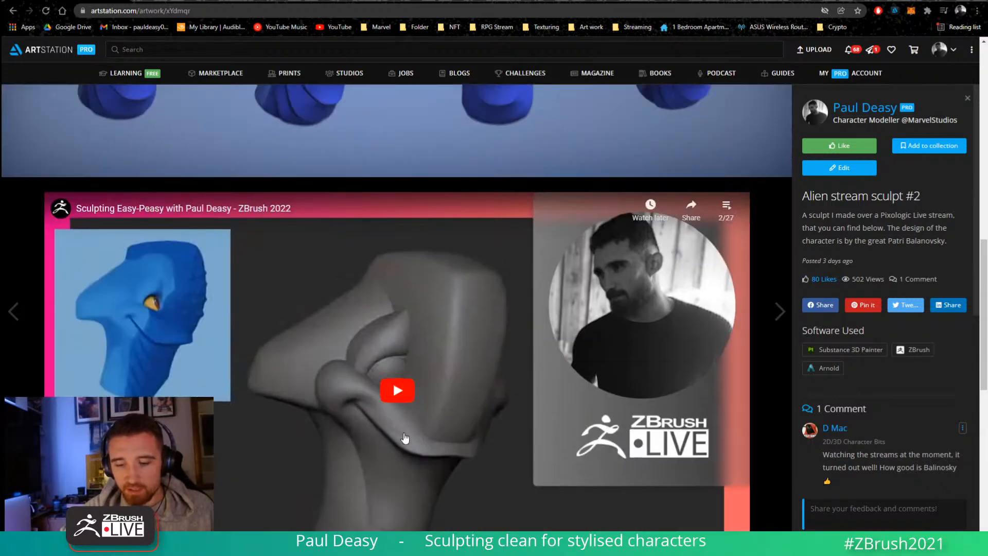
pyautogui.scroll(5, 442, 340)
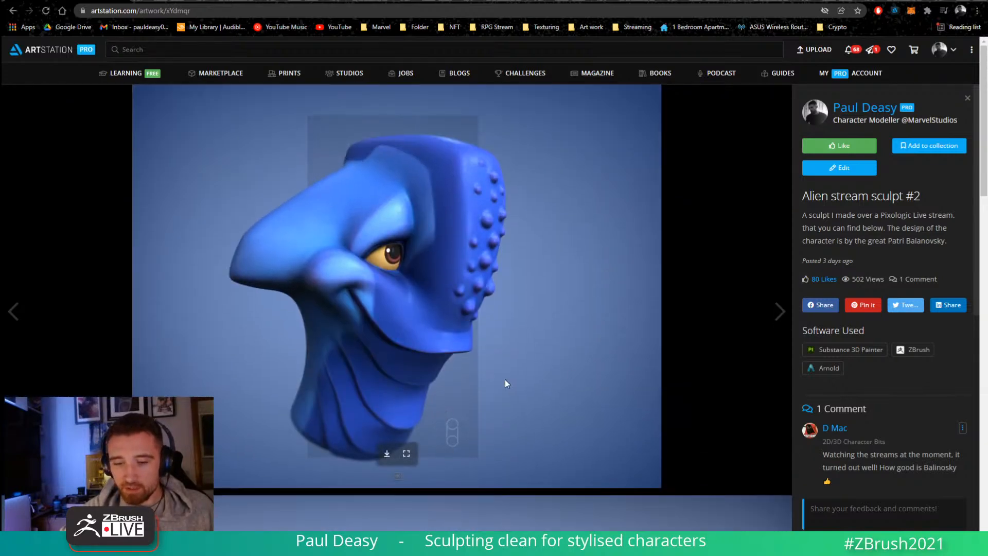
pyautogui.scroll(-7, 505, 380)
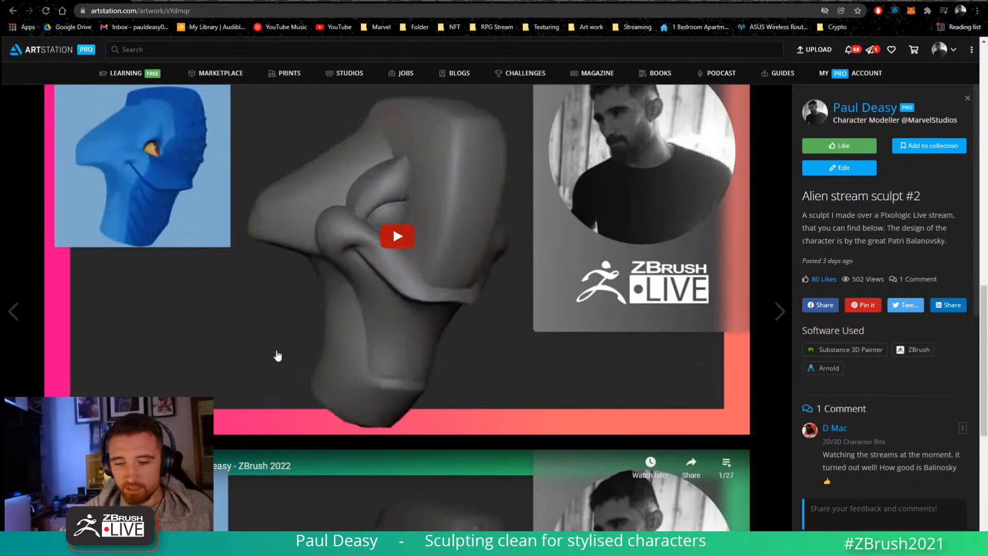
pyautogui.scroll(-4, 529, 353)
pyautogui.scroll(4, 531, 348)
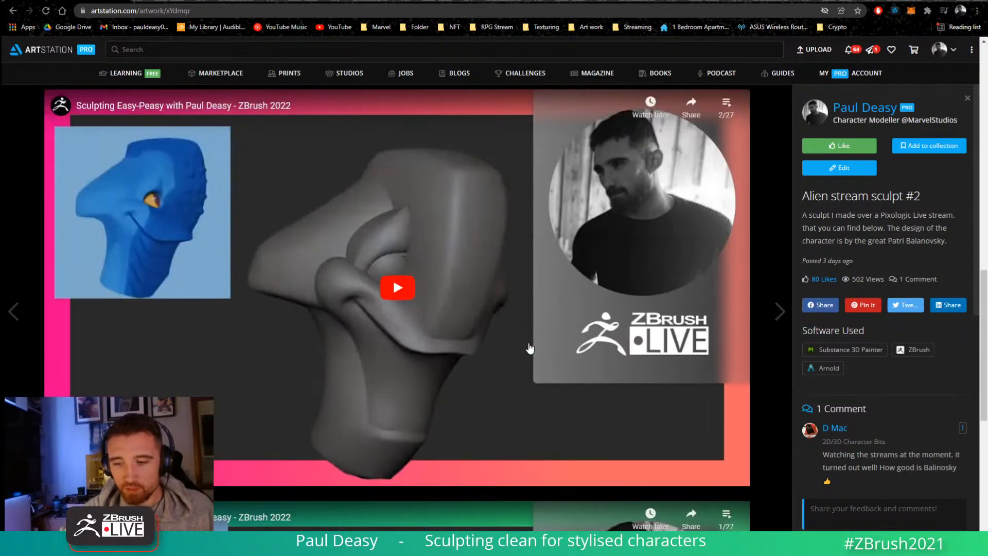
pyautogui.scroll(10, 530, 348)
pyautogui.scroll(-5, 460, 347)
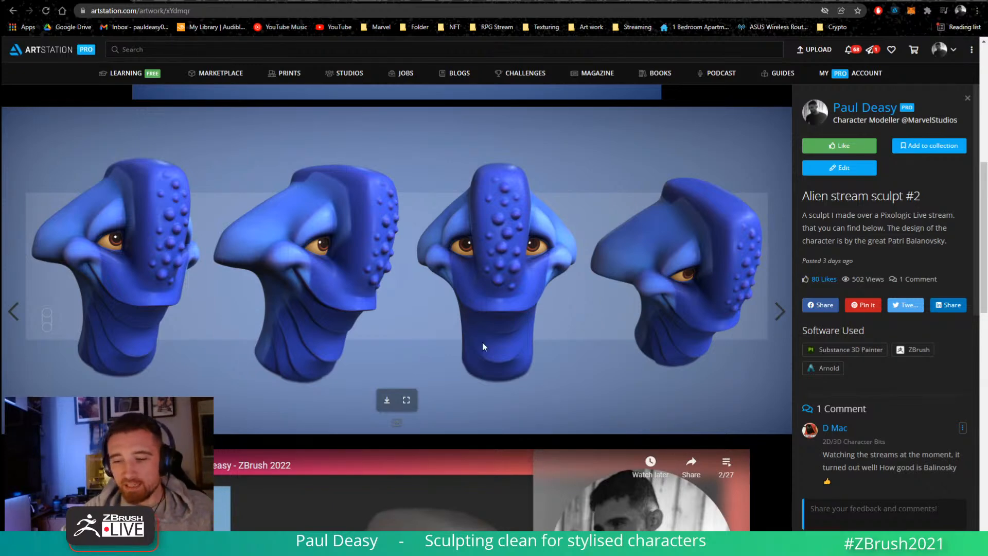
pyautogui.scroll(7, 394, 286)
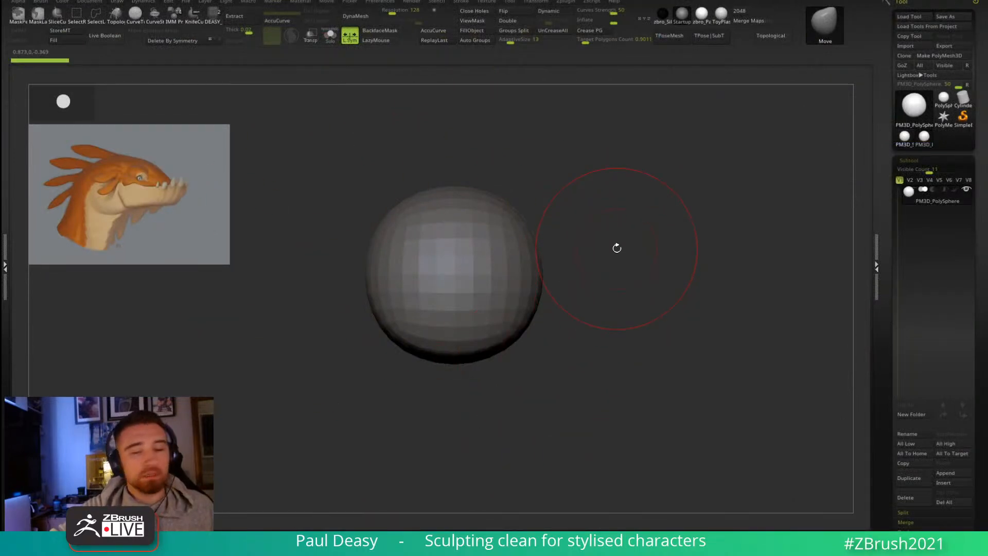
pyautogui.press('space')
pyautogui.click(627, 234)
pyautogui.keyDown('alt'); pyautogui.moveTo(637, 247); pyautogui.dragTo(607, 266); pyautogui.keyUp('alt')
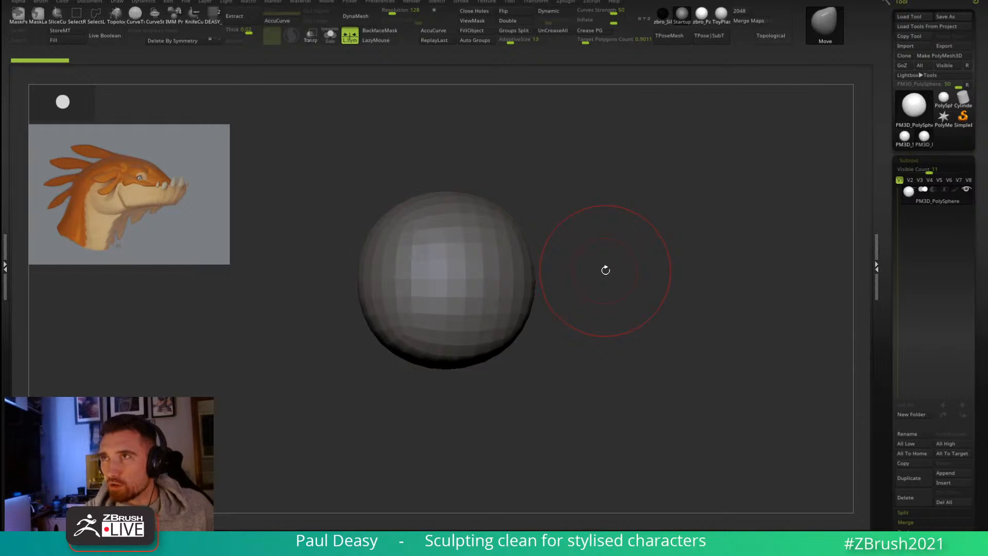
pyautogui.moveTo(603, 269); pyautogui.dragTo(609, 271)
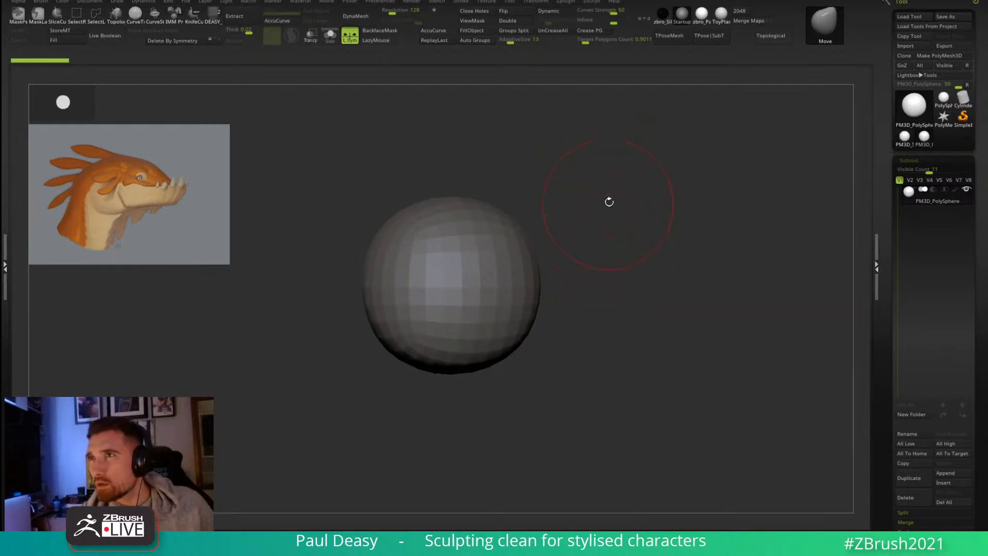
pyautogui.moveTo(606, 259); pyautogui.dragTo(608, 260)
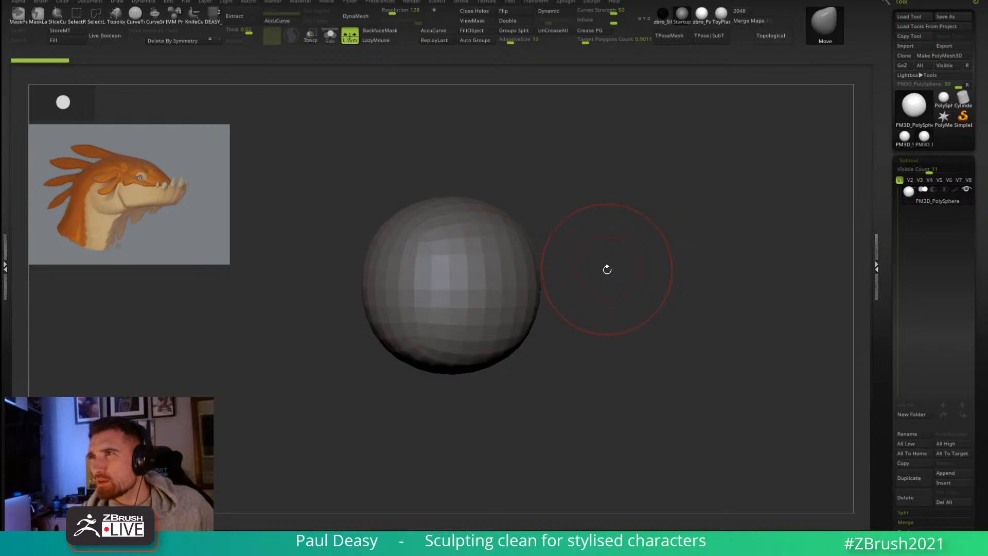
pyautogui.keyDown('alt'); pyautogui.moveTo(607, 268); pyautogui.dragTo(617, 275); pyautogui.keyUp('alt')
pyautogui.moveTo(618, 276)
pyautogui.mouseDown(button='right')
pyautogui.moveTo(616, 247)
pyautogui.moveTo(638, 246)
pyautogui.mouseUp(button='right')
pyautogui.rightClick(633, 247)
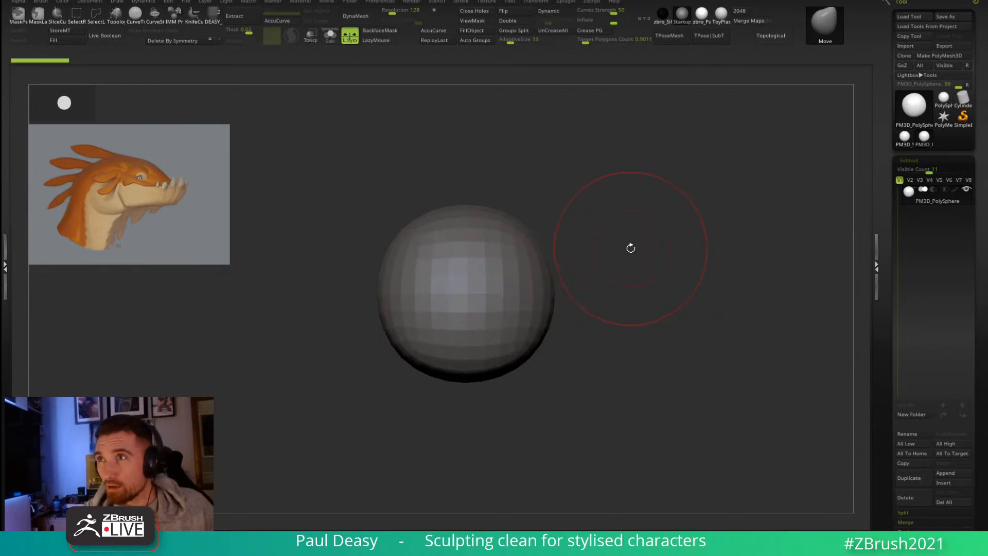
pyautogui.press('space')
pyautogui.moveTo(633, 246); pyautogui.dragTo(613, 246)
pyautogui.press('space')
pyautogui.keyDown('alt'); pyautogui.moveTo(569, 270); pyautogui.dragTo(565, 247); pyautogui.keyUp('alt')
pyautogui.press('space')
pyautogui.keyDown('shift'); pyautogui.moveTo(550, 281); pyautogui.dragTo(607, 265); pyautogui.keyUp('shift')
pyautogui.moveTo(569, 277)
pyautogui.mouseDown(button='right')
pyautogui.moveTo(659, 254)
pyautogui.moveTo(576, 248)
pyautogui.mouseUp(button='right')
pyautogui.press('space')
pyautogui.press('space')
pyautogui.moveTo(576, 249); pyautogui.dragTo(582, 248)
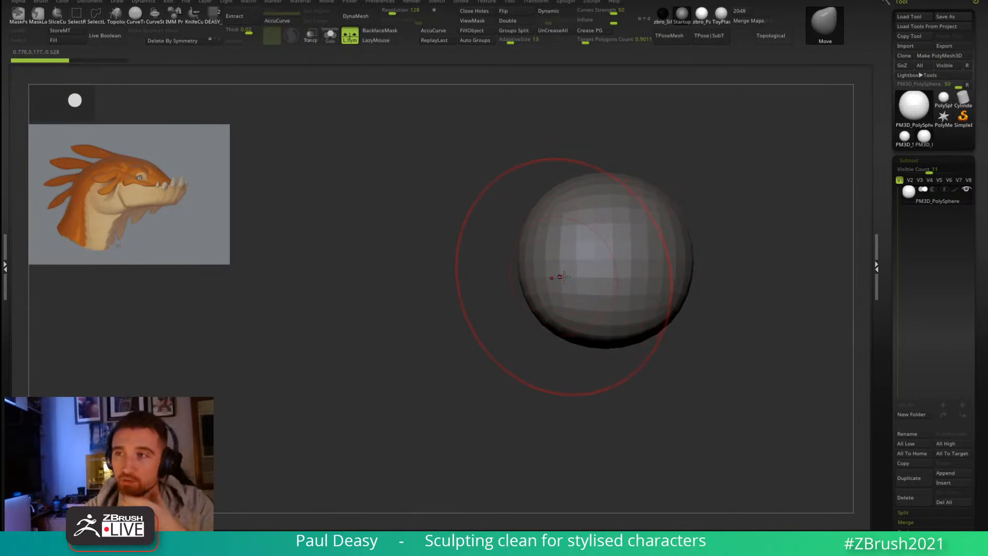
# Step: Pull the front of the sphere forward with the Move brush into an elongated, tapered base shape for the creature's head
pyautogui.press('space')
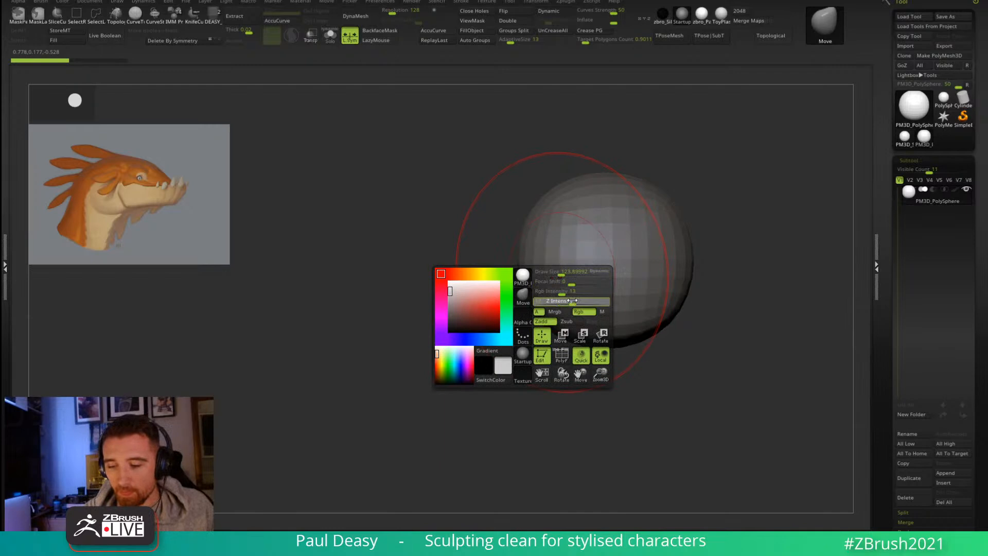
pyautogui.moveTo(568, 274)
pyautogui.keyDown('ctrl'); pyautogui.mouseDown(button='right')
pyautogui.moveTo(589, 265)
pyautogui.moveTo(551, 266)
pyautogui.mouseUp(button='right'); pyautogui.keyUp('ctrl')
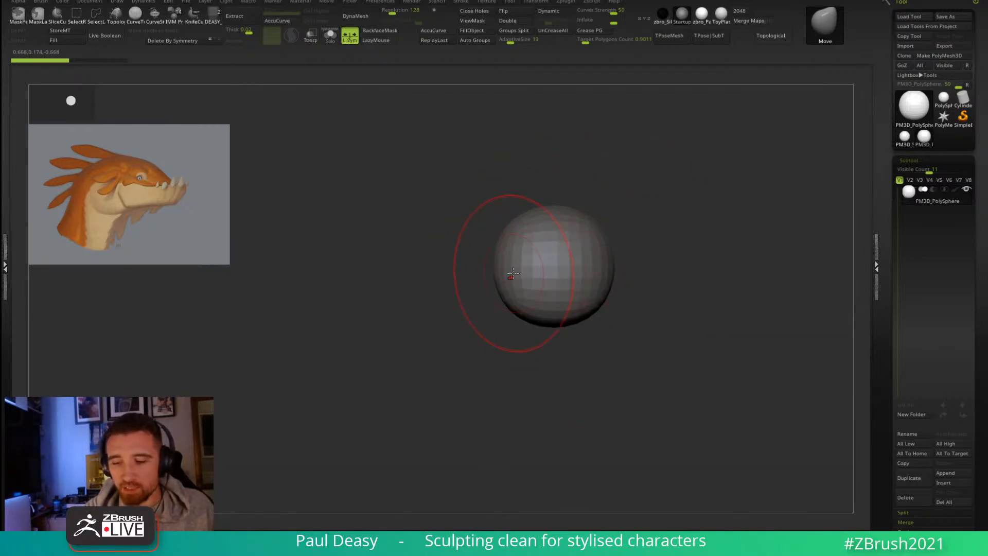
pyautogui.moveTo(507, 276)
pyautogui.mouseDown()
pyautogui.moveTo(430, 294)
pyautogui.moveTo(489, 287)
pyautogui.moveTo(470, 265)
pyautogui.moveTo(490, 309)
pyautogui.moveTo(468, 250)
pyautogui.mouseUp()
pyautogui.moveTo(441, 283); pyautogui.dragTo(450, 306)
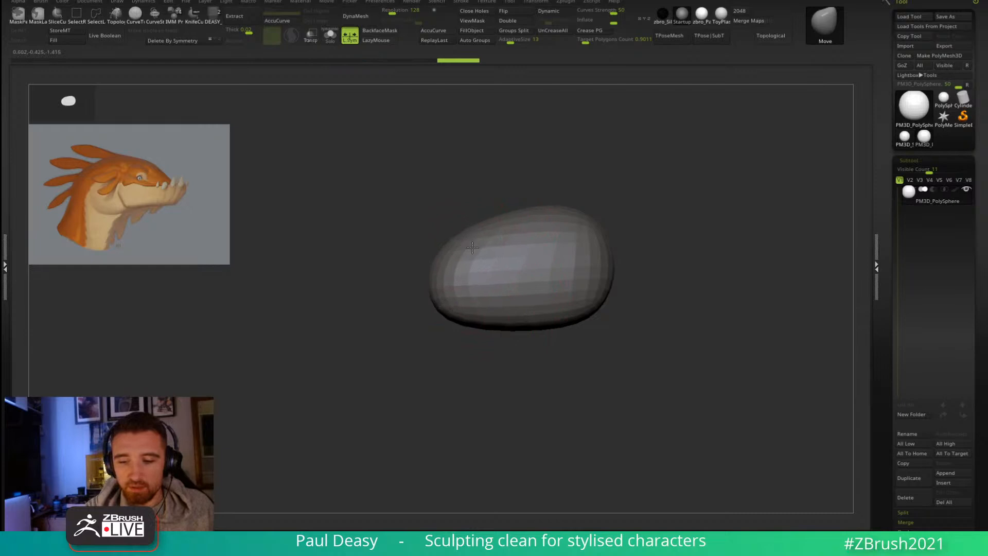
pyautogui.moveTo(471, 247); pyautogui.dragTo(464, 242)
pyautogui.moveTo(619, 247); pyautogui.dragTo(604, 265)
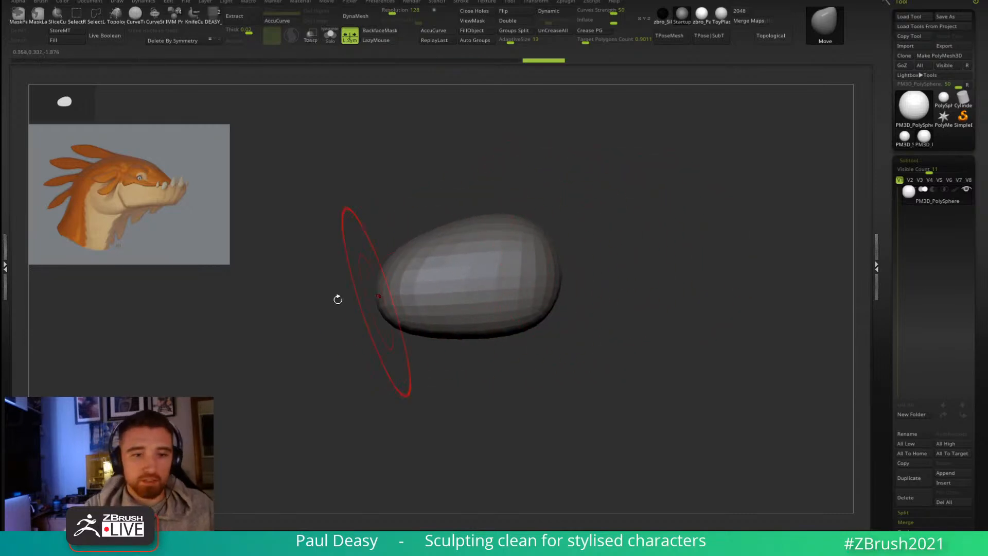
# Step: Pull the front and back of the head form with the Move brush to lengthen it into a smooth egg shape
pyautogui.press('space')
pyautogui.moveTo(560, 268)
pyautogui.mouseDown()
pyautogui.moveTo(591, 261)
pyautogui.moveTo(581, 280)
pyautogui.moveTo(581, 237)
pyautogui.mouseUp()
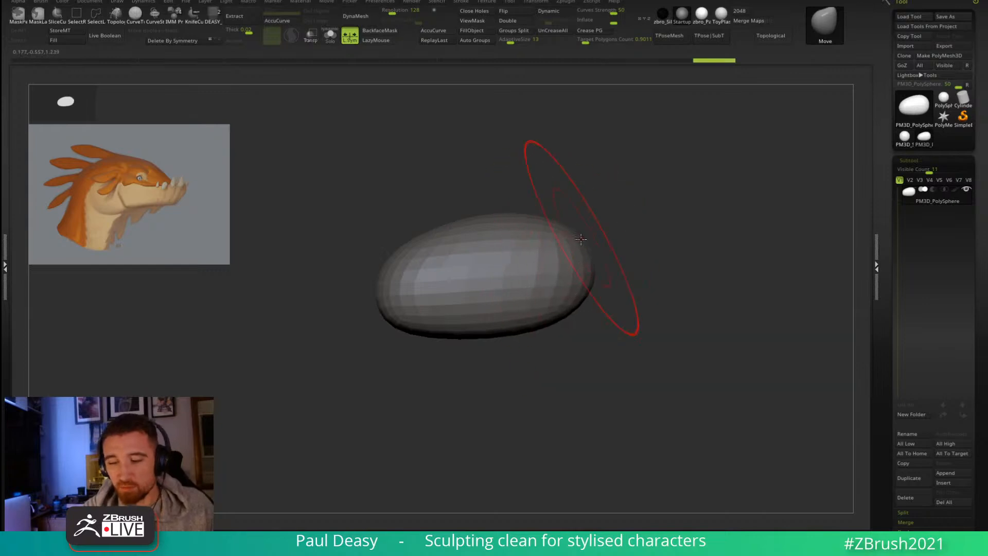
pyautogui.press('space')
pyautogui.moveTo(640, 280)
pyautogui.mouseDown()
pyautogui.moveTo(591, 275)
pyautogui.moveTo(566, 289)
pyautogui.moveTo(462, 297)
pyautogui.mouseUp()
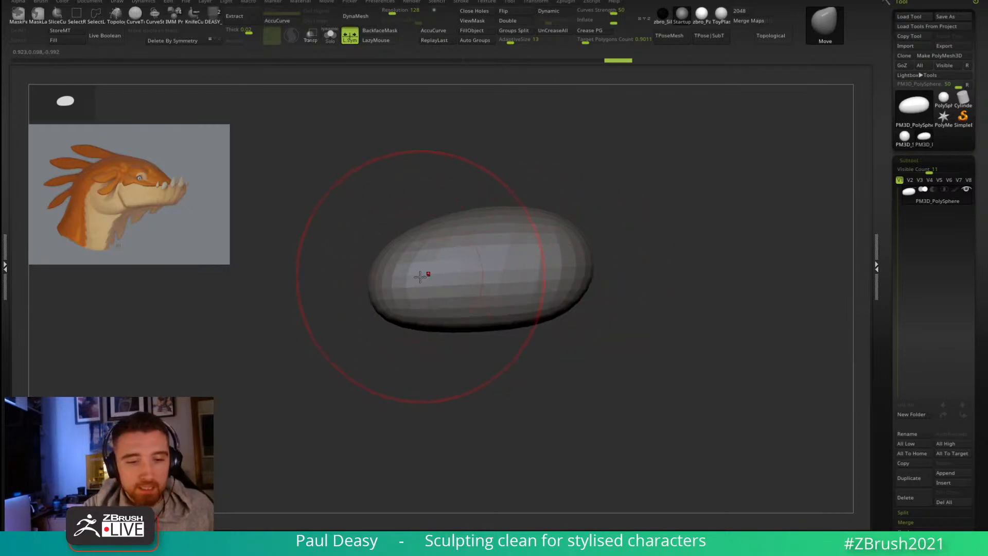
pyautogui.moveTo(405, 244)
pyautogui.mouseDown()
pyautogui.moveTo(398, 264)
pyautogui.moveTo(389, 257)
pyautogui.mouseUp()
pyautogui.moveTo(635, 265); pyautogui.dragTo(628, 266)
# Step: Duplicate the head form and rotate the copy diagonally downward beneath the back of the head as a neck
pyautogui.press('w')
pyautogui.hotkey('ctrl', 'shift', 'd')
pyautogui.moveTo(509, 220)
pyautogui.mouseDown()
pyautogui.moveTo(584, 268)
pyautogui.moveTo(581, 329)
pyautogui.moveTo(591, 363)
pyautogui.moveTo(613, 377)
pyautogui.mouseUp()
pyautogui.press('q')
pyautogui.press('shift')
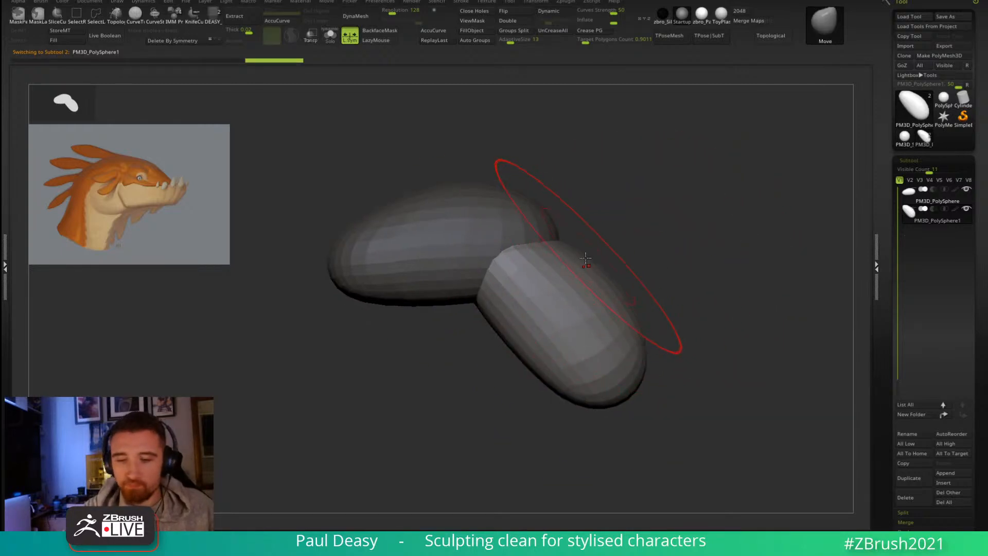
# Step: Reposition the neck form so its upper end tucks into the back of the head
pyautogui.press('w')
pyautogui.keyDown('alt'); pyautogui.click(516, 258); pyautogui.keyUp('alt')
pyautogui.moveTo(563, 273)
pyautogui.mouseDown()
pyautogui.moveTo(564, 257)
pyautogui.moveTo(565, 268)
pyautogui.mouseUp()
pyautogui.press('q')
pyautogui.moveTo(547, 288)
pyautogui.mouseDown(button='right')
pyautogui.moveTo(653, 284)
pyautogui.moveTo(530, 265)
pyautogui.mouseUp(button='right')
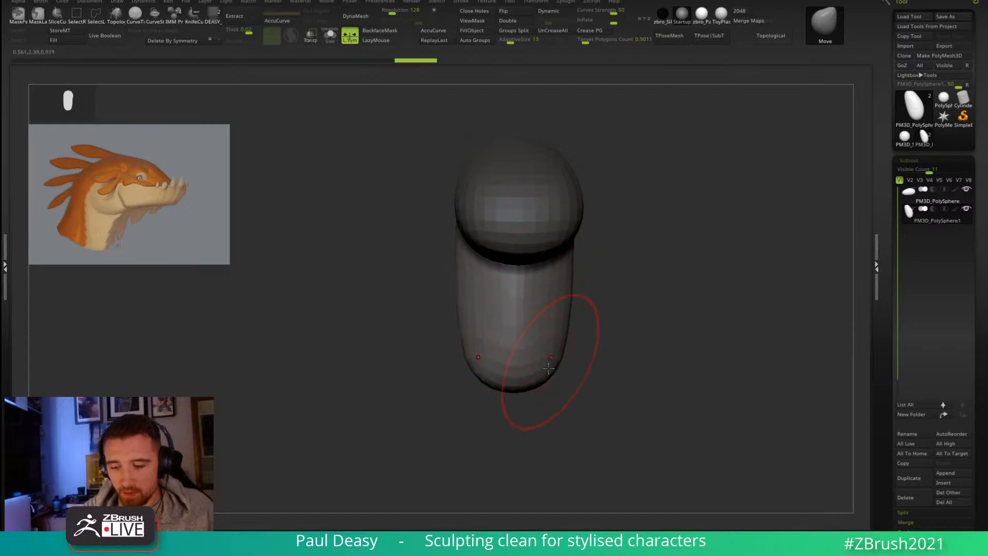
# Step: Pull the upper back of the neck toward the skull with the Move brush, making the neck more upright
pyautogui.moveTo(550, 361); pyautogui.dragTo(637, 197, button='right')
pyautogui.moveTo(599, 175); pyautogui.dragTo(601, 164)
pyautogui.rightClick(566, 246)
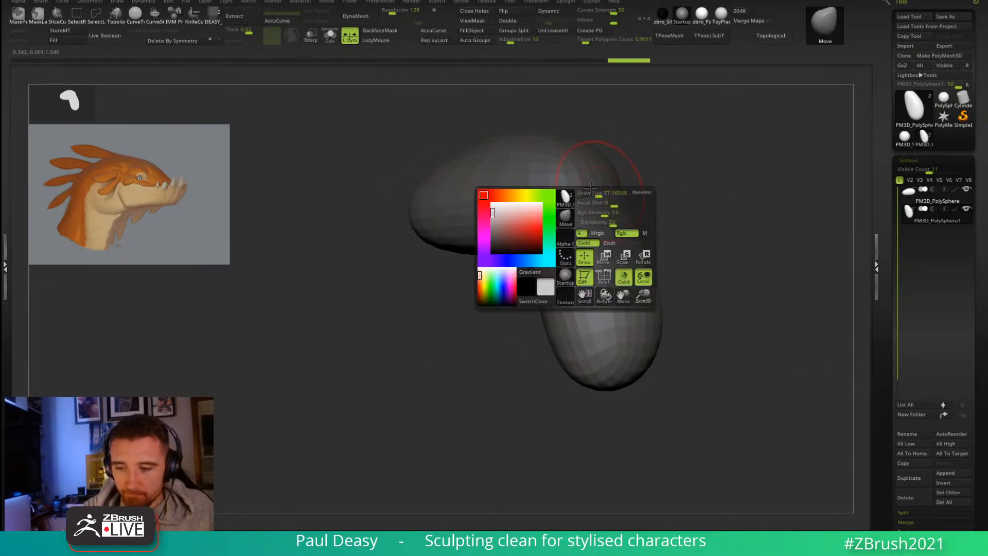
pyautogui.moveTo(584, 203)
pyautogui.mouseDown()
pyautogui.moveTo(586, 183)
pyautogui.moveTo(592, 191)
pyautogui.mouseUp()
pyautogui.moveTo(674, 200)
pyautogui.mouseDown(button='right')
pyautogui.moveTo(690, 233)
pyautogui.moveTo(615, 234)
pyautogui.mouseUp(button='right')
pyautogui.rightClick(685, 233)
pyautogui.rightClick(615, 235)
pyautogui.moveTo(589, 301)
pyautogui.mouseDown(button='right')
pyautogui.moveTo(690, 243)
pyautogui.moveTo(212, 150)
pyautogui.mouseUp(button='right')
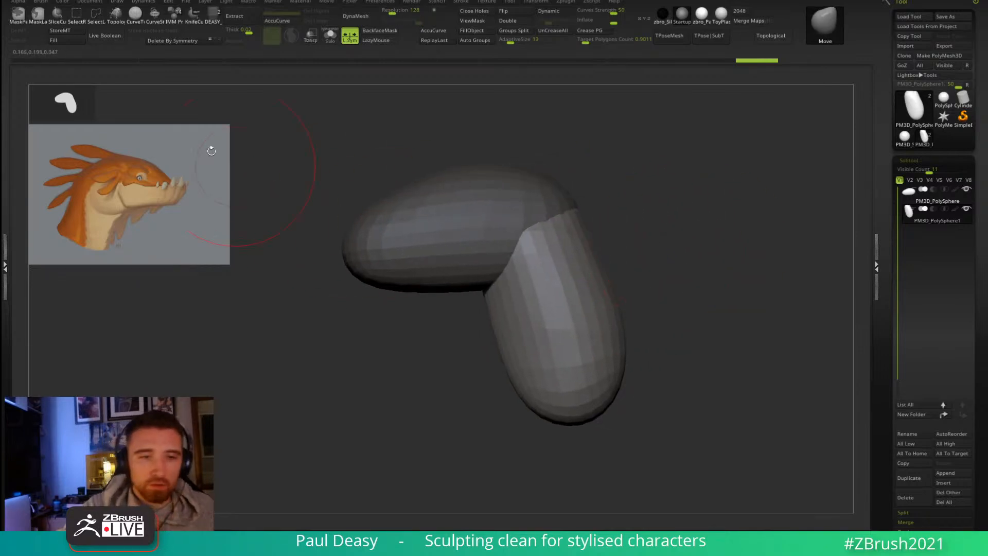
# Step: Smooth and nudge the top of the neck until it flows into the back of the head
pyautogui.click(41, 1)
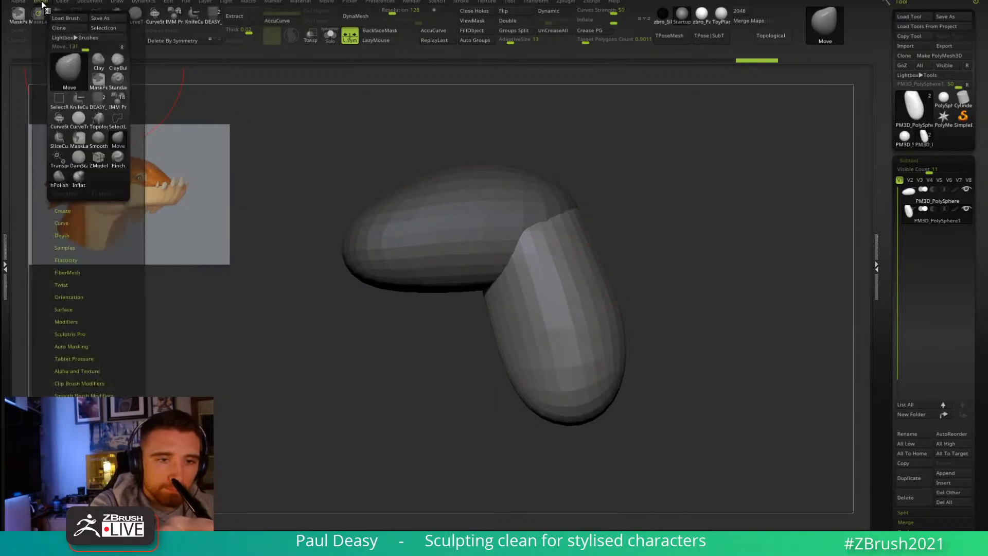
pyautogui.click(64, 248)
pyautogui.moveTo(674, 217)
pyautogui.mouseDown(button='right')
pyautogui.moveTo(688, 265)
pyautogui.moveTo(638, 273)
pyautogui.mouseUp(button='right')
pyautogui.keyDown('shift'); pyautogui.moveTo(560, 234); pyautogui.dragTo(557, 225); pyautogui.keyUp('shift')
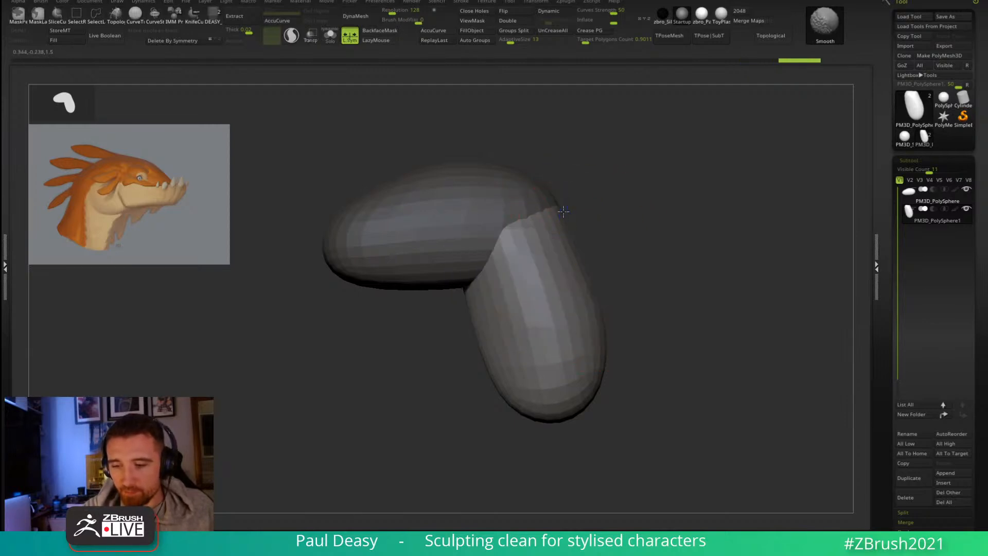
pyautogui.moveTo(566, 212); pyautogui.dragTo(602, 222, button='right')
pyautogui.moveTo(587, 214); pyautogui.dragTo(575, 196)
pyautogui.moveTo(642, 221); pyautogui.dragTo(674, 222)
pyautogui.keyDown('shift'); pyautogui.moveTo(572, 208); pyautogui.dragTo(548, 207); pyautogui.keyUp('shift')
pyautogui.moveTo(638, 221); pyautogui.dragTo(675, 223)
pyautogui.moveTo(523, 236)
pyautogui.keyDown('shift'); pyautogui.mouseDown()
pyautogui.moveTo(582, 232)
pyautogui.moveTo(572, 242)
pyautogui.mouseUp(); pyautogui.keyUp('shift')
# Step: Select the head and reshape its lower rear edge with the Move brush where it overlaps the neck
pyautogui.press('space')
pyautogui.press('space')
pyautogui.keyDown('alt'); pyautogui.click(503, 237); pyautogui.keyUp('alt')
pyautogui.rightClick(518, 247)
pyautogui.moveTo(507, 252); pyautogui.dragTo(549, 237, button='right')
pyautogui.rightClick(512, 261)
pyautogui.rightClick(548, 237)
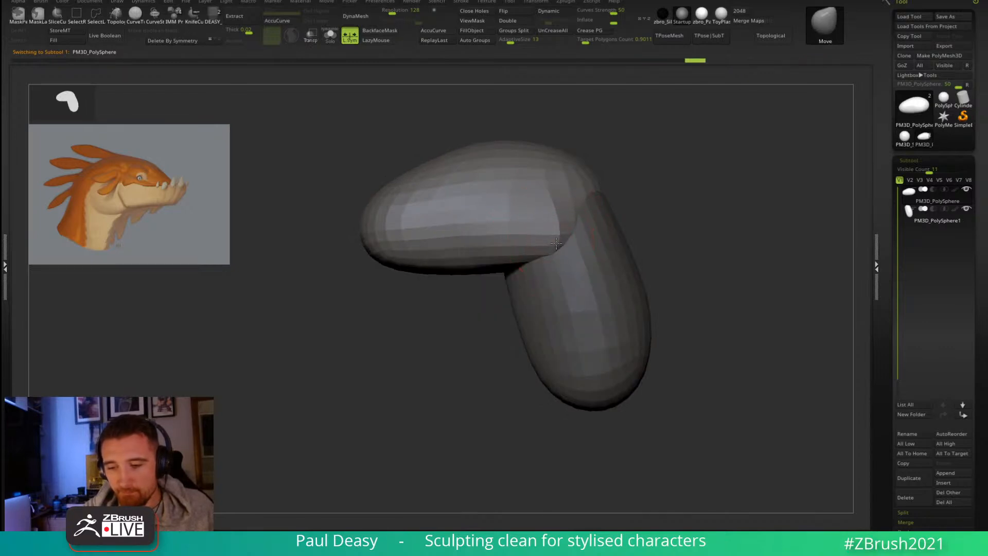
pyautogui.keyDown('shift'); pyautogui.moveTo(493, 249); pyautogui.dragTo(556, 248); pyautogui.keyUp('shift')
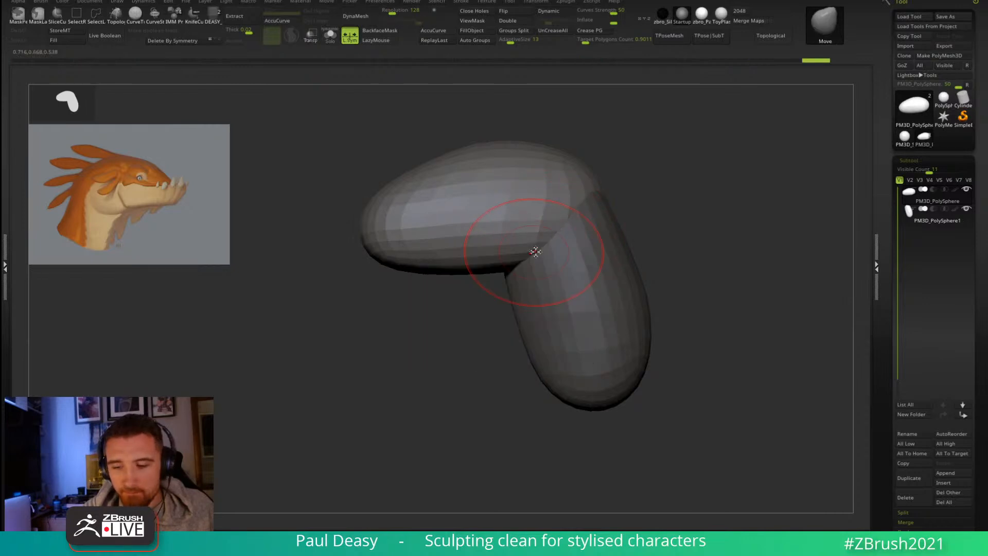
# Step: Select the neck, shift it up into the skull, and shape its top to follow the back of the head
pyautogui.press('w')
pyautogui.keyDown('alt'); pyautogui.click(616, 279); pyautogui.keyUp('alt')
pyautogui.moveTo(606, 204)
pyautogui.mouseDown()
pyautogui.moveTo(606, 184)
pyautogui.moveTo(617, 192)
pyautogui.mouseUp()
pyautogui.press('q')
pyautogui.press('space')
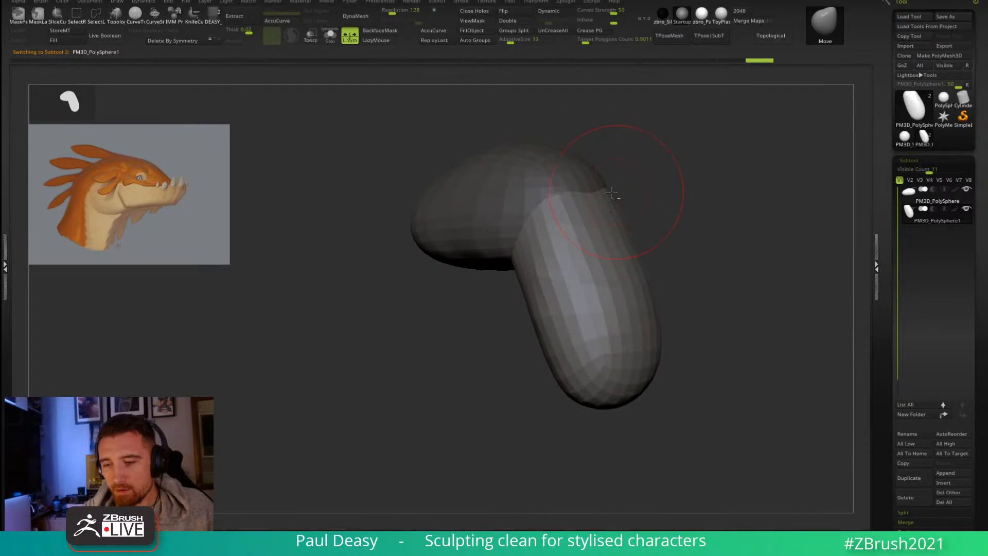
pyautogui.press('space')
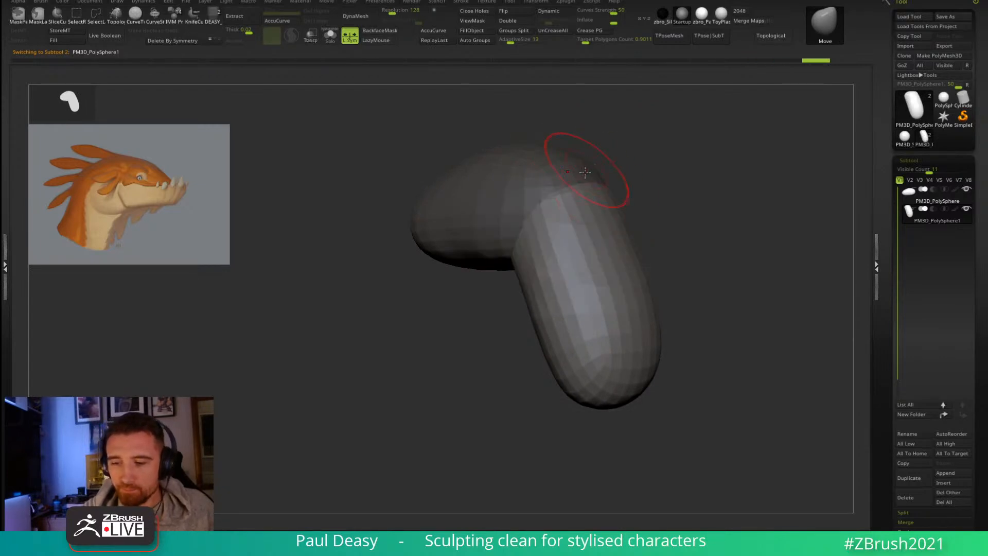
pyautogui.press('space')
pyautogui.moveTo(628, 186); pyautogui.dragTo(659, 187)
pyautogui.moveTo(688, 222)
pyautogui.keyDown('alt'); pyautogui.mouseDown()
pyautogui.moveTo(695, 242)
pyautogui.moveTo(684, 237)
pyautogui.mouseUp(); pyautogui.keyUp('alt')
# Step: Refine the neck's rear contour just below the skull with the Move brush and smooth its surface
pyautogui.press('space')
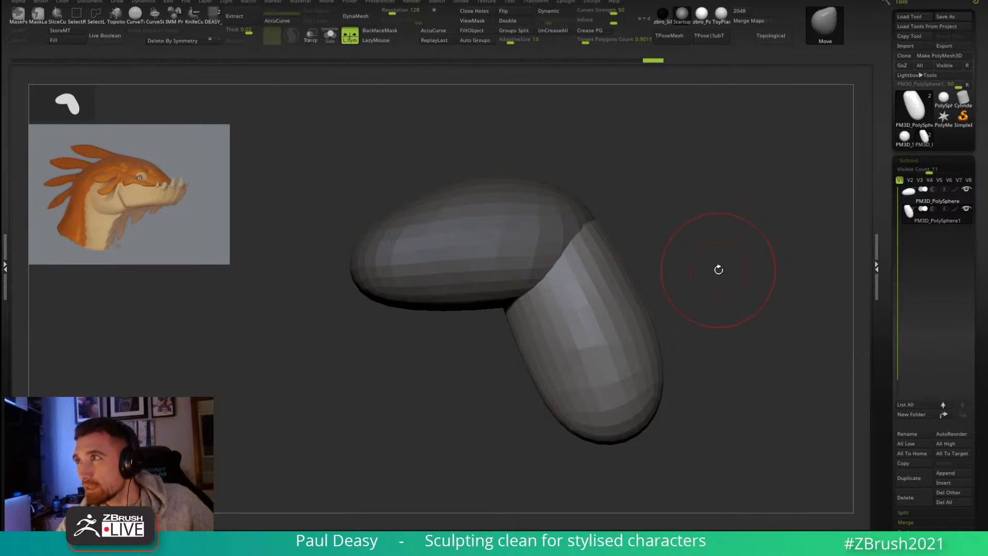
pyautogui.press('space')
pyautogui.moveTo(690, 207); pyautogui.dragTo(669, 227)
pyautogui.moveTo(574, 217); pyautogui.dragTo(670, 227)
pyautogui.press('space')
pyautogui.keyDown('shift'); pyautogui.moveTo(587, 306); pyautogui.dragTo(594, 314); pyautogui.keyUp('shift')
# Step: Pull the lower end of the neck outward with the Move brush to form a flared, flattened base
pyautogui.keyDown('alt'); pyautogui.moveTo(696, 307); pyautogui.dragTo(682, 250); pyautogui.keyUp('alt')
pyautogui.press('space')
pyautogui.moveTo(586, 296); pyautogui.dragTo(581, 367)
pyautogui.moveTo(573, 363); pyautogui.dragTo(622, 353, button='right')
pyautogui.moveTo(539, 368); pyautogui.dragTo(541, 383)
pyautogui.moveTo(663, 331); pyautogui.dragTo(616, 332, button='right')
pyautogui.moveTo(622, 333)
pyautogui.mouseDown()
pyautogui.moveTo(634, 339)
pyautogui.moveTo(589, 345)
pyautogui.mouseUp()
# Step: Even out the back of the neck into a clean line running from the skull to the flared base
pyautogui.press('space')
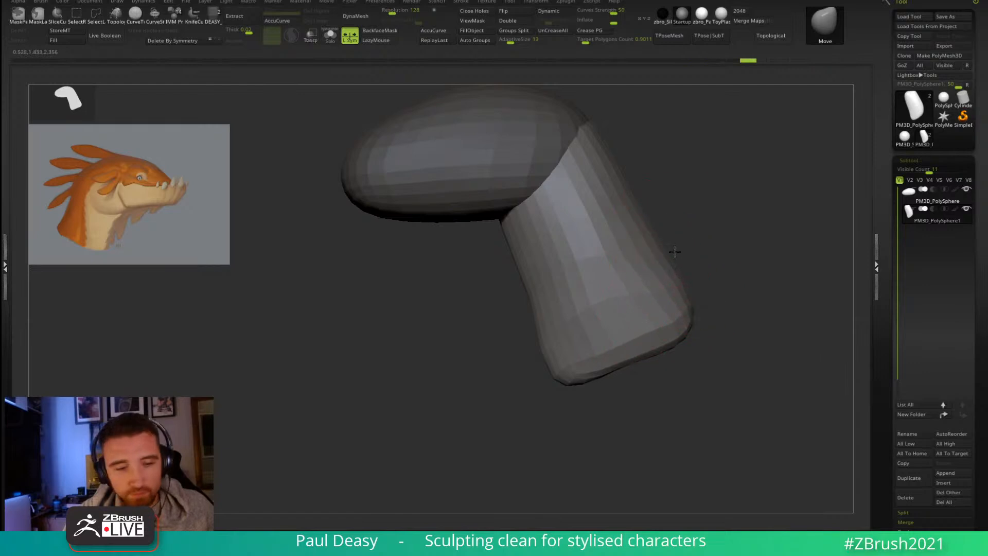
pyautogui.press('shift')
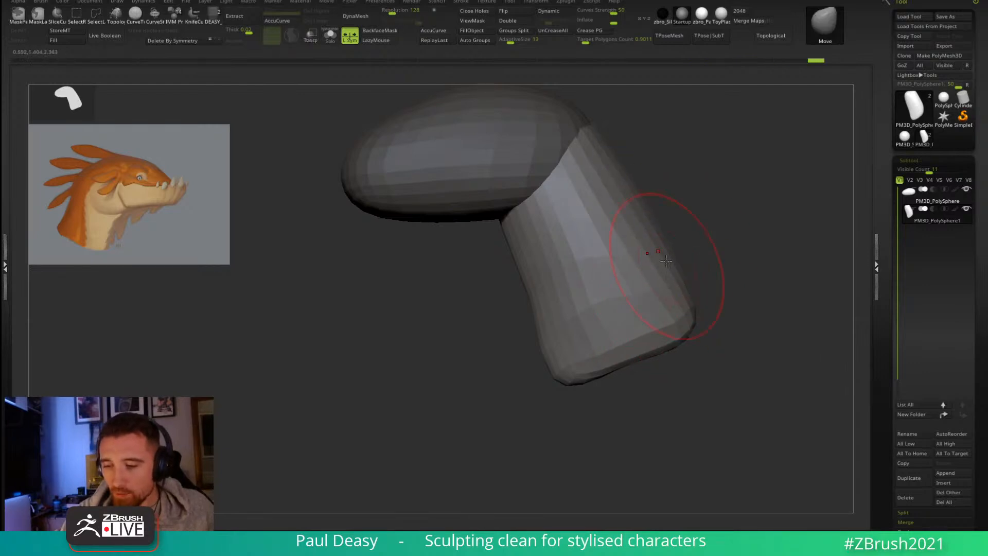
pyautogui.press('space')
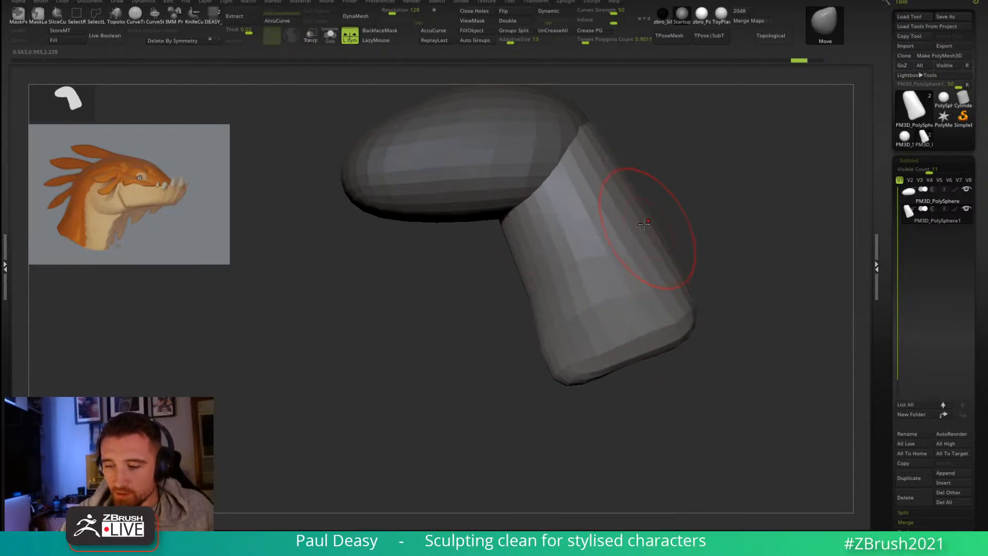
pyautogui.press('space')
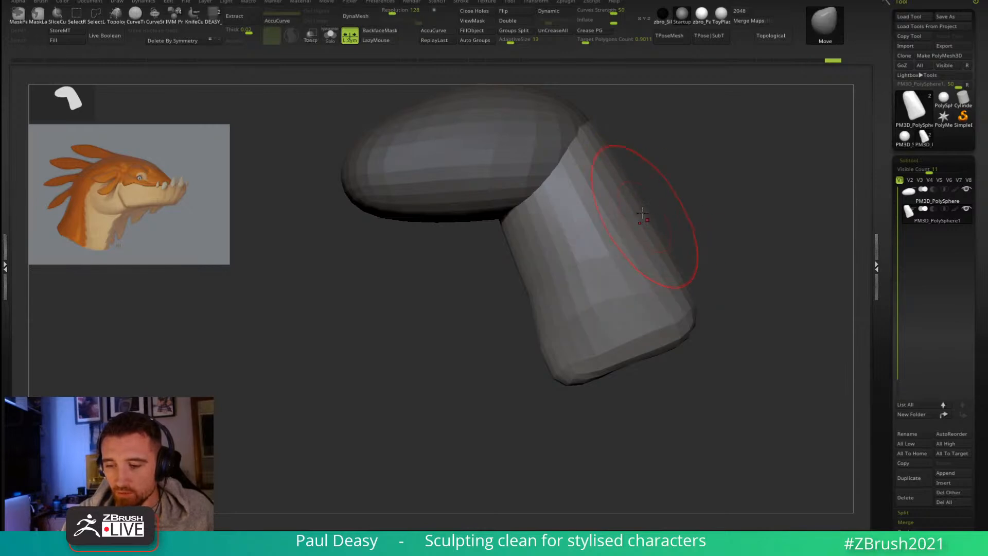
pyautogui.moveTo(621, 144); pyautogui.dragTo(703, 255)
# Step: Select the head and adjust the width and curvature of its sides from the front with the Move brush
pyautogui.keyDown('alt'); pyautogui.click(543, 209); pyautogui.keyUp('alt')
pyautogui.moveTo(690, 216)
pyautogui.keyDown('shift'); pyautogui.mouseDown()
pyautogui.moveTo(654, 241)
pyautogui.moveTo(593, 235)
pyautogui.mouseUp(); pyautogui.keyUp('shift')
pyautogui.press('space')
pyautogui.moveTo(525, 280)
pyautogui.mouseDown()
pyautogui.moveTo(511, 261)
pyautogui.moveTo(549, 253)
pyautogui.mouseUp()
pyautogui.press('space')
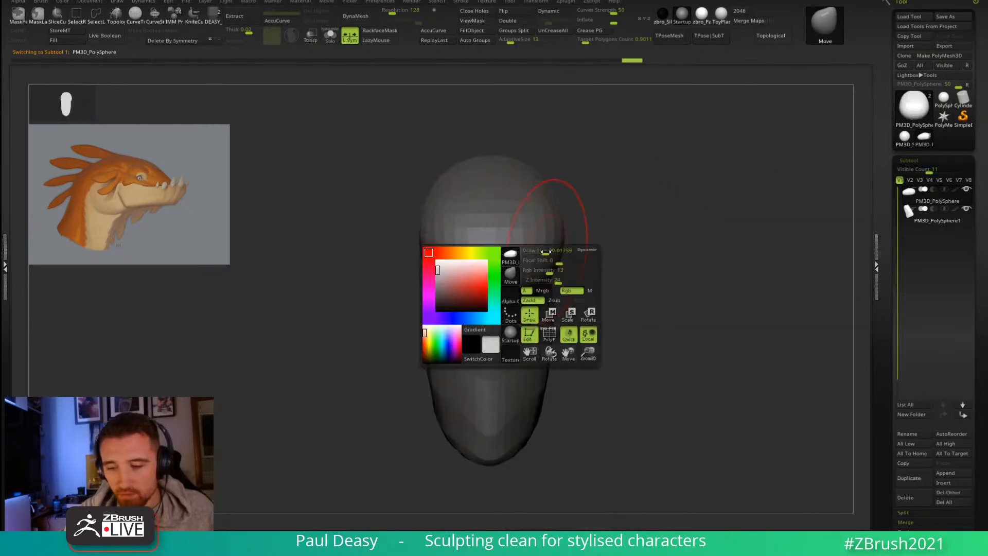
pyautogui.keyDown('shift'); pyautogui.moveTo(610, 281); pyautogui.dragTo(603, 333); pyautogui.keyUp('shift')
pyautogui.moveTo(547, 247); pyautogui.dragTo(540, 235)
pyautogui.moveTo(565, 198); pyautogui.dragTo(558, 188)
pyautogui.moveTo(603, 242)
pyautogui.keyDown('alt'); pyautogui.mouseDown()
pyautogui.moveTo(616, 290)
pyautogui.moveTo(597, 254)
pyautogui.mouseUp(); pyautogui.keyUp('alt')
# Step: Refine the rear sides of the head symmetrically with the Move brush where it meets the neck
pyautogui.press('space')
pyautogui.press('ctrl')
pyautogui.press('space')
pyautogui.moveTo(577, 218); pyautogui.dragTo(580, 214)
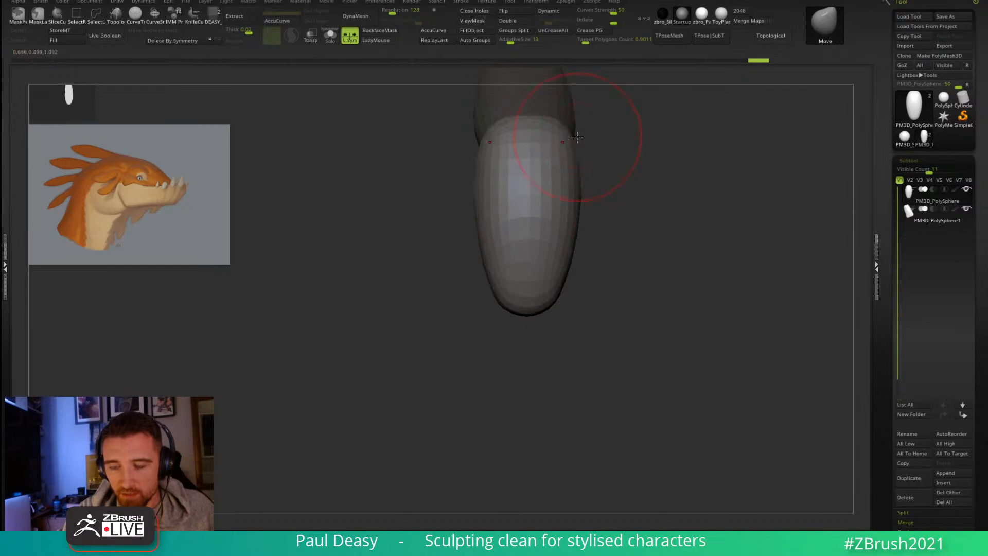
pyautogui.moveTo(615, 181)
pyautogui.mouseDown()
pyautogui.moveTo(629, 209)
pyautogui.moveTo(658, 218)
pyautogui.moveTo(616, 210)
pyautogui.mouseUp()
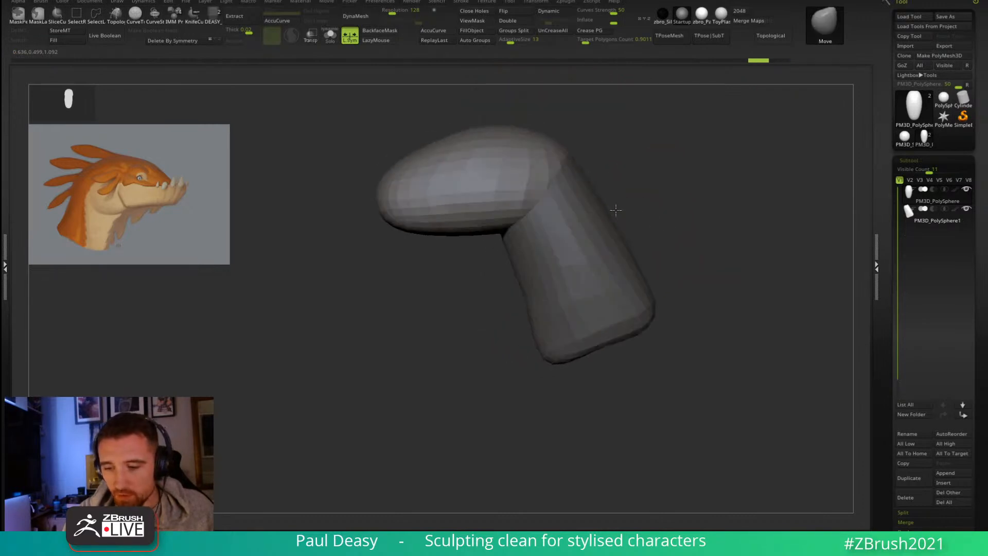
pyautogui.moveTo(551, 199)
pyautogui.mouseDown()
pyautogui.moveTo(580, 166)
pyautogui.moveTo(678, 204)
pyautogui.moveTo(592, 186)
pyautogui.moveTo(613, 202)
pyautogui.moveTo(642, 188)
pyautogui.mouseUp()
# Step: Select the neck and shape its sides and lower corners from behind with the Move brush
pyautogui.press('space')
pyautogui.press('space')
pyautogui.keyDown('alt'); pyautogui.click(590, 188); pyautogui.keyUp('alt')
pyautogui.moveTo(617, 185)
pyautogui.mouseDown(button='right')
pyautogui.moveTo(600, 183)
pyautogui.moveTo(612, 185)
pyautogui.mouseUp(button='right')
pyautogui.press('space')
pyautogui.moveTo(613, 185); pyautogui.dragTo(629, 189)
pyautogui.moveTo(629, 188); pyautogui.dragTo(617, 210, button='right')
pyautogui.press('space')
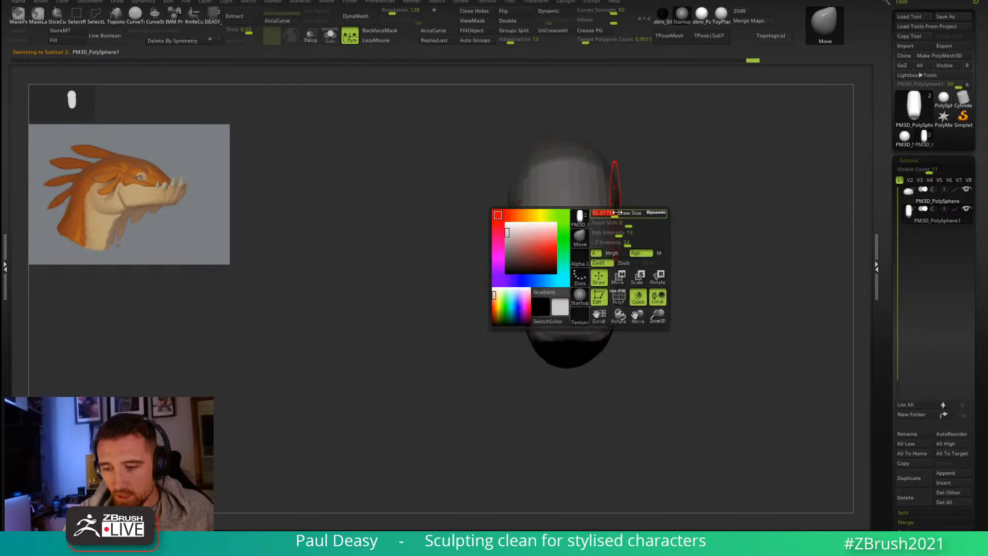
pyautogui.keyDown('alt'); pyautogui.moveTo(621, 318); pyautogui.dragTo(596, 294, button='right'); pyautogui.keyUp('alt')
pyautogui.moveTo(566, 322)
pyautogui.mouseDown()
pyautogui.moveTo(591, 310)
pyautogui.moveTo(561, 330)
pyautogui.moveTo(594, 306)
pyautogui.moveTo(573, 325)
pyautogui.mouseUp()
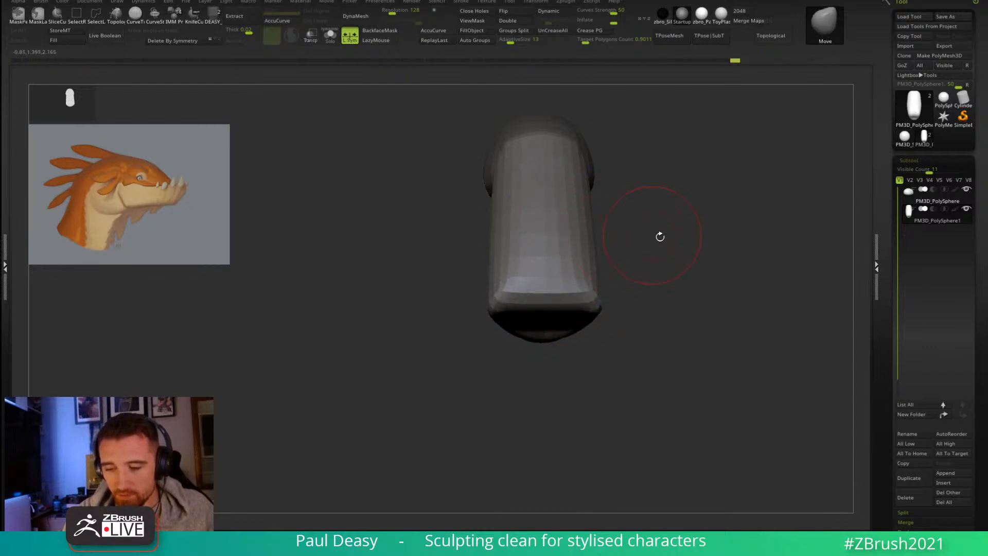
# Step: Smooth the back of the neck and shape the outline of its base with the Move brush
pyautogui.moveTo(653, 234); pyautogui.dragTo(579, 202)
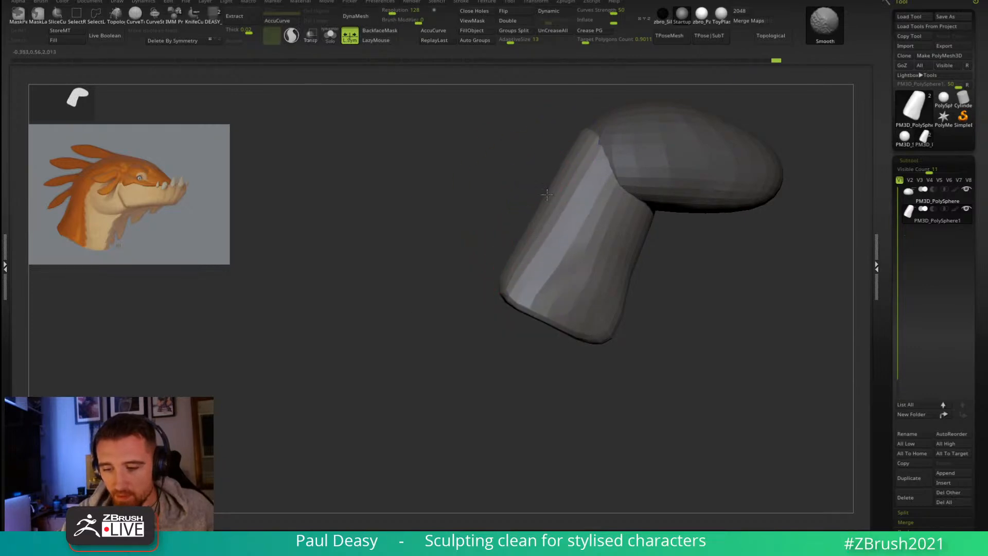
pyautogui.moveTo(722, 272); pyautogui.dragTo(698, 277)
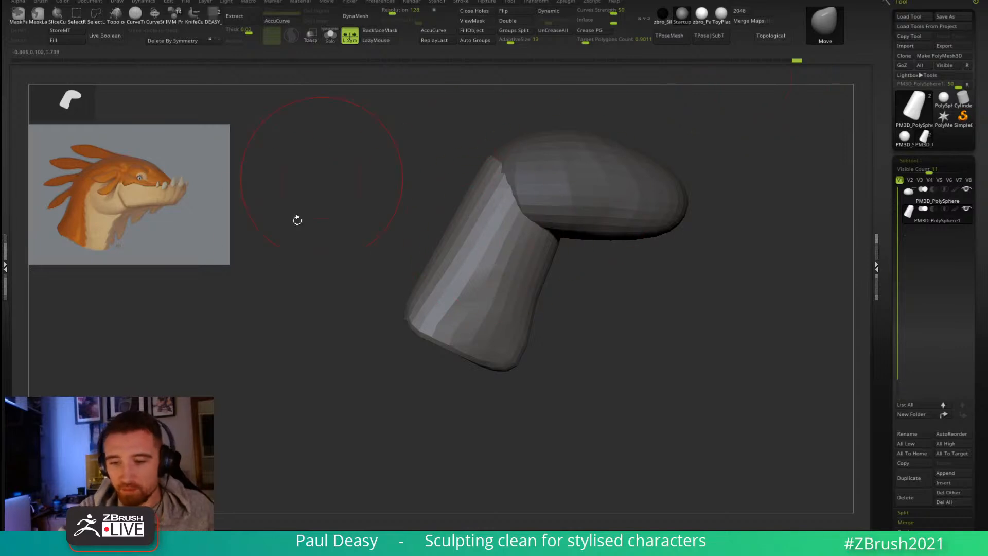
pyautogui.rightClick(494, 263)
pyautogui.keyDown('shift'); pyautogui.moveTo(494, 319); pyautogui.dragTo(591, 283, button='right'); pyautogui.keyUp('shift')
pyautogui.rightClick(577, 298)
pyautogui.moveTo(610, 298)
pyautogui.mouseDown(button='right')
pyautogui.moveTo(580, 306)
pyautogui.moveTo(599, 287)
pyautogui.mouseUp(button='right')
pyautogui.moveTo(598, 303); pyautogui.dragTo(621, 334)
pyautogui.moveTo(697, 303); pyautogui.dragTo(718, 305)
pyautogui.moveTo(609, 327)
pyautogui.keyDown('shift'); pyautogui.mouseDown()
pyautogui.moveTo(623, 329)
pyautogui.moveTo(615, 326)
pyautogui.moveTo(629, 309)
pyautogui.moveTo(596, 352)
pyautogui.mouseUp(); pyautogui.keyUp('shift')
# Step: Finish adjusting the neck base and remesh the neck to even out its polygons
pyautogui.press('space')
pyautogui.moveTo(689, 299)
pyautogui.mouseDown()
pyautogui.moveTo(708, 295)
pyautogui.moveTo(710, 283)
pyautogui.moveTo(669, 267)
pyautogui.moveTo(681, 284)
pyautogui.mouseUp()
pyautogui.press('space')
pyautogui.keyDown('shift'); pyautogui.moveTo(746, 282); pyautogui.dragTo(735, 284); pyautogui.keyUp('shift')
pyautogui.hotkey('ctrl', 'shift', 'r')
# Step: Refine the back and sides of the remeshed neck into a gentle inward curve above the base
pyautogui.press('space')
pyautogui.press('shift')
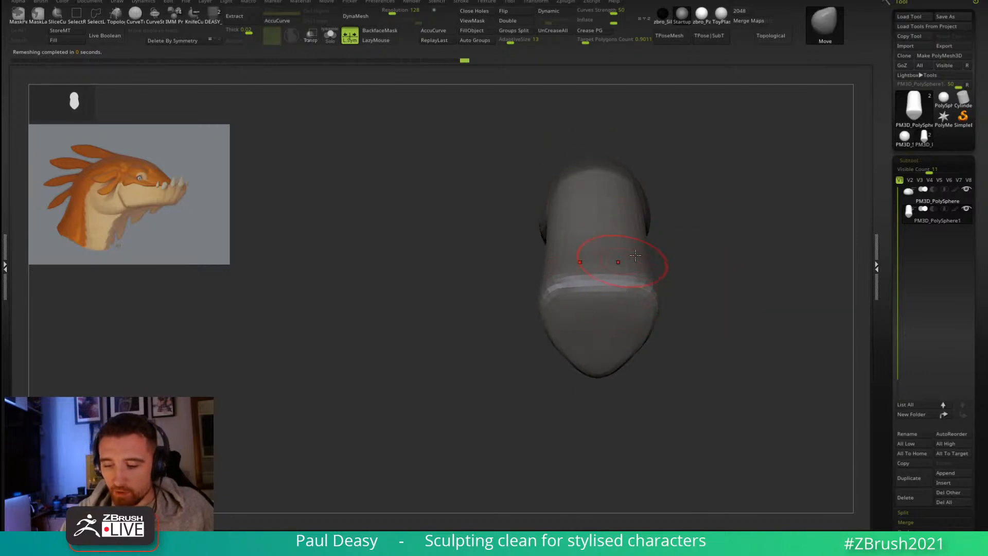
pyautogui.moveTo(704, 207); pyautogui.dragTo(607, 229)
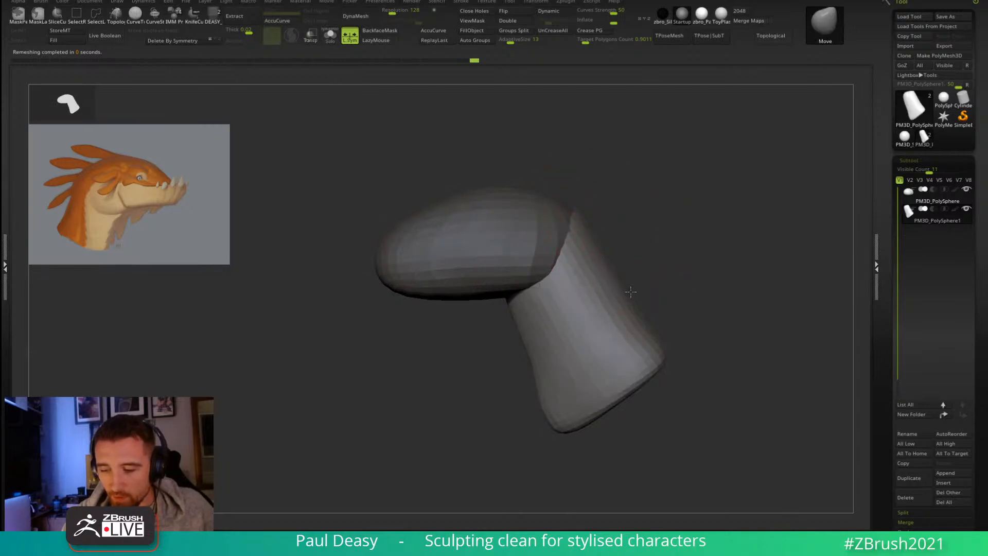
pyautogui.moveTo(673, 279); pyautogui.dragTo(640, 309)
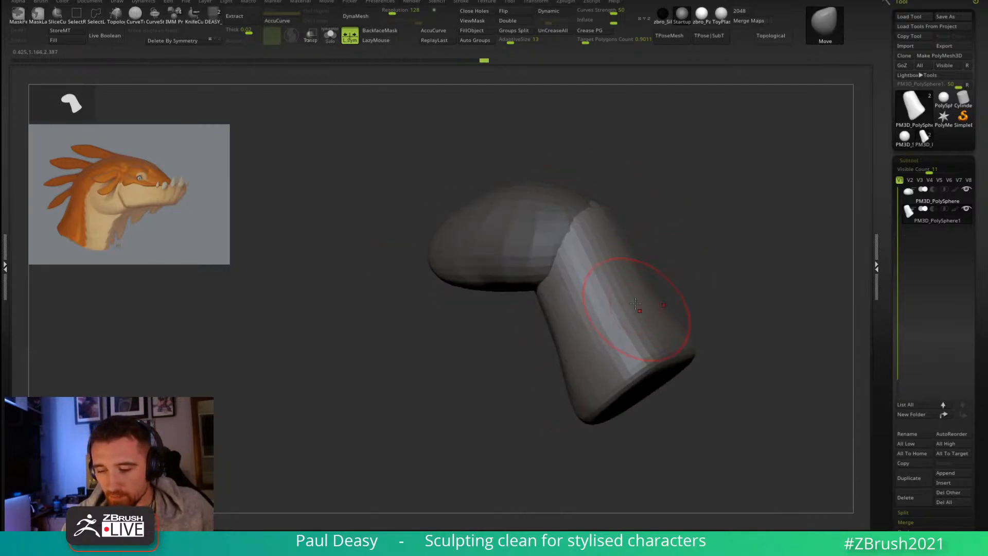
pyautogui.moveTo(690, 280)
pyautogui.mouseDown()
pyautogui.moveTo(677, 294)
pyautogui.moveTo(593, 306)
pyautogui.mouseUp()
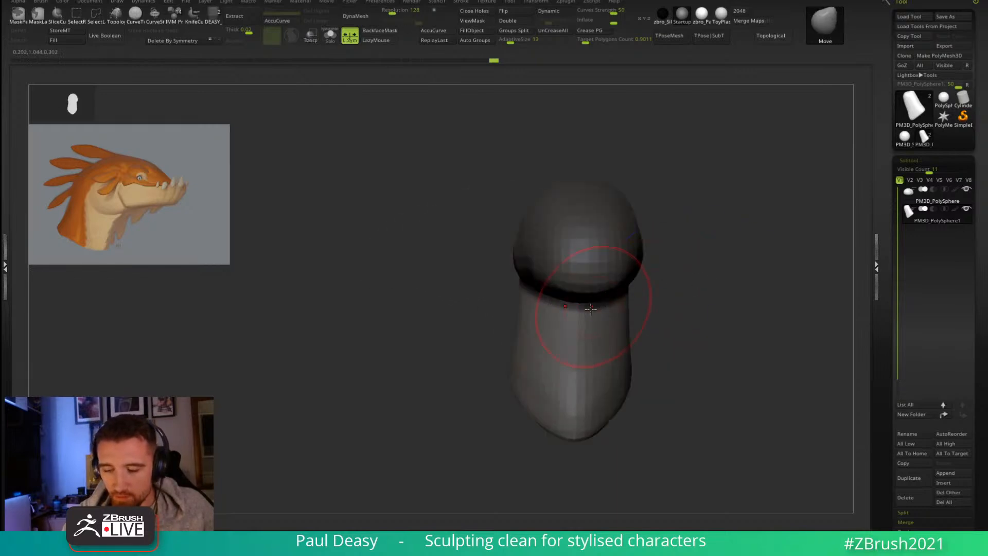
pyautogui.moveTo(664, 309)
pyautogui.mouseDown()
pyautogui.moveTo(675, 291)
pyautogui.moveTo(540, 348)
pyautogui.mouseUp()
# Step: Pull the throat forward beneath the jaw and smooth the front of the neck into a concave curve
pyautogui.press('space')
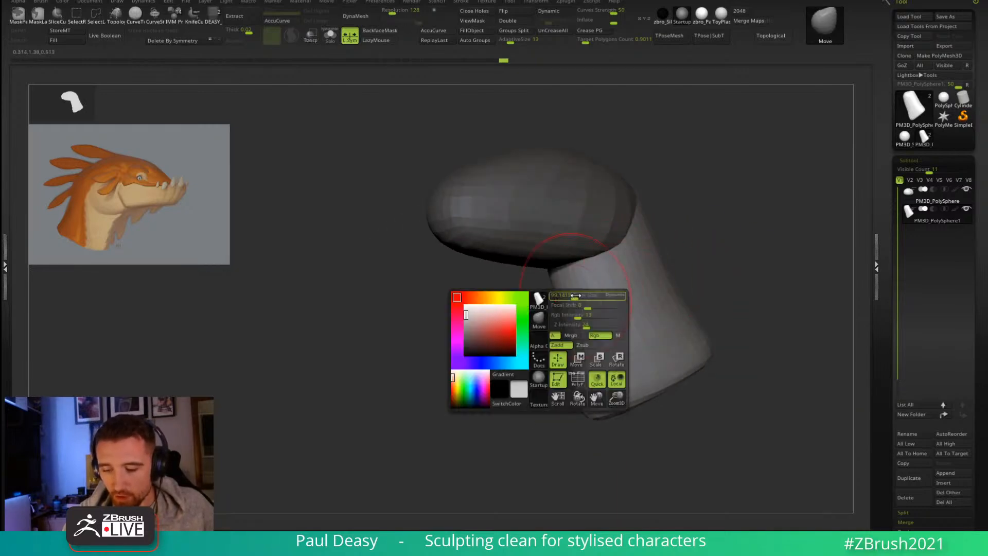
pyautogui.keyDown('shift'); pyautogui.moveTo(591, 371); pyautogui.dragTo(578, 367, button='right'); pyautogui.keyUp('shift')
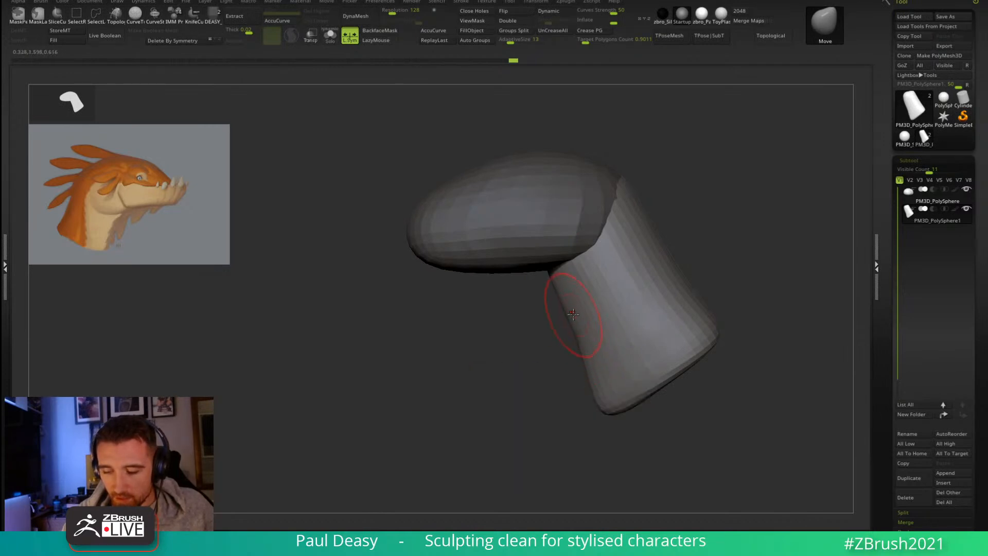
pyautogui.keyDown('shift'); pyautogui.moveTo(566, 283); pyautogui.dragTo(530, 301, button='right'); pyautogui.keyUp('shift')
pyautogui.rightClick(539, 294)
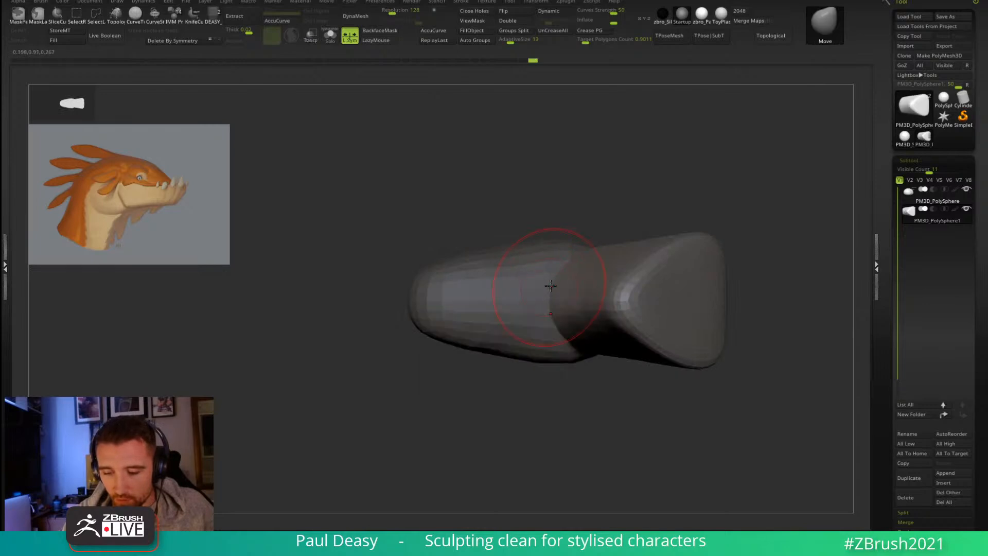
pyautogui.moveTo(576, 278)
pyautogui.mouseDown(button='right')
pyautogui.moveTo(547, 289)
pyautogui.moveTo(520, 267)
pyautogui.moveTo(576, 319)
pyautogui.mouseUp(button='right')
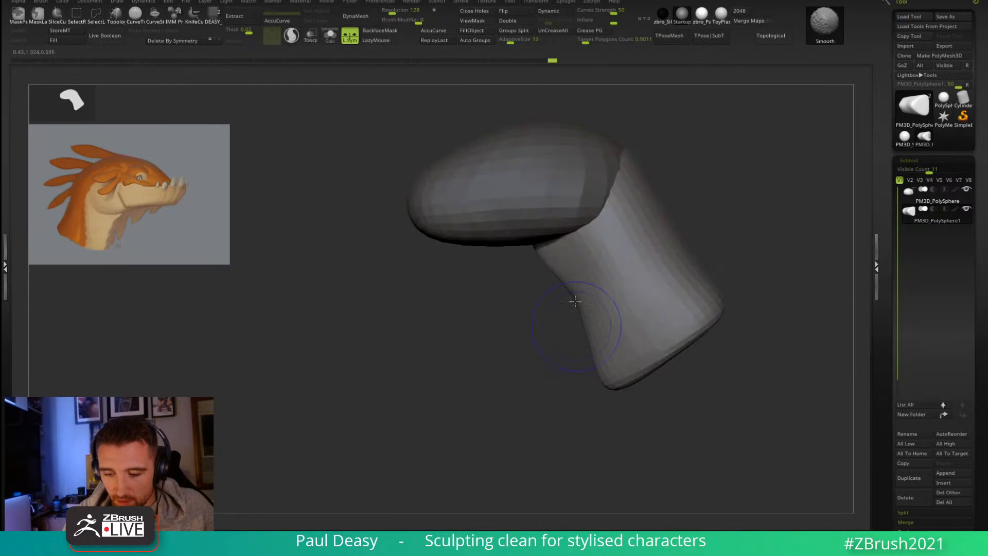
pyautogui.rightClick(556, 263)
pyautogui.rightClick(548, 251)
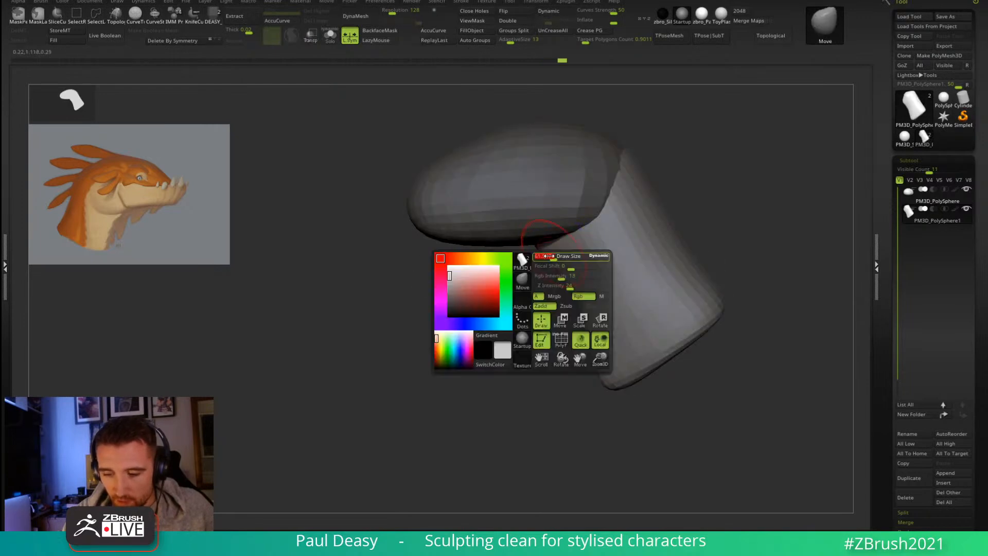
pyautogui.press('shift')
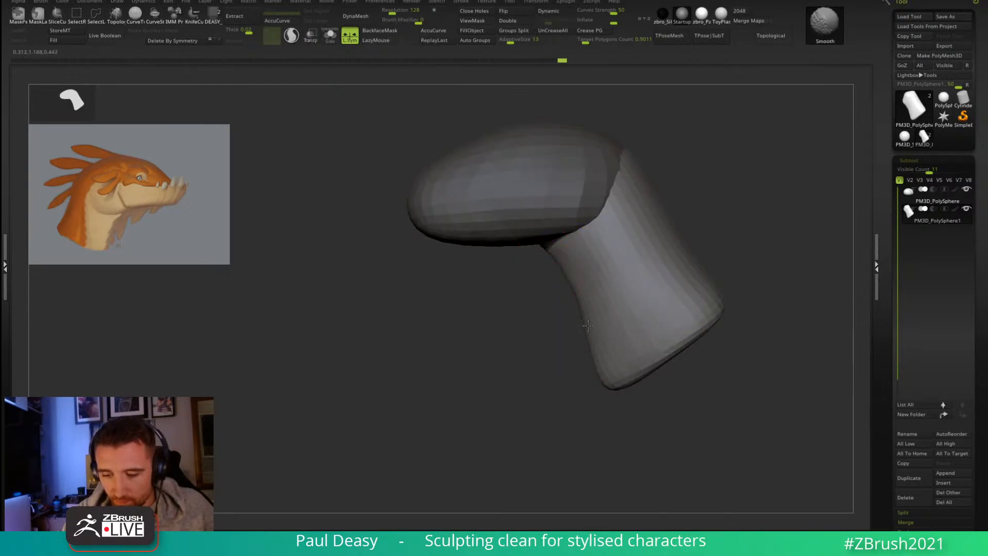
pyautogui.moveTo(744, 187)
pyautogui.mouseDown()
pyautogui.moveTo(668, 270)
pyautogui.moveTo(690, 293)
pyautogui.moveTo(680, 283)
pyautogui.mouseUp()
pyautogui.press('shift')
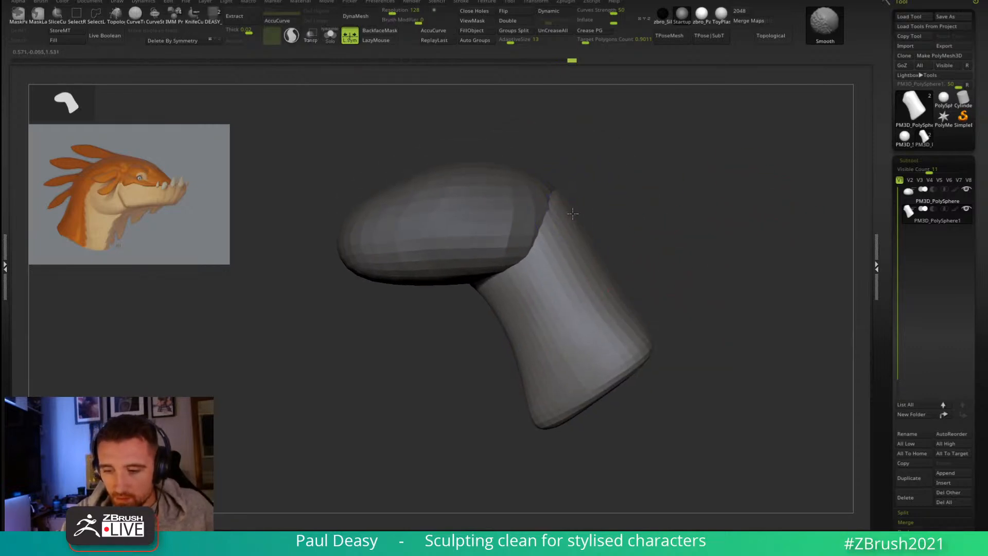
# Step: Smooth the upper back of the neck and adjust its rear contour near the base with the Move brush
pyautogui.moveTo(574, 208)
pyautogui.keyDown('shift'); pyautogui.mouseDown()
pyautogui.moveTo(600, 224)
pyautogui.moveTo(595, 235)
pyautogui.mouseUp(); pyautogui.keyUp('shift')
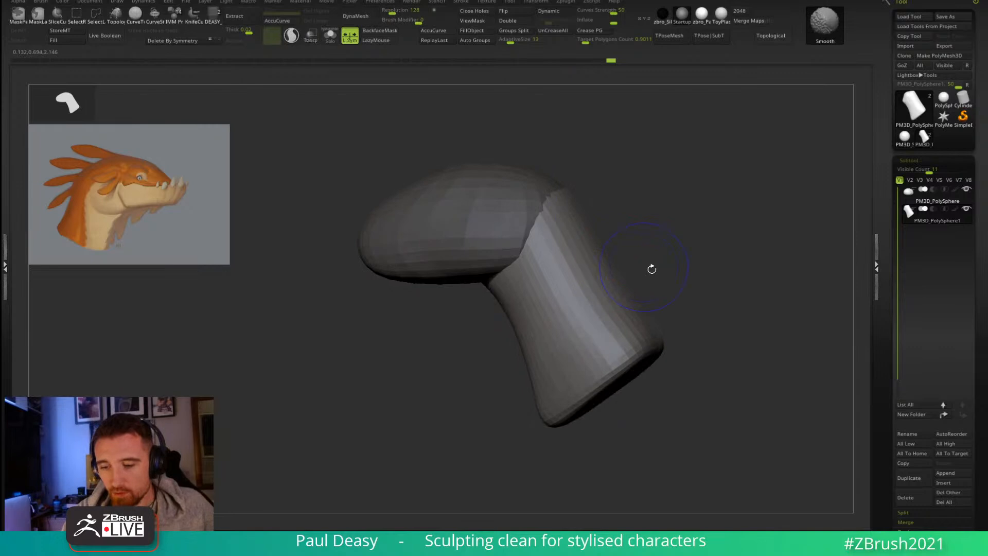
pyautogui.moveTo(647, 268); pyautogui.dragTo(596, 298)
pyautogui.moveTo(678, 284); pyautogui.dragTo(616, 323)
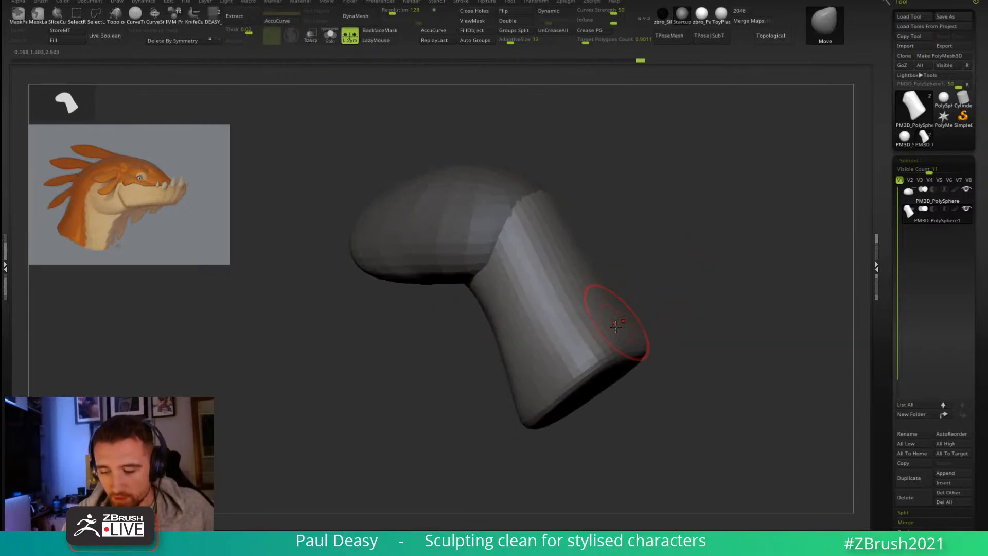
pyautogui.moveTo(693, 323)
pyautogui.mouseDown()
pyautogui.moveTo(701, 327)
pyautogui.moveTo(632, 319)
pyautogui.moveTo(582, 328)
pyautogui.moveTo(591, 328)
pyautogui.mouseUp()
pyautogui.press('space')
pyautogui.press('space')
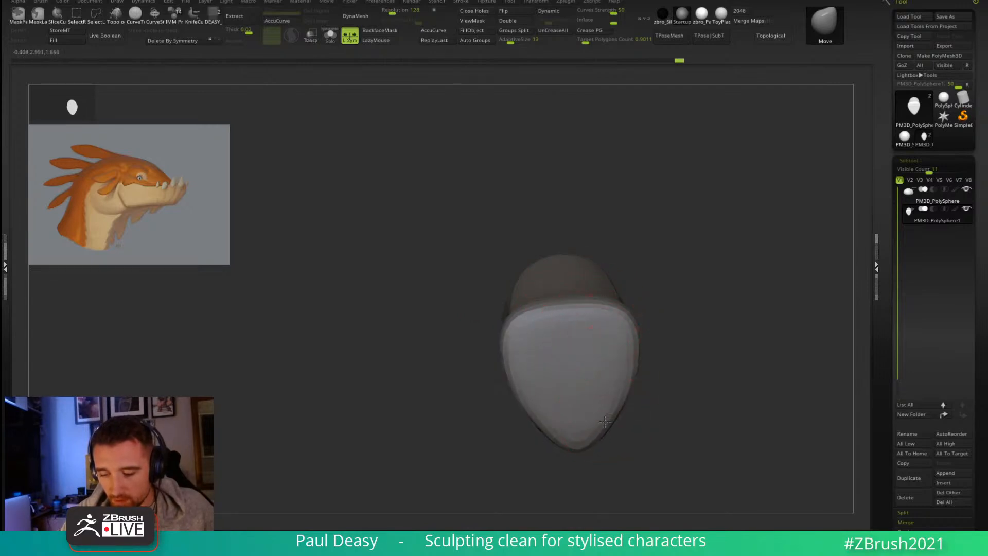
# Step: Smooth the side of the neck and nudge its surface below the jaw into an even form
pyautogui.moveTo(643, 366); pyautogui.dragTo(733, 347)
pyautogui.keyDown('shift'); pyautogui.moveTo(556, 330); pyautogui.dragTo(486, 355); pyautogui.keyUp('shift')
pyautogui.press('space')
pyautogui.moveTo(457, 327); pyautogui.dragTo(463, 325)
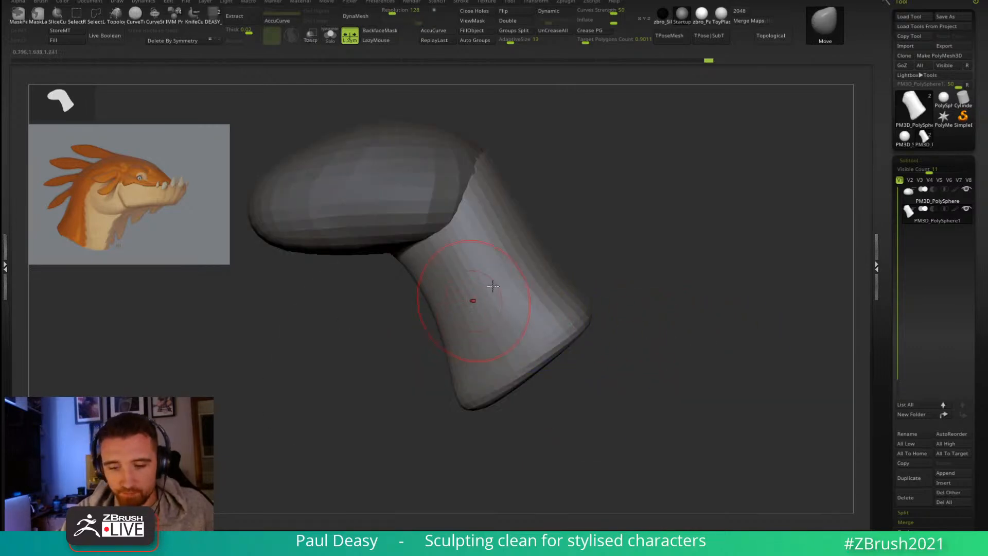
# Step: Select the head, smooth its surface and push the snout tip slightly back with the Move brush
pyautogui.keyDown('alt'); pyautogui.moveTo(569, 242); pyautogui.dragTo(670, 274); pyautogui.keyUp('alt')
pyautogui.keyDown('alt'); pyautogui.click(419, 243); pyautogui.keyUp('alt')
pyautogui.press('space')
pyautogui.moveTo(640, 210); pyautogui.dragTo(780, 300)
pyautogui.moveTo(587, 256); pyautogui.dragTo(594, 260)
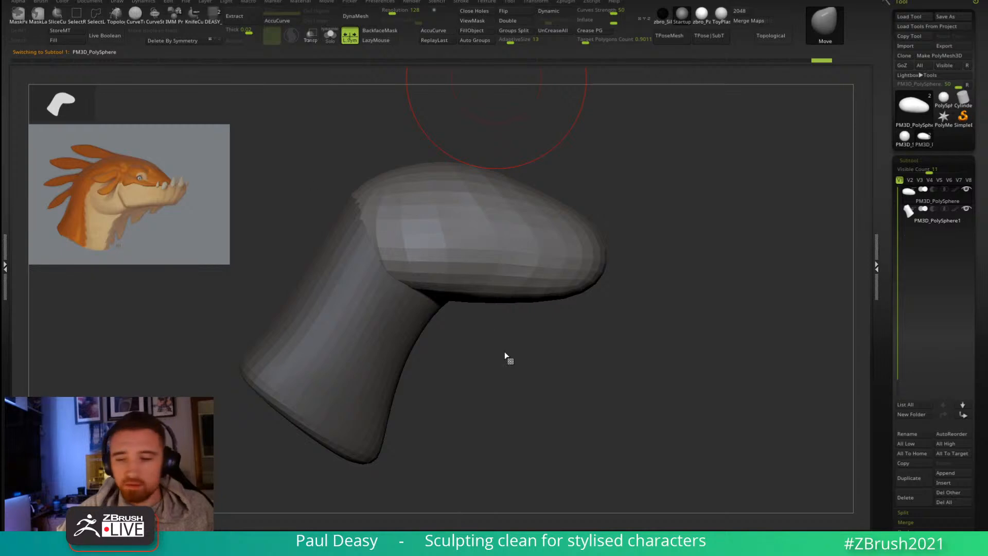
pyautogui.keyDown('ctrl'); pyautogui.moveTo(664, 230); pyautogui.dragTo(678, 283); pyautogui.keyUp('ctrl')
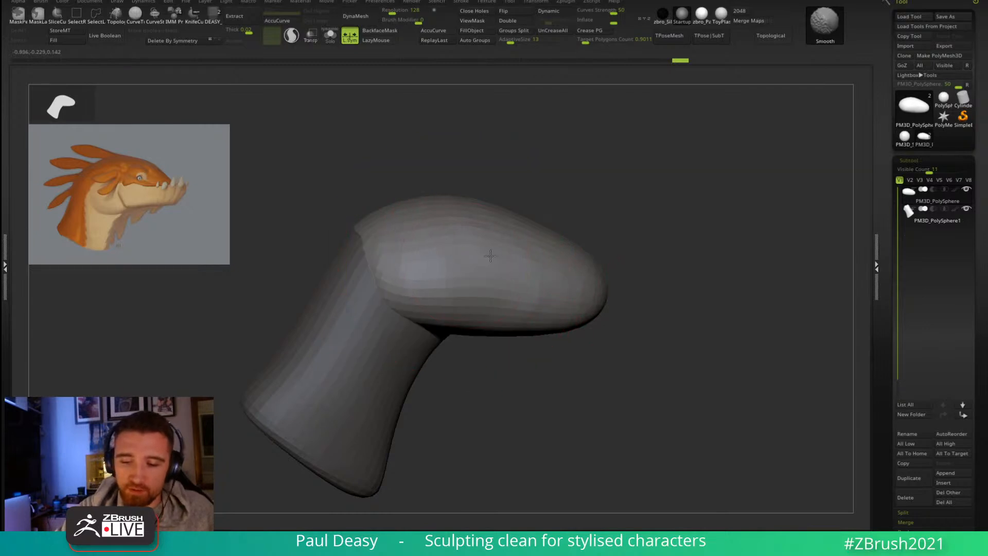
pyautogui.moveTo(602, 289)
pyautogui.mouseDown()
pyautogui.moveTo(603, 269)
pyautogui.moveTo(590, 271)
pyautogui.mouseUp()
pyautogui.press('space')
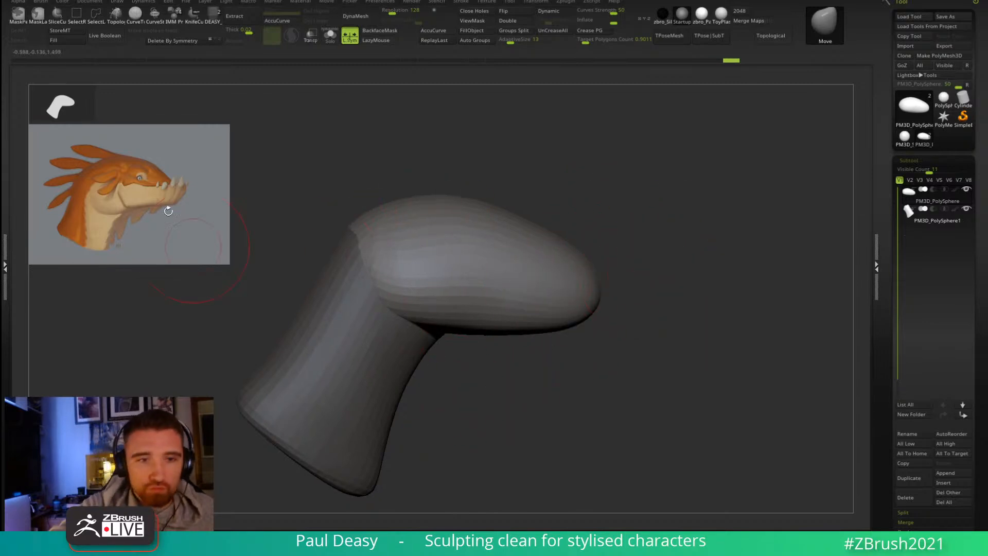
# Step: Slice the head along a jagged mouth line from the snout tip to the back with the SliceCurve brush and show its wireframe
pyautogui.click(58, 16)
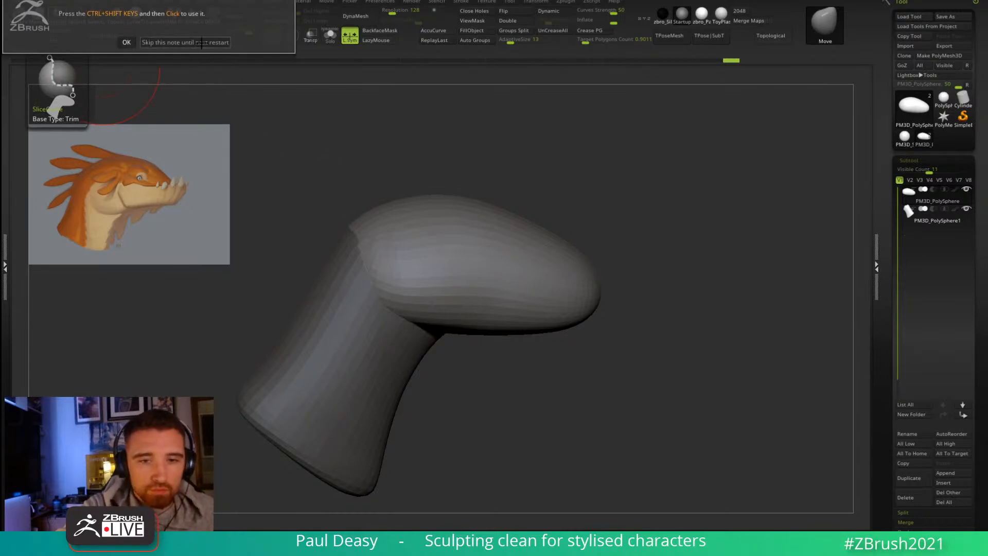
pyautogui.moveTo(622, 376)
pyautogui.mouseDown()
pyautogui.moveTo(688, 348)
pyautogui.moveTo(642, 212)
pyautogui.mouseUp()
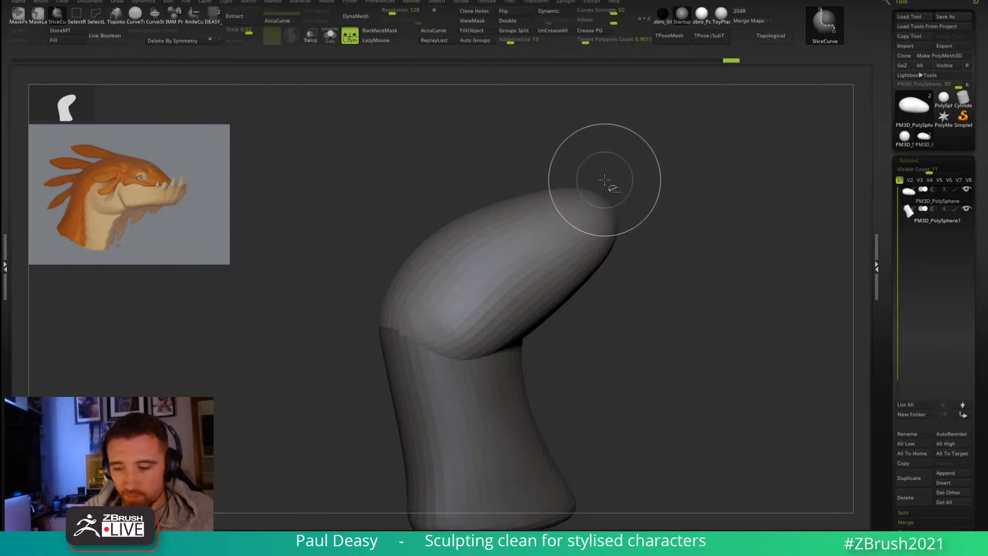
pyautogui.moveTo(623, 183)
pyautogui.mouseDown()
pyautogui.moveTo(586, 189)
pyautogui.moveTo(484, 282)
pyautogui.moveTo(514, 277)
pyautogui.moveTo(482, 288)
pyautogui.moveTo(504, 277)
pyautogui.mouseUp()
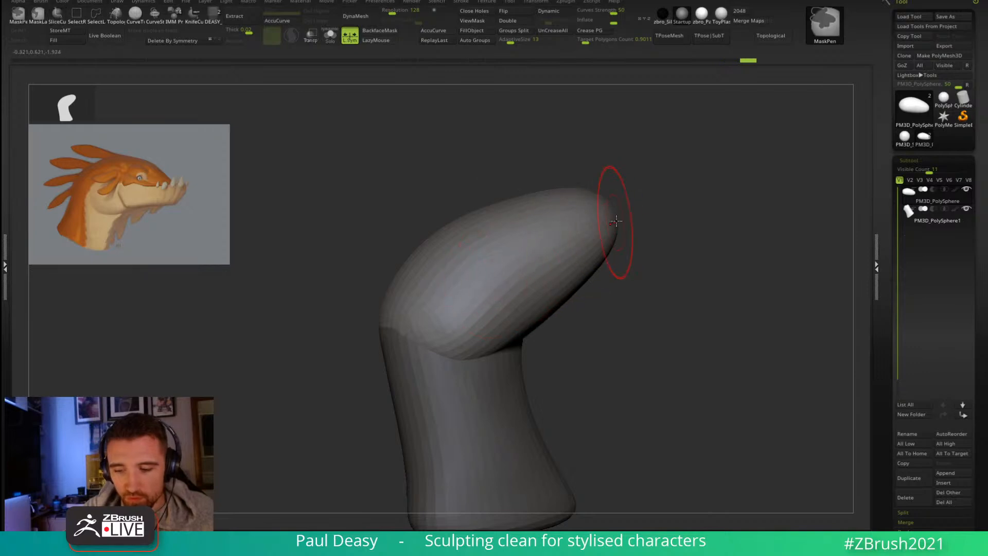
pyautogui.moveTo(636, 183)
pyautogui.keyDown('ctrl'); pyautogui.keyDown('shift'); pyautogui.mouseDown()
pyautogui.moveTo(551, 230)
pyautogui.moveTo(521, 271)
pyautogui.moveTo(485, 281)
pyautogui.moveTo(472, 312)
pyautogui.moveTo(458, 313)
pyautogui.moveTo(307, 436)
pyautogui.mouseUp(); pyautogui.keyUp('shift'); pyautogui.keyUp('ctrl')
pyautogui.hotkey('shift', 'f')
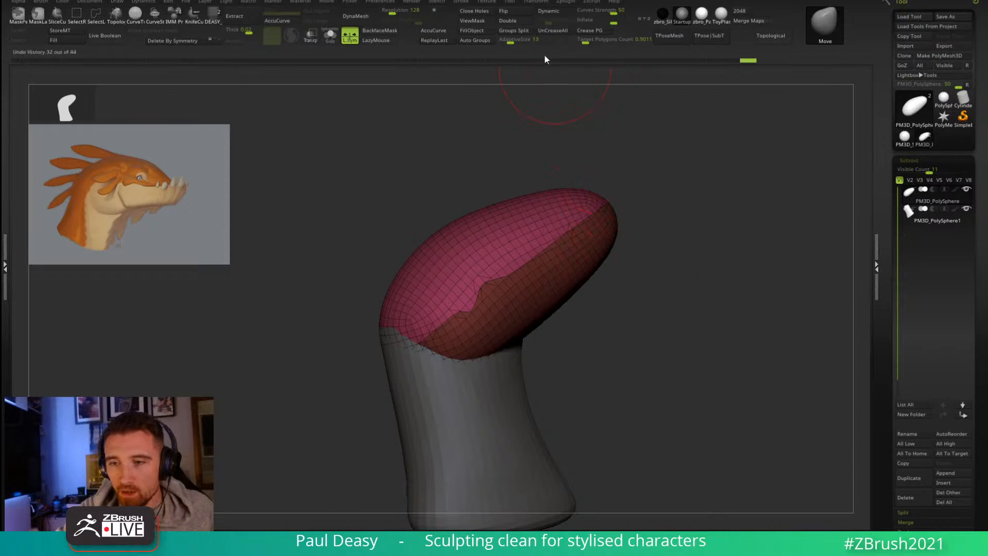
# Step: Split the sliced head by its polygroups into separate upper head and lower jaw subtools
pyautogui.click(522, 32)
pyautogui.click(498, 53)
pyautogui.moveTo(632, 191); pyautogui.dragTo(710, 331)
pyautogui.press('space')
pyautogui.moveTo(676, 264)
pyautogui.keyDown('alt'); pyautogui.mouseDown()
pyautogui.moveTo(723, 278)
pyautogui.moveTo(725, 268)
pyautogui.mouseUp(); pyautogui.keyUp('alt')
pyautogui.press('space')
# Step: Remesh the lower jaw to even out its polygons along the cut, with the wireframe shown
pyautogui.hotkey('shift', 'f')
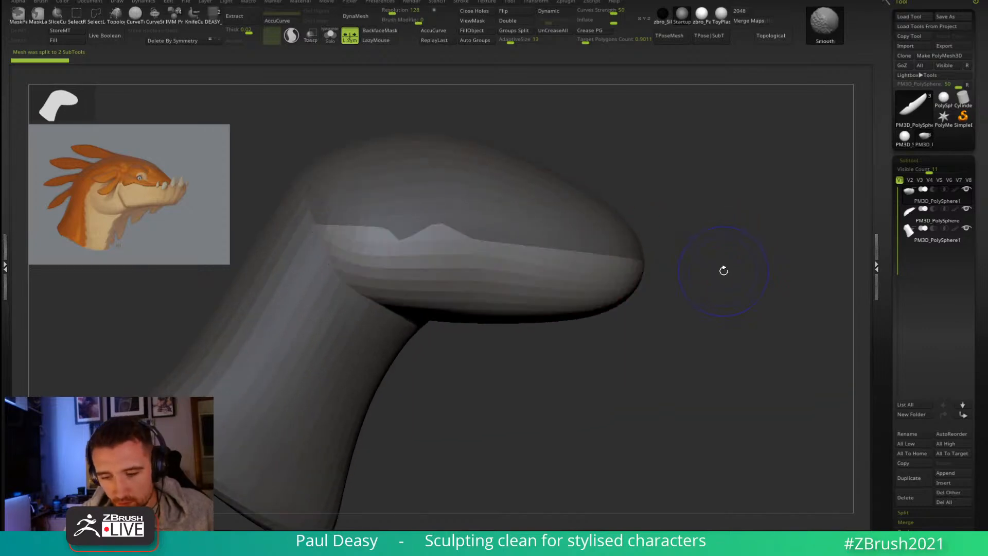
pyautogui.hotkey('shift', 'f')
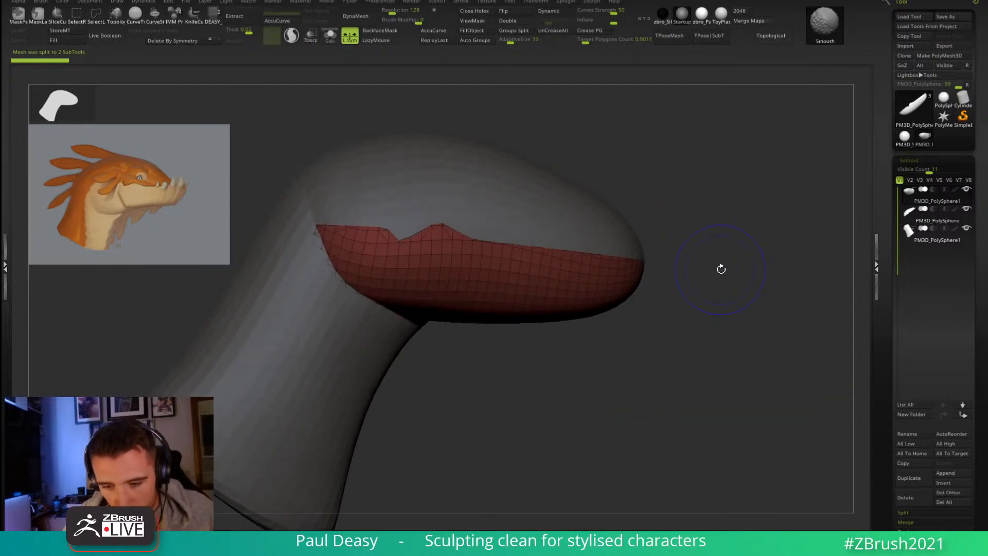
pyautogui.hotkey('ctrl', 'shift', 'r')
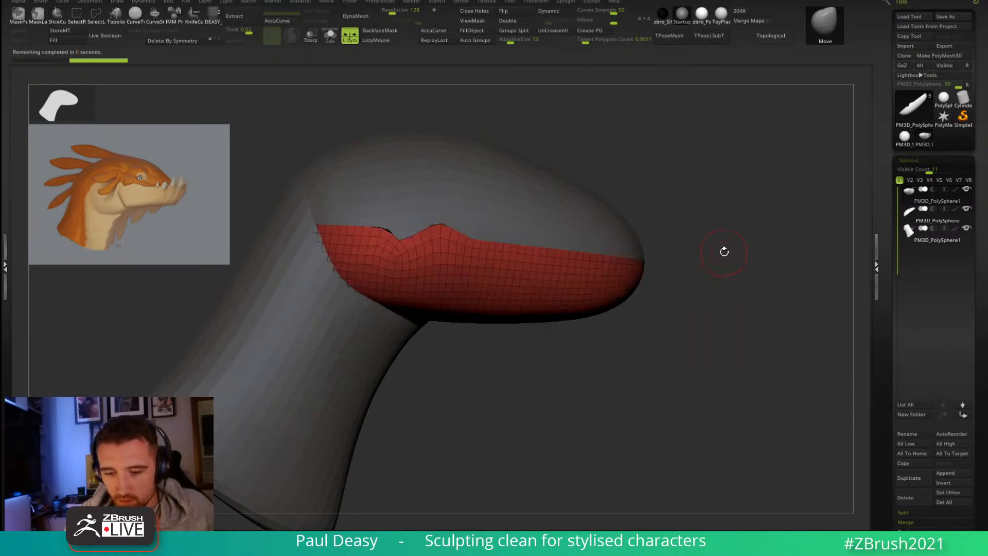
# Step: Nudge the peak and notch along the lower jaw's upper edge with a small Move brush
pyautogui.press('space')
pyautogui.moveTo(440, 213); pyautogui.dragTo(440, 212)
pyautogui.press('space')
pyautogui.press('space')
pyautogui.moveTo(395, 238); pyautogui.dragTo(393, 232)
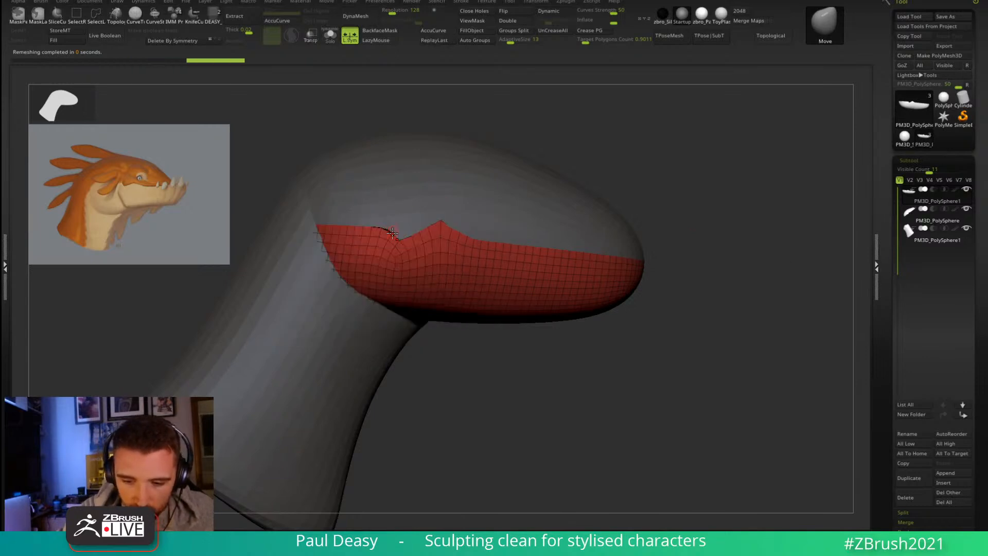
pyautogui.press('space')
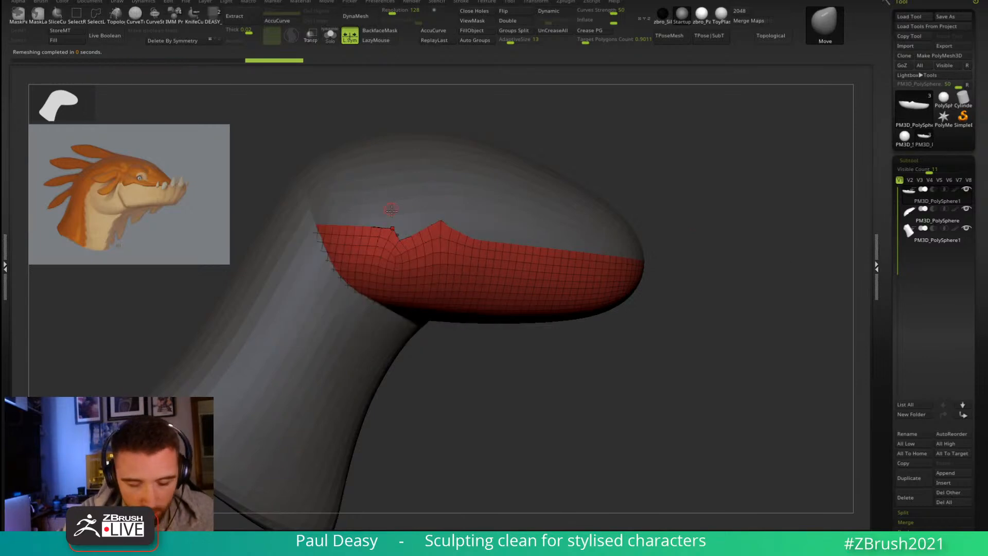
pyautogui.press('space')
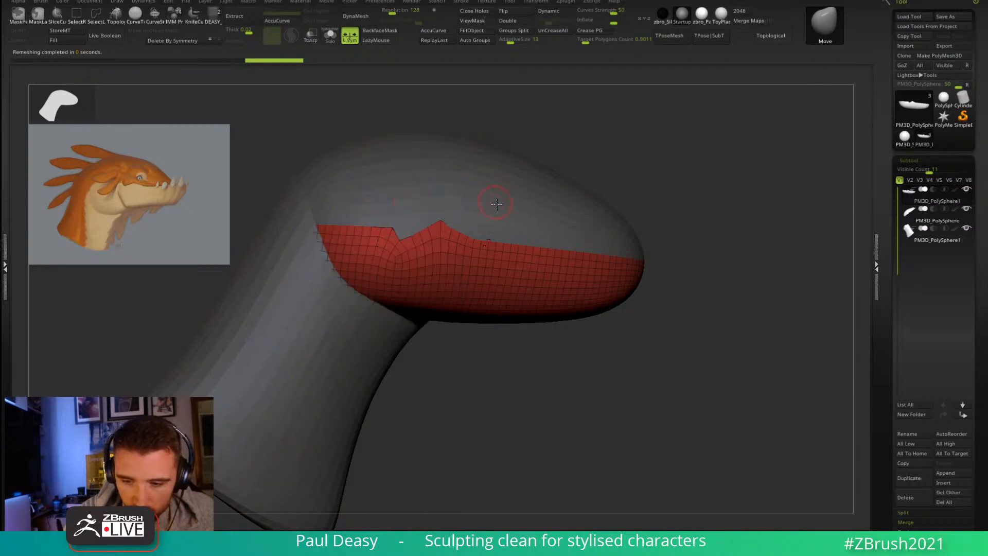
# Step: Select the upper head and briefly isolate it to check its jagged cut edge
pyautogui.keyDown('alt'); pyautogui.click(500, 210); pyautogui.keyUp('alt')
pyautogui.hotkey('ctrl', 'shift', 's')
pyautogui.press('space')
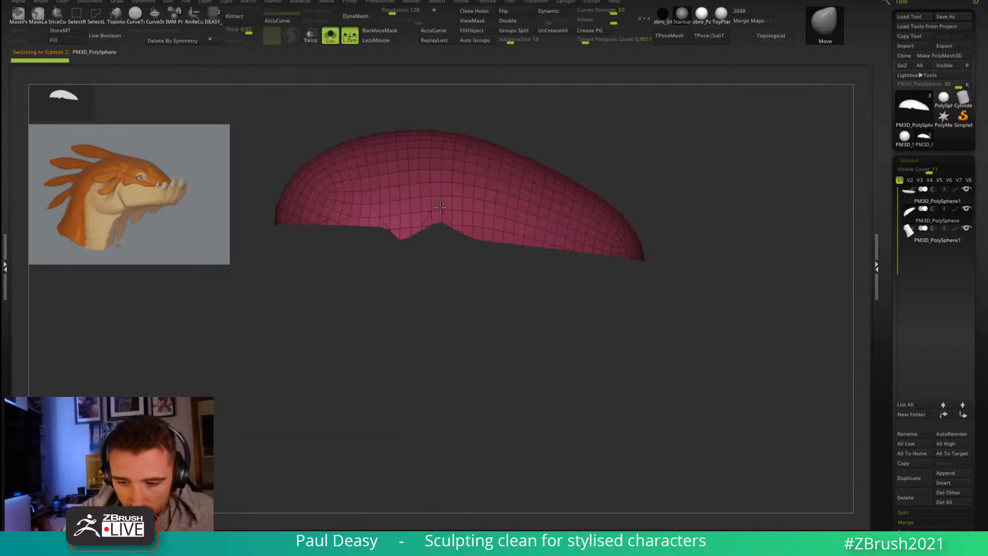
pyautogui.hotkey('ctrl', 'shift', 's')
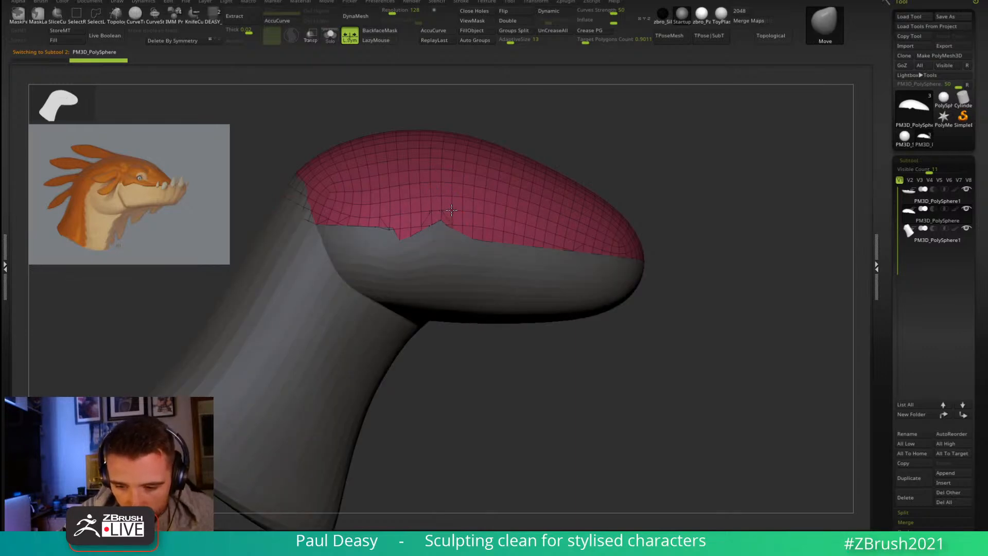
pyautogui.press('space')
# Step: Try to remesh the upper head at the existing target polygon count
pyautogui.hotkey('ctrl', 'shift', 'r')
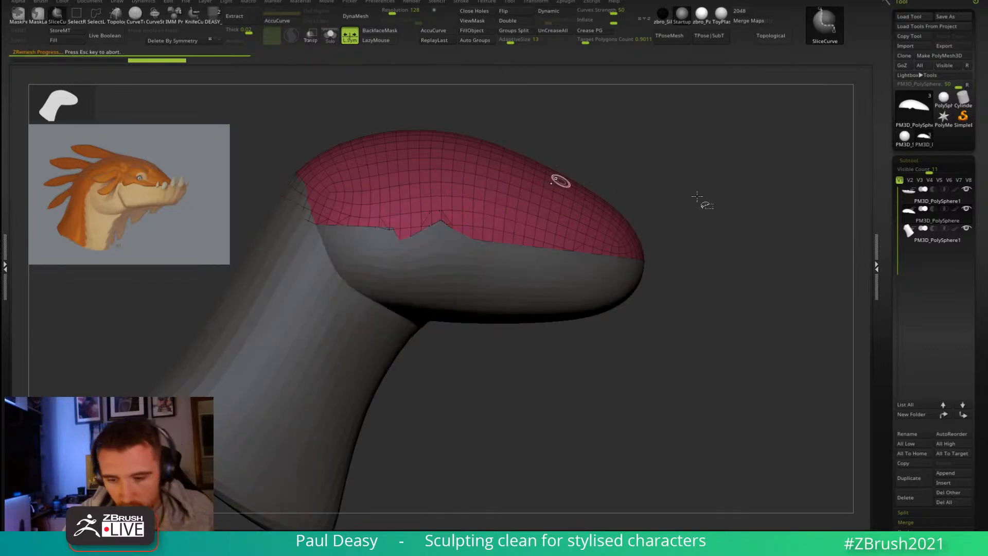
pyautogui.hotkey('ctrl', 'shift', 'r')
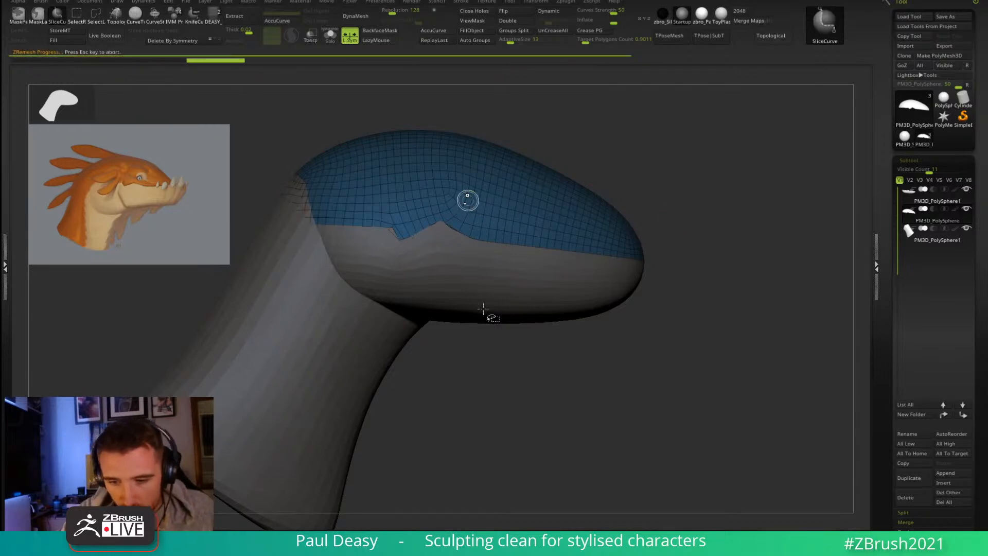
pyautogui.hotkey('ctrl', 'shift', 'r')
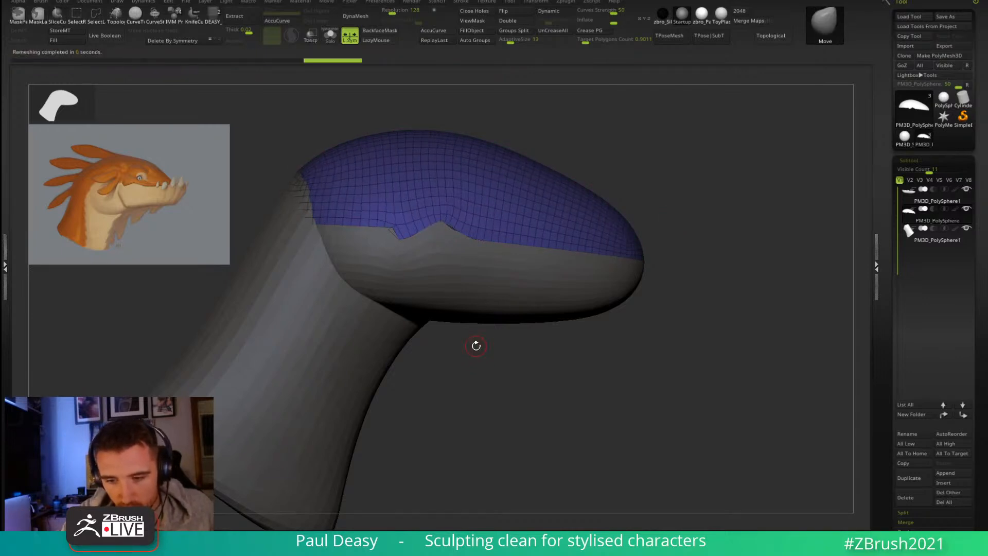
pyautogui.hotkey('ctrl', 'z')
pyautogui.hotkey('ctrl', 'z')
pyautogui.hotkey('ctrl', 'z')
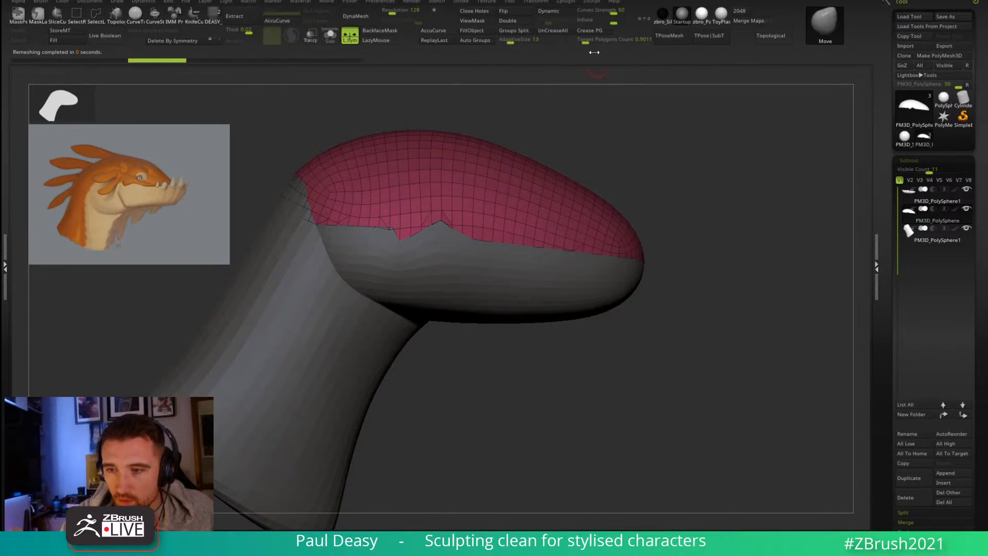
# Step: Lower the target polygon count to 0.3002 and remesh the upper head
pyautogui.click(583, 39)
pyautogui.hotkey('ctrl', 'z')
pyautogui.hotkey('ctrl', 'z')
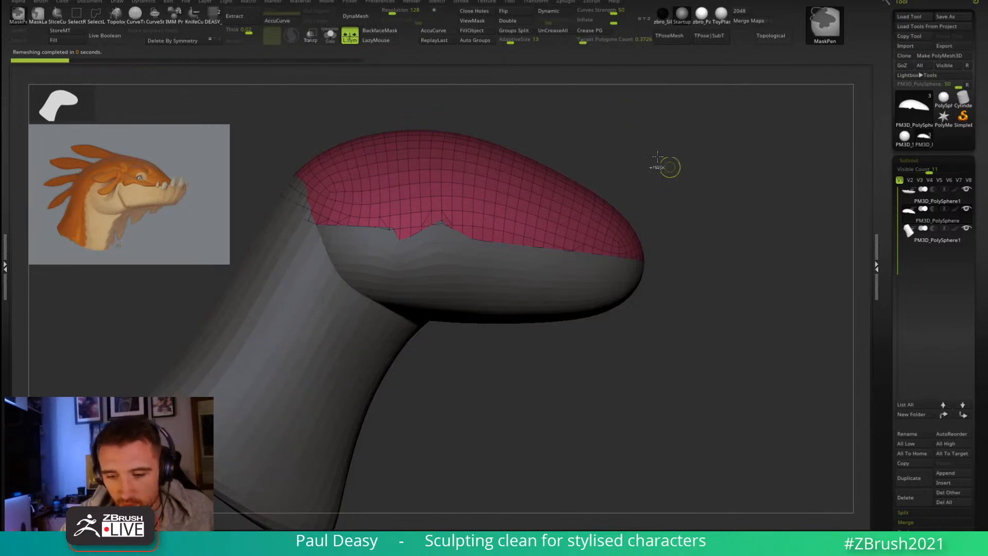
pyautogui.click(582, 40)
pyautogui.hotkey('ctrl', 'shift', 'r')
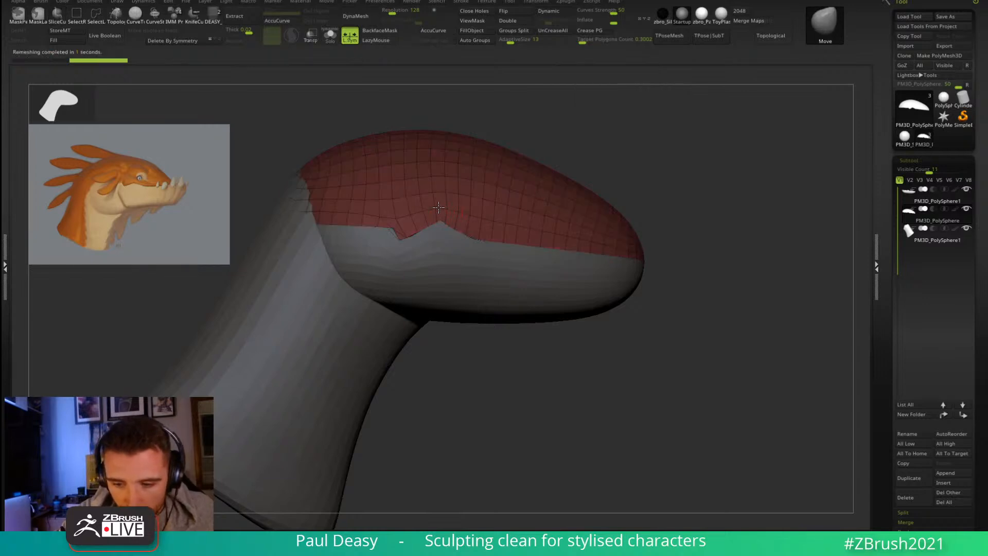
# Step: Adjust the peak and notch of the upper head's cut edge with the Move brush and isolate the piece
pyautogui.moveTo(445, 218); pyautogui.dragTo(443, 199)
pyautogui.hotkey('ctrl', 'z')
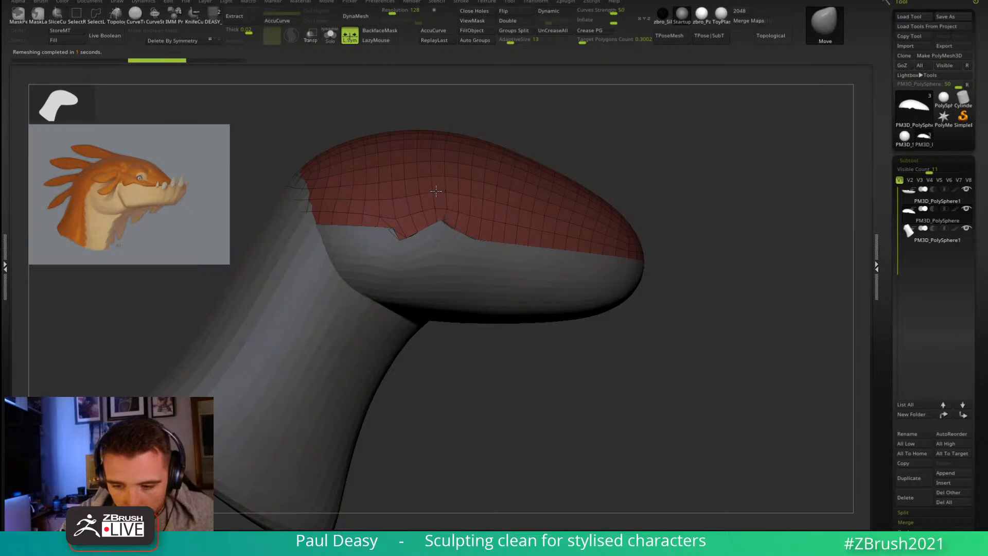
pyautogui.moveTo(441, 205)
pyautogui.mouseDown()
pyautogui.moveTo(446, 215)
pyautogui.moveTo(420, 227)
pyautogui.mouseUp()
pyautogui.hotkey('alt', 's')
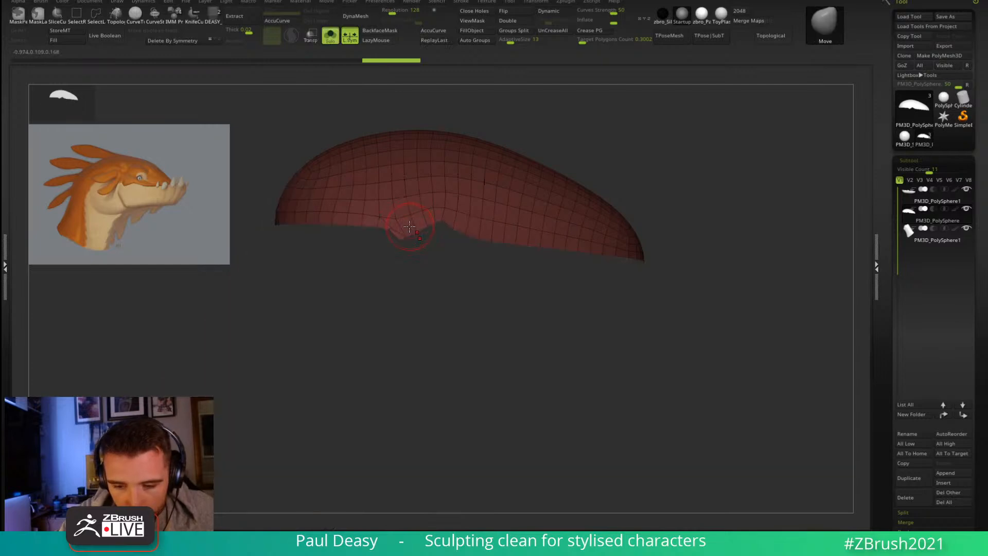
# Step: Try to remesh the isolated upper head to clean up the polygons around its notch
pyautogui.hotkey('ctrl', 'r')
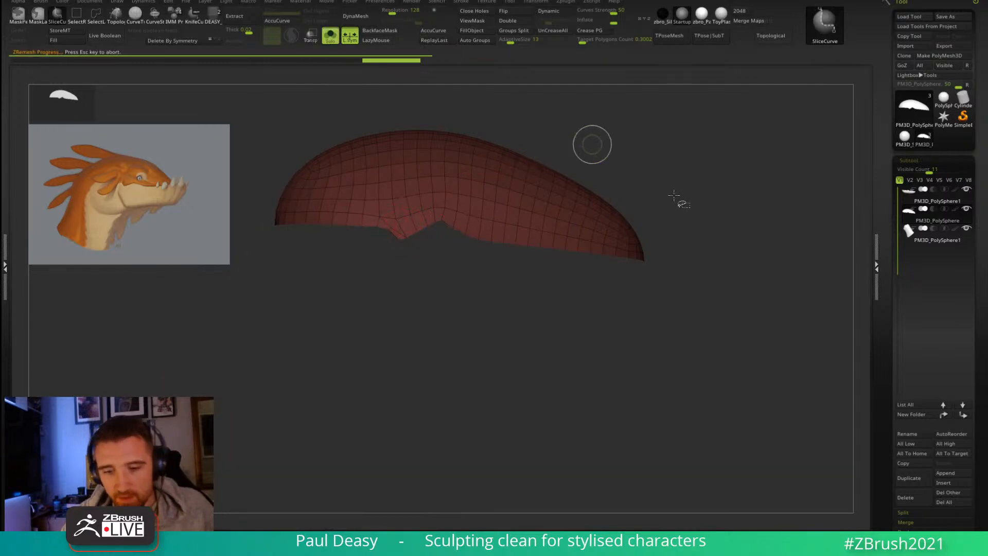
pyautogui.keyDown('ctrl'); pyautogui.moveTo(399, 221); pyautogui.dragTo(437, 251, button='right'); pyautogui.keyUp('ctrl')
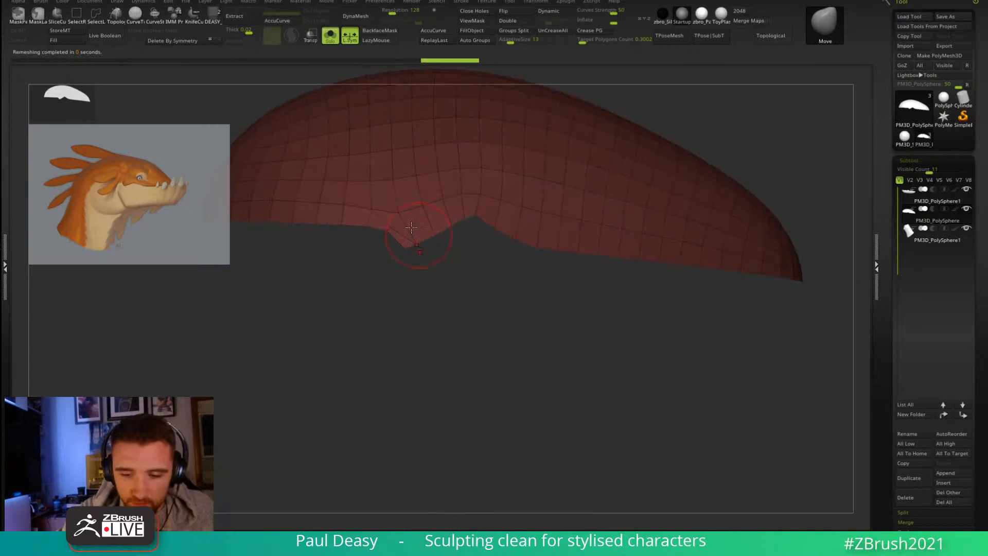
pyautogui.hotkey('ctrl', 'z')
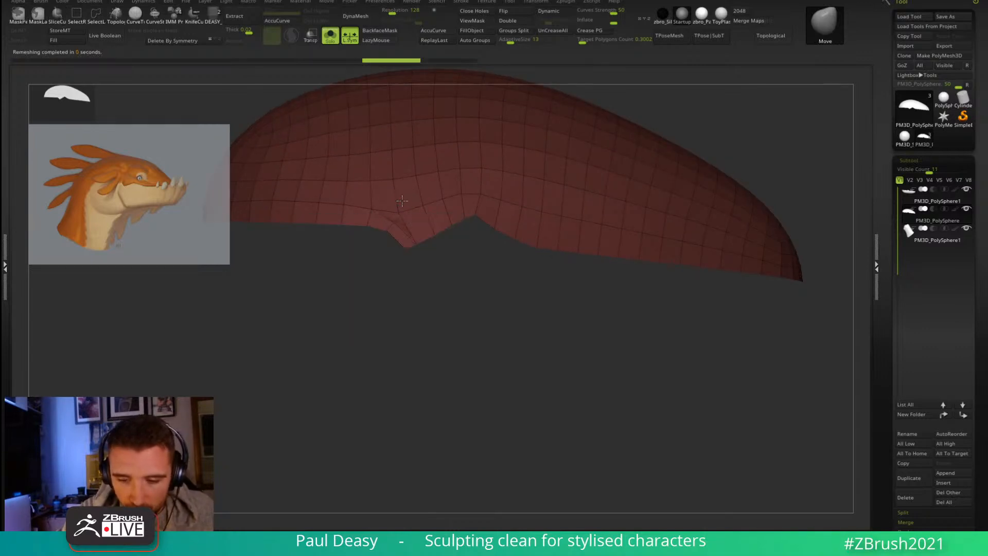
# Step: Move the polygons around the upper head's notch and stitch two of its points together with the ZModeler brush
pyautogui.moveTo(402, 200); pyautogui.dragTo(396, 223)
pyautogui.keyDown('ctrl'); pyautogui.moveTo(394, 222); pyautogui.dragTo(407, 242, button='right'); pyautogui.keyUp('ctrl')
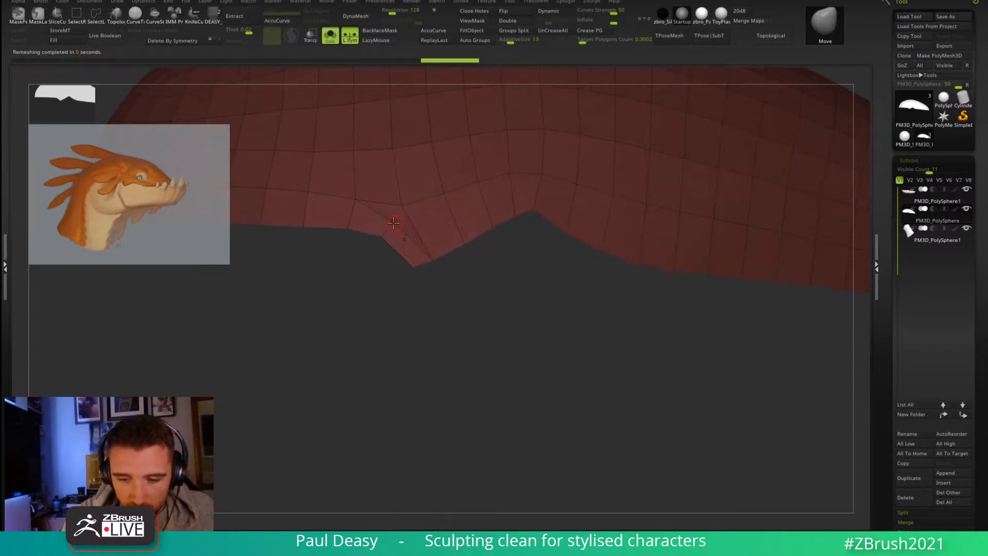
pyautogui.press('space')
pyautogui.press('b')
pyautogui.press('z')
pyautogui.press('m')
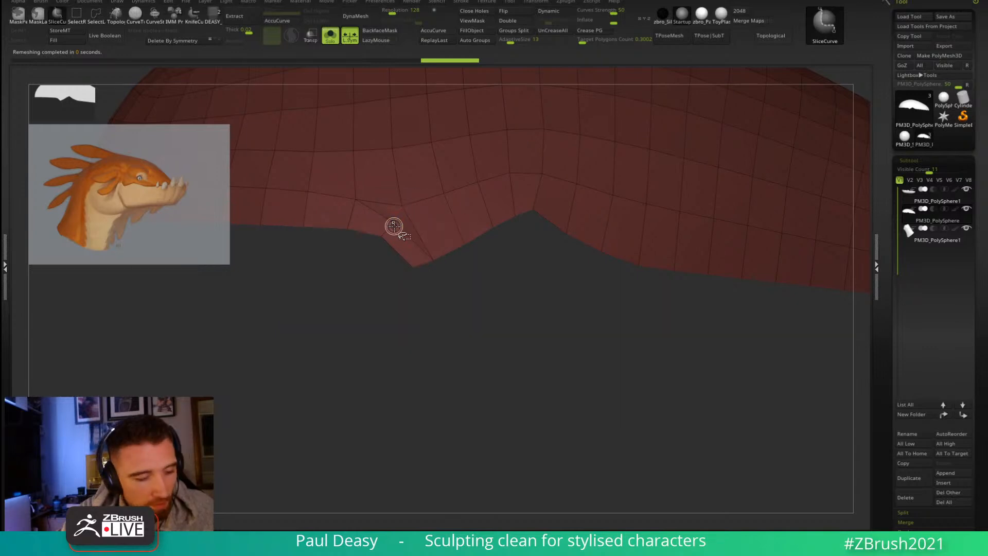
pyautogui.press('space')
pyautogui.click(440, 243)
pyautogui.click(403, 205)
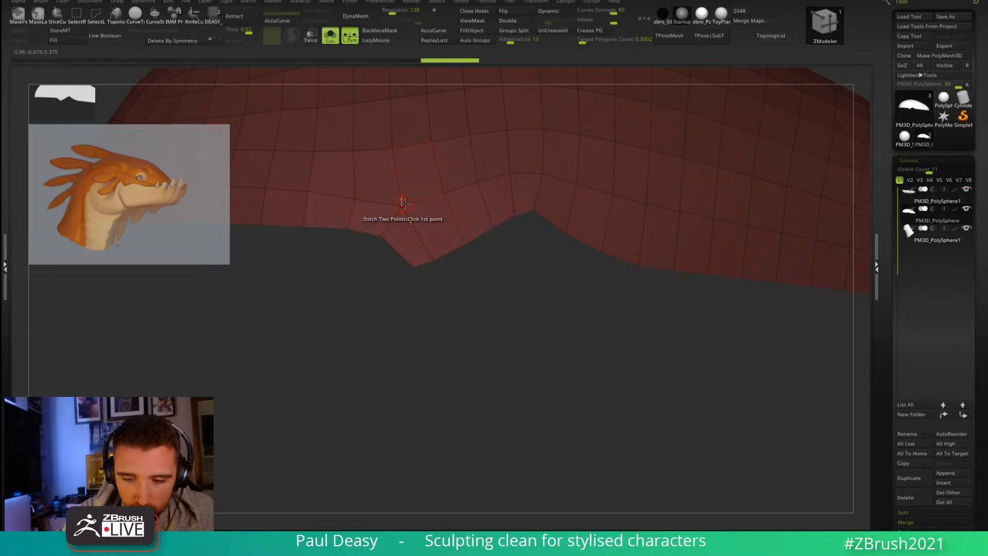
# Step: Return to the Move brush, show all parts of the model again and select the lower jaw
pyautogui.press('b')
pyautogui.press('m')
pyautogui.press('v')
pyautogui.keyDown('ctrl'); pyautogui.moveTo(648, 340); pyautogui.dragTo(525, 306, button='right'); pyautogui.keyUp('ctrl')
pyautogui.press('d')
pyautogui.hotkey('ctrl', 's')
pyautogui.hotkey('shift', 'd')
pyautogui.press('space')
pyautogui.moveTo(738, 254); pyautogui.dragTo(736, 251)
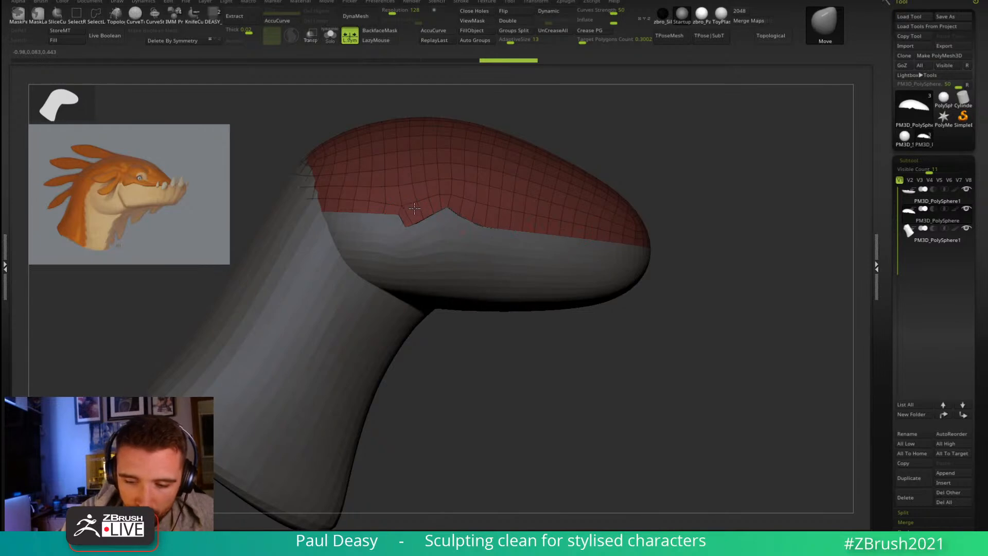
pyautogui.keyDown('alt'); pyautogui.click(419, 223); pyautogui.keyUp('alt')
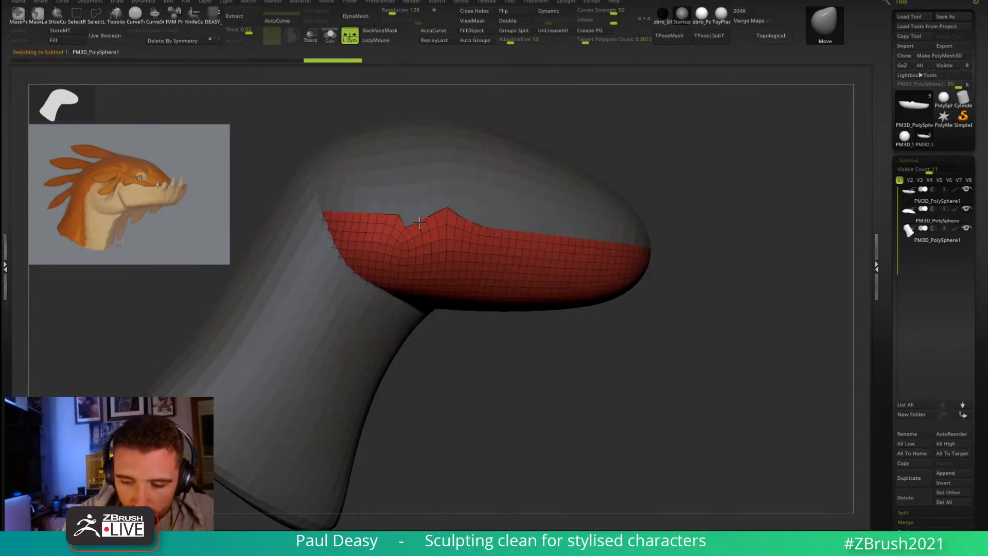
# Step: Turn on double-sided display for the lower jaw and pull its front tip forward past the upper head with the Move brush
pyautogui.moveTo(437, 218); pyautogui.dragTo(423, 229)
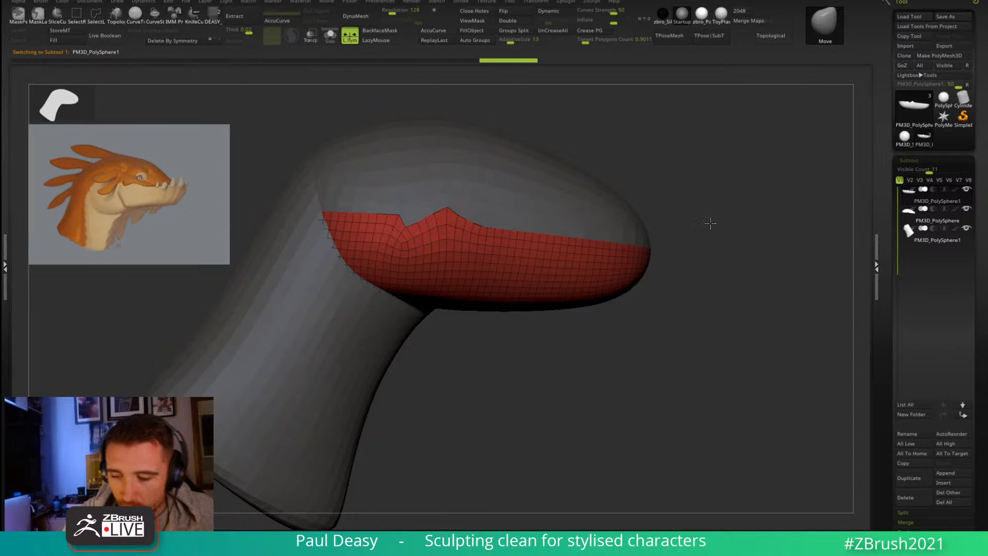
pyautogui.moveTo(715, 218); pyautogui.dragTo(632, 231)
pyautogui.press('space')
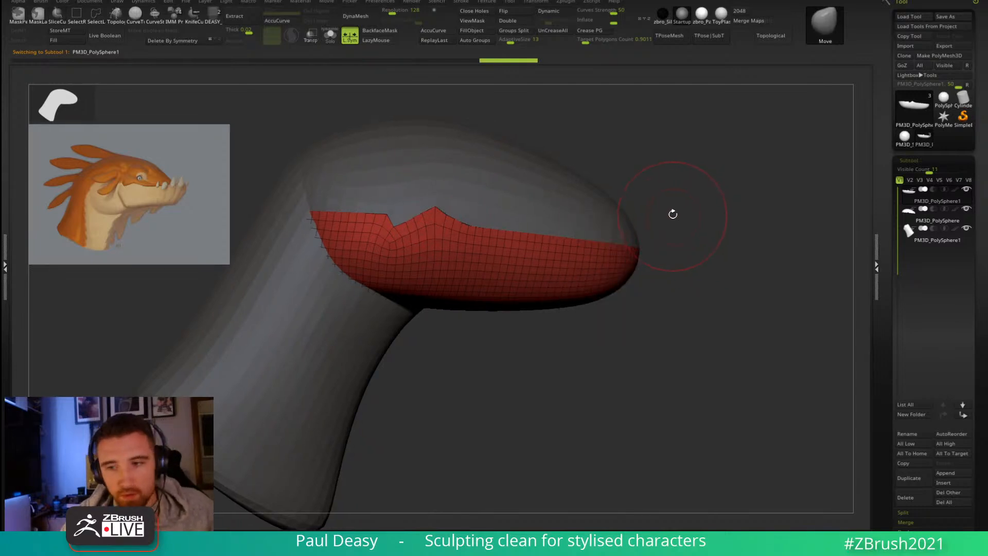
pyautogui.click(514, 21)
pyautogui.hotkey('alt', 's')
pyautogui.press('space')
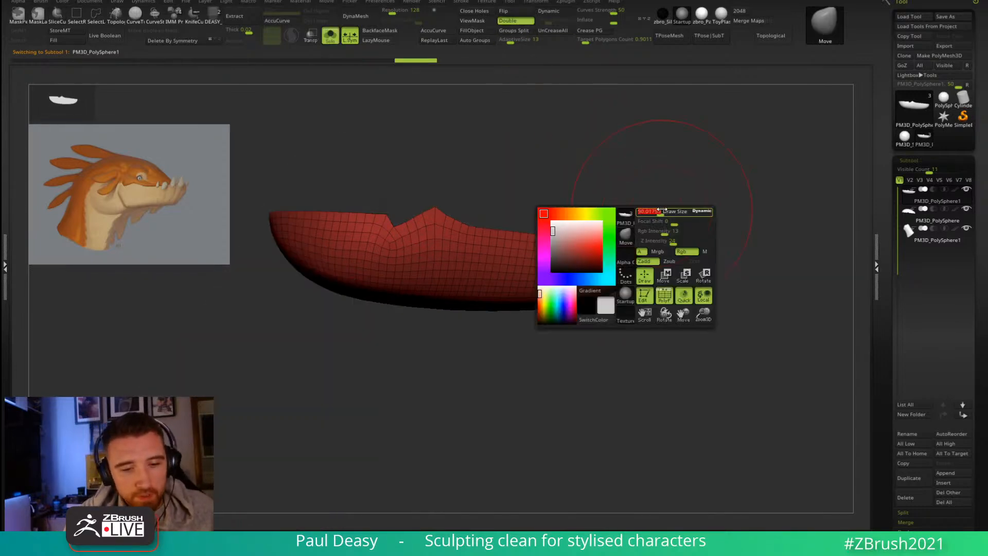
pyautogui.press('space')
pyautogui.moveTo(616, 256); pyautogui.dragTo(621, 260)
pyautogui.hotkey('alt', 's')
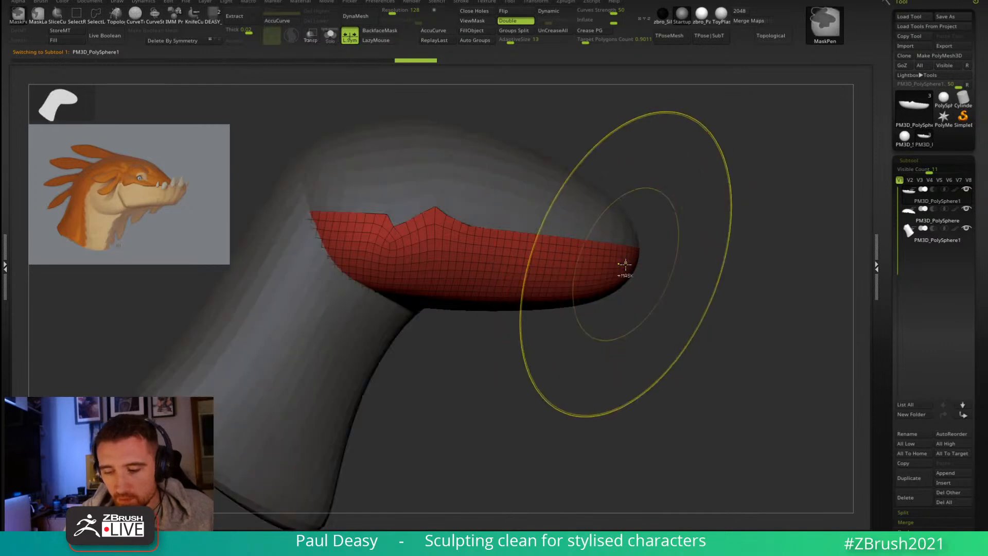
pyautogui.moveTo(626, 258); pyautogui.dragTo(655, 256)
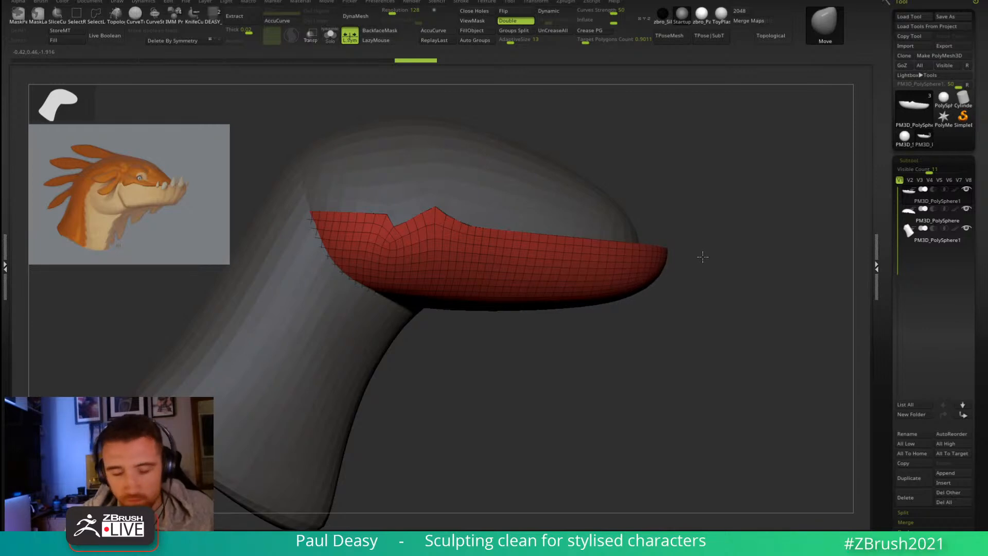
# Step: Select the upper head and refine its profile along the snout and the back of the head with the Move brush
pyautogui.keyDown('alt'); pyautogui.click(613, 210); pyautogui.keyUp('alt')
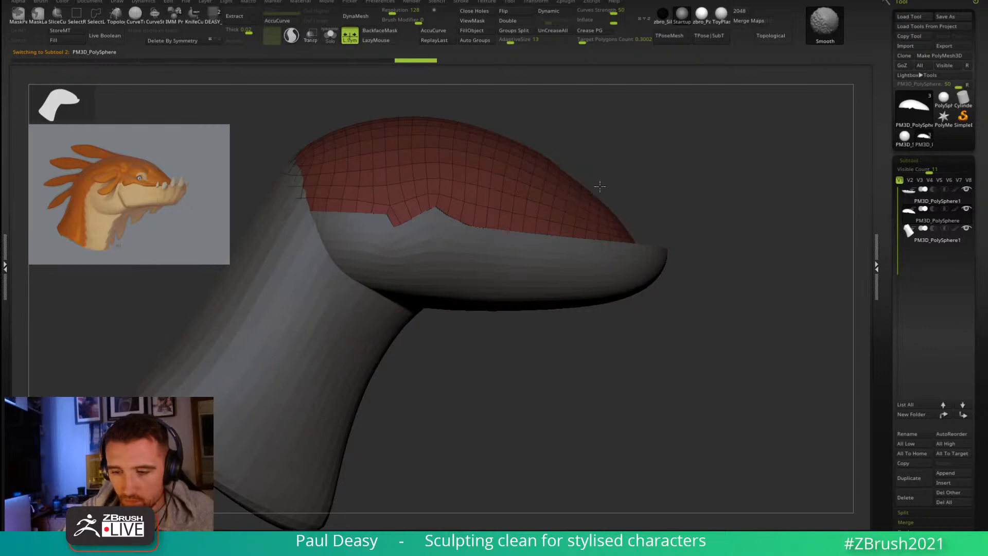
pyautogui.press('space')
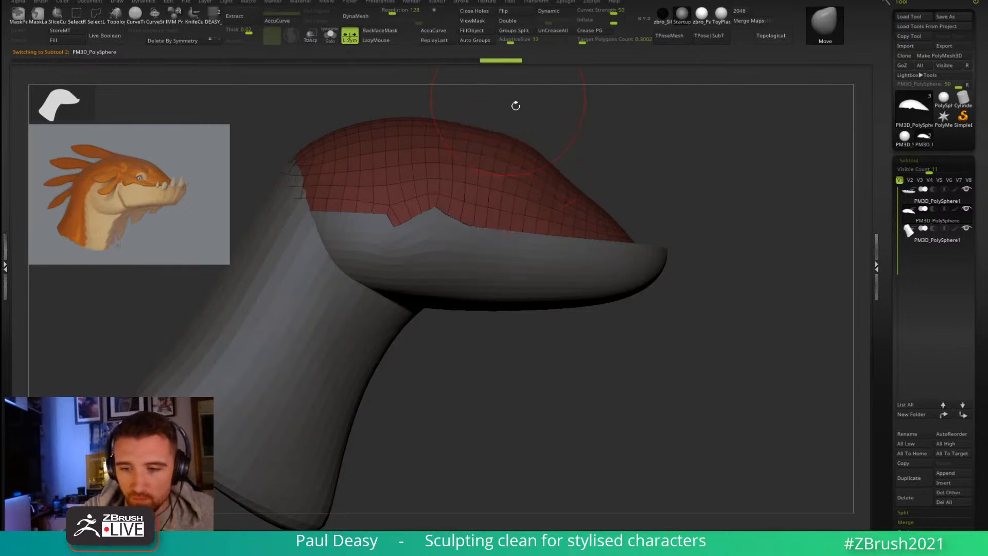
pyautogui.press('space')
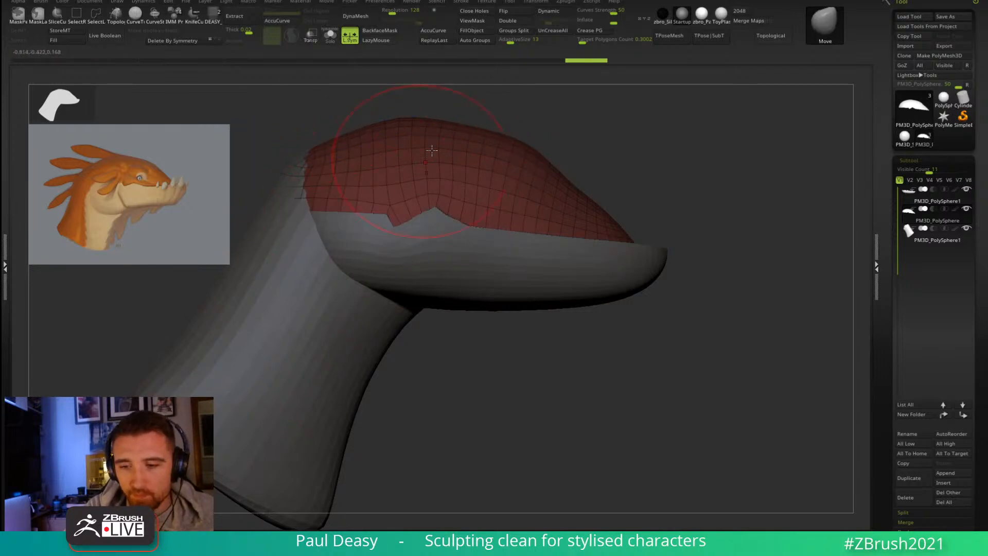
pyautogui.moveTo(546, 105); pyautogui.dragTo(544, 177)
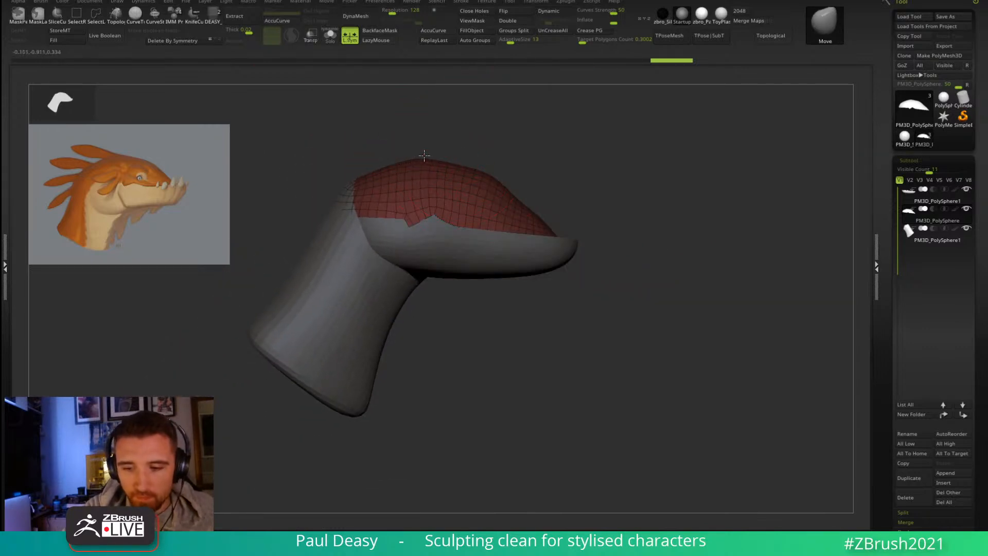
# Step: Isolate the upper head and extrude all its polygons with the ZModeler brush to give the shell thickness
pyautogui.moveTo(633, 208)
pyautogui.mouseDown()
pyautogui.moveTo(621, 284)
pyautogui.moveTo(638, 238)
pyautogui.moveTo(593, 235)
pyautogui.moveTo(628, 238)
pyautogui.moveTo(622, 247)
pyautogui.mouseUp()
pyautogui.hotkey('shift', 's')
pyautogui.press('b')
pyautogui.press('z')
pyautogui.press('m')
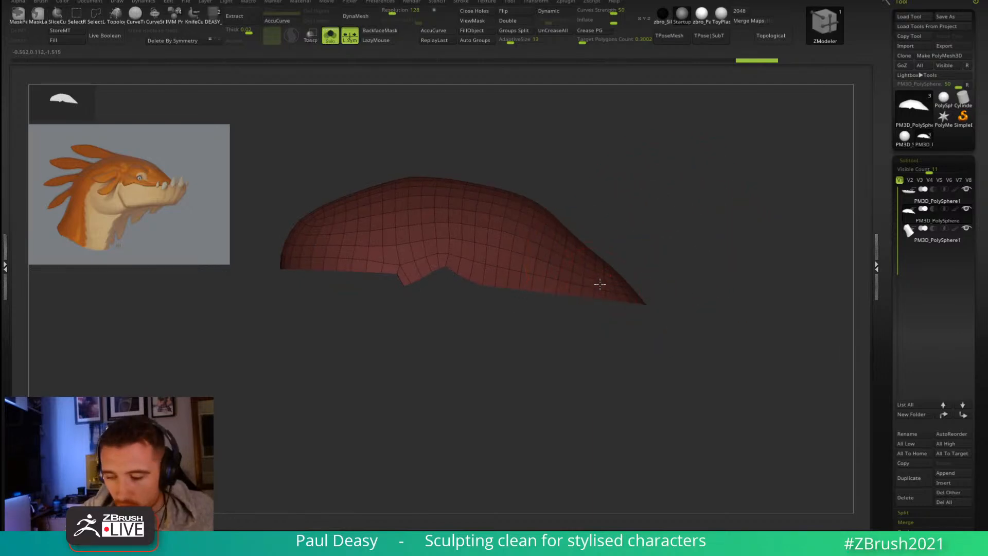
pyautogui.scroll(3, 600, 284)
pyautogui.press('space')
pyautogui.click(492, 246)
pyautogui.moveTo(587, 285); pyautogui.dragTo(586, 286)
pyautogui.press('space')
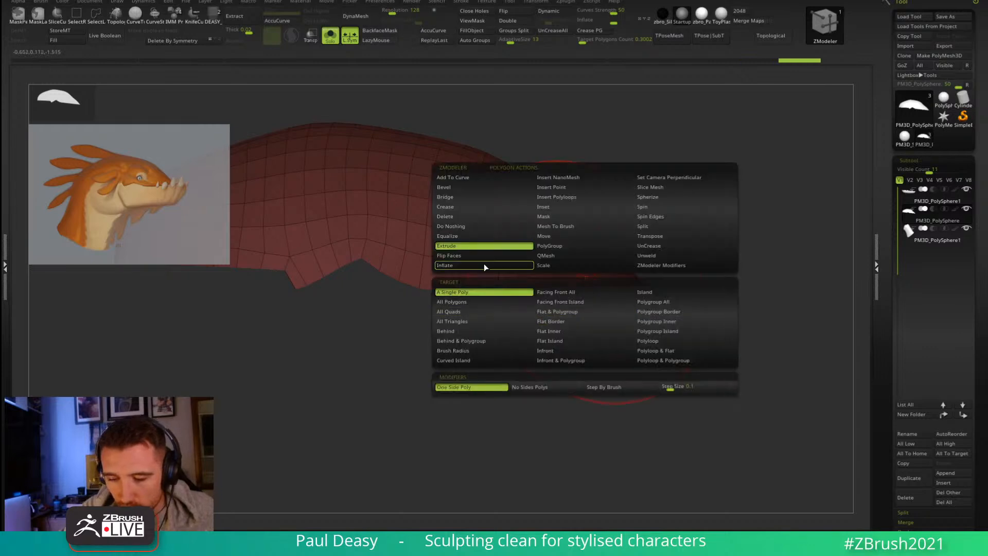
pyautogui.click(477, 302)
pyautogui.moveTo(587, 286); pyautogui.dragTo(592, 291)
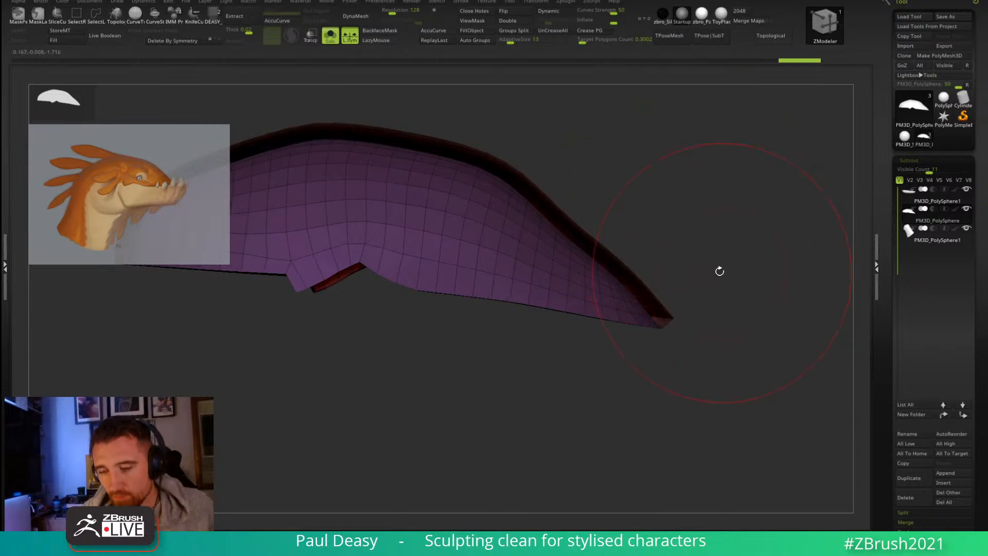
# Step: Flip the upper head's normals and mask everything except its inner surface
pyautogui.doubleClick(519, 16)
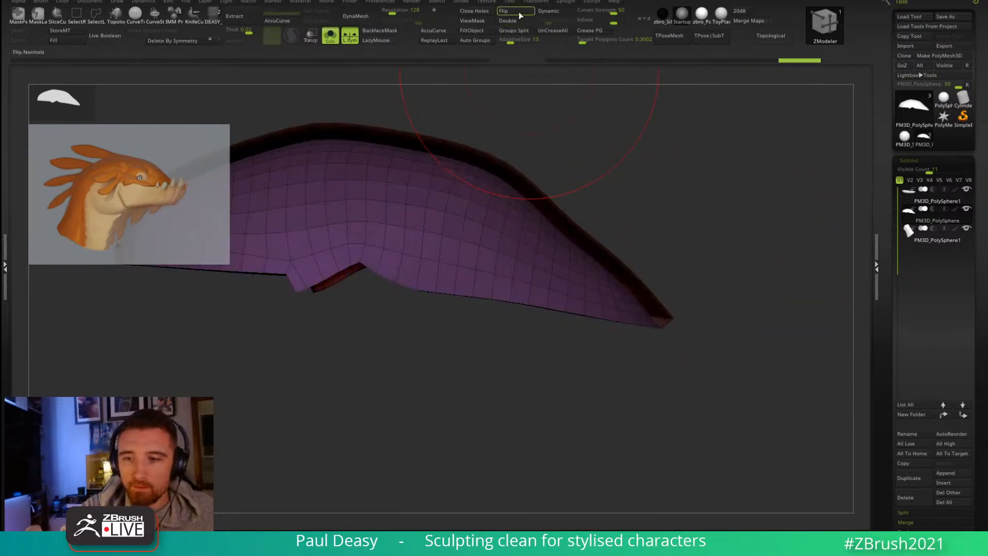
pyautogui.click(520, 14)
pyautogui.moveTo(707, 240)
pyautogui.mouseDown()
pyautogui.moveTo(706, 262)
pyautogui.moveTo(705, 253)
pyautogui.mouseUp()
pyautogui.press('w')
pyautogui.keyDown('ctrl'); pyautogui.click(591, 335); pyautogui.keyUp('ctrl')
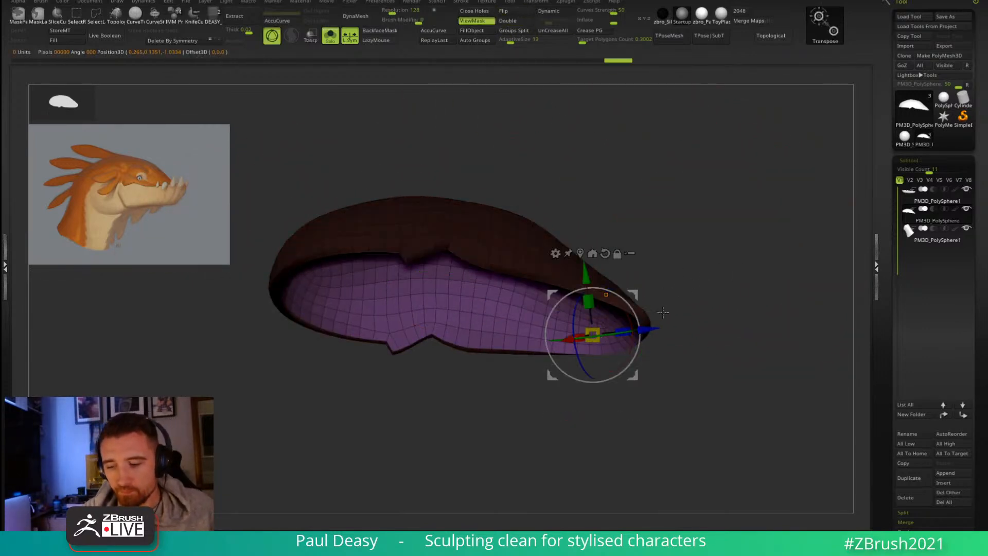
pyautogui.press('q')
pyautogui.keyDown('ctrl'); pyautogui.click(602, 325); pyautogui.keyUp('ctrl')
pyautogui.moveTo(690, 301); pyautogui.dragTo(693, 251)
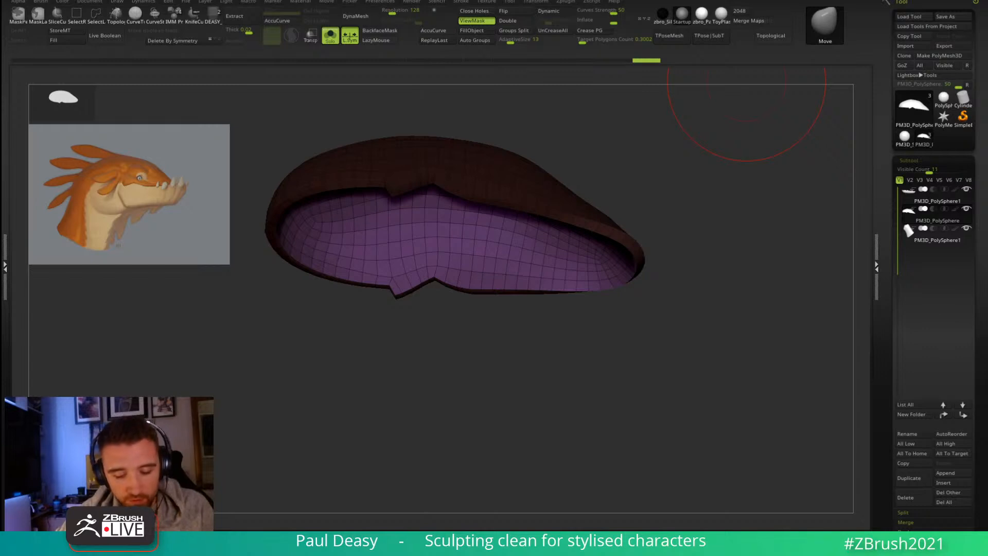
# Step: Push the upper head's unmasked inner surface inward around the back and sides with the Move brush to widen the rim
pyautogui.moveTo(679, 241)
pyautogui.mouseDown()
pyautogui.moveTo(693, 210)
pyautogui.moveTo(712, 218)
pyautogui.moveTo(544, 194)
pyautogui.mouseUp()
pyautogui.moveTo(376, 137)
pyautogui.mouseDown()
pyautogui.moveTo(341, 190)
pyautogui.moveTo(313, 191)
pyautogui.moveTo(338, 237)
pyautogui.mouseUp()
pyautogui.moveTo(442, 154)
pyautogui.mouseDown()
pyautogui.moveTo(443, 168)
pyautogui.moveTo(361, 206)
pyautogui.mouseUp()
pyautogui.moveTo(493, 168); pyautogui.dragTo(551, 180)
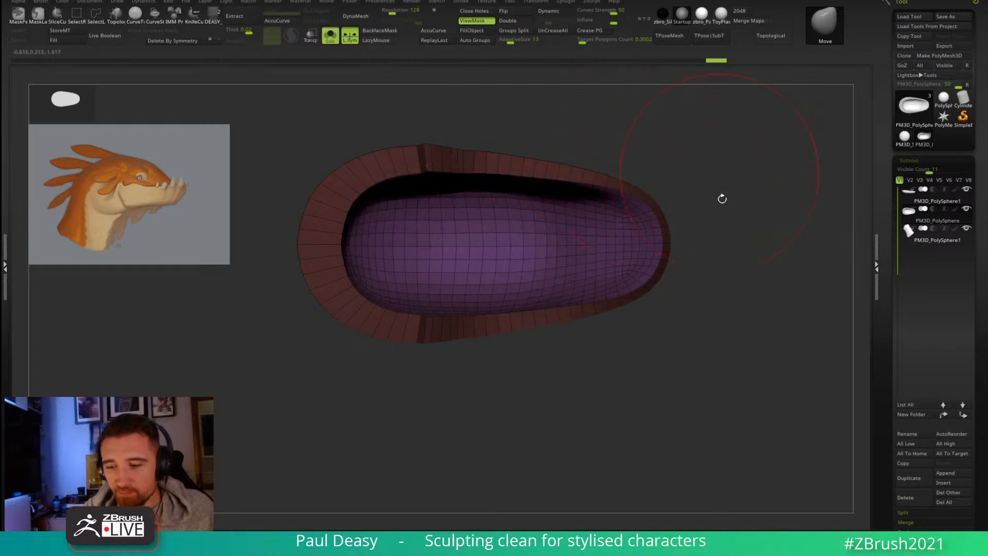
pyautogui.moveTo(721, 176); pyautogui.dragTo(721, 289)
pyautogui.keyDown('shift'); pyautogui.moveTo(697, 214); pyautogui.dragTo(702, 150); pyautogui.keyUp('shift')
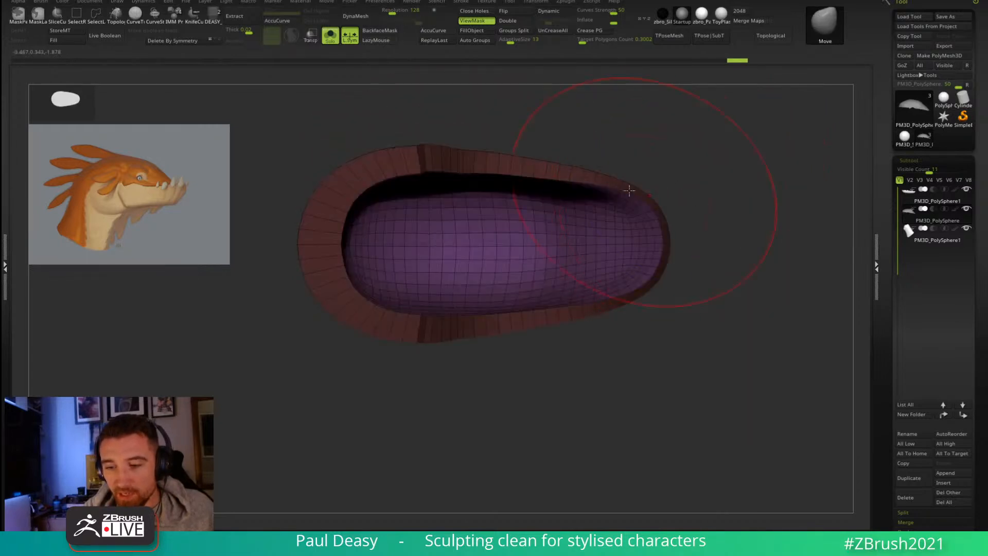
pyautogui.moveTo(724, 209); pyautogui.dragTo(723, 185)
pyautogui.press('[')
pyautogui.press('[')
pyautogui.press('[')
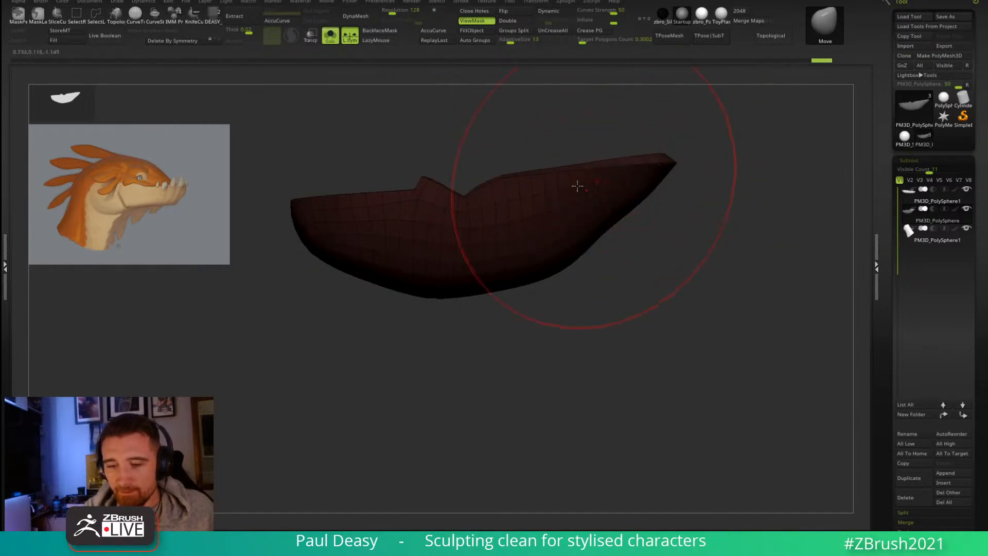
pyautogui.moveTo(738, 242)
pyautogui.mouseDown()
pyautogui.moveTo(607, 234)
pyautogui.moveTo(539, 152)
pyautogui.mouseUp()
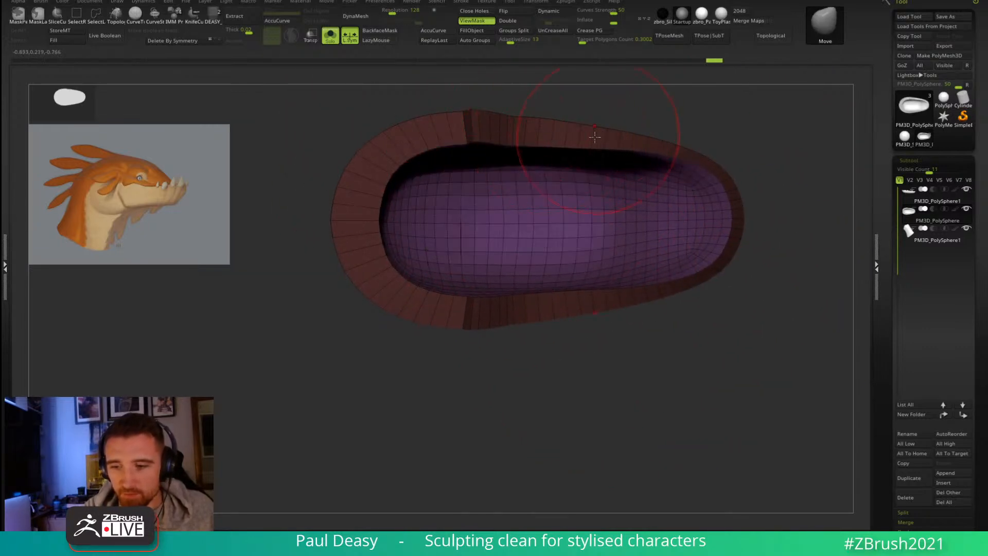
pyautogui.moveTo(556, 135); pyautogui.dragTo(562, 128)
# Step: Select the lower jaw, thicken its shell with the ZModeler brush and mask everything except the inner surface
pyautogui.rightClick(762, 155)
pyautogui.keyDown('alt'); pyautogui.moveTo(783, 153); pyautogui.dragTo(752, 230); pyautogui.keyUp('alt')
pyautogui.hotkey('shift', 'ctrl', 's')
pyautogui.keyDown('alt'); pyautogui.click(653, 172); pyautogui.keyUp('alt')
pyautogui.moveTo(723, 170)
pyautogui.mouseDown()
pyautogui.moveTo(722, 185)
pyautogui.moveTo(735, 177)
pyautogui.moveTo(668, 178)
pyautogui.moveTo(749, 221)
pyautogui.moveTo(735, 230)
pyautogui.mouseUp()
pyautogui.press('b')
pyautogui.press('z')
pyautogui.press('m')
pyautogui.press('w')
pyautogui.keyDown('ctrl'); pyautogui.click(669, 193); pyautogui.keyUp('ctrl')
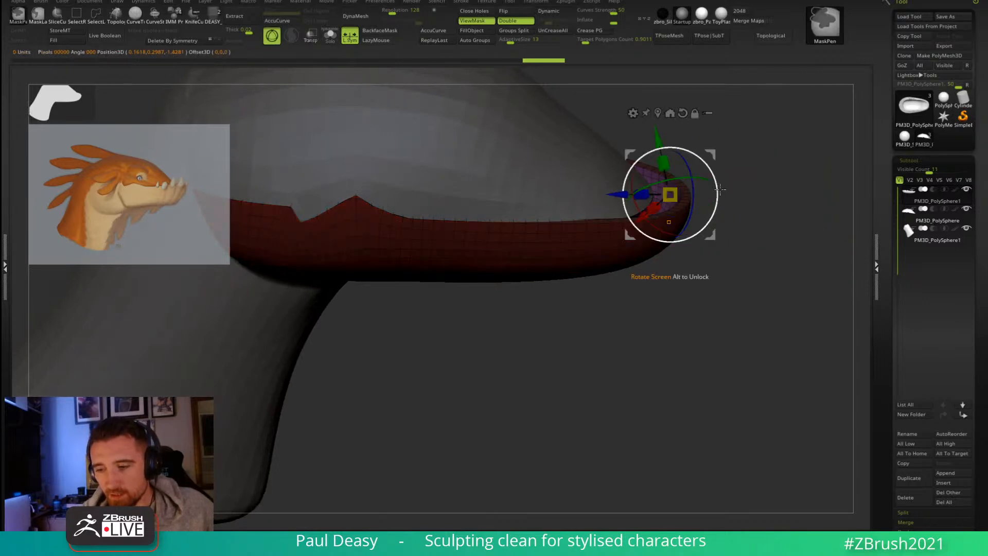
pyautogui.press('s')
pyautogui.press('q')
# Step: Isolate the lower jaw and push its inner surface inward around the back with the Move brush to widen the rim
pyautogui.moveTo(789, 197)
pyautogui.keyDown('shift'); pyautogui.mouseDown()
pyautogui.moveTo(785, 230)
pyautogui.moveTo(726, 207)
pyautogui.mouseUp(); pyautogui.keyUp('shift')
pyautogui.moveTo(376, 149); pyautogui.dragTo(404, 183)
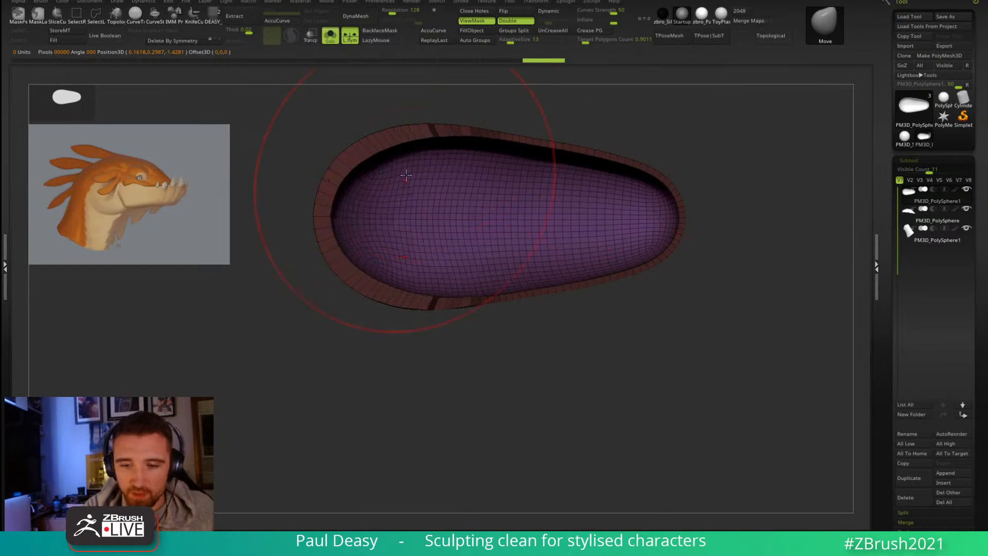
pyautogui.moveTo(456, 129); pyautogui.dragTo(467, 179)
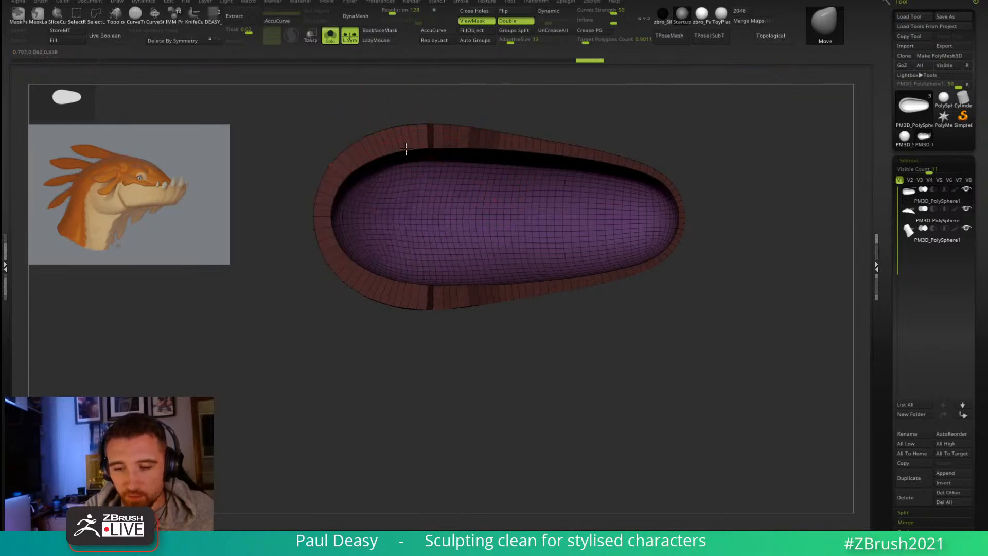
pyautogui.press('space')
pyautogui.moveTo(331, 202)
pyautogui.mouseDown()
pyautogui.moveTo(341, 213)
pyautogui.moveTo(343, 190)
pyautogui.moveTo(340, 197)
pyautogui.mouseUp()
pyautogui.press('space')
pyautogui.press('space')
pyautogui.moveTo(406, 138); pyautogui.dragTo(415, 141)
pyautogui.press('space')
pyautogui.moveTo(345, 184); pyautogui.dragTo(352, 217)
pyautogui.press('space')
# Step: Move the inner surface inward along the front sides of the lower jaw to even out the rim's width
pyautogui.press('space')
pyautogui.press('space')
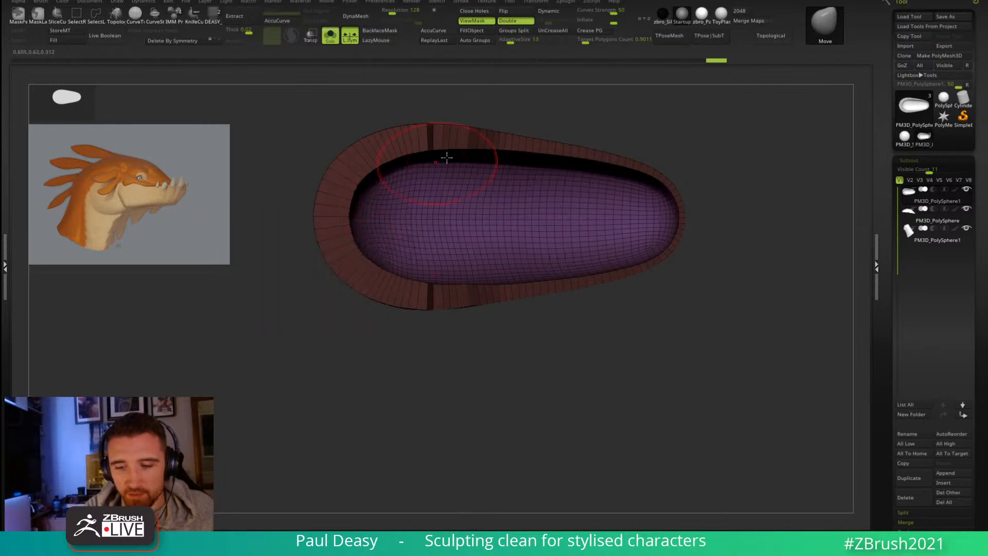
pyautogui.moveTo(572, 147)
pyautogui.mouseDown()
pyautogui.moveTo(611, 162)
pyautogui.moveTo(598, 156)
pyautogui.mouseUp()
pyautogui.press('space')
pyautogui.press('space')
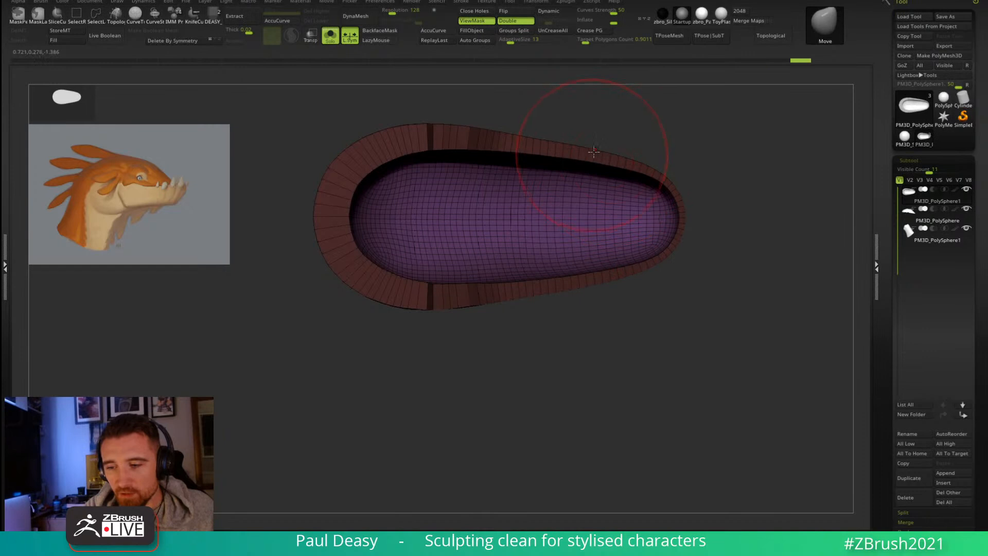
pyautogui.press('space')
# Step: Adjust the inner surface near the front of the lower jaw with the Move brush and clear the mask
pyautogui.moveTo(739, 192)
pyautogui.mouseDown()
pyautogui.moveTo(717, 184)
pyautogui.moveTo(688, 240)
pyautogui.moveTo(710, 253)
pyautogui.moveTo(697, 216)
pyautogui.moveTo(658, 237)
pyautogui.moveTo(592, 240)
pyautogui.mouseUp()
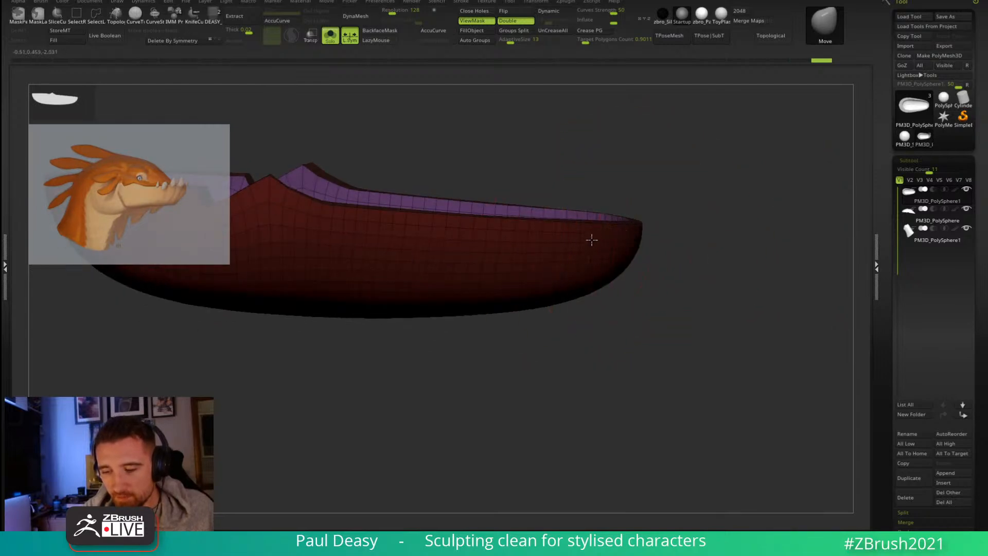
pyautogui.hotkey('ctrl', 'z')
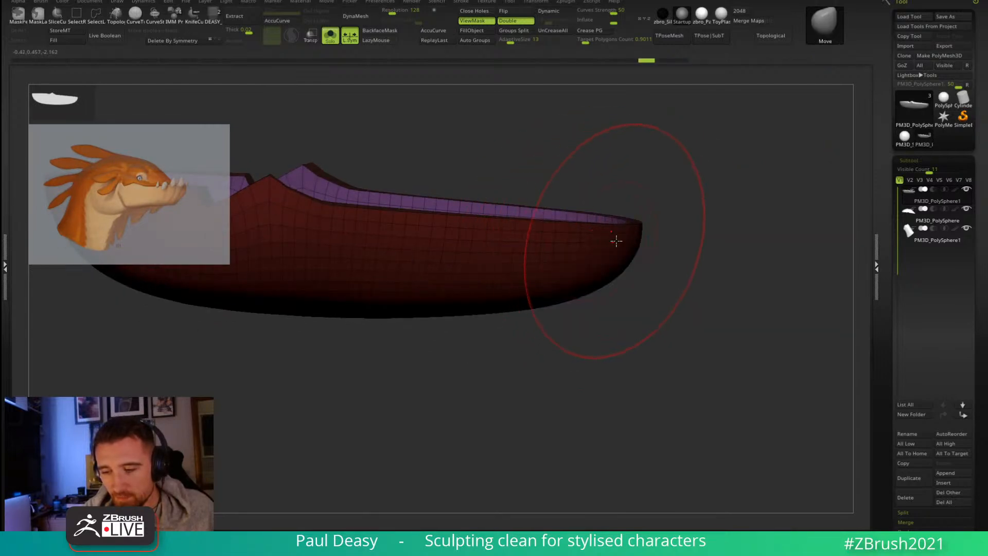
pyautogui.moveTo(622, 238); pyautogui.dragTo(549, 230)
pyautogui.press('space')
pyautogui.moveTo(697, 235); pyautogui.dragTo(625, 324)
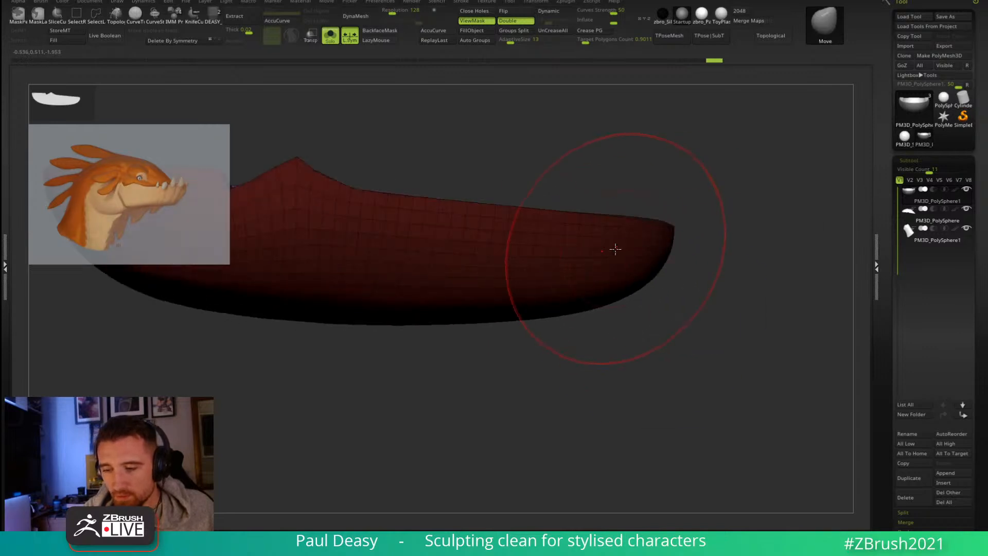
pyautogui.press('space')
pyautogui.moveTo(687, 229)
pyautogui.keyDown('alt'); pyautogui.mouseDown()
pyautogui.moveTo(683, 262)
pyautogui.moveTo(721, 253)
pyautogui.moveTo(726, 273)
pyautogui.mouseUp(); pyautogui.keyUp('alt')
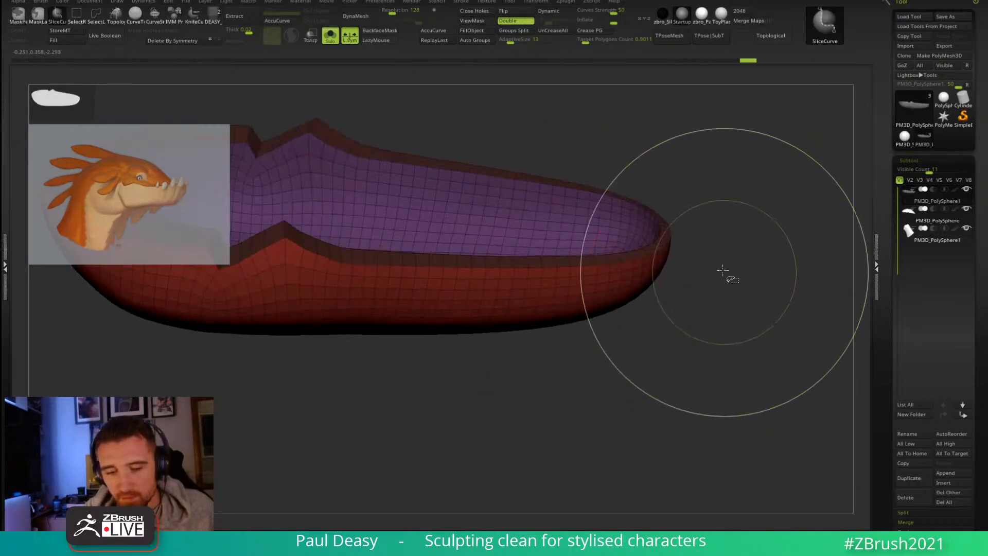
# Step: Isolate the upper head, mask its complete rim edge loop with the ZModeler Mask action and invert the mask
pyautogui.press('b')
pyautogui.press('z')
pyautogui.press('m')
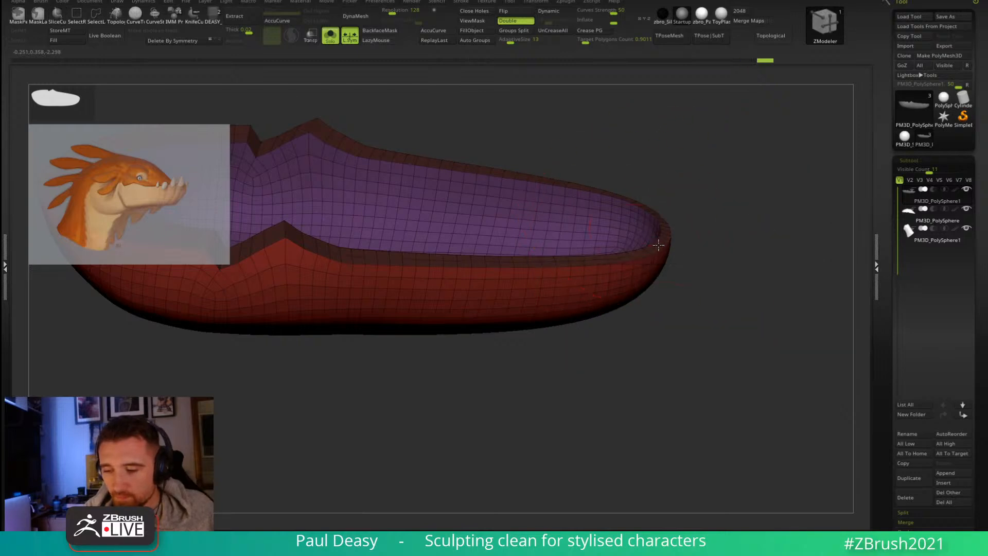
pyautogui.hotkey('alt', 's')
pyautogui.keyDown('shift'); pyautogui.moveTo(734, 229); pyautogui.dragTo(724, 208); pyautogui.keyUp('shift')
pyautogui.keyDown('alt'); pyautogui.click(583, 208); pyautogui.keyUp('alt')
pyautogui.hotkey('alt', 's')
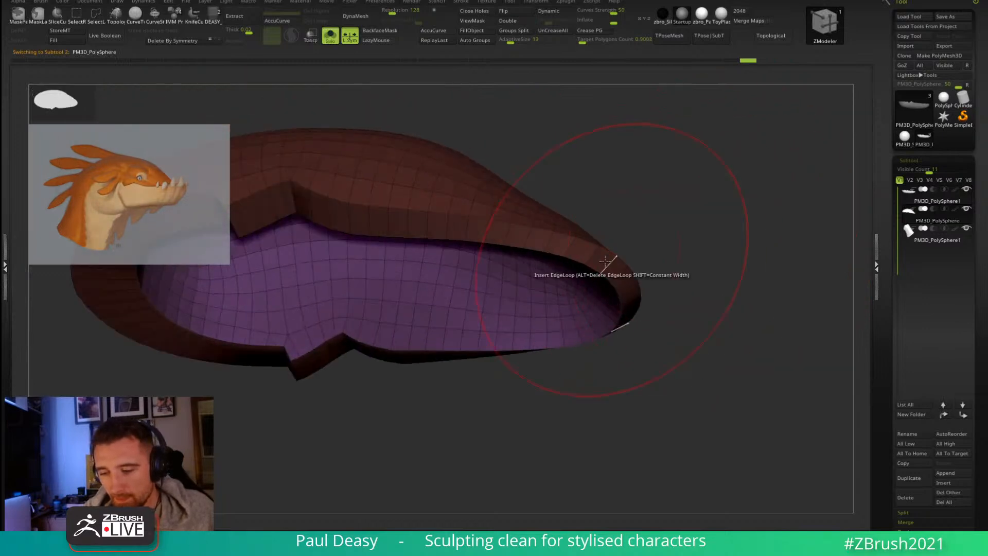
pyautogui.press('space')
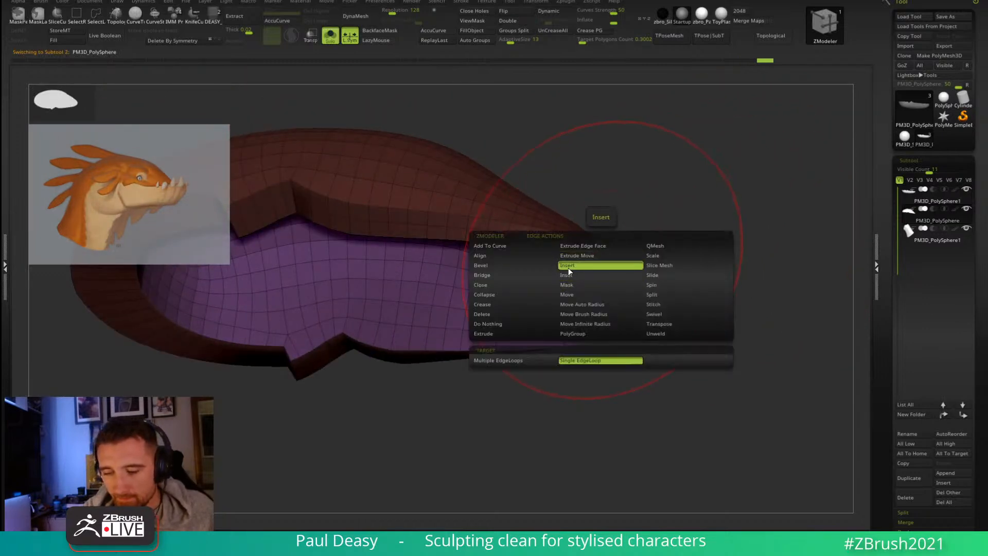
pyautogui.click(578, 284)
pyautogui.click(531, 367)
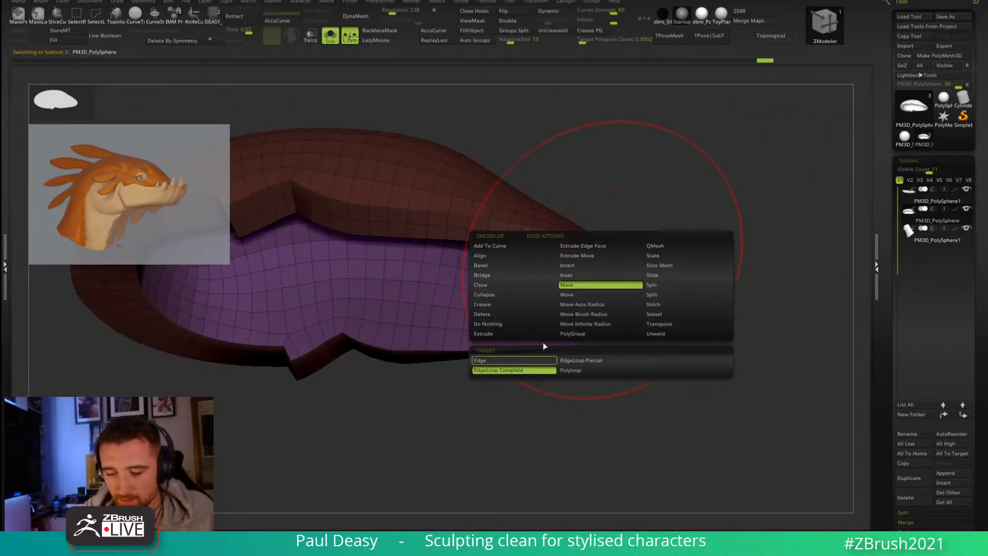
pyautogui.click(600, 259)
pyautogui.keyDown('ctrl'); pyautogui.click(681, 249); pyautogui.keyUp('ctrl')
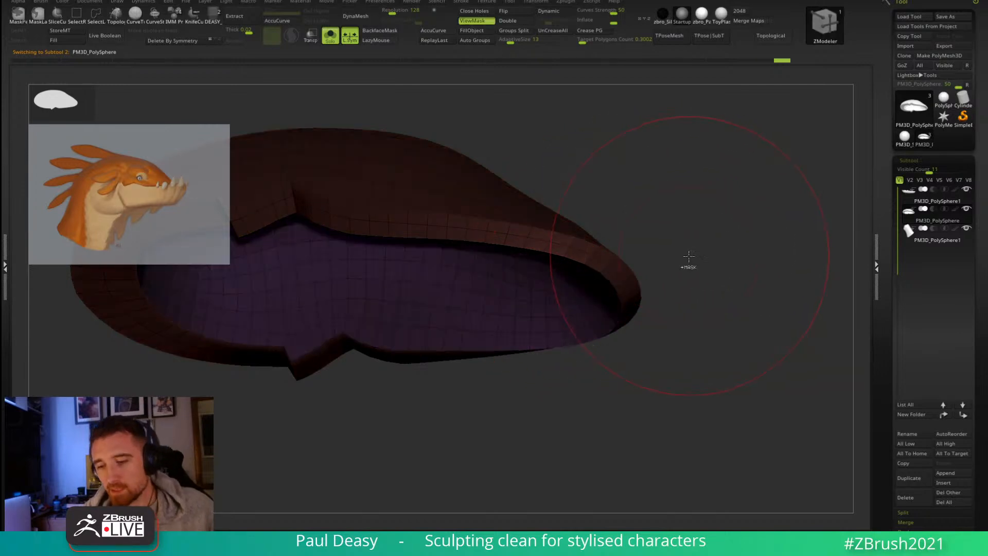
# Step: Reshape the unmasked rim at the front of the upper head with the Move brush and hide the mask display
pyautogui.hotkey('alt', 's')
pyautogui.press('b')
pyautogui.press('m')
pyautogui.press('v')
pyautogui.hotkey('alt', 's')
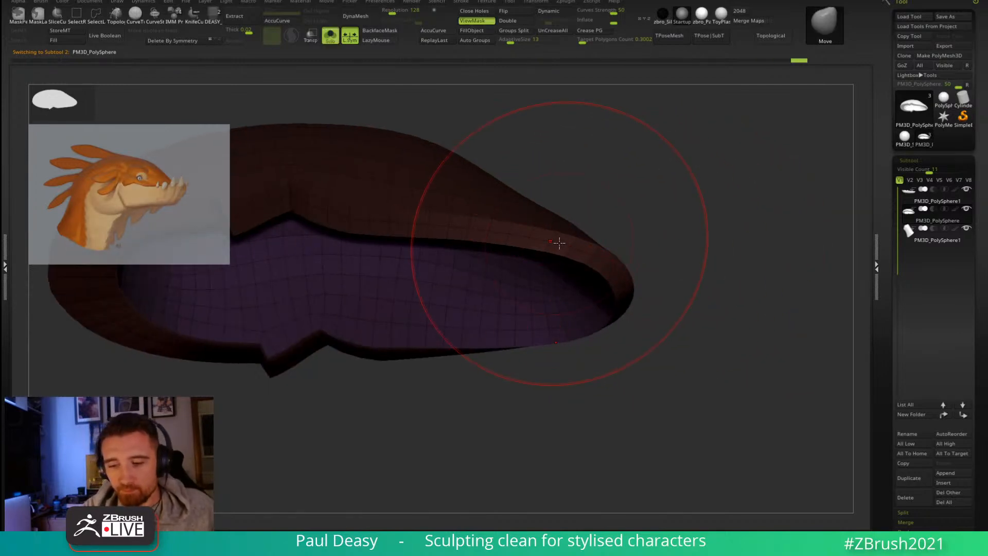
pyautogui.moveTo(621, 279); pyautogui.dragTo(633, 278)
pyautogui.press('space')
pyautogui.moveTo(715, 267); pyautogui.dragTo(712, 318)
pyautogui.hotkey('ctrl', 'h')
# Step: Show all parts, select the lower jaw, mask its rim edge loop with the ZModeler brush and invert the mask
pyautogui.hotkey('alt', 's')
pyautogui.keyDown('alt'); pyautogui.click(660, 304); pyautogui.keyUp('alt')
pyautogui.press('b')
pyautogui.press('z')
pyautogui.press('m')
pyautogui.moveTo(678, 280)
pyautogui.mouseDown()
pyautogui.moveTo(715, 282)
pyautogui.moveTo(737, 249)
pyautogui.moveTo(731, 224)
pyautogui.mouseUp()
pyautogui.keyDown('ctrl'); pyautogui.click(660, 275); pyautogui.keyUp('ctrl')
pyautogui.keyDown('ctrl'); pyautogui.click(748, 264); pyautogui.keyUp('ctrl')
# Step: Reshape the unmasked rim at the front of the lower jaw with the Move brush, show all parts and clear the mask
pyautogui.press('b')
pyautogui.press('m')
pyautogui.press('v')
pyautogui.moveTo(726, 258)
pyautogui.mouseDown()
pyautogui.moveTo(734, 277)
pyautogui.moveTo(715, 254)
pyautogui.mouseUp()
pyautogui.press('space')
pyautogui.press('space')
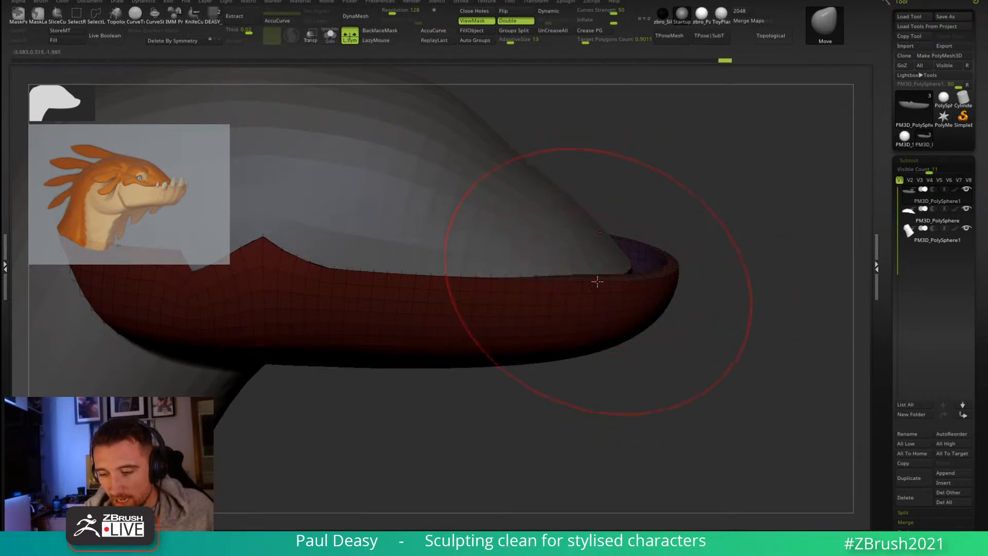
pyautogui.keyDown('ctrl'); pyautogui.click(723, 263); pyautogui.keyUp('ctrl')
pyautogui.moveTo(735, 260); pyautogui.dragTo(690, 252)
pyautogui.hotkey('ctrl', '1')
pyautogui.hotkey('ctrl', '1')
# Step: Select the upper head and adjust its slope towards the snout in side view with the Move brush
pyautogui.keyDown('alt'); pyautogui.click(564, 251); pyautogui.keyUp('alt')
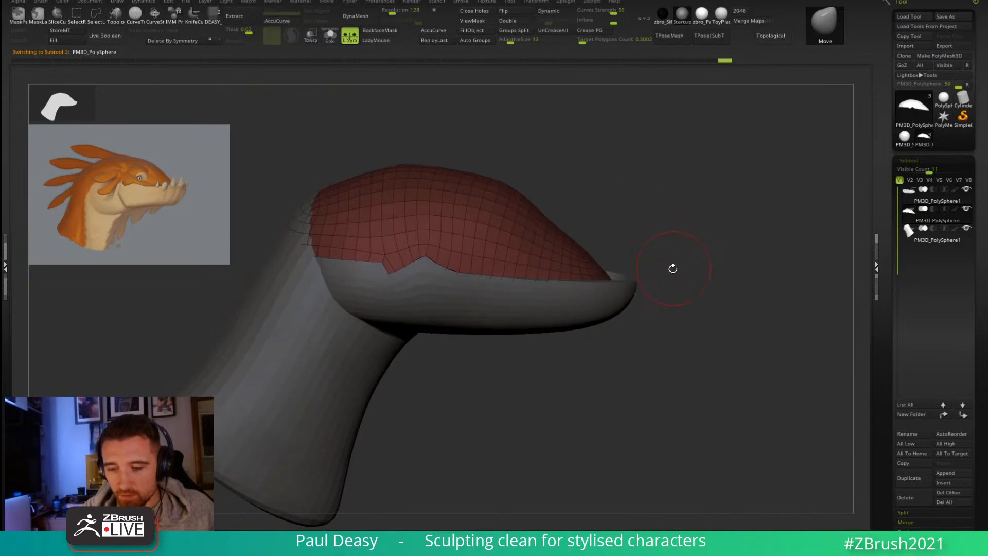
pyautogui.press('w')
pyautogui.press('shift')
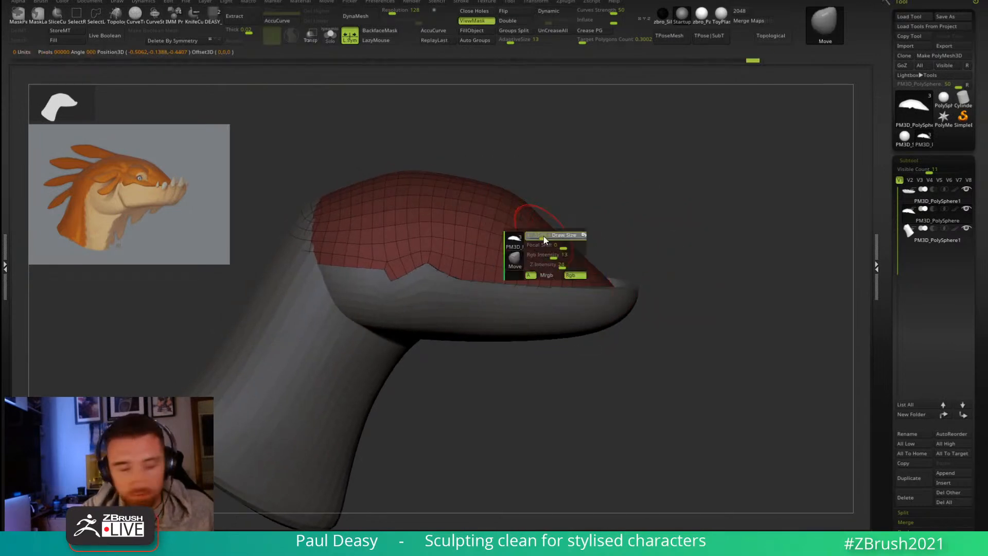
pyautogui.moveTo(596, 221); pyautogui.dragTo(657, 235)
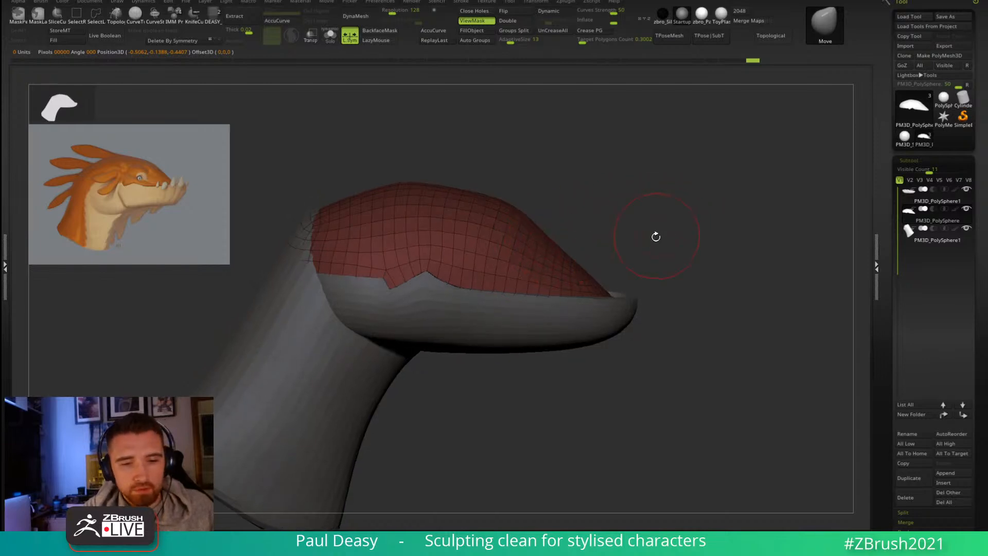
pyautogui.moveTo(592, 242); pyautogui.dragTo(562, 234)
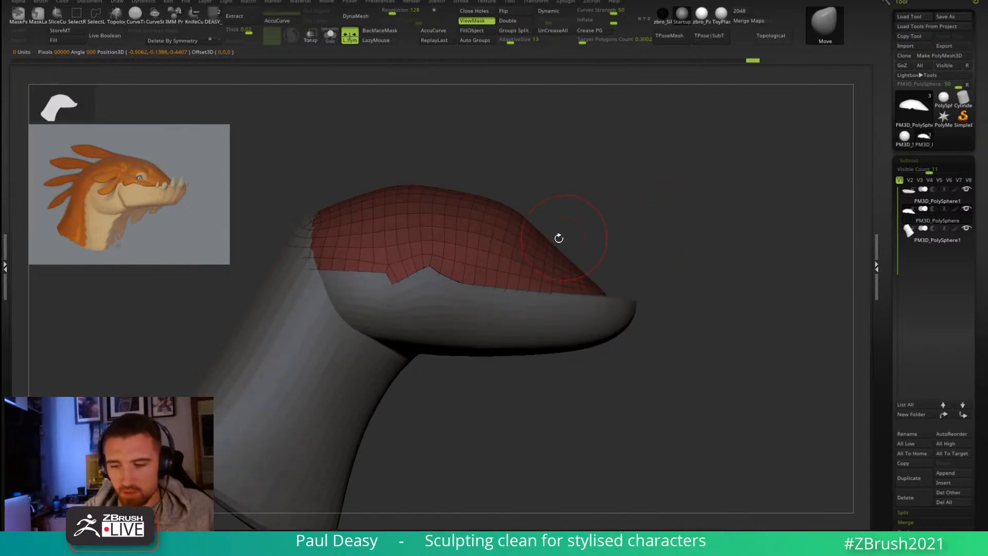
pyautogui.press('space')
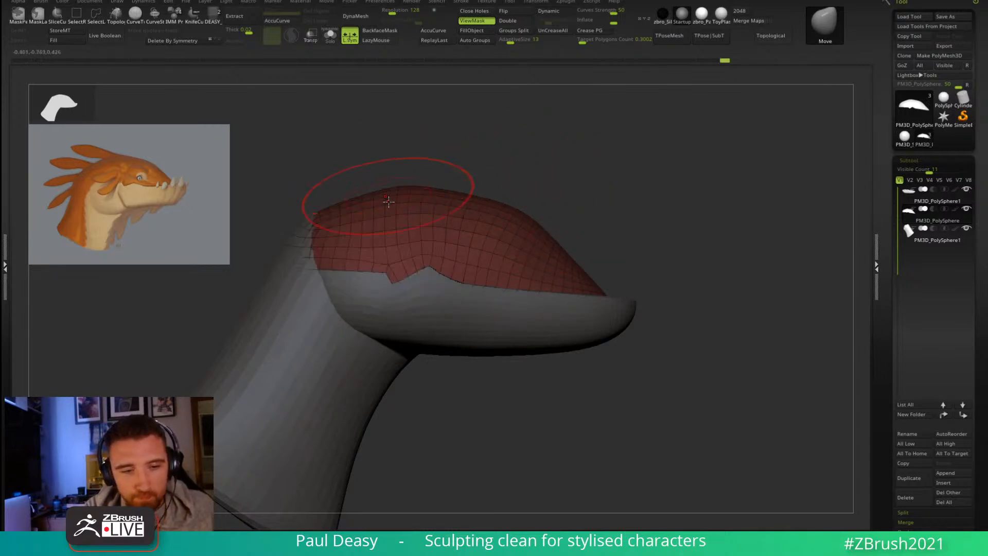
# Step: Refine the top profile of the upper head with the Move brush and smooth the area above the brow
pyautogui.press('space')
pyautogui.press('space')
pyautogui.press('space')
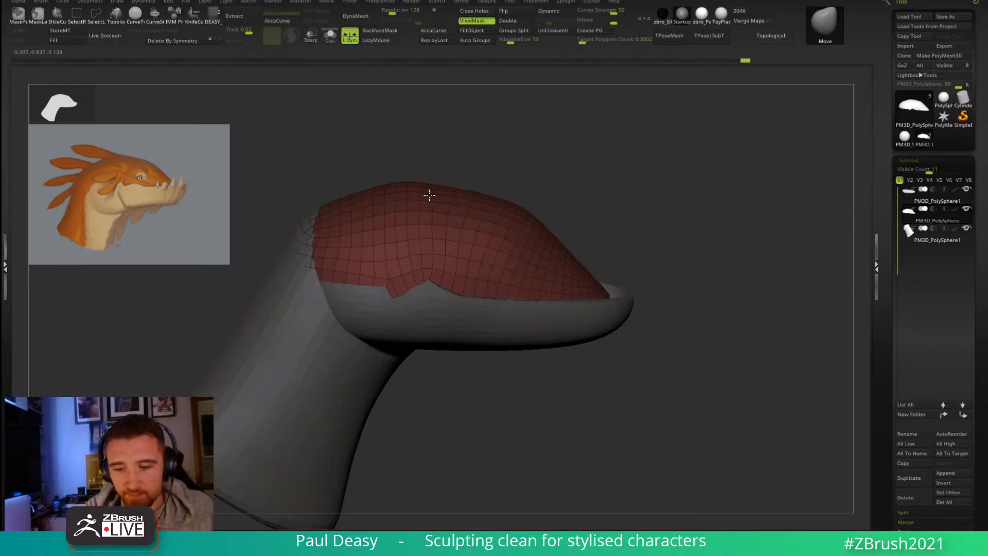
pyautogui.moveTo(602, 167); pyautogui.dragTo(614, 181)
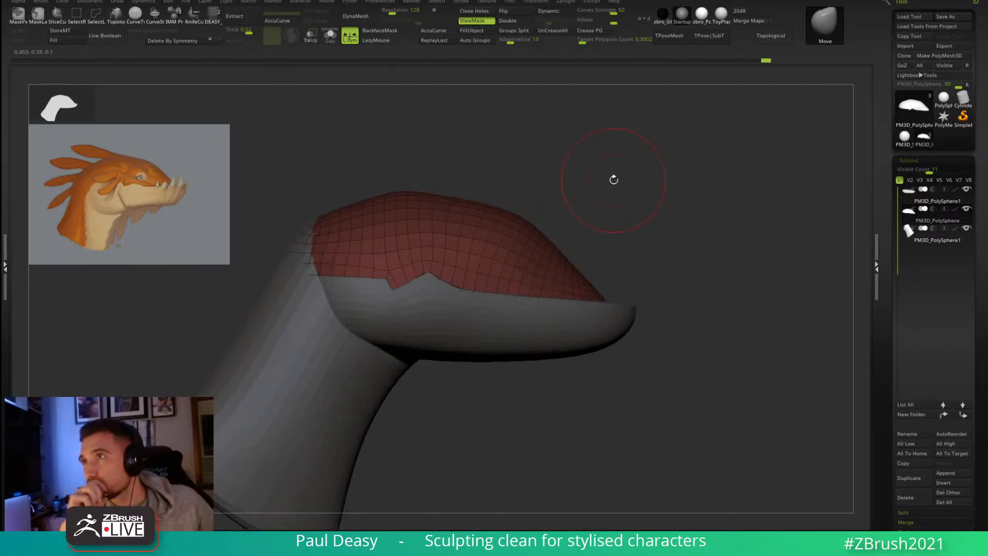
pyautogui.moveTo(621, 230); pyautogui.dragTo(648, 233)
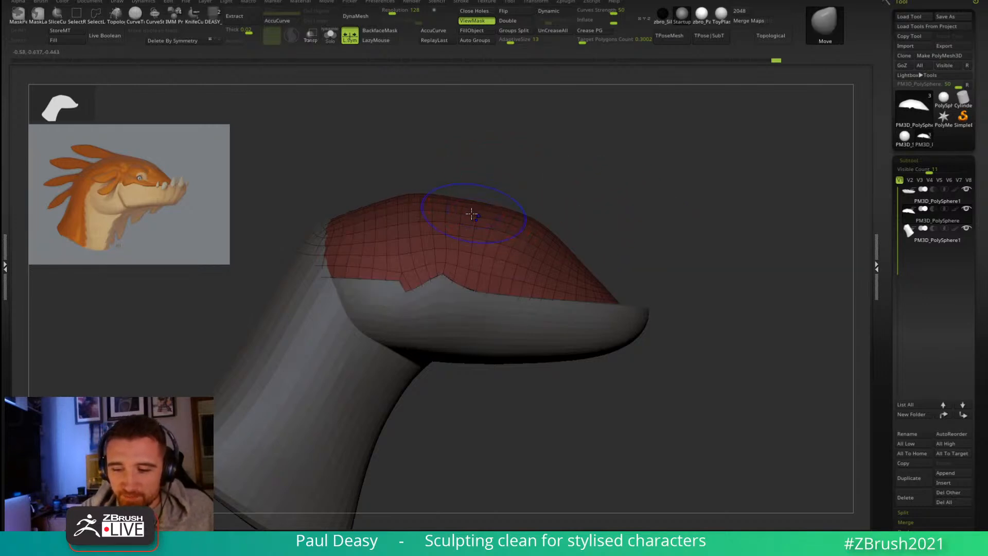
pyautogui.moveTo(514, 170); pyautogui.dragTo(585, 194)
pyautogui.moveTo(622, 230); pyautogui.dragTo(591, 274)
pyautogui.moveTo(641, 244)
pyautogui.mouseDown()
pyautogui.moveTo(648, 252)
pyautogui.moveTo(642, 234)
pyautogui.moveTo(613, 257)
pyautogui.moveTo(672, 238)
pyautogui.moveTo(754, 247)
pyautogui.moveTo(662, 269)
pyautogui.moveTo(556, 210)
pyautogui.mouseUp()
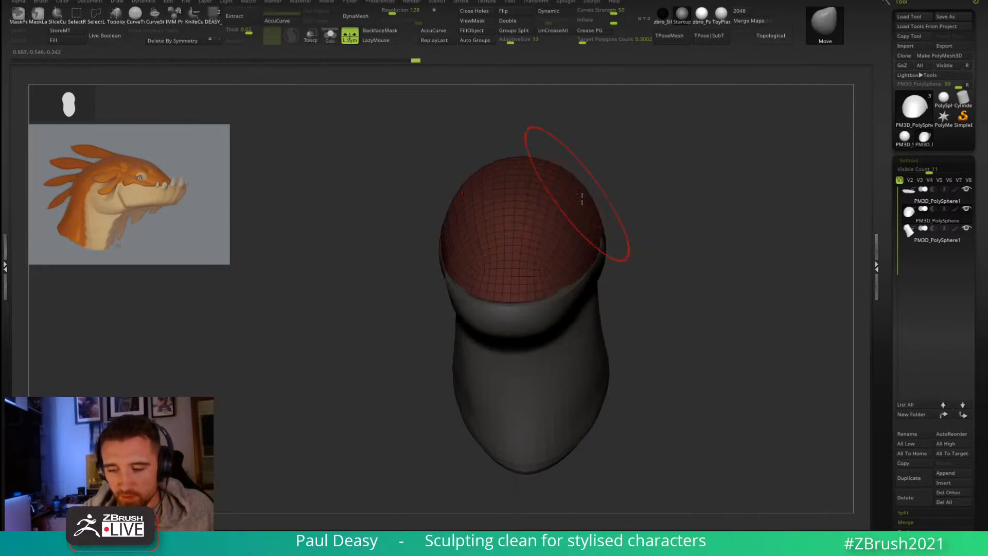
# Step: Adjust the width and roundness of the upper head from the front and above with a resized Move brush
pyautogui.moveTo(577, 193); pyautogui.dragTo(624, 186, button='right')
pyautogui.press('space')
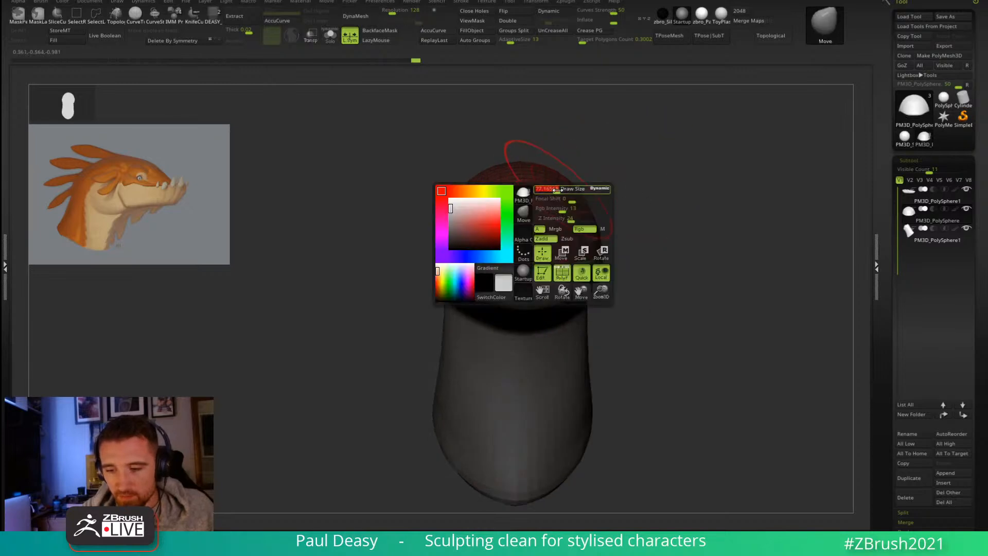
pyautogui.moveTo(570, 194)
pyautogui.mouseDown(button='right')
pyautogui.moveTo(620, 249)
pyautogui.moveTo(644, 258)
pyautogui.moveTo(574, 203)
pyautogui.mouseUp(button='right')
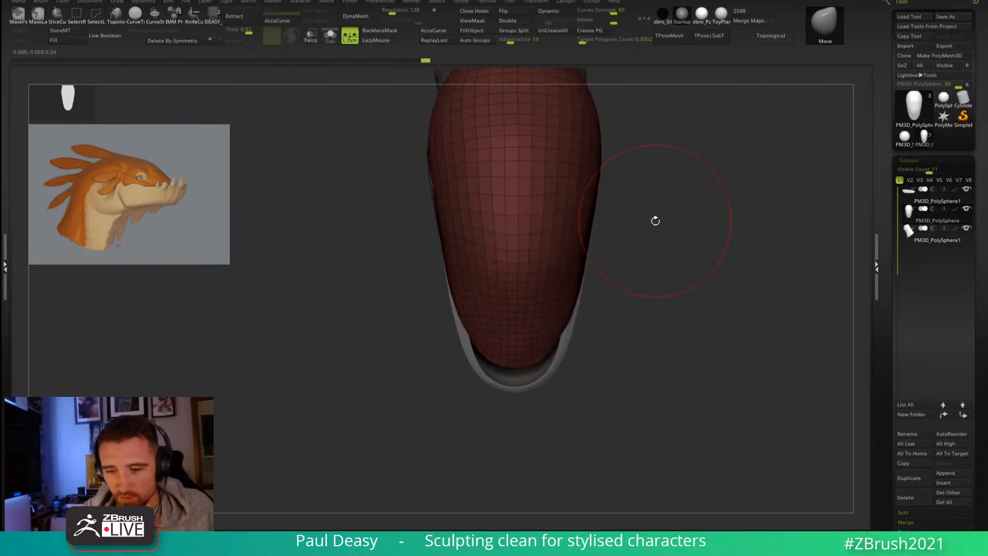
pyautogui.moveTo(655, 234); pyautogui.dragTo(651, 172, button='right')
pyautogui.press('space')
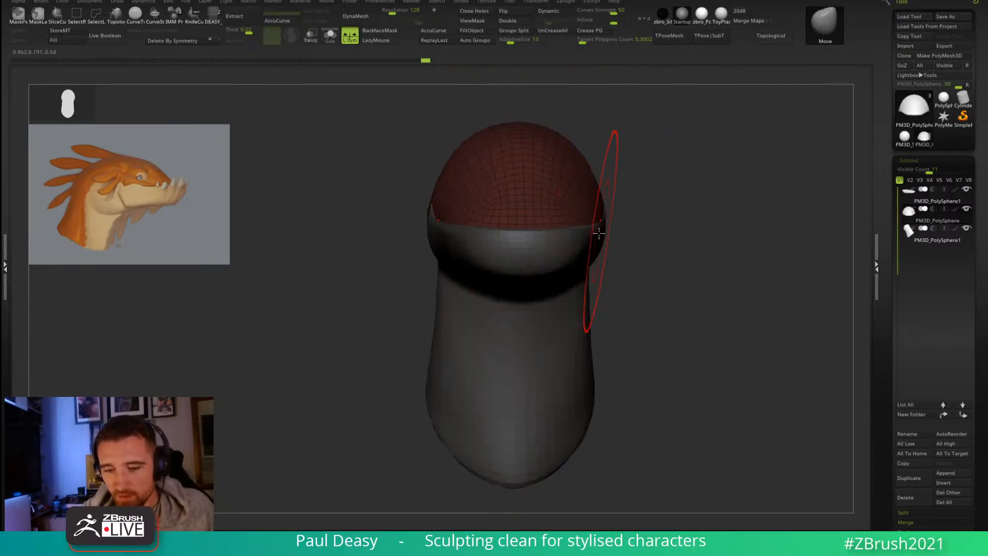
pyautogui.moveTo(598, 234); pyautogui.dragTo(600, 243, button='right')
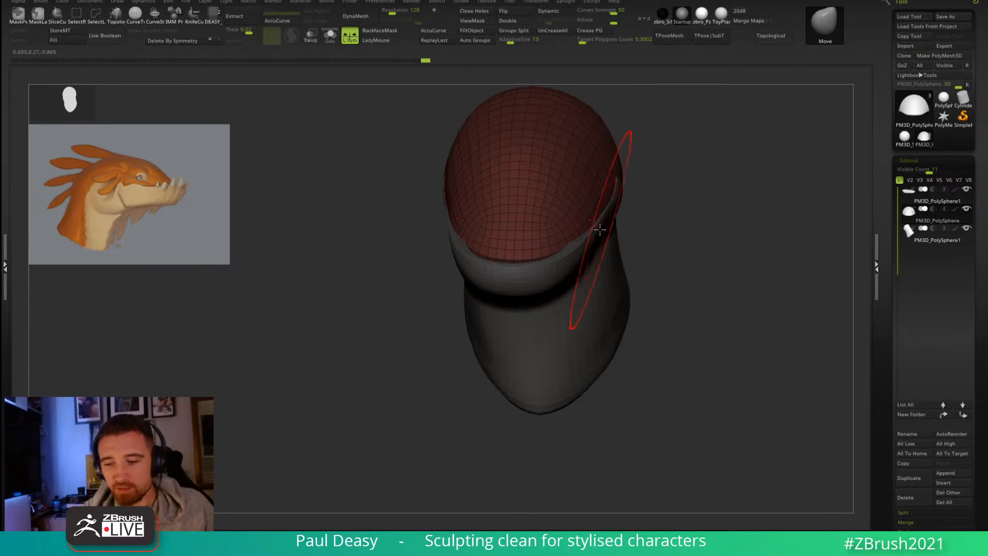
# Step: Shape the sides of the upper head's snout to follow the lower jaw's rim with the Move brush
pyautogui.press('space')
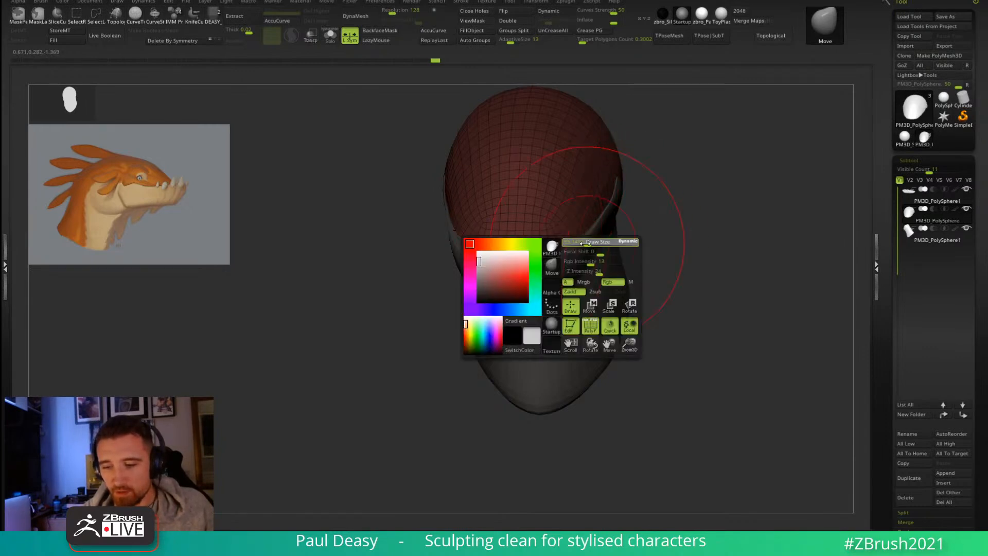
pyautogui.moveTo(580, 247)
pyautogui.mouseDown(button='right')
pyautogui.moveTo(677, 179)
pyautogui.moveTo(642, 241)
pyautogui.mouseUp(button='right')
pyautogui.press('space')
pyautogui.moveTo(624, 207)
pyautogui.mouseDown(button='right')
pyautogui.moveTo(613, 230)
pyautogui.moveTo(629, 224)
pyautogui.mouseUp(button='right')
pyautogui.press('space')
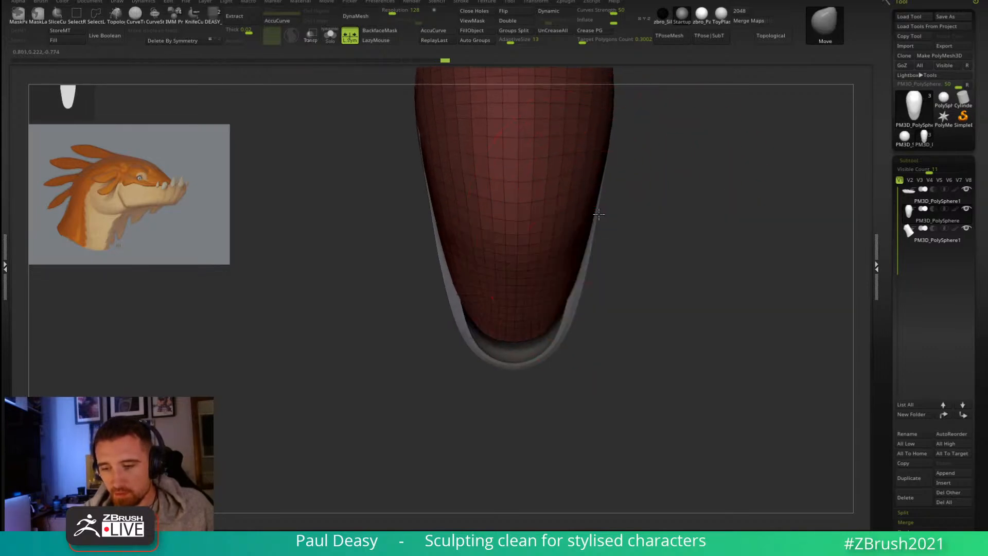
pyautogui.press('space')
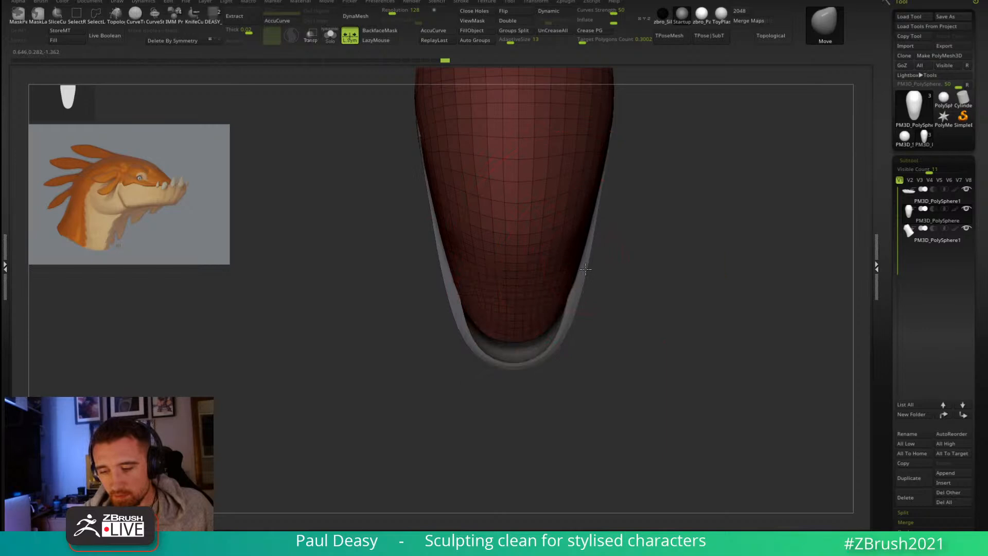
pyautogui.moveTo(609, 267); pyautogui.dragTo(603, 243, button='right')
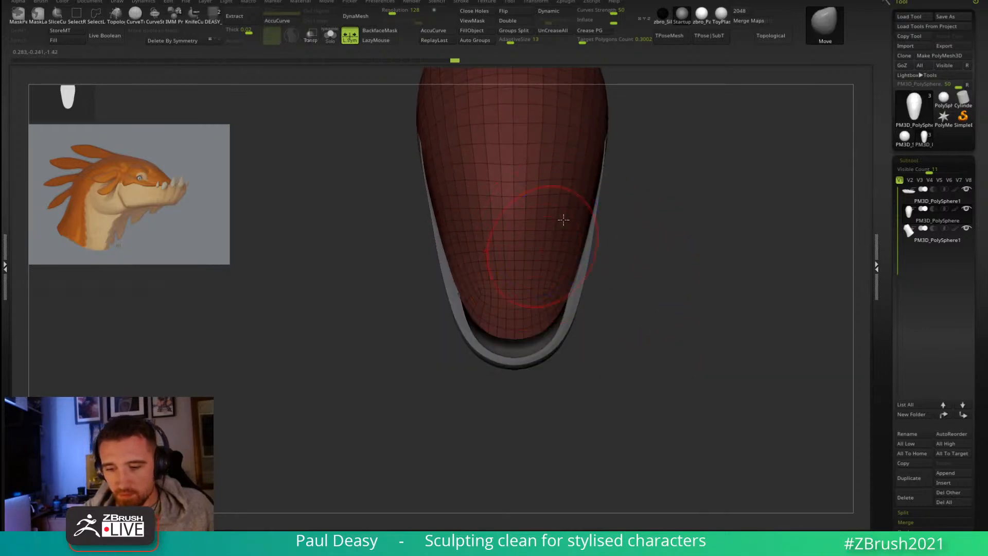
pyautogui.moveTo(537, 231)
pyautogui.mouseDown(button='right')
pyautogui.moveTo(695, 139)
pyautogui.moveTo(761, 205)
pyautogui.moveTo(593, 218)
pyautogui.mouseUp(button='right')
pyautogui.press('space')
pyautogui.press('space')
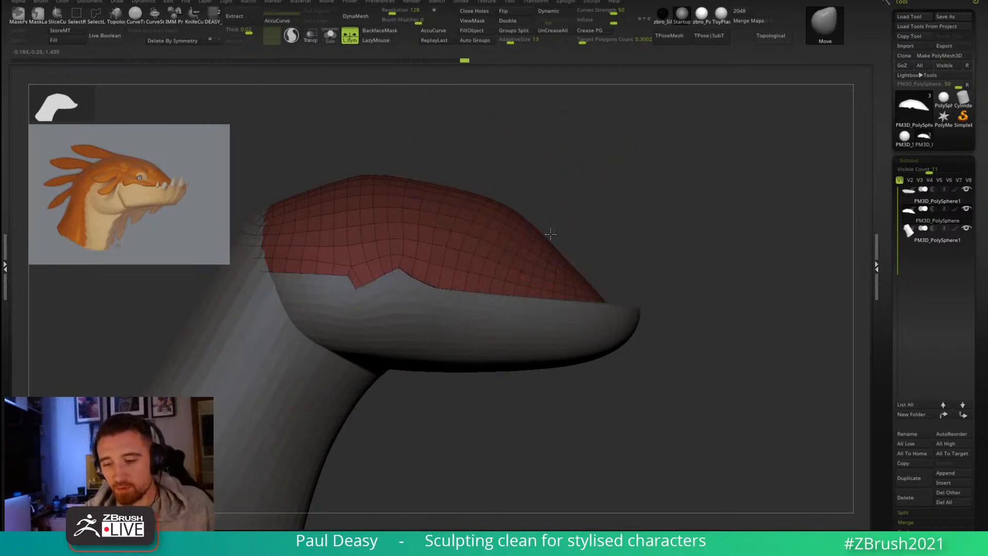
pyautogui.press('space')
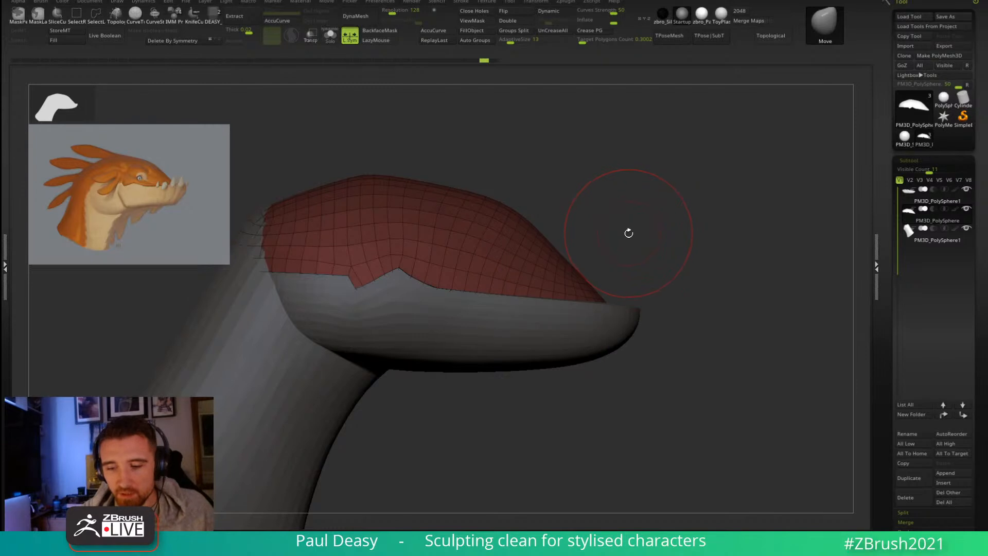
pyautogui.press('space')
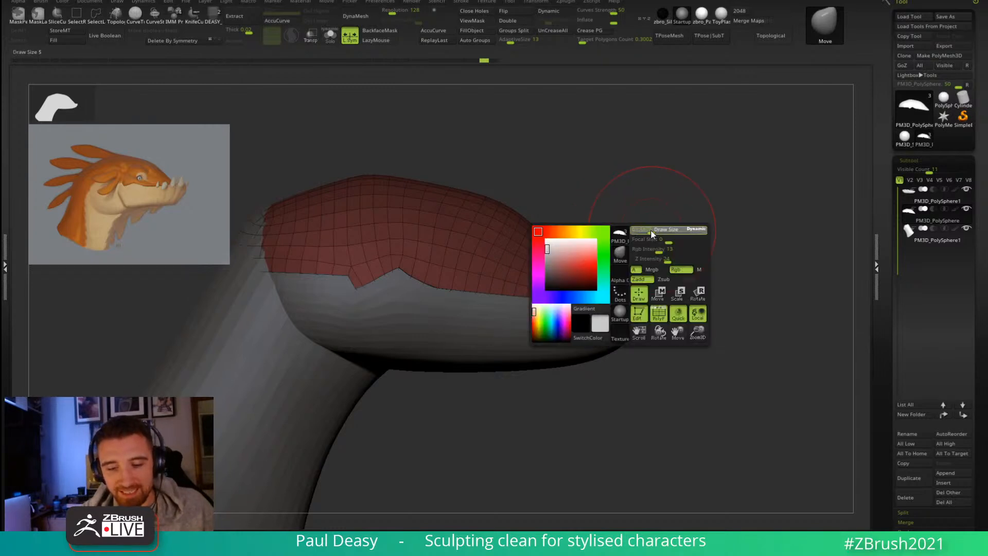
pyautogui.press('space')
pyautogui.click(659, 233)
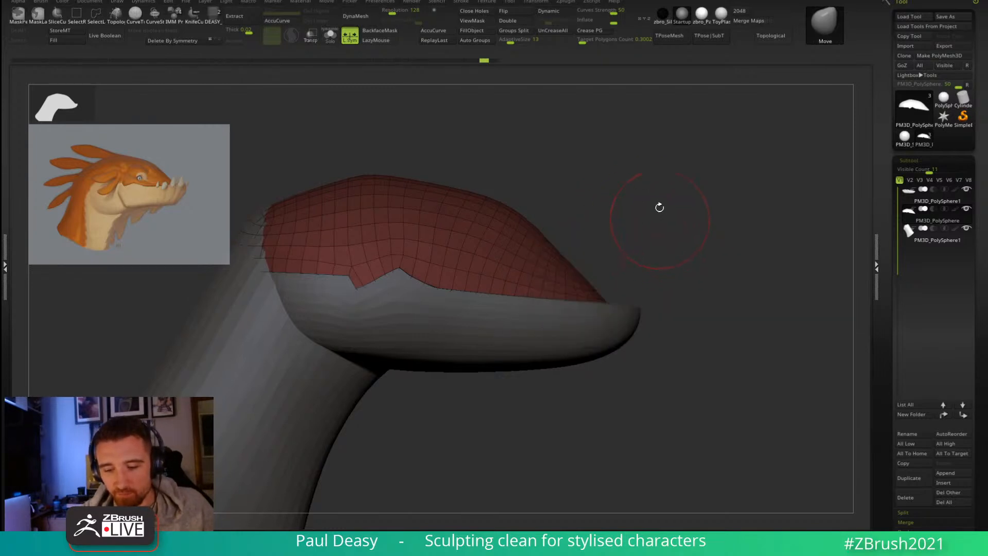
pyautogui.moveTo(670, 245); pyautogui.dragTo(642, 265)
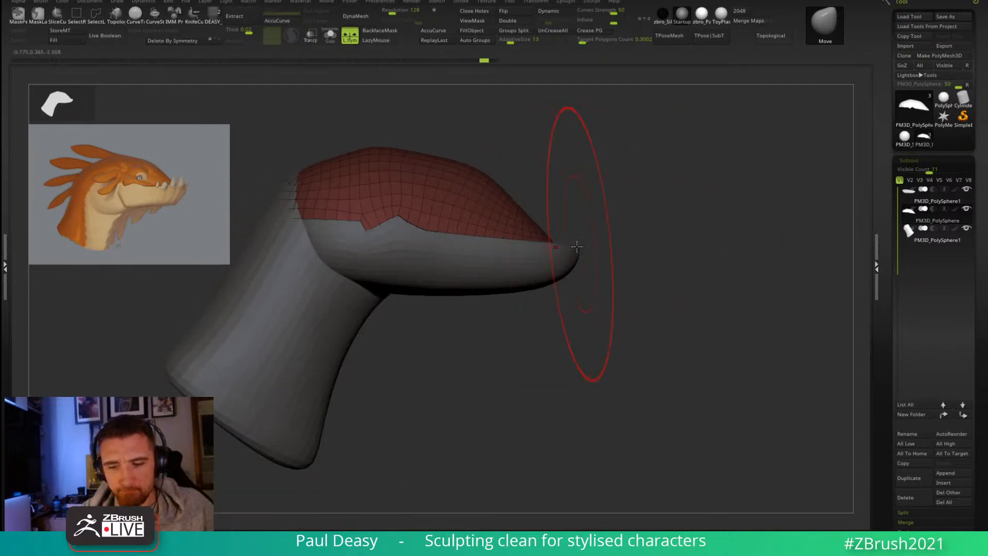
# Step: Select the lower jaw, choose the DamStandard brush and turn off the polyframe display
pyautogui.keyDown('alt'); pyautogui.click(564, 261); pyautogui.keyUp('alt')
pyautogui.press('space')
pyautogui.moveTo(556, 287); pyautogui.dragTo(661, 245)
pyautogui.press('b')
pyautogui.press('d')
pyautogui.press('s')
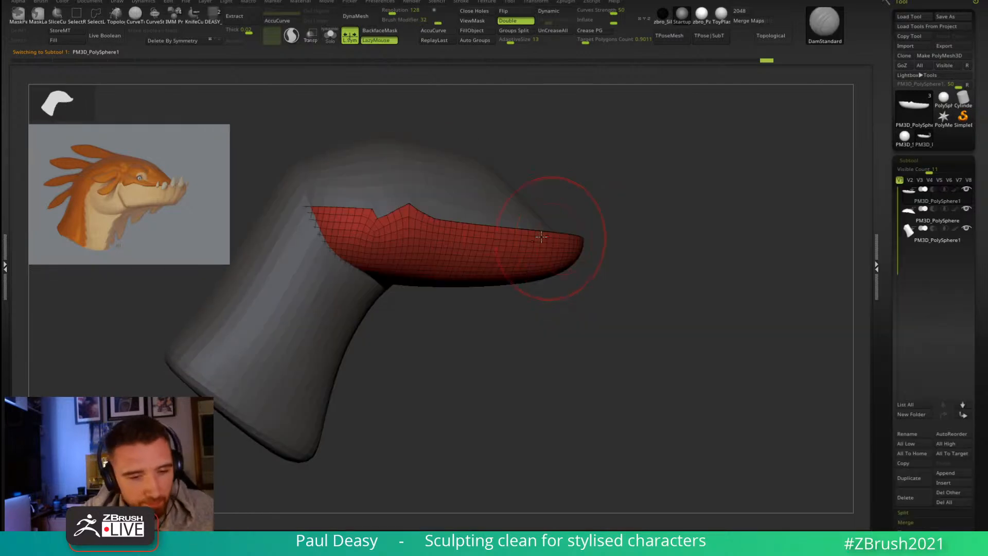
pyautogui.press('space')
pyautogui.moveTo(358, 225); pyautogui.dragTo(365, 220)
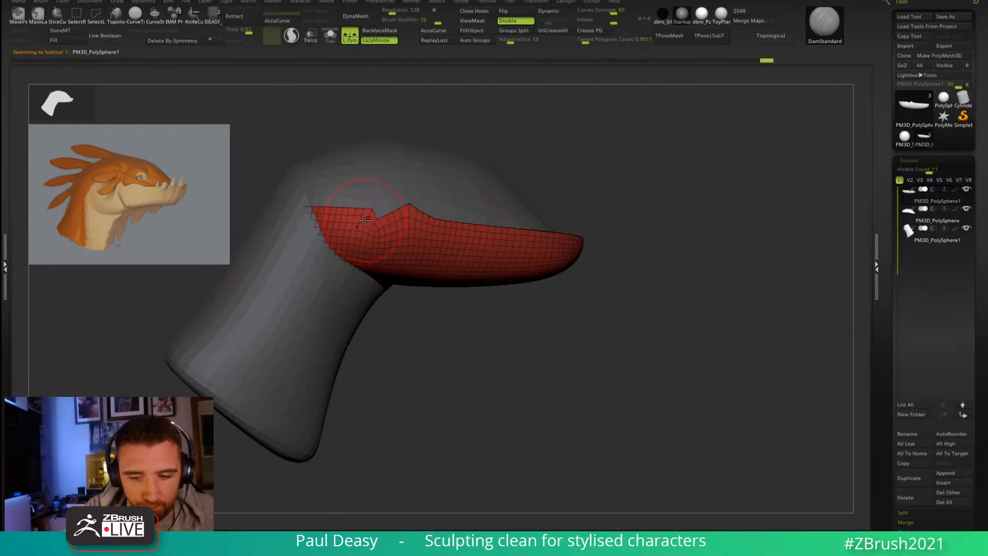
pyautogui.press('shift')
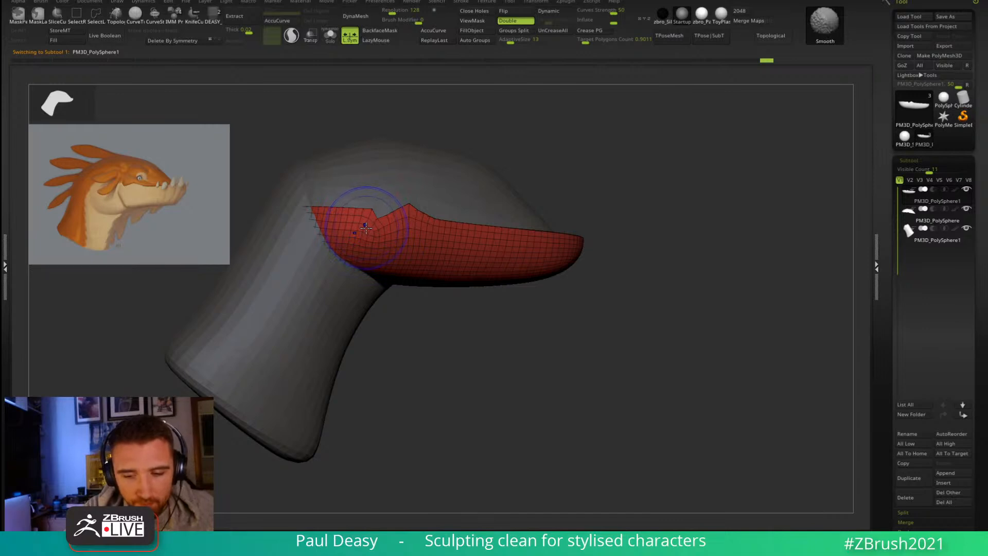
pyautogui.press('ctrl')
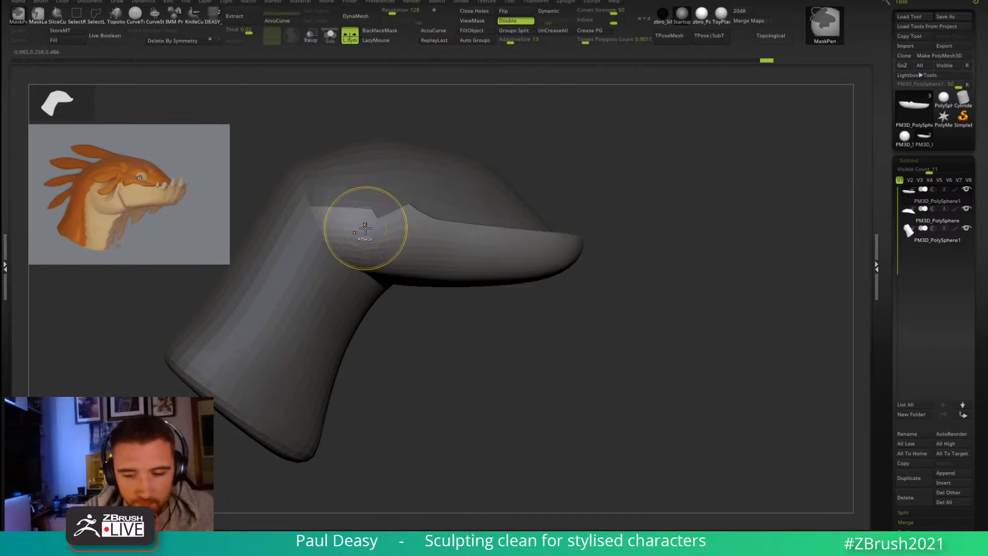
# Step: Try a DamStandard crease down the side of the lower jaw below the rear notch and undo it
pyautogui.press('space')
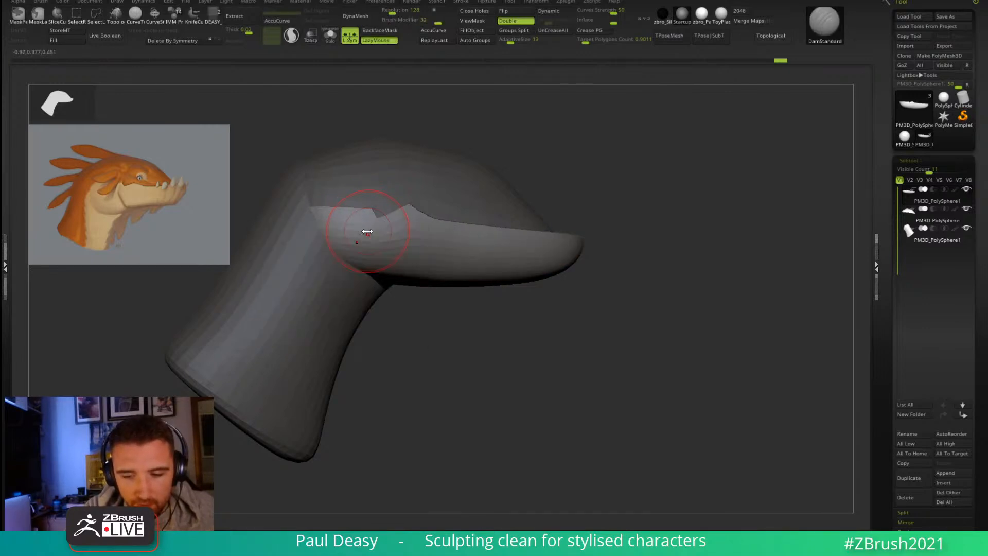
pyautogui.press('shift')
pyautogui.moveTo(367, 226); pyautogui.dragTo(364, 251)
pyautogui.hotkey('ctrl', 'z')
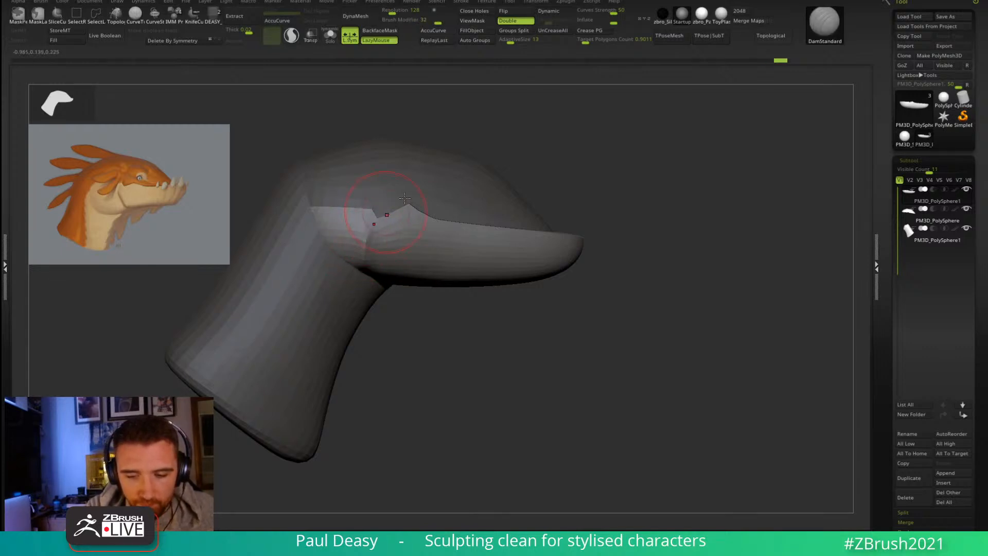
# Step: Mask part of the lower jaw from its rear notch with Transpose topological masking, redoing the mask once
pyautogui.moveTo(653, 300); pyautogui.dragTo(609, 302)
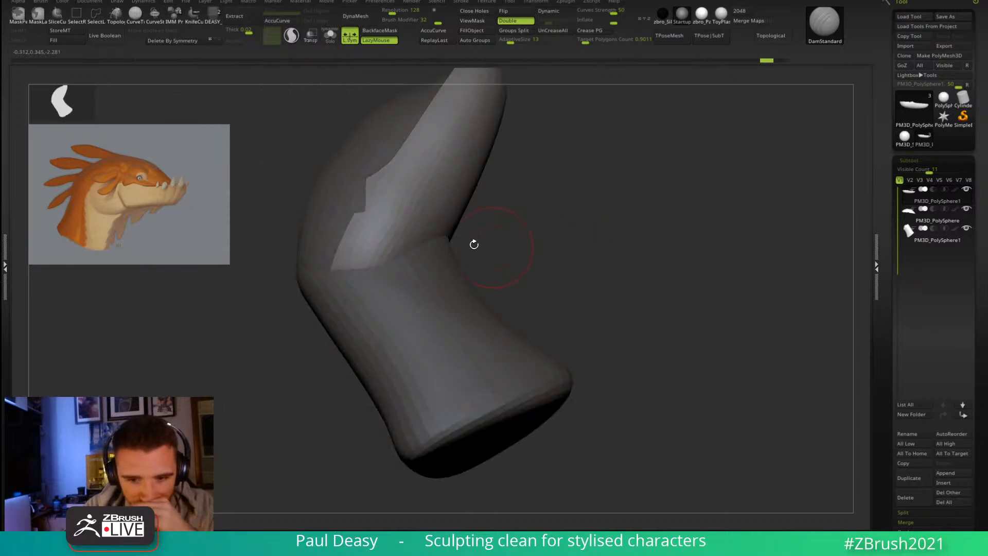
pyautogui.press('w')
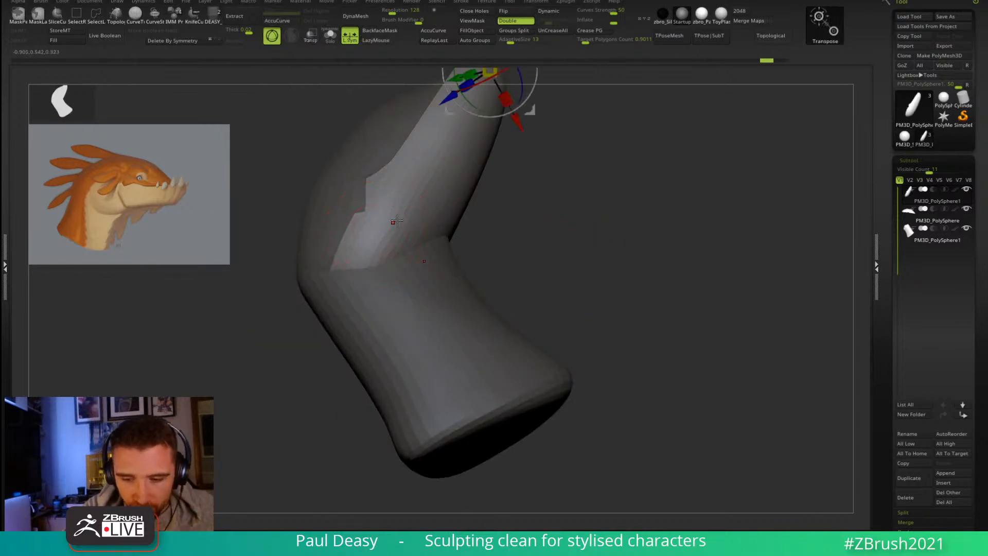
pyautogui.moveTo(384, 202)
pyautogui.mouseDown()
pyautogui.moveTo(375, 227)
pyautogui.moveTo(375, 203)
pyautogui.moveTo(361, 196)
pyautogui.moveTo(364, 183)
pyautogui.moveTo(357, 203)
pyautogui.moveTo(359, 187)
pyautogui.mouseUp()
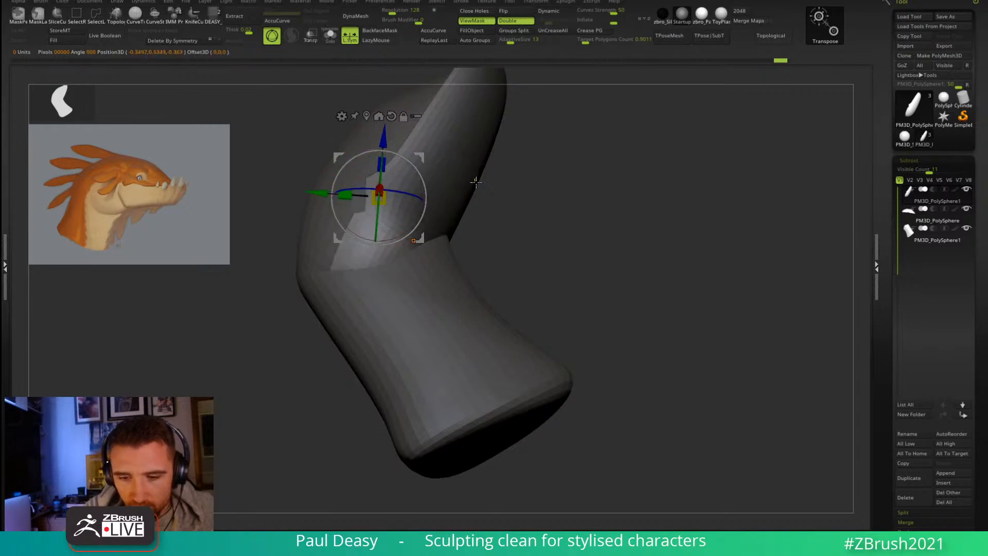
pyautogui.press('q')
pyautogui.keyDown('ctrl'); pyautogui.moveTo(525, 203); pyautogui.dragTo(494, 216); pyautogui.keyUp('ctrl')
pyautogui.press('w')
pyautogui.keyDown('ctrl'); pyautogui.moveTo(451, 192); pyautogui.dragTo(443, 176); pyautogui.keyUp('ctrl')
pyautogui.press('q')
pyautogui.moveTo(535, 202)
pyautogui.mouseDown()
pyautogui.moveTo(556, 198)
pyautogui.moveTo(532, 219)
pyautogui.mouseUp()
# Step: Isolate the lower jaw and adjust the sharpness of its mask, undoing the last adjustment and inverting the masked area
pyautogui.hotkey('alt', 's')
pyautogui.keyDown('ctrl'); pyautogui.click(426, 251); pyautogui.keyUp('ctrl')
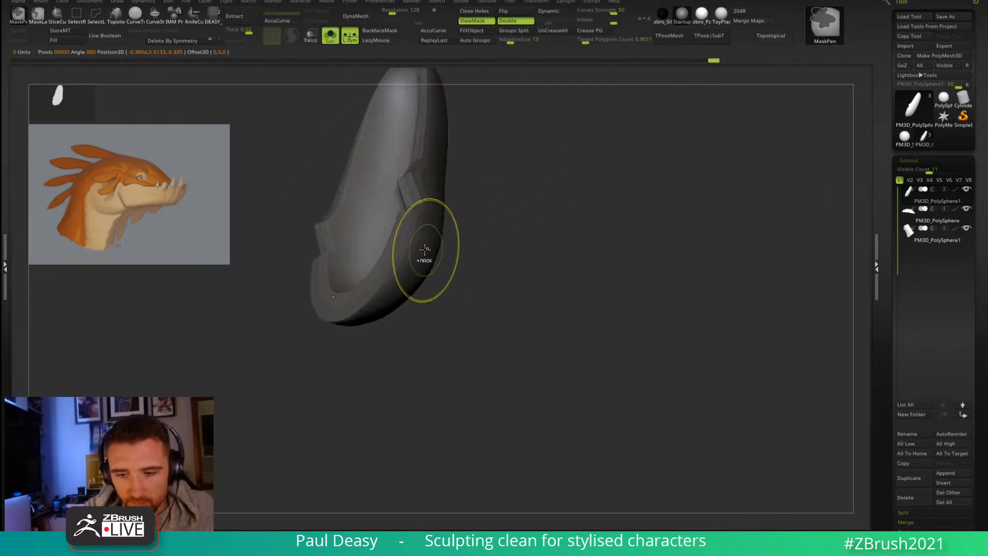
pyautogui.keyDown('ctrl'); pyautogui.keyDown('alt'); pyautogui.click(424, 250); pyautogui.keyUp('alt'); pyautogui.keyUp('ctrl')
pyautogui.keyDown('ctrl'); pyautogui.keyDown('alt'); pyautogui.click(426, 250); pyautogui.keyUp('alt'); pyautogui.keyUp('ctrl')
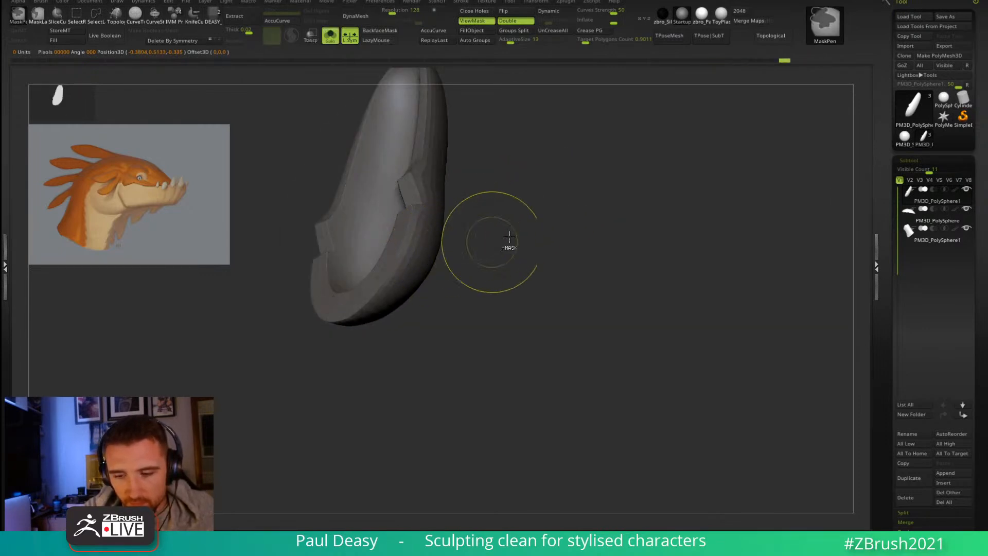
pyautogui.hotkey('ctrl', 'z')
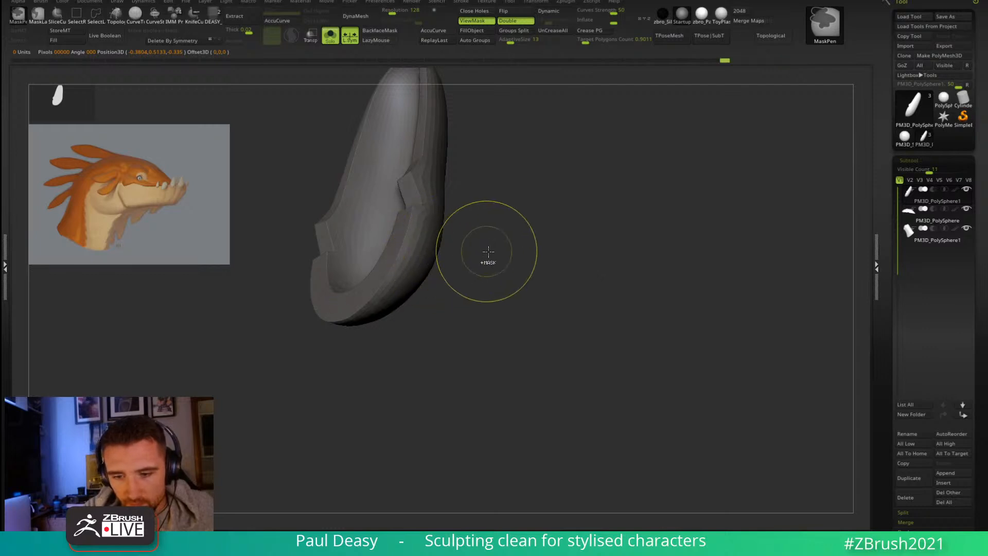
pyautogui.keyDown('shift'); pyautogui.moveTo(483, 260); pyautogui.dragTo(505, 257); pyautogui.keyUp('shift')
pyautogui.keyDown('ctrl'); pyautogui.click(585, 236); pyautogui.keyUp('ctrl')
pyautogui.moveTo(585, 237); pyautogui.dragTo(565, 261)
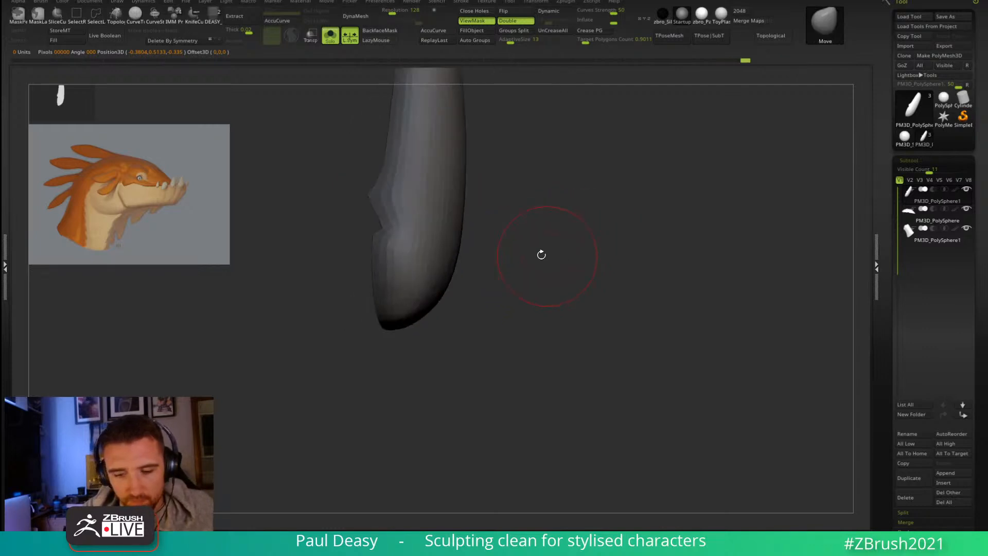
# Step: Carve a DamStandard crease along the edge between the lower jaw's side and underside, undoing one stroke
pyautogui.press('b')
pyautogui.press('d')
pyautogui.press('s')
pyautogui.moveTo(525, 221)
pyautogui.mouseDown()
pyautogui.moveTo(556, 280)
pyautogui.moveTo(561, 318)
pyautogui.moveTo(541, 329)
pyautogui.moveTo(479, 257)
pyautogui.mouseUp()
pyautogui.moveTo(398, 123); pyautogui.dragTo(387, 227)
pyautogui.moveTo(453, 222); pyautogui.dragTo(421, 175)
pyautogui.hotkey('ctrl', 'z')
pyautogui.press('space')
pyautogui.moveTo(407, 111)
pyautogui.mouseDown()
pyautogui.moveTo(411, 121)
pyautogui.moveTo(391, 155)
pyautogui.mouseUp()
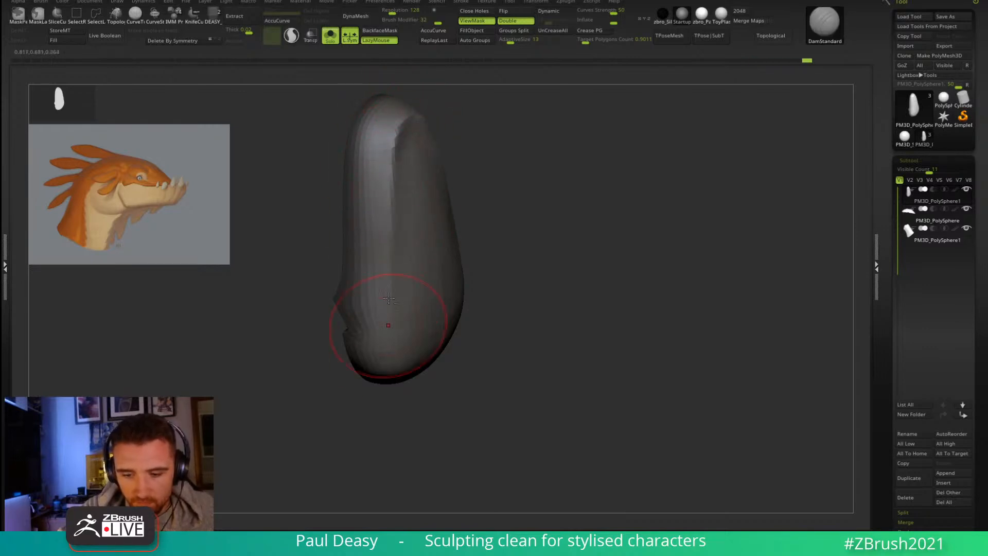
# Step: Extend and strengthen the DamStandard crease toward the rear of the lower jaw
pyautogui.moveTo(520, 254)
pyautogui.mouseDown()
pyautogui.moveTo(503, 262)
pyautogui.moveTo(533, 192)
pyautogui.mouseUp()
pyautogui.moveTo(408, 308); pyautogui.dragTo(413, 325)
pyautogui.moveTo(493, 209)
pyautogui.mouseDown()
pyautogui.moveTo(529, 283)
pyautogui.moveTo(511, 282)
pyautogui.mouseUp()
pyautogui.moveTo(586, 281); pyautogui.dragTo(496, 182)
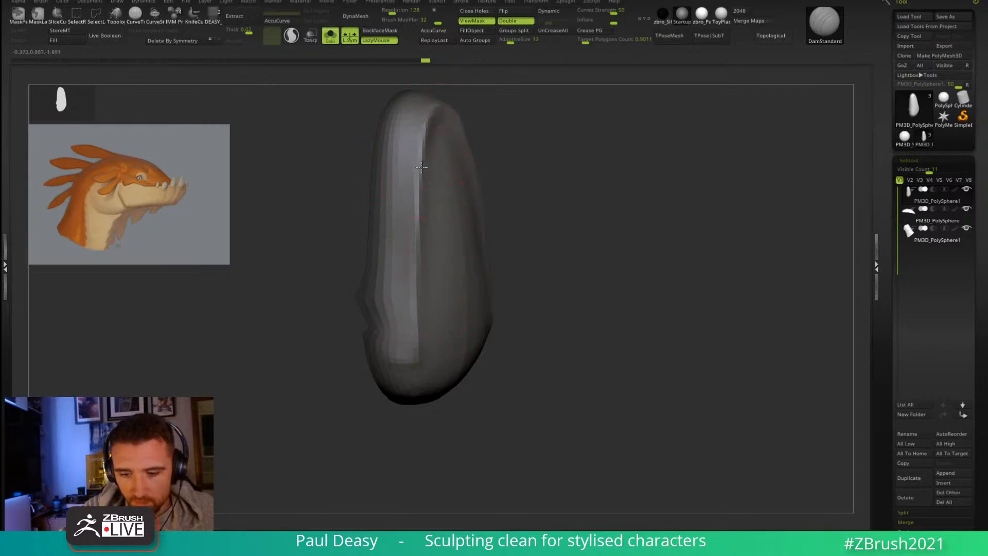
pyautogui.moveTo(565, 270)
pyautogui.mouseDown()
pyautogui.moveTo(592, 251)
pyautogui.moveTo(580, 282)
pyautogui.moveTo(626, 238)
pyautogui.moveTo(651, 254)
pyautogui.moveTo(613, 287)
pyautogui.moveTo(647, 346)
pyautogui.mouseUp()
# Step: Reshape the side profile of the lower jaw with the Move brush, adjusting the brush size for different areas
pyautogui.press('b')
pyautogui.press('m')
pyautogui.press('v')
pyautogui.press('space')
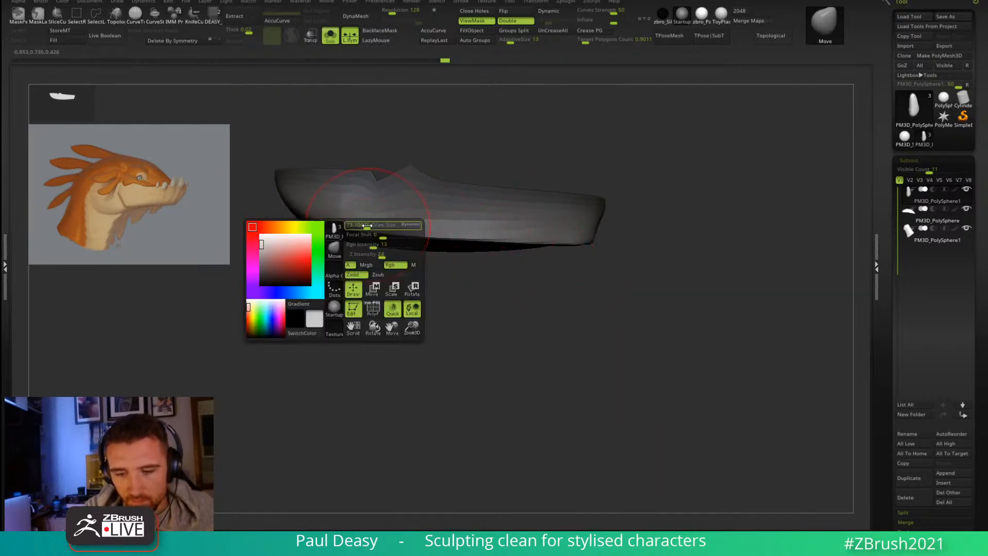
pyautogui.moveTo(365, 286)
pyautogui.mouseDown()
pyautogui.moveTo(353, 233)
pyautogui.moveTo(335, 233)
pyautogui.moveTo(376, 229)
pyautogui.moveTo(367, 243)
pyautogui.moveTo(404, 247)
pyautogui.mouseUp()
pyautogui.press('space')
pyautogui.press('space')
pyautogui.press('space')
pyautogui.press('space')
pyautogui.press('space')
pyautogui.moveTo(532, 249); pyautogui.dragTo(502, 251)
pyautogui.moveTo(560, 264); pyautogui.dragTo(585, 274)
pyautogui.press('space')
# Step: Smooth the flat underside of the lower jaw along its length
pyautogui.moveTo(669, 259)
pyautogui.mouseDown()
pyautogui.moveTo(669, 344)
pyautogui.moveTo(615, 266)
pyautogui.moveTo(680, 268)
pyautogui.moveTo(677, 221)
pyautogui.moveTo(617, 285)
pyautogui.moveTo(648, 277)
pyautogui.moveTo(752, 333)
pyautogui.moveTo(743, 347)
pyautogui.moveTo(730, 269)
pyautogui.moveTo(650, 211)
pyautogui.moveTo(525, 189)
pyautogui.mouseUp()
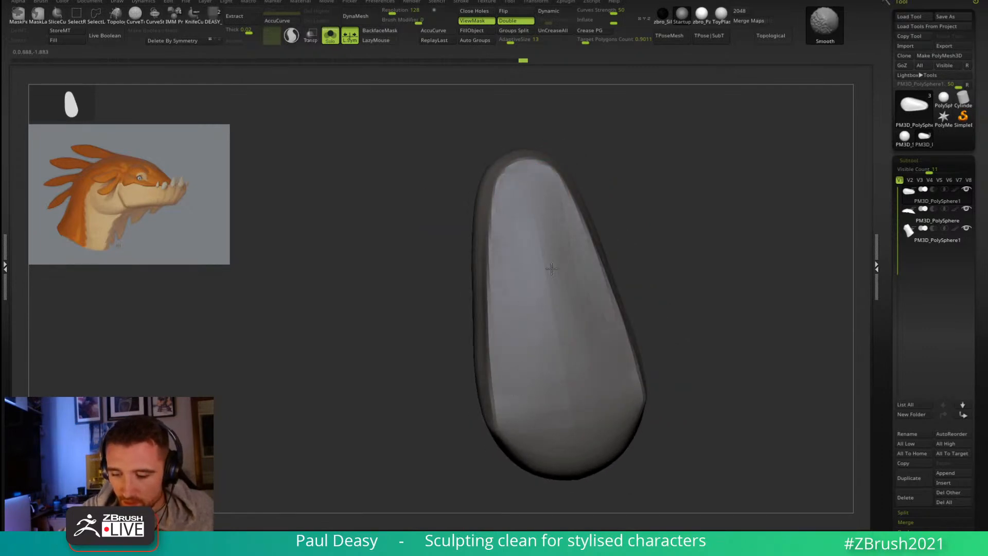
pyautogui.keyDown('shift'); pyautogui.moveTo(565, 393); pyautogui.dragTo(538, 258); pyautogui.keyUp('shift')
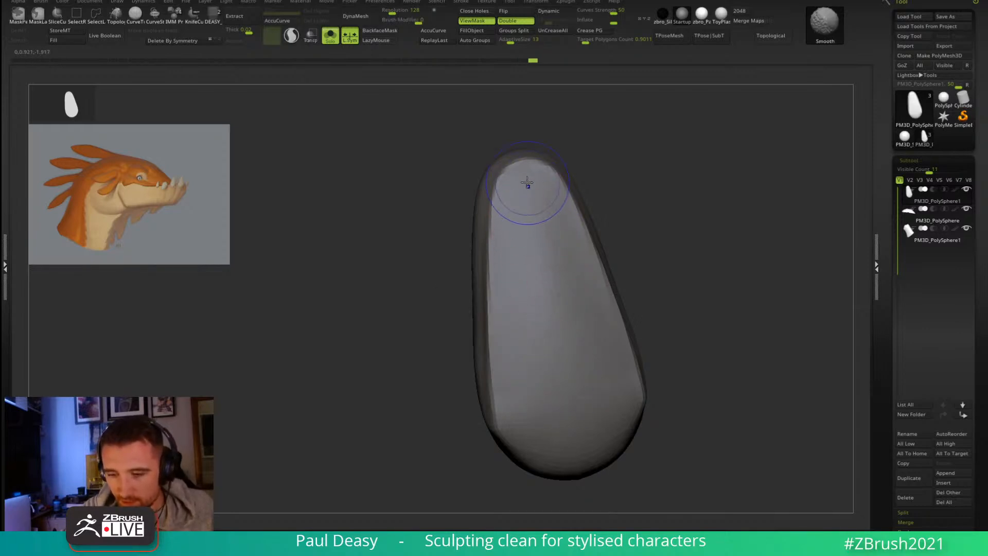
pyautogui.moveTo(566, 435)
pyautogui.mouseDown()
pyautogui.moveTo(674, 322)
pyautogui.moveTo(697, 322)
pyautogui.mouseUp()
# Step: Pull the rear lower corner of the jaw into a sharper angle in side view with the Move brush
pyautogui.press('space')
pyautogui.moveTo(546, 184)
pyautogui.mouseDown()
pyautogui.moveTo(613, 214)
pyautogui.moveTo(611, 258)
pyautogui.moveTo(702, 307)
pyautogui.moveTo(695, 268)
pyautogui.moveTo(662, 396)
pyautogui.moveTo(653, 381)
pyautogui.mouseUp()
pyautogui.press('space')
pyautogui.press('space')
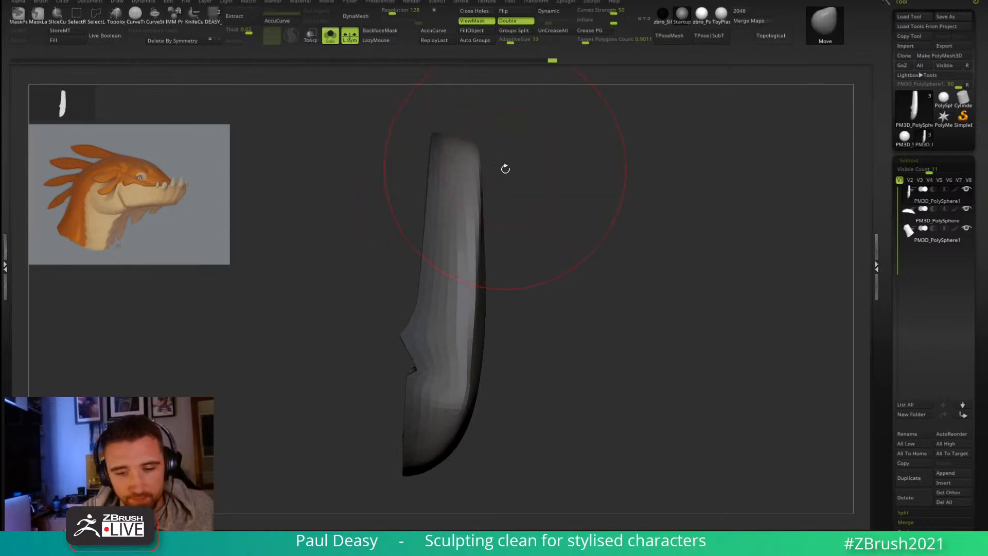
pyautogui.moveTo(518, 394); pyautogui.dragTo(497, 398)
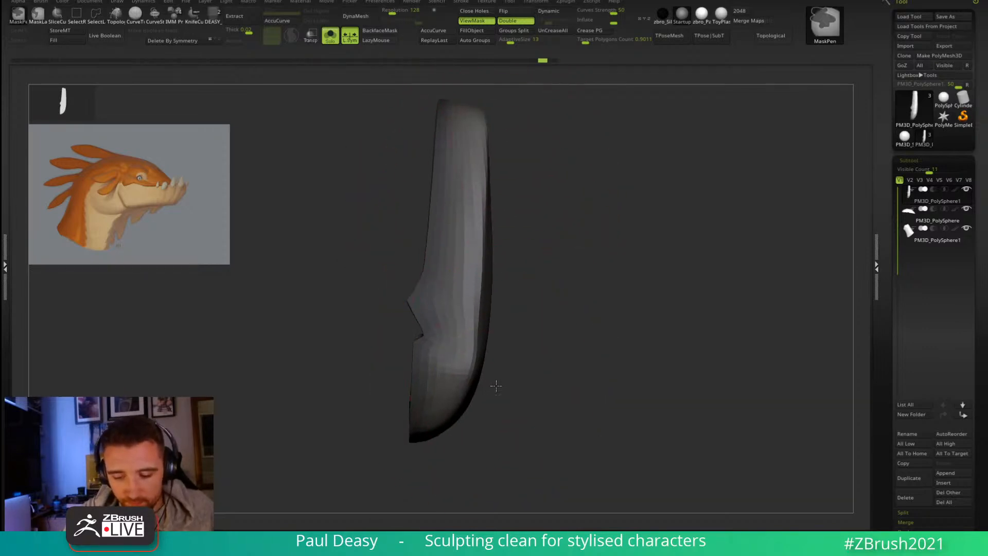
pyautogui.moveTo(546, 363)
pyautogui.mouseDown()
pyautogui.moveTo(506, 354)
pyautogui.moveTo(511, 334)
pyautogui.moveTo(507, 354)
pyautogui.moveTo(419, 358)
pyautogui.mouseUp()
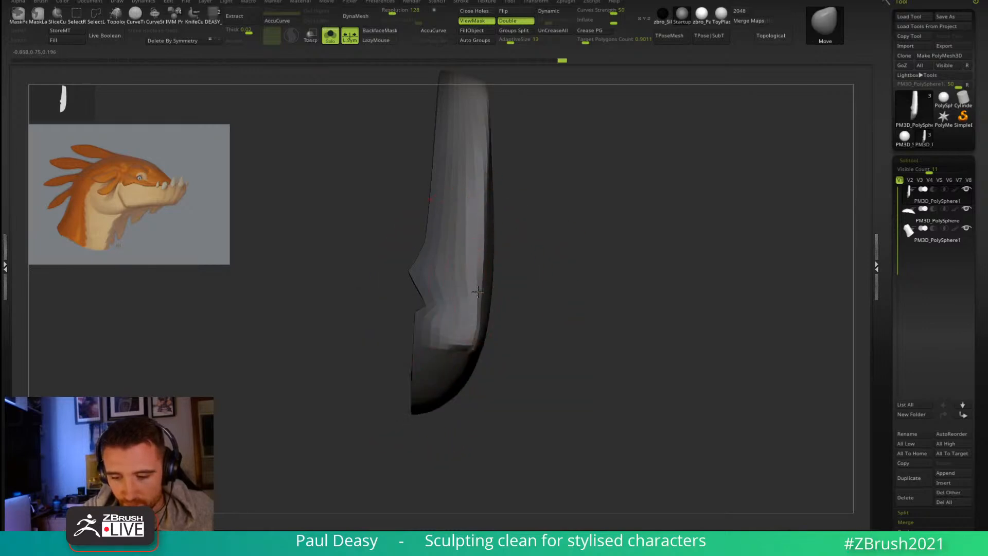
pyautogui.press('space')
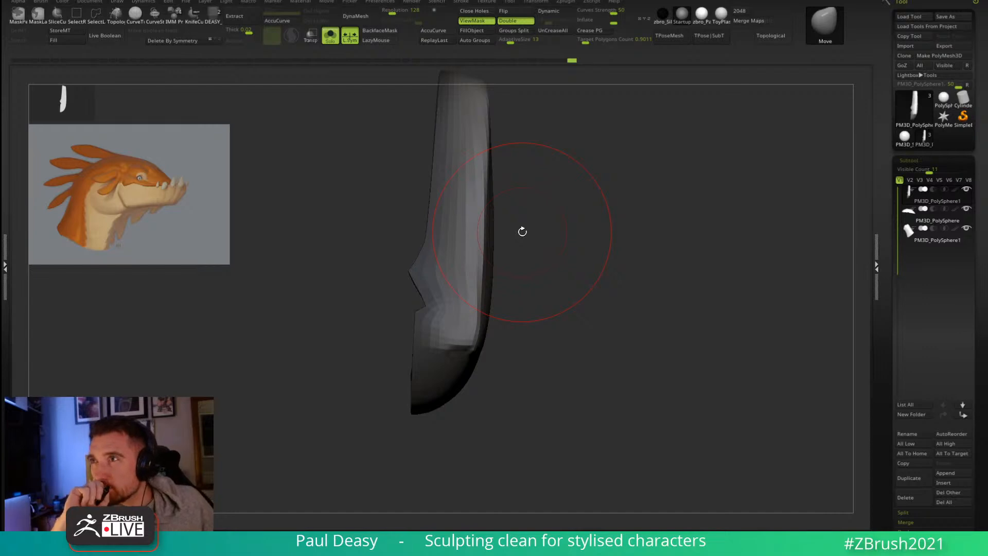
pyautogui.moveTo(589, 244); pyautogui.dragTo(594, 267)
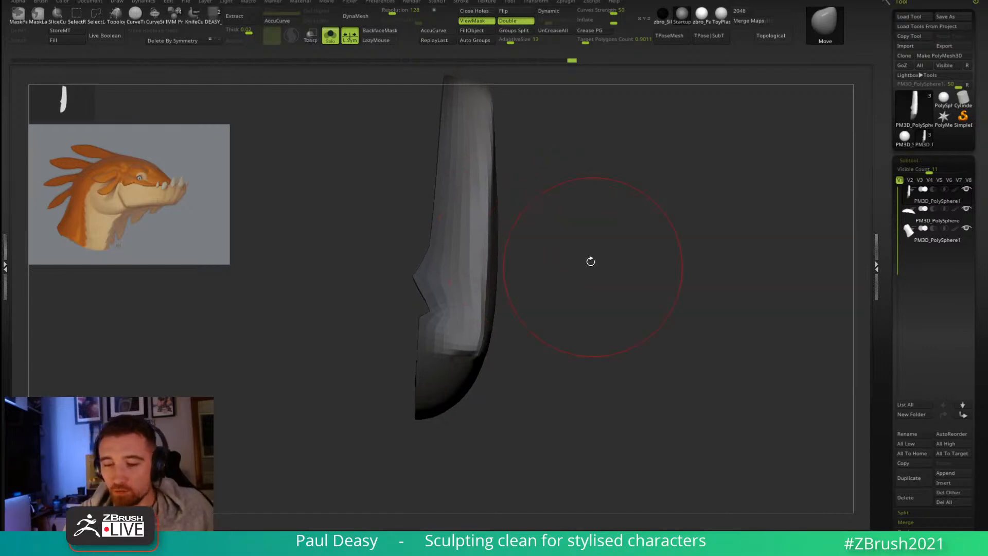
# Step: Refine the rear lower corner of the jaw with a smaller Move brush
pyautogui.moveTo(545, 343)
pyautogui.mouseDown()
pyautogui.moveTo(551, 283)
pyautogui.moveTo(554, 327)
pyautogui.moveTo(534, 307)
pyautogui.moveTo(519, 369)
pyautogui.moveTo(669, 269)
pyautogui.mouseUp()
pyautogui.press('space')
pyautogui.press('space')
pyautogui.press('space')
pyautogui.press('space')
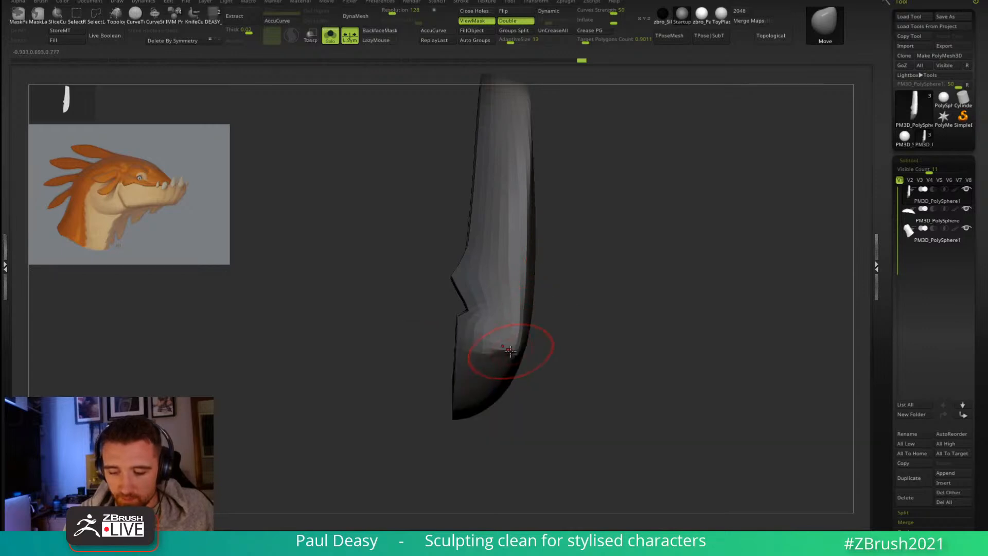
pyautogui.press('space')
pyautogui.press('space')
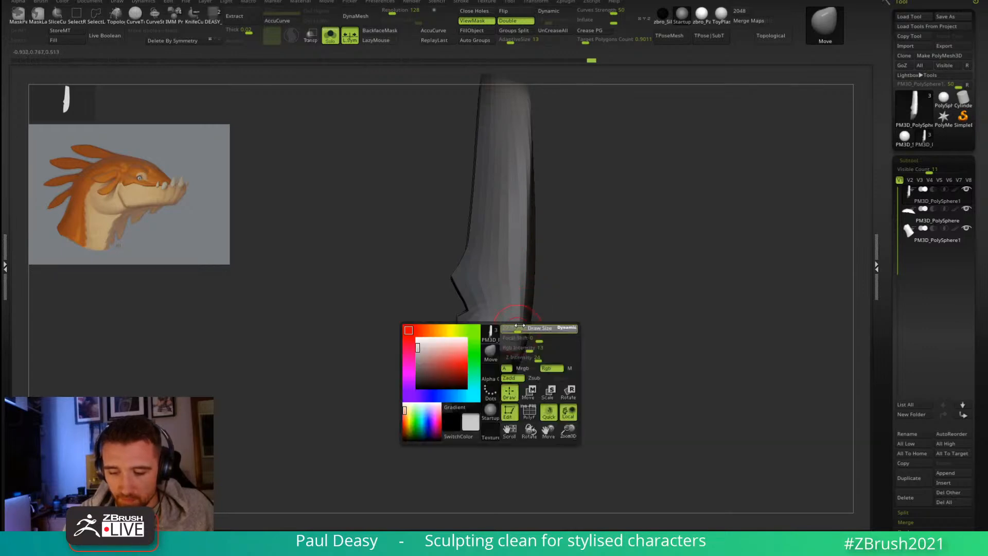
pyautogui.press('space')
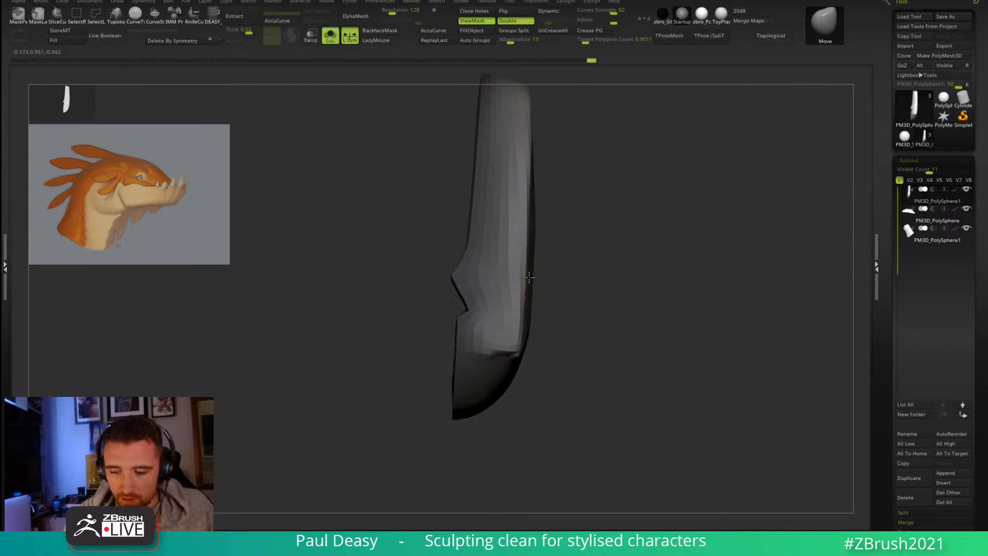
# Step: Even out the underside profile of the lower jaw with the Move brush, undoing the last pull near the chin
pyautogui.moveTo(557, 247); pyautogui.dragTo(515, 322)
pyautogui.press('space')
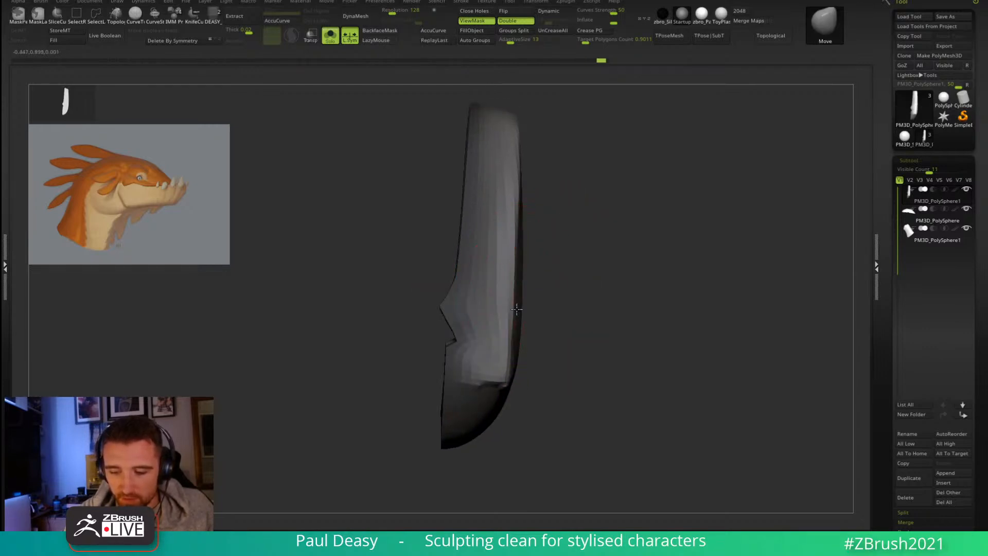
pyautogui.moveTo(516, 309); pyautogui.dragTo(537, 254)
pyautogui.moveTo(552, 170)
pyautogui.mouseDown()
pyautogui.moveTo(514, 202)
pyautogui.moveTo(516, 178)
pyautogui.moveTo(524, 181)
pyautogui.mouseUp()
pyautogui.hotkey('ctrl', 'z')
pyautogui.keyDown('shift'); pyautogui.moveTo(575, 211); pyautogui.dragTo(583, 201); pyautogui.keyUp('shift')
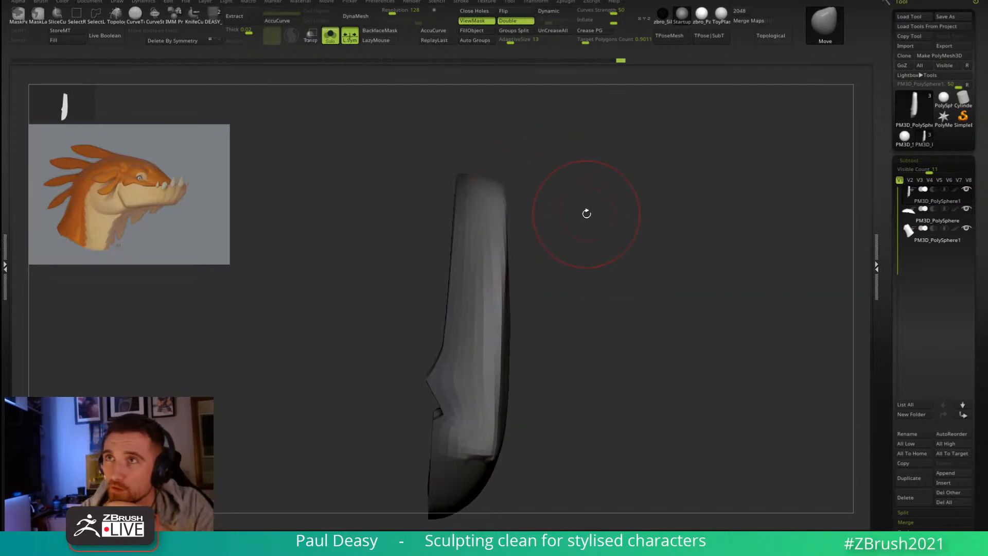
# Step: Enlarge the Move brush and pull the underside of the chin outward for a deeper front end
pyautogui.press(']')
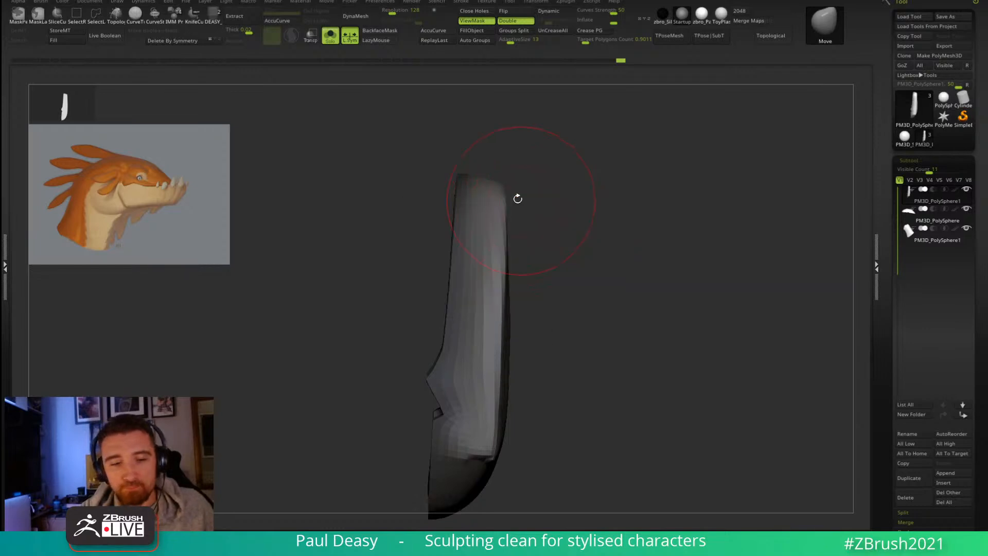
pyautogui.press(']')
pyautogui.moveTo(500, 190); pyautogui.dragTo(519, 191)
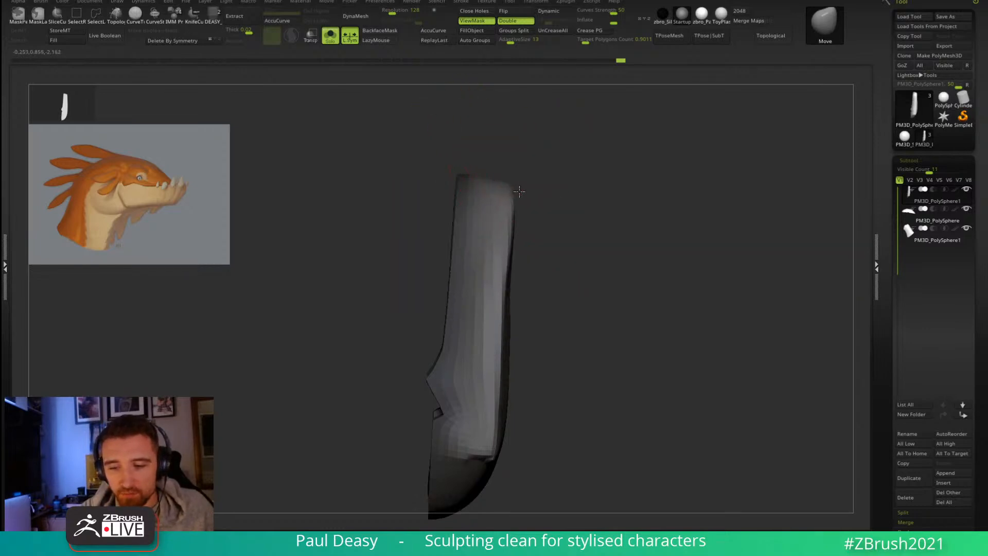
pyautogui.keyDown('alt'); pyautogui.moveTo(570, 267); pyautogui.dragTo(534, 227); pyautogui.keyUp('alt')
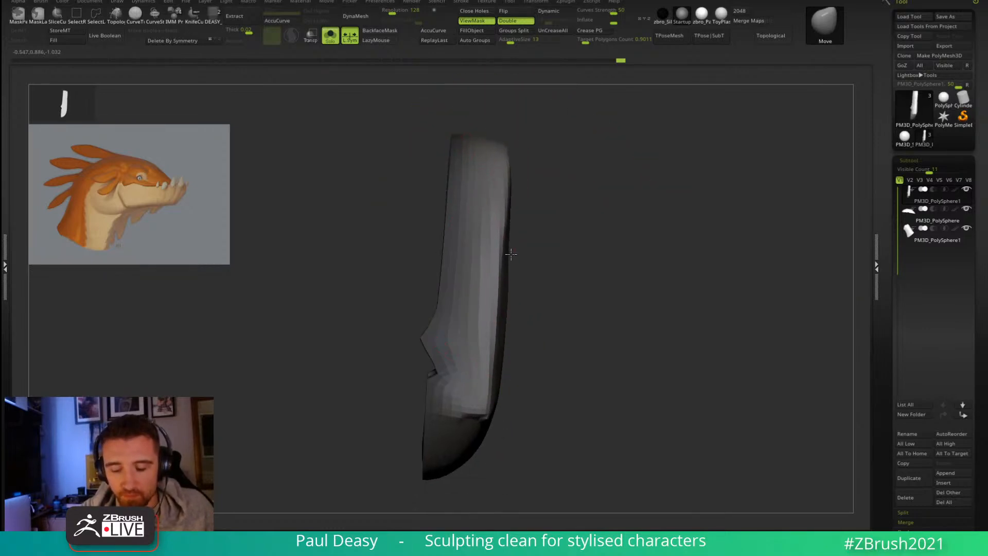
pyautogui.keyDown('alt'); pyautogui.moveTo(566, 315); pyautogui.dragTo(566, 285); pyautogui.keyUp('alt')
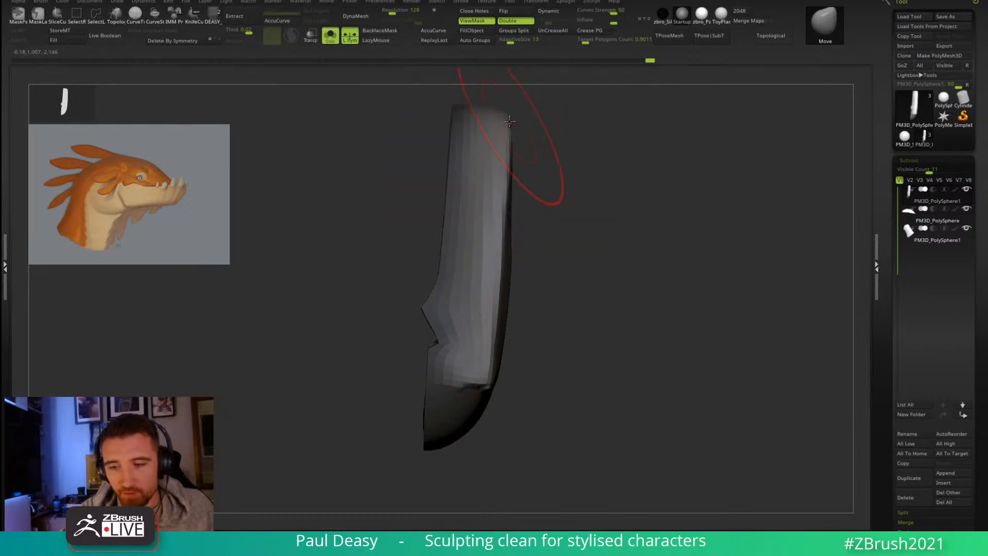
# Step: Refine the chin's lower corner in side view with Move strokes and a smoothing pass
pyautogui.moveTo(509, 119); pyautogui.dragTo(515, 114)
pyautogui.rightClick(518, 110)
pyautogui.rightClick(497, 144)
pyautogui.moveTo(534, 113)
pyautogui.keyDown('alt'); pyautogui.mouseDown(button='right')
pyautogui.moveTo(534, 152)
pyautogui.moveTo(516, 170)
pyautogui.mouseUp(button='right'); pyautogui.keyUp('alt')
pyautogui.moveTo(489, 141)
pyautogui.keyDown('shift'); pyautogui.mouseDown()
pyautogui.moveTo(478, 139)
pyautogui.moveTo(479, 183)
pyautogui.mouseUp(); pyautogui.keyUp('shift')
pyautogui.moveTo(534, 165); pyautogui.dragTo(520, 200, button='right')
pyautogui.rightClick(516, 179)
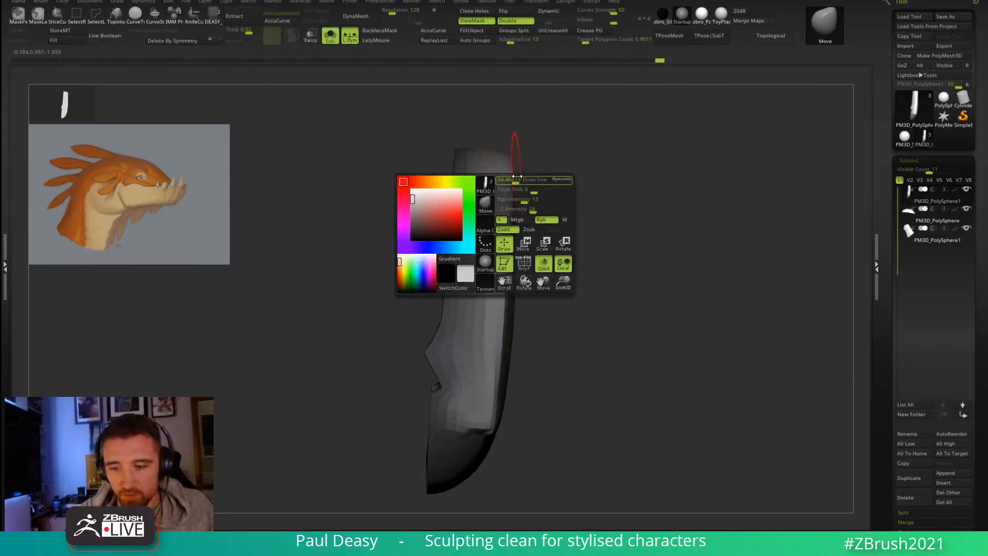
# Step: Shape the tapered outline of the lower jaw from below with the Move brush, working along the chin and side edges
pyautogui.keyDown('shift'); pyautogui.moveTo(580, 172); pyautogui.dragTo(545, 174, button='right'); pyautogui.keyUp('shift')
pyautogui.rightClick(516, 174)
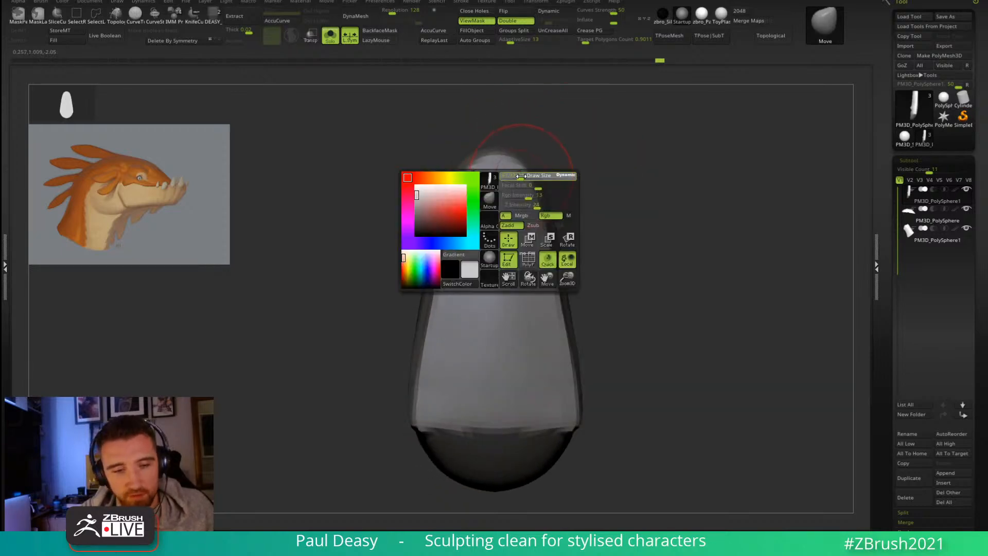
pyautogui.moveTo(526, 195); pyautogui.dragTo(532, 225)
pyautogui.keyDown('alt'); pyautogui.moveTo(581, 253); pyautogui.dragTo(530, 210, button='right'); pyautogui.keyUp('alt')
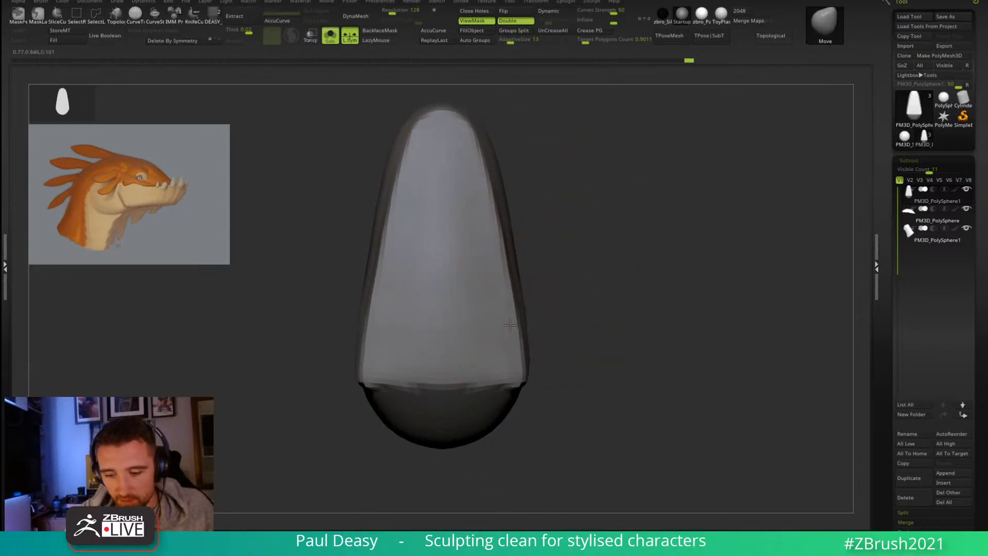
pyautogui.moveTo(521, 319)
pyautogui.mouseDown(button='right')
pyautogui.moveTo(539, 272)
pyautogui.moveTo(528, 276)
pyautogui.mouseUp(button='right')
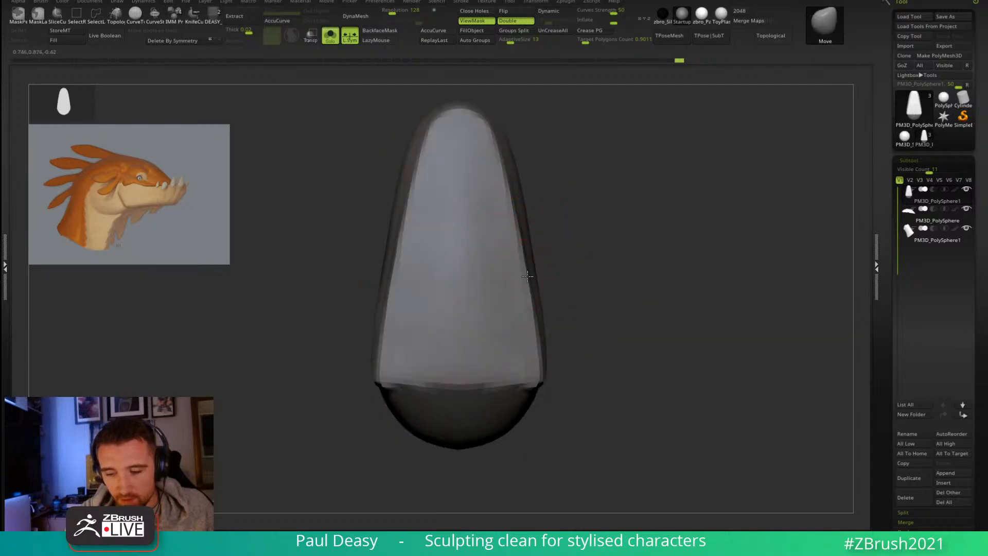
pyautogui.rightClick(526, 277)
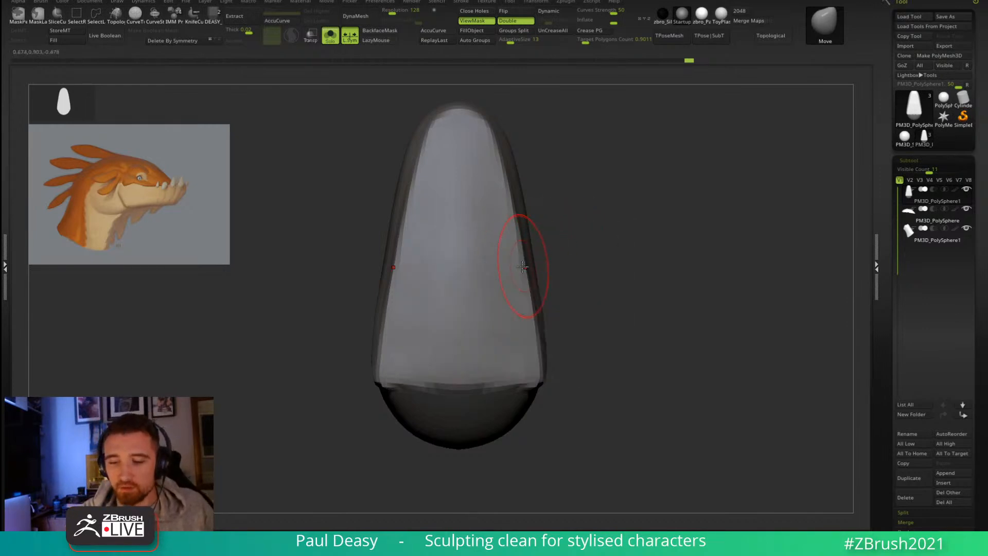
pyautogui.rightClick(516, 260)
# Step: Smooth the side of the lower jaw between the chin and the rear notch
pyautogui.moveTo(586, 205)
pyautogui.mouseDown(button='right')
pyautogui.moveTo(558, 239)
pyautogui.moveTo(566, 217)
pyautogui.mouseUp(button='right')
pyautogui.press('shift')
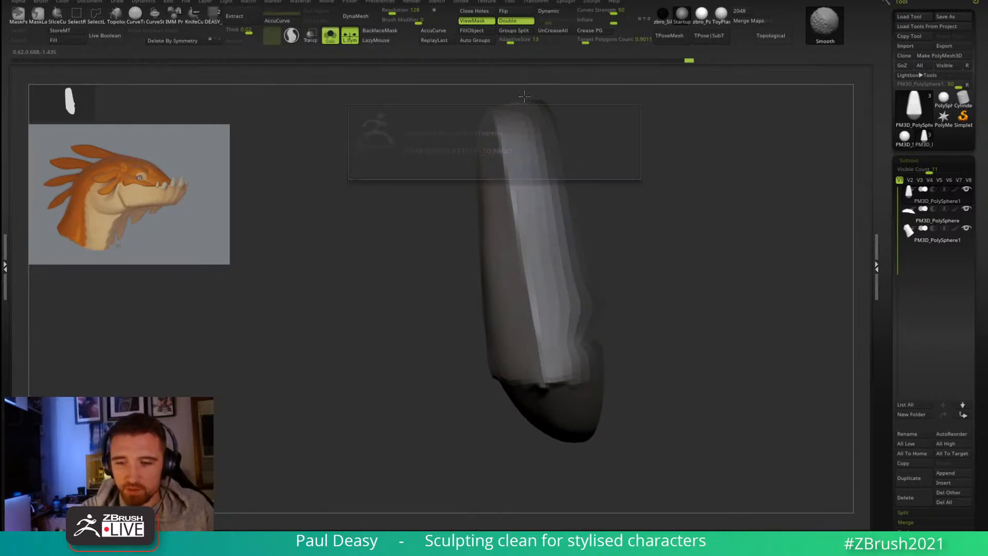
pyautogui.keyDown('shift'); pyautogui.moveTo(616, 208); pyautogui.dragTo(592, 219, button='right'); pyautogui.keyUp('shift')
pyautogui.rightClick(521, 286)
pyautogui.press('shift')
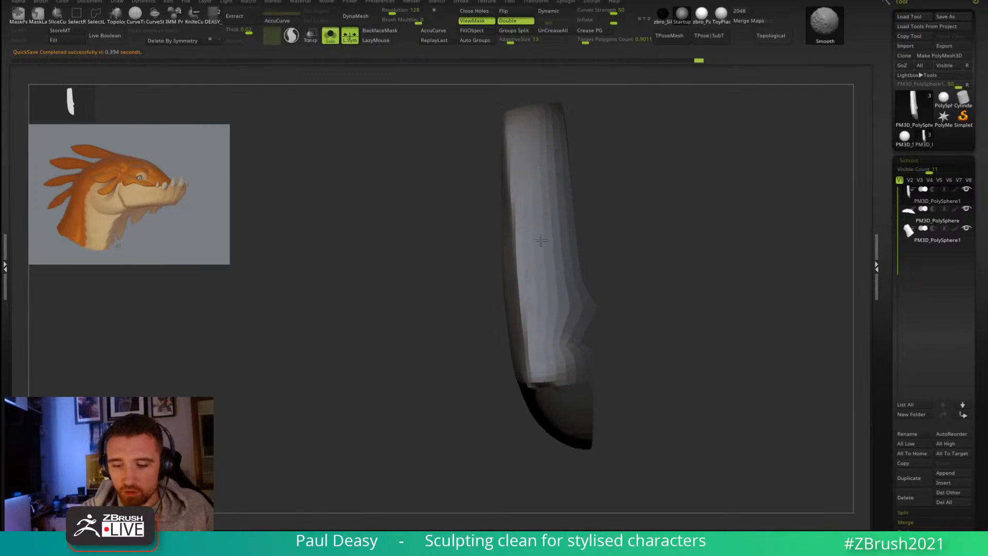
pyautogui.press('ctrl')
pyautogui.moveTo(622, 260); pyautogui.dragTo(603, 250, button='right')
pyautogui.press('shift')
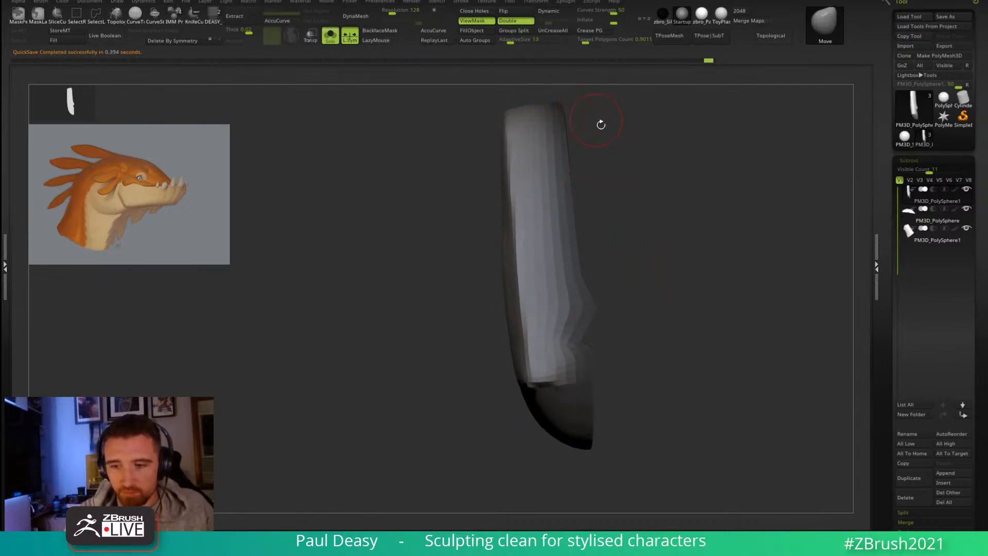
# Step: Clear the lower jaw's mask and show the rest of the head and neck again
pyautogui.keyDown('ctrl'); pyautogui.moveTo(616, 143); pyautogui.dragTo(627, 183); pyautogui.keyUp('ctrl')
pyautogui.keyDown('alt'); pyautogui.moveTo(638, 202); pyautogui.dragTo(647, 233, button='right'); pyautogui.keyUp('alt')
pyautogui.moveTo(702, 253); pyautogui.dragTo(664, 247, button='right')
pyautogui.rightClick(619, 274)
pyautogui.keyDown('alt'); pyautogui.moveTo(628, 275); pyautogui.dragTo(709, 204, button='right'); pyautogui.keyUp('alt')
# Step: Choose the ZModeler brush, turn on the polyframe and turn off the mask display for the lower jaw
pyautogui.keyDown('ctrl'); pyautogui.moveTo(523, 223); pyautogui.dragTo(533, 241, button='right'); pyautogui.keyUp('ctrl')
pyautogui.hotkey('shift', 'f')
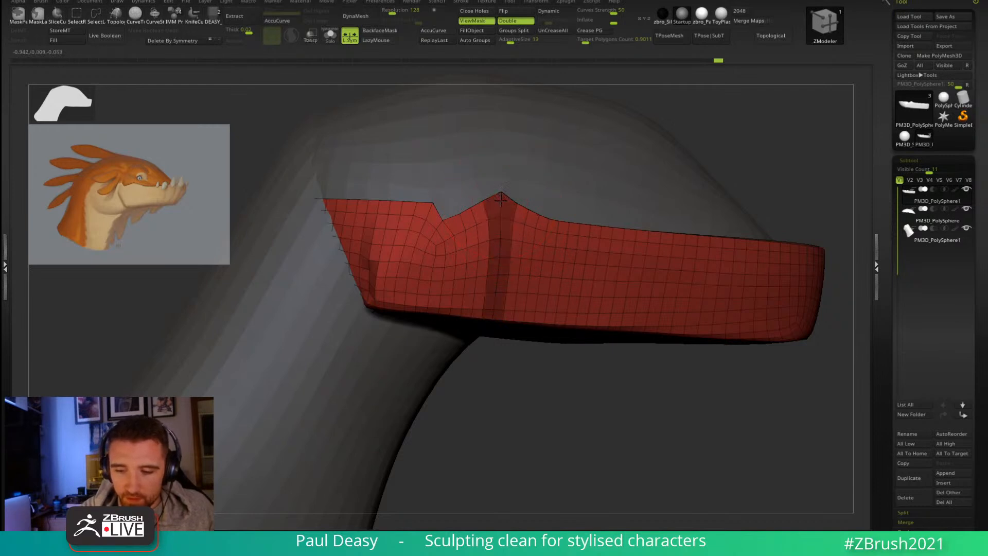
pyautogui.press('space')
pyautogui.click(497, 217)
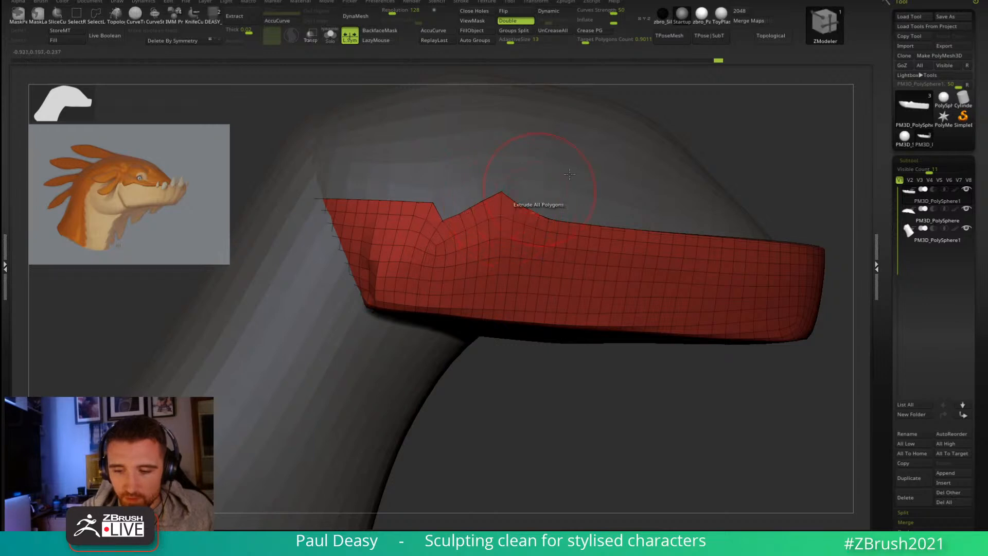
pyautogui.moveTo(789, 158)
pyautogui.mouseDown()
pyautogui.moveTo(719, 173)
pyautogui.moveTo(718, 185)
pyautogui.mouseUp()
pyautogui.press('space')
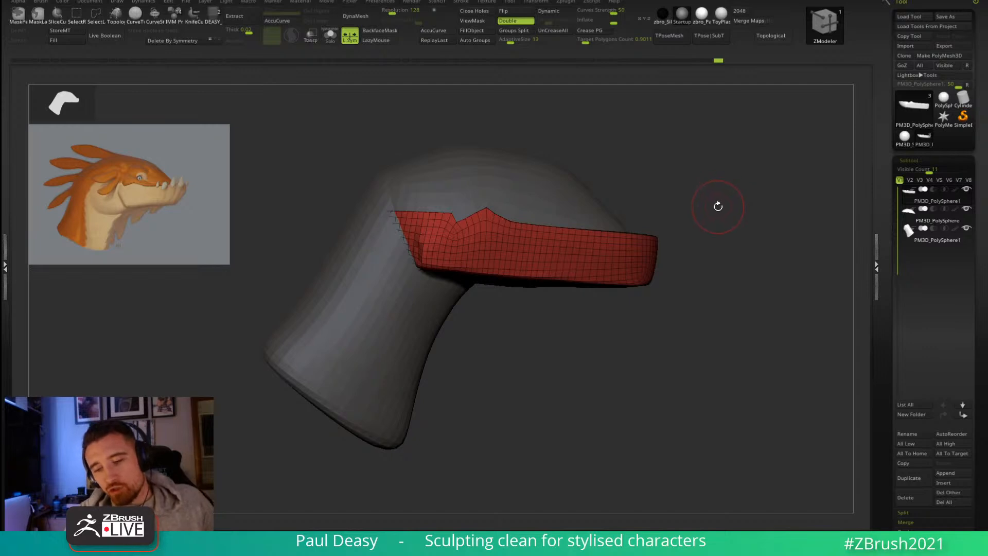
pyautogui.moveTo(717, 210)
pyautogui.mouseDown()
pyautogui.moveTo(693, 264)
pyautogui.moveTo(723, 218)
pyautogui.mouseUp()
pyautogui.hotkey('ctrl', 'space')
pyautogui.hotkey('ctrl', 'space')
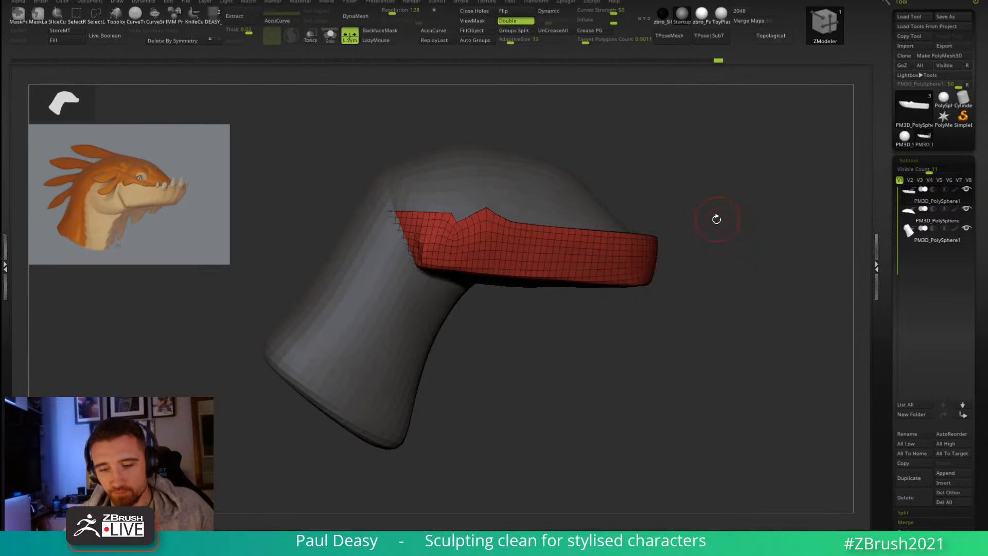
# Step: Undo the last two changes to the lower jaw
pyautogui.press('shift')
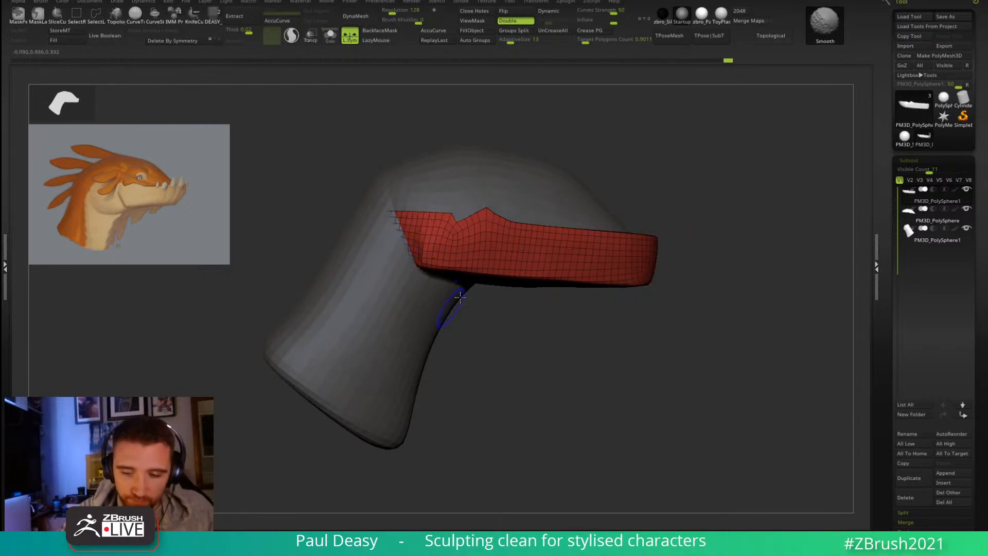
pyautogui.press('ctrl')
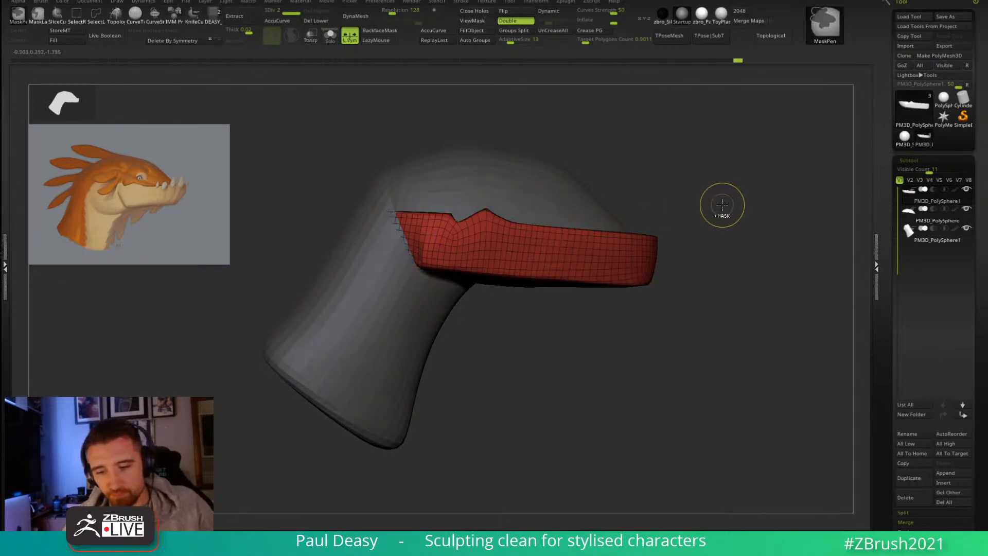
pyautogui.hotkey('ctrl', 'z')
pyautogui.hotkey('ctrl', 'z')
# Step: Switch to the Move brush, adjust its size and collapse the subtool list
pyautogui.moveTo(715, 205)
pyautogui.keyDown('alt'); pyautogui.mouseDown()
pyautogui.moveTo(758, 195)
pyautogui.moveTo(604, 231)
pyautogui.mouseUp(); pyautogui.keyUp('alt')
pyautogui.press('s')
pyautogui.press('b')
pyautogui.press('m')
pyautogui.press('v')
pyautogui.press('s')
pyautogui.moveTo(749, 174)
pyautogui.mouseDown()
pyautogui.moveTo(741, 172)
pyautogui.moveTo(743, 200)
pyautogui.moveTo(783, 169)
pyautogui.moveTo(815, 177)
pyautogui.mouseUp()
pyautogui.click(926, 159)
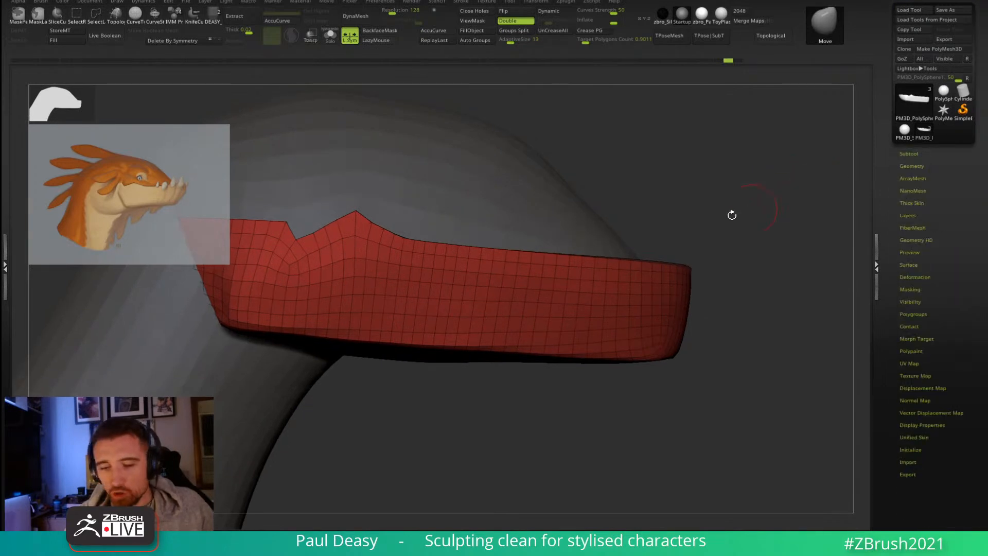
# Step: Isolate the lower jaw, keep only its outer polygroup visible and delete the hidden inner wall and rim
pyautogui.moveTo(753, 208); pyautogui.dragTo(739, 221)
pyautogui.hotkey('shift', 's')
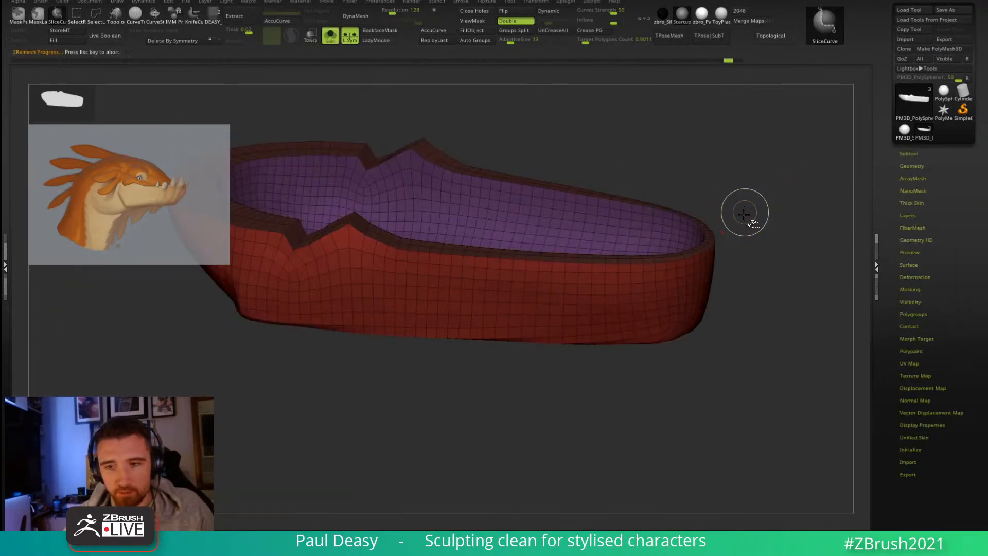
pyautogui.moveTo(751, 206); pyautogui.dragTo(759, 233)
pyautogui.hotkey('ctrl', 'z')
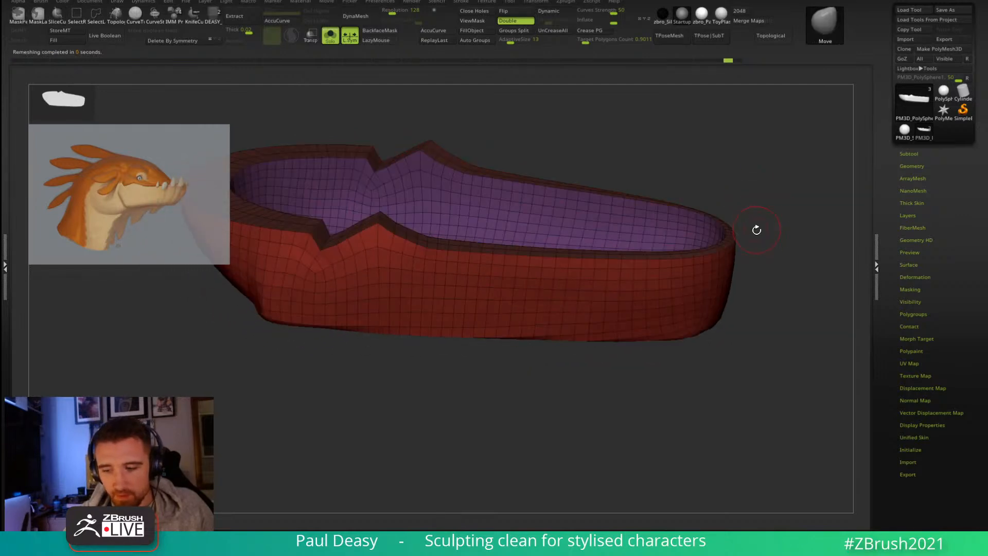
pyautogui.keyDown('ctrl'); pyautogui.keyDown('shift'); pyautogui.click(716, 283); pyautogui.keyUp('shift'); pyautogui.keyUp('ctrl')
pyautogui.press('Delete')
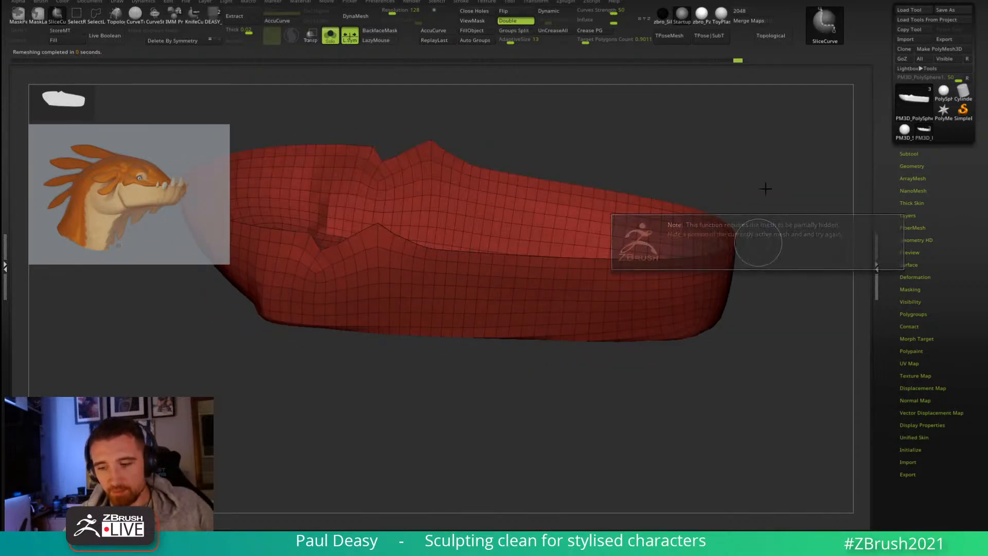
# Step: Remesh the lower jaw's outer shell into cleaner topology and show the rest of the head and neck
pyautogui.moveTo(764, 214)
pyautogui.mouseDown()
pyautogui.moveTo(756, 196)
pyautogui.moveTo(772, 198)
pyautogui.mouseUp()
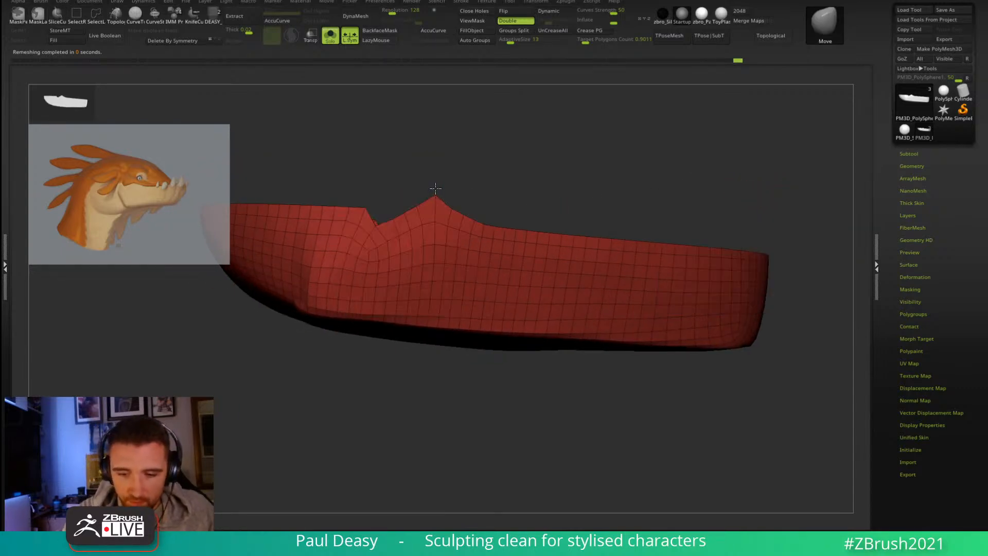
pyautogui.keyDown('ctrl'); pyautogui.moveTo(540, 132); pyautogui.dragTo(547, 130); pyautogui.keyUp('ctrl')
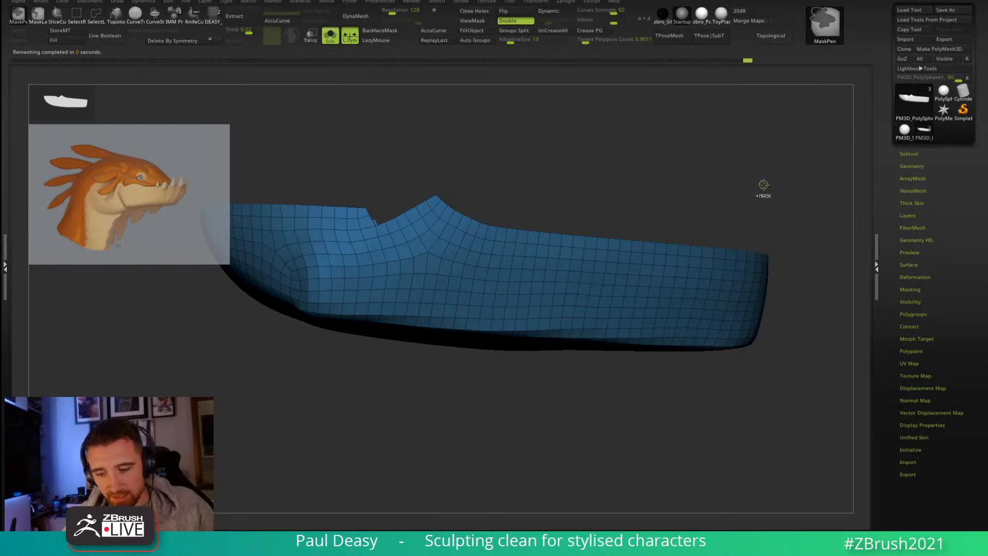
pyautogui.hotkey('shift', 's')
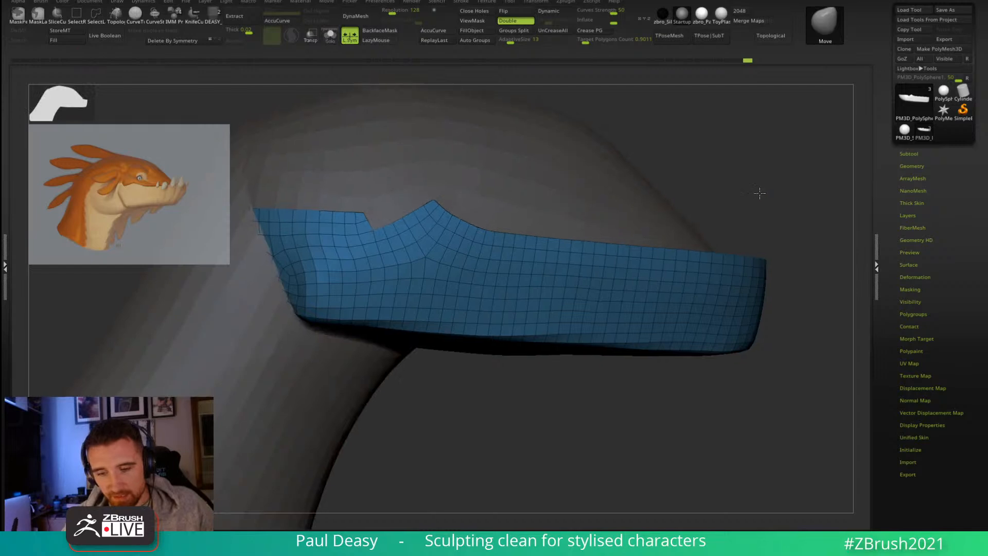
# Step: Isolate the upper head, assign its mesh a single polygroup and show the other parts again
pyautogui.keyDown('alt'); pyautogui.click(724, 227); pyautogui.keyUp('alt')
pyautogui.hotkey('shift', 's')
pyautogui.keyDown('ctrl'); pyautogui.keyDown('shift'); pyautogui.click(759, 194); pyautogui.keyUp('shift'); pyautogui.keyUp('ctrl')
pyautogui.click(763, 187)
pyautogui.moveTo(772, 220); pyautogui.dragTo(774, 208)
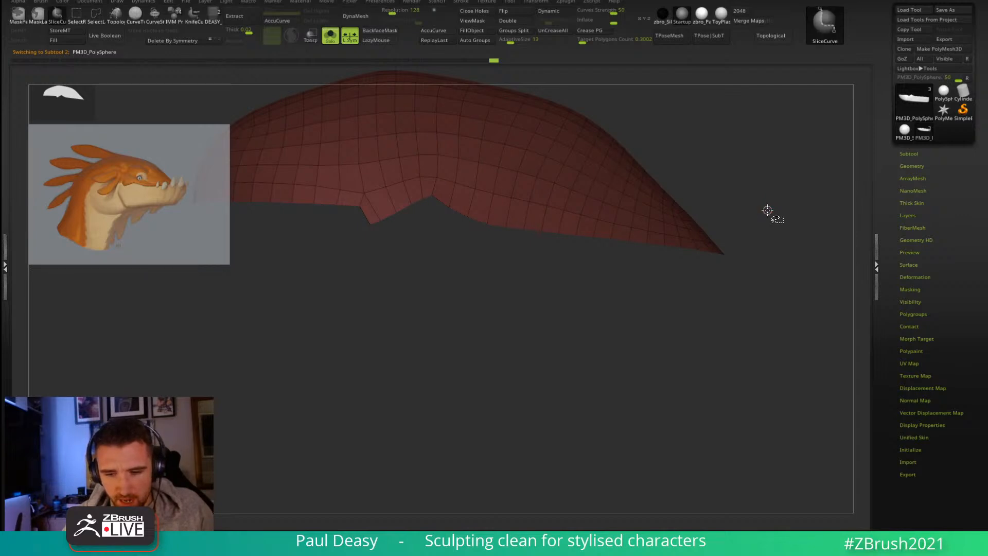
pyautogui.moveTo(770, 211)
pyautogui.keyDown('ctrl'); pyautogui.mouseDown()
pyautogui.moveTo(748, 194)
pyautogui.moveTo(750, 211)
pyautogui.moveTo(767, 216)
pyautogui.mouseUp(); pyautogui.keyUp('ctrl')
pyautogui.hotkey('ctrl', 'w')
pyautogui.hotkey('shift', 's')
# Step: Select the lower jaw and thicken its outer shell with the ZModeler brush, creating an inner wall and rim
pyautogui.keyDown('alt'); pyautogui.click(697, 263); pyautogui.keyUp('alt')
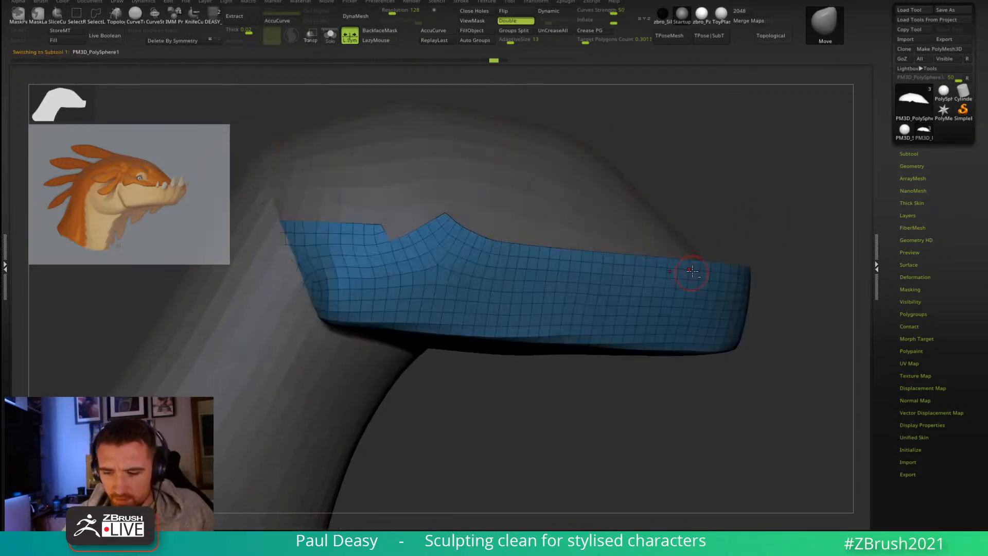
pyautogui.press('b')
pyautogui.press('z')
pyautogui.press('m')
pyautogui.moveTo(723, 271); pyautogui.dragTo(733, 279, button='right')
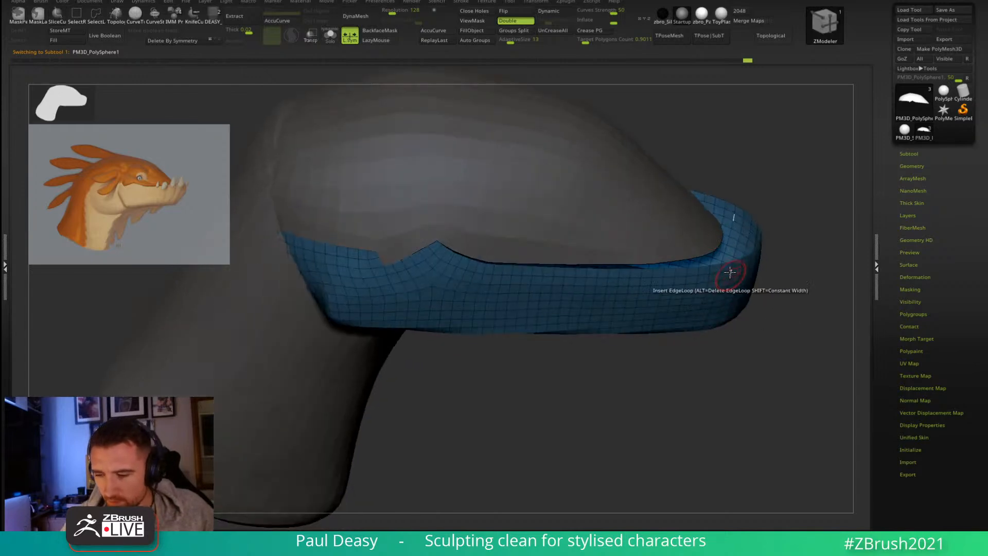
pyautogui.moveTo(735, 271); pyautogui.dragTo(720, 268)
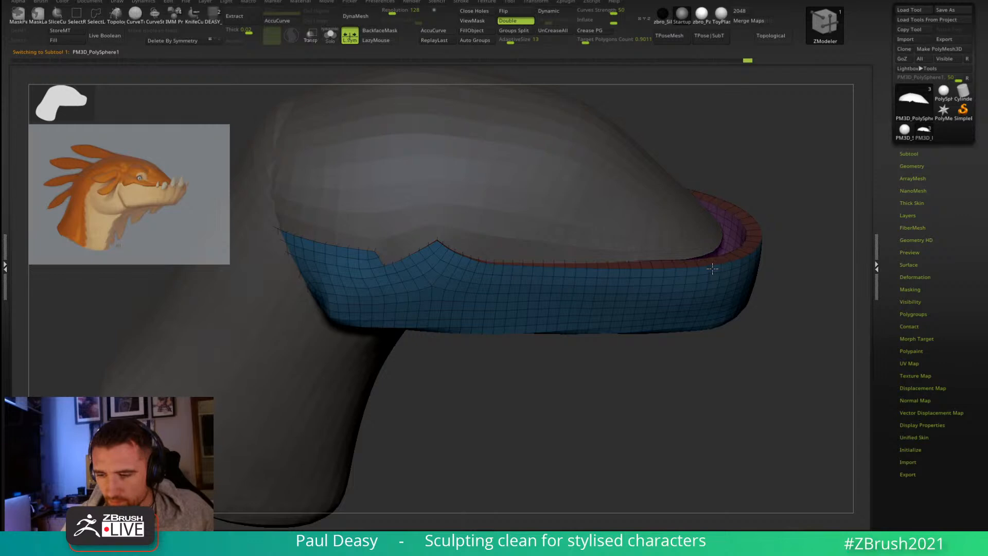
# Step: Set ZModeler's edge action to Mask with EdgeLoop Complete, mask the loop along the lower jaw's upper rim and invert the mask
pyautogui.press('w')
pyautogui.keyDown('alt'); pyautogui.moveTo(788, 249); pyautogui.dragTo(696, 287, button='right'); pyautogui.keyUp('alt')
pyautogui.press('q')
pyautogui.press('b')
pyautogui.press('m')
pyautogui.press('v')
pyautogui.press('b')
pyautogui.press('z')
pyautogui.press('m')
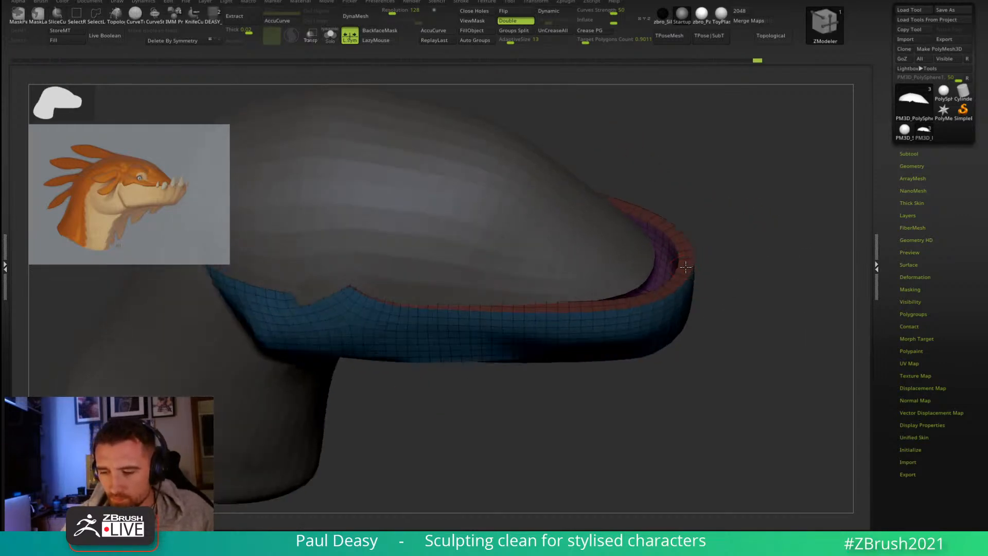
pyautogui.press('space')
pyautogui.click(678, 277)
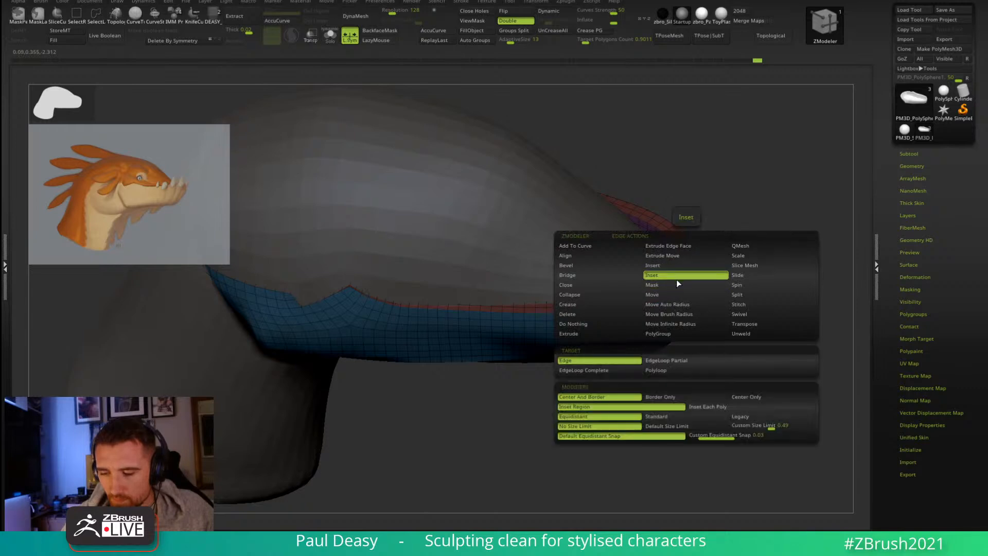
pyautogui.press('space')
pyautogui.click(673, 287)
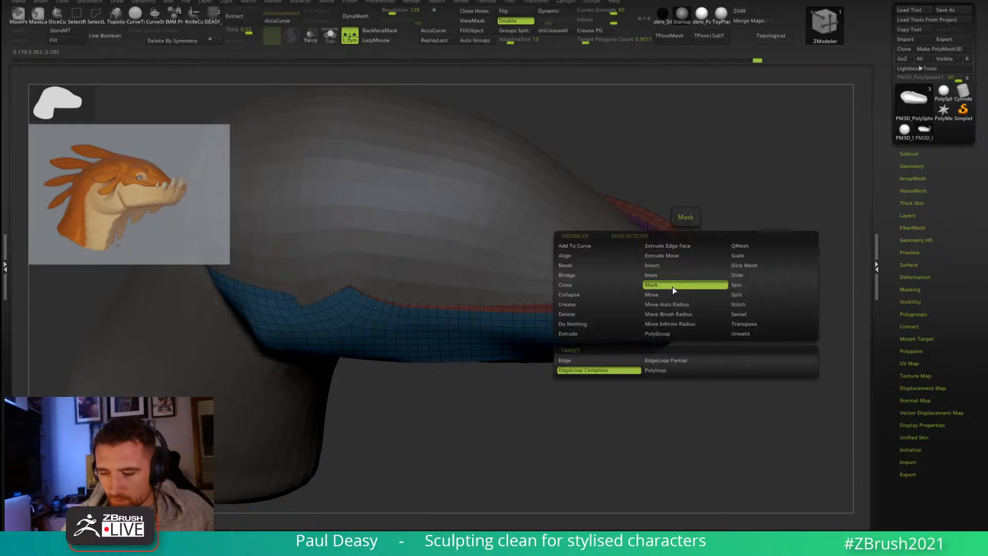
pyautogui.keyDown('ctrl'); pyautogui.click(734, 260); pyautogui.keyUp('ctrl')
# Step: Reshape the unmasked upper rim at the front of the lower jaw with an enlarged Move brush
pyautogui.moveTo(736, 257)
pyautogui.mouseDown()
pyautogui.moveTo(746, 241)
pyautogui.moveTo(737, 232)
pyautogui.moveTo(718, 247)
pyautogui.mouseUp()
pyautogui.press('b')
pyautogui.press('m')
pyautogui.press('v')
pyautogui.press('space')
pyautogui.press('space')
pyautogui.moveTo(717, 247); pyautogui.dragTo(727, 245)
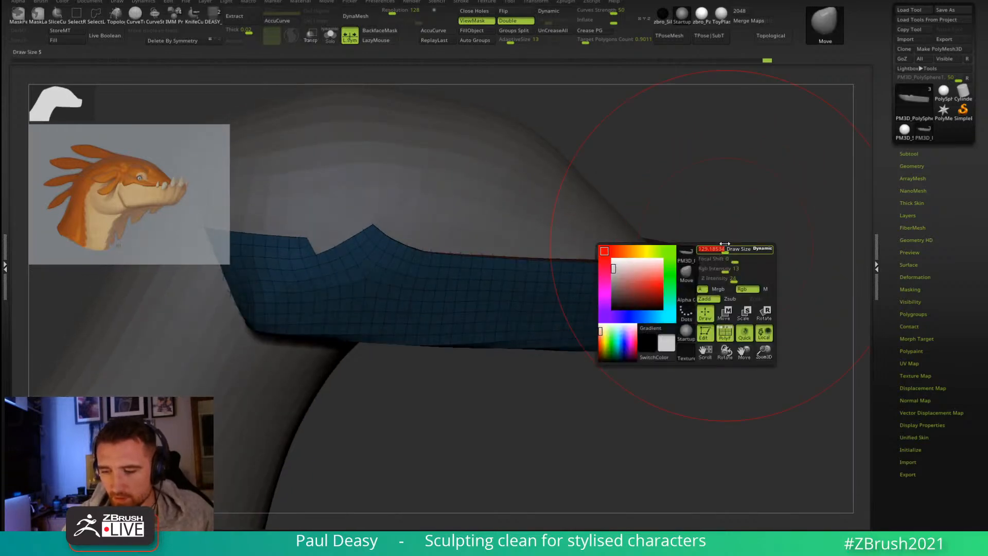
pyautogui.moveTo(677, 259); pyautogui.dragTo(657, 291, button='right')
pyautogui.keyDown('alt'); pyautogui.moveTo(618, 267); pyautogui.dragTo(613, 270); pyautogui.keyUp('alt')
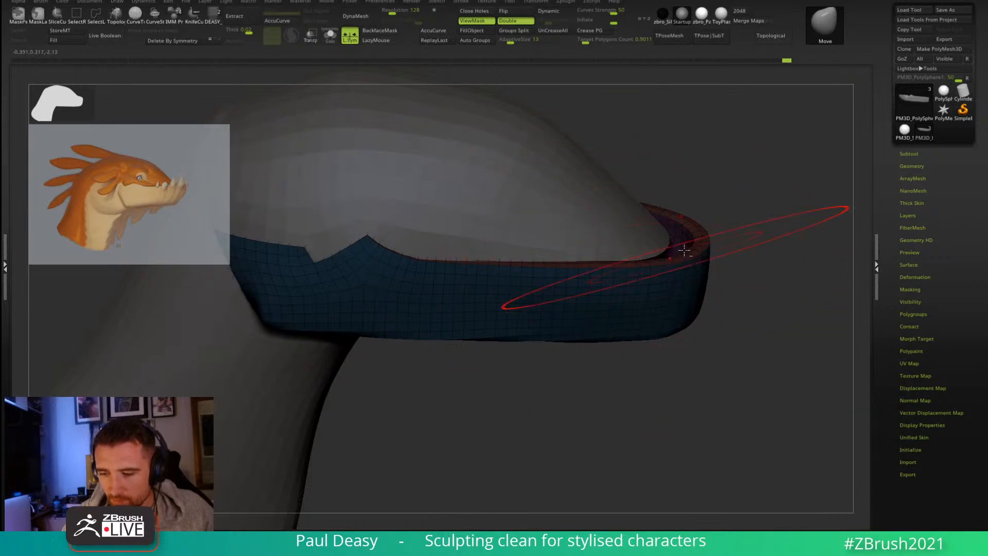
# Step: Clear the lower jaw's mask, check the rim from above and reduce the Move brush size
pyautogui.moveTo(759, 245); pyautogui.dragTo(713, 287, button='right')
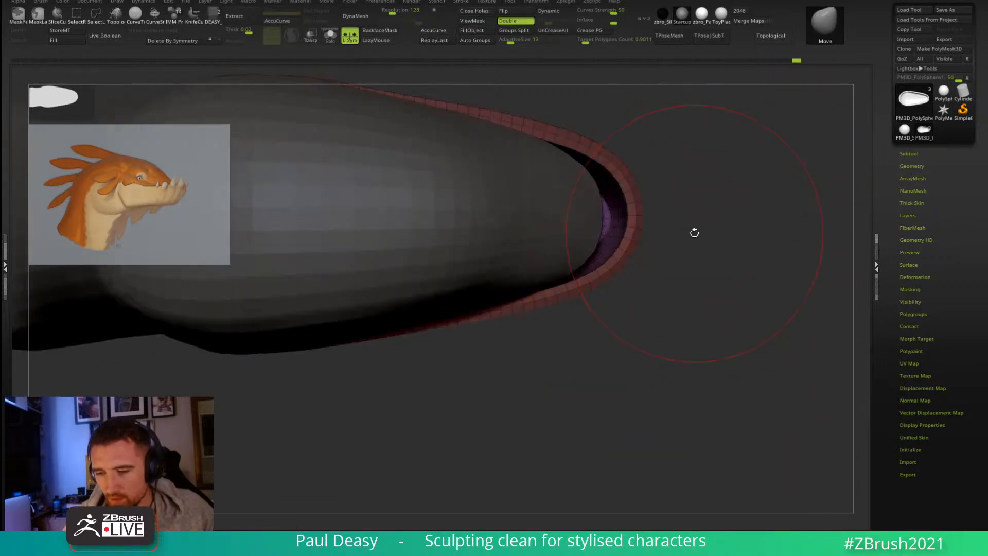
pyautogui.moveTo(696, 233); pyautogui.dragTo(708, 263, button='right')
pyautogui.press('space')
pyautogui.moveTo(704, 268); pyautogui.dragTo(711, 271)
pyautogui.keyDown('ctrl'); pyautogui.moveTo(735, 297); pyautogui.dragTo(721, 288, button='right'); pyautogui.keyUp('ctrl')
pyautogui.moveTo(719, 241)
pyautogui.mouseDown()
pyautogui.moveTo(702, 271)
pyautogui.moveTo(723, 285)
pyautogui.mouseUp()
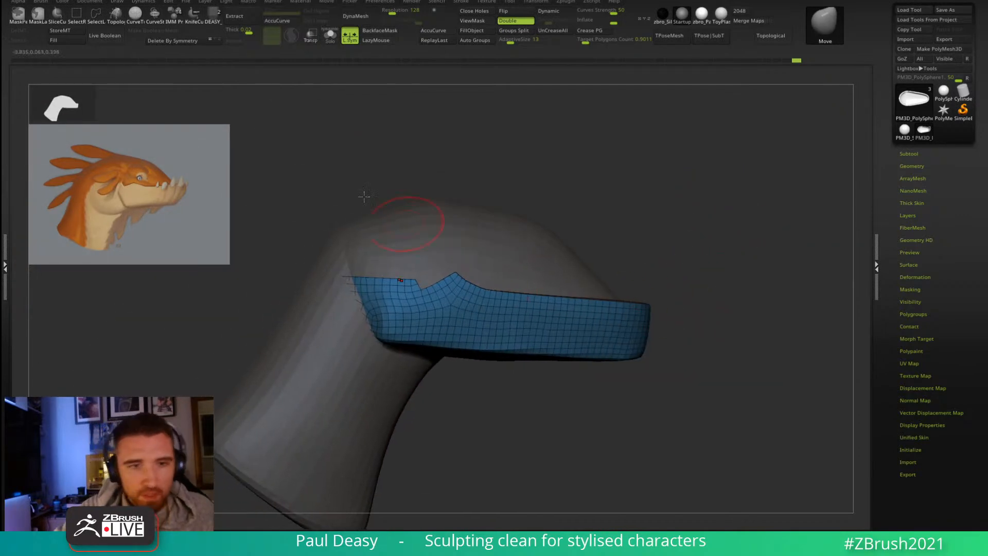
# Step: Insert a small sphere from IMM Primitives at the eye position on the side of the head
pyautogui.click(175, 15)
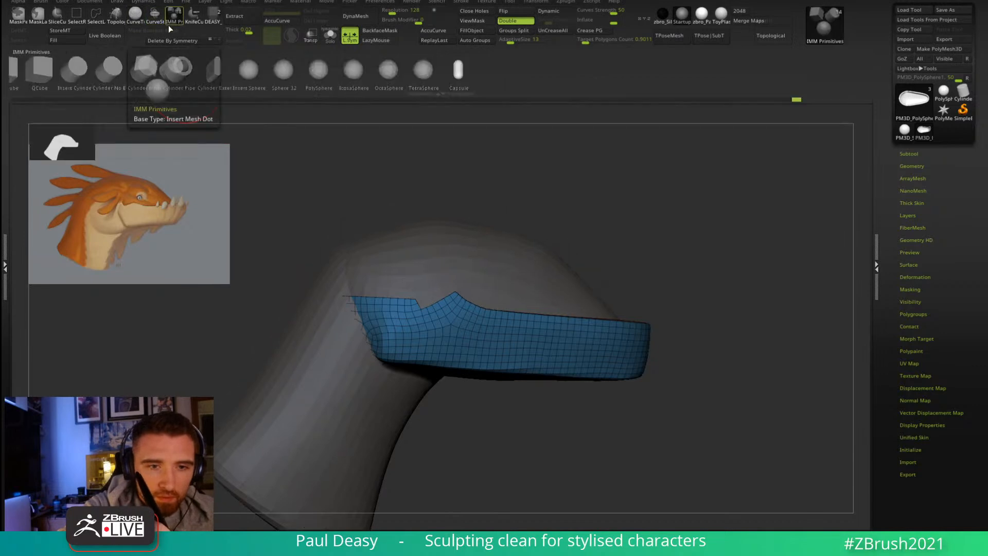
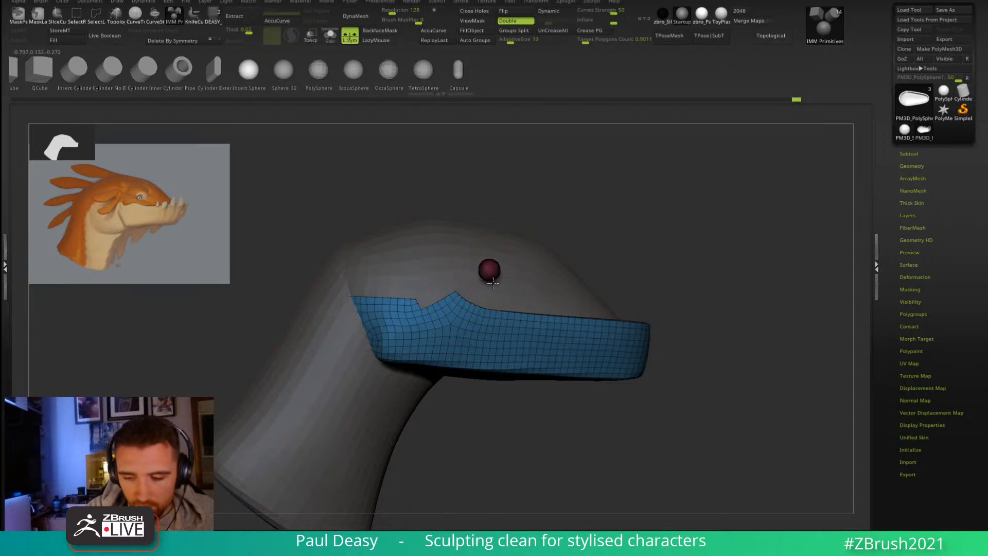
pyautogui.hotkey('ctrl', 'h')
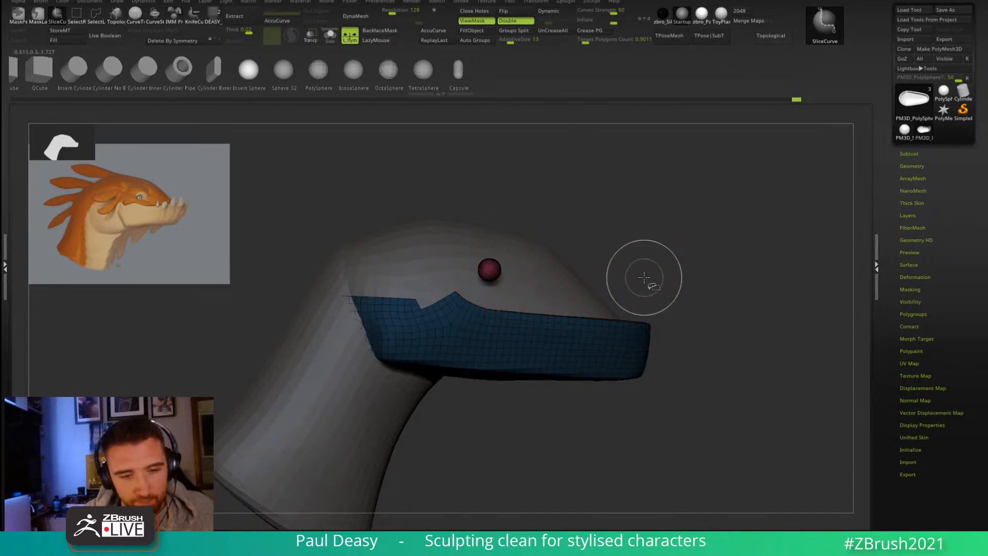
pyautogui.hotkey('ctrl', 'h')
pyautogui.keyDown('shift'); pyautogui.moveTo(649, 277); pyautogui.dragTo(623, 270); pyautogui.keyUp('shift')
# Step: Centre and realign the gizmo on the eye sphere, set the eyes against the head and split them into their own subtool
pyautogui.press('w')
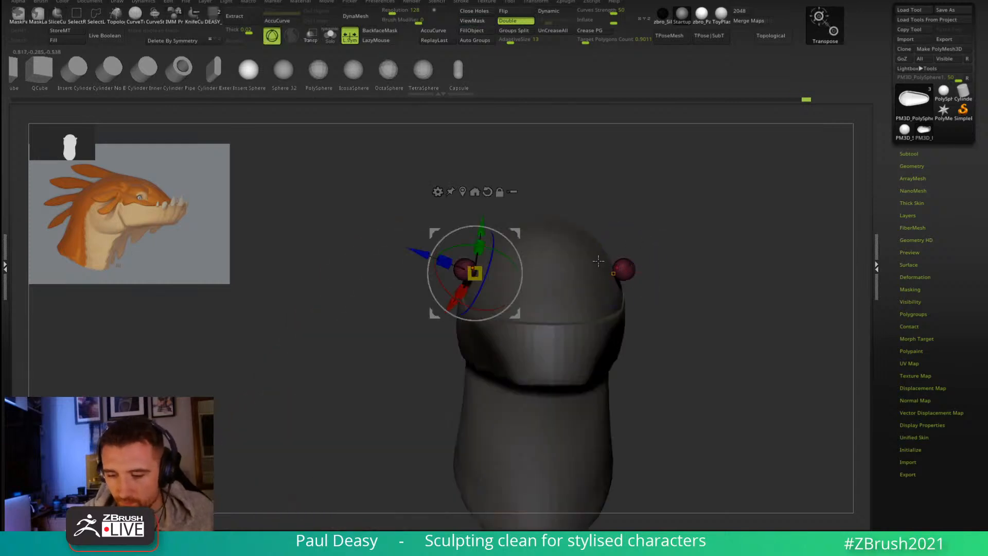
pyautogui.click(463, 192)
pyautogui.keyDown('alt'); pyautogui.click(477, 187); pyautogui.keyUp('alt')
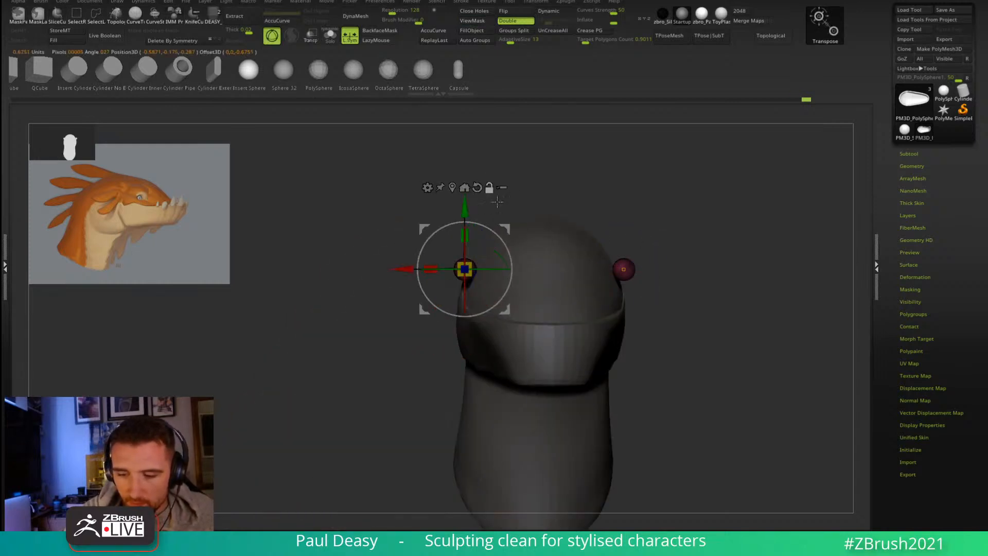
pyautogui.moveTo(506, 222); pyautogui.dragTo(513, 226)
pyautogui.moveTo(678, 256)
pyautogui.mouseDown()
pyautogui.moveTo(721, 257)
pyautogui.moveTo(643, 246)
pyautogui.moveTo(687, 278)
pyautogui.moveTo(713, 273)
pyautogui.moveTo(684, 269)
pyautogui.mouseUp()
pyautogui.press('q')
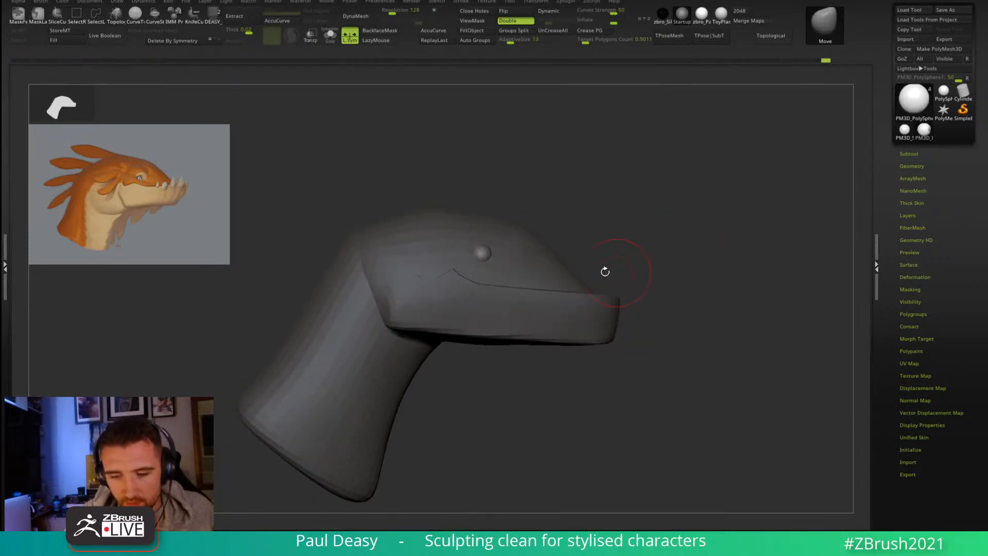
# Step: Try to pull the back of the upper head down over the neck with the Move brush
pyautogui.keyDown('alt'); pyautogui.click(354, 238); pyautogui.keyUp('alt')
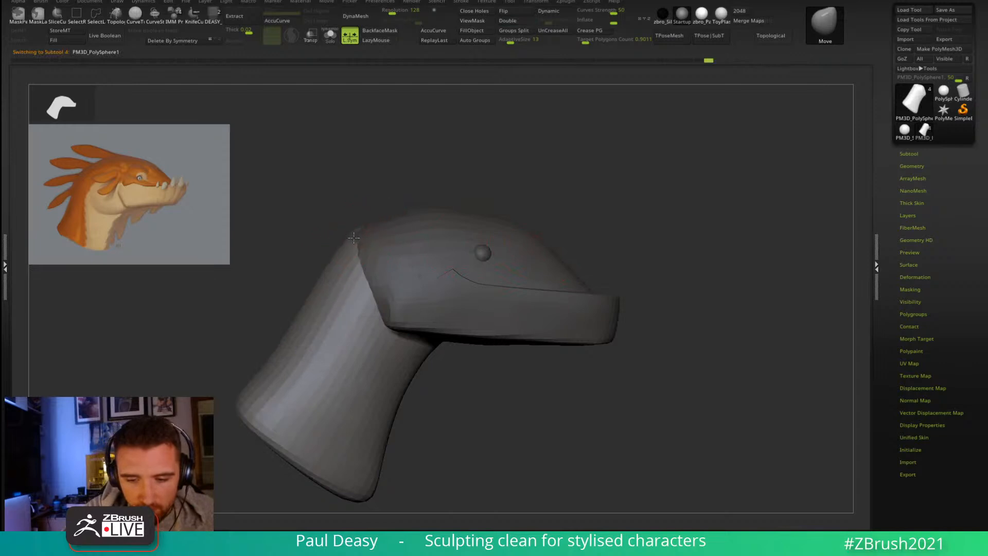
pyautogui.moveTo(346, 274); pyautogui.dragTo(431, 236, button='right')
pyautogui.keyDown('alt'); pyautogui.click(405, 242); pyautogui.keyUp('alt')
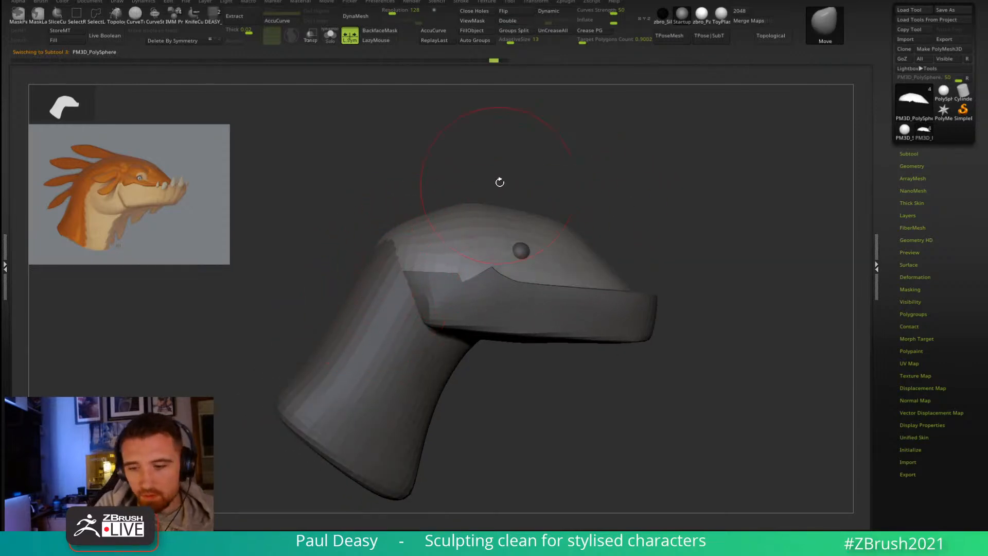
pyautogui.moveTo(364, 252); pyautogui.dragTo(344, 268)
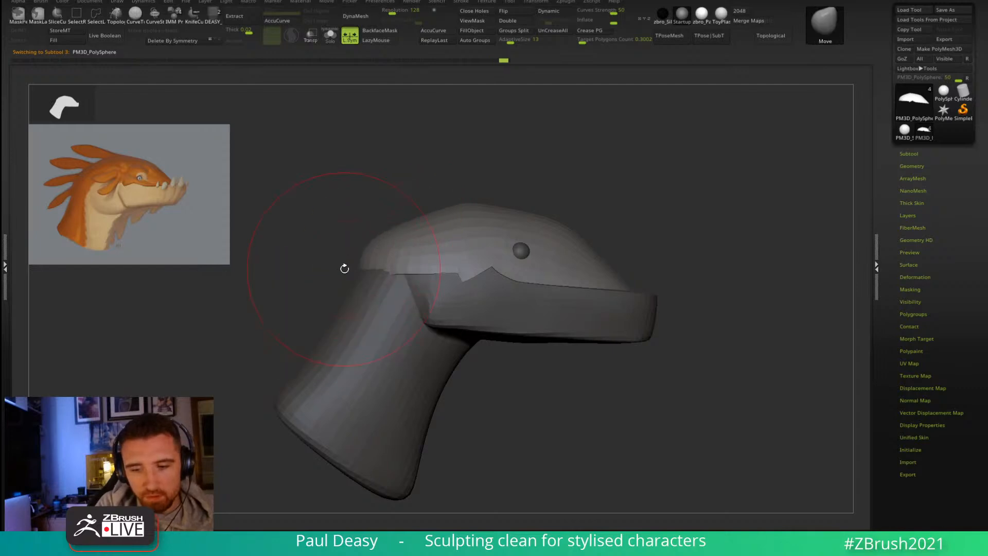
pyautogui.press('space')
# Step: Reshape the neck with the Move brush, bulging its upper back behind the head and adjusting the throat under the jaw
pyautogui.keyDown('alt'); pyautogui.click(379, 288); pyautogui.keyUp('alt')
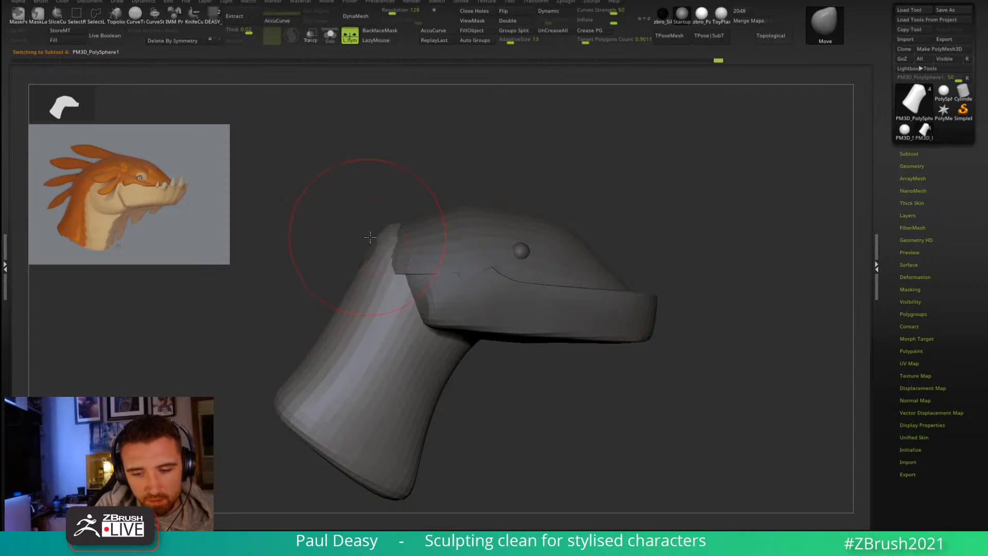
pyautogui.keyDown('alt'); pyautogui.click(414, 250); pyautogui.keyUp('alt')
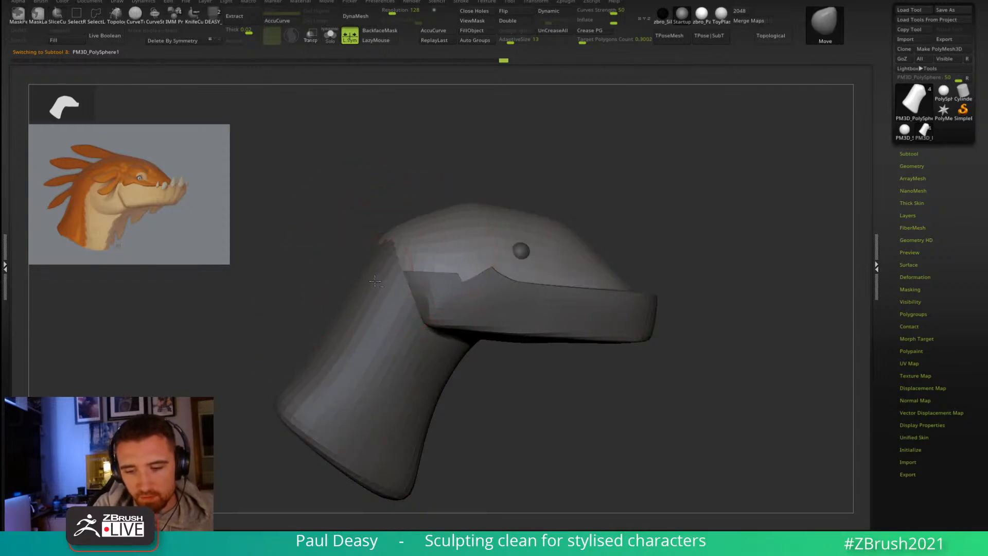
pyautogui.keyDown('alt'); pyautogui.click(368, 280); pyautogui.keyUp('alt')
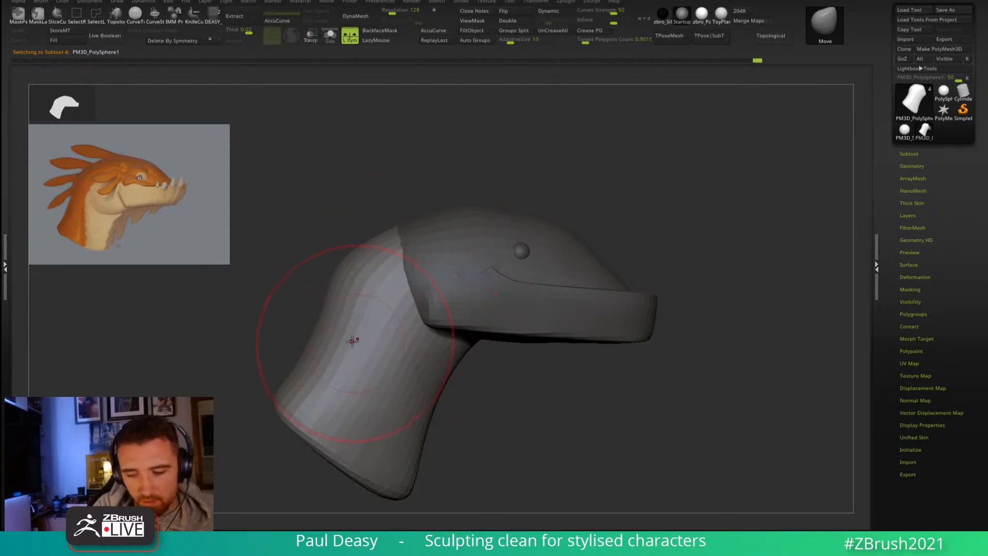
pyautogui.keyDown('alt'); pyautogui.moveTo(501, 387); pyautogui.dragTo(479, 369, button='right'); pyautogui.keyUp('alt')
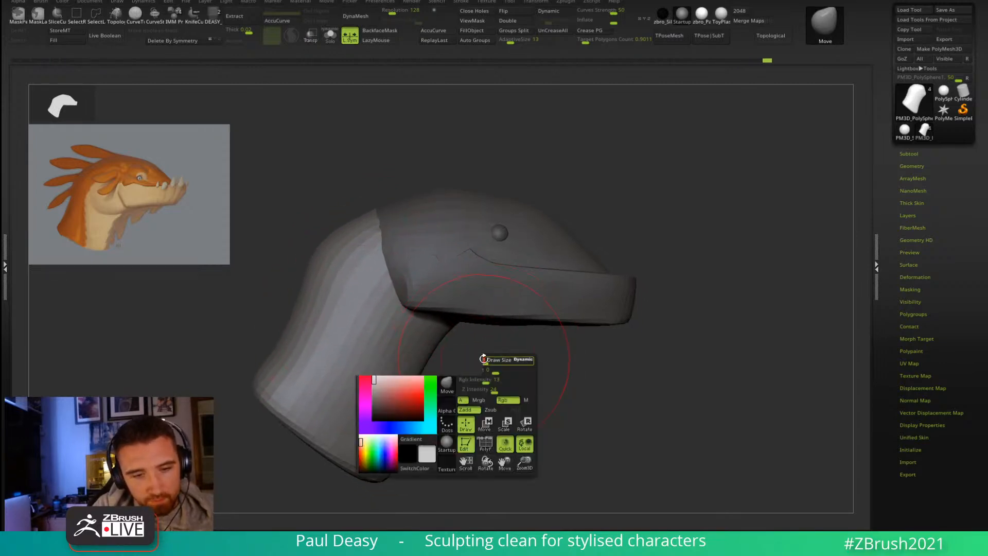
pyautogui.moveTo(498, 364); pyautogui.dragTo(438, 324)
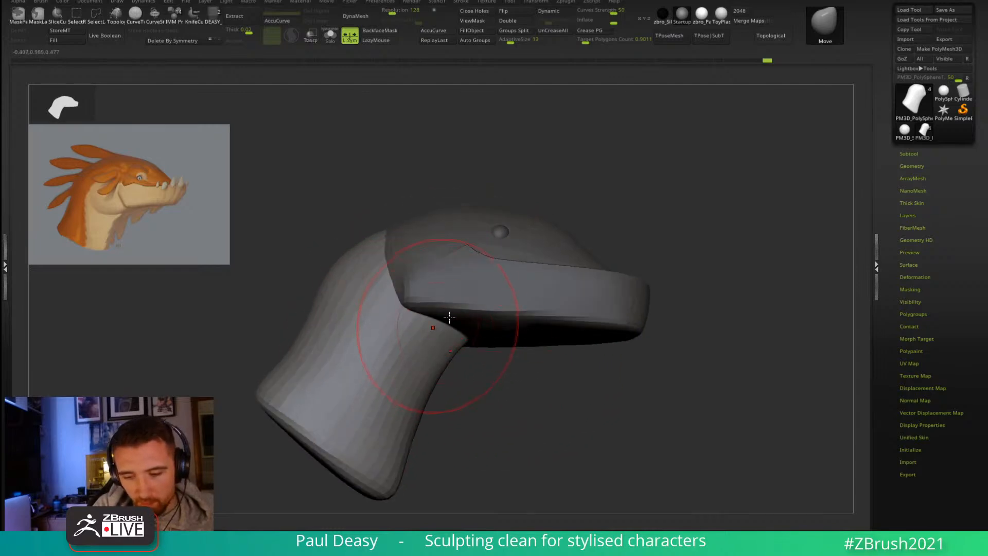
pyautogui.moveTo(636, 363)
pyautogui.mouseDown()
pyautogui.moveTo(690, 388)
pyautogui.moveTo(710, 355)
pyautogui.moveTo(727, 407)
pyautogui.moveTo(545, 350)
pyautogui.moveTo(442, 342)
pyautogui.moveTo(437, 309)
pyautogui.moveTo(436, 317)
pyautogui.mouseUp()
pyautogui.press('b')
pyautogui.press('c')
pyautogui.press('b')
pyautogui.press('space')
pyautogui.press('space')
pyautogui.press('space')
pyautogui.moveTo(540, 334)
pyautogui.keyDown('shift'); pyautogui.mouseDown()
pyautogui.moveTo(576, 327)
pyautogui.moveTo(484, 360)
pyautogui.mouseUp(); pyautogui.keyUp('shift')
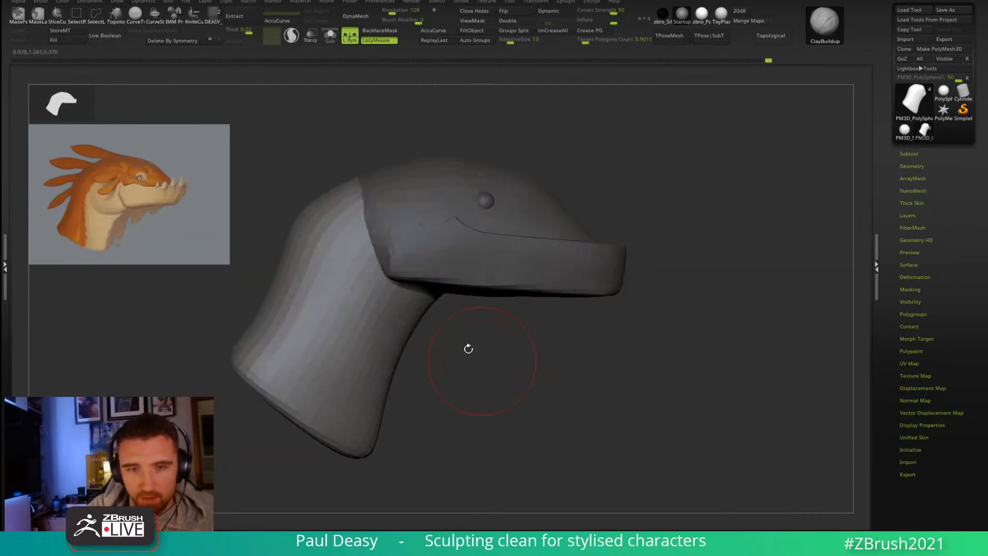
# Step: Insert a large sphere from IMM Primitives over the upper neck just behind and below the jaw corner
pyautogui.click(38, 14)
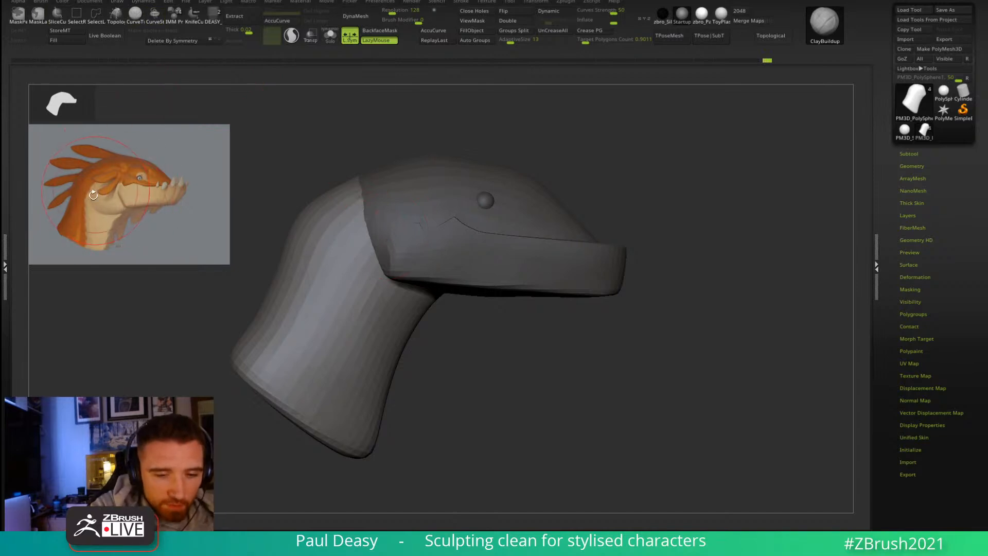
pyautogui.click(175, 14)
pyautogui.moveTo(387, 315); pyautogui.dragTo(447, 360)
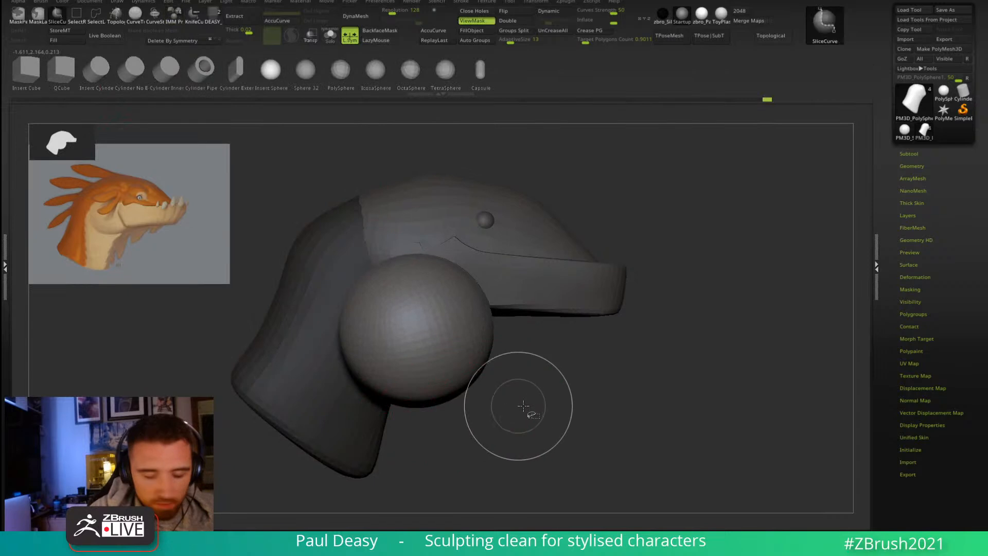
pyautogui.keyDown('ctrl'); pyautogui.moveTo(526, 409); pyautogui.dragTo(453, 401); pyautogui.keyUp('ctrl')
# Step: Move the mirrored spheres inward until they sit embedded in the neck beneath the jaw hinge, and split them into their own subtool
pyautogui.press('w')
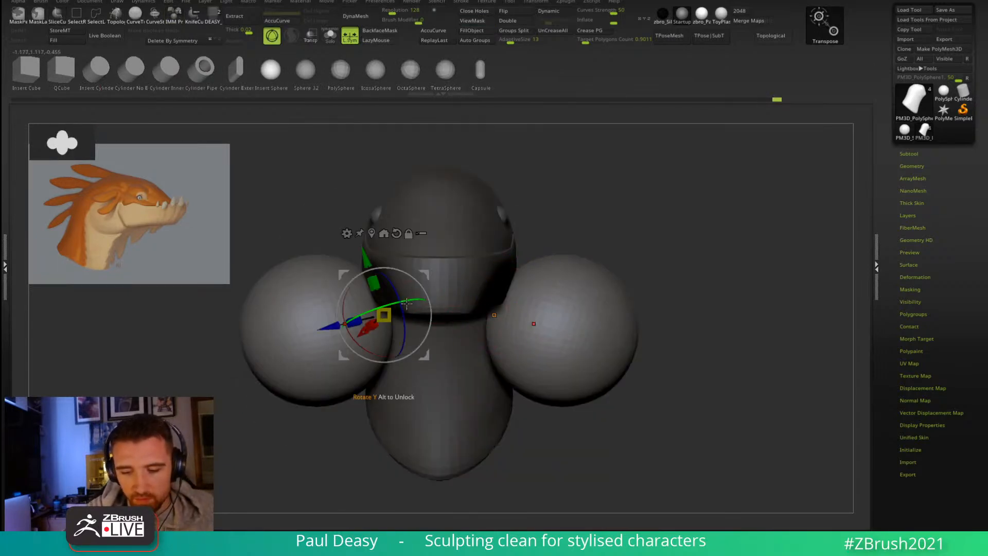
pyautogui.moveTo(423, 275); pyautogui.dragTo(507, 260)
pyautogui.moveTo(586, 350); pyautogui.dragTo(678, 345)
pyautogui.moveTo(529, 251); pyautogui.dragTo(478, 276)
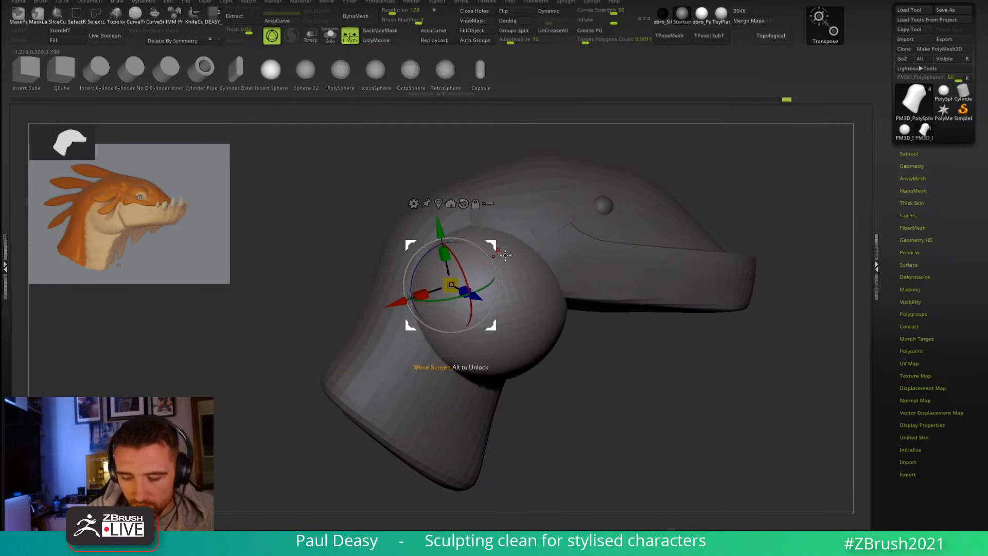
pyautogui.moveTo(477, 276)
pyautogui.mouseDown(button='right')
pyautogui.moveTo(419, 237)
pyautogui.moveTo(464, 276)
pyautogui.moveTo(447, 294)
pyautogui.mouseUp(button='right')
pyautogui.press('q')
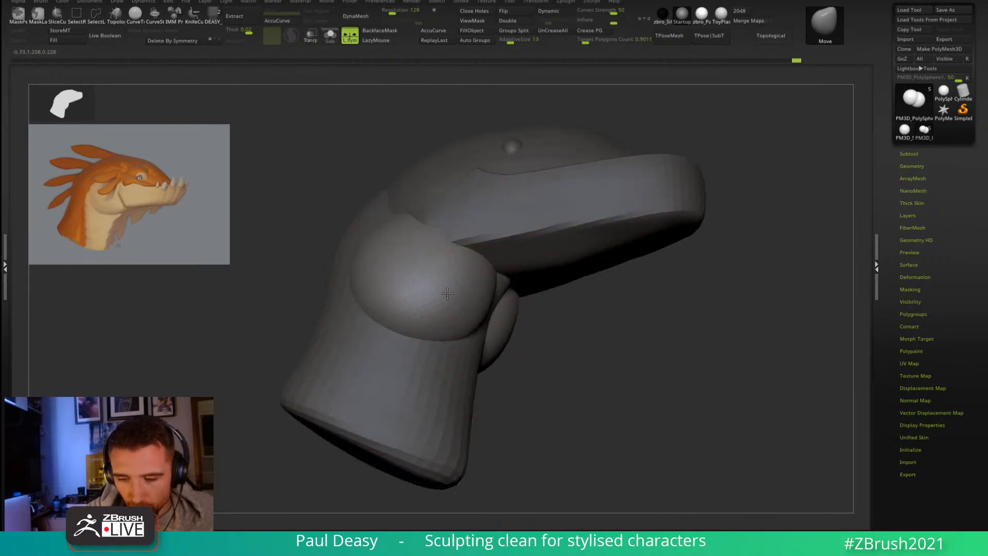
# Step: Shape the two jowl spheres with the Move brush, flattening them against the neck and stretching their tops up behind the jaw
pyautogui.moveTo(417, 251); pyautogui.dragTo(406, 261)
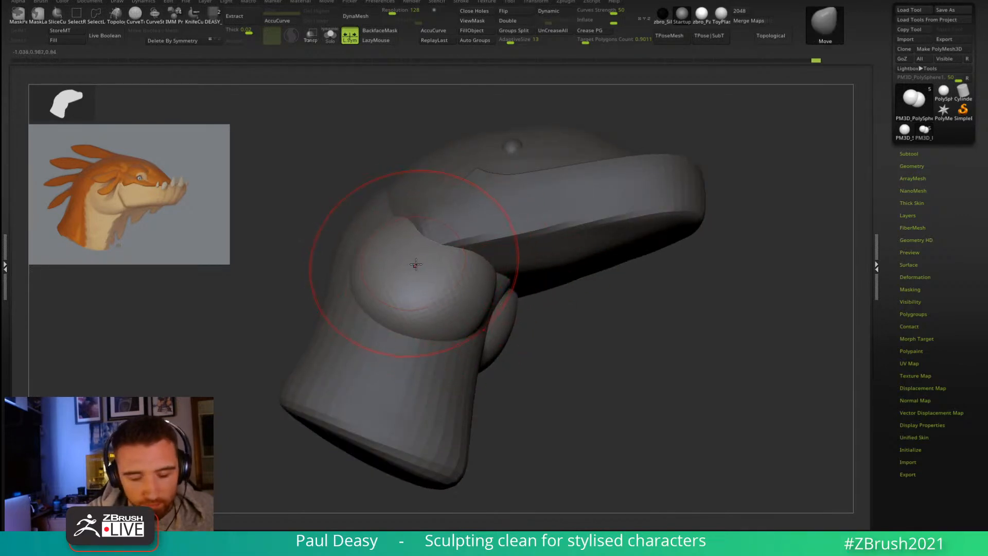
pyautogui.keyDown('shift'); pyautogui.moveTo(413, 263); pyautogui.dragTo(406, 261, button='right'); pyautogui.keyUp('shift')
pyautogui.press('w')
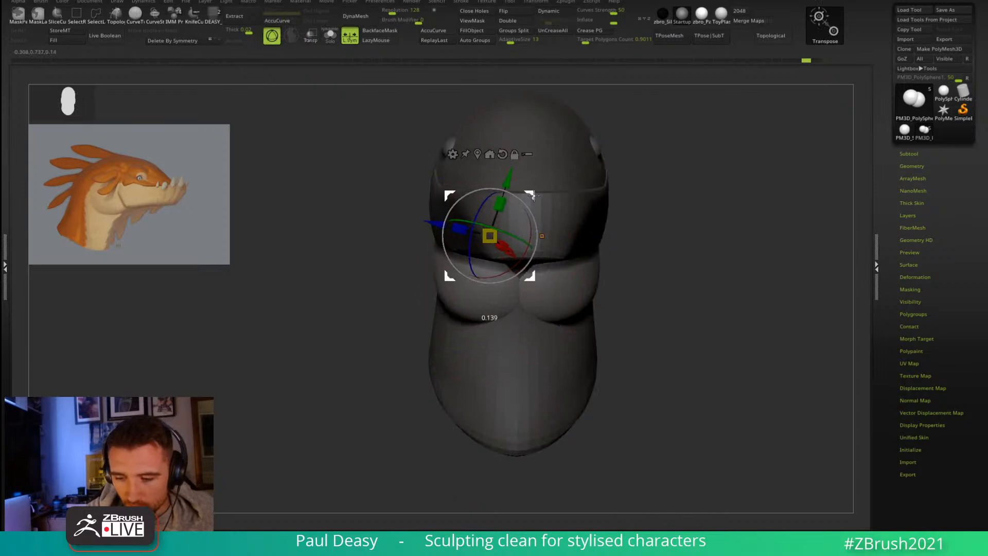
pyautogui.press('q')
pyautogui.moveTo(530, 199)
pyautogui.mouseDown(button='right')
pyautogui.moveTo(604, 230)
pyautogui.moveTo(512, 273)
pyautogui.moveTo(452, 281)
pyautogui.moveTo(471, 293)
pyautogui.mouseUp(button='right')
pyautogui.moveTo(515, 309); pyautogui.dragTo(489, 307)
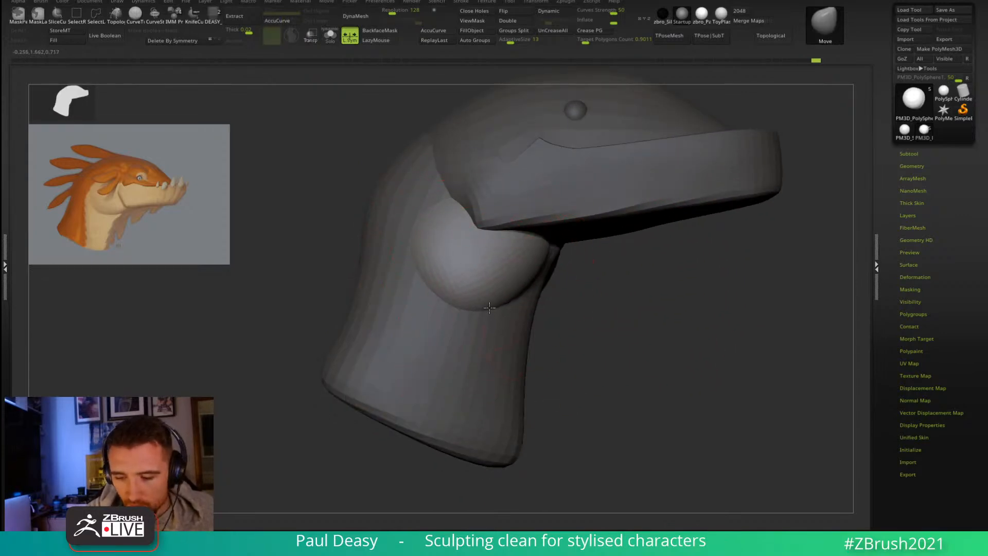
pyautogui.press('space')
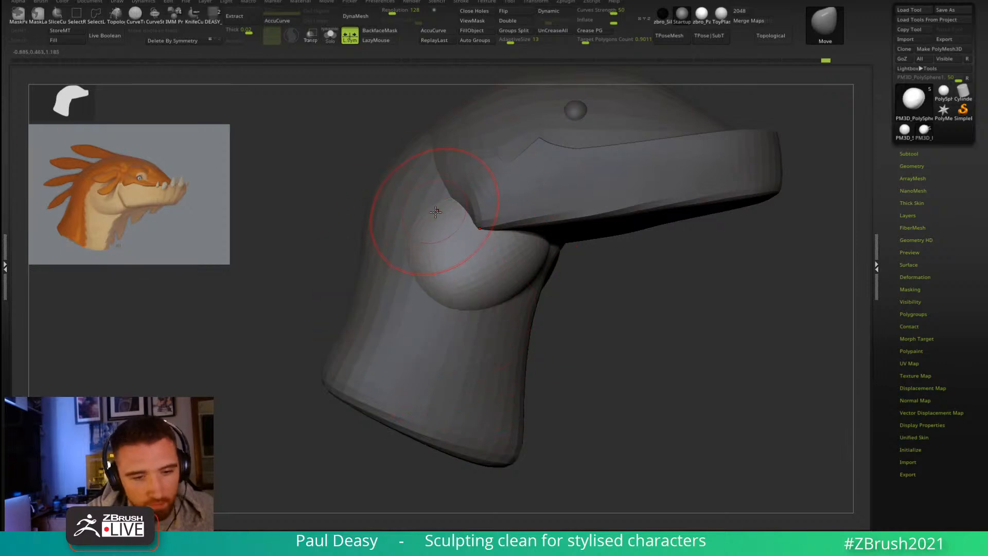
pyautogui.press('space')
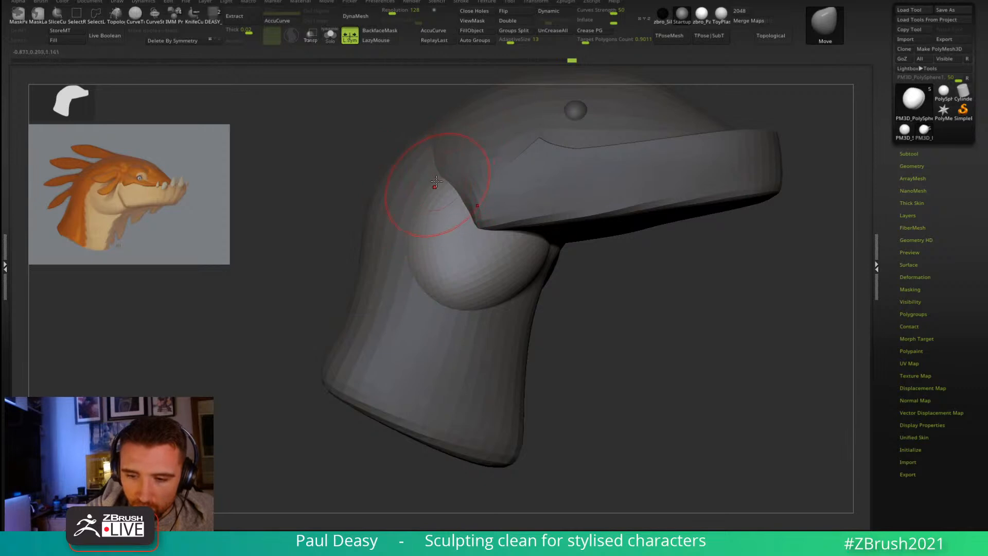
pyautogui.moveTo(613, 309)
pyautogui.mouseDown()
pyautogui.moveTo(633, 302)
pyautogui.moveTo(609, 333)
pyautogui.moveTo(470, 252)
pyautogui.moveTo(412, 314)
pyautogui.mouseUp()
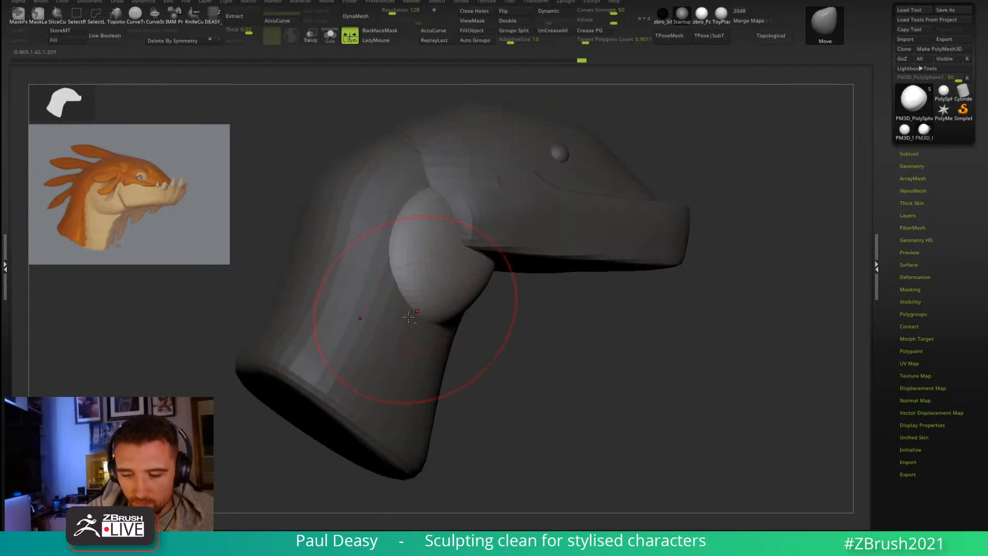
# Step: Switch to the neck subtool, pull its throat forward under the jaw with the Move brush and remesh it
pyautogui.keyDown('alt'); pyautogui.click(399, 328); pyautogui.keyUp('alt')
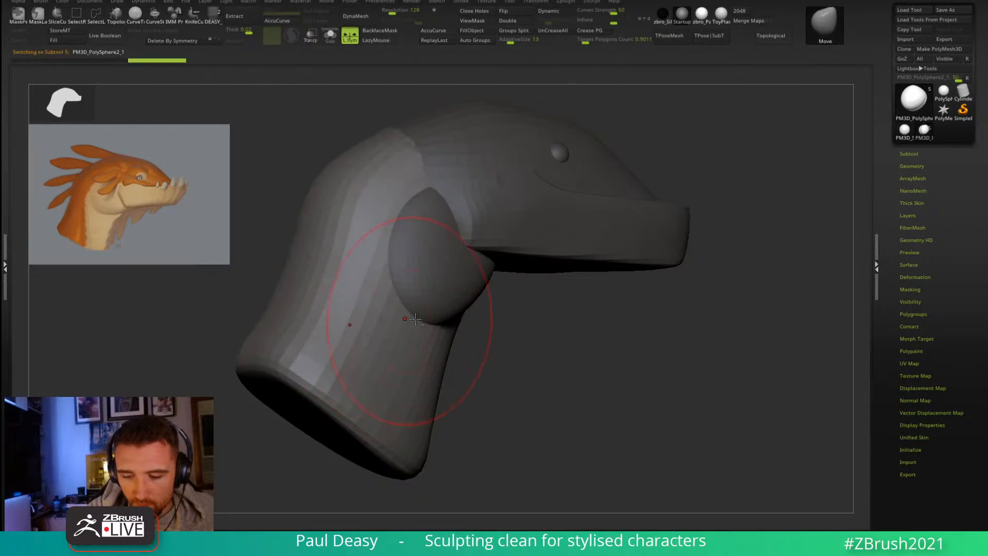
pyautogui.moveTo(437, 328); pyautogui.dragTo(684, 331)
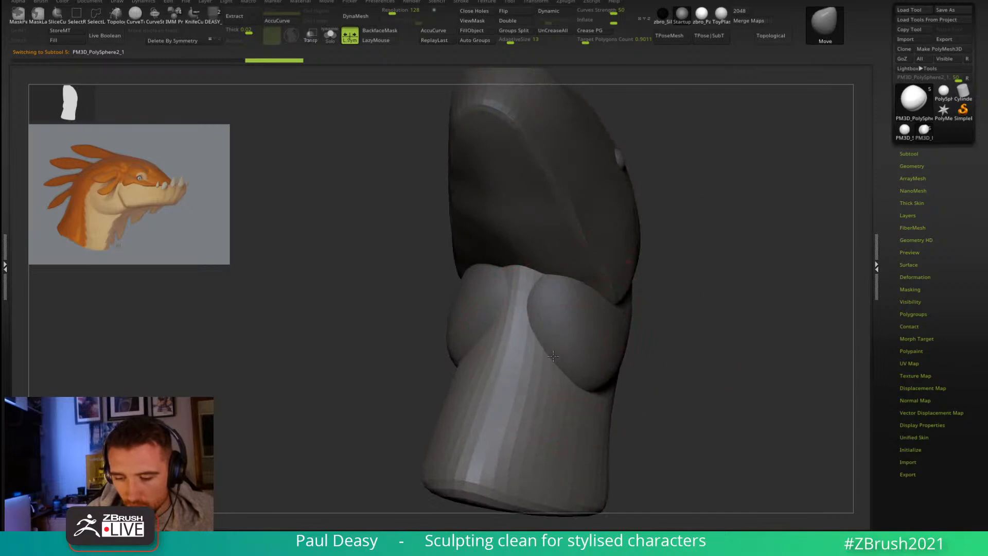
pyautogui.moveTo(570, 354); pyautogui.dragTo(542, 270)
pyautogui.keyDown('shift'); pyautogui.moveTo(542, 270); pyautogui.dragTo(507, 312, button='right'); pyautogui.keyUp('shift')
pyautogui.rightClick(507, 313)
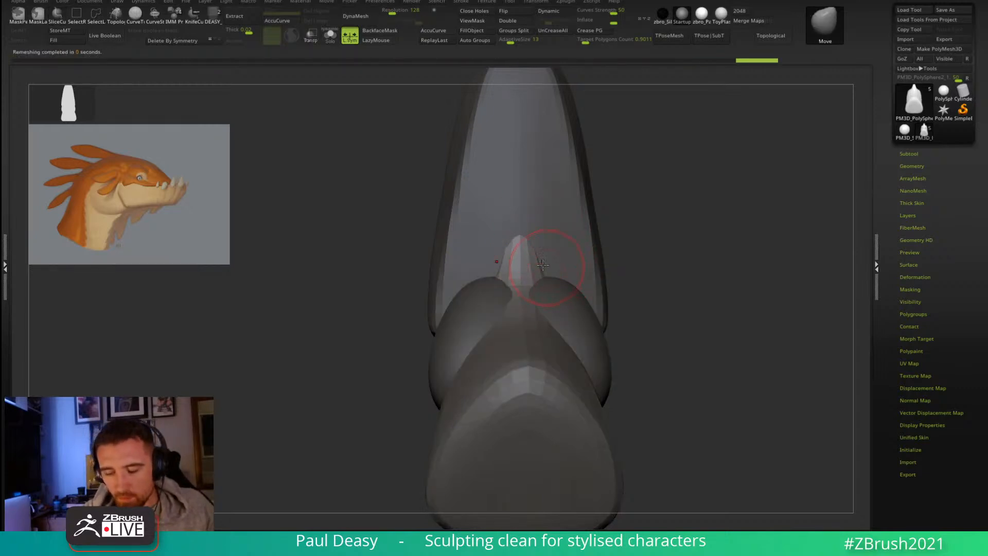
# Step: Pull the fronts of the jowl forms forward into tapered points under the jaw, remesh them and smooth the tips
pyautogui.keyDown('alt'); pyautogui.click(554, 281); pyautogui.keyUp('alt')
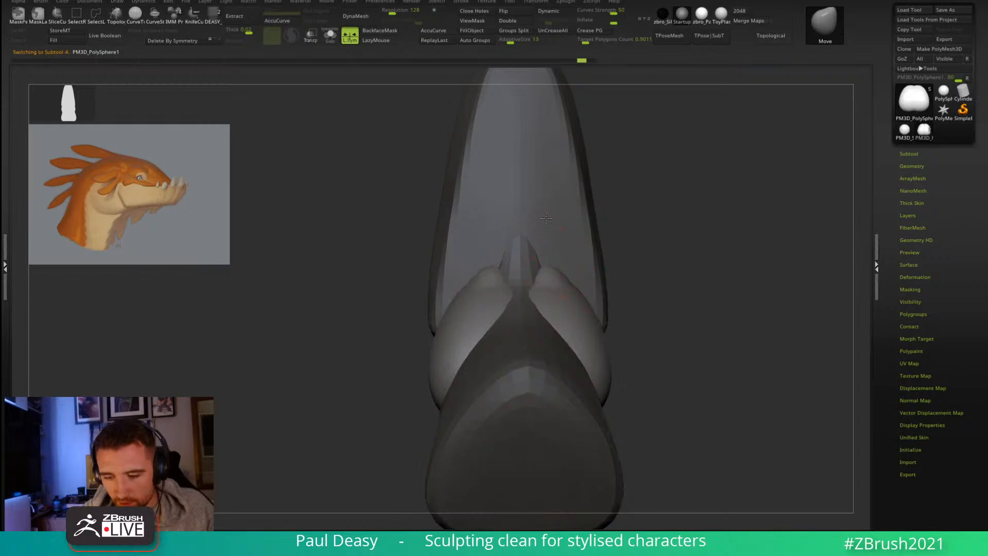
pyautogui.moveTo(549, 273); pyautogui.dragTo(535, 206)
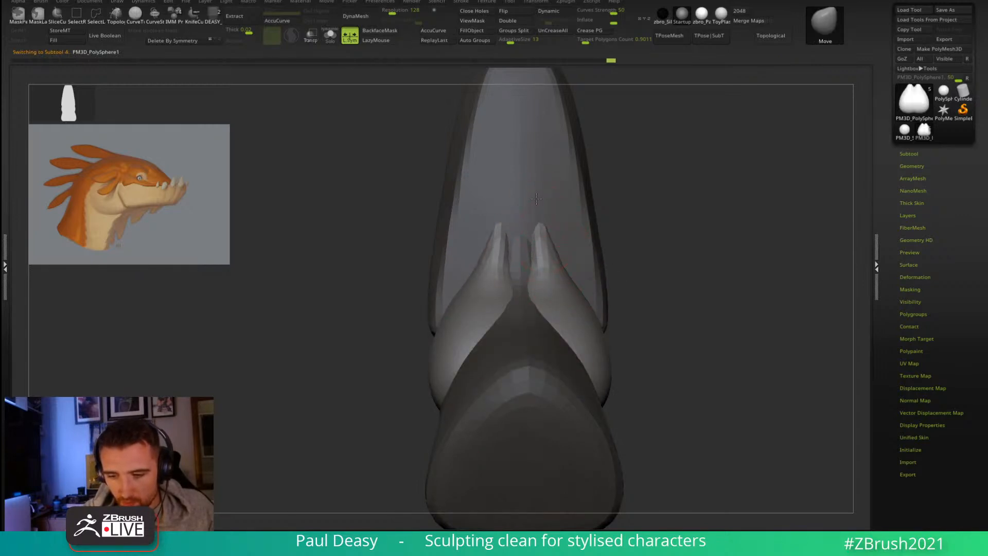
pyautogui.hotkey('ctrl', 'shift', 'r')
pyautogui.press('space')
pyautogui.keyDown('shift'); pyautogui.moveTo(544, 227); pyautogui.dragTo(545, 269); pyautogui.keyUp('shift')
pyautogui.moveTo(692, 252); pyautogui.dragTo(613, 239)
pyautogui.press('space')
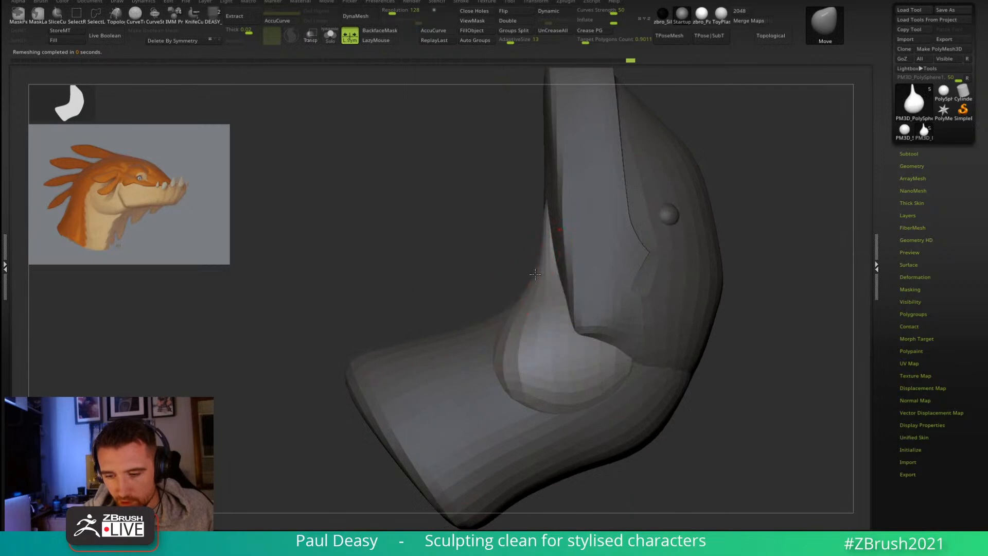
pyautogui.keyDown('shift'); pyautogui.moveTo(542, 253); pyautogui.dragTo(538, 262); pyautogui.keyUp('shift')
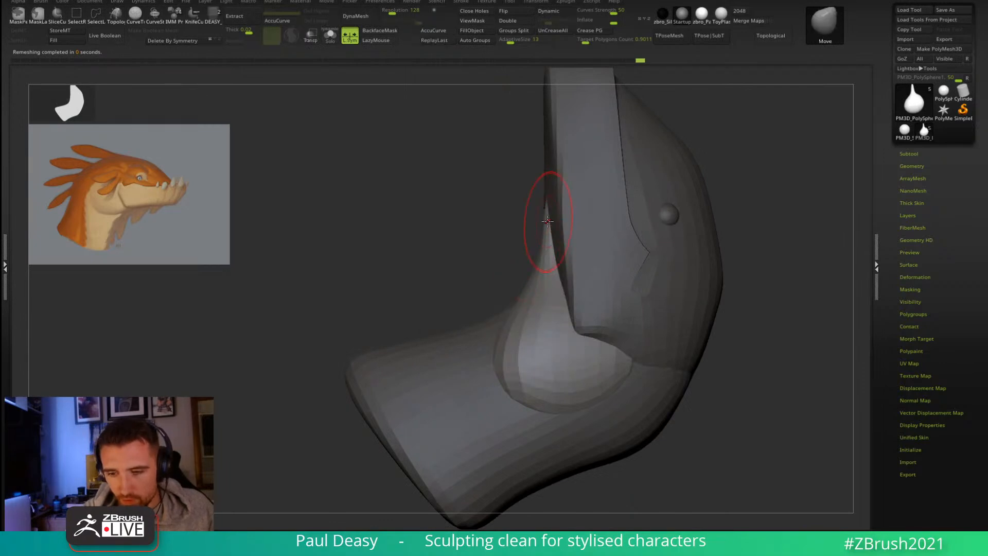
pyautogui.moveTo(453, 229); pyautogui.dragTo(523, 252)
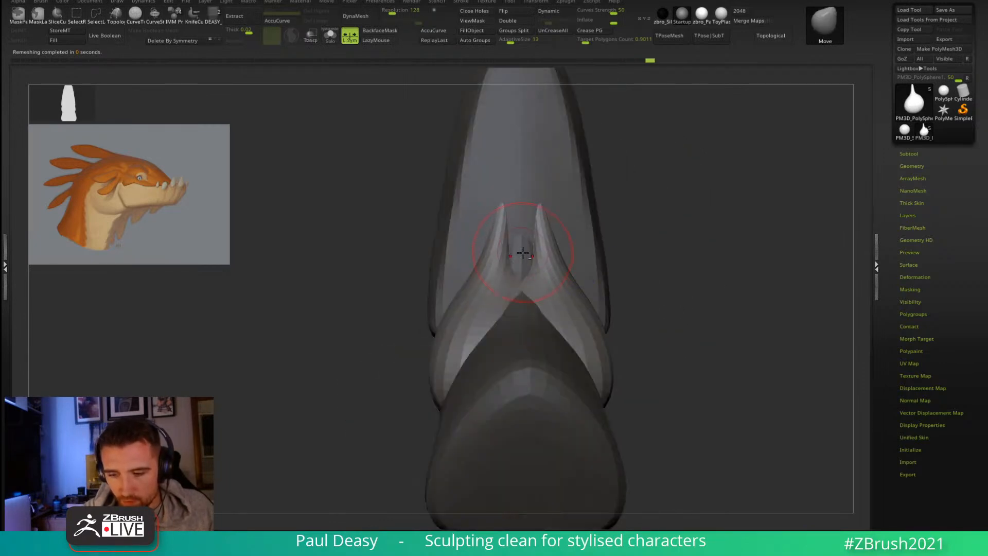
# Step: Extend the neck's central throat ridge forward into a long point under the jaw, then smooth and remesh it
pyautogui.keyDown('alt'); pyautogui.click(525, 308); pyautogui.keyUp('alt')
pyautogui.press('space')
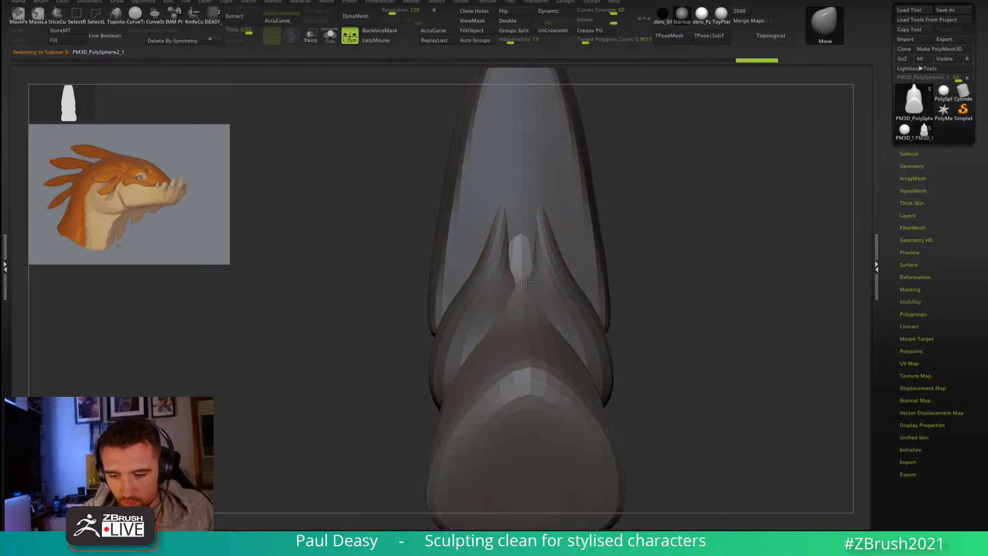
pyautogui.moveTo(529, 279)
pyautogui.mouseDown()
pyautogui.moveTo(523, 87)
pyautogui.moveTo(536, 118)
pyautogui.mouseUp()
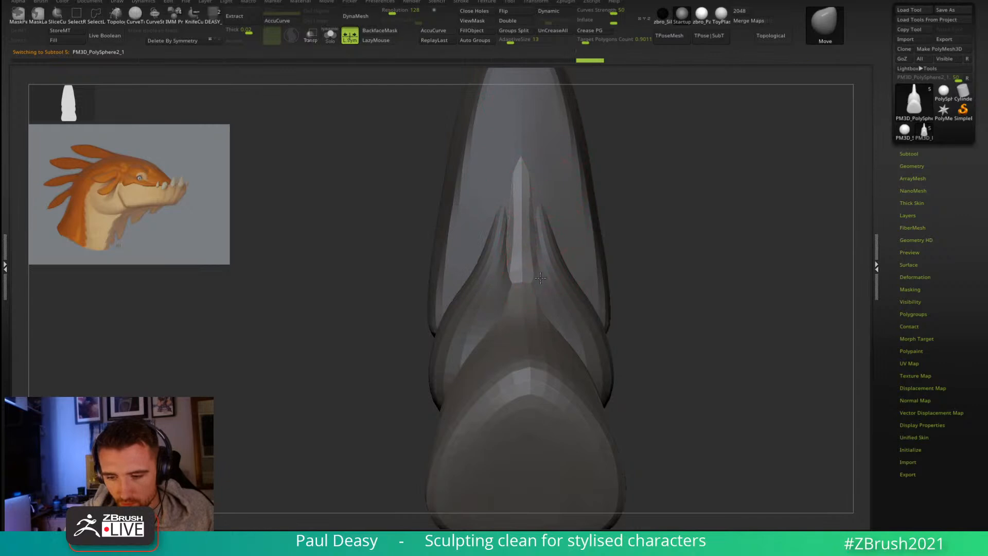
pyautogui.moveTo(539, 282); pyautogui.dragTo(535, 299)
pyautogui.moveTo(536, 260)
pyautogui.keyDown('shift'); pyautogui.mouseDown()
pyautogui.moveTo(530, 295)
pyautogui.moveTo(528, 213)
pyautogui.mouseUp(); pyautogui.keyUp('shift')
pyautogui.moveTo(721, 276)
pyautogui.mouseDown()
pyautogui.moveTo(633, 266)
pyautogui.moveTo(578, 242)
pyautogui.mouseUp()
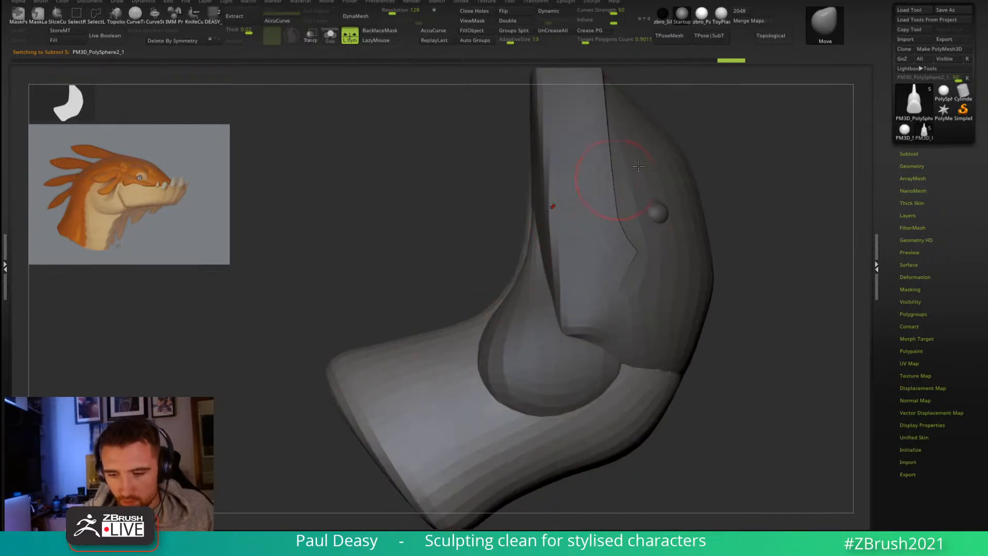
pyautogui.keyDown('ctrl'); pyautogui.moveTo(745, 176); pyautogui.dragTo(742, 211); pyautogui.keyUp('ctrl')
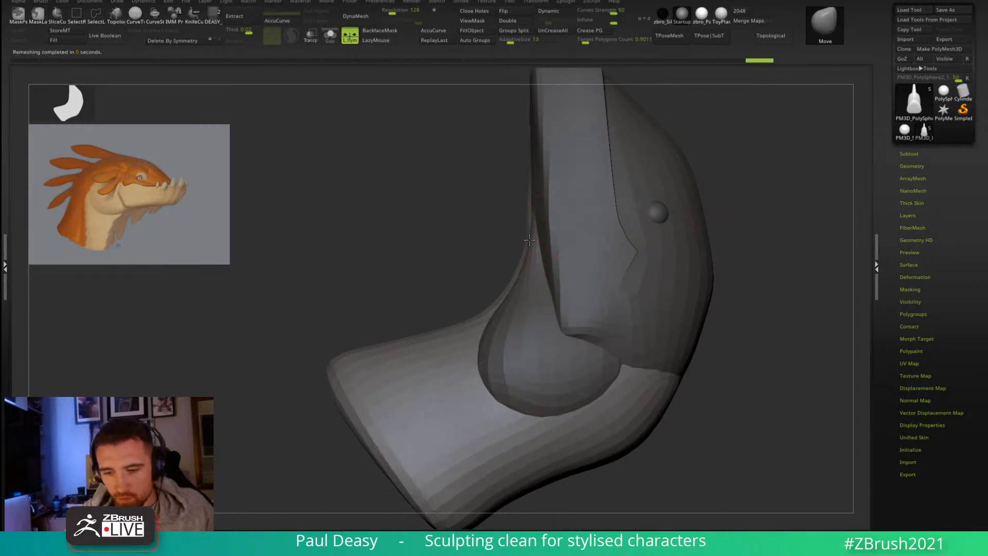
pyautogui.moveTo(729, 198); pyautogui.dragTo(730, 257)
# Step: Adjust the jowl's rounded back and its edge behind the jaw corner with the Move brush in side view
pyautogui.moveTo(527, 325)
pyautogui.keyDown('alt'); pyautogui.mouseDown()
pyautogui.moveTo(544, 333)
pyautogui.moveTo(472, 273)
pyautogui.moveTo(539, 301)
pyautogui.mouseUp(); pyautogui.keyUp('alt')
pyautogui.keyDown('alt'); pyautogui.click(469, 272); pyautogui.keyUp('alt')
pyautogui.moveTo(478, 277); pyautogui.dragTo(416, 273)
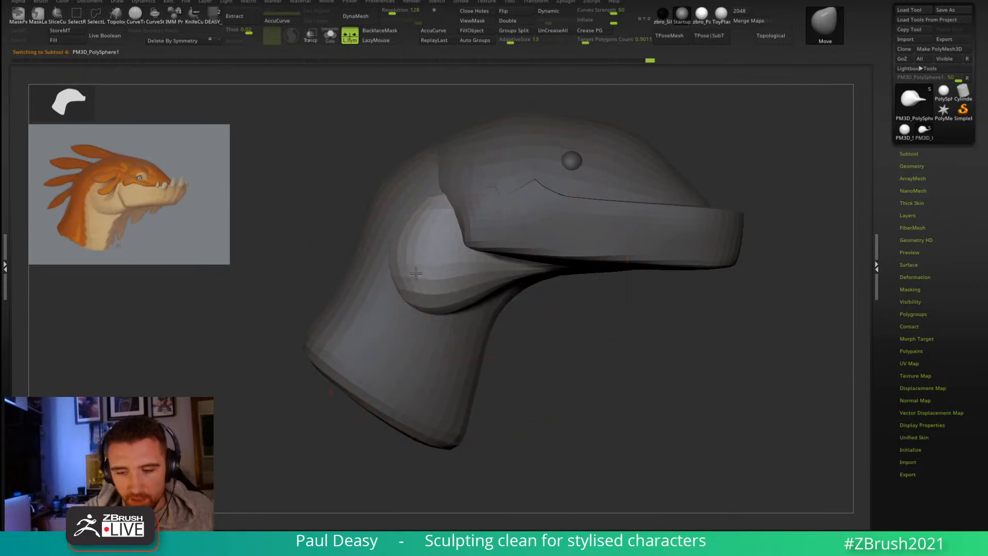
pyautogui.press('space')
pyautogui.moveTo(503, 267)
pyautogui.mouseDown()
pyautogui.moveTo(481, 262)
pyautogui.moveTo(478, 241)
pyautogui.mouseUp()
pyautogui.press('space')
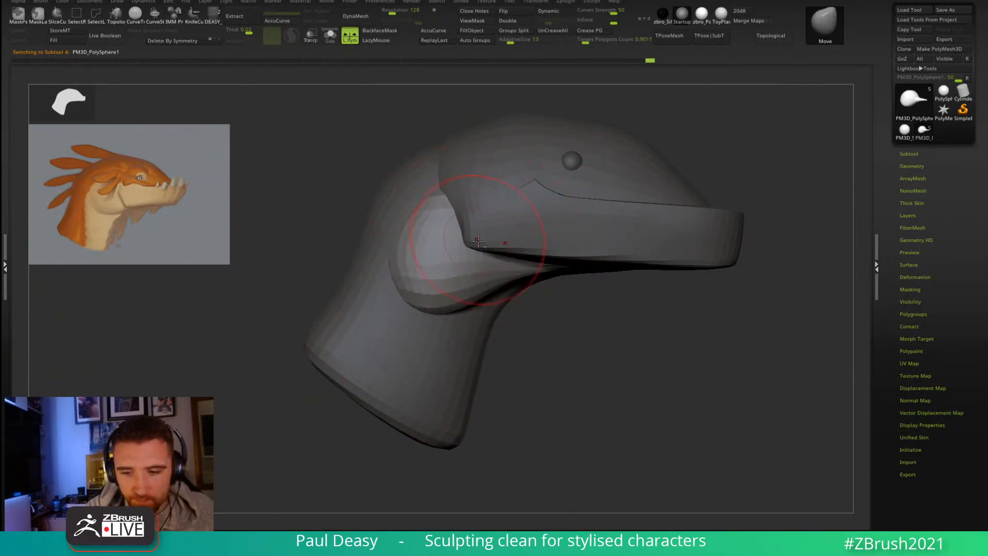
# Step: Push the lower jaw's rear bottom corner forward with the Move brush into a slanted edge, undoing the unwanted strokes
pyautogui.keyDown('alt'); pyautogui.click(478, 240); pyautogui.keyUp('alt')
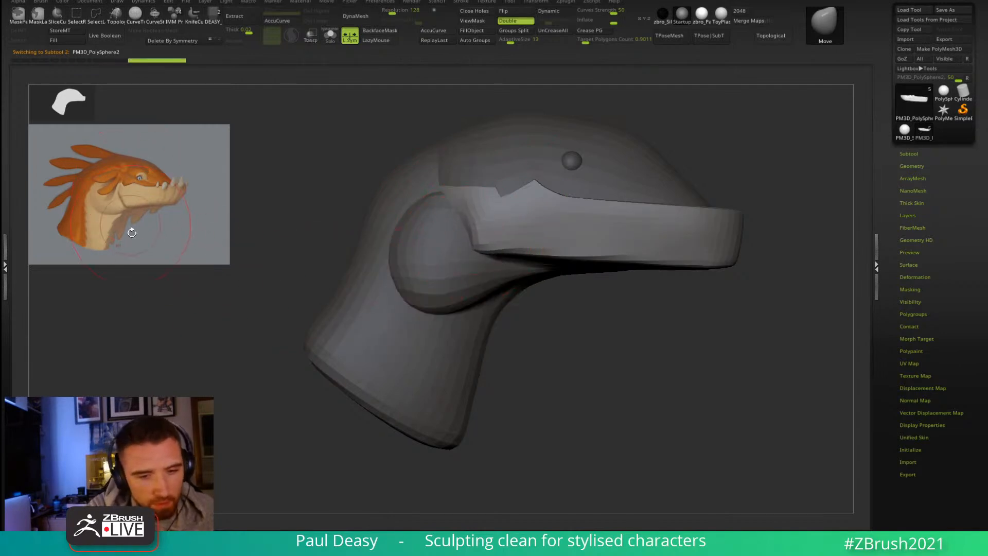
pyautogui.press('space')
pyautogui.moveTo(497, 240); pyautogui.dragTo(493, 240)
pyautogui.moveTo(478, 248); pyautogui.dragTo(492, 246)
pyautogui.moveTo(553, 311); pyautogui.dragTo(565, 308)
pyautogui.press('space')
pyautogui.moveTo(504, 249)
pyautogui.mouseDown()
pyautogui.moveTo(486, 255)
pyautogui.moveTo(500, 255)
pyautogui.moveTo(490, 241)
pyautogui.moveTo(566, 246)
pyautogui.mouseUp()
pyautogui.press('space')
pyautogui.hotkey('ctrl', 'z')
pyautogui.hotkey('ctrl', 'z')
pyautogui.press('space')
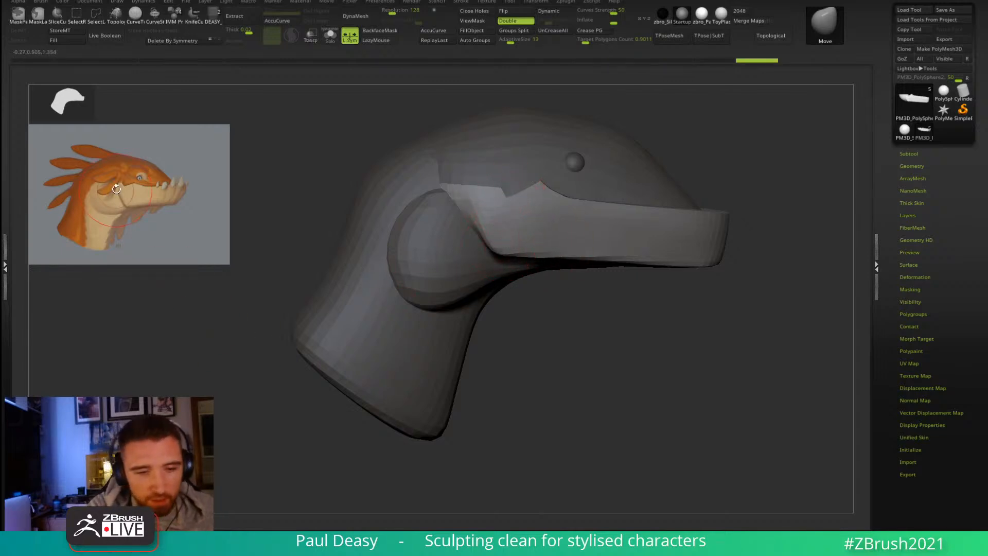
# Step: Refine the lower jaw's slanted rear edge where it meets the jowl, working from the side and from underneath
pyautogui.moveTo(496, 244)
pyautogui.mouseDown()
pyautogui.moveTo(467, 210)
pyautogui.moveTo(485, 236)
pyautogui.mouseUp()
pyautogui.hotkey('ctrl', 'z')
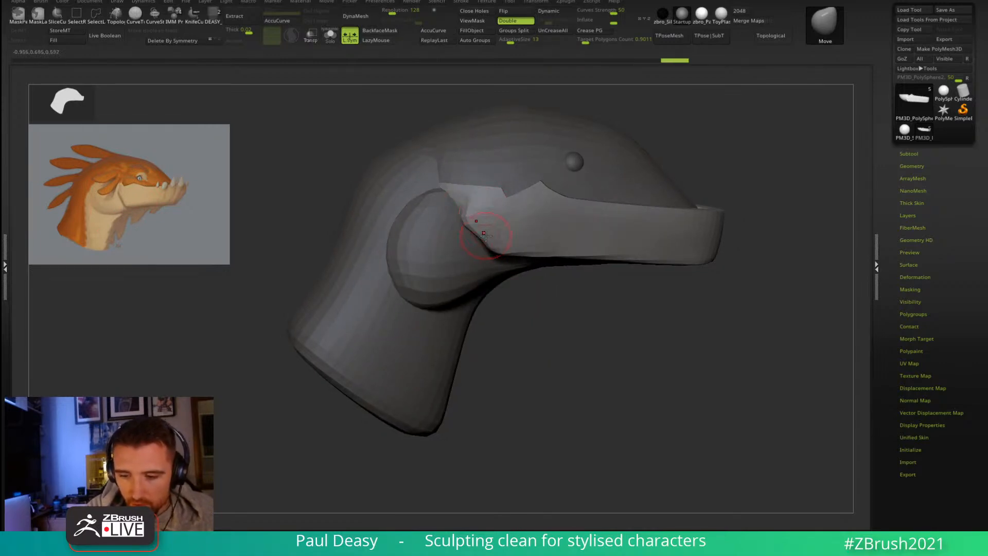
pyautogui.moveTo(489, 238); pyautogui.dragTo(475, 248, button='right')
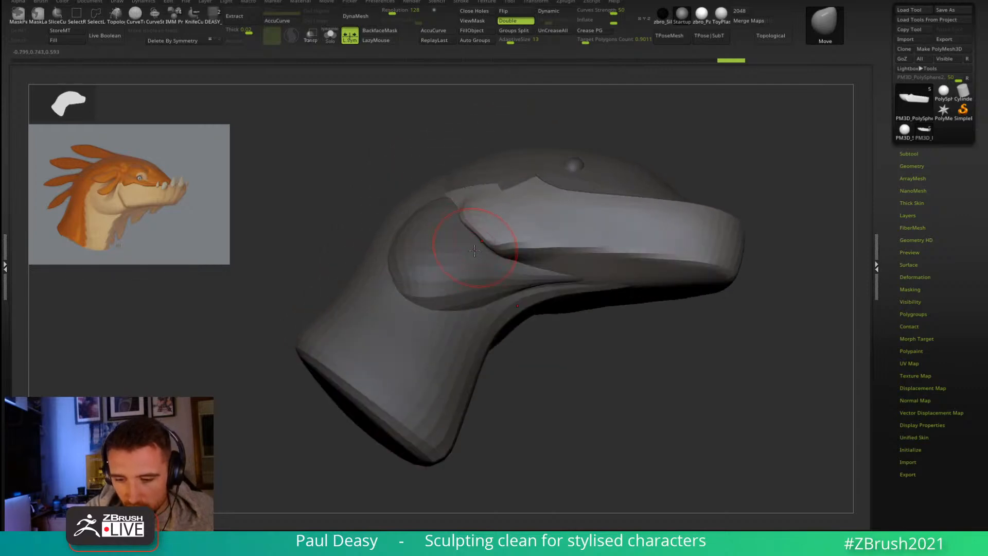
pyautogui.moveTo(463, 253); pyautogui.dragTo(464, 254)
pyautogui.moveTo(514, 274)
pyautogui.mouseDown(button='right')
pyautogui.moveTo(511, 282)
pyautogui.moveTo(509, 220)
pyautogui.mouseUp(button='right')
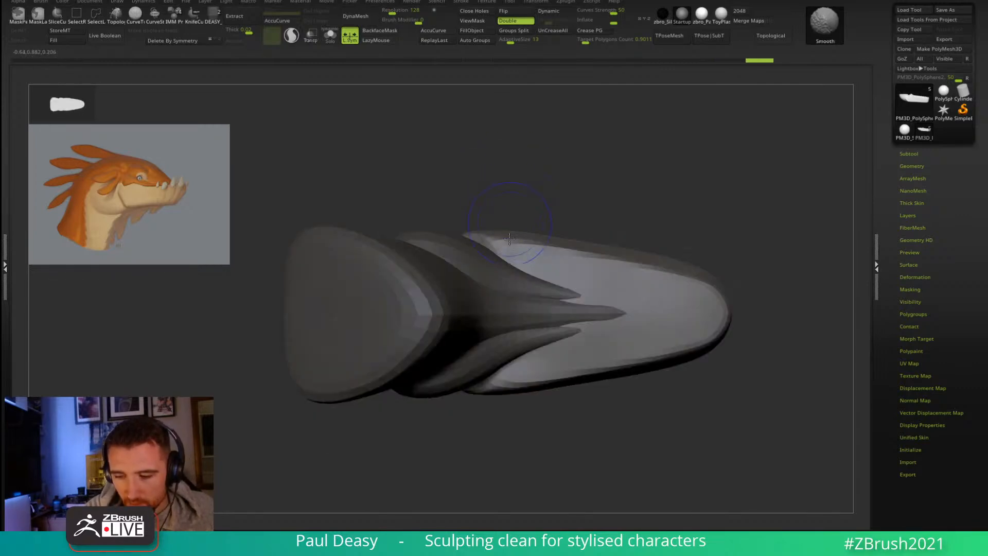
pyautogui.moveTo(497, 238)
pyautogui.mouseDown()
pyautogui.moveTo(478, 240)
pyautogui.moveTo(580, 254)
pyautogui.mouseUp()
pyautogui.hotkey('ctrl', 'z')
pyautogui.rightClick(520, 248)
pyautogui.rightClick(527, 250)
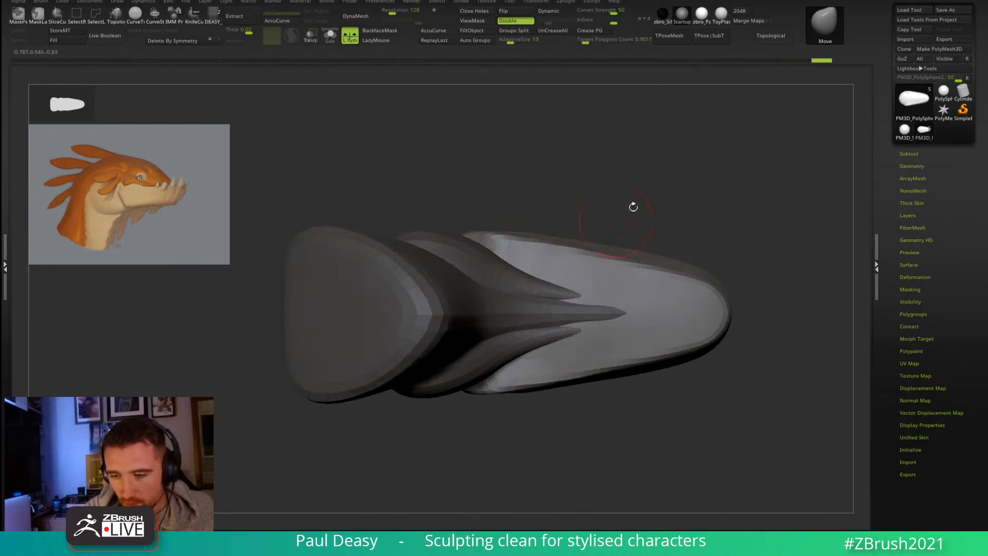
pyautogui.keyDown('shift'); pyautogui.moveTo(616, 219); pyautogui.dragTo(625, 268); pyautogui.keyUp('shift')
pyautogui.rightClick(534, 227)
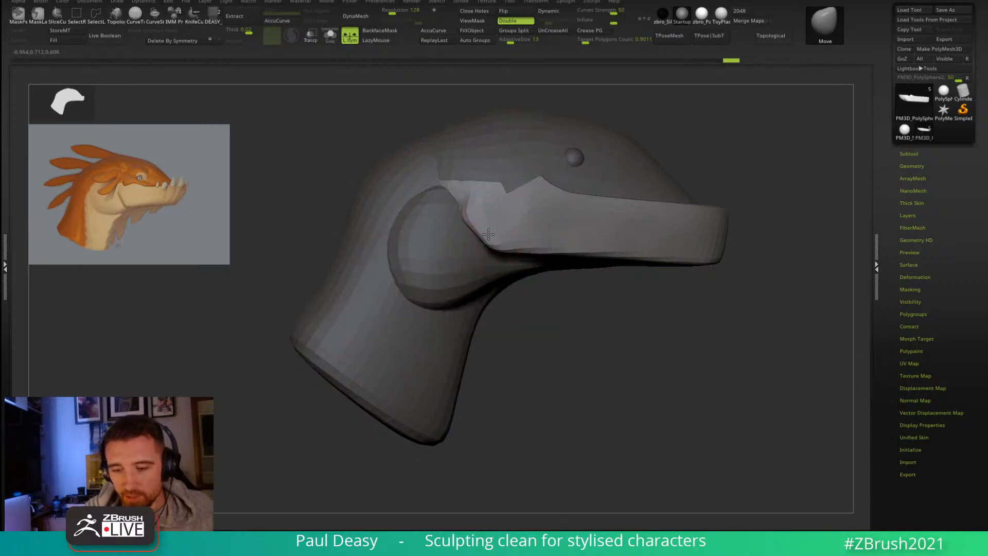
# Step: Select the lower jaw and refine its rear bottom corner against the jowl with the Move brush
pyautogui.keyDown('alt'); pyautogui.click(510, 271); pyautogui.keyUp('alt')
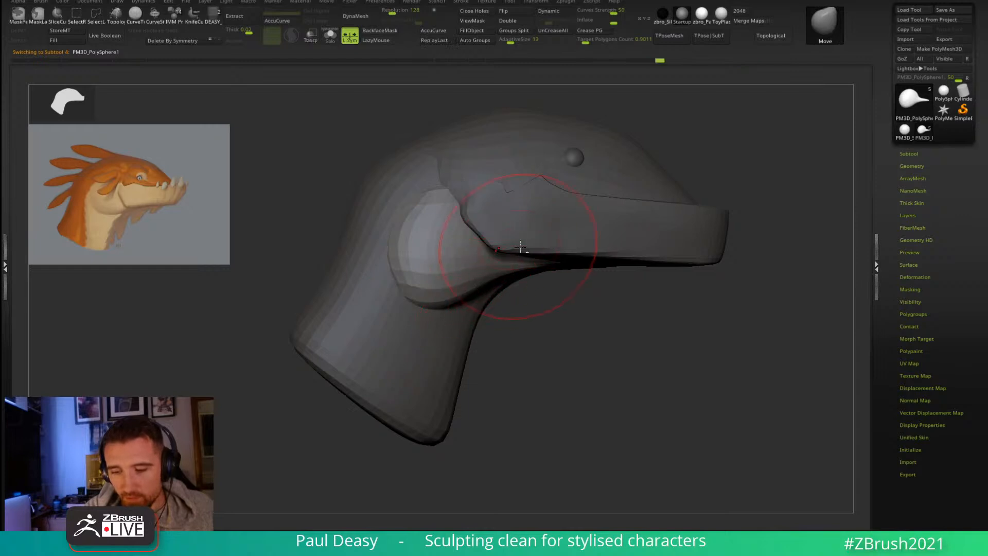
pyautogui.keyDown('alt'); pyautogui.click(518, 246); pyautogui.keyUp('alt')
pyautogui.moveTo(508, 243)
pyautogui.mouseDown(button='right')
pyautogui.moveTo(519, 225)
pyautogui.moveTo(492, 277)
pyautogui.mouseUp(button='right')
pyautogui.press('space')
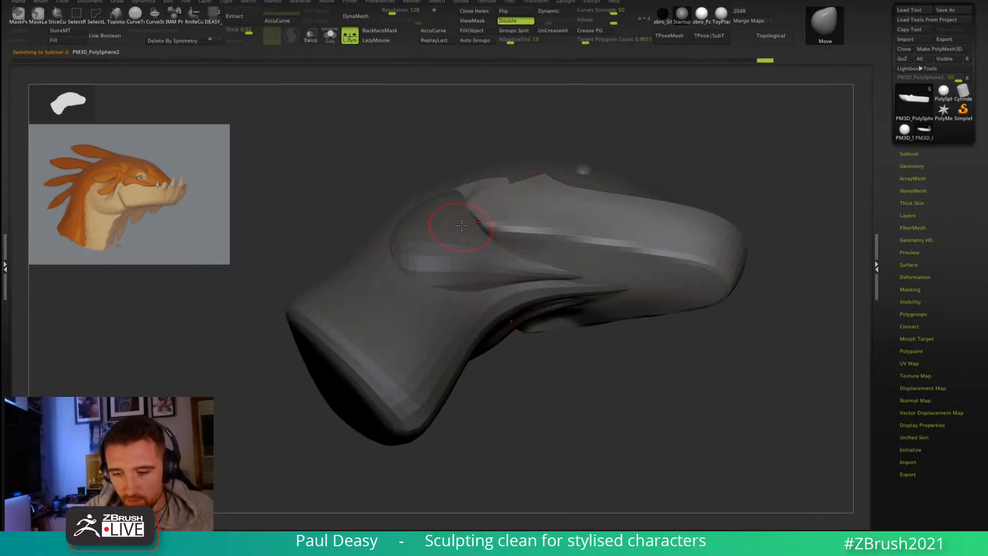
pyautogui.moveTo(471, 231); pyautogui.dragTo(482, 253, button='right')
pyautogui.press('space')
pyautogui.moveTo(482, 242); pyautogui.dragTo(473, 241)
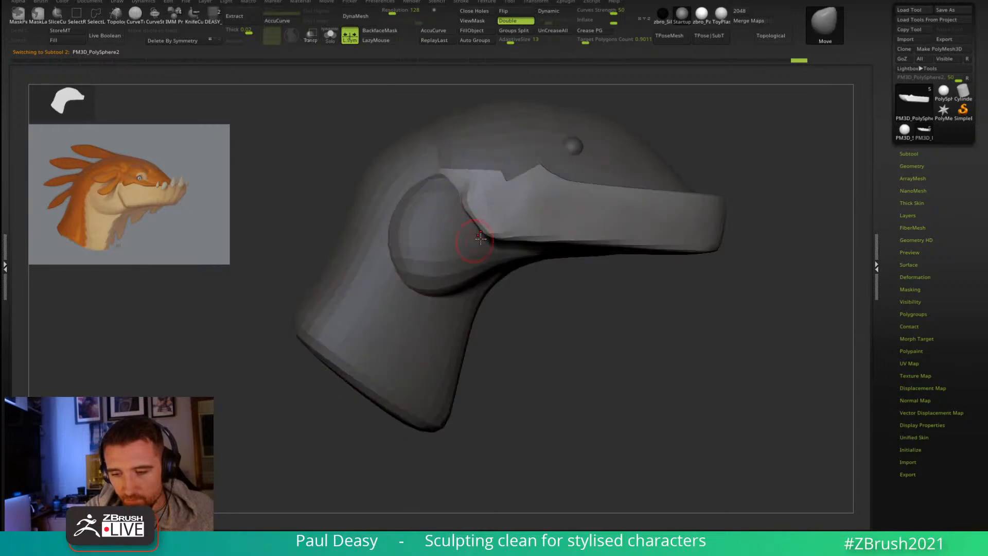
pyautogui.moveTo(687, 148); pyautogui.dragTo(536, 249, button='right')
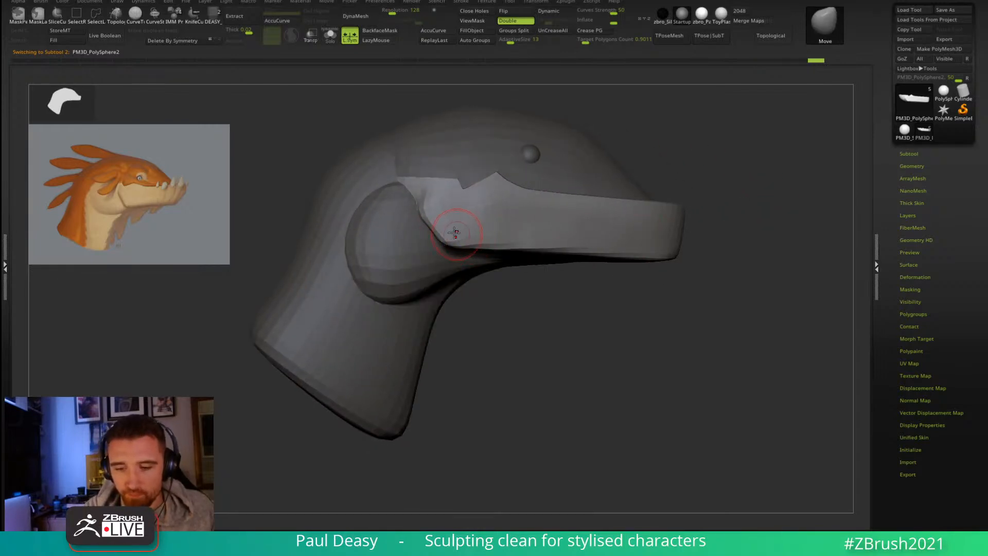
# Step: Sharpen the lower jaw's rear bottom corner and lower edge with the Pinch brush
pyautogui.press('b')
pyautogui.press('p')
pyautogui.press('i')
pyautogui.moveTo(445, 241)
pyautogui.mouseDown()
pyautogui.moveTo(423, 207)
pyautogui.moveTo(450, 242)
pyautogui.mouseUp()
pyautogui.moveTo(624, 284)
pyautogui.mouseDown()
pyautogui.moveTo(727, 393)
pyautogui.moveTo(679, 306)
pyautogui.moveTo(575, 346)
pyautogui.moveTo(403, 331)
pyautogui.mouseUp()
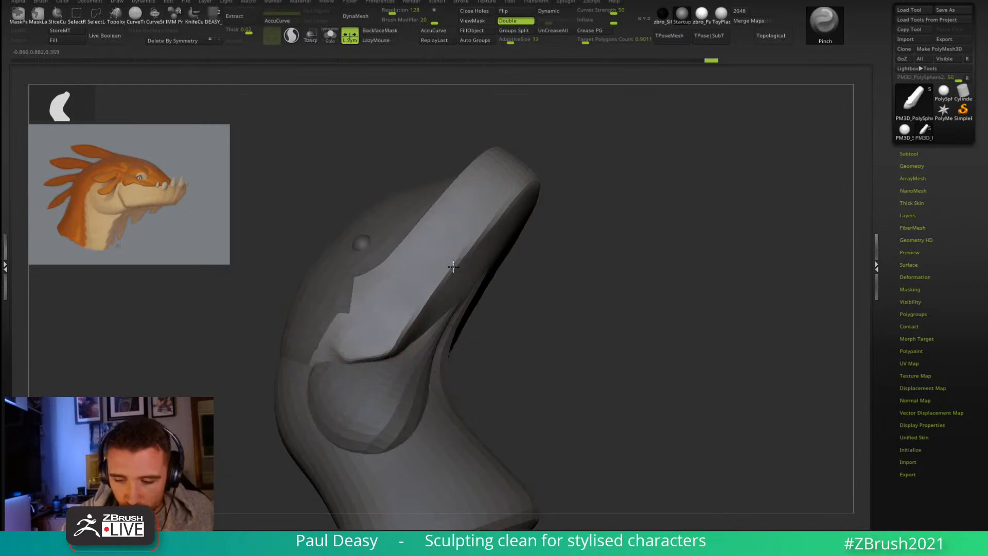
pyautogui.moveTo(471, 246); pyautogui.dragTo(511, 206)
pyautogui.moveTo(592, 206)
pyautogui.mouseDown()
pyautogui.moveTo(585, 238)
pyautogui.moveTo(550, 240)
pyautogui.moveTo(472, 276)
pyautogui.mouseUp()
pyautogui.moveTo(511, 233)
pyautogui.mouseDown()
pyautogui.moveTo(461, 284)
pyautogui.moveTo(474, 281)
pyautogui.mouseUp()
pyautogui.moveTo(561, 256)
pyautogui.mouseDown()
pyautogui.moveTo(539, 243)
pyautogui.moveTo(552, 223)
pyautogui.moveTo(639, 249)
pyautogui.moveTo(604, 280)
pyautogui.moveTo(585, 264)
pyautogui.mouseUp()
# Step: Shift the lower jaw slightly downward, away from the upper head, with the transform gizmo
pyautogui.press('b')
pyautogui.press('m')
pyautogui.press('v')
pyautogui.press(']')
pyautogui.press('w')
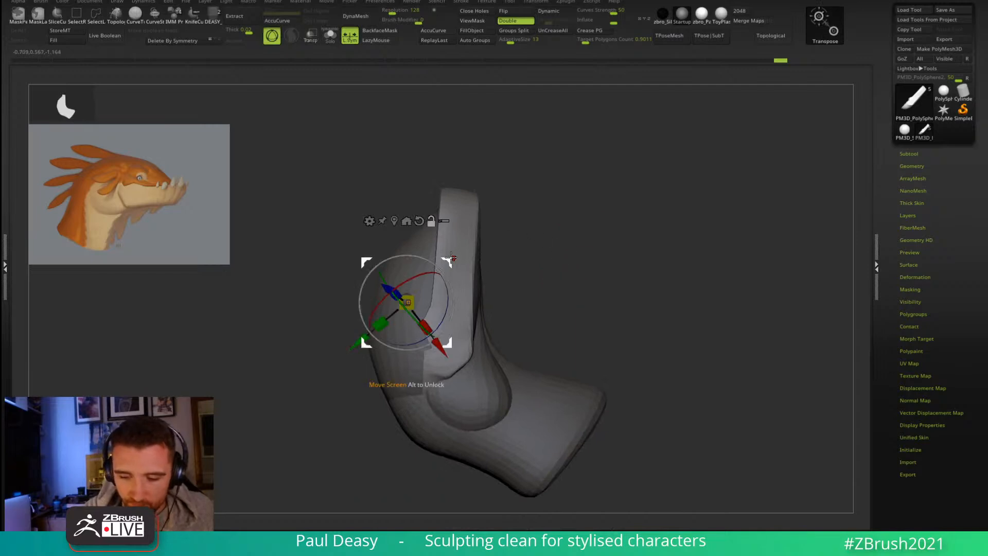
pyautogui.keyDown('alt'); pyautogui.moveTo(448, 258); pyautogui.dragTo(456, 275); pyautogui.keyUp('alt')
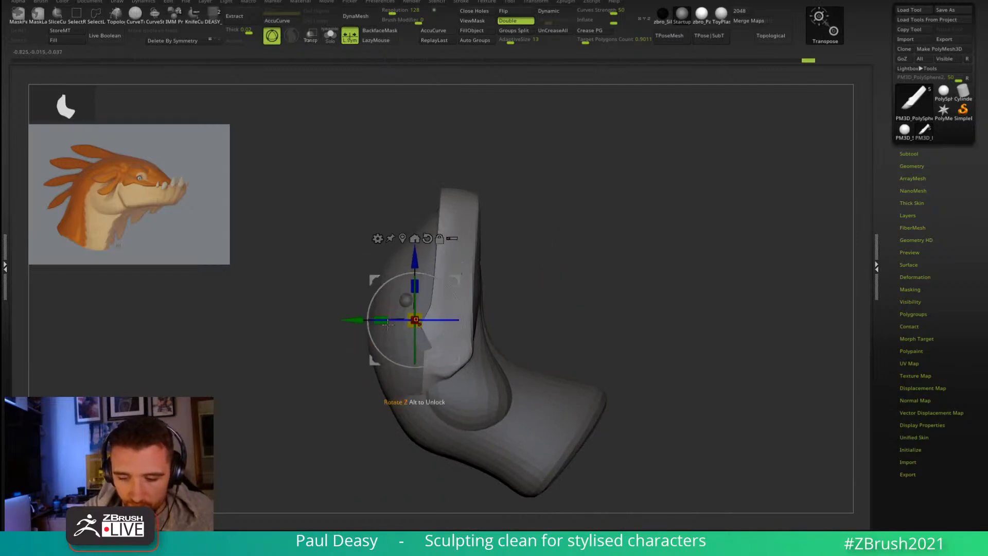
pyautogui.moveTo(380, 320); pyautogui.dragTo(367, 322)
pyautogui.press('q')
pyautogui.press('space')
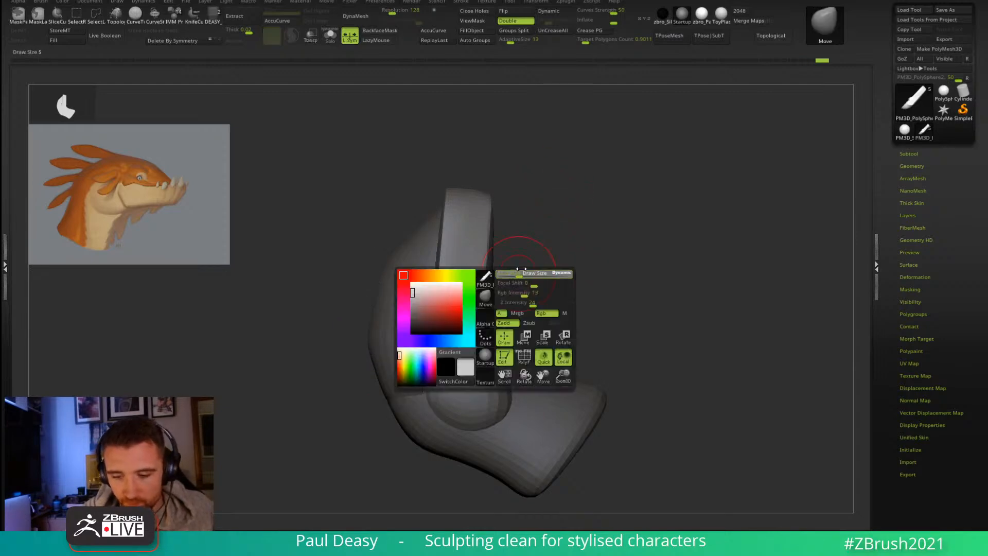
pyautogui.press('w')
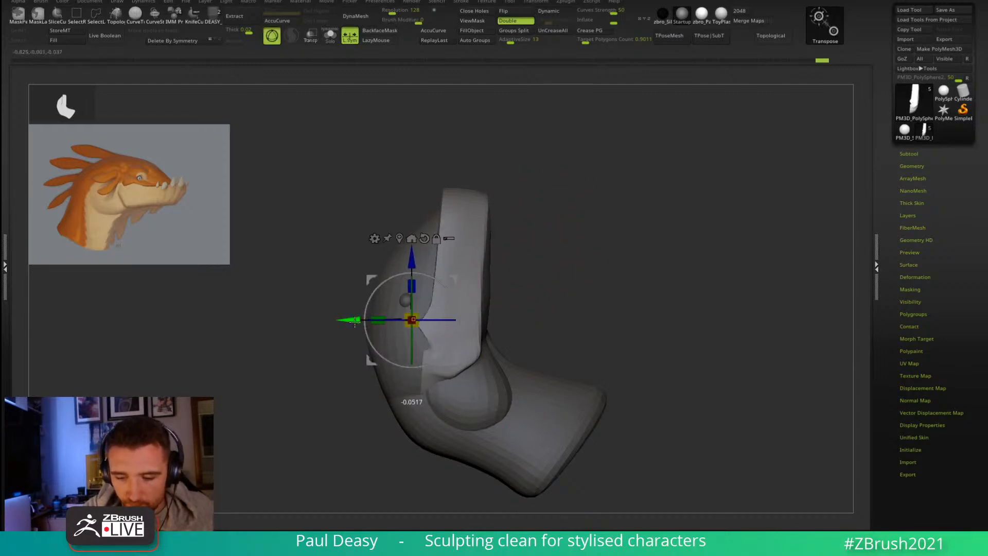
pyautogui.press('q')
# Step: Fine-tune the lower jaw's height in side view to narrow the gap below the upper head
pyautogui.moveTo(545, 231)
pyautogui.mouseDown()
pyautogui.moveTo(608, 237)
pyautogui.moveTo(647, 263)
pyautogui.moveTo(609, 313)
pyautogui.moveTo(621, 263)
pyautogui.moveTo(530, 308)
pyautogui.mouseUp()
pyautogui.press('space')
pyautogui.press('w')
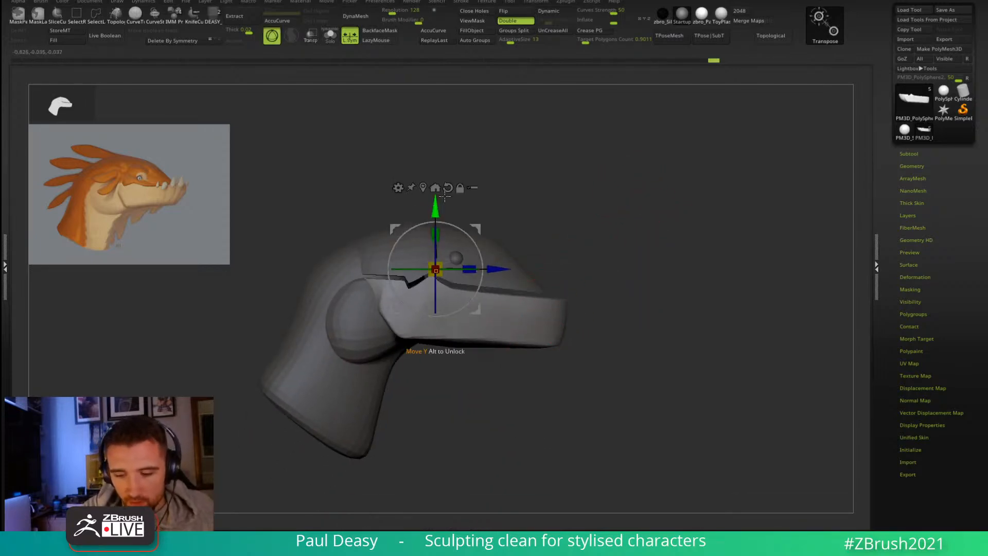
pyautogui.press('q')
# Step: Scale the upper head vertically to about 1.06 and fit its notched lower edge to the jaw
pyautogui.keyDown('alt'); pyautogui.click(500, 260); pyautogui.keyUp('alt')
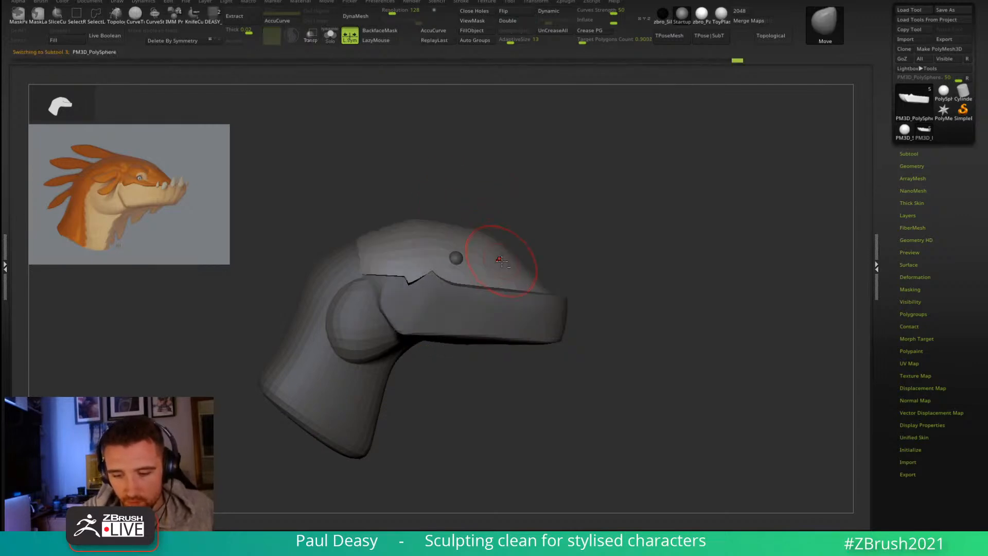
pyautogui.press('w')
pyautogui.moveTo(463, 258)
pyautogui.keyDown('alt'); pyautogui.mouseDown()
pyautogui.moveTo(441, 276)
pyautogui.moveTo(448, 284)
pyautogui.mouseUp(); pyautogui.keyUp('alt')
pyautogui.click(461, 204)
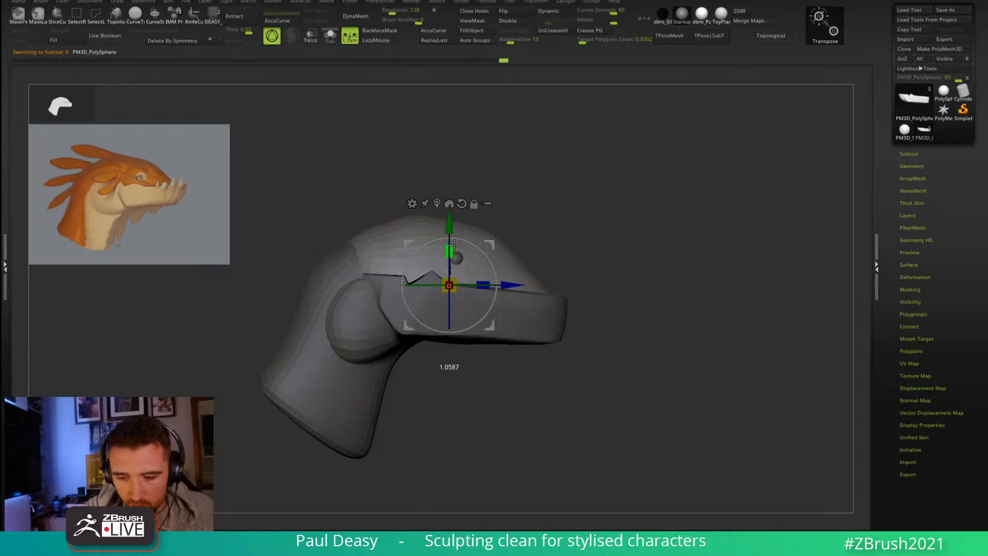
pyautogui.press('q')
pyautogui.moveTo(432, 275); pyautogui.dragTo(432, 271)
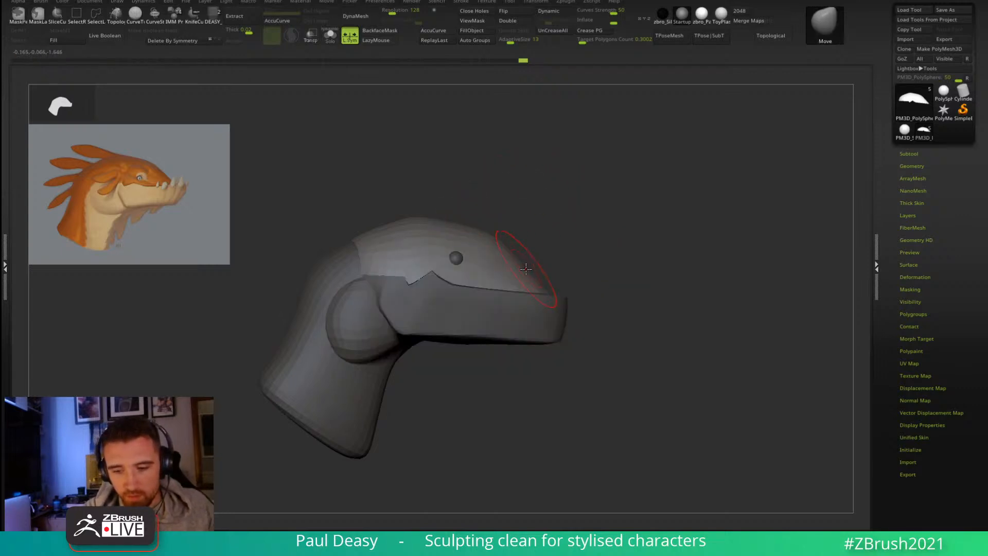
# Step: Isolate the upper head shell, place the transform gizmo near its front, and adjust its masking from below
pyautogui.press('w')
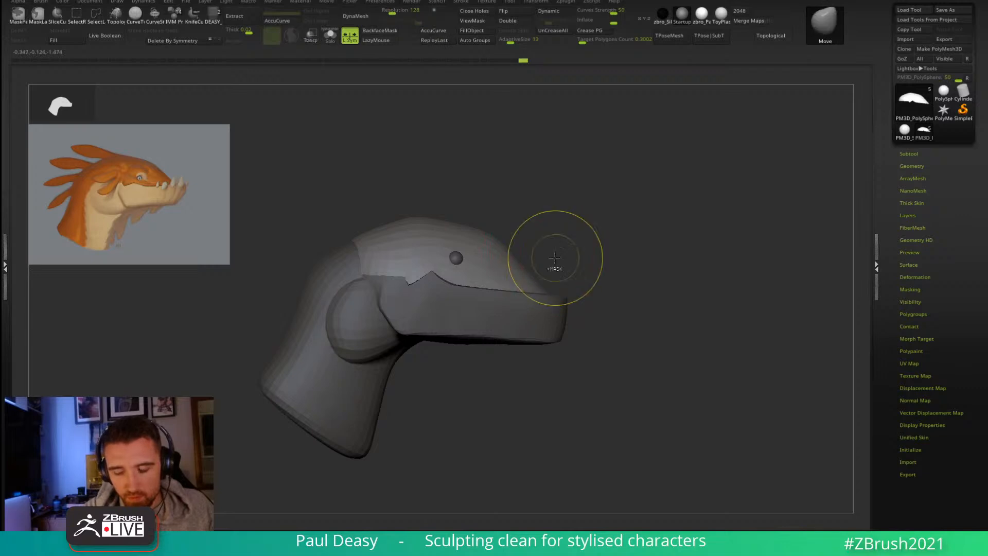
pyautogui.press('q')
pyautogui.moveTo(563, 257)
pyautogui.mouseDown()
pyautogui.moveTo(561, 209)
pyautogui.moveTo(556, 265)
pyautogui.moveTo(567, 214)
pyautogui.mouseUp()
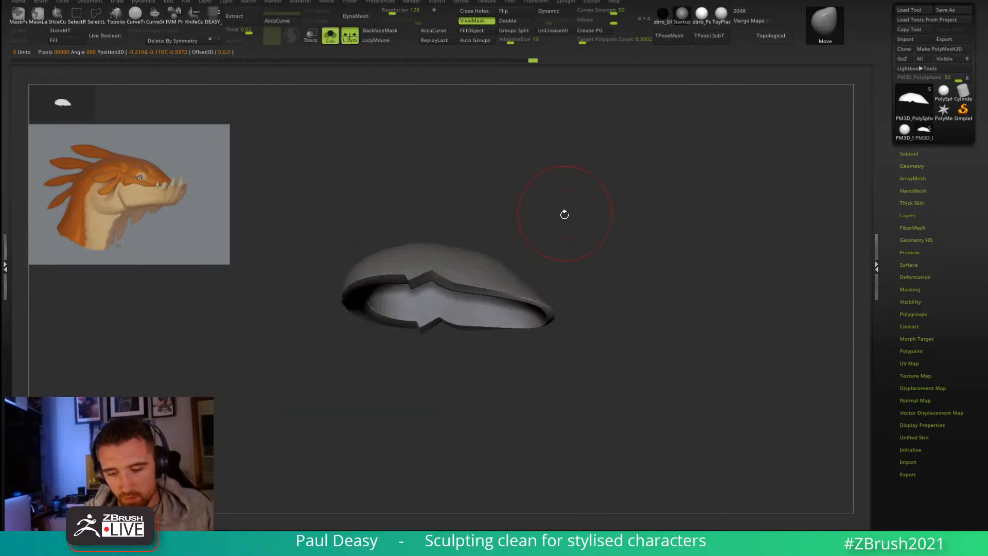
pyautogui.press('w')
pyautogui.keyDown('alt'); pyautogui.moveTo(514, 285); pyautogui.dragTo(402, 287); pyautogui.keyUp('alt')
pyautogui.keyDown('ctrl'); pyautogui.click(503, 265); pyautogui.keyUp('ctrl')
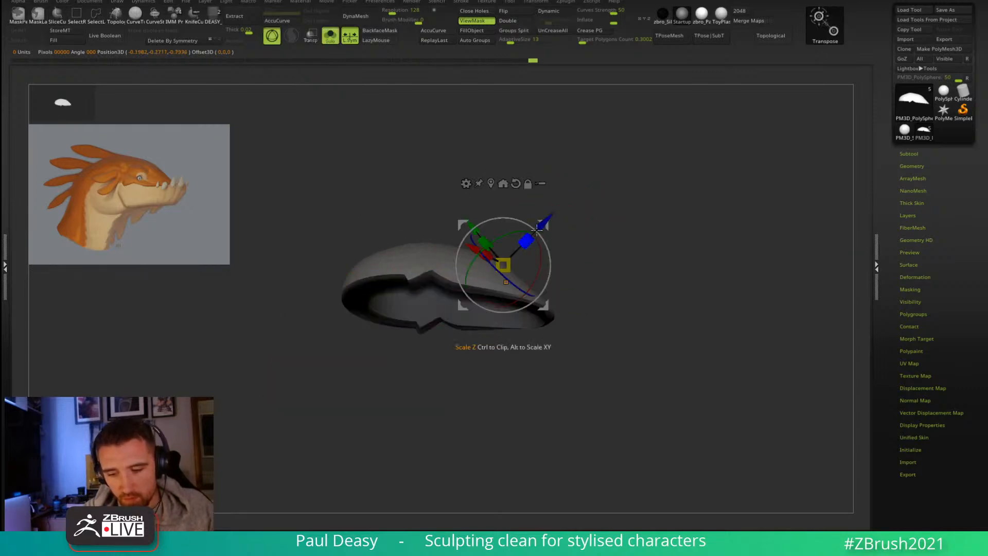
pyautogui.press('q')
pyautogui.moveTo(602, 249)
pyautogui.mouseDown()
pyautogui.moveTo(611, 295)
pyautogui.moveTo(602, 245)
pyautogui.moveTo(594, 283)
pyautogui.mouseUp()
pyautogui.keyDown('ctrl'); pyautogui.click(601, 247); pyautogui.keyUp('ctrl')
pyautogui.keyDown('ctrl'); pyautogui.click(523, 293); pyautogui.keyUp('ctrl')
pyautogui.keyDown('ctrl'); pyautogui.click(524, 293); pyautogui.keyUp('ctrl')
pyautogui.keyDown('ctrl'); pyautogui.click(599, 278); pyautogui.keyUp('ctrl')
pyautogui.hotkey('ctrl', 'shift', 's')
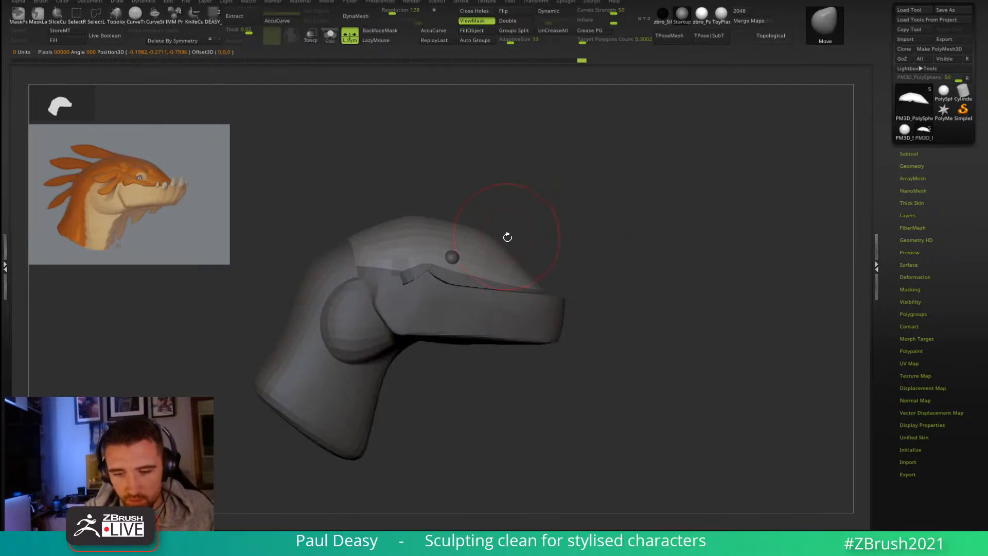
# Step: Adjust the upper head's snout and crown profile in side view with the Move brush
pyautogui.press('space')
pyautogui.moveTo(505, 256); pyautogui.dragTo(510, 256)
pyautogui.hotkey('ctrl', 'z')
pyautogui.hotkey('ctrl', 'shift', 'z')
pyautogui.moveTo(413, 225); pyautogui.dragTo(405, 220)
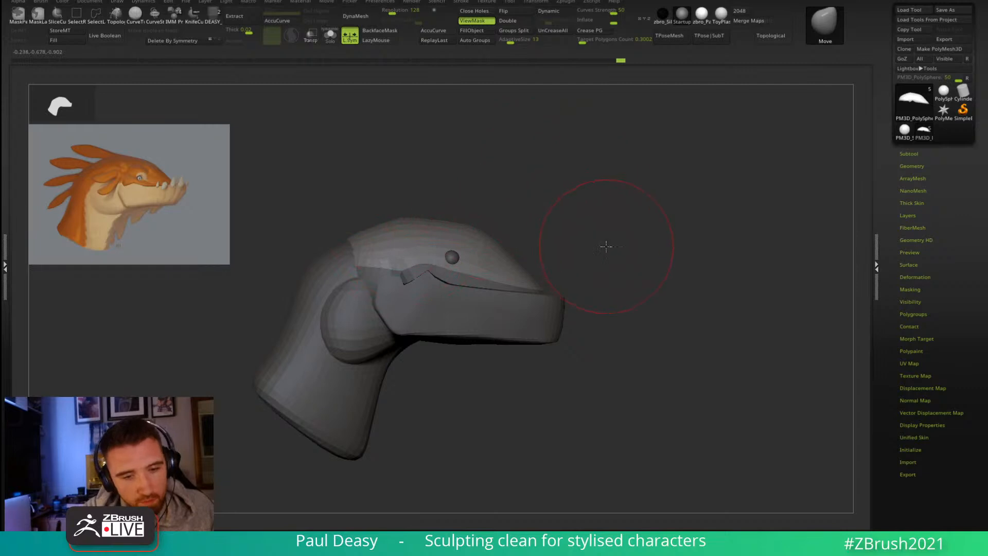
# Step: Push the upper head's sides inward between the eyes and snout tip, working from the front with symmetry
pyautogui.keyDown('shift'); pyautogui.moveTo(607, 242); pyautogui.dragTo(541, 247); pyautogui.keyUp('shift')
pyautogui.keyDown('shift'); pyautogui.moveTo(455, 247); pyautogui.dragTo(453, 245, button='right'); pyautogui.keyUp('shift')
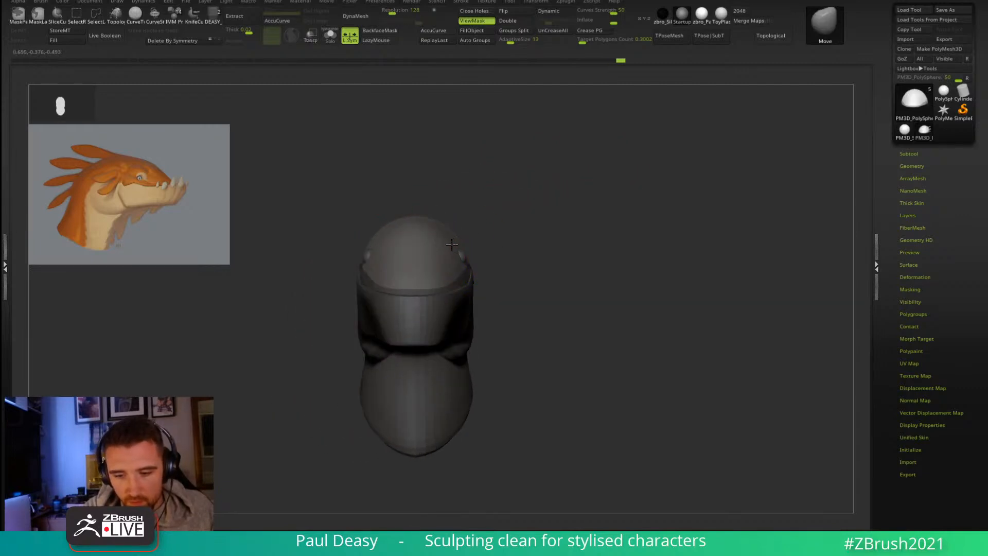
pyautogui.moveTo(445, 245); pyautogui.dragTo(444, 253)
pyautogui.moveTo(445, 252); pyautogui.dragTo(444, 268, button='right')
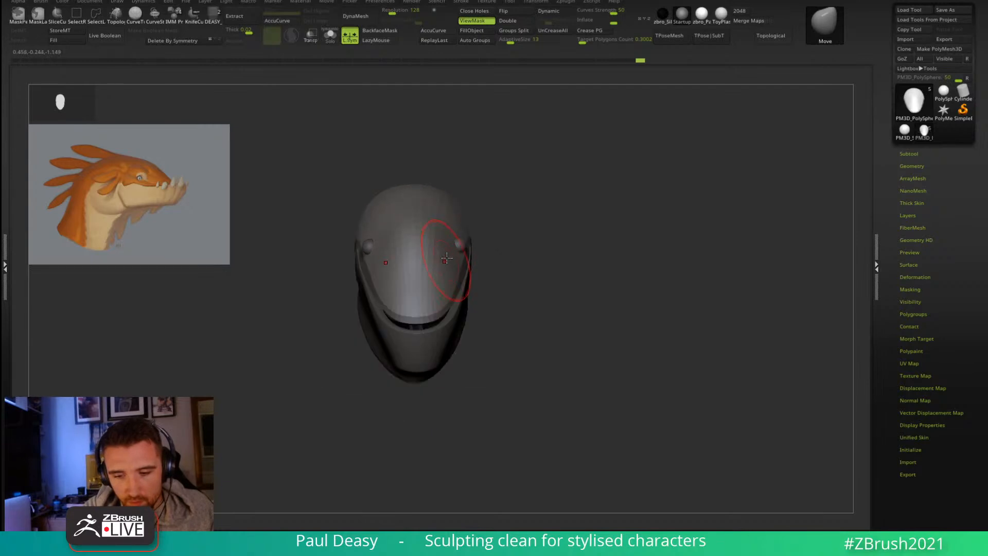
pyautogui.moveTo(437, 296)
pyautogui.mouseDown()
pyautogui.moveTo(451, 242)
pyautogui.moveTo(446, 273)
pyautogui.moveTo(456, 269)
pyautogui.mouseUp()
# Step: Refine and smooth the planes between the eyes and snout on the upper head, undoing the unwanted strokes
pyautogui.press('space')
pyautogui.moveTo(510, 267); pyautogui.dragTo(491, 271, button='right')
pyautogui.press('b')
pyautogui.press('d')
pyautogui.press('s')
pyautogui.moveTo(441, 251)
pyautogui.keyDown('shift'); pyautogui.mouseDown()
pyautogui.moveTo(425, 295)
pyautogui.moveTo(438, 262)
pyautogui.mouseUp(); pyautogui.keyUp('shift')
pyautogui.hotkey('ctrl', 'z')
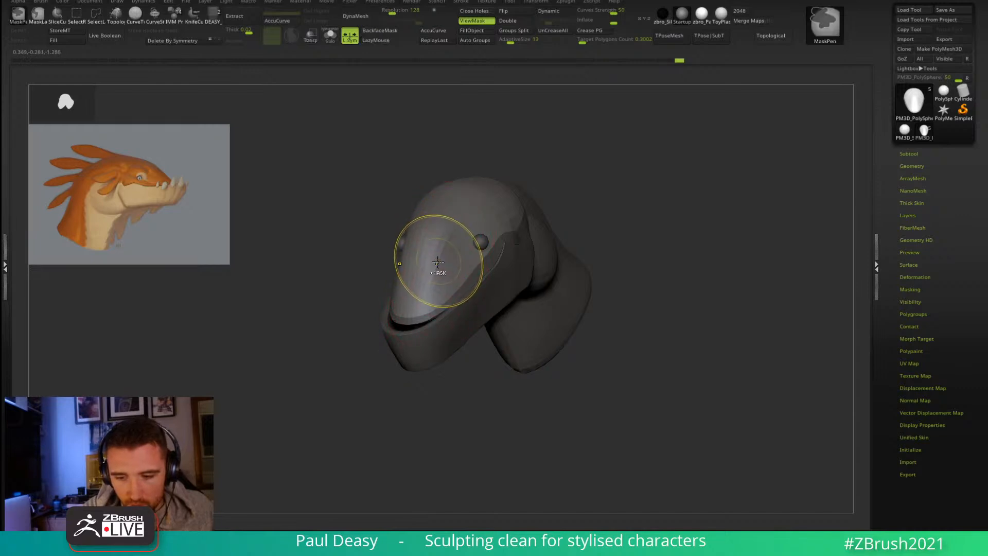
pyautogui.moveTo(485, 192); pyautogui.dragTo(463, 208, button='right')
pyautogui.hotkey('ctrl', 'z')
pyautogui.moveTo(446, 243)
pyautogui.mouseDown()
pyautogui.moveTo(486, 187)
pyautogui.moveTo(479, 195)
pyautogui.mouseUp()
pyautogui.moveTo(504, 163); pyautogui.dragTo(482, 192)
pyautogui.moveTo(607, 199)
pyautogui.mouseDown()
pyautogui.moveTo(613, 234)
pyautogui.moveTo(639, 247)
pyautogui.moveTo(613, 242)
pyautogui.moveTo(638, 239)
pyautogui.moveTo(506, 240)
pyautogui.moveTo(505, 228)
pyautogui.moveTo(506, 265)
pyautogui.mouseUp()
# Step: Try a Move brush adjustment on the upper head beside the eye, undo it, and preview dynamic subdivision
pyautogui.press('b')
pyautogui.press('m')
pyautogui.press('v')
pyautogui.press('space')
pyautogui.keyDown('alt'); pyautogui.click(515, 235); pyautogui.keyUp('alt')
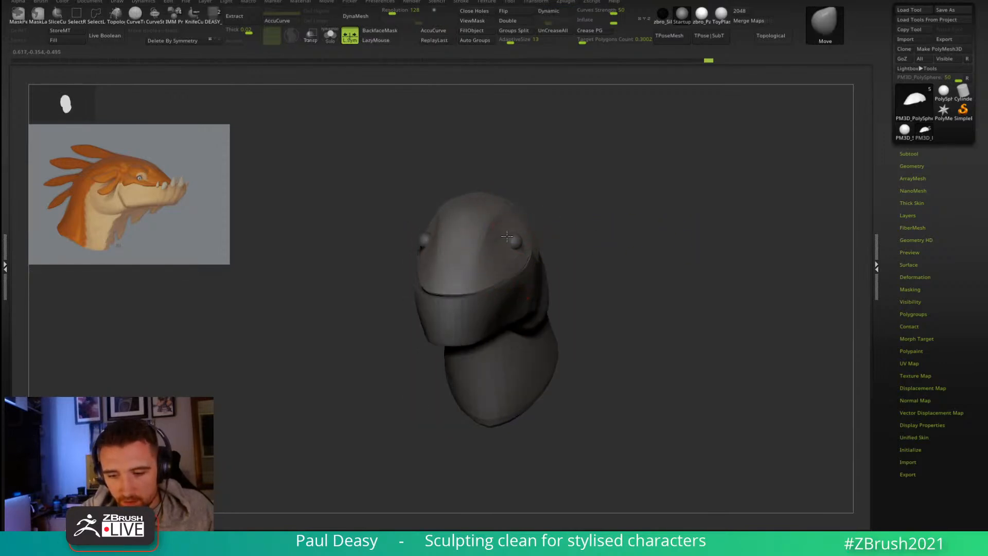
pyautogui.hotkey('ctrl', 'z')
pyautogui.press('d')
pyautogui.moveTo(549, 227)
pyautogui.mouseDown()
pyautogui.moveTo(578, 228)
pyautogui.moveTo(521, 229)
pyautogui.moveTo(516, 240)
pyautogui.mouseUp()
# Step: Isolate the upper head with its wireframe shown and compare it with and without dynamic subdivision
pyautogui.press('space')
pyautogui.press('space')
pyautogui.hotkey('shift', 'f')
pyautogui.hotkey('alt', 's')
pyautogui.moveTo(567, 278); pyautogui.dragTo(535, 280)
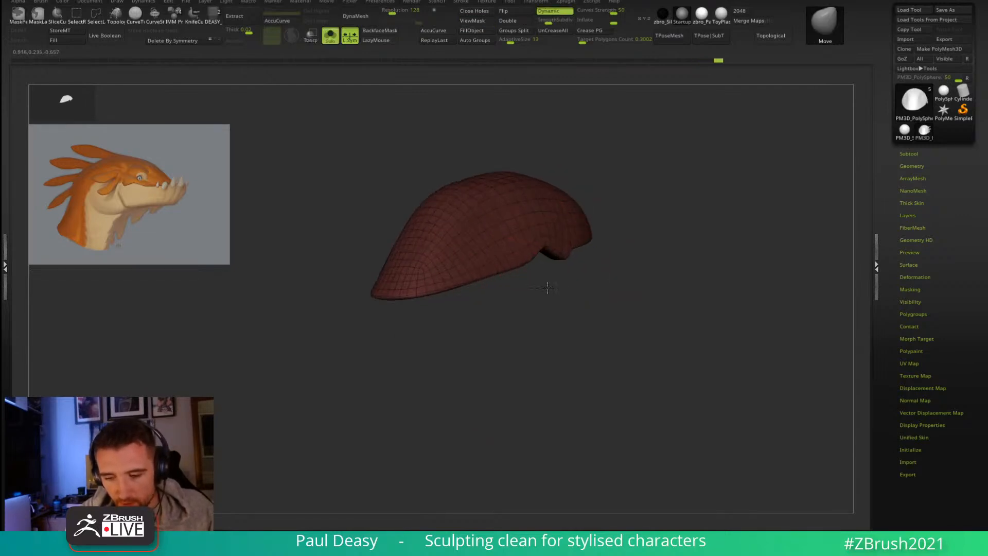
pyautogui.keyDown('ctrl'); pyautogui.moveTo(536, 280); pyautogui.dragTo(578, 296, button='right'); pyautogui.keyUp('ctrl')
pyautogui.hotkey('shift', 'd')
pyautogui.press('space')
pyautogui.moveTo(578, 295); pyautogui.dragTo(540, 281)
# Step: Examine the edge loops and inner surface along the upper head's notched rim with the ZModeler brush active
pyautogui.press('b')
pyautogui.press('z')
pyautogui.press('m')
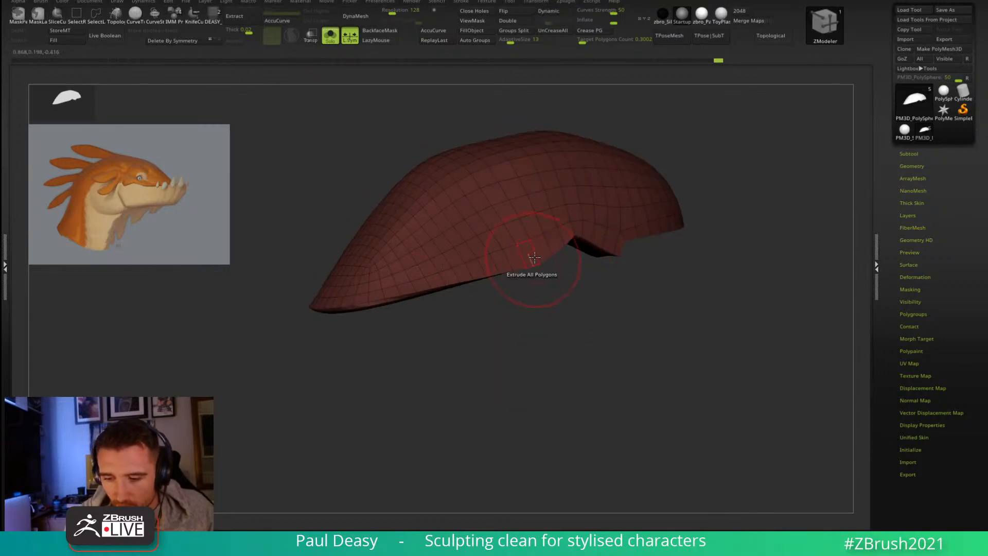
pyautogui.press('d')
pyautogui.press('space')
pyautogui.click(529, 264)
pyautogui.hotkey('shift', 'd')
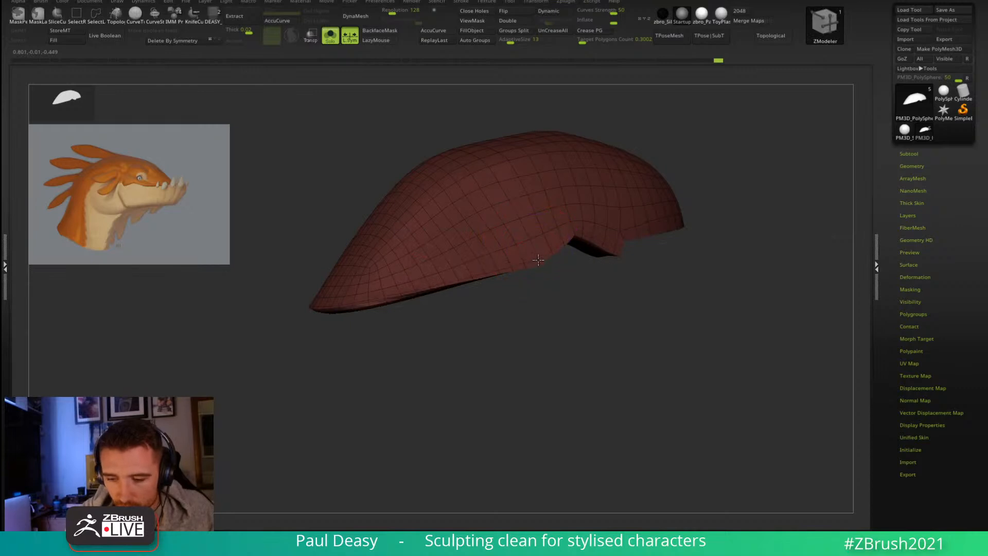
pyautogui.moveTo(585, 254); pyautogui.dragTo(680, 289, button='right')
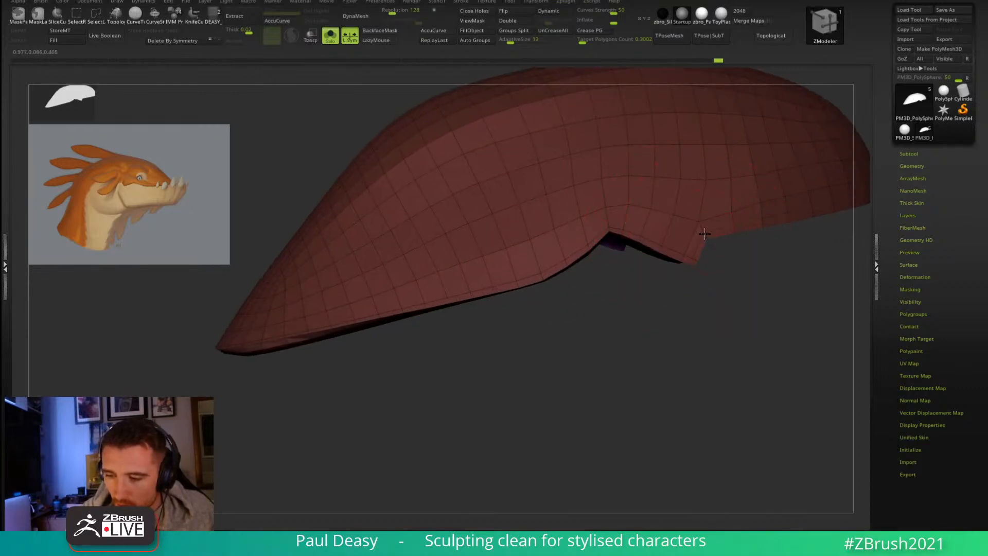
pyautogui.moveTo(625, 313); pyautogui.dragTo(585, 237, button='right')
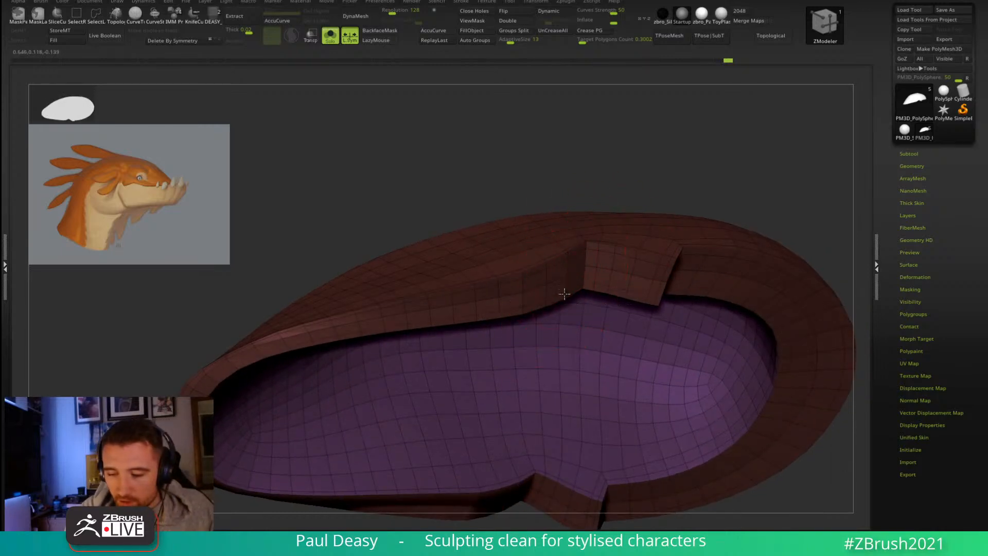
pyautogui.keyDown('ctrl'); pyautogui.moveTo(693, 167); pyautogui.dragTo(707, 255, button='right'); pyautogui.keyUp('ctrl')
pyautogui.moveTo(772, 261)
pyautogui.keyDown('ctrl'); pyautogui.mouseDown(button='right')
pyautogui.moveTo(727, 253)
pyautogui.moveTo(739, 282)
pyautogui.moveTo(732, 264)
pyautogui.mouseUp(button='right'); pyautogui.keyUp('ctrl')
# Step: Return to the Move brush, show the whole head again without wireframe, and review its smoothed form from several angles
pyautogui.press('b')
pyautogui.press('m')
pyautogui.press('v')
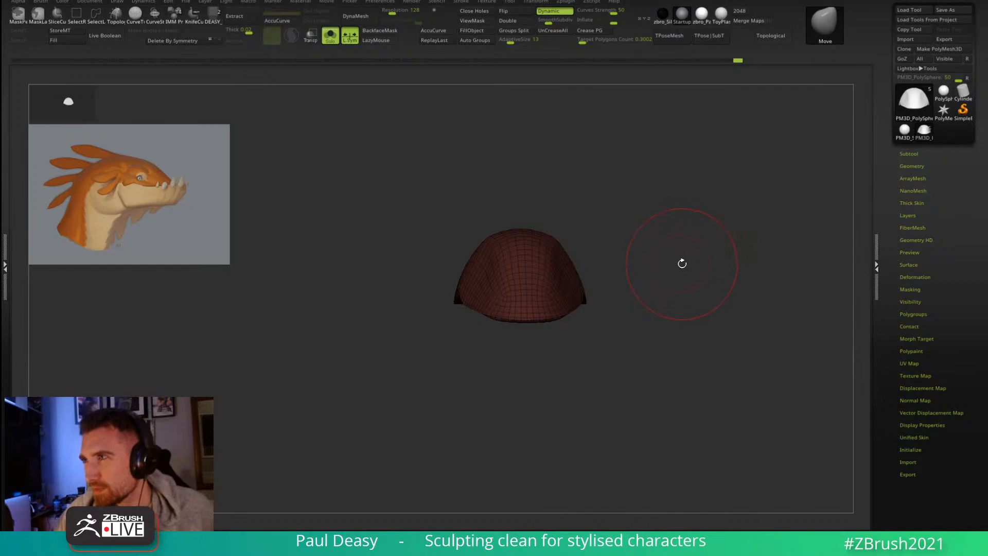
pyautogui.moveTo(681, 262)
pyautogui.keyDown('alt'); pyautogui.mouseDown()
pyautogui.moveTo(659, 258)
pyautogui.moveTo(644, 236)
pyautogui.moveTo(661, 245)
pyautogui.mouseUp(); pyautogui.keyUp('alt')
pyautogui.hotkey('ctrl', 'shift', 's')
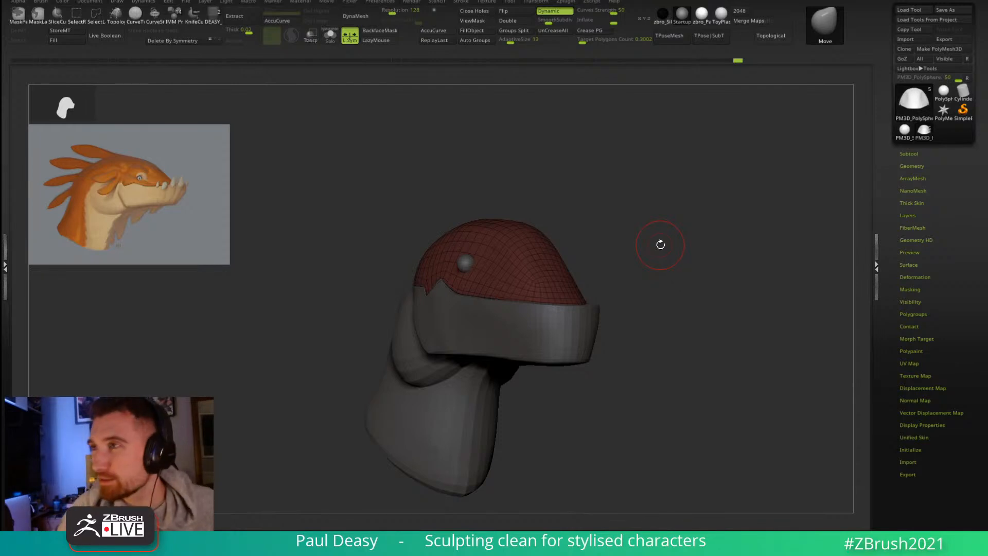
pyautogui.moveTo(669, 247)
pyautogui.mouseDown()
pyautogui.moveTo(666, 223)
pyautogui.moveTo(684, 236)
pyautogui.mouseUp()
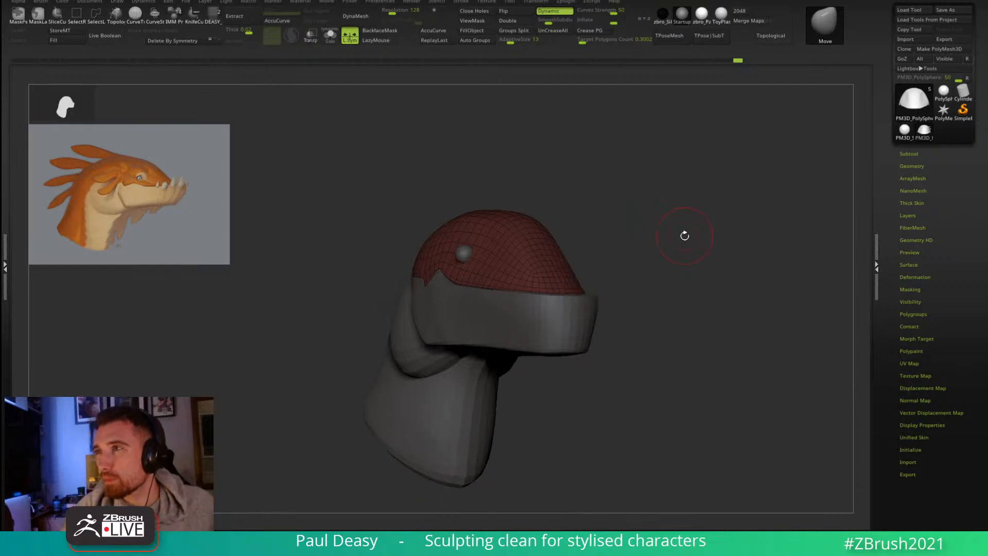
pyautogui.moveTo(636, 292)
pyautogui.keyDown('alt'); pyautogui.mouseDown()
pyautogui.moveTo(639, 267)
pyautogui.moveTo(662, 248)
pyautogui.mouseUp(); pyautogui.keyUp('alt')
pyautogui.press('space')
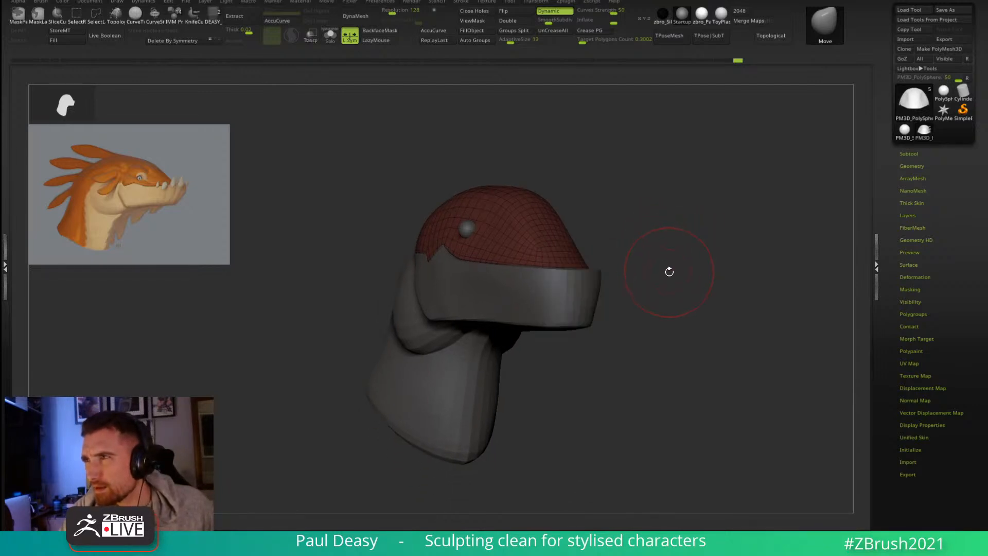
pyautogui.moveTo(669, 272)
pyautogui.mouseDown()
pyautogui.moveTo(644, 283)
pyautogui.moveTo(672, 260)
pyautogui.moveTo(679, 276)
pyautogui.moveTo(669, 269)
pyautogui.mouseUp()
pyautogui.press('ctrl')
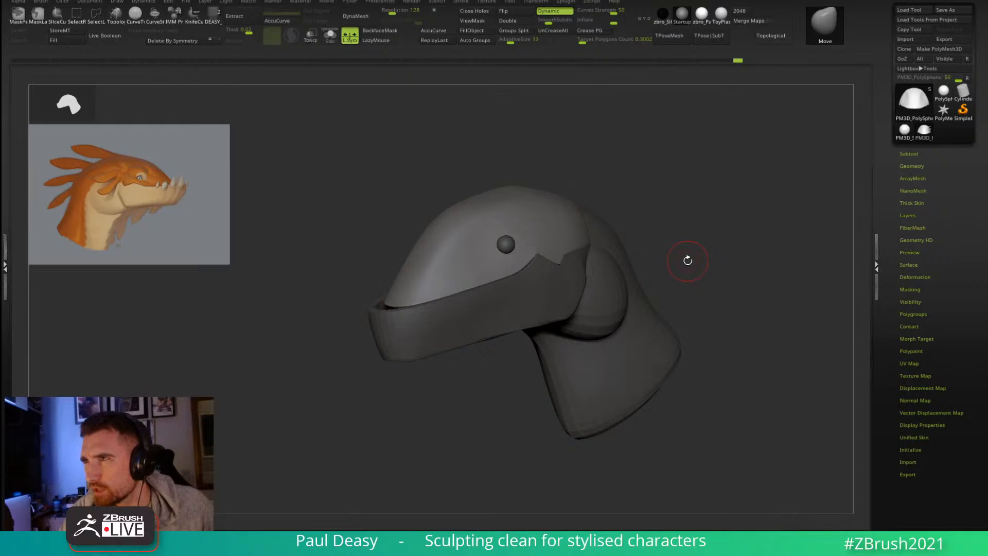
# Step: Select the eyes and shift them slightly downward and outward on the head in the front view
pyautogui.keyDown('shift'); pyautogui.moveTo(693, 254); pyautogui.dragTo(722, 245); pyautogui.keyUp('shift')
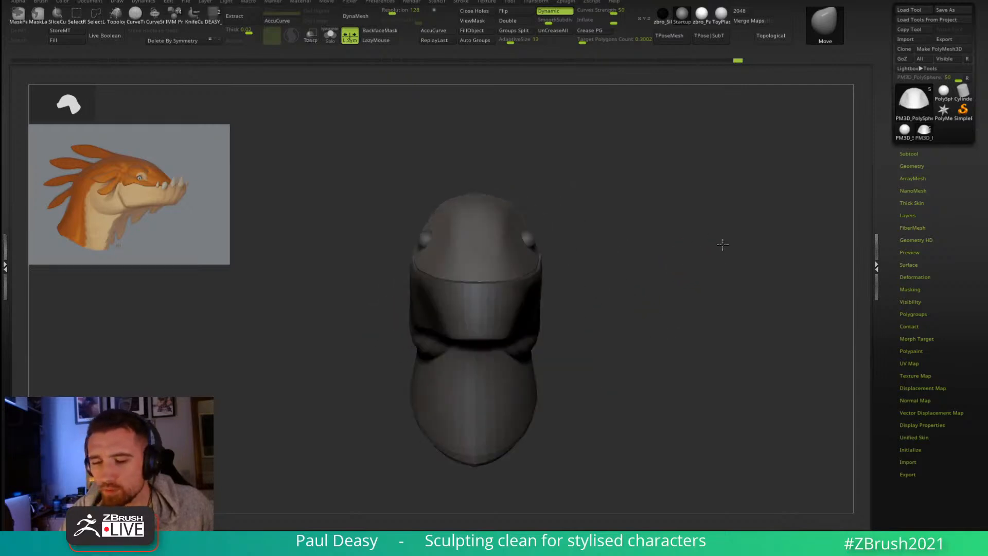
pyautogui.keyDown('alt'); pyautogui.click(530, 236); pyautogui.keyUp('alt')
pyautogui.keyDown('alt'); pyautogui.moveTo(577, 240); pyautogui.dragTo(677, 253); pyautogui.keyUp('alt')
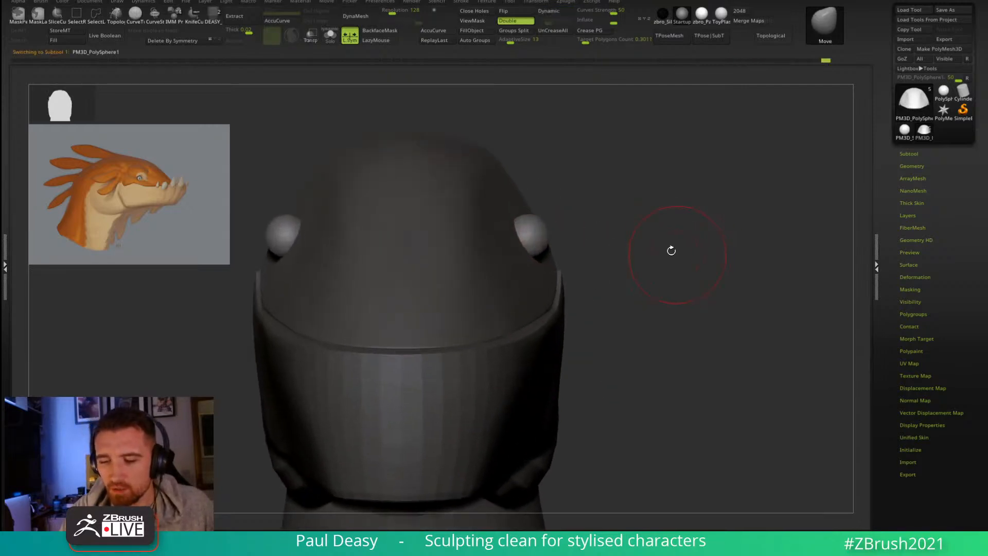
pyautogui.press('w')
pyautogui.click(538, 234)
pyautogui.moveTo(536, 233)
pyautogui.mouseDown()
pyautogui.moveTo(560, 221)
pyautogui.moveTo(547, 225)
pyautogui.mouseUp()
pyautogui.moveTo(596, 182); pyautogui.dragTo(576, 192)
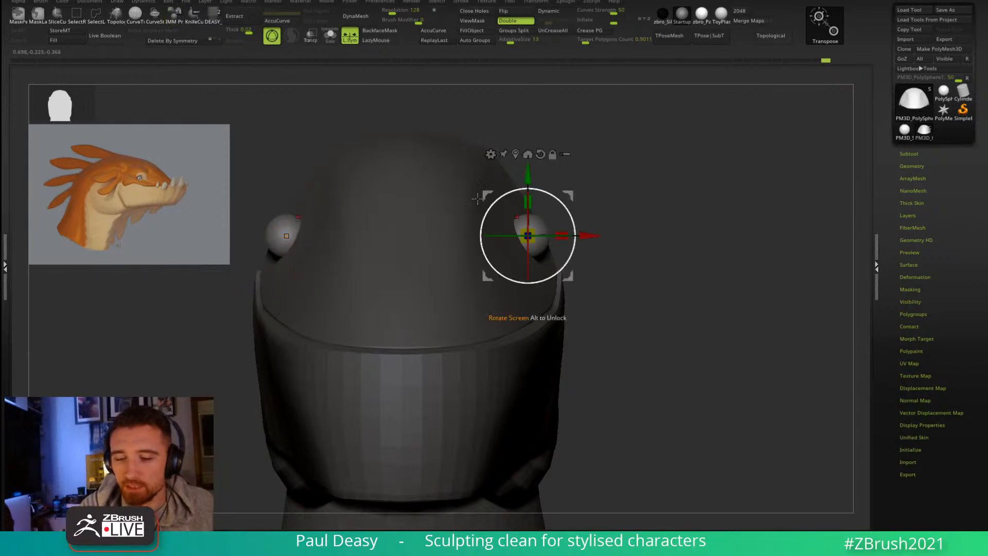
pyautogui.moveTo(562, 193)
pyautogui.mouseDown()
pyautogui.moveTo(565, 185)
pyautogui.moveTo(568, 204)
pyautogui.mouseUp()
pyautogui.press('q')
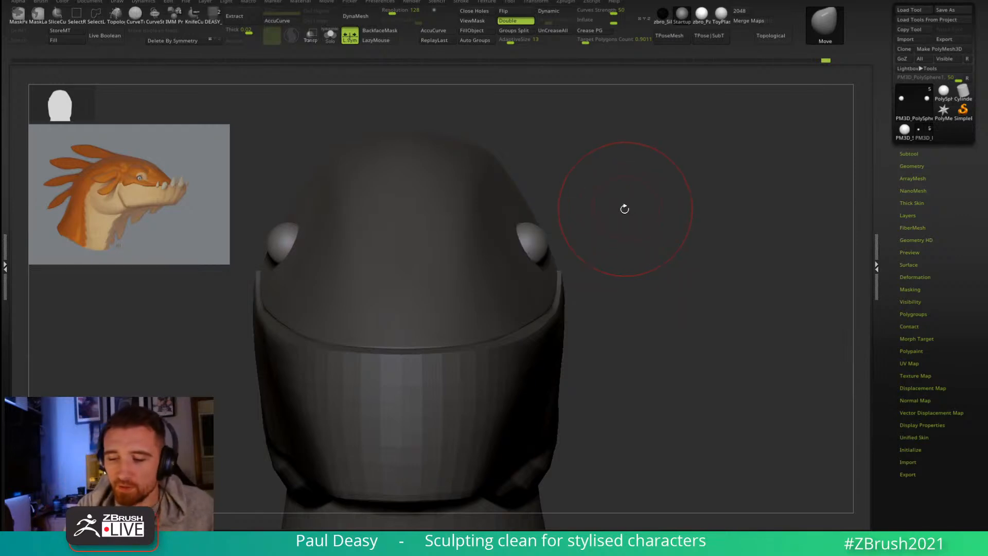
# Step: Check the eyes from the side, and fine-tune their sideways fit and placement against the upper head in the front view
pyautogui.keyDown('shift'); pyautogui.moveTo(649, 226); pyautogui.dragTo(603, 237); pyautogui.keyUp('shift')
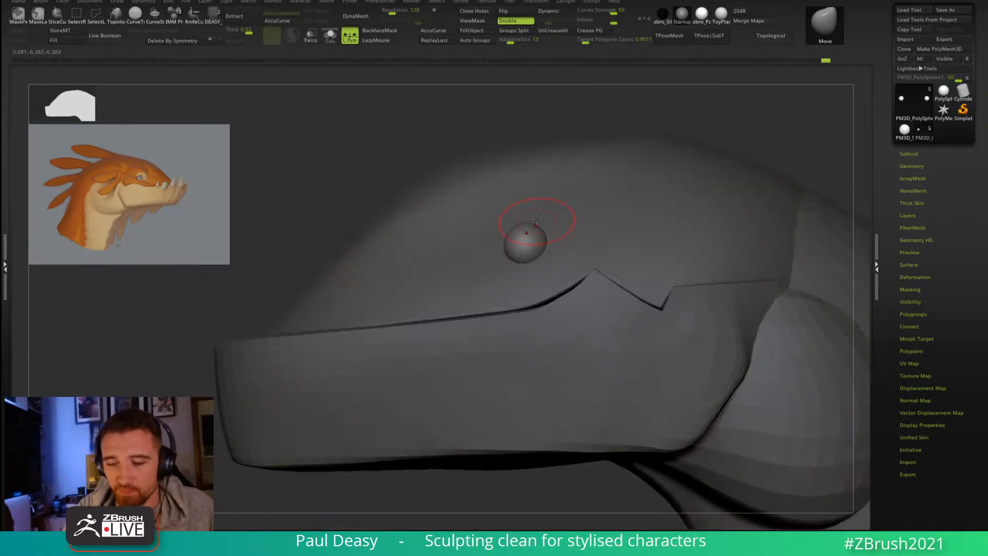
pyautogui.press('w')
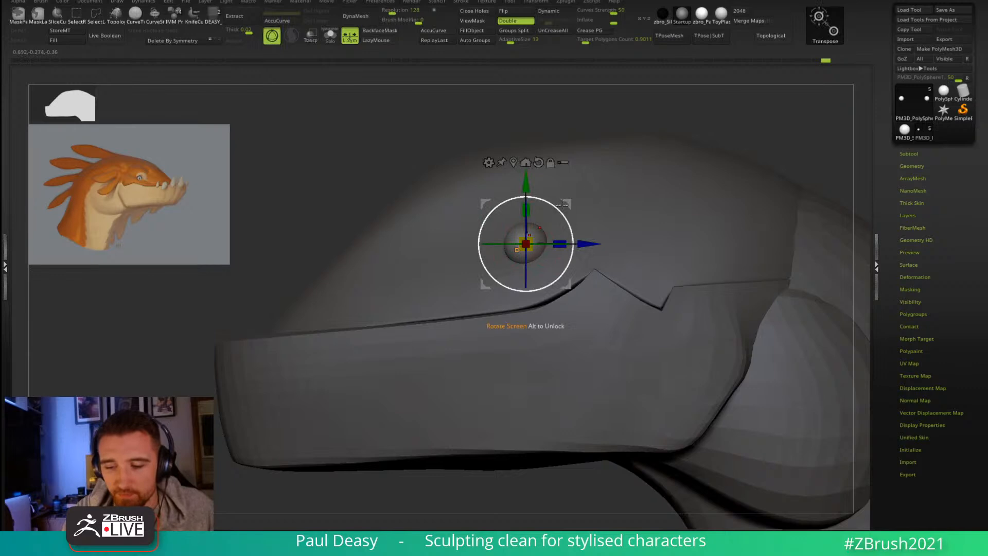
pyautogui.keyDown('shift'); pyautogui.moveTo(592, 201); pyautogui.dragTo(654, 204); pyautogui.keyUp('shift')
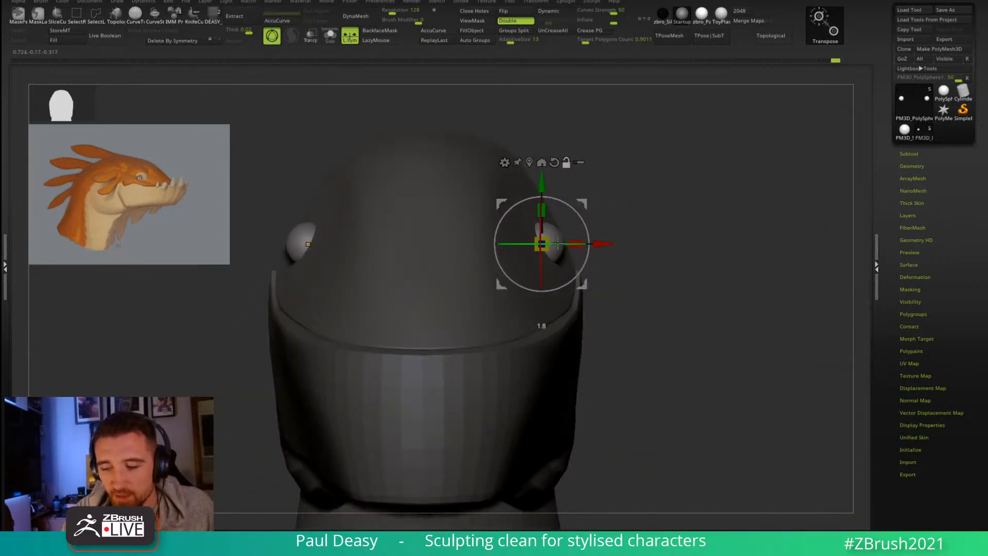
pyautogui.moveTo(575, 243); pyautogui.dragTo(550, 245)
pyautogui.moveTo(664, 211)
pyautogui.keyDown('shift'); pyautogui.mouseDown()
pyautogui.moveTo(588, 202)
pyautogui.moveTo(591, 192)
pyautogui.moveTo(644, 203)
pyautogui.mouseUp(); pyautogui.keyUp('shift')
pyautogui.press('q')
pyautogui.press('w')
pyautogui.moveTo(626, 236); pyautogui.dragTo(624, 235)
pyautogui.press('q')
pyautogui.press('w')
pyautogui.moveTo(606, 195); pyautogui.dragTo(605, 199)
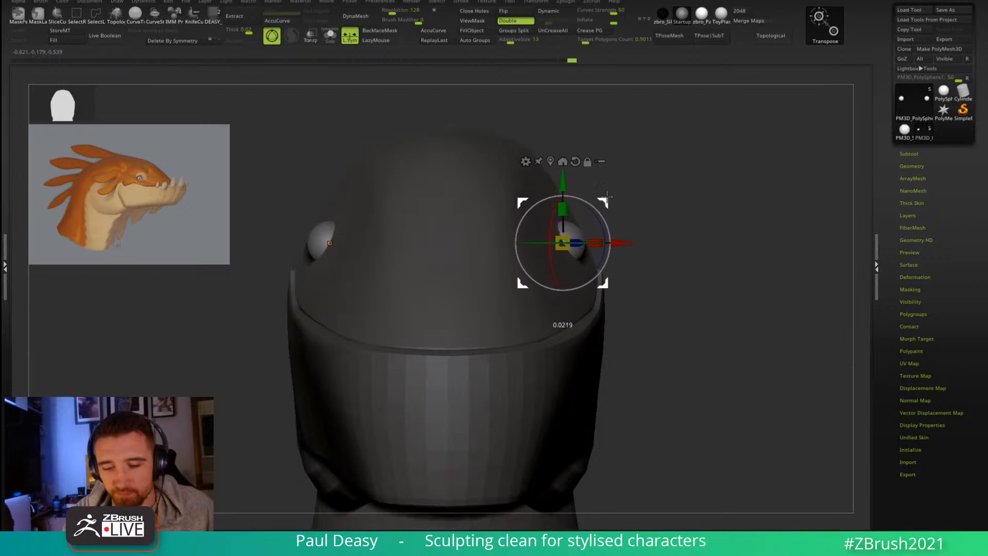
# Step: Select the upper head, turn off its dynamic subdivision, and divide its mesh twice to subdivision level 3
pyautogui.press('q')
pyautogui.keyDown('alt'); pyautogui.click(583, 305); pyautogui.keyUp('alt')
pyautogui.moveTo(624, 251); pyautogui.dragTo(640, 254)
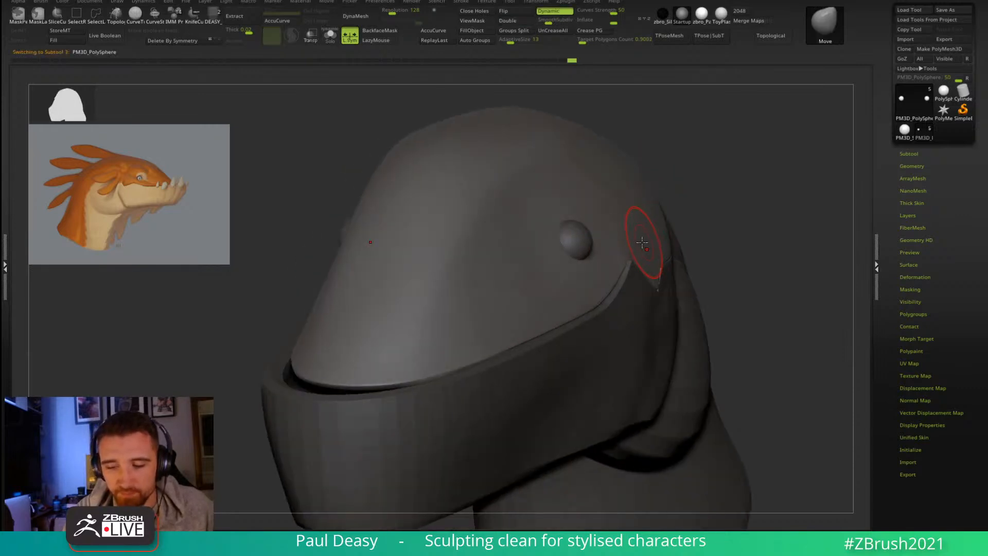
pyautogui.press('shift')
pyautogui.hotkey('shift', 'd')
pyautogui.hotkey('ctrl', 'd')
pyautogui.hotkey('ctrl', 'd')
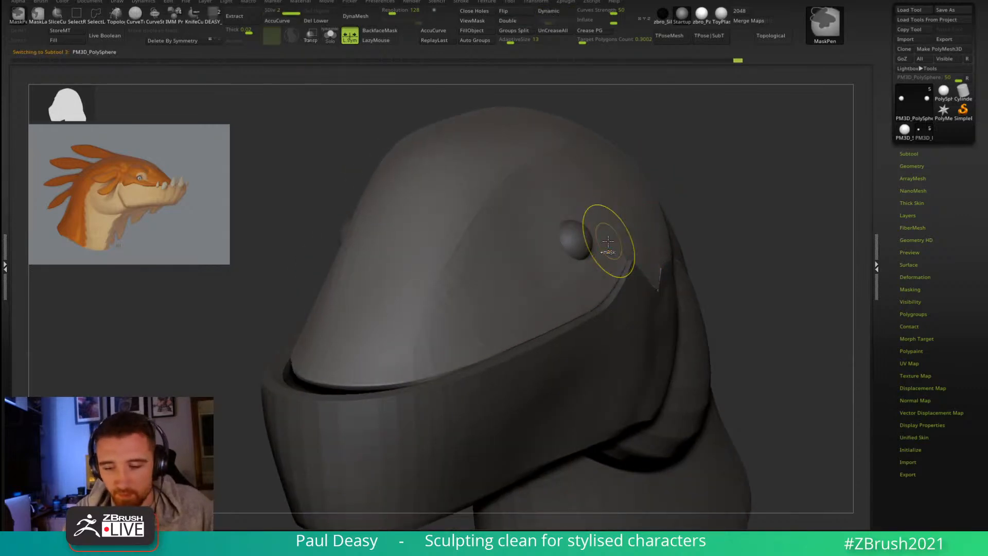
# Step: Switch to the DamStandard brush and bring up its draw size setting for work around the eye
pyautogui.press('b')
pyautogui.press('d')
pyautogui.press('s')
pyautogui.press('s')
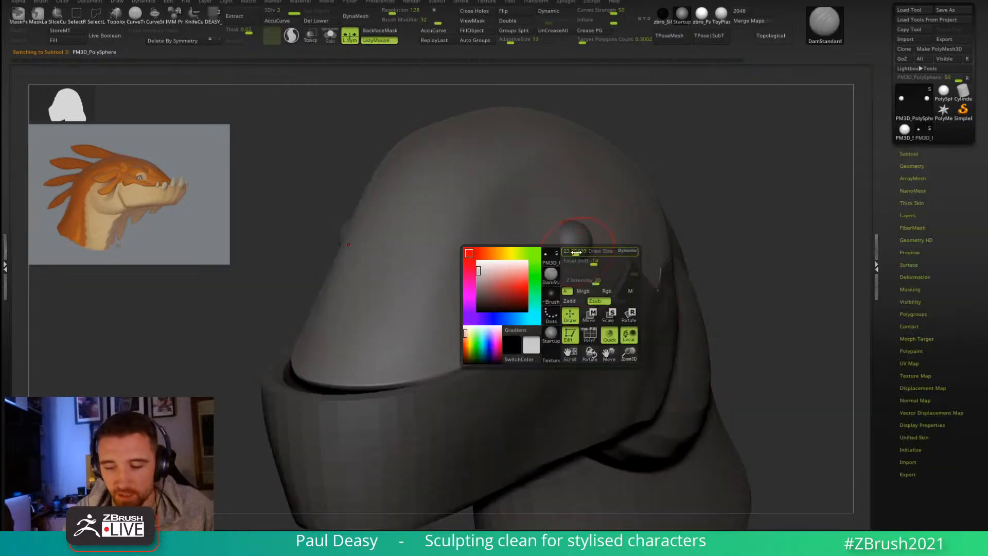
# Step: Select the upper head and carve a crease from the eye sphere forward along the snout with the DamStandard brush
pyautogui.moveTo(591, 254); pyautogui.dragTo(599, 253)
pyautogui.keyDown('alt'); pyautogui.click(589, 257); pyautogui.keyUp('alt')
pyautogui.moveTo(584, 255); pyautogui.dragTo(542, 278, button='right')
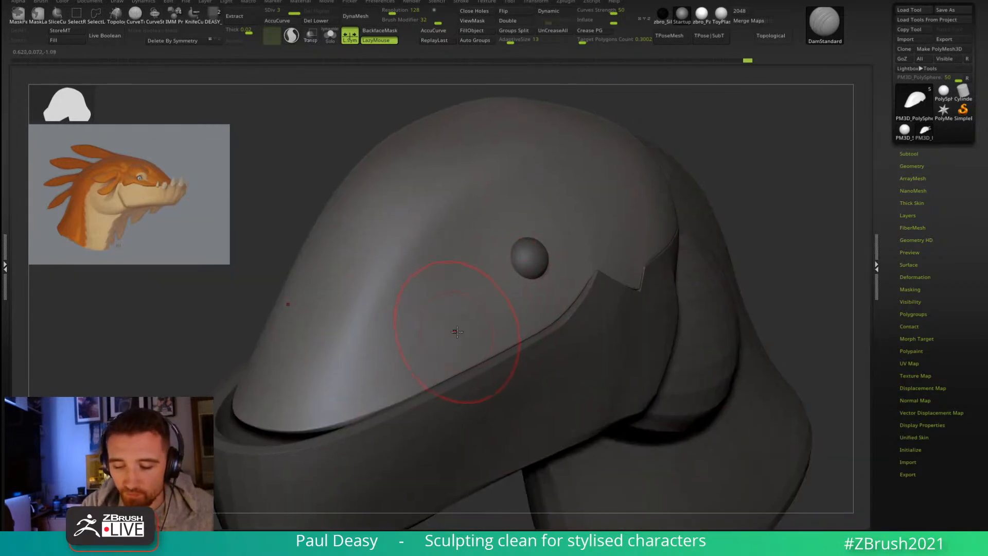
pyautogui.moveTo(748, 194); pyautogui.dragTo(673, 220)
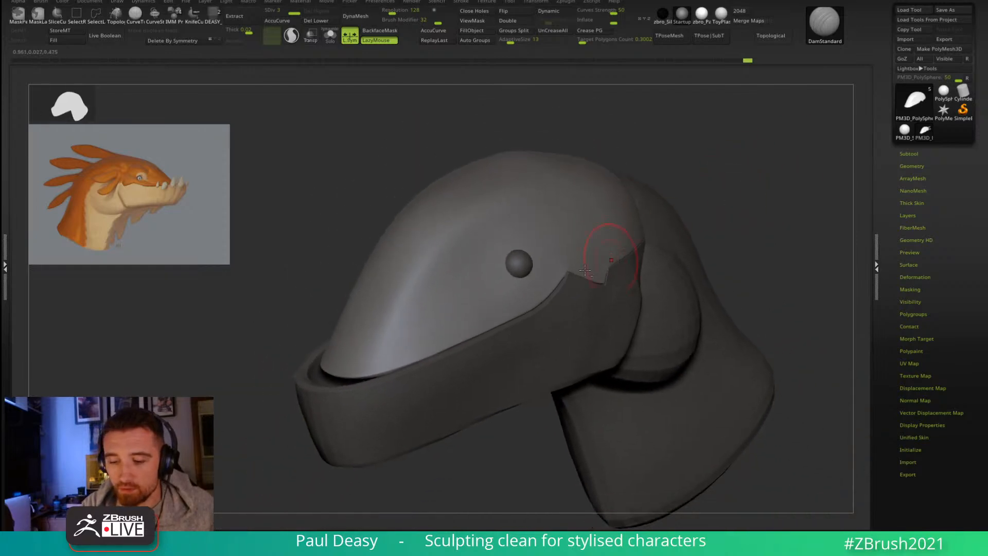
pyautogui.keyDown('alt'); pyautogui.moveTo(462, 313); pyautogui.dragTo(471, 310, button='right'); pyautogui.keyUp('alt')
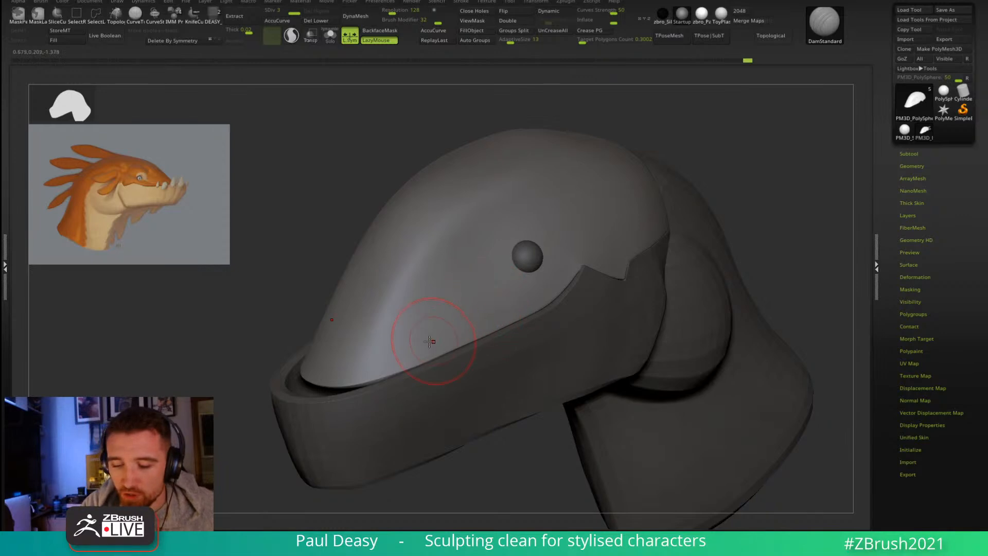
pyautogui.press(']')
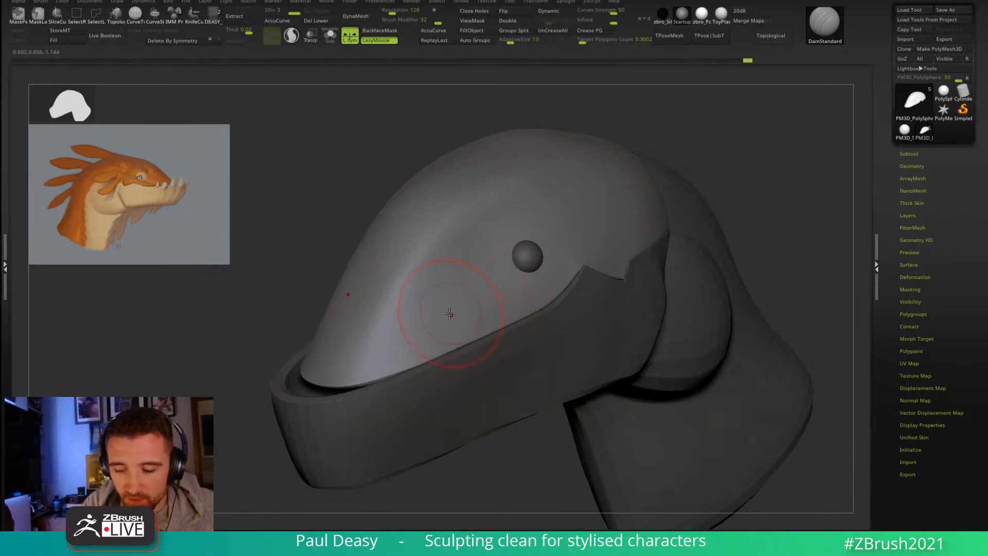
pyautogui.moveTo(469, 294); pyautogui.dragTo(474, 296, button='right')
pyautogui.press('space')
pyautogui.press('space')
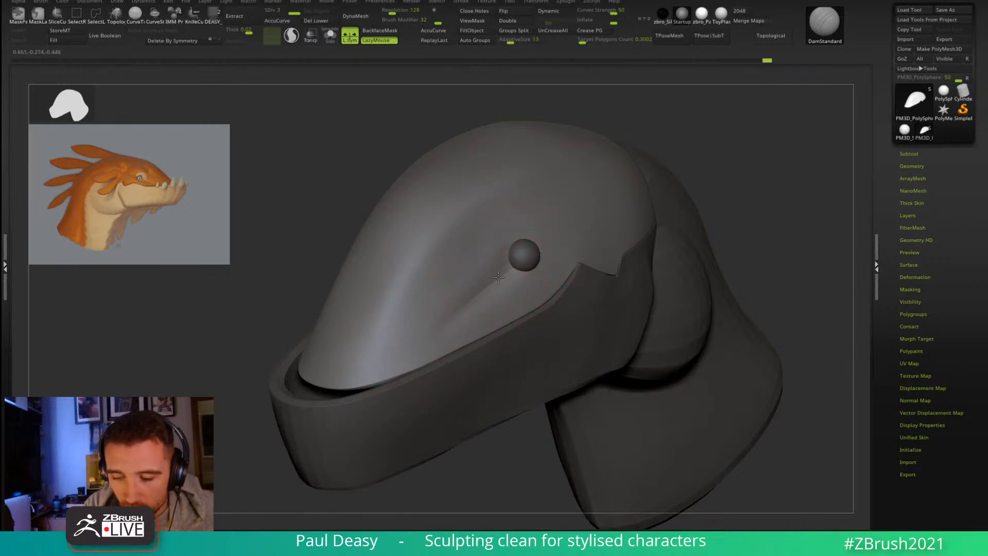
pyautogui.press('space')
pyautogui.moveTo(507, 270)
pyautogui.mouseDown()
pyautogui.moveTo(397, 331)
pyautogui.moveTo(375, 376)
pyautogui.mouseUp()
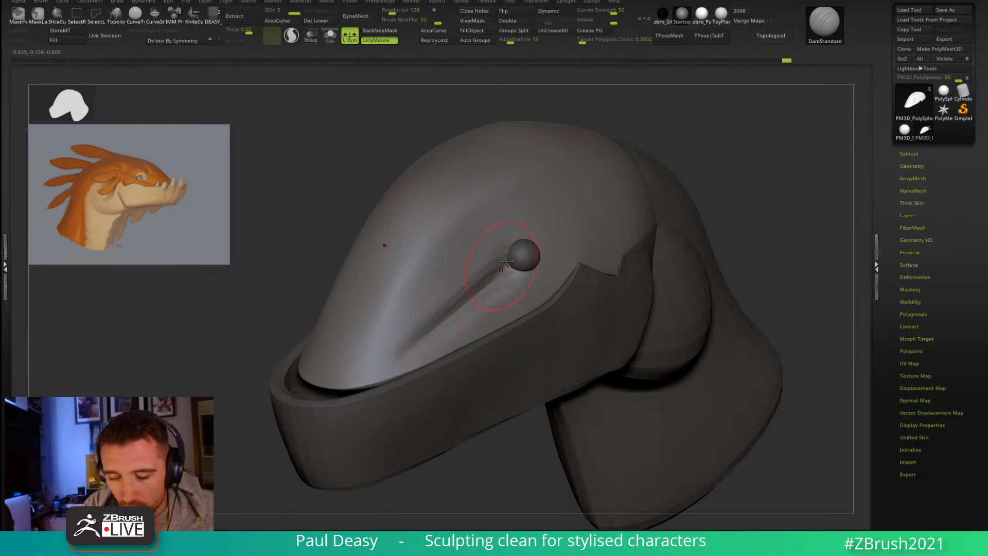
# Step: Hollow the area above the snout crease and build up the band between the crease and mouth line with ClayBuildup
pyautogui.press('b')
pyautogui.press('c')
pyautogui.press('b')
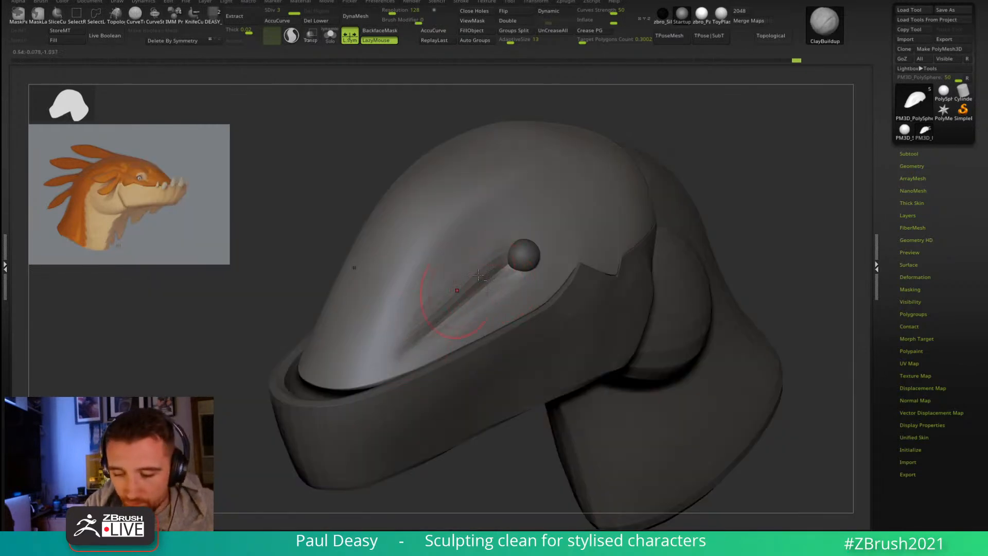
pyautogui.keyDown('alt'); pyautogui.moveTo(428, 315); pyautogui.dragTo(406, 338); pyautogui.keyUp('alt')
pyautogui.moveTo(433, 297)
pyautogui.mouseDown()
pyautogui.moveTo(404, 336)
pyautogui.moveTo(437, 290)
pyautogui.moveTo(509, 254)
pyautogui.mouseUp()
pyautogui.moveTo(430, 299)
pyautogui.mouseDown()
pyautogui.moveTo(389, 345)
pyautogui.moveTo(418, 269)
pyautogui.moveTo(428, 278)
pyautogui.mouseUp()
pyautogui.rightClick(380, 375)
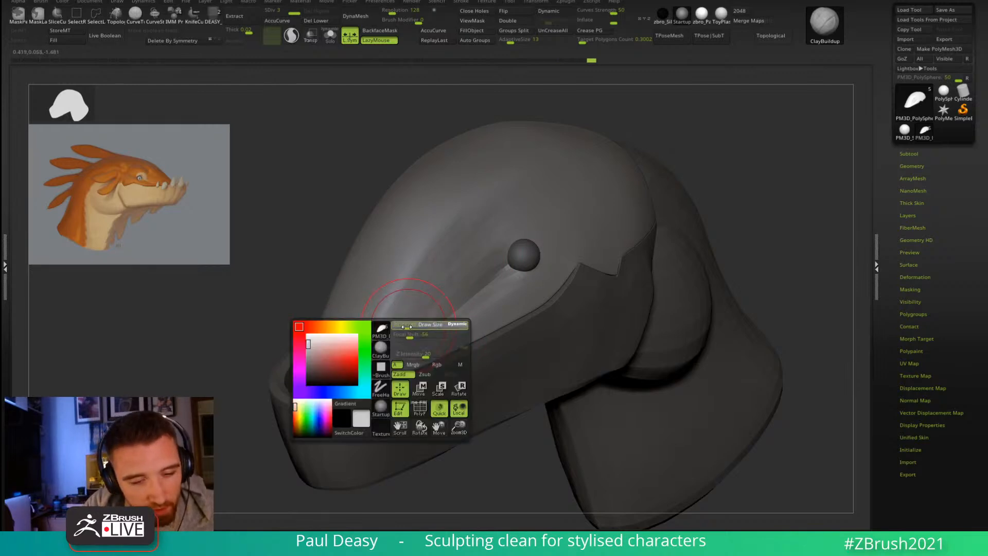
pyautogui.moveTo(402, 252); pyautogui.dragTo(419, 353, button='right')
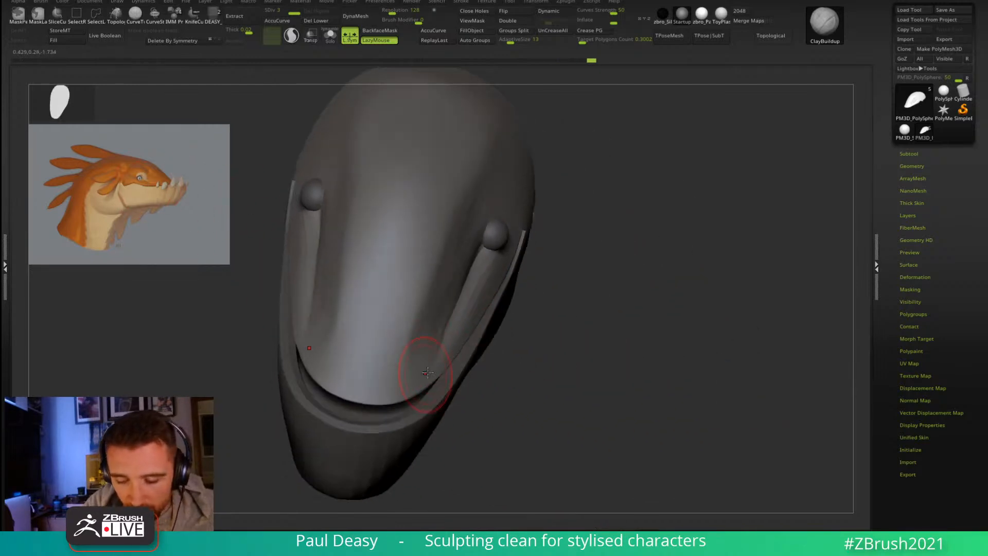
pyautogui.moveTo(547, 366); pyautogui.dragTo(481, 353, button='right')
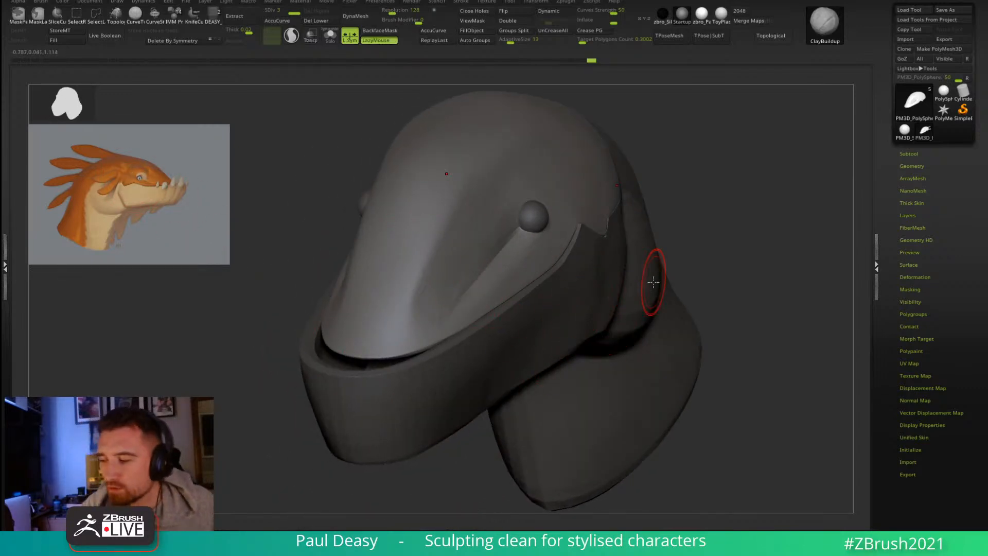
# Step: Check the eye area in the enlarged dragon reference in Photos, and refine the surface beneath the eye sphere with ClayBuildup
pyautogui.moveTo(987, 69); pyautogui.dragTo(431, 0)
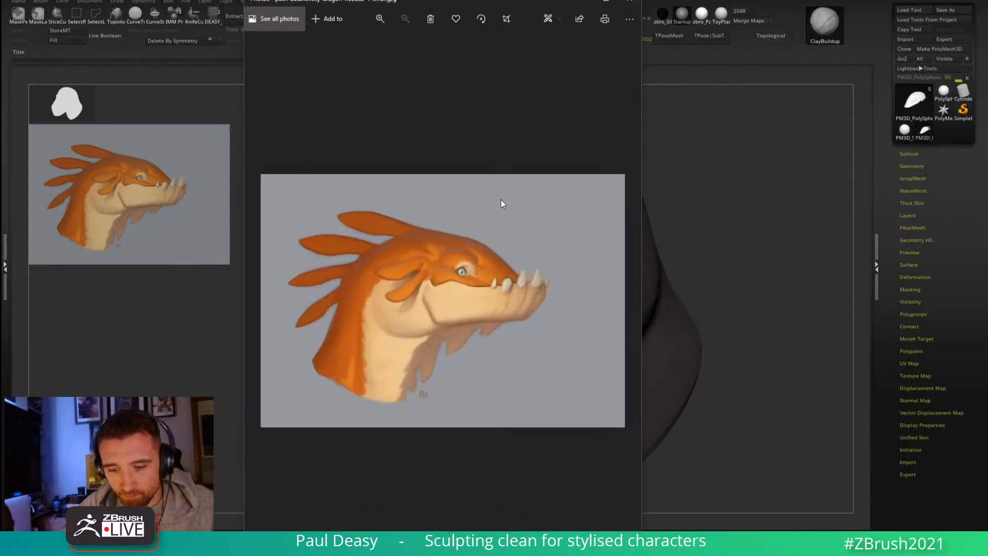
pyautogui.keyDown('ctrl'); pyautogui.scroll(3, 484, 282); pyautogui.keyUp('ctrl')
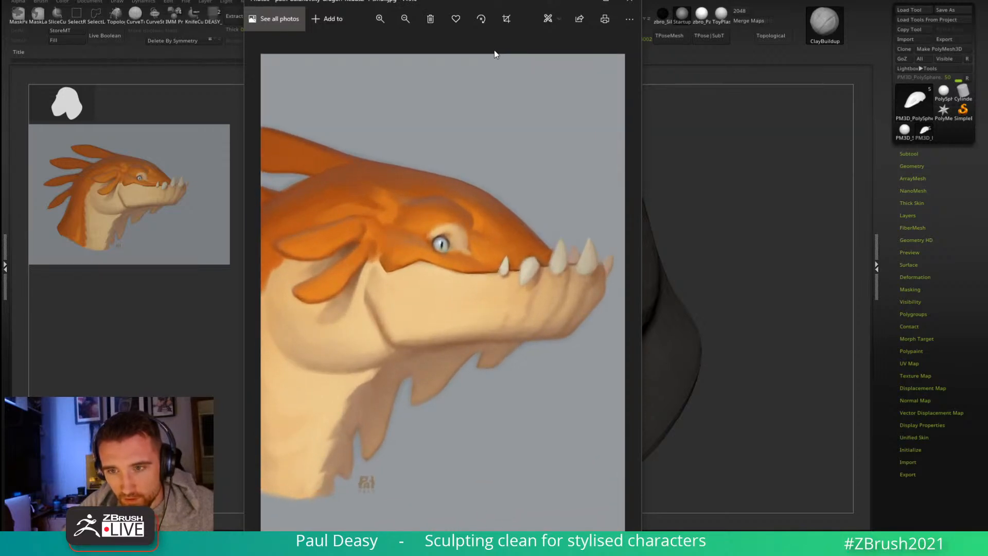
pyautogui.moveTo(516, 2); pyautogui.dragTo(987, 0)
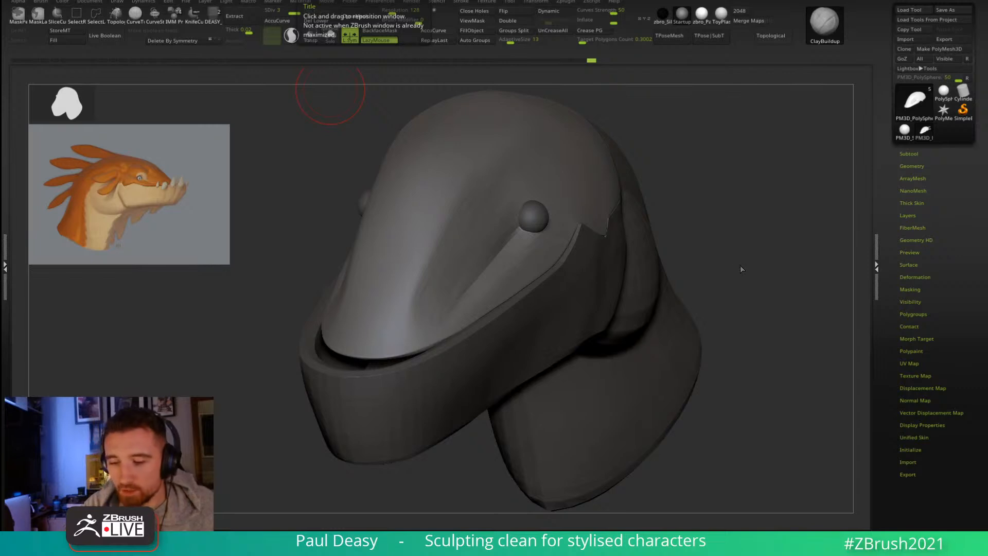
pyautogui.moveTo(737, 272); pyautogui.dragTo(726, 267)
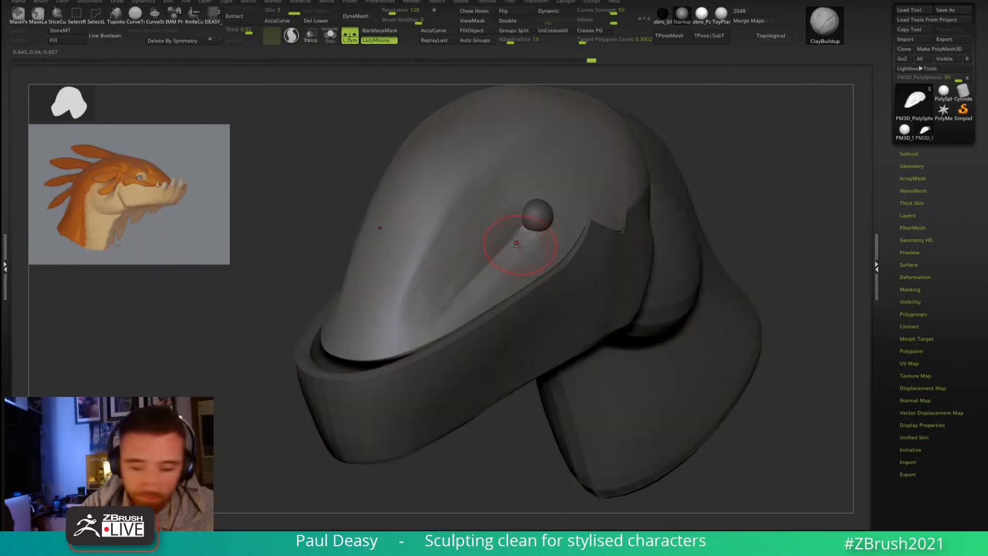
pyautogui.moveTo(533, 234)
pyautogui.mouseDown()
pyautogui.moveTo(482, 281)
pyautogui.moveTo(541, 226)
pyautogui.moveTo(540, 242)
pyautogui.mouseUp()
pyautogui.moveTo(503, 281); pyautogui.dragTo(510, 265)
pyautogui.moveTo(562, 229); pyautogui.dragTo(503, 260, button='right')
# Step: Deepen the crease running from the eye sphere to the snout with DamStandard, and switch back to the ClayBuildup brush
pyautogui.press('b')
pyautogui.press('d')
pyautogui.press('s')
pyautogui.moveTo(503, 244); pyautogui.dragTo(390, 345)
pyautogui.moveTo(440, 298); pyautogui.dragTo(390, 345)
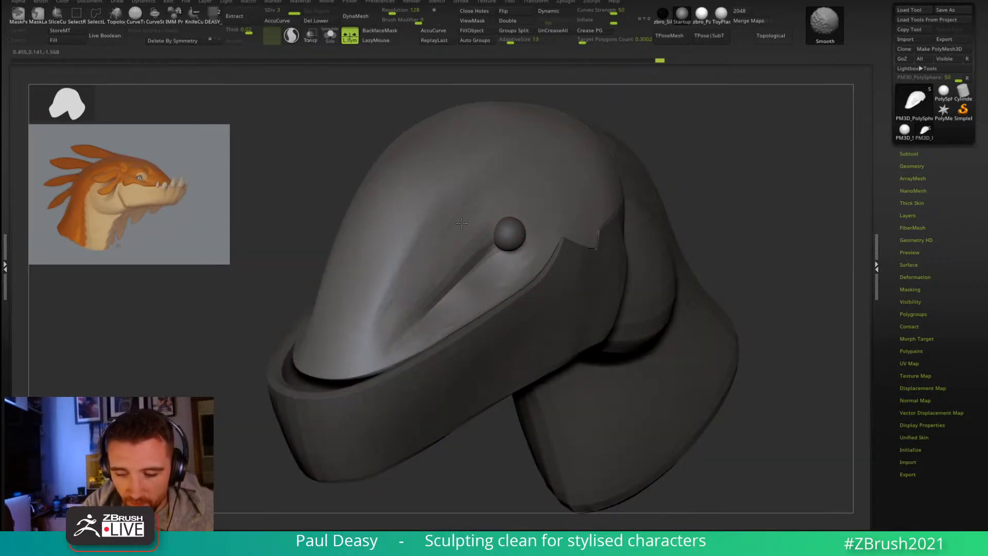
pyautogui.moveTo(629, 150)
pyautogui.mouseDown(button='right')
pyautogui.moveTo(713, 205)
pyautogui.moveTo(589, 212)
pyautogui.mouseUp(button='right')
pyautogui.press('b')
pyautogui.press('c')
pyautogui.press('b')
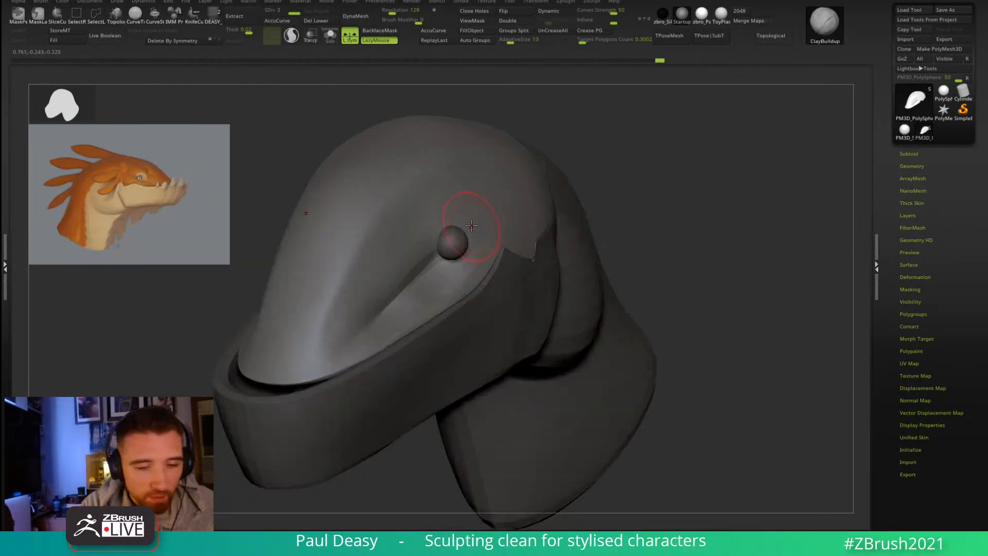
# Step: Duplicate the eye spheres, enlarge the copies and shift them up and back behind the original eyes
pyautogui.moveTo(479, 221); pyautogui.dragTo(690, 201, button='right')
pyautogui.keyDown('alt'); pyautogui.click(433, 259); pyautogui.keyUp('alt')
pyautogui.hotkey('ctrl', 'shift', 'd')
pyautogui.moveTo(638, 235); pyautogui.dragTo(525, 247, button='right')
pyautogui.press('w')
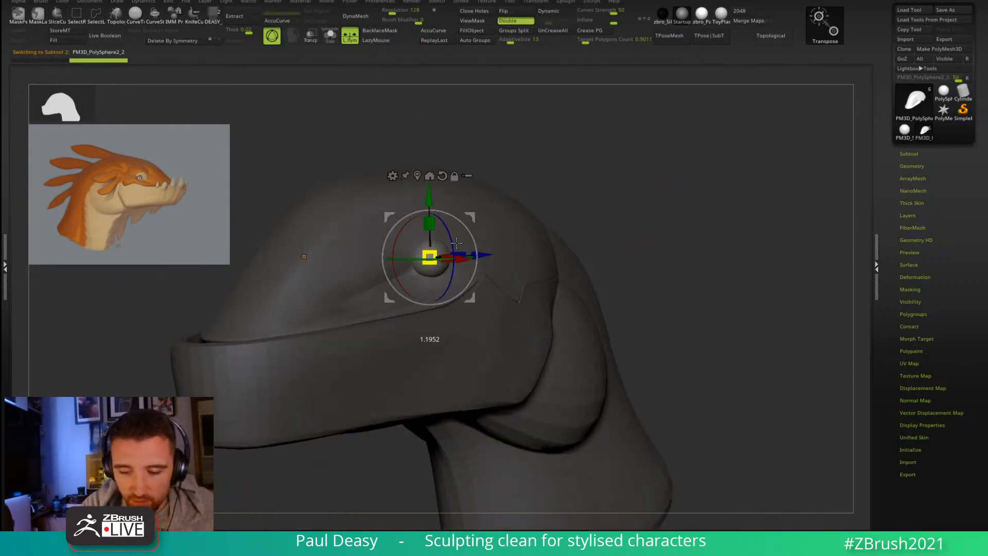
pyautogui.moveTo(473, 214); pyautogui.dragTo(507, 181)
pyautogui.keyDown('shift'); pyautogui.moveTo(509, 189); pyautogui.dragTo(547, 197, button='right'); pyautogui.keyUp('shift')
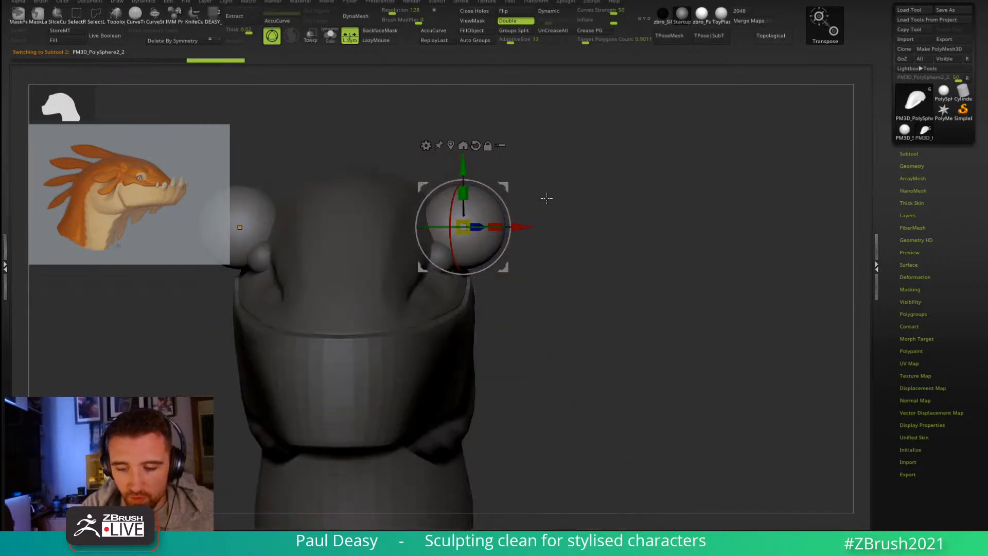
# Step: Move the enlarged spheres inward so they sit partly embedded in the sides of the head
pyautogui.moveTo(509, 187); pyautogui.dragTo(479, 193)
pyautogui.press('q')
pyautogui.moveTo(569, 209); pyautogui.dragTo(482, 189, button='right')
pyautogui.press('w')
pyautogui.moveTo(480, 188); pyautogui.dragTo(495, 191)
pyautogui.moveTo(494, 191); pyautogui.dragTo(510, 192, button='right')
pyautogui.moveTo(571, 176); pyautogui.dragTo(508, 194, button='right')
pyautogui.moveTo(508, 194); pyautogui.dragTo(514, 190)
pyautogui.moveTo(514, 190); pyautogui.dragTo(489, 220, button='right')
pyautogui.press('q')
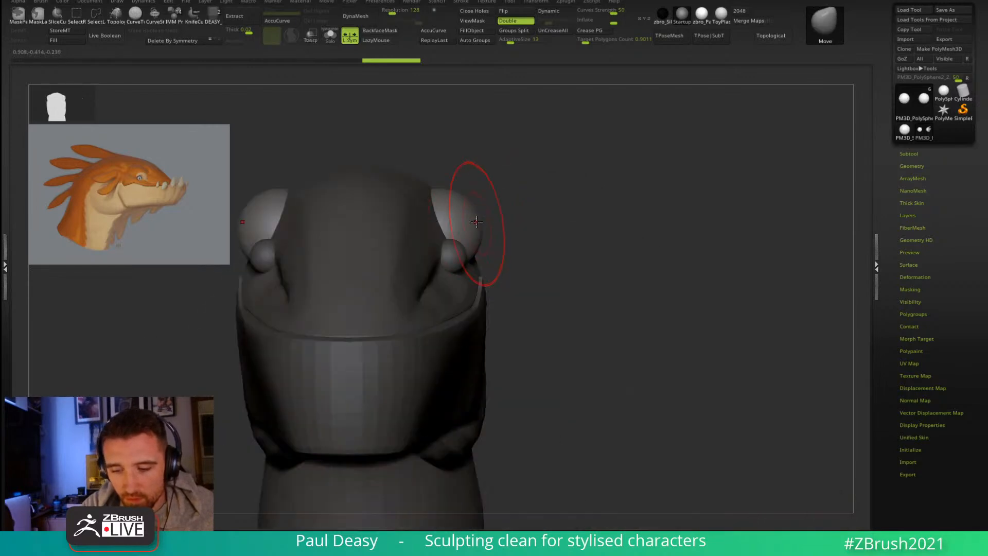
pyautogui.hotkey('ctrl', 'shift', 'z')
pyautogui.hotkey('ctrl', 'shift', 'z')
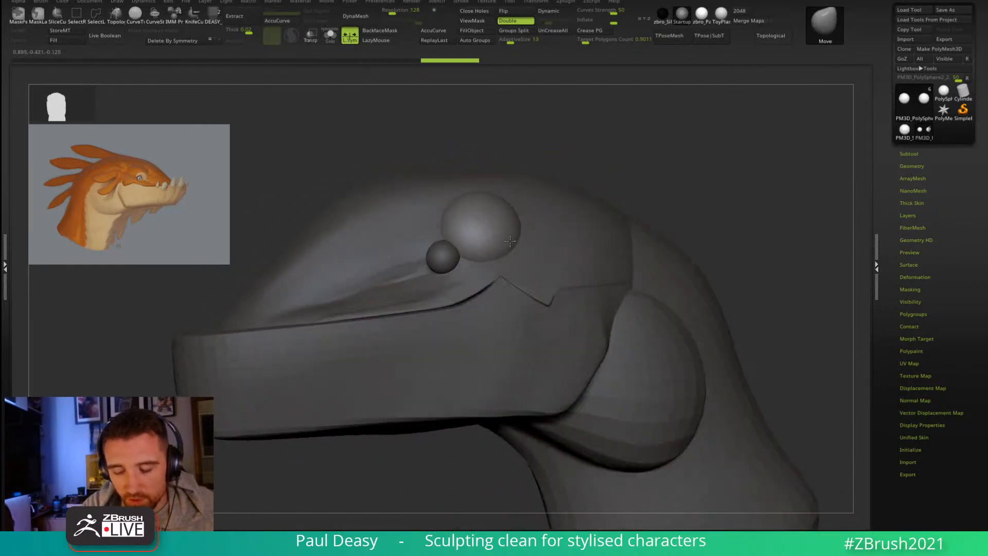
pyautogui.hotkey('ctrl', 'z')
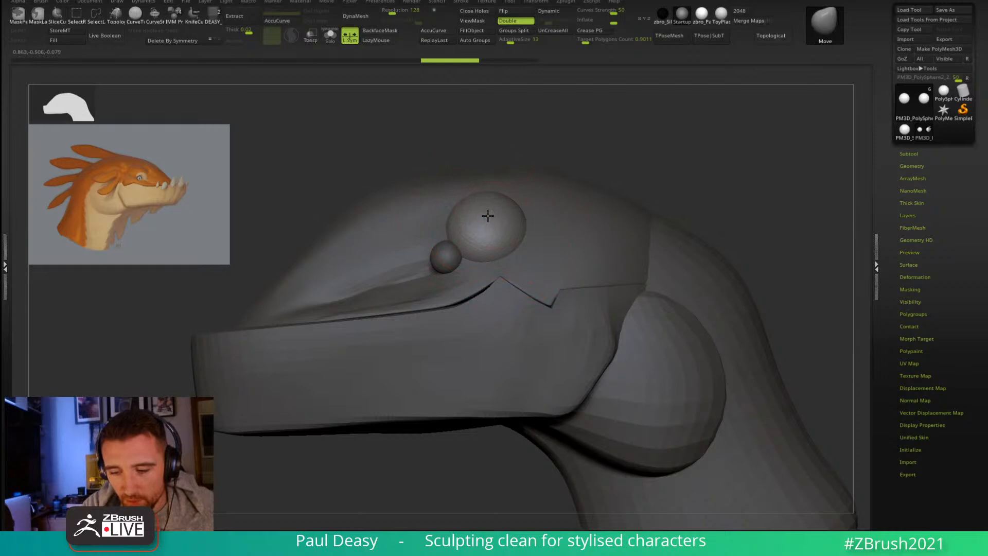
pyautogui.hotkey('ctrl', 'z')
# Step: Remesh the enlarged spheres and pull their front forward over the eyes with the Move brush
pyautogui.keyDown('alt'); pyautogui.click(485, 218); pyautogui.keyUp('alt')
pyautogui.hotkey('ctrl', 'shift', 'r')
pyautogui.press('space')
pyautogui.moveTo(506, 242); pyautogui.dragTo(435, 230)
pyautogui.press('space')
pyautogui.moveTo(378, 242); pyautogui.dragTo(437, 227, button='right')
pyautogui.moveTo(437, 226)
pyautogui.mouseDown()
pyautogui.moveTo(413, 227)
pyautogui.moveTo(425, 205)
pyautogui.mouseUp()
pyautogui.moveTo(419, 239); pyautogui.dragTo(391, 257)
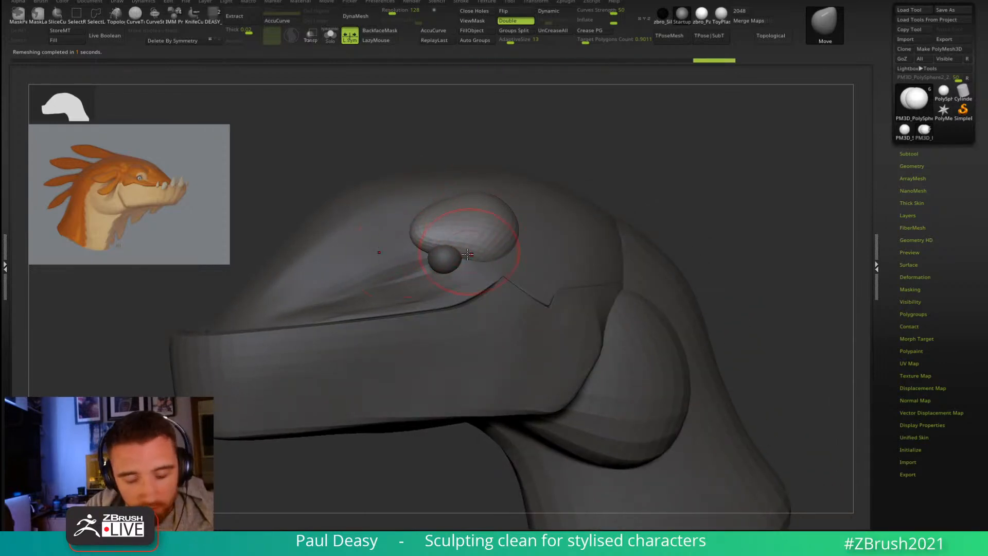
# Step: Shape the underside of the brow form downward behind the eye sphere with the Move brush
pyautogui.moveTo(487, 244); pyautogui.dragTo(477, 257, button='right')
pyautogui.press('space')
pyautogui.moveTo(480, 258)
pyautogui.mouseDown()
pyautogui.moveTo(466, 269)
pyautogui.moveTo(494, 250)
pyautogui.moveTo(495, 271)
pyautogui.mouseUp()
pyautogui.press('space')
pyautogui.keyDown('alt'); pyautogui.click(476, 257); pyautogui.keyUp('alt')
pyautogui.press('space')
pyautogui.moveTo(491, 263); pyautogui.dragTo(489, 269)
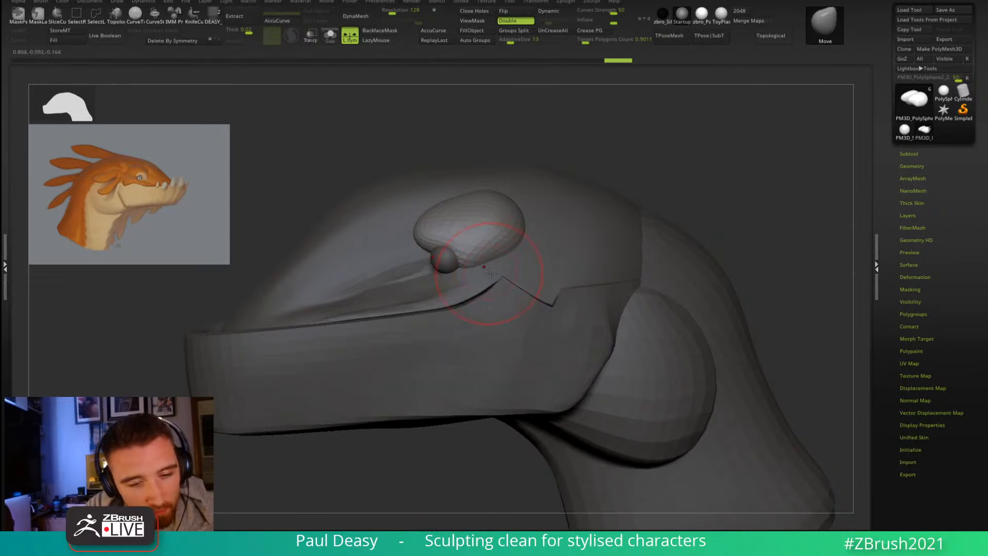
# Step: Adjust and smooth the lower rear edge of the brow form, and undo the last change
pyautogui.moveTo(490, 270); pyautogui.dragTo(483, 274, button='right')
pyautogui.press('space')
pyautogui.moveTo(492, 276); pyautogui.dragTo(497, 274)
pyautogui.moveTo(534, 245); pyautogui.dragTo(548, 247, button='right')
pyautogui.keyDown('shift'); pyautogui.moveTo(507, 252); pyautogui.dragTo(511, 259); pyautogui.keyUp('shift')
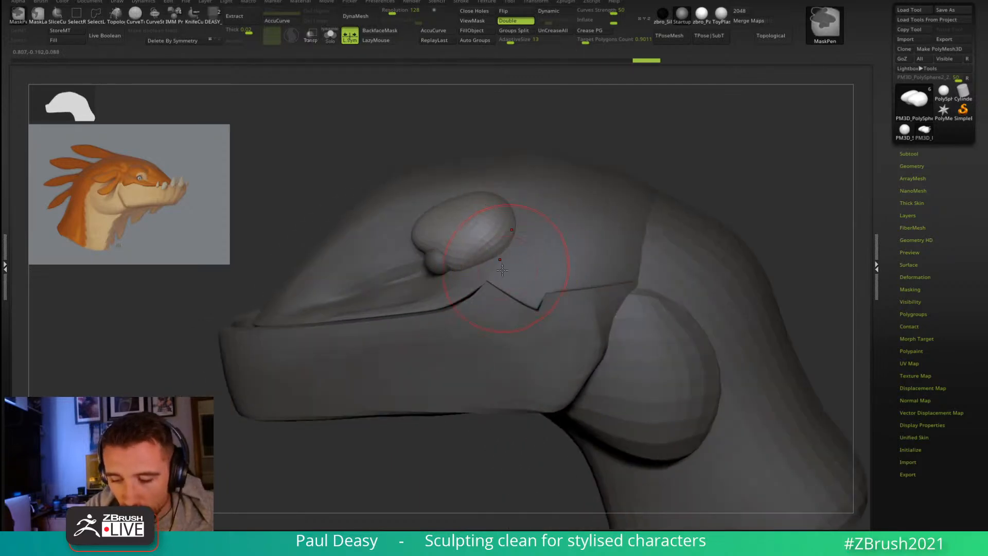
pyautogui.moveTo(512, 258); pyautogui.dragTo(462, 267, button='right')
pyautogui.hotkey('ctrl', 'z')
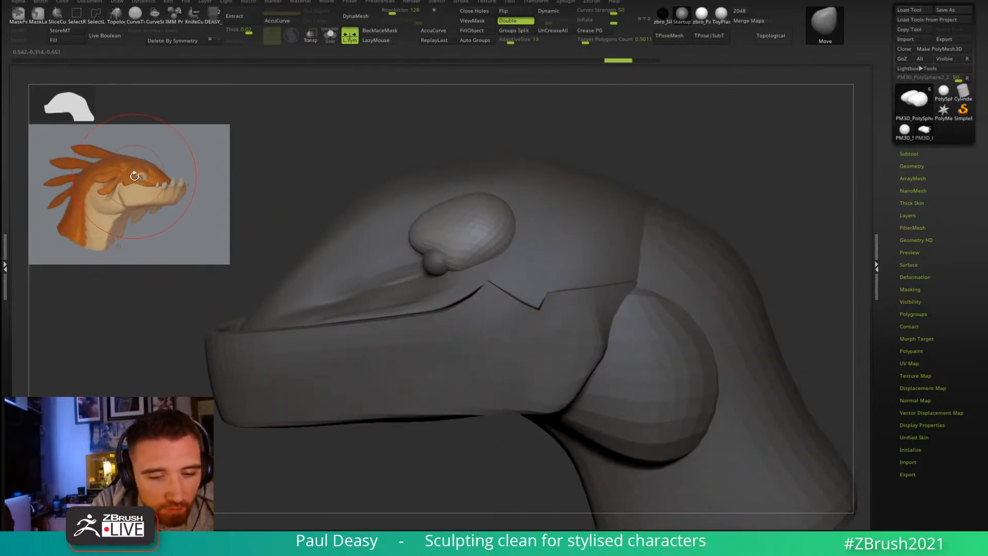
pyautogui.hotkey('alt', 'Tab')
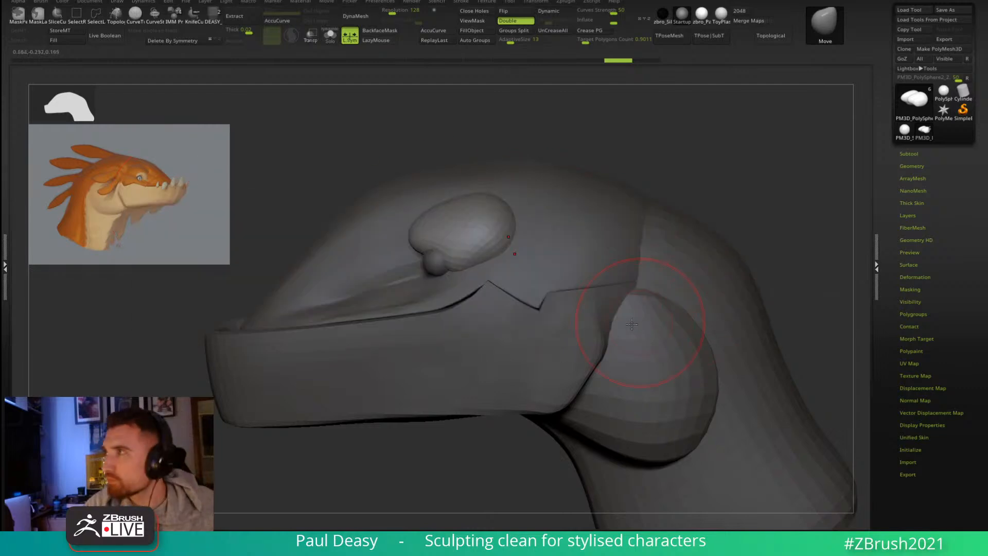
pyautogui.hotkey('alt', 'Tab')
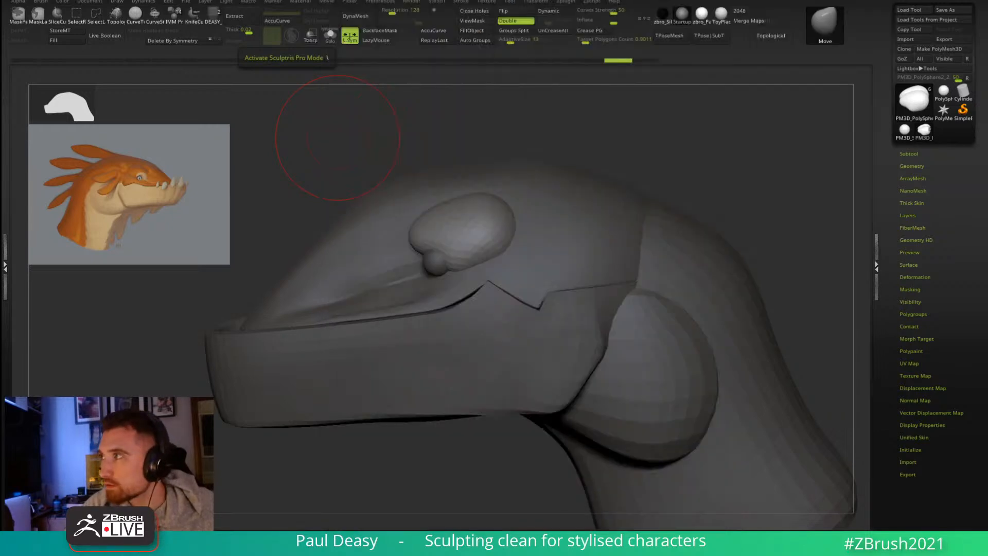
# Step: Make the upper head the active subtool and turn the model to a view from below
pyautogui.moveTo(545, 242); pyautogui.dragTo(537, 293, button='right')
pyautogui.press('space')
pyautogui.press('space')
pyautogui.keyDown('alt'); pyautogui.click(536, 307); pyautogui.keyUp('alt')
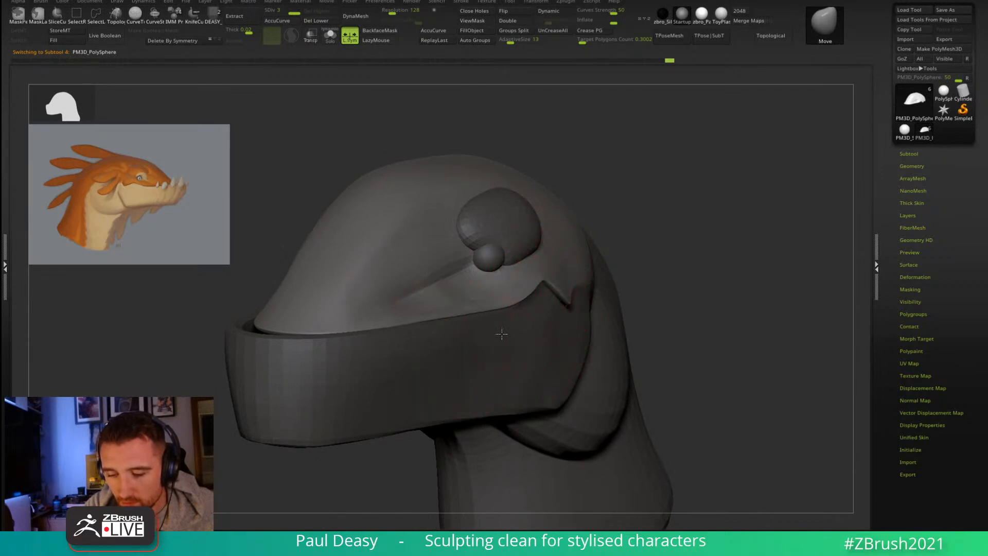
pyautogui.moveTo(501, 332)
pyautogui.mouseDown(button='right')
pyautogui.moveTo(687, 267)
pyautogui.moveTo(722, 233)
pyautogui.moveTo(715, 254)
pyautogui.mouseUp(button='right')
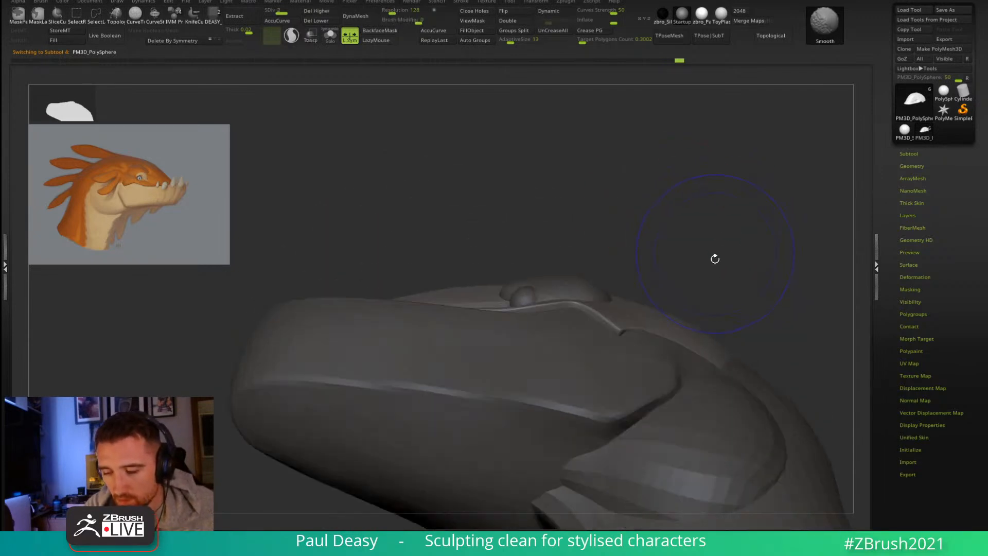
# Step: Reposition the dragon reference image slightly using Spotlight
pyautogui.hotkey('shift', 'z')
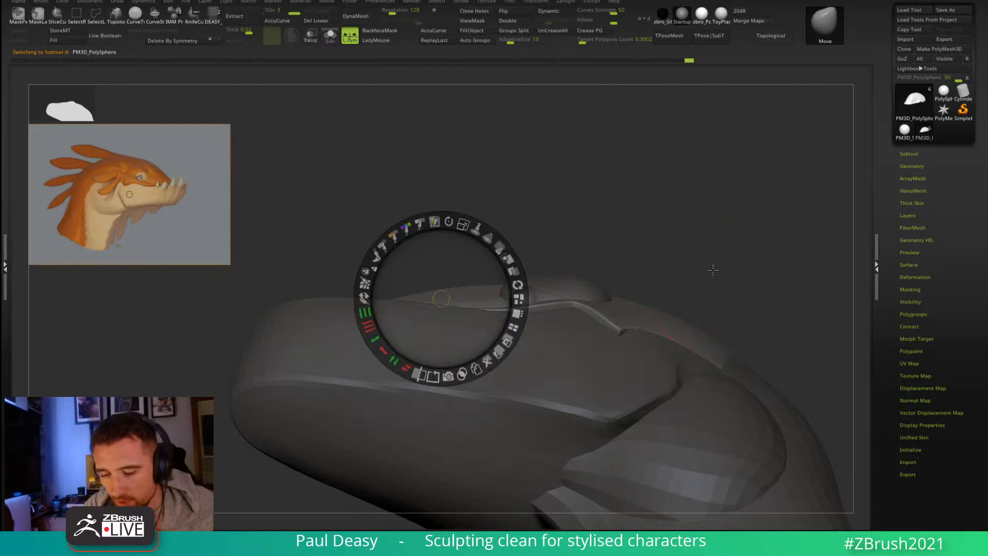
pyautogui.moveTo(479, 263); pyautogui.dragTo(170, 160)
pyautogui.press('z')
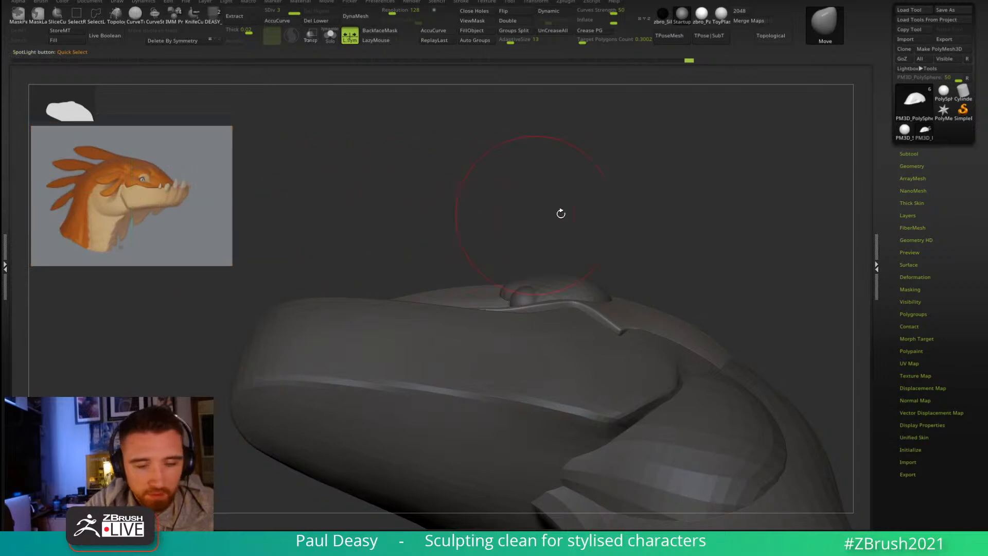
# Step: Lower the upper head's subdivision level to 1
pyautogui.moveTo(629, 331); pyautogui.dragTo(640, 311, button='right')
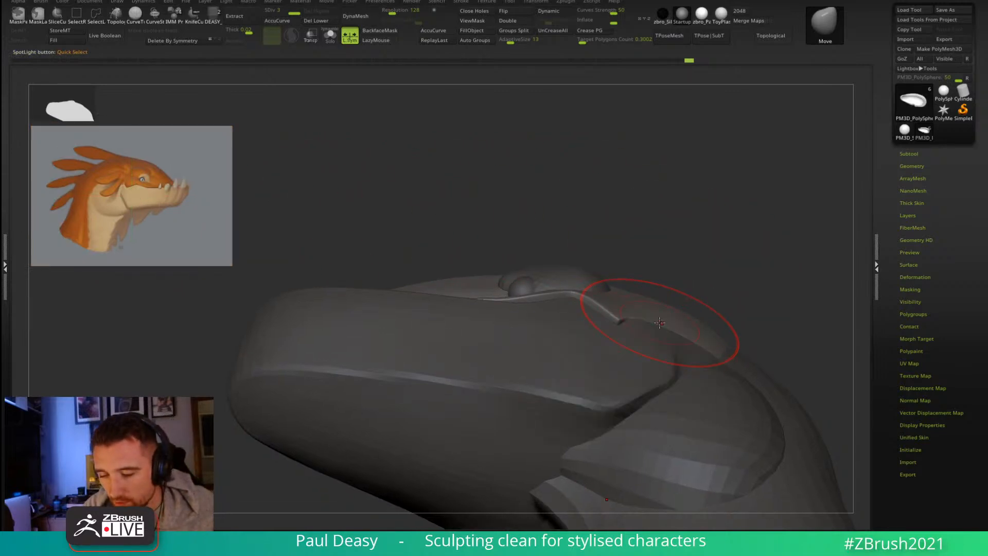
pyautogui.press('ctrl')
pyautogui.hotkey('shift', 'd')
pyautogui.hotkey('shift', 'd')
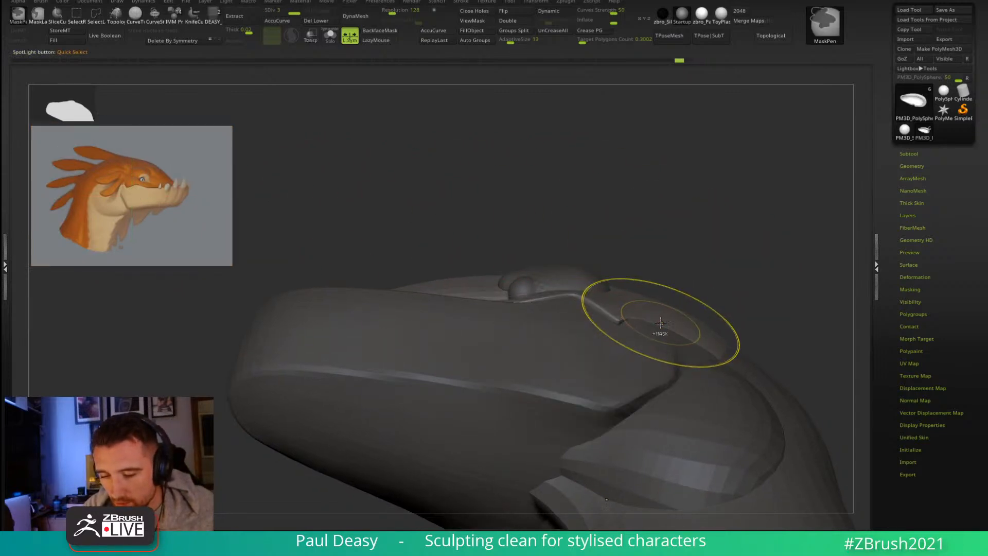
pyautogui.press('shift')
# Step: Reshape the upper head's lower edge around the notch behind the eye with the Move brush
pyautogui.moveTo(658, 322)
pyautogui.mouseDown(button='right')
pyautogui.moveTo(629, 309)
pyautogui.moveTo(707, 240)
pyautogui.moveTo(725, 350)
pyautogui.mouseUp(button='right')
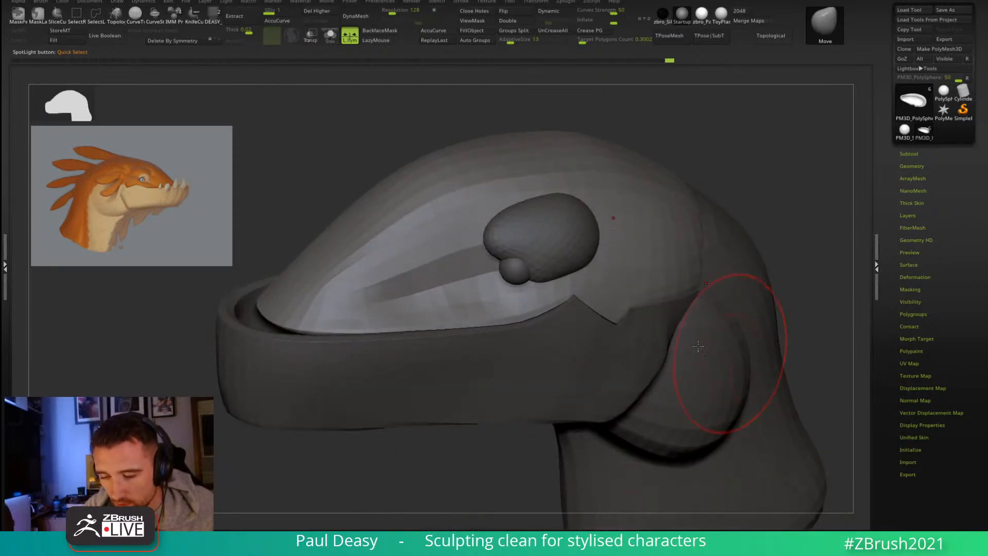
pyautogui.rightClick(568, 403)
pyautogui.rightClick(594, 338)
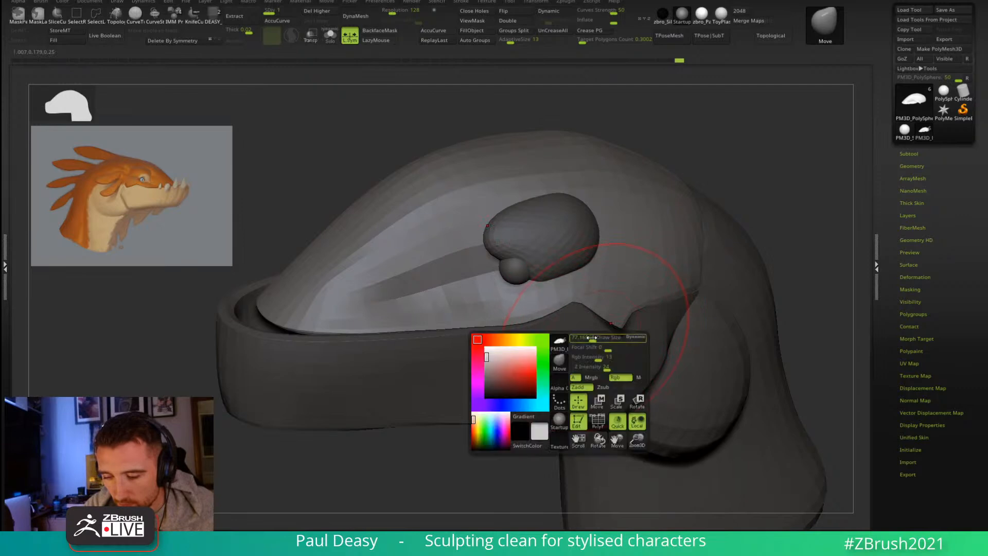
pyautogui.rightClick(555, 343)
pyautogui.moveTo(553, 344); pyautogui.dragTo(628, 303, button='right')
pyautogui.rightClick(629, 308)
pyautogui.moveTo(712, 325); pyautogui.dragTo(595, 320, button='right')
pyautogui.rightClick(592, 306)
pyautogui.moveTo(590, 305)
pyautogui.mouseDown()
pyautogui.moveTo(576, 305)
pyautogui.moveTo(592, 321)
pyautogui.mouseUp()
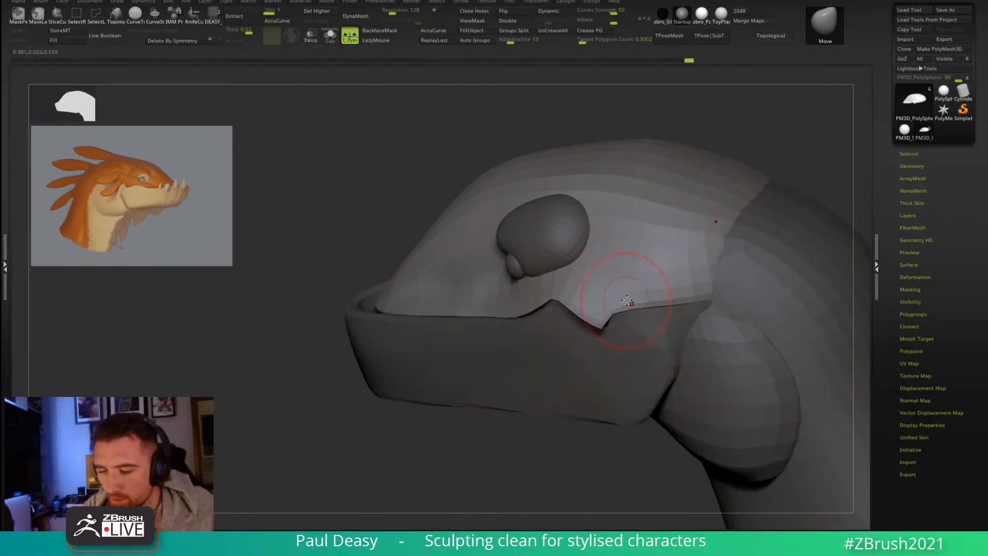
# Step: Adjust the outer contour of the upper head's cheeks beside and in front of the eyes, working from above
pyautogui.moveTo(629, 282)
pyautogui.mouseDown(button='right')
pyautogui.moveTo(638, 309)
pyautogui.moveTo(595, 238)
pyautogui.moveTo(640, 293)
pyautogui.moveTo(607, 287)
pyautogui.moveTo(620, 380)
pyautogui.moveTo(617, 309)
pyautogui.mouseUp(button='right')
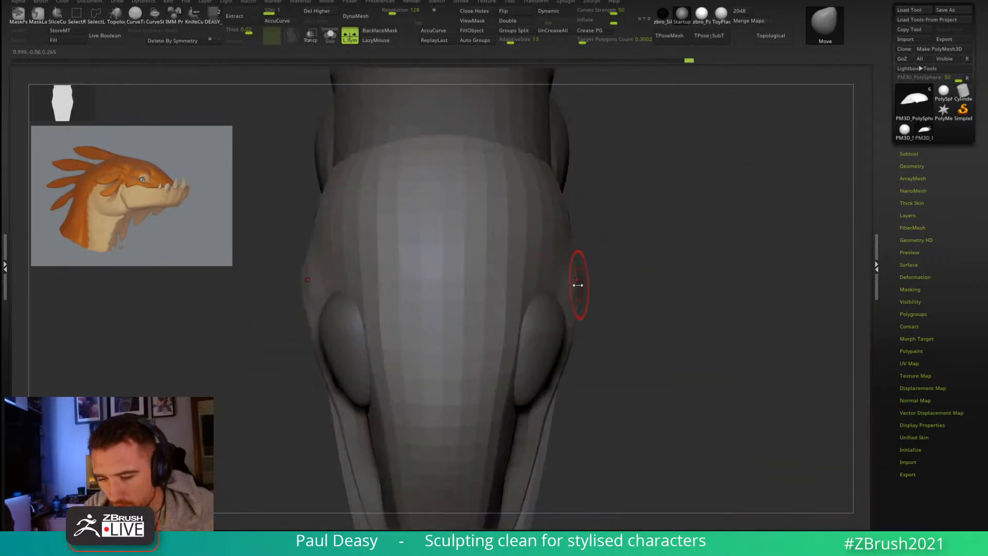
pyautogui.press('ctrl')
pyautogui.moveTo(578, 299); pyautogui.dragTo(583, 331)
pyautogui.press('space')
pyautogui.moveTo(615, 329); pyautogui.dragTo(627, 272, button='right')
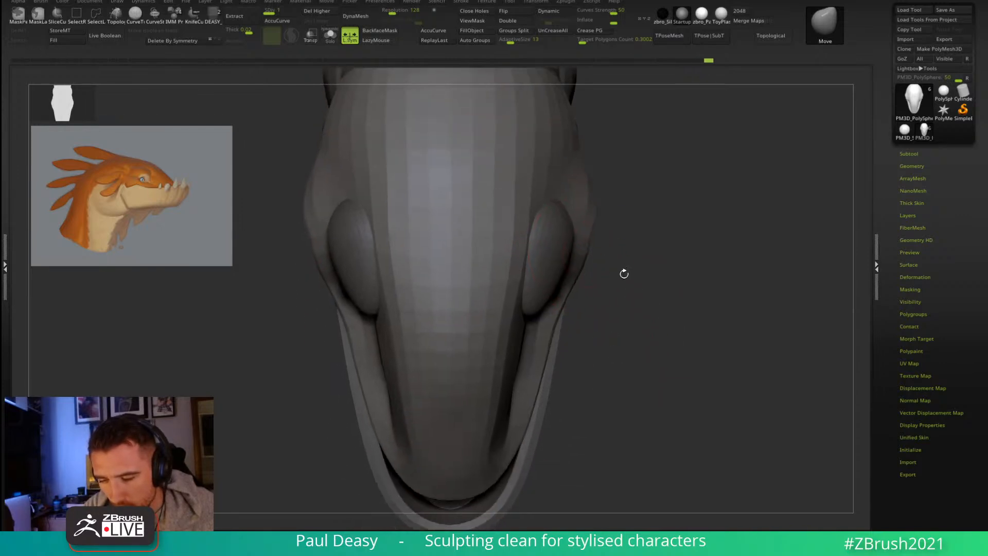
pyautogui.press('space')
pyautogui.moveTo(633, 270)
pyautogui.mouseDown()
pyautogui.moveTo(565, 309)
pyautogui.moveTo(574, 292)
pyautogui.moveTo(570, 301)
pyautogui.mouseUp()
pyautogui.moveTo(549, 340); pyautogui.dragTo(607, 316)
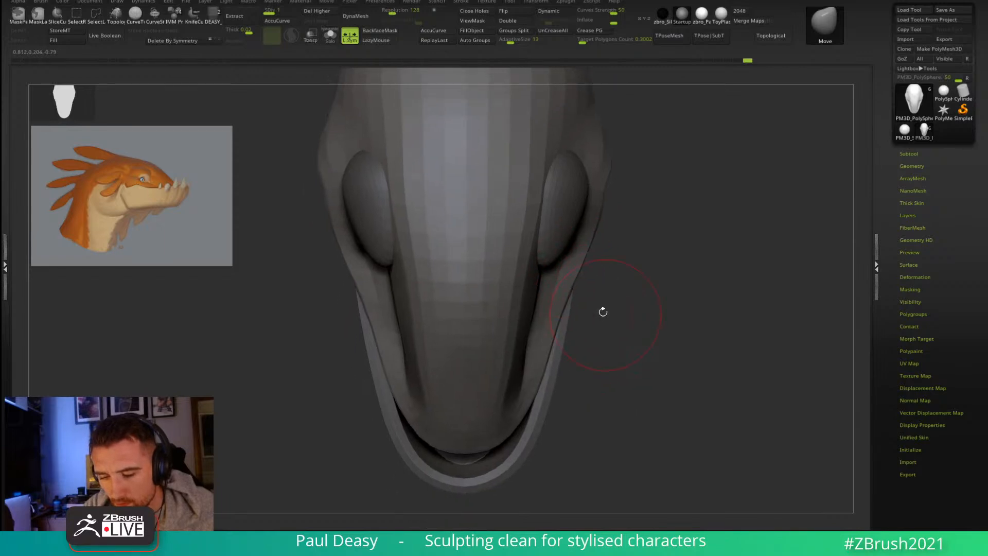
# Step: Refine the side contour of the upper snout between the cheeks and the mouth with Move brush strokes
pyautogui.press('space')
pyautogui.moveTo(556, 357); pyautogui.dragTo(564, 356)
pyautogui.keyDown('alt'); pyautogui.moveTo(565, 380); pyautogui.dragTo(578, 339); pyautogui.keyUp('alt')
pyautogui.press('space')
pyautogui.moveTo(533, 379)
pyautogui.mouseDown()
pyautogui.moveTo(517, 370)
pyautogui.moveTo(543, 332)
pyautogui.moveTo(558, 353)
pyautogui.mouseUp()
pyautogui.press('space')
pyautogui.moveTo(561, 288)
pyautogui.mouseDown()
pyautogui.moveTo(585, 253)
pyautogui.moveTo(574, 283)
pyautogui.mouseUp()
pyautogui.press('space')
pyautogui.press('space')
pyautogui.moveTo(558, 320)
pyautogui.mouseDown()
pyautogui.moveTo(564, 296)
pyautogui.moveTo(537, 347)
pyautogui.mouseUp()
# Step: Narrow the front of the upper snout into a cleaner taper inside the lower jaw, seen from above
pyautogui.press('space')
pyautogui.press('space')
pyautogui.press('space')
pyautogui.moveTo(511, 388); pyautogui.dragTo(515, 388)
pyautogui.moveTo(501, 404)
pyautogui.mouseDown()
pyautogui.moveTo(490, 403)
pyautogui.moveTo(505, 386)
pyautogui.mouseUp()
pyautogui.moveTo(532, 352); pyautogui.dragTo(512, 339)
pyautogui.press('space')
pyautogui.moveTo(529, 283); pyautogui.dragTo(532, 266)
pyautogui.moveTo(545, 326); pyautogui.dragTo(541, 328)
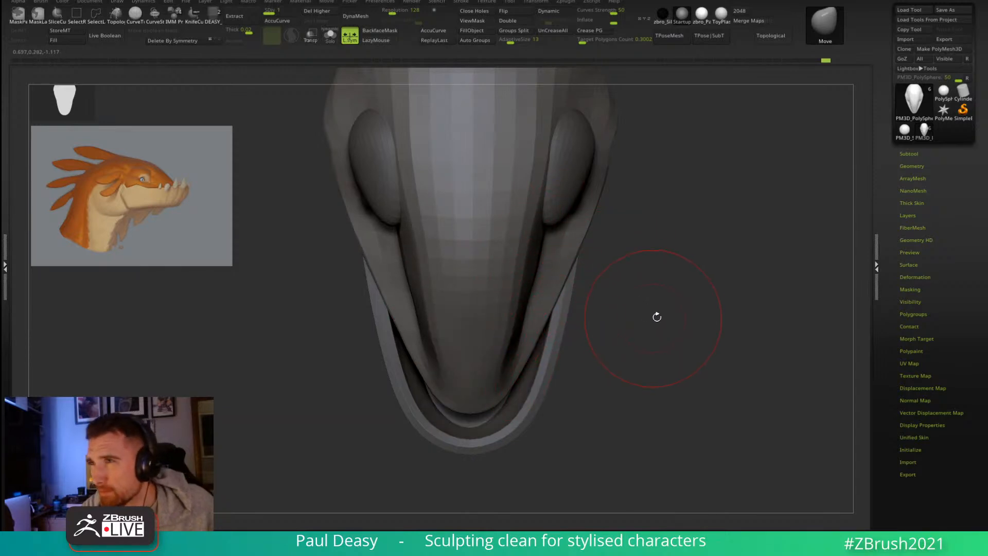
pyautogui.keyDown('alt'); pyautogui.moveTo(655, 319); pyautogui.dragTo(653, 313); pyautogui.keyUp('alt')
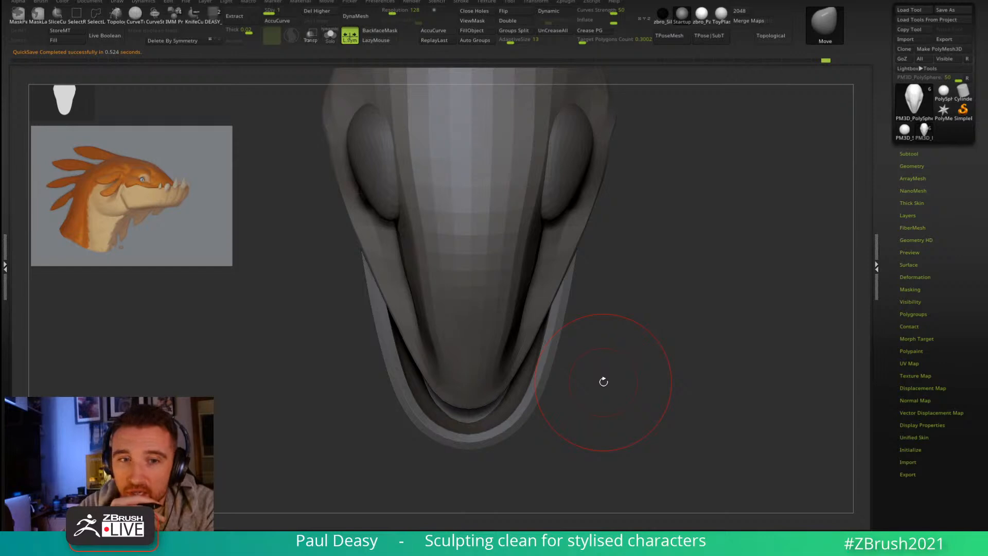
# Step: Try to insert a sphere from the IMM Primitives brush on the upper head beside the snout crease
pyautogui.moveTo(604, 381)
pyautogui.mouseDown()
pyautogui.moveTo(696, 212)
pyautogui.moveTo(697, 260)
pyautogui.moveTo(669, 278)
pyautogui.mouseUp()
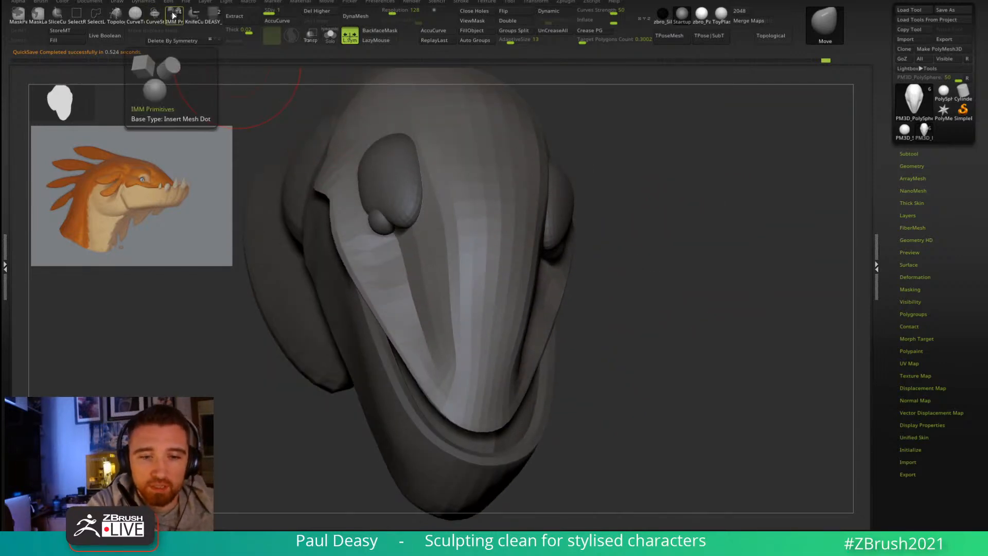
pyautogui.moveTo(702, 227); pyautogui.dragTo(672, 270)
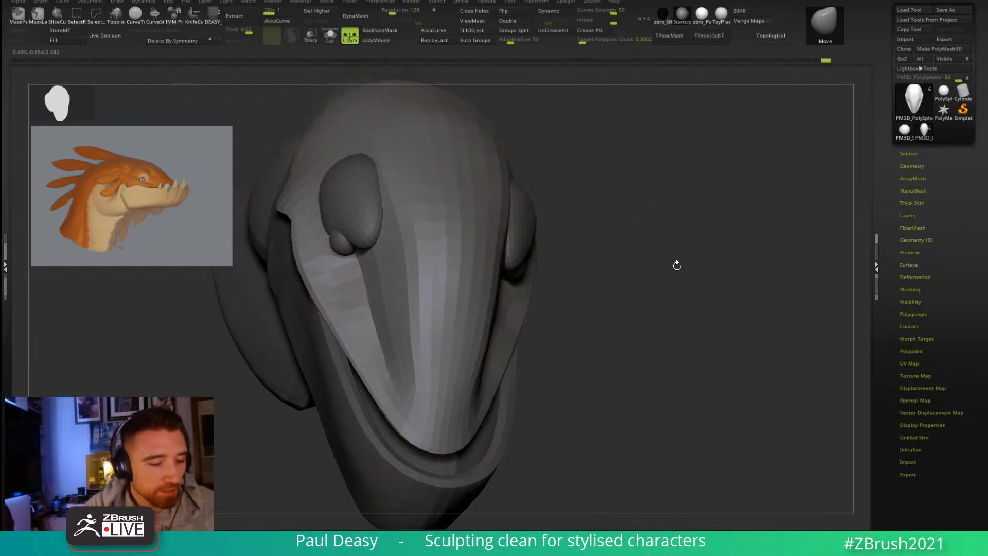
pyautogui.press('b')
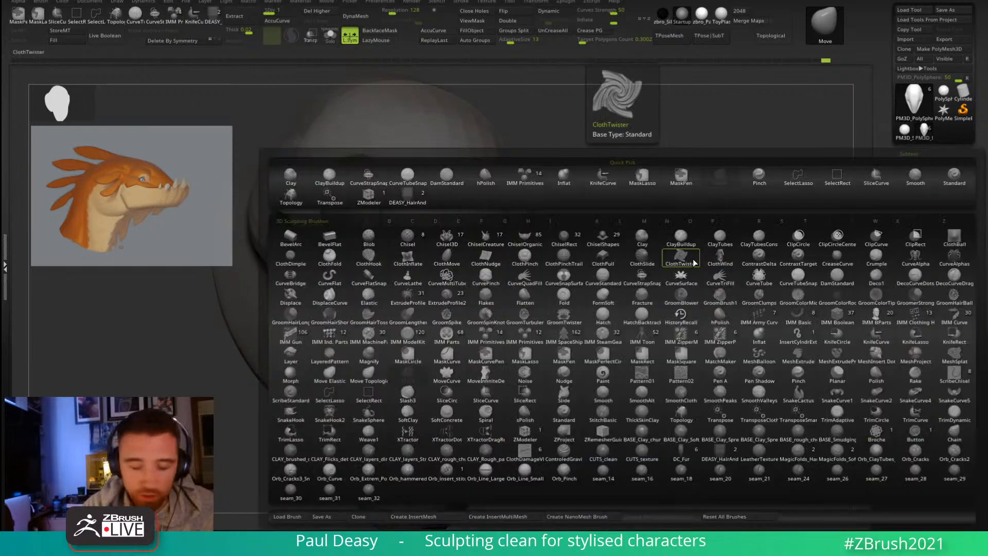
pyautogui.press('i')
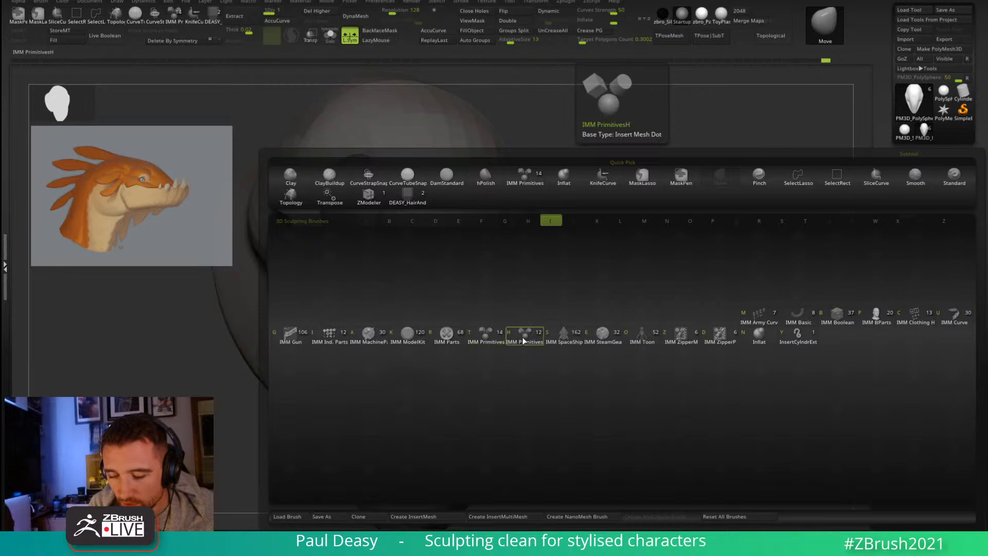
pyautogui.click(492, 336)
pyautogui.moveTo(616, 309)
pyautogui.keyDown('shift'); pyautogui.mouseDown()
pyautogui.moveTo(616, 329)
pyautogui.moveTo(648, 273)
pyautogui.mouseUp(); pyautogui.keyUp('shift')
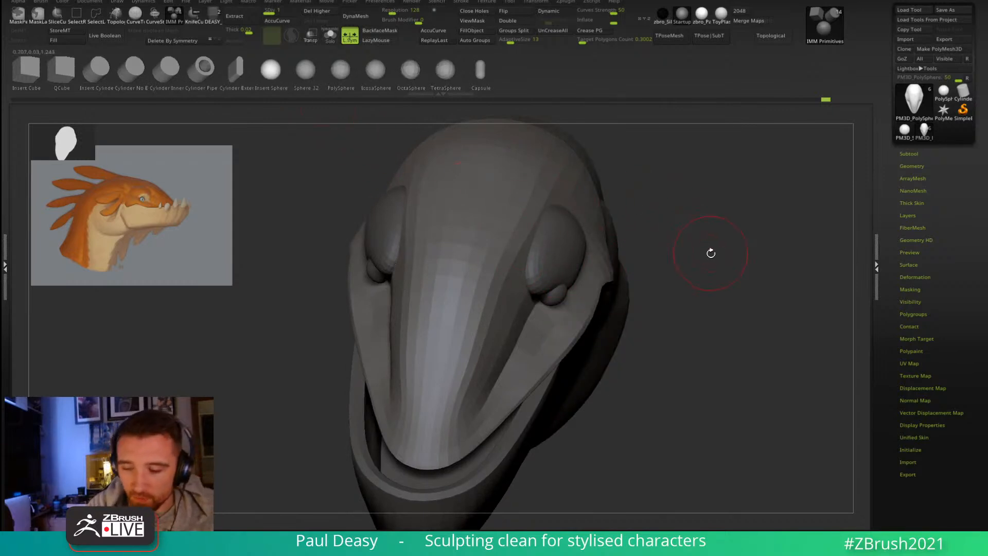
pyautogui.moveTo(711, 251); pyautogui.dragTo(656, 289, button='right')
pyautogui.click(507, 294)
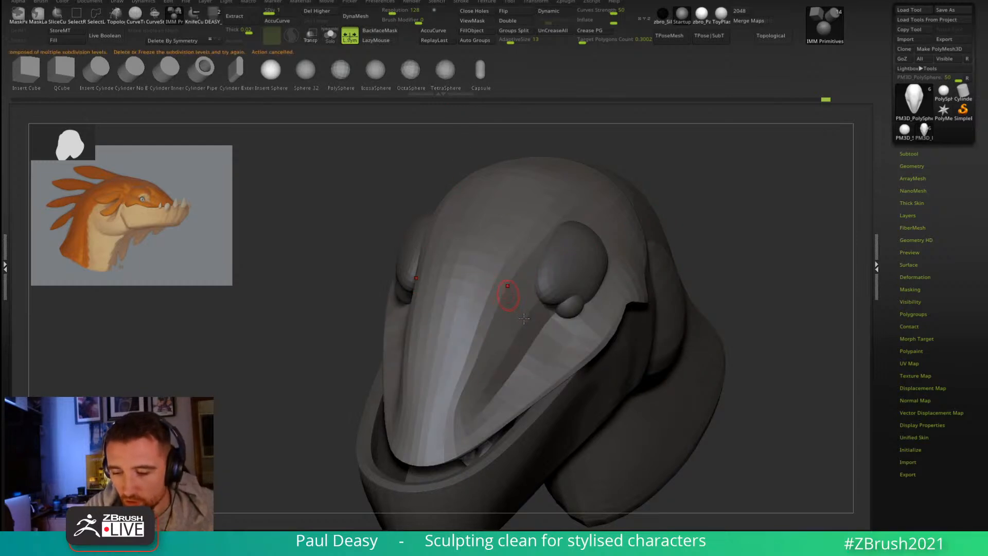
# Step: Return to the Move brush and make the brow form the active subtool
pyautogui.press('b')
pyautogui.press('m')
pyautogui.press('v')
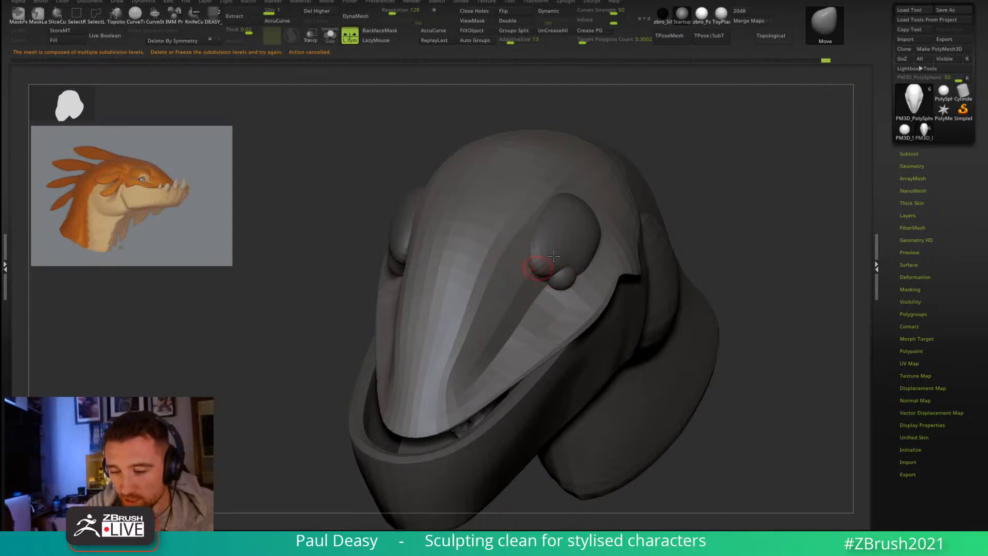
pyautogui.keyDown('alt'); pyautogui.click(575, 257); pyautogui.keyUp('alt')
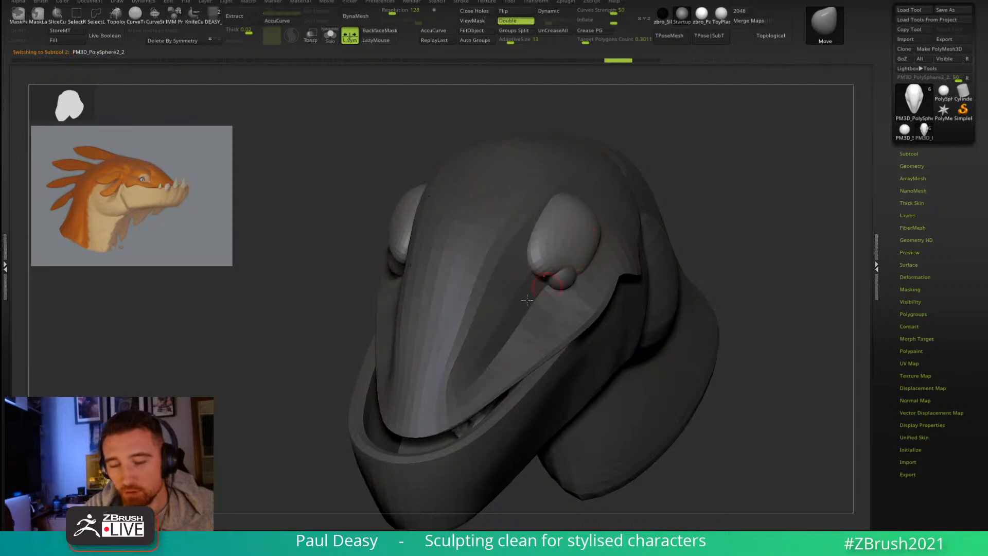
# Step: Try inserting an IMM Primitives sphere on the brow form and undo the insertion
pyautogui.press('b')
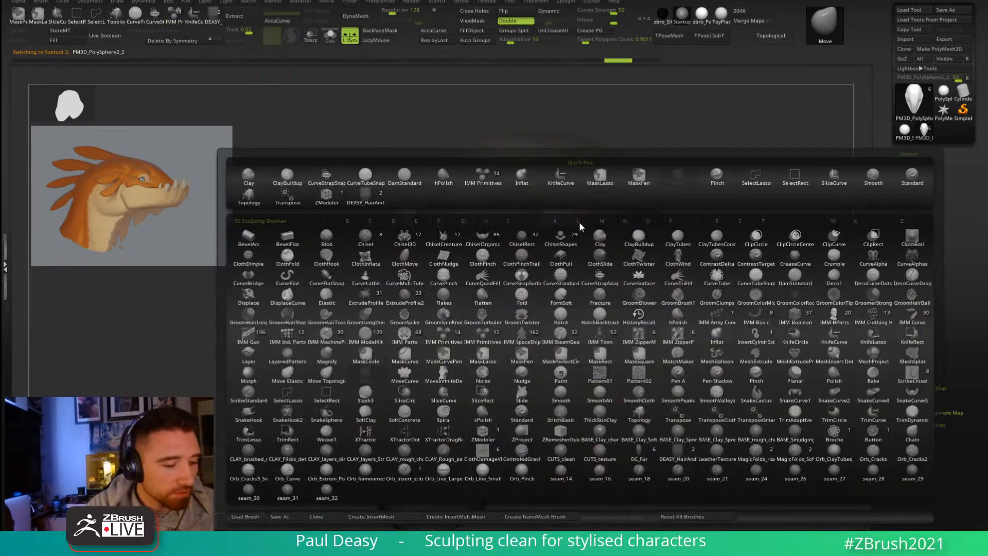
pyautogui.press('i')
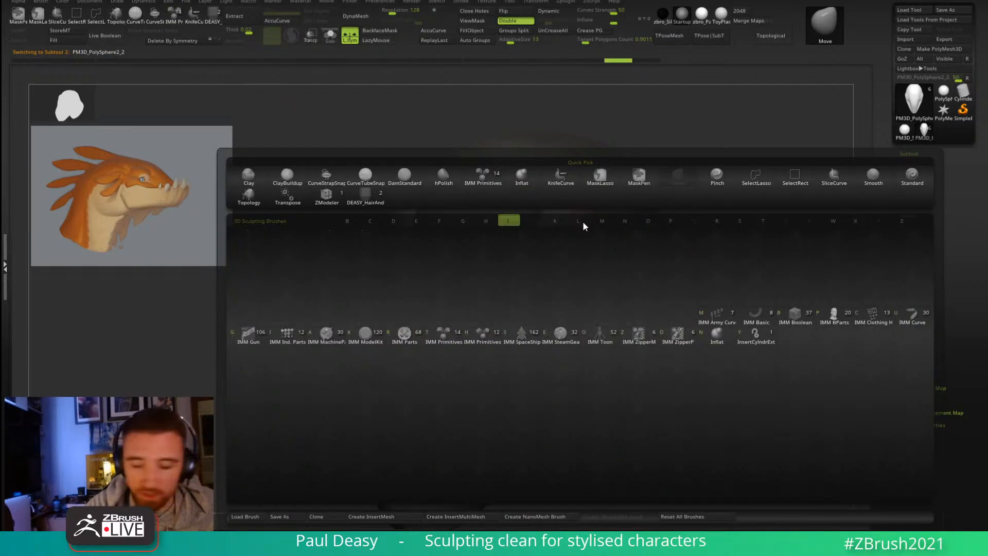
pyautogui.click(440, 341)
pyautogui.moveTo(566, 260); pyautogui.dragTo(565, 281)
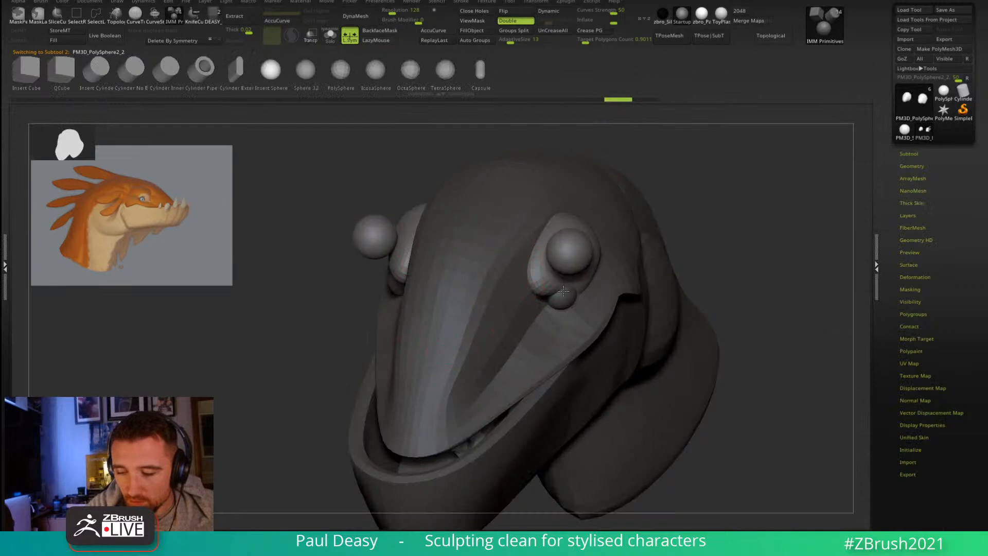
pyautogui.keyDown('shift'); pyautogui.moveTo(746, 260); pyautogui.dragTo(715, 275); pyautogui.keyUp('shift')
pyautogui.hotkey('ctrl', 'z')
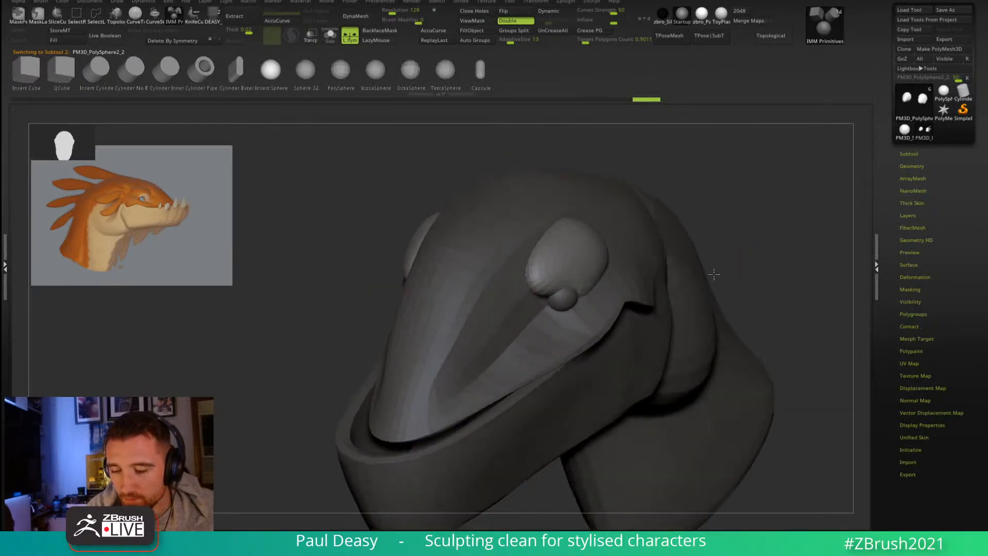
# Step: Pull the brow form's lower front edge forward beside the eyeball with the Move brush
pyautogui.press('b')
pyautogui.press('m')
pyautogui.press('v')
pyautogui.moveTo(750, 234); pyautogui.dragTo(703, 228)
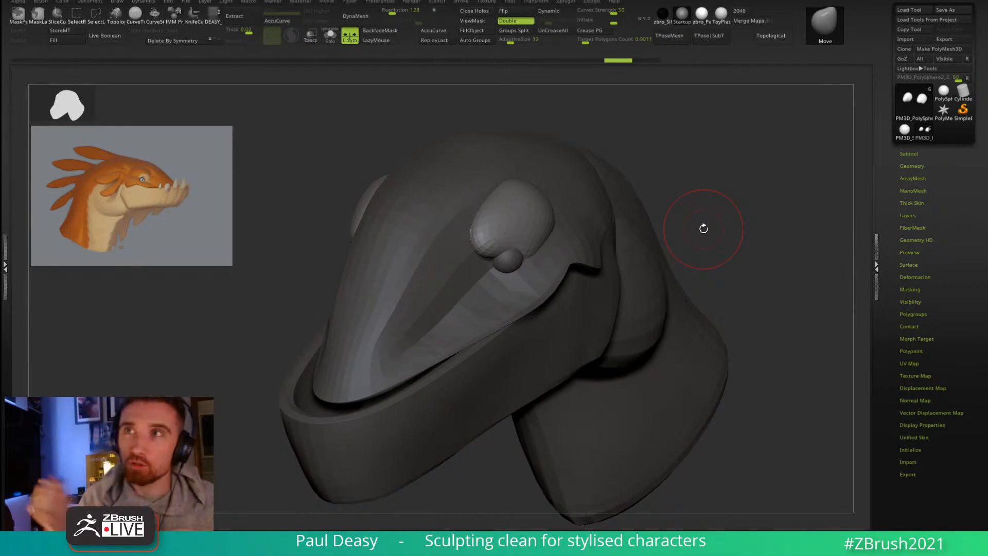
pyautogui.moveTo(640, 132); pyautogui.dragTo(561, 199)
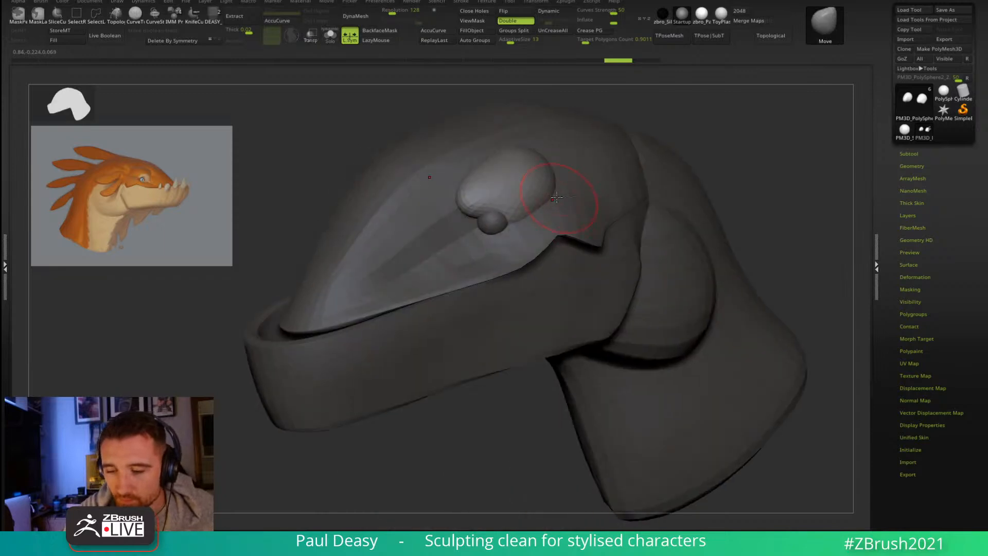
pyautogui.press('space')
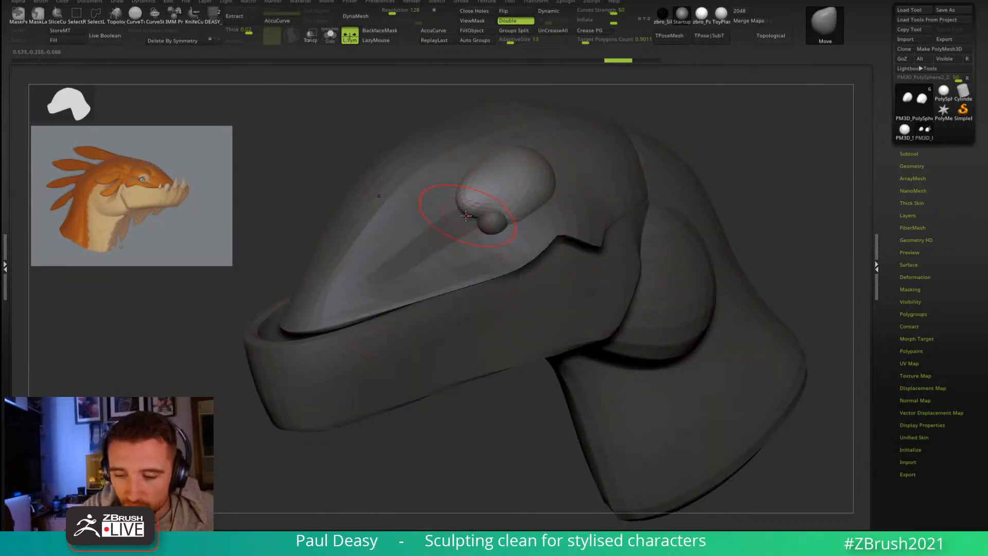
pyautogui.moveTo(468, 216); pyautogui.dragTo(474, 223)
pyautogui.press('space')
# Step: Extend the brow form's front corner downward into a narrow tip in front of the eyeball
pyautogui.moveTo(320, 206); pyautogui.dragTo(453, 222)
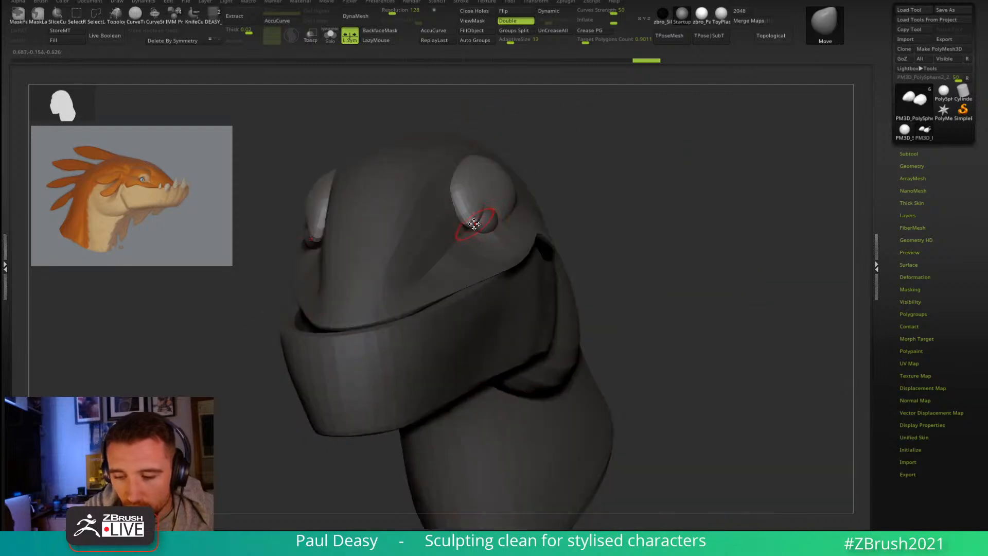
pyautogui.moveTo(475, 224); pyautogui.dragTo(492, 200, button='right')
pyautogui.moveTo(483, 214)
pyautogui.mouseDown()
pyautogui.moveTo(474, 210)
pyautogui.moveTo(474, 225)
pyautogui.mouseUp()
pyautogui.moveTo(475, 225); pyautogui.dragTo(474, 222, button='right')
pyautogui.moveTo(474, 222)
pyautogui.mouseDown()
pyautogui.moveTo(464, 214)
pyautogui.moveTo(471, 227)
pyautogui.mouseUp()
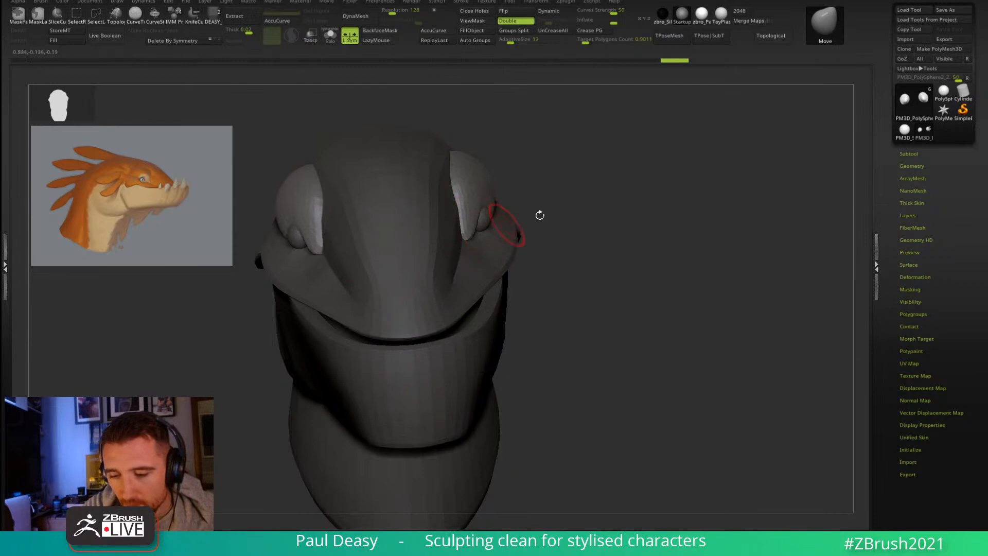
pyautogui.moveTo(506, 224); pyautogui.dragTo(483, 216, button='right')
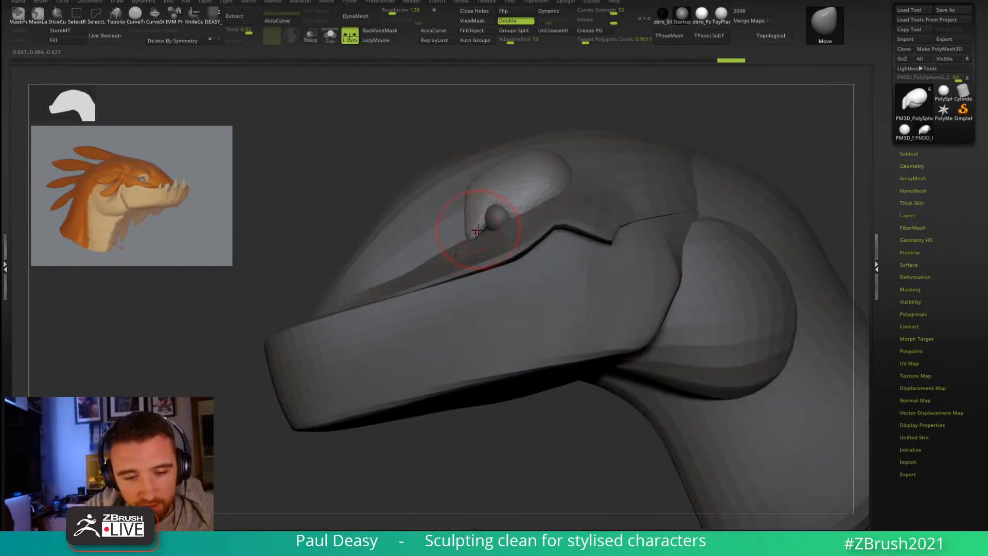
pyautogui.moveTo(478, 229); pyautogui.dragTo(483, 232)
pyautogui.press('space')
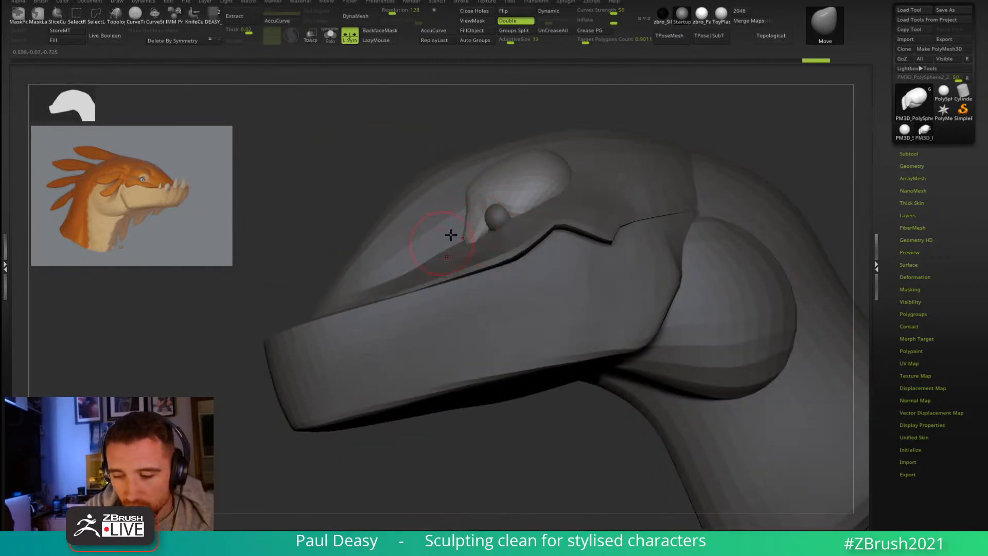
# Step: Remesh the brow form and rework its front tip beside the eyeball, undoing unwanted changes
pyautogui.hotkey('ctrl', 'z')
pyautogui.hotkey('ctrl', 'z')
pyautogui.hotkey('ctrl', 'z')
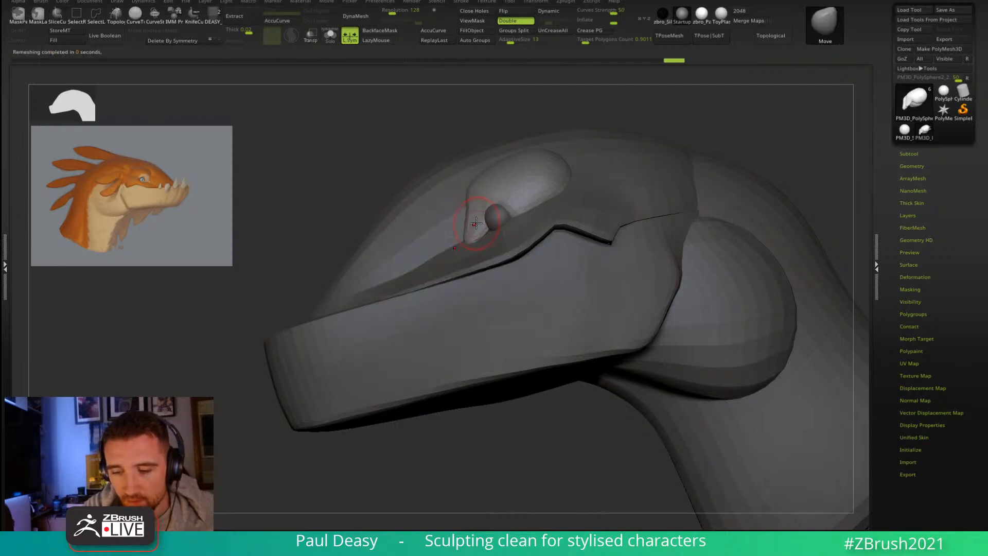
pyautogui.press('shift')
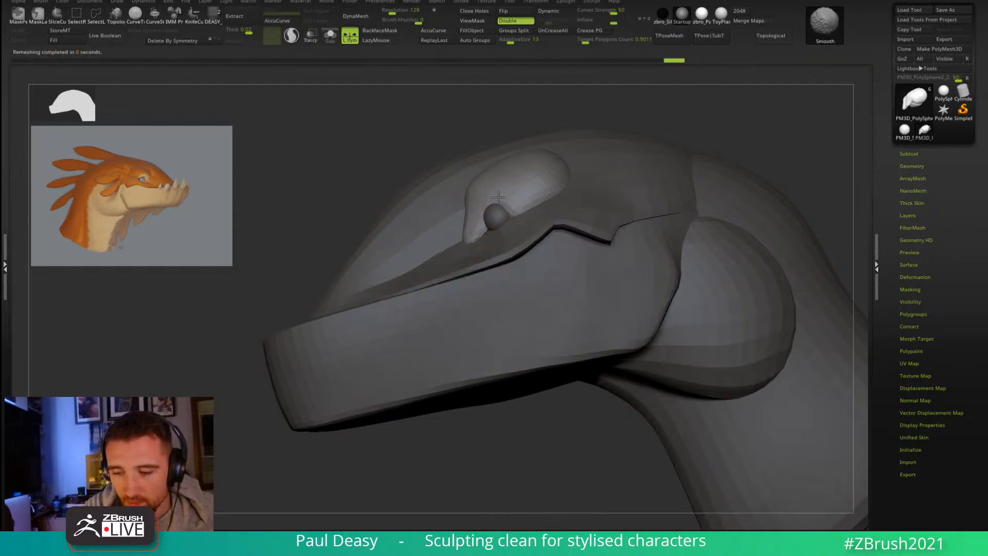
pyautogui.press('space')
pyautogui.moveTo(469, 225); pyautogui.dragTo(471, 223)
pyautogui.hotkey('ctrl', 'z')
pyautogui.hotkey('ctrl', 'z')
pyautogui.hotkey('ctrl', 'shift', 'z')
# Step: Reshape the brow form's upper front edge and outer side from the side and front views
pyautogui.moveTo(460, 192)
pyautogui.mouseDown(button='right')
pyautogui.moveTo(470, 206)
pyautogui.moveTo(453, 194)
pyautogui.mouseUp(button='right')
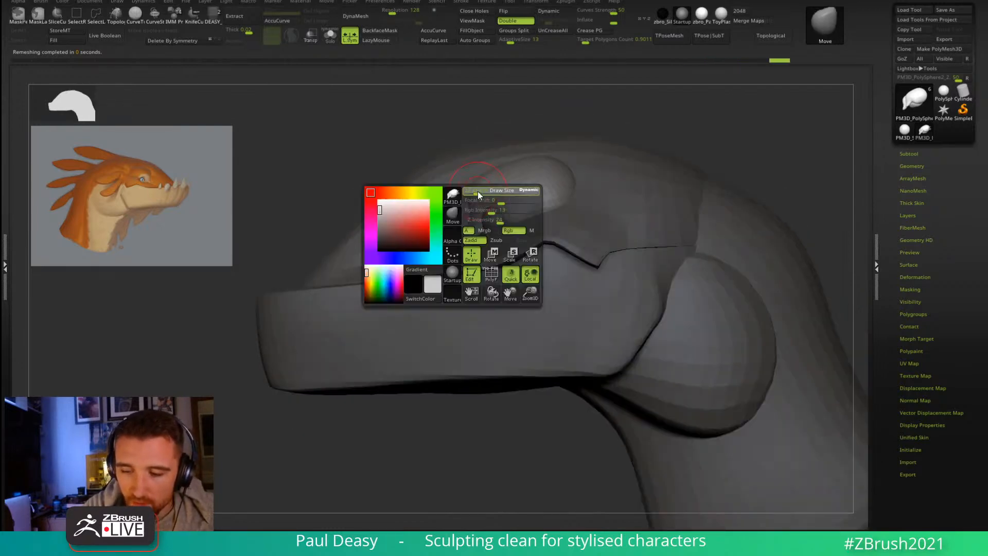
pyautogui.moveTo(476, 181); pyautogui.dragTo(479, 177)
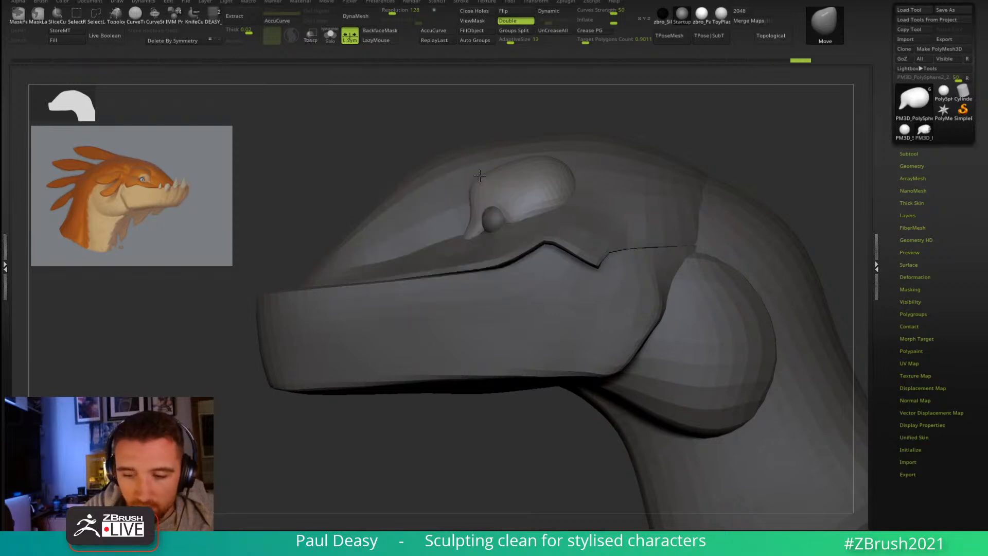
pyautogui.moveTo(479, 172); pyautogui.dragTo(461, 184, button='right')
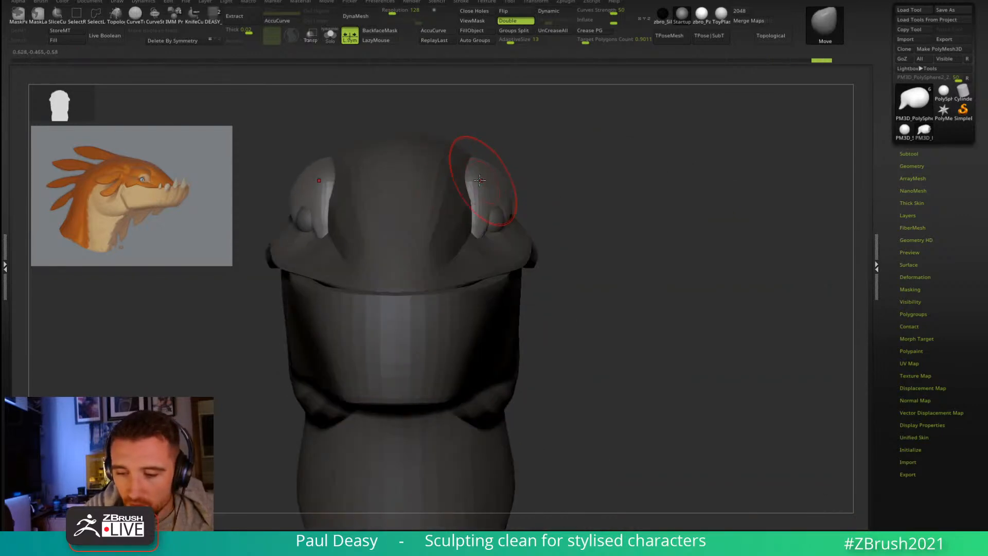
pyautogui.moveTo(500, 189); pyautogui.dragTo(494, 198)
pyautogui.moveTo(495, 197)
pyautogui.mouseDown(button='right')
pyautogui.moveTo(604, 216)
pyautogui.moveTo(474, 217)
pyautogui.moveTo(556, 218)
pyautogui.moveTo(491, 222)
pyautogui.mouseUp(button='right')
# Step: Build up the brow form's surface around the eyeball with the ClayBuildup brush
pyautogui.press('space')
pyautogui.press('b')
pyautogui.press('c')
pyautogui.press('b')
pyautogui.press('space')
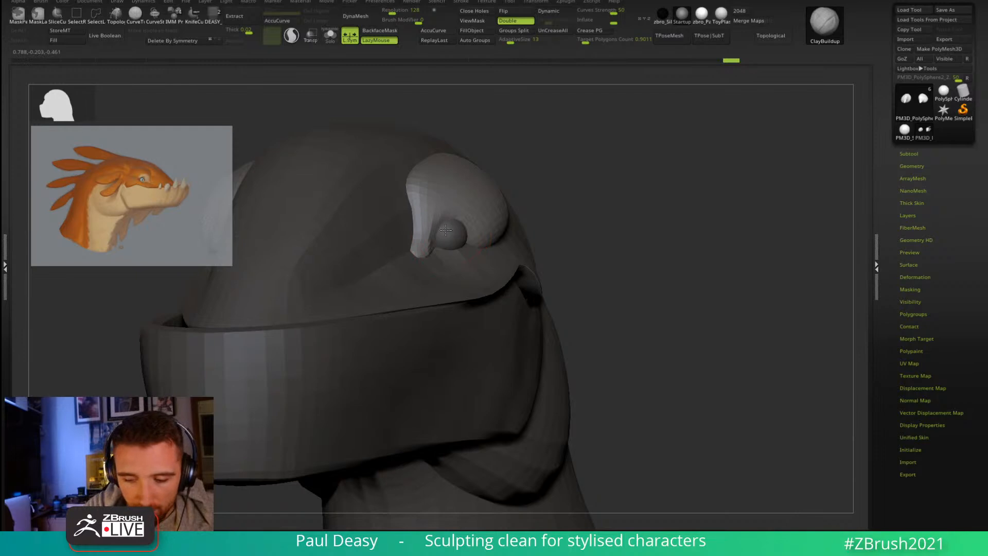
pyautogui.moveTo(448, 234)
pyautogui.mouseDown()
pyautogui.moveTo(445, 241)
pyautogui.moveTo(449, 227)
pyautogui.mouseUp()
pyautogui.press('space')
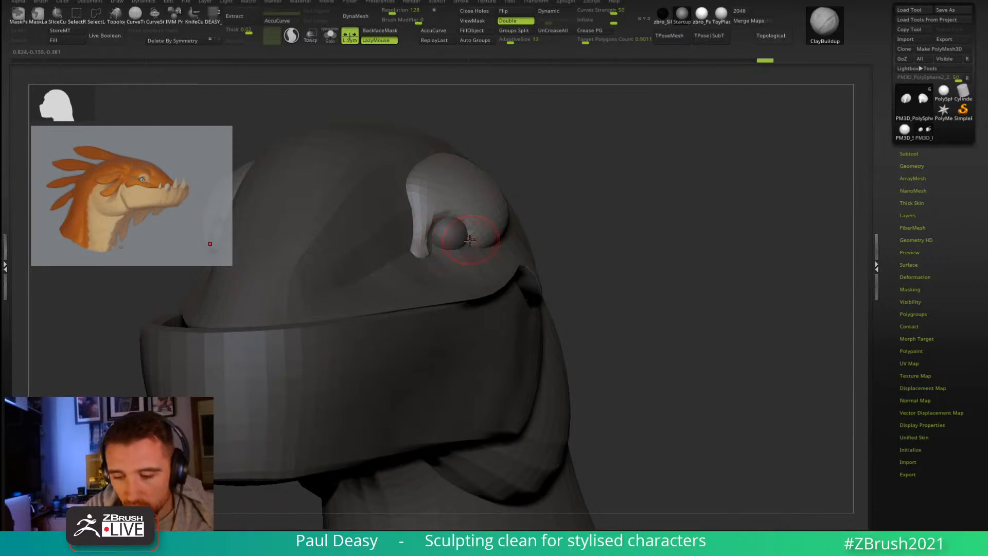
pyautogui.moveTo(469, 239); pyautogui.dragTo(441, 233, button='right')
pyautogui.moveTo(451, 223)
pyautogui.mouseDown()
pyautogui.moveTo(442, 227)
pyautogui.moveTo(453, 227)
pyautogui.mouseUp()
pyautogui.press('shift')
pyautogui.moveTo(452, 227); pyautogui.dragTo(466, 222, button='right')
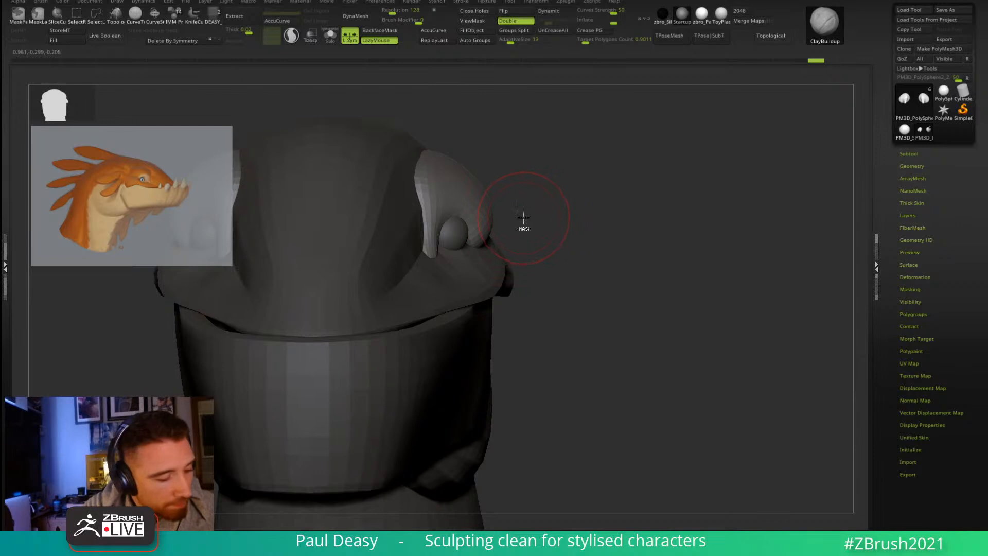
# Step: Build up the front of the brow form ahead of the eyeball with a smaller ClayBuildup brush
pyautogui.moveTo(562, 221); pyautogui.dragTo(543, 220, button='right')
pyautogui.click(542, 220)
pyautogui.press('b')
pyautogui.press('c')
pyautogui.press('b')
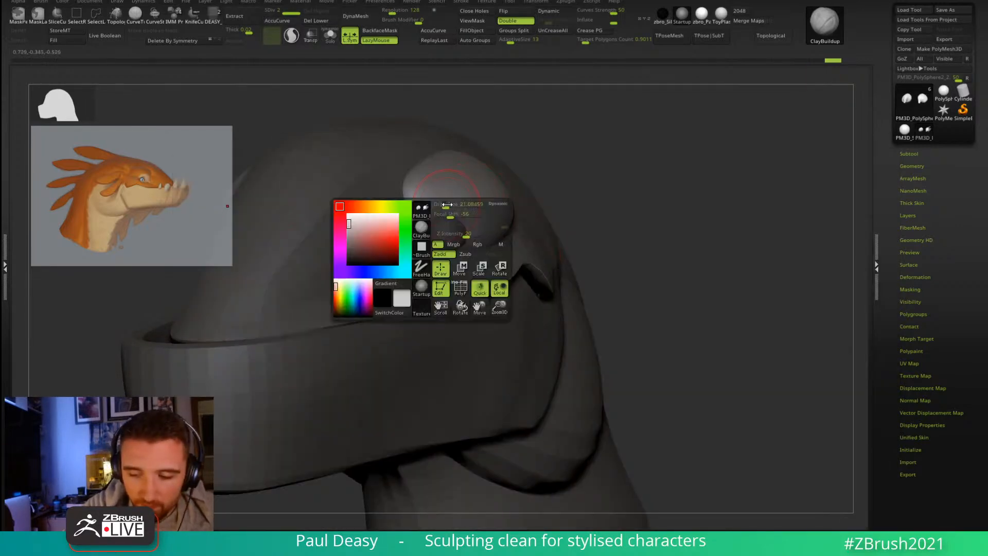
pyautogui.press('space')
pyautogui.press('space')
pyautogui.press('space')
pyautogui.press('space')
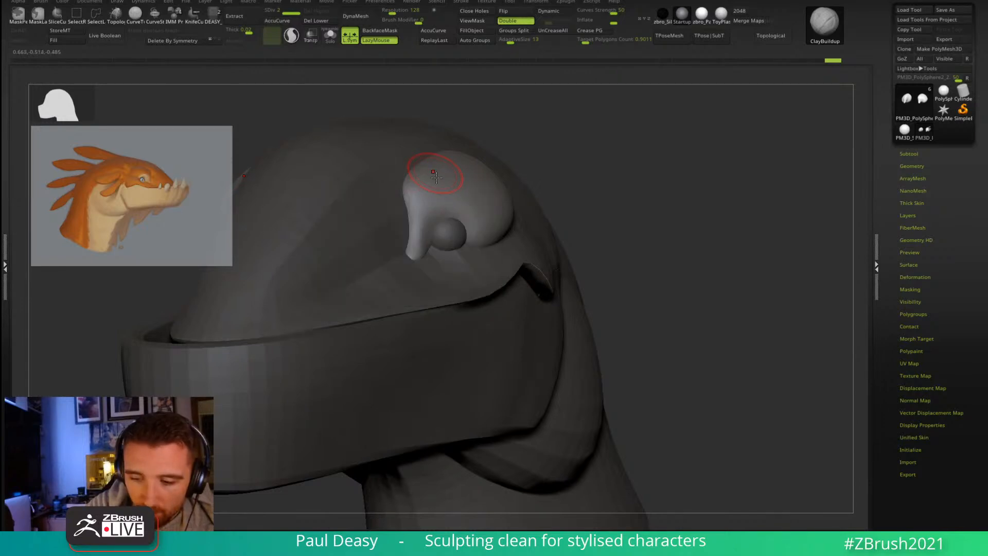
pyautogui.moveTo(426, 178); pyautogui.dragTo(424, 215)
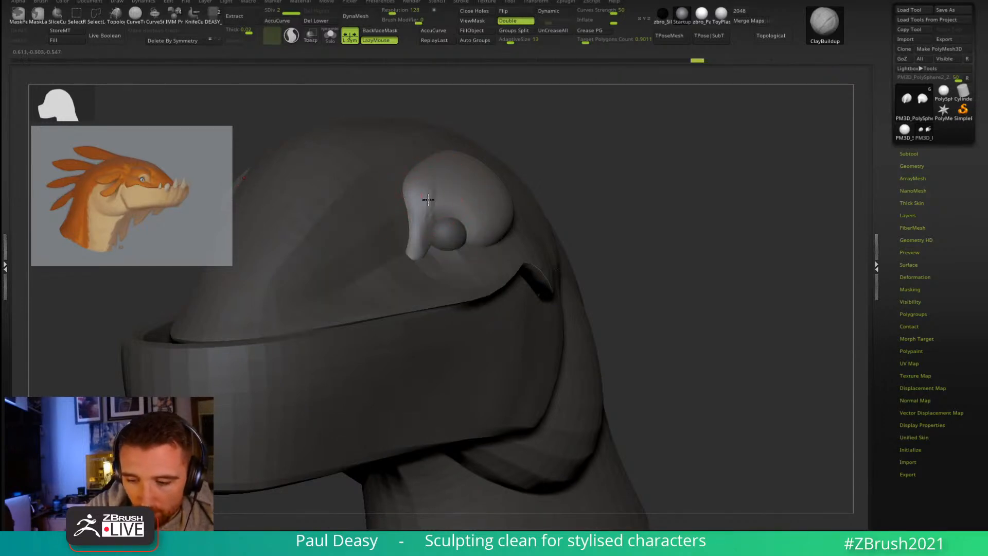
pyautogui.press('space')
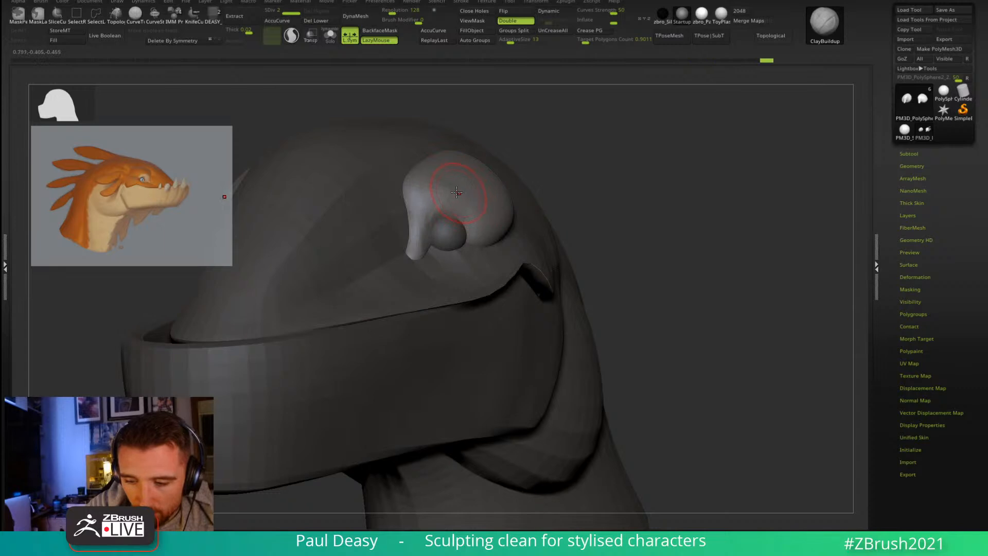
# Step: Build up the brow form over and behind the eyeball with ClayBuildup, undoing unwanted strokes, and smooth the surface
pyautogui.moveTo(486, 214); pyautogui.dragTo(463, 201)
pyautogui.hotkey('ctrl', 'z')
pyautogui.hotkey('ctrl', 'z')
pyautogui.hotkey('ctrl', 'z')
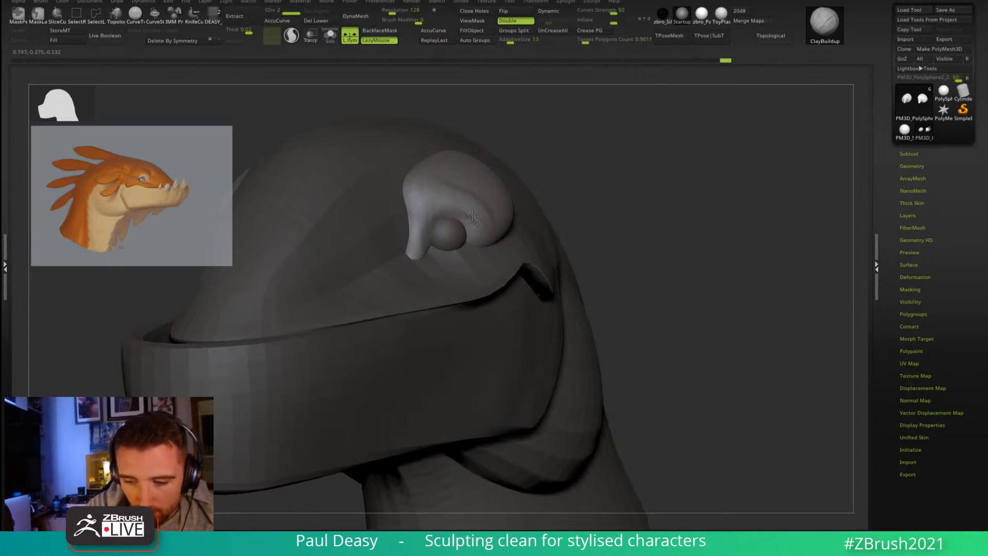
pyautogui.press('space')
pyautogui.moveTo(471, 211)
pyautogui.mouseDown()
pyautogui.moveTo(425, 206)
pyautogui.moveTo(460, 182)
pyautogui.mouseUp()
pyautogui.press('space')
pyautogui.press('space')
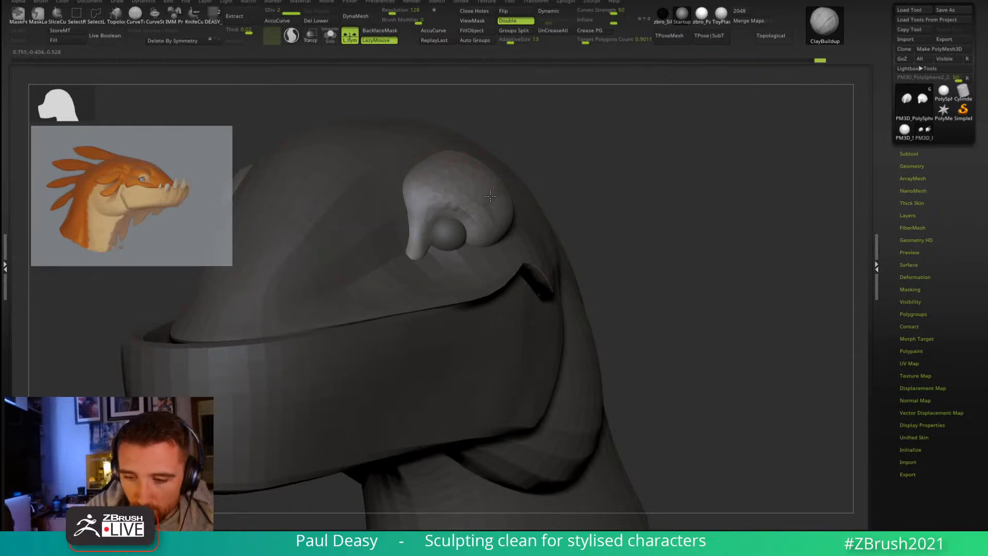
pyautogui.press('space')
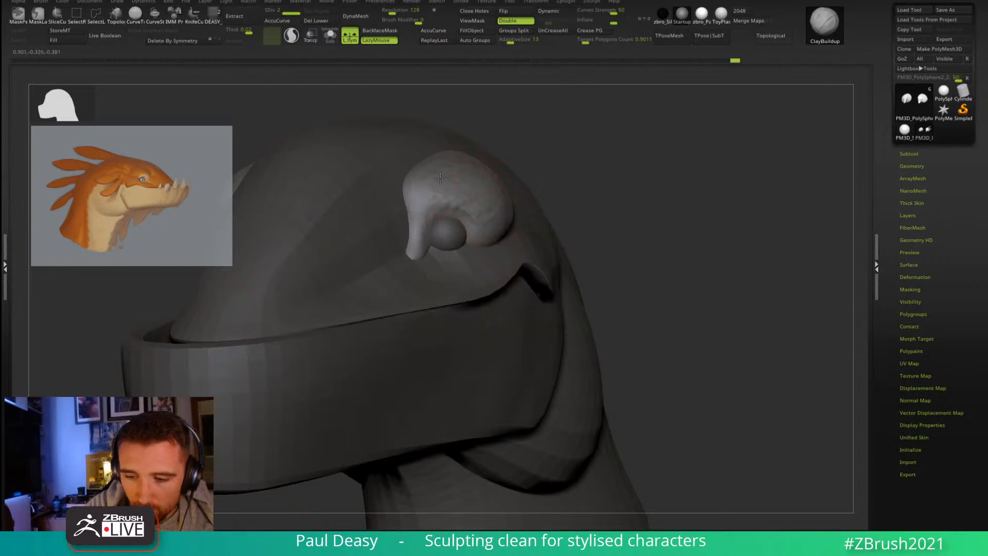
pyautogui.press('shift')
# Step: Pull the brow form's lower rear edge down behind the eyeball with the Move brush
pyautogui.moveTo(508, 220)
pyautogui.mouseDown(button='right')
pyautogui.moveTo(471, 257)
pyautogui.moveTo(472, 245)
pyautogui.moveTo(488, 252)
pyautogui.mouseUp(button='right')
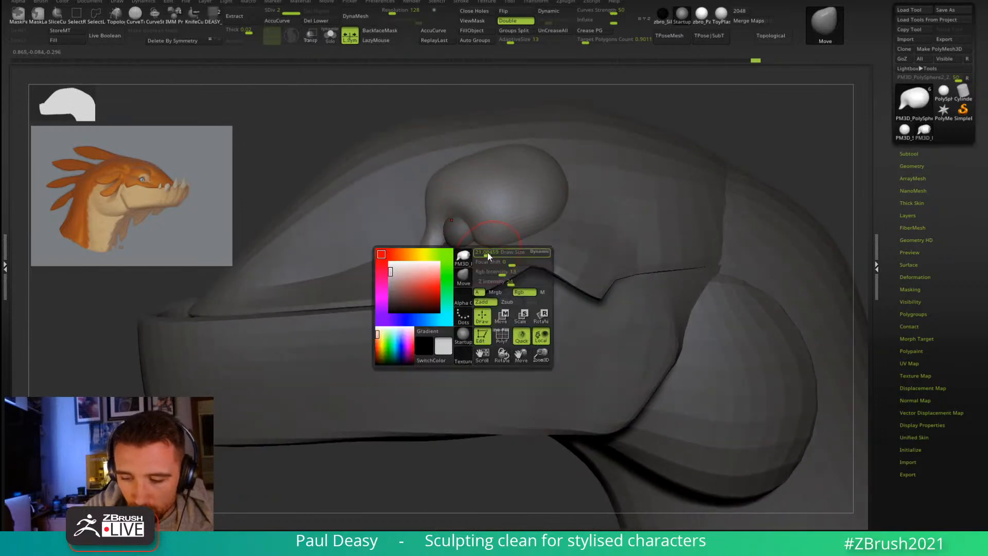
pyautogui.moveTo(478, 249); pyautogui.dragTo(474, 267)
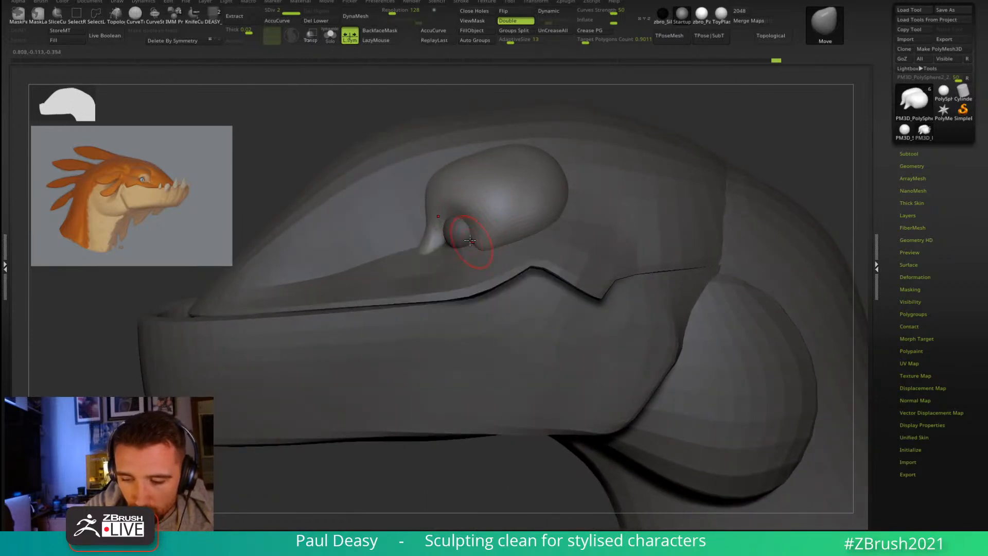
pyautogui.moveTo(471, 241)
pyautogui.mouseDown(button='right')
pyautogui.moveTo(494, 258)
pyautogui.moveTo(505, 232)
pyautogui.moveTo(592, 221)
pyautogui.moveTo(561, 216)
pyautogui.moveTo(551, 237)
pyautogui.moveTo(530, 239)
pyautogui.moveTo(508, 263)
pyautogui.moveTo(607, 221)
pyautogui.moveTo(573, 210)
pyautogui.mouseUp(button='right')
pyautogui.press('shift')
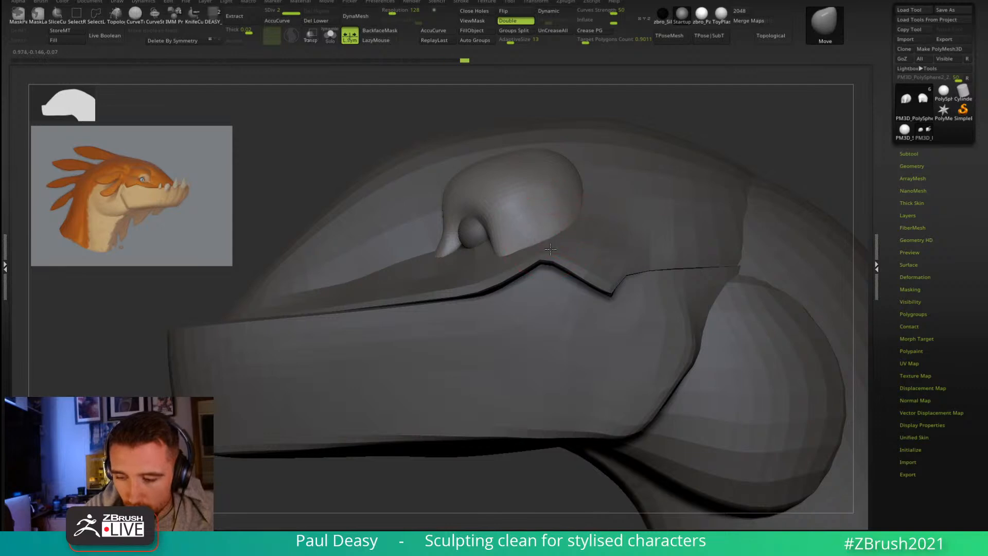
# Step: Smooth the upper surface of the brow form above the eyeball
pyautogui.press('shift')
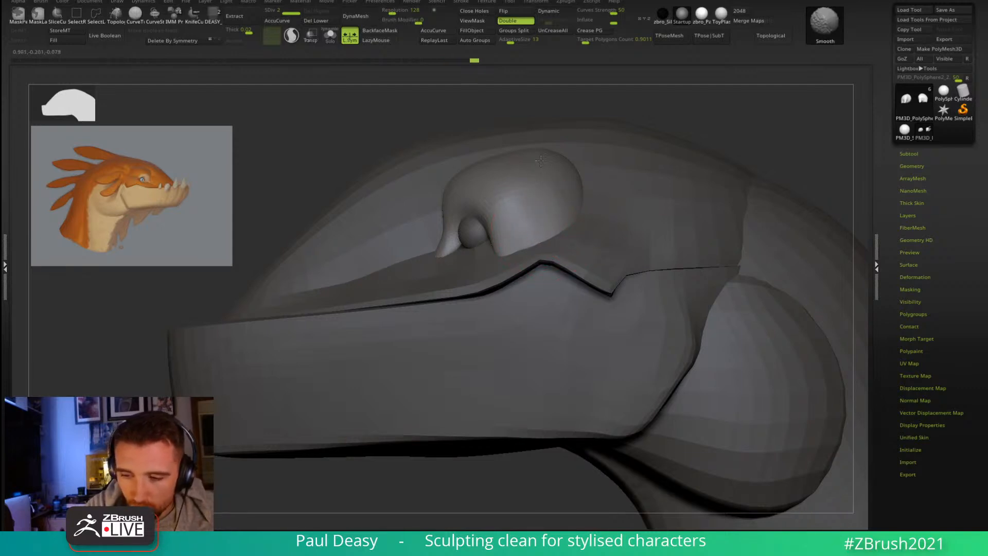
pyautogui.keyDown('shift'); pyautogui.moveTo(527, 187); pyautogui.dragTo(536, 188); pyautogui.keyUp('shift')
pyautogui.rightClick(560, 183)
pyautogui.moveTo(568, 168); pyautogui.dragTo(592, 159, button='right')
pyautogui.press('ctrl')
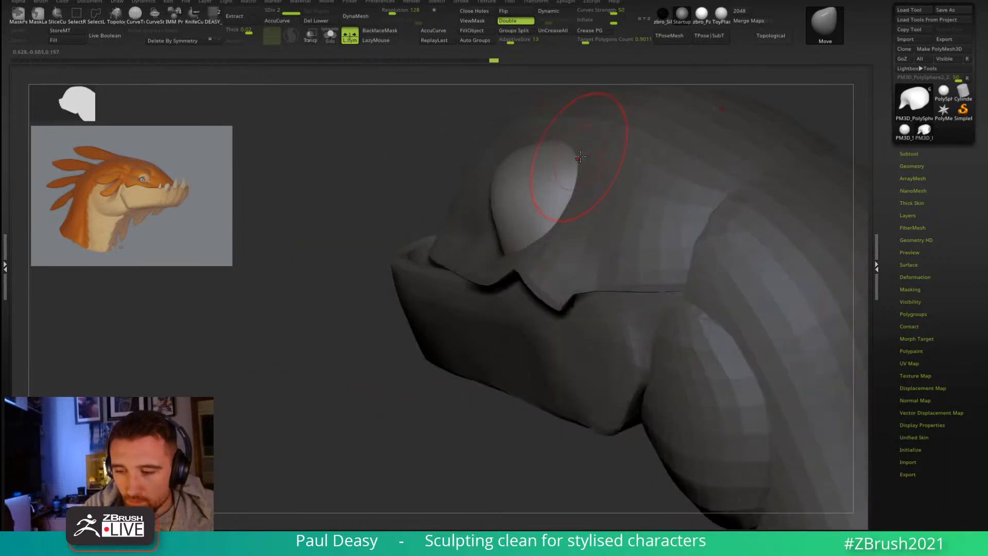
# Step: Reshape the brow form's rear edge with the Move brush and smooth its outer side
pyautogui.rightClick(585, 161)
pyautogui.moveTo(587, 163); pyautogui.dragTo(584, 170)
pyautogui.moveTo(584, 171)
pyautogui.mouseDown(button='right')
pyautogui.moveTo(576, 196)
pyautogui.moveTo(564, 197)
pyautogui.mouseUp(button='right')
pyautogui.press('shift')
pyautogui.keyDown('shift'); pyautogui.moveTo(539, 176); pyautogui.dragTo(533, 206); pyautogui.keyUp('shift')
pyautogui.moveTo(572, 175)
pyautogui.keyDown('shift'); pyautogui.mouseDown(button='right')
pyautogui.moveTo(688, 163)
pyautogui.moveTo(659, 199)
pyautogui.moveTo(595, 206)
pyautogui.mouseUp(button='right'); pyautogui.keyUp('shift')
pyautogui.rightClick(558, 184)
# Step: Examine how the brow forms sit against the skull from the front and top views
pyautogui.keyDown('alt'); pyautogui.click(510, 164); pyautogui.keyUp('alt')
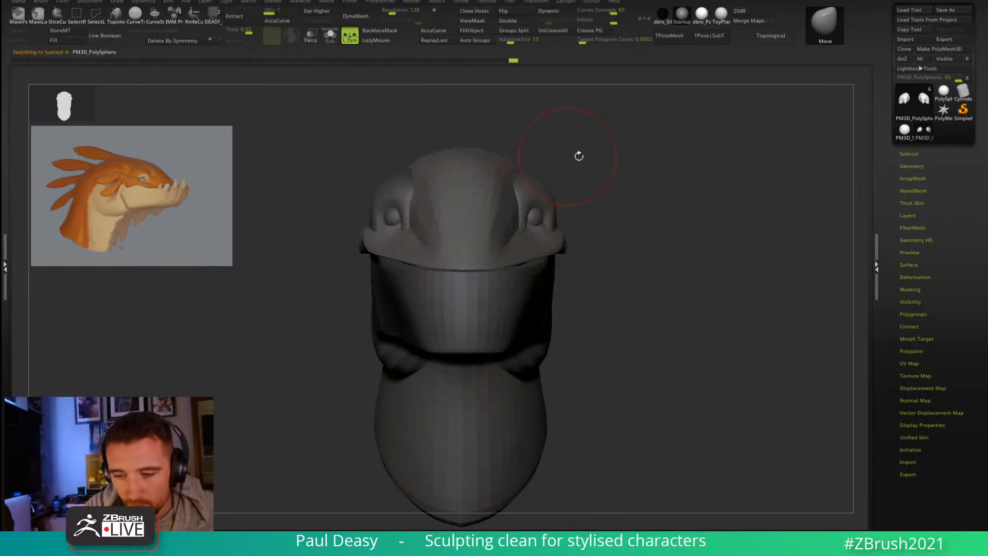
pyautogui.keyDown('shift'); pyautogui.moveTo(565, 157); pyautogui.dragTo(624, 197, button='right'); pyautogui.keyUp('shift')
pyautogui.keyDown('alt'); pyautogui.click(532, 171); pyautogui.keyUp('alt')
pyautogui.rightClick(532, 172)
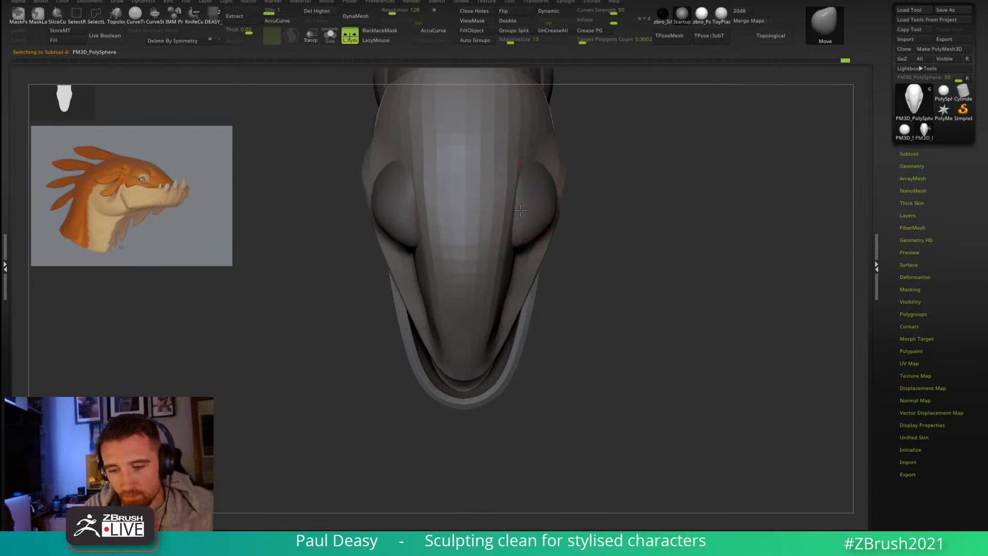
pyautogui.keyDown('shift'); pyautogui.moveTo(452, 258); pyautogui.dragTo(655, 140, button='right'); pyautogui.keyUp('shift')
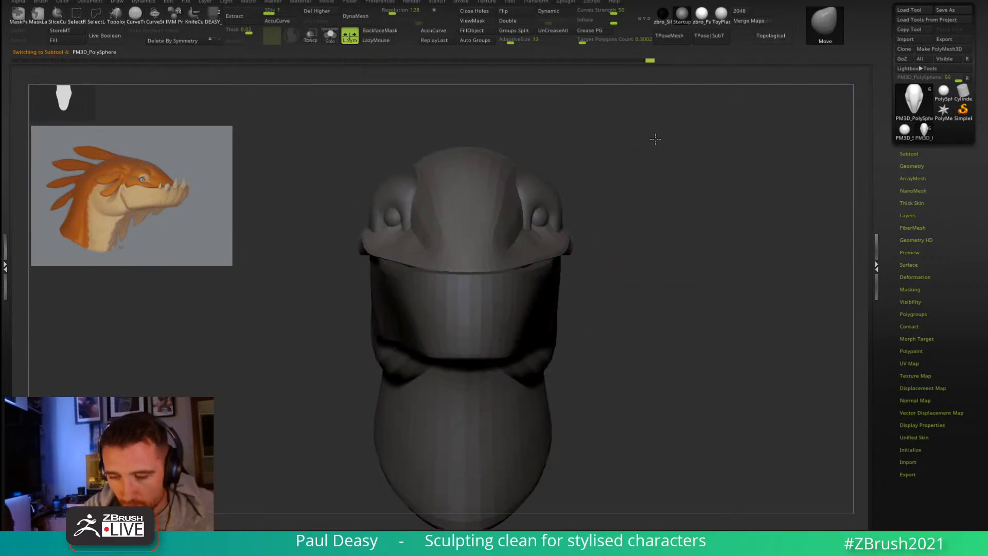
pyautogui.keyDown('alt'); pyautogui.click(554, 205); pyautogui.keyUp('alt')
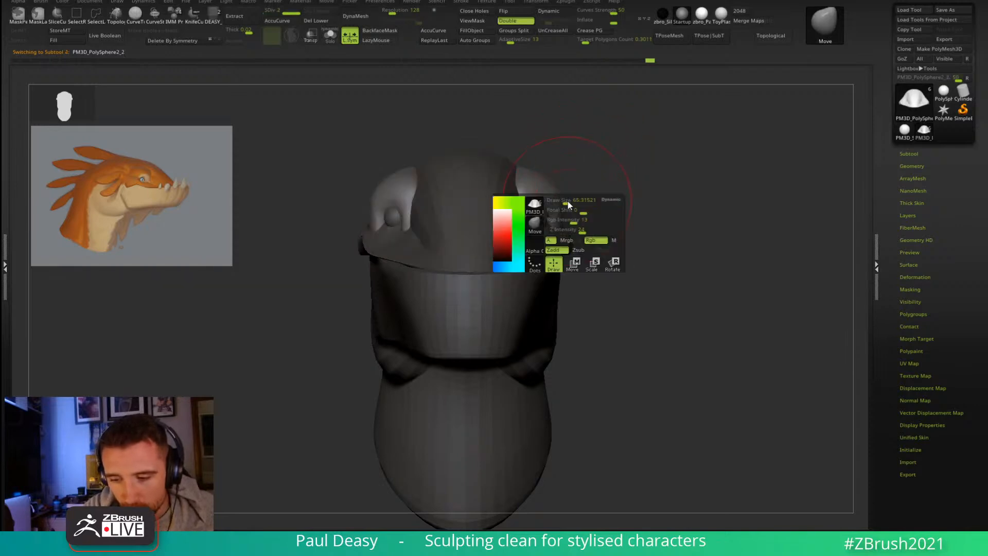
pyautogui.moveTo(592, 216)
pyautogui.keyDown('ctrl'); pyautogui.mouseDown(button='right')
pyautogui.moveTo(606, 218)
pyautogui.moveTo(506, 164)
pyautogui.mouseUp(button='right'); pyautogui.keyUp('ctrl')
# Step: Raise the upper head form to subdivision level 3 and define the snout's side crease with DamStandard, smoothing around it
pyautogui.keyDown('alt'); pyautogui.click(486, 182); pyautogui.keyUp('alt')
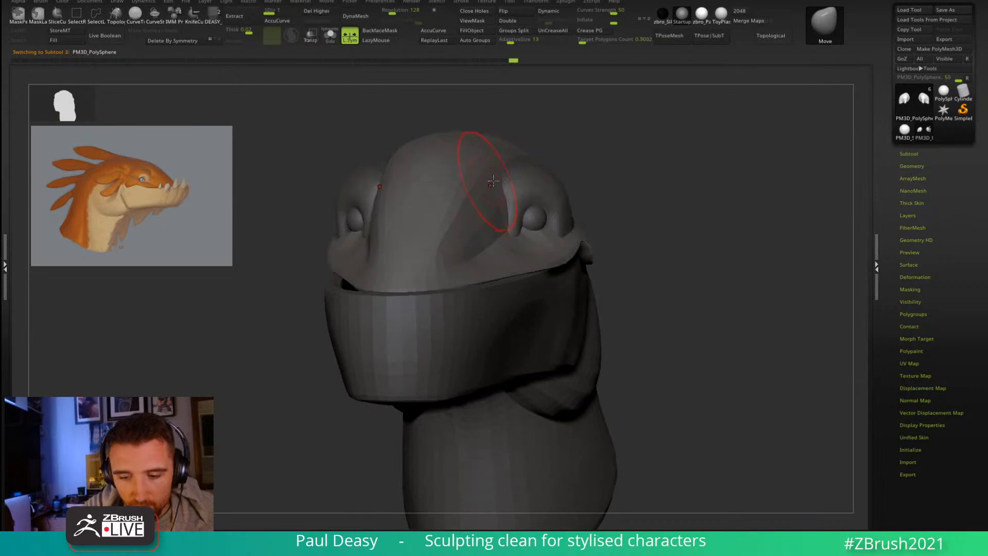
pyautogui.press('d')
pyautogui.press('d')
pyautogui.moveTo(613, 168)
pyautogui.mouseDown()
pyautogui.moveTo(631, 205)
pyautogui.moveTo(590, 210)
pyautogui.mouseUp()
pyautogui.press('b')
pyautogui.press('d')
pyautogui.press('s')
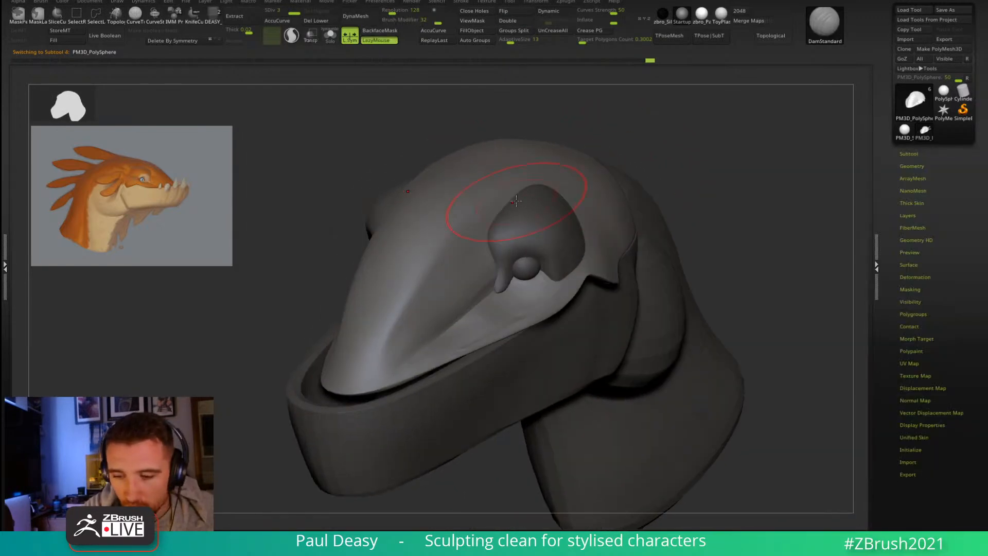
pyautogui.press('shift')
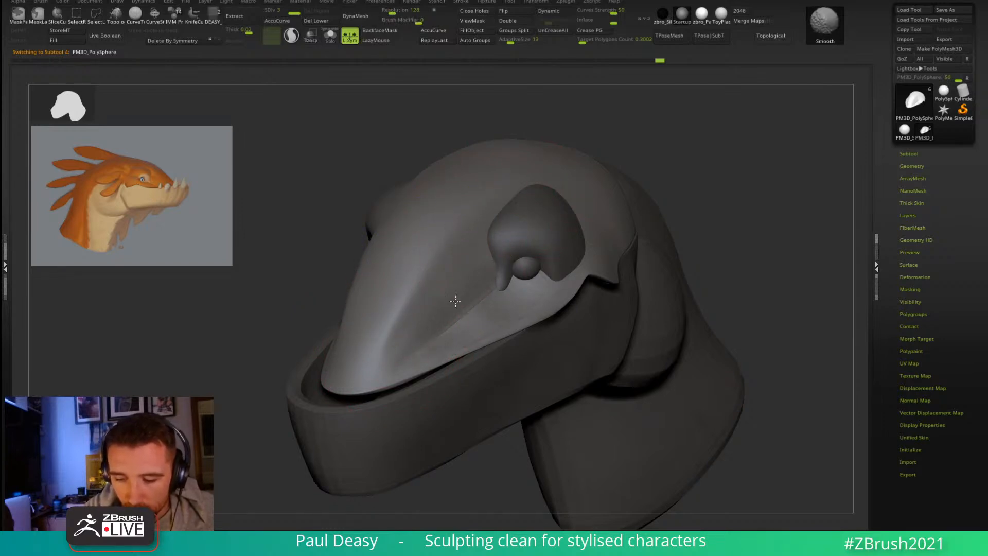
pyautogui.press('w')
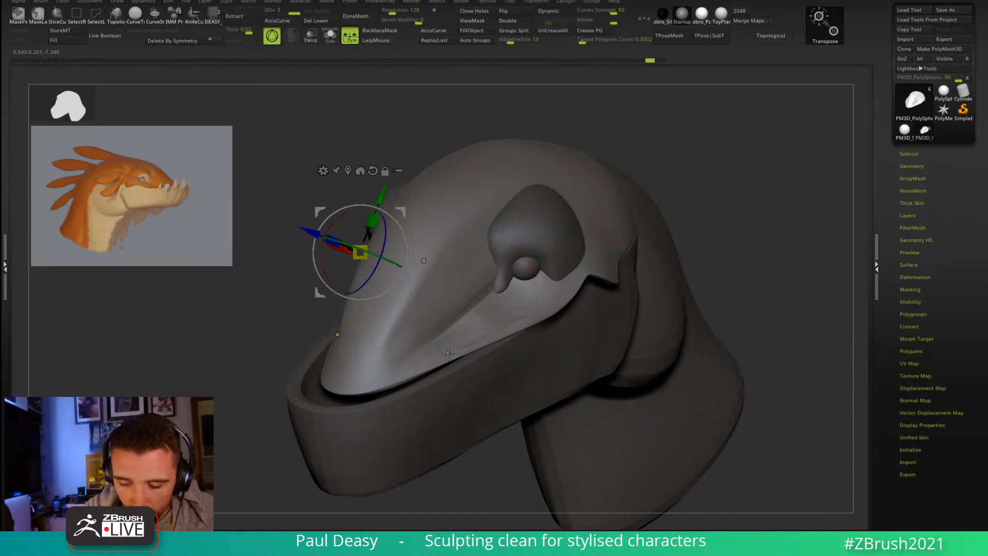
pyautogui.keyDown('ctrl'); pyautogui.click(450, 354); pyautogui.keyUp('ctrl')
pyautogui.press('q')
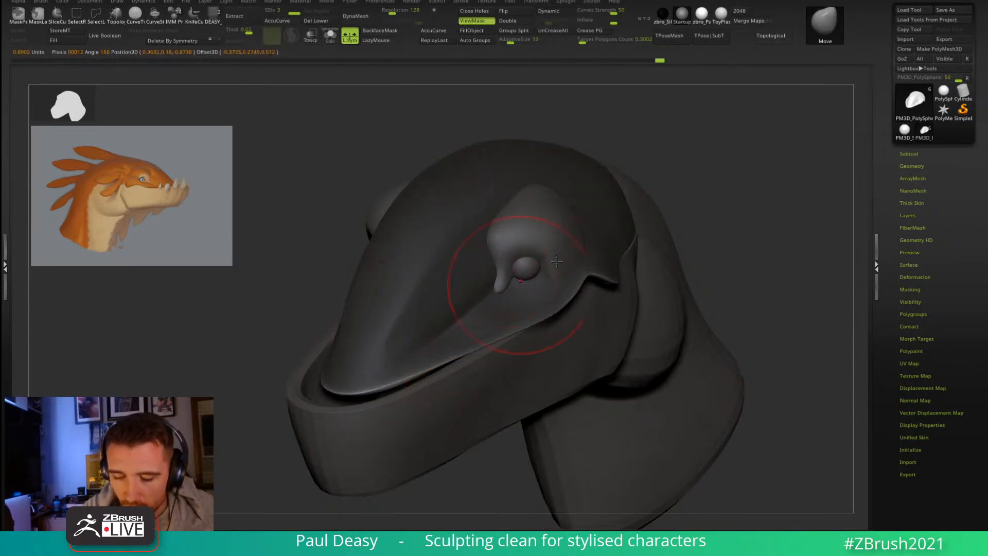
pyautogui.keyDown('ctrl'); pyautogui.click(704, 189); pyautogui.keyUp('ctrl')
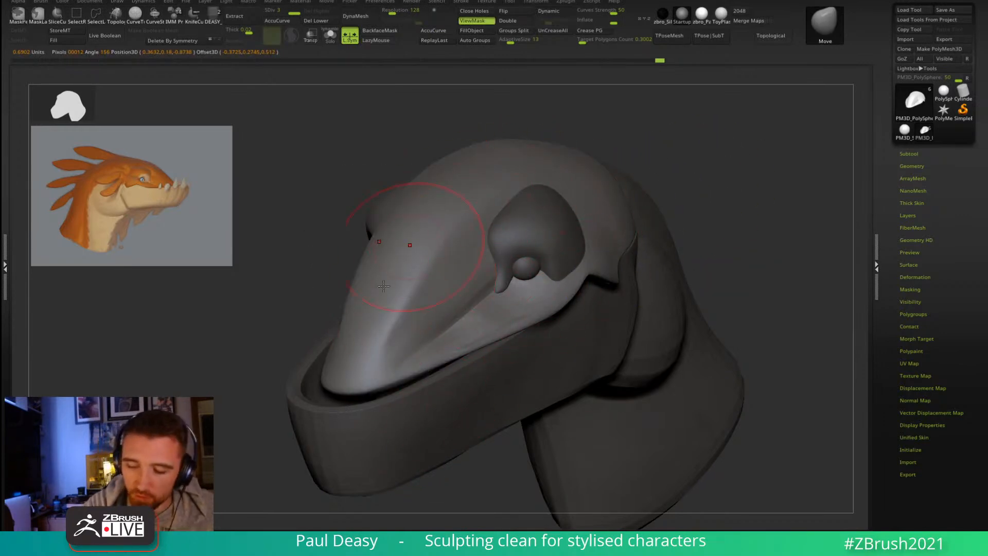
# Step: Smooth the snout's front edge and the side plane running from the brow tip toward the nose
pyautogui.press('shift')
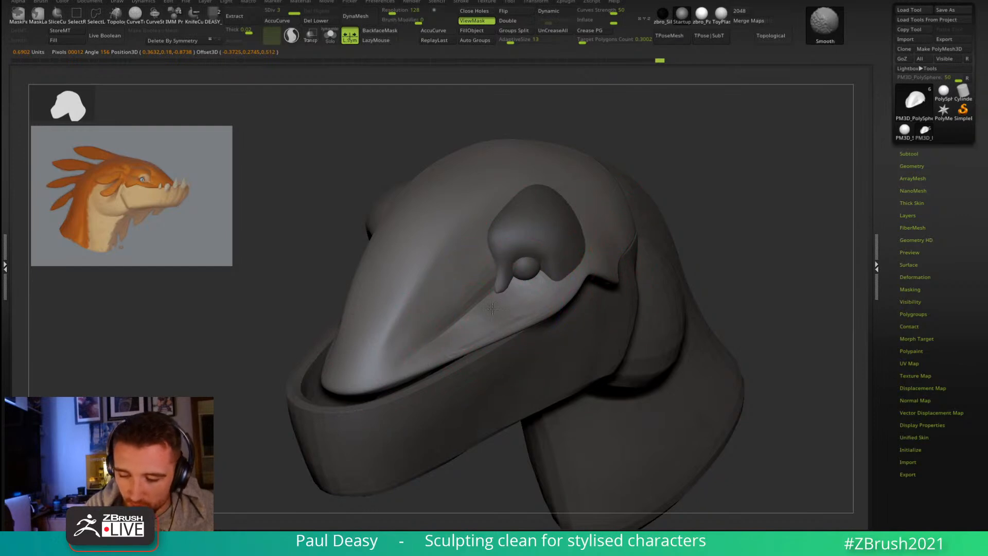
pyautogui.keyDown('shift'); pyautogui.moveTo(361, 389); pyautogui.dragTo(366, 385); pyautogui.keyUp('shift')
pyautogui.keyDown('shift'); pyautogui.moveTo(494, 267); pyautogui.dragTo(428, 348); pyautogui.keyUp('shift')
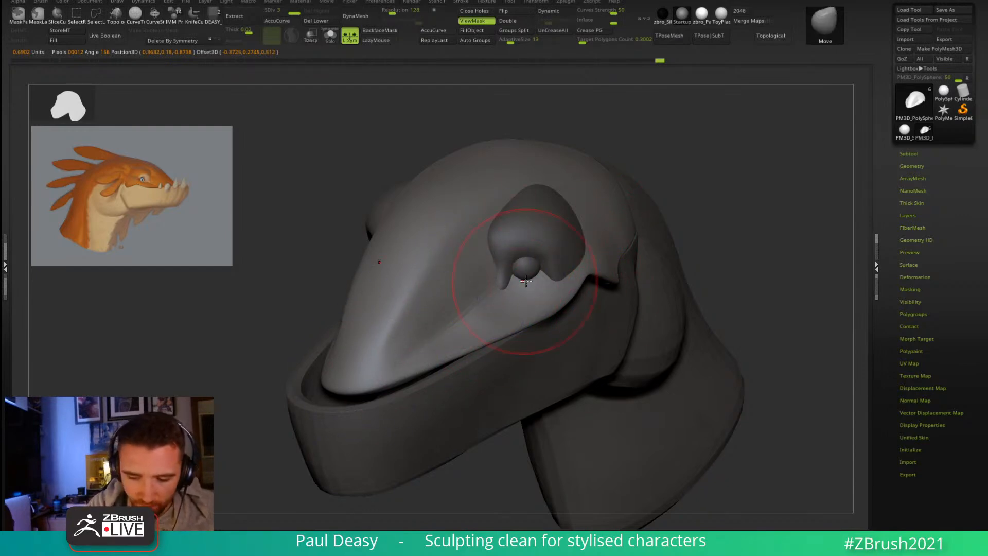
# Step: Sharpen the crease running from the brow tip along the snout's side with the Pinch brush
pyautogui.press('b')
pyautogui.press('p')
pyautogui.press('i')
pyautogui.press('space')
pyautogui.moveTo(522, 286); pyautogui.dragTo(504, 285)
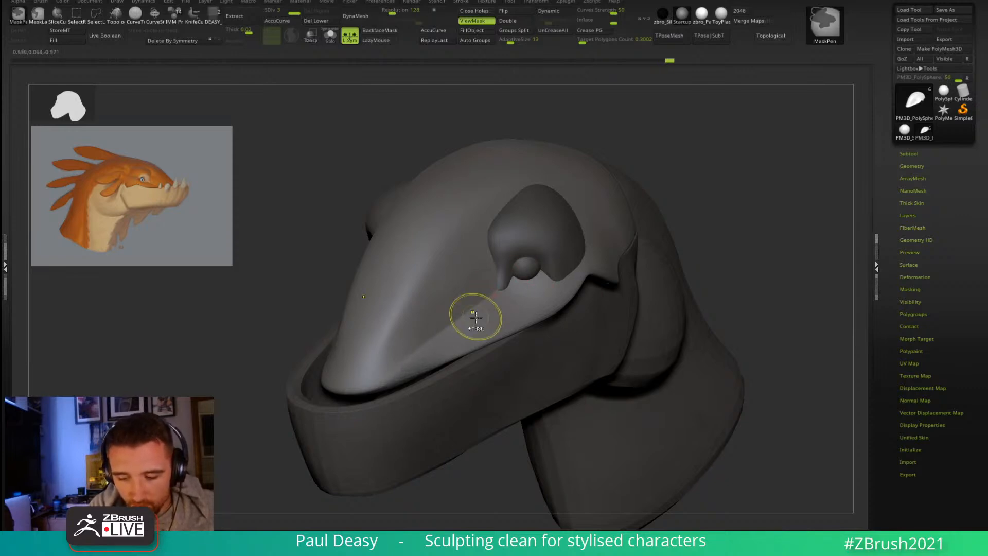
pyautogui.press('space')
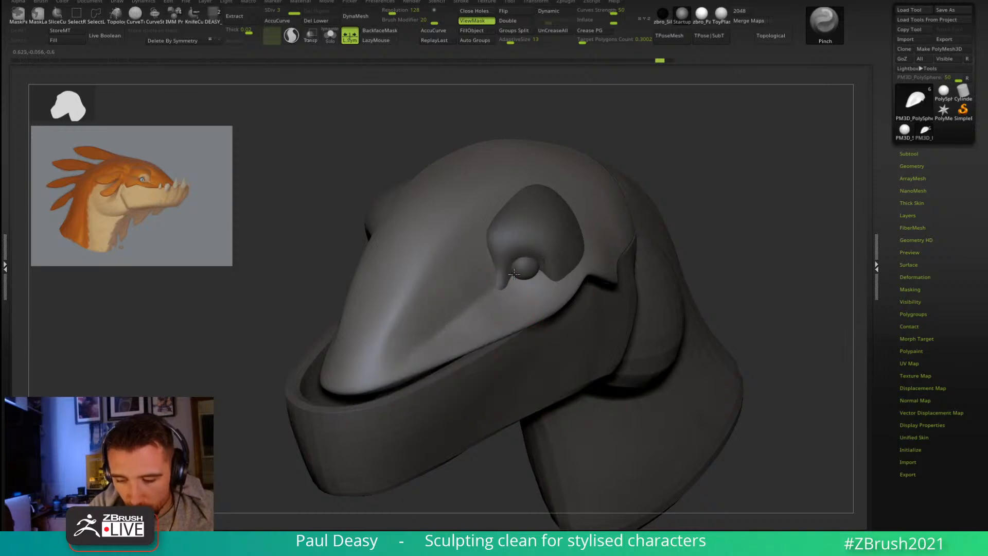
pyautogui.press('space')
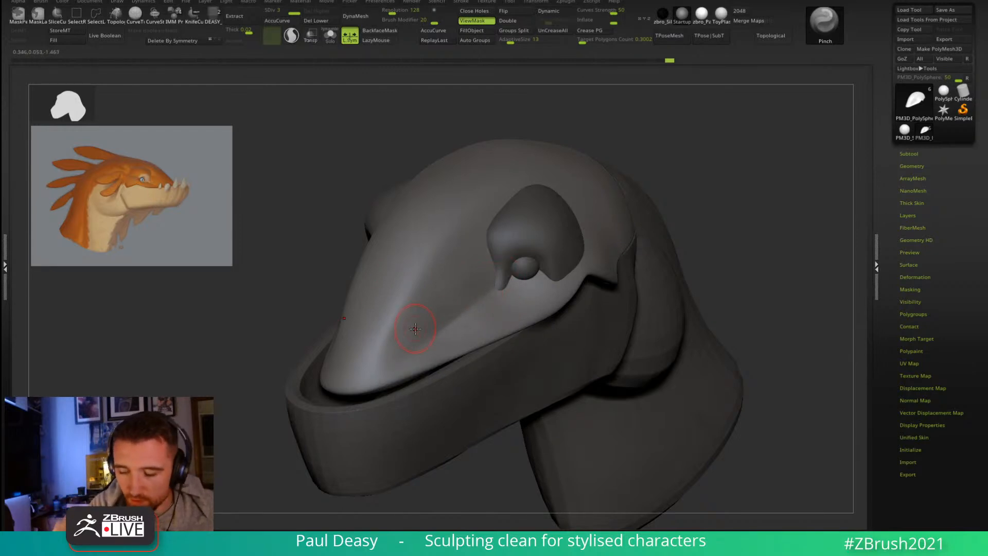
# Step: Refine the snout's side crease in front of the eyeball with the DamStandard brush
pyautogui.keyDown('shift'); pyautogui.moveTo(735, 235); pyautogui.dragTo(733, 236); pyautogui.keyUp('shift')
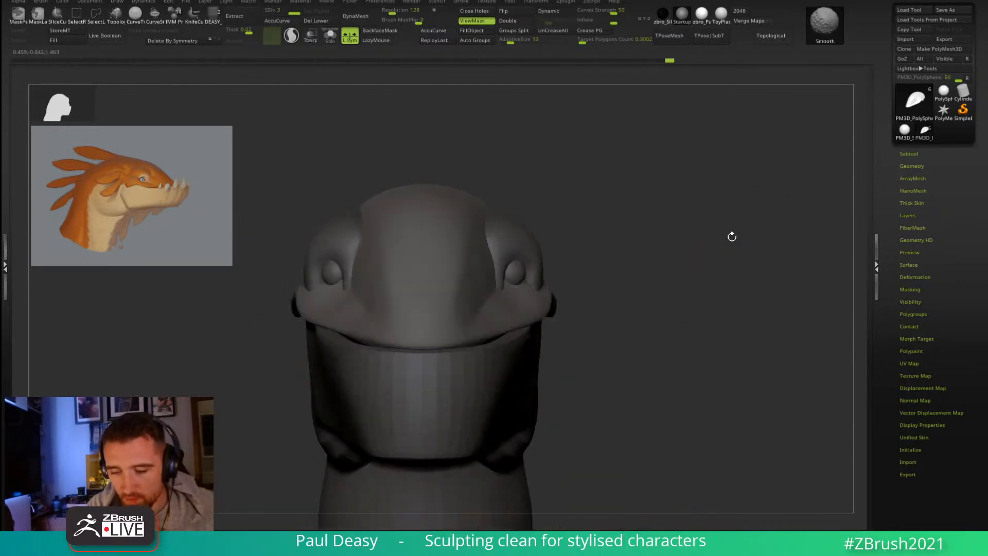
pyautogui.moveTo(666, 258)
pyautogui.mouseDown()
pyautogui.moveTo(650, 276)
pyautogui.moveTo(612, 288)
pyautogui.mouseUp()
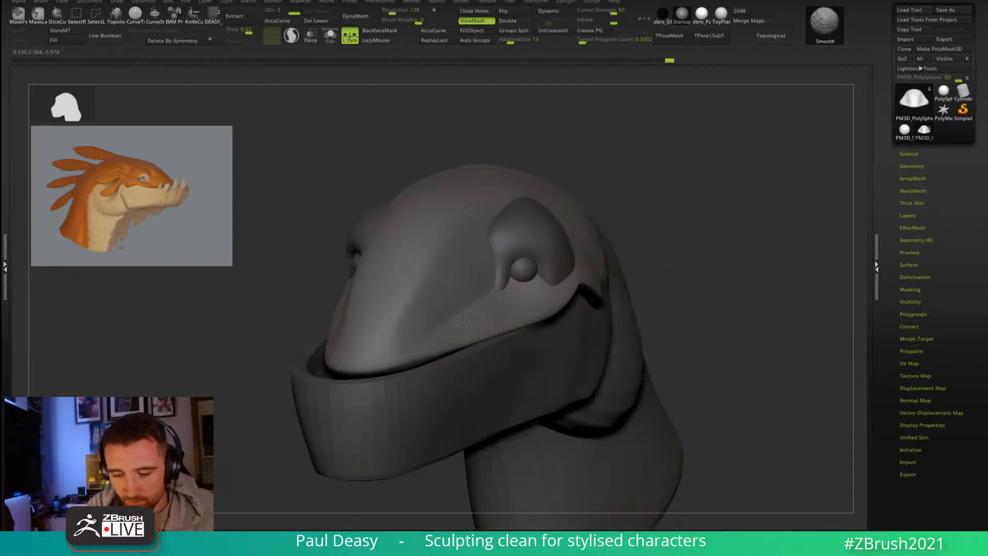
pyautogui.press('b')
pyautogui.press('d')
pyautogui.press('s')
pyautogui.moveTo(474, 302); pyautogui.dragTo(483, 305, button='right')
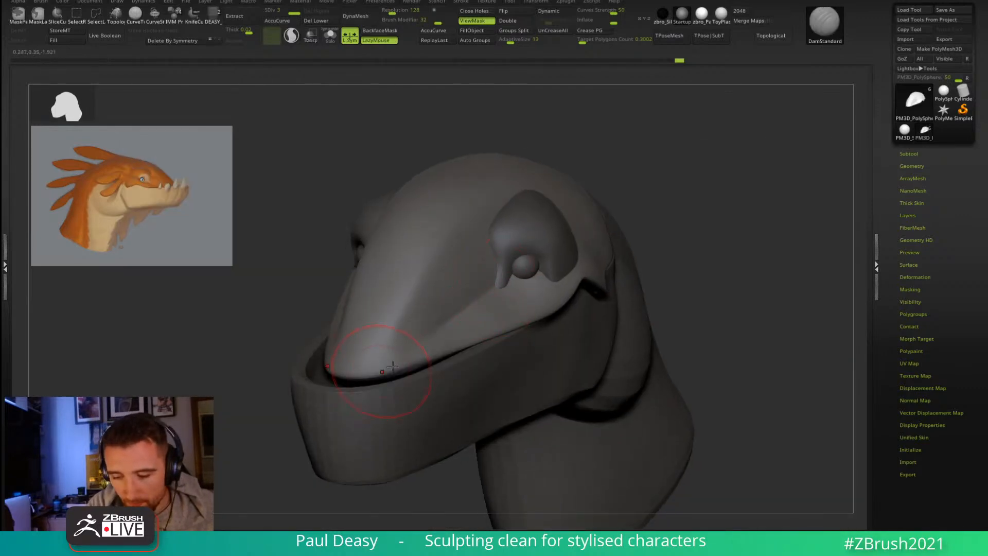
pyautogui.moveTo(383, 370); pyautogui.dragTo(486, 318, button='right')
pyautogui.moveTo(520, 283)
pyautogui.mouseDown(button='right')
pyautogui.moveTo(492, 286)
pyautogui.moveTo(516, 291)
pyautogui.mouseUp(button='right')
# Step: Reshape the brow form's front tip with the Move brush so it tucks into the cheek, and smooth it
pyautogui.keyDown('alt'); pyautogui.click(507, 272); pyautogui.keyUp('alt')
pyautogui.press('b')
pyautogui.press('m')
pyautogui.press('v')
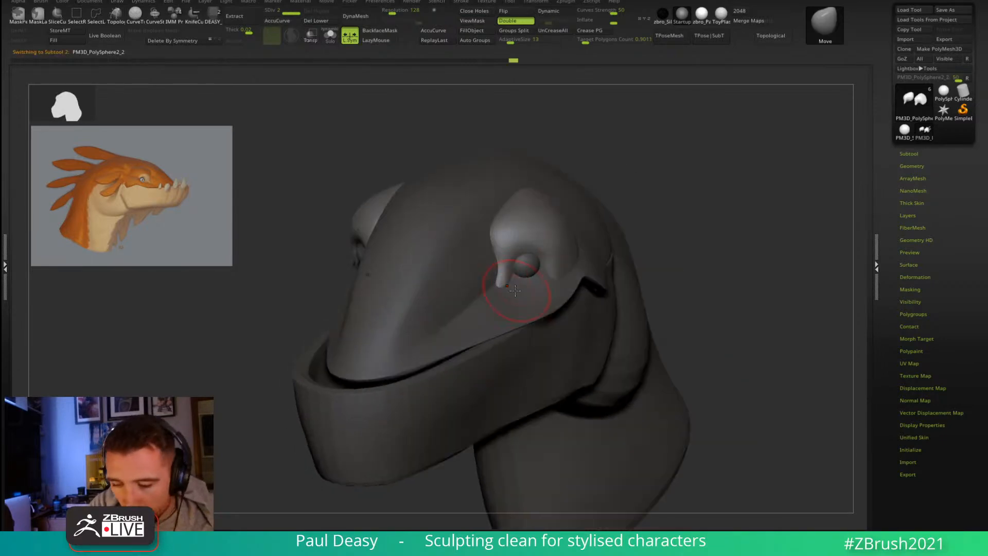
pyautogui.moveTo(497, 297); pyautogui.dragTo(501, 290)
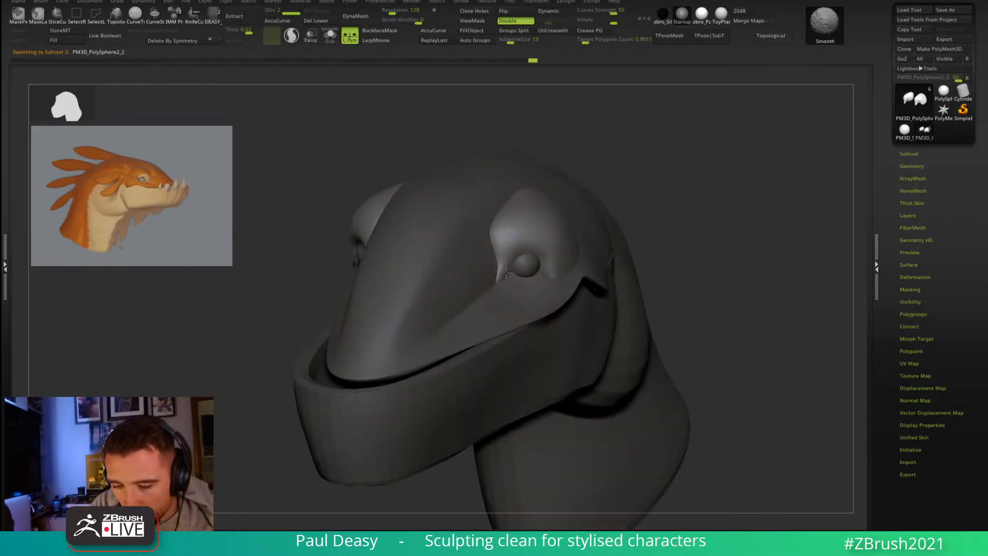
pyautogui.moveTo(508, 290); pyautogui.dragTo(521, 282, button='right')
# Step: Adjust the upper head form's cheek surface beneath the eyeball with the Move brush and check the side profile
pyautogui.keyDown('alt'); pyautogui.click(520, 297); pyautogui.keyUp('alt')
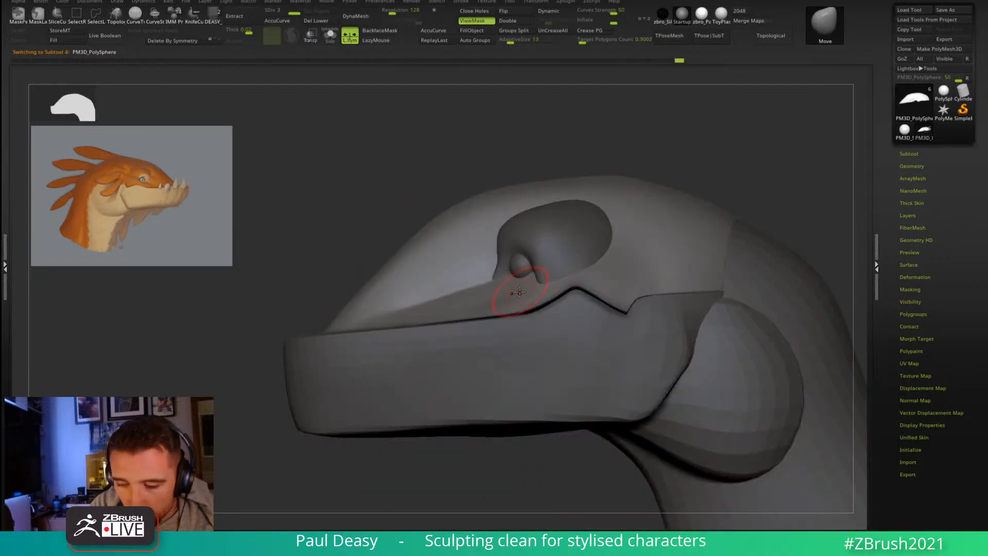
pyautogui.keyDown('alt'); pyautogui.click(523, 292); pyautogui.keyUp('alt')
pyautogui.press('space')
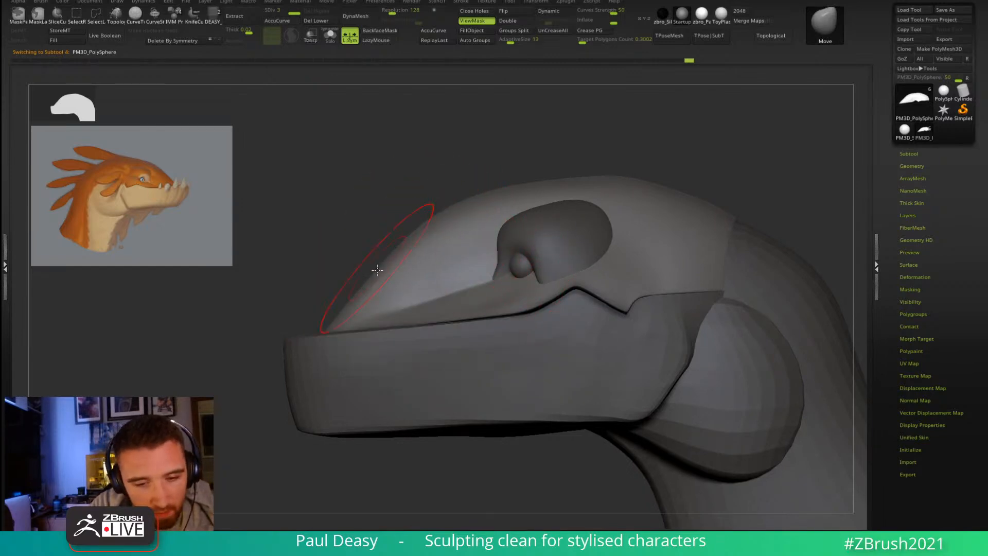
pyautogui.keyDown('alt'); pyautogui.moveTo(692, 156); pyautogui.dragTo(695, 202); pyautogui.keyUp('alt')
pyautogui.keyDown('alt'); pyautogui.moveTo(514, 282); pyautogui.dragTo(750, 267); pyautogui.keyUp('alt')
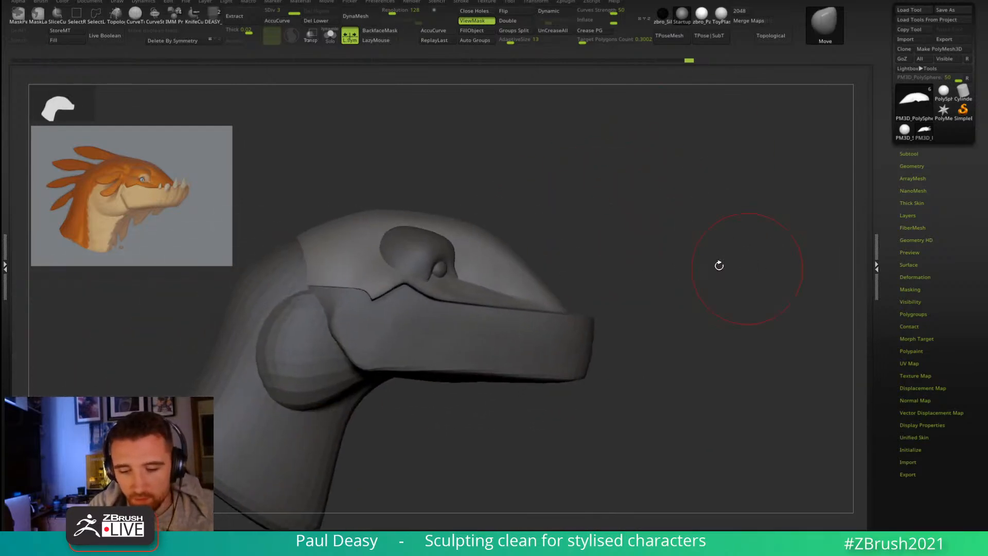
# Step: Select the neck form and adjust its contour behind the head with a resized Move brush
pyautogui.moveTo(509, 267); pyautogui.dragTo(517, 260)
pyautogui.keyDown('alt'); pyautogui.moveTo(607, 249); pyautogui.dragTo(704, 244); pyautogui.keyUp('alt')
pyautogui.keyDown('alt'); pyautogui.click(402, 279); pyautogui.keyUp('alt')
pyautogui.press('s')
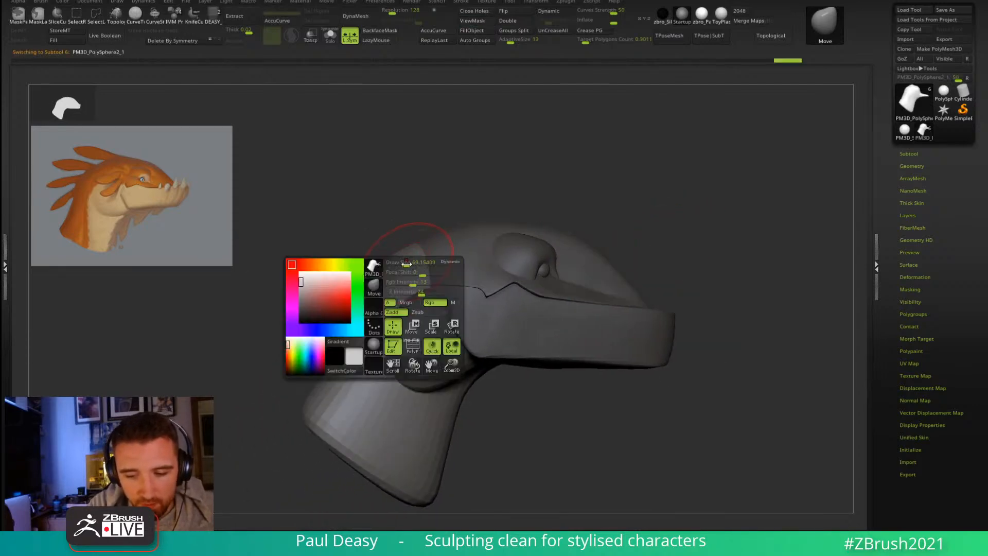
pyautogui.press('s')
pyautogui.moveTo(401, 265); pyautogui.dragTo(407, 265)
pyautogui.press('s')
pyautogui.moveTo(597, 252)
pyautogui.mouseDown()
pyautogui.moveTo(664, 262)
pyautogui.moveTo(654, 293)
pyautogui.moveTo(584, 331)
pyautogui.moveTo(622, 393)
pyautogui.moveTo(669, 350)
pyautogui.moveTo(631, 322)
pyautogui.mouseUp()
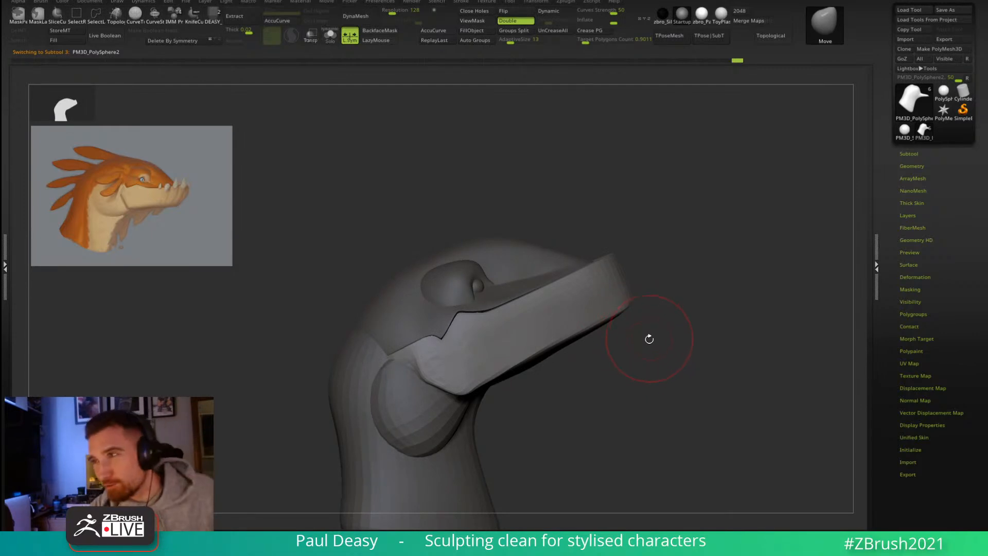
# Step: Smooth the lower jaw's underside and reshape its bottom edge and rear corner with the Move brush
pyautogui.moveTo(649, 348)
pyautogui.mouseDown()
pyautogui.moveTo(661, 349)
pyautogui.moveTo(663, 337)
pyautogui.mouseUp()
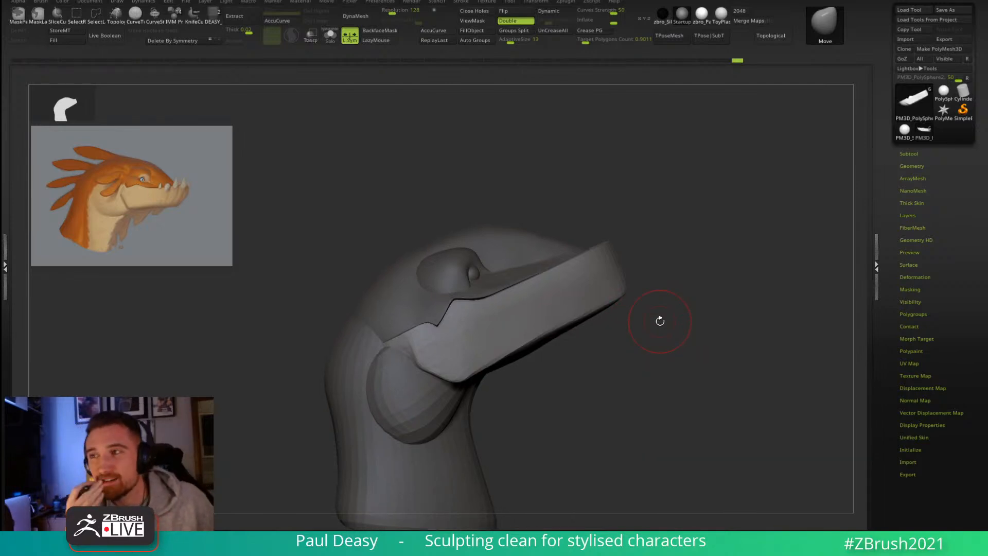
pyautogui.moveTo(626, 338)
pyautogui.mouseDown()
pyautogui.moveTo(631, 323)
pyautogui.moveTo(540, 342)
pyautogui.moveTo(507, 375)
pyautogui.mouseUp()
pyautogui.press('shift')
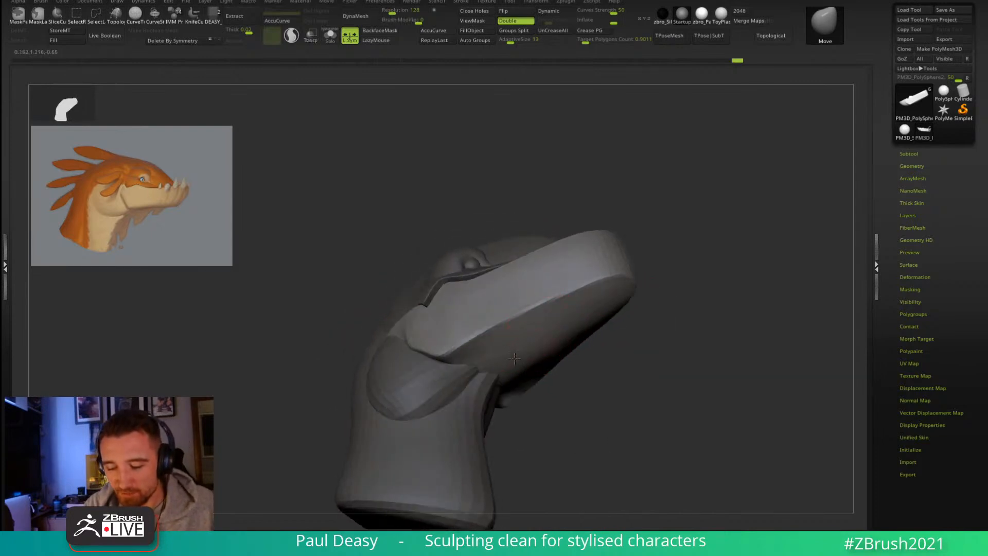
pyautogui.moveTo(610, 355)
pyautogui.mouseDown()
pyautogui.moveTo(618, 346)
pyautogui.moveTo(596, 309)
pyautogui.mouseUp()
pyautogui.press('space')
pyautogui.moveTo(460, 273); pyautogui.dragTo(455, 272)
pyautogui.moveTo(471, 227)
pyautogui.mouseDown()
pyautogui.moveTo(468, 299)
pyautogui.moveTo(491, 279)
pyautogui.mouseUp()
pyautogui.press('space')
pyautogui.press('space')
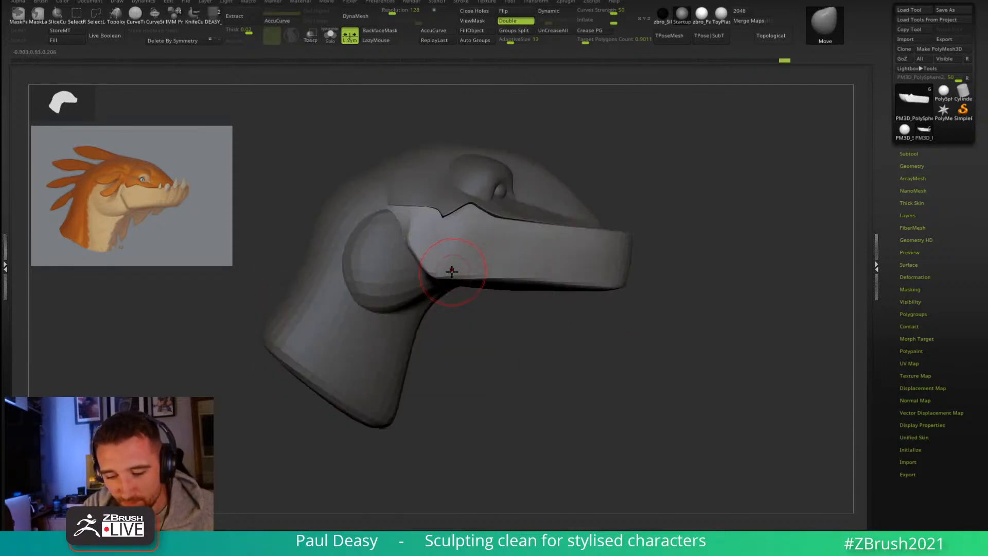
pyautogui.press('space')
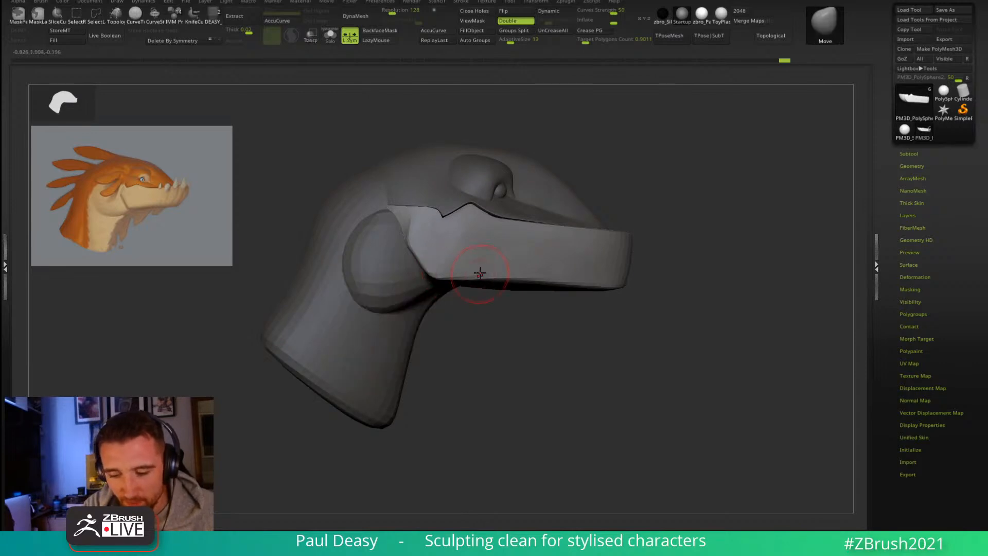
pyautogui.moveTo(681, 360); pyautogui.dragTo(685, 375)
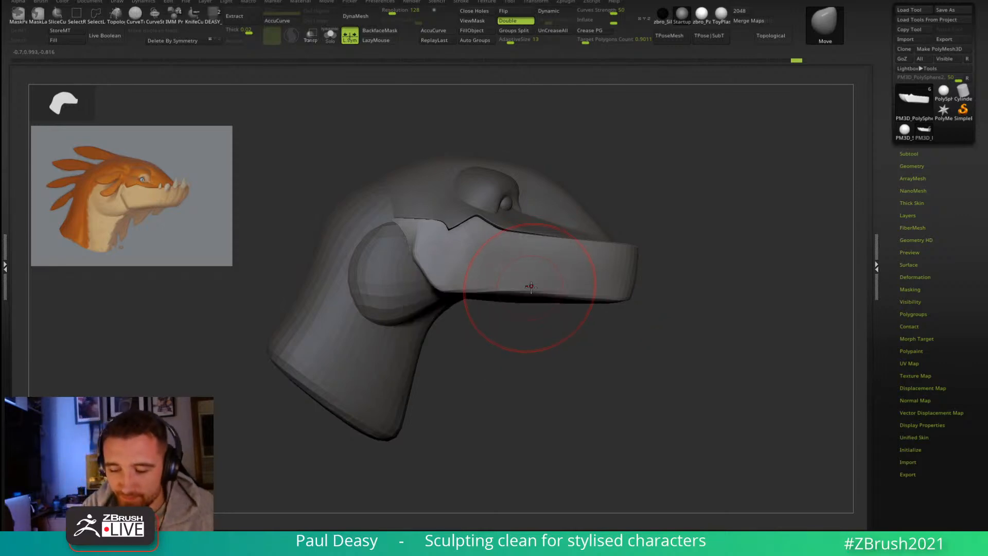
# Step: Shape the lower jaw's outline with a larger Move brush, working from the side and from underneath
pyautogui.press('space')
pyautogui.press('space')
pyautogui.moveTo(480, 219); pyautogui.dragTo(473, 219)
pyautogui.press('space')
pyautogui.moveTo(486, 199)
pyautogui.mouseDown(button='right')
pyautogui.moveTo(485, 212)
pyautogui.moveTo(508, 168)
pyautogui.mouseUp(button='right')
pyautogui.press('space')
pyautogui.moveTo(663, 199); pyautogui.dragTo(669, 110)
pyautogui.press('space')
pyautogui.moveTo(517, 227); pyautogui.dragTo(482, 192)
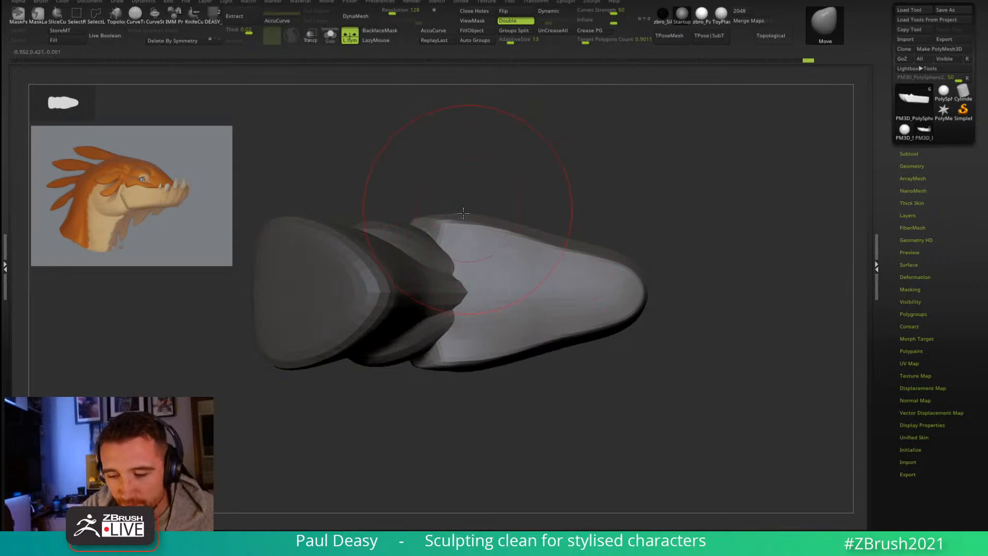
pyautogui.press('space')
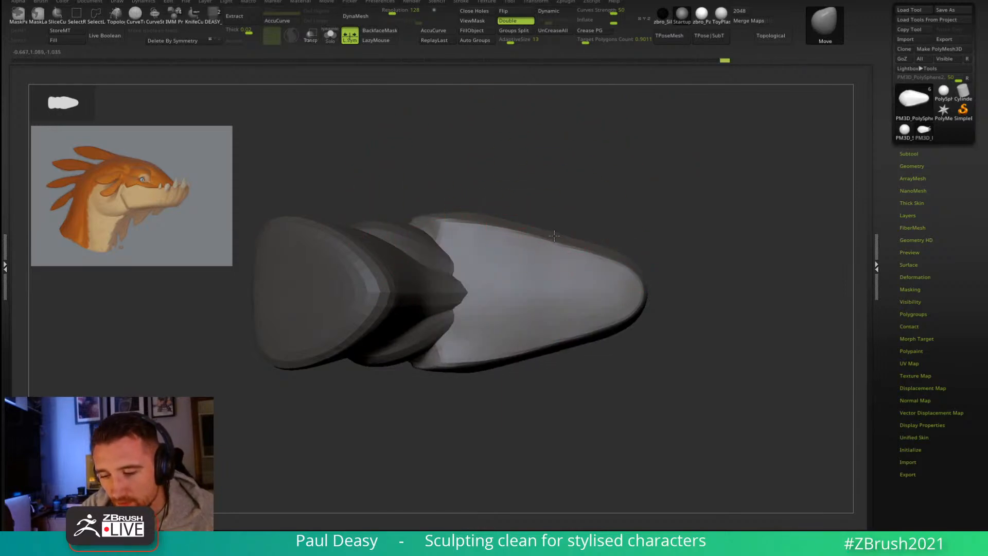
# Step: Refine the jaw's upper edge below the eye and its rear side walls with a smaller Move brush
pyautogui.moveTo(662, 238); pyautogui.dragTo(663, 305)
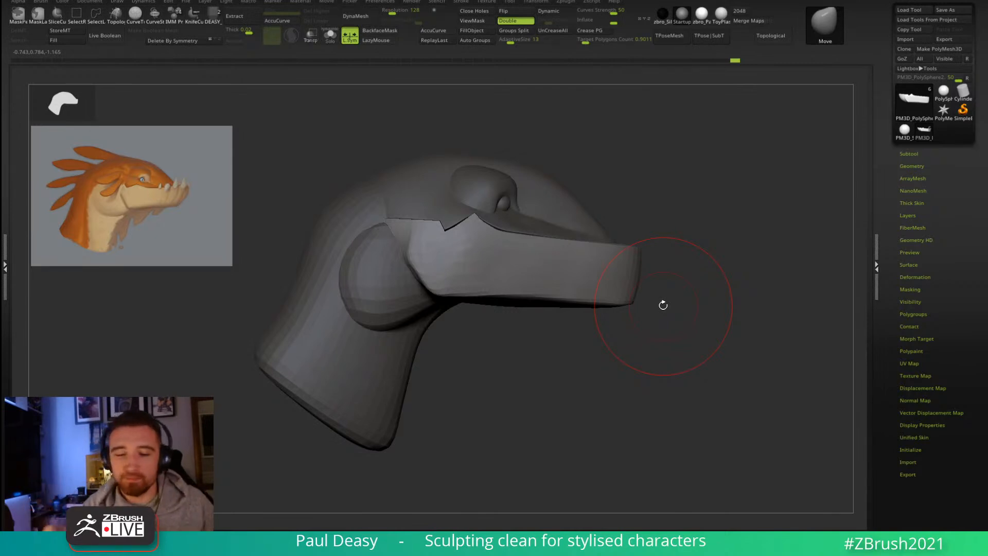
pyautogui.moveTo(691, 276); pyautogui.dragTo(696, 317)
pyautogui.press('space')
pyautogui.press('space')
pyautogui.click(497, 236)
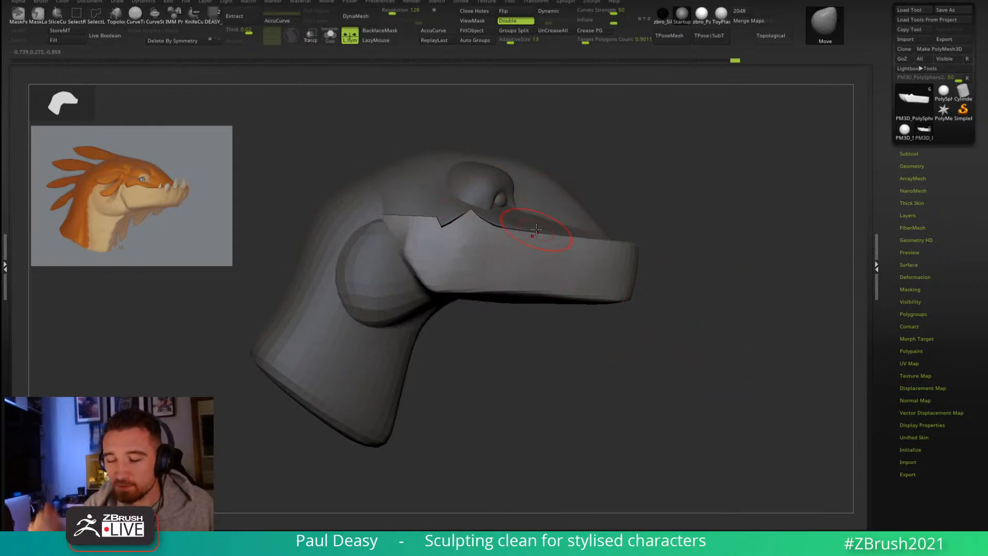
pyautogui.moveTo(697, 282)
pyautogui.mouseDown()
pyautogui.moveTo(624, 227)
pyautogui.moveTo(471, 278)
pyautogui.mouseUp()
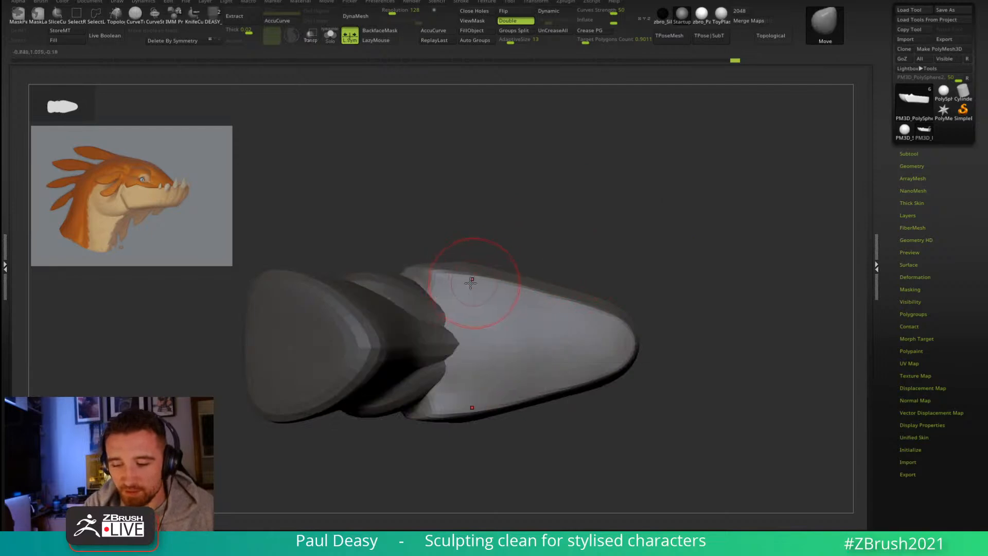
pyautogui.press('ctrl')
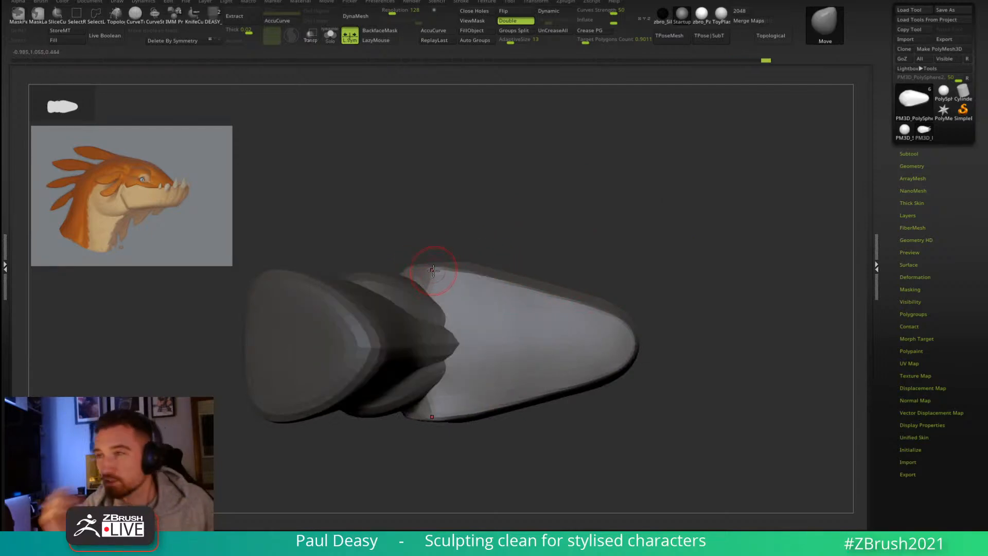
pyautogui.press('space')
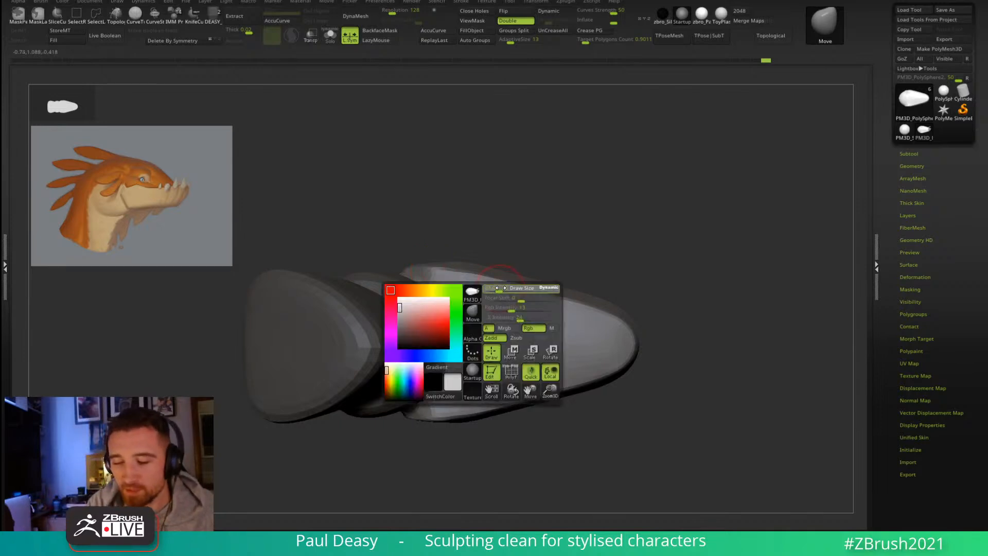
pyautogui.press('space')
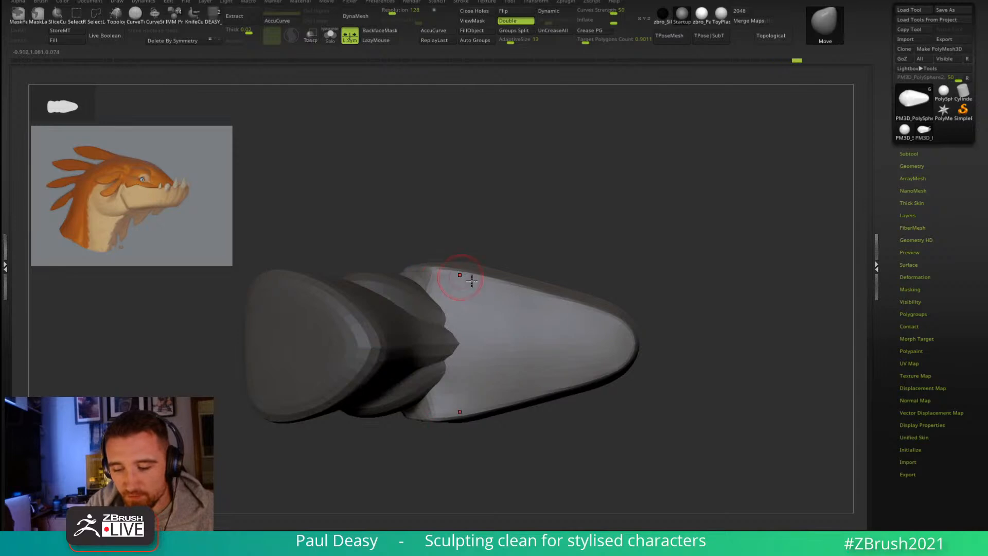
# Step: Adjust the lower jaw's upper rim beside the eyes from the front so it sits closely against the cheek
pyautogui.moveTo(531, 228)
pyautogui.mouseDown()
pyautogui.moveTo(624, 389)
pyautogui.moveTo(592, 288)
pyautogui.moveTo(540, 247)
pyautogui.moveTo(506, 244)
pyautogui.mouseUp()
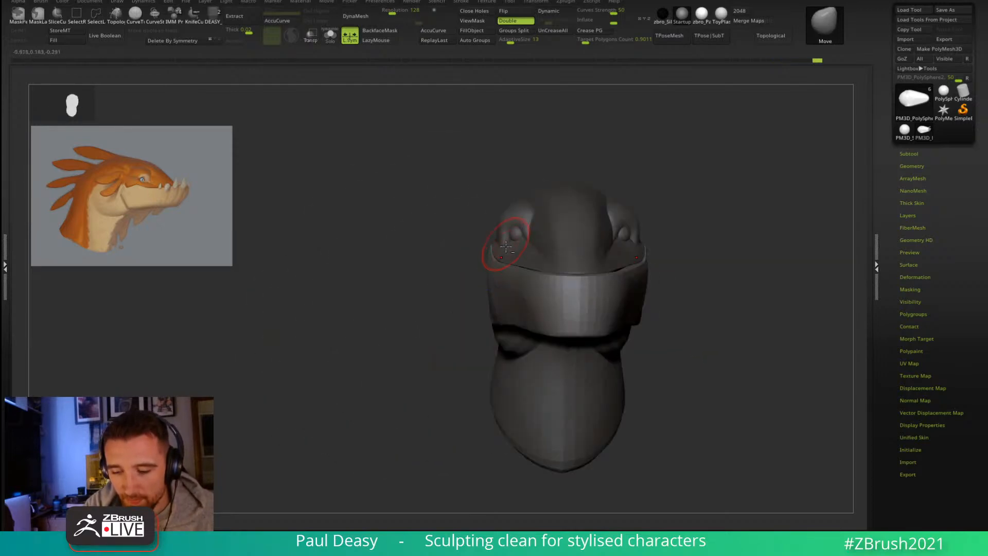
pyautogui.keyDown('ctrl'); pyautogui.moveTo(506, 244); pyautogui.dragTo(503, 255, button='right'); pyautogui.keyUp('ctrl')
pyautogui.keyDown('alt'); pyautogui.click(474, 277); pyautogui.keyUp('alt')
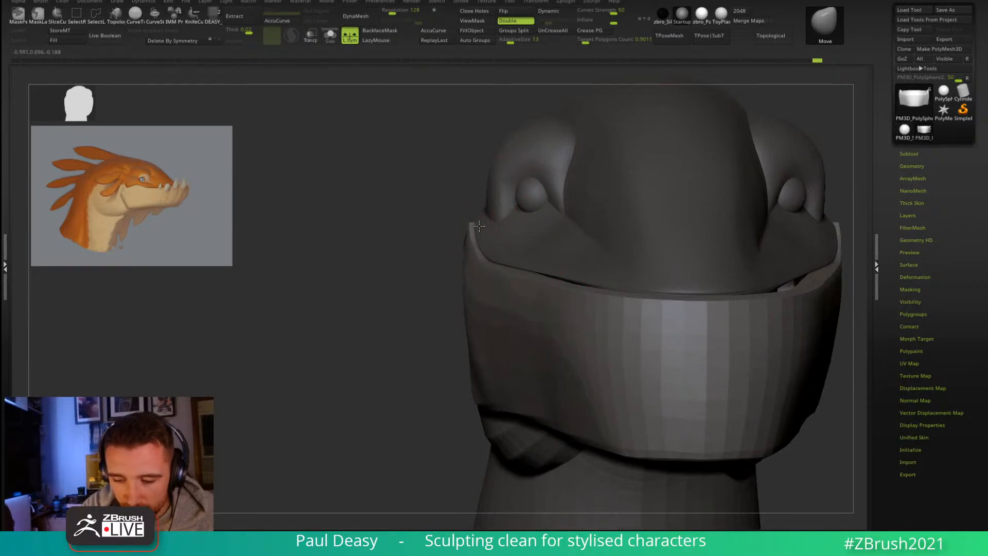
pyautogui.moveTo(468, 249); pyautogui.dragTo(519, 236)
pyautogui.keyDown('shift'); pyautogui.moveTo(527, 230); pyautogui.dragTo(470, 235, button='right'); pyautogui.keyUp('shift')
pyautogui.rightClick(486, 236)
# Step: Isolate the upper head form and sharpen the peak of its cheek-edge notch with the Move brush and AccuCurve
pyautogui.keyDown('alt'); pyautogui.click(487, 235); pyautogui.keyUp('alt')
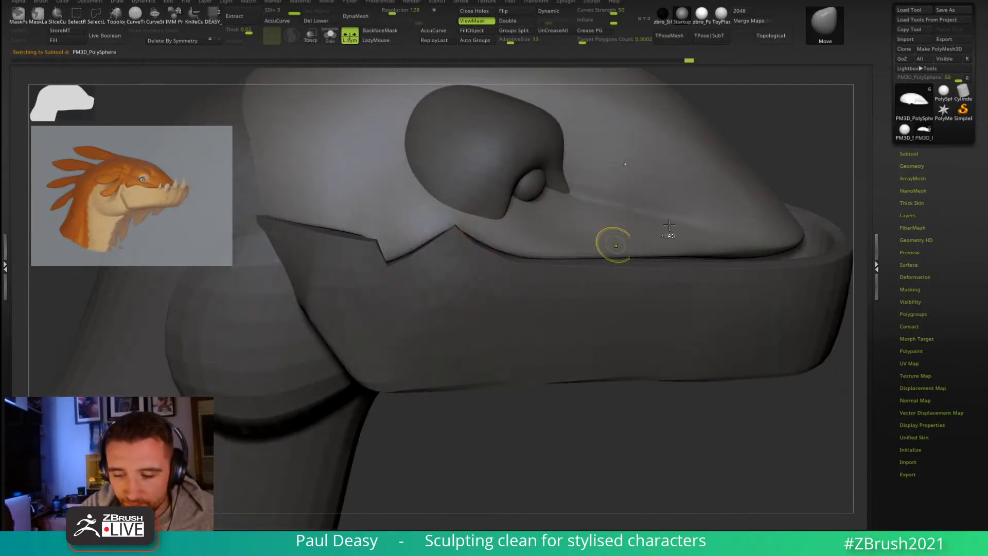
pyautogui.keyDown('ctrl'); pyautogui.moveTo(788, 156); pyautogui.dragTo(780, 182); pyautogui.keyUp('ctrl')
pyautogui.hotkey('ctrl', 'shift', 's')
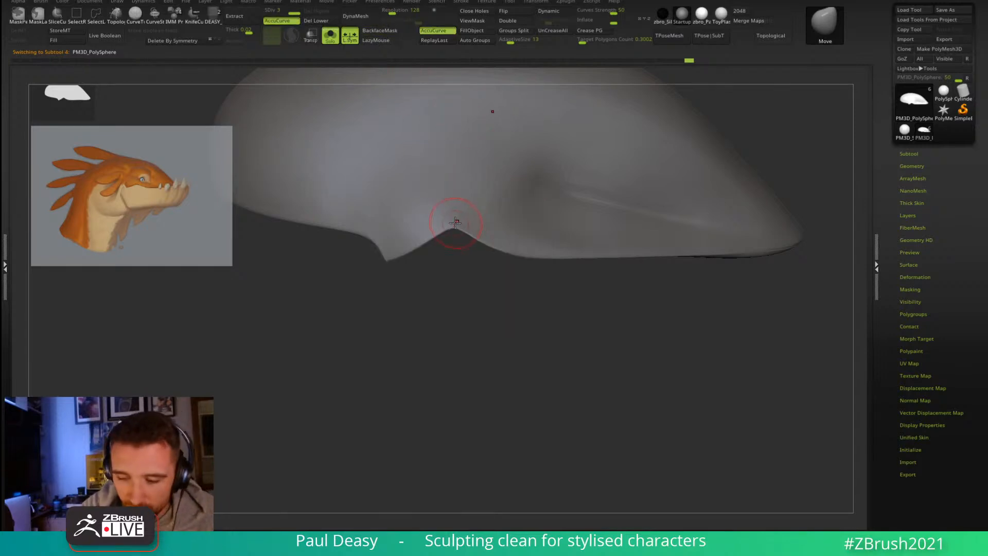
pyautogui.press('space')
pyautogui.moveTo(455, 222); pyautogui.dragTo(454, 218)
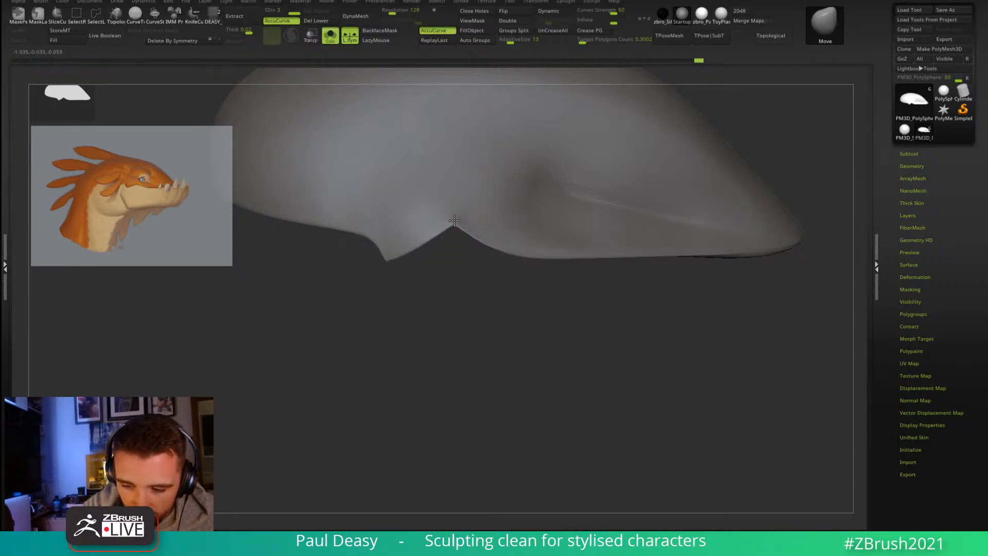
pyautogui.moveTo(468, 260); pyautogui.dragTo(464, 247)
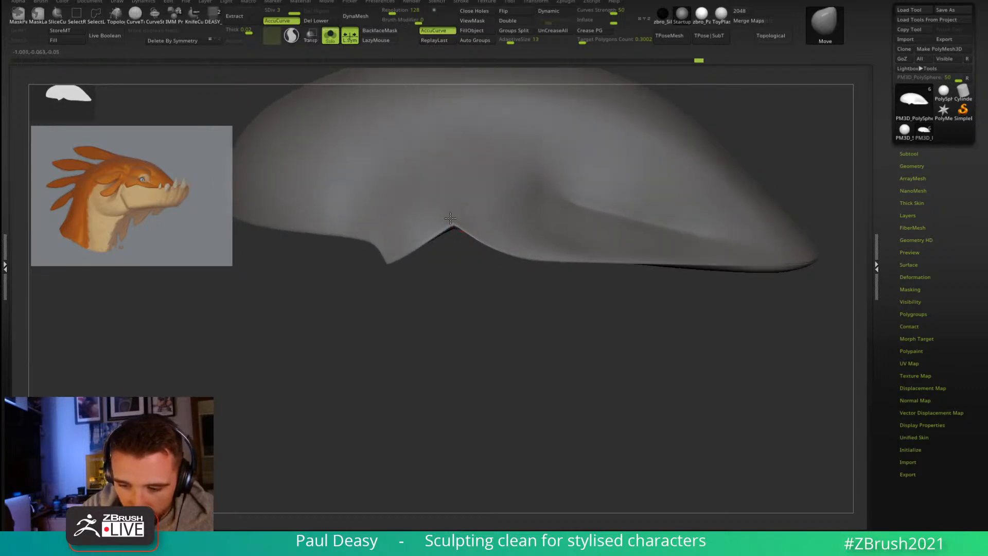
# Step: Try to flatten the area around the upper head's cheek notch with the hPolish brush
pyautogui.press('b')
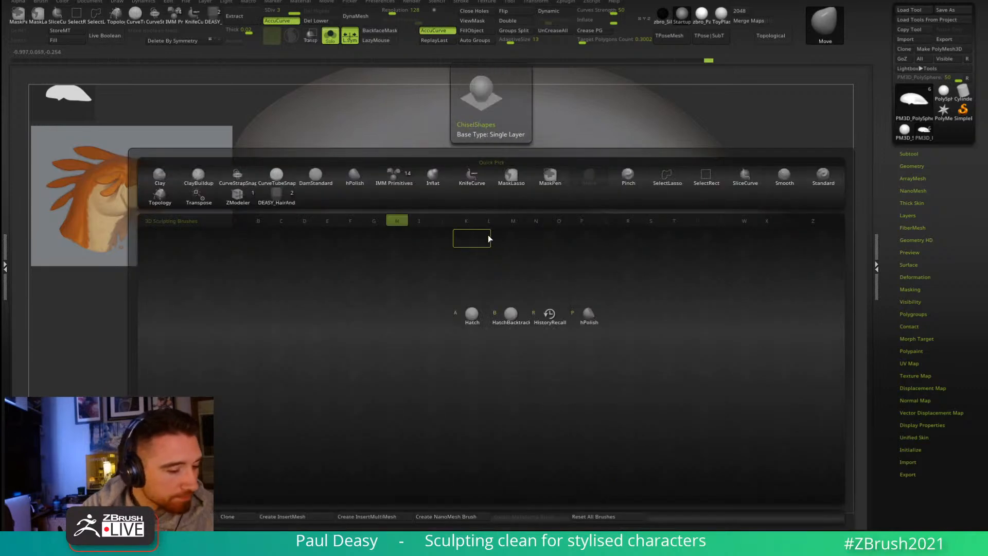
pyautogui.press('h')
pyautogui.press('p')
pyautogui.press('space')
pyautogui.press('space')
pyautogui.moveTo(496, 291)
pyautogui.mouseDown()
pyautogui.moveTo(464, 214)
pyautogui.moveTo(585, 181)
pyautogui.moveTo(723, 189)
pyautogui.moveTo(607, 216)
pyautogui.moveTo(502, 263)
pyautogui.mouseUp()
# Step: Sharpen the rear tooth of the upper head's cheek edge with the Move brush, then turn AccuCurve off
pyautogui.press('b')
pyautogui.press('m')
pyautogui.press('v')
pyautogui.hotkey('ctrl', 'shift', 's')
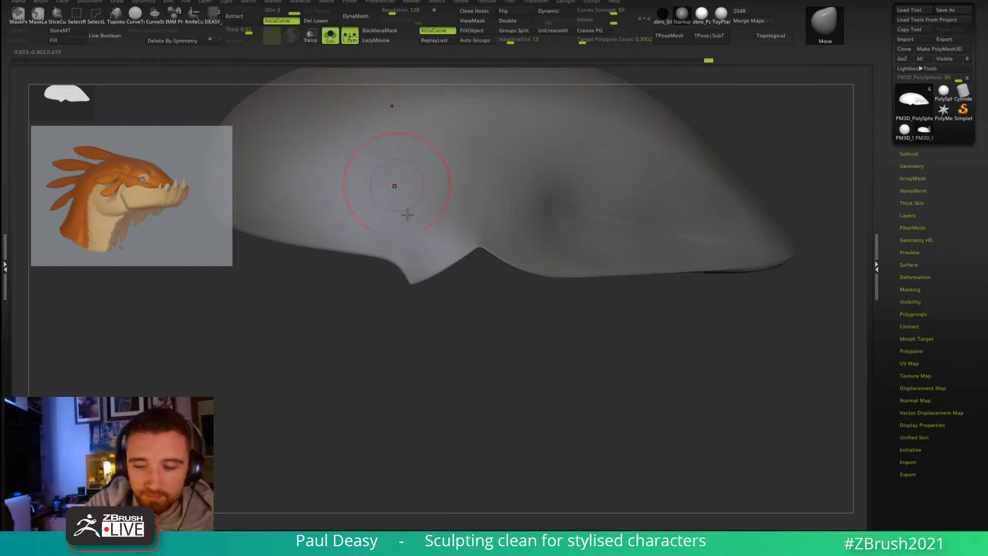
pyautogui.moveTo(397, 261); pyautogui.dragTo(418, 244)
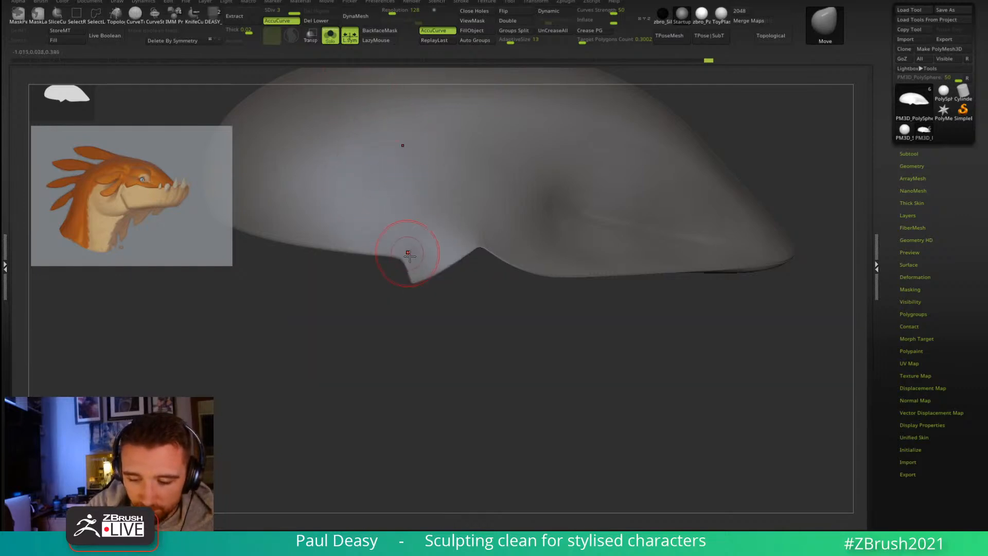
pyautogui.moveTo(428, 254)
pyautogui.mouseDown(button='right')
pyautogui.moveTo(412, 242)
pyautogui.moveTo(411, 268)
pyautogui.mouseUp(button='right')
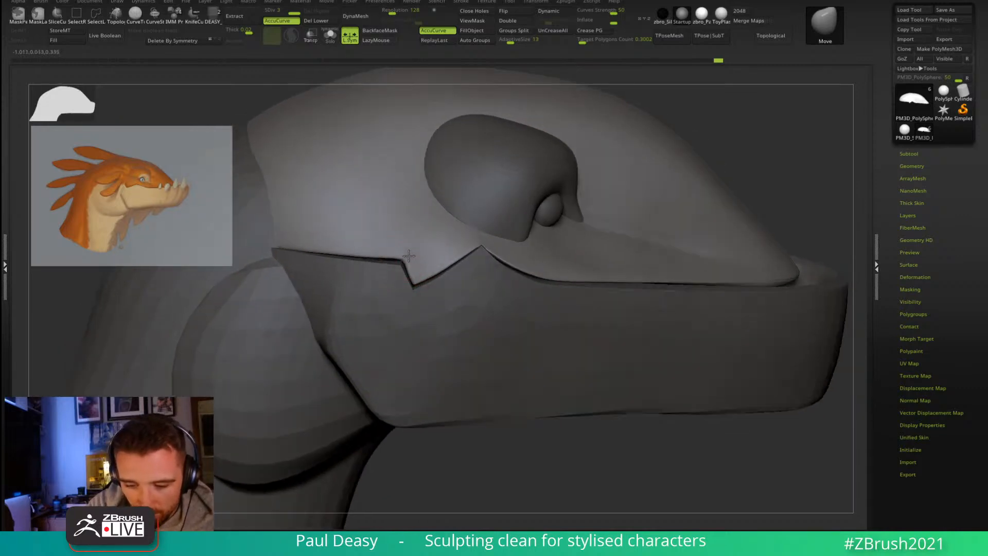
pyautogui.click(434, 31)
pyautogui.moveTo(386, 260); pyautogui.dragTo(387, 264, button='right')
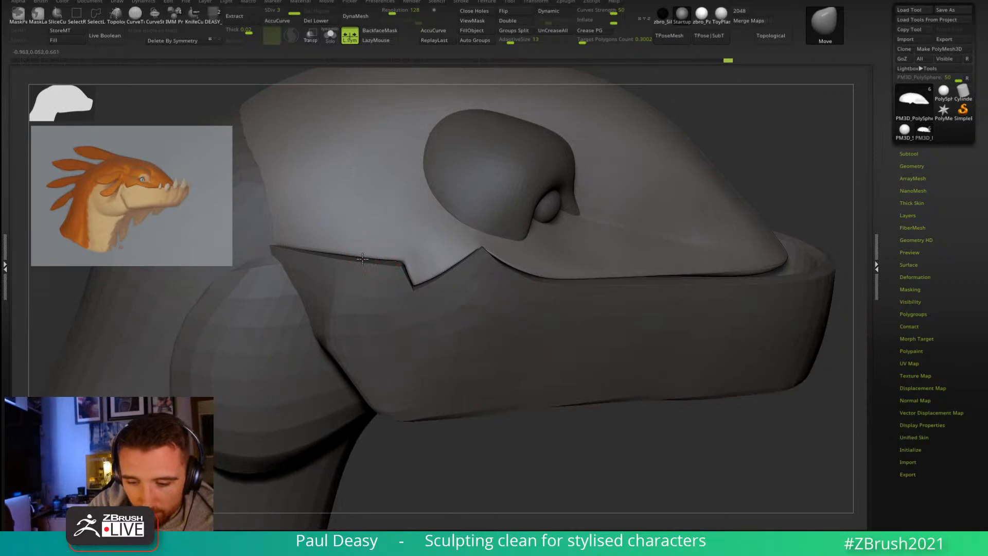
# Step: Select the lower jaw and move its upper peak to fit tightly into the upper head's cheek notch
pyautogui.moveTo(655, 327); pyautogui.dragTo(732, 290, button='right')
pyautogui.keyDown('ctrl'); pyautogui.moveTo(801, 217); pyautogui.dragTo(656, 228, button='right'); pyautogui.keyUp('ctrl')
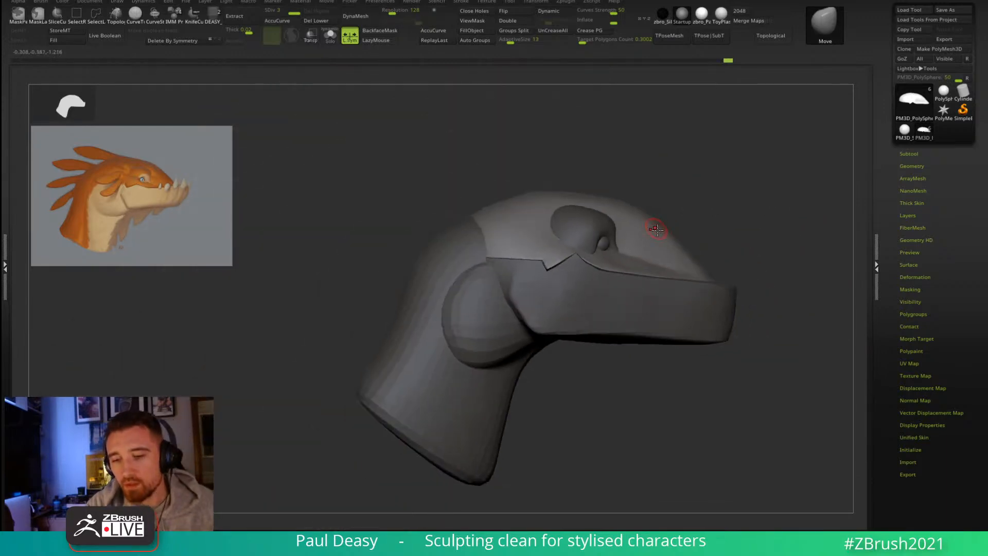
pyautogui.keyDown('alt'); pyautogui.click(577, 268); pyautogui.keyUp('alt')
pyautogui.keyDown('alt'); pyautogui.moveTo(577, 268); pyautogui.dragTo(523, 291, button='right'); pyautogui.keyUp('alt')
pyautogui.rightClick(530, 281)
pyautogui.rightClick(521, 275)
pyautogui.moveTo(512, 286); pyautogui.dragTo(514, 283)
pyautogui.rightClick(519, 285)
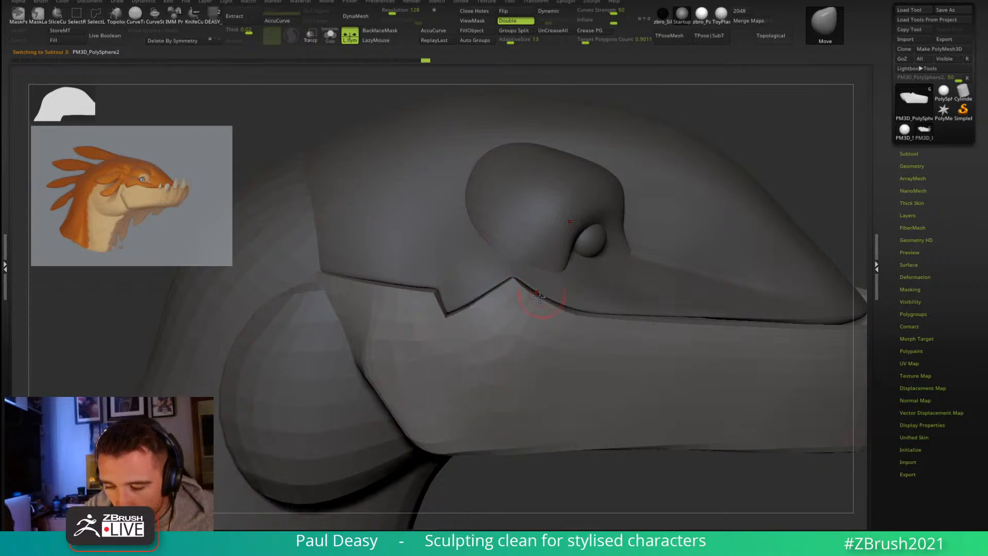
pyautogui.moveTo(520, 285); pyautogui.dragTo(510, 280, button='right')
pyautogui.rightClick(510, 280)
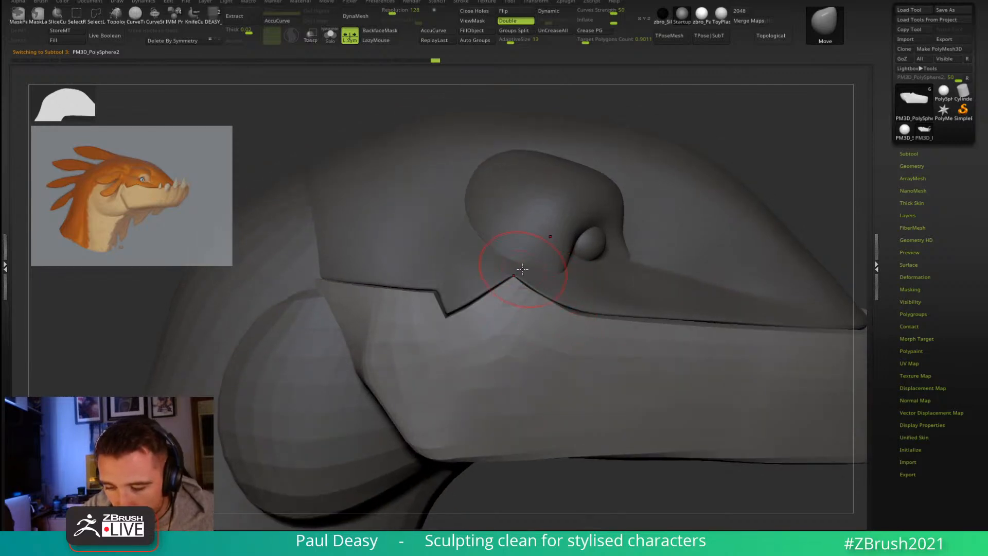
# Step: Isolate the lower jaw, examine its edge flow with the polyframe, and preview it with dynamic subdivision
pyautogui.hotkey('shift', 'f')
pyautogui.hotkey('alt', 's')
pyautogui.press('b')
pyautogui.press('z')
pyautogui.press('m')
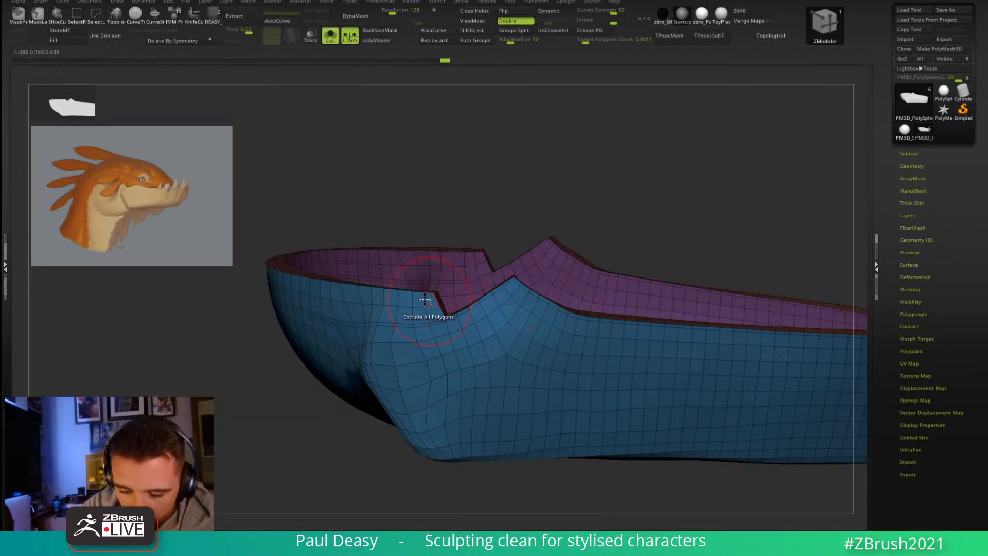
pyautogui.press('b')
pyautogui.press('m')
pyautogui.press('v')
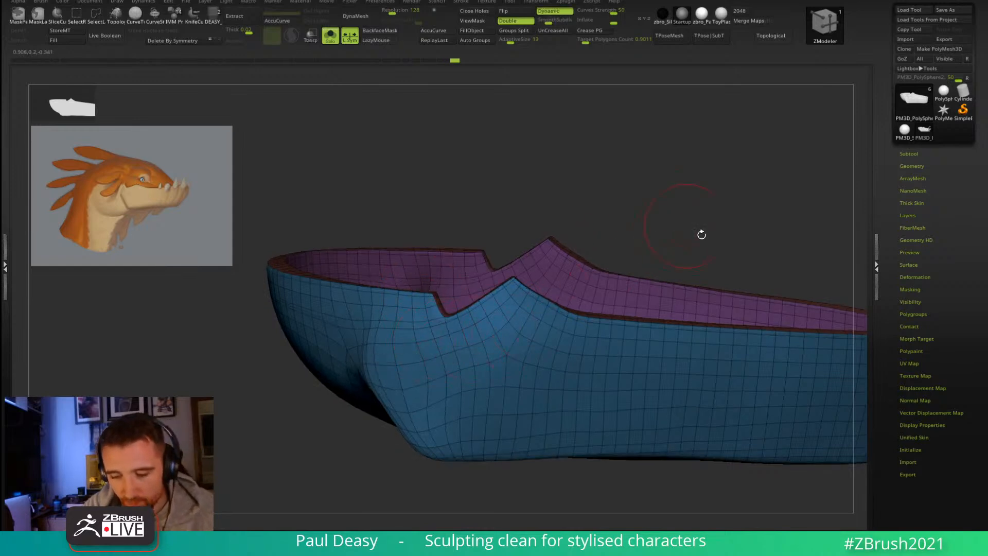
pyautogui.press('d')
pyautogui.hotkey('shift', 'f')
# Step: Smooth the outer surface of the isolated lower jaw while checking its polyframe, and bring the rest of the head back into view
pyautogui.moveTo(557, 481); pyautogui.dragTo(665, 412)
pyautogui.press('shift')
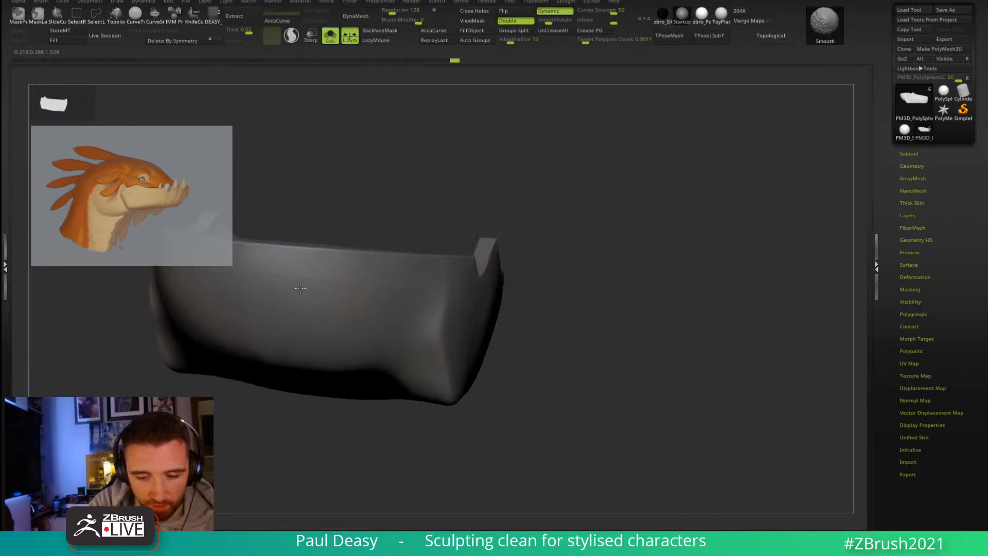
pyautogui.hotkey('shift', 'd')
pyautogui.hotkey('shift', 'f')
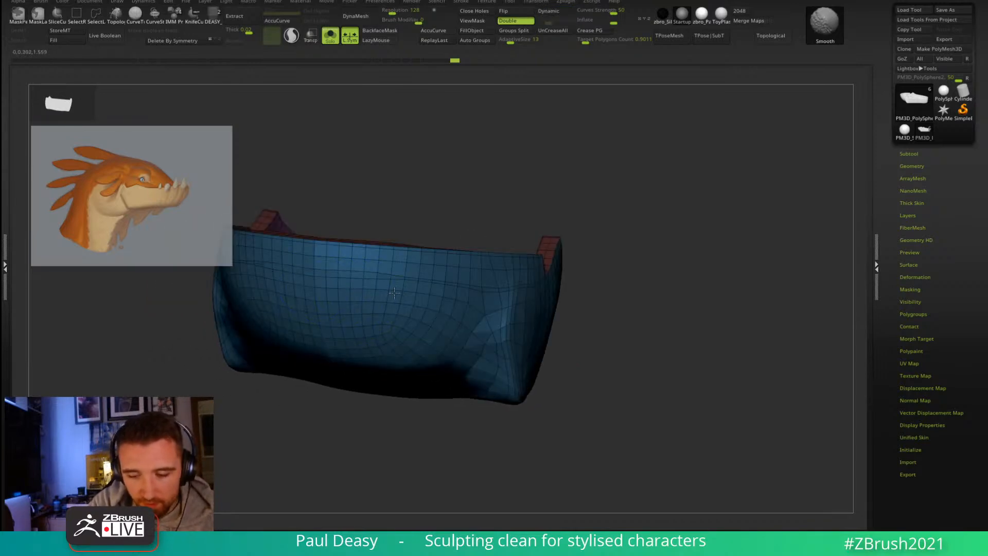
pyautogui.moveTo(506, 295)
pyautogui.mouseDown(button='right')
pyautogui.moveTo(544, 310)
pyautogui.moveTo(555, 299)
pyautogui.mouseUp(button='right')
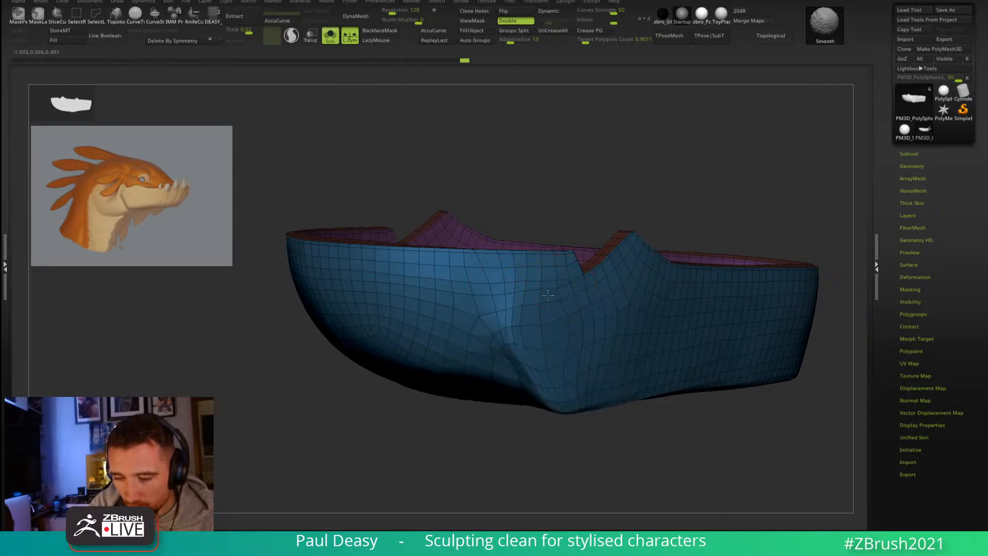
pyautogui.rightClick(486, 348)
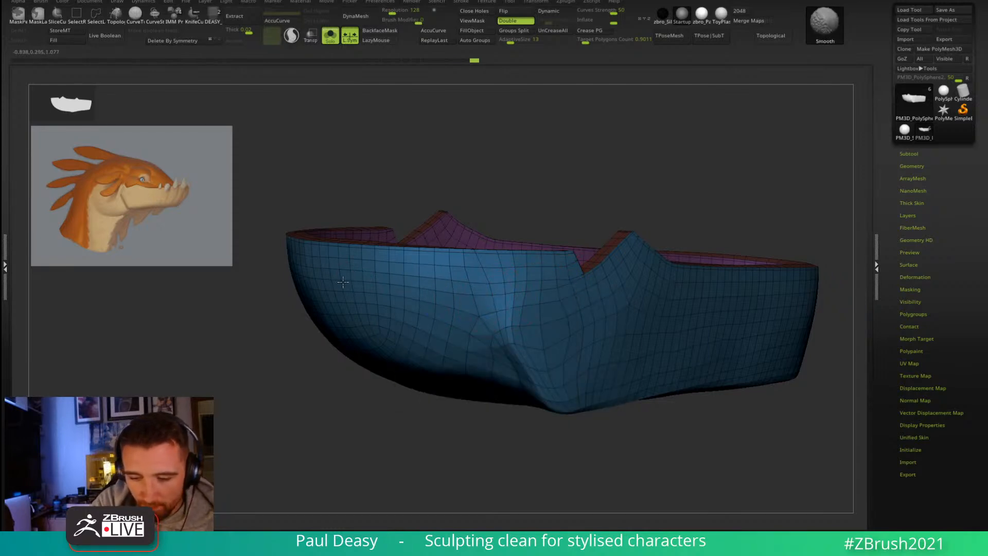
pyautogui.hotkey('shift', 'f')
pyautogui.moveTo(700, 454); pyautogui.dragTo(684, 390, button='right')
pyautogui.press('d')
pyautogui.hotkey('shift', 's')
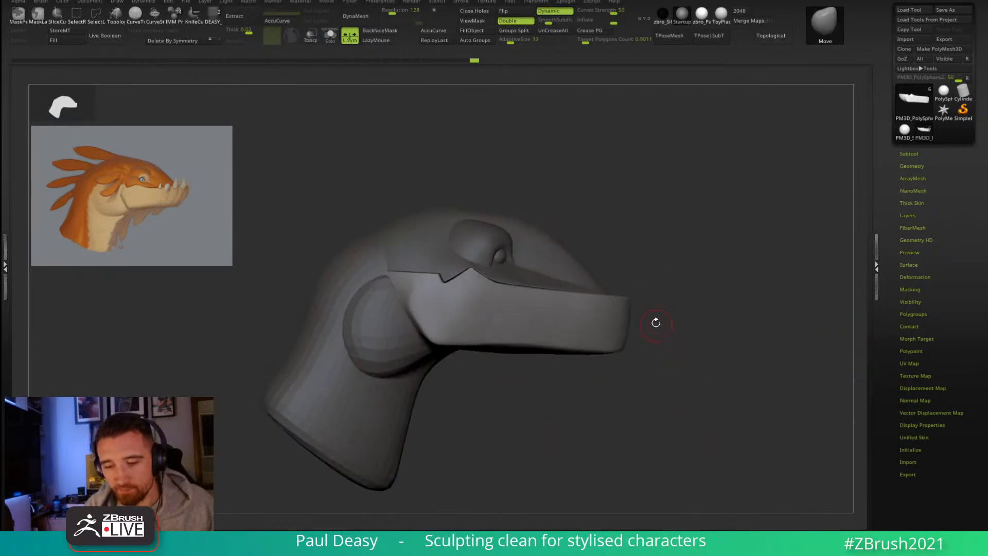
# Step: Combine the subtools into one Transpose Master mesh and widen the head around the cheeks and jaw with the Move brush
pyautogui.keyDown('alt'); pyautogui.click(567, 271); pyautogui.keyUp('alt')
pyautogui.keyDown('ctrl'); pyautogui.moveTo(689, 216); pyautogui.dragTo(657, 269, button='right'); pyautogui.keyUp('ctrl')
pyautogui.moveTo(602, 244); pyautogui.dragTo(562, 248, button='right')
pyautogui.keyDown('ctrl'); pyautogui.moveTo(683, 273); pyautogui.dragTo(635, 195, button='right'); pyautogui.keyUp('ctrl')
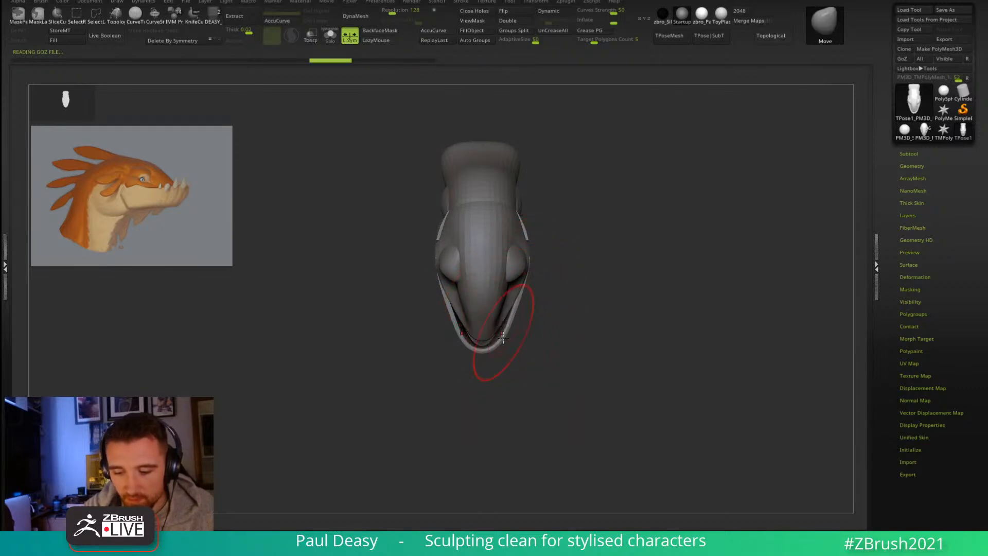
pyautogui.moveTo(516, 204); pyautogui.dragTo(525, 211)
pyautogui.press('space')
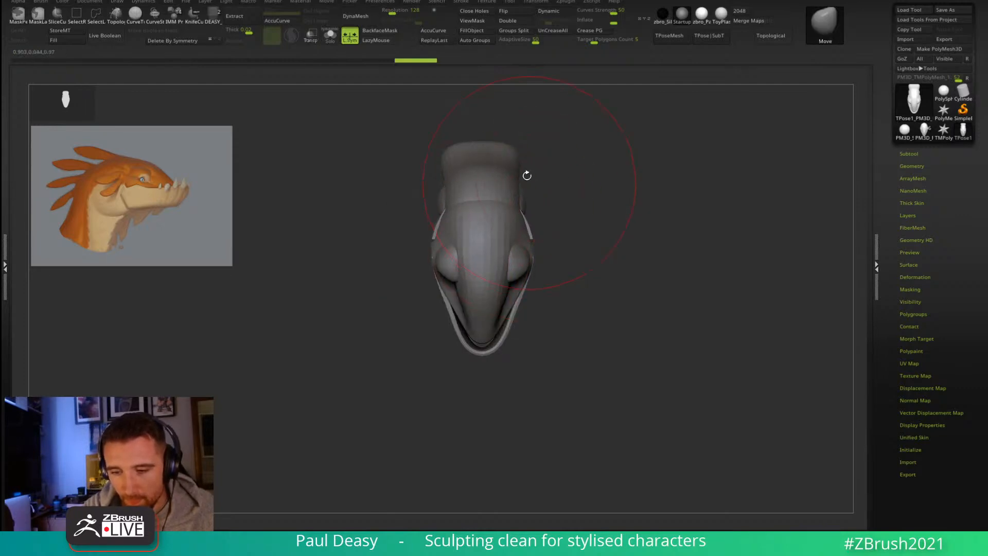
pyautogui.moveTo(589, 284); pyautogui.dragTo(590, 186)
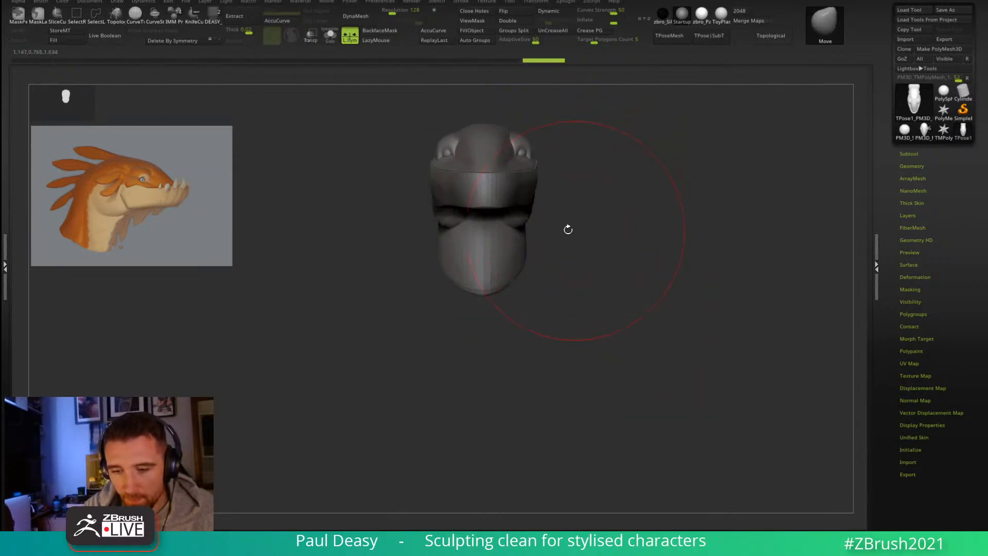
pyautogui.press('space')
pyautogui.moveTo(528, 233)
pyautogui.mouseDown()
pyautogui.moveTo(545, 274)
pyautogui.moveTo(529, 223)
pyautogui.moveTo(549, 238)
pyautogui.moveTo(549, 222)
pyautogui.moveTo(509, 246)
pyautogui.moveTo(543, 229)
pyautogui.mouseUp()
pyautogui.press('space')
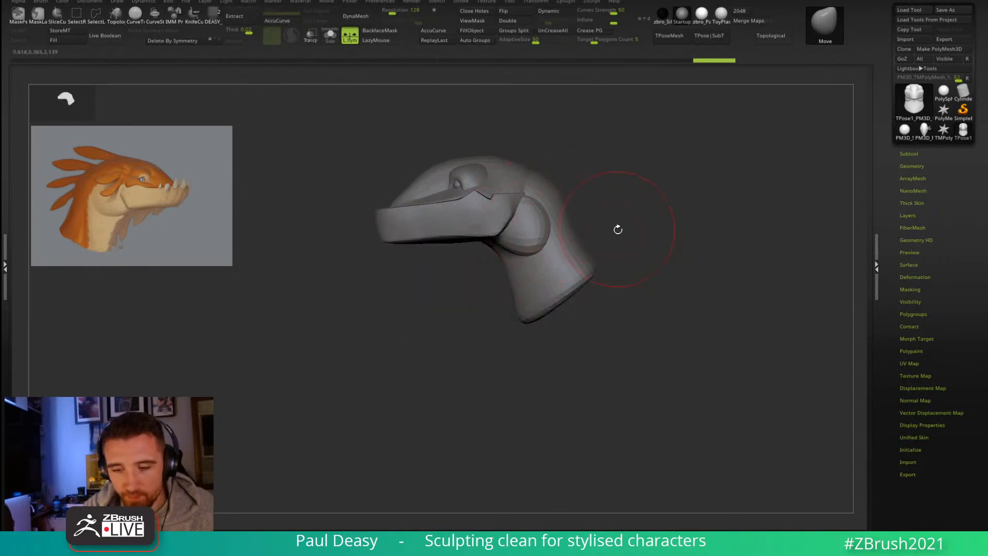
# Step: Transfer the reshaped Transpose Master mesh back to the individual subtools and return to a side view of the head
pyautogui.moveTo(625, 216); pyautogui.dragTo(679, 161)
pyautogui.click(721, 14)
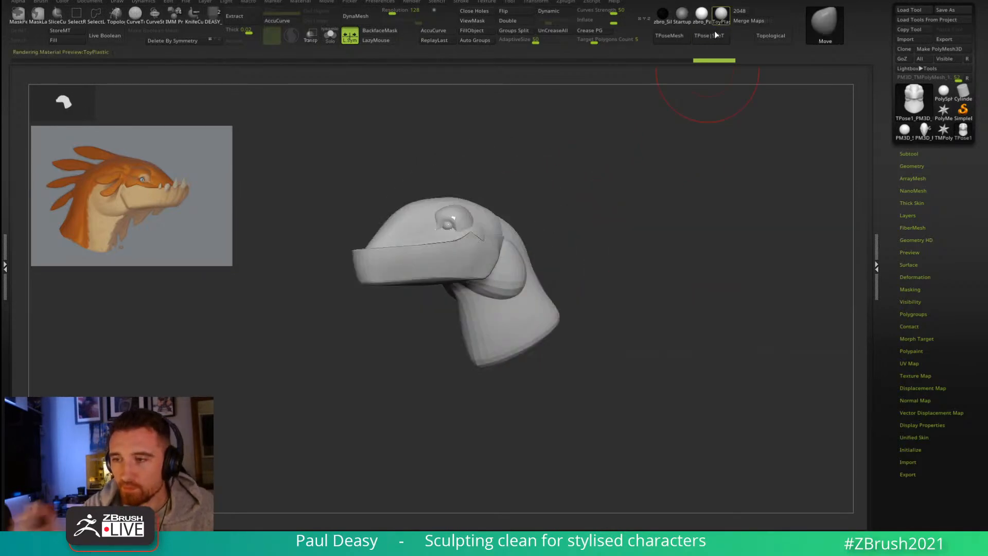
pyautogui.click(710, 36)
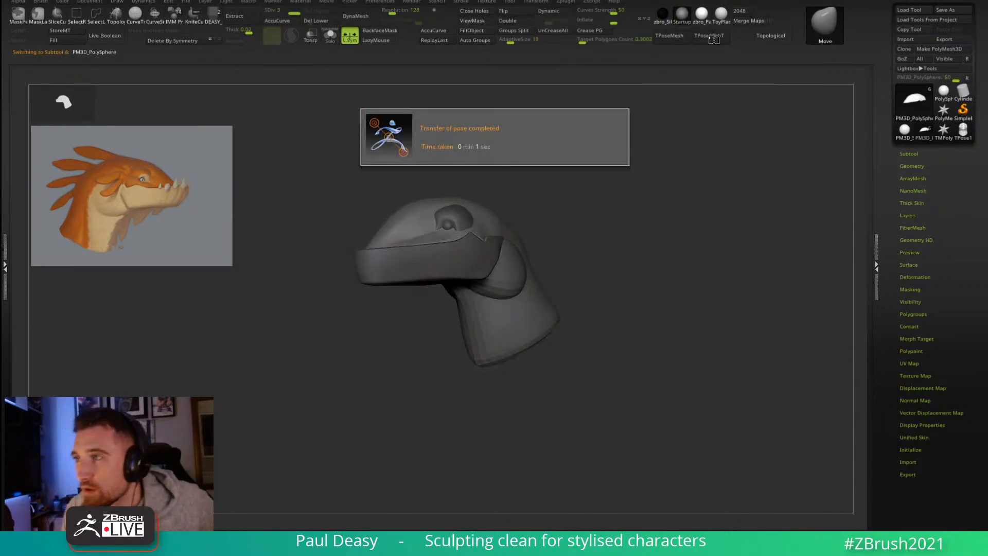
pyautogui.moveTo(647, 309); pyautogui.dragTo(663, 344)
pyautogui.moveTo(667, 283)
pyautogui.keyDown('alt'); pyautogui.mouseDown()
pyautogui.moveTo(675, 308)
pyautogui.moveTo(673, 292)
pyautogui.moveTo(665, 295)
pyautogui.mouseUp(); pyautogui.keyUp('alt')
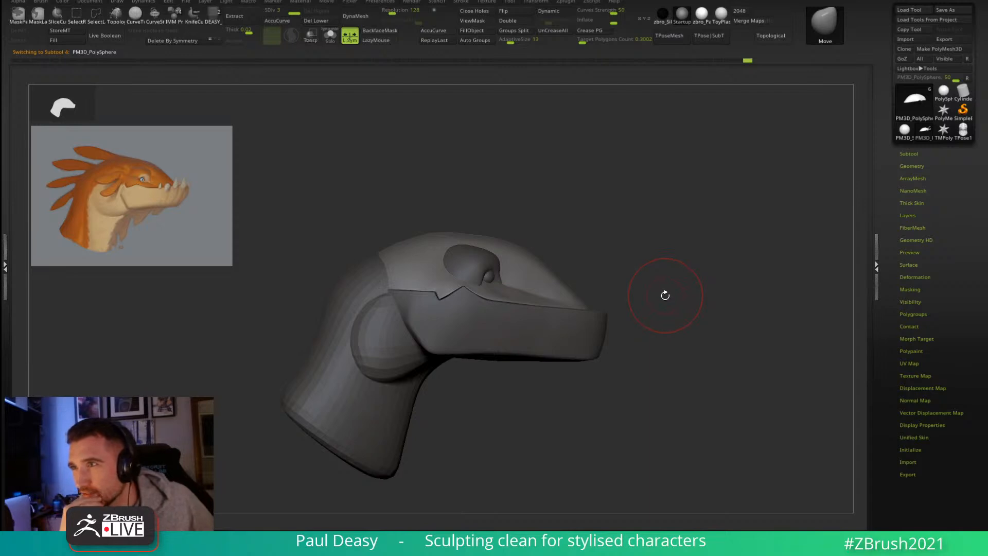
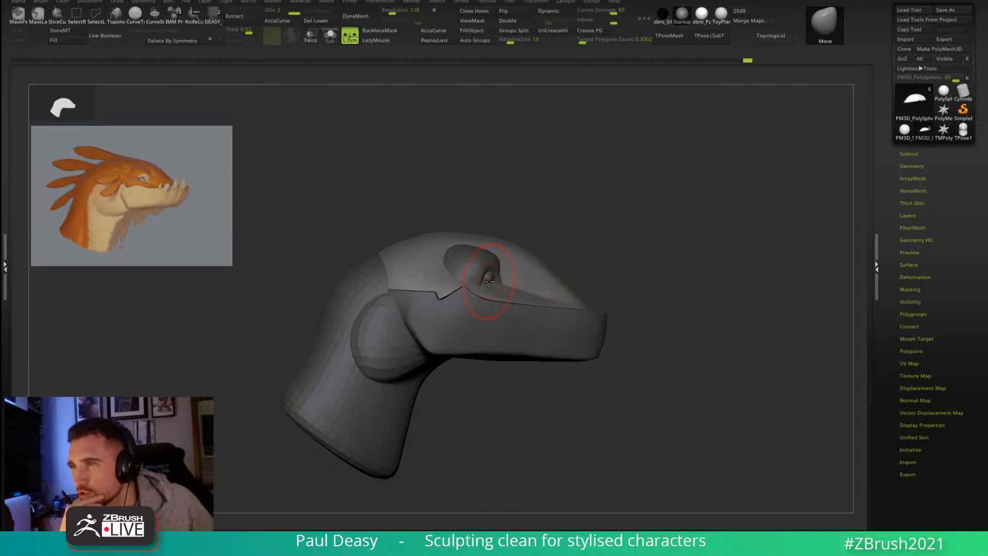
# Step: Select the neck and smooth its faceted surface with dynamic subdivision
pyautogui.moveTo(644, 311); pyautogui.dragTo(650, 335)
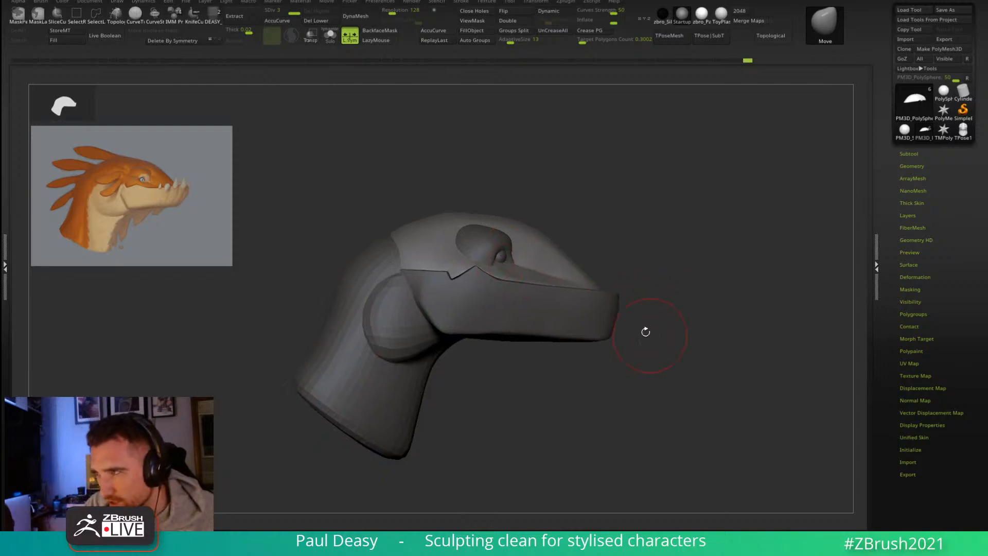
pyautogui.keyDown('shift'); pyautogui.moveTo(561, 396); pyautogui.dragTo(600, 394); pyautogui.keyUp('shift')
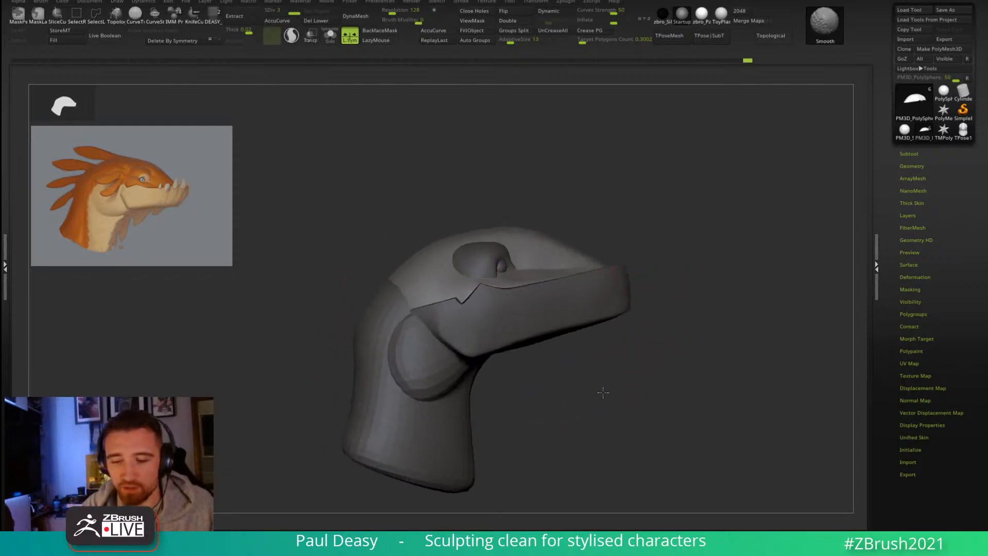
pyautogui.keyDown('alt'); pyautogui.click(456, 431); pyautogui.keyUp('alt')
pyautogui.press('d')
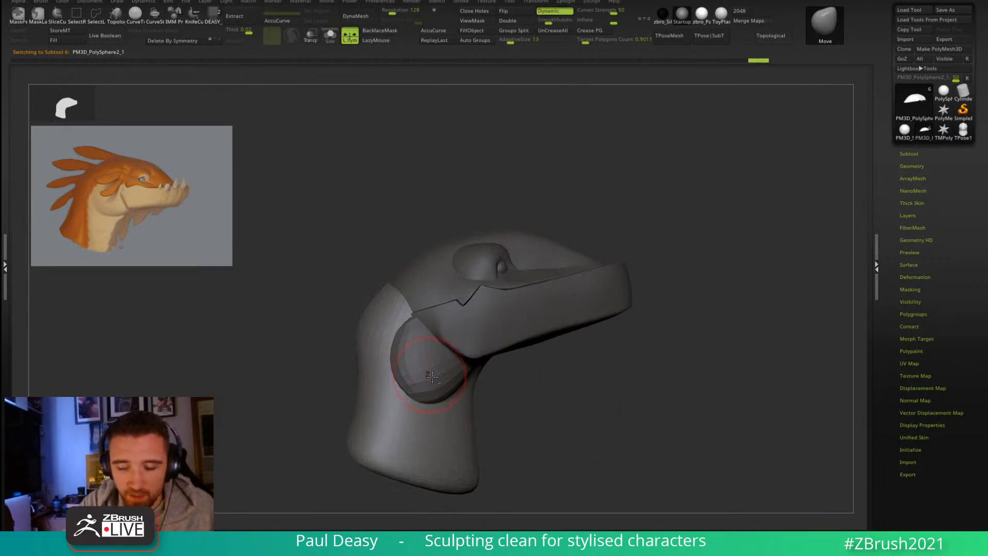
pyautogui.hotkey('ctrl', 'd')
pyautogui.press('d')
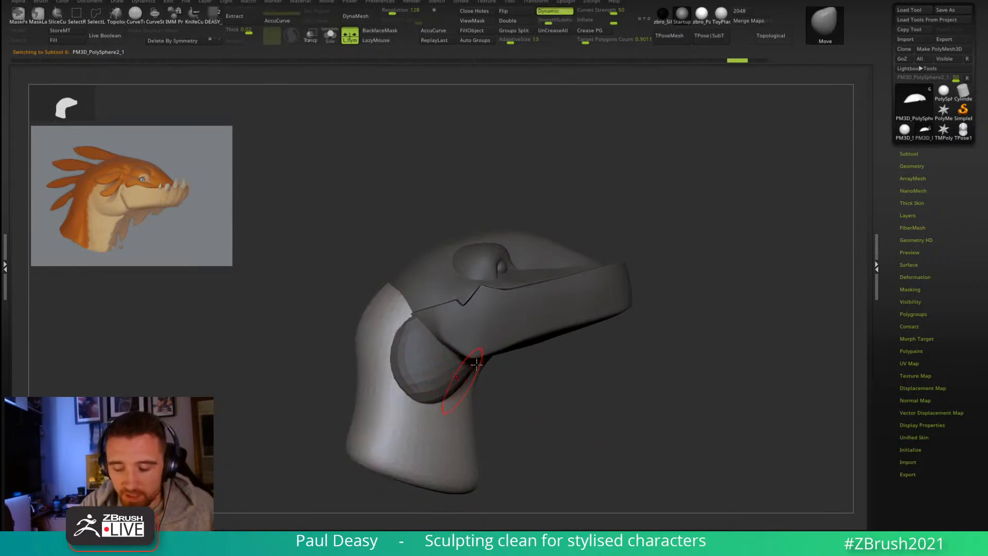
# Step: Smooth the cheek ball and neck display with dynamic subdivision and narrow the throat below the lower jaw with the Move brush
pyautogui.moveTo(646, 132)
pyautogui.mouseDown()
pyautogui.moveTo(679, 298)
pyautogui.moveTo(592, 400)
pyautogui.moveTo(551, 347)
pyautogui.mouseUp()
pyautogui.press('space')
pyautogui.hotkey('ctrl', 'd')
pyautogui.press('d')
pyautogui.moveTo(483, 376)
pyautogui.mouseDown()
pyautogui.moveTo(473, 388)
pyautogui.moveTo(476, 367)
pyautogui.moveTo(464, 377)
pyautogui.mouseUp()
pyautogui.moveTo(461, 378); pyautogui.dragTo(463, 389)
pyautogui.press('space')
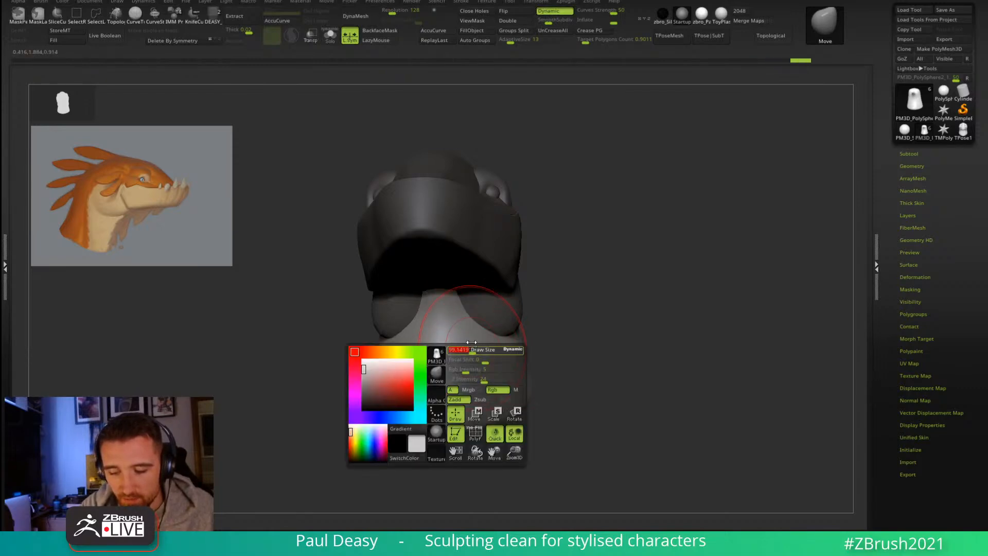
# Step: From below, pull the front of the neck forward into a narrow point along the underside of the lower jaw
pyautogui.moveTo(577, 312); pyautogui.dragTo(576, 241)
pyautogui.press('space')
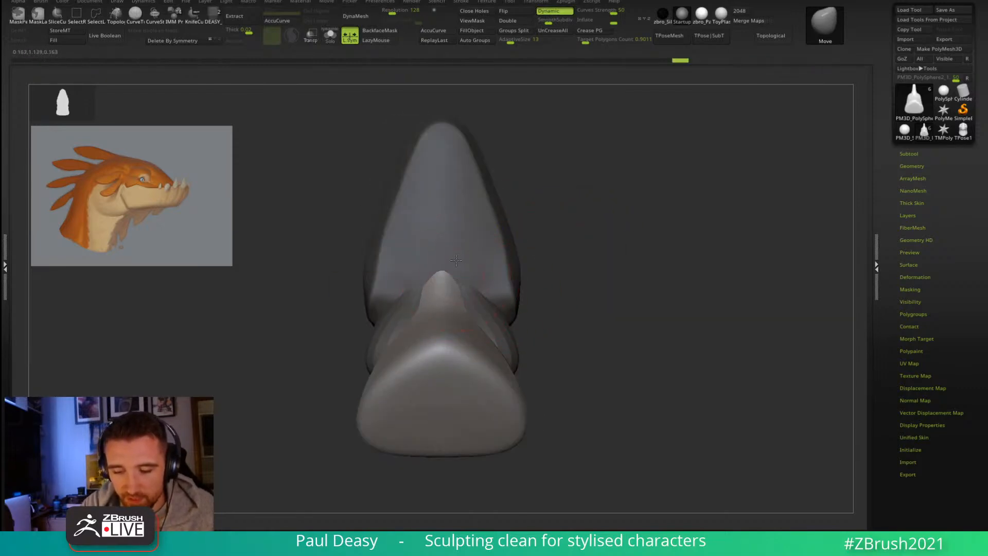
pyautogui.moveTo(454, 258)
pyautogui.mouseDown()
pyautogui.moveTo(450, 241)
pyautogui.moveTo(463, 236)
pyautogui.mouseUp()
pyautogui.press('space')
pyautogui.moveTo(449, 281)
pyautogui.mouseDown(button='right')
pyautogui.moveTo(487, 294)
pyautogui.moveTo(490, 278)
pyautogui.mouseUp(button='right')
# Step: Select the cheek balls and pull their inner ends forward into slim points beside the neck's central tip, extending that tip slightly
pyautogui.keyDown('alt'); pyautogui.click(477, 306); pyautogui.keyUp('alt')
pyautogui.press('space')
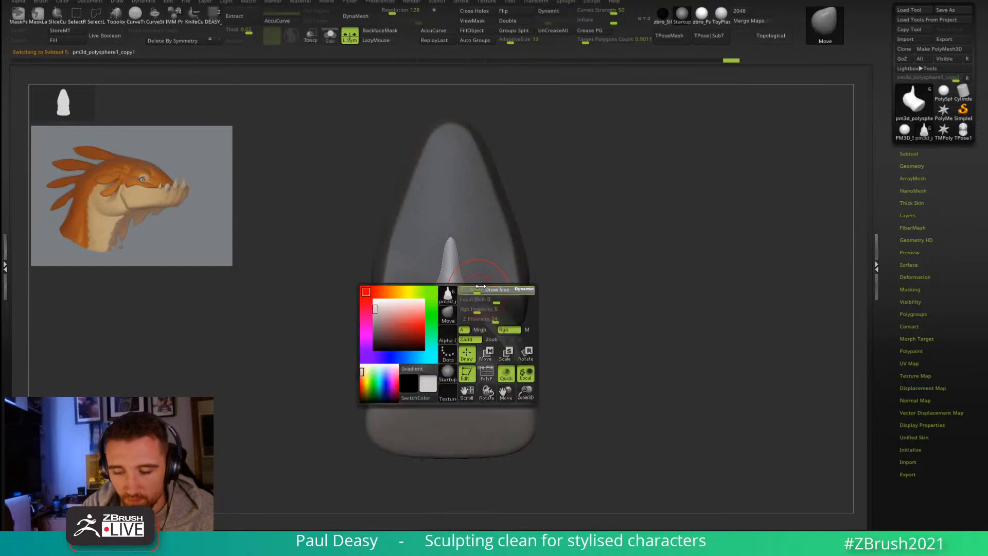
pyautogui.press('d')
pyautogui.moveTo(491, 280)
pyautogui.mouseDown()
pyautogui.moveTo(492, 251)
pyautogui.moveTo(465, 261)
pyautogui.mouseUp()
pyautogui.keyDown('alt'); pyautogui.click(465, 251); pyautogui.keyUp('alt')
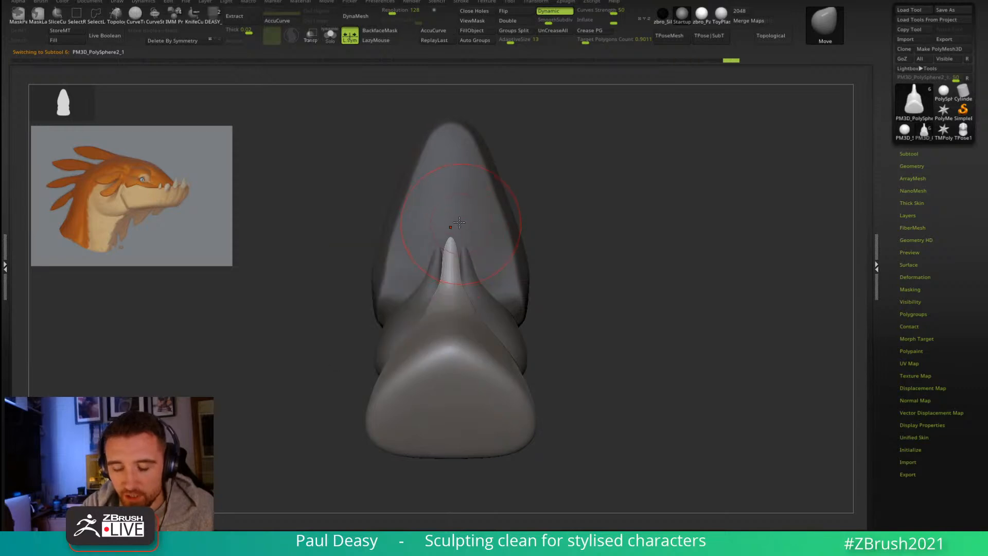
pyautogui.keyDown('alt'); pyautogui.click(474, 252); pyautogui.keyUp('alt')
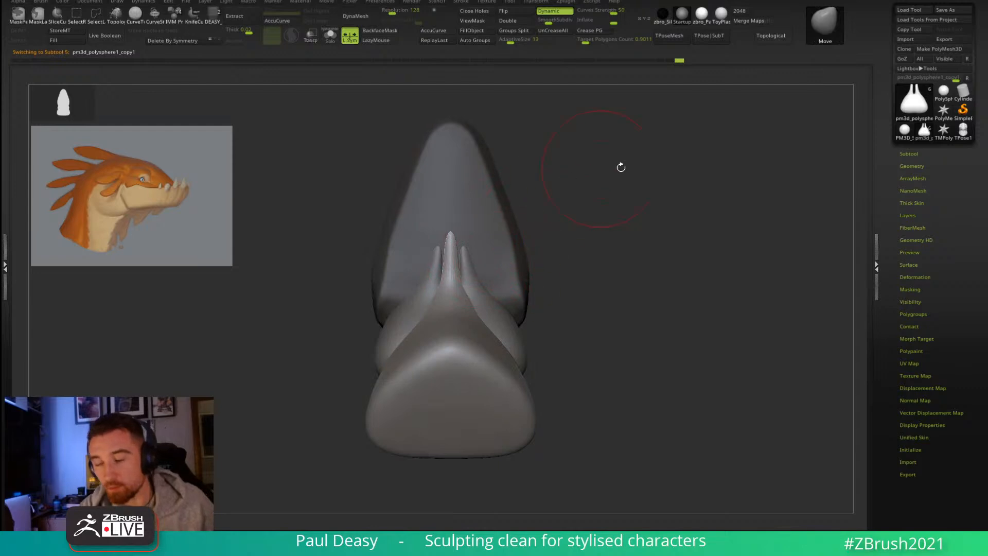
# Step: Tuck the cheek forms' slim points closer to the neck's central tip with the Move brush, undoing a smoothing stroke
pyautogui.press('space')
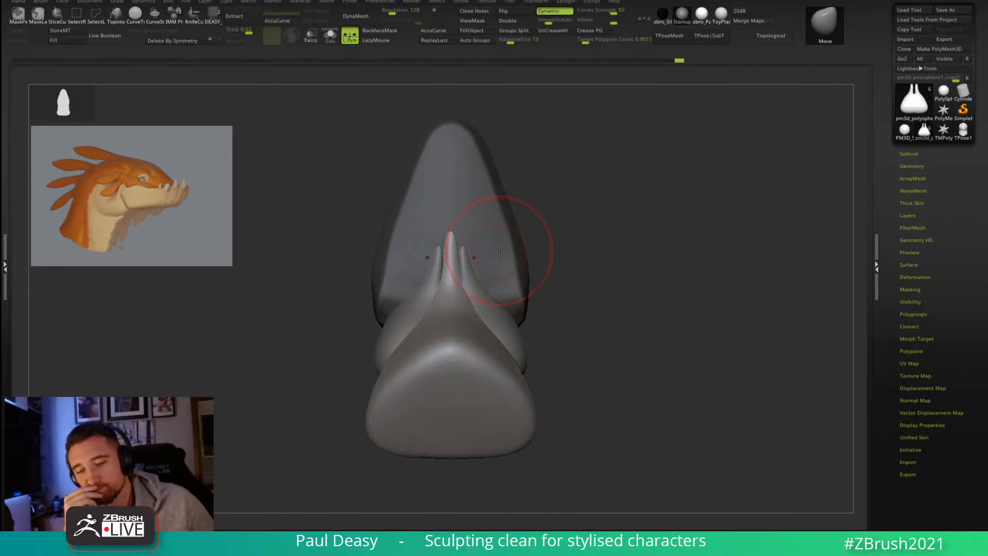
pyautogui.keyDown('shift'); pyautogui.moveTo(472, 276); pyautogui.dragTo(477, 250); pyautogui.keyUp('shift')
pyautogui.hotkey('ctrl', 'z')
pyautogui.press('space')
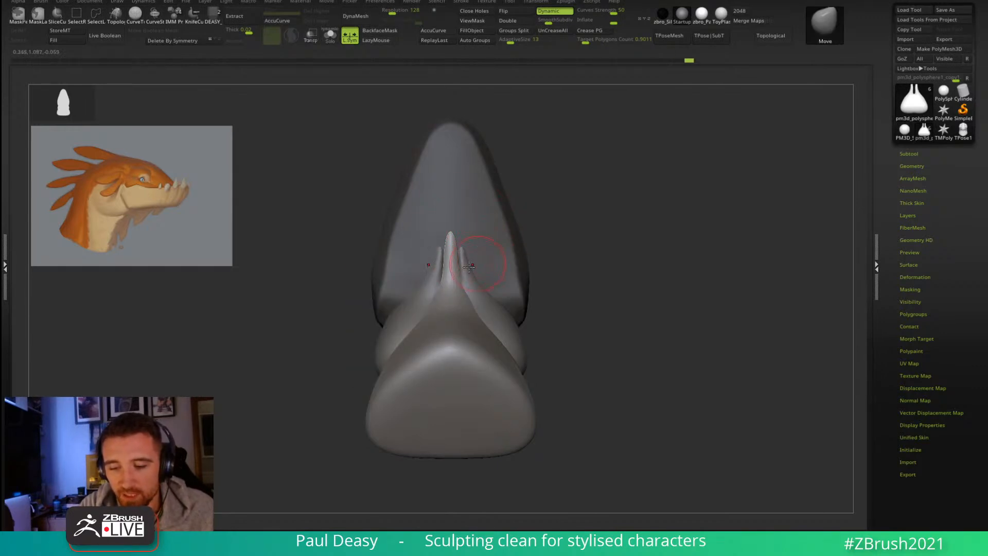
pyautogui.keyDown('alt'); pyautogui.click(473, 260); pyautogui.keyUp('alt')
pyautogui.moveTo(474, 265)
pyautogui.mouseDown()
pyautogui.moveTo(479, 304)
pyautogui.moveTo(487, 294)
pyautogui.mouseUp()
pyautogui.press('space')
pyautogui.keyDown('alt'); pyautogui.click(463, 268); pyautogui.keyUp('alt')
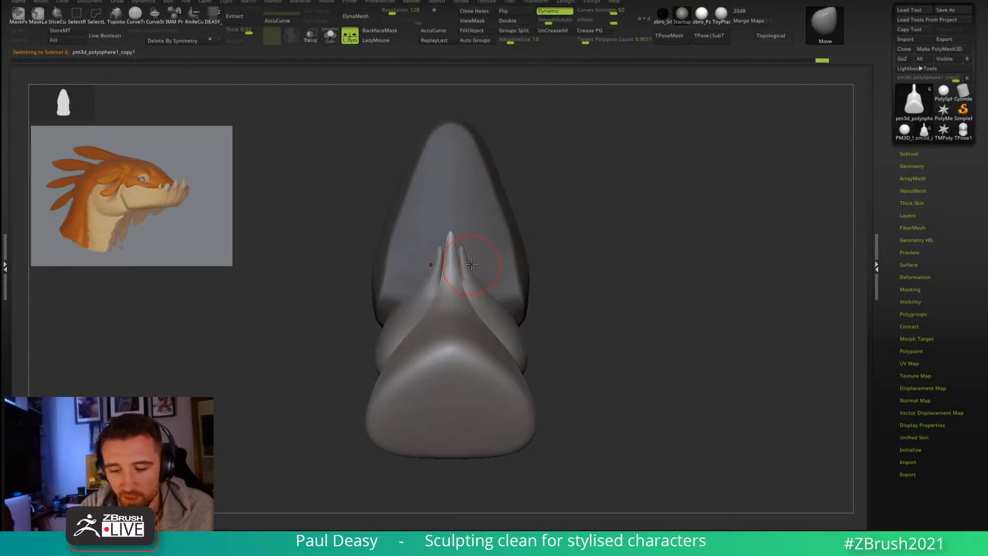
pyautogui.moveTo(464, 268); pyautogui.dragTo(467, 270)
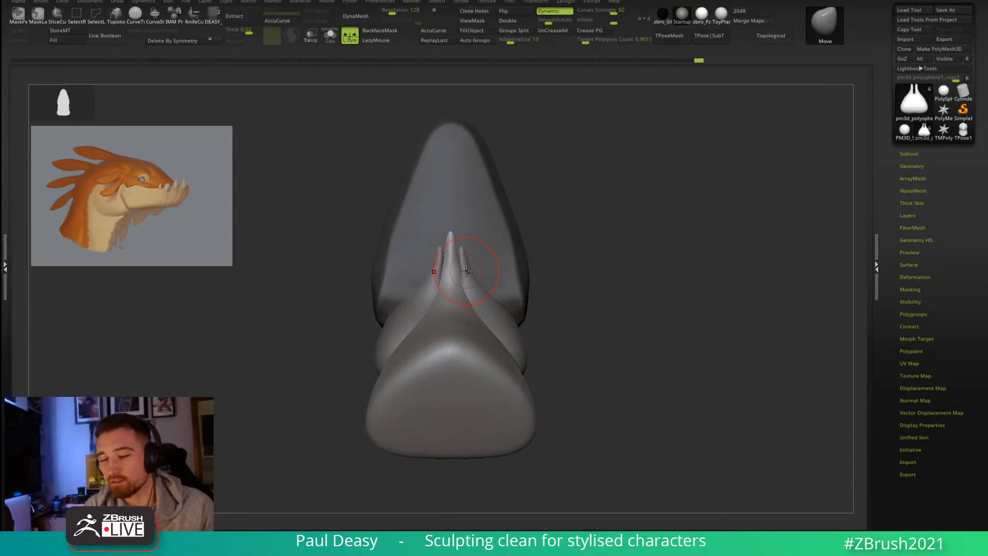
# Step: Select the neck and reshape the sides of its lower end with the Move brush from the front
pyautogui.moveTo(588, 258); pyautogui.dragTo(590, 356)
pyautogui.press('space')
pyautogui.click(549, 287)
pyautogui.keyDown('alt'); pyautogui.click(498, 317); pyautogui.keyUp('alt')
pyautogui.moveTo(586, 303); pyautogui.dragTo(573, 282)
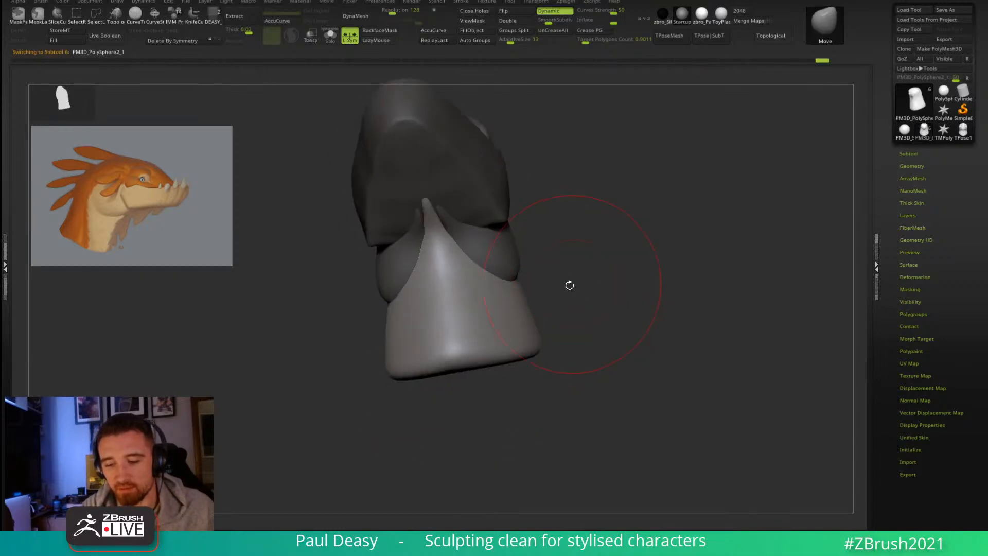
pyautogui.moveTo(539, 319); pyautogui.dragTo(523, 301)
pyautogui.press('space')
pyautogui.click(533, 308)
pyautogui.press('space')
pyautogui.click(540, 314)
pyautogui.moveTo(535, 347)
pyautogui.mouseDown()
pyautogui.moveTo(750, 289)
pyautogui.moveTo(612, 305)
pyautogui.moveTo(624, 261)
pyautogui.mouseUp()
# Step: Push the neck's side contour in below the cheek ball with the Move brush, checking it from several angles
pyautogui.press('space')
pyautogui.moveTo(542, 269); pyautogui.dragTo(530, 236)
pyautogui.moveTo(617, 221)
pyautogui.mouseDown()
pyautogui.moveTo(653, 278)
pyautogui.moveTo(660, 265)
pyautogui.moveTo(651, 293)
pyautogui.mouseUp()
pyautogui.press('space')
pyautogui.moveTo(520, 242); pyautogui.dragTo(521, 248)
pyautogui.moveTo(597, 250)
pyautogui.mouseDown()
pyautogui.moveTo(678, 257)
pyautogui.moveTo(695, 300)
pyautogui.moveTo(716, 277)
pyautogui.moveTo(731, 283)
pyautogui.moveTo(675, 276)
pyautogui.moveTo(688, 261)
pyautogui.mouseUp()
pyautogui.press('space')
pyautogui.press('s')
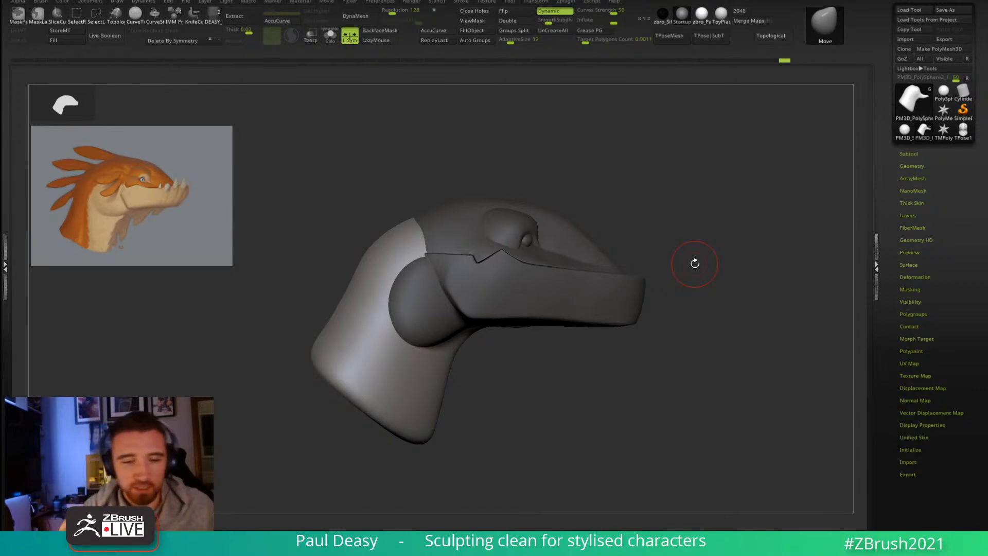
# Step: Reshape the back and side of the neck around the cheek ball with the Move brush
pyautogui.keyDown('shift'); pyautogui.moveTo(517, 369); pyautogui.dragTo(586, 363); pyautogui.keyUp('shift')
pyautogui.rightClick(543, 305)
pyautogui.moveTo(585, 364); pyautogui.dragTo(633, 339, button='right')
pyautogui.rightClick(489, 287)
pyautogui.press('space')
pyautogui.moveTo(501, 280); pyautogui.dragTo(509, 282)
pyautogui.press('space')
pyautogui.moveTo(505, 277); pyautogui.dragTo(487, 252)
# Step: Smooth the neck's side surface behind the cheek ball and select the cheek ball
pyautogui.moveTo(574, 299); pyautogui.dragTo(541, 297, button='right')
pyautogui.moveTo(474, 263)
pyautogui.keyDown('shift'); pyautogui.mouseDown()
pyautogui.moveTo(487, 272)
pyautogui.moveTo(489, 300)
pyautogui.mouseUp(); pyautogui.keyUp('shift')
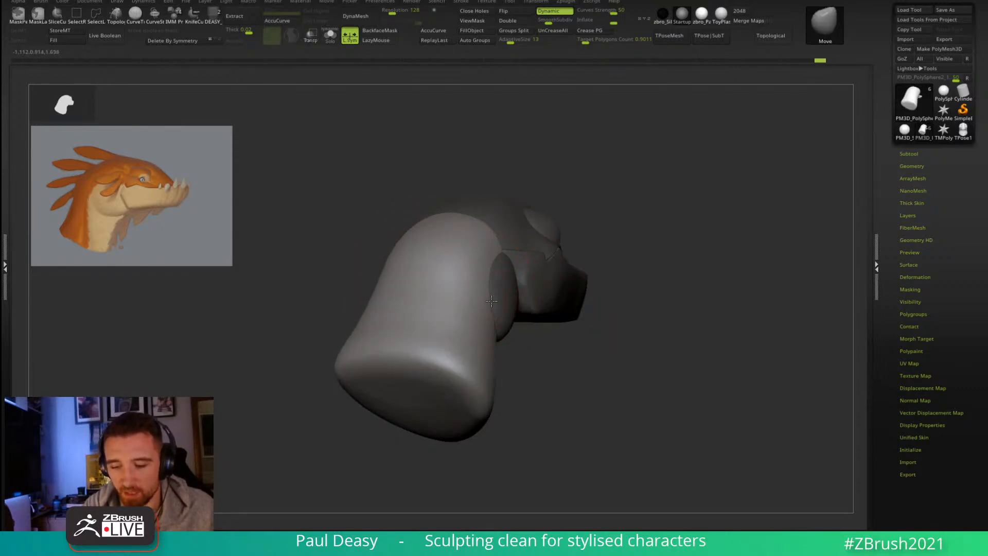
pyautogui.moveTo(537, 338); pyautogui.dragTo(499, 351, button='right')
pyautogui.moveTo(515, 282)
pyautogui.mouseDown(button='right')
pyautogui.moveTo(525, 282)
pyautogui.moveTo(498, 279)
pyautogui.mouseUp(button='right')
pyautogui.keyDown('alt'); pyautogui.click(510, 280); pyautogui.keyUp('alt')
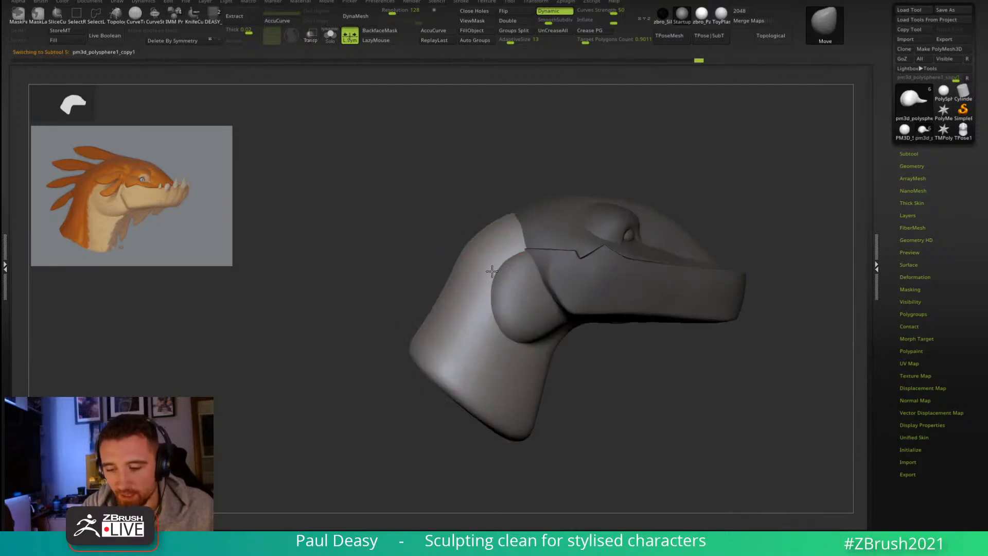
pyautogui.rightClick(494, 274)
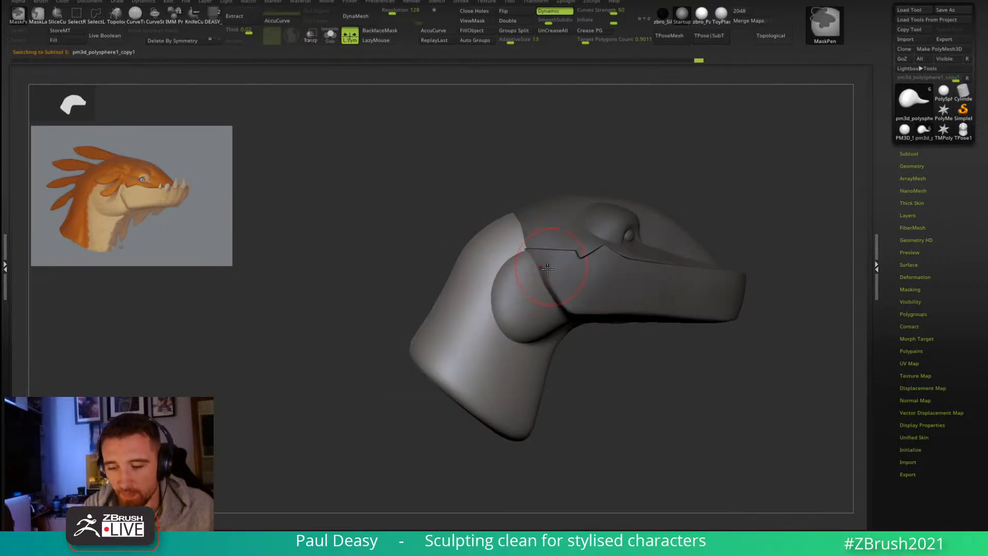
pyautogui.moveTo(646, 375)
pyautogui.mouseDown(button='right')
pyautogui.moveTo(730, 366)
pyautogui.moveTo(711, 411)
pyautogui.mouseUp(button='right')
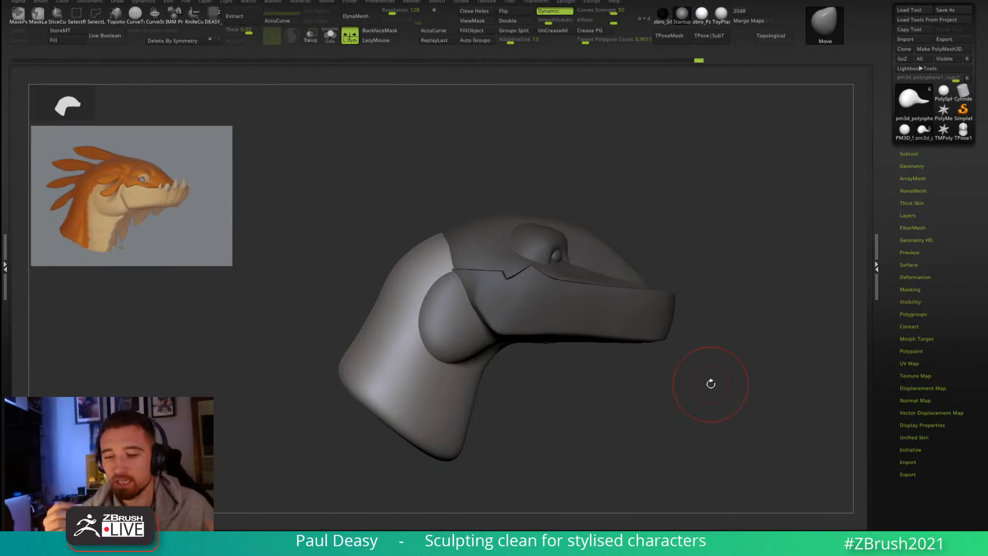
# Step: Select the upper head, raise the back of its crown with the Move brush, and smooth it near the neck
pyautogui.moveTo(445, 238)
pyautogui.mouseDown()
pyautogui.moveTo(451, 231)
pyautogui.moveTo(433, 236)
pyautogui.mouseUp()
pyautogui.keyDown('alt'); pyautogui.click(449, 225); pyautogui.keyUp('alt')
pyautogui.hotkey('ctrl', 'z')
pyautogui.keyDown('alt'); pyautogui.click(450, 223); pyautogui.keyUp('alt')
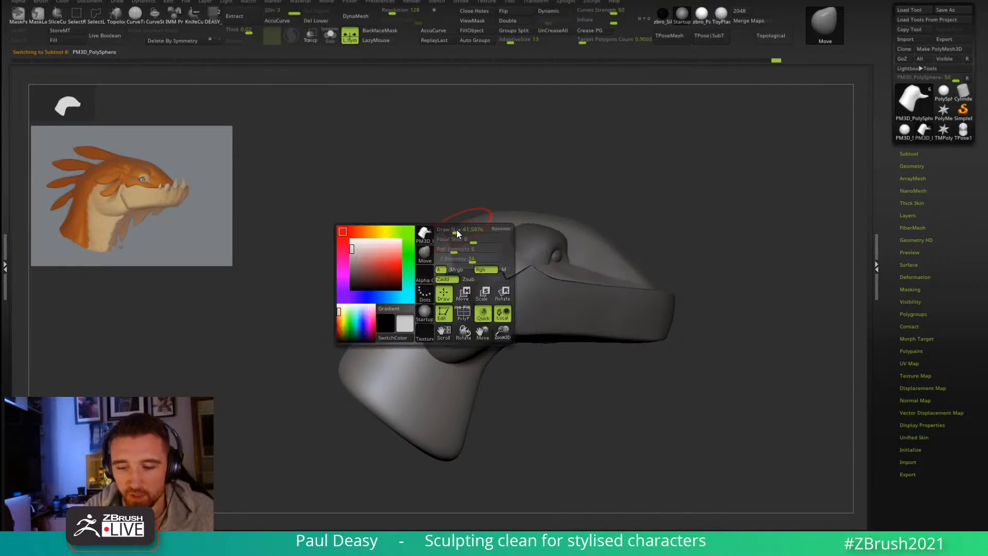
pyautogui.moveTo(450, 224); pyautogui.dragTo(491, 216)
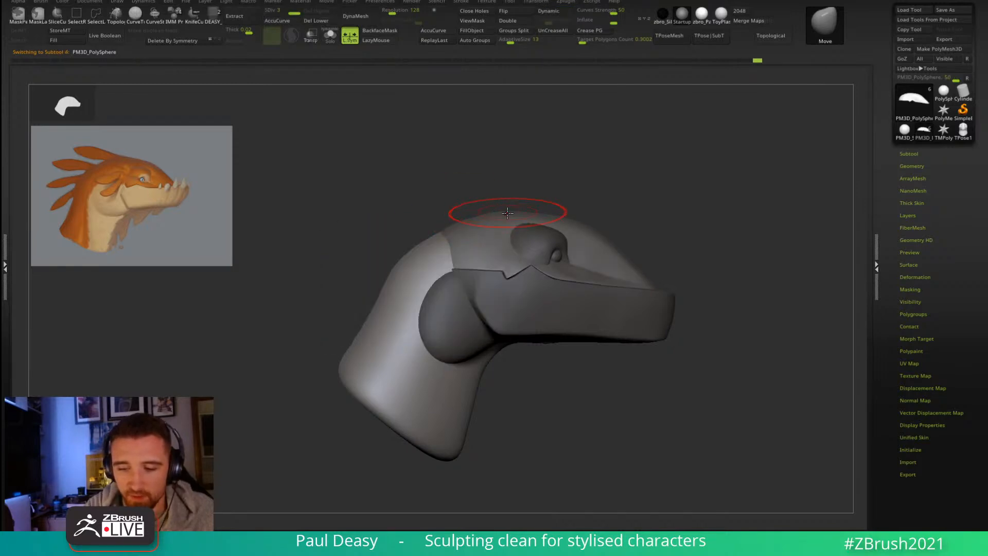
pyautogui.keyDown('shift'); pyautogui.moveTo(463, 222); pyautogui.dragTo(457, 227); pyautogui.keyUp('shift')
pyautogui.press('space')
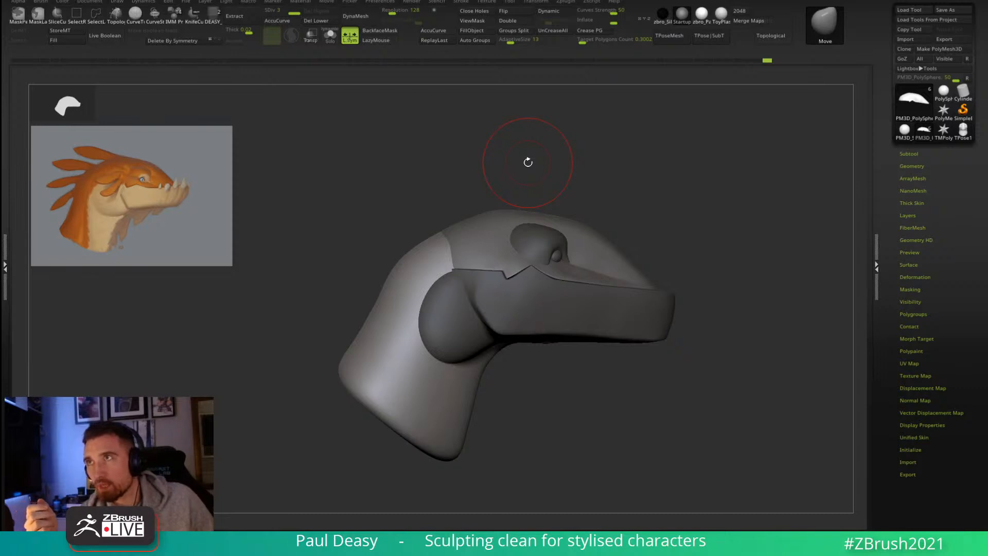
# Step: Select the neck, refine its back contour with the Move brush, and smooth it with subdivision smoothing turned down
pyautogui.keyDown('alt'); pyautogui.click(463, 227); pyautogui.keyUp('alt')
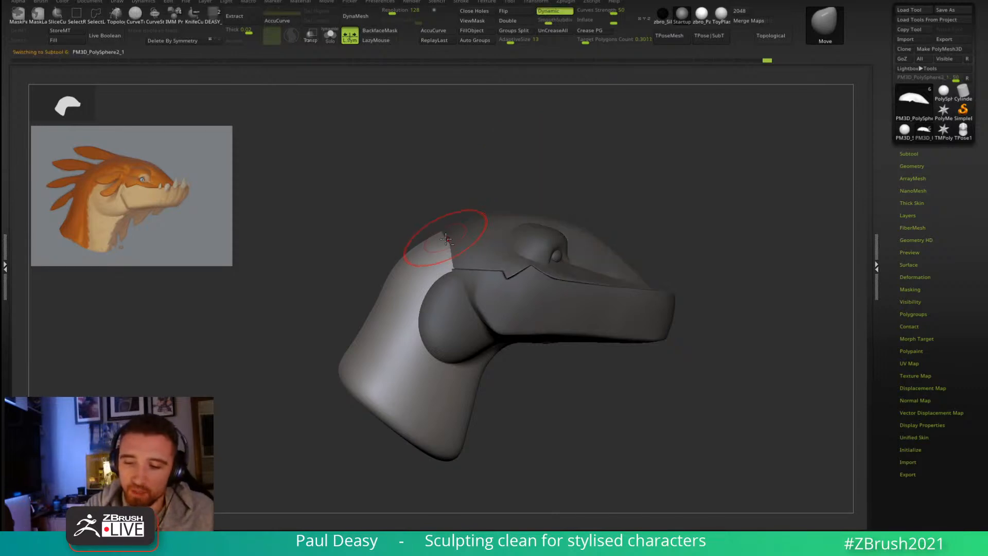
pyautogui.moveTo(489, 206); pyautogui.dragTo(624, 229)
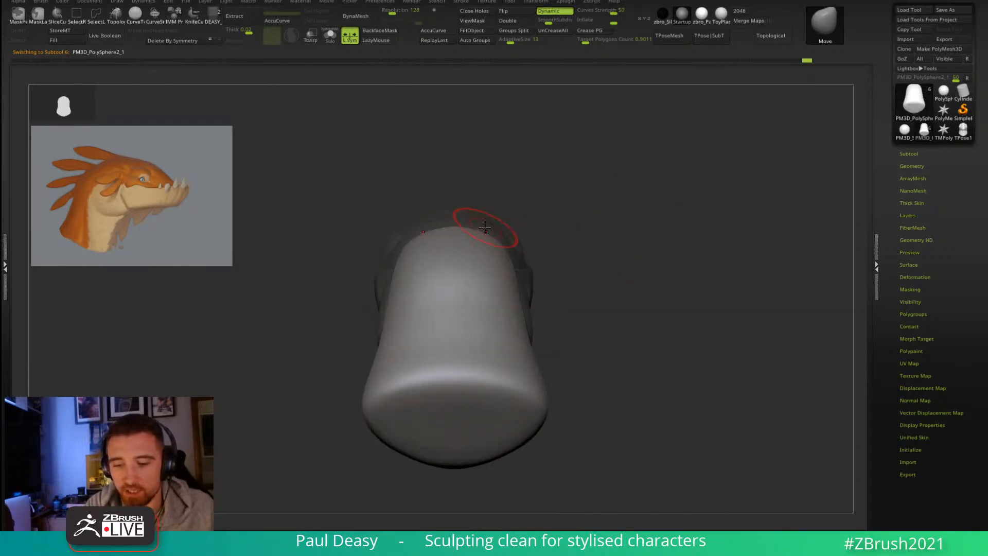
pyautogui.moveTo(492, 227); pyautogui.dragTo(463, 247, button='right')
pyautogui.press('space')
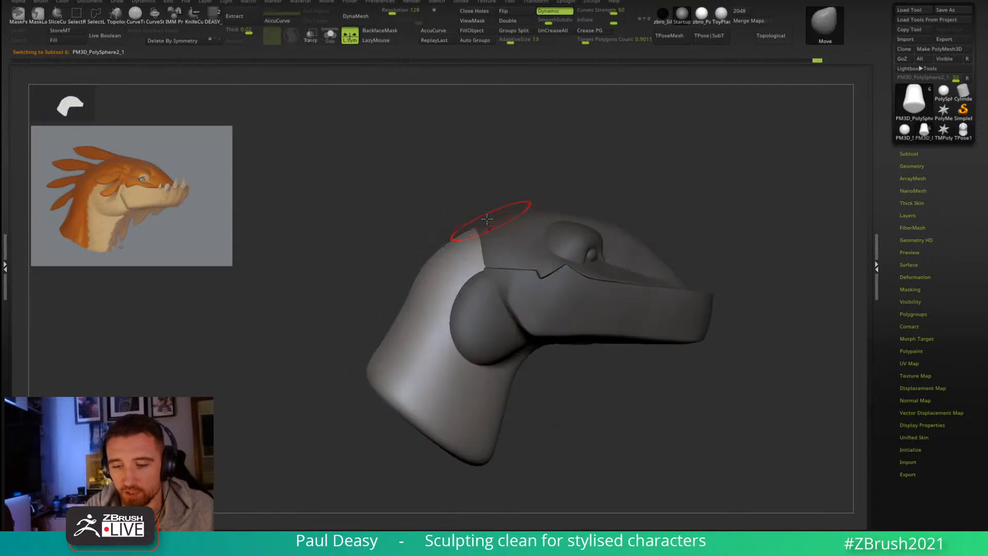
pyautogui.press('space')
pyautogui.press('space')
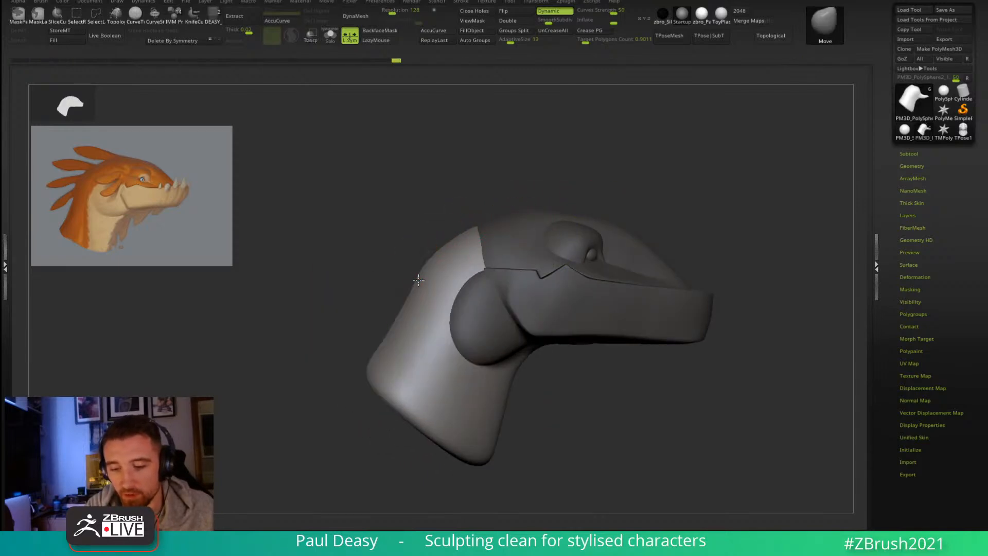
pyautogui.press('space')
pyautogui.press('space')
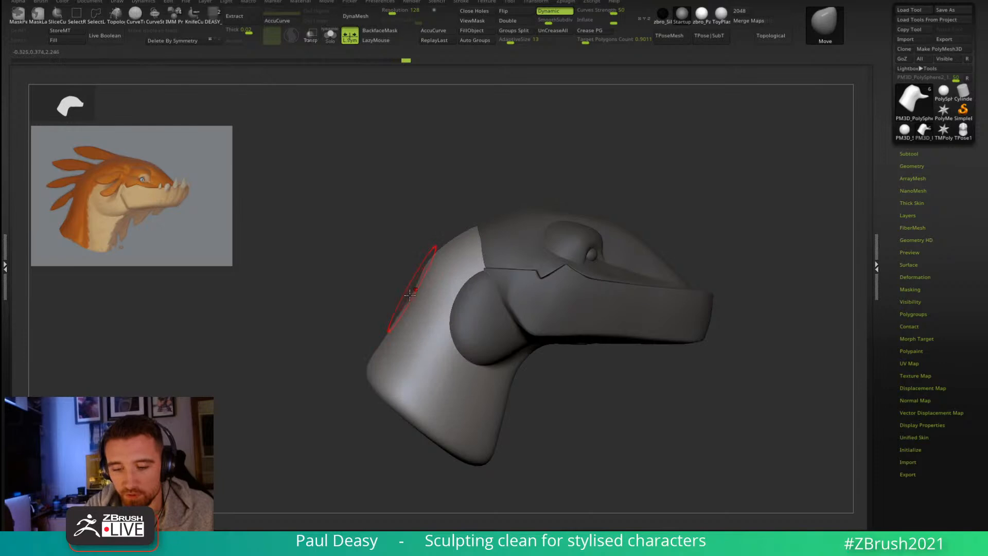
pyautogui.hotkey('shift', 'd')
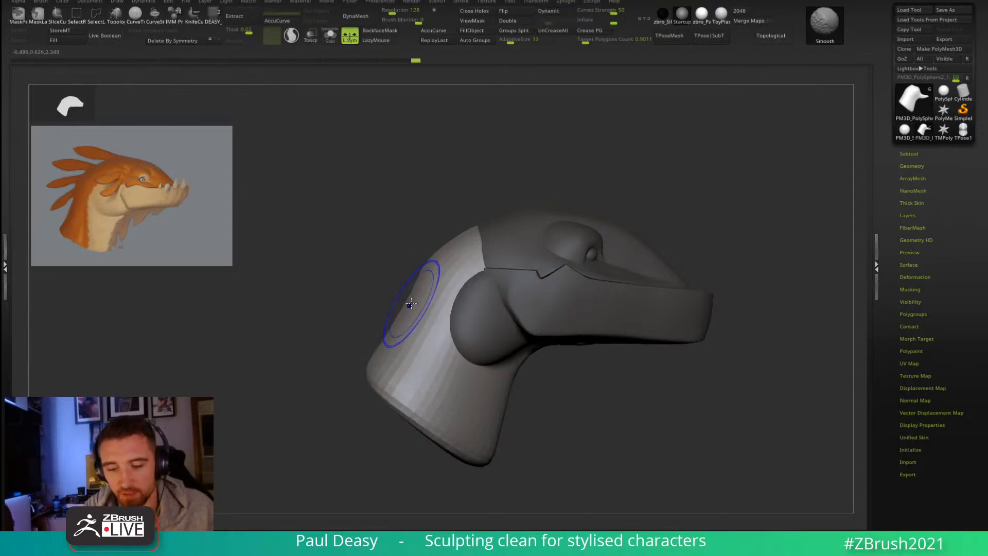
pyautogui.press('d')
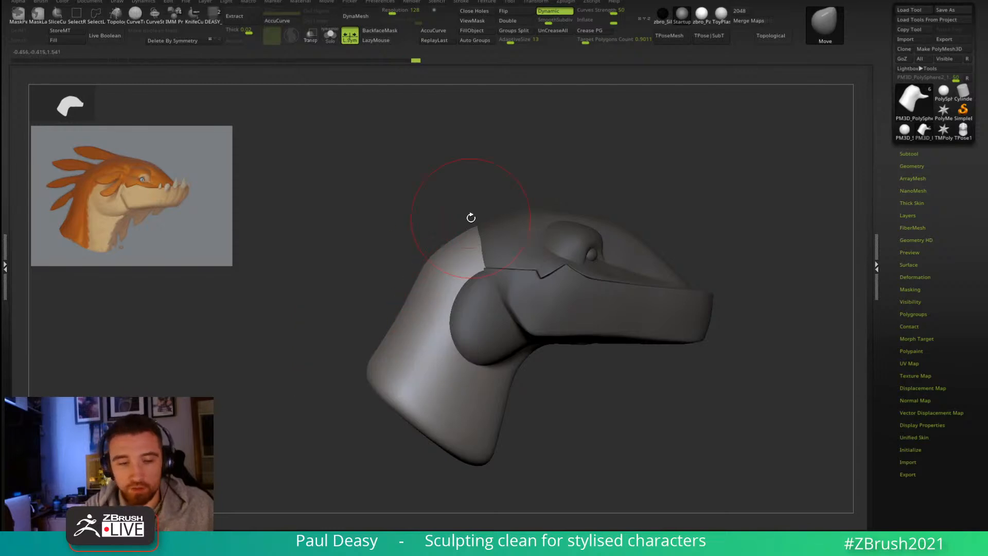
# Step: Insert a Plane3D mesh as a new subtool below the neck in the subtool list
pyautogui.keyDown('alt'); pyautogui.moveTo(707, 228); pyautogui.dragTo(660, 239); pyautogui.keyUp('alt')
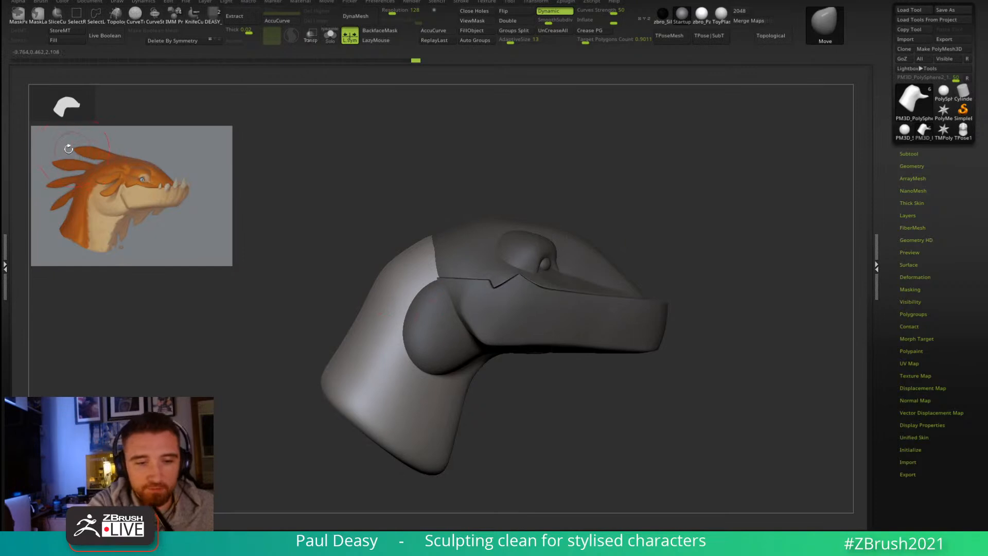
pyautogui.moveTo(582, 411); pyautogui.dragTo(548, 252)
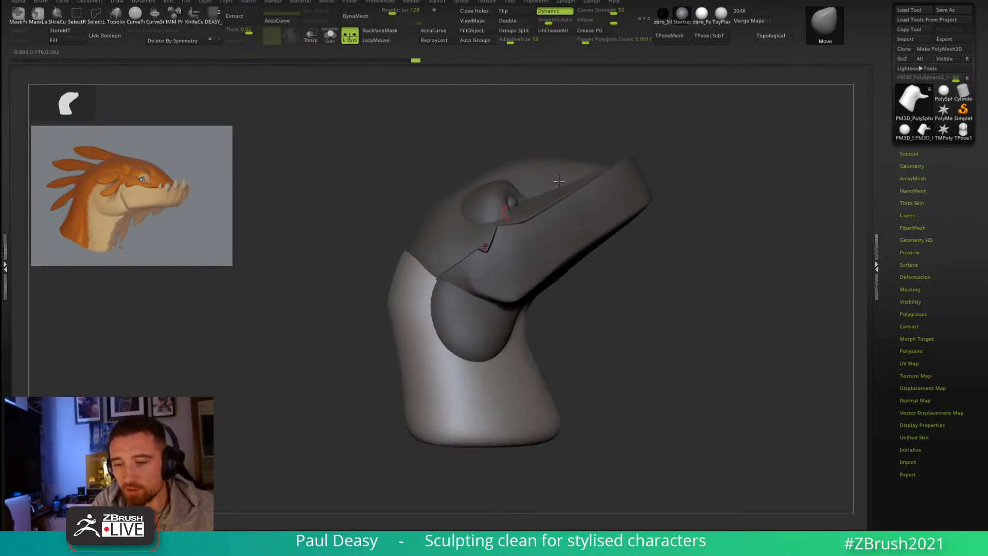
pyautogui.moveTo(549, 184); pyautogui.dragTo(417, 270, button='right')
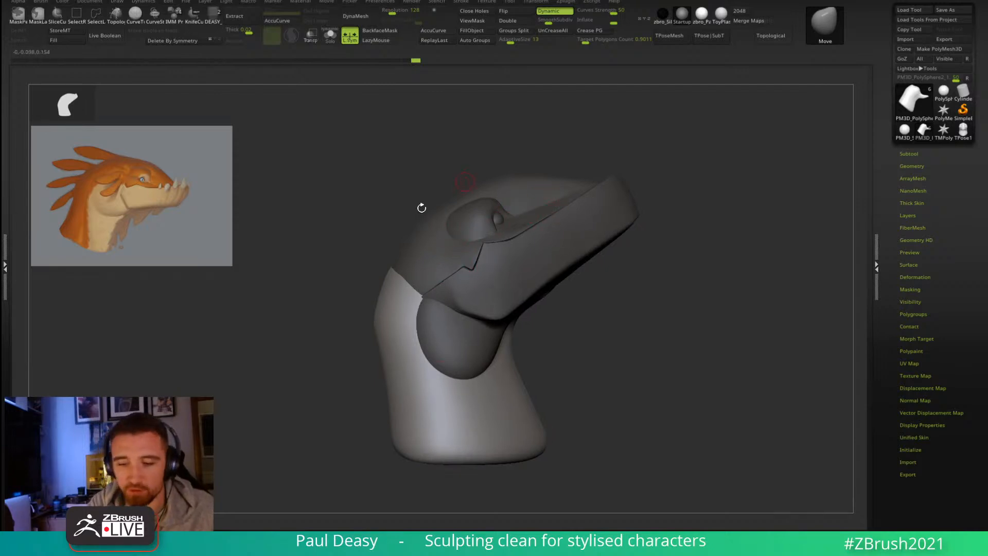
pyautogui.moveTo(605, 362); pyautogui.dragTo(503, 343)
pyautogui.moveTo(478, 357); pyautogui.dragTo(676, 439, button='right')
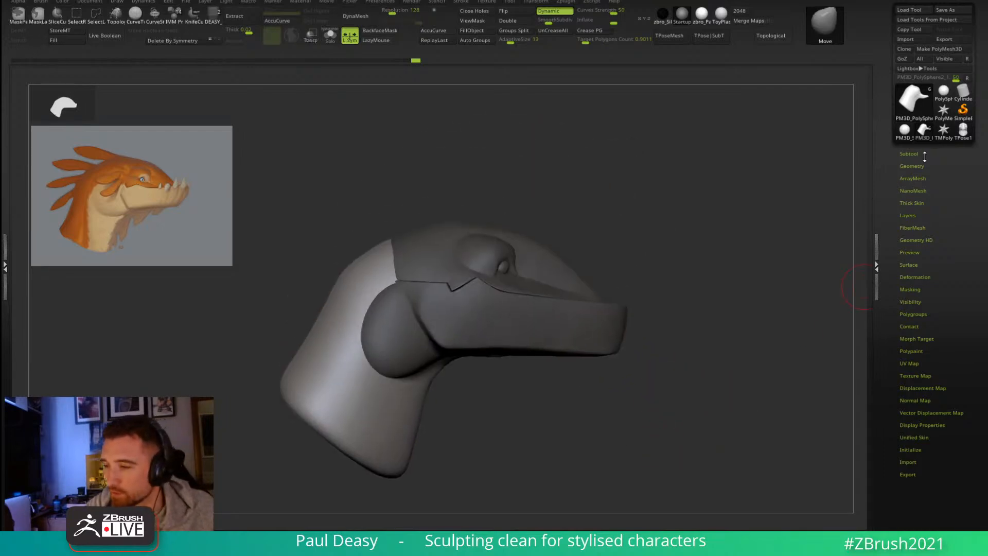
pyautogui.click(911, 166)
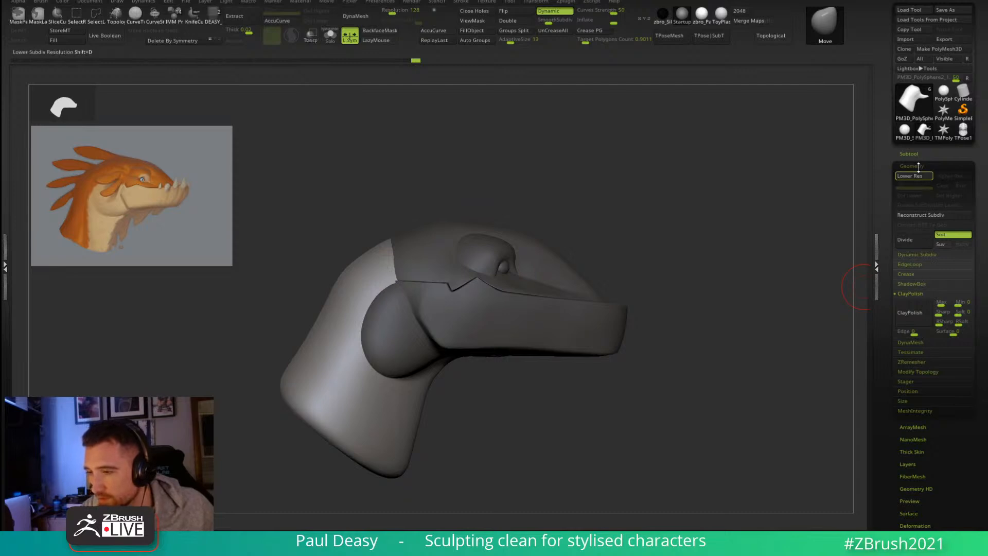
pyautogui.click(910, 154)
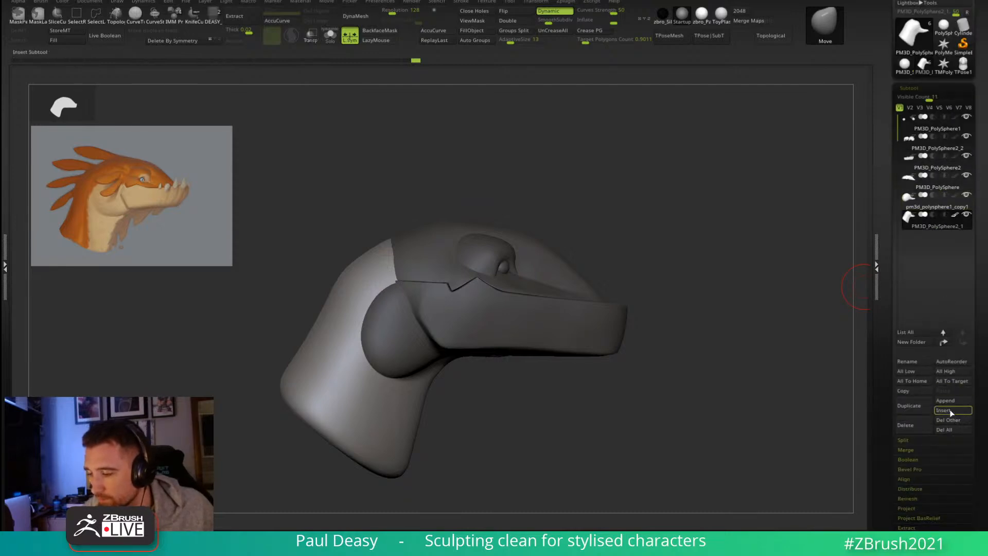
pyautogui.click(943, 411)
pyautogui.click(865, 378)
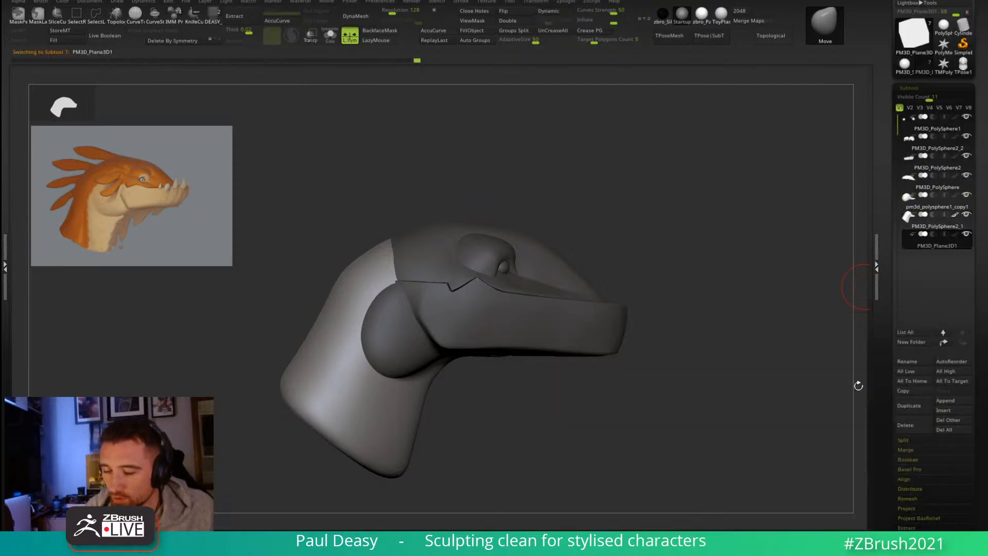
# Step: Enlarge the new plane with the gizmo and move it behind and above the head
pyautogui.keyDown('shift'); pyautogui.moveTo(578, 397); pyautogui.dragTo(758, 447); pyautogui.keyUp('shift')
pyautogui.press('w')
pyautogui.keyDown('shift'); pyautogui.moveTo(593, 258); pyautogui.dragTo(584, 339); pyautogui.keyUp('shift')
pyautogui.keyDown('shift'); pyautogui.moveTo(712, 361); pyautogui.dragTo(770, 319); pyautogui.keyUp('shift')
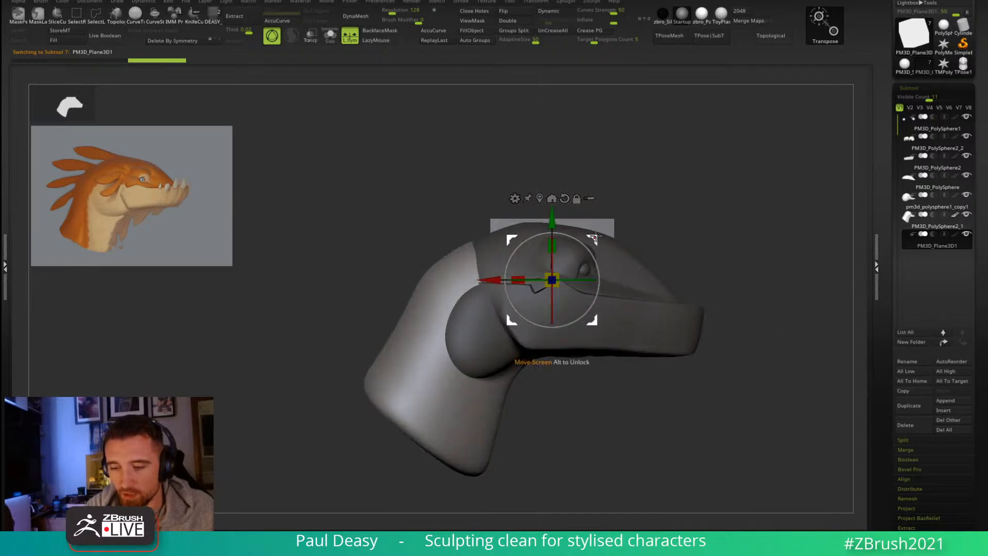
pyautogui.moveTo(591, 239); pyautogui.dragTo(381, 161)
pyautogui.keyDown('alt'); pyautogui.moveTo(678, 219); pyautogui.dragTo(815, 284); pyautogui.keyUp('alt')
pyautogui.moveTo(504, 270); pyautogui.dragTo(619, 274)
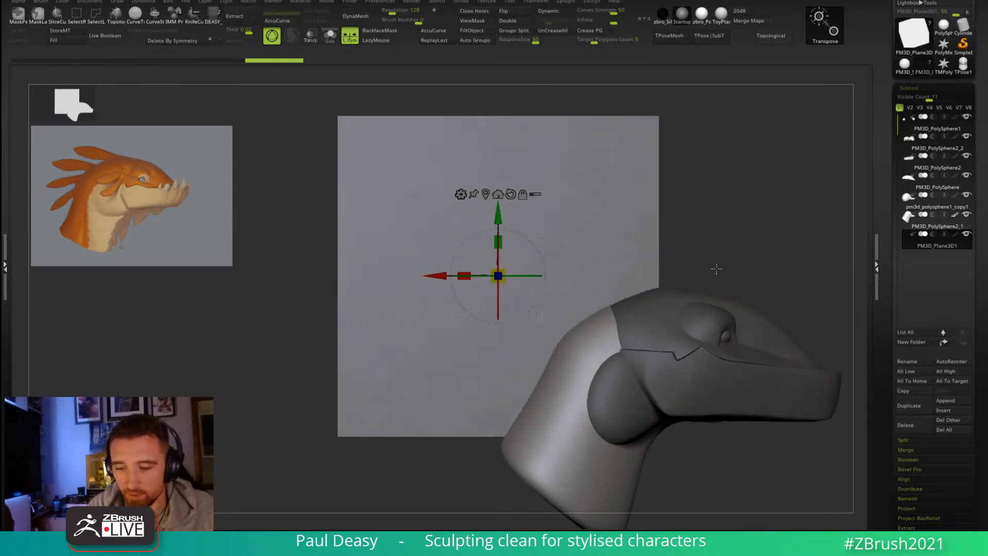
# Step: Isolate the enlarged plane in Solo mode so that only it is shown
pyautogui.press('q')
pyautogui.press('space')
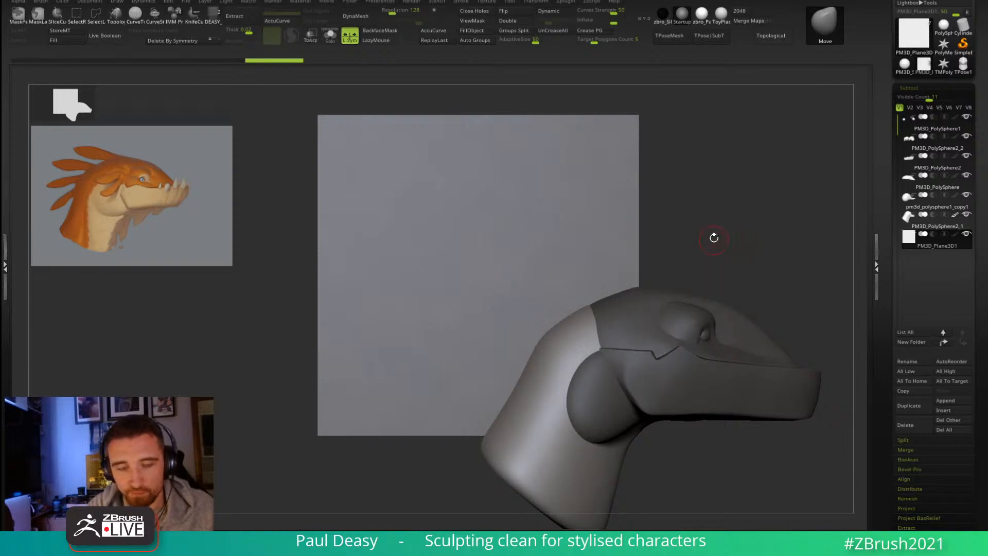
pyautogui.moveTo(737, 237); pyautogui.dragTo(547, 190)
pyautogui.press('space')
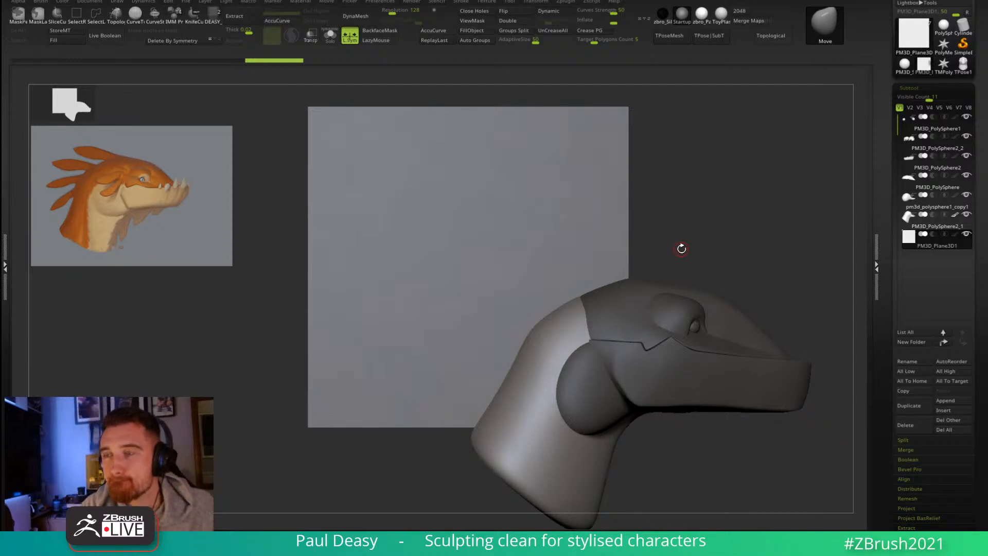
pyautogui.press('space')
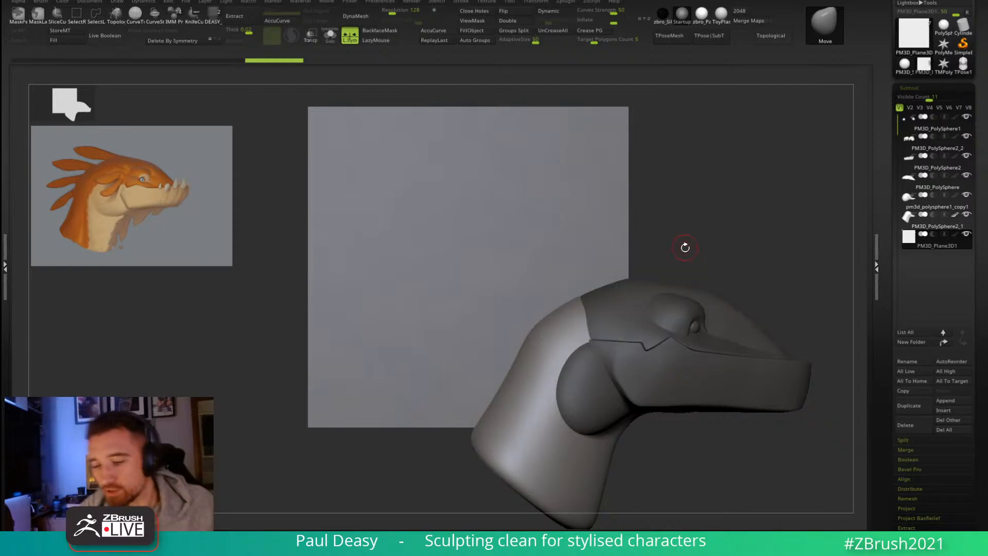
pyautogui.press('w')
pyautogui.moveTo(512, 218); pyautogui.dragTo(496, 211)
pyautogui.moveTo(720, 216); pyautogui.dragTo(726, 261)
pyautogui.hotkey('ctrl', 'shift', 's')
pyautogui.moveTo(721, 412)
pyautogui.mouseDown()
pyautogui.moveTo(677, 467)
pyautogui.moveTo(750, 403)
pyautogui.mouseUp()
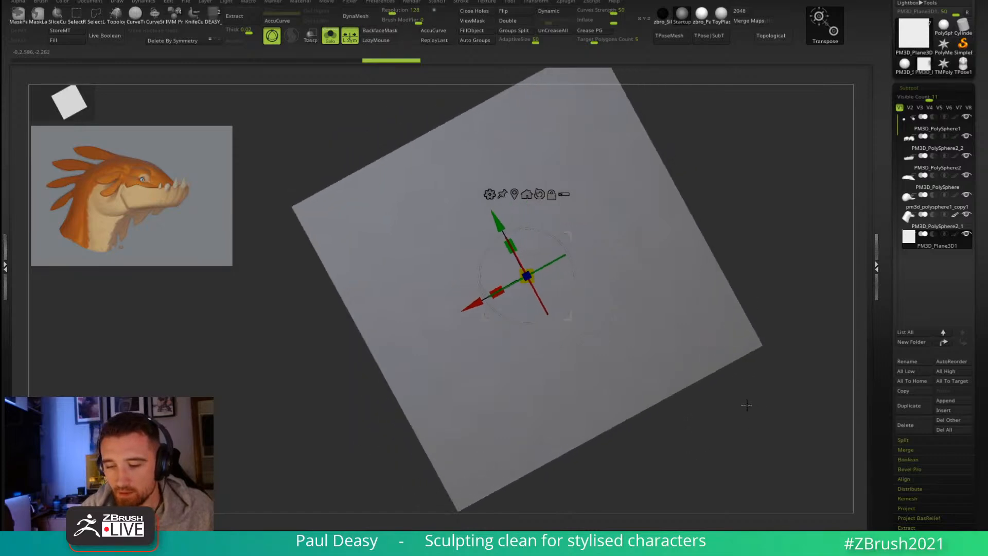
# Step: Slice the plane with two SliceCurve cuts outlining a curved, pointed spike, and show its polygroups with PolyFrame
pyautogui.press('q')
pyautogui.press('space')
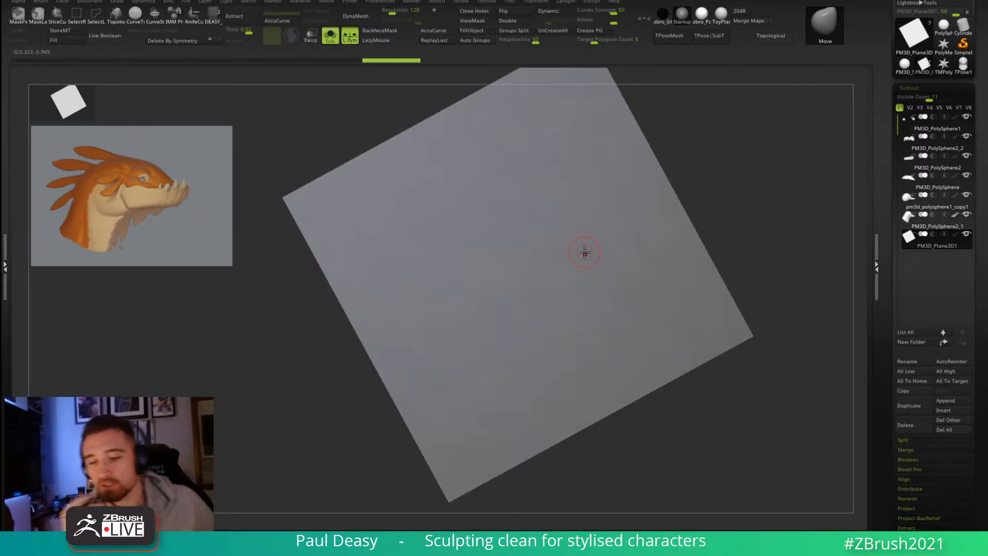
pyautogui.moveTo(684, 234); pyautogui.dragTo(708, 227)
pyautogui.moveTo(646, 439); pyautogui.dragTo(696, 374)
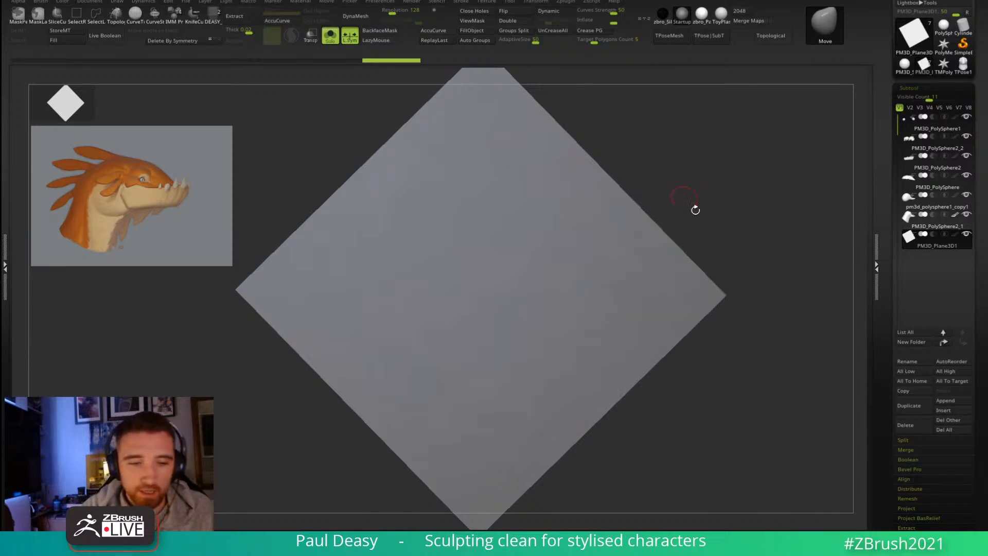
pyautogui.moveTo(726, 230); pyautogui.dragTo(717, 254)
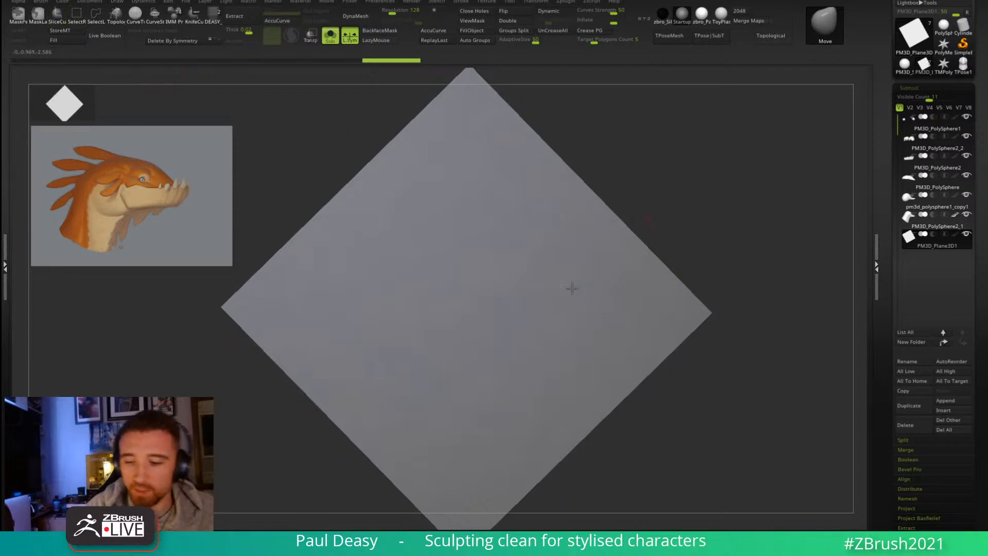
pyautogui.moveTo(679, 184)
pyautogui.keyDown('ctrl'); pyautogui.keyDown('shift'); pyautogui.mouseDown()
pyautogui.moveTo(503, 298)
pyautogui.moveTo(447, 397)
pyautogui.moveTo(409, 415)
pyautogui.moveTo(310, 432)
pyautogui.mouseUp(); pyautogui.keyUp('shift'); pyautogui.keyUp('ctrl')
pyautogui.hotkey('shift', 'f')
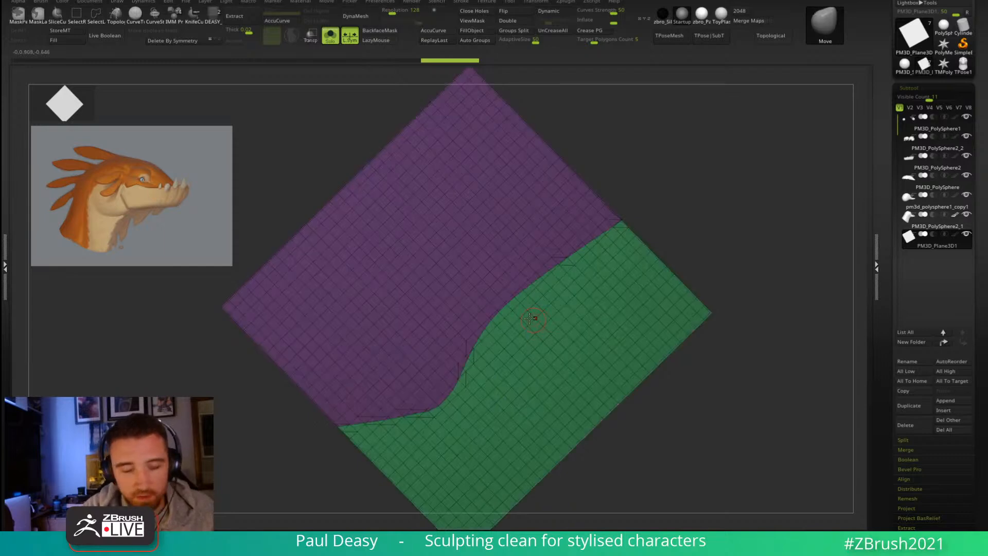
pyautogui.moveTo(625, 153)
pyautogui.keyDown('ctrl'); pyautogui.keyDown('shift'); pyautogui.mouseDown()
pyautogui.moveTo(426, 275)
pyautogui.moveTo(434, 270)
pyautogui.moveTo(346, 395)
pyautogui.moveTo(347, 412)
pyautogui.moveTo(353, 406)
pyautogui.moveTo(342, 418)
pyautogui.moveTo(353, 409)
pyautogui.moveTo(326, 507)
pyautogui.mouseUp(); pyautogui.keyUp('shift'); pyautogui.keyUp('ctrl')
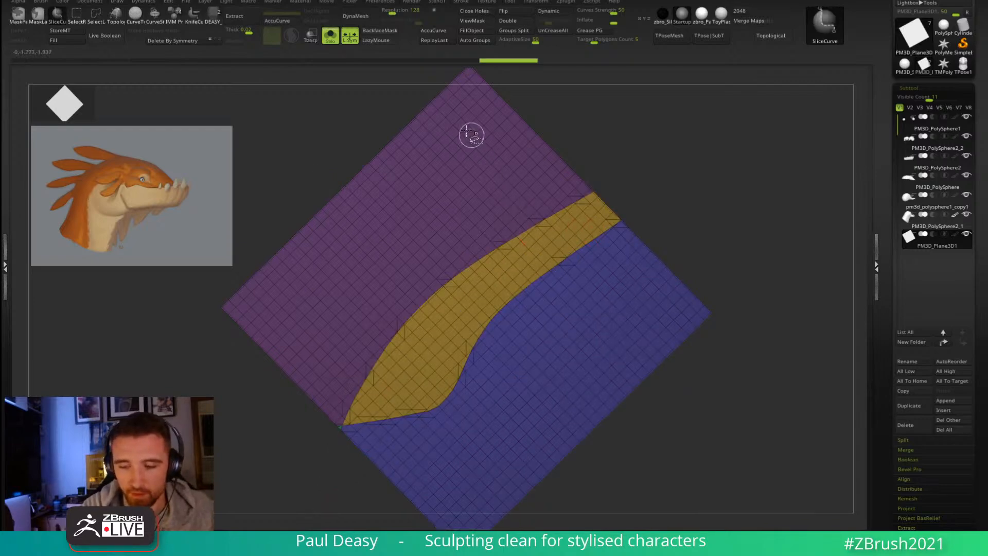
# Step: Slice off the spike's blunt end at an angle, isolate the spike's polygroup, and delete the hidden geometry
pyautogui.moveTo(677, 194)
pyautogui.mouseDown()
pyautogui.moveTo(750, 289)
pyautogui.moveTo(717, 291)
pyautogui.moveTo(669, 266)
pyautogui.mouseUp()
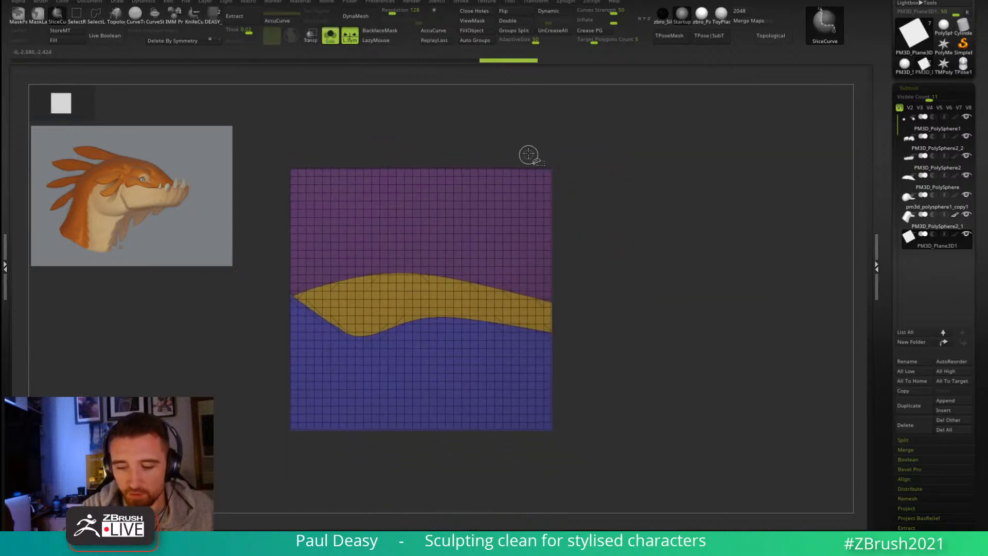
pyautogui.moveTo(556, 175)
pyautogui.keyDown('ctrl'); pyautogui.keyDown('shift'); pyautogui.mouseDown()
pyautogui.moveTo(463, 441)
pyautogui.moveTo(502, 451)
pyautogui.moveTo(467, 446)
pyautogui.mouseUp(); pyautogui.keyUp('shift'); pyautogui.keyUp('ctrl')
pyautogui.keyDown('ctrl'); pyautogui.keyDown('shift'); pyautogui.click(486, 300); pyautogui.keyUp('shift'); pyautogui.keyUp('ctrl')
pyautogui.press('Delete')
pyautogui.press('Delete')
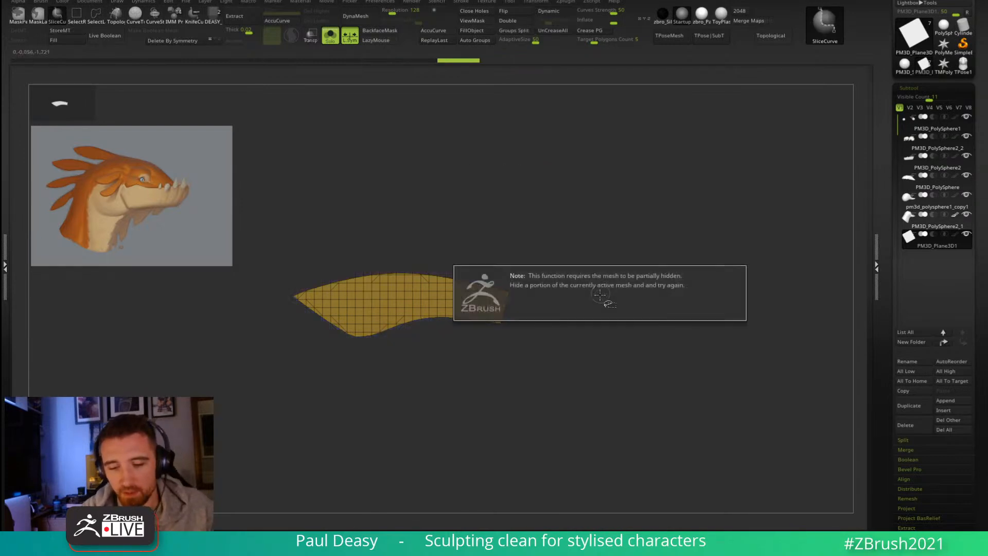
# Step: ZRemesh the flat spike with the target polygon count set to 0.1
pyautogui.moveTo(592, 42); pyautogui.dragTo(513, 42)
pyautogui.hotkey('ctrl', 'shift', 'r')
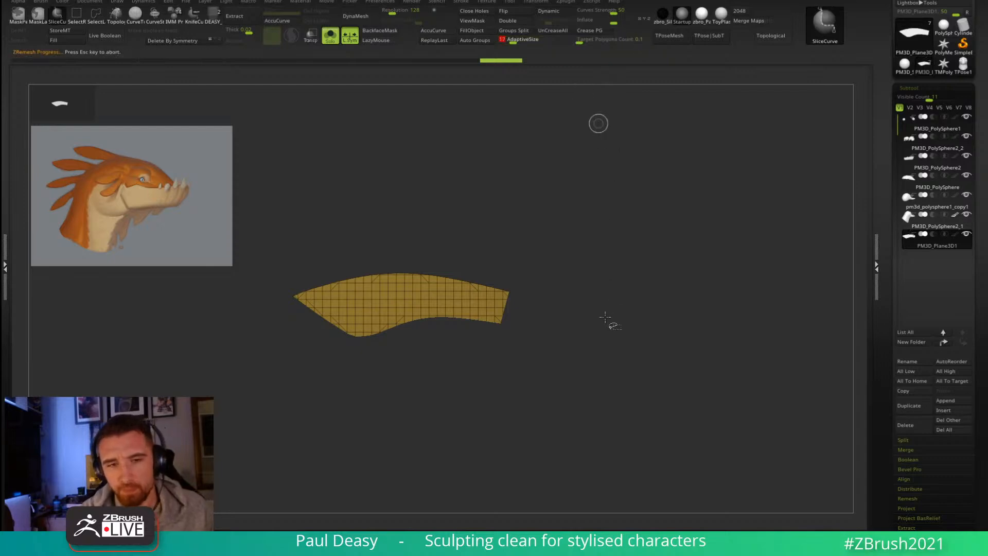
pyautogui.hotkey('ctrl', 'shift', 'r')
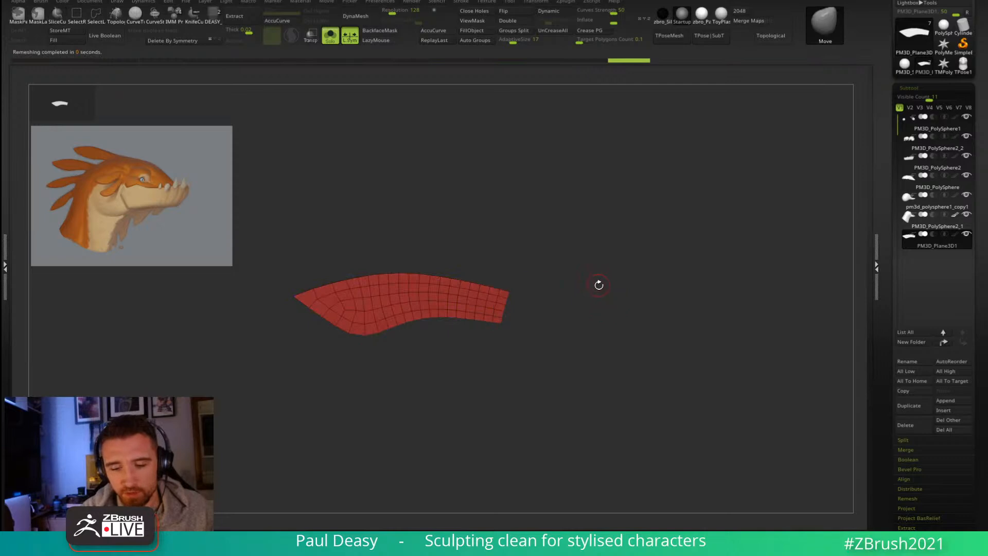
pyautogui.moveTo(599, 285); pyautogui.dragTo(676, 277)
pyautogui.press('space')
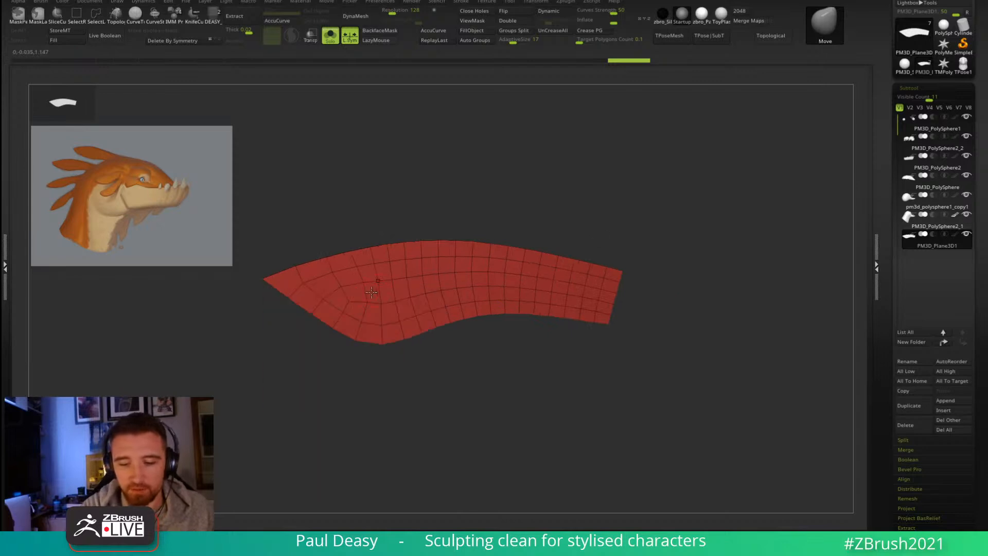
# Step: Extrude all polygons of the flat spike with the ZModeler brush to give it a thin thickness
pyautogui.press('b')
pyautogui.press('z')
pyautogui.press('m')
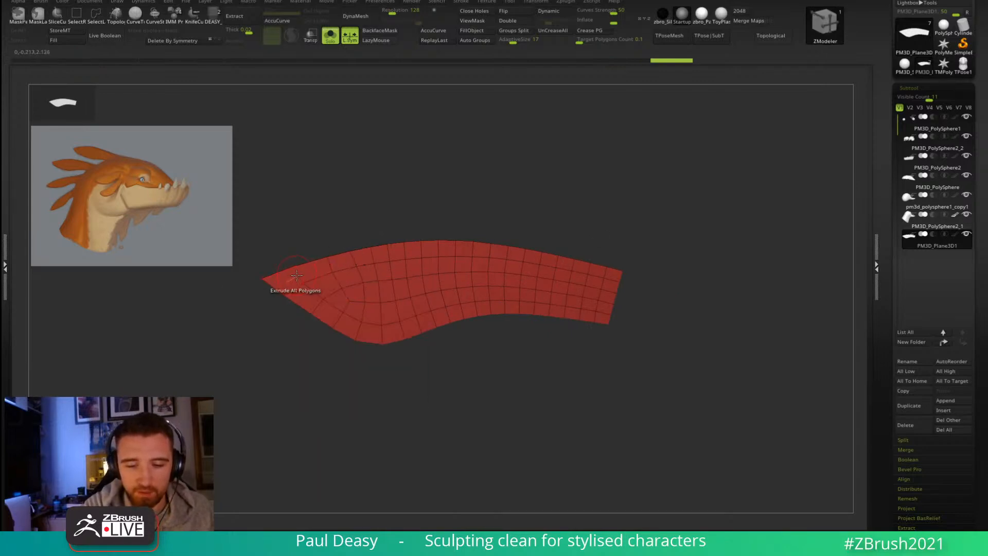
pyautogui.click(619, 288)
pyautogui.moveTo(641, 295); pyautogui.dragTo(662, 298)
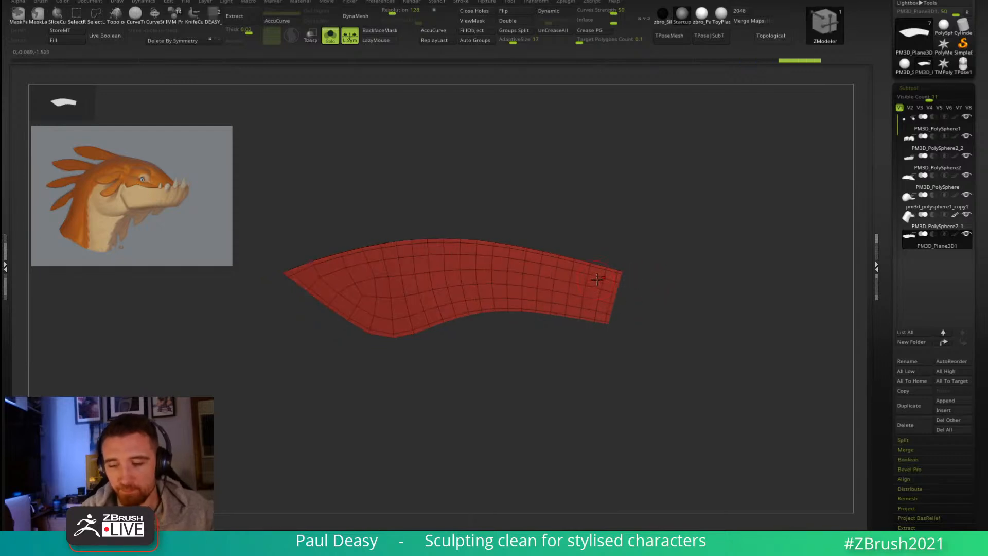
pyautogui.moveTo(600, 285); pyautogui.dragTo(588, 310, button='right')
pyautogui.moveTo(594, 281); pyautogui.dragTo(601, 278)
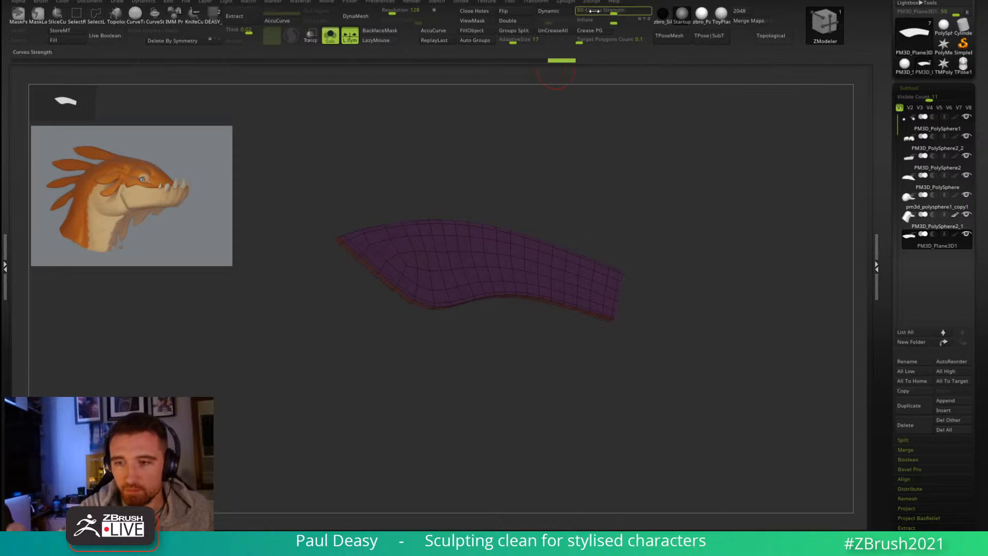
# Step: Flip the spike's normals, turn on dynamic subdivision, and bring back the full head without PolyFrame
pyautogui.click(521, 10)
pyautogui.moveTo(609, 170); pyautogui.dragTo(649, 311)
pyautogui.press('d')
pyautogui.hotkey('shift', 'f')
pyautogui.hotkey('ctrl', 'shift', 's')
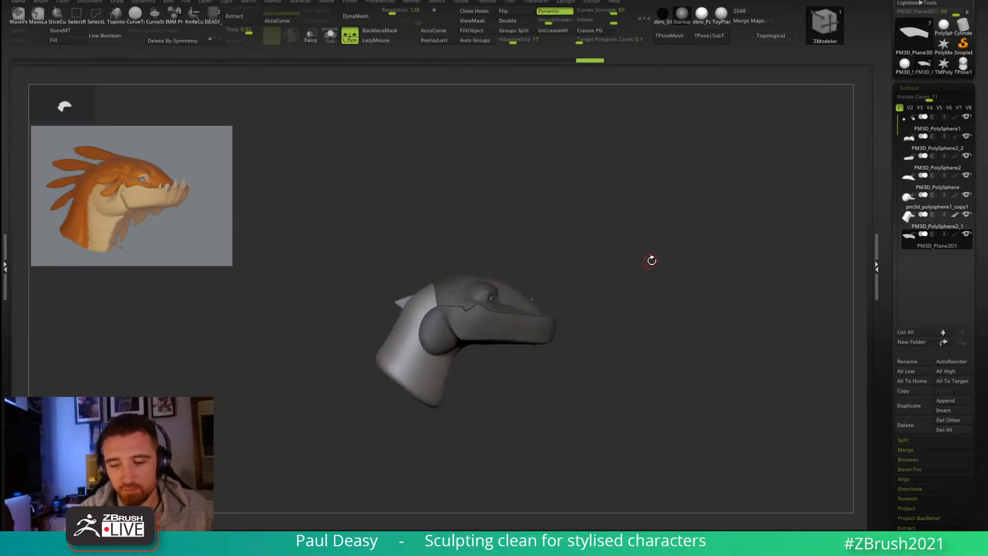
# Step: Move the flat spike back with the transform gizmo so it projects from behind the crown, and unlock its gizmo
pyautogui.press('w')
pyautogui.moveTo(467, 312); pyautogui.dragTo(375, 293)
pyautogui.moveTo(431, 241); pyautogui.dragTo(440, 244)
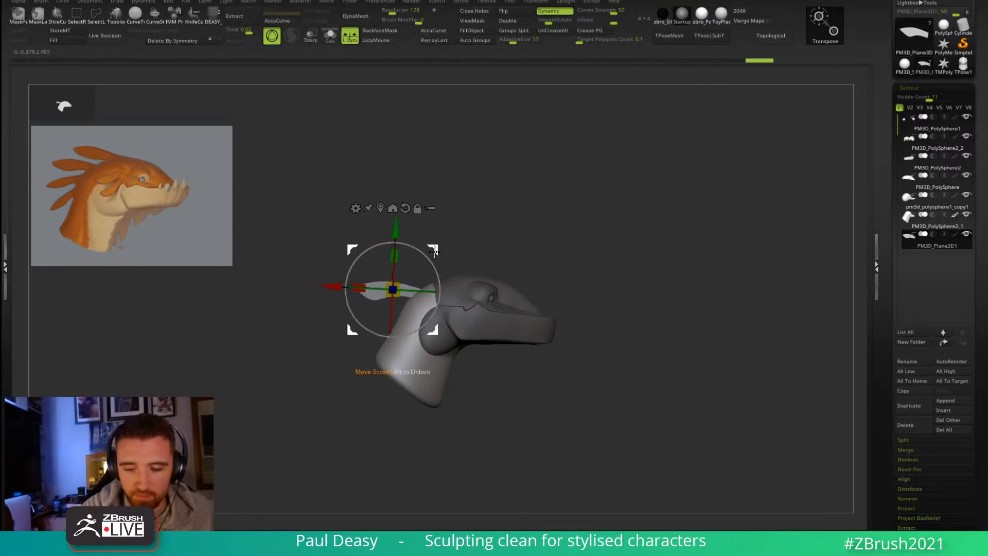
pyautogui.keyDown('ctrl'); pyautogui.moveTo(485, 240); pyautogui.dragTo(475, 243, button='right'); pyautogui.keyUp('ctrl')
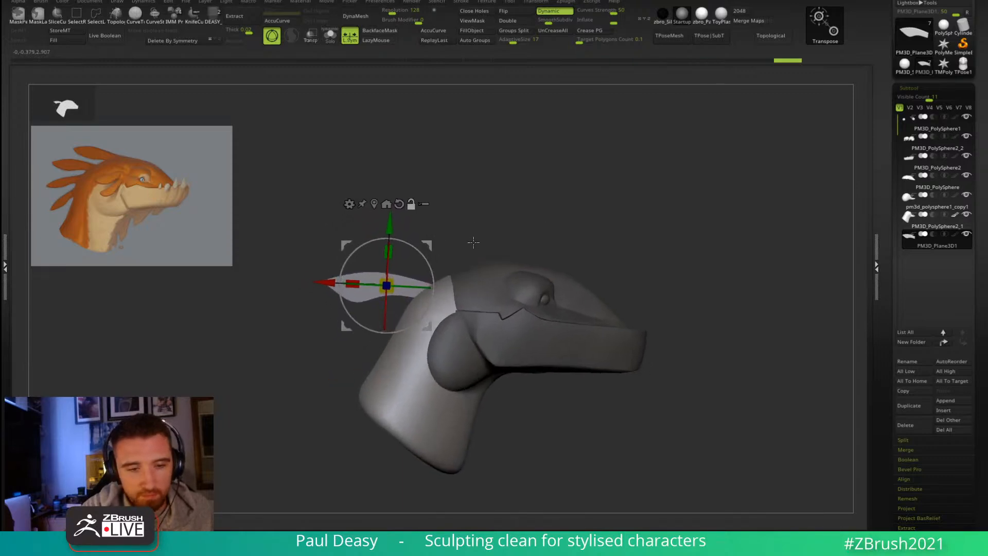
# Step: Duplicate the spike with the gizmo and place the copy above the original, rotated so its base meets the top of the crown
pyautogui.moveTo(442, 245); pyautogui.dragTo(495, 213)
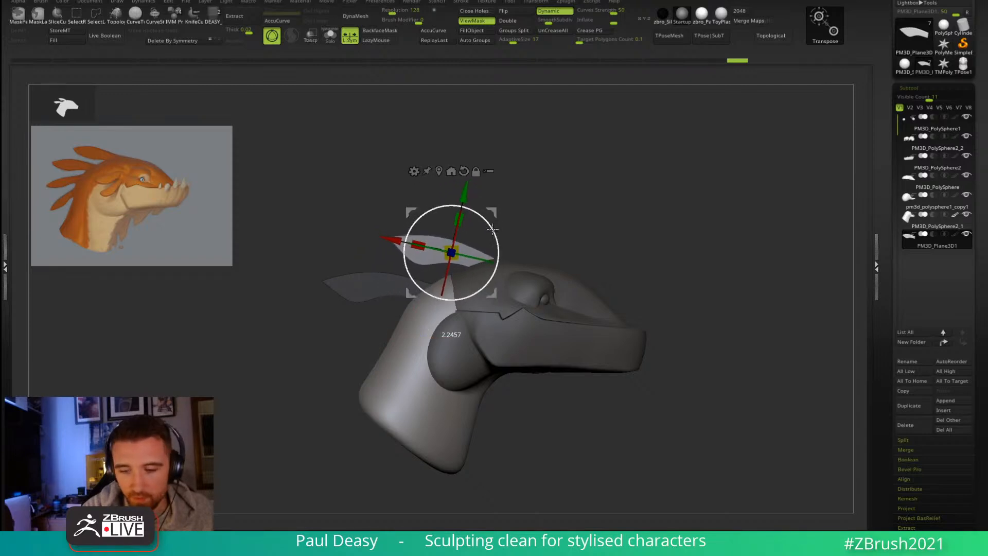
pyautogui.keyDown('alt'); pyautogui.moveTo(557, 220); pyautogui.dragTo(540, 243); pyautogui.keyUp('alt')
pyautogui.moveTo(457, 231); pyautogui.dragTo(458, 215)
# Step: Adjust the upper spike's top edge with the Move brush, reducing the draw size to suit the narrow shape
pyautogui.press('q')
pyautogui.moveTo(437, 248)
pyautogui.mouseDown(button='right')
pyautogui.moveTo(490, 229)
pyautogui.moveTo(430, 259)
pyautogui.mouseUp(button='right')
pyautogui.moveTo(498, 238); pyautogui.dragTo(589, 238, button='right')
pyautogui.press('space')
pyautogui.moveTo(464, 259); pyautogui.dragTo(477, 267)
pyautogui.press('space')
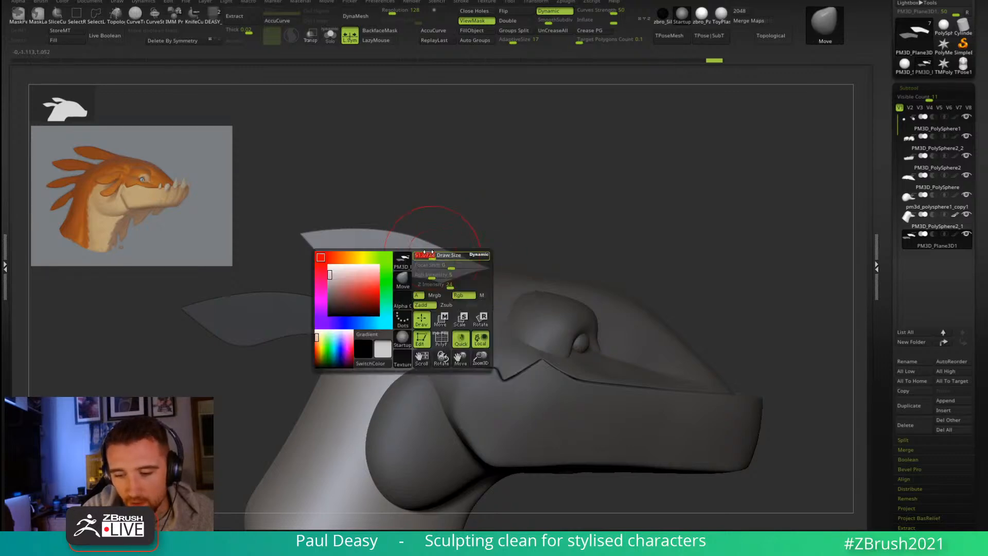
pyautogui.moveTo(414, 243); pyautogui.dragTo(419, 246)
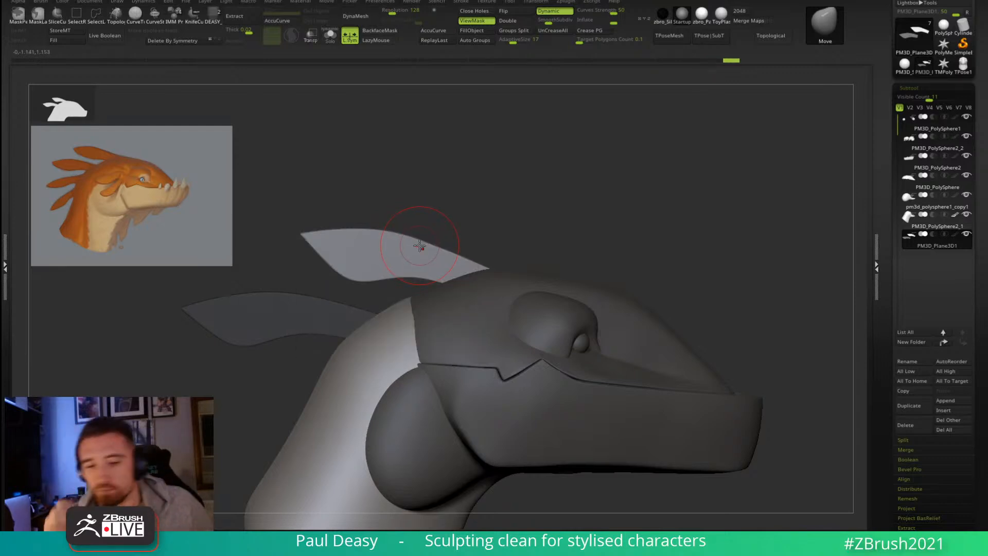
# Step: Refine the upper spike's outline and tip with the Move brush at varied draw sizes, and undo the last change
pyautogui.press('space')
pyautogui.press('space')
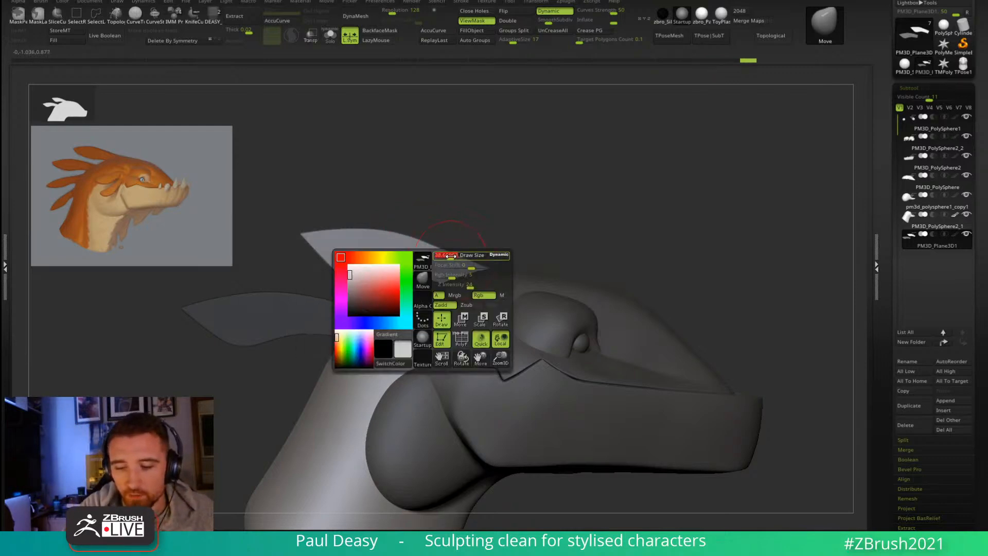
pyautogui.moveTo(453, 258)
pyautogui.mouseDown()
pyautogui.moveTo(466, 268)
pyautogui.moveTo(520, 264)
pyautogui.moveTo(518, 319)
pyautogui.mouseUp()
pyautogui.moveTo(510, 256); pyautogui.dragTo(516, 159)
pyautogui.moveTo(474, 265); pyautogui.dragTo(476, 263)
pyautogui.press('space')
pyautogui.moveTo(314, 239)
pyautogui.mouseDown()
pyautogui.moveTo(318, 231)
pyautogui.moveTo(330, 246)
pyautogui.mouseUp()
pyautogui.press('space')
pyautogui.press('space')
pyautogui.hotkey('ctrl', 'z')
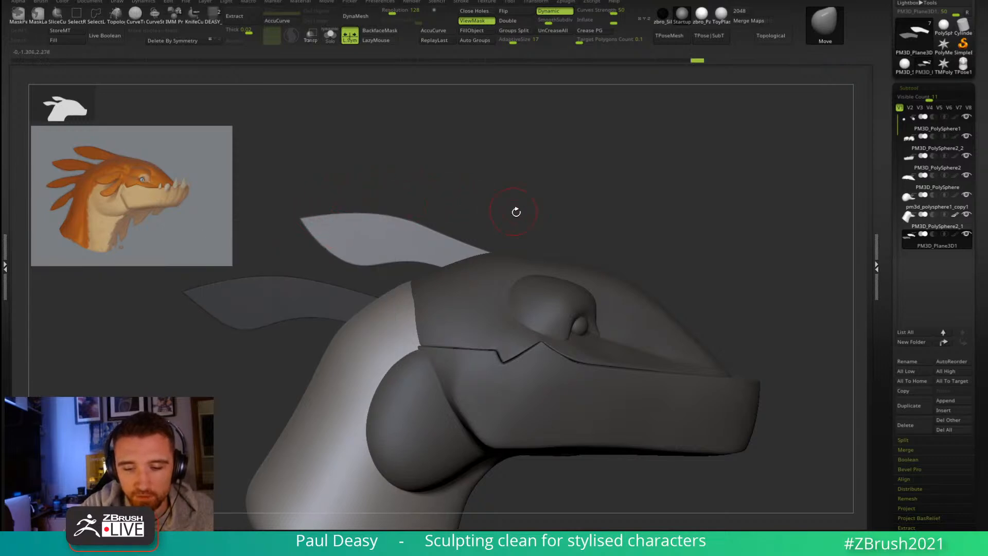
# Step: Reshape the upper spike's lower edge near the middle with the Move brush into a smoother curve
pyautogui.keyDown('alt'); pyautogui.moveTo(516, 212); pyautogui.dragTo(498, 207); pyautogui.keyUp('alt')
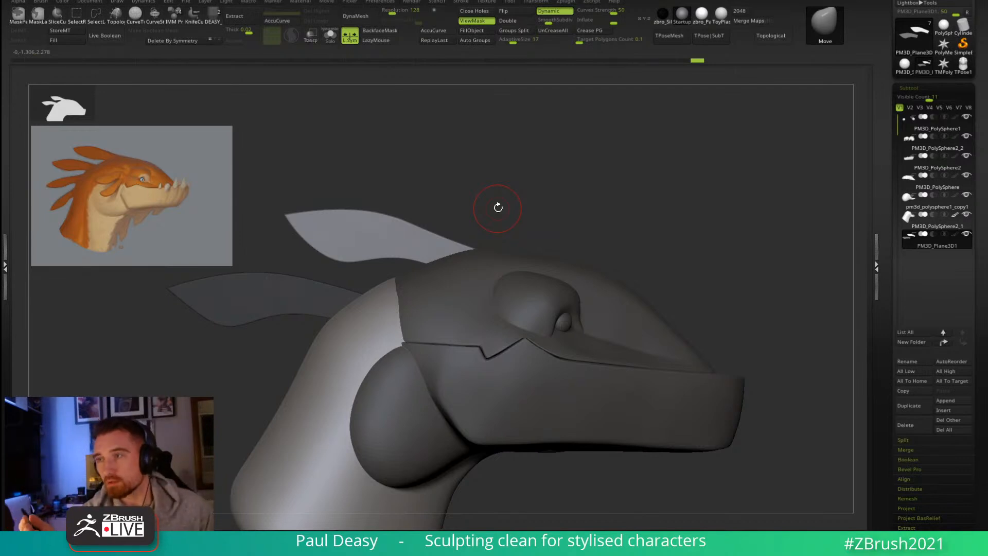
pyautogui.keyDown('alt'); pyautogui.moveTo(511, 201); pyautogui.dragTo(553, 196); pyautogui.keyUp('alt')
pyautogui.press('space')
pyautogui.press('space')
pyautogui.keyDown('alt'); pyautogui.click(381, 247); pyautogui.keyUp('alt')
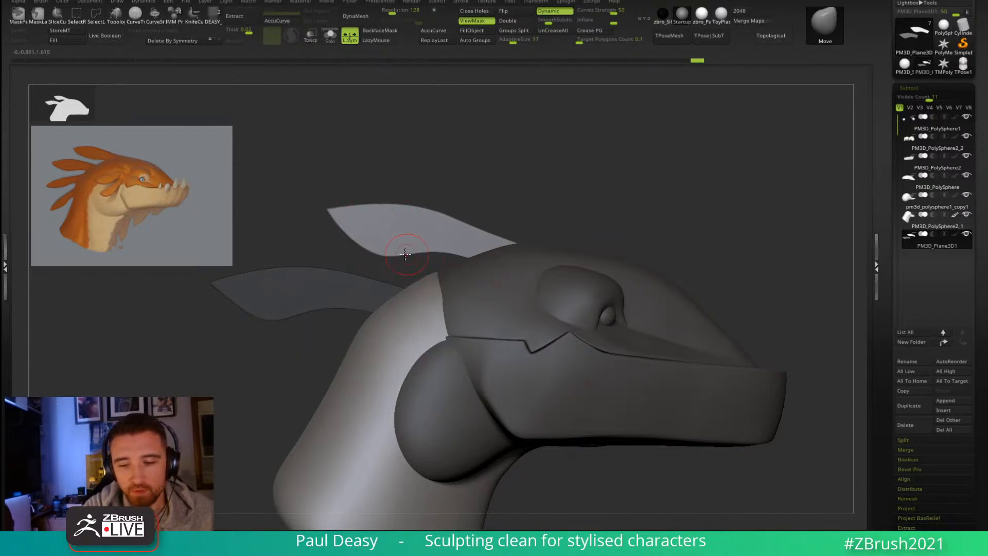
pyautogui.press('space')
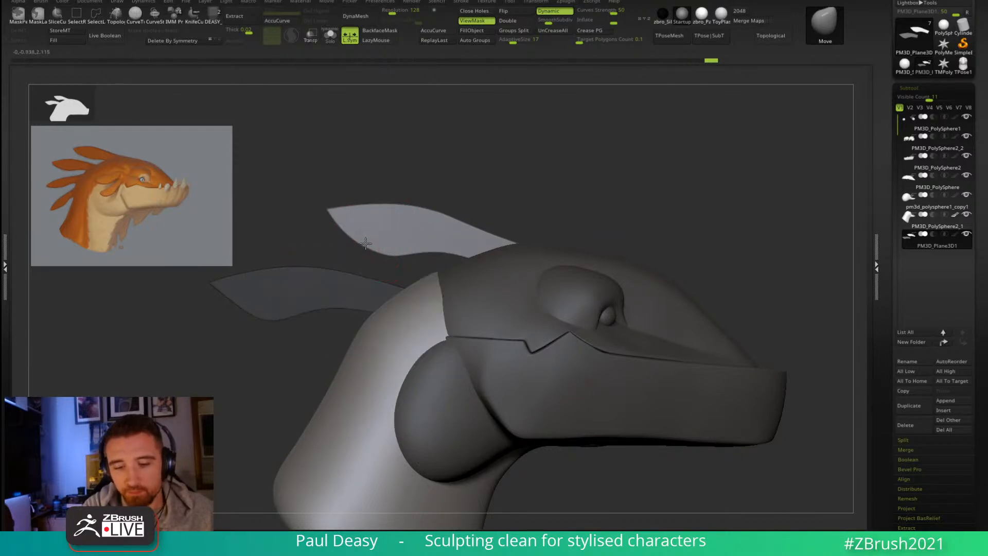
pyautogui.press('space')
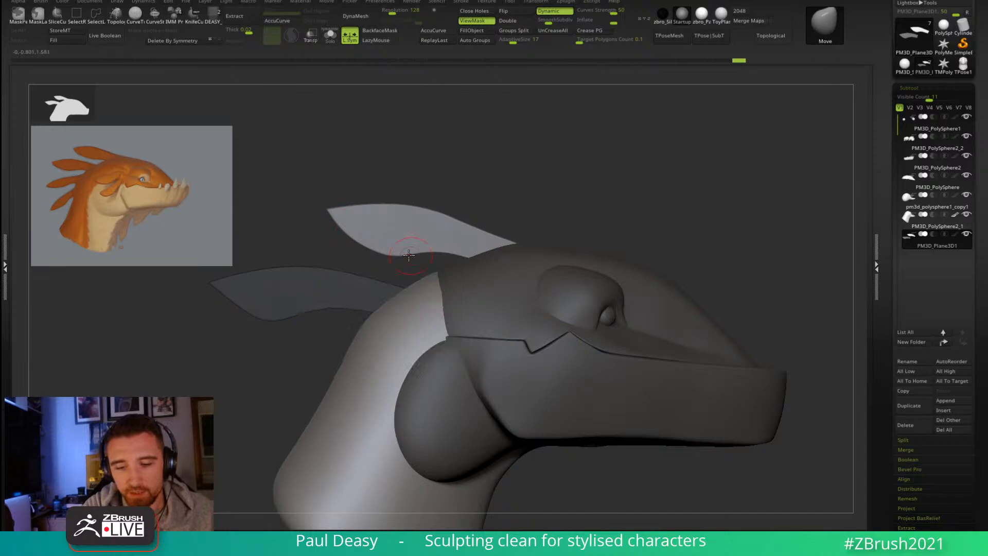
pyautogui.moveTo(426, 257); pyautogui.dragTo(396, 259)
pyautogui.moveTo(391, 258); pyautogui.dragTo(425, 255)
pyautogui.rightClick(449, 251)
pyautogui.rightClick(466, 233)
pyautogui.keyDown('alt'); pyautogui.moveTo(569, 224); pyautogui.dragTo(558, 239); pyautogui.keyUp('alt')
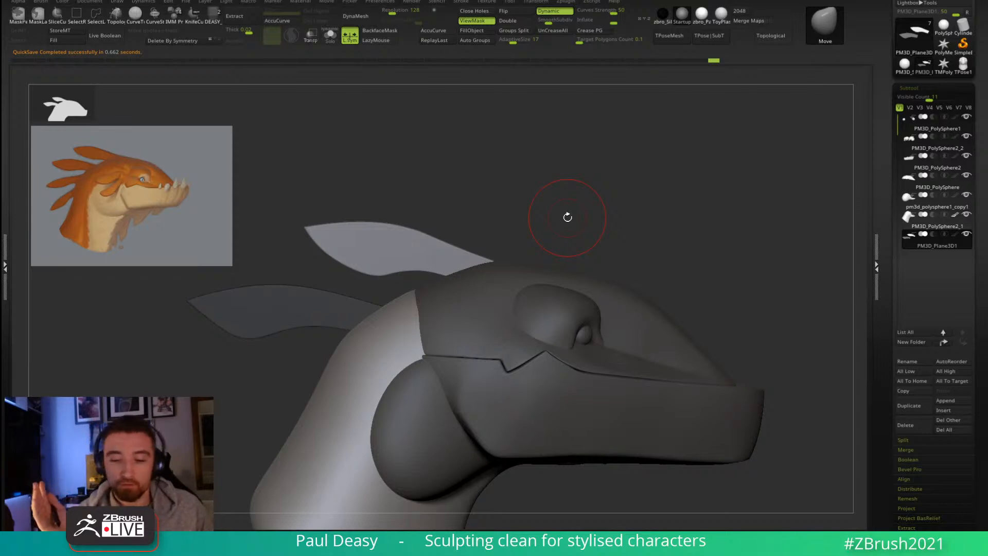
# Step: Round the upper spike's lower edge toward the tip with the Move brush, and undo the last strokes along its top edge
pyautogui.moveTo(568, 218); pyautogui.dragTo(522, 214)
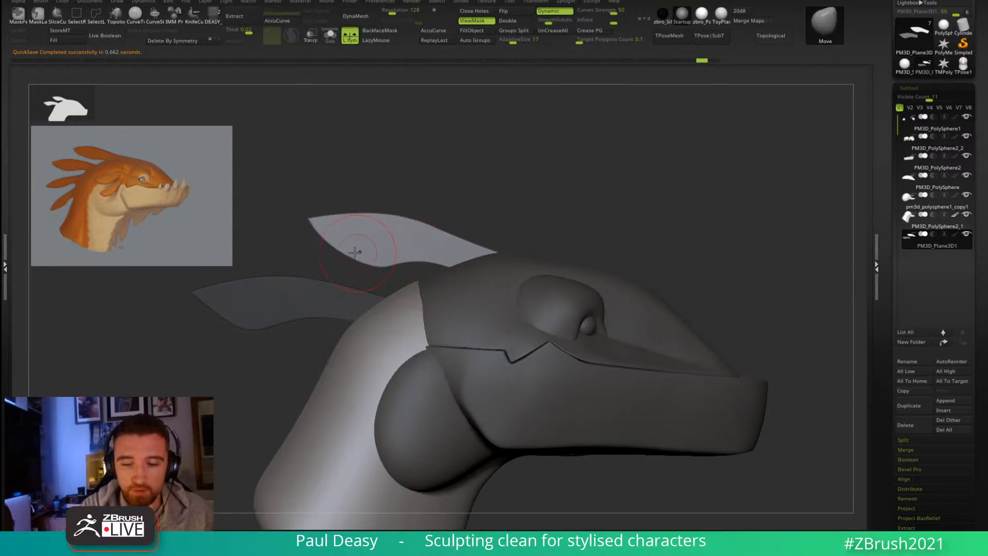
pyautogui.press('space')
pyautogui.press('space')
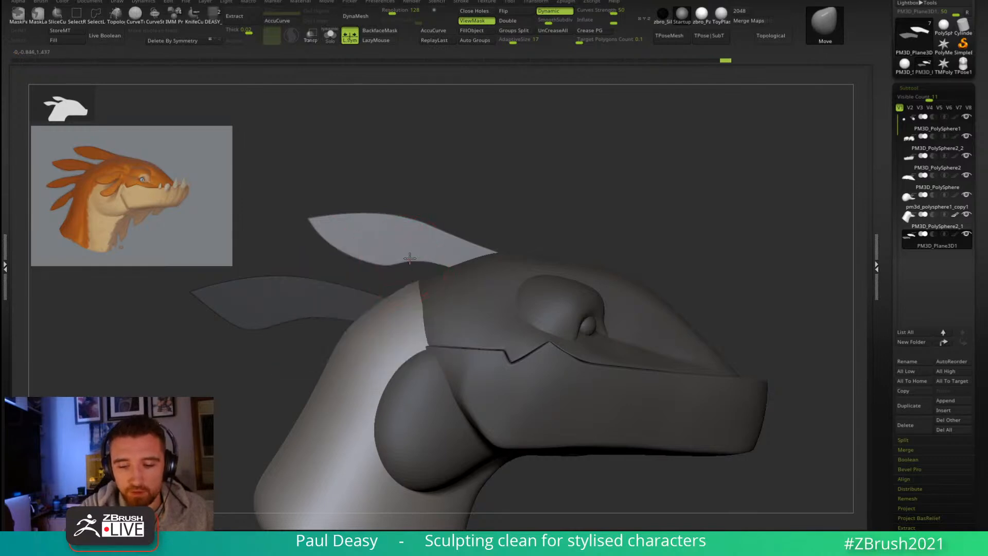
pyautogui.press('space')
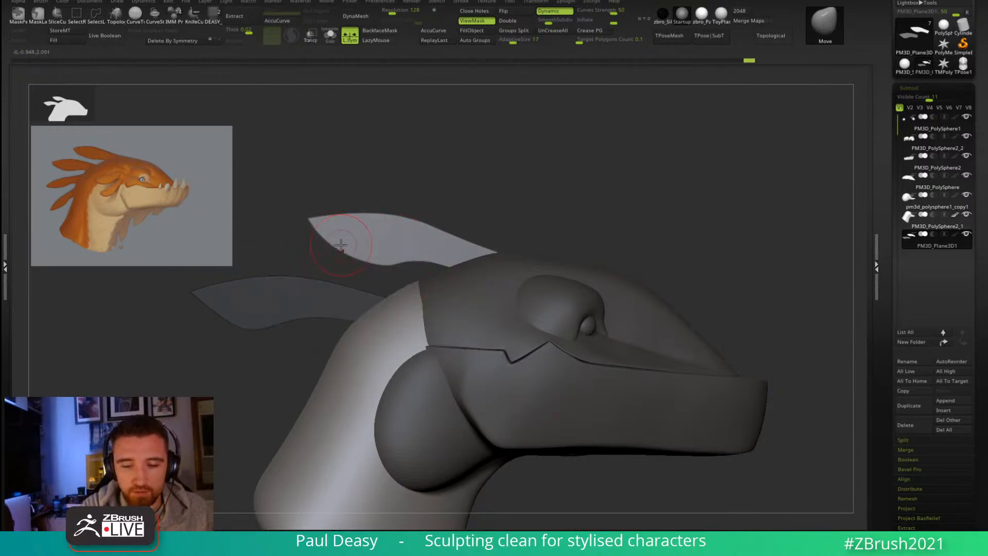
pyautogui.moveTo(341, 246)
pyautogui.mouseDown()
pyautogui.moveTo(418, 249)
pyautogui.moveTo(459, 264)
pyautogui.mouseUp()
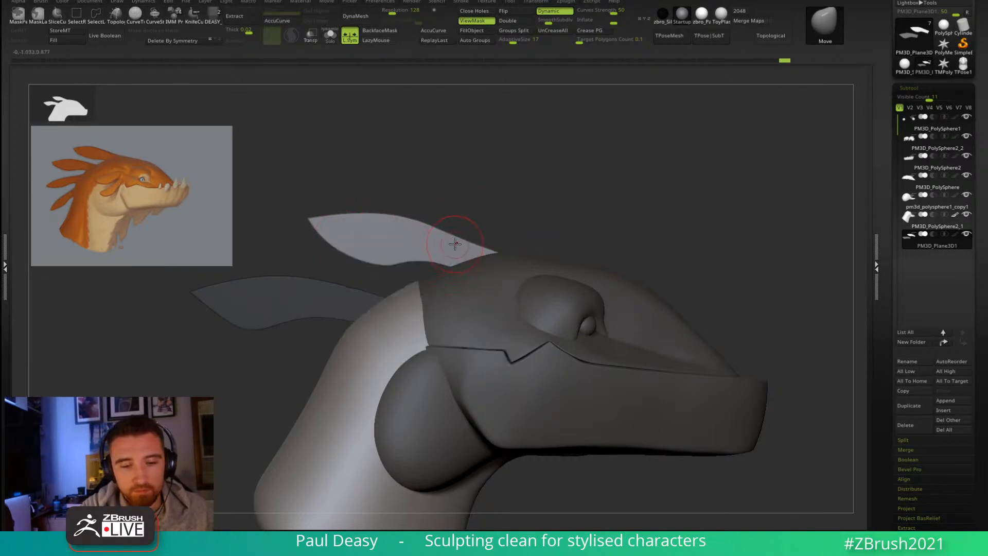
pyautogui.moveTo(390, 221); pyautogui.dragTo(364, 218)
pyautogui.hotkey('ctrl', 'z')
pyautogui.hotkey('ctrl', 'z')
pyautogui.hotkey('ctrl', 'z')
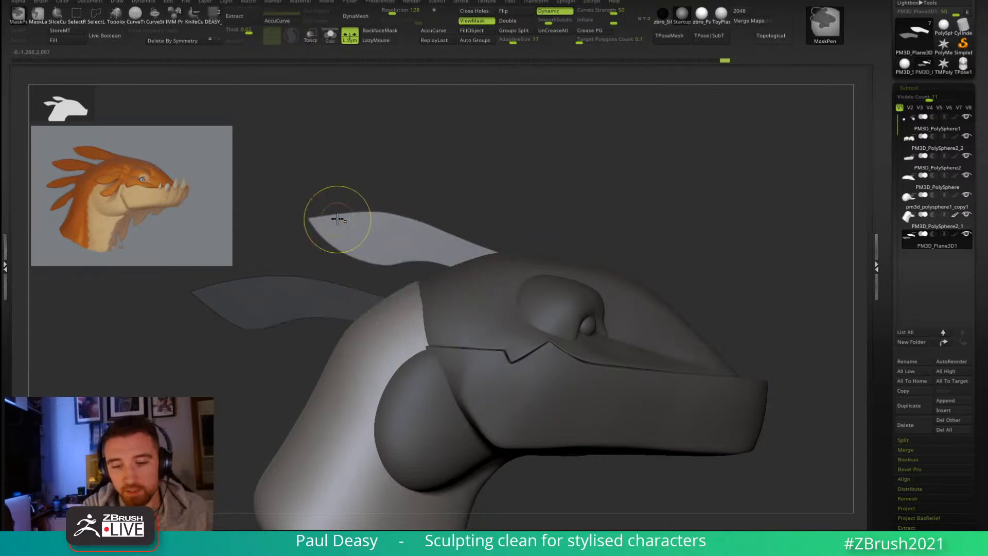
# Step: Curve the upper spike's top edge near the tip with small Move brush strokes
pyautogui.moveTo(328, 218); pyautogui.dragTo(319, 224)
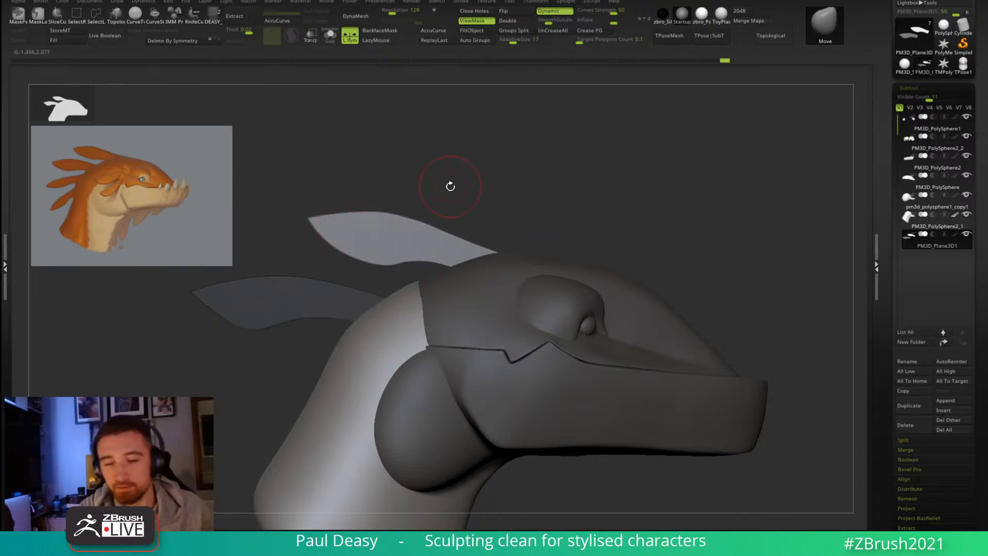
pyautogui.moveTo(328, 219); pyautogui.dragTo(367, 215)
pyautogui.rightClick(343, 222)
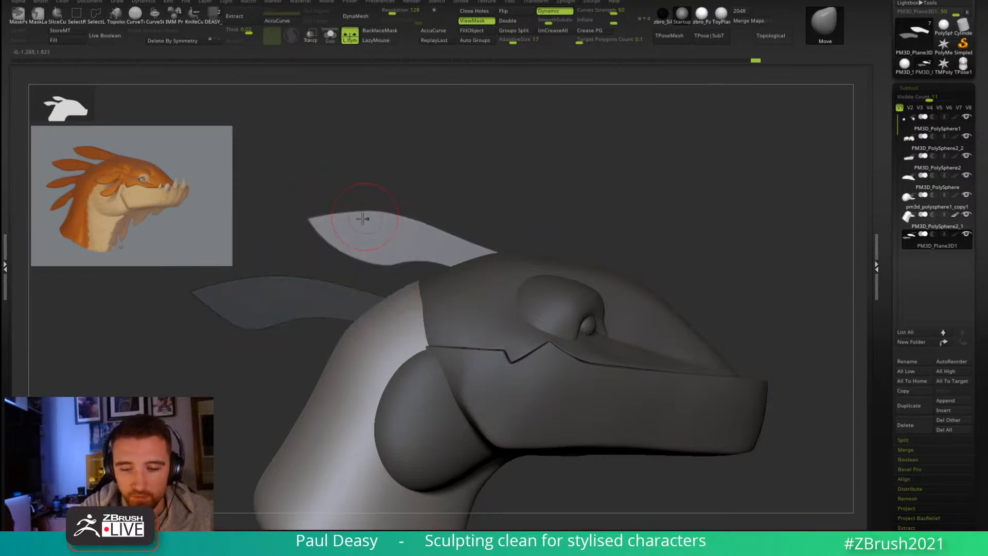
pyautogui.moveTo(439, 192); pyautogui.dragTo(375, 194)
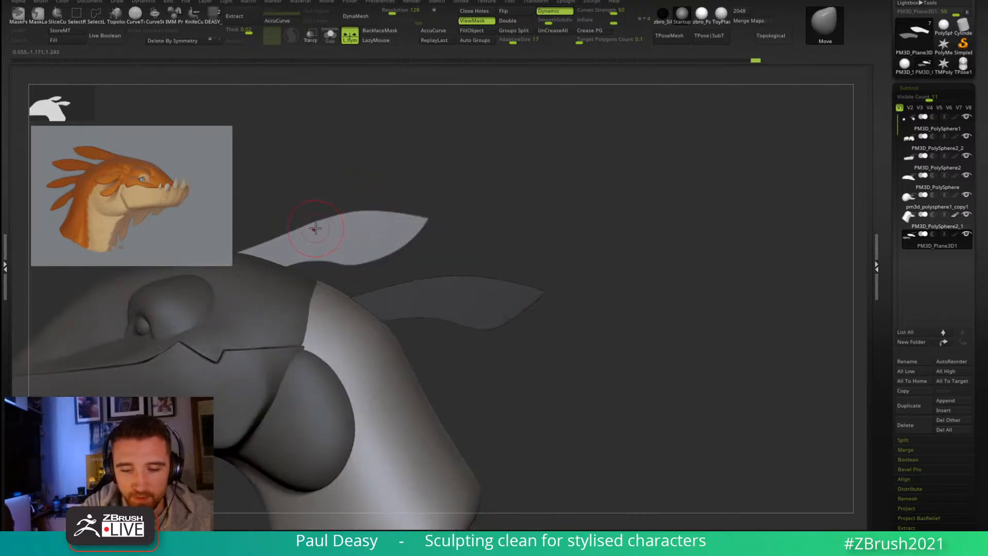
# Step: Refine the upper spike's lower edge near its base with the Move brush from the opposite side of the head
pyautogui.keyDown('alt'); pyautogui.moveTo(543, 230); pyautogui.dragTo(591, 187); pyautogui.keyUp('alt')
pyautogui.keyDown('alt'); pyautogui.moveTo(642, 238); pyautogui.dragTo(631, 245); pyautogui.keyUp('alt')
pyautogui.press('space')
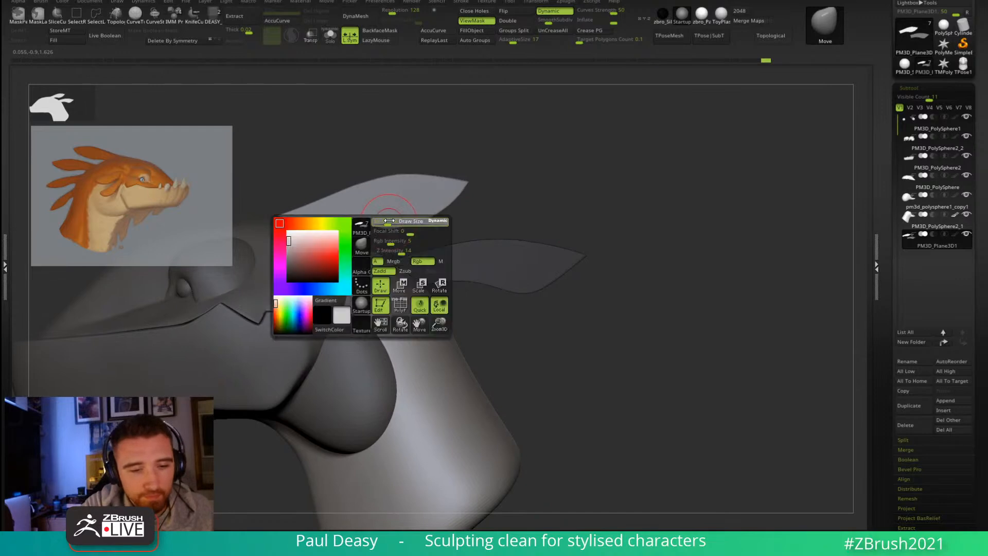
pyautogui.moveTo(388, 223)
pyautogui.mouseDown()
pyautogui.moveTo(370, 224)
pyautogui.moveTo(391, 221)
pyautogui.mouseUp()
pyautogui.press('space')
pyautogui.press('space')
pyautogui.click(377, 221)
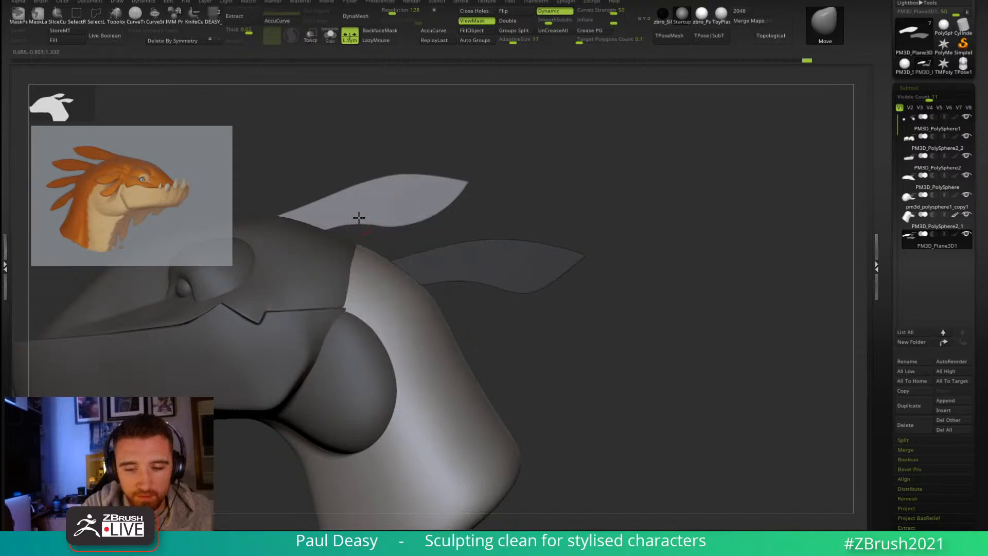
pyautogui.press('space')
pyautogui.moveTo(642, 243); pyautogui.dragTo(618, 260)
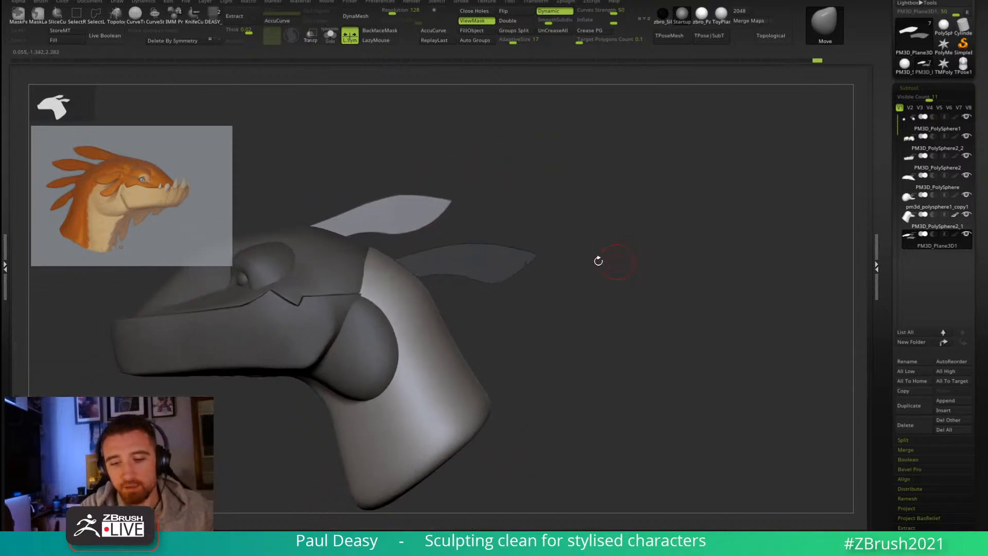
# Step: Invert the mask to free the lower spike, and use the gizmo to bring it closer to the back of the head
pyautogui.keyDown('ctrl'); pyautogui.click(564, 253); pyautogui.keyUp('ctrl')
pyautogui.press('space')
pyautogui.moveTo(480, 259); pyautogui.dragTo(483, 262)
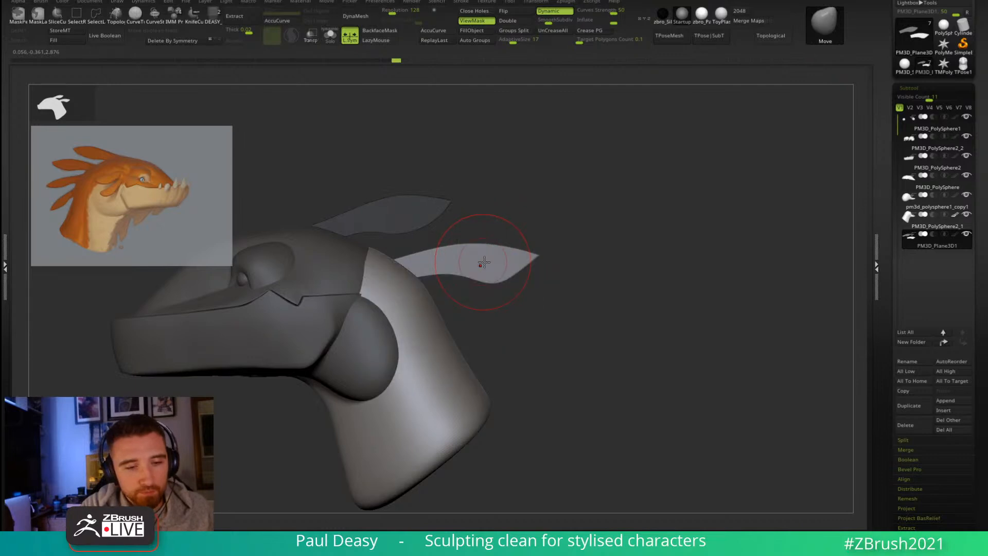
pyautogui.press('w')
pyautogui.moveTo(408, 179)
pyautogui.keyDown('alt'); pyautogui.mouseDown()
pyautogui.moveTo(449, 224)
pyautogui.moveTo(450, 245)
pyautogui.moveTo(417, 213)
pyautogui.mouseUp(); pyautogui.keyUp('alt')
pyautogui.press('q')
pyautogui.keyDown('alt'); pyautogui.moveTo(561, 259); pyautogui.dragTo(571, 256); pyautogui.keyUp('alt')
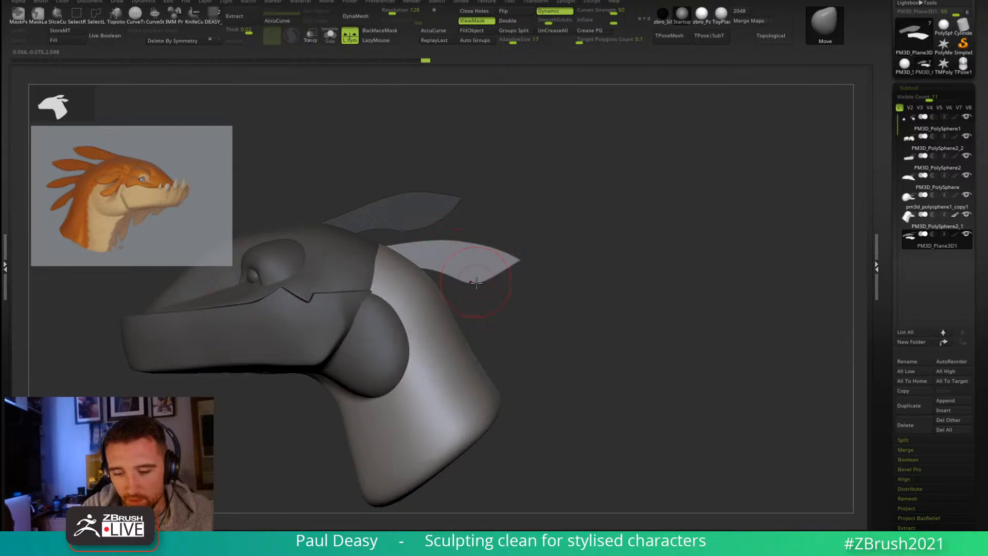
# Step: Pull the lower spike's bottom edge into a smooth rounded curve with the Move brush
pyautogui.moveTo(474, 285)
pyautogui.mouseDown()
pyautogui.moveTo(510, 276)
pyautogui.moveTo(474, 247)
pyautogui.mouseUp()
pyautogui.press('space')
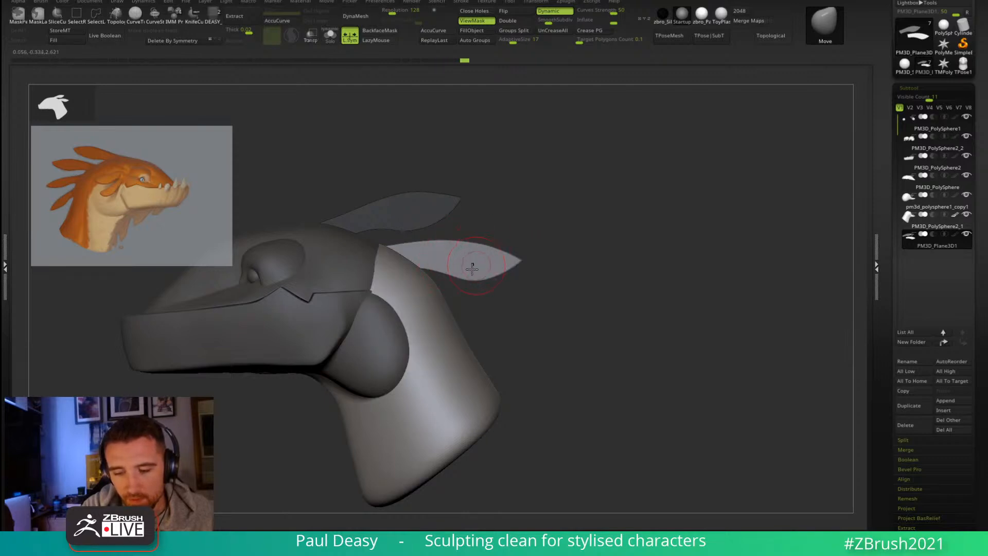
pyautogui.press('space')
pyautogui.press('space')
pyautogui.moveTo(471, 278); pyautogui.dragTo(471, 278)
pyautogui.press('space')
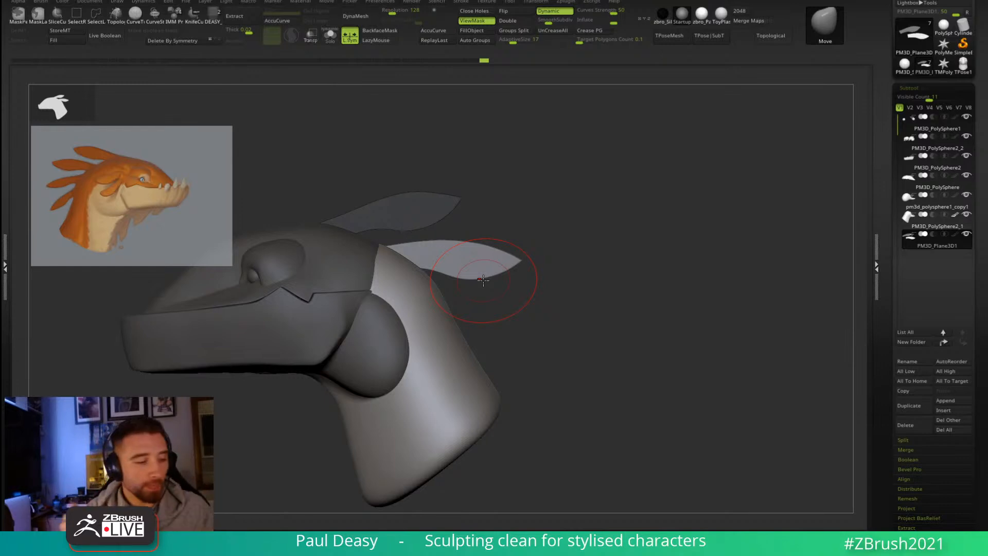
# Step: Refine the lower spike's edges and tip with the Move brush at different draw sizes
pyautogui.moveTo(556, 247); pyautogui.dragTo(529, 247)
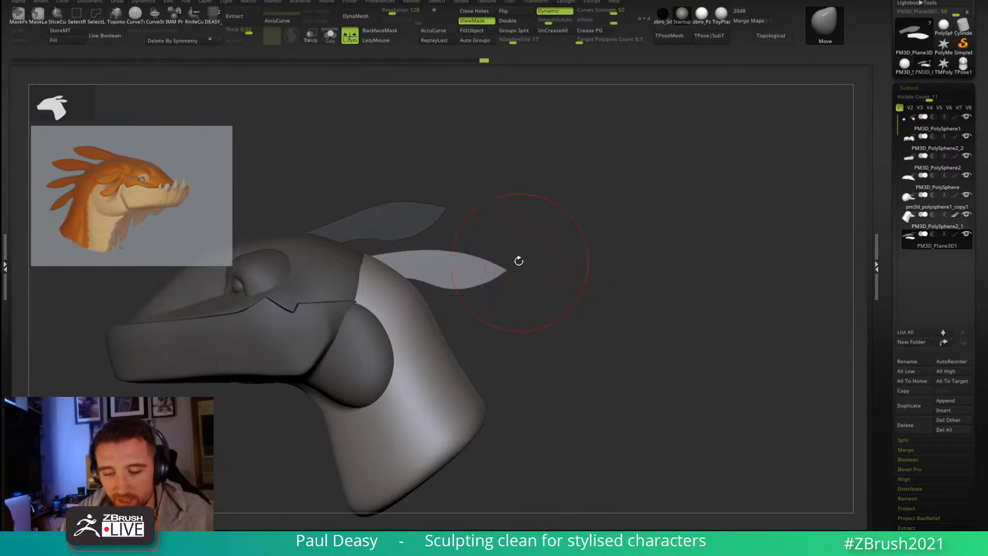
pyautogui.press('space')
pyautogui.press('space')
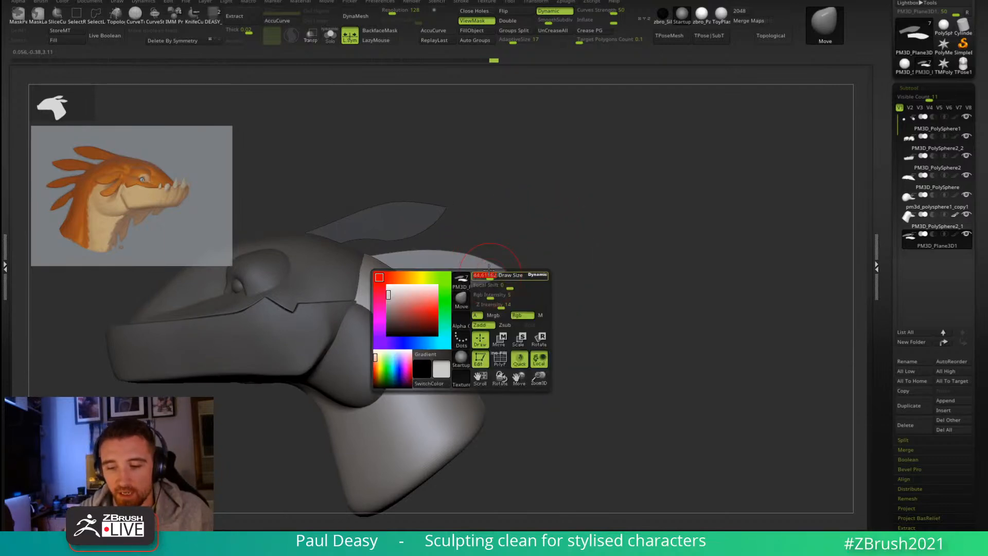
pyautogui.press('space')
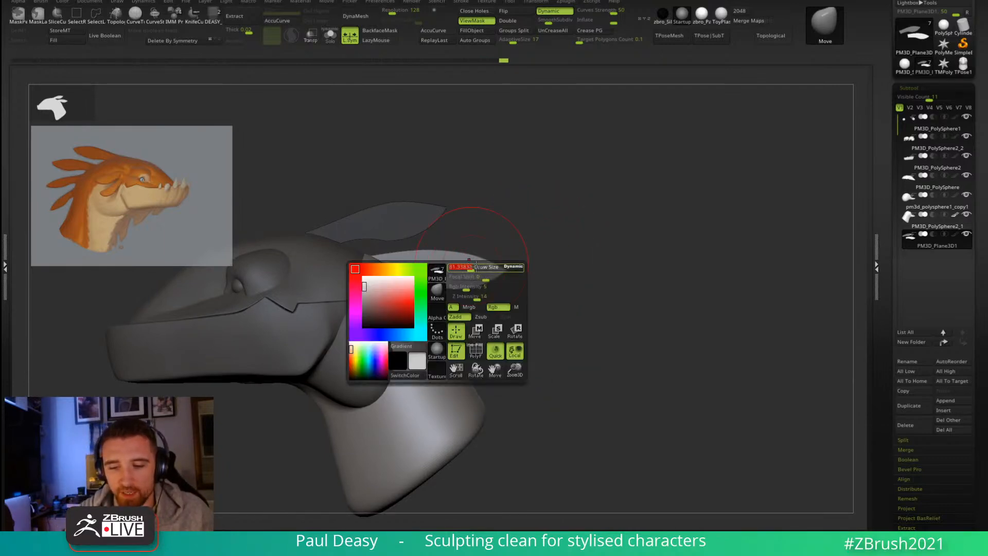
pyautogui.moveTo(487, 272); pyautogui.dragTo(479, 272)
pyautogui.press('space')
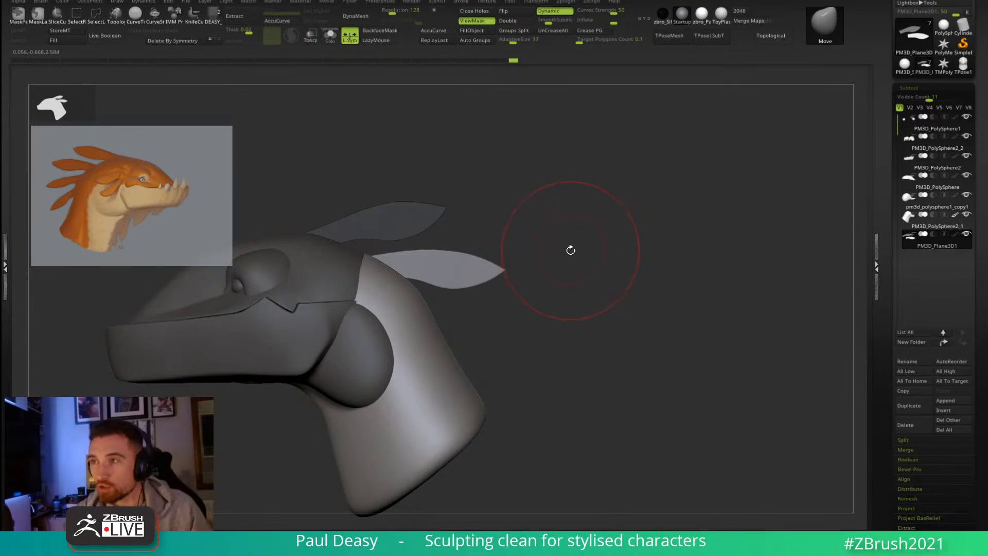
# Step: Invert the mask back to the upper spike and even out its lower edge with the Move brush
pyautogui.moveTo(564, 238); pyautogui.dragTo(684, 220)
pyautogui.press('space')
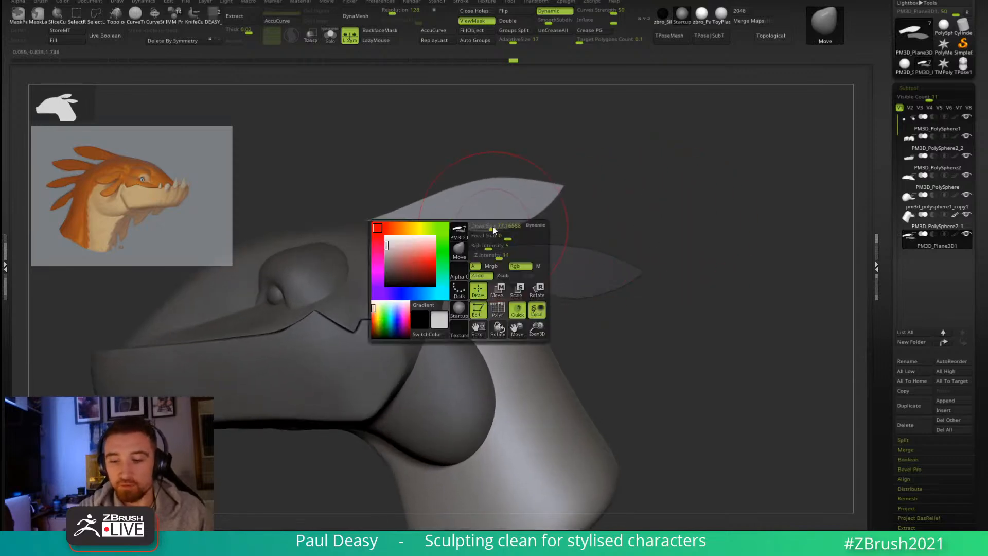
pyautogui.moveTo(485, 216); pyautogui.dragTo(471, 221)
pyautogui.press('space')
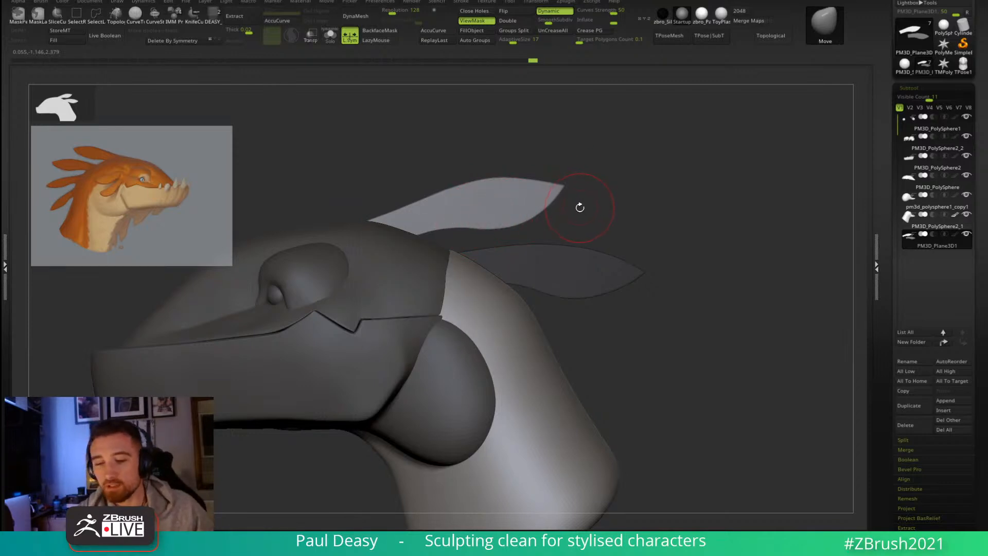
pyautogui.press('space')
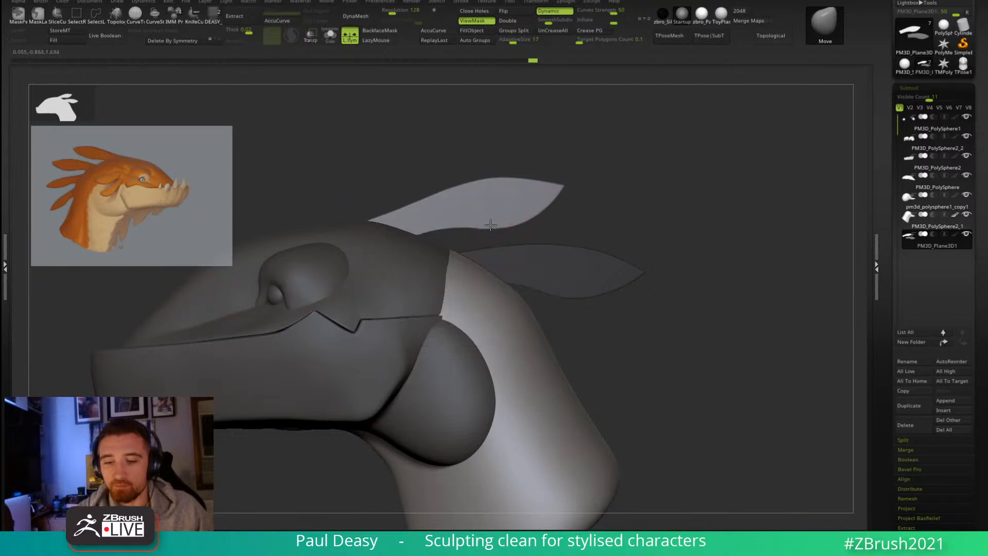
pyautogui.moveTo(518, 219); pyautogui.dragTo(521, 218)
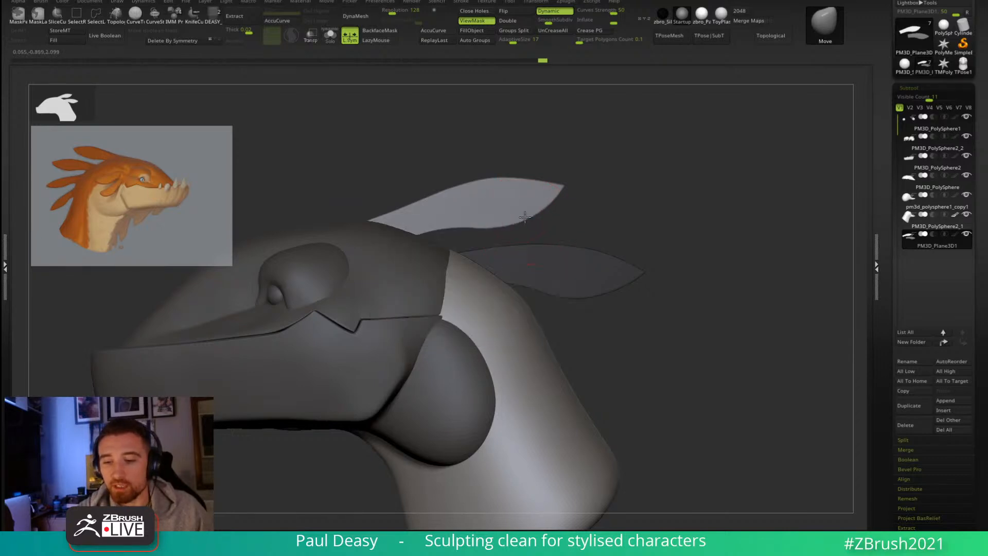
# Step: Refine the upper spike's top edge and lower curve with the Move brush at an adjusted draw size
pyautogui.moveTo(530, 185); pyautogui.dragTo(530, 181)
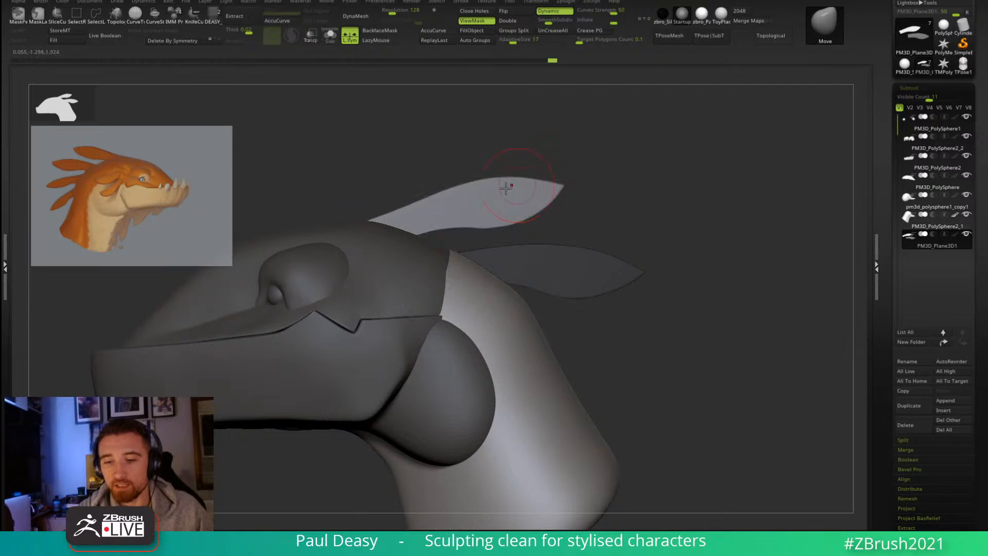
pyautogui.press('space')
pyautogui.press('space')
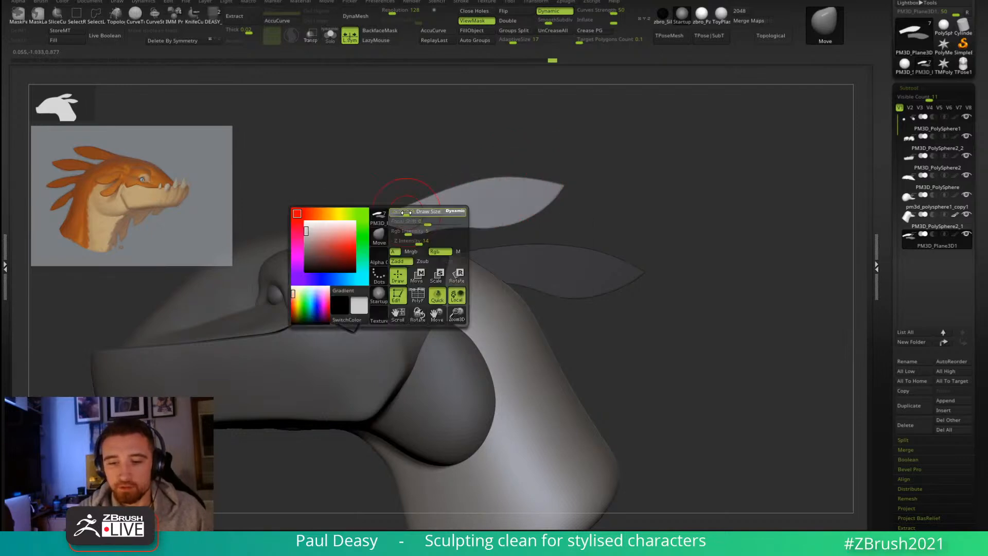
pyautogui.press('space')
pyautogui.moveTo(397, 213); pyautogui.dragTo(407, 210)
pyautogui.press('space')
pyautogui.moveTo(475, 225); pyautogui.dragTo(519, 218)
pyautogui.press('space')
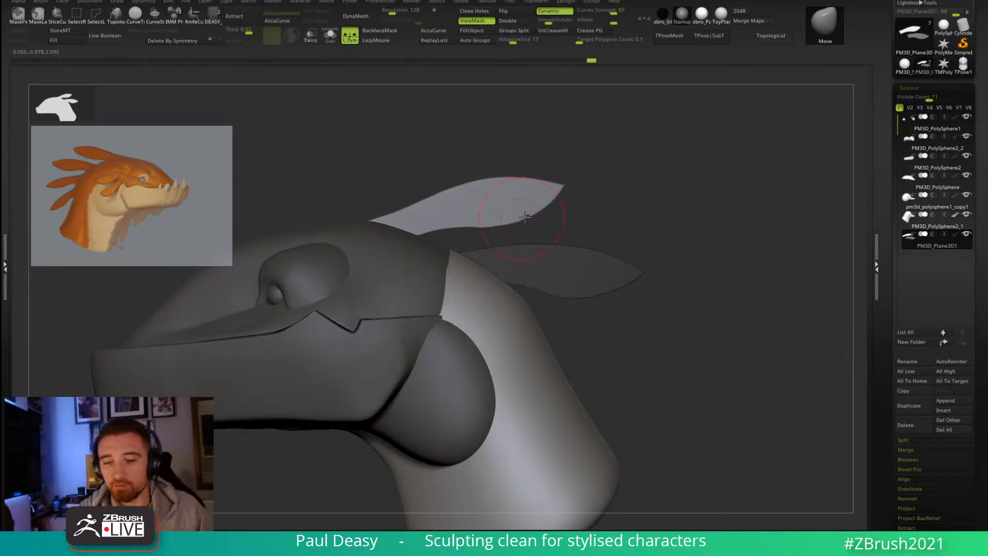
pyautogui.moveTo(652, 215)
pyautogui.keyDown('alt'); pyautogui.mouseDown()
pyautogui.moveTo(638, 226)
pyautogui.moveTo(647, 223)
pyautogui.mouseUp(); pyautogui.keyUp('alt')
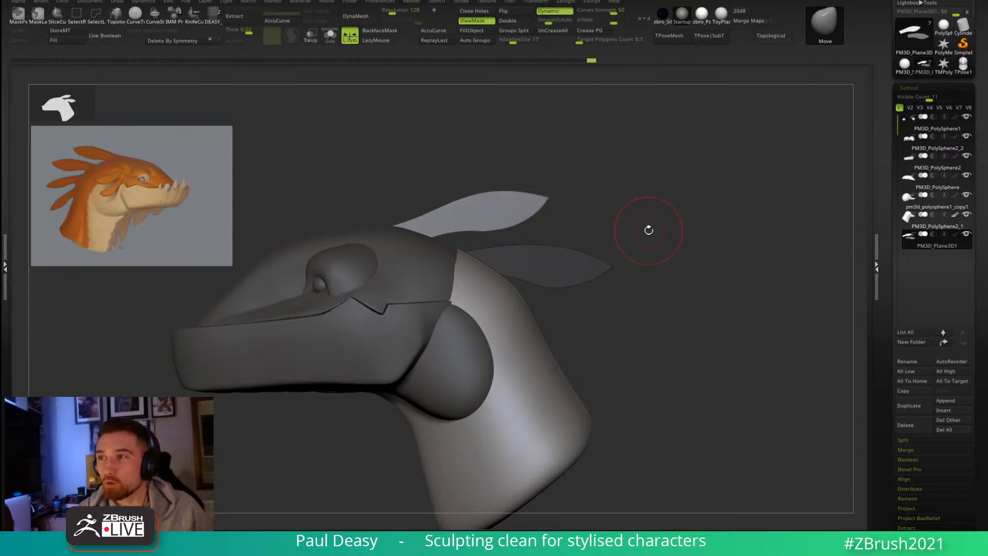
# Step: Invert the mask to free the lower spike and smooth out its tip and bottom edge with the Move brush
pyautogui.hotkey('alt', 'Down')
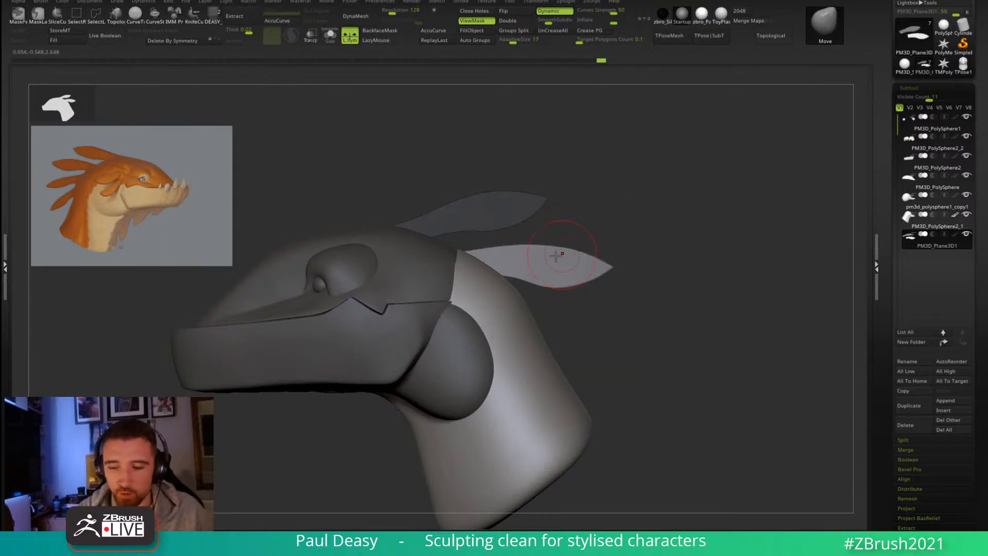
pyautogui.rightClick(553, 255)
pyautogui.click(587, 258)
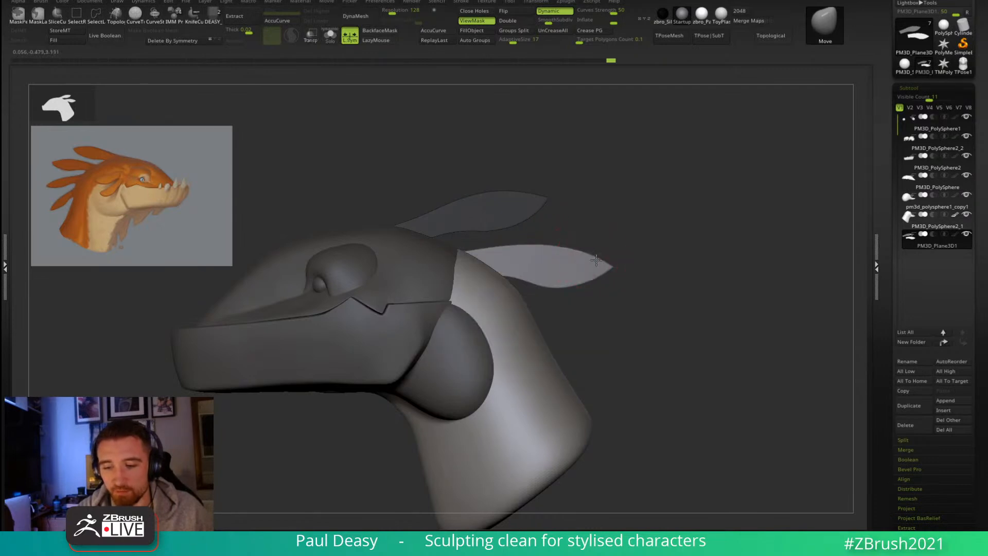
pyautogui.rightClick(549, 284)
pyautogui.moveTo(541, 282); pyautogui.dragTo(532, 276)
pyautogui.rightClick(534, 276)
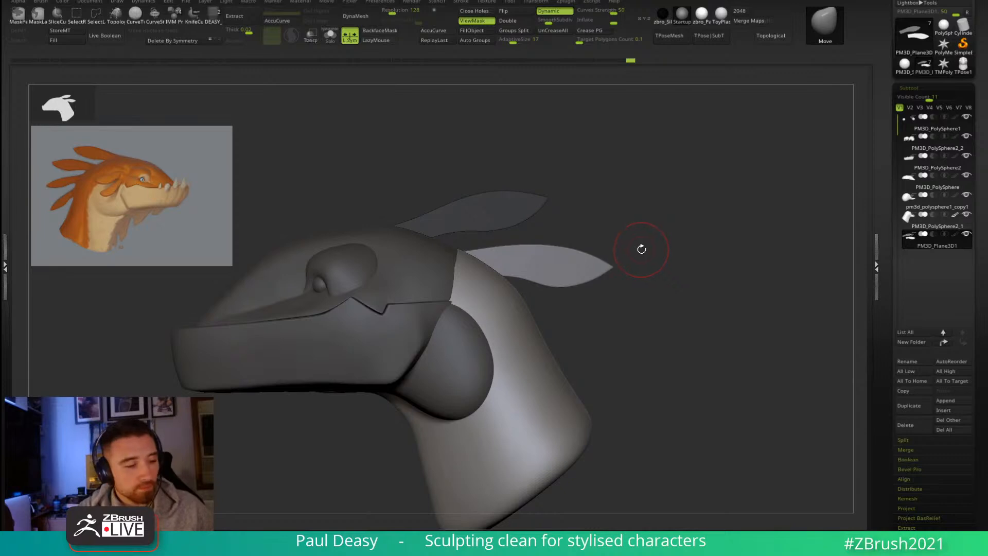
# Step: Adjust the draw size and even out the lower spike's top edge and the underside of its tip
pyautogui.press('space')
pyautogui.moveTo(622, 246); pyautogui.dragTo(628, 246)
pyautogui.press('space')
pyautogui.moveTo(525, 246); pyautogui.dragTo(521, 249)
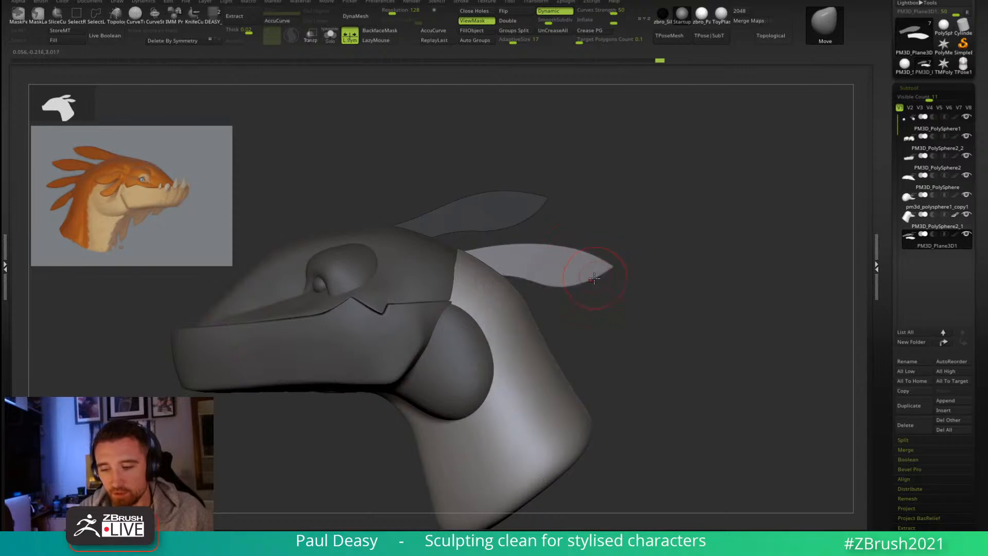
pyautogui.moveTo(596, 280); pyautogui.dragTo(602, 273)
# Step: Fine-tune the lower spike's pointed end with the Move brush at a changed draw size
pyautogui.press('space')
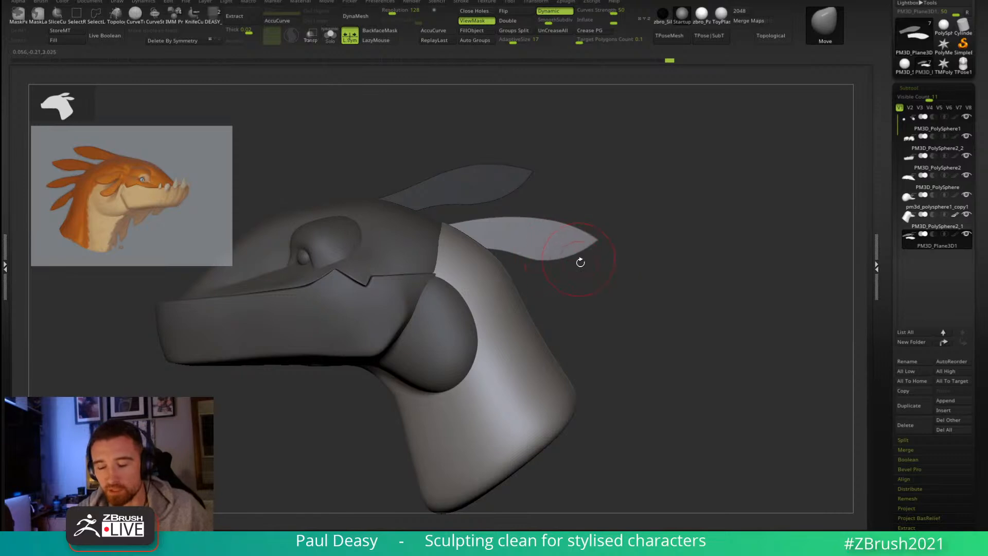
pyautogui.press('space')
pyautogui.press('space')
pyautogui.press('space')
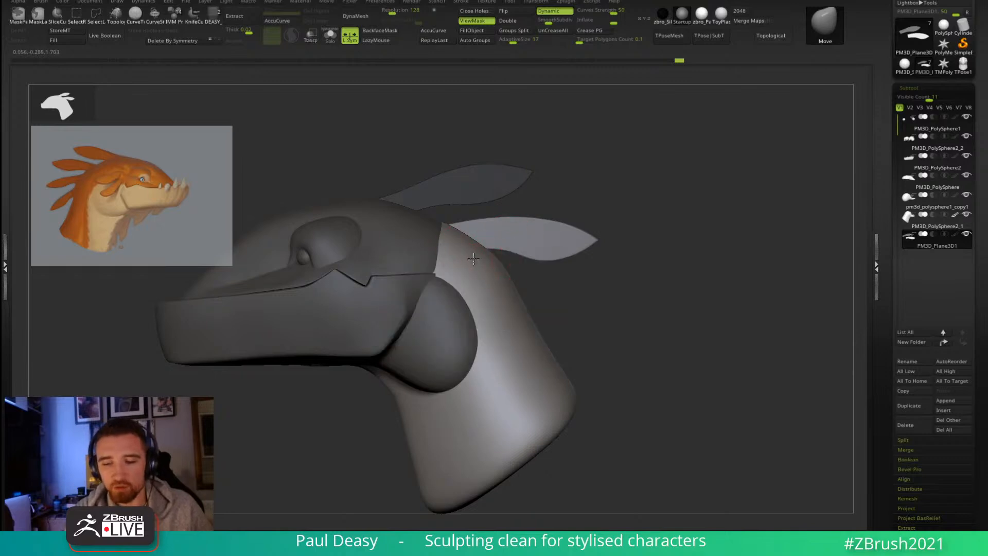
pyautogui.press('space')
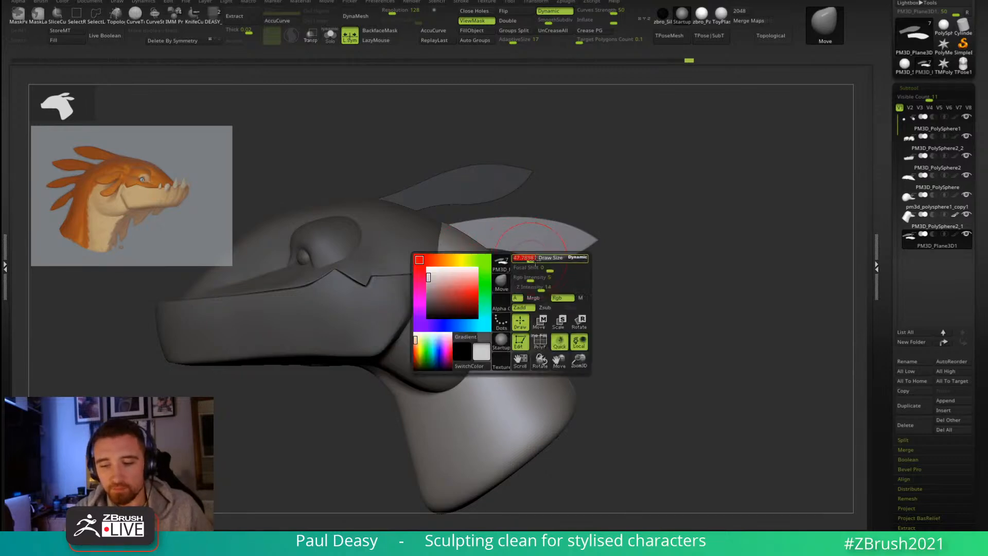
pyautogui.moveTo(546, 259); pyautogui.dragTo(583, 231)
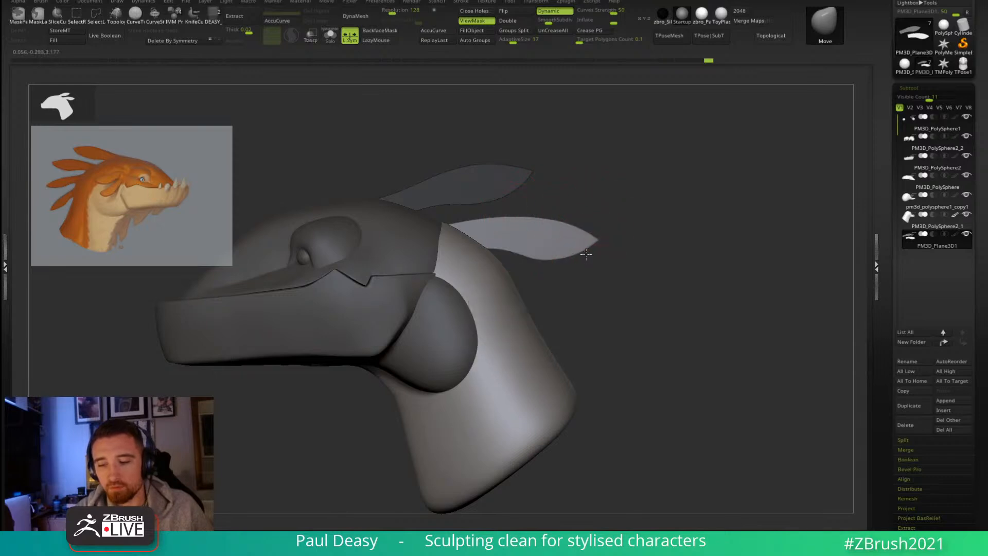
pyautogui.moveTo(625, 216); pyautogui.dragTo(639, 246)
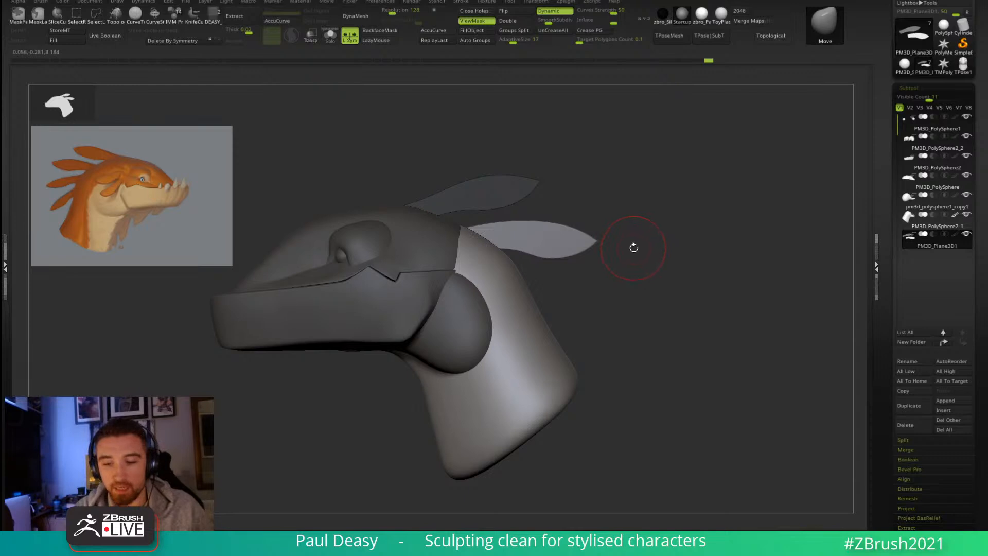
# Step: Invert the mask back to the upper spike and reshape its top edge near the tip with the Move brush
pyautogui.press('ctrl')
pyautogui.keyDown('alt'); pyautogui.click(530, 185); pyautogui.keyUp('alt')
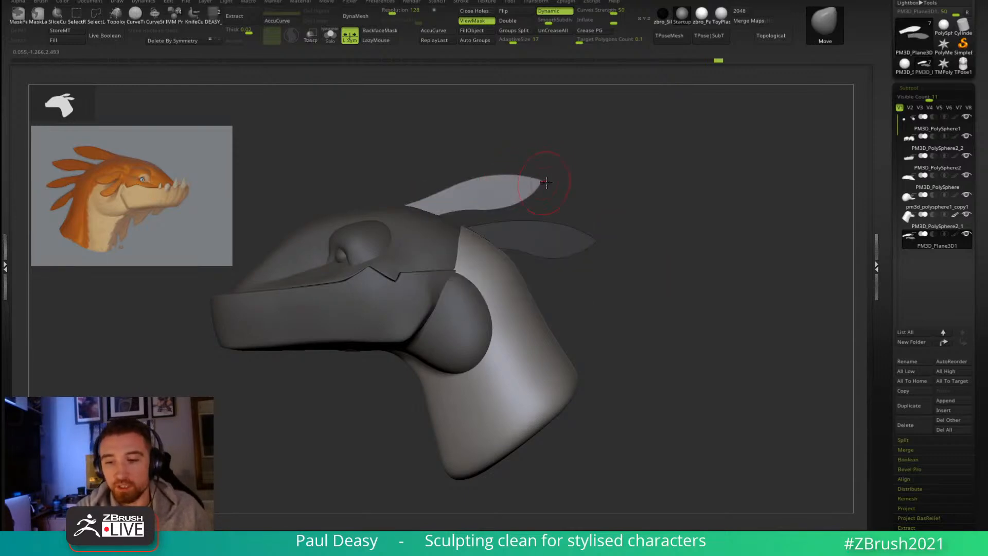
pyautogui.keyDown('alt'); pyautogui.moveTo(593, 187); pyautogui.dragTo(652, 189); pyautogui.keyUp('alt')
pyautogui.rightClick(604, 176)
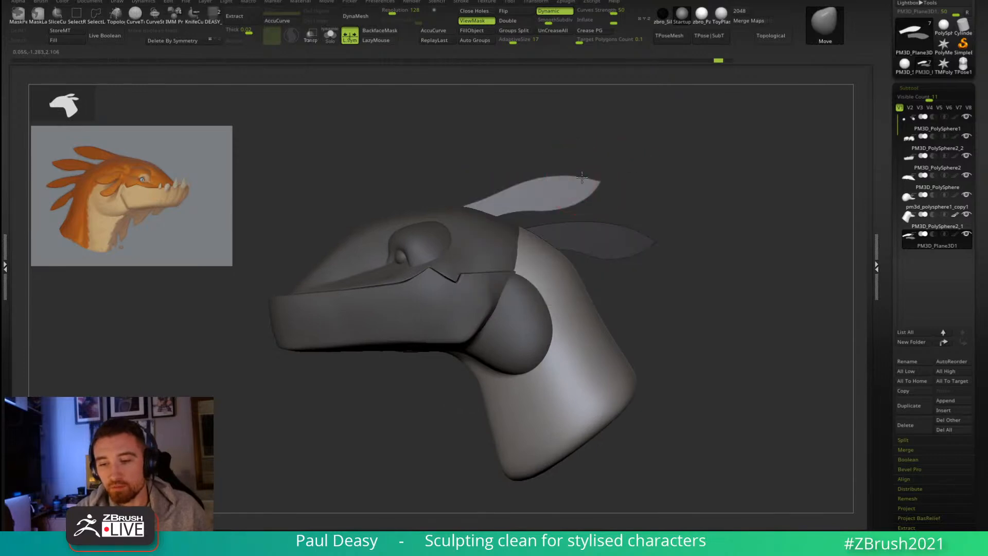
pyautogui.rightClick(573, 181)
pyautogui.rightClick(562, 181)
pyautogui.moveTo(592, 184); pyautogui.dragTo(591, 187)
# Step: Undo the last strokes on the upper spike's tip and rework its upper edge
pyautogui.hotkey('ctrl', 'z')
pyautogui.hotkey('ctrl', 'z')
pyautogui.hotkey('ctrl', 'z')
pyautogui.rightClick(587, 182)
pyautogui.hotkey('ctrl', 'shift', 'z')
pyautogui.rightClick(588, 181)
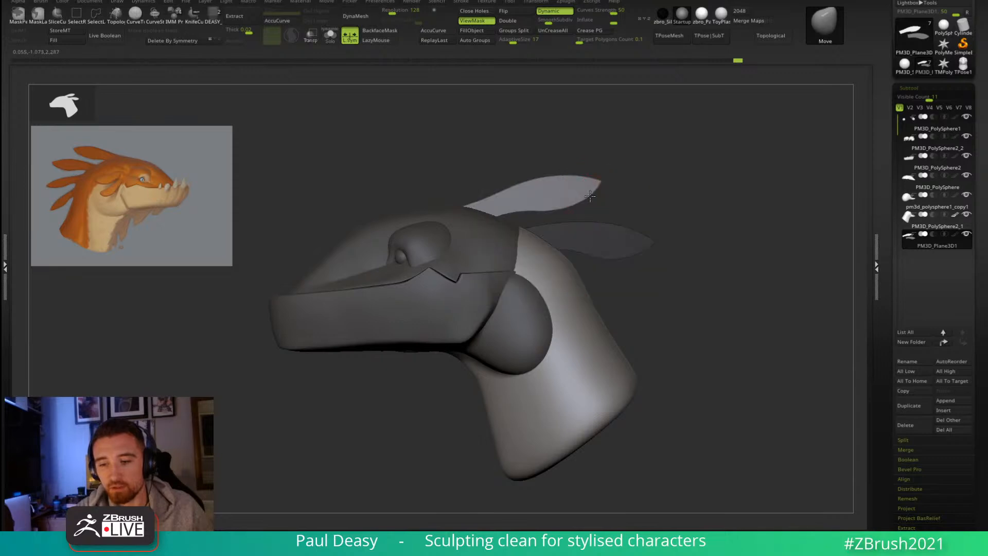
# Step: Smooth the upper spike's lower edge from the tip towards its base with the Move brush
pyautogui.rightClick(581, 199)
pyautogui.moveTo(590, 196); pyautogui.dragTo(557, 208)
pyautogui.rightClick(556, 207)
pyautogui.rightClick(557, 208)
pyautogui.rightClick(545, 211)
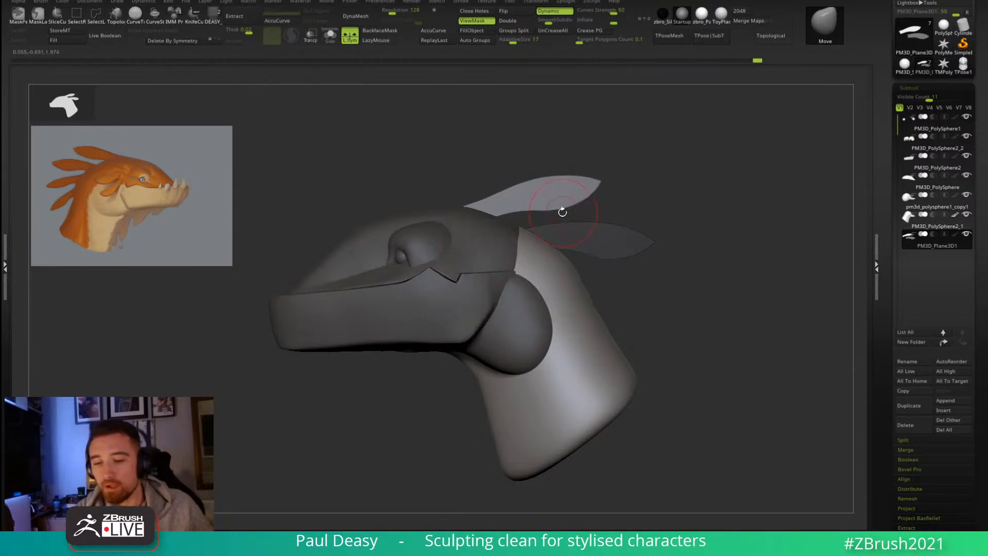
pyautogui.moveTo(561, 210); pyautogui.dragTo(561, 211)
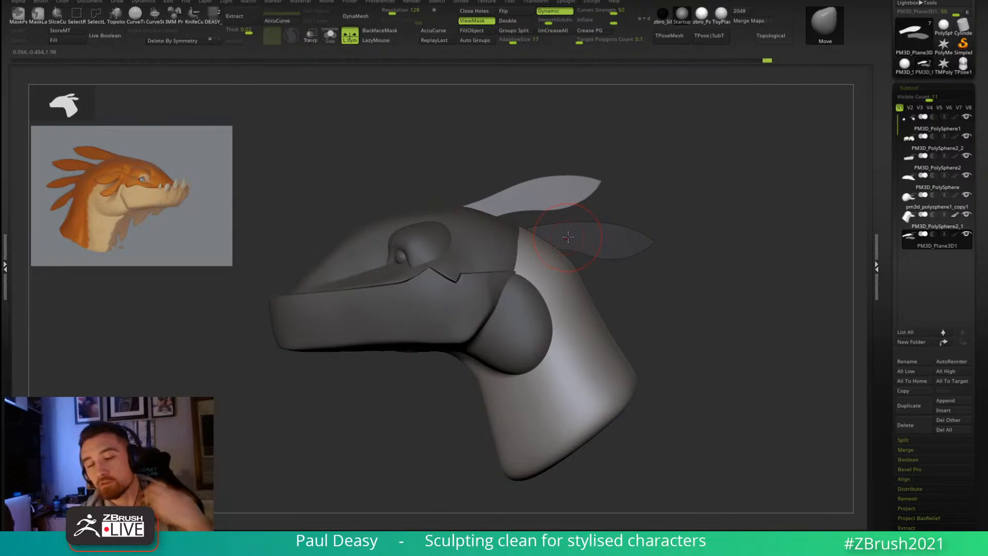
# Step: Clear the mask and duplicate both spikes down the back of the neck with the gizmo, angling the copies to follow it
pyautogui.moveTo(679, 200); pyautogui.dragTo(681, 223)
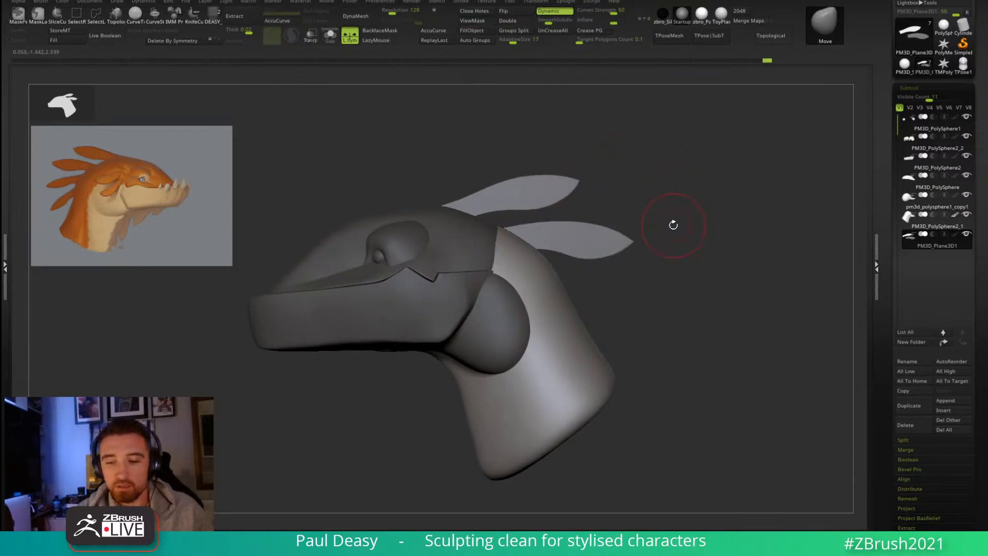
pyautogui.press('space')
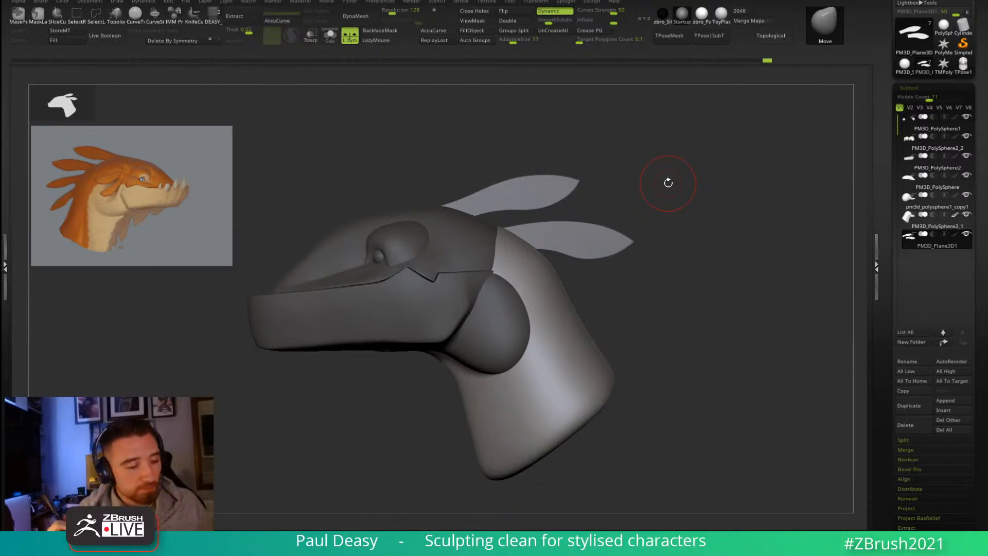
pyautogui.hotkey('ctrl', 'shift')
pyautogui.press('w')
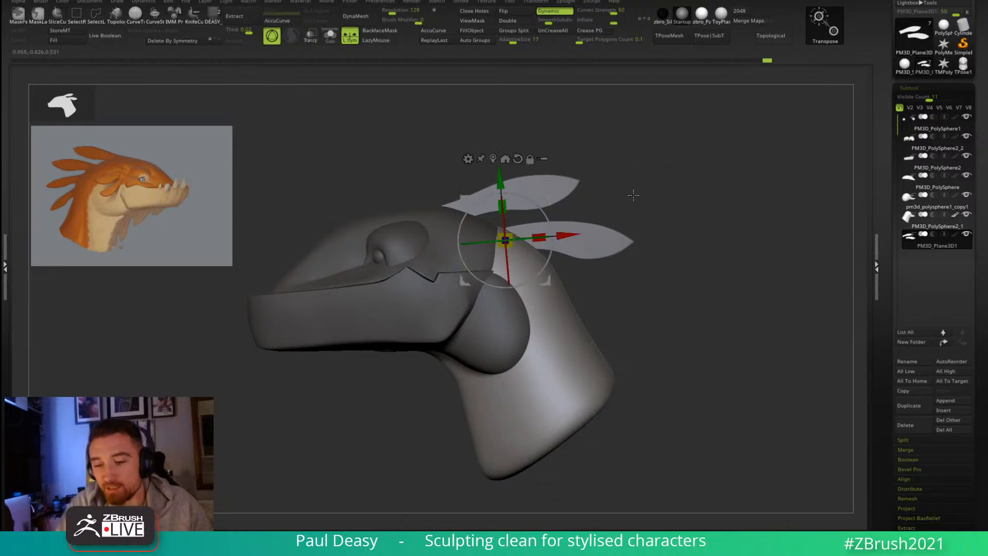
pyautogui.moveTo(549, 200); pyautogui.dragTo(631, 281)
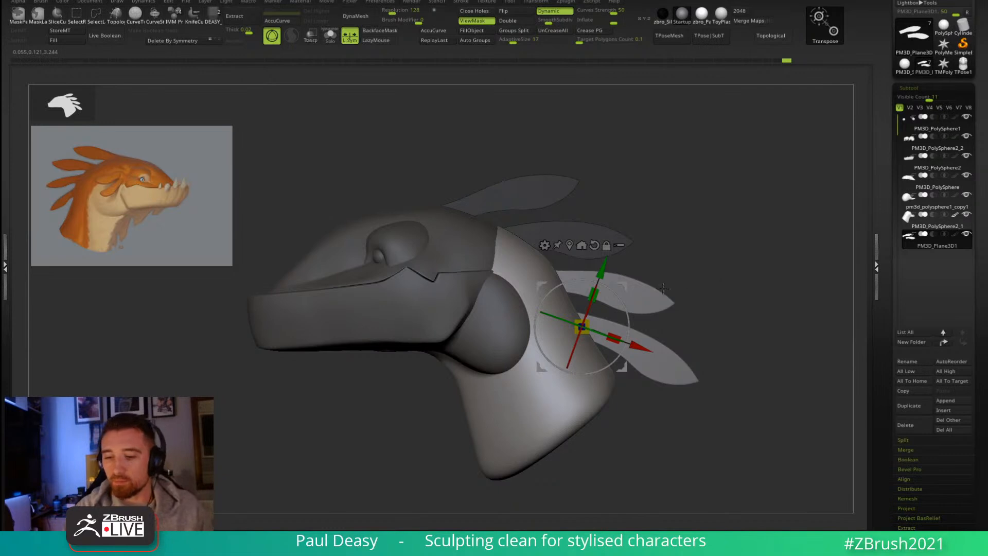
# Step: Nudge the duplicated pair of spikes into place against the neck and return to the Move brush
pyautogui.moveTo(627, 285); pyautogui.dragTo(625, 289)
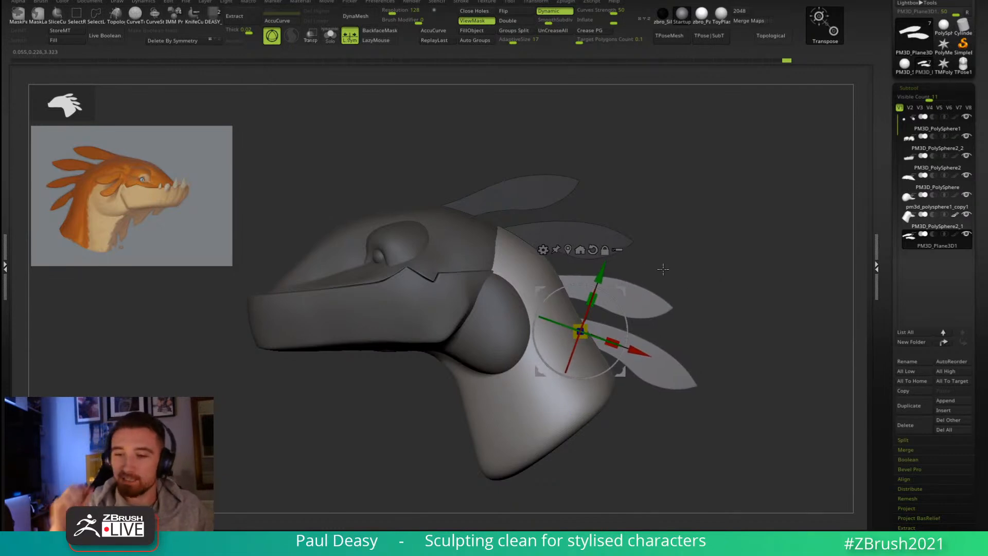
pyautogui.moveTo(624, 289); pyautogui.dragTo(621, 289)
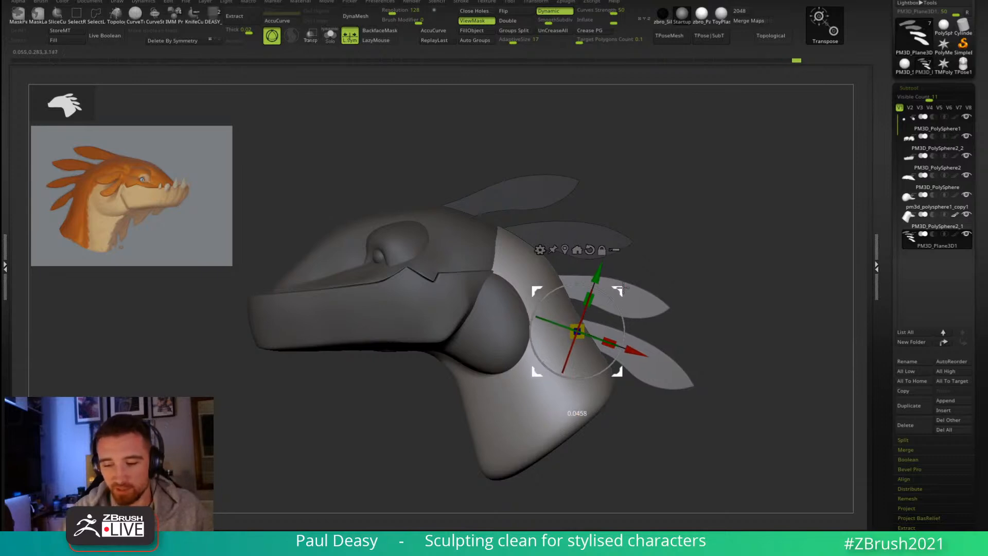
pyautogui.press('q')
pyautogui.press('space')
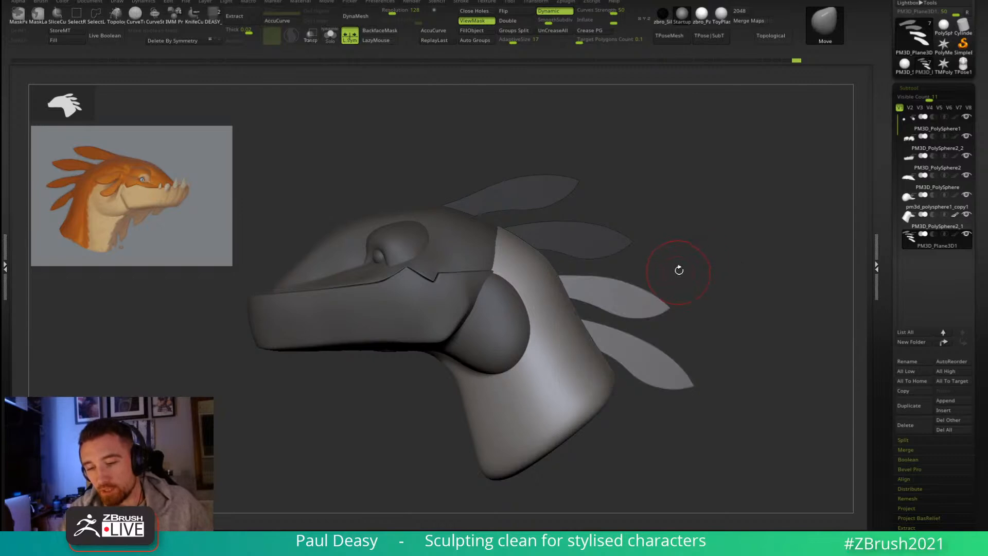
# Step: Clear the mask, display the polyframe and run Auto Groups on the four spikes
pyautogui.hotkey('ctrl', 'h')
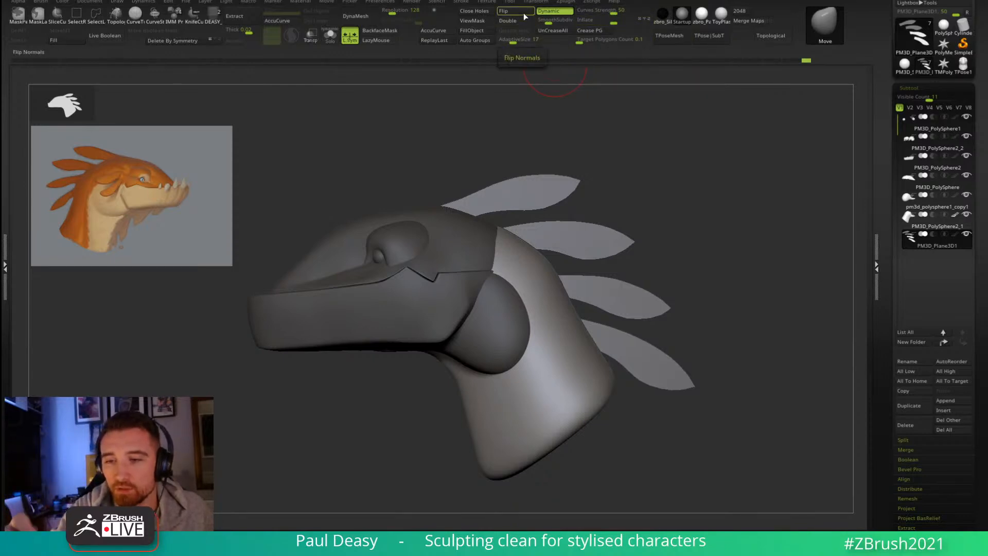
pyautogui.moveTo(506, 61)
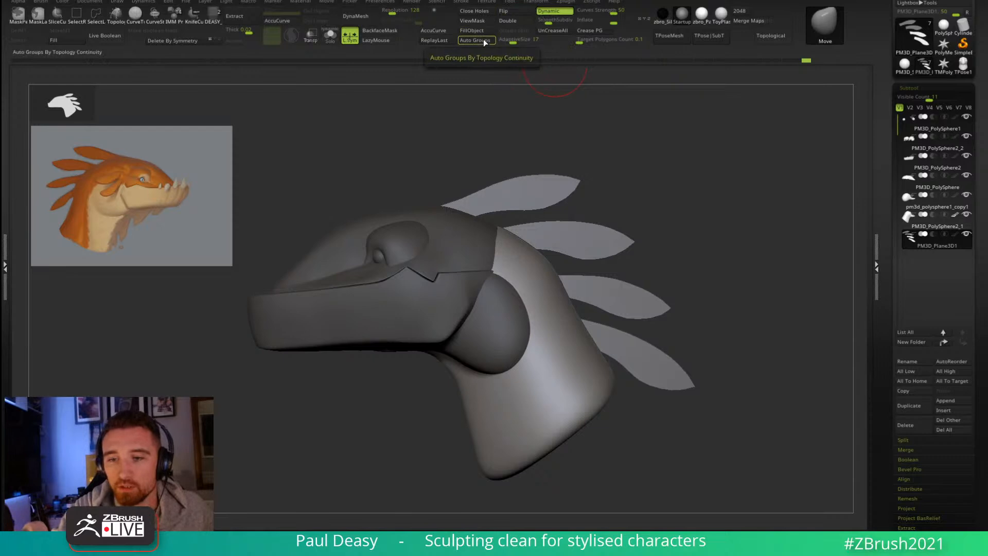
pyautogui.hotkey('ctrl', 'd')
pyautogui.moveTo(739, 270)
pyautogui.mouseDown()
pyautogui.moveTo(709, 269)
pyautogui.moveTo(730, 283)
pyautogui.mouseUp()
pyautogui.hotkey('shift', 'f')
pyautogui.hotkey('ctrl', 'w')
pyautogui.moveTo(702, 222)
pyautogui.mouseDown()
pyautogui.moveTo(654, 227)
pyautogui.moveTo(706, 221)
pyautogui.mouseUp()
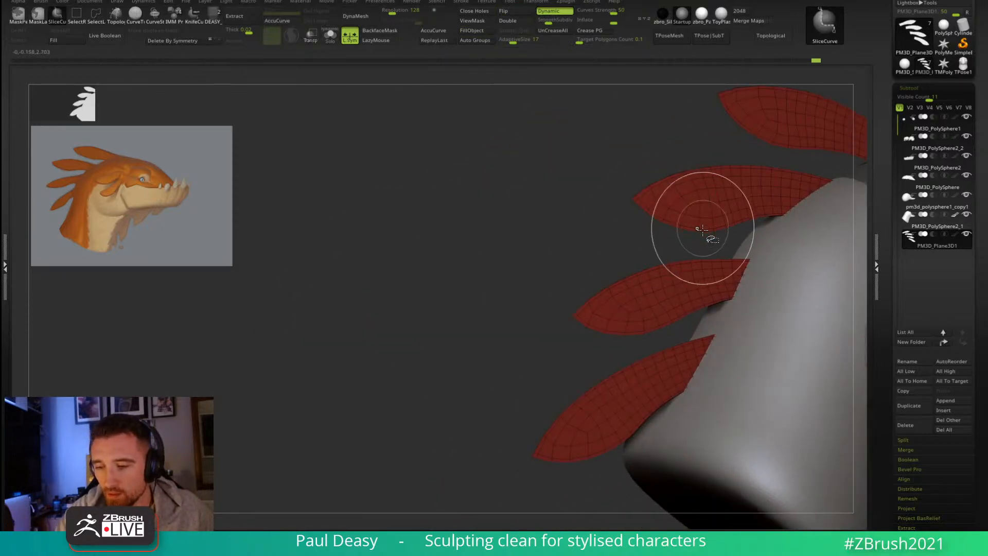
pyautogui.click(475, 40)
# Step: Examine the spikes' polygroups from behind, run Auto Groups again and hide the polyframe
pyautogui.hotkey('ctrl', 'shift')
pyautogui.moveTo(699, 216); pyautogui.dragTo(702, 139, button='right')
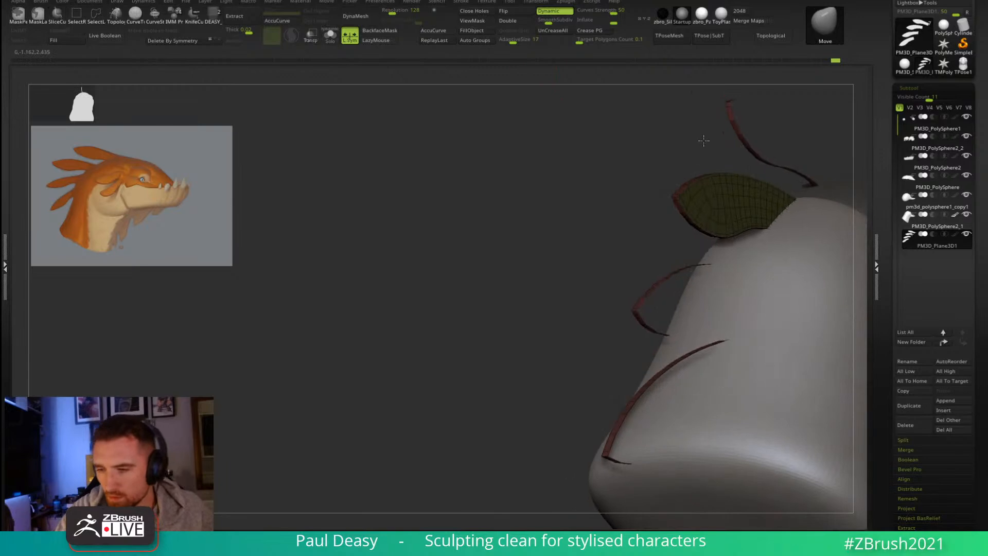
pyautogui.moveTo(728, 203); pyautogui.dragTo(531, 103, button='right')
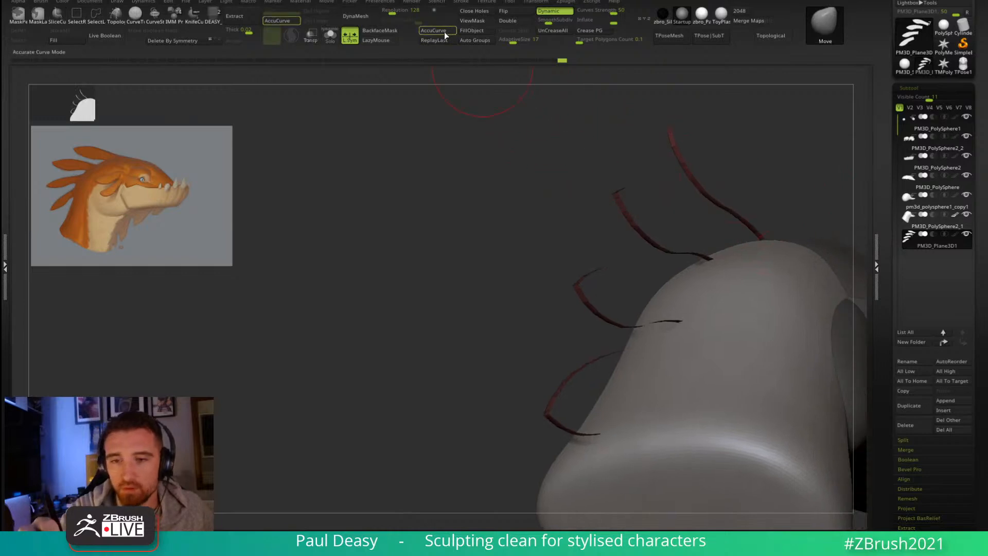
pyautogui.click(489, 39)
pyautogui.moveTo(414, 322); pyautogui.dragTo(664, 377, button='right')
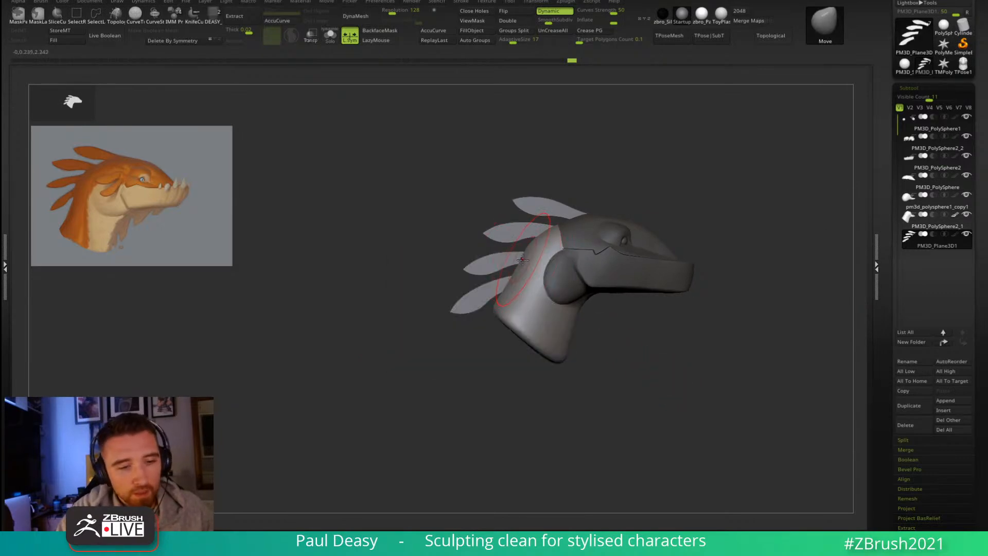
pyautogui.keyDown('ctrl'); pyautogui.moveTo(509, 256); pyautogui.dragTo(541, 272, button='right'); pyautogui.keyUp('ctrl')
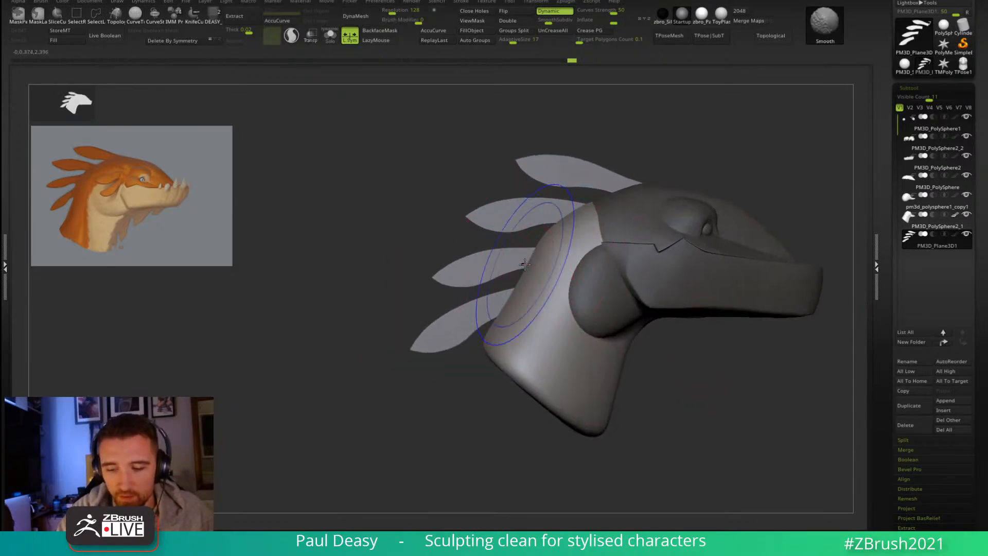
pyautogui.hotkey('shift', 'f')
pyautogui.hotkey('shift', 'f')
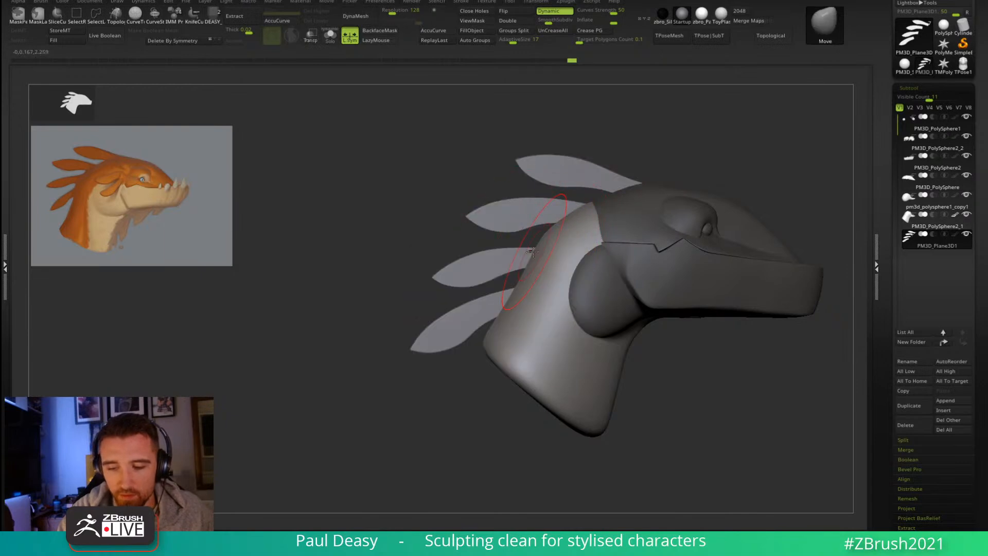
# Step: Lasso-mask the third spike down, invert the mask so only that spike is editable, and centre the gizmo on it
pyautogui.click(41, 15)
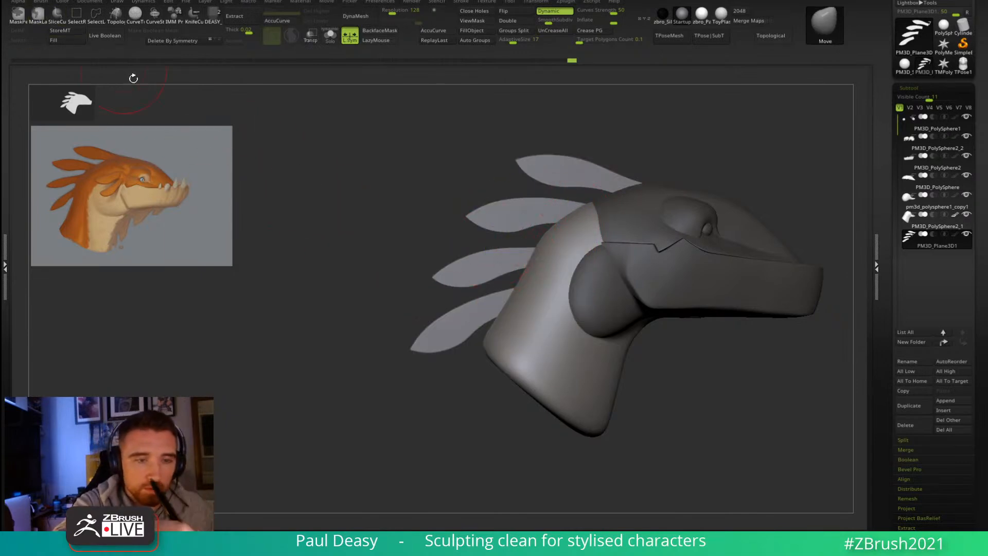
pyautogui.moveTo(479, 244)
pyautogui.keyDown('ctrl'); pyautogui.mouseDown()
pyautogui.moveTo(455, 297)
pyautogui.moveTo(509, 263)
pyautogui.moveTo(617, 241)
pyautogui.moveTo(497, 238)
pyautogui.moveTo(494, 247)
pyautogui.moveTo(526, 252)
pyautogui.mouseUp(); pyautogui.keyUp('ctrl')
pyautogui.hotkey('ctrl', 'shift', 's')
pyautogui.hotkey('ctrl', 'shift', 's')
pyautogui.press('w')
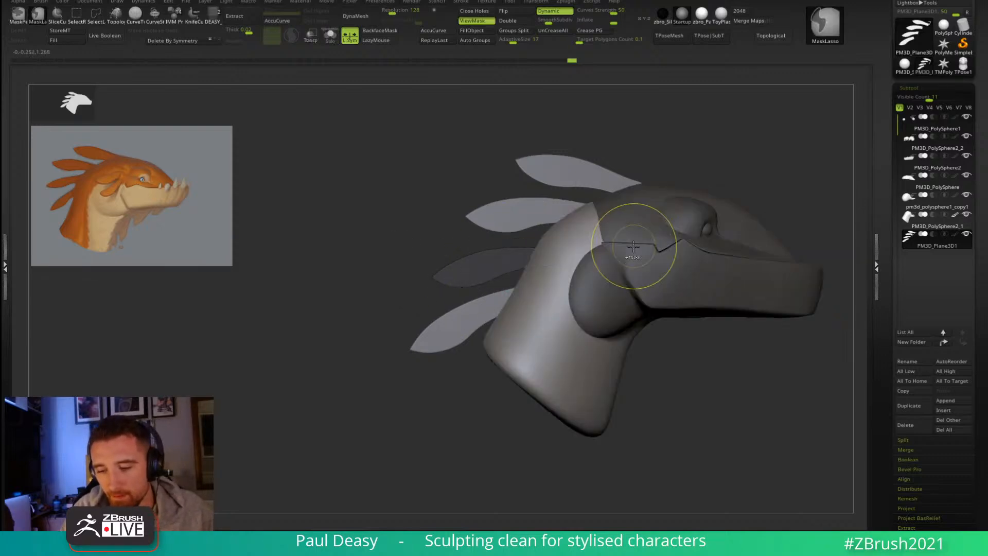
pyautogui.keyDown('ctrl'); pyautogui.click(633, 126); pyautogui.keyUp('ctrl')
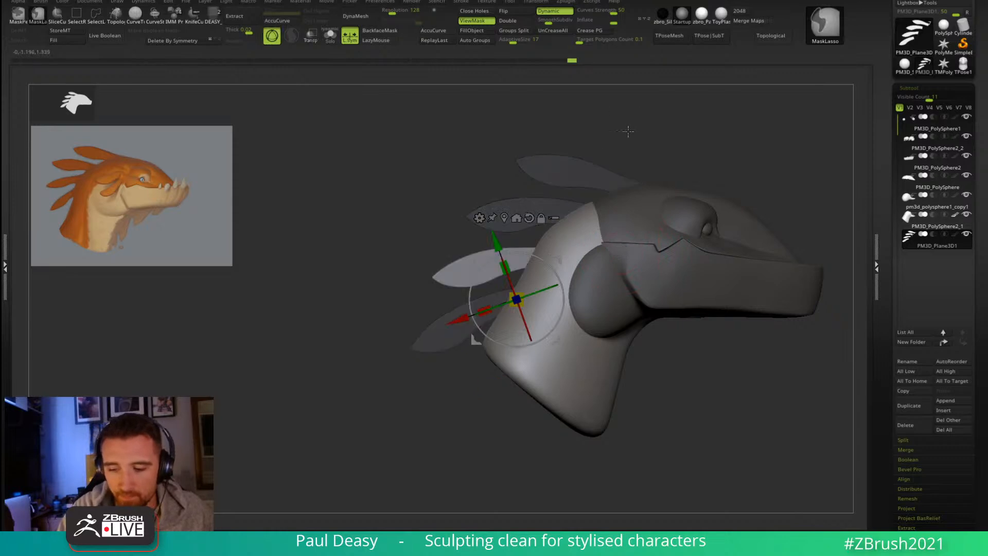
pyautogui.click(505, 217)
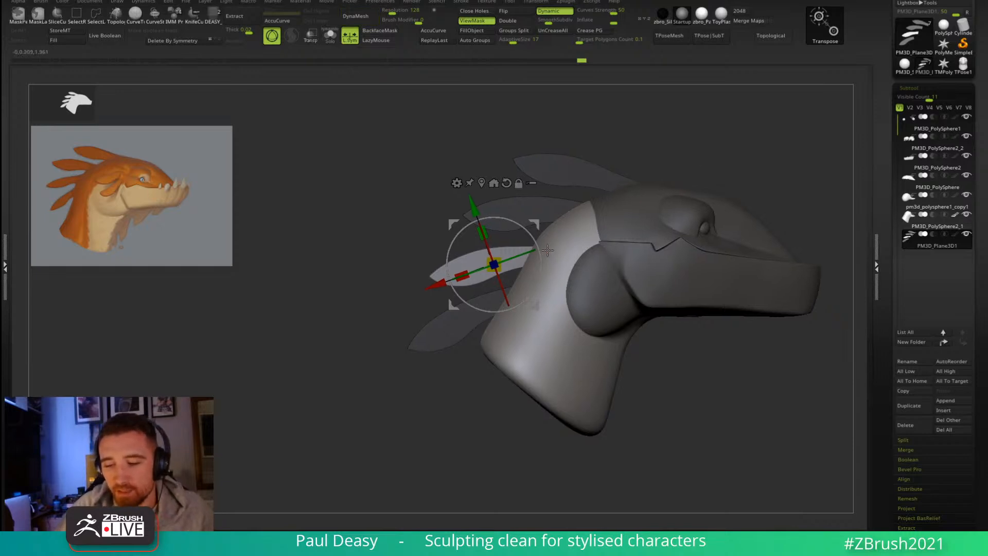
# Step: Solo the spikes, place the gizmo at the third spike's base, and scale that spike down slightly
pyautogui.keyDown('alt'); pyautogui.moveTo(538, 233); pyautogui.dragTo(504, 231, button='right'); pyautogui.keyUp('alt')
pyautogui.hotkey('shift', 's')
pyautogui.keyDown('alt'); pyautogui.moveTo(504, 228); pyautogui.dragTo(558, 216); pyautogui.keyUp('alt')
pyautogui.keyDown('ctrl'); pyautogui.moveTo(564, 222); pyautogui.dragTo(605, 230, button='right'); pyautogui.keyUp('ctrl')
pyautogui.click(502, 174)
pyautogui.keyDown('alt'); pyautogui.moveTo(402, 277); pyautogui.dragTo(515, 252); pyautogui.keyUp('alt')
pyautogui.keyDown('alt'); pyautogui.moveTo(555, 212); pyautogui.dragTo(563, 212); pyautogui.keyUp('alt')
pyautogui.keyDown('alt'); pyautogui.click(534, 172); pyautogui.keyUp('alt')
pyautogui.moveTo(531, 246); pyautogui.dragTo(520, 250)
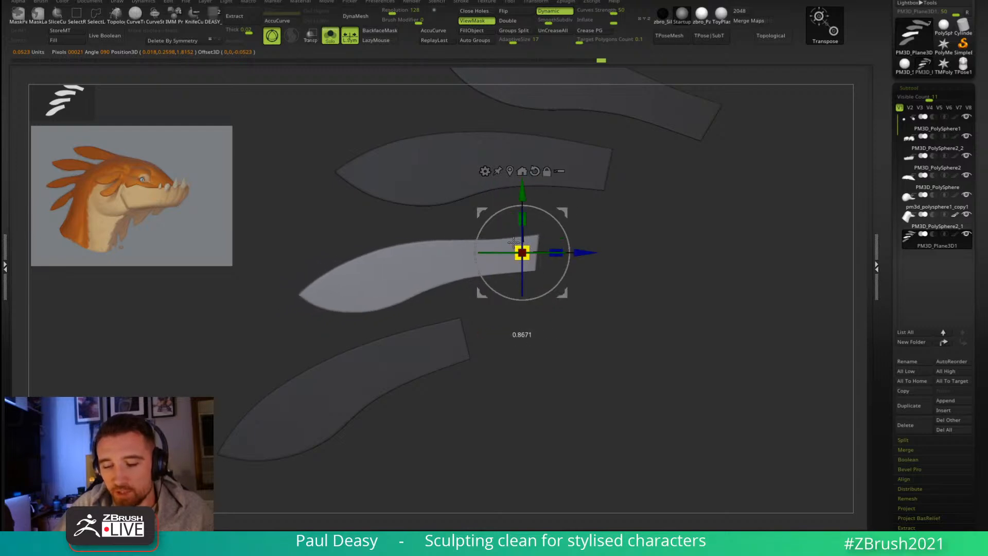
pyautogui.moveTo(564, 215); pyautogui.dragTo(569, 210)
# Step: Show the whole head again and nudge and rotate the third spike until its base sits in the neck
pyautogui.hotkey('ctrl', 'shift', 's')
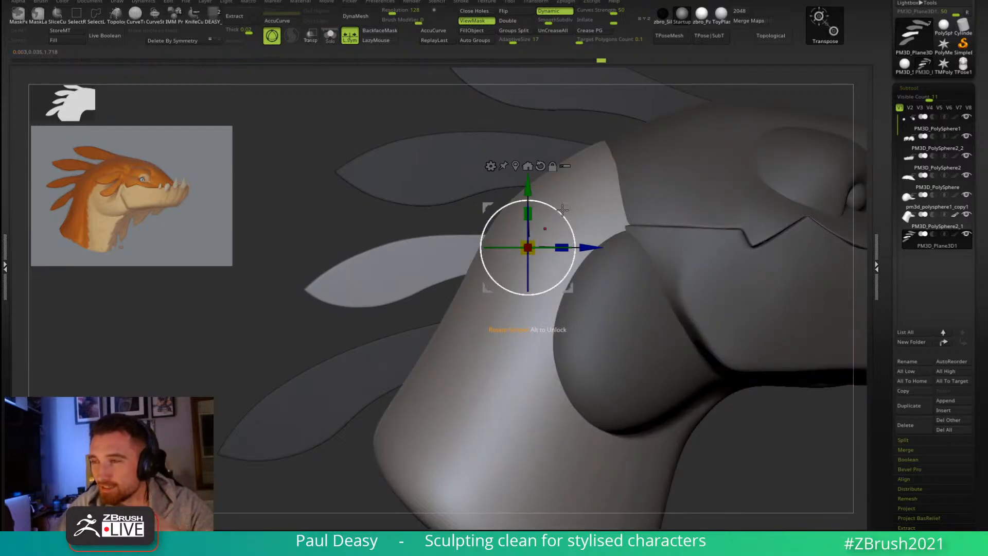
pyautogui.moveTo(534, 239); pyautogui.dragTo(533, 241)
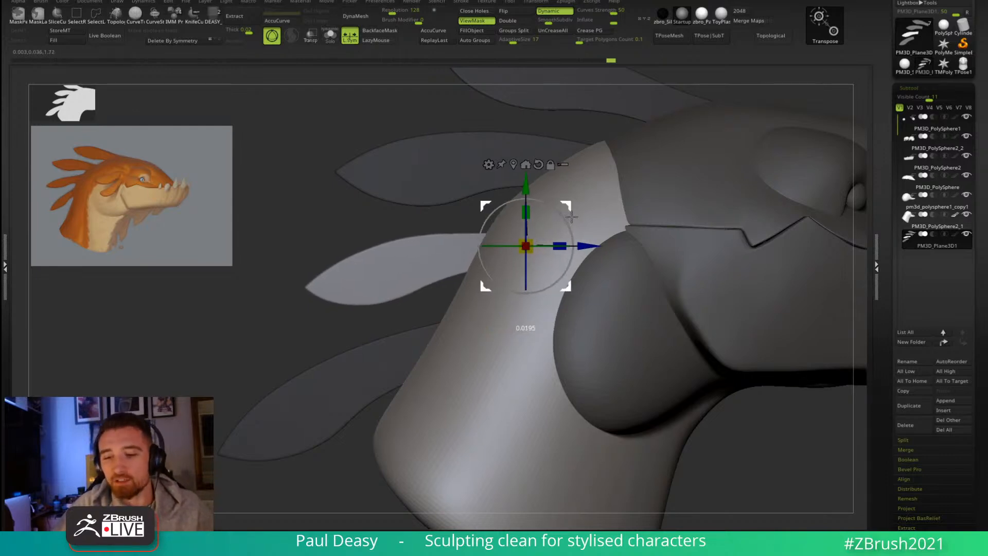
pyautogui.moveTo(573, 205); pyautogui.dragTo(576, 200)
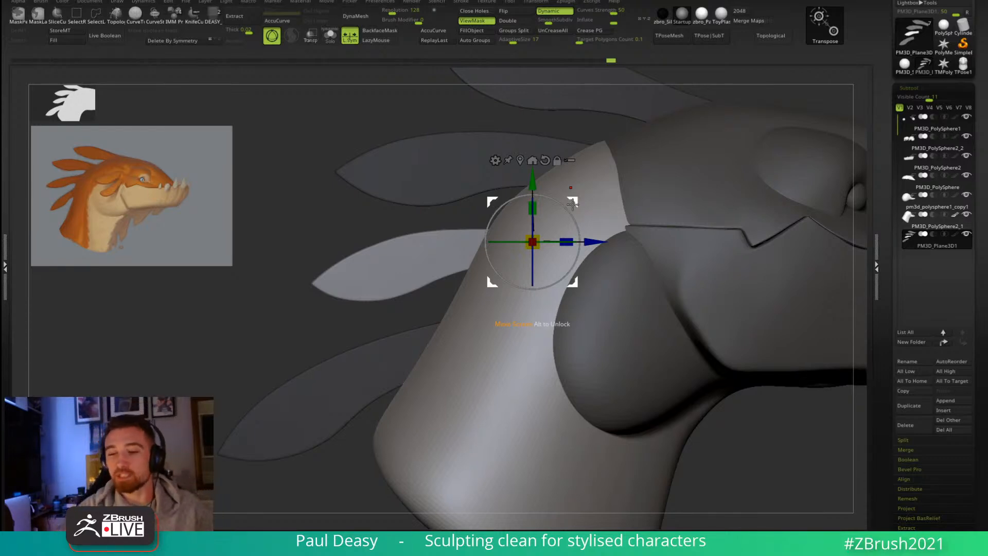
pyautogui.moveTo(573, 203); pyautogui.dragTo(572, 204)
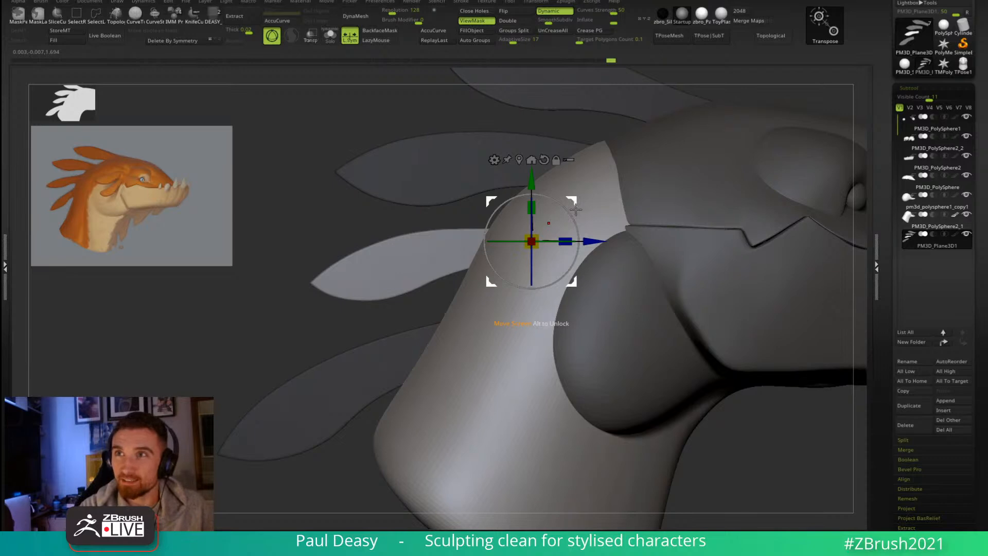
pyautogui.moveTo(573, 212); pyautogui.dragTo(581, 192)
pyautogui.moveTo(572, 229); pyautogui.dragTo(581, 207)
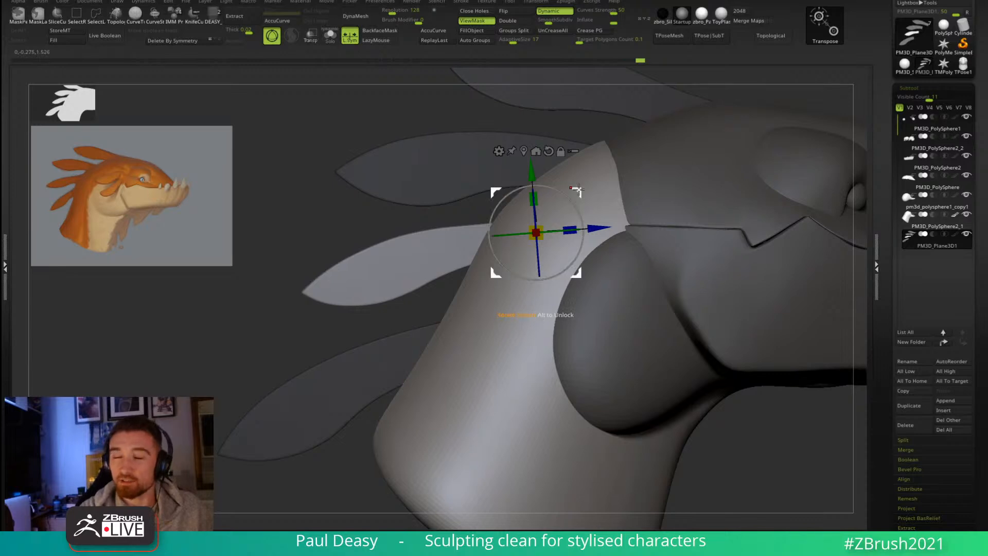
pyautogui.moveTo(577, 208); pyautogui.dragTo(584, 190)
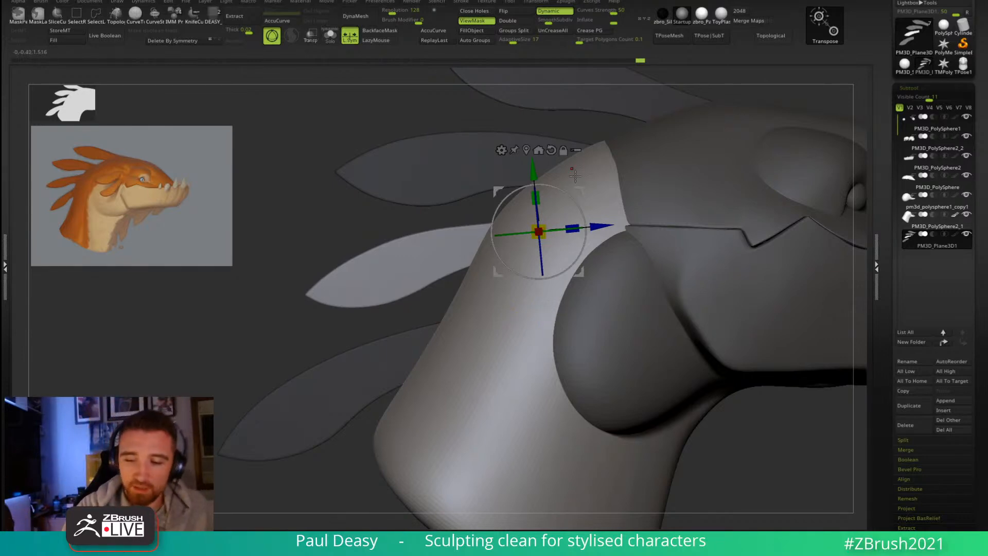
# Step: Mask everything except the second spike from the top, leaving it editable with the gizmo
pyautogui.hotkey('ctrl', 'h')
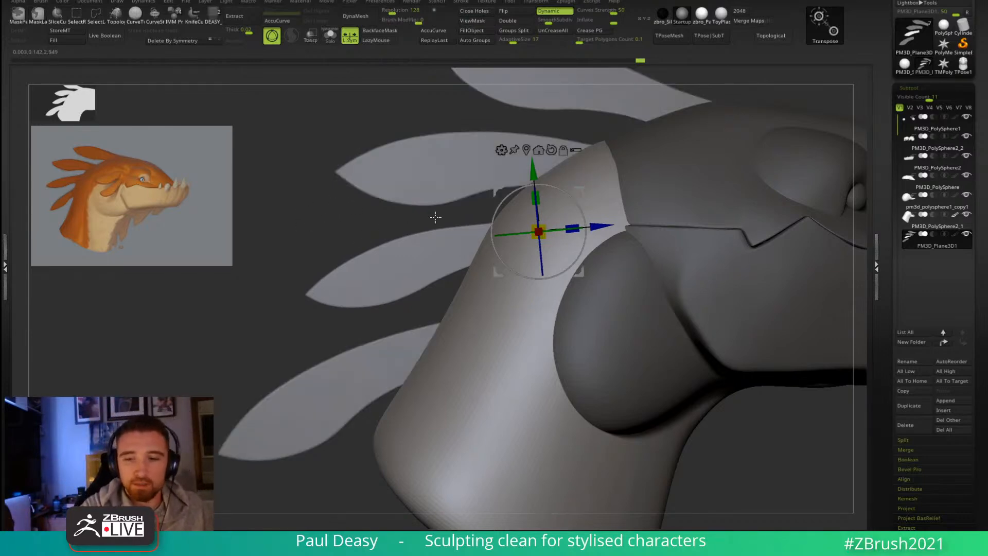
pyautogui.press('q')
pyautogui.keyDown('alt'); pyautogui.moveTo(578, 137); pyautogui.dragTo(587, 155, button='right'); pyautogui.keyUp('alt')
pyautogui.hotkey('alt', 's')
pyautogui.moveTo(636, 156)
pyautogui.keyDown('ctrl'); pyautogui.mouseDown()
pyautogui.moveTo(473, 135)
pyautogui.moveTo(360, 234)
pyautogui.moveTo(631, 238)
pyautogui.moveTo(690, 216)
pyautogui.moveTo(662, 188)
pyautogui.mouseUp(); pyautogui.keyUp('ctrl')
pyautogui.hotkey('ctrl', 'h')
pyautogui.press('w')
pyautogui.hotkey('alt', 's')
pyautogui.hotkey('ctrl', 'i')
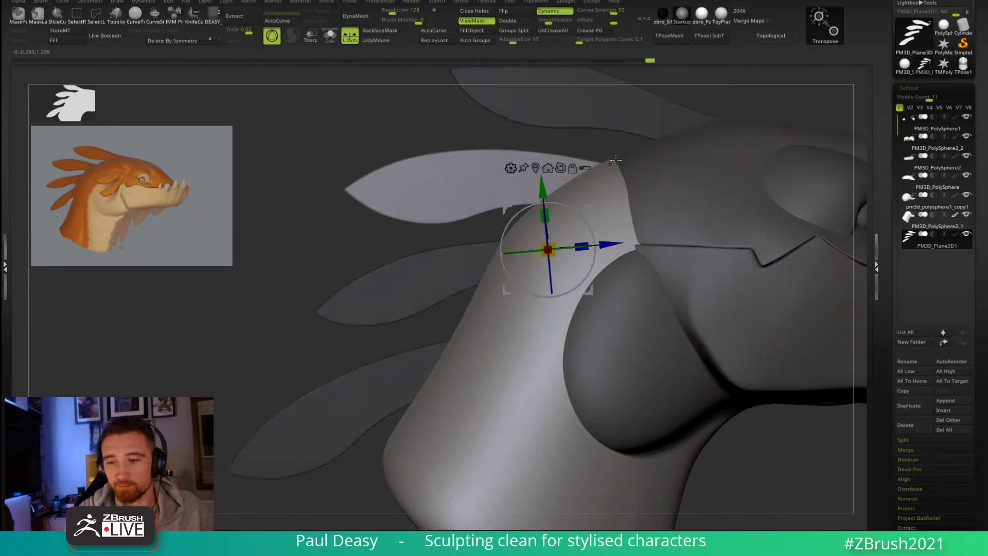
# Step: Lengthen the second spike with the gizmo placed at its base, touch up its tip and clear the mask
pyautogui.keyDown('alt'); pyautogui.moveTo(591, 208); pyautogui.dragTo(623, 156); pyautogui.keyUp('alt')
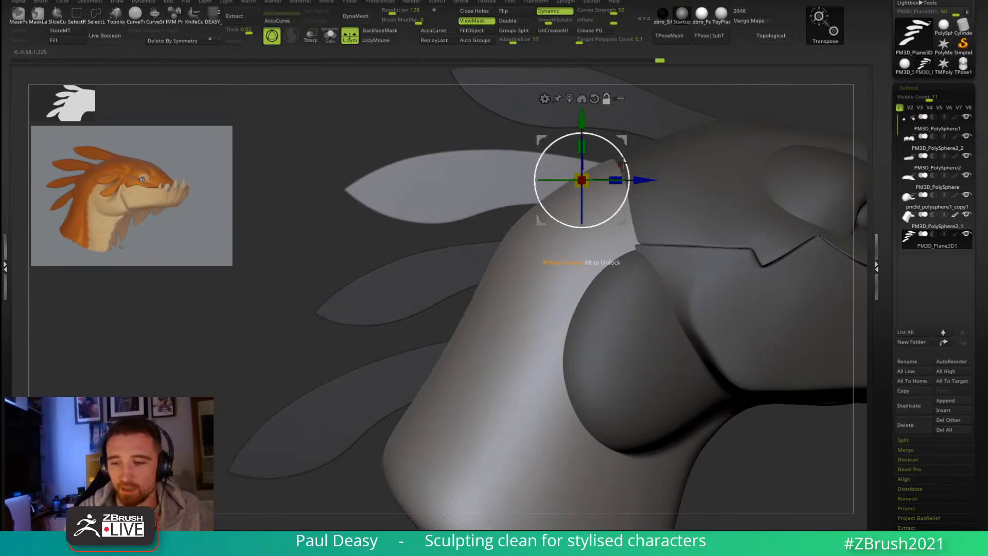
pyautogui.keyDown('alt'); pyautogui.moveTo(582, 180); pyautogui.dragTo(629, 173); pyautogui.keyUp('alt')
pyautogui.press('q')
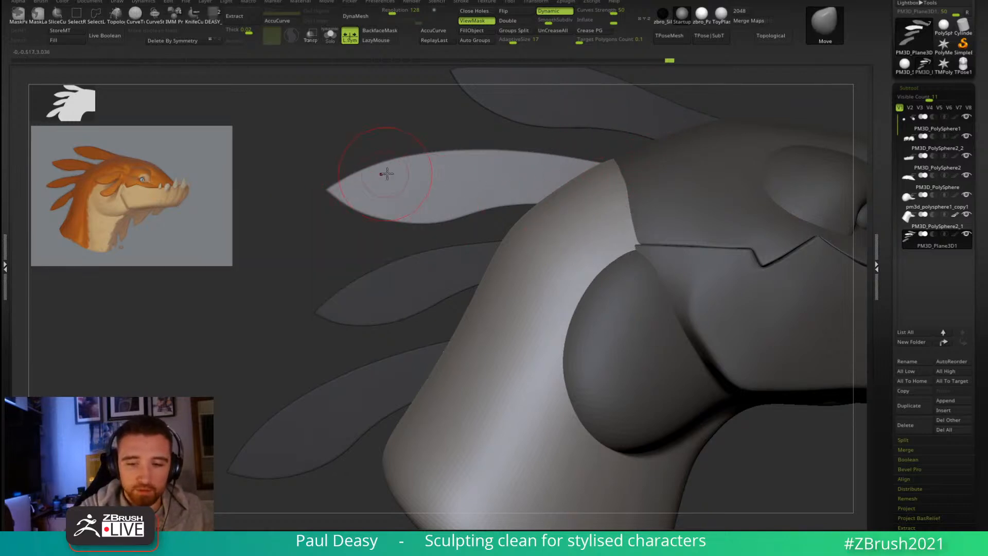
pyautogui.press('space')
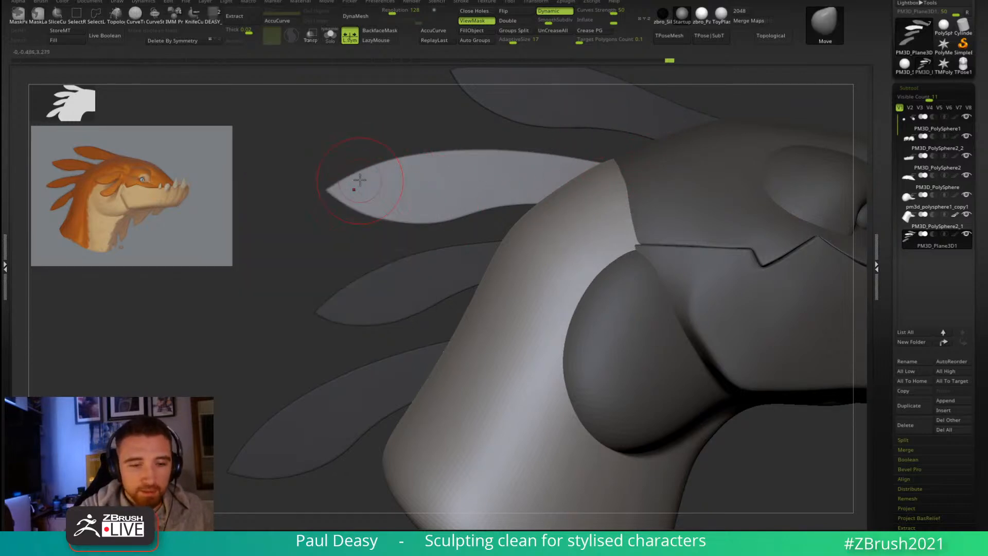
pyautogui.press('space')
pyautogui.keyDown('shift'); pyautogui.moveTo(344, 189); pyautogui.dragTo(350, 193); pyautogui.keyUp('shift')
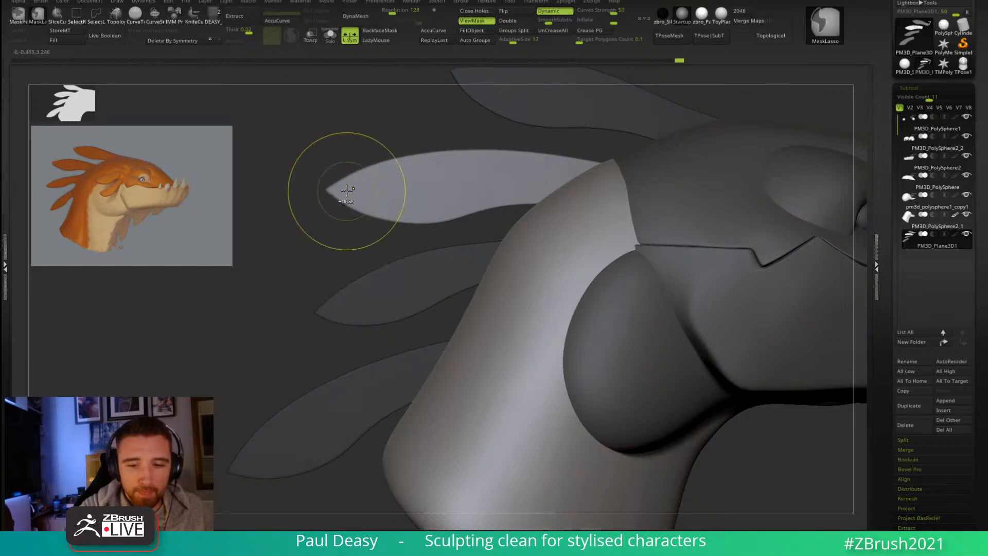
pyautogui.moveTo(347, 230); pyautogui.dragTo(390, 190)
pyautogui.moveTo(471, 295); pyautogui.dragTo(457, 292)
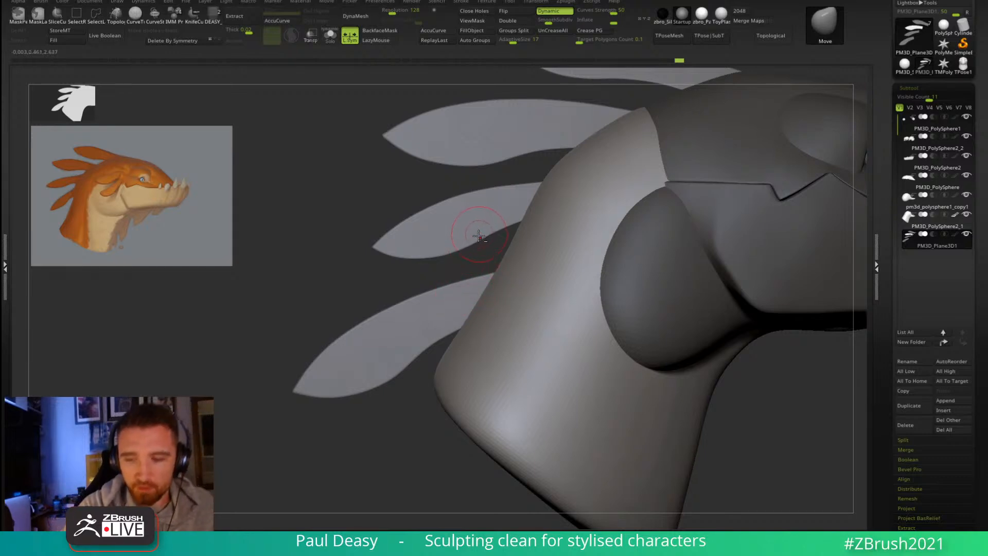
# Step: Lasso-mask the lowest spike in Solo view and invert the mask so only that spike can be transformed
pyautogui.press('w')
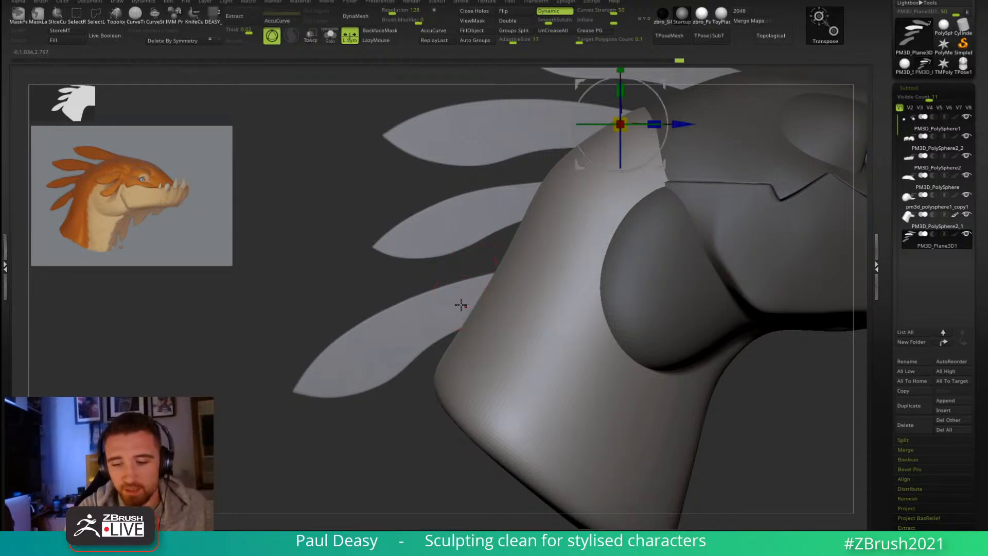
pyautogui.keyDown('ctrl'); pyautogui.click(460, 304); pyautogui.keyUp('ctrl')
pyautogui.press('q')
pyautogui.keyDown('ctrl'); pyautogui.moveTo(428, 283); pyautogui.dragTo(448, 277); pyautogui.keyUp('ctrl')
pyautogui.hotkey('alt', 's')
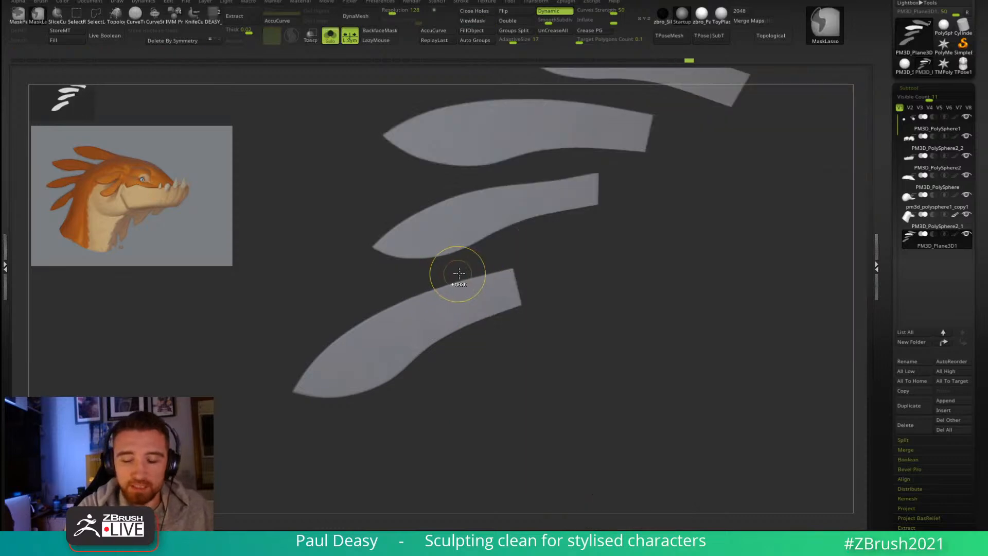
pyautogui.moveTo(534, 243)
pyautogui.keyDown('ctrl'); pyautogui.mouseDown()
pyautogui.moveTo(302, 327)
pyautogui.moveTo(507, 360)
pyautogui.mouseUp(); pyautogui.keyUp('ctrl')
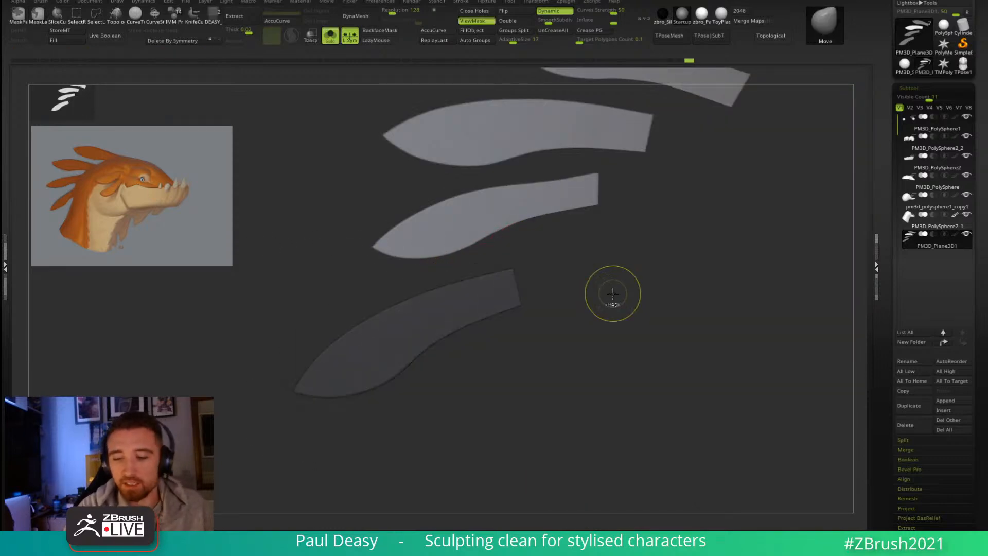
pyautogui.hotkey('alt', 's')
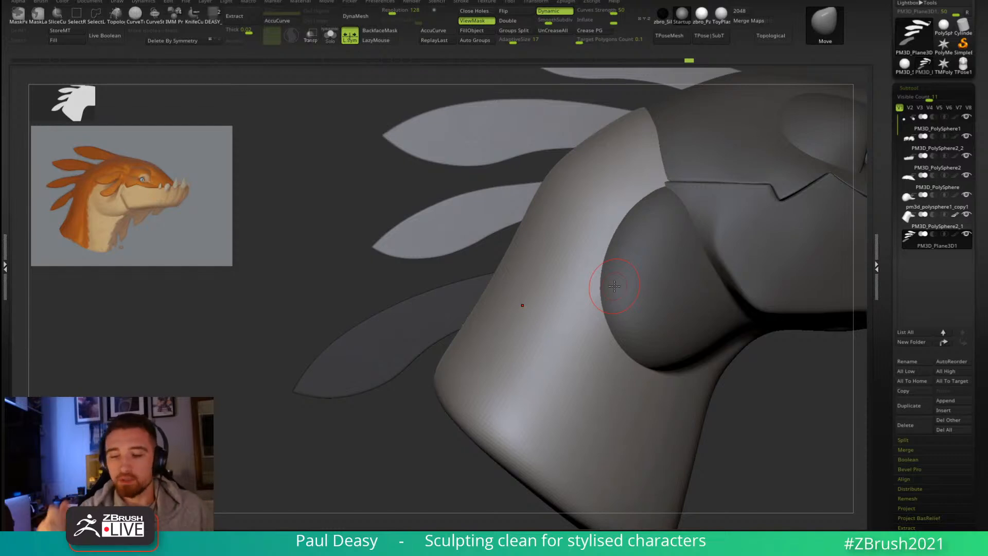
pyautogui.keyDown('ctrl'); pyautogui.click(413, 446); pyautogui.keyUp('ctrl')
pyautogui.keyDown('alt'); pyautogui.moveTo(523, 349); pyautogui.dragTo(537, 343, button='right'); pyautogui.keyUp('alt')
pyautogui.press('w')
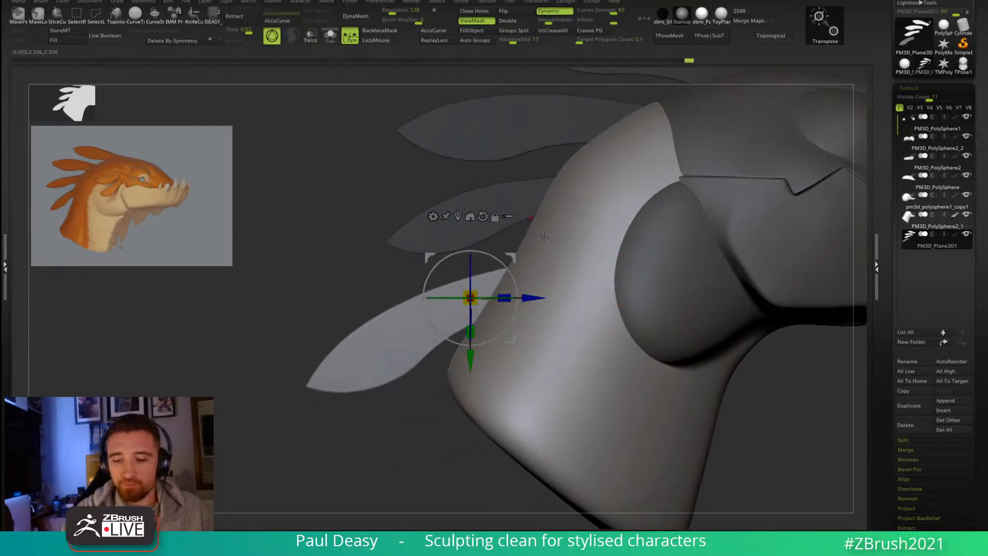
# Step: Move the lowest spike up into the back of the neck and angle it to follow the other spikes
pyautogui.keyDown('alt'); pyautogui.moveTo(514, 259); pyautogui.dragTo(519, 256); pyautogui.keyUp('alt')
pyautogui.keyDown('shift'); pyautogui.moveTo(515, 249); pyautogui.dragTo(521, 206); pyautogui.keyUp('shift')
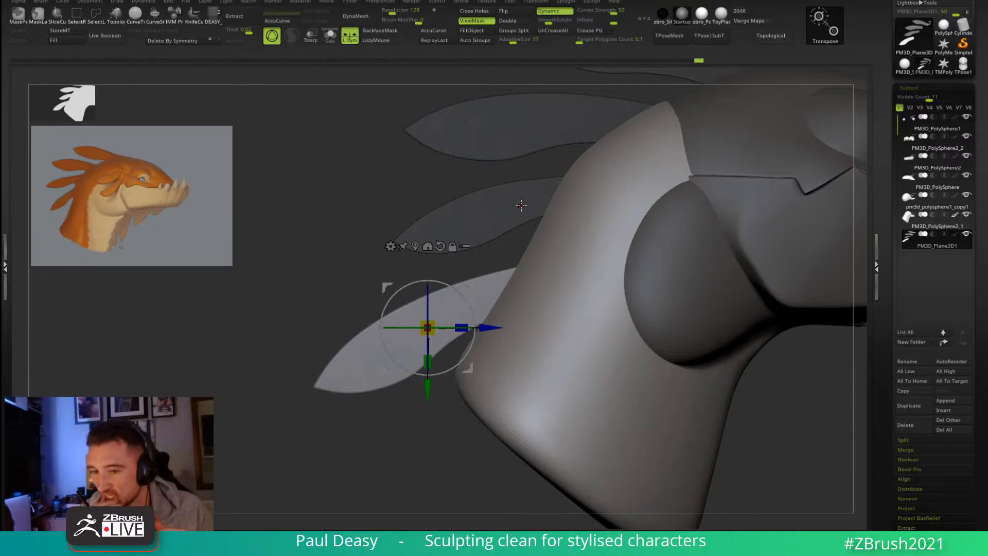
pyautogui.moveTo(470, 286); pyautogui.dragTo(512, 265)
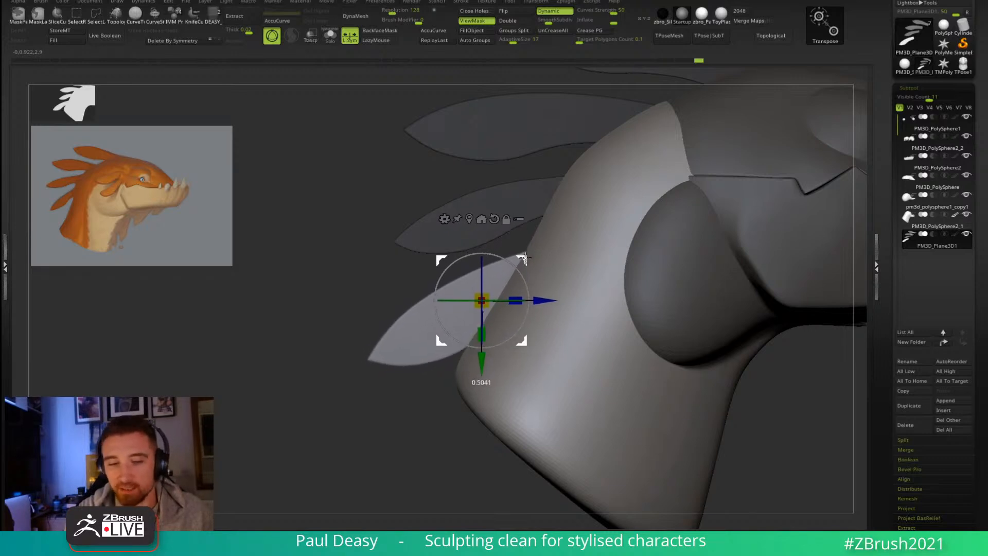
pyautogui.keyDown('alt'); pyautogui.moveTo(528, 301); pyautogui.dragTo(521, 277); pyautogui.keyUp('alt')
pyautogui.moveTo(498, 330); pyautogui.dragTo(497, 319)
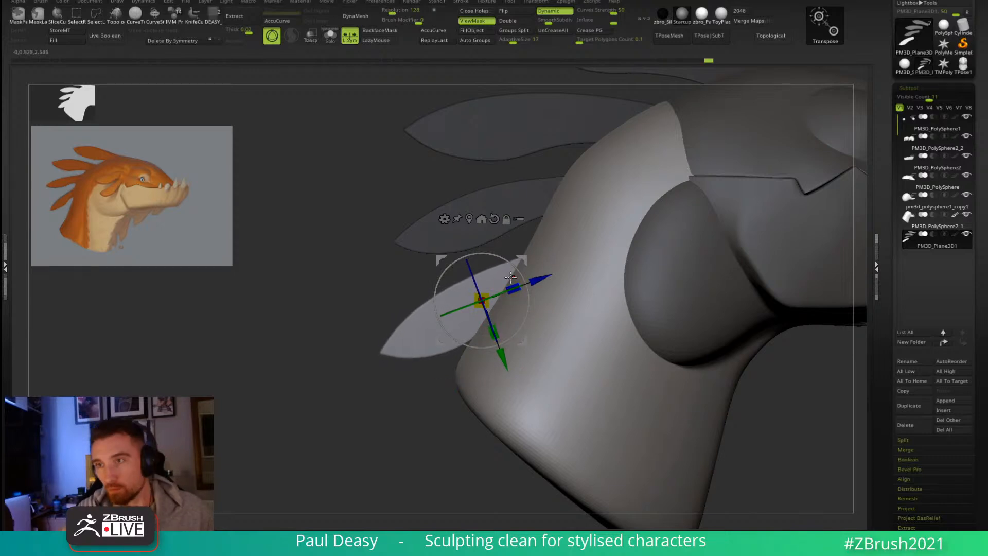
pyautogui.press('q')
pyautogui.press('space')
pyautogui.moveTo(701, 342); pyautogui.dragTo(699, 349)
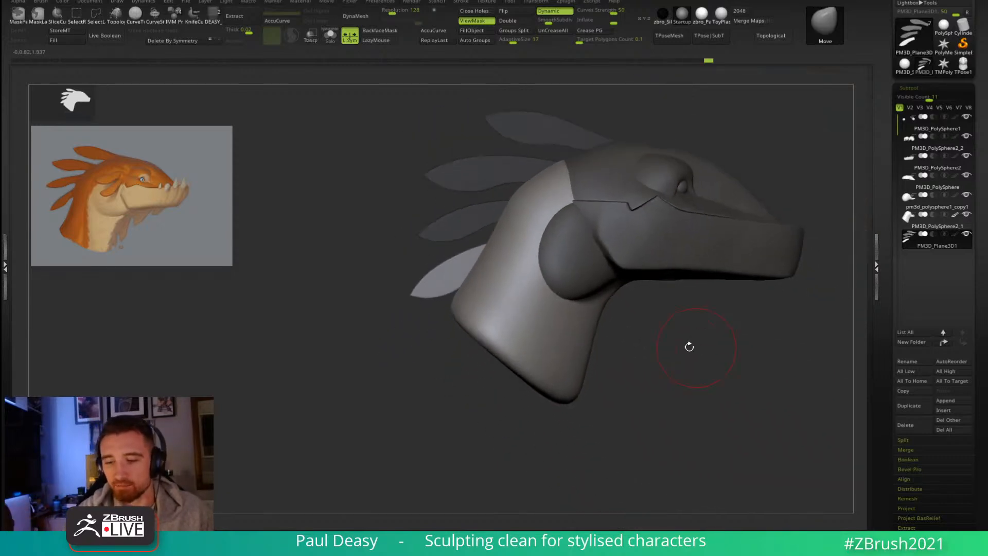
# Step: Select the neck subtool and push the lower back edge of the neck inward with a large Move brush
pyautogui.keyDown('alt'); pyautogui.click(470, 296); pyautogui.keyUp('alt')
pyautogui.press('space')
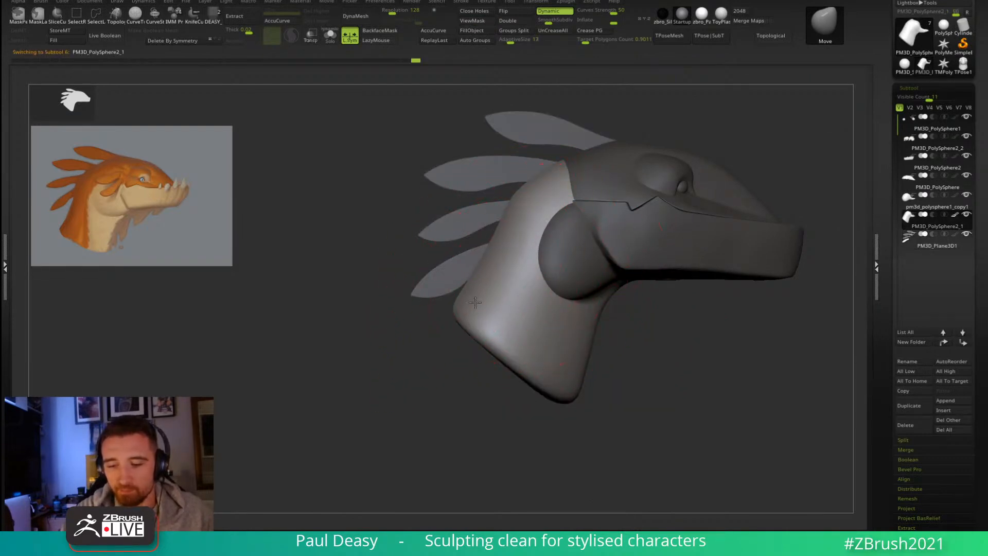
pyautogui.press('space')
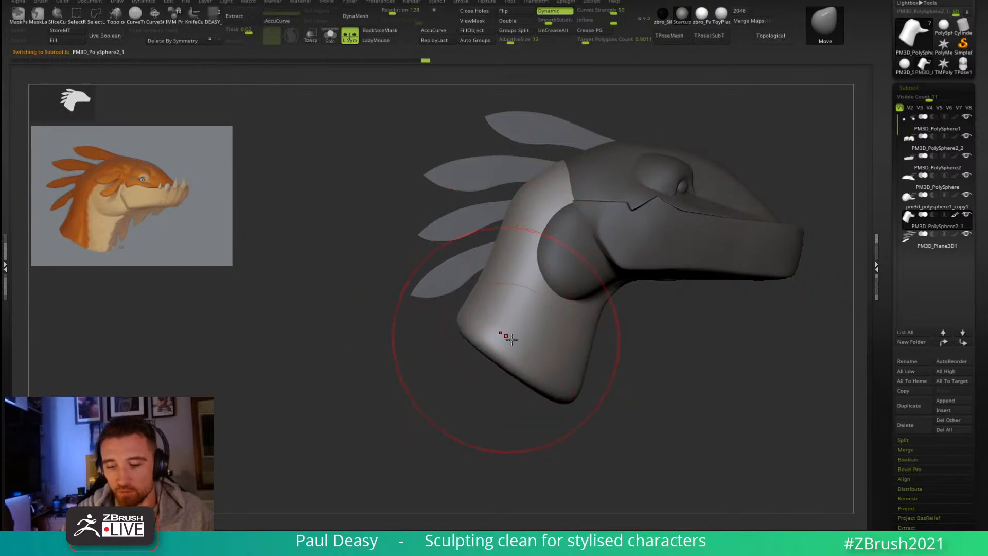
pyautogui.press('space')
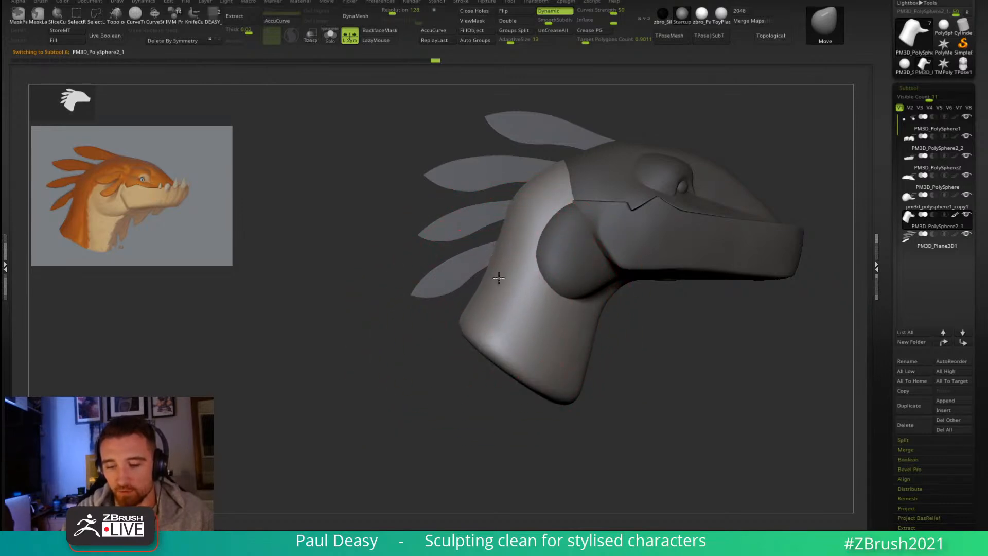
pyautogui.keyDown('alt'); pyautogui.click(479, 284); pyautogui.keyUp('alt')
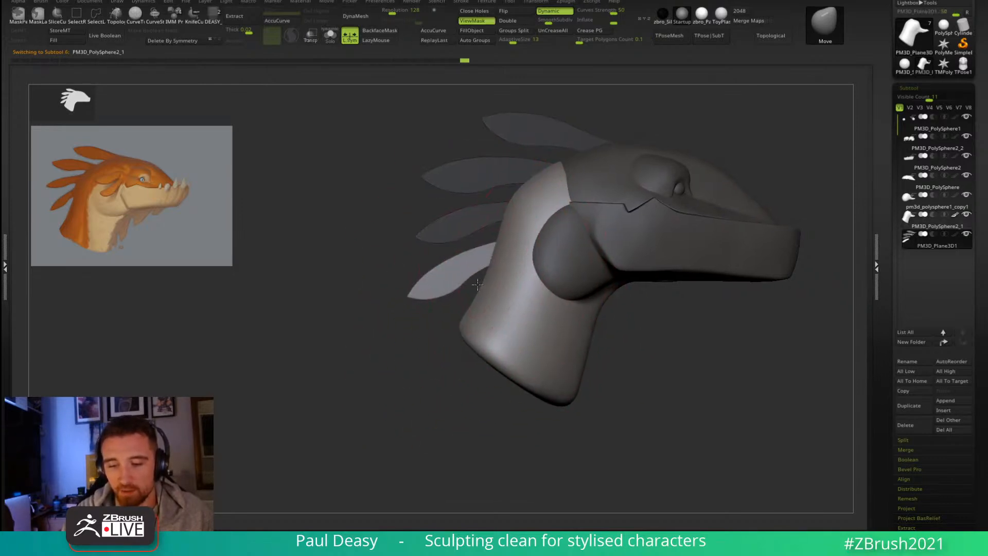
pyautogui.keyDown('alt'); pyautogui.click(480, 285); pyautogui.keyUp('alt')
pyautogui.keyDown('ctrl'); pyautogui.moveTo(480, 285); pyautogui.dragTo(484, 309, button='right'); pyautogui.keyUp('ctrl')
# Step: Reselect the spikes and nudge the lowest one against the reshaped neck, repositioning the gizmo near its base
pyautogui.keyDown('alt'); pyautogui.click(463, 266); pyautogui.keyUp('alt')
pyautogui.keyDown('alt'); pyautogui.moveTo(463, 265); pyautogui.dragTo(421, 285, button='right'); pyautogui.keyUp('alt')
pyautogui.press('w')
pyautogui.moveTo(448, 247); pyautogui.dragTo(452, 253)
pyautogui.moveTo(453, 239)
pyautogui.mouseDown()
pyautogui.moveTo(462, 240)
pyautogui.moveTo(454, 251)
pyautogui.mouseUp()
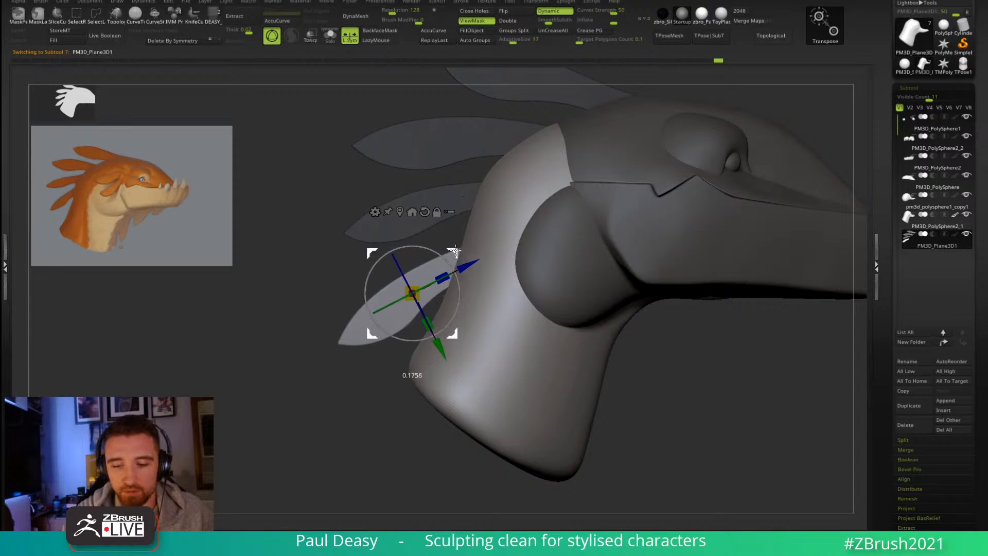
pyautogui.press('q')
pyautogui.press('space')
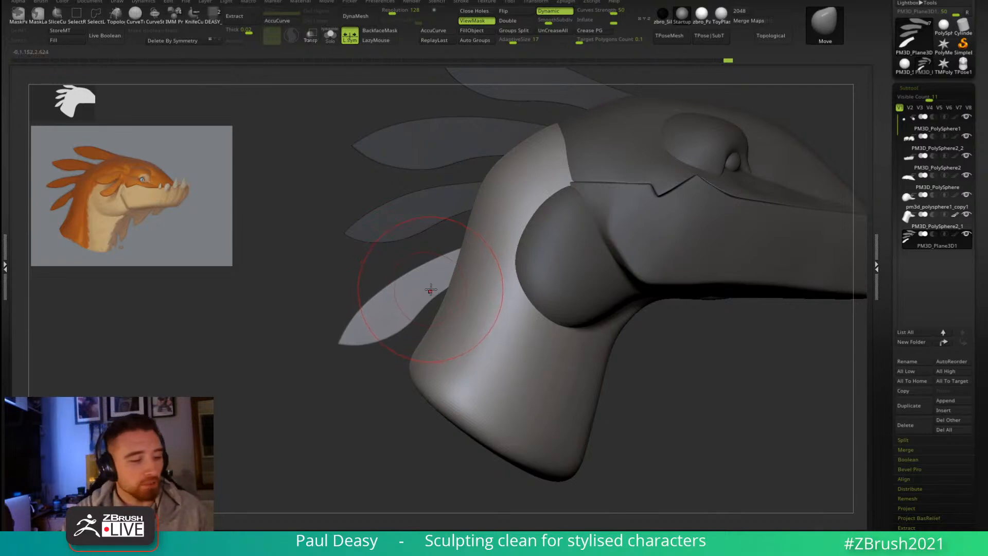
pyautogui.press('w')
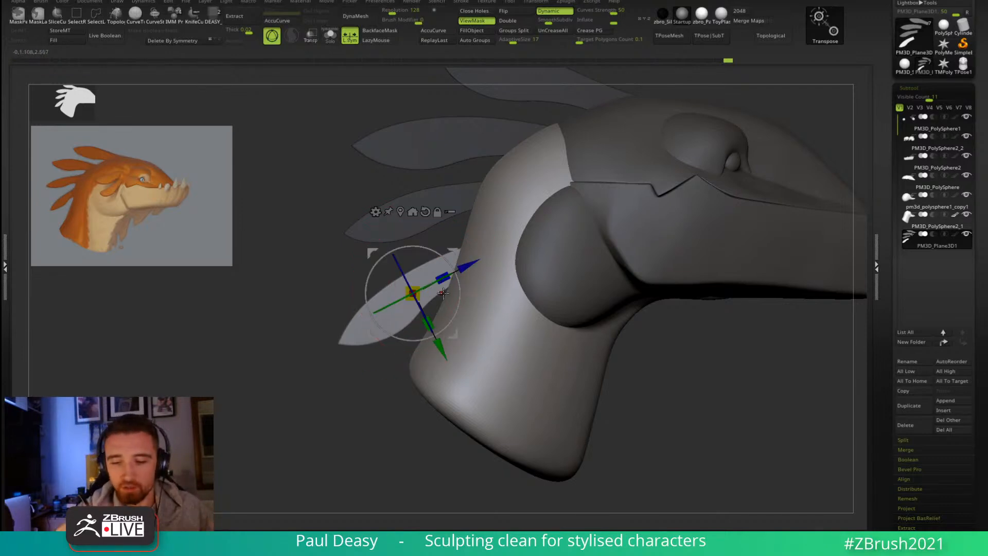
pyautogui.click(456, 271)
pyautogui.moveTo(500, 229); pyautogui.dragTo(503, 227)
pyautogui.press('q')
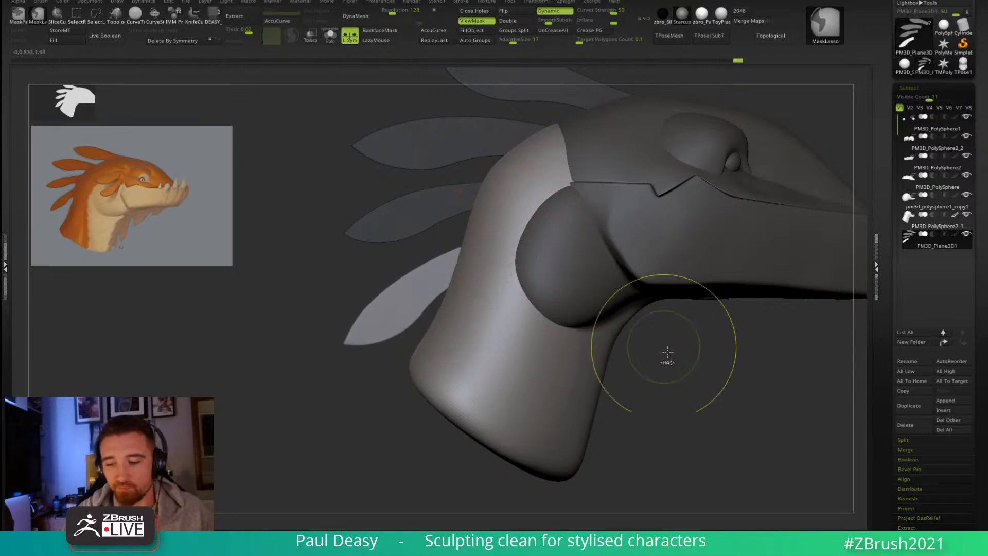
# Step: Isolate the third spike from the top with a lasso mask, adjust its placement against the neck and clear the mask
pyautogui.keyDown('ctrl'); pyautogui.moveTo(655, 335); pyautogui.dragTo(691, 387); pyautogui.keyUp('ctrl')
pyautogui.keyDown('ctrl'); pyautogui.moveTo(701, 353); pyautogui.dragTo(677, 382, button='right'); pyautogui.keyUp('ctrl')
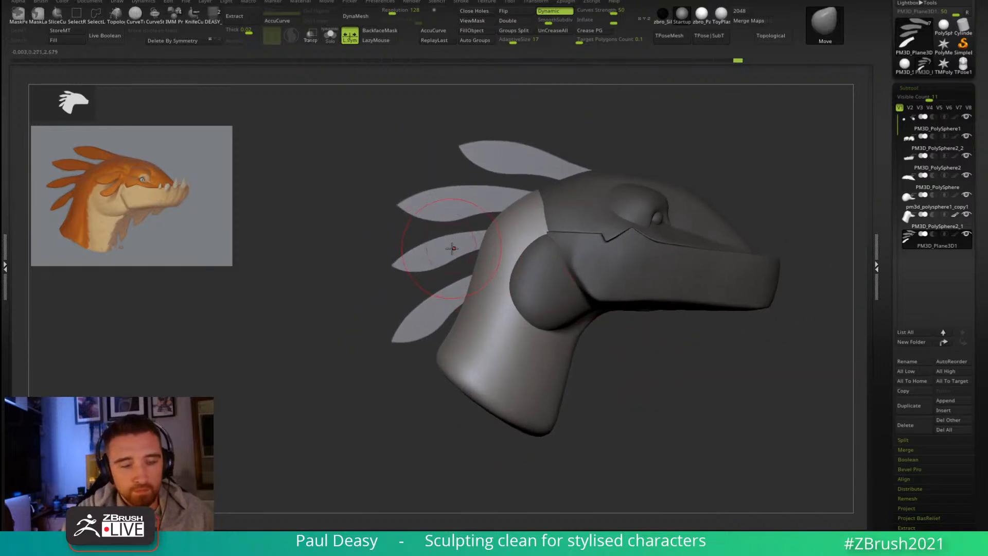
pyautogui.hotkey('shift', 's')
pyautogui.moveTo(528, 221)
pyautogui.keyDown('ctrl'); pyautogui.mouseDown()
pyautogui.moveTo(490, 215)
pyautogui.moveTo(391, 229)
pyautogui.moveTo(416, 280)
pyautogui.moveTo(539, 225)
pyautogui.moveTo(536, 193)
pyautogui.moveTo(543, 214)
pyautogui.moveTo(543, 198)
pyautogui.mouseUp(); pyautogui.keyUp('ctrl')
pyautogui.press('w')
pyautogui.hotkey('shift', 's')
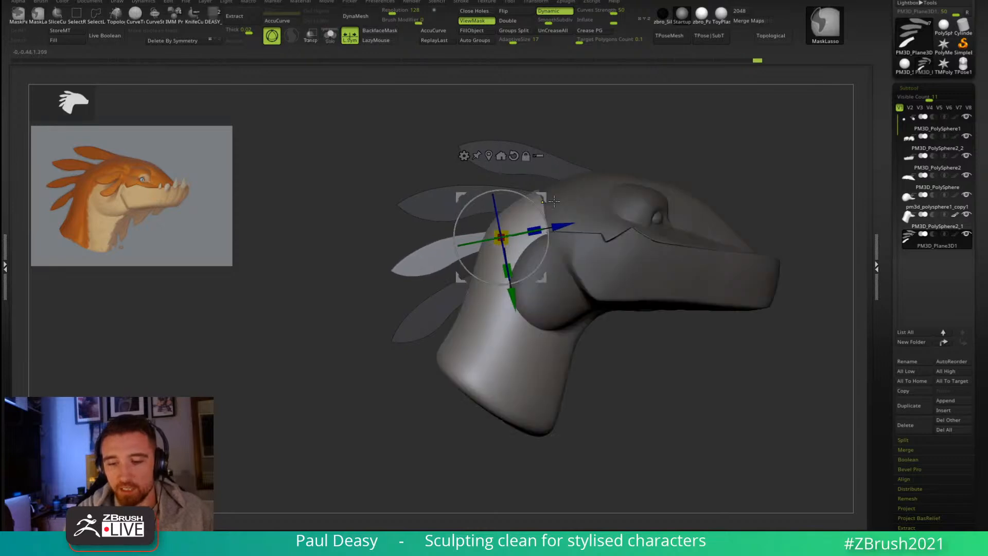
pyautogui.press('q')
pyautogui.keyDown('ctrl'); pyautogui.click(631, 358); pyautogui.keyUp('ctrl')
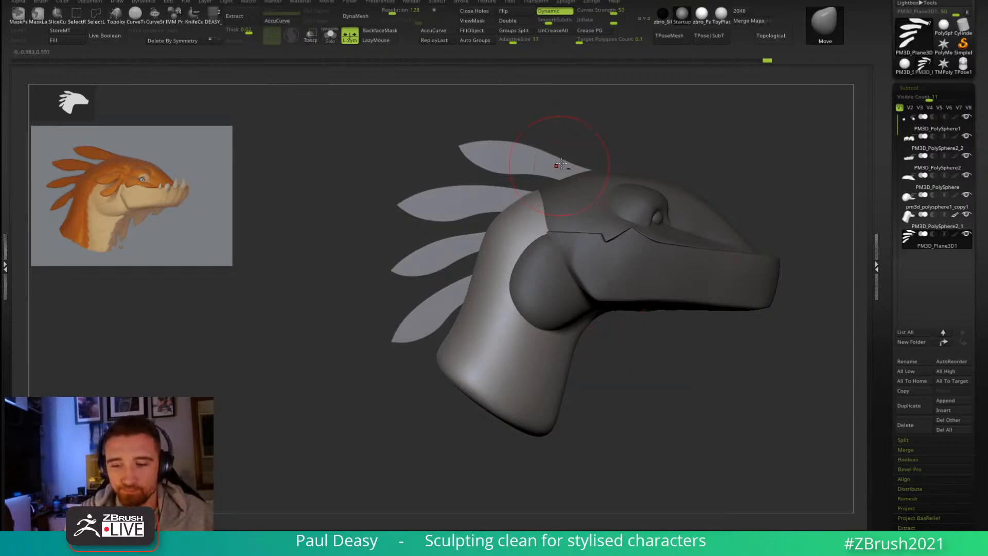
# Step: Lasso-mask the top spike, invert the mask and reposition that spike so its base sits on the crown
pyautogui.hotkey('alt', 's')
pyautogui.moveTo(584, 140)
pyautogui.keyDown('ctrl'); pyautogui.mouseDown()
pyautogui.moveTo(435, 127)
pyautogui.moveTo(463, 170)
pyautogui.moveTo(545, 183)
pyautogui.moveTo(622, 178)
pyautogui.mouseUp(); pyautogui.keyUp('ctrl')
pyautogui.hotkey('alt', 's')
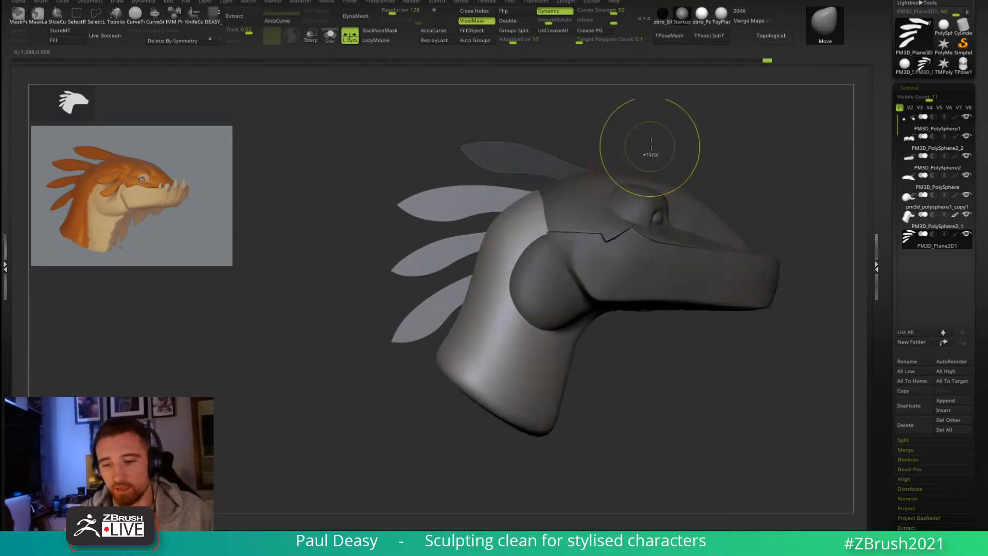
pyautogui.keyDown('ctrl'); pyautogui.click(647, 151); pyautogui.keyUp('ctrl')
pyautogui.press('w')
pyautogui.moveTo(543, 197)
pyautogui.keyDown('alt'); pyautogui.mouseDown()
pyautogui.moveTo(608, 133)
pyautogui.moveTo(612, 205)
pyautogui.moveTo(608, 191)
pyautogui.mouseUp(); pyautogui.keyUp('alt')
pyautogui.press('q')
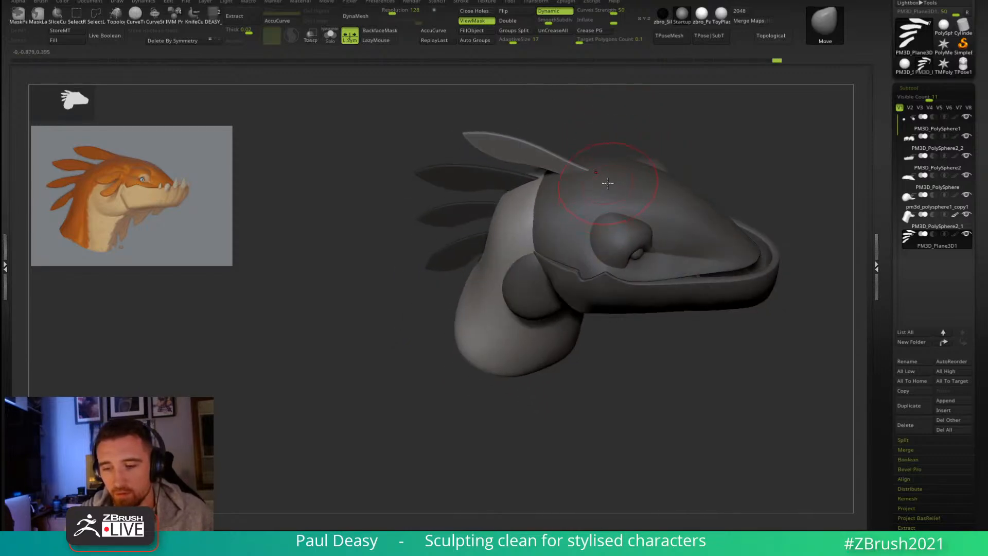
# Step: Recentre the gizmo on the spikes, reset its orientation and adjust the spikes across the midline of the head
pyautogui.moveTo(608, 182); pyautogui.dragTo(711, 211, button='right')
pyautogui.rightClick(618, 261)
pyautogui.press('w')
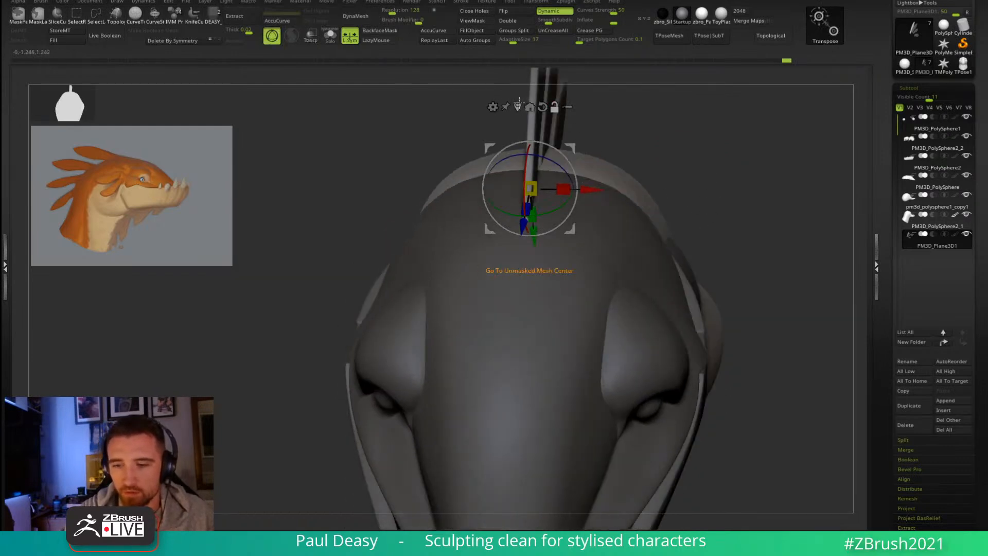
pyautogui.moveTo(646, 152); pyautogui.dragTo(616, 154, button='right')
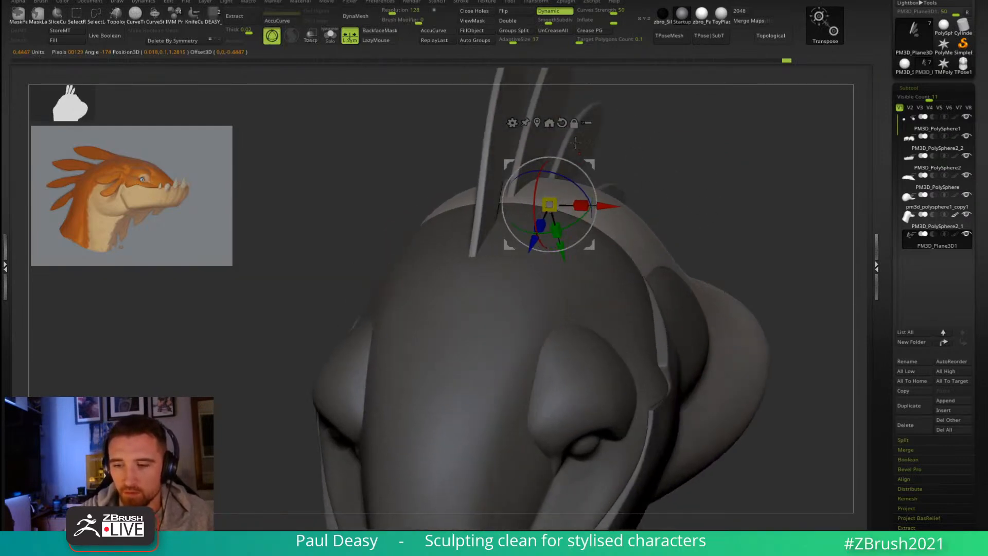
pyautogui.click(563, 124)
pyautogui.moveTo(517, 204); pyautogui.dragTo(399, 225)
# Step: Refine the tip, front edge and base of the foremost crown spike into a smoother curve with the Move brush
pyautogui.moveTo(669, 186)
pyautogui.mouseDown(button='right')
pyautogui.moveTo(688, 216)
pyautogui.moveTo(701, 215)
pyautogui.mouseUp(button='right')
pyautogui.rightClick(663, 196)
pyautogui.press('q')
pyautogui.rightClick(665, 188)
pyautogui.keyDown('alt'); pyautogui.moveTo(607, 183); pyautogui.dragTo(542, 201, button='right'); pyautogui.keyUp('alt')
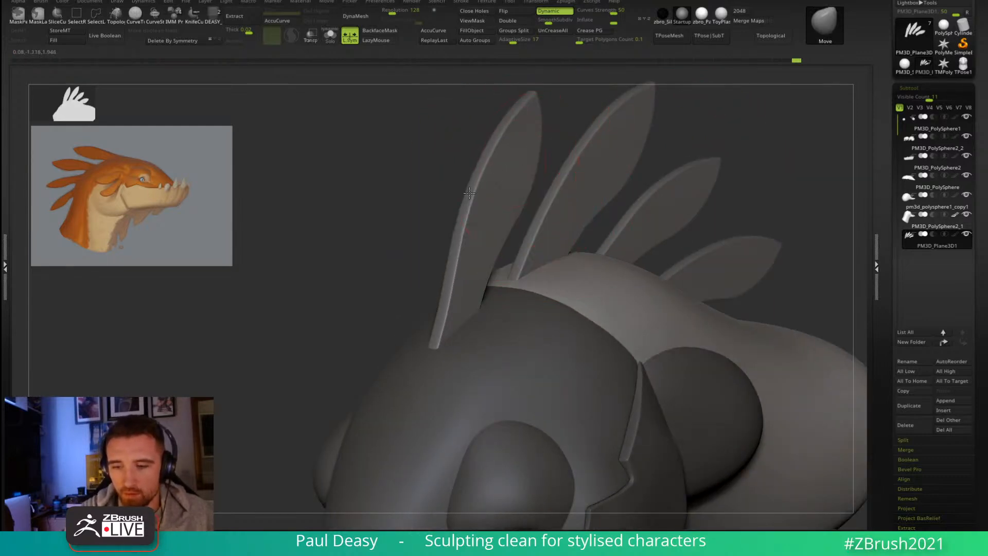
pyautogui.moveTo(519, 136); pyautogui.dragTo(526, 123)
pyautogui.rightClick(526, 132)
pyautogui.rightClick(544, 143)
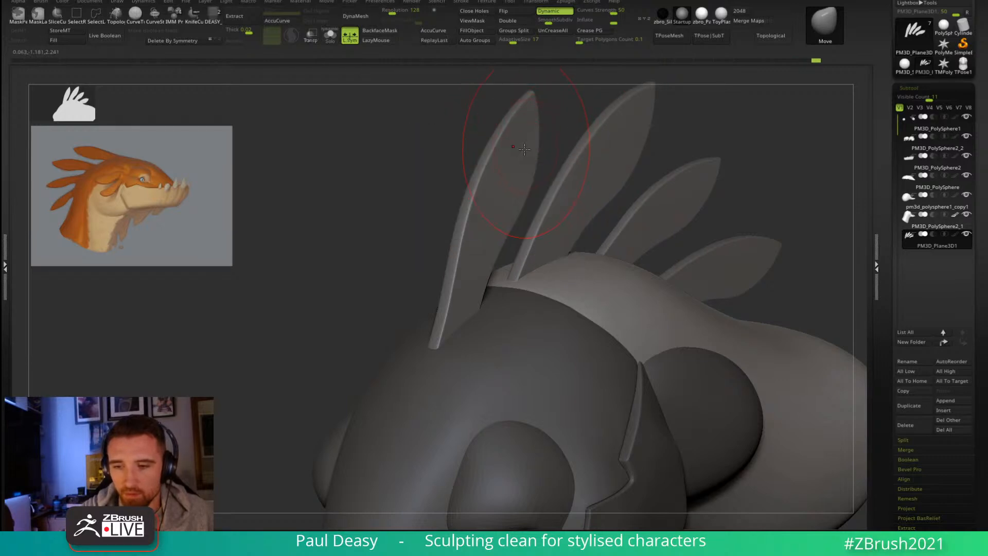
pyautogui.moveTo(466, 267); pyautogui.dragTo(467, 287)
pyautogui.moveTo(487, 231); pyautogui.dragTo(492, 222)
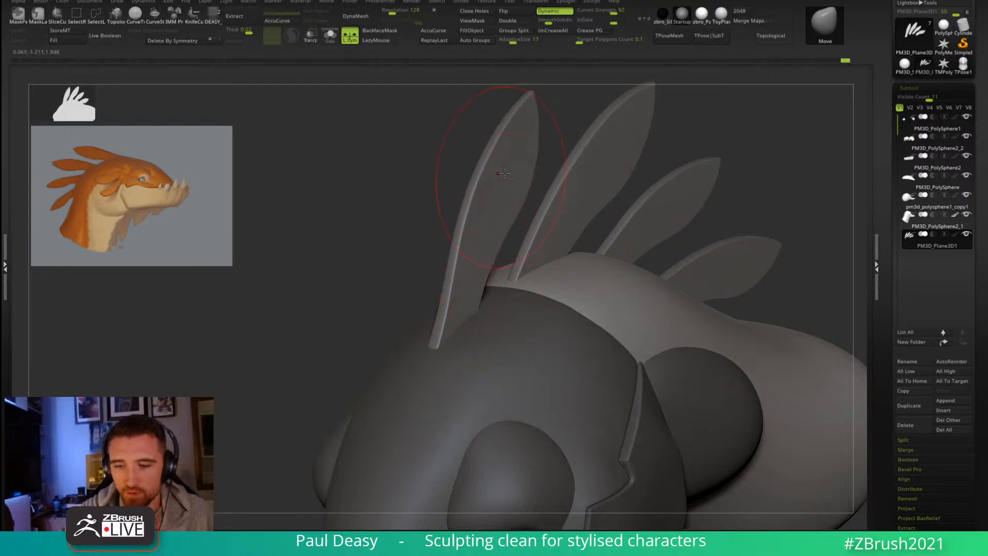
pyautogui.moveTo(509, 154); pyautogui.dragTo(511, 163)
pyautogui.moveTo(475, 222); pyautogui.dragTo(488, 220)
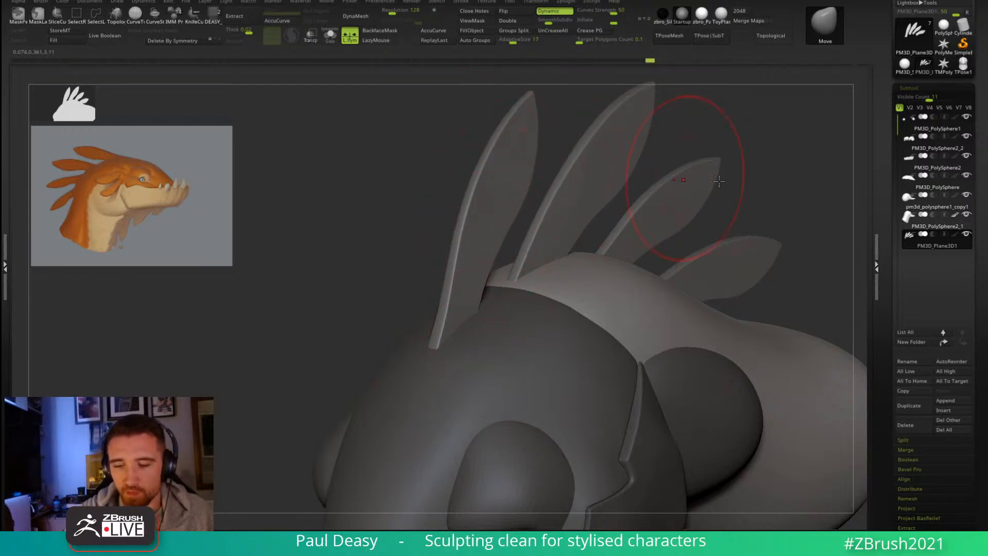
# Step: Pinch the narrow leading edge of the foremost head feather along its length with the Pinch brush
pyautogui.keyDown('shift'); pyautogui.moveTo(679, 134); pyautogui.dragTo(708, 161); pyautogui.keyUp('shift')
pyautogui.keyDown('alt'); pyautogui.moveTo(675, 206); pyautogui.dragTo(670, 260); pyautogui.keyUp('alt')
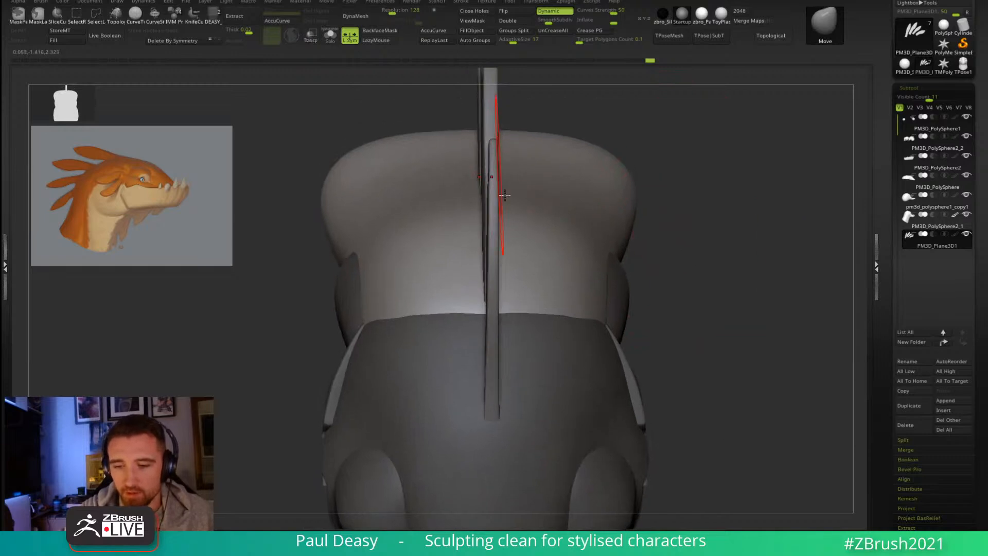
pyautogui.moveTo(506, 268); pyautogui.dragTo(481, 273, button='right')
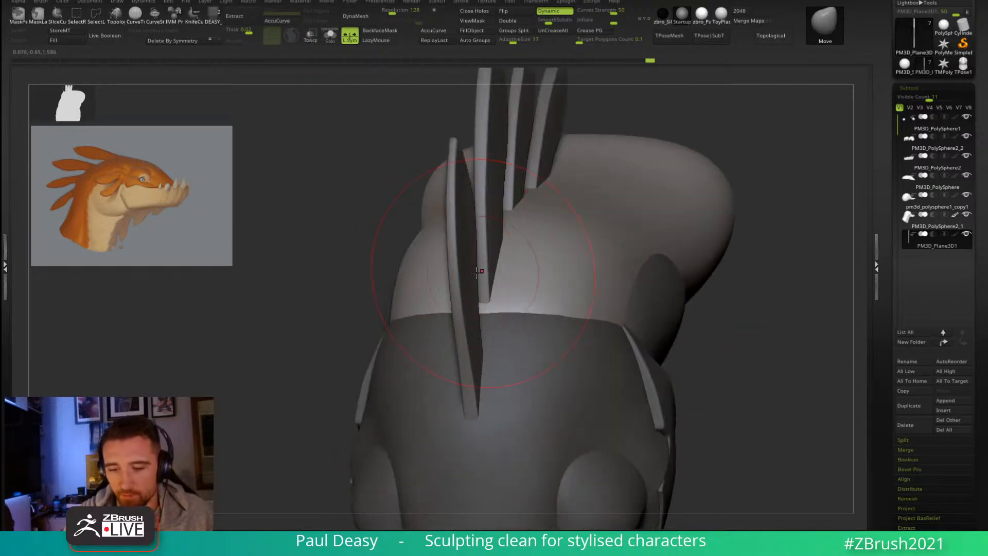
pyautogui.moveTo(469, 283)
pyautogui.mouseDown()
pyautogui.moveTo(469, 265)
pyautogui.moveTo(468, 370)
pyautogui.mouseUp()
pyautogui.press('b')
pyautogui.press('p')
pyautogui.press('i')
pyautogui.moveTo(468, 369); pyautogui.dragTo(485, 365, button='right')
pyautogui.hotkey('ctrl', 'z')
pyautogui.press('space')
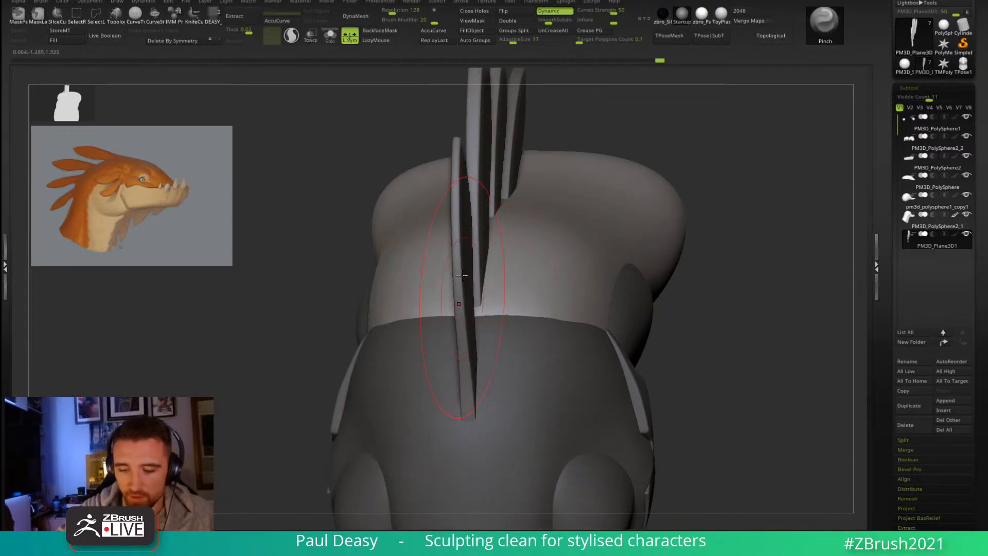
pyautogui.moveTo(463, 356); pyautogui.dragTo(456, 150)
# Step: Isolate the feathers and pinch the outer edges and tips of the two foremost ones
pyautogui.moveTo(485, 239)
pyautogui.mouseDown(button='right')
pyautogui.moveTo(439, 257)
pyautogui.moveTo(436, 233)
pyautogui.moveTo(409, 236)
pyautogui.mouseUp(button='right')
pyautogui.hotkey('ctrl', 'shift', 's')
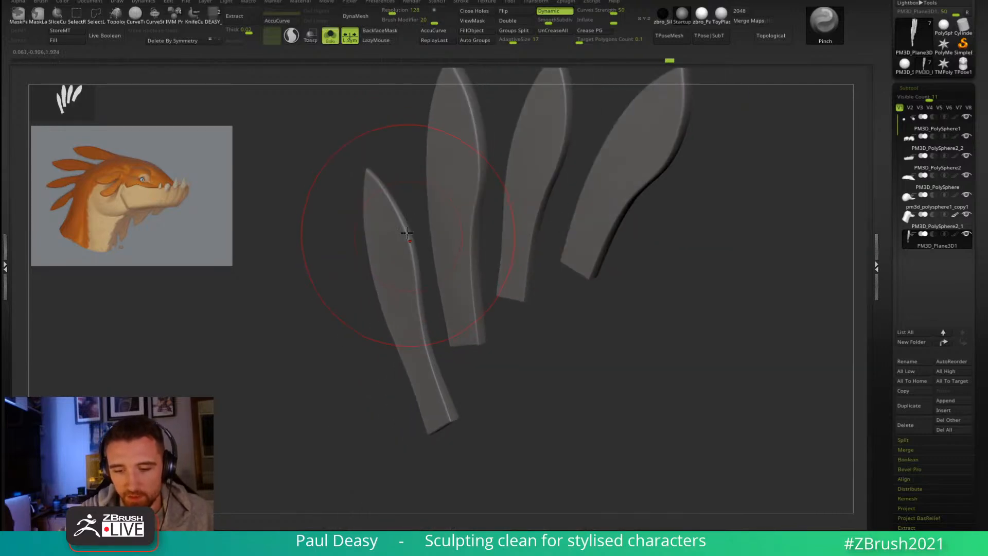
pyautogui.press('space')
pyautogui.moveTo(404, 227)
pyautogui.mouseDown()
pyautogui.moveTo(399, 209)
pyautogui.moveTo(414, 257)
pyautogui.mouseUp()
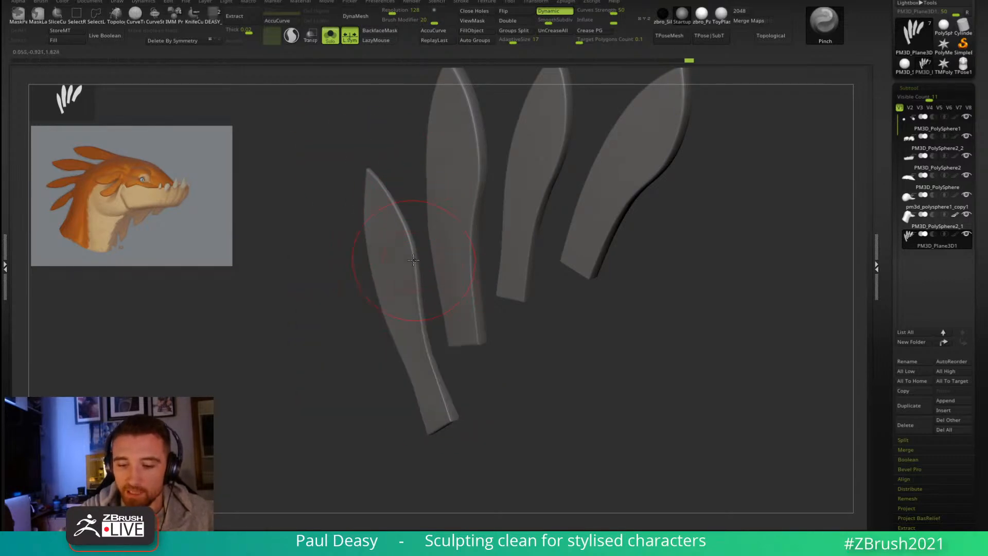
pyautogui.moveTo(417, 303); pyautogui.dragTo(411, 255)
pyautogui.moveTo(390, 193); pyautogui.dragTo(374, 169)
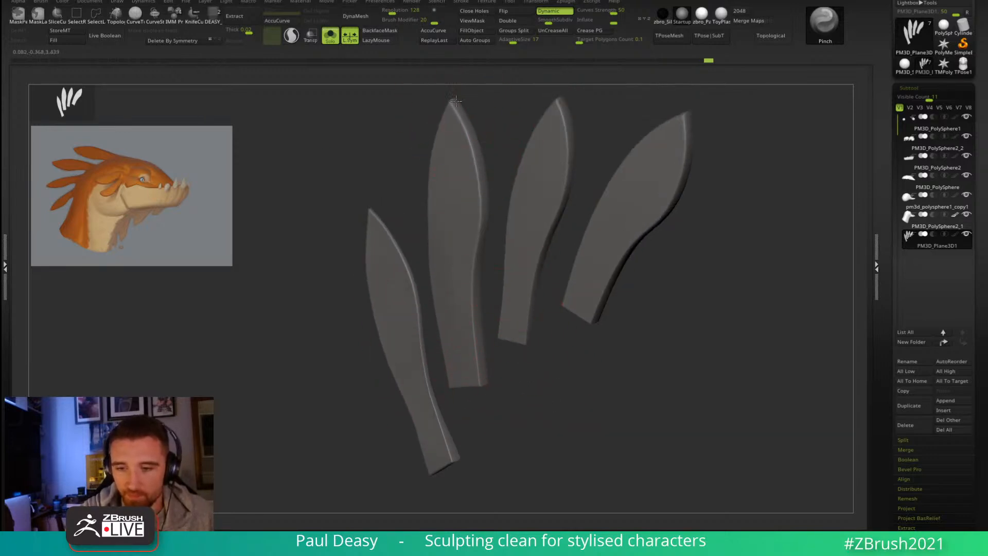
pyautogui.moveTo(480, 186); pyautogui.dragTo(468, 144)
pyautogui.moveTo(467, 143); pyautogui.dragTo(468, 130, button='right')
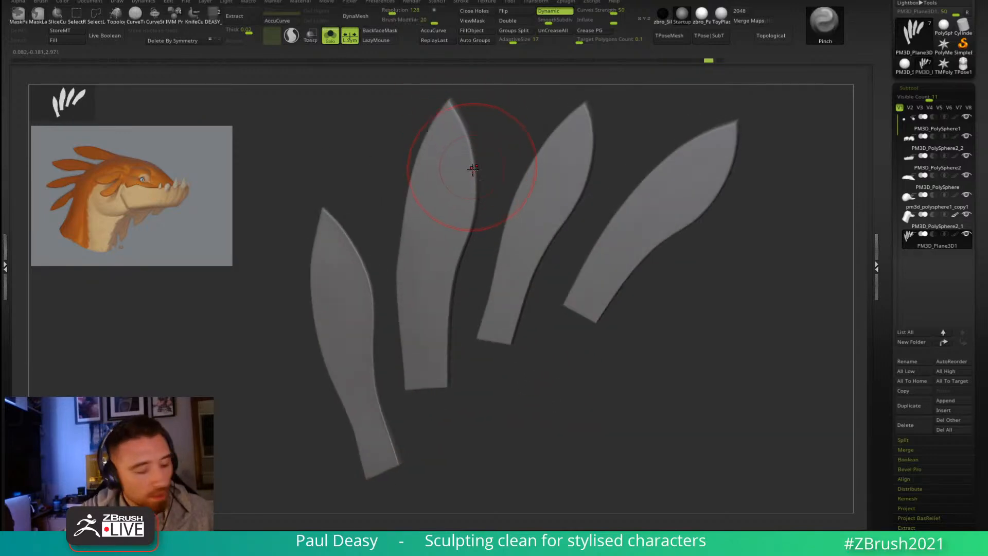
# Step: Show the polygon wireframe, mask the base ends of all four feathers and soften the mask
pyautogui.moveTo(750, 285)
pyautogui.mouseDown(button='right')
pyautogui.moveTo(760, 299)
pyautogui.moveTo(750, 316)
pyautogui.mouseUp(button='right')
pyautogui.press('ctrl')
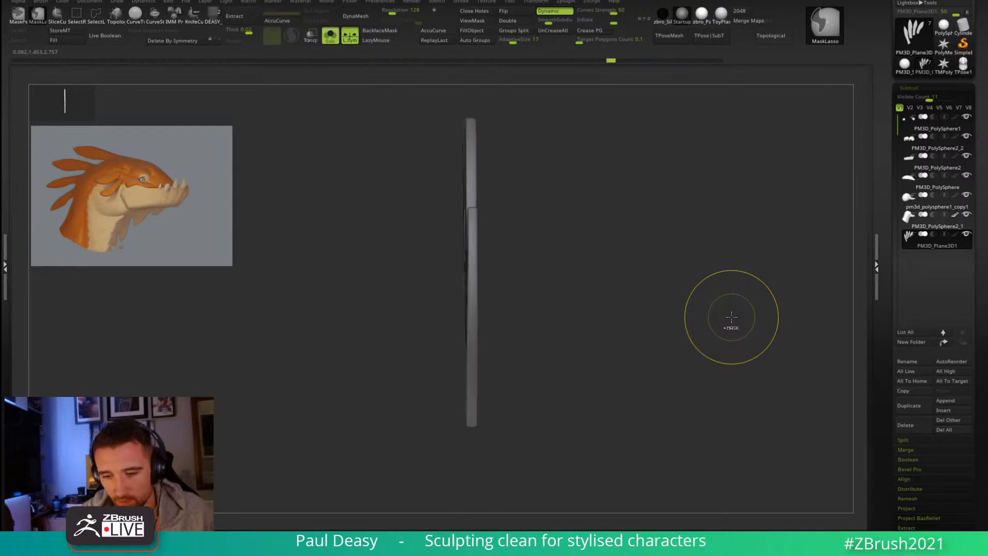
pyautogui.moveTo(740, 307)
pyautogui.keyDown('shift'); pyautogui.mouseDown(button='right')
pyautogui.moveTo(704, 313)
pyautogui.moveTo(723, 309)
pyautogui.mouseUp(button='right'); pyautogui.keyUp('shift')
pyautogui.hotkey('shift', 'f')
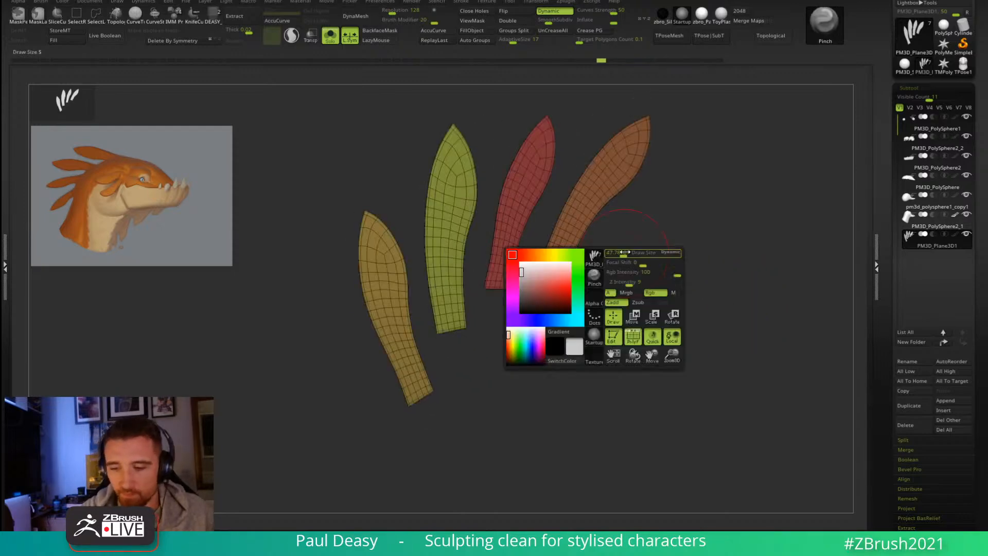
pyautogui.press('ctrl')
pyautogui.moveTo(539, 238)
pyautogui.keyDown('ctrl'); pyautogui.mouseDown()
pyautogui.moveTo(607, 289)
pyautogui.moveTo(523, 268)
pyautogui.moveTo(505, 329)
pyautogui.moveTo(494, 316)
pyautogui.moveTo(437, 309)
pyautogui.moveTo(482, 351)
pyautogui.moveTo(410, 364)
pyautogui.moveTo(486, 391)
pyautogui.mouseUp(); pyautogui.keyUp('ctrl')
pyautogui.click(619, 317)
pyautogui.keyDown('ctrl'); pyautogui.click(534, 326); pyautogui.keyUp('ctrl')
pyautogui.keyDown('ctrl'); pyautogui.click(452, 302); pyautogui.keyUp('ctrl')
pyautogui.keyDown('ctrl'); pyautogui.click(453, 302); pyautogui.keyUp('ctrl')
pyautogui.keyDown('ctrl'); pyautogui.click(488, 315); pyautogui.keyUp('ctrl')
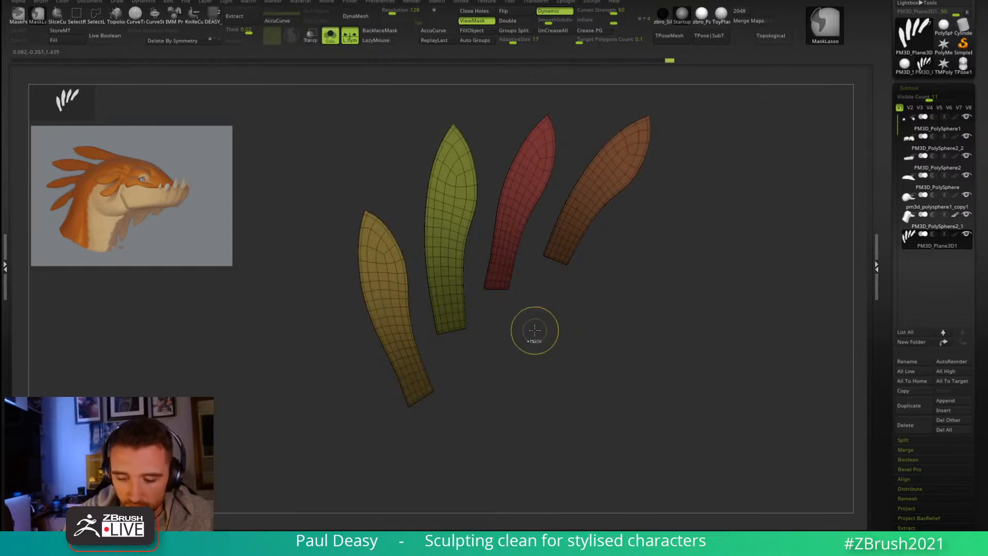
# Step: Center the gizmo on the unmasked area and scale the feathers thinner along X towards their tips
pyautogui.moveTo(540, 333)
pyautogui.mouseDown()
pyautogui.moveTo(582, 321)
pyautogui.moveTo(580, 311)
pyautogui.mouseUp()
pyautogui.press('w')
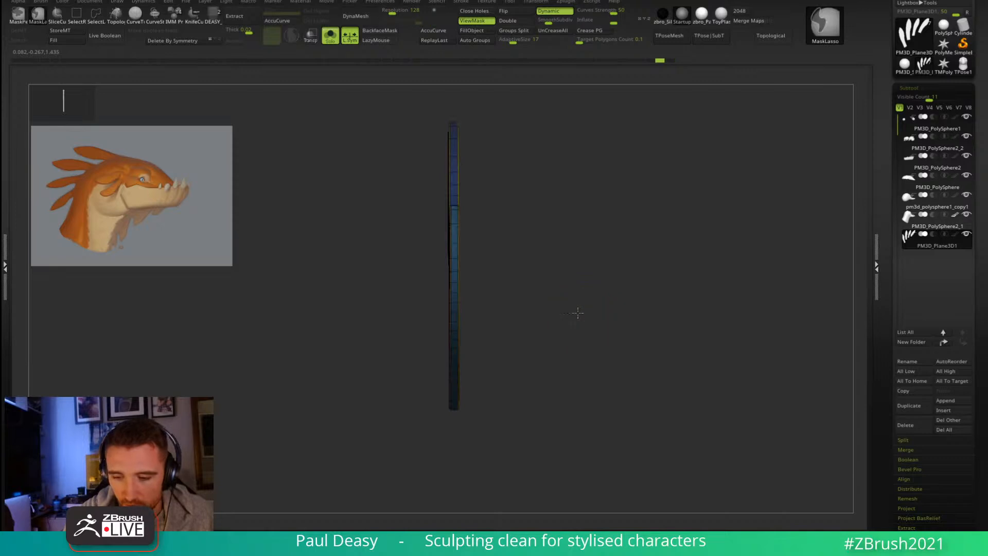
pyautogui.click(441, 179)
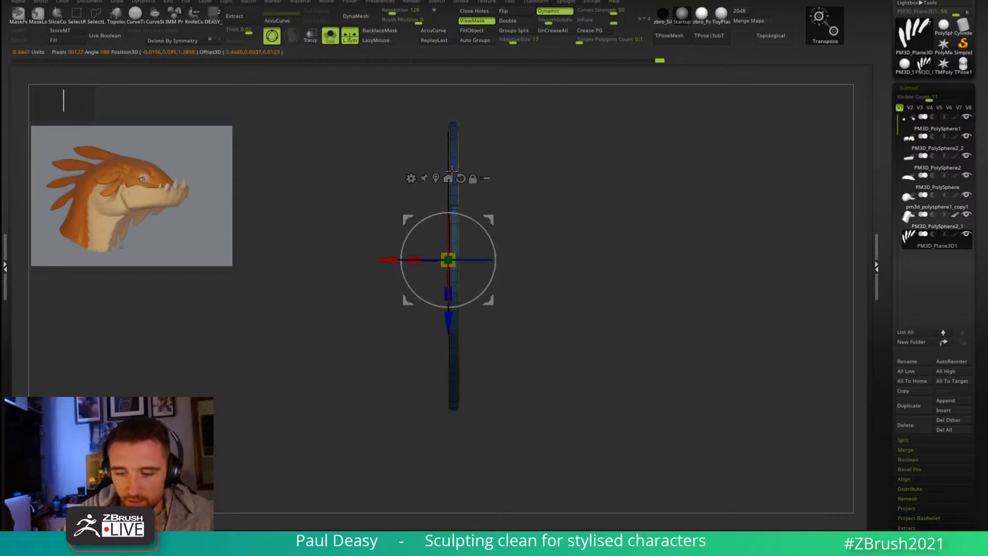
pyautogui.click(435, 177)
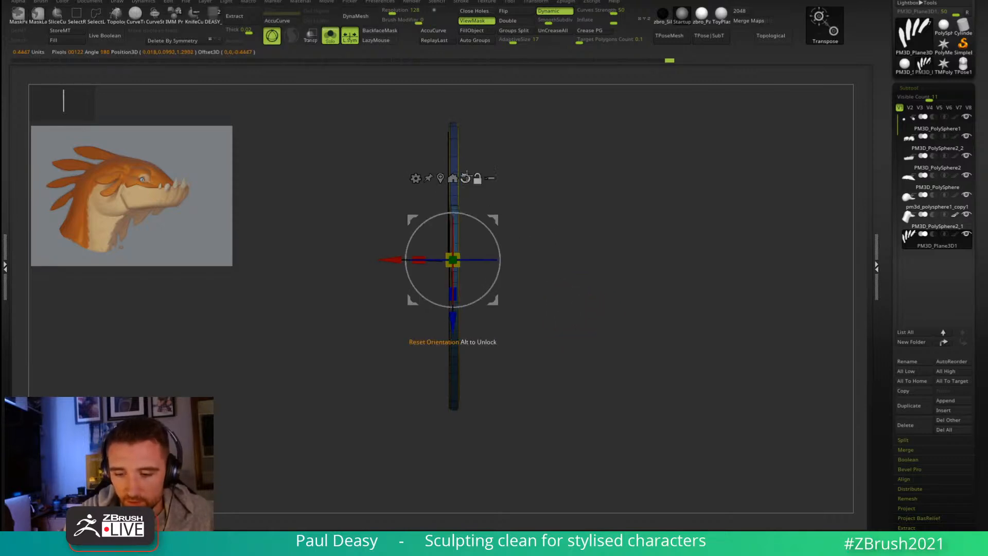
pyautogui.moveTo(420, 259); pyautogui.dragTo(485, 253)
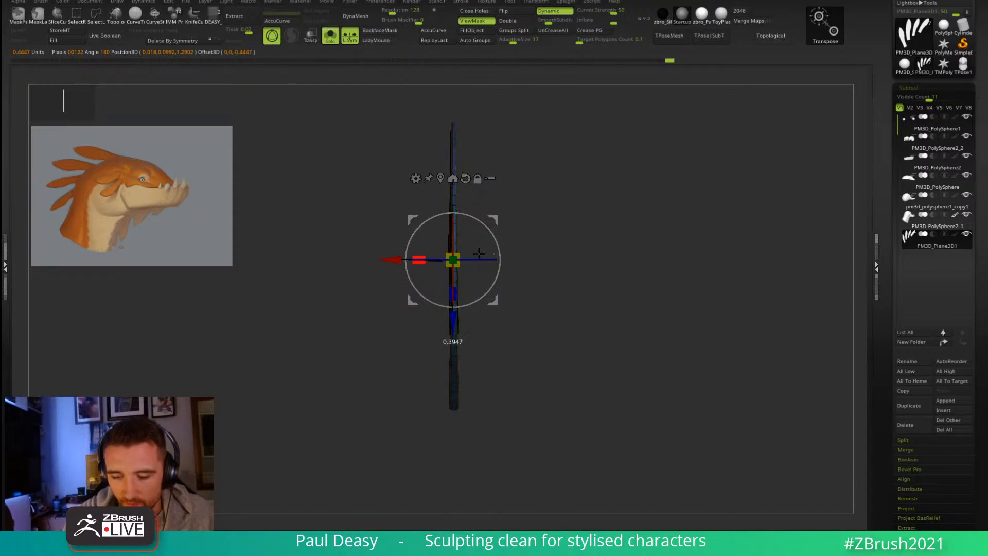
pyautogui.press('q')
# Step: Adjust the feather mask once more and scale the unmasked parts down along X
pyautogui.moveTo(597, 283)
pyautogui.mouseDown()
pyautogui.moveTo(588, 278)
pyautogui.moveTo(599, 276)
pyautogui.mouseUp()
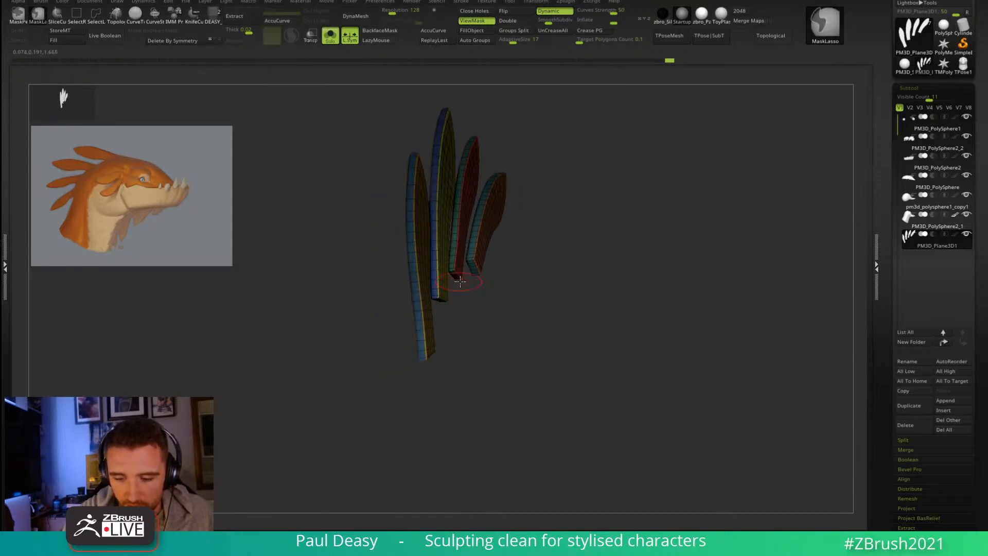
pyautogui.moveTo(456, 280); pyautogui.dragTo(485, 309)
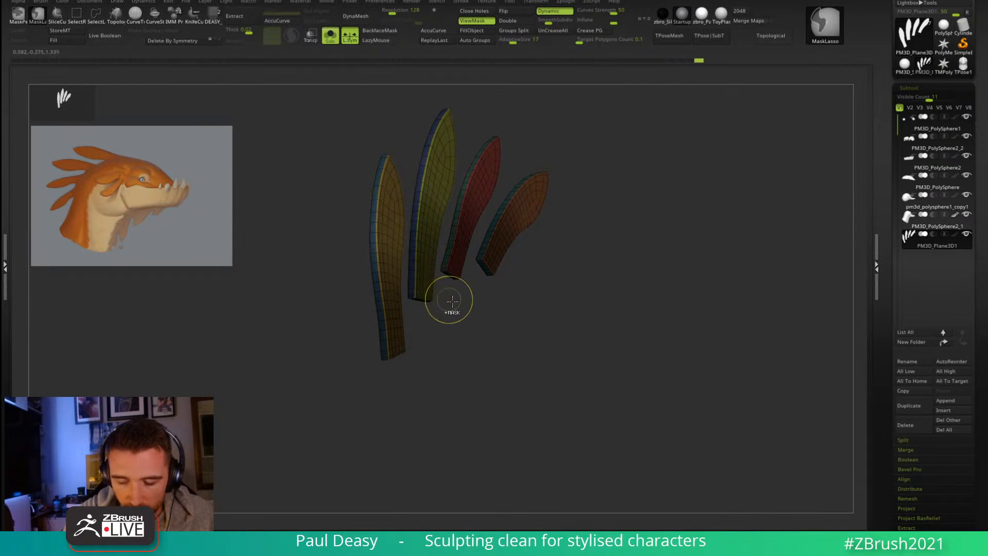
pyautogui.keyDown('ctrl'); pyautogui.click(429, 286); pyautogui.keyUp('ctrl')
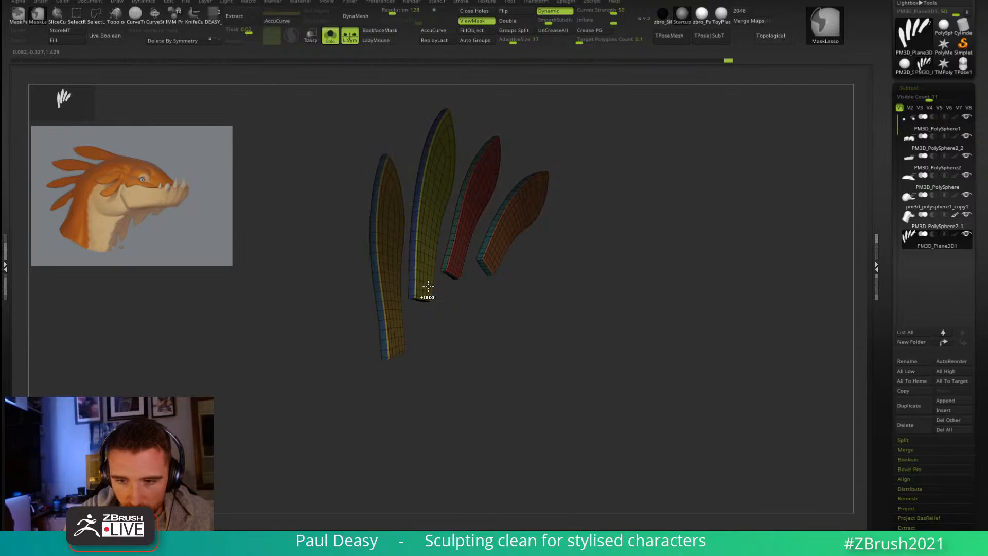
pyautogui.press('w')
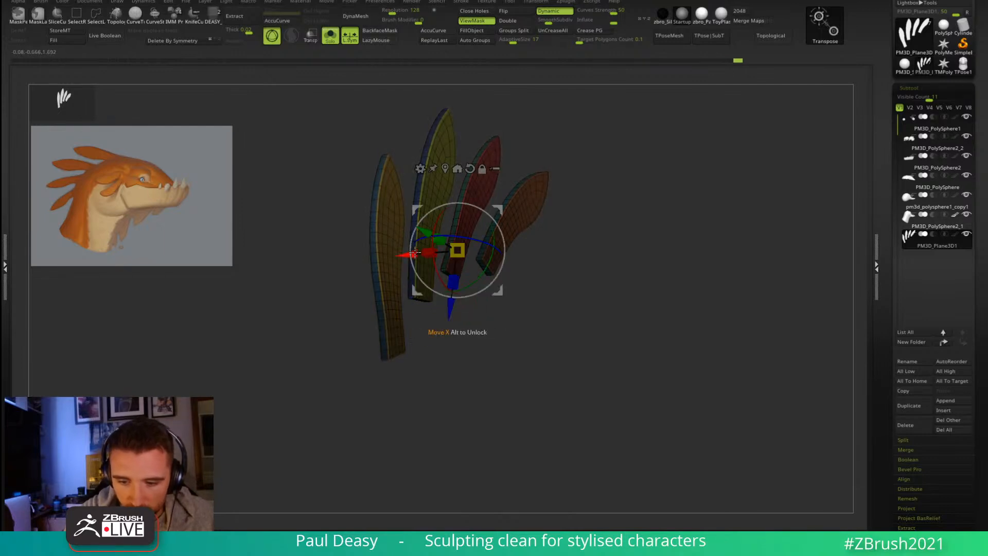
pyautogui.moveTo(430, 253); pyautogui.dragTo(437, 251)
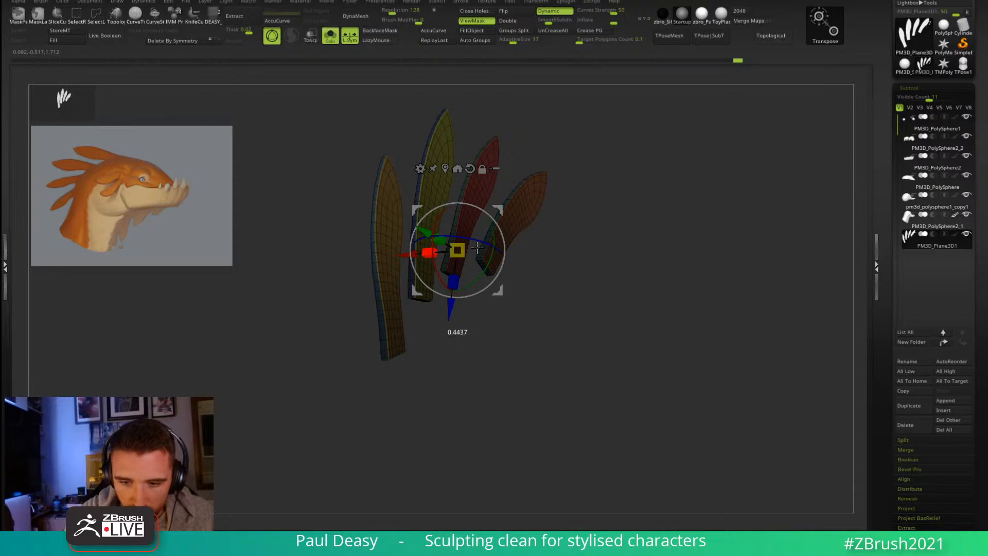
pyautogui.press('q')
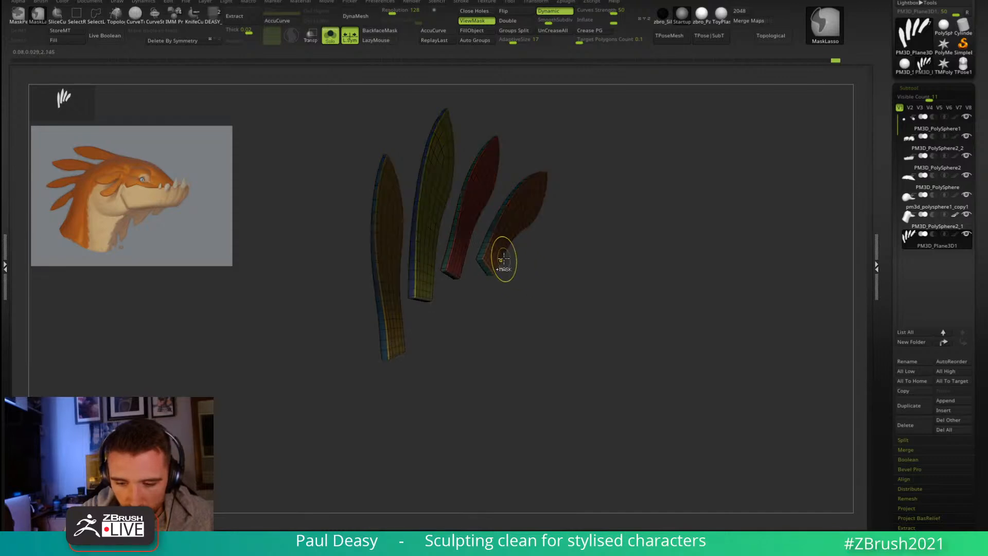
# Step: Rework the mask around the feather bases by inverting and softening it
pyautogui.keyDown('ctrl'); pyautogui.click(519, 272); pyautogui.keyUp('ctrl')
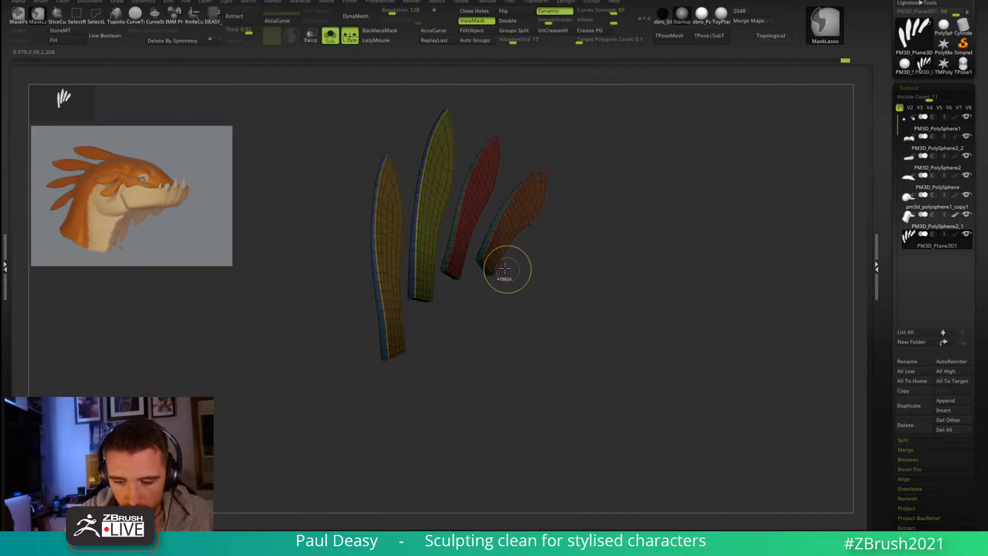
pyautogui.press('w')
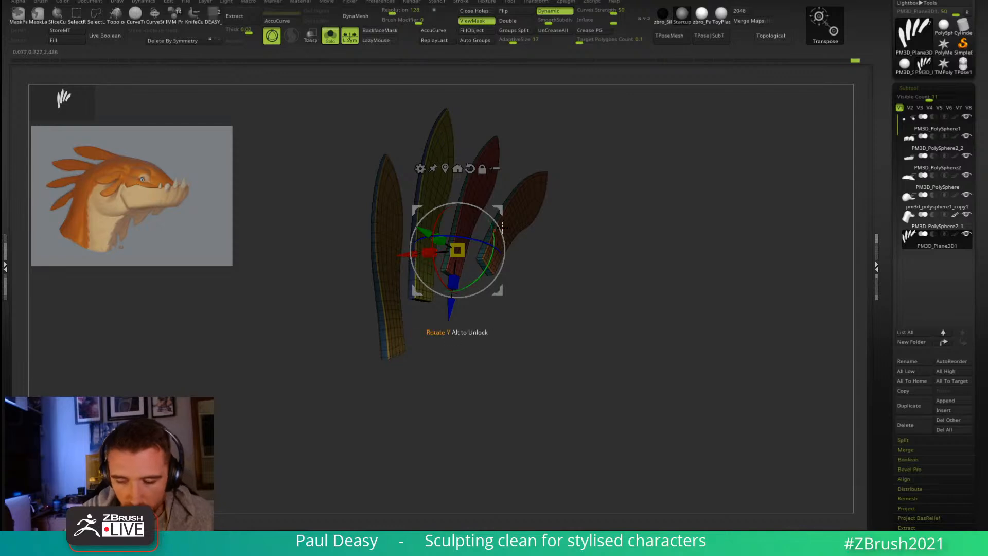
pyautogui.press('q')
pyautogui.keyDown('ctrl'); pyautogui.click(535, 266); pyautogui.keyUp('ctrl')
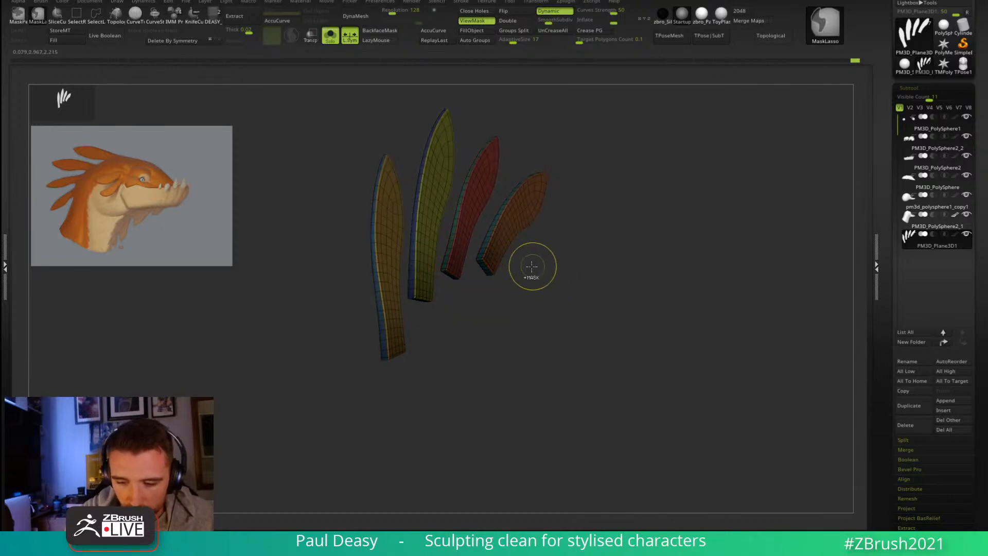
pyautogui.keyDown('ctrl'); pyautogui.click(500, 255); pyautogui.keyUp('ctrl')
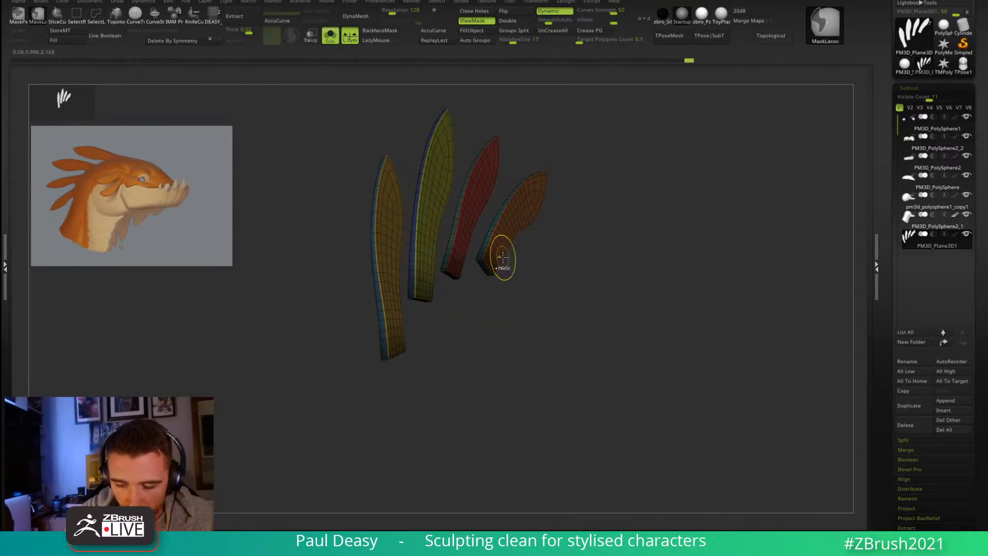
pyautogui.keyDown('ctrl'); pyautogui.click(534, 275); pyautogui.keyUp('ctrl')
pyautogui.press('w')
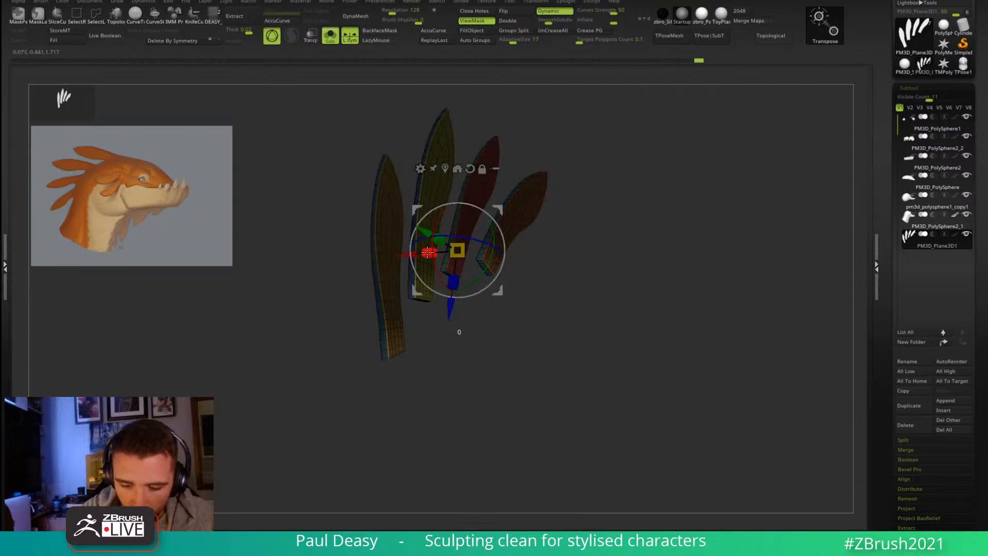
pyautogui.press('q')
pyautogui.keyDown('ctrl'); pyautogui.click(563, 260); pyautogui.keyUp('ctrl')
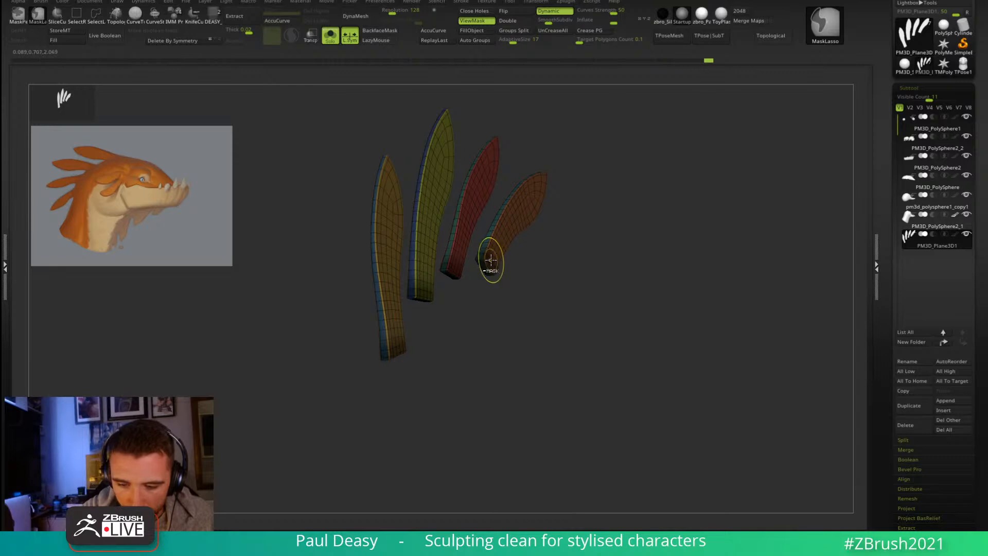
# Step: Scale the unmasked feather areas further along X and bring the whole head back into display
pyautogui.keyDown('ctrl'); pyautogui.click(492, 260); pyautogui.keyUp('ctrl')
pyautogui.press('w')
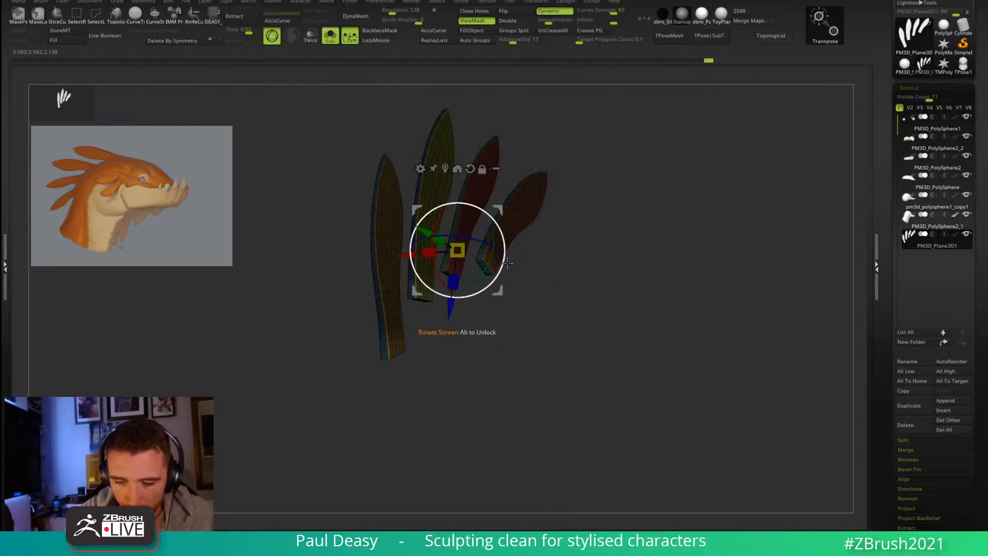
pyautogui.moveTo(429, 255)
pyautogui.mouseDown()
pyautogui.moveTo(412, 257)
pyautogui.moveTo(599, 252)
pyautogui.mouseUp()
pyautogui.press('q')
pyautogui.keyDown('shift'); pyautogui.moveTo(600, 242); pyautogui.dragTo(668, 239); pyautogui.keyUp('shift')
pyautogui.hotkey('alt', 's')
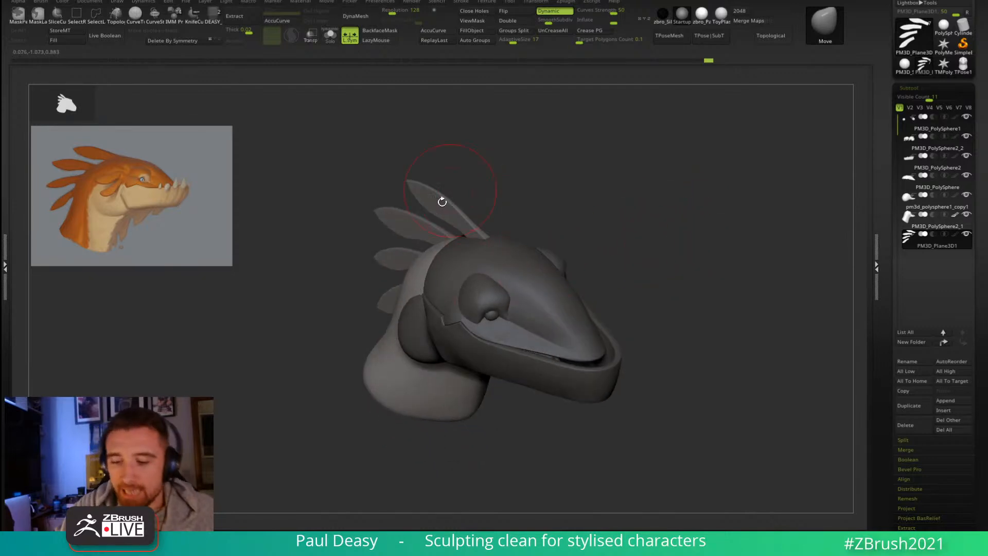
pyautogui.press('space')
pyautogui.moveTo(483, 350); pyautogui.dragTo(498, 210)
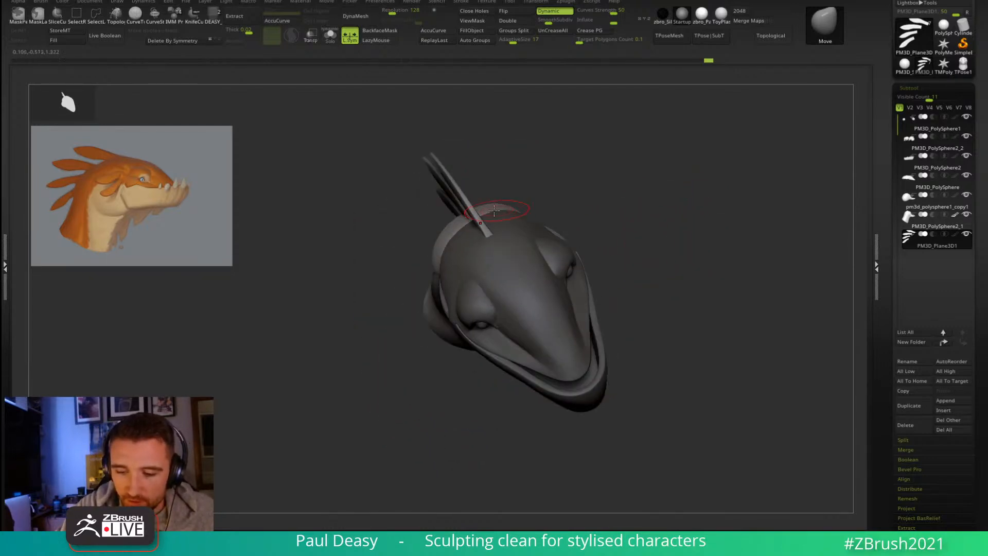
pyautogui.moveTo(456, 187)
pyautogui.mouseDown()
pyautogui.moveTo(464, 174)
pyautogui.moveTo(459, 183)
pyautogui.moveTo(629, 198)
pyautogui.moveTo(637, 226)
pyautogui.moveTo(627, 237)
pyautogui.moveTo(639, 240)
pyautogui.mouseUp()
pyautogui.hotkey('ctrl', 'z')
# Step: Select the eyelid subtool PM3D_PolySphere2_2 and nudge its shape slightly upward with the Move brush
pyautogui.press('space')
pyautogui.press('space')
pyautogui.keyDown('alt'); pyautogui.click(530, 250); pyautogui.keyUp('alt')
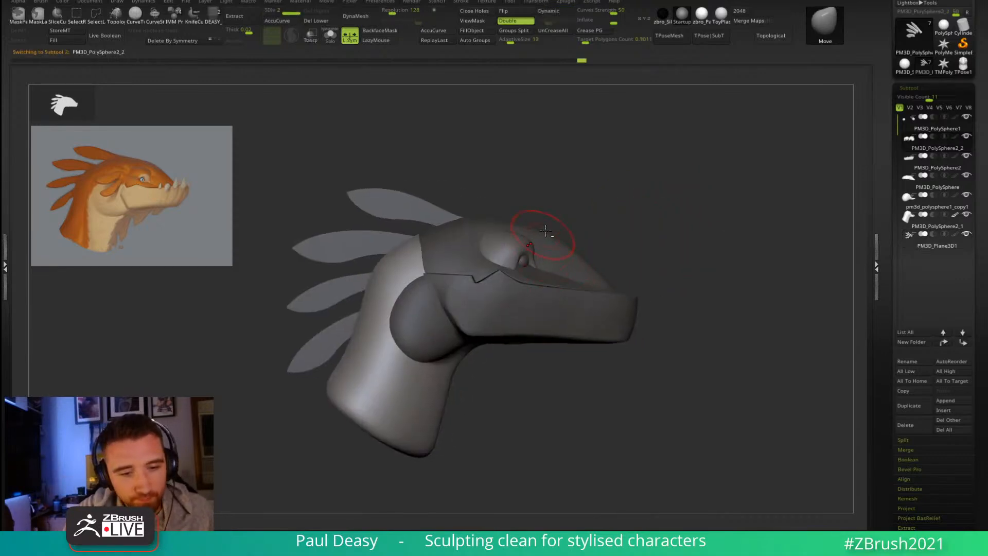
pyautogui.moveTo(509, 266); pyautogui.dragTo(507, 256)
# Step: Duplicate the crest feathers subtool and move the copy out to one side of the head
pyautogui.keyDown('alt'); pyautogui.click(442, 210); pyautogui.keyUp('alt')
pyautogui.moveTo(624, 223); pyautogui.dragTo(625, 250)
pyautogui.hotkey('ctrl', 'shift', 'd')
pyautogui.press('w')
pyautogui.moveTo(550, 237); pyautogui.dragTo(455, 266)
pyautogui.hotkey('ctrl', 'z')
pyautogui.press('x')
pyautogui.hotkey('ctrl', 'shift')
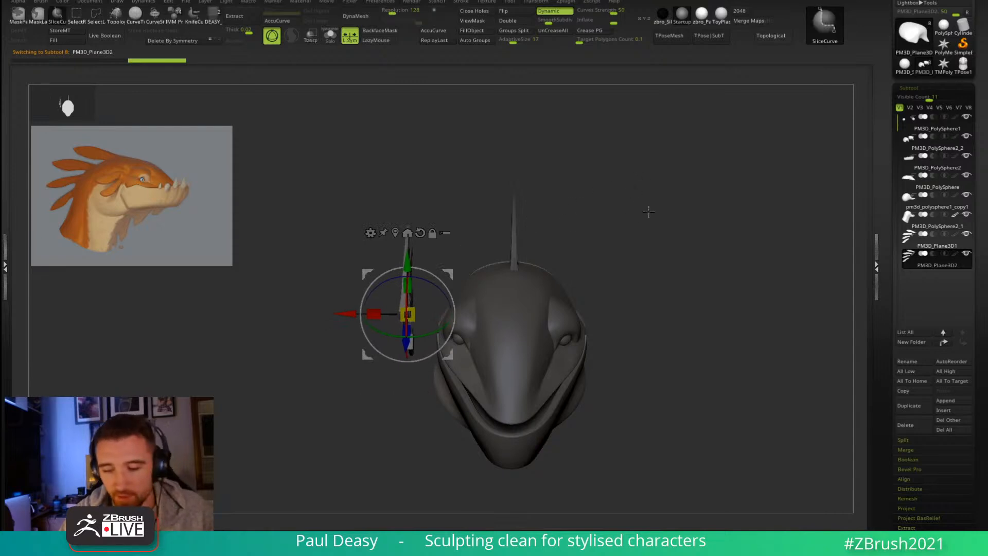
pyautogui.press('q')
# Step: Turn off local symmetry and reselect the duplicated feathers beside the head
pyautogui.moveTo(654, 260); pyautogui.dragTo(662, 279)
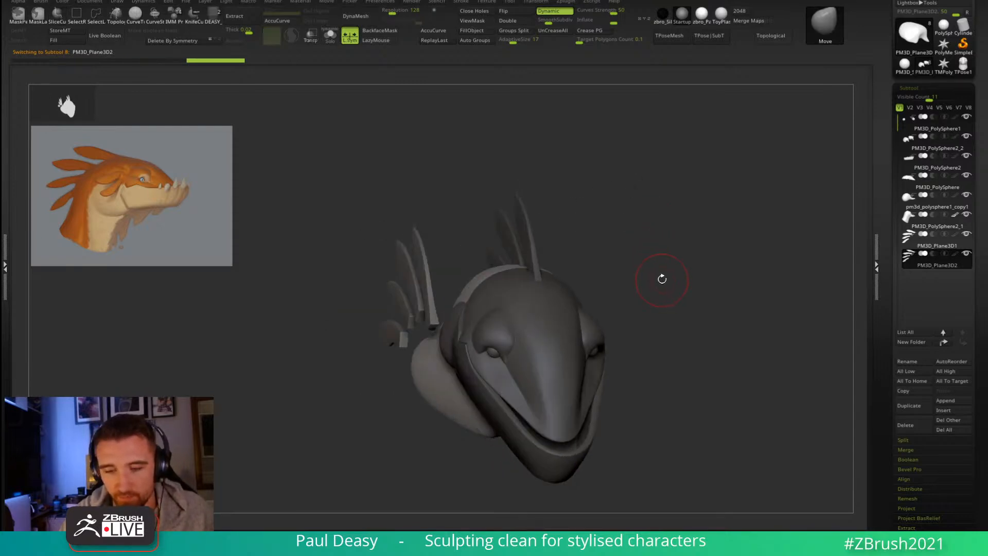
pyautogui.hotkey('ctrl', 'z')
pyautogui.click(350, 35)
pyautogui.moveTo(581, 206); pyautogui.dragTo(544, 262)
pyautogui.keyDown('alt'); pyautogui.click(514, 246); pyautogui.keyUp('alt')
pyautogui.keyDown('alt'); pyautogui.click(455, 315); pyautogui.keyUp('alt')
# Step: Mirror and weld the duplicated crest feathers so a matching set sits on the other side of the head
pyautogui.moveTo(739, 278); pyautogui.dragTo(742, 350)
pyautogui.moveTo(736, 312); pyautogui.dragTo(690, 320)
pyautogui.click(937, 89)
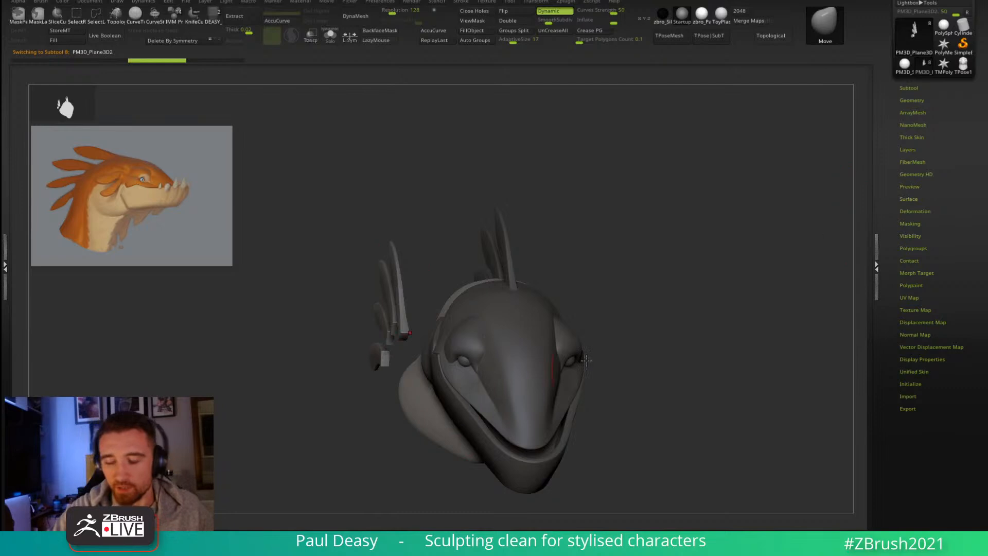
pyautogui.moveTo(772, 345); pyautogui.dragTo(736, 342)
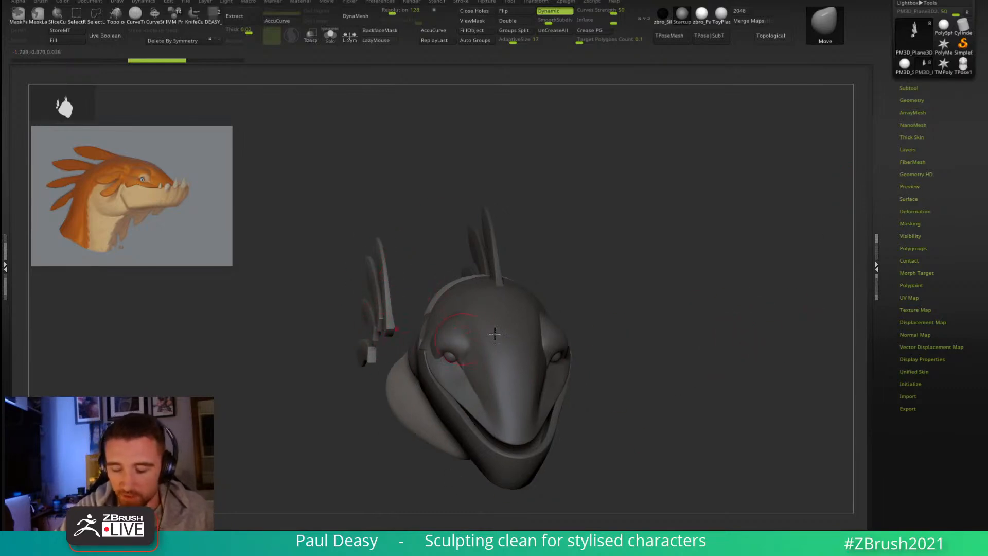
pyautogui.moveTo(704, 268); pyautogui.dragTo(739, 280)
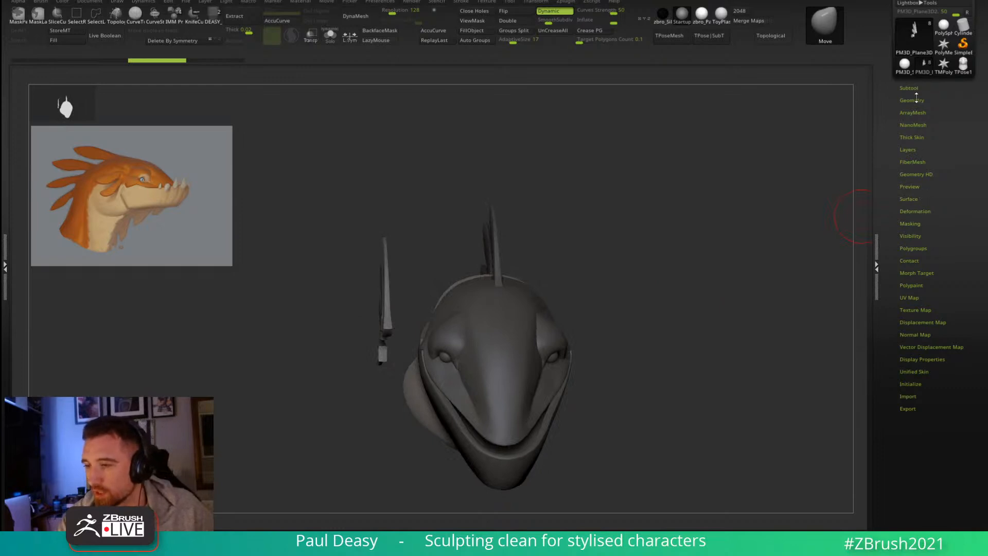
pyautogui.click(913, 100)
pyautogui.click(922, 304)
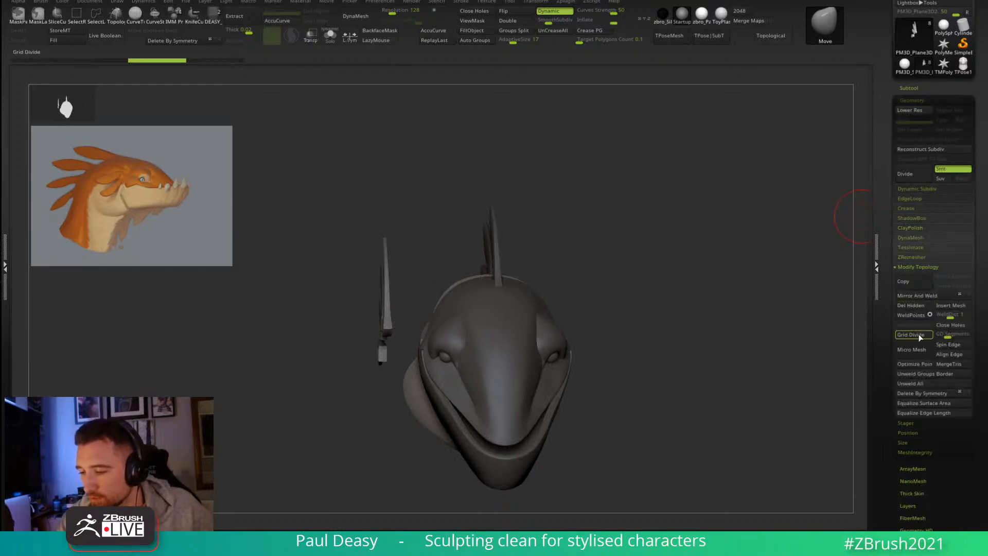
pyautogui.click(921, 295)
# Step: Undo the feather mirroring and restore it
pyautogui.moveTo(662, 267); pyautogui.dragTo(684, 296)
pyautogui.hotkey('ctrl', 'z')
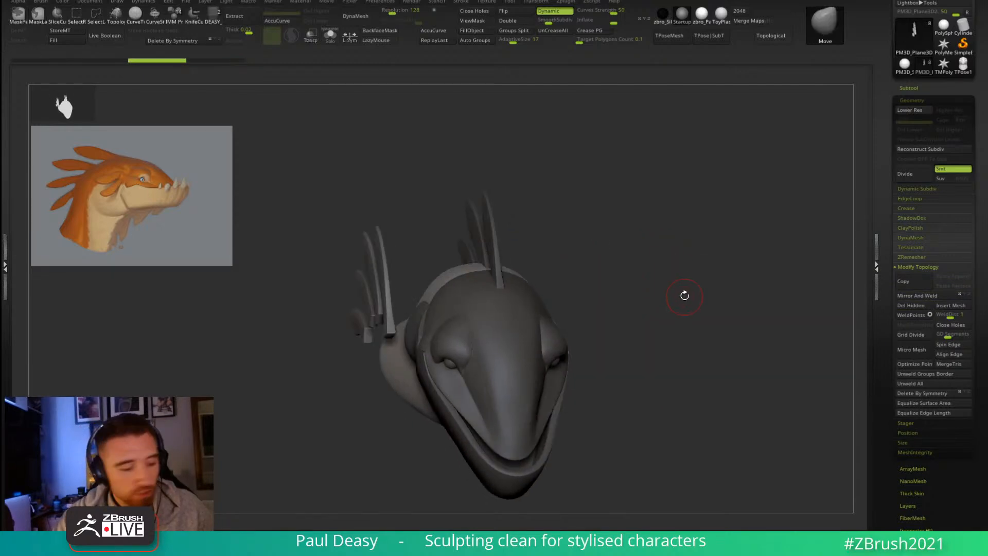
pyautogui.hotkey('ctrl', 'shift')
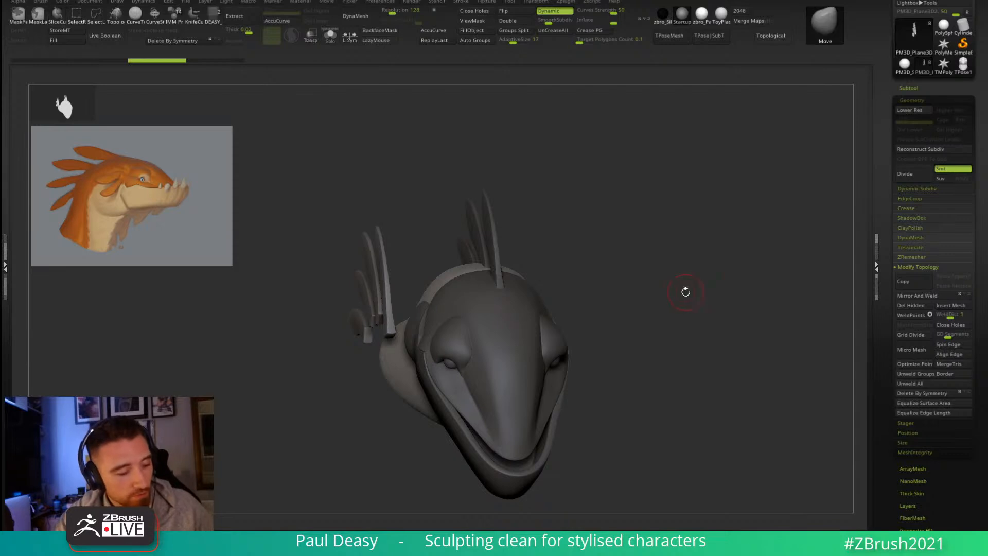
pyautogui.hotkey('ctrl', 'shift')
pyautogui.hotkey('ctrl', 'shift', 'z')
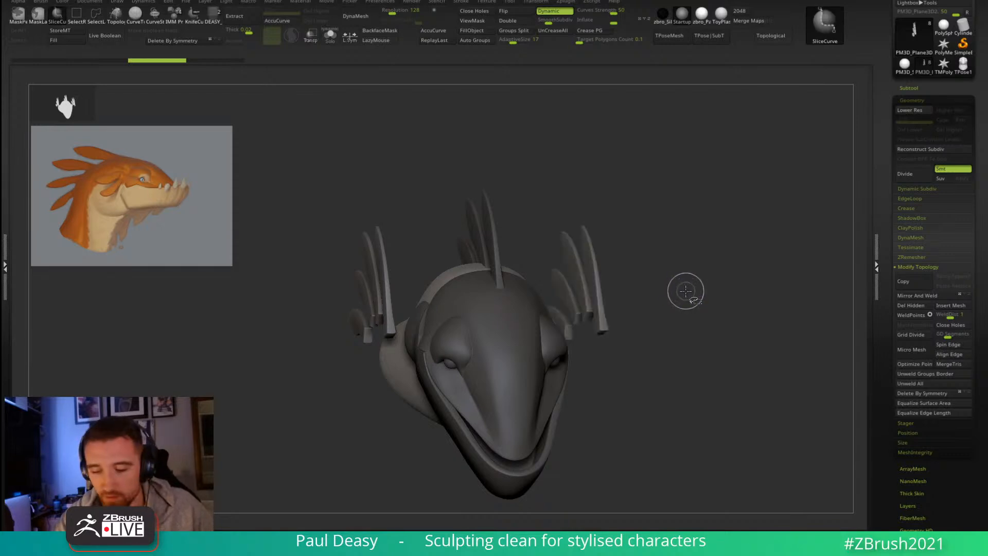
# Step: Isolate the mirrored side feathers in a side view
pyautogui.rightClick(685, 290)
pyautogui.keyDown('shift'); pyautogui.moveTo(684, 286); pyautogui.dragTo(678, 267); pyautogui.keyUp('shift')
pyautogui.moveTo(689, 307)
pyautogui.mouseDown()
pyautogui.moveTo(680, 285)
pyautogui.moveTo(701, 354)
pyautogui.moveTo(726, 286)
pyautogui.mouseUp()
pyautogui.rightClick(726, 283)
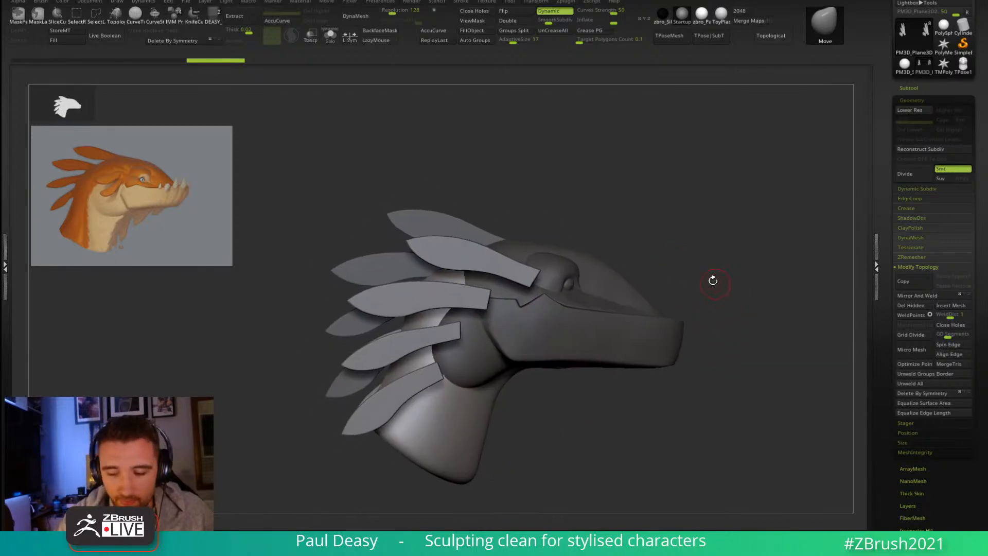
pyautogui.rightClick(502, 267)
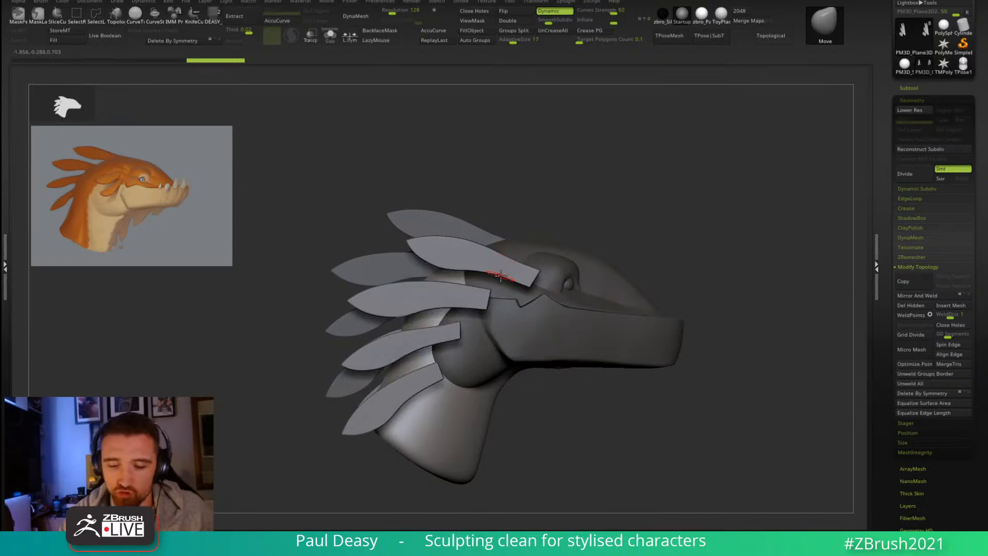
pyautogui.hotkey('ctrl', 'alt', 's')
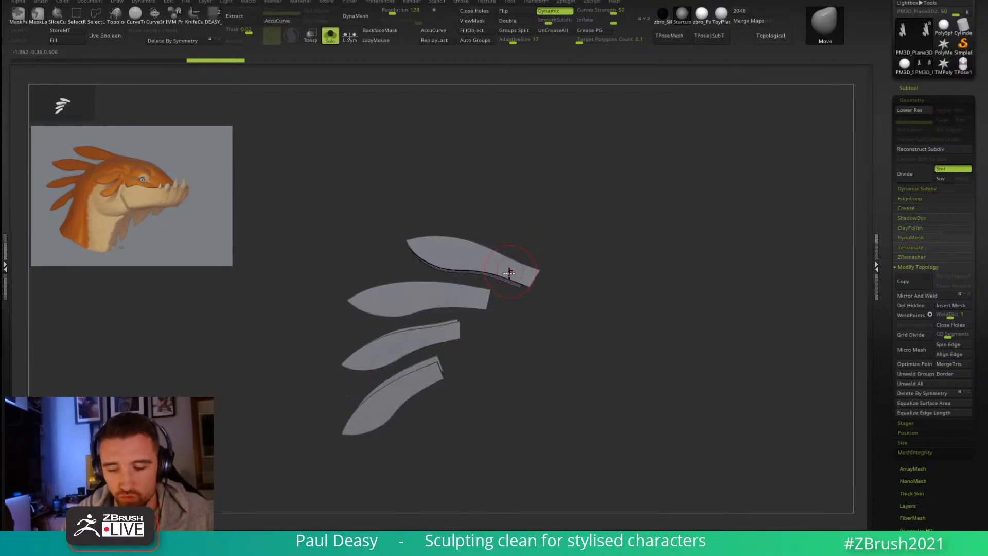
# Step: Show the polygroup wireframe, mask the three lower side feathers and combine them into a single polygroup
pyautogui.hotkey('shift', 'f')
pyautogui.moveTo(523, 318)
pyautogui.keyDown('alt'); pyautogui.mouseDown()
pyautogui.moveTo(509, 334)
pyautogui.moveTo(468, 292)
pyautogui.moveTo(386, 277)
pyautogui.moveTo(613, 253)
pyautogui.mouseUp(); pyautogui.keyUp('alt')
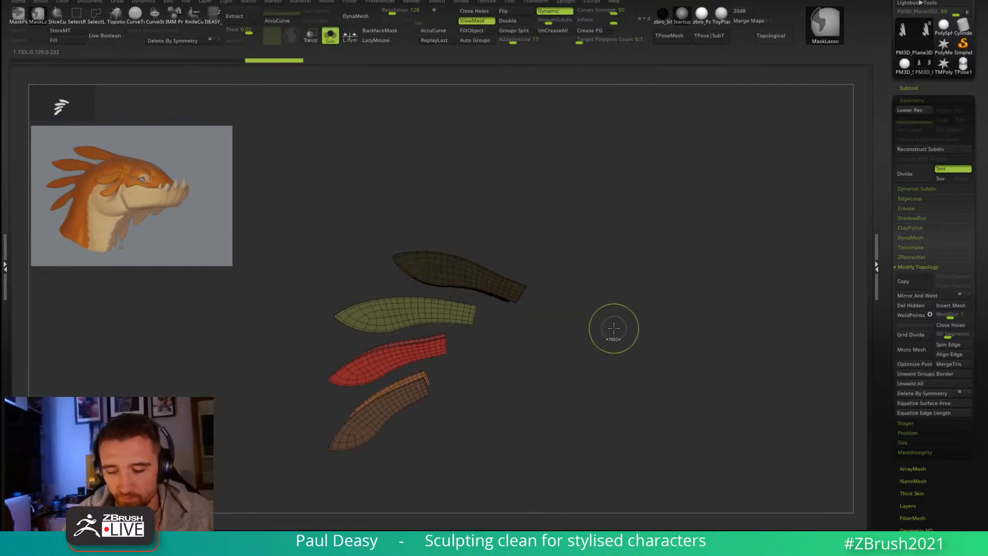
pyautogui.keyDown('ctrl'); pyautogui.moveTo(612, 332); pyautogui.dragTo(582, 390); pyautogui.keyUp('ctrl')
pyautogui.hotkey('ctrl', 'z')
pyautogui.hotkey('ctrl', 'z')
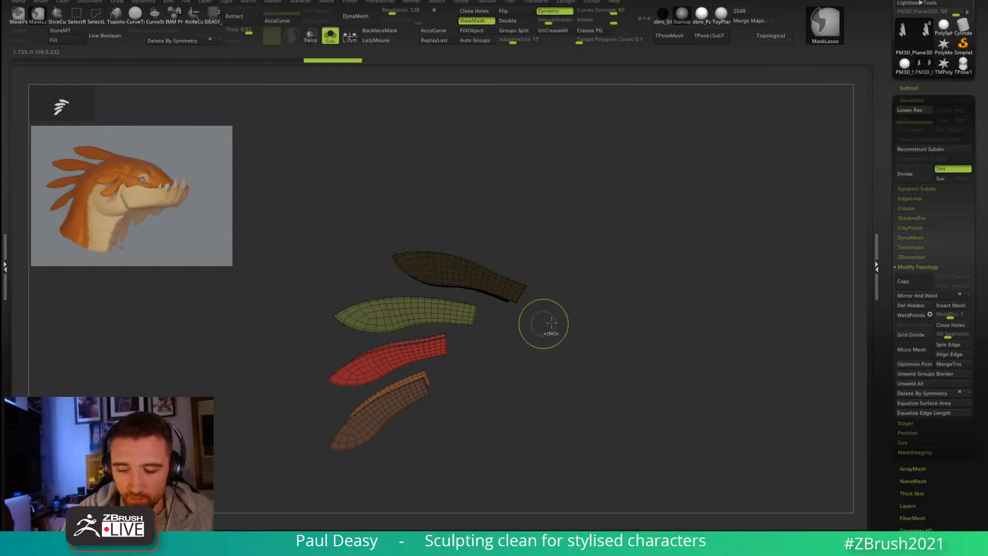
pyautogui.hotkey('ctrl', 'shift', 'z')
pyautogui.keyDown('ctrl'); pyautogui.click(620, 313); pyautogui.keyUp('ctrl')
pyautogui.hotkey('ctrl', 'w')
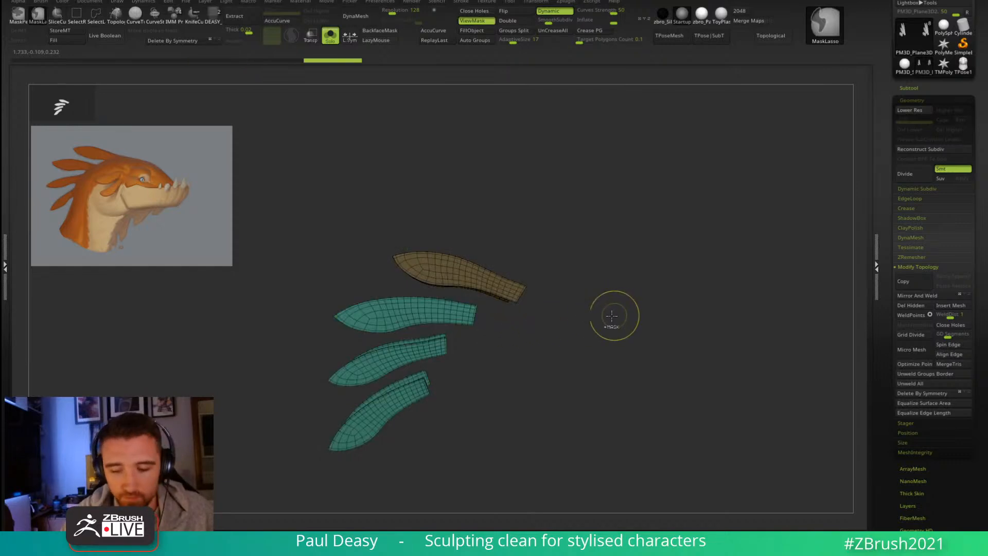
# Step: Isolate the uppermost side feather on both sides and delete the three hidden lower feathers
pyautogui.keyDown('ctrl'); pyautogui.keyDown('shift'); pyautogui.click(459, 315); pyautogui.keyUp('shift'); pyautogui.keyUp('ctrl')
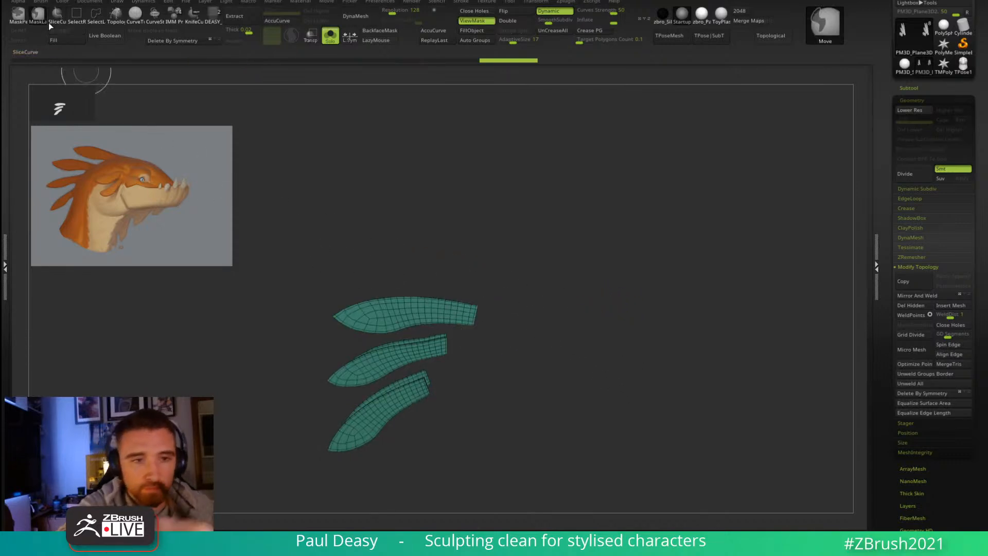
pyautogui.click(76, 18)
pyautogui.keyDown('ctrl'); pyautogui.keyDown('shift'); pyautogui.moveTo(673, 360); pyautogui.dragTo(697, 397); pyautogui.keyUp('shift'); pyautogui.keyUp('ctrl')
pyautogui.hotkey('ctrl', 'shift', 'd')
pyautogui.hotkey('ctrl', 'shift', 'd')
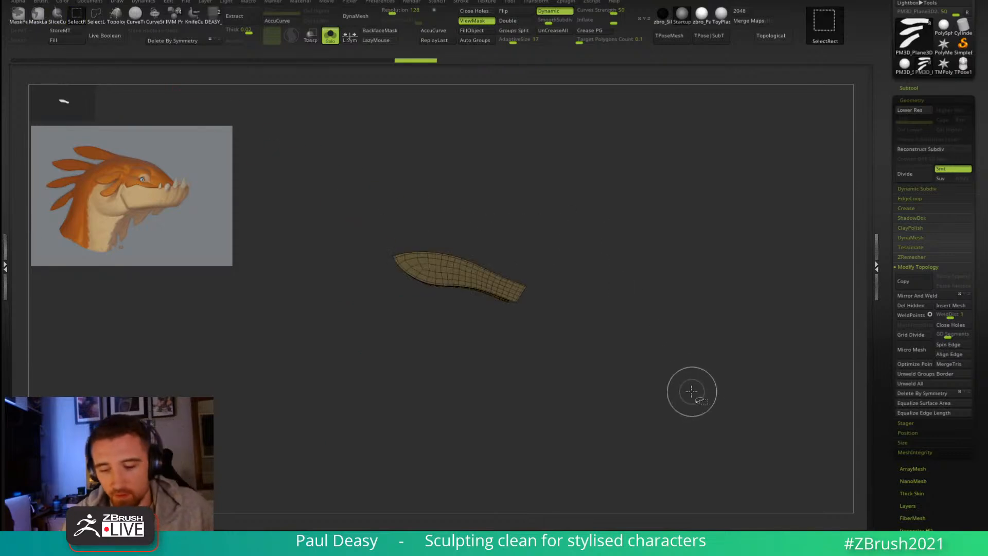
pyautogui.keyDown('ctrl'); pyautogui.keyDown('shift'); pyautogui.click(666, 322); pyautogui.keyUp('shift'); pyautogui.keyUp('ctrl')
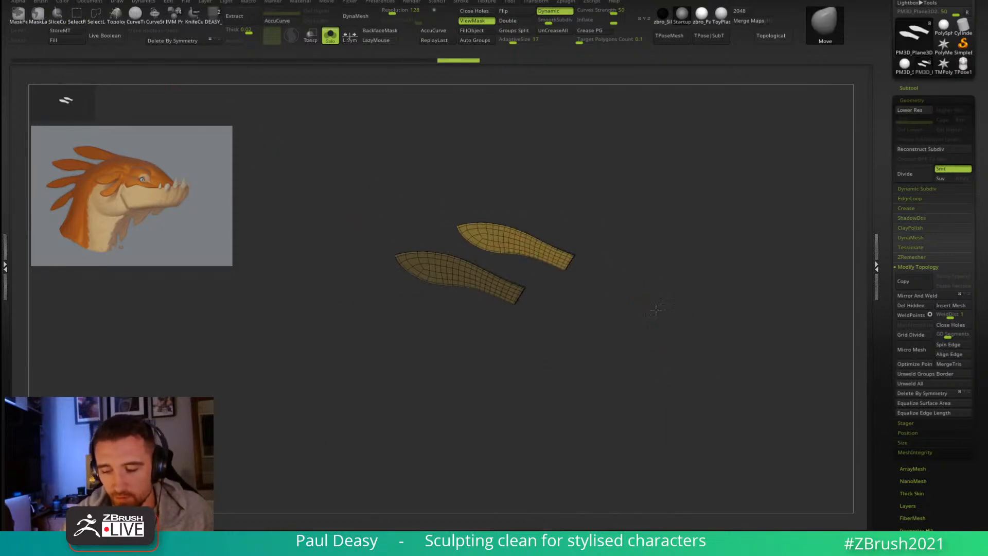
# Step: Switch to the ZModeler brush and check the remaining feather pair with dynamic subdivision
pyautogui.press('f')
pyautogui.moveTo(666, 275); pyautogui.dragTo(736, 306)
pyautogui.press('b')
pyautogui.press('z')
pyautogui.press('m')
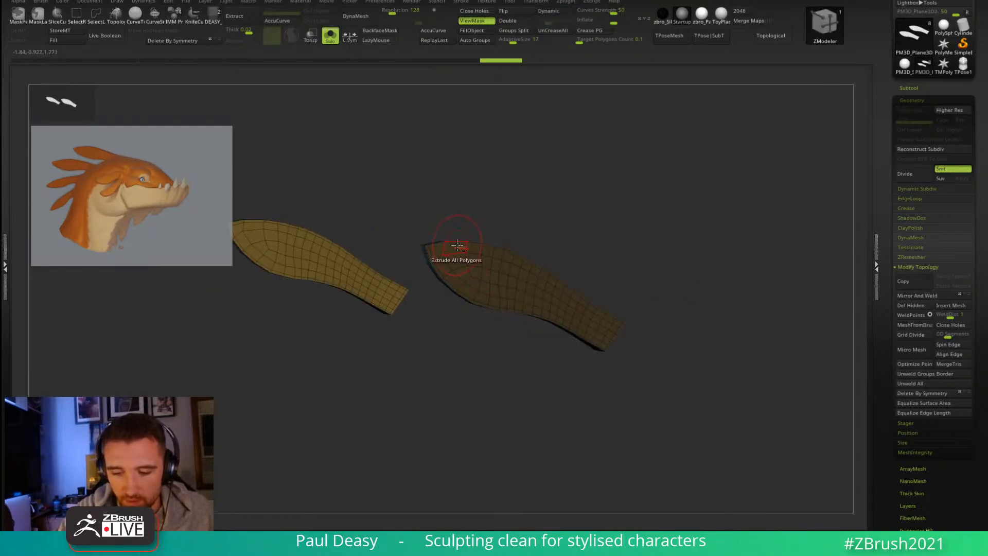
pyautogui.moveTo(481, 266); pyautogui.dragTo(497, 262)
pyautogui.moveTo(652, 286); pyautogui.dragTo(720, 289)
pyautogui.press('d')
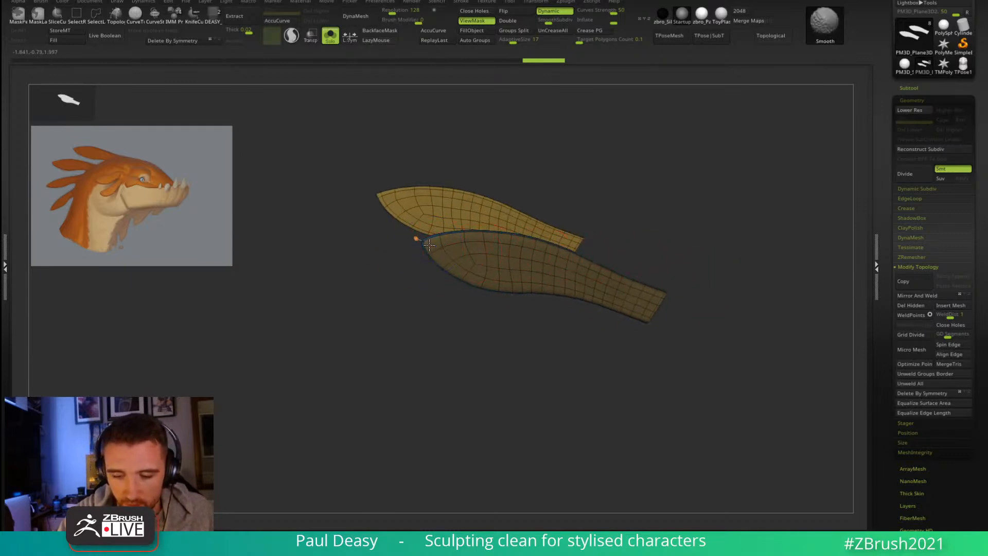
# Step: Crease the corner points at the feather's base with the ZModeler brush
pyautogui.hotkey('shift', 'd')
pyautogui.press('ctrl')
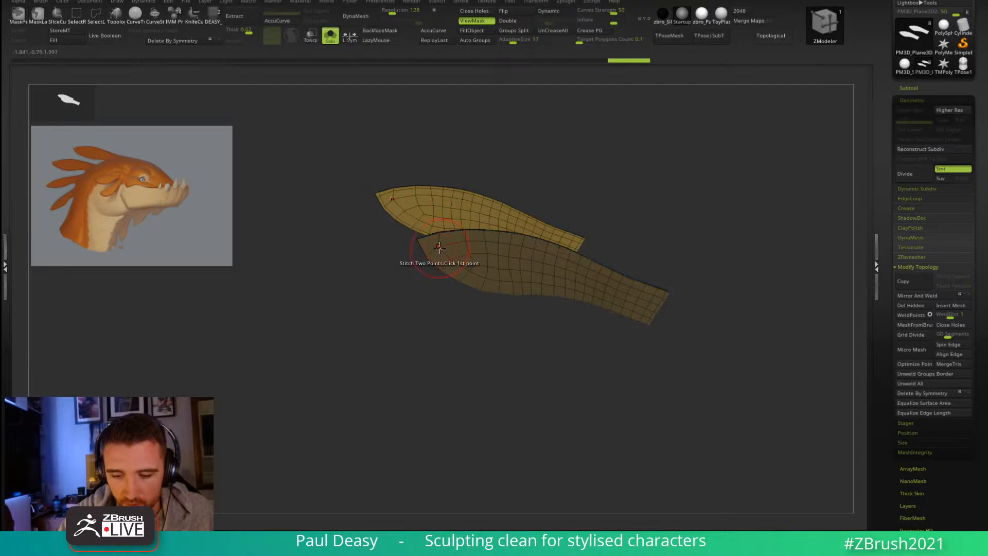
pyautogui.hotkey('ctrl', 'shift')
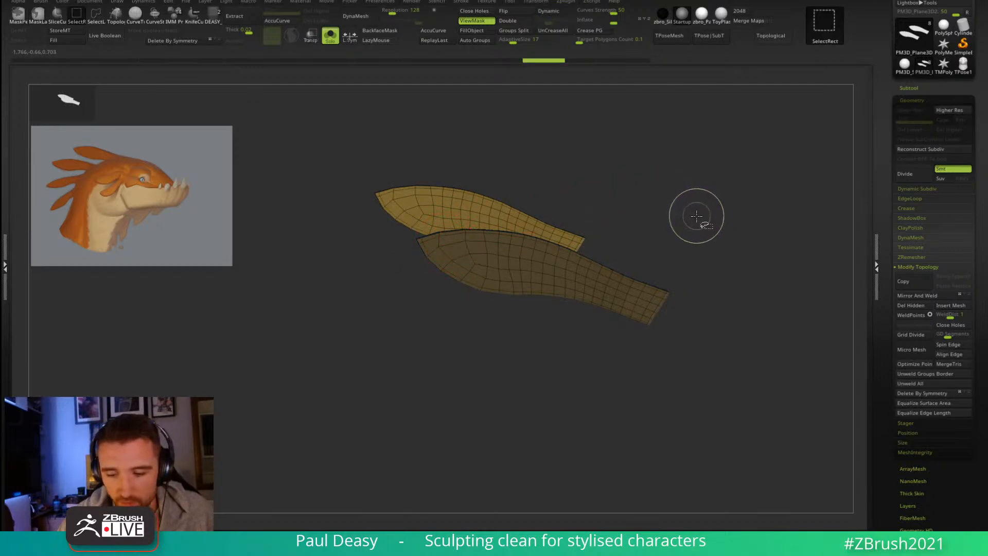
pyautogui.moveTo(693, 223); pyautogui.dragTo(692, 230)
pyautogui.press('ctrl')
pyautogui.hotkey('ctrl', 'shift')
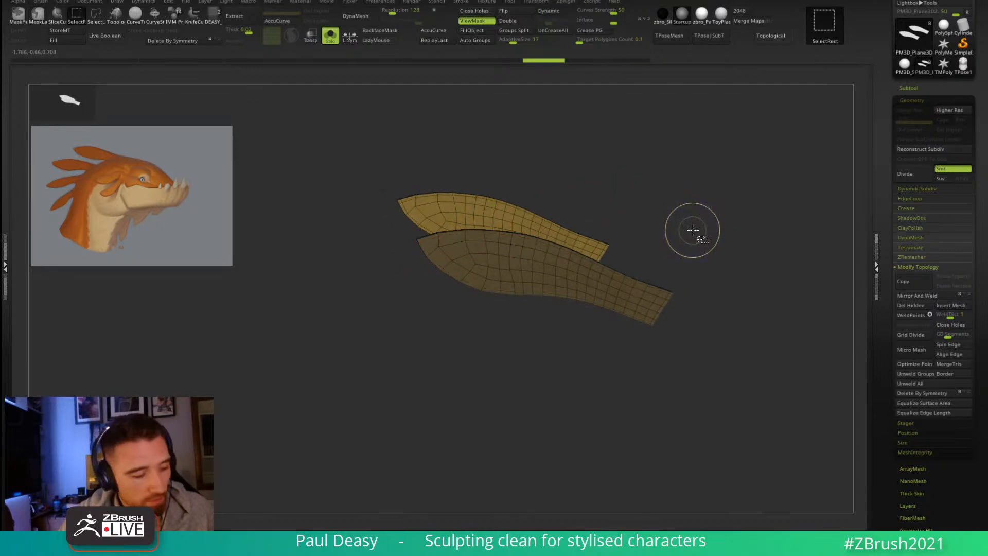
pyautogui.click(439, 252)
pyautogui.moveTo(439, 253); pyautogui.dragTo(451, 246, button='right')
pyautogui.hotkey('ctrl', 'shift')
pyautogui.moveTo(798, 264); pyautogui.dragTo(750, 276)
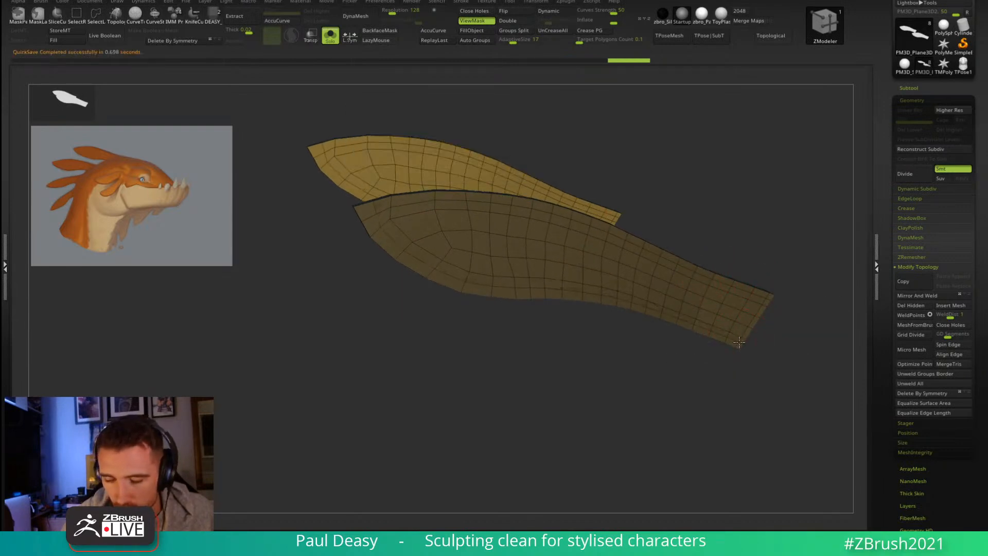
# Step: Switch to the Move brush, adjust its draw size and work on the feather's tip with the smoothed preview
pyautogui.press('d')
pyautogui.press('b')
pyautogui.press('m')
pyautogui.press('v')
pyautogui.press('space')
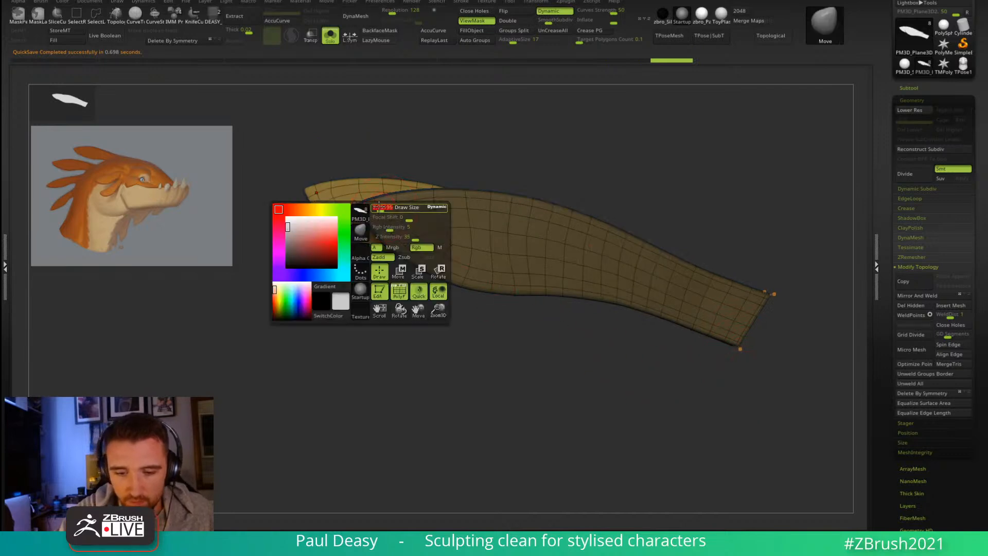
pyautogui.moveTo(365, 204); pyautogui.dragTo(362, 202)
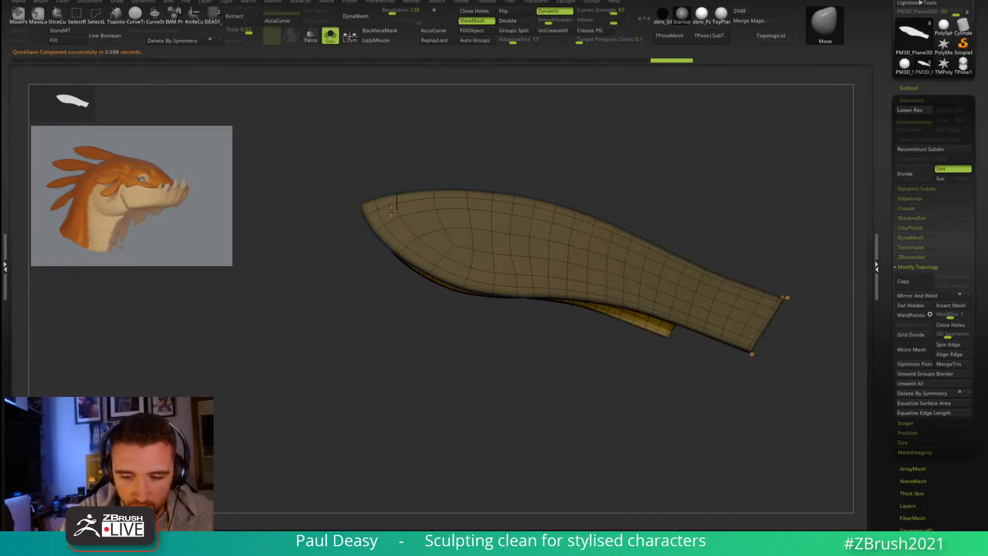
pyautogui.press('space')
pyautogui.hotkey('shift', 'd')
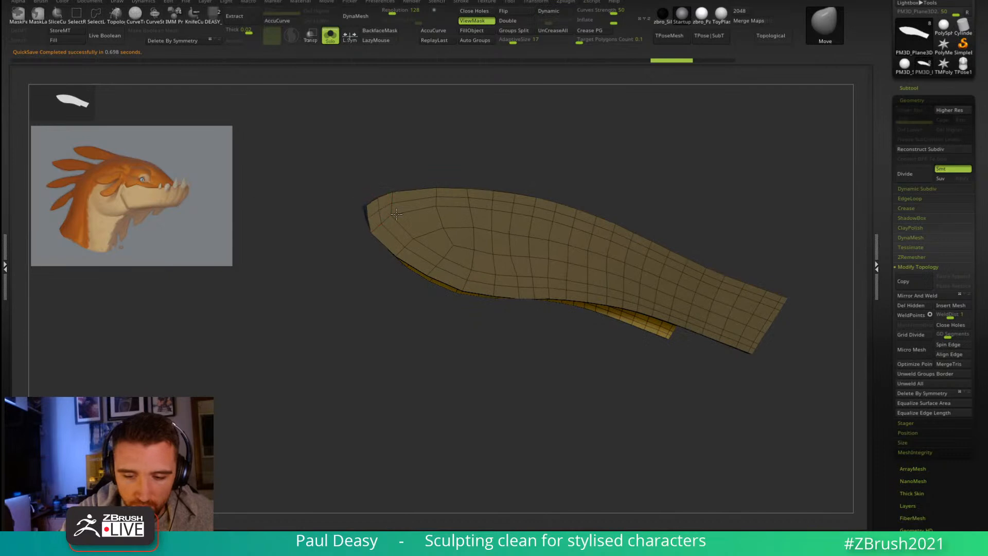
# Step: Lasso-mask around the feather's tip, shift the tip inward to blunt it and clear the mask
pyautogui.press('ctrl')
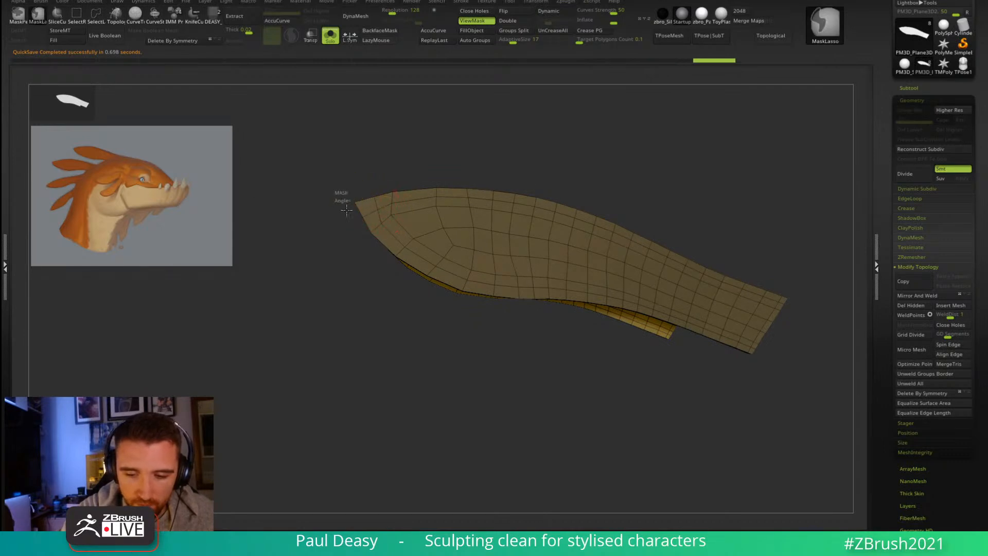
pyautogui.keyDown('ctrl'); pyautogui.click(372, 175); pyautogui.keyUp('ctrl')
pyautogui.press('w')
pyautogui.moveTo(518, 465); pyautogui.dragTo(516, 461)
pyautogui.press('q')
pyautogui.keyDown('ctrl'); pyautogui.click(516, 165); pyautogui.keyUp('ctrl')
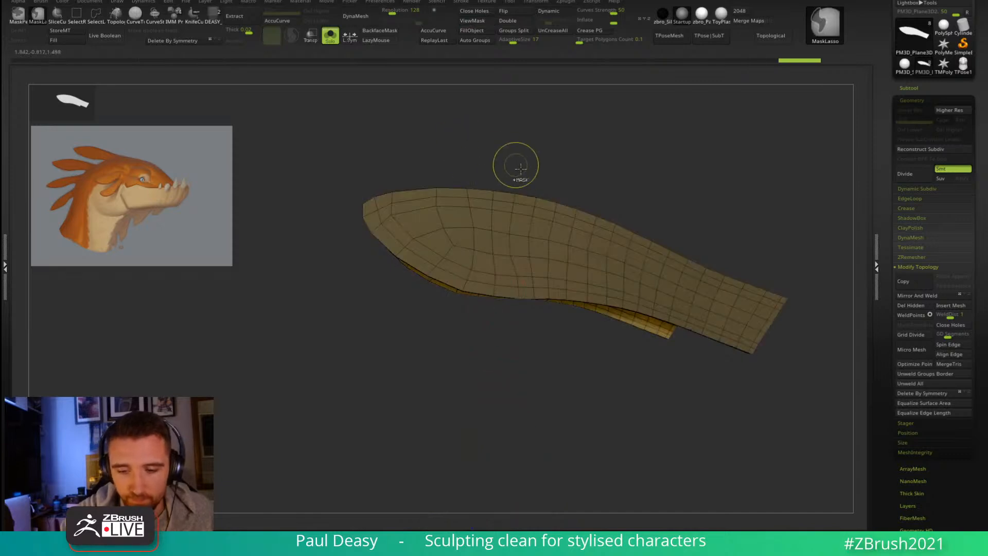
# Step: Bring back the whole head, then move, rotate and shorten the feather so it sits above the round jaw muscle
pyautogui.hotkey('shift', 's')
pyautogui.moveTo(569, 187)
pyautogui.mouseDown()
pyautogui.moveTo(586, 209)
pyautogui.moveTo(549, 123)
pyautogui.mouseUp()
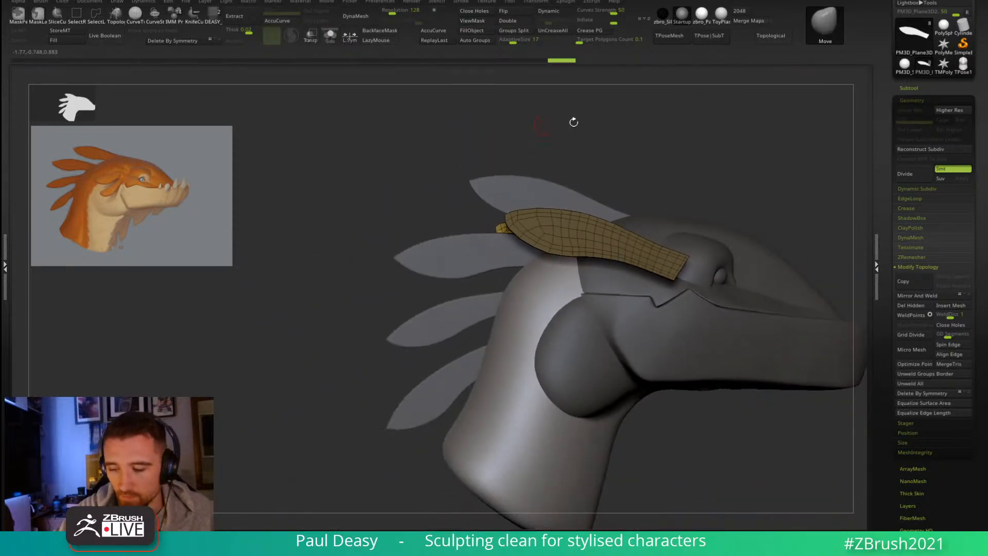
pyautogui.press('w')
pyautogui.keyDown('alt'); pyautogui.moveTo(560, 348); pyautogui.dragTo(667, 260); pyautogui.keyUp('alt')
pyautogui.moveTo(709, 219); pyautogui.dragTo(612, 236)
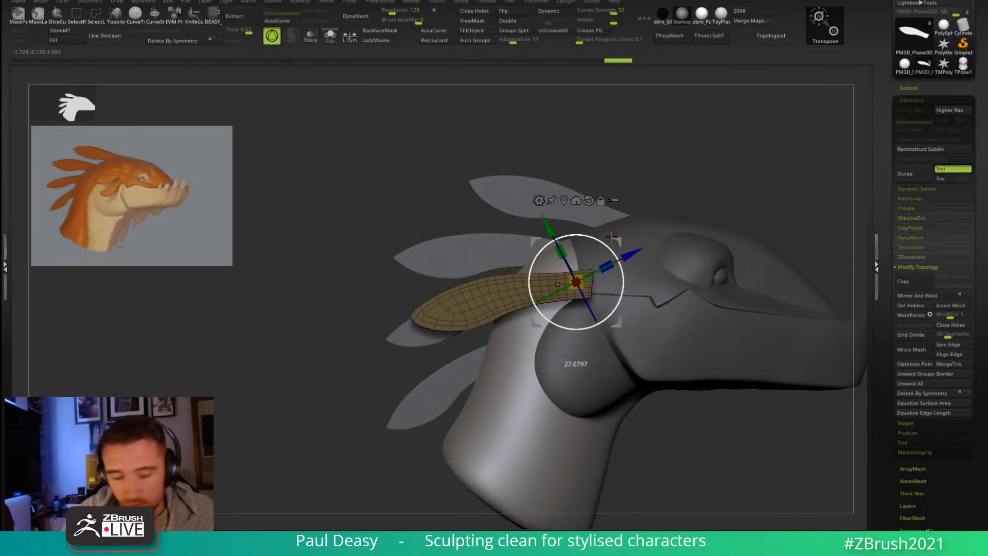
pyautogui.moveTo(576, 282); pyautogui.dragTo(544, 310)
pyautogui.keyDown('alt'); pyautogui.moveTo(592, 237); pyautogui.dragTo(577, 214); pyautogui.keyUp('alt')
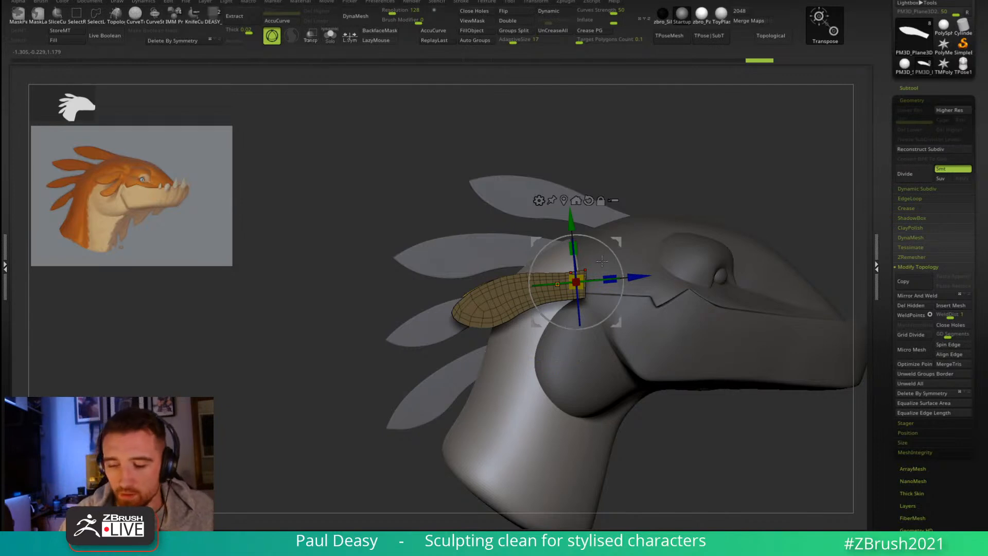
# Step: Refine the feather's position and angle against the side of the head from several views with the gizmo
pyautogui.moveTo(593, 281); pyautogui.dragTo(610, 279)
pyautogui.keyDown('shift'); pyautogui.moveTo(681, 173); pyautogui.dragTo(679, 257); pyautogui.keyUp('shift')
pyautogui.keyDown('alt'); pyautogui.moveTo(612, 395); pyautogui.dragTo(616, 361); pyautogui.keyUp('alt')
pyautogui.keyDown('shift'); pyautogui.moveTo(682, 429); pyautogui.dragTo(669, 304); pyautogui.keyUp('shift')
pyautogui.keyDown('alt'); pyautogui.moveTo(662, 310); pyautogui.dragTo(653, 165); pyautogui.keyUp('alt')
pyautogui.moveTo(585, 254); pyautogui.dragTo(597, 254)
pyautogui.keyDown('shift'); pyautogui.moveTo(724, 187); pyautogui.dragTo(660, 205); pyautogui.keyUp('shift')
pyautogui.moveTo(594, 253); pyautogui.dragTo(603, 253)
pyautogui.moveTo(533, 230); pyautogui.dragTo(633, 216)
pyautogui.moveTo(633, 215); pyautogui.dragTo(701, 181, button='right')
pyautogui.moveTo(628, 224); pyautogui.dragTo(665, 229)
pyautogui.moveTo(664, 229); pyautogui.dragTo(663, 218, button='right')
# Step: Adjust the Move brush size and shape the feather's base to fit against the head above the jaw muscle
pyautogui.press('q')
pyautogui.press('space')
pyautogui.keyDown('ctrl'); pyautogui.moveTo(596, 245); pyautogui.dragTo(594, 198, button='right'); pyautogui.keyUp('ctrl')
pyautogui.press('space')
pyautogui.moveTo(601, 250); pyautogui.dragTo(598, 249)
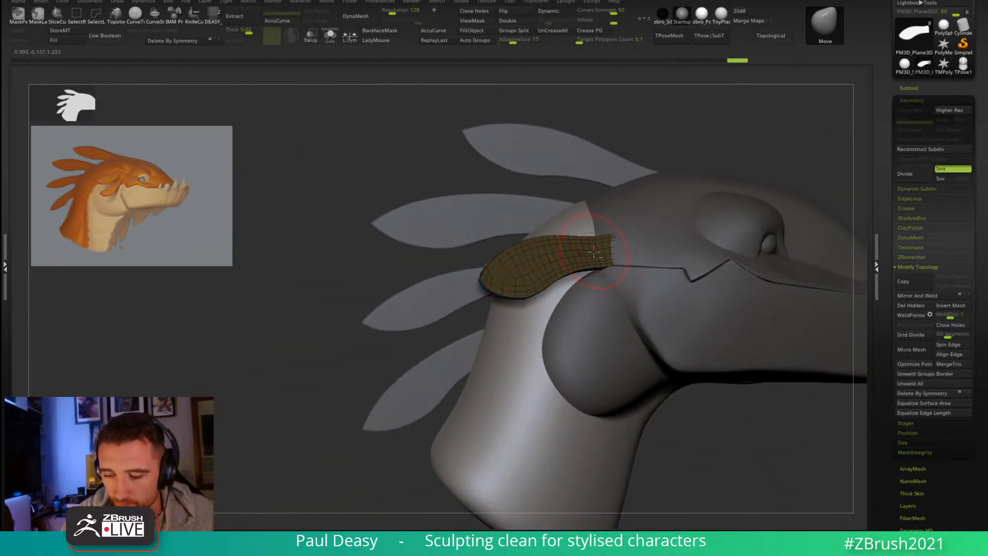
pyautogui.moveTo(594, 251); pyautogui.dragTo(576, 248, button='right')
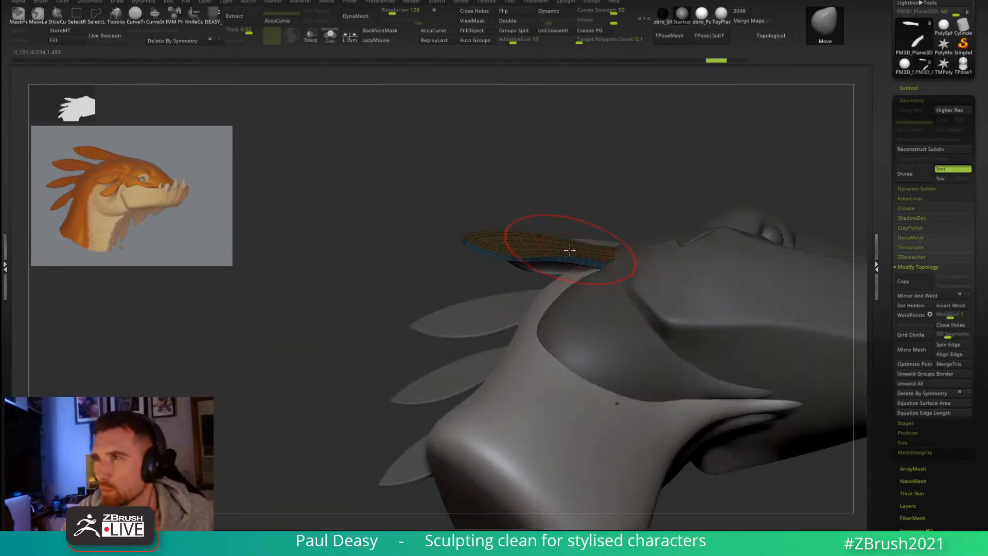
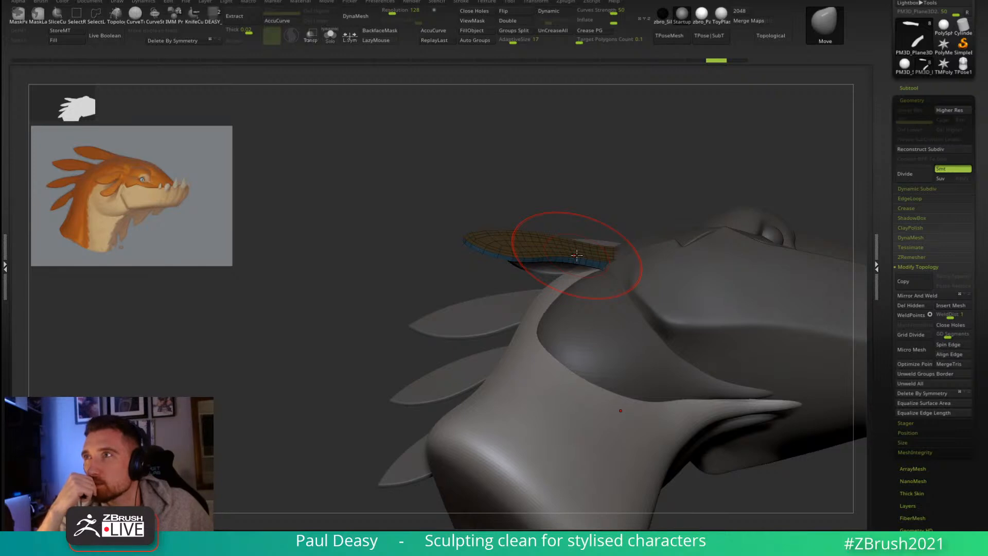
# Step: Select the lower jaw subtool PM3D_PolySphere2 and isolate it
pyautogui.moveTo(803, 190); pyautogui.dragTo(700, 198)
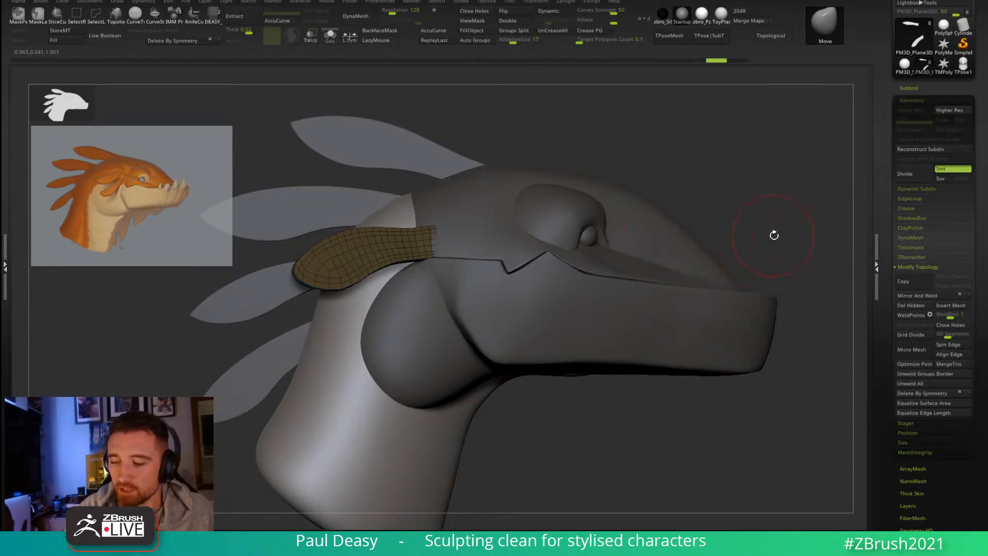
pyautogui.moveTo(773, 235); pyautogui.dragTo(783, 300)
pyautogui.moveTo(797, 248); pyautogui.dragTo(788, 281)
pyautogui.keyDown('alt'); pyautogui.click(785, 284); pyautogui.keyUp('alt')
pyautogui.hotkey('alt', 's')
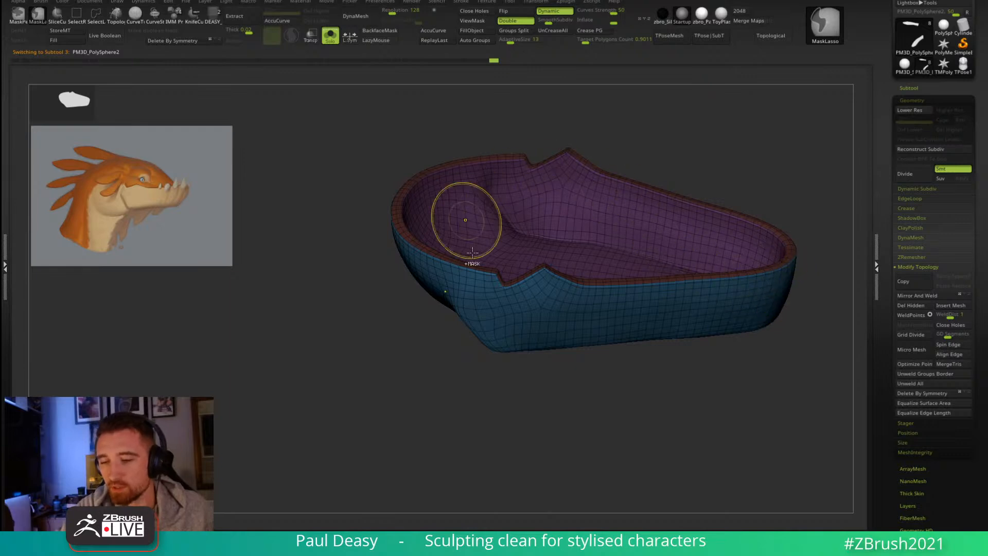
# Step: Bring back the whole head and select the brow subtool PM3D_PolySphere2_2 around the eyes from the front
pyautogui.hotkey('alt', 's')
pyautogui.keyDown('shift'); pyautogui.moveTo(752, 368); pyautogui.dragTo(746, 351); pyautogui.keyUp('shift')
pyautogui.press('space')
pyautogui.moveTo(728, 172)
pyautogui.mouseDown()
pyautogui.moveTo(722, 152)
pyautogui.moveTo(565, 217)
pyautogui.mouseUp()
pyautogui.keyDown('alt'); pyautogui.click(573, 195); pyautogui.keyUp('alt')
pyautogui.press('space')
pyautogui.keyDown('alt'); pyautogui.click(566, 219); pyautogui.keyUp('alt')
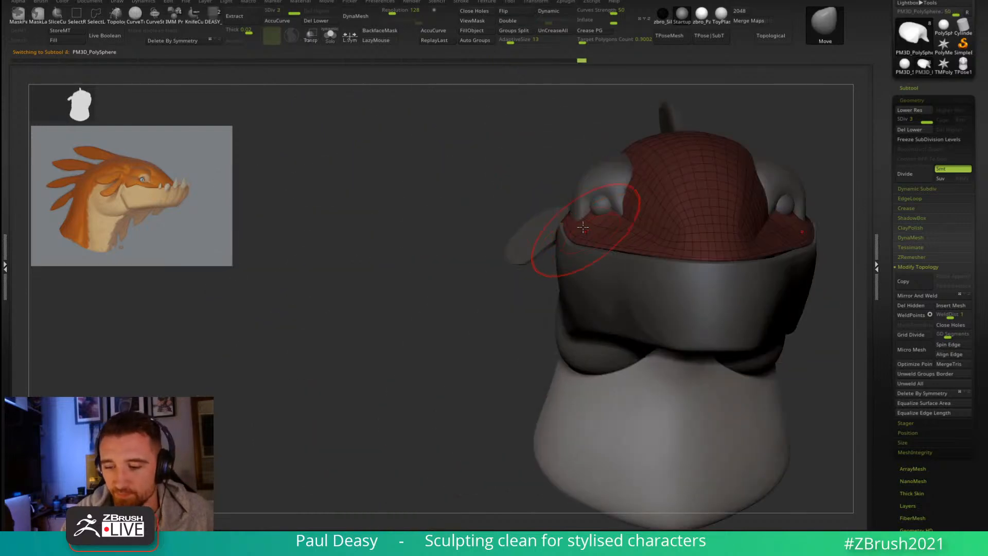
pyautogui.keyDown('alt'); pyautogui.click(575, 205); pyautogui.keyUp('alt')
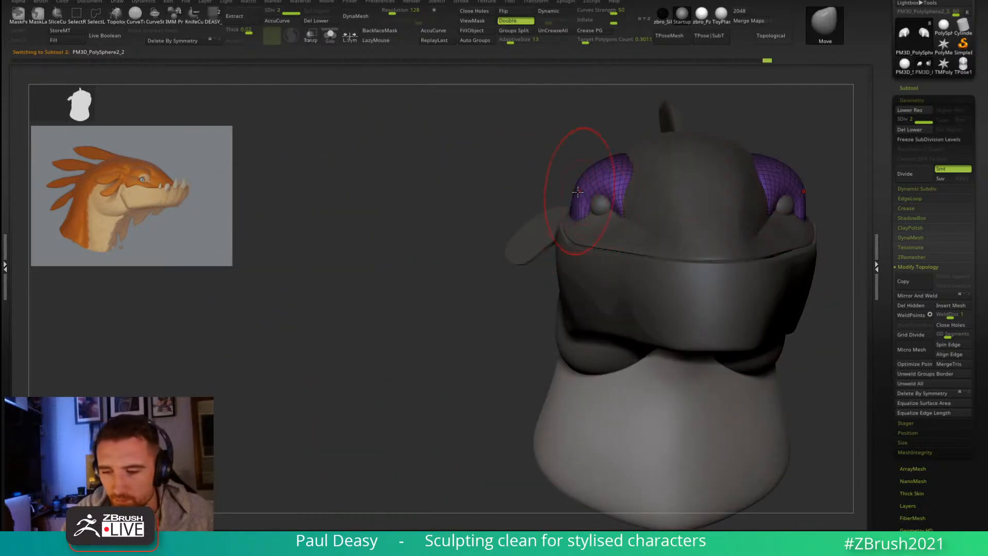
# Step: Adjust the Move brush size and reshape the brows over the eyes from the front
pyautogui.press('space')
pyautogui.moveTo(571, 198)
pyautogui.mouseDown(button='right')
pyautogui.moveTo(744, 199)
pyautogui.moveTo(728, 269)
pyautogui.moveTo(667, 243)
pyautogui.mouseUp(button='right')
pyautogui.press('space')
pyautogui.press('space')
pyautogui.moveTo(605, 241); pyautogui.dragTo(595, 243)
pyautogui.press('space')
pyautogui.moveTo(601, 205); pyautogui.dragTo(581, 212)
# Step: Refine the upper outline of the brow above the eye in side view with the Move brush
pyautogui.moveTo(660, 201); pyautogui.dragTo(592, 206)
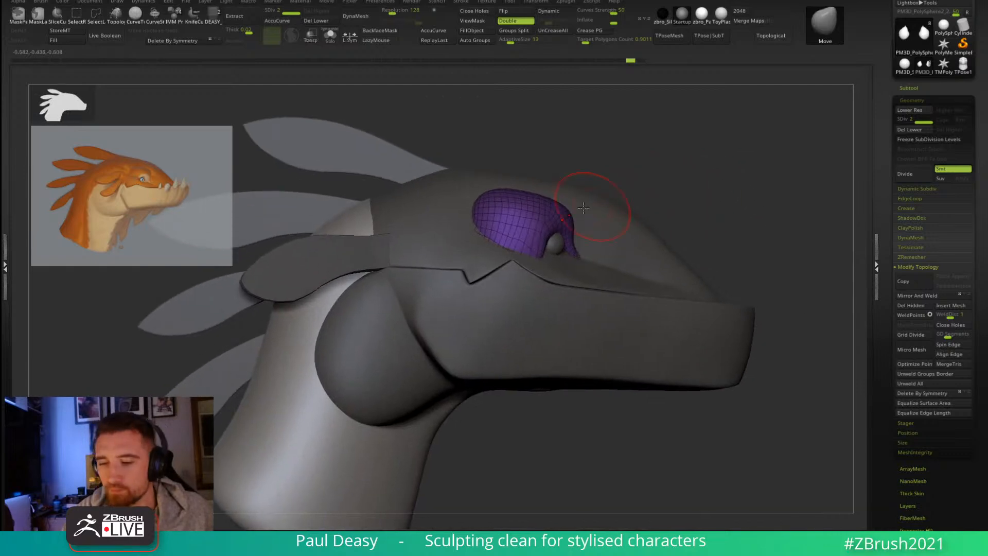
pyautogui.moveTo(549, 195); pyautogui.dragTo(547, 203, button='right')
pyautogui.moveTo(547, 203); pyautogui.dragTo(532, 196)
pyautogui.moveTo(531, 196); pyautogui.dragTo(529, 198, button='right')
pyautogui.press('space')
pyautogui.moveTo(526, 205)
pyautogui.mouseDown()
pyautogui.moveTo(534, 188)
pyautogui.moveTo(591, 164)
pyautogui.mouseUp()
# Step: Select the upper head subtool PM3D_PolySphere and raise the crown and forehead outline in side view
pyautogui.keyDown('alt'); pyautogui.click(584, 174); pyautogui.keyUp('alt')
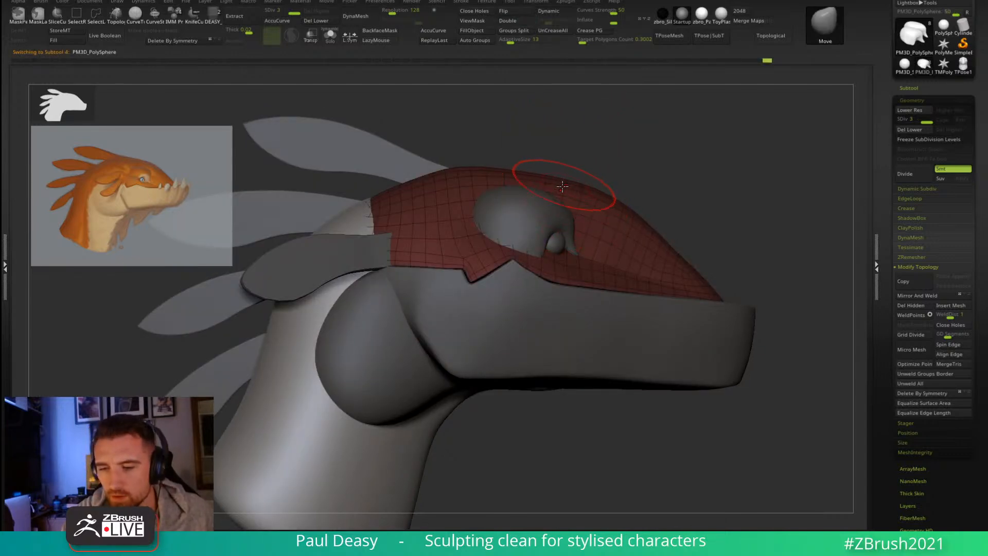
pyautogui.press('space')
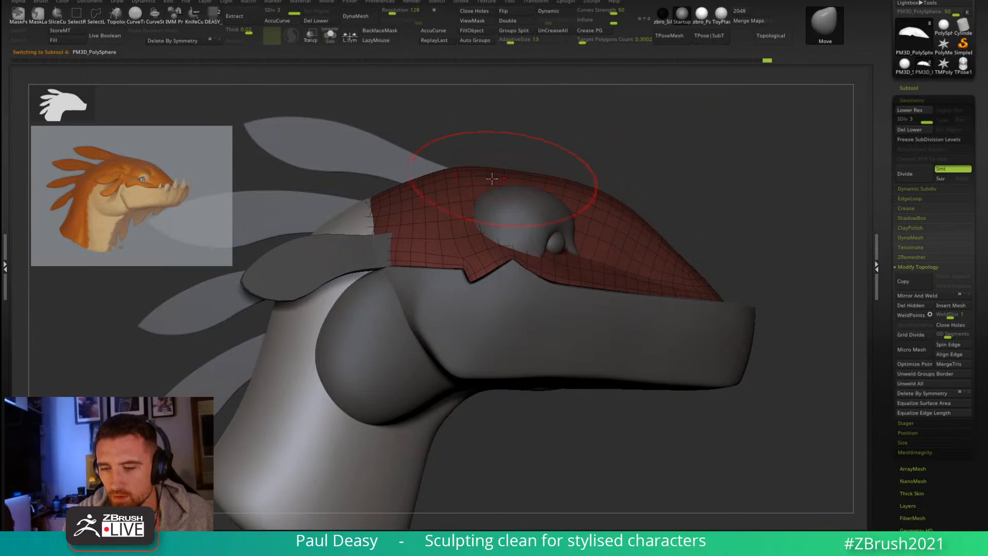
pyautogui.moveTo(484, 172); pyautogui.dragTo(485, 165)
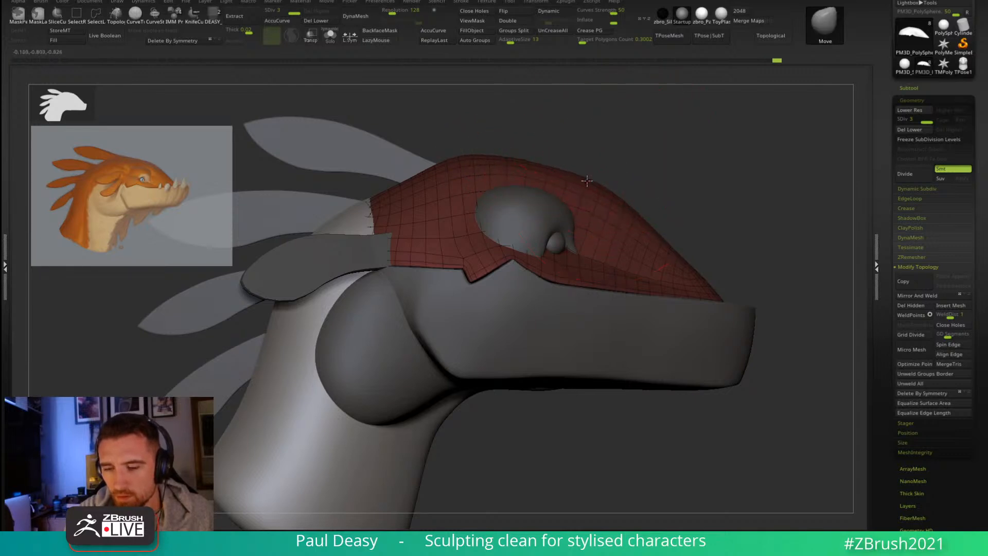
pyautogui.press('space')
pyautogui.keyDown('alt'); pyautogui.moveTo(697, 215); pyautogui.dragTo(615, 193); pyautogui.keyUp('alt')
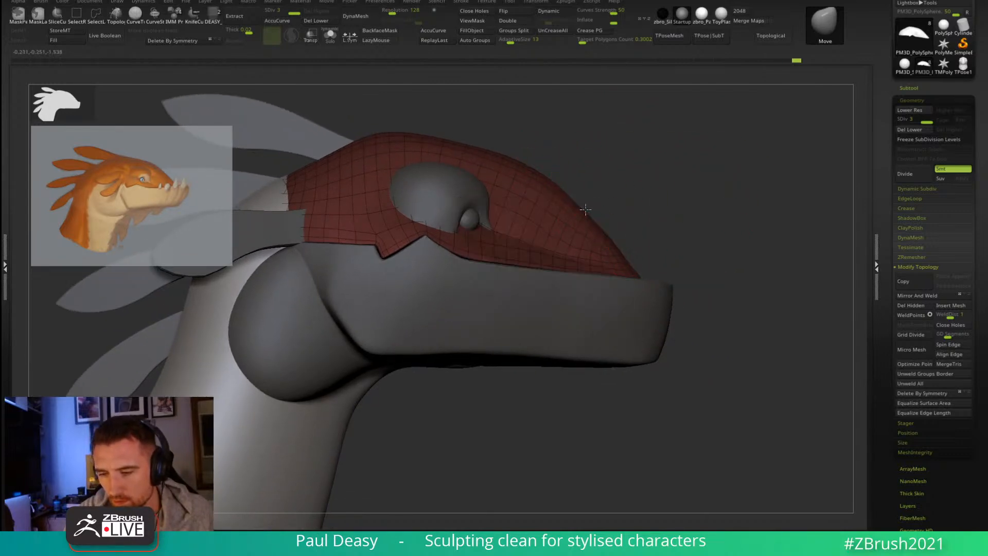
pyautogui.moveTo(588, 209); pyautogui.dragTo(662, 211)
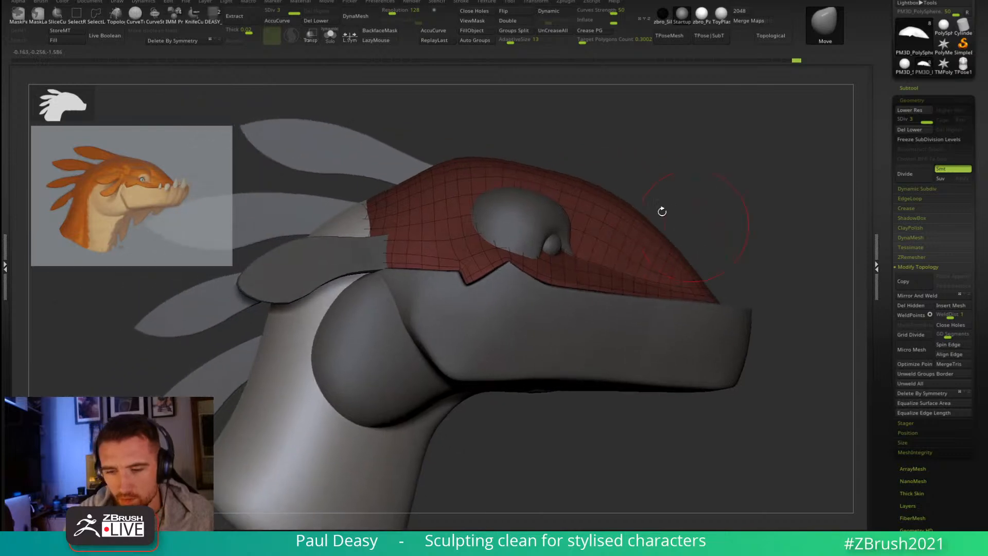
# Step: Select the crest feathers PM3D_Plane3D1 and shift them slightly forward and up against the head with the gizmo
pyautogui.keyDown('alt'); pyautogui.click(394, 165); pyautogui.keyUp('alt')
pyautogui.press('w')
pyautogui.keyDown('alt'); pyautogui.moveTo(453, 141); pyautogui.dragTo(484, 143); pyautogui.keyUp('alt')
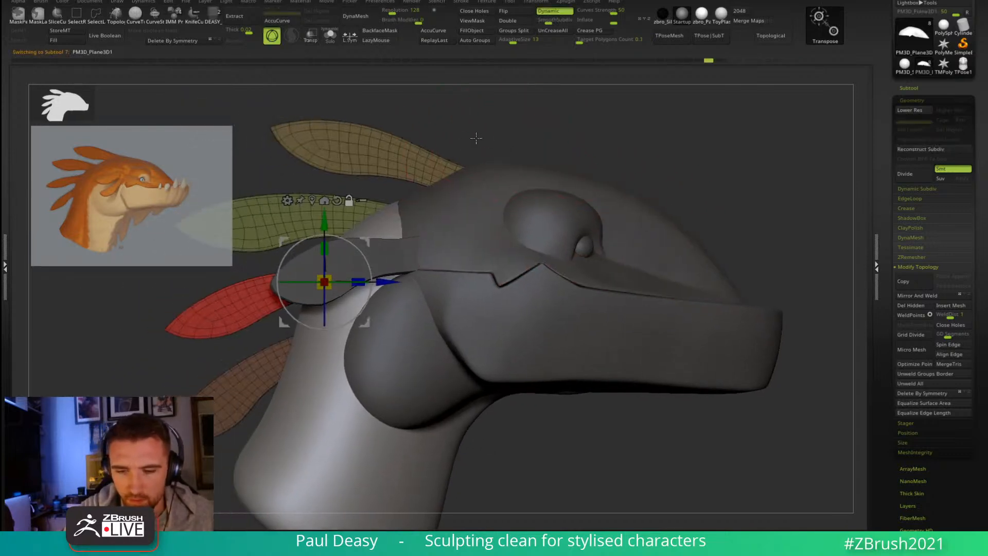
pyautogui.moveTo(366, 240); pyautogui.dragTo(370, 238)
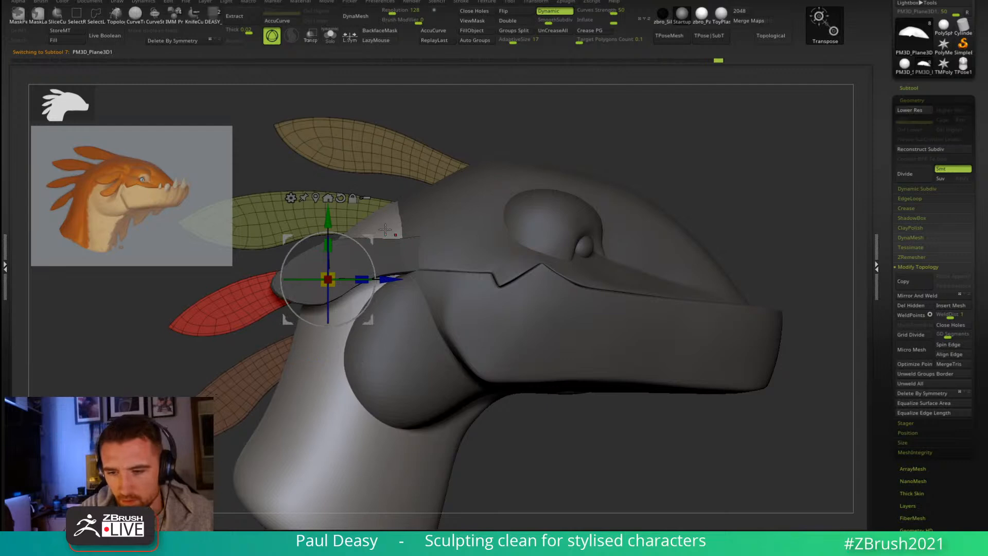
pyautogui.moveTo(369, 238); pyautogui.dragTo(387, 231)
pyautogui.press('q')
pyautogui.moveTo(669, 216)
pyautogui.keyDown('alt'); pyautogui.mouseDown()
pyautogui.moveTo(669, 182)
pyautogui.moveTo(655, 215)
pyautogui.mouseUp(); pyautogui.keyUp('alt')
pyautogui.press('space')
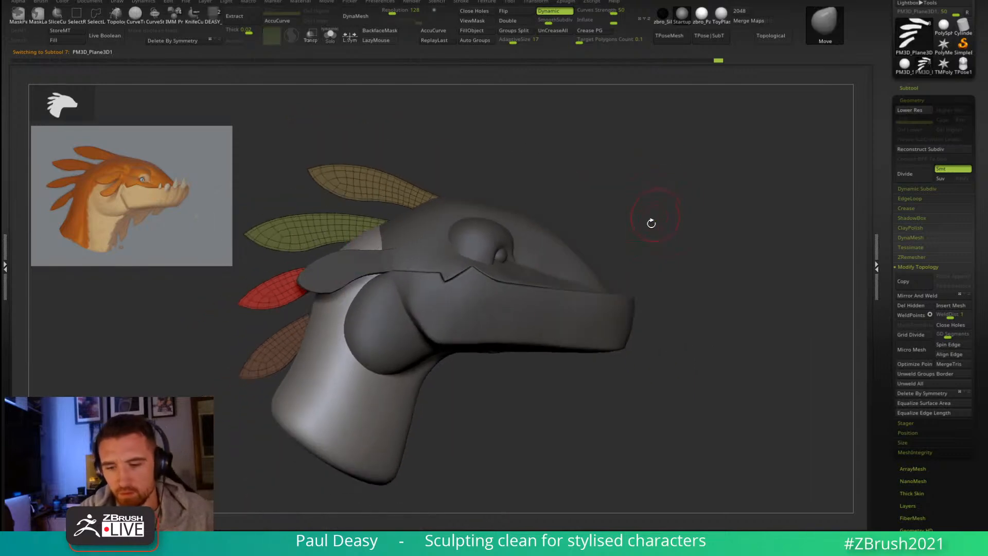
# Step: Select the side feather PM3D_Plane3D2 above the jaw muscle and smooth its base
pyautogui.keyDown('alt'); pyautogui.click(437, 255); pyautogui.keyUp('alt')
pyautogui.moveTo(593, 177); pyautogui.dragTo(603, 221)
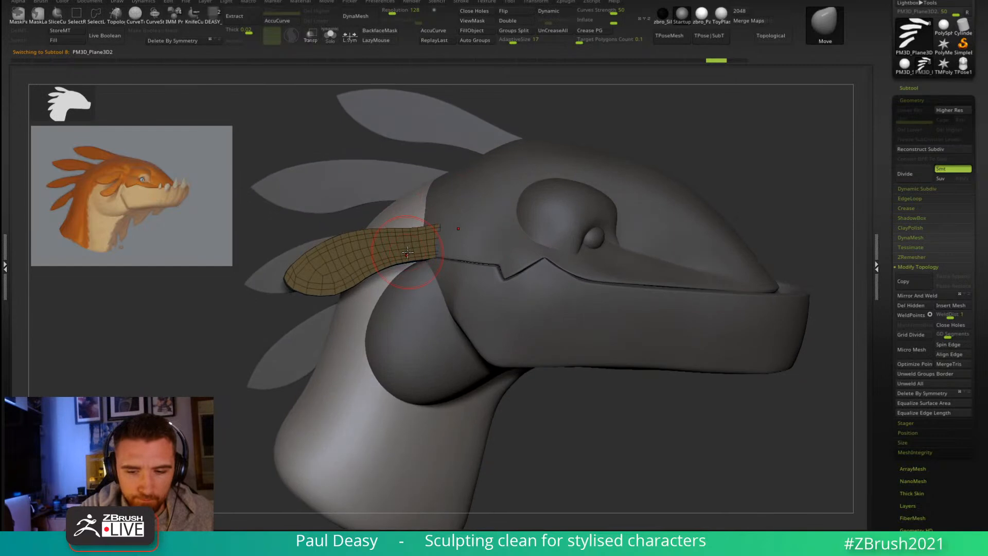
pyautogui.moveTo(505, 207); pyautogui.dragTo(487, 217, button='right')
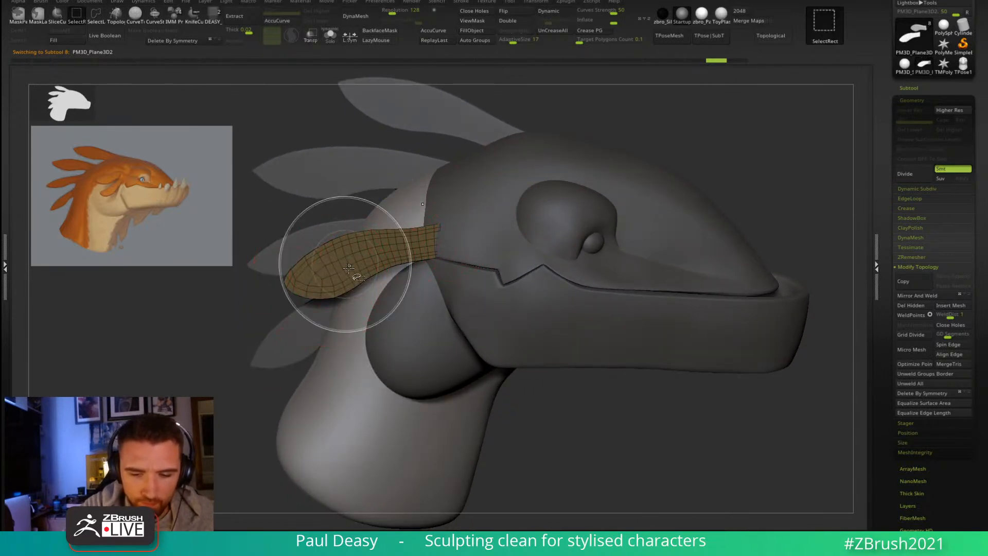
pyautogui.keyDown('ctrl'); pyautogui.keyDown('shift'); pyautogui.click(435, 262); pyautogui.keyUp('shift'); pyautogui.keyUp('ctrl')
pyautogui.moveTo(400, 250); pyautogui.dragTo(437, 260, button='right')
pyautogui.moveTo(536, 227)
pyautogui.mouseDown(button='right')
pyautogui.moveTo(556, 234)
pyautogui.moveTo(568, 262)
pyautogui.moveTo(412, 258)
pyautogui.mouseUp(button='right')
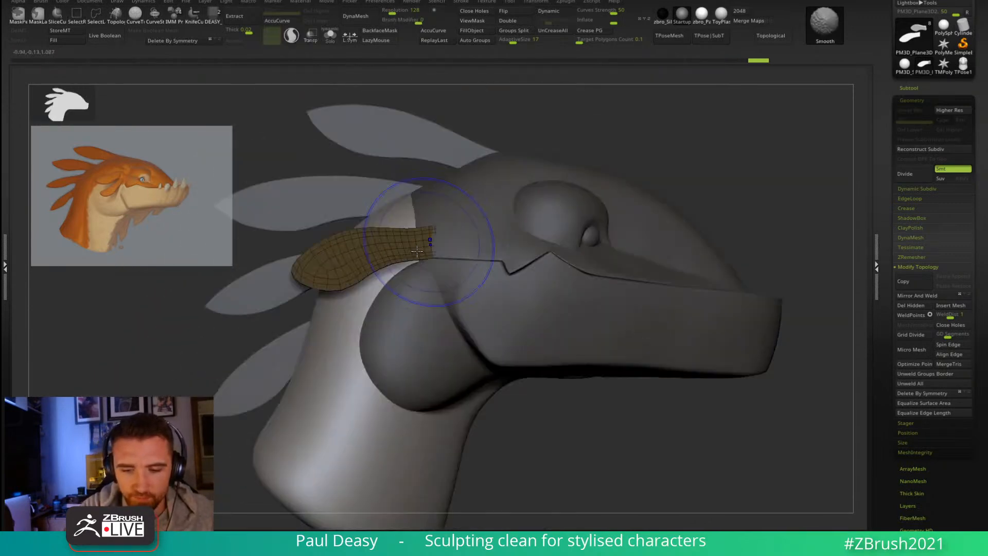
pyautogui.press('space')
# Step: Isolate the side feather and examine its mesh layout with the ZModeler brush
pyautogui.press('b')
pyautogui.press('z')
pyautogui.press('m')
pyautogui.moveTo(395, 273)
pyautogui.keyDown('ctrl'); pyautogui.mouseDown(button='right')
pyautogui.moveTo(412, 289)
pyautogui.moveTo(420, 277)
pyautogui.moveTo(467, 288)
pyautogui.mouseUp(button='right'); pyautogui.keyUp('ctrl')
pyautogui.press('ctrl')
pyautogui.hotkey('alt', 's')
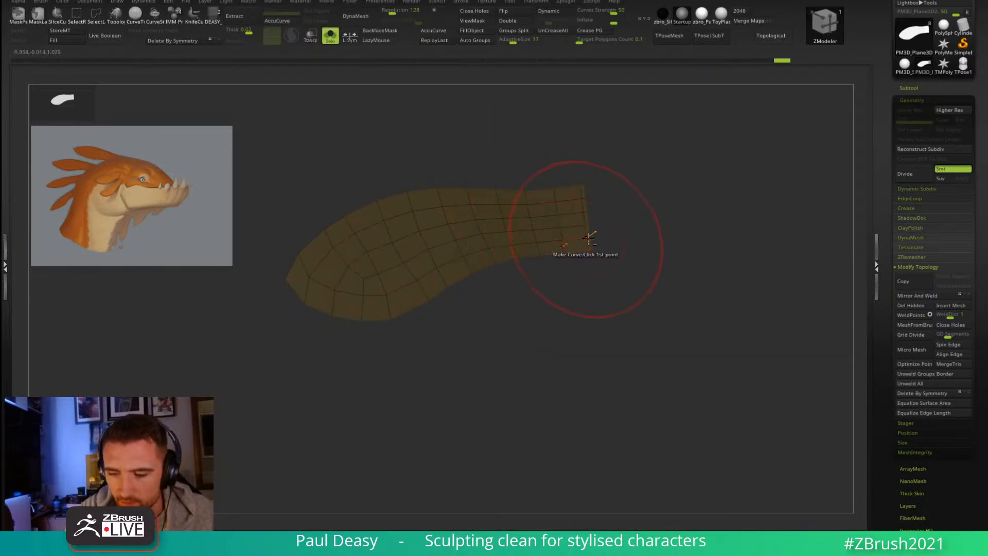
pyautogui.moveTo(644, 252); pyautogui.dragTo(519, 183)
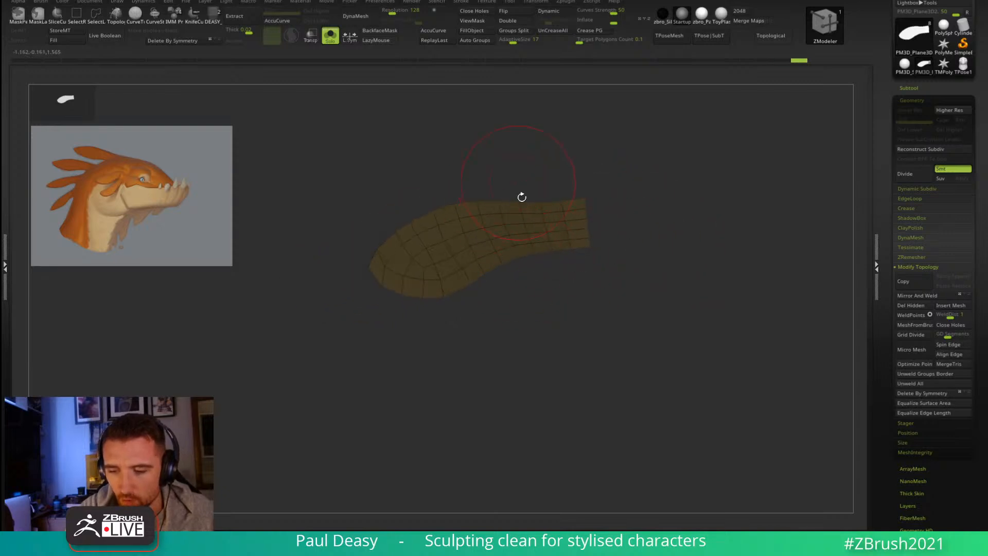
pyautogui.hotkey('alt', 's')
# Step: Switch to the Move brush, adjust its size and nudge the lower edge of the side feather
pyautogui.press('b')
pyautogui.press('m')
pyautogui.press('v')
pyautogui.moveTo(516, 238)
pyautogui.keyDown('alt'); pyautogui.mouseDown(button='right')
pyautogui.moveTo(488, 236)
pyautogui.moveTo(478, 260)
pyautogui.mouseUp(button='right'); pyautogui.keyUp('alt')
pyautogui.press('space')
pyautogui.moveTo(486, 236); pyautogui.dragTo(485, 235)
pyautogui.moveTo(486, 235); pyautogui.dragTo(482, 239, button='right')
pyautogui.press('space')
pyautogui.moveTo(438, 275); pyautogui.dragTo(443, 276)
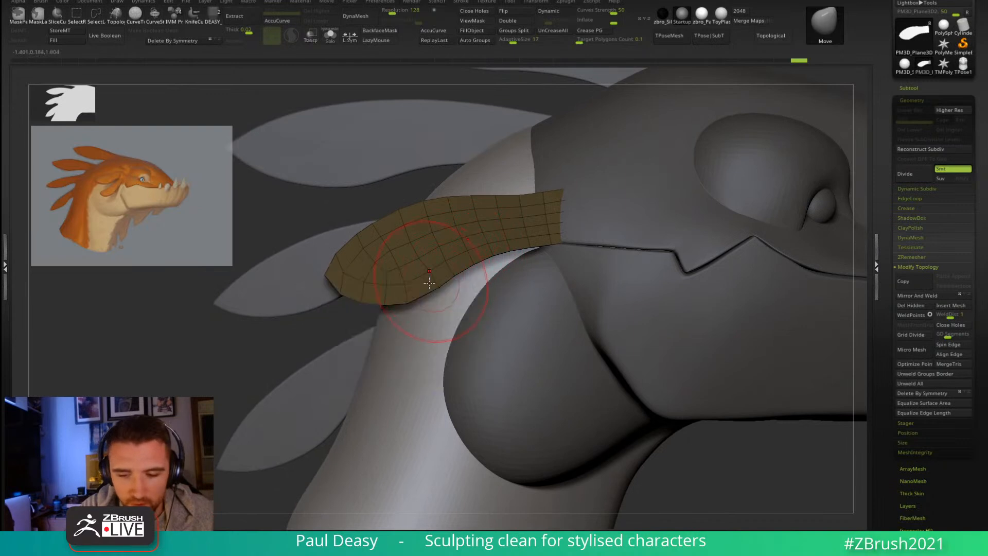
# Step: Pull the middle and upper edge of the side feather down so it slopes straight from the base to the tip
pyautogui.press('space')
pyautogui.press('space')
pyautogui.moveTo(474, 217); pyautogui.dragTo(482, 252)
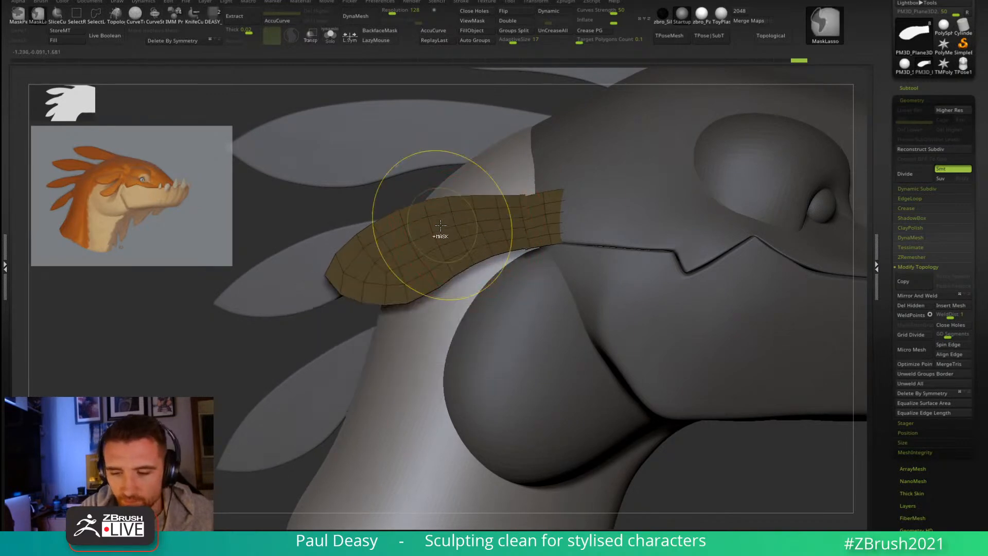
pyautogui.moveTo(399, 214); pyautogui.dragTo(394, 241)
pyautogui.moveTo(456, 226)
pyautogui.mouseDown()
pyautogui.moveTo(467, 246)
pyautogui.moveTo(434, 251)
pyautogui.mouseUp()
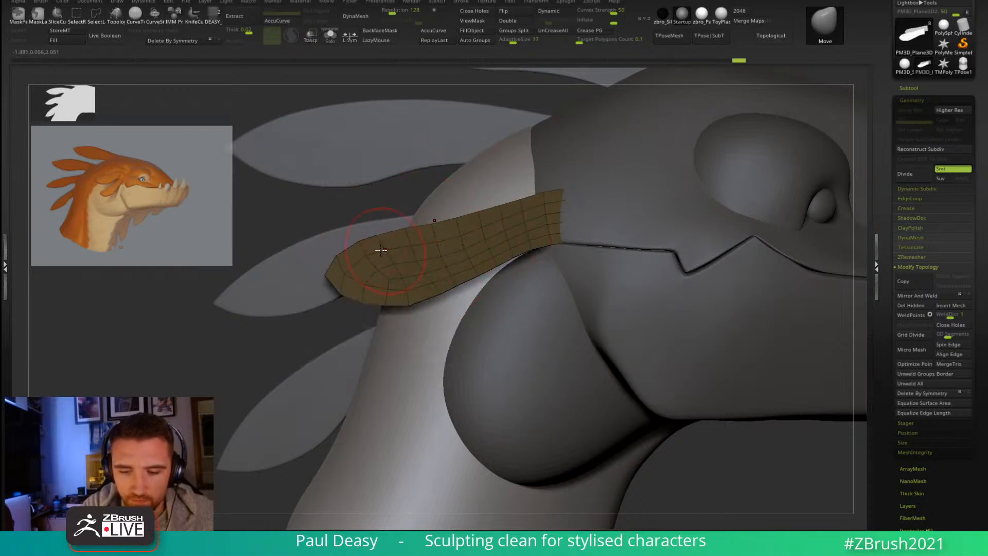
# Step: Try to push the tip of the side feather inward with the Move brush
pyautogui.press('space')
pyautogui.press('space')
pyautogui.moveTo(330, 257); pyautogui.dragTo(335, 261)
pyautogui.hotkey('ctrl', 'z')
# Step: Preview the side feather with dynamic subdivision, isolate it and return to its base mesh
pyautogui.press('d')
pyautogui.moveTo(380, 271)
pyautogui.keyDown('ctrl'); pyautogui.mouseDown(button='right')
pyautogui.moveTo(394, 270)
pyautogui.moveTo(344, 265)
pyautogui.moveTo(386, 264)
pyautogui.moveTo(363, 253)
pyautogui.mouseUp(button='right'); pyautogui.keyUp('ctrl')
pyautogui.hotkey('shift', 'f')
pyautogui.hotkey('shift', 'f')
pyautogui.hotkey('alt', 's')
pyautogui.hotkey('shift', 'd')
# Step: Collapse a short border edge below the feather's tip with ZModeler and preview the subdivided shape
pyautogui.press('b')
pyautogui.press('z')
pyautogui.press('m')
pyautogui.press('space')
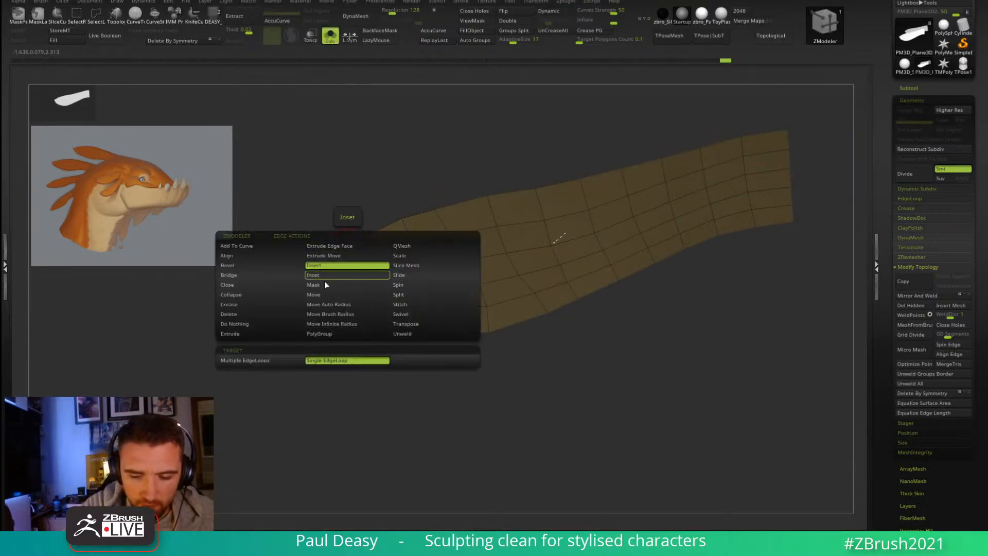
pyautogui.click(235, 295)
pyautogui.click(237, 246)
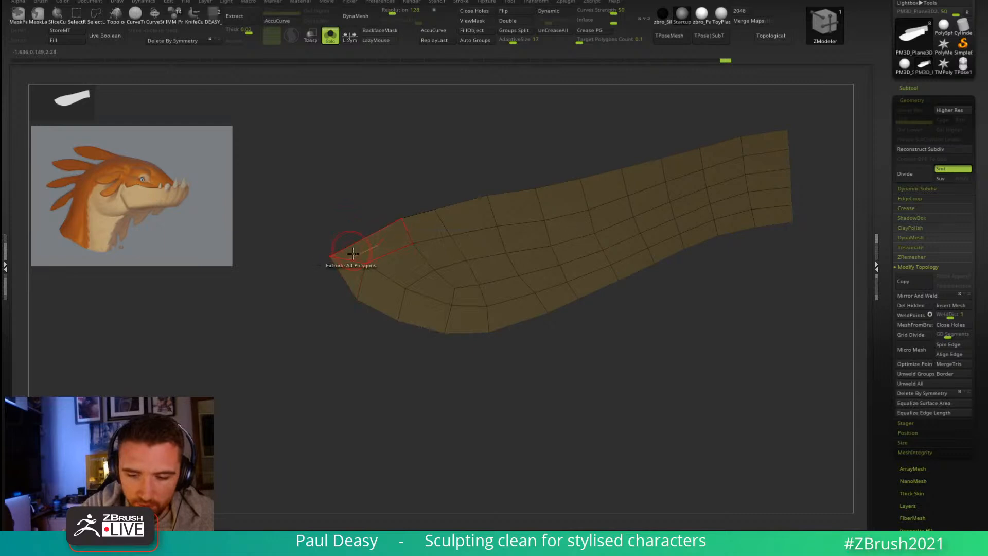
pyautogui.click(369, 293)
pyautogui.press('d')
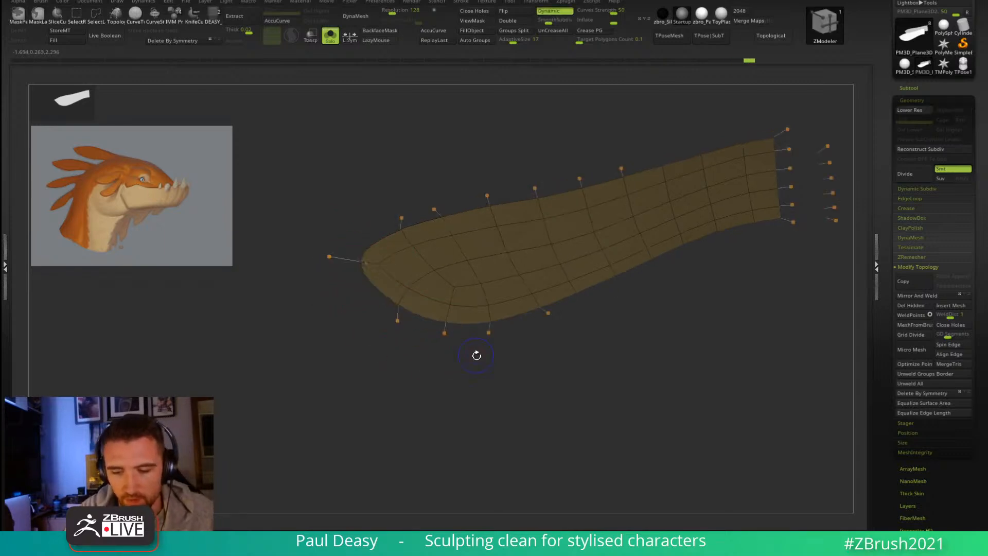
pyautogui.hotkey('shift', 'd')
# Step: Reposition the corner points around the feather's tip with the Move brush
pyautogui.press('b')
pyautogui.press('m')
pyautogui.press('v')
pyautogui.moveTo(379, 308); pyautogui.dragTo(382, 302)
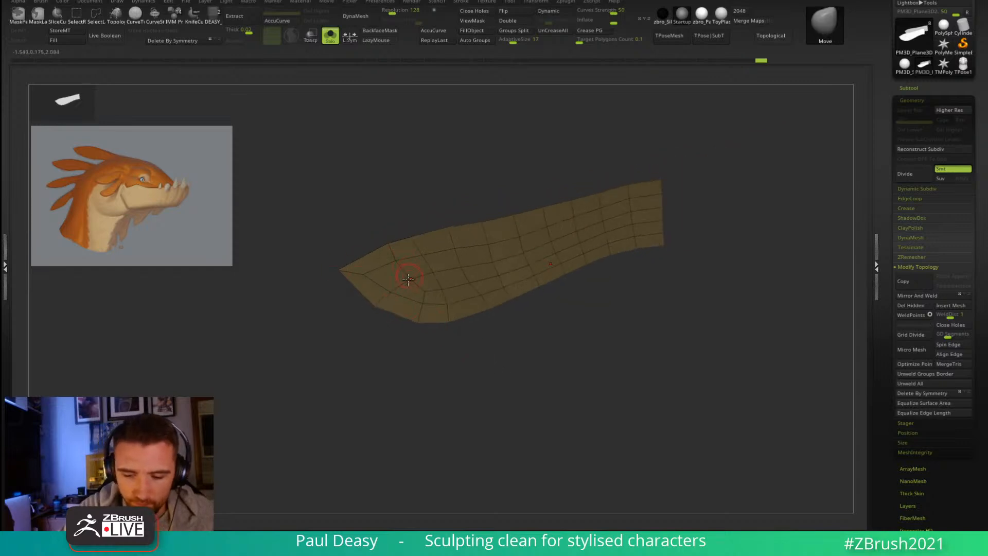
pyautogui.moveTo(408, 270); pyautogui.dragTo(396, 281, button='right')
pyautogui.moveTo(381, 306); pyautogui.dragTo(369, 299)
pyautogui.hotkey('ctrl', 'z')
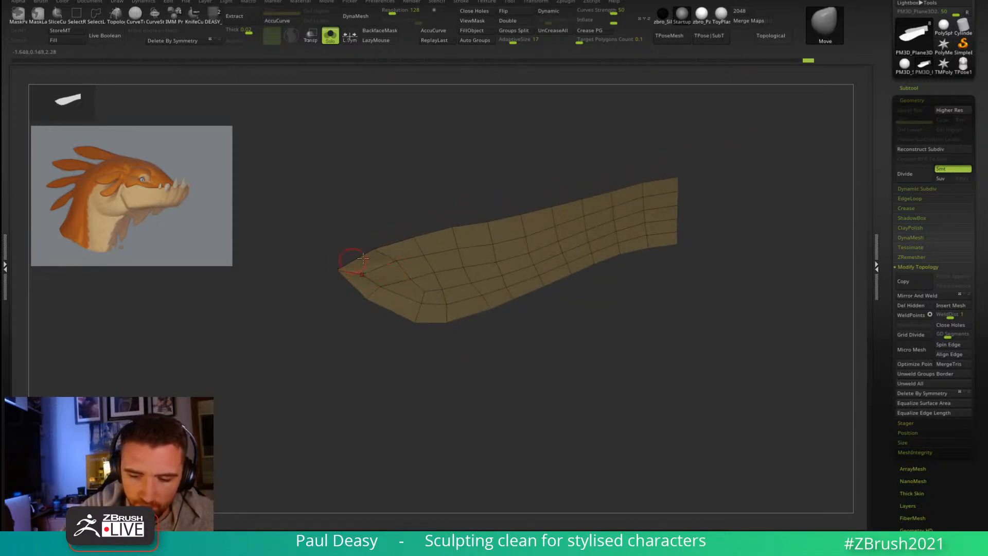
pyautogui.hotkey('ctrl', 'z')
# Step: Straighten the feather's upper edge and even out the mesh lines along its length
pyautogui.press('space')
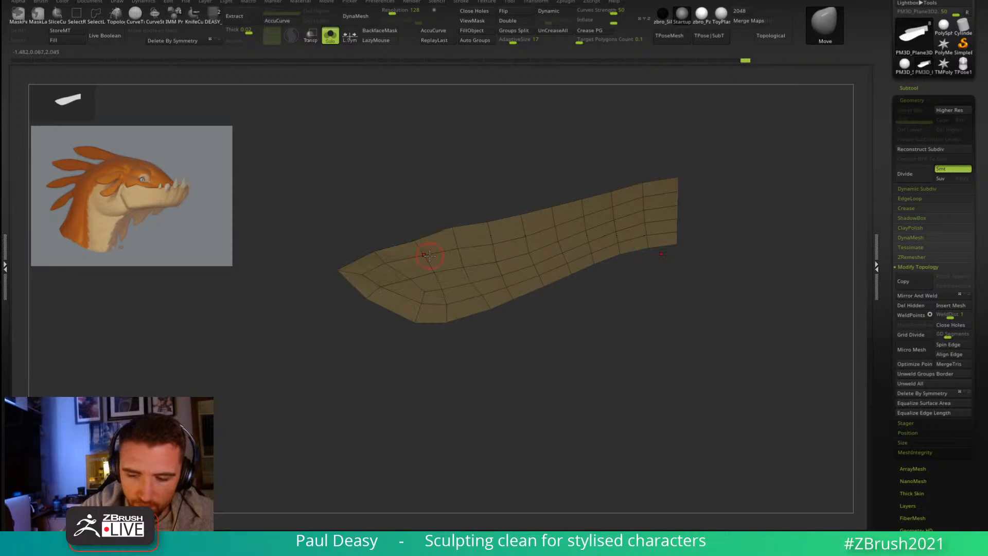
pyautogui.moveTo(459, 249)
pyautogui.mouseDown()
pyautogui.moveTo(487, 230)
pyautogui.moveTo(525, 222)
pyautogui.moveTo(529, 232)
pyautogui.moveTo(647, 204)
pyautogui.mouseUp()
pyautogui.press('space')
pyautogui.press('space')
pyautogui.press('shift')
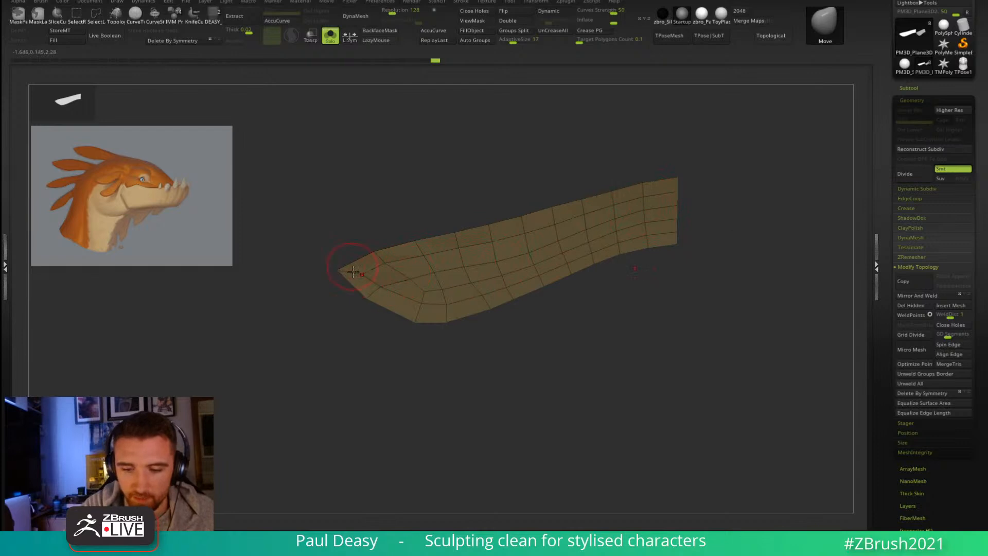
# Step: Round off the feather's tip by moving its border points, adjusting the brush size between strokes
pyautogui.press('s')
pyautogui.moveTo(364, 273)
pyautogui.mouseDown()
pyautogui.moveTo(347, 271)
pyautogui.moveTo(392, 250)
pyautogui.mouseUp()
pyautogui.press(']')
pyautogui.moveTo(388, 292); pyautogui.dragTo(418, 317)
pyautogui.press('s')
pyautogui.moveTo(419, 248); pyautogui.dragTo(421, 245)
pyautogui.moveTo(444, 311); pyautogui.dragTo(443, 315)
pyautogui.moveTo(379, 270); pyautogui.dragTo(359, 272)
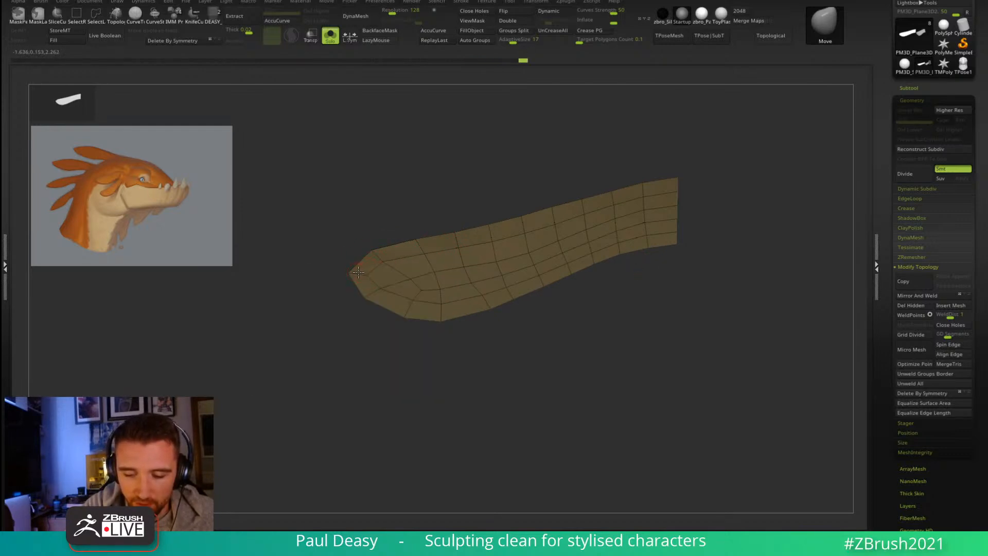
# Step: Turn on the dynamic subdivision preview of the feather and save the project
pyautogui.press('space')
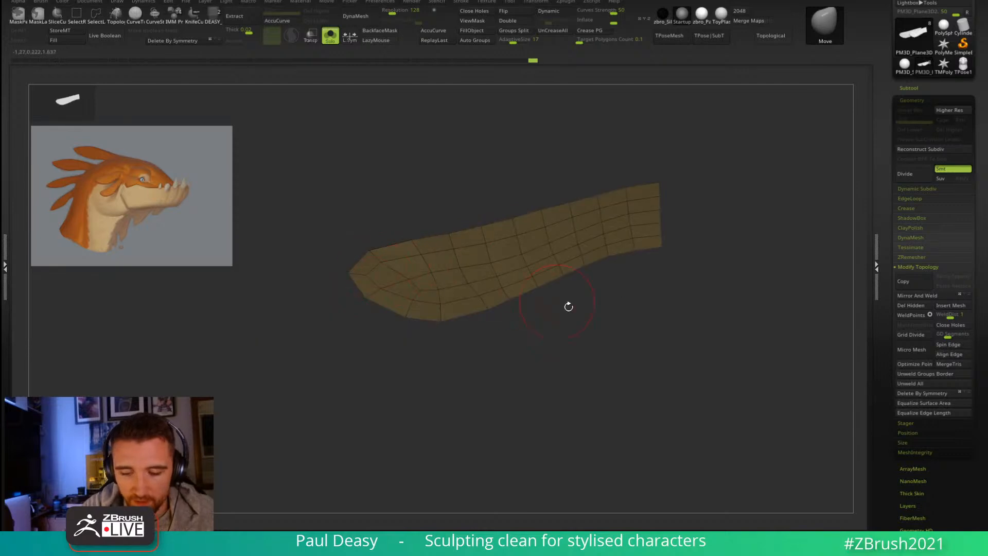
pyautogui.press('d')
pyautogui.moveTo(653, 361); pyautogui.dragTo(655, 370)
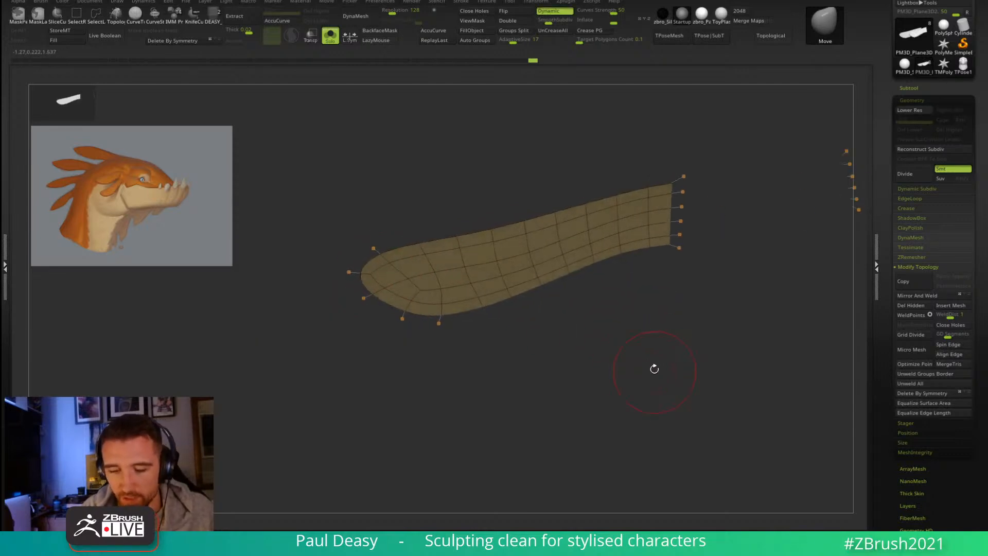
pyautogui.hotkey('ctrl', 's')
# Step: Bring back the whole head and pull the feather's lower edge down to form a fuller curve near the tip
pyautogui.press('space')
pyautogui.press('space')
pyautogui.press('space')
pyautogui.moveTo(491, 299); pyautogui.dragTo(488, 300)
pyautogui.moveTo(492, 298); pyautogui.dragTo(490, 305, button='right')
pyautogui.moveTo(489, 298)
pyautogui.mouseDown()
pyautogui.moveTo(491, 306)
pyautogui.moveTo(456, 307)
pyautogui.mouseUp()
pyautogui.press('space')
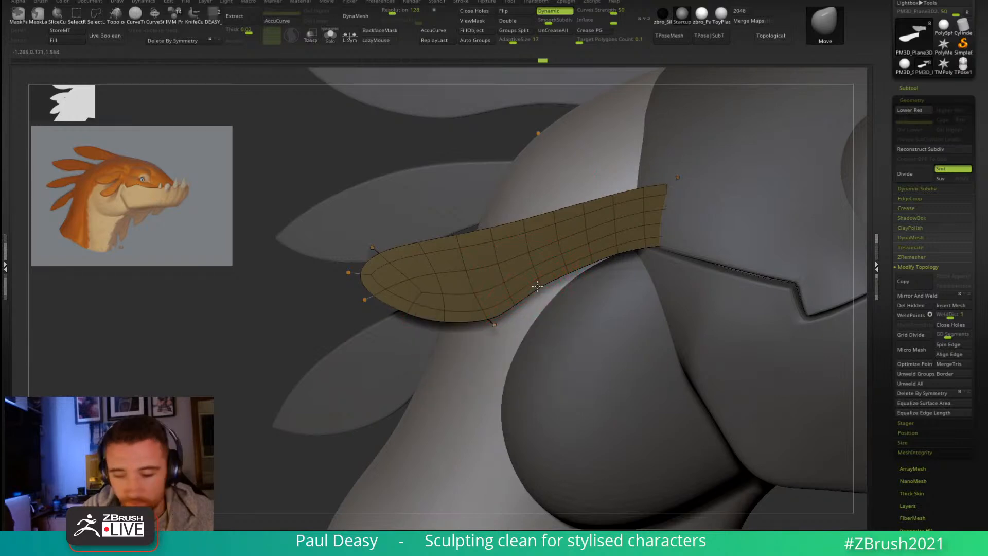
# Step: Adjust how the feather's base meets the head, working from above and from the side
pyautogui.press('space')
pyautogui.moveTo(684, 232); pyautogui.dragTo(635, 220, button='right')
pyautogui.press('space')
pyautogui.press('space')
pyautogui.moveTo(575, 229)
pyautogui.mouseDown(button='right')
pyautogui.moveTo(596, 302)
pyautogui.moveTo(578, 227)
pyautogui.mouseUp(button='right')
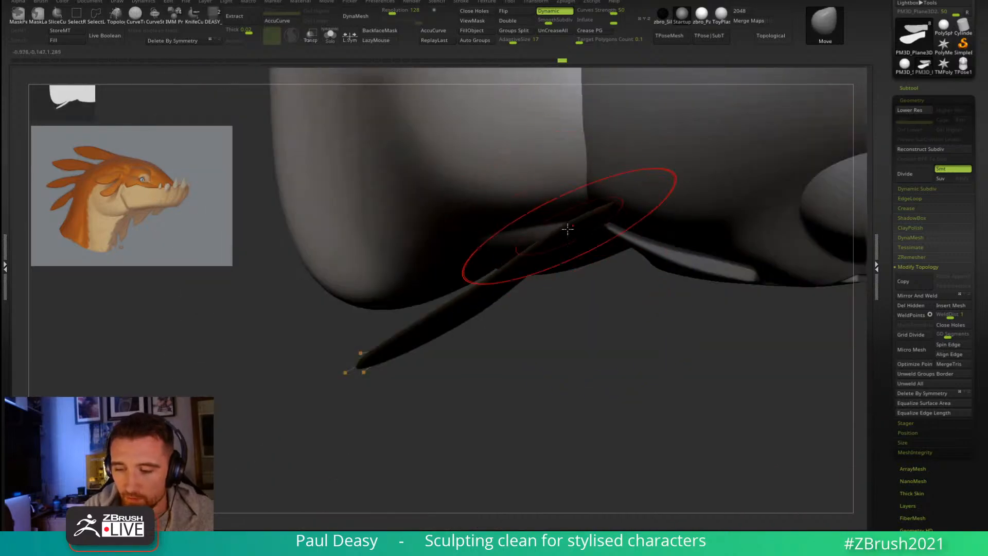
pyautogui.press('space')
pyautogui.moveTo(585, 242)
pyautogui.mouseDown(button='right')
pyautogui.moveTo(619, 205)
pyautogui.moveTo(637, 235)
pyautogui.mouseUp(button='right')
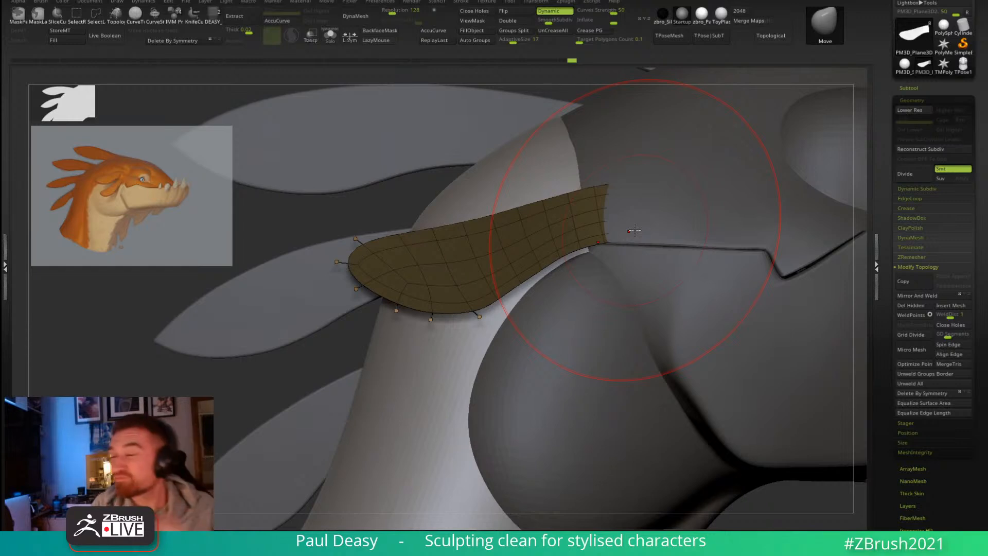
# Step: Reduce the brush size and adjust the side feather's bend and base with the Move brush from several angles
pyautogui.press('s')
pyautogui.moveTo(573, 229); pyautogui.dragTo(567, 230)
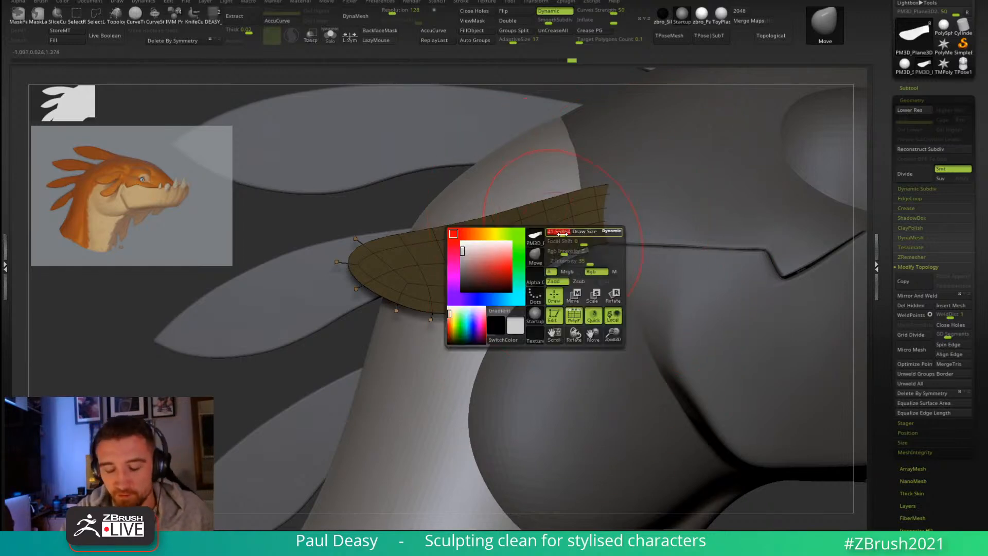
pyautogui.press('s')
pyautogui.moveTo(568, 231)
pyautogui.mouseDown(button='right')
pyautogui.moveTo(570, 213)
pyautogui.moveTo(631, 192)
pyautogui.moveTo(622, 198)
pyautogui.mouseUp(button='right')
pyautogui.rightClick(621, 198)
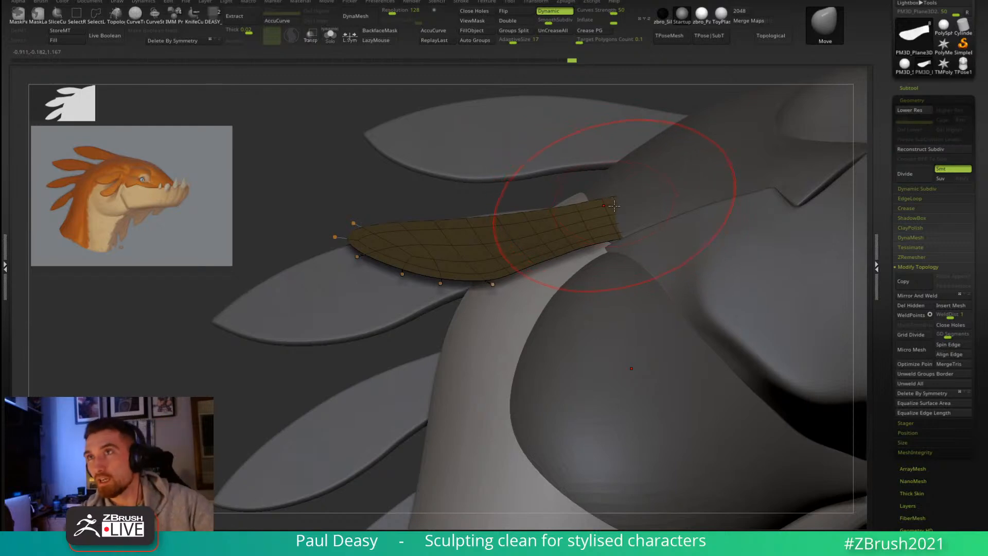
pyautogui.rightClick(610, 206)
pyautogui.moveTo(610, 206); pyautogui.dragTo(605, 188, button='right')
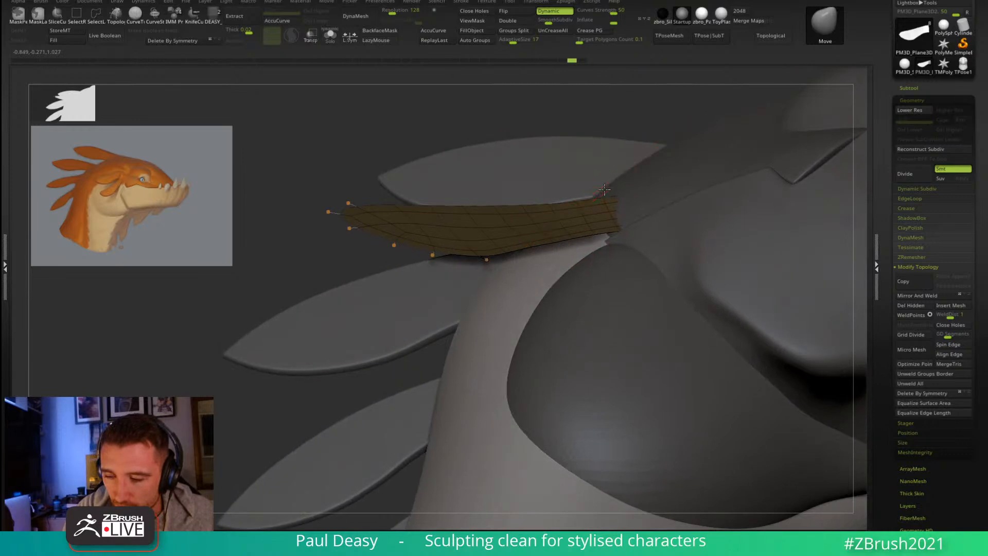
pyautogui.rightClick(535, 210)
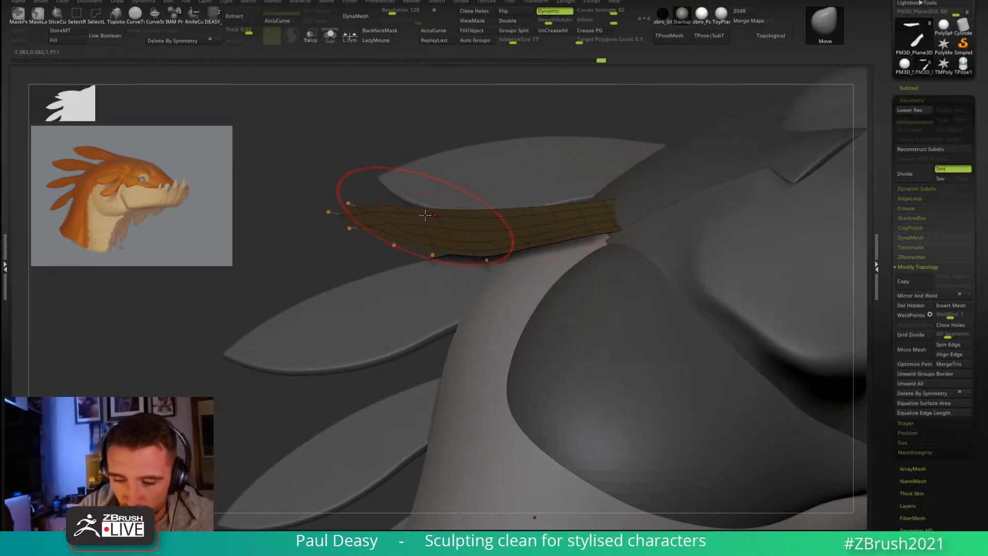
pyautogui.rightClick(471, 231)
pyautogui.moveTo(471, 231)
pyautogui.mouseDown(button='right')
pyautogui.moveTo(589, 271)
pyautogui.moveTo(635, 259)
pyautogui.mouseUp(button='right')
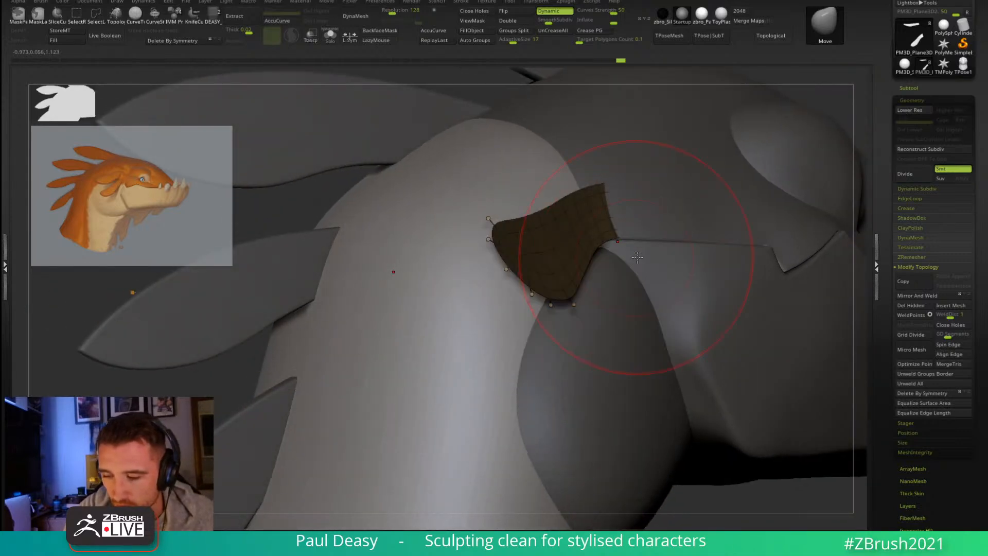
# Step: Refine the feather's base and lower edge where they meet the jaw muscle, changing the brush size between strokes
pyautogui.press('s')
pyautogui.moveTo(621, 220); pyautogui.dragTo(617, 218, button='right')
pyautogui.rightClick(571, 231)
pyautogui.moveTo(566, 227)
pyautogui.mouseDown()
pyautogui.moveTo(556, 236)
pyautogui.moveTo(587, 222)
pyautogui.moveTo(591, 213)
pyautogui.moveTo(580, 211)
pyautogui.moveTo(597, 184)
pyautogui.moveTo(540, 214)
pyautogui.mouseUp()
pyautogui.press('space')
pyautogui.press('space')
pyautogui.moveTo(536, 214); pyautogui.dragTo(504, 233, button='right')
pyautogui.press('space')
pyautogui.moveTo(520, 236); pyautogui.dragTo(528, 242)
pyautogui.press('space')
pyautogui.moveTo(544, 236)
pyautogui.mouseDown()
pyautogui.moveTo(532, 235)
pyautogui.moveTo(556, 245)
pyautogui.mouseUp()
pyautogui.press('space')
pyautogui.keyDown('ctrl'); pyautogui.moveTo(556, 245); pyautogui.dragTo(524, 247, button='right'); pyautogui.keyUp('ctrl')
# Step: Duplicate the side feather, scale the copy down to about 0.9 and angle it downward below the original
pyautogui.press('w')
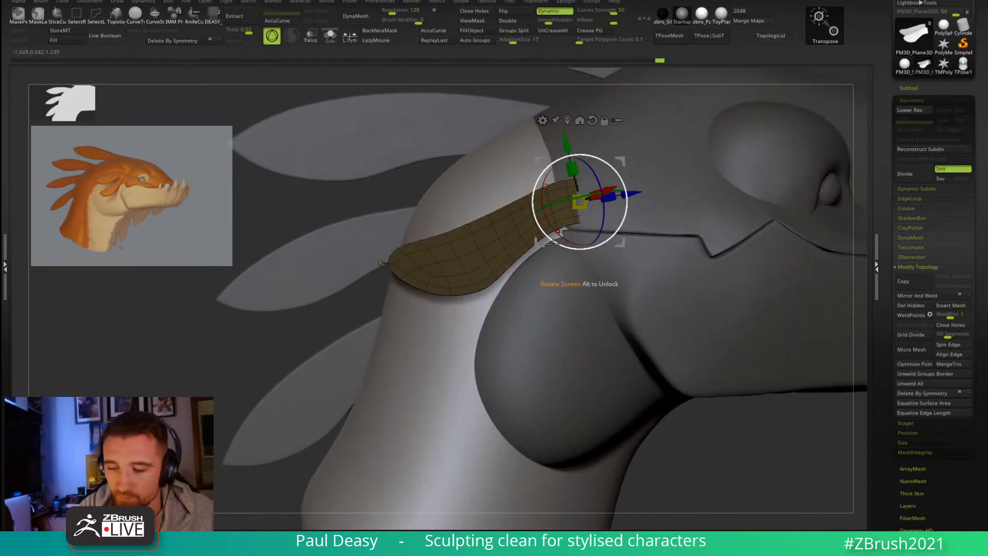
pyautogui.keyDown('ctrl'); pyautogui.moveTo(622, 158); pyautogui.dragTo(627, 165); pyautogui.keyUp('ctrl')
pyautogui.moveTo(552, 226); pyautogui.dragTo(584, 193)
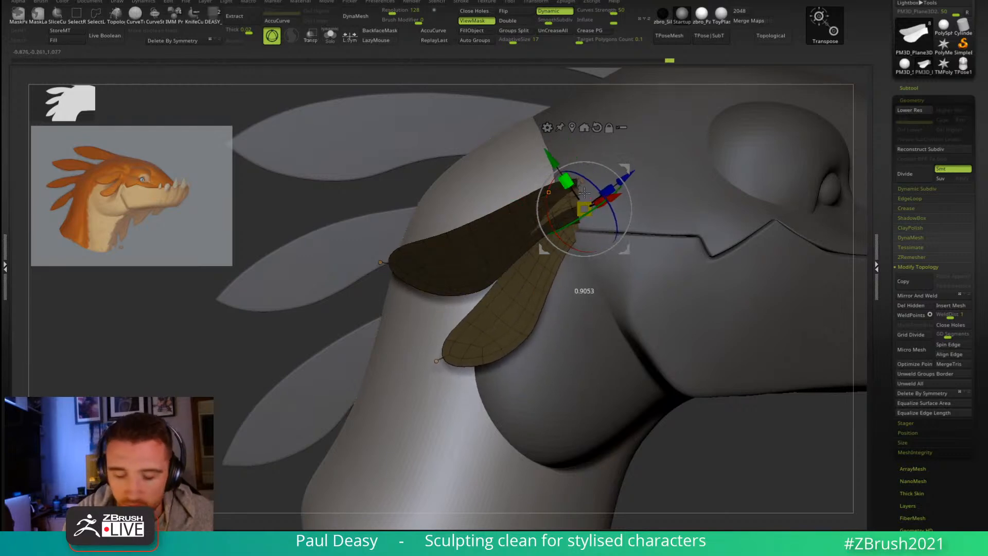
pyautogui.moveTo(603, 183); pyautogui.dragTo(581, 198, button='right')
pyautogui.moveTo(632, 166)
pyautogui.mouseDown()
pyautogui.moveTo(624, 180)
pyautogui.moveTo(614, 161)
pyautogui.mouseUp()
pyautogui.hotkey('ctrl', 'z')
pyautogui.click(582, 210)
pyautogui.press('q')
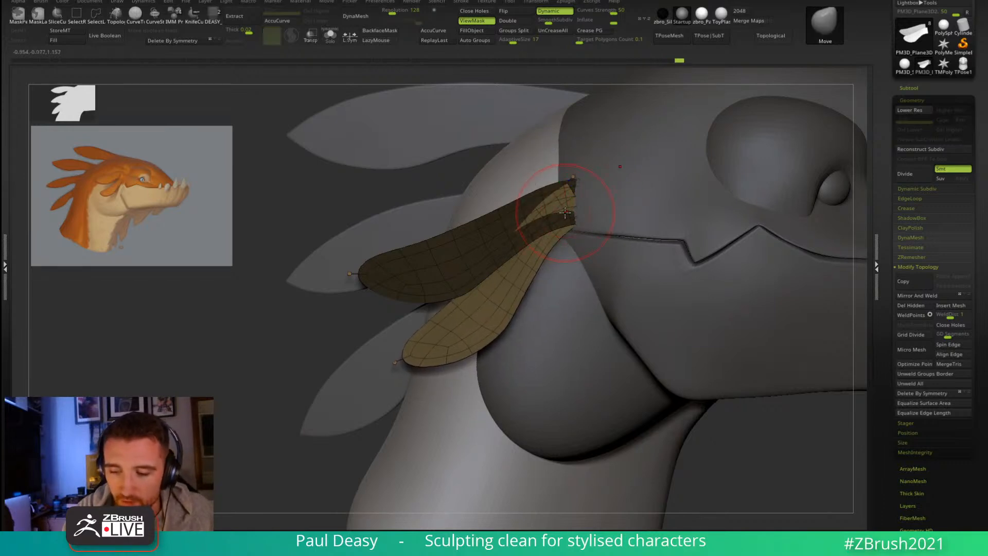
# Step: Split the feather copy into its own subtool and make the lower feather the active one
pyautogui.hotkey('ctrl', 'shift', 's')
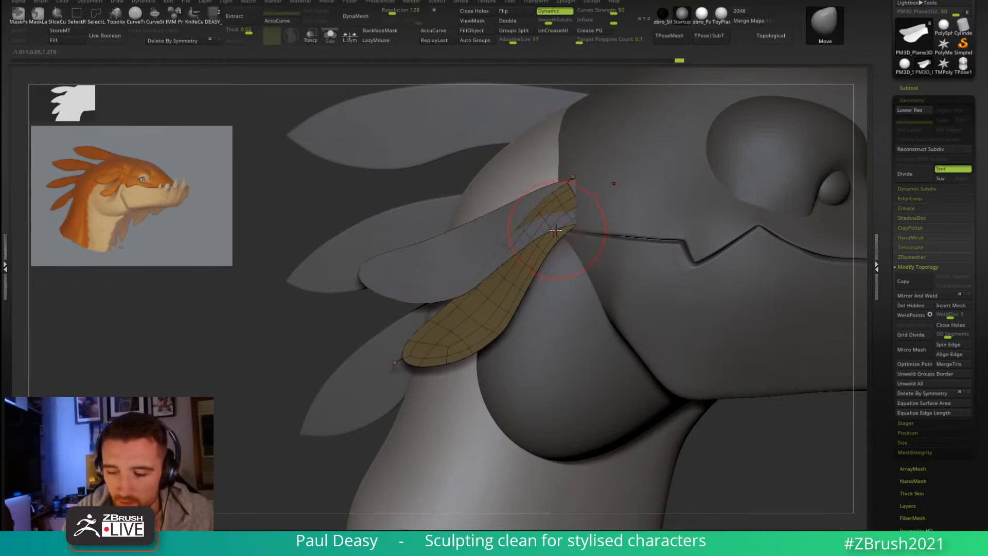
pyautogui.moveTo(569, 187); pyautogui.dragTo(561, 198, button='right')
pyautogui.rightClick(560, 200)
pyautogui.keyDown('ctrl'); pyautogui.click(569, 206); pyautogui.keyUp('ctrl')
pyautogui.rightClick(575, 210)
# Step: Isolate the lower feather, place the gizmo at its base and scale the base to about 0.7 to narrow it
pyautogui.press('w')
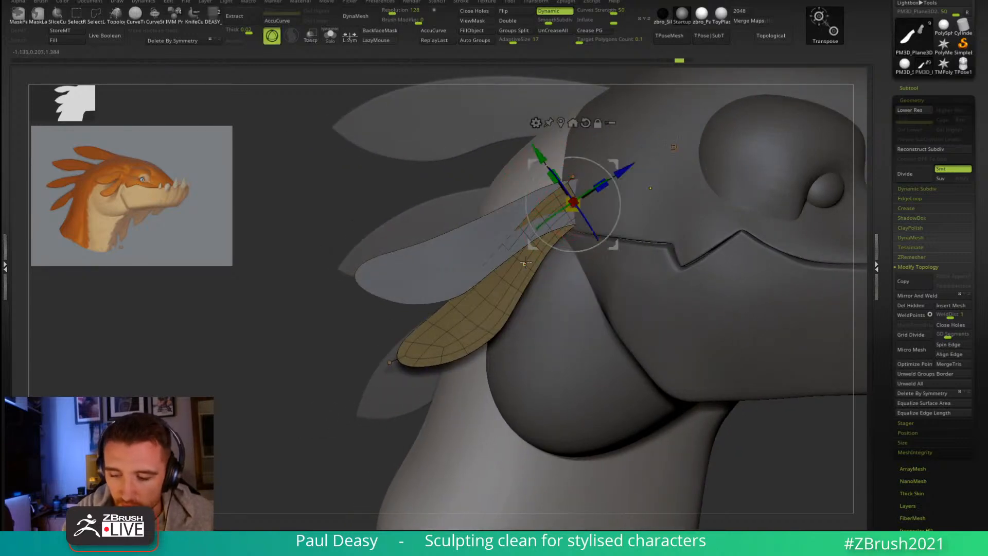
pyautogui.hotkey('ctrl', 'h')
pyautogui.press('q')
pyautogui.press('w')
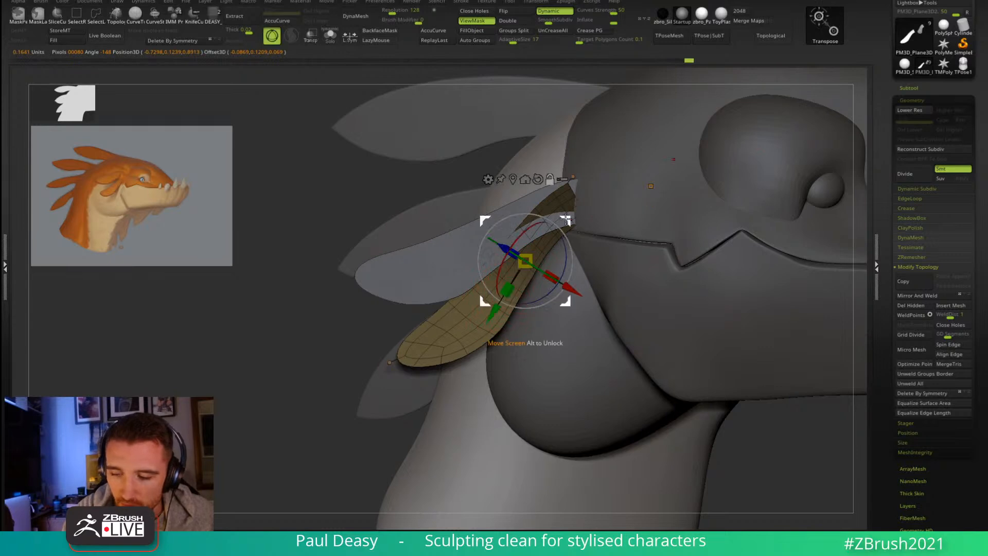
pyautogui.keyDown('alt'); pyautogui.moveTo(525, 261); pyautogui.dragTo(443, 390); pyautogui.keyUp('alt')
pyautogui.hotkey('alt', 's')
pyautogui.keyDown('alt'); pyautogui.click(550, 226); pyautogui.keyUp('alt')
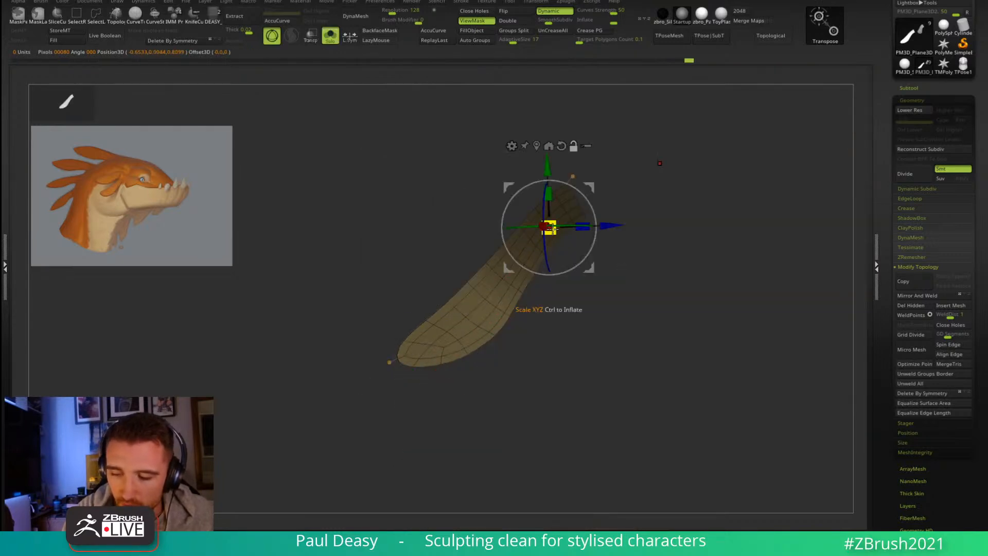
pyautogui.keyDown('ctrl'); pyautogui.click(647, 221); pyautogui.keyUp('ctrl')
pyautogui.moveTo(594, 212); pyautogui.dragTo(568, 246)
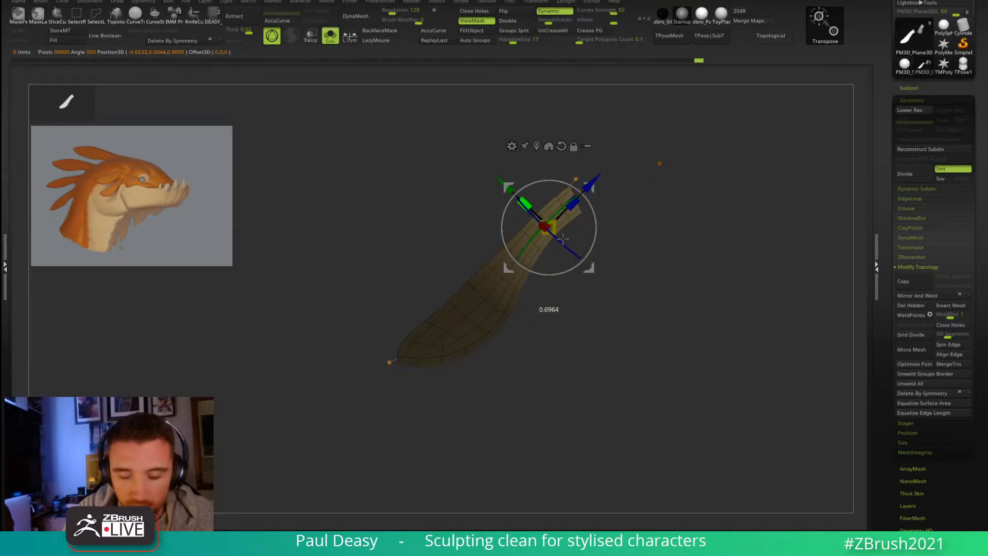
# Step: Clear the mask, adjust the lower feather's narrowed stem with the Move brush and bring back the whole head
pyautogui.press('q')
pyautogui.keyDown('ctrl'); pyautogui.click(591, 287); pyautogui.keyUp('ctrl')
pyautogui.press('space')
pyautogui.press('space')
pyautogui.moveTo(539, 251); pyautogui.dragTo(556, 252)
pyautogui.hotkey('alt', 's')
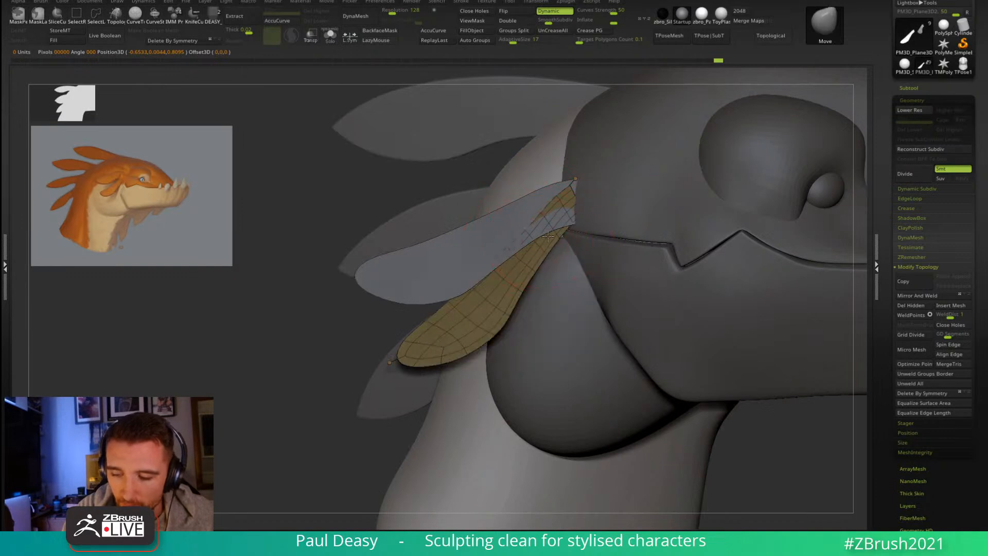
# Step: Isolate the lower feather again and adjust the shape of its base with a smaller brush
pyautogui.press('space')
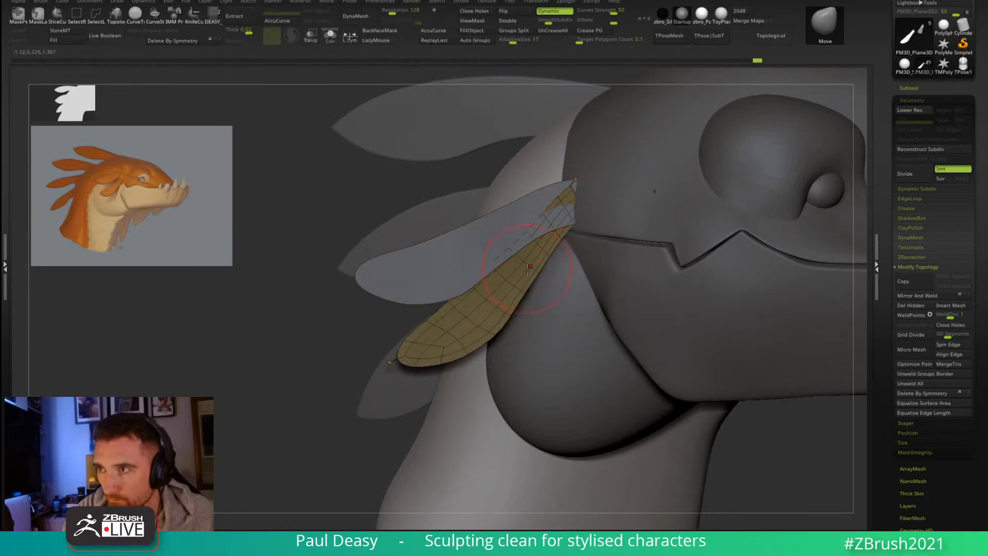
pyautogui.moveTo(527, 269); pyautogui.dragTo(532, 273, button='right')
pyautogui.press('space')
pyautogui.hotkey('ctrl', 'alt', 's')
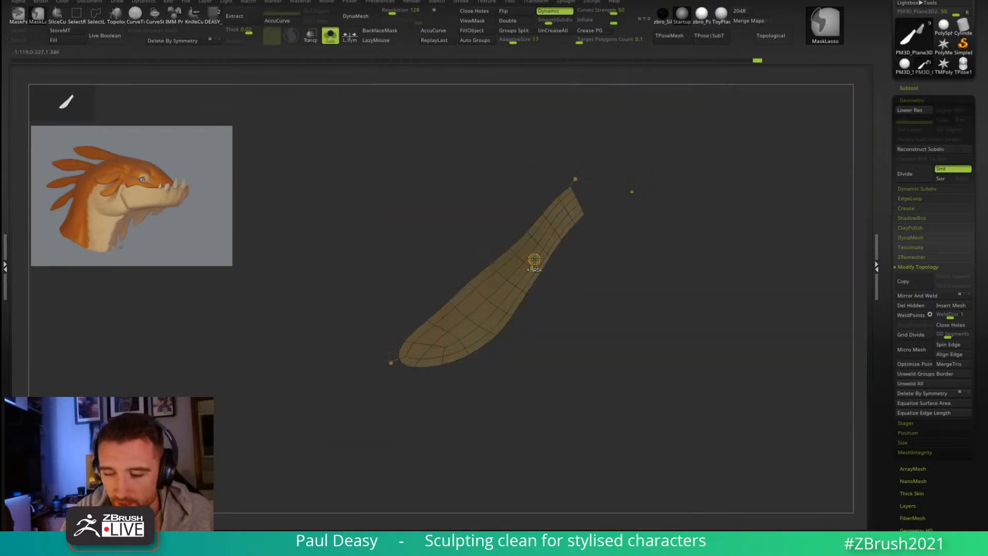
pyautogui.moveTo(619, 216); pyautogui.dragTo(582, 182)
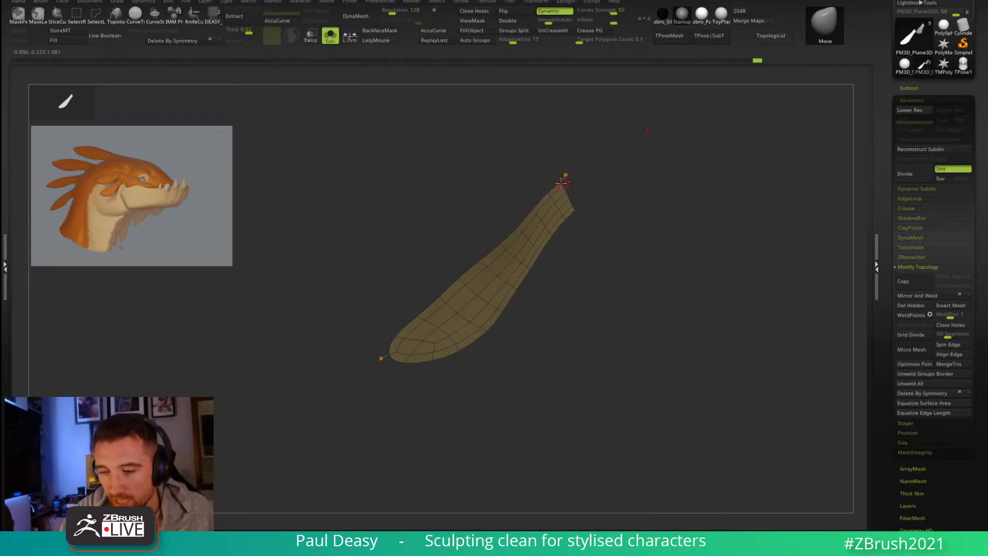
# Step: Compare the lower feather with and without dynamic subdivision, leaving the preview off
pyautogui.press('shift')
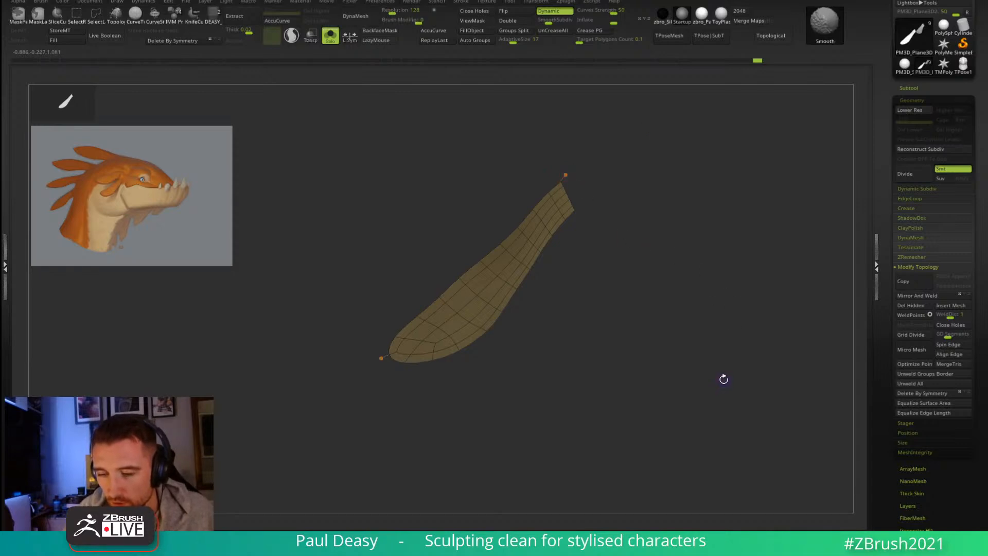
pyautogui.hotkey('shift', 'd')
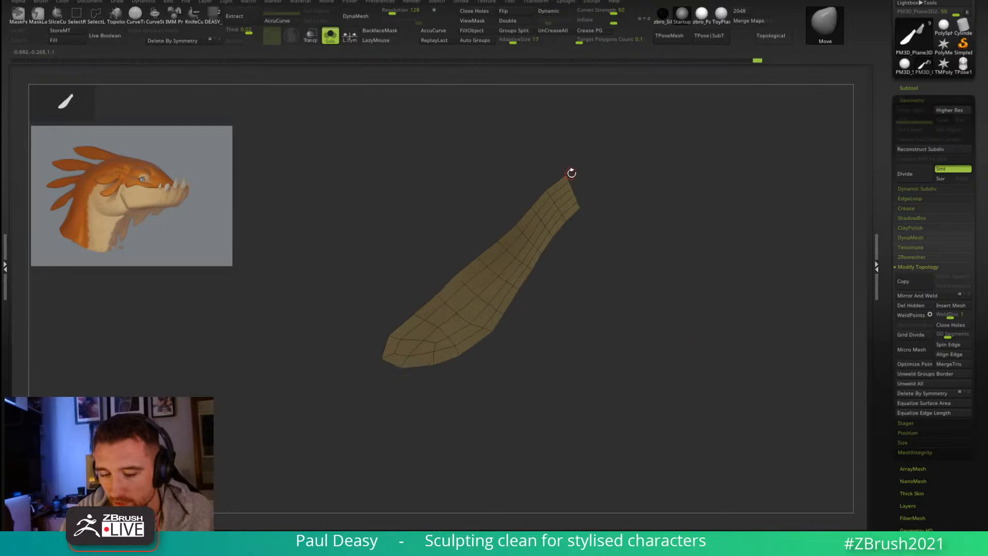
pyautogui.press('d')
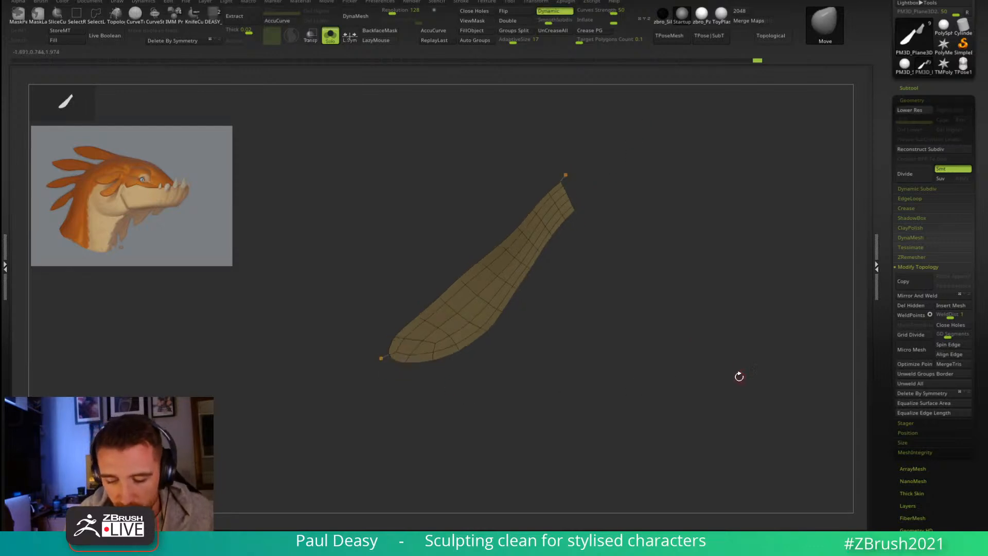
pyautogui.hotkey('shift', 'd')
pyautogui.press('d')
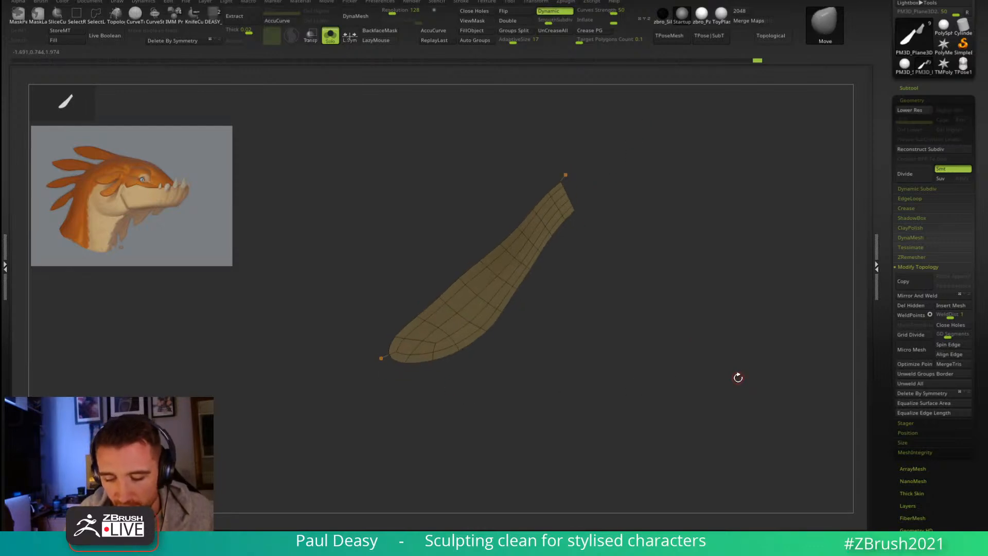
pyautogui.hotkey('shift', 'd')
pyautogui.press('d')
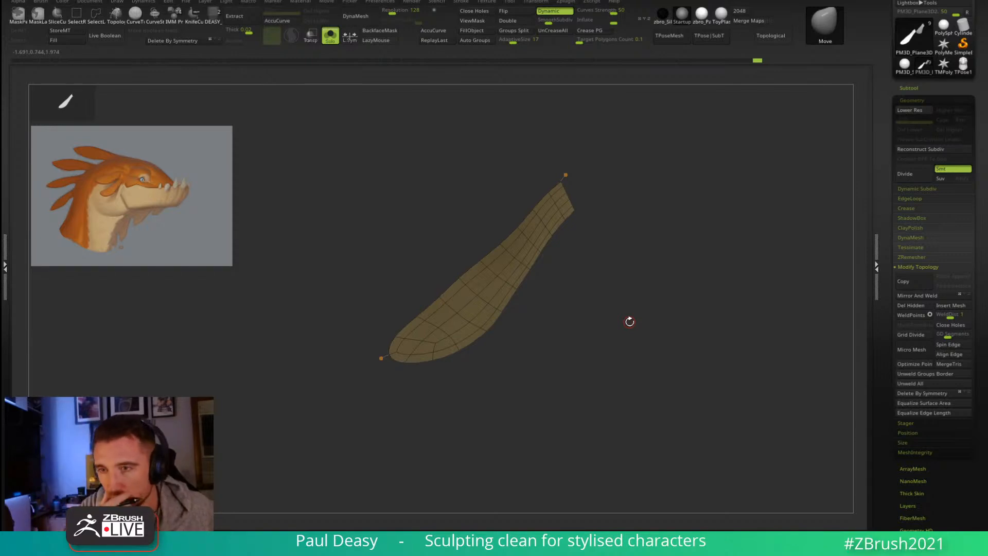
pyautogui.hotkey('shift', 'd')
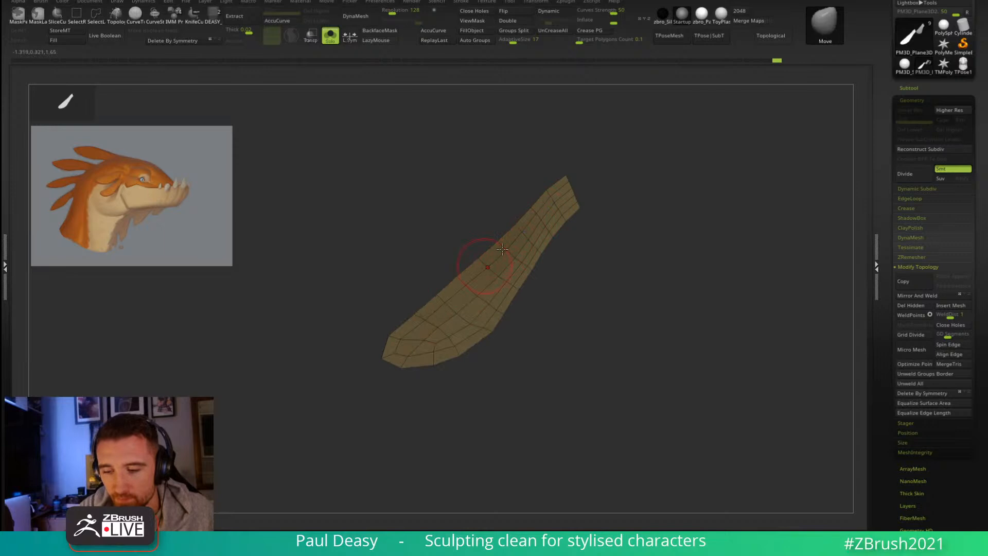
# Step: Even out the lower feather's polygon spacing from base to tip with Move and Smooth strokes, ending on the Move brush
pyautogui.rightClick(435, 313)
pyautogui.rightClick(550, 196)
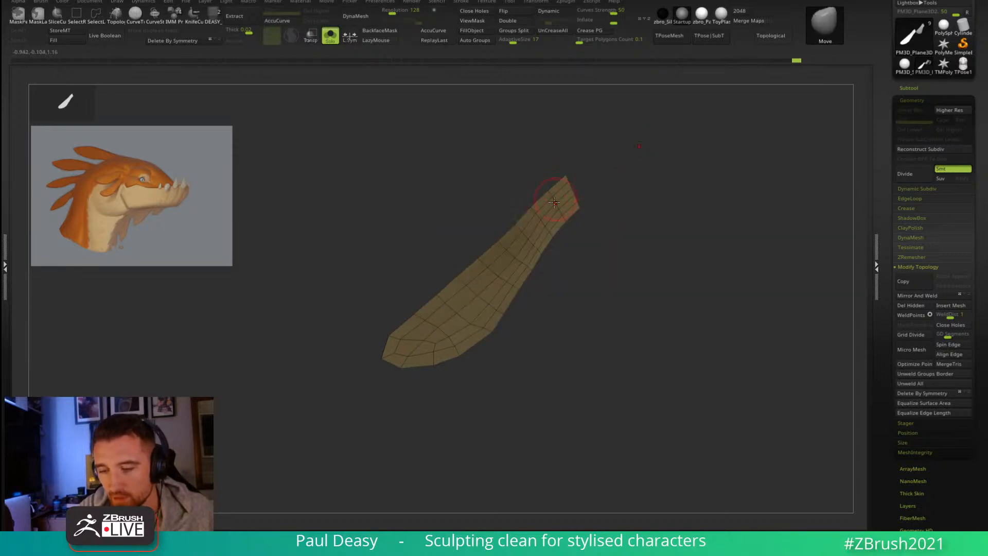
pyautogui.rightClick(537, 210)
pyautogui.moveTo(535, 212); pyautogui.dragTo(511, 241)
pyautogui.moveTo(478, 277); pyautogui.dragTo(476, 279)
pyautogui.rightClick(435, 340)
pyautogui.keyDown('shift'); pyautogui.moveTo(446, 338); pyautogui.dragTo(418, 347); pyautogui.keyUp('shift')
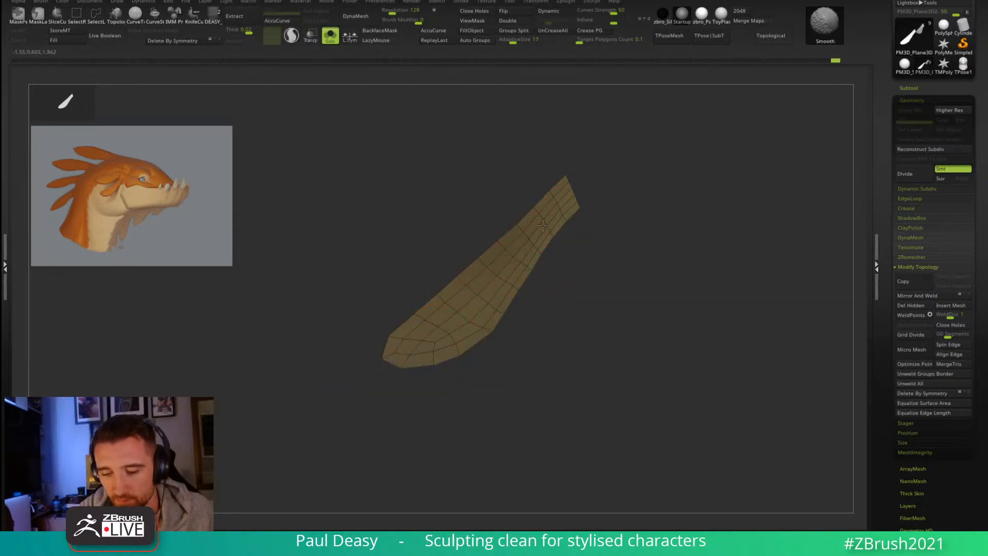
pyautogui.press('b')
pyautogui.press('m')
pyautogui.press('v')
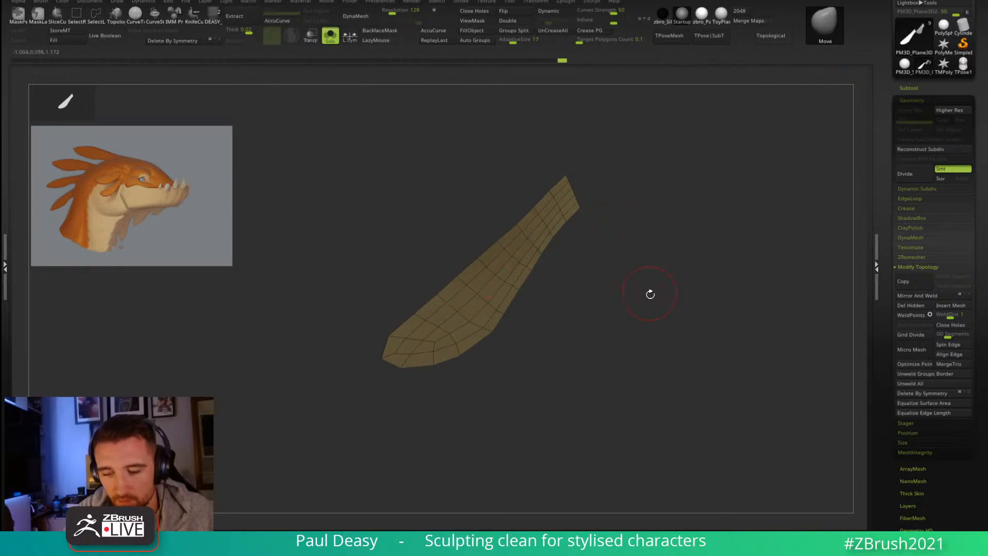
# Step: Bring back the whole head, select the upper feather and move it upward, away from the lower one
pyautogui.hotkey('ctrl', 'shift', 's')
pyautogui.keyDown('alt'); pyautogui.click(629, 301); pyautogui.keyUp('alt')
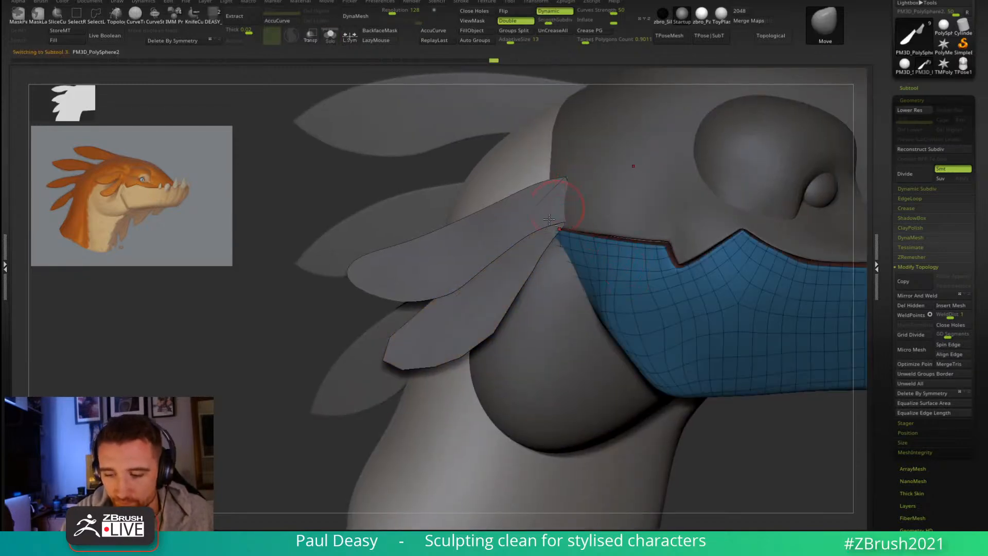
pyautogui.press('space')
pyautogui.keyDown('alt'); pyautogui.click(566, 185); pyautogui.keyUp('alt')
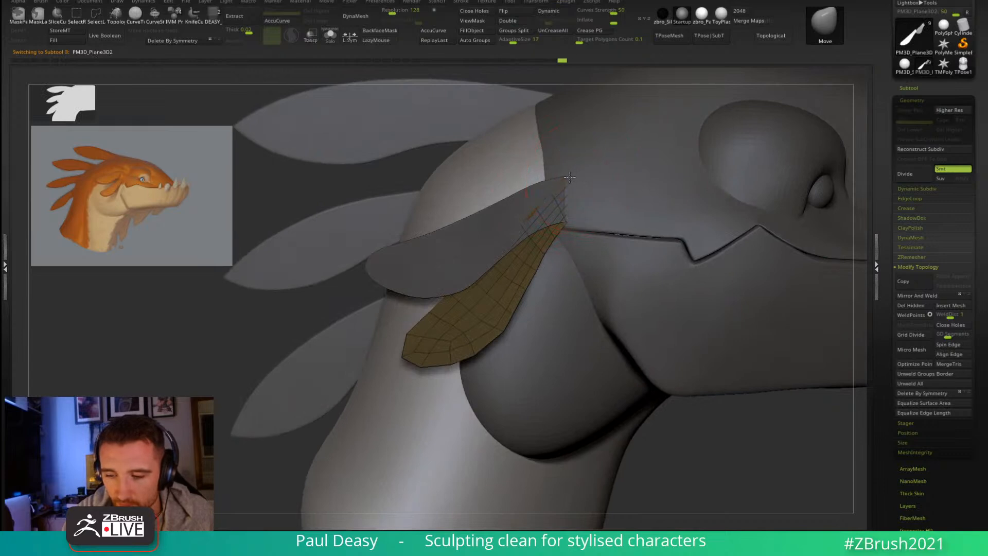
pyautogui.keyDown('alt'); pyautogui.click(551, 206); pyautogui.keyUp('alt')
pyautogui.moveTo(551, 206); pyautogui.dragTo(555, 216, button='right')
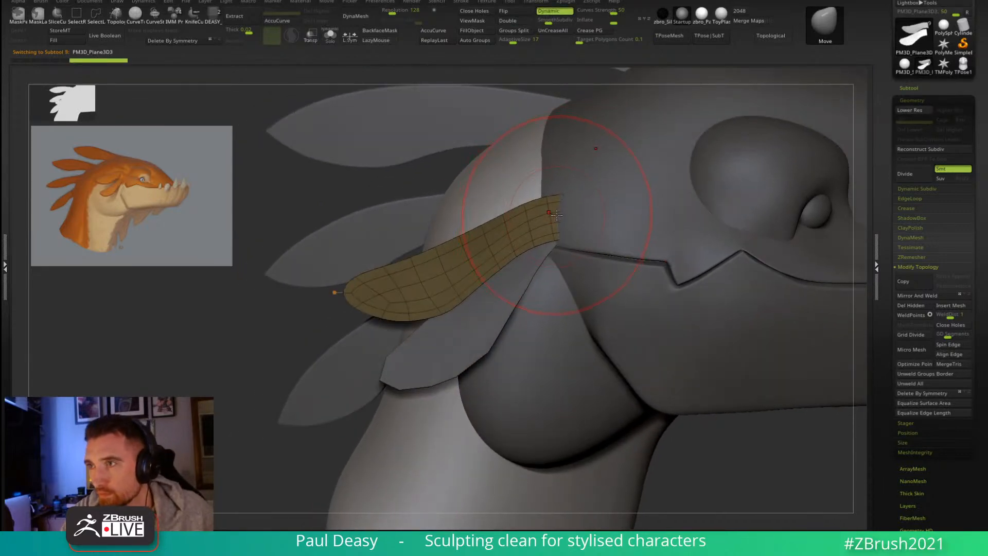
pyautogui.press('w')
pyautogui.moveTo(557, 215); pyautogui.dragTo(606, 175, button='right')
pyautogui.moveTo(607, 175); pyautogui.dragTo(596, 140)
pyautogui.press('q')
pyautogui.keyDown('shift'); pyautogui.moveTo(603, 168); pyautogui.dragTo(599, 195, button='right'); pyautogui.keyUp('shift')
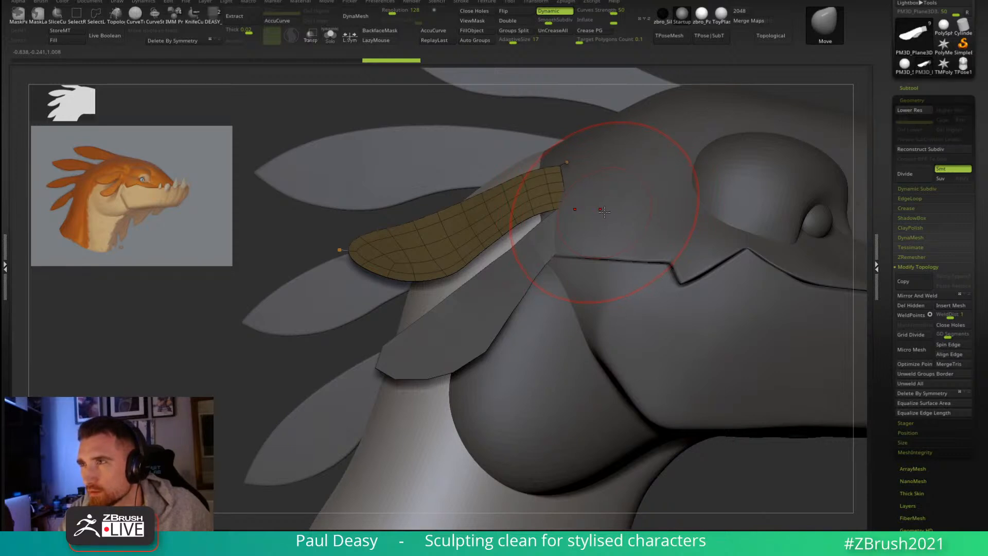
# Step: Adjust the upper feather's placement with the transform gizmo and pull its base into the head with the Move brush
pyautogui.keyDown('alt'); pyautogui.moveTo(604, 212); pyautogui.dragTo(608, 219); pyautogui.keyUp('alt')
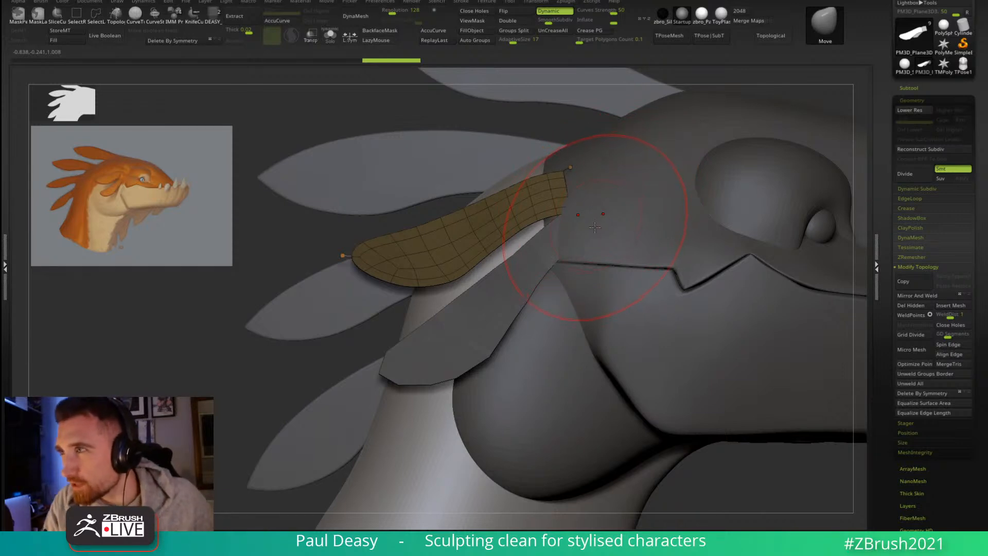
pyautogui.press('w')
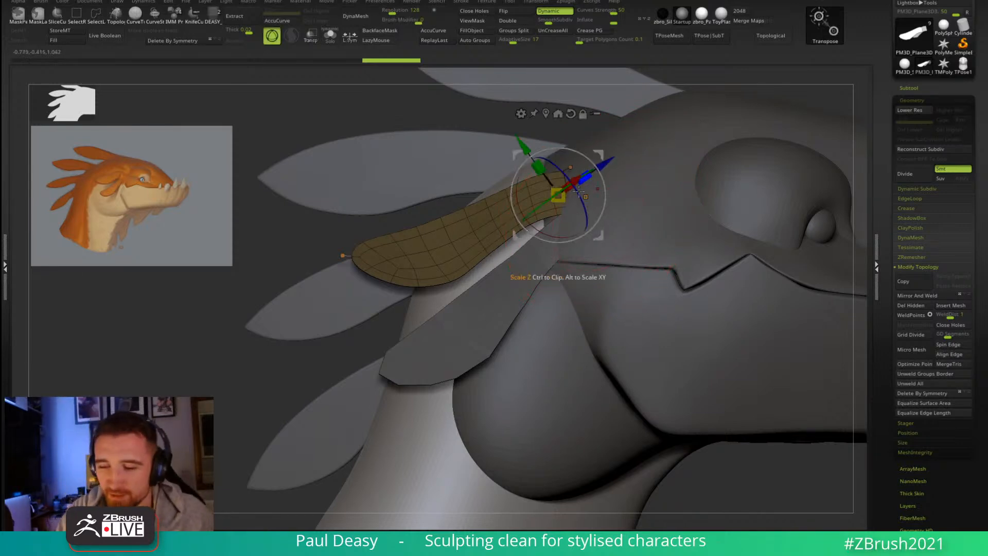
pyautogui.moveTo(589, 176)
pyautogui.mouseDown(button='right')
pyautogui.moveTo(612, 188)
pyautogui.moveTo(571, 178)
pyautogui.mouseUp(button='right')
pyautogui.press('q')
pyautogui.moveTo(585, 170); pyautogui.dragTo(618, 174)
pyautogui.moveTo(594, 173)
pyautogui.mouseDown(button='right')
pyautogui.moveTo(575, 175)
pyautogui.moveTo(549, 212)
pyautogui.moveTo(515, 220)
pyautogui.mouseUp(button='right')
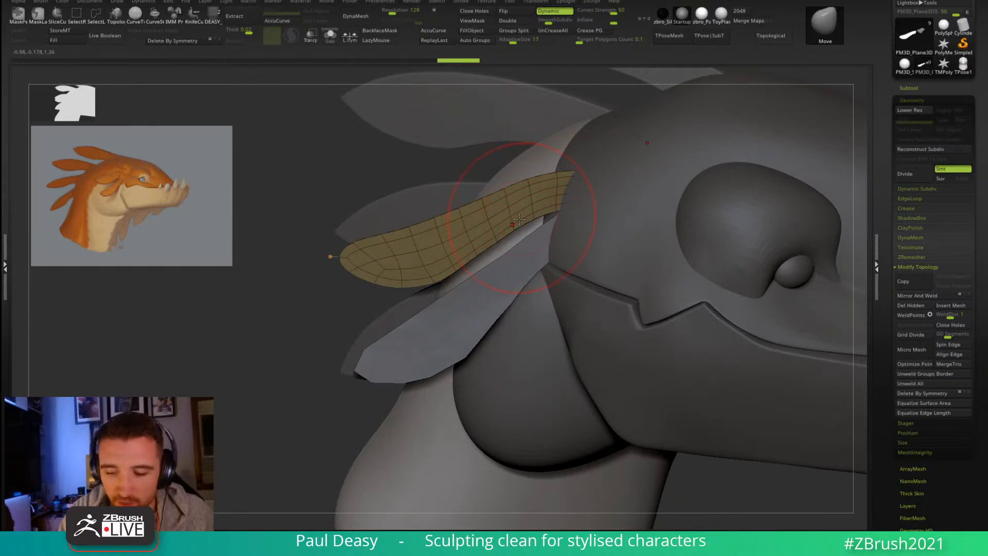
# Step: Refine the upper feather from tip to base at several brush sizes and hide the wireframe
pyautogui.press('space')
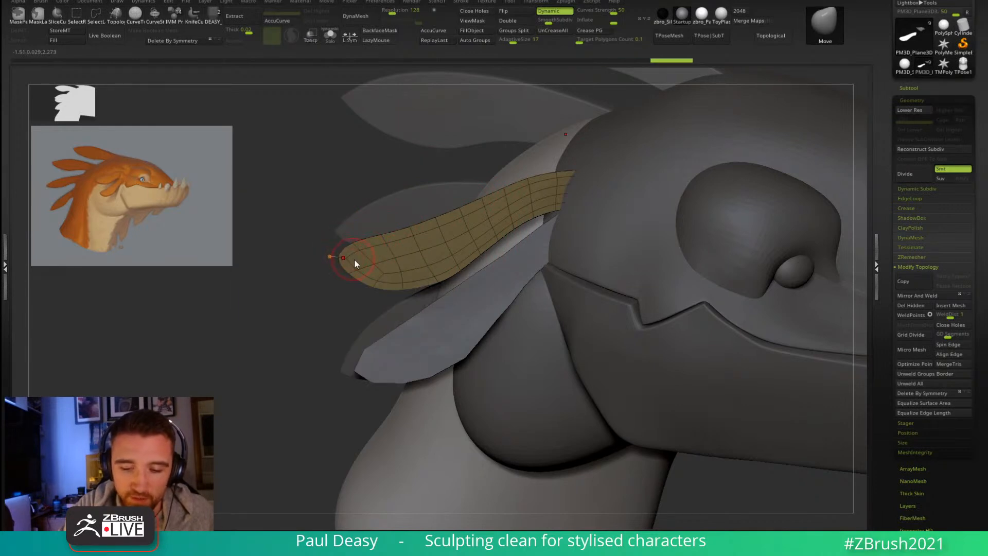
pyautogui.press('space')
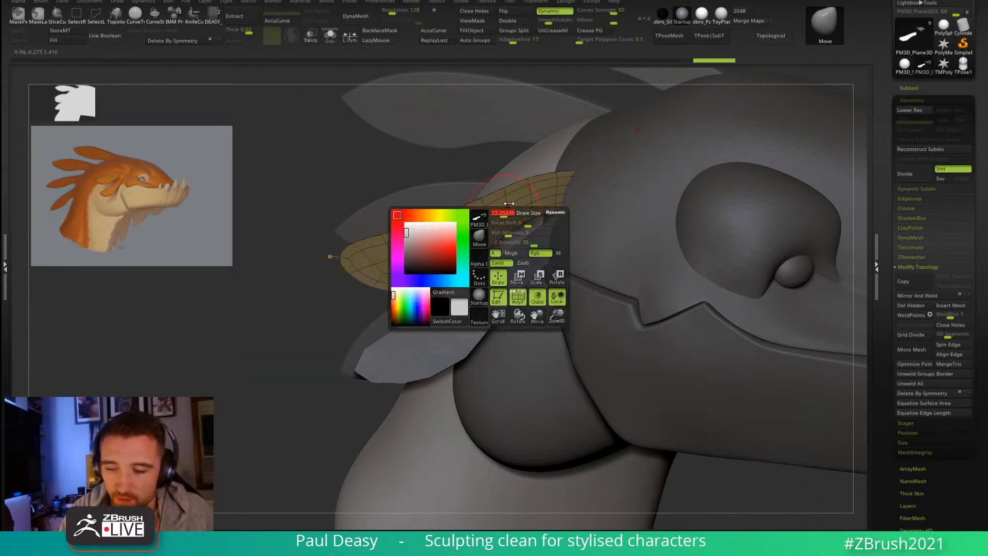
pyautogui.moveTo(595, 179); pyautogui.dragTo(579, 126, button='right')
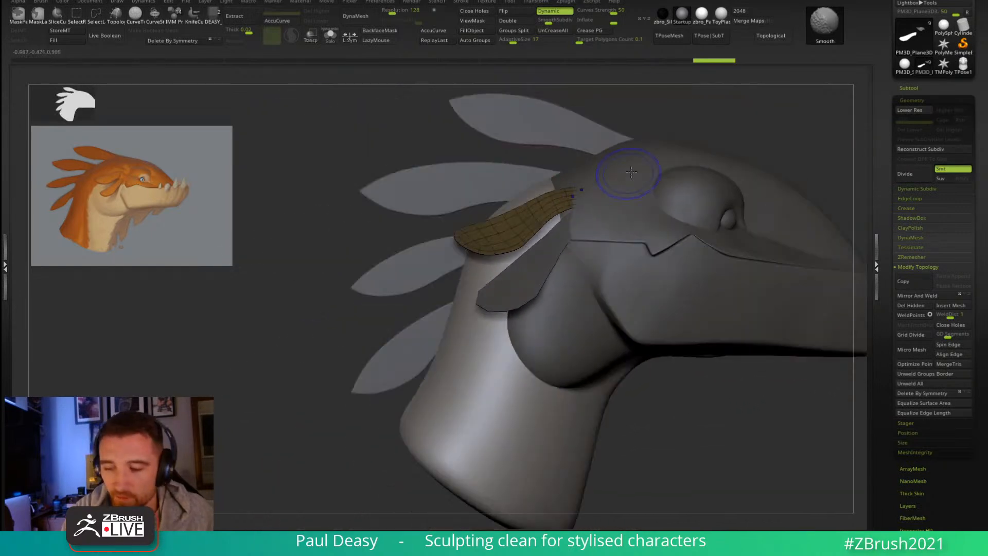
pyautogui.keyDown('ctrl'); pyautogui.moveTo(794, 144); pyautogui.dragTo(756, 155, button='right'); pyautogui.keyUp('ctrl')
pyautogui.hotkey('shift', 'f')
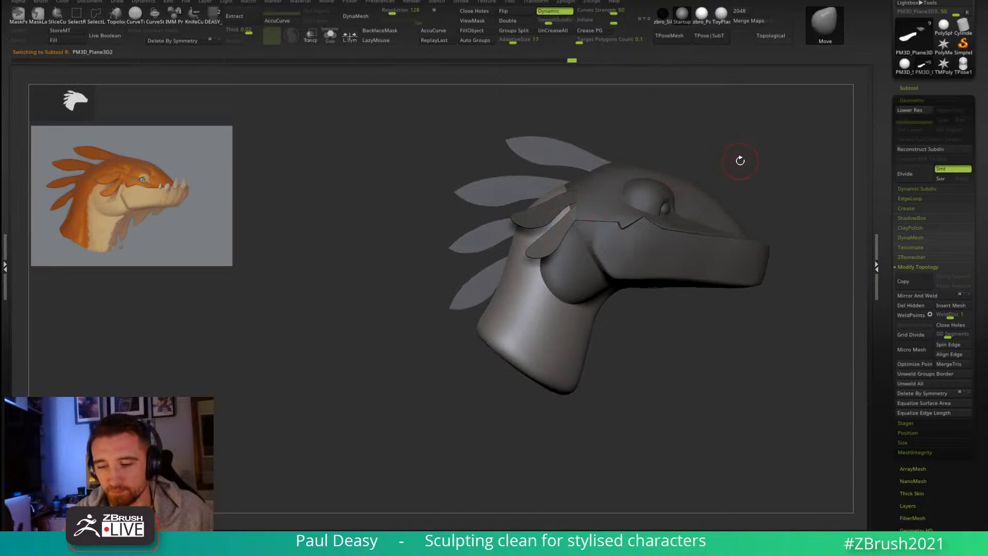
# Step: Select the lower feather, turn off its dynamic subdivision and adjust its shape with a resized Move brush
pyautogui.keyDown('alt'); pyautogui.click(680, 175); pyautogui.keyUp('alt')
pyautogui.press('space')
pyautogui.press('space')
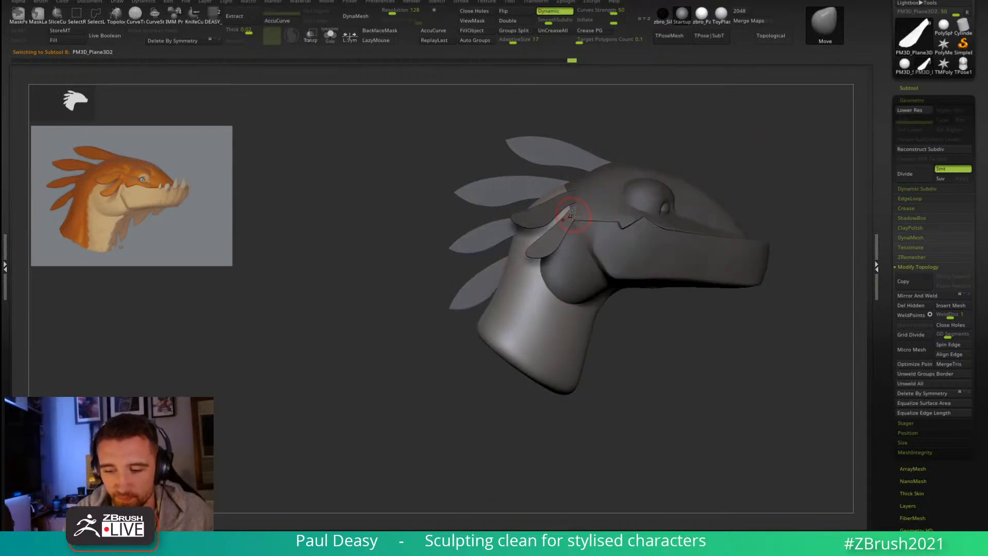
pyautogui.hotkey('shift', 'd')
pyautogui.moveTo(577, 215)
pyautogui.keyDown('ctrl'); pyautogui.mouseDown(button='right')
pyautogui.moveTo(615, 240)
pyautogui.moveTo(555, 243)
pyautogui.mouseUp(button='right'); pyautogui.keyUp('ctrl')
pyautogui.press('space')
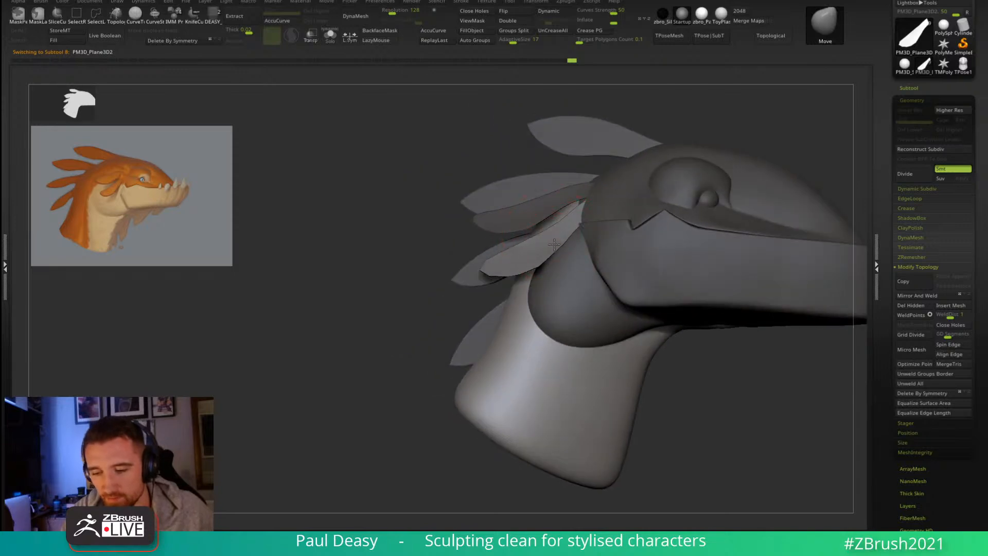
pyautogui.press('space')
pyautogui.keyDown('alt'); pyautogui.click(528, 254); pyautogui.keyUp('alt')
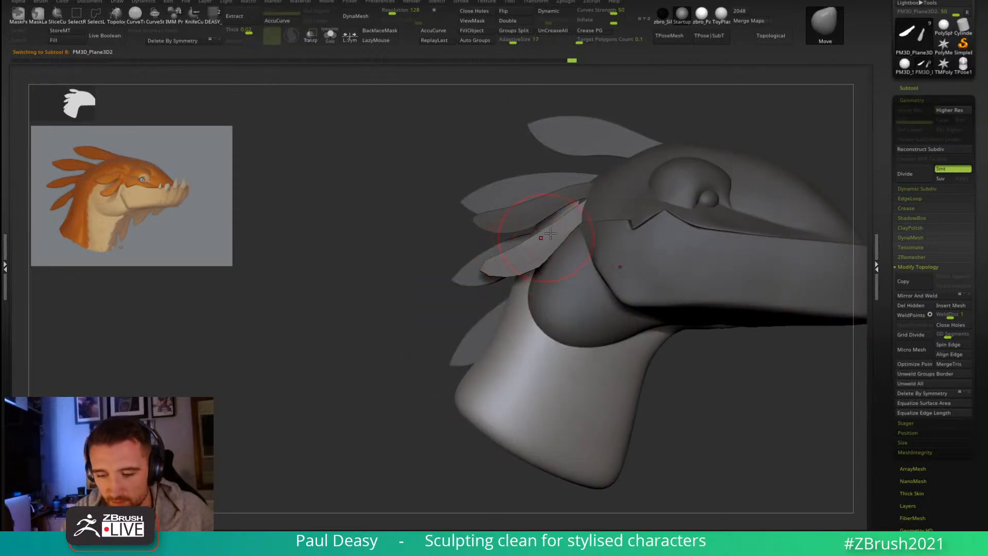
# Step: Nudge the lower feather beside the jaw muscle with the transform gizmo, ending on the Move brush
pyautogui.moveTo(561, 226); pyautogui.dragTo(591, 242, button='right')
pyautogui.press('w')
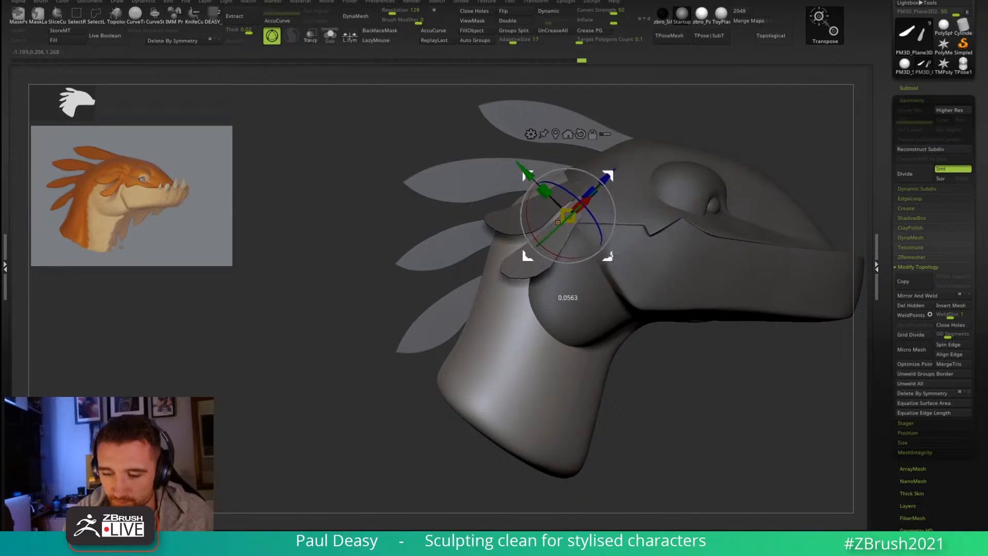
pyautogui.press('q')
pyautogui.keyDown('alt'); pyautogui.click(560, 246); pyautogui.keyUp('alt')
pyautogui.press('w')
pyautogui.press('q')
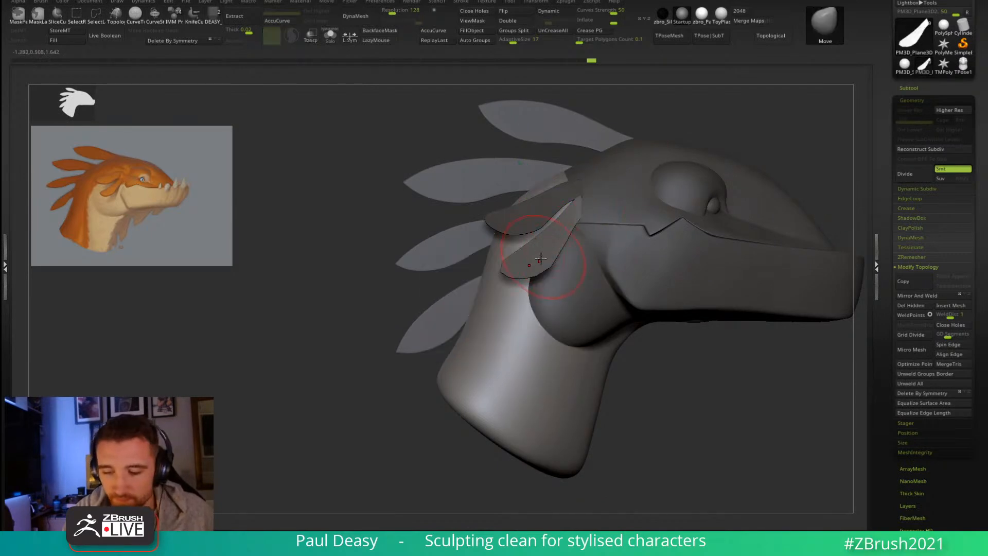
# Step: Reshape the lower feather's tip and base with the Move brush, checking it from several angles
pyautogui.moveTo(538, 250); pyautogui.dragTo(537, 258, button='right')
pyautogui.press('space')
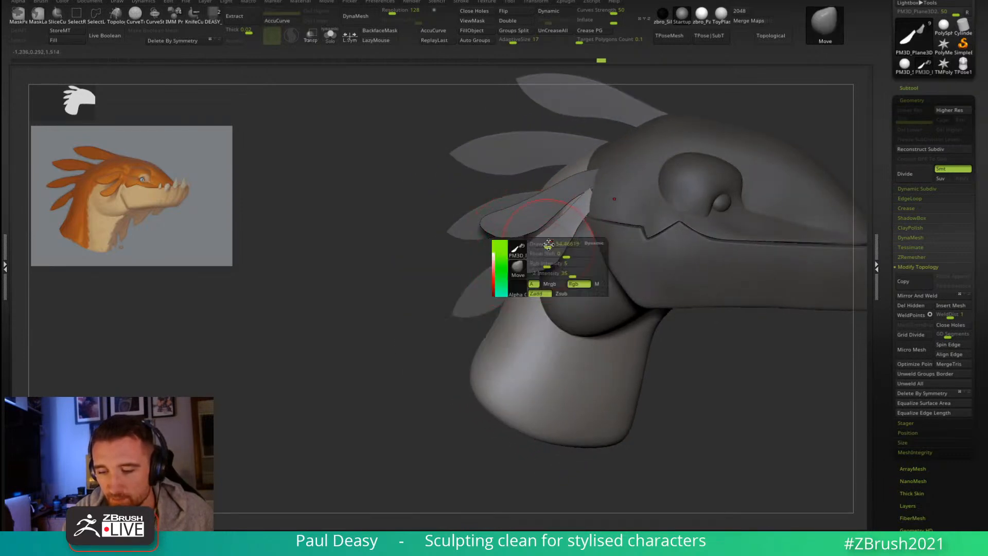
pyautogui.moveTo(542, 245); pyautogui.dragTo(561, 222, button='right')
pyautogui.press('space')
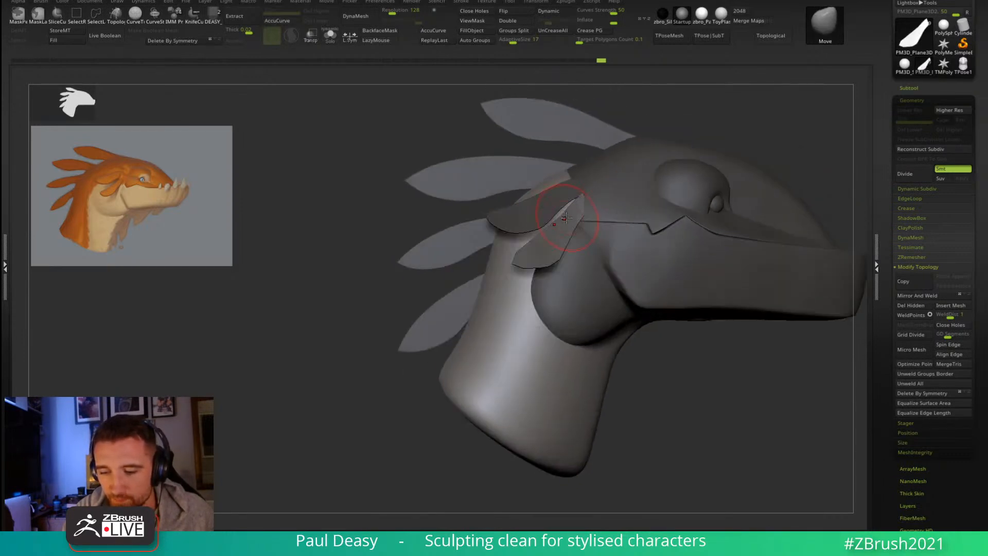
pyautogui.moveTo(586, 186); pyautogui.dragTo(591, 194, button='right')
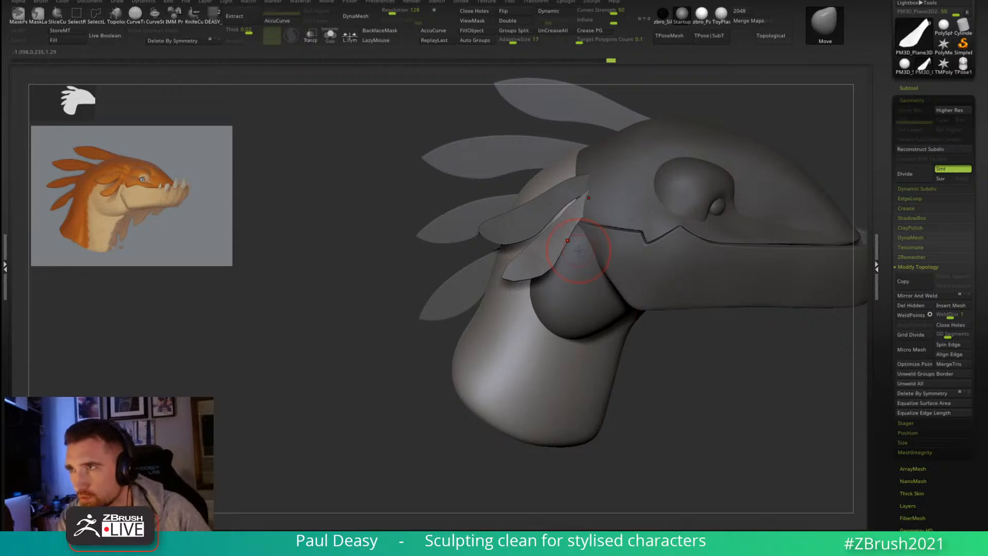
# Step: Select the upper feather and extend its base further onto the head with the Move brush
pyautogui.moveTo(600, 220)
pyautogui.mouseDown(button='right')
pyautogui.moveTo(580, 189)
pyautogui.moveTo(574, 246)
pyautogui.mouseUp(button='right')
pyautogui.press('s')
pyautogui.keyDown('alt'); pyautogui.click(578, 187); pyautogui.keyUp('alt')
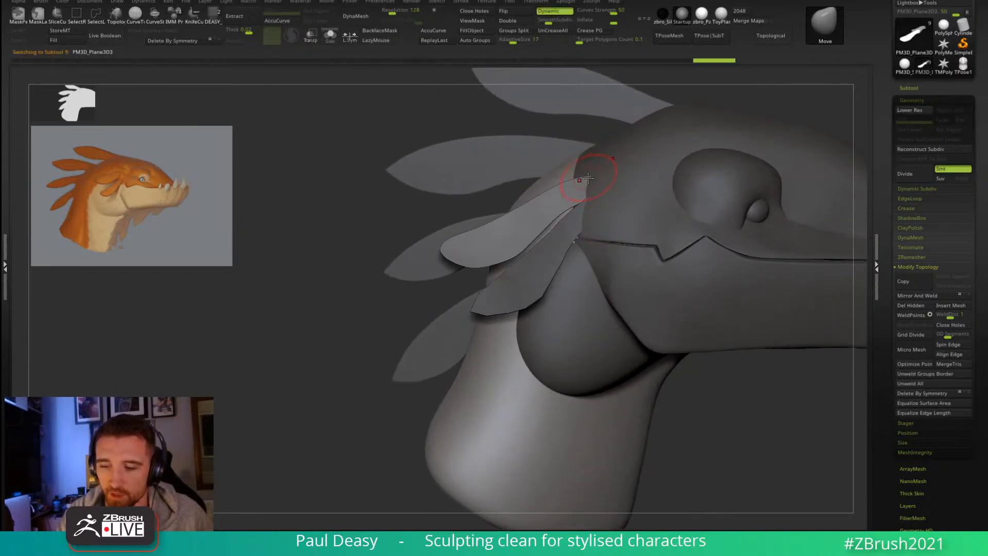
pyautogui.rightClick(554, 202)
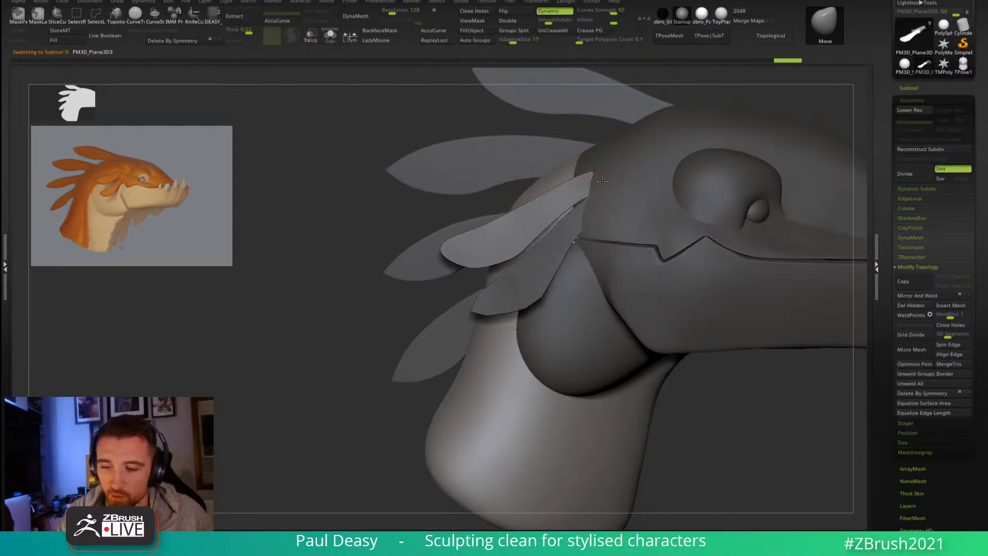
pyautogui.rightClick(555, 202)
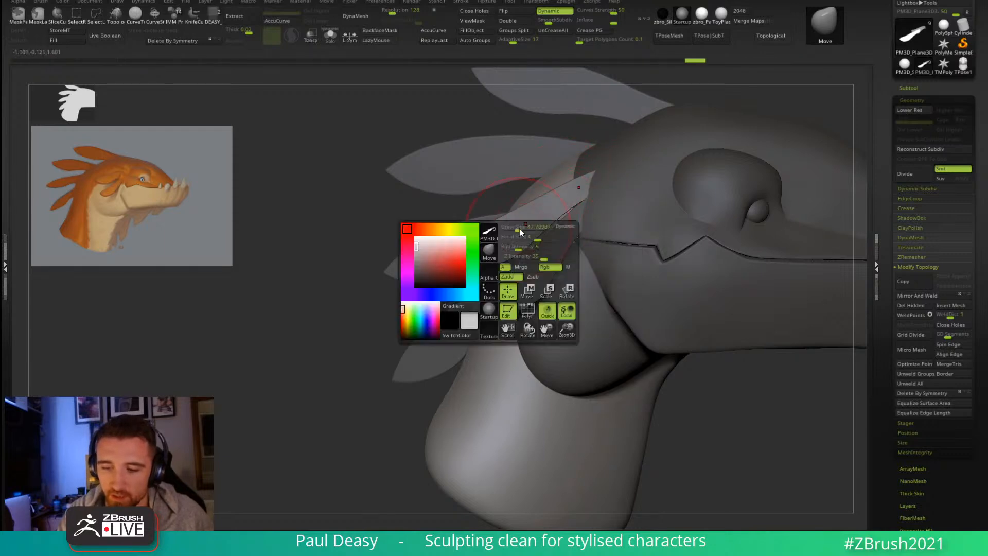
# Step: Select the lower feather and compare it with and without dynamic subdivision, leaving the smooth preview on
pyautogui.keyDown('alt'); pyautogui.click(537, 265); pyautogui.keyUp('alt')
pyautogui.press('d')
pyautogui.press('space')
pyautogui.moveTo(582, 212); pyautogui.dragTo(593, 190, button='right')
pyautogui.hotkey('shift', 'd')
pyautogui.press('d')
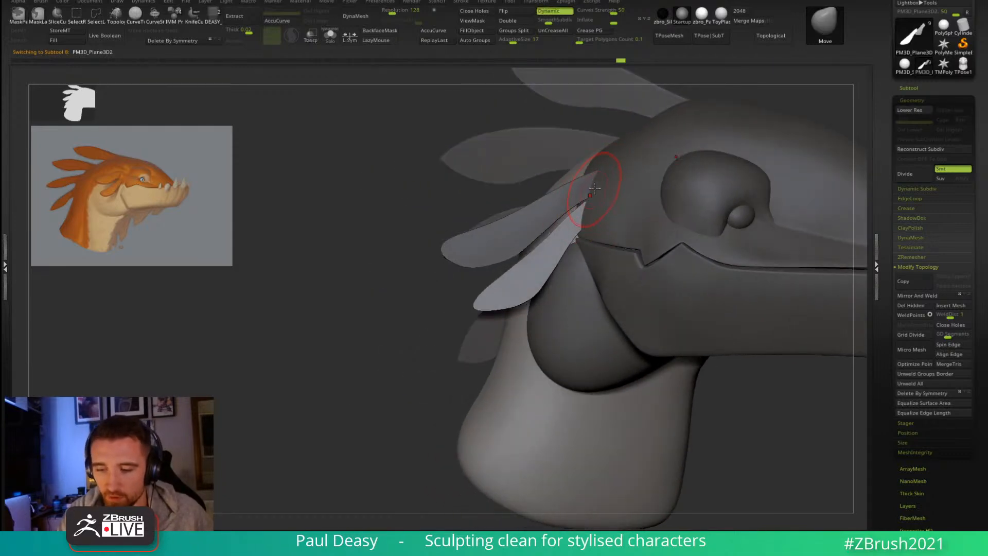
pyautogui.press('space')
pyautogui.press('space')
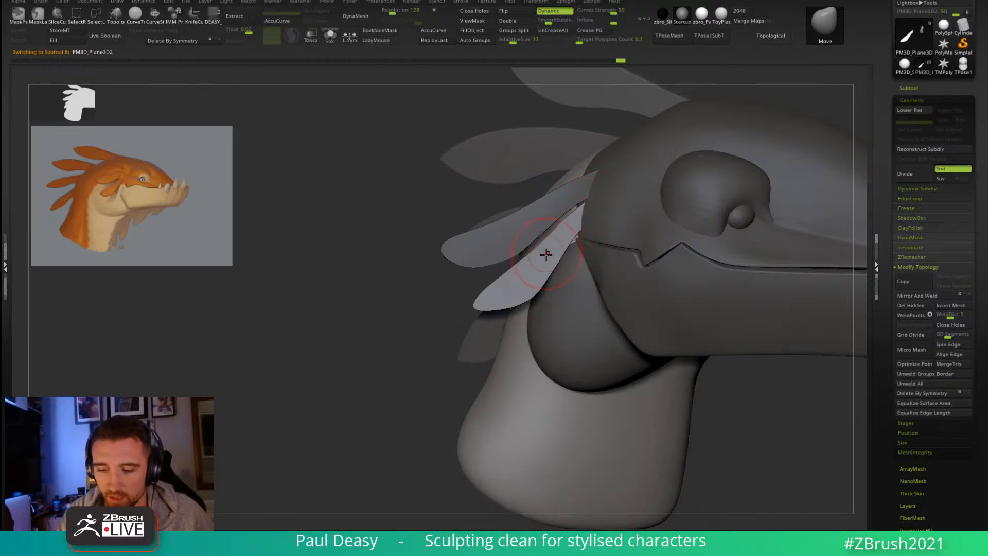
# Step: Even out the lower feather's polygon flow towards its base with Move and Smooth strokes, using the wireframe as a guide
pyautogui.moveTo(552, 240); pyautogui.dragTo(571, 227, button='right')
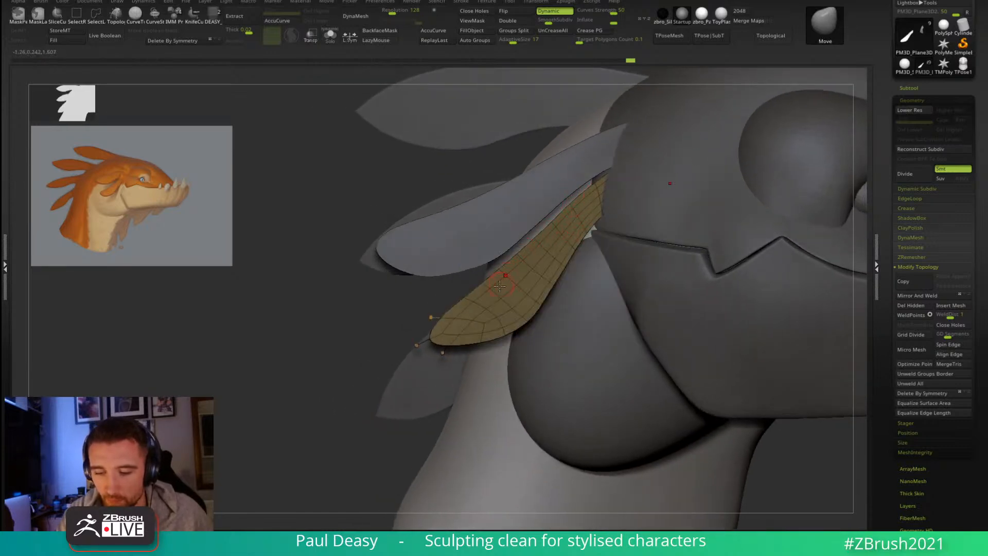
pyautogui.press('space')
pyautogui.moveTo(534, 264); pyautogui.dragTo(544, 252)
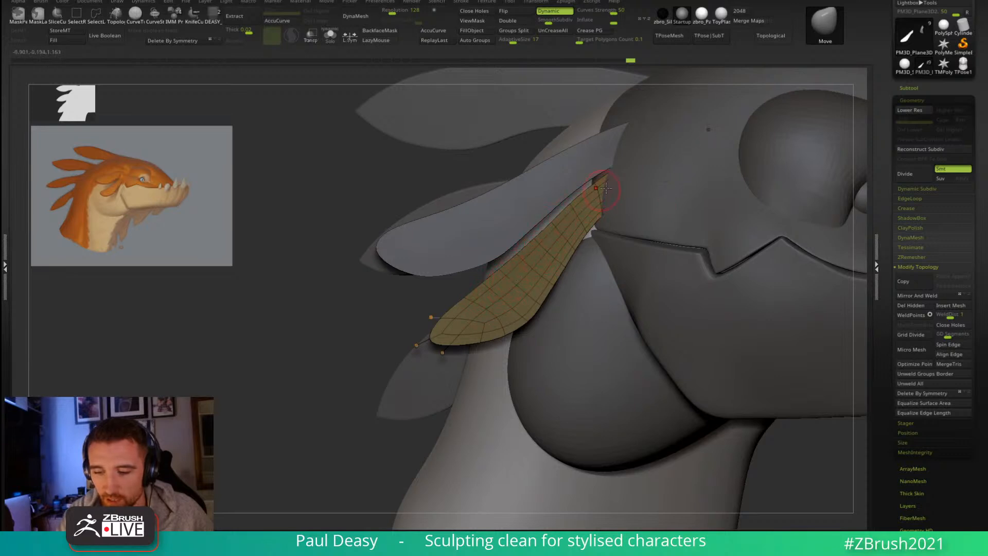
pyautogui.keyDown('shift'); pyautogui.moveTo(596, 201); pyautogui.dragTo(587, 199); pyautogui.keyUp('shift')
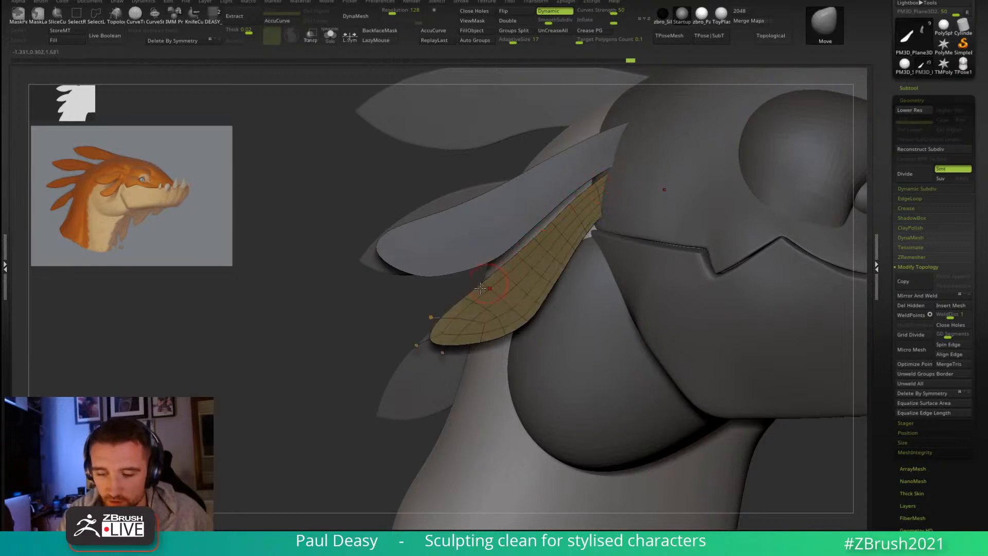
pyautogui.moveTo(590, 221); pyautogui.dragTo(648, 191, button='right')
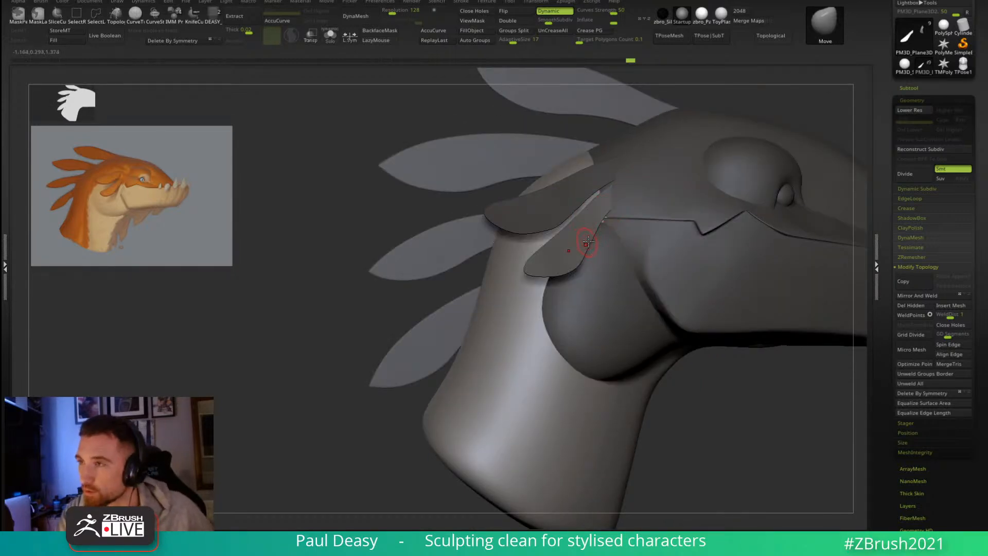
# Step: Switch to the ZModeler brush and set its polygon action to Extrude with All Polygons as the target
pyautogui.moveTo(586, 225)
pyautogui.keyDown('ctrl'); pyautogui.mouseDown(button='right')
pyautogui.moveTo(604, 234)
pyautogui.moveTo(648, 180)
pyautogui.moveTo(581, 223)
pyautogui.moveTo(582, 234)
pyautogui.mouseUp(button='right'); pyautogui.keyUp('ctrl')
pyautogui.press('b')
pyautogui.press('z')
pyautogui.press('m')
pyautogui.press('space')
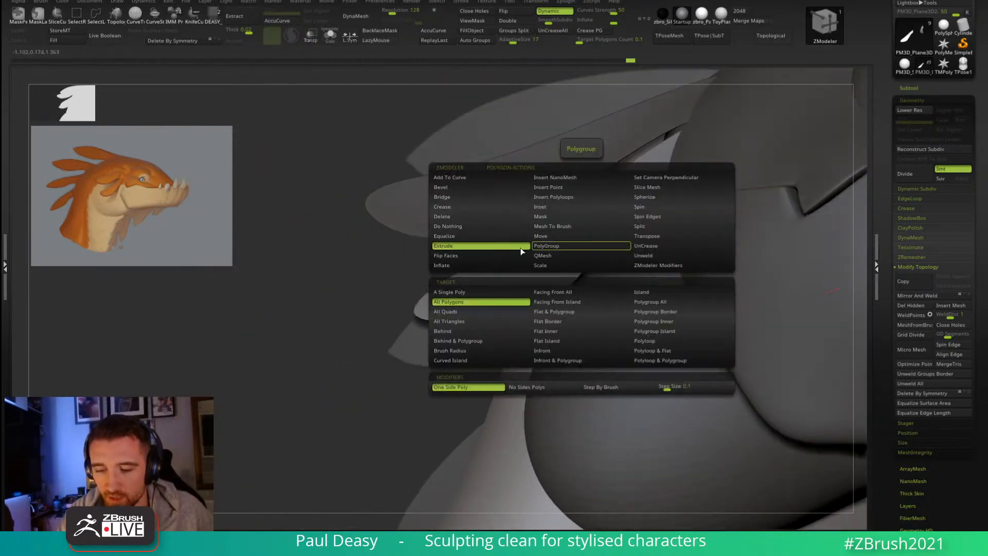
pyautogui.moveTo(530, 253); pyautogui.dragTo(588, 249, button='right')
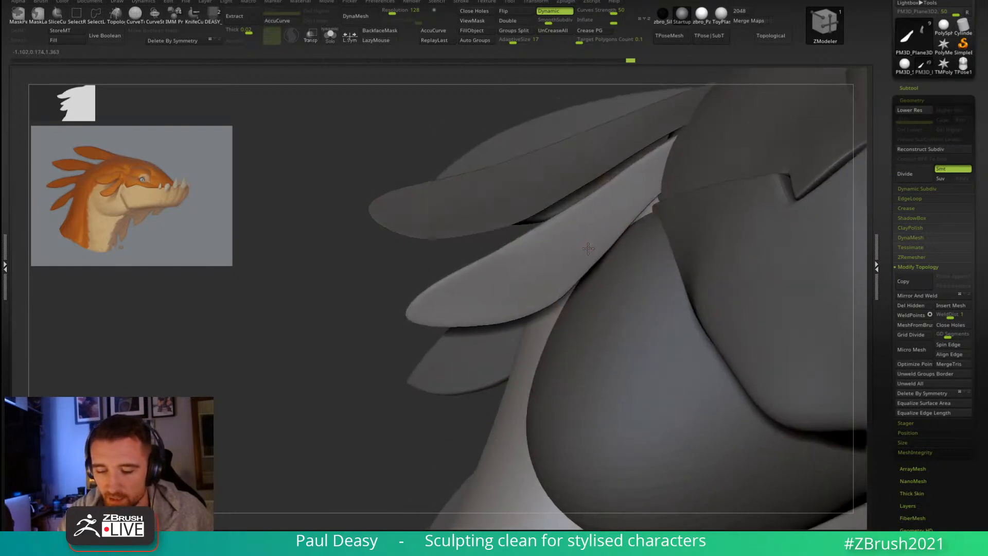
# Step: Uncrease the lower feather and extrude all its polygons to give it thickness, checking it with and without dynamic subdivision
pyautogui.click(547, 29)
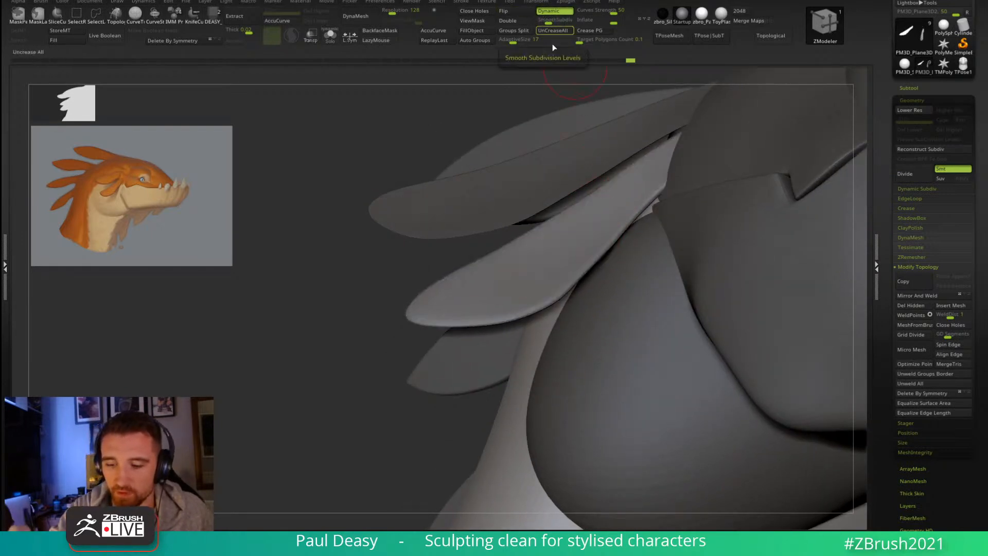
pyautogui.moveTo(596, 253)
pyautogui.mouseDown(button='right')
pyautogui.moveTo(597, 212)
pyautogui.moveTo(591, 240)
pyautogui.mouseUp(button='right')
pyautogui.hotkey('ctrl', 'z')
pyautogui.press('shift')
pyautogui.hotkey('shift', 'd')
pyautogui.moveTo(580, 244); pyautogui.dragTo(580, 229)
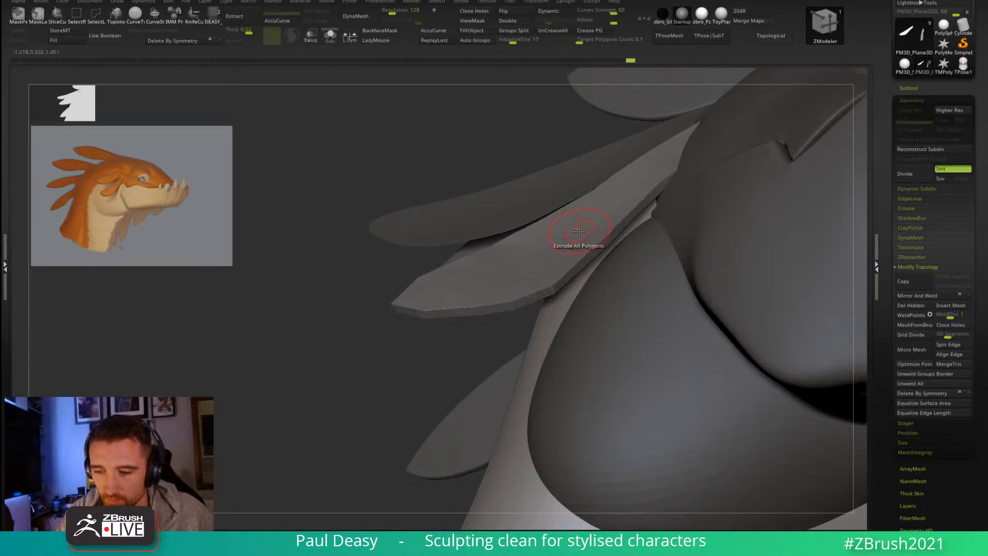
pyautogui.press('d')
# Step: Isolate the lower feather with its wireframe shown and examine the extruded rim without dynamic subdivision
pyautogui.moveTo(592, 228); pyautogui.dragTo(554, 284, button='right')
pyautogui.hotkey('shift', 'f')
pyautogui.hotkey('shift', 's')
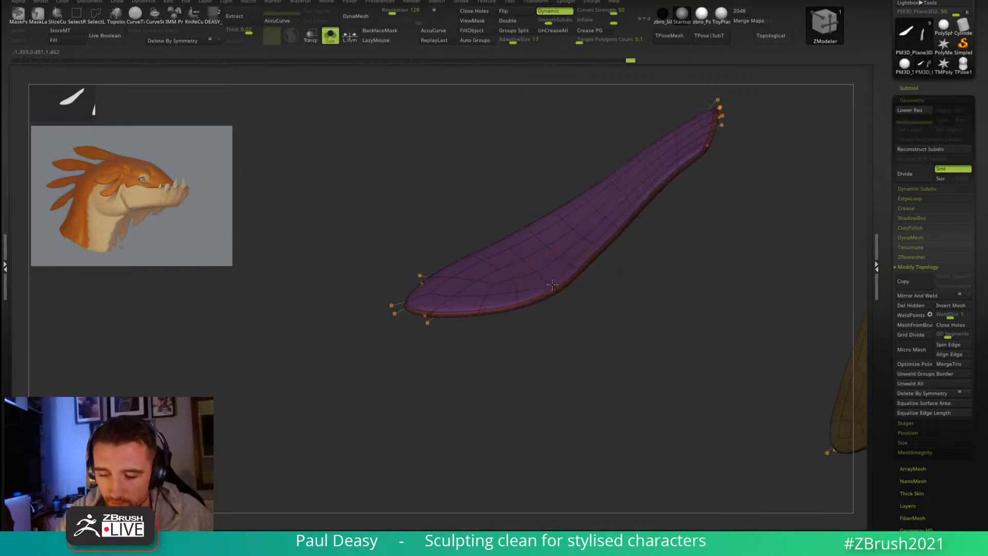
pyautogui.hotkey('shift', 'd')
pyautogui.press('space')
pyautogui.click(552, 286)
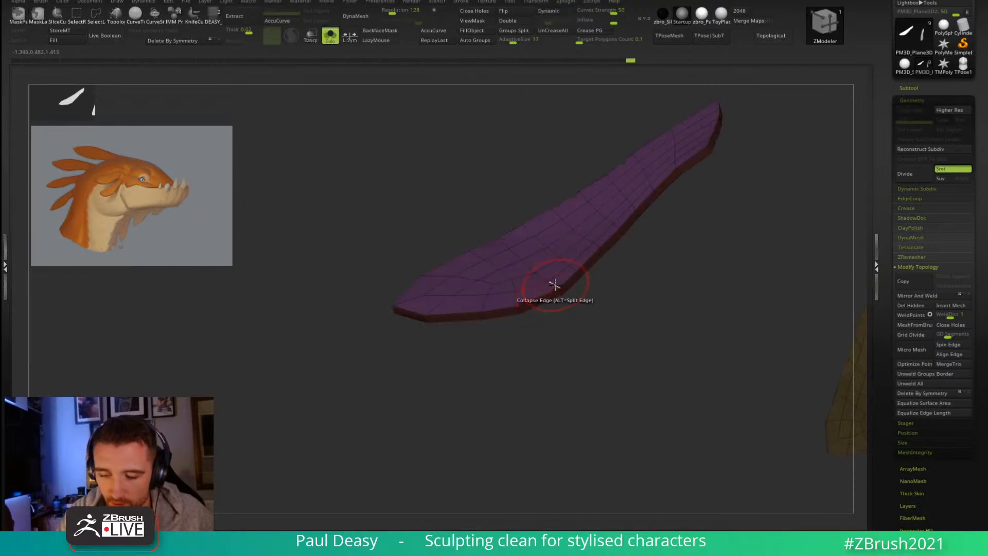
pyautogui.press('space')
pyautogui.click(536, 264)
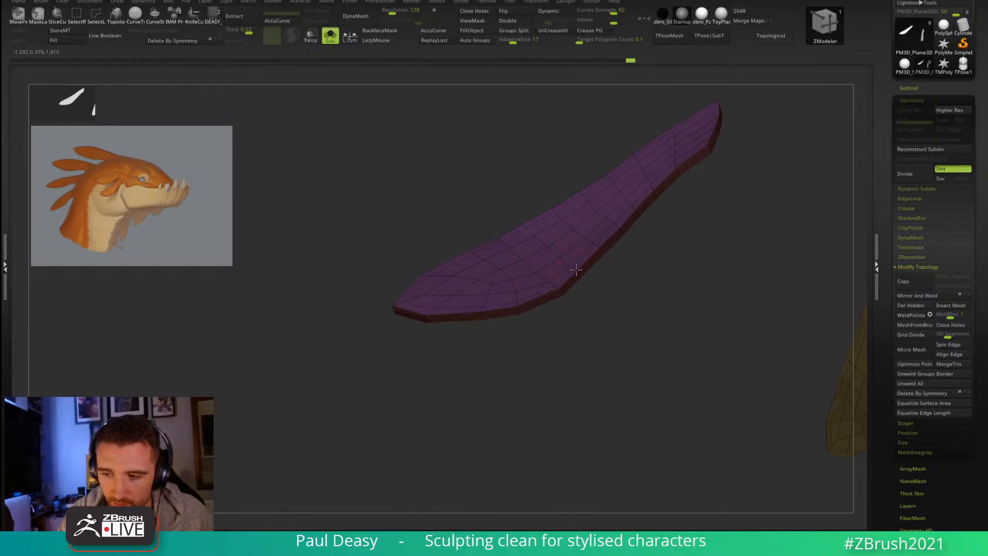
# Step: Turn dynamic subdivision back on, bring back the whole head without the wireframe and switch to the Move brush
pyautogui.press('d')
pyautogui.hotkey('shift', 'f')
pyautogui.moveTo(640, 232)
pyautogui.keyDown('ctrl'); pyautogui.mouseDown(button='right')
pyautogui.moveTo(649, 258)
pyautogui.moveTo(638, 210)
pyautogui.moveTo(666, 231)
pyautogui.mouseUp(button='right'); pyautogui.keyUp('ctrl')
pyautogui.hotkey('alt', 's')
pyautogui.press('b')
pyautogui.press('m')
pyautogui.press('v')
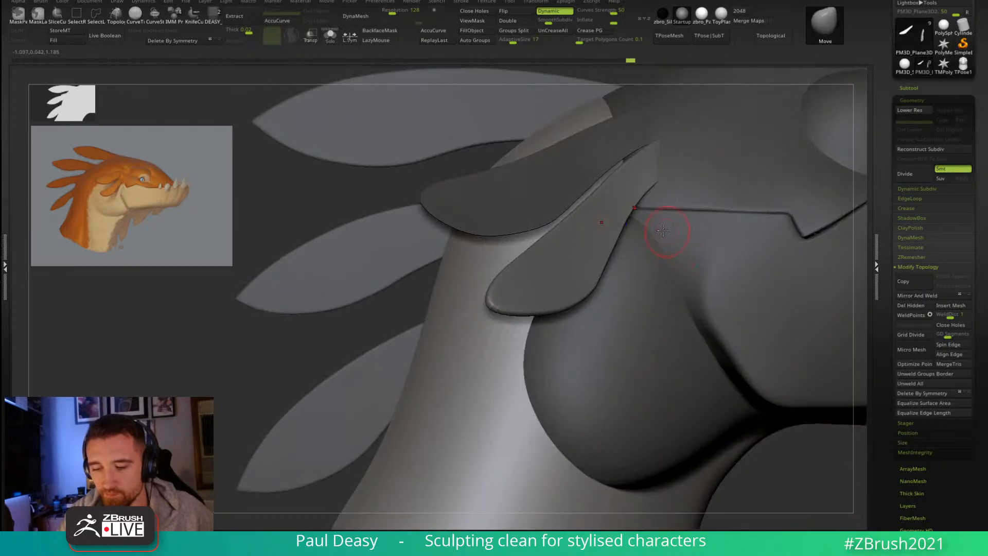
# Step: Smooth the lower side feather toward its root, compare it with the upper feather and make the lower feather active again
pyautogui.moveTo(601, 245); pyautogui.dragTo(607, 221, button='right')
pyautogui.keyDown('shift'); pyautogui.moveTo(607, 221); pyautogui.dragTo(647, 203); pyautogui.keyUp('shift')
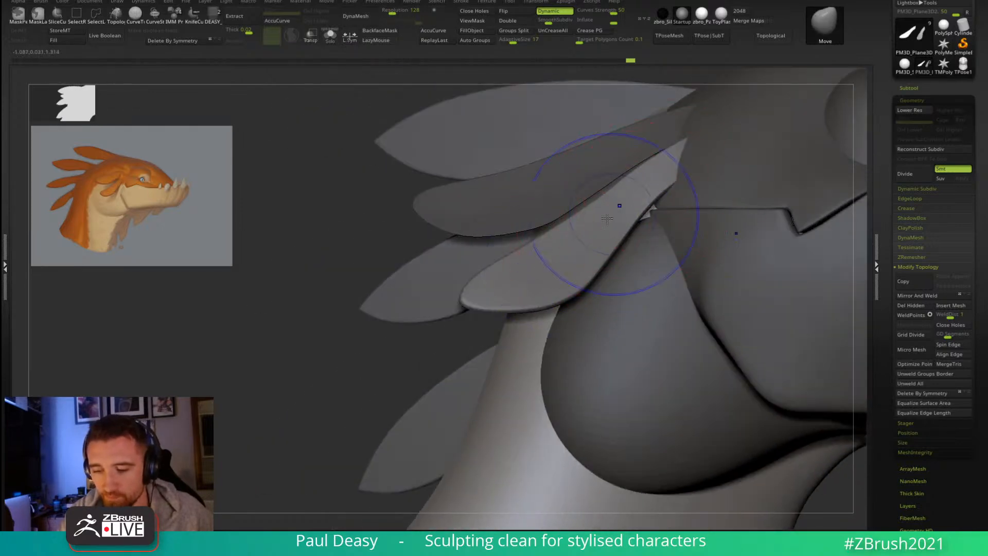
pyautogui.moveTo(686, 167)
pyautogui.mouseDown(button='right')
pyautogui.moveTo(662, 220)
pyautogui.moveTo(650, 199)
pyautogui.moveTo(611, 301)
pyautogui.mouseUp(button='right')
pyautogui.keyDown('alt'); pyautogui.click(659, 206); pyautogui.keyUp('alt')
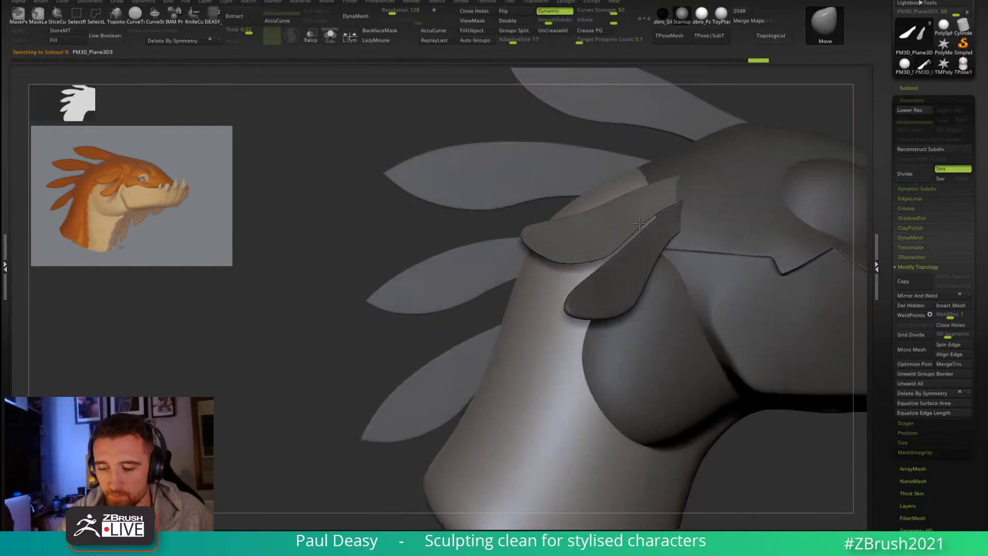
pyautogui.keyDown('alt'); pyautogui.click(610, 297); pyautogui.keyUp('alt')
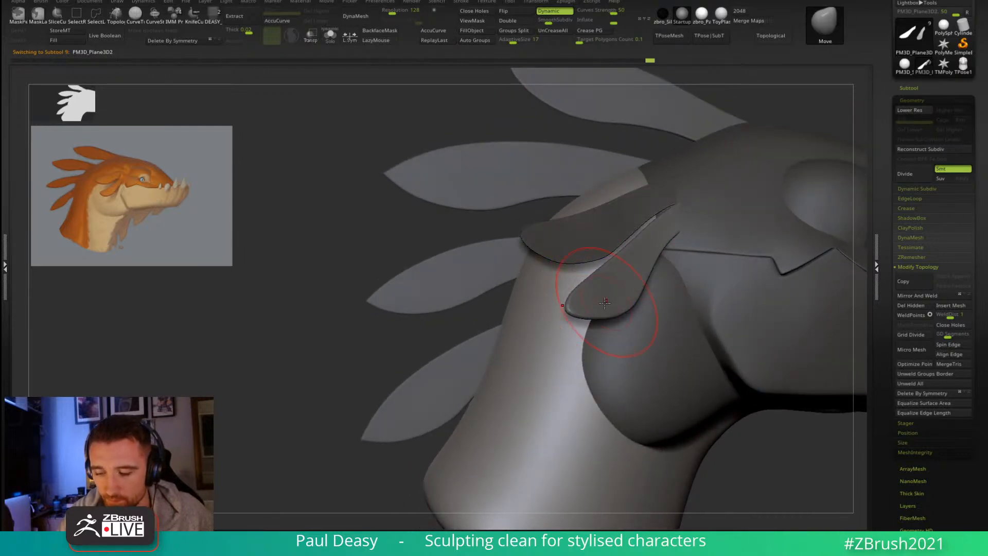
# Step: Mask the lower feather in transform mode and adjust how its root sits against the head with the Move brush
pyautogui.press('w')
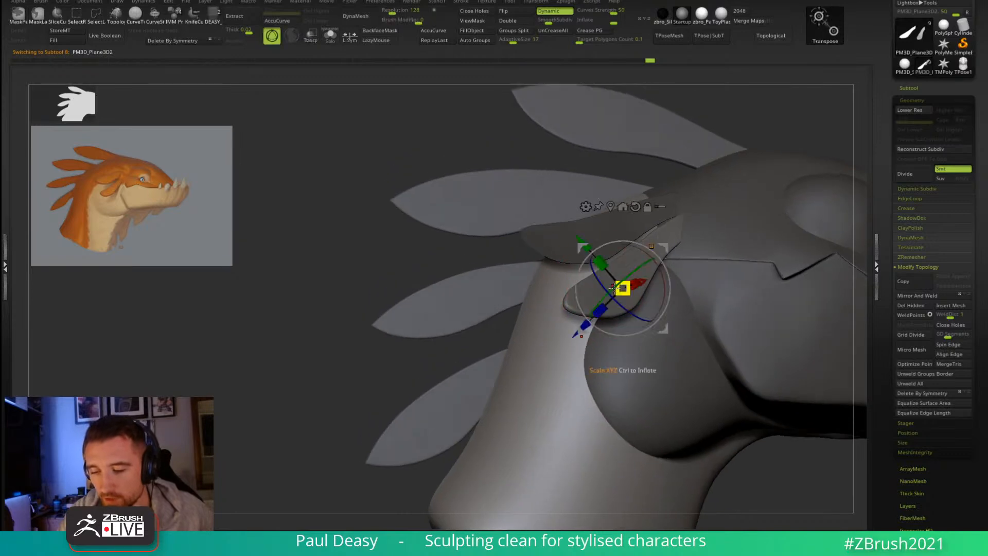
pyautogui.keyDown('ctrl'); pyautogui.click(639, 269); pyautogui.keyUp('ctrl')
pyautogui.moveTo(646, 263)
pyautogui.mouseDown(button='right')
pyautogui.moveTo(661, 206)
pyautogui.moveTo(666, 217)
pyautogui.moveTo(648, 215)
pyautogui.moveTo(672, 200)
pyautogui.mouseUp(button='right')
pyautogui.press('q')
pyautogui.rightClick(661, 199)
pyautogui.press('w')
pyautogui.keyDown('ctrl'); pyautogui.click(423, 407); pyautogui.keyUp('ctrl')
pyautogui.moveTo(423, 406); pyautogui.dragTo(435, 422, button='right')
pyautogui.keyDown('ctrl'); pyautogui.click(638, 244); pyautogui.keyUp('ctrl')
pyautogui.press('q')
pyautogui.moveTo(680, 217)
pyautogui.mouseDown(button='right')
pyautogui.moveTo(673, 208)
pyautogui.moveTo(749, 152)
pyautogui.moveTo(669, 212)
pyautogui.mouseUp(button='right')
pyautogui.moveTo(709, 171); pyautogui.dragTo(663, 222)
pyautogui.moveTo(698, 250); pyautogui.dragTo(707, 259)
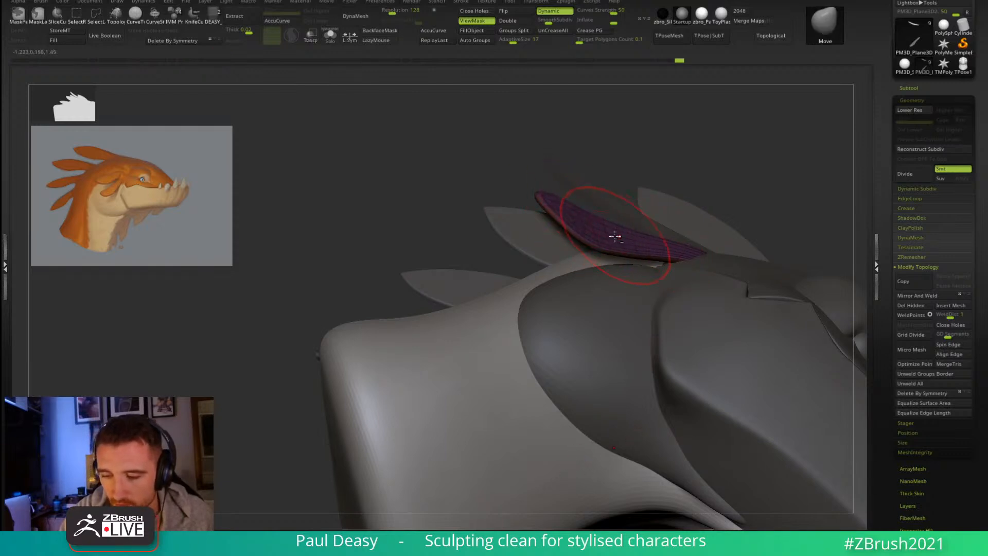
# Step: Isolate the lower feather with its wireframe shown and inspect its low-poly topology without dynamic subdivision
pyautogui.moveTo(746, 186)
pyautogui.mouseDown()
pyautogui.moveTo(709, 170)
pyautogui.moveTo(686, 247)
pyautogui.moveTo(735, 280)
pyautogui.mouseUp()
pyautogui.hotkey('shift', 'f')
pyautogui.hotkey('shift', 'f')
pyautogui.hotkey('ctrl', 'shift', 's')
pyautogui.moveTo(683, 265); pyautogui.dragTo(679, 274, button='right')
pyautogui.hotkey('shift', 'd')
pyautogui.hotkey('shift', 'd')
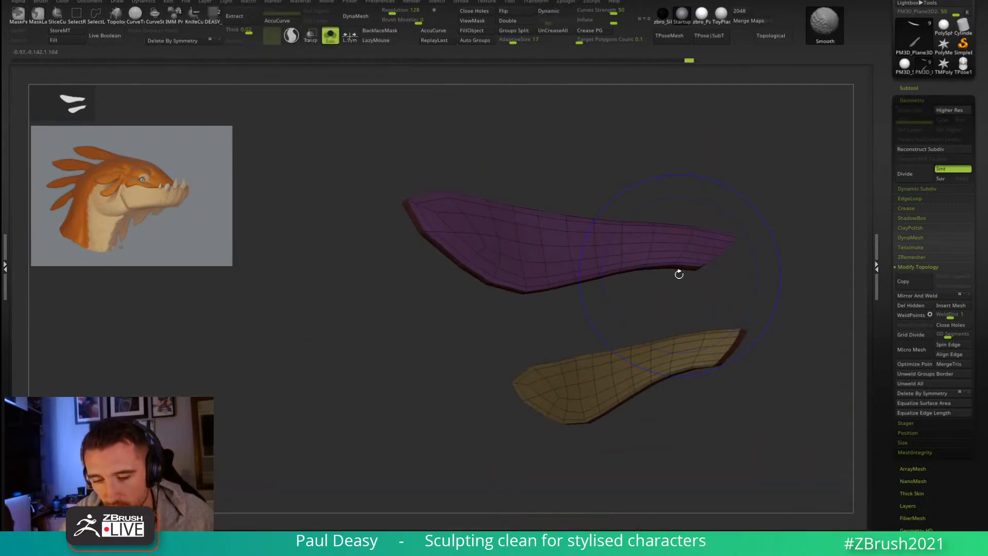
# Step: Switch to the ZModeler brush, restore dynamic subdivision and bring back the whole head without the wireframe
pyautogui.press('b')
pyautogui.press('z')
pyautogui.press('m')
pyautogui.moveTo(570, 308); pyautogui.dragTo(618, 257, button='right')
pyautogui.press('d')
pyautogui.press('shift')
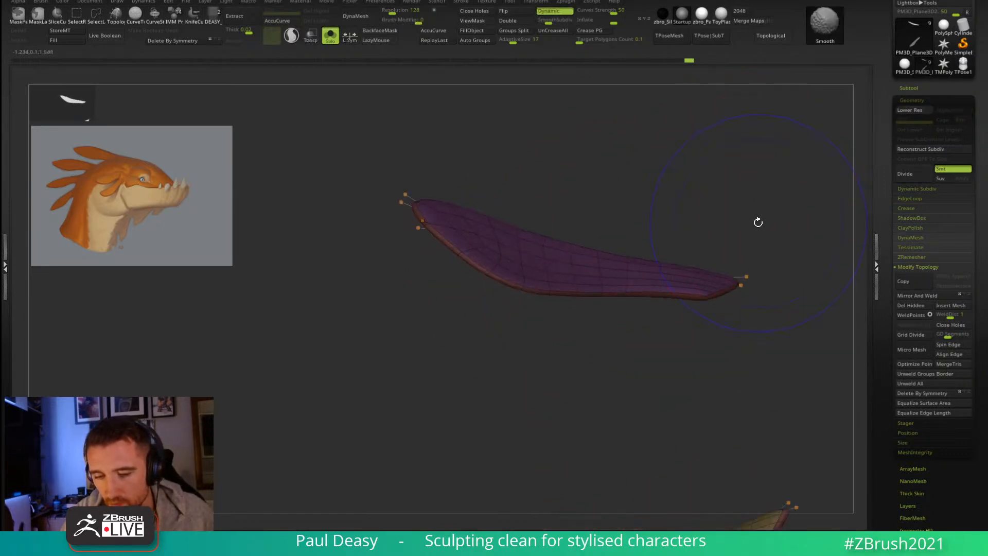
pyautogui.hotkey('shift', 'f')
pyautogui.moveTo(772, 210); pyautogui.dragTo(746, 223, button='right')
pyautogui.hotkey('ctrl', 'shift', 's')
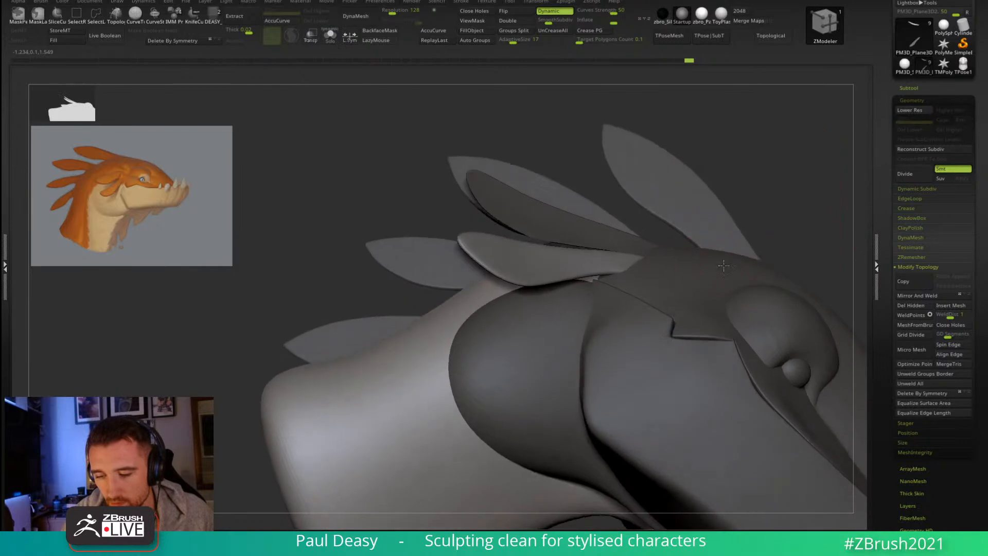
# Step: Extrude all polygons of the upper side feather to give it thickness, flip its normals and return to the Move brush
pyautogui.keyDown('alt'); pyautogui.click(617, 242); pyautogui.keyUp('alt')
pyautogui.moveTo(622, 238)
pyautogui.keyDown('ctrl'); pyautogui.mouseDown(button='right')
pyautogui.moveTo(662, 263)
pyautogui.moveTo(625, 239)
pyautogui.mouseUp(button='right'); pyautogui.keyUp('ctrl')
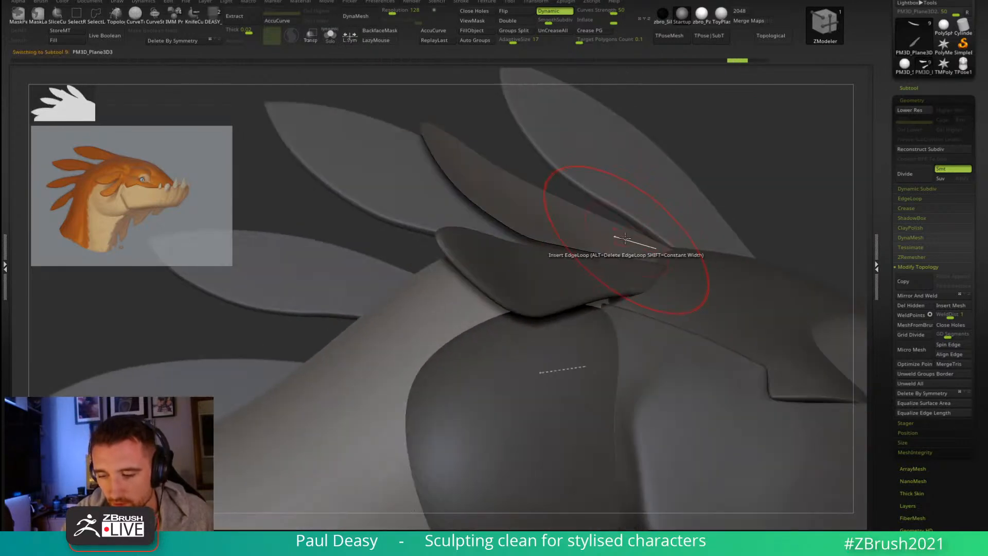
pyautogui.click(619, 240)
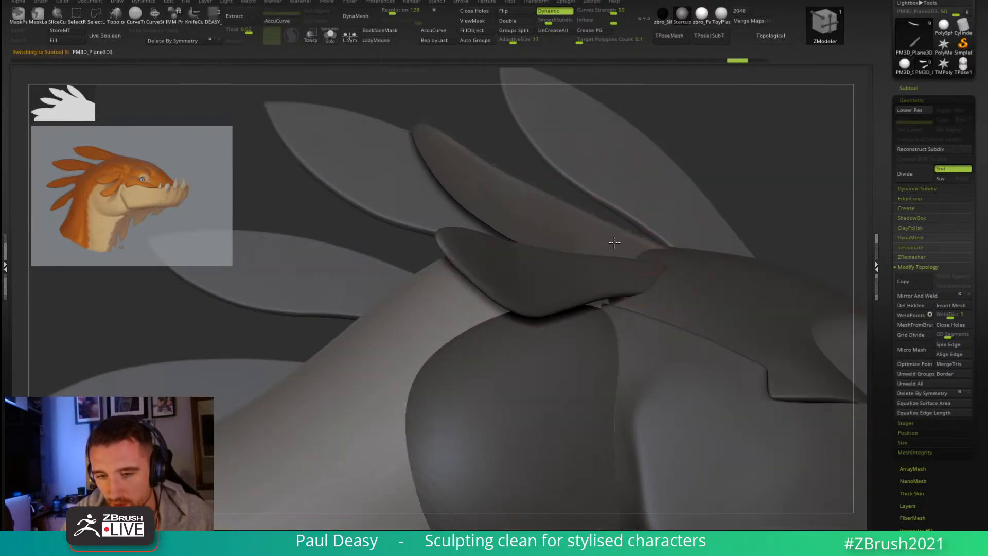
pyautogui.click(515, 14)
pyautogui.press('w')
pyautogui.press('q')
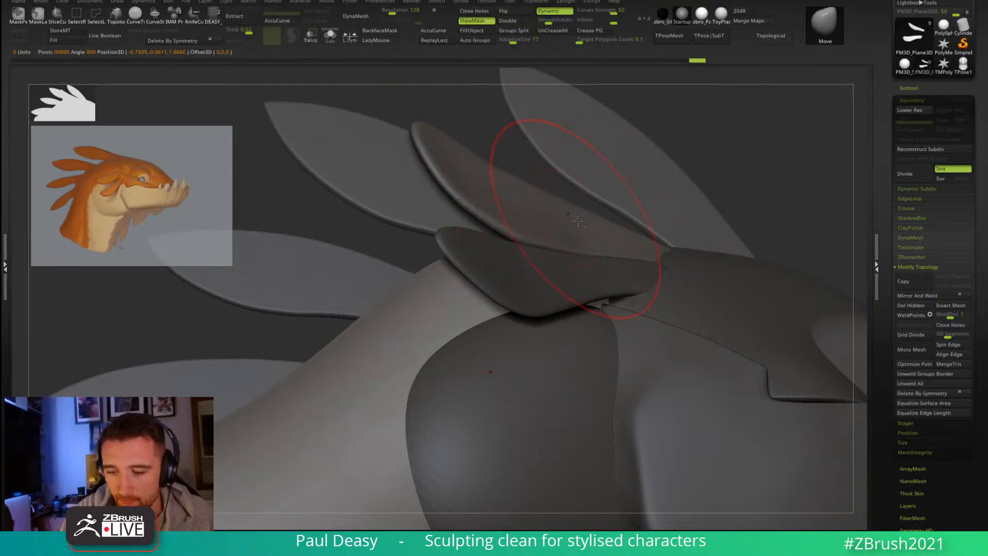
# Step: Push the upper feather's root into the side of the head with the Move brush, adjusting the brush size and checking from several angles
pyautogui.moveTo(572, 240); pyautogui.dragTo(682, 274, button='right')
pyautogui.moveTo(642, 328); pyautogui.dragTo(597, 263, button='right')
pyautogui.press('space')
pyautogui.moveTo(590, 262); pyautogui.dragTo(597, 262)
pyautogui.press('space')
pyautogui.moveTo(643, 247)
pyautogui.mouseDown(button='right')
pyautogui.moveTo(629, 261)
pyautogui.moveTo(637, 216)
pyautogui.mouseUp(button='right')
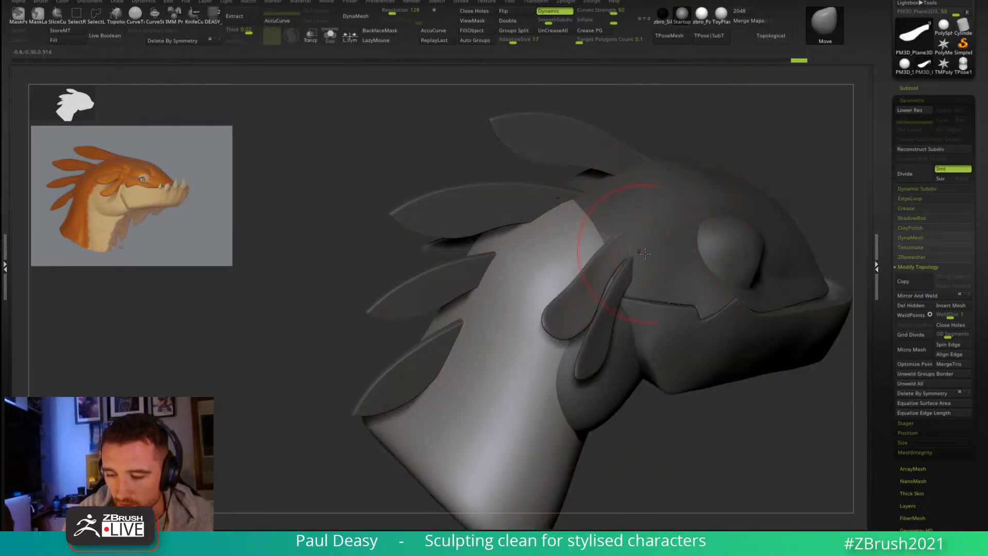
pyautogui.press('space')
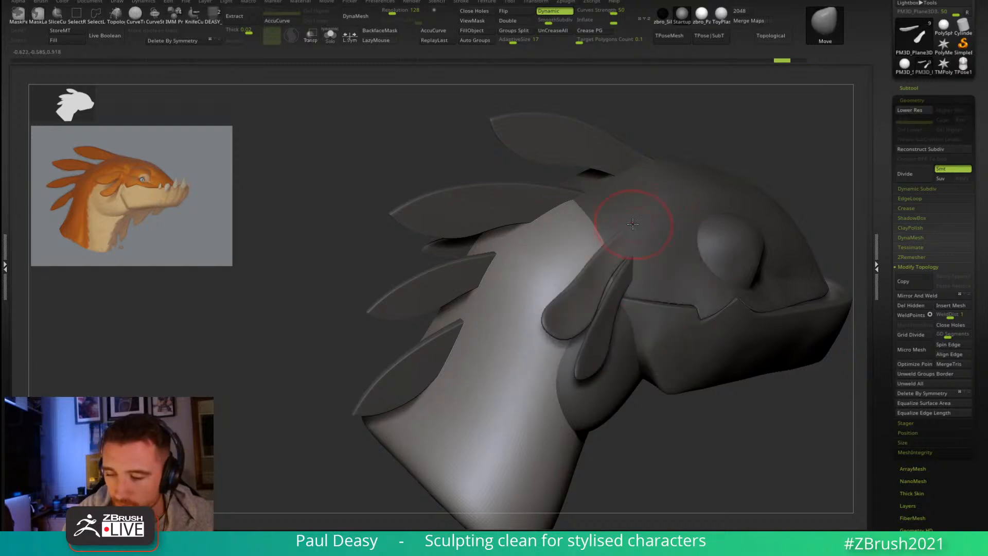
pyautogui.moveTo(637, 236)
pyautogui.mouseDown(button='right')
pyautogui.moveTo(746, 161)
pyautogui.moveTo(639, 244)
pyautogui.mouseUp(button='right')
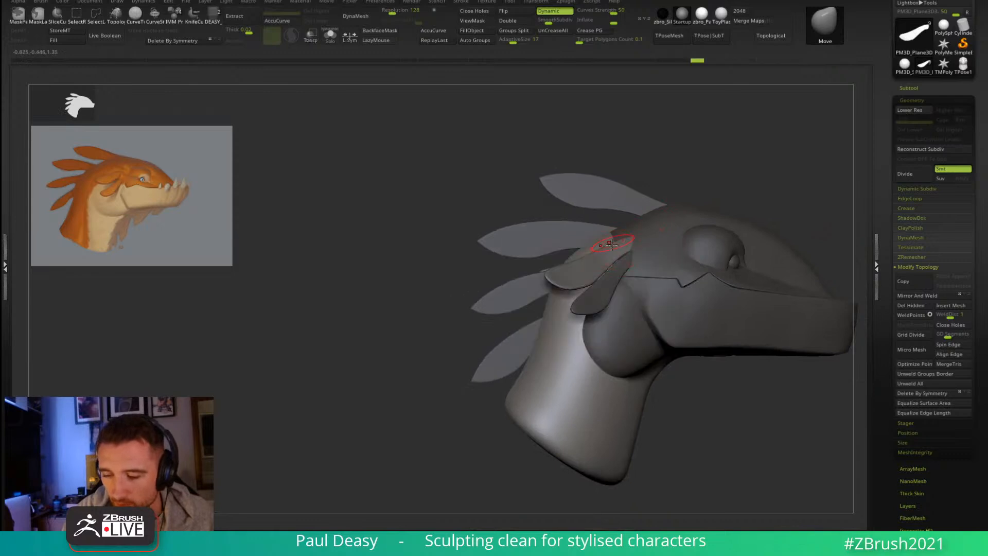
pyautogui.moveTo(618, 249); pyautogui.dragTo(748, 210, button='right')
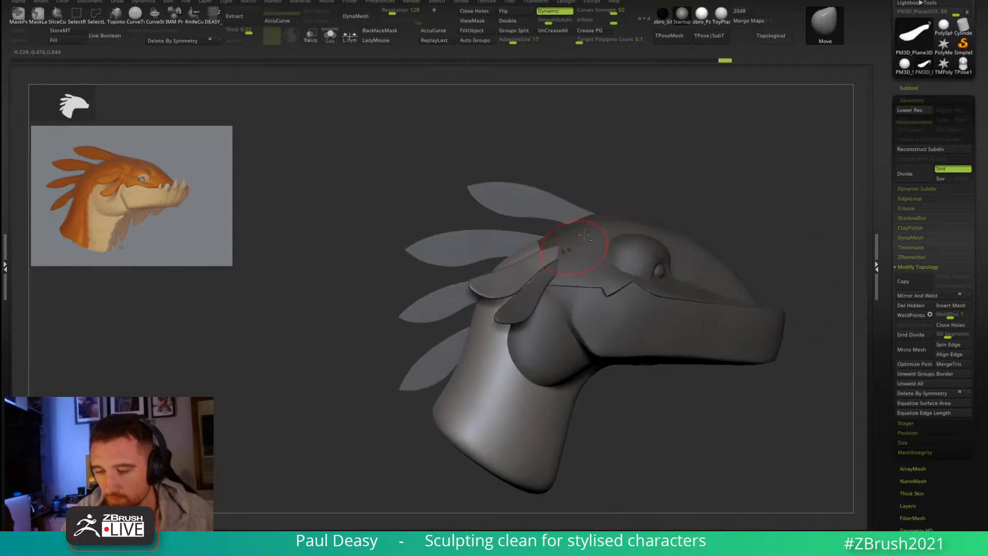
# Step: Select the lower feather, rotate it slightly with the gizmo and reposition the unlocked gizmo on the feather
pyautogui.keyDown('alt'); pyautogui.click(526, 302); pyautogui.keyUp('alt')
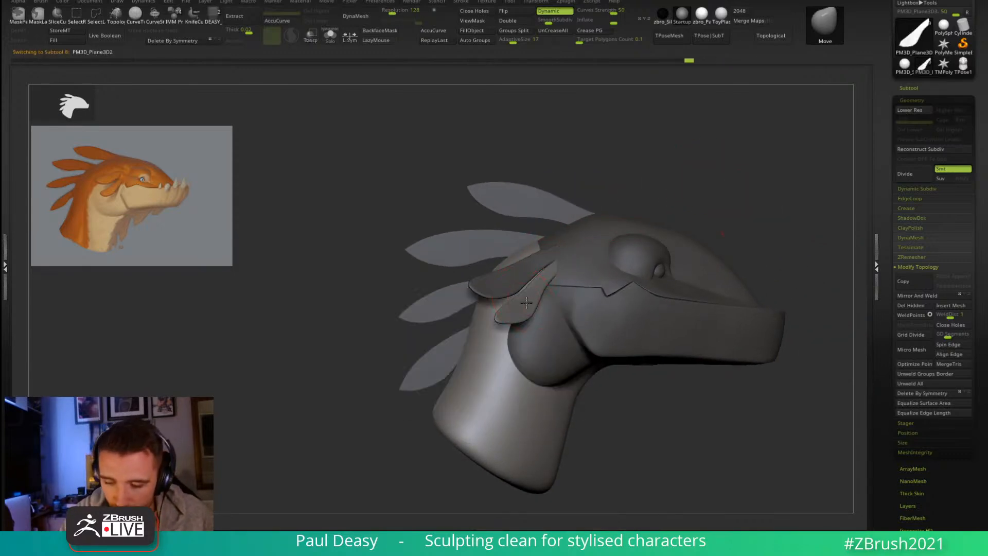
pyautogui.keyDown('alt'); pyautogui.moveTo(524, 302); pyautogui.dragTo(634, 271, button='right'); pyautogui.keyUp('alt')
pyautogui.press('w')
pyautogui.moveTo(538, 301); pyautogui.dragTo(550, 284)
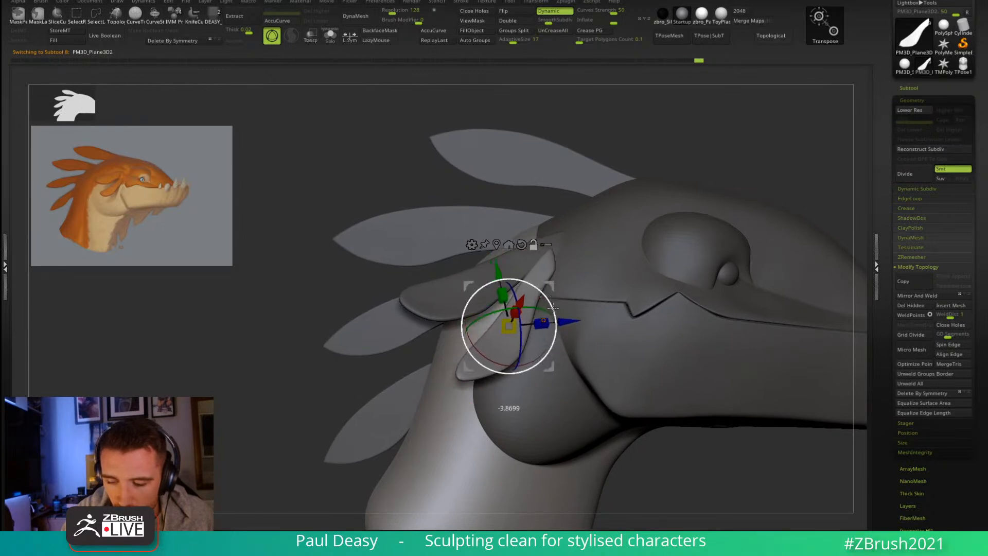
pyautogui.click(509, 244)
pyautogui.keyDown('alt'); pyautogui.click(513, 325); pyautogui.keyUp('alt')
pyautogui.keyDown('alt'); pyautogui.moveTo(549, 337); pyautogui.dragTo(511, 332); pyautogui.keyUp('alt')
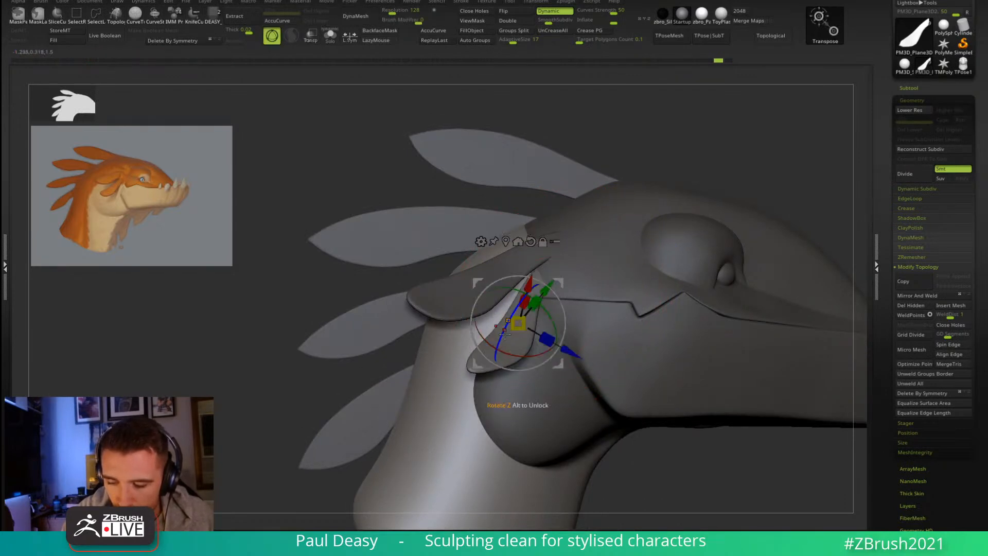
# Step: Tuck the lower feather's root in beside the jaw muscle with a resized Move brush, working from the side and front
pyautogui.press('space')
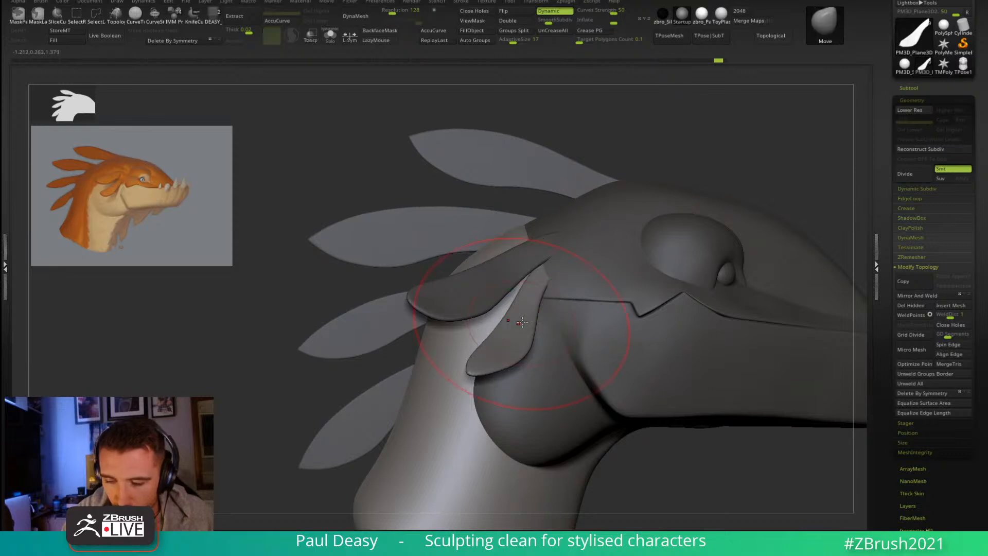
pyautogui.press('q')
pyautogui.press('space')
pyautogui.moveTo(537, 283); pyautogui.dragTo(541, 283)
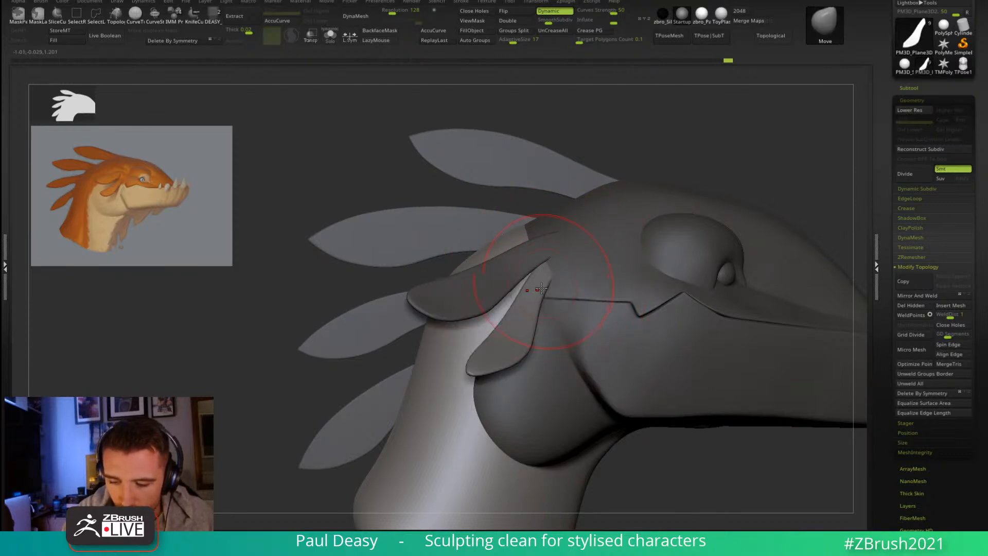
pyautogui.moveTo(530, 310)
pyautogui.mouseDown(button='right')
pyautogui.moveTo(506, 307)
pyautogui.moveTo(509, 329)
pyautogui.mouseUp(button='right')
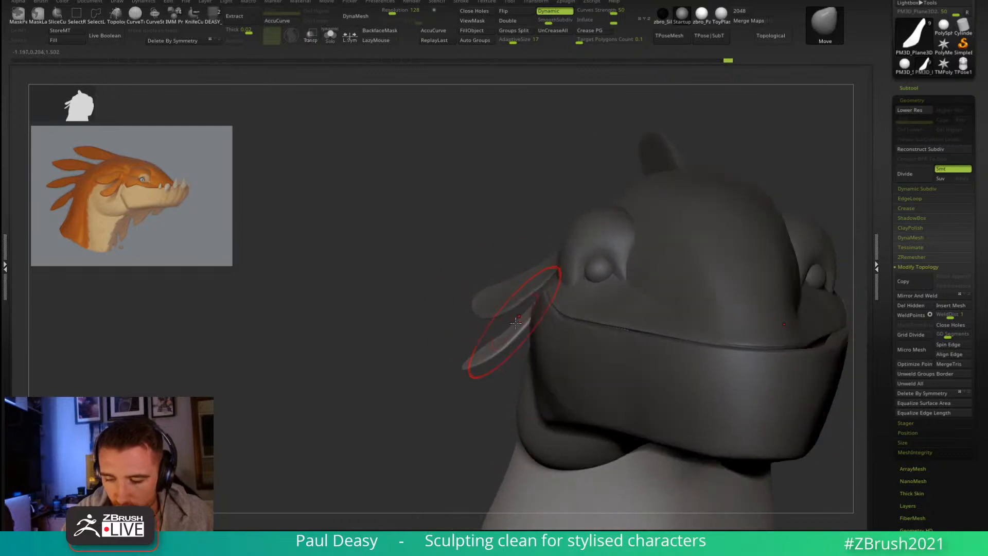
pyautogui.press('s')
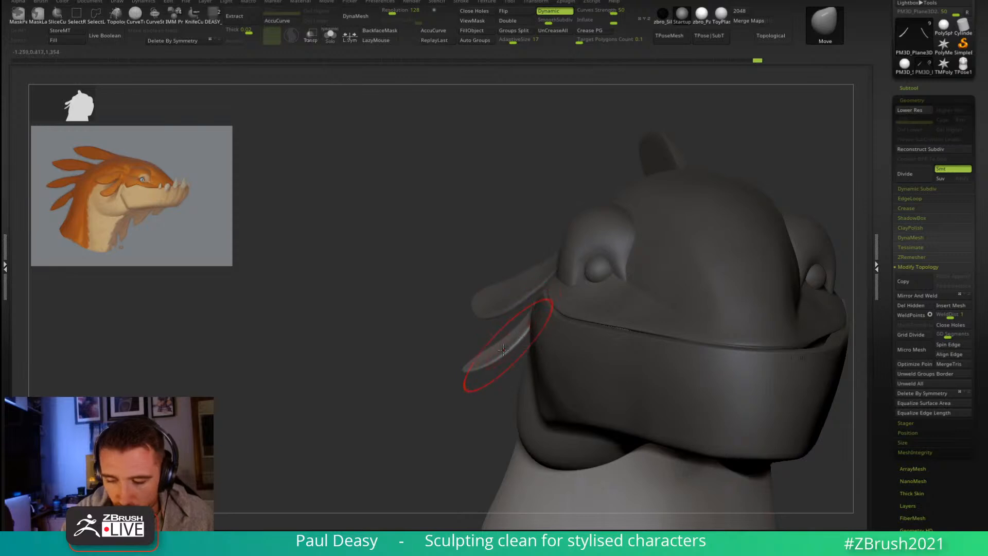
pyautogui.moveTo(482, 363); pyautogui.dragTo(609, 291, button='right')
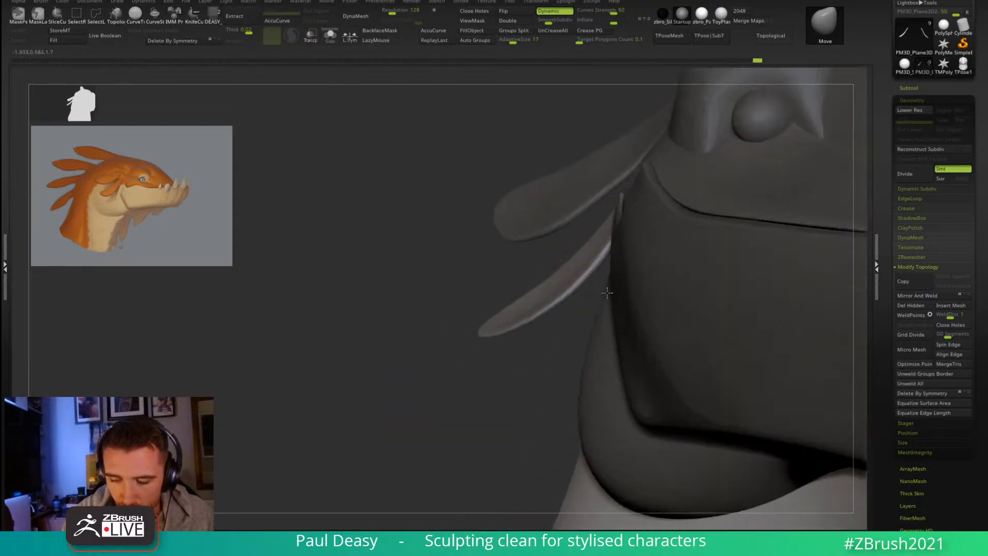
# Step: Show the lower feather's wireframe, mask part of it, rotate the unmasked tip by about -8.5 degrees and clear the mask
pyautogui.hotkey('shift', 'f')
pyautogui.moveTo(529, 315)
pyautogui.mouseDown(button='right')
pyautogui.moveTo(538, 313)
pyautogui.moveTo(523, 306)
pyautogui.mouseUp(button='right')
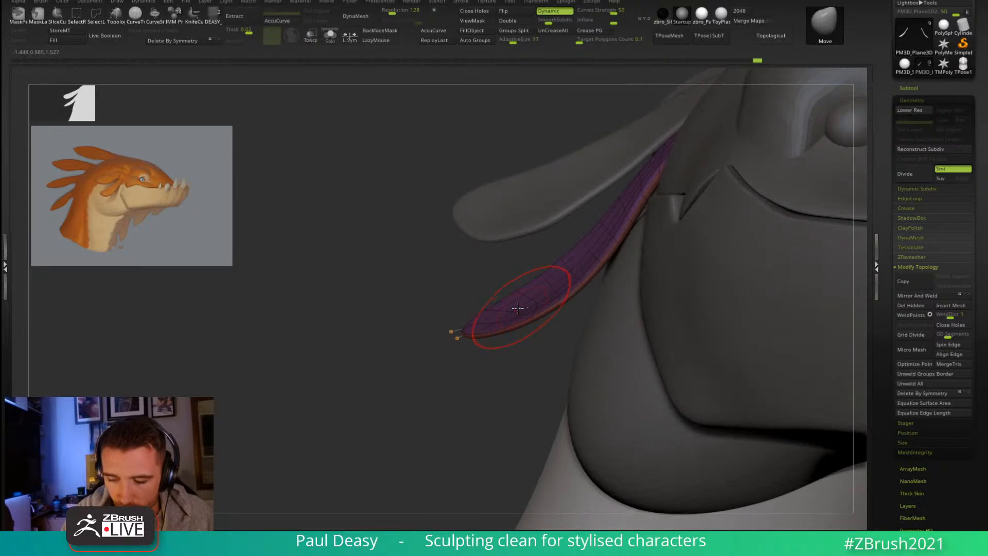
pyautogui.moveTo(533, 323)
pyautogui.keyDown('ctrl'); pyautogui.mouseDown()
pyautogui.moveTo(433, 360)
pyautogui.moveTo(536, 331)
pyautogui.mouseUp(); pyautogui.keyUp('ctrl')
pyautogui.press('w')
pyautogui.moveTo(566, 288); pyautogui.dragTo(553, 307, button='right')
pyautogui.moveTo(553, 307); pyautogui.dragTo(572, 302)
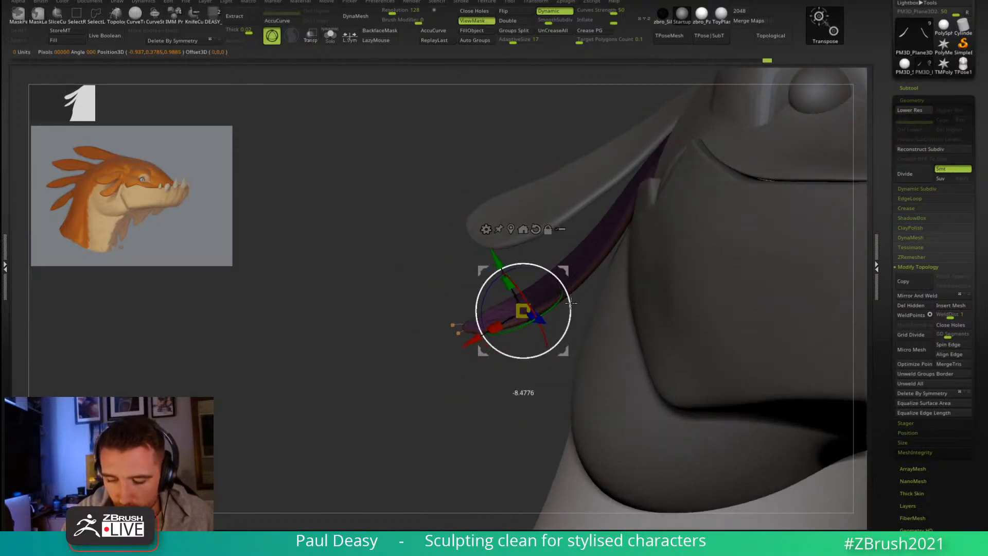
pyautogui.press('q')
pyautogui.keyDown('ctrl'); pyautogui.moveTo(525, 366); pyautogui.dragTo(540, 378); pyautogui.keyUp('ctrl')
pyautogui.moveTo(546, 355)
pyautogui.keyDown('ctrl'); pyautogui.mouseDown(button='right')
pyautogui.moveTo(545, 342)
pyautogui.moveTo(459, 369)
pyautogui.moveTo(536, 342)
pyautogui.mouseUp(button='right'); pyautogui.keyUp('ctrl')
# Step: Hide the wireframe, smooth the lower feather's bend and fine-tune its tip from the front with the Move brush
pyautogui.press('shift')
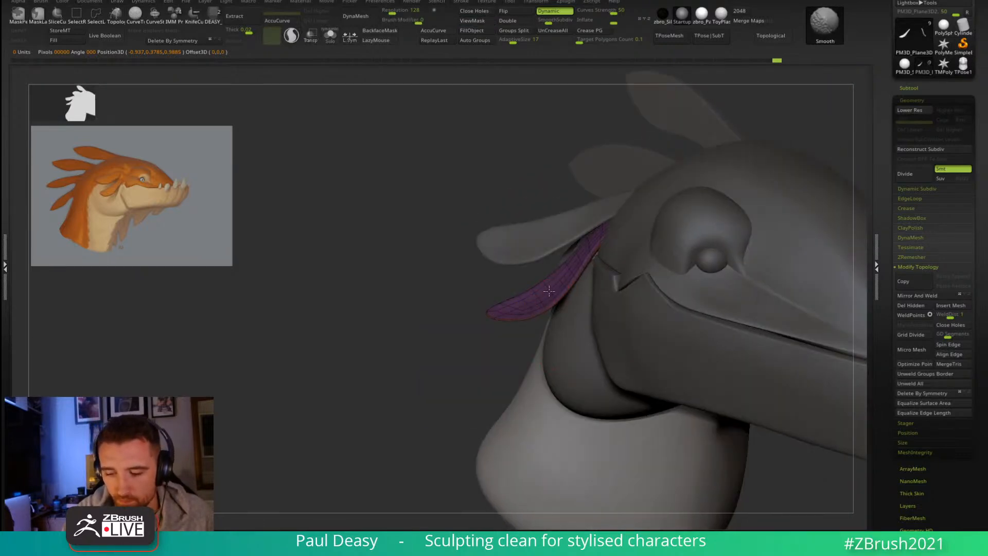
pyautogui.hotkey('shift', 'f')
pyautogui.keyDown('shift'); pyautogui.moveTo(545, 306); pyautogui.dragTo(520, 303); pyautogui.keyUp('shift')
pyautogui.moveTo(551, 289); pyautogui.dragTo(478, 283, button='right')
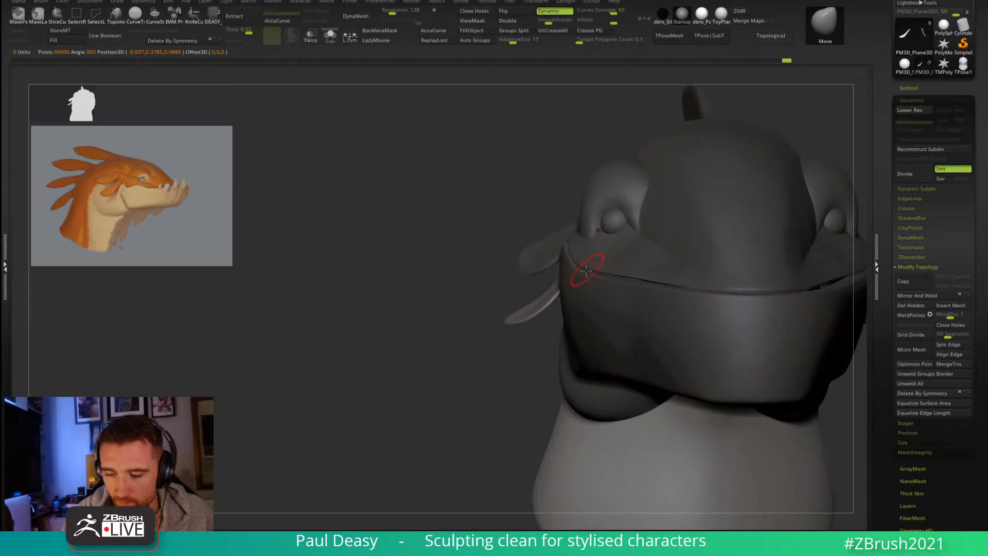
pyautogui.moveTo(588, 269); pyautogui.dragTo(597, 267, button='right')
pyautogui.press('ctrl')
pyautogui.moveTo(587, 302); pyautogui.dragTo(543, 297, button='right')
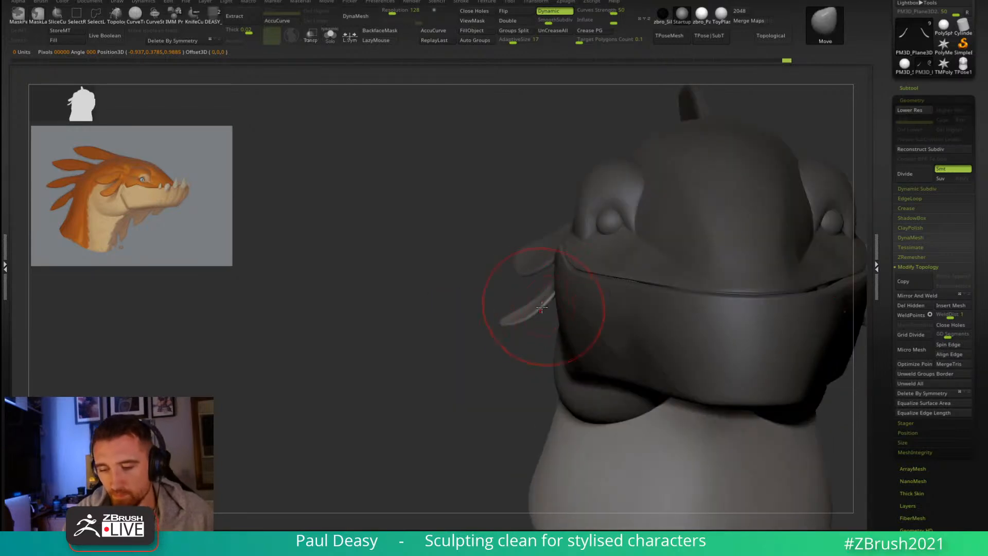
pyautogui.moveTo(513, 323); pyautogui.dragTo(520, 318)
pyautogui.moveTo(741, 412)
pyautogui.keyDown('ctrl'); pyautogui.mouseDown(button='right')
pyautogui.moveTo(752, 354)
pyautogui.moveTo(628, 335)
pyautogui.moveTo(638, 370)
pyautogui.mouseUp(button='right'); pyautogui.keyUp('ctrl')
pyautogui.moveTo(741, 325); pyautogui.dragTo(699, 313, button='right')
# Step: Make the upper feather active, frame the whole head from the side and open the list of subtools
pyautogui.keyDown('alt'); pyautogui.click(612, 255); pyautogui.keyUp('alt')
pyautogui.moveTo(611, 255); pyautogui.dragTo(792, 280, button='right')
pyautogui.moveTo(702, 294); pyautogui.dragTo(674, 249, button='right')
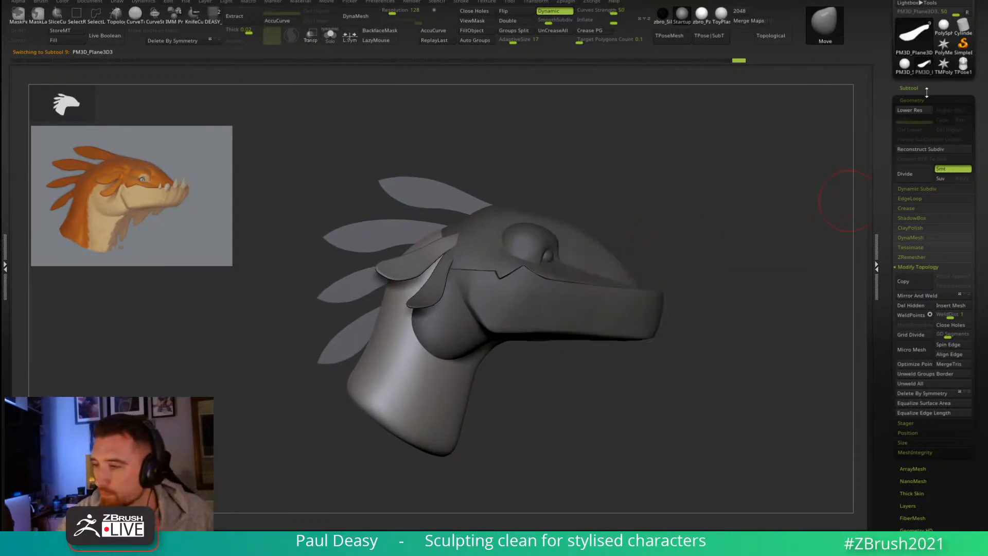
pyautogui.click(917, 87)
pyautogui.moveTo(750, 255); pyautogui.dragTo(689, 259, button='right')
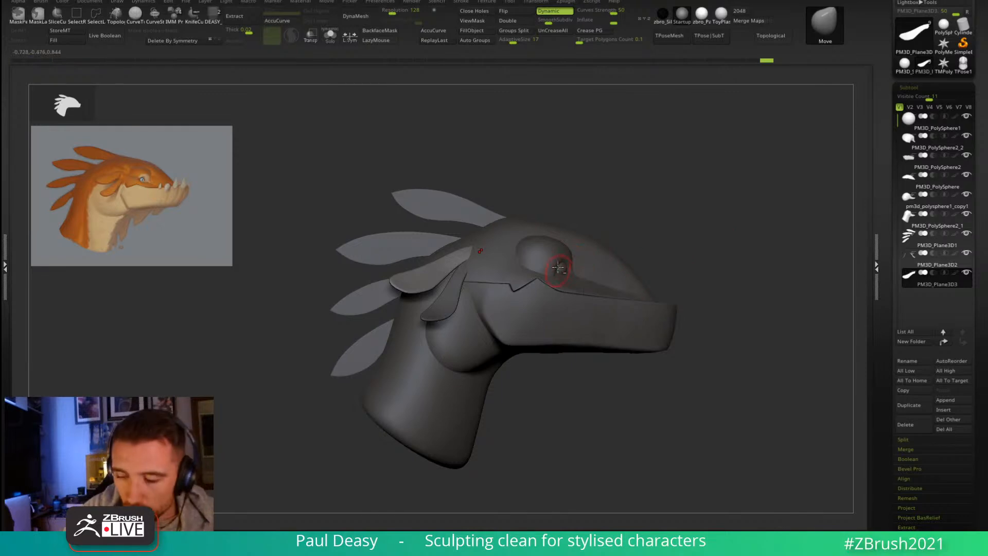
# Step: Zoom in on the eye and select the eyeball, the eye socket and finally the upper head subtool
pyautogui.moveTo(565, 269); pyautogui.dragTo(576, 278, button='right')
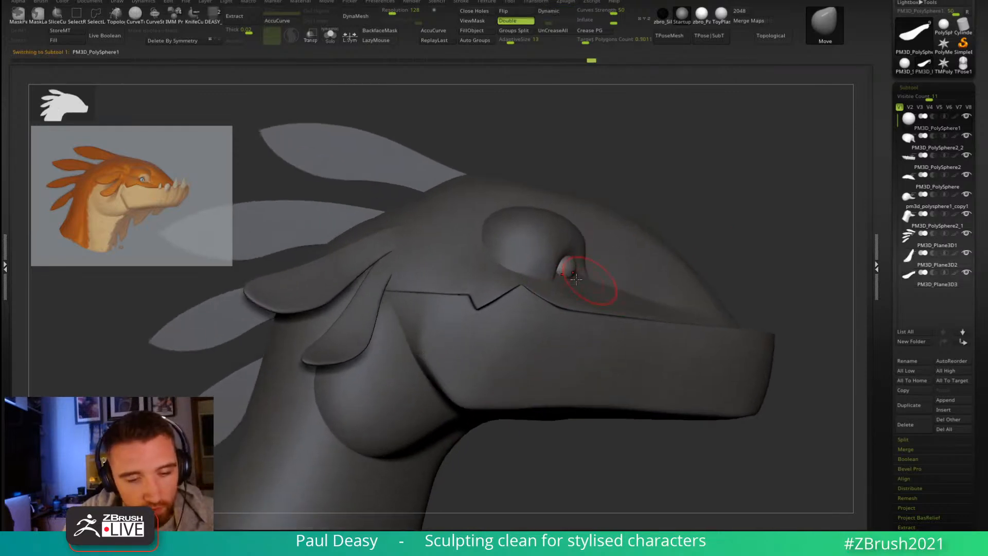
pyautogui.keyDown('alt'); pyautogui.click(546, 265); pyautogui.keyUp('alt')
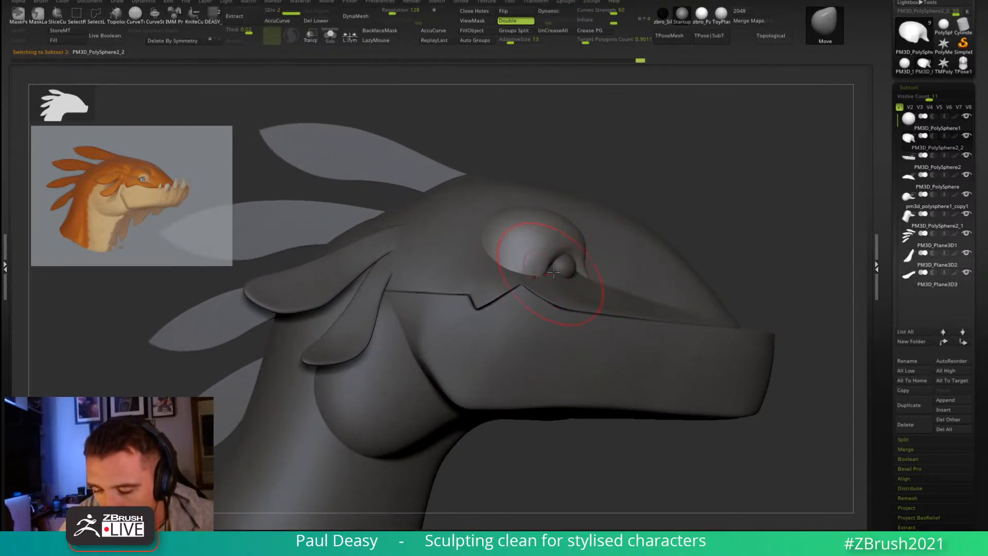
pyautogui.press('shift')
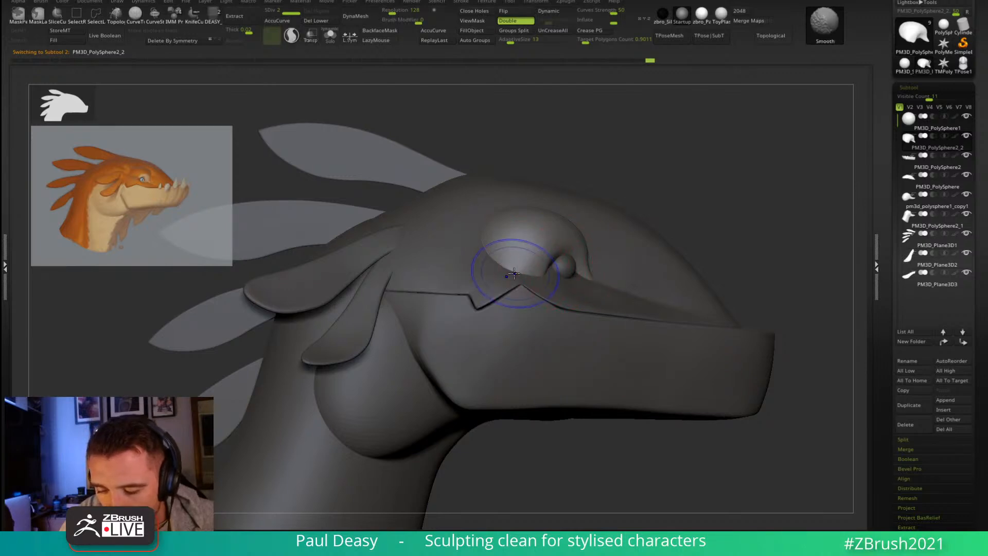
pyautogui.press('space')
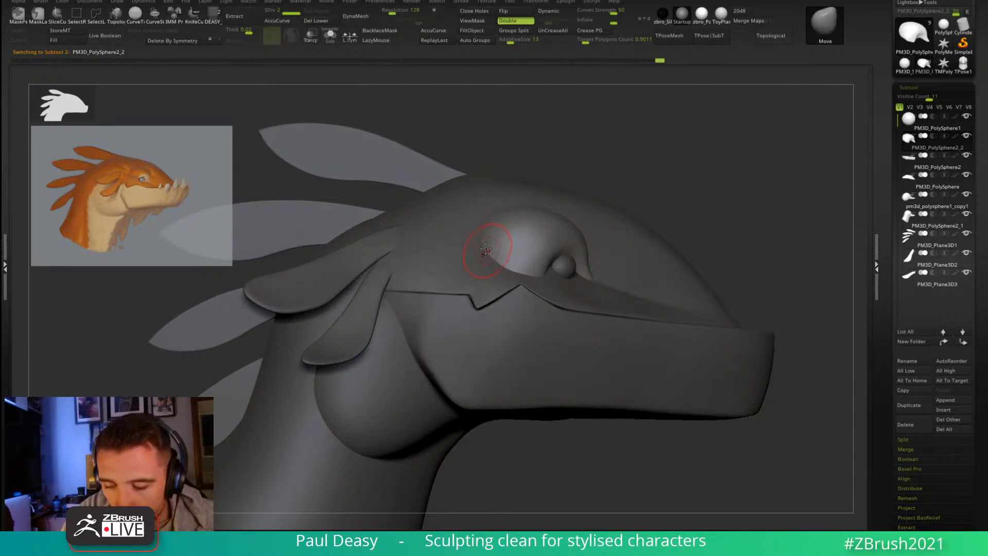
pyautogui.keyDown('alt'); pyautogui.click(474, 256); pyautogui.keyUp('alt')
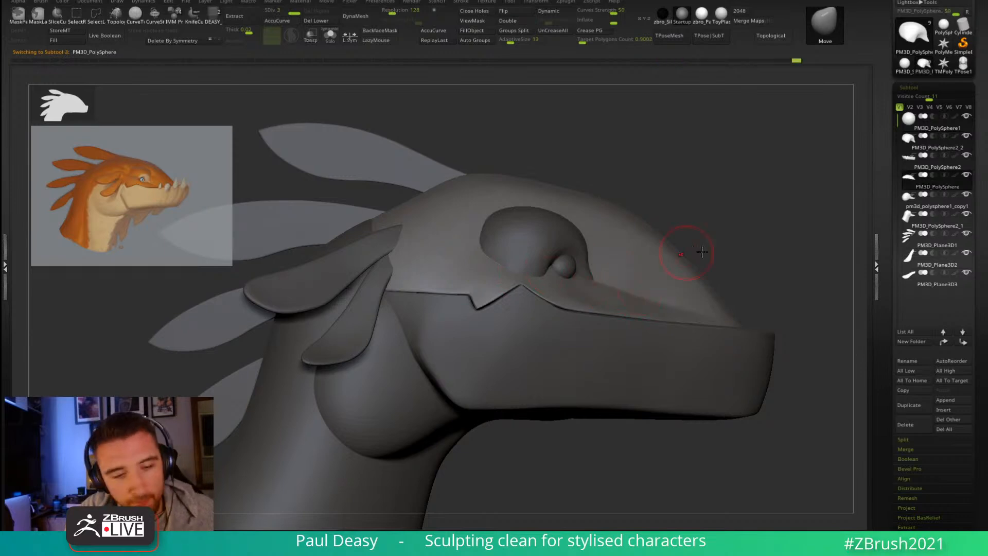
# Step: Isolate the upper head and carve a crease between the snout and the lower eye area with DamStandard
pyautogui.hotkey('shift', 'alt', 's')
pyautogui.moveTo(739, 247)
pyautogui.mouseDown()
pyautogui.moveTo(776, 305)
pyautogui.moveTo(690, 331)
pyautogui.mouseUp()
pyautogui.press('b')
pyautogui.press('d')
pyautogui.press('s')
pyautogui.moveTo(541, 319)
pyautogui.mouseDown()
pyautogui.moveTo(566, 293)
pyautogui.moveTo(503, 351)
pyautogui.mouseUp()
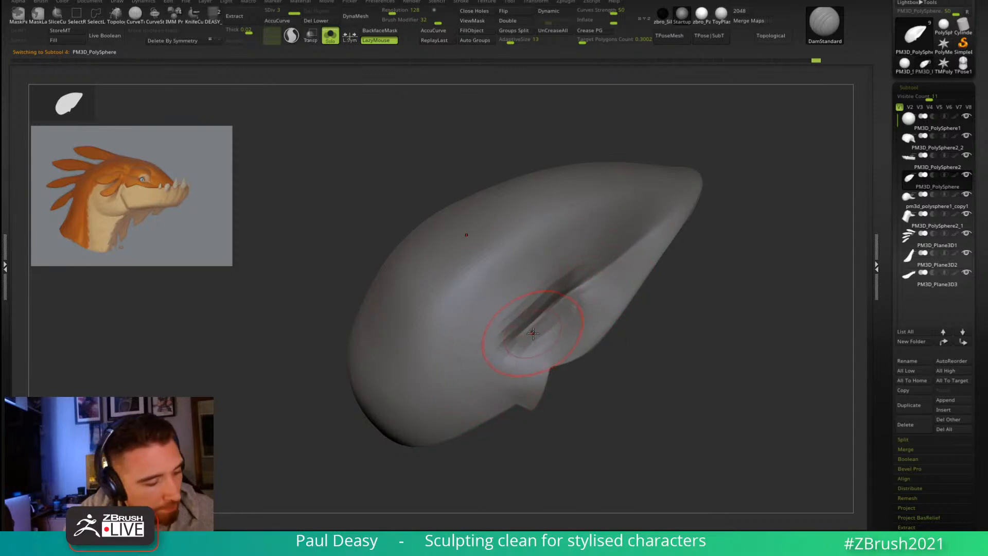
# Step: Tighten the crease beside the snout with the Pinch brush and smooth the surface around it
pyautogui.press('b')
pyautogui.press('p')
pyautogui.press('i')
pyautogui.moveTo(540, 324); pyautogui.dragTo(571, 290)
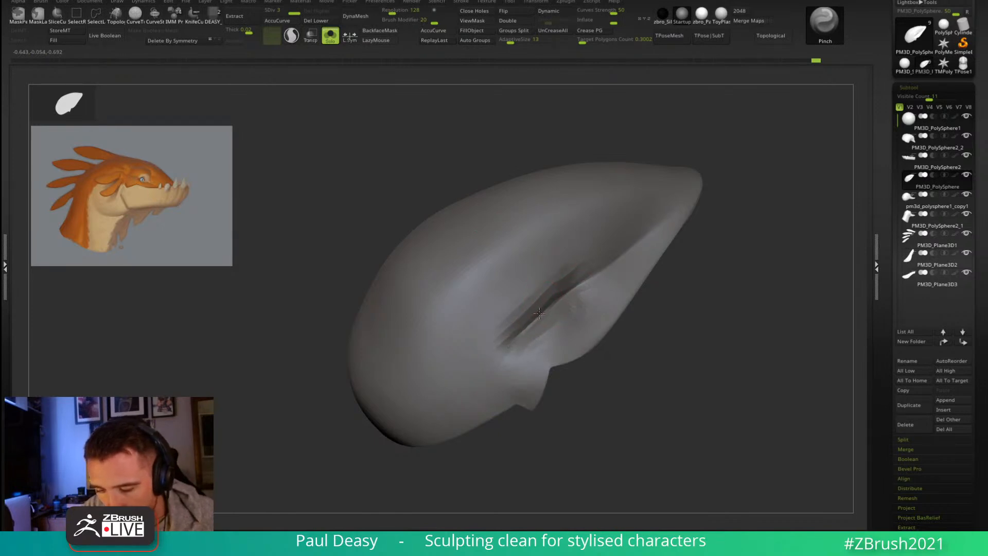
pyautogui.moveTo(661, 323)
pyautogui.mouseDown()
pyautogui.moveTo(664, 288)
pyautogui.moveTo(531, 287)
pyautogui.mouseUp()
pyautogui.press('space')
pyautogui.press('shift')
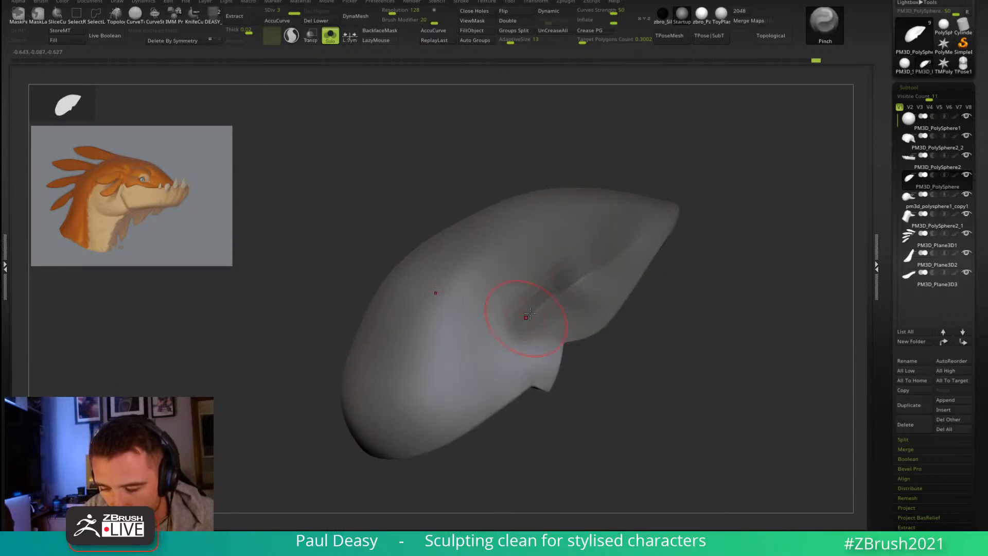
pyautogui.moveTo(643, 309); pyautogui.dragTo(561, 300)
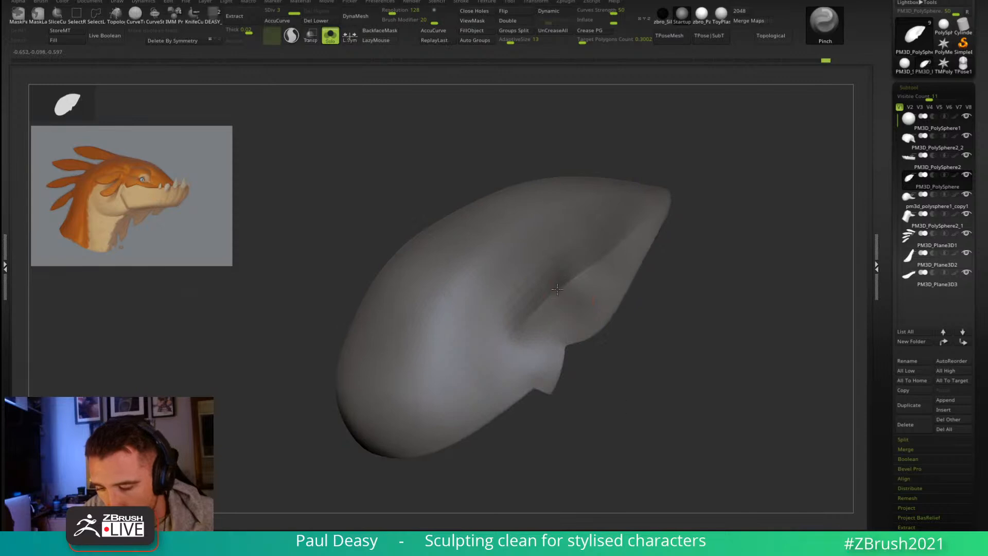
pyautogui.moveTo(642, 326); pyautogui.dragTo(608, 329)
# Step: Deepen the rear end of the crease with DamStandard, soften its surroundings and show the whole head again
pyautogui.press('b')
pyautogui.press('d')
pyautogui.press('s')
pyautogui.moveTo(563, 300); pyautogui.dragTo(500, 340)
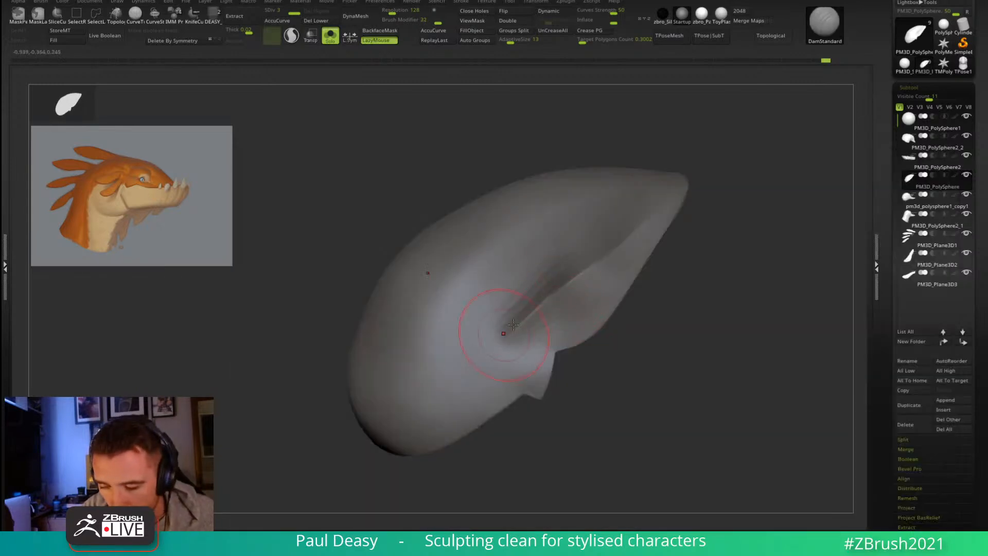
pyautogui.press('space')
pyautogui.moveTo(474, 371)
pyautogui.keyDown('shift'); pyautogui.mouseDown()
pyautogui.moveTo(502, 337)
pyautogui.moveTo(522, 354)
pyautogui.mouseUp(); pyautogui.keyUp('shift')
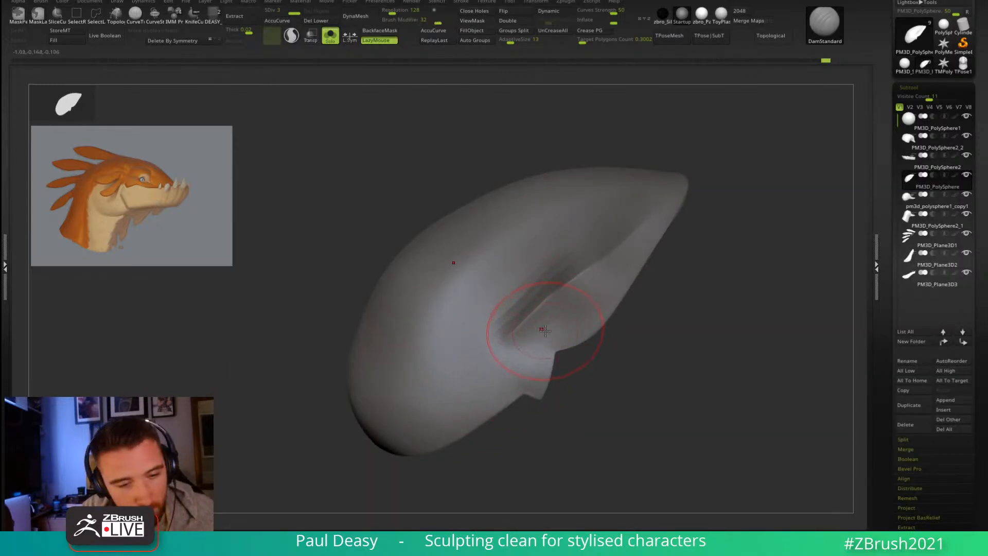
pyautogui.hotkey('ctrl', 's')
pyautogui.moveTo(568, 307); pyautogui.dragTo(591, 260, button='right')
pyautogui.moveTo(728, 284)
pyautogui.mouseDown(button='right')
pyautogui.moveTo(727, 321)
pyautogui.moveTo(780, 278)
pyautogui.moveTo(761, 276)
pyautogui.moveTo(791, 256)
pyautogui.moveTo(759, 258)
pyautogui.mouseUp(button='right')
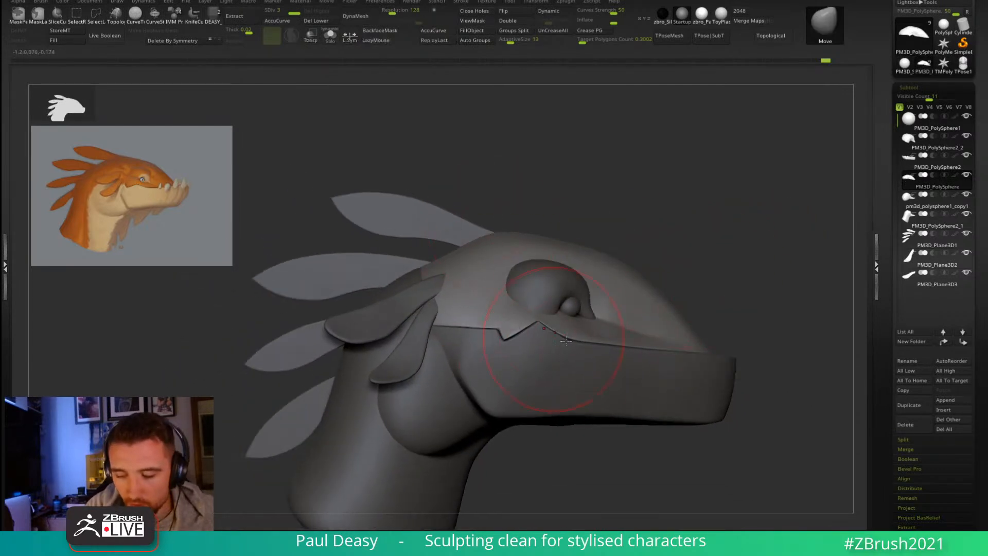
# Step: Make the lower side feather active and shift it forward toward the eye
pyautogui.keyDown('alt'); pyautogui.click(441, 307); pyautogui.keyUp('alt')
pyautogui.press('w')
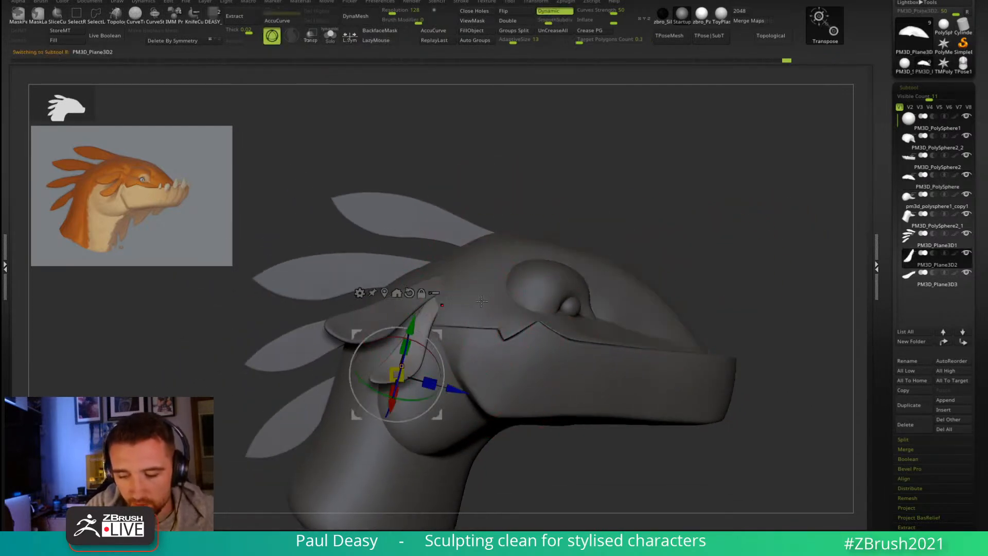
pyautogui.moveTo(467, 330); pyautogui.dragTo(441, 332)
pyautogui.moveTo(441, 332); pyautogui.dragTo(472, 308, button='right')
pyautogui.moveTo(473, 307); pyautogui.dragTo(474, 305)
pyautogui.press('q')
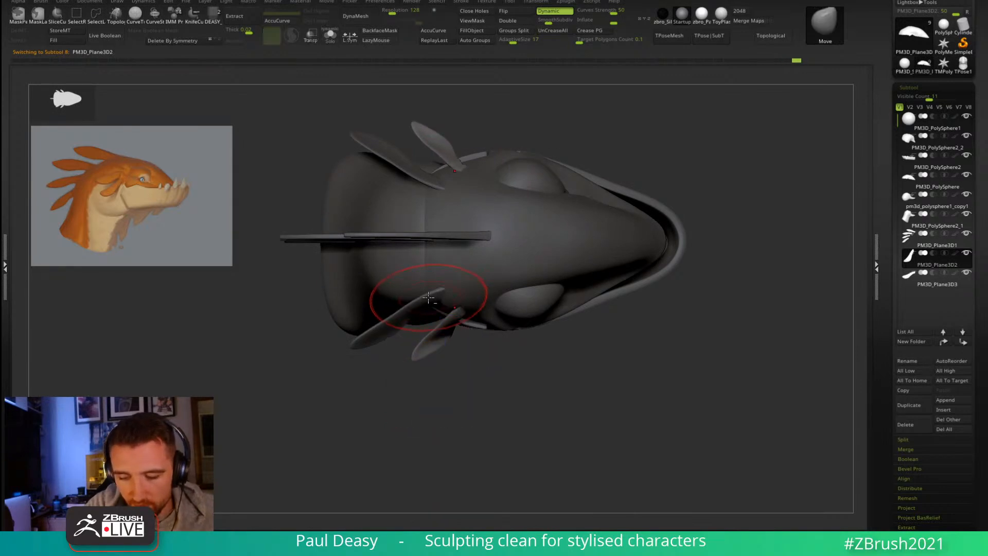
# Step: Shift the upper side feather forward to match, then make the lower feather active again
pyautogui.keyDown('alt'); pyautogui.click(431, 297); pyautogui.keyUp('alt')
pyautogui.press('w')
pyautogui.moveTo(438, 361); pyautogui.dragTo(458, 366)
pyautogui.moveTo(498, 390); pyautogui.dragTo(494, 340, button='right')
pyautogui.moveTo(461, 287); pyautogui.dragTo(463, 286)
pyautogui.press('q')
pyautogui.keyDown('alt'); pyautogui.click(447, 343); pyautogui.keyUp('alt')
pyautogui.press('w')
pyautogui.press('q')
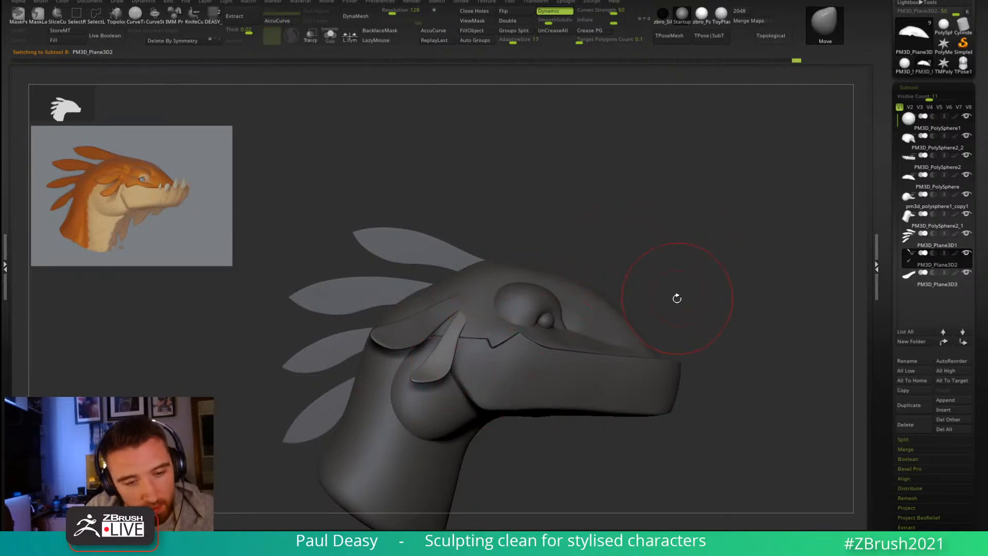
# Step: Isolate the jaw, examine its notched upper edge and rear corner from several angles, and show all parts again
pyautogui.keyDown('alt'); pyautogui.click(481, 356); pyautogui.keyUp('alt')
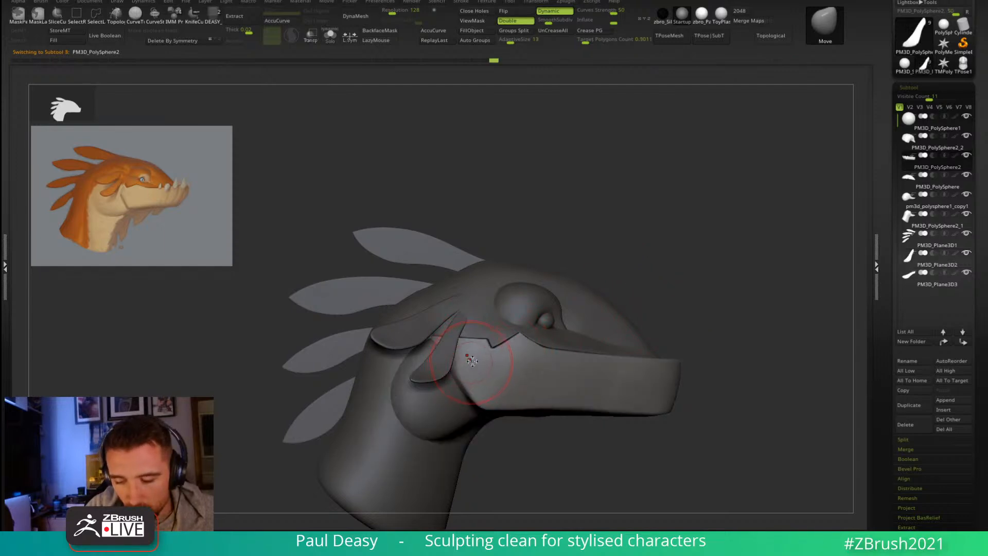
pyautogui.press('b')
pyautogui.press('d')
pyautogui.press('s')
pyautogui.hotkey('ctrl', 'shift', 's')
pyautogui.moveTo(467, 353); pyautogui.dragTo(475, 352, button='right')
pyautogui.rightClick(475, 354)
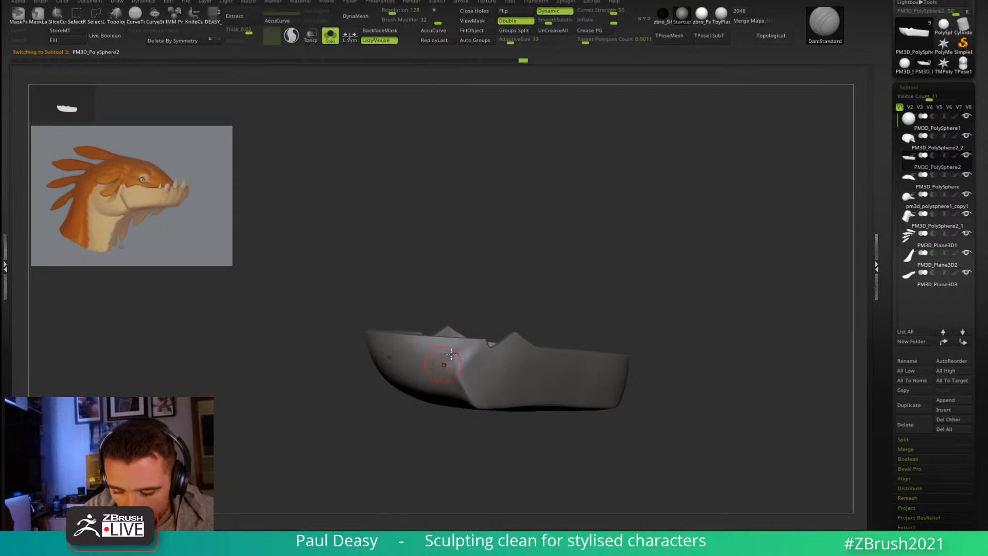
pyautogui.moveTo(579, 296); pyautogui.dragTo(582, 304, button='right')
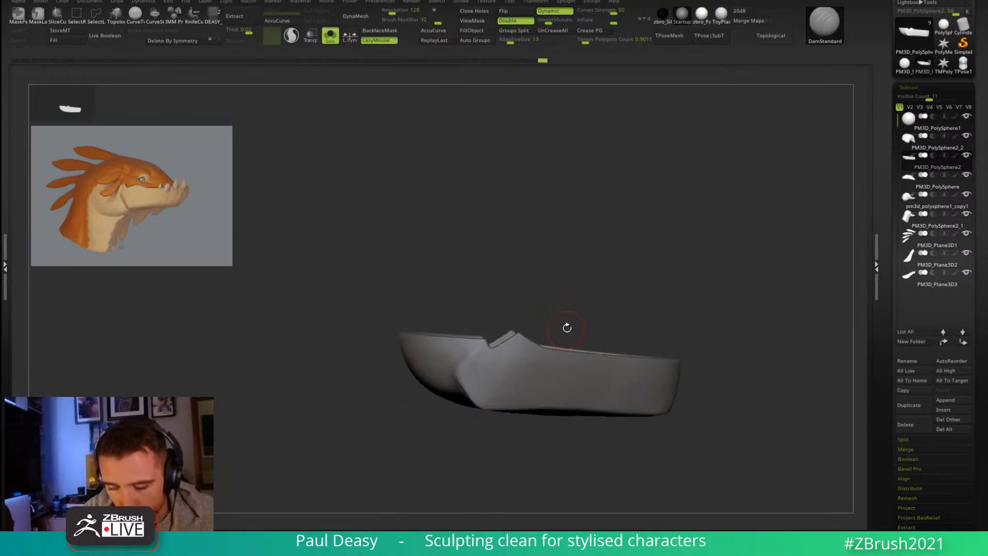
pyautogui.hotkey('ctrl', 'shift', 's')
# Step: Move the lower side feather further forward over the back corner of the jaw
pyautogui.press('w')
pyautogui.keyDown('alt'); pyautogui.click(443, 346); pyautogui.keyUp('alt')
pyautogui.press('q')
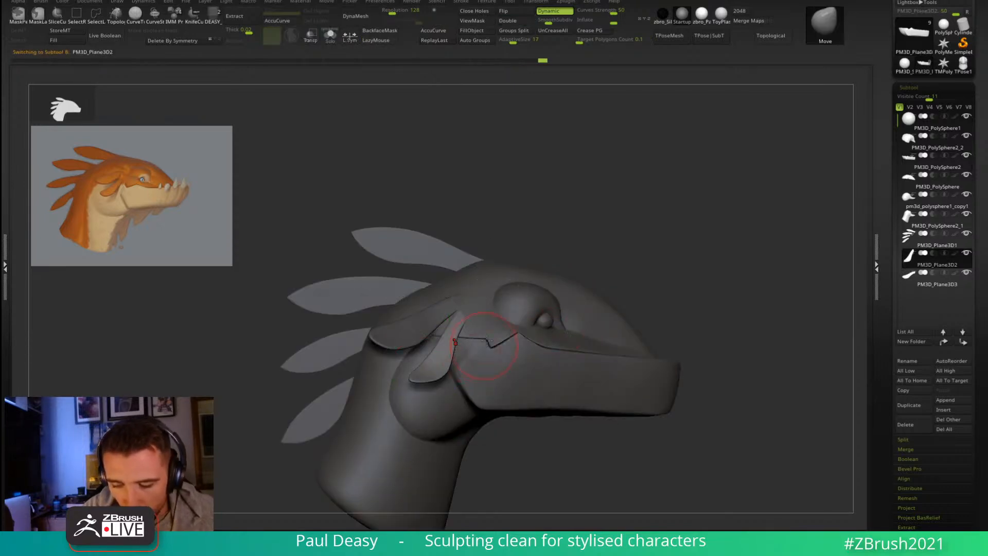
pyautogui.press('w')
pyautogui.moveTo(461, 329); pyautogui.dragTo(473, 330, button='right')
pyautogui.moveTo(472, 331); pyautogui.dragTo(498, 324)
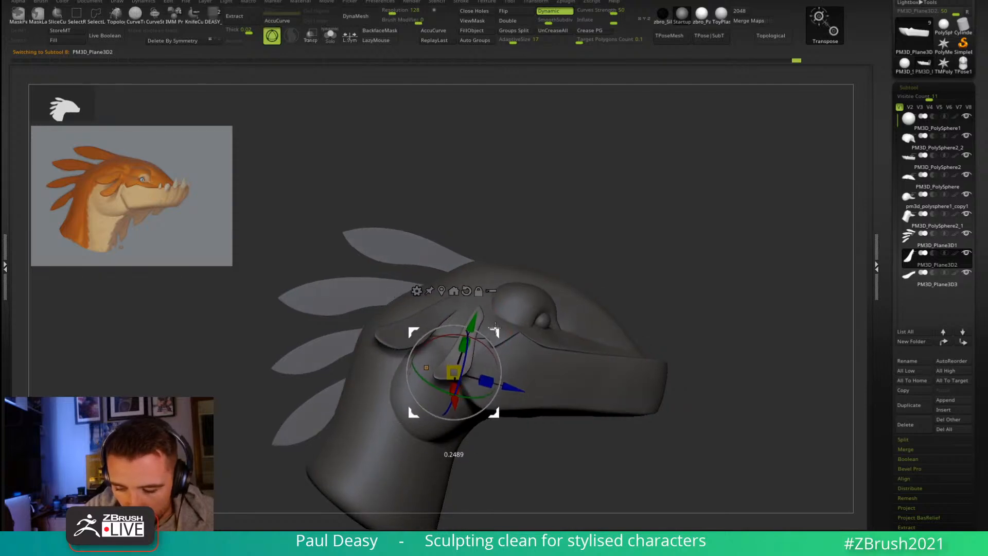
# Step: Move the upper side feather forward so its root sits just behind the eye
pyautogui.press('q')
pyautogui.keyDown('alt'); pyautogui.click(448, 315); pyautogui.keyUp('alt')
pyautogui.press('w')
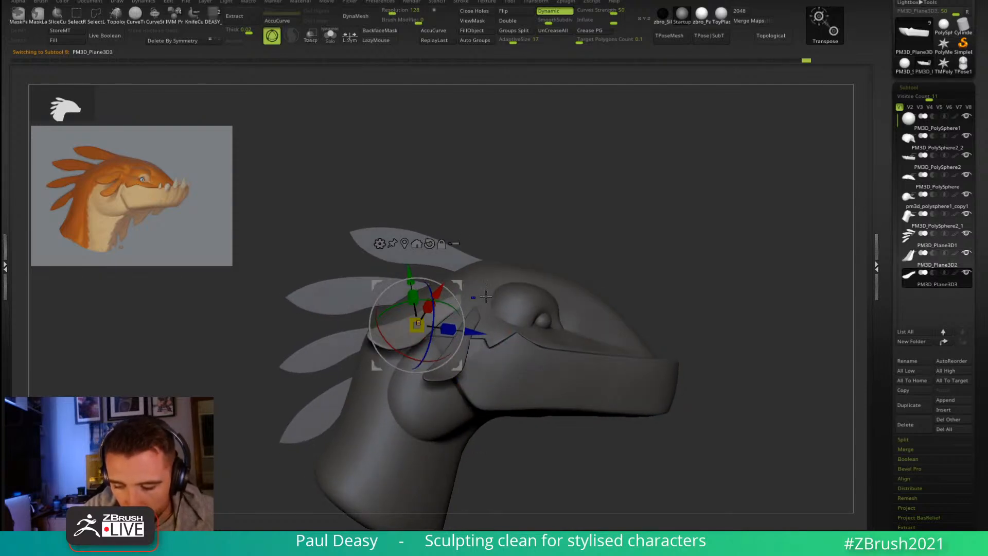
pyautogui.press('q')
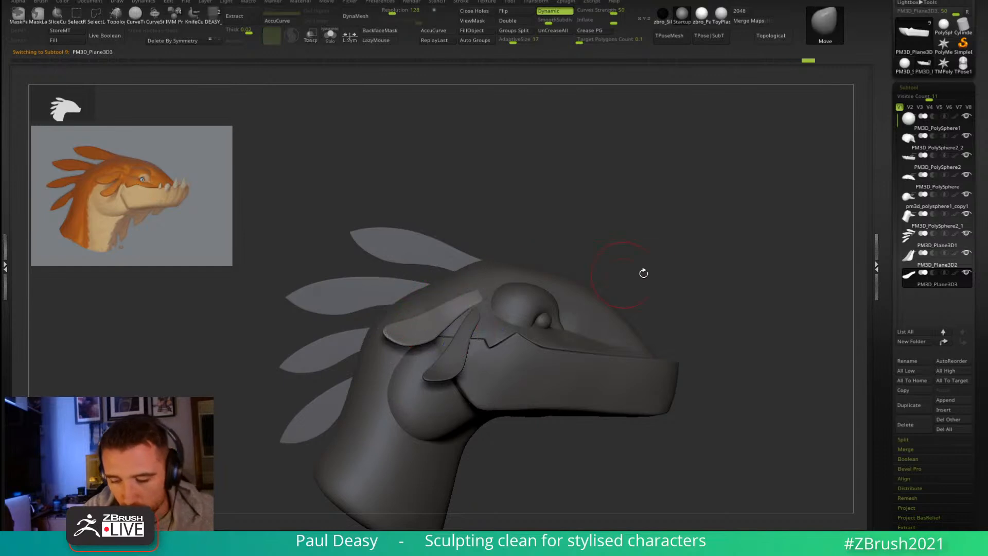
pyautogui.moveTo(713, 280); pyautogui.dragTo(536, 323)
# Step: Make the cheek bulge active and extend its top up beneath the side feathers with the Move brush
pyautogui.keyDown('alt'); pyautogui.click(455, 340); pyautogui.keyUp('alt')
pyautogui.press('space')
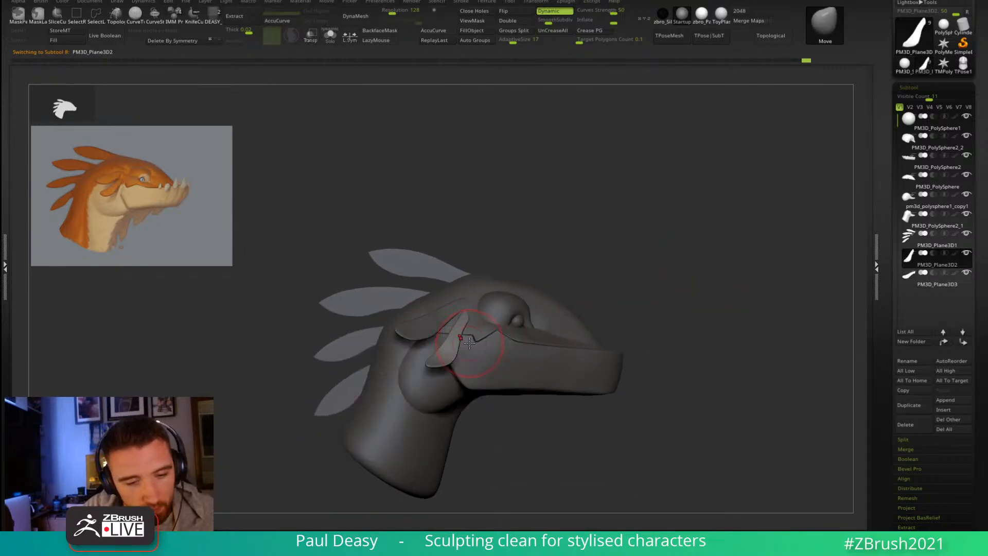
pyautogui.keyDown('alt'); pyautogui.click(464, 355); pyautogui.keyUp('alt')
pyautogui.moveTo(463, 355)
pyautogui.mouseDown(button='right')
pyautogui.moveTo(459, 309)
pyautogui.moveTo(454, 339)
pyautogui.moveTo(481, 325)
pyautogui.mouseUp(button='right')
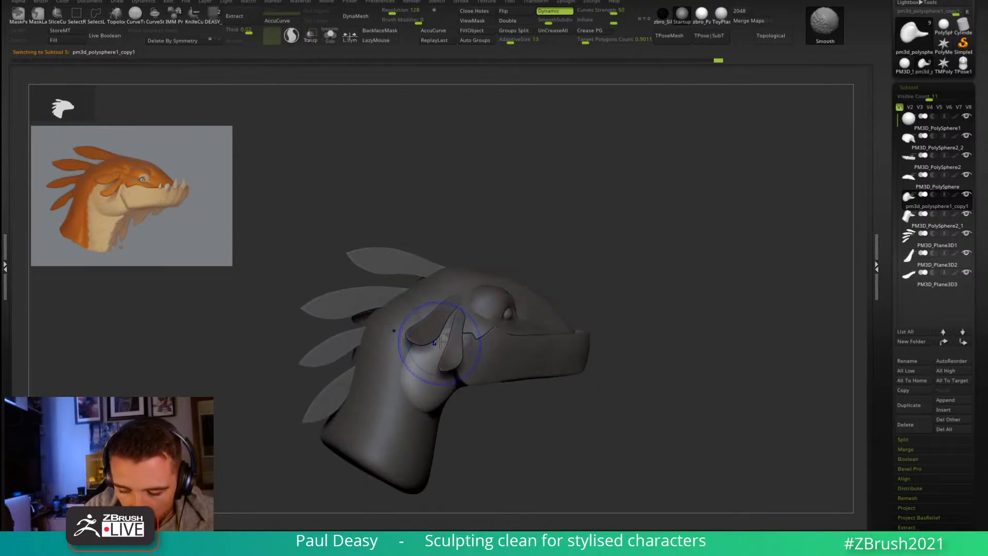
pyautogui.moveTo(422, 329); pyautogui.dragTo(452, 309, button='right')
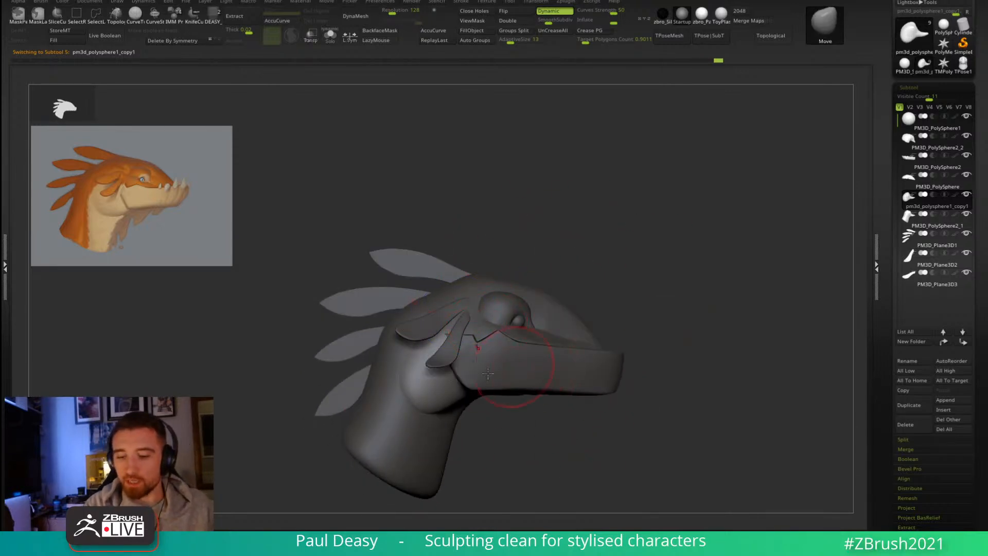
pyautogui.keyDown('alt'); pyautogui.click(418, 346); pyautogui.keyUp('alt')
pyautogui.moveTo(418, 346); pyautogui.dragTo(480, 332, button='right')
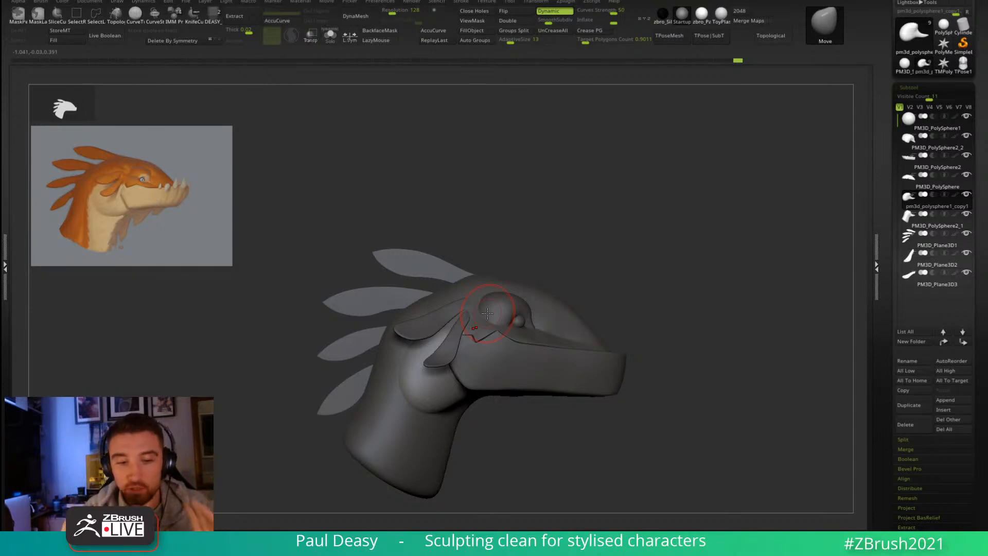
# Step: Adjust the cheek bulge's upper front edge and smooth it, isolating the part briefly to check its shape
pyautogui.keyDown('ctrl'); pyautogui.moveTo(596, 273); pyautogui.dragTo(447, 311, button='right'); pyautogui.keyUp('ctrl')
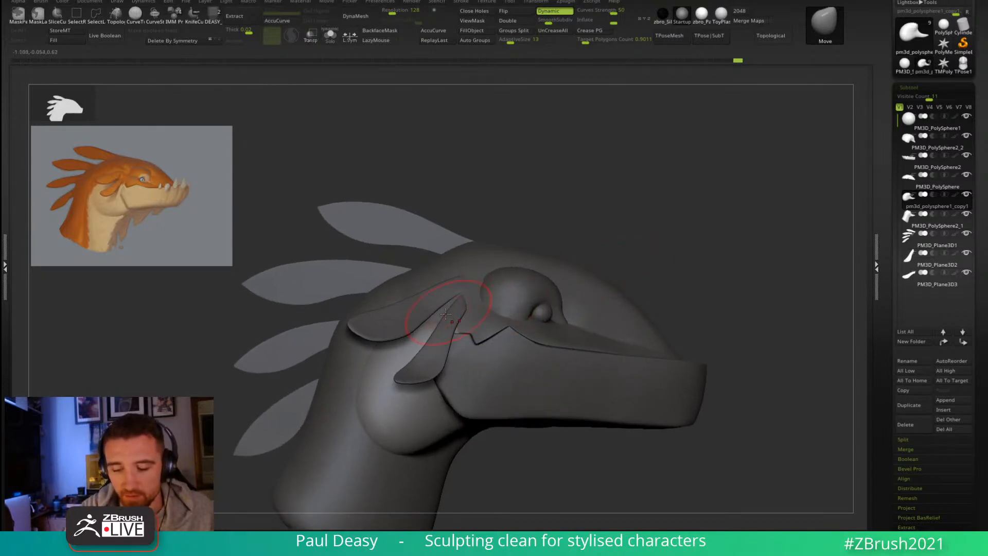
pyautogui.moveTo(465, 326); pyautogui.dragTo(475, 346)
pyautogui.hotkey('alt', 's')
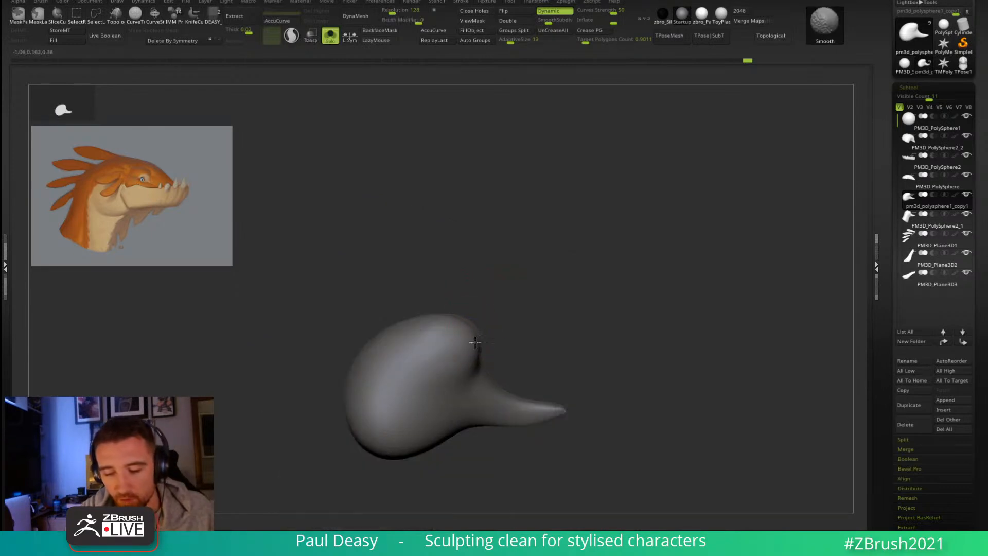
pyautogui.hotkey('alt', 's')
# Step: Reshape the cheek bulge with the Move brush from behind and below so it sits closer against the neck
pyautogui.moveTo(511, 328); pyautogui.dragTo(457, 329, button='right')
pyautogui.rightClick(456, 329)
pyautogui.moveTo(465, 330); pyautogui.dragTo(457, 334)
pyautogui.moveTo(457, 334); pyautogui.dragTo(465, 344, button='right')
pyautogui.rightClick(467, 345)
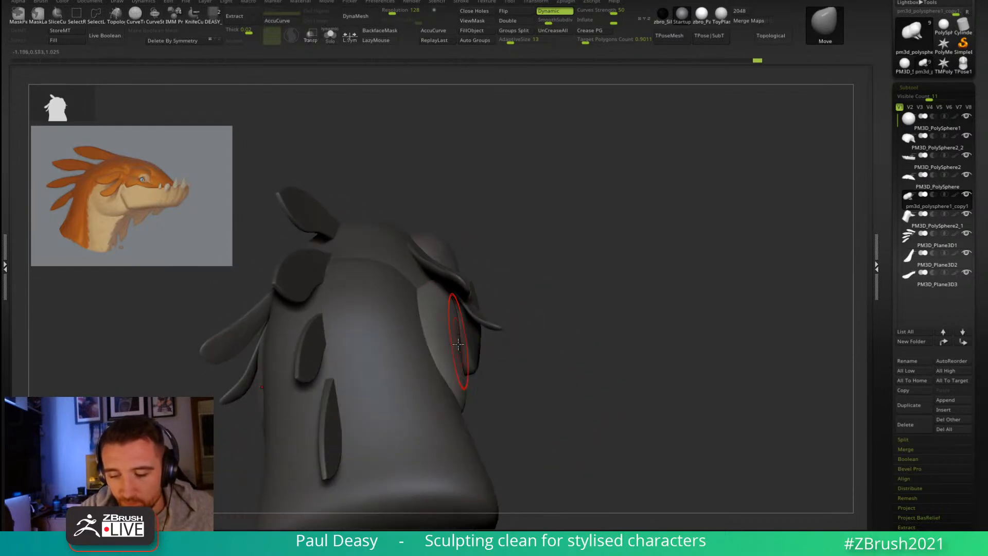
pyautogui.moveTo(459, 349); pyautogui.dragTo(466, 346)
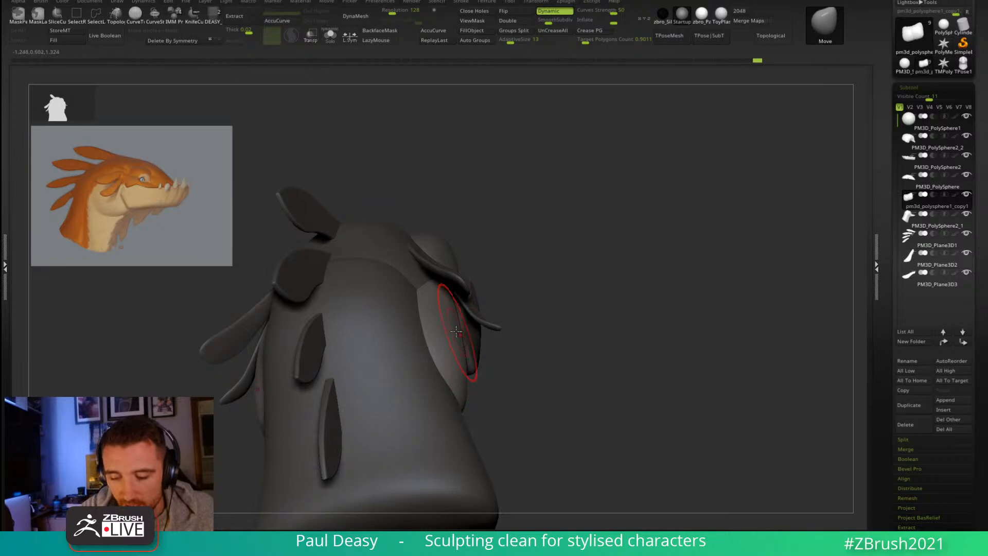
pyautogui.moveTo(457, 332)
pyautogui.mouseDown(button='right')
pyautogui.moveTo(418, 248)
pyautogui.moveTo(430, 294)
pyautogui.moveTo(408, 289)
pyautogui.moveTo(397, 319)
pyautogui.mouseUp(button='right')
pyautogui.rightClick(414, 312)
pyautogui.moveTo(415, 304); pyautogui.dragTo(413, 302)
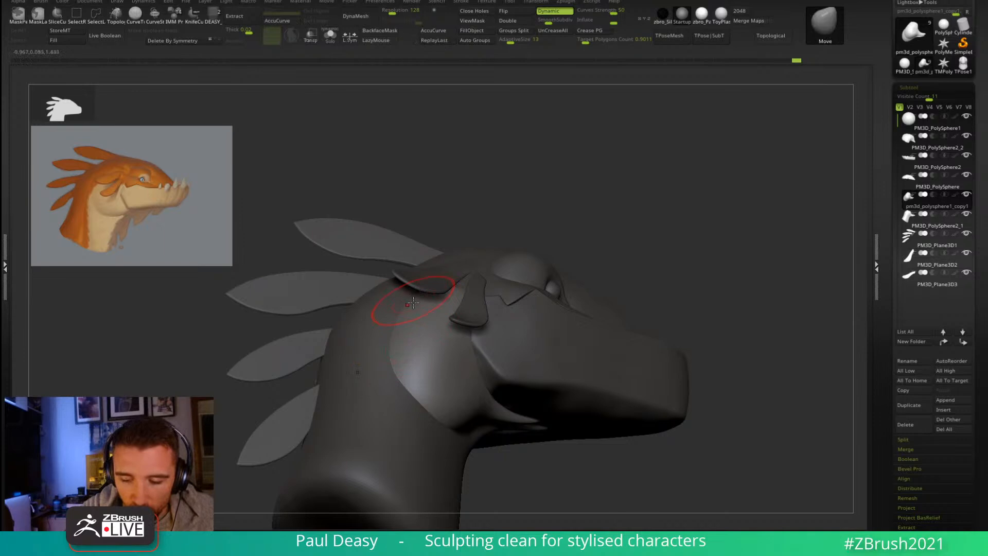
# Step: Refine the cheek bulge's top between the two side feathers with a smaller Move brush from the side
pyautogui.moveTo(522, 280); pyautogui.dragTo(661, 286, button='right')
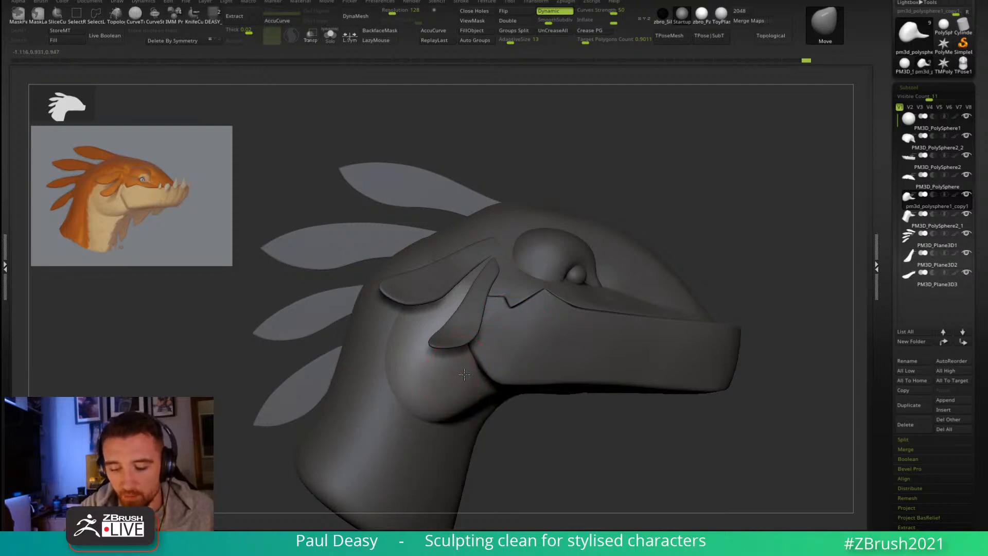
pyautogui.moveTo(456, 377)
pyautogui.mouseDown(button='right')
pyautogui.moveTo(492, 273)
pyautogui.moveTo(476, 275)
pyautogui.mouseUp(button='right')
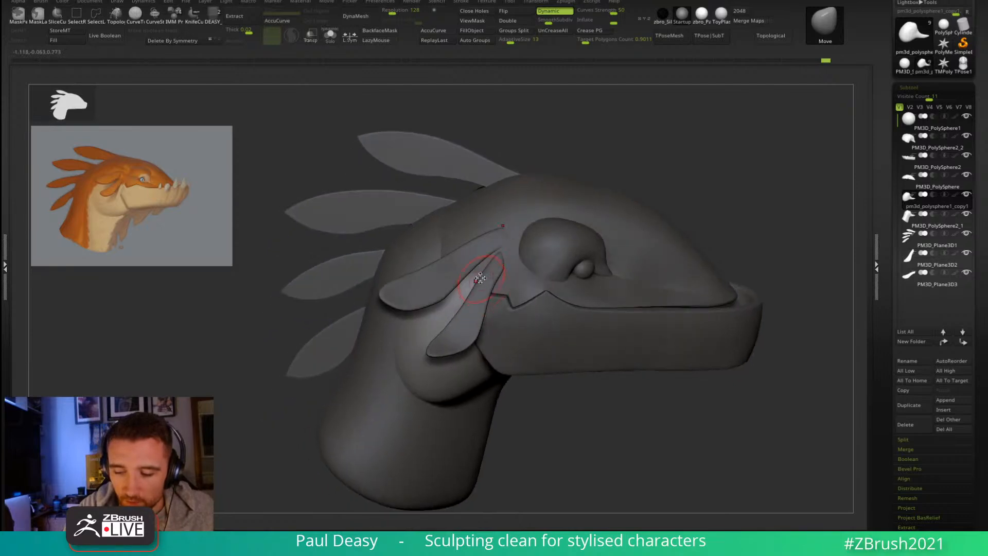
pyautogui.press('space')
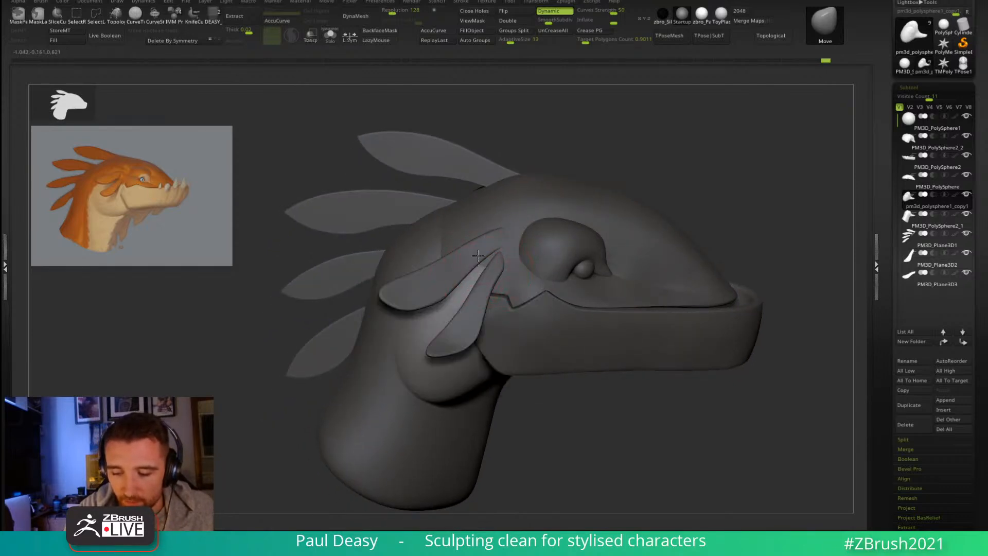
pyautogui.keyDown('ctrl'); pyautogui.click(494, 257); pyautogui.keyUp('ctrl')
pyautogui.moveTo(494, 257)
pyautogui.mouseDown(button='right')
pyautogui.moveTo(485, 245)
pyautogui.moveTo(505, 253)
pyautogui.moveTo(474, 298)
pyautogui.moveTo(496, 283)
pyautogui.mouseUp(button='right')
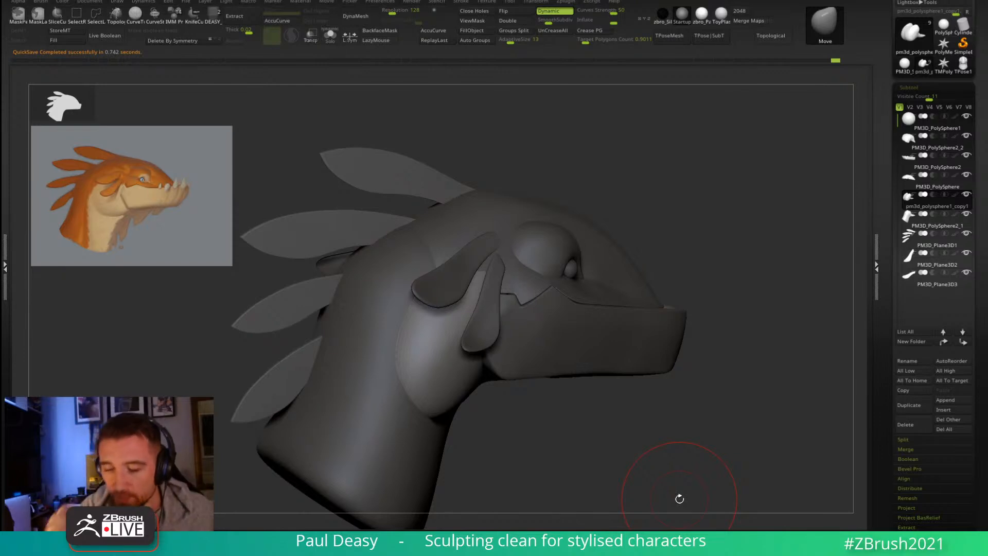
# Step: Make the upper head active and reshape its side planes beside the eyes from the front with the Move brush
pyautogui.keyDown('alt'); pyautogui.click(613, 292); pyautogui.keyUp('alt')
pyautogui.moveTo(723, 295); pyautogui.dragTo(670, 279)
pyautogui.keyDown('alt'); pyautogui.moveTo(746, 277); pyautogui.dragTo(692, 288); pyautogui.keyUp('alt')
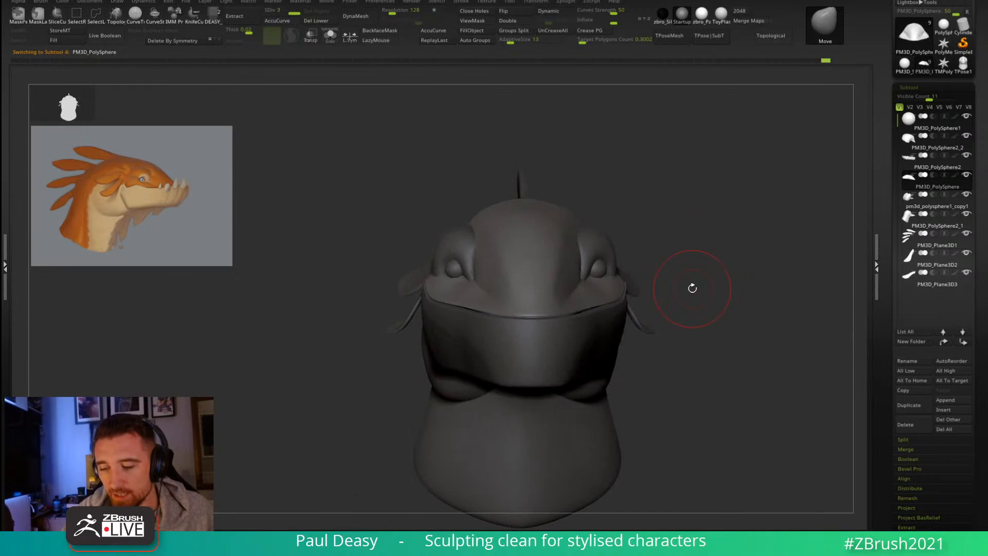
pyautogui.press('space')
pyautogui.moveTo(599, 272)
pyautogui.mouseDown()
pyautogui.moveTo(582, 293)
pyautogui.moveTo(586, 282)
pyautogui.mouseUp()
pyautogui.moveTo(586, 264); pyautogui.dragTo(588, 281, button='right')
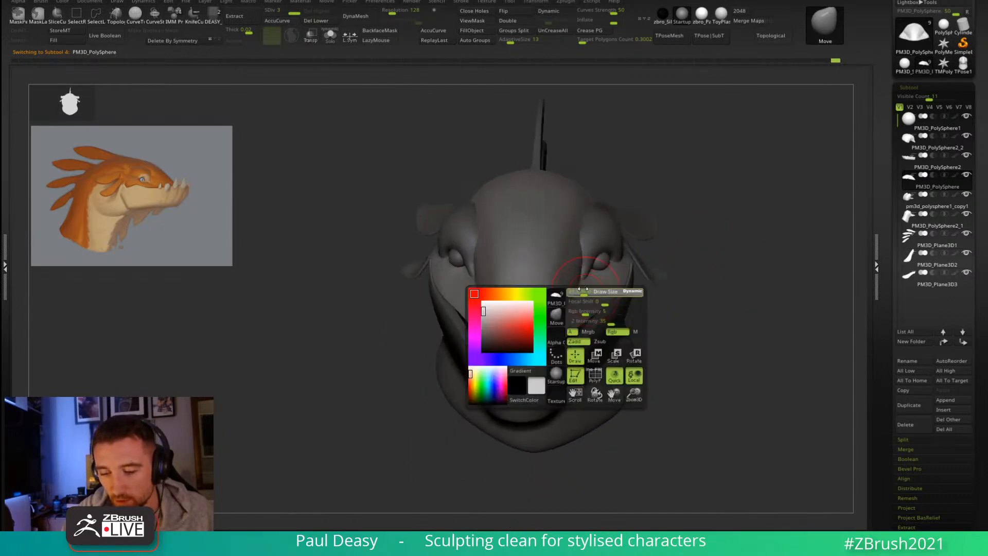
pyautogui.rightClick(588, 269)
pyautogui.press('space')
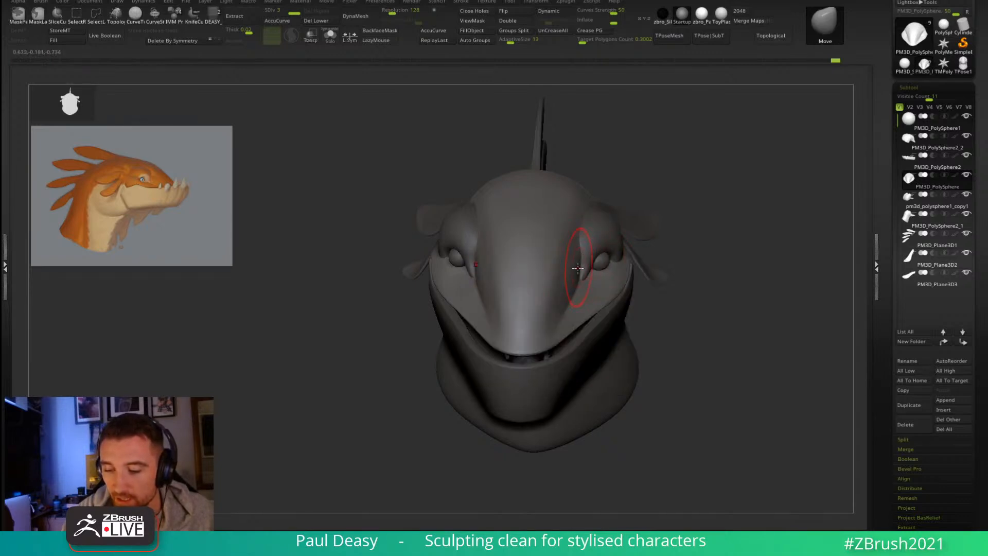
pyautogui.moveTo(590, 267); pyautogui.dragTo(587, 283, button='right')
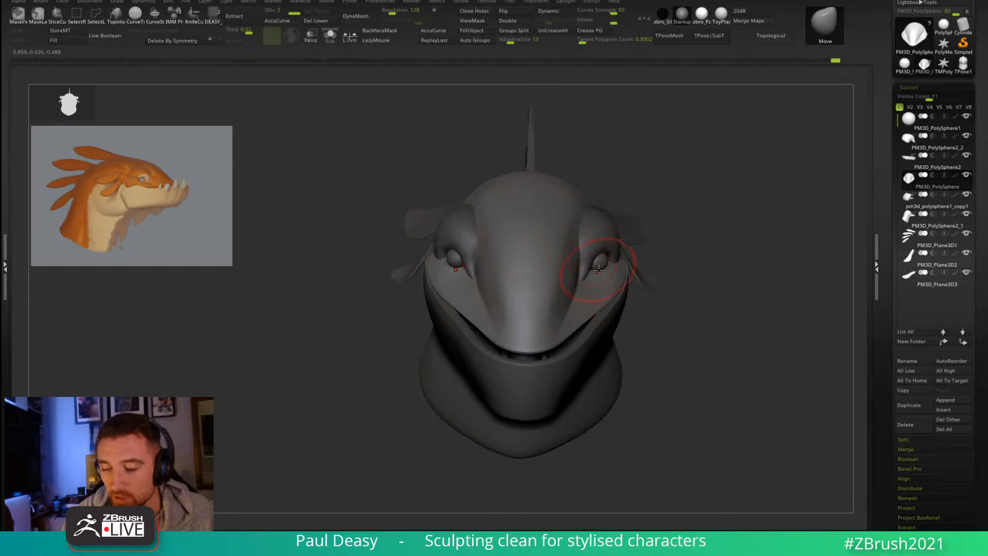
# Step: Isolate the upper head, refine and smooth the crease beside the eye area, and bring the other parts back
pyautogui.hotkey('alt', 'shift', 's')
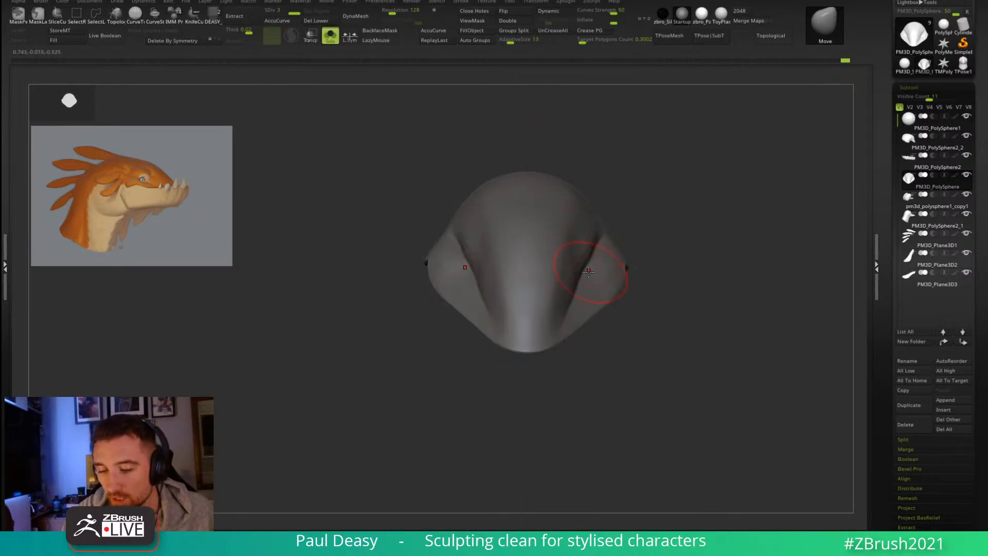
pyautogui.press('shift')
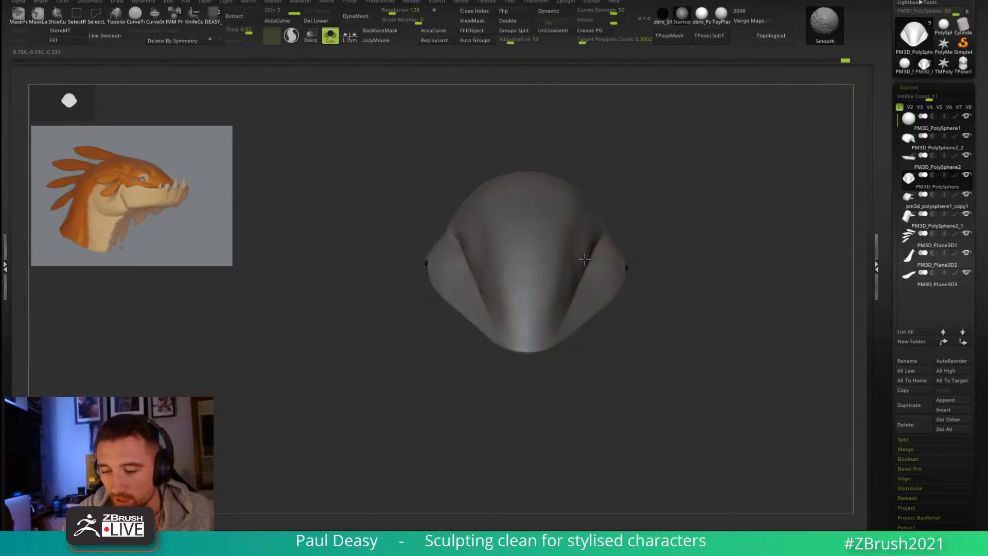
pyautogui.press('space')
pyautogui.moveTo(595, 253); pyautogui.dragTo(601, 256)
pyautogui.hotkey('alt', 'shift', 's')
# Step: Make the eyelid form active and reshape its outer side with the Move brush from a three-quarter front view
pyautogui.press('ctrl')
pyautogui.moveTo(680, 253); pyautogui.dragTo(695, 291)
pyautogui.keyDown('alt'); pyautogui.click(598, 243); pyautogui.keyUp('alt')
pyautogui.keyDown('alt'); pyautogui.click(577, 256); pyautogui.keyUp('alt')
pyautogui.moveTo(578, 258); pyautogui.dragTo(549, 275, button='right')
pyautogui.press('space')
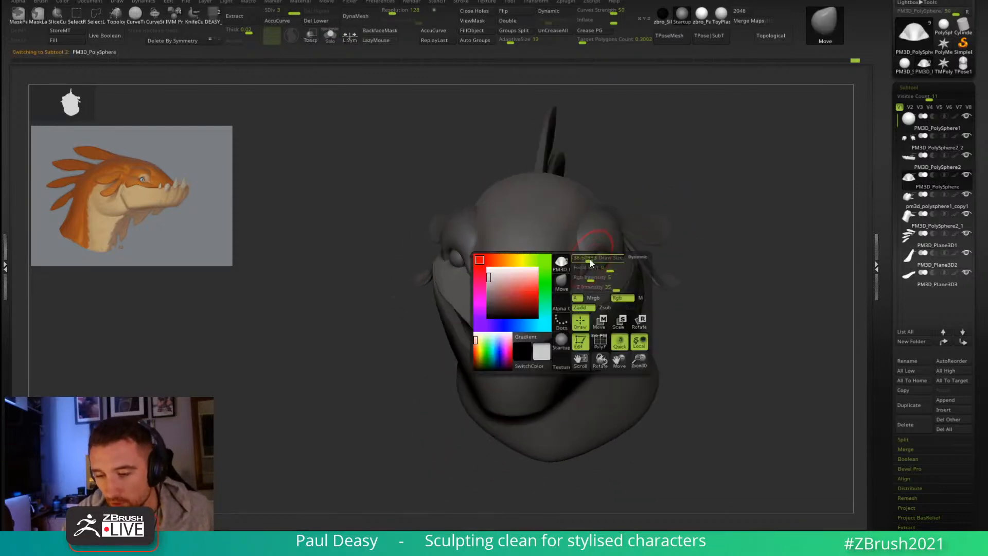
pyautogui.keyDown('alt'); pyautogui.click(592, 246); pyautogui.keyUp('alt')
pyautogui.moveTo(591, 249); pyautogui.dragTo(666, 288, button='right')
pyautogui.rightClick(631, 260)
pyautogui.rightClick(656, 280)
pyautogui.rightClick(666, 289)
pyautogui.rightClick(645, 273)
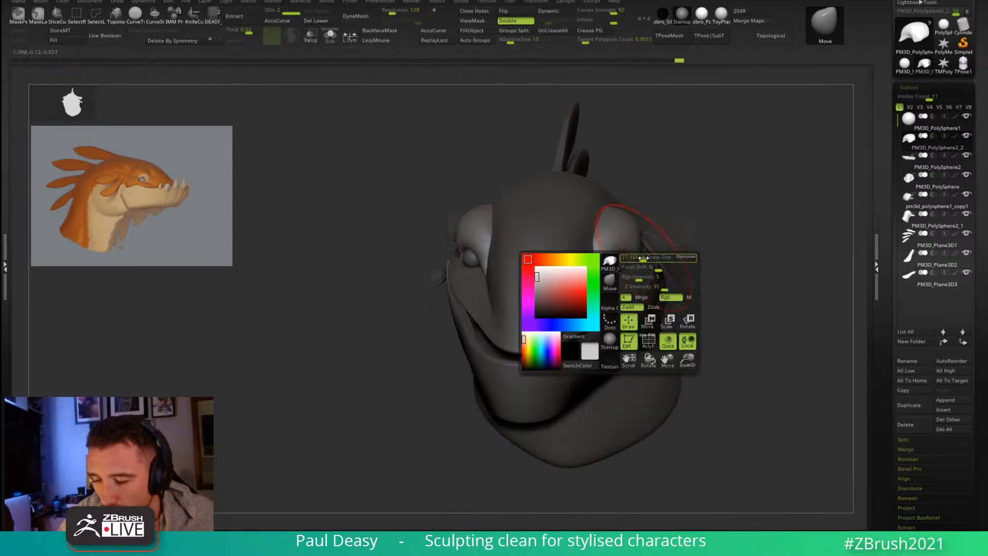
pyautogui.rightClick(630, 229)
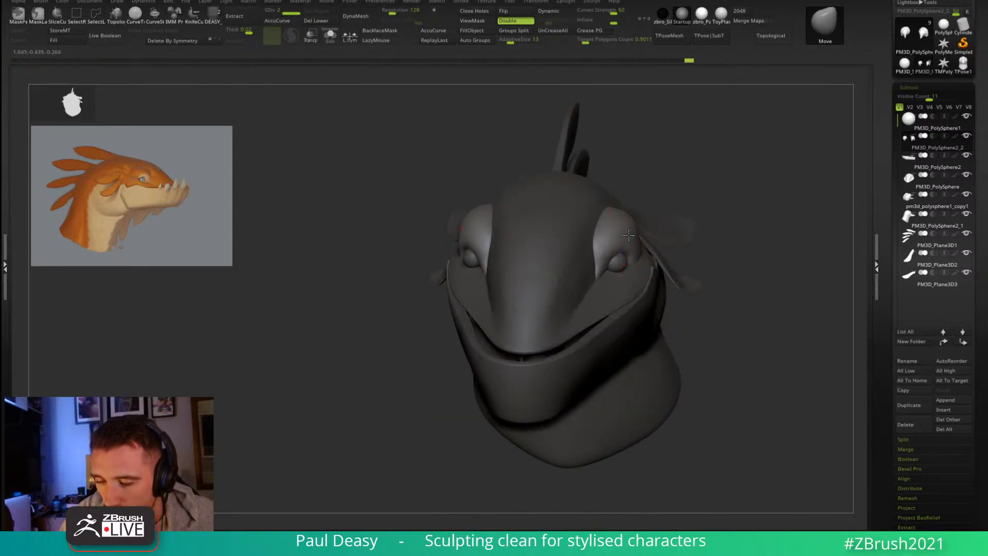
# Step: Adjust the eyelid's upper rear edge from the side and refine its outer contour around the eye with the Move brush
pyautogui.moveTo(697, 212)
pyautogui.keyDown('shift'); pyautogui.mouseDown(button='right')
pyautogui.moveTo(625, 235)
pyautogui.moveTo(691, 197)
pyautogui.moveTo(688, 188)
pyautogui.mouseUp(button='right'); pyautogui.keyUp('shift')
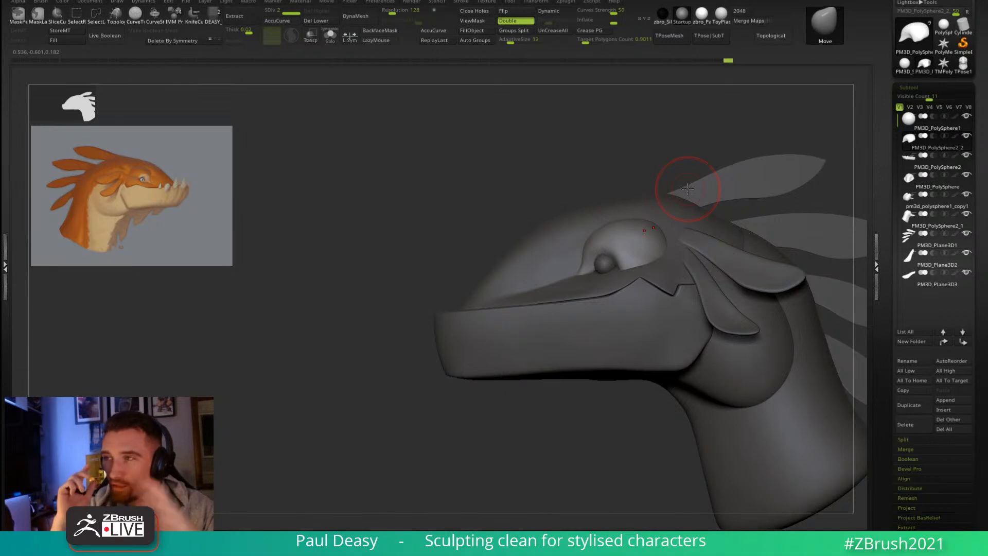
pyautogui.moveTo(662, 235); pyautogui.dragTo(656, 219)
pyautogui.moveTo(705, 235)
pyautogui.mouseDown(button='right')
pyautogui.moveTo(677, 229)
pyautogui.moveTo(654, 251)
pyautogui.moveTo(679, 268)
pyautogui.moveTo(661, 304)
pyautogui.mouseUp(button='right')
pyautogui.rightClick(657, 309)
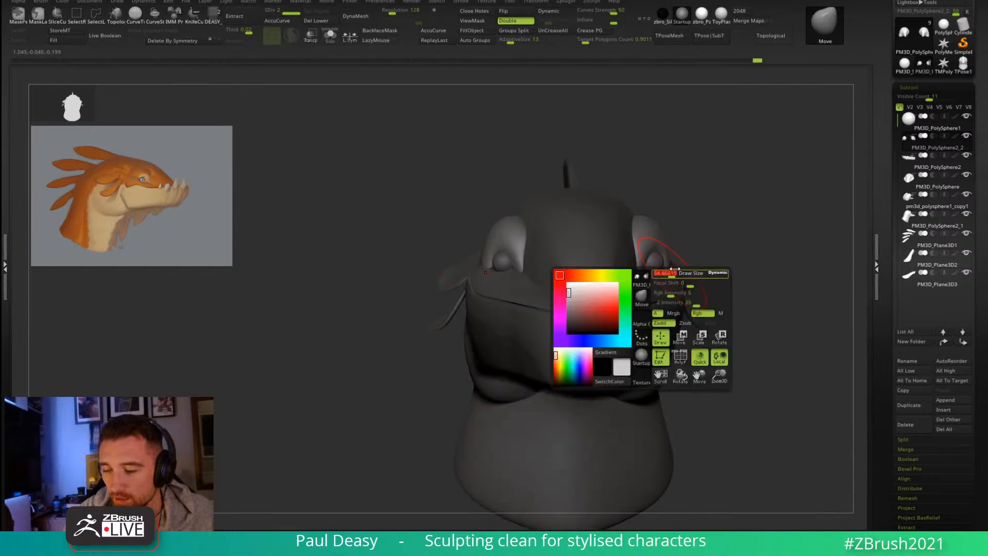
pyautogui.moveTo(674, 268); pyautogui.dragTo(695, 290, button='right')
pyautogui.rightClick(667, 292)
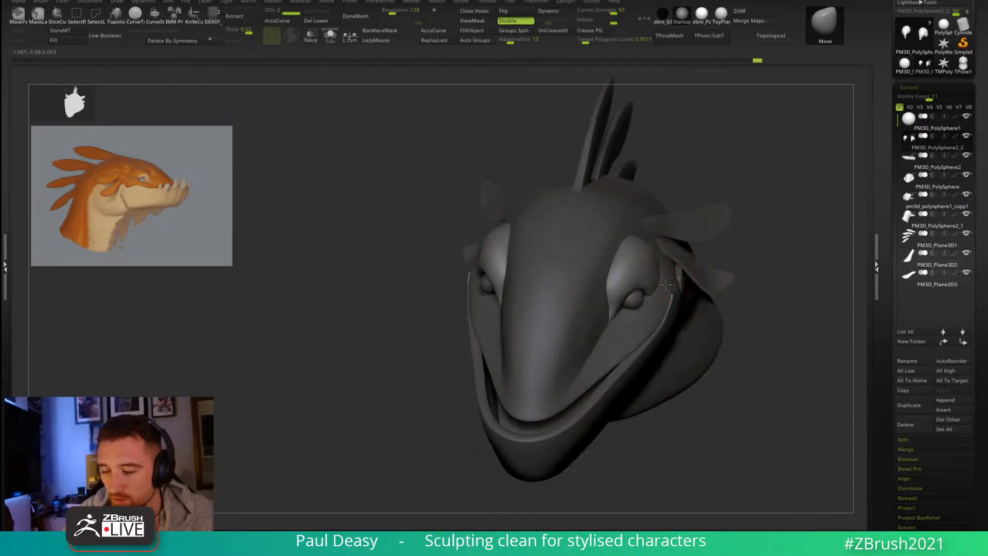
pyautogui.moveTo(668, 281)
pyautogui.mouseDown(button='right')
pyautogui.moveTo(661, 269)
pyautogui.moveTo(702, 255)
pyautogui.moveTo(657, 265)
pyautogui.moveTo(742, 227)
pyautogui.mouseUp(button='right')
pyautogui.moveTo(640, 276)
pyautogui.mouseDown(button='right')
pyautogui.moveTo(669, 268)
pyautogui.moveTo(605, 277)
pyautogui.moveTo(625, 278)
pyautogui.mouseUp(button='right')
pyautogui.rightClick(635, 274)
# Step: Make the eyeball active and adjust its placement within the eyelid using the transform gizmo
pyautogui.keyDown('alt'); pyautogui.click(591, 279); pyautogui.keyUp('alt')
pyautogui.keyDown('ctrl'); pyautogui.moveTo(626, 278); pyautogui.dragTo(629, 247, button='right'); pyautogui.keyUp('ctrl')
pyautogui.press('w')
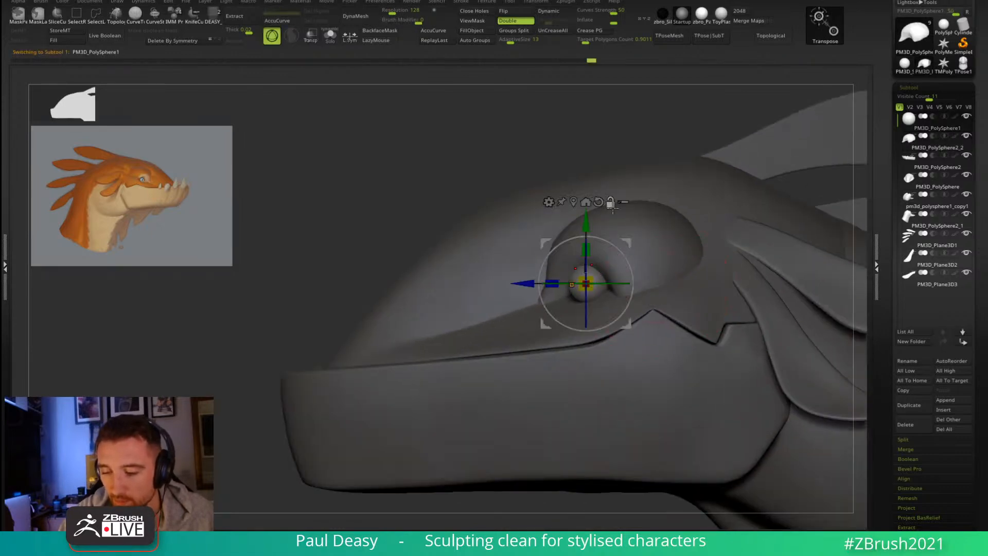
pyautogui.moveTo(631, 247); pyautogui.dragTo(633, 248)
pyautogui.moveTo(632, 247); pyautogui.dragTo(712, 246, button='right')
pyautogui.moveTo(614, 245); pyautogui.dragTo(610, 245)
pyautogui.press('q')
# Step: Make the lower jaw active and ready a resized Move brush for its front end, undoing the stray edit
pyautogui.moveTo(670, 238)
pyautogui.keyDown('shift'); pyautogui.mouseDown(button='right')
pyautogui.moveTo(713, 232)
pyautogui.moveTo(600, 216)
pyautogui.mouseUp(button='right'); pyautogui.keyUp('shift')
pyautogui.moveTo(751, 287); pyautogui.dragTo(735, 270, button='right')
pyautogui.press('space')
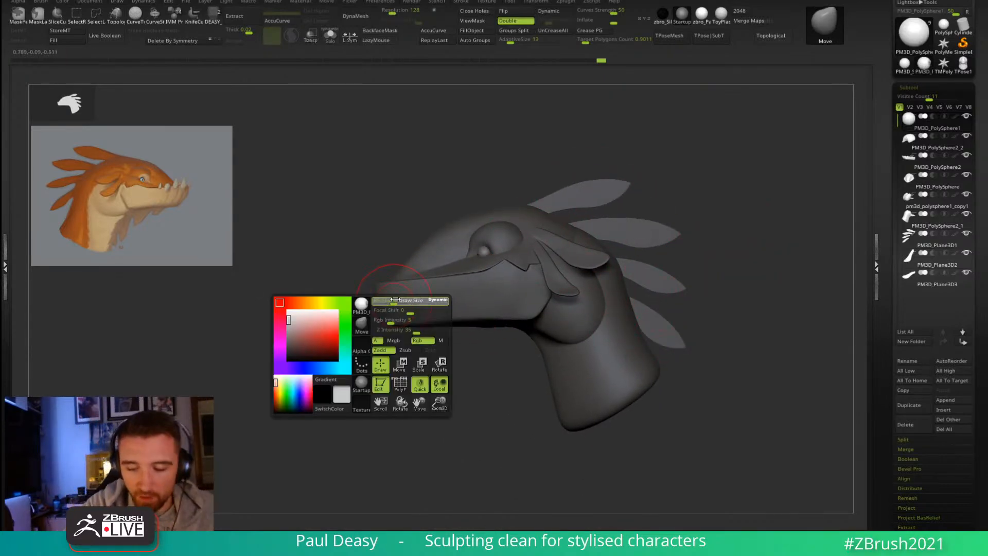
pyautogui.keyDown('alt'); pyautogui.click(390, 298); pyautogui.keyUp('alt')
pyautogui.press('space')
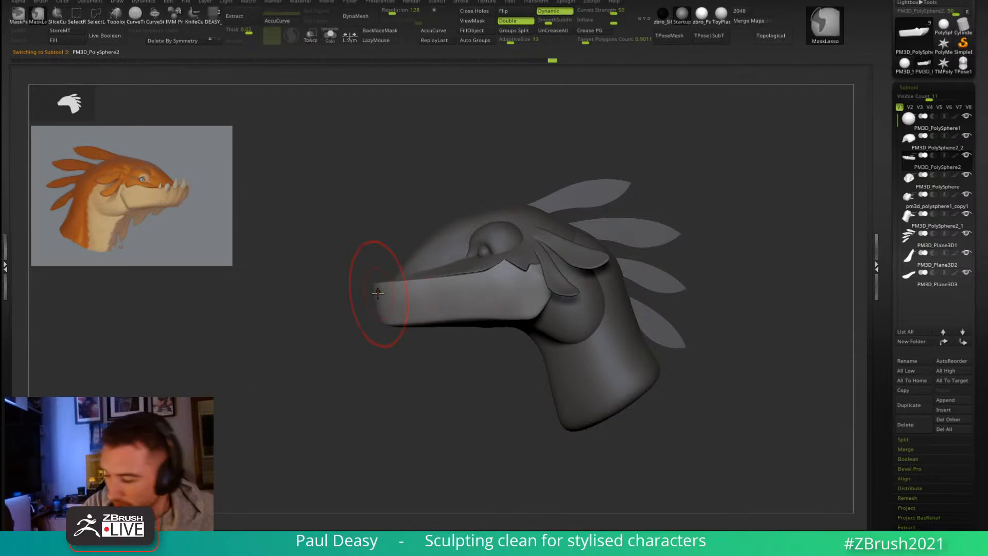
pyautogui.hotkey('ctrl', 'z')
pyautogui.press('super')
pyautogui.press('super')
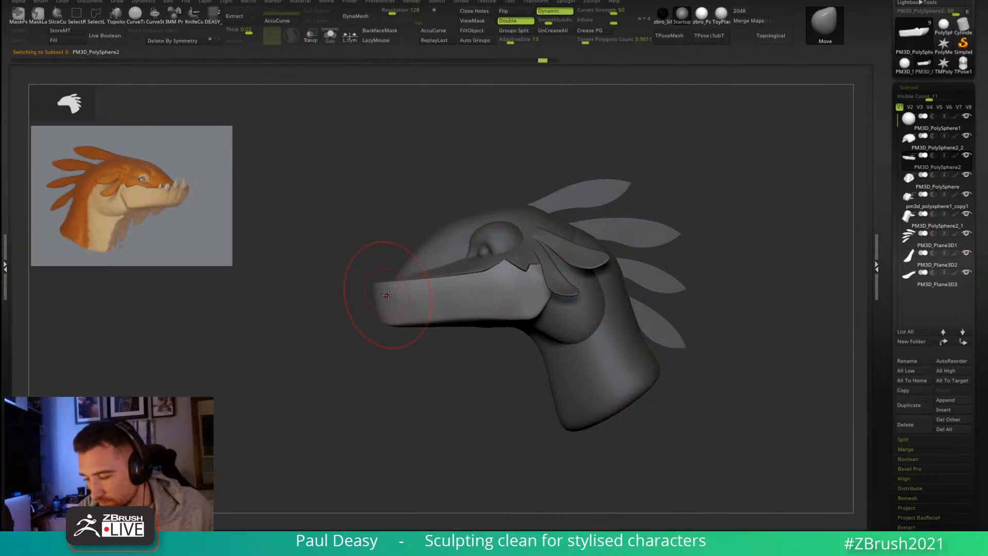
# Step: Try to reshape the upper front corner of the lower jaw with the Move brush
pyautogui.moveTo(385, 294); pyautogui.dragTo(381, 296)
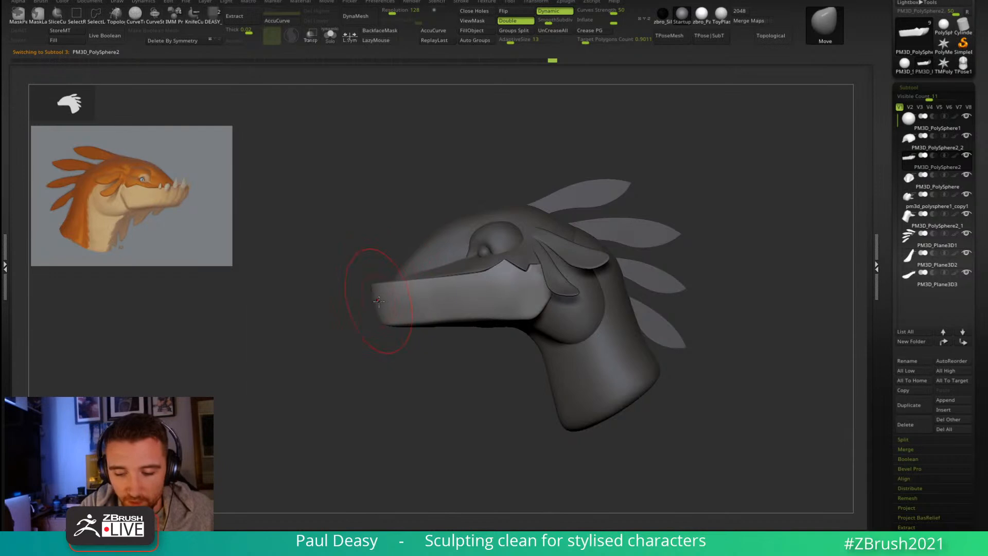
pyautogui.press('space')
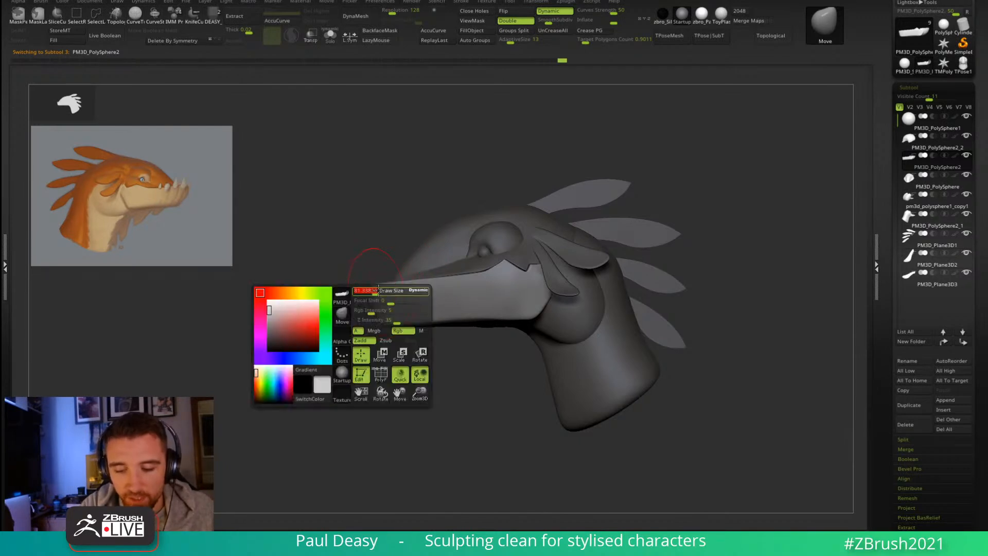
pyautogui.moveTo(380, 287)
pyautogui.mouseDown()
pyautogui.moveTo(456, 357)
pyautogui.moveTo(404, 284)
pyautogui.mouseUp()
pyautogui.press('space')
pyautogui.moveTo(445, 255)
pyautogui.mouseDown()
pyautogui.moveTo(575, 311)
pyautogui.moveTo(557, 270)
pyautogui.moveTo(566, 259)
pyautogui.moveTo(548, 251)
pyautogui.mouseUp()
pyautogui.press('ctrl')
pyautogui.press('z')
pyautogui.press('z')
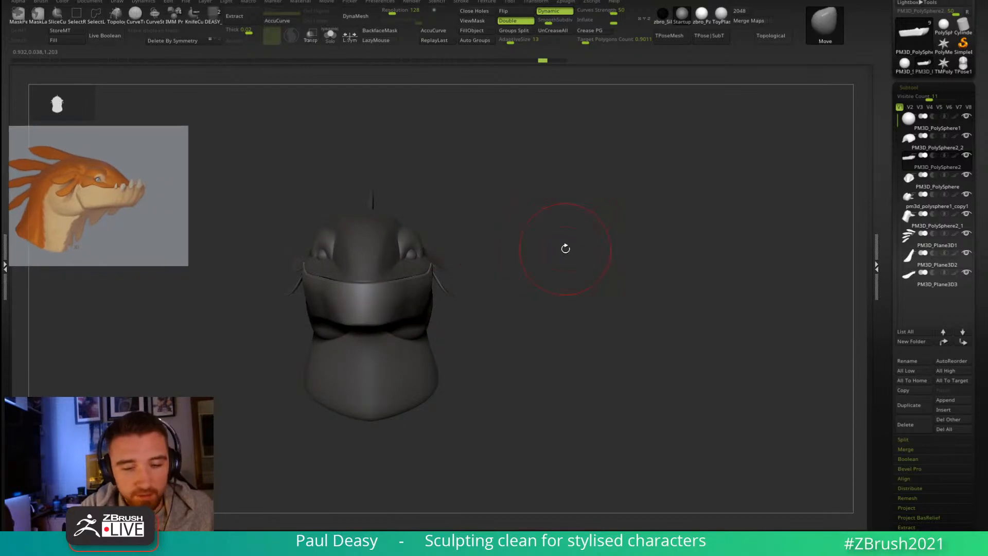
# Step: Reposition the concept reference image with Spotlight so it sits fully inside the canvas
pyautogui.press('z')
pyautogui.moveTo(566, 249); pyautogui.dragTo(620, 238)
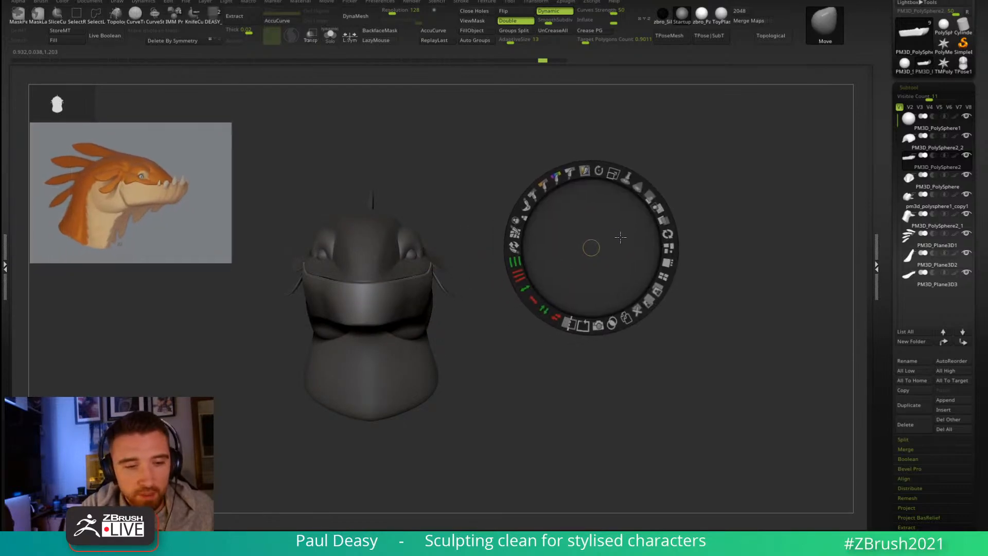
pyautogui.press('z')
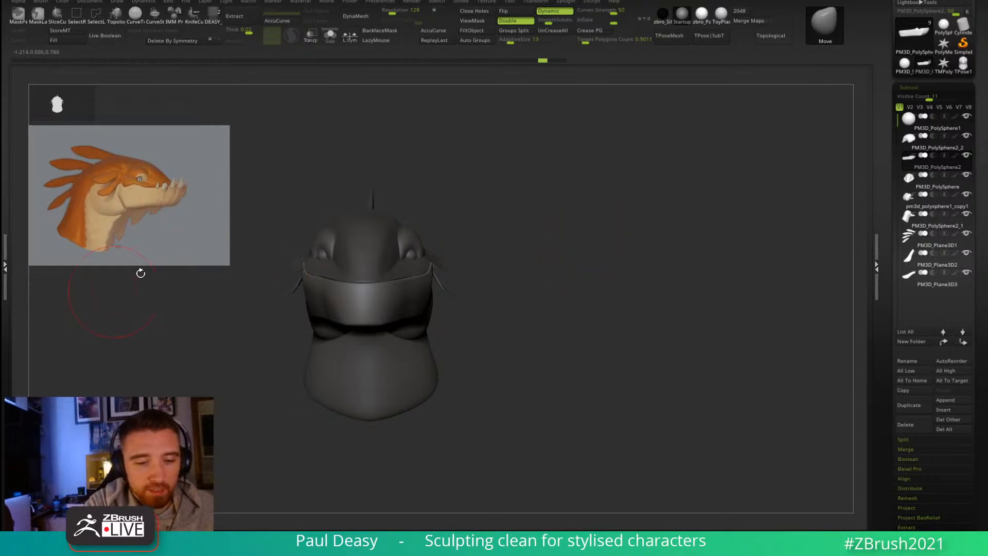
# Step: Reshape the lower jaw's front end and its lower corner from the side with a resized Move brush
pyautogui.moveTo(589, 218); pyautogui.dragTo(664, 209)
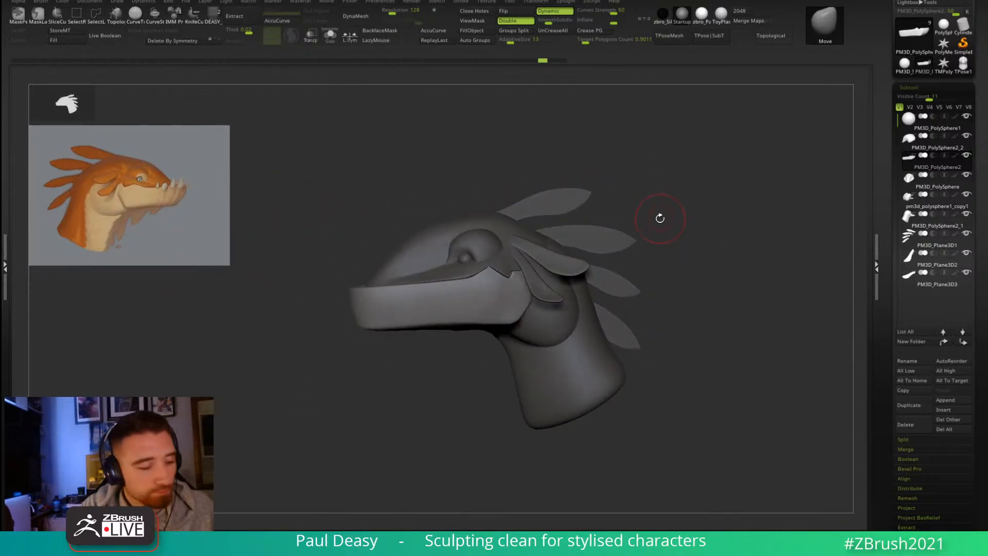
pyautogui.moveTo(453, 252)
pyautogui.mouseDown()
pyautogui.moveTo(453, 296)
pyautogui.moveTo(408, 309)
pyautogui.mouseUp()
pyautogui.press('space')
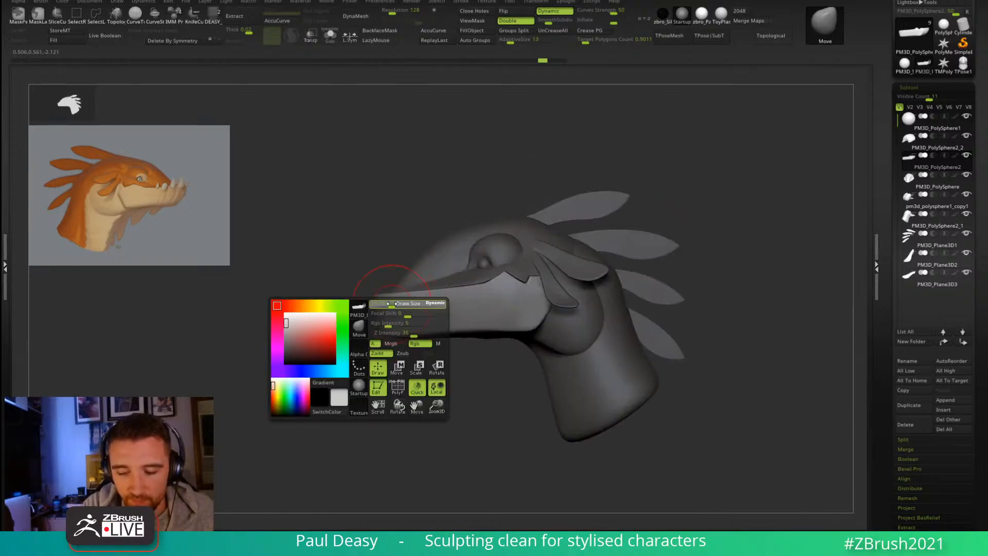
pyautogui.press('space')
pyautogui.press('space')
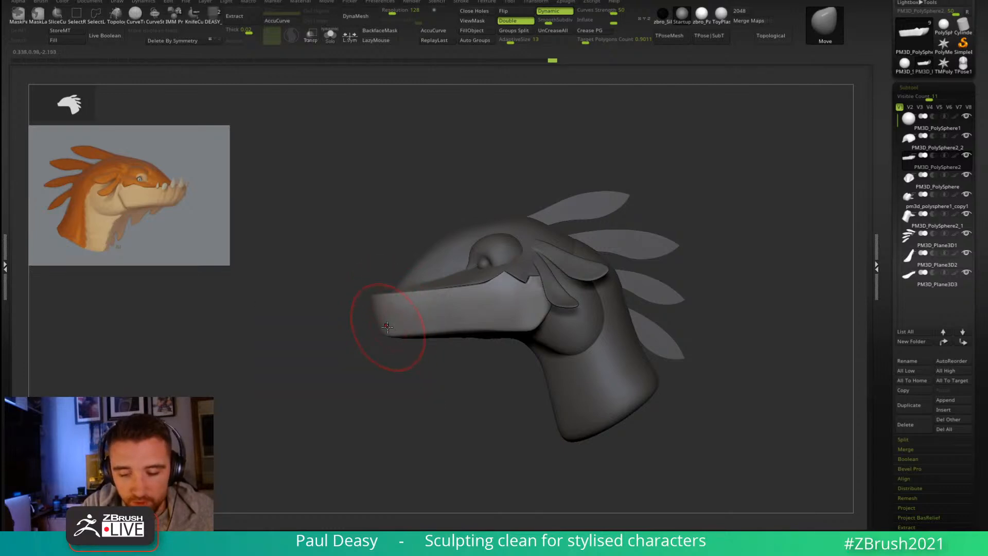
pyautogui.moveTo(434, 306); pyautogui.dragTo(415, 320, button='right')
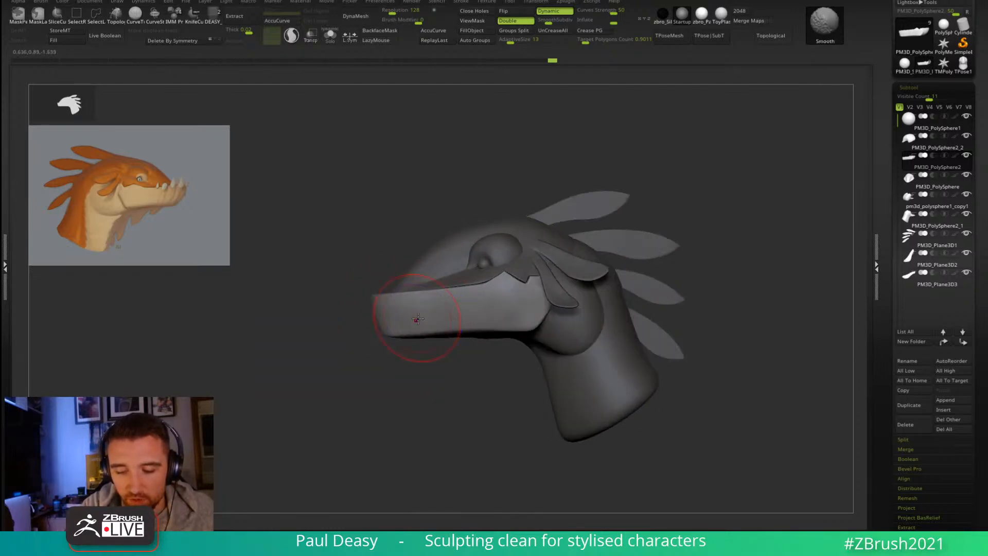
pyautogui.moveTo(380, 322); pyautogui.dragTo(377, 329)
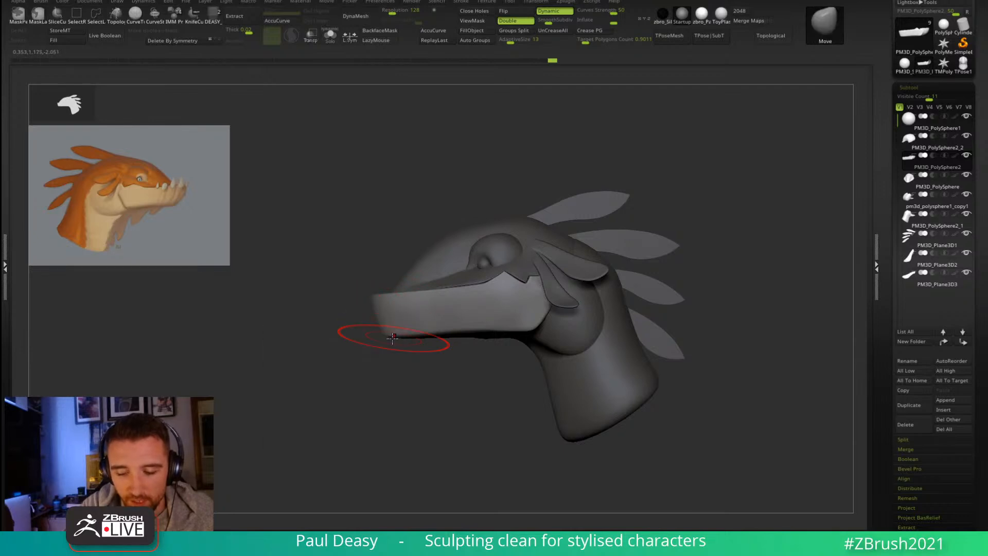
# Step: Smooth the lower jaw's bottom edge from below and refine its upper front edge with the Move brush
pyautogui.moveTo(423, 367); pyautogui.dragTo(420, 322, button='right')
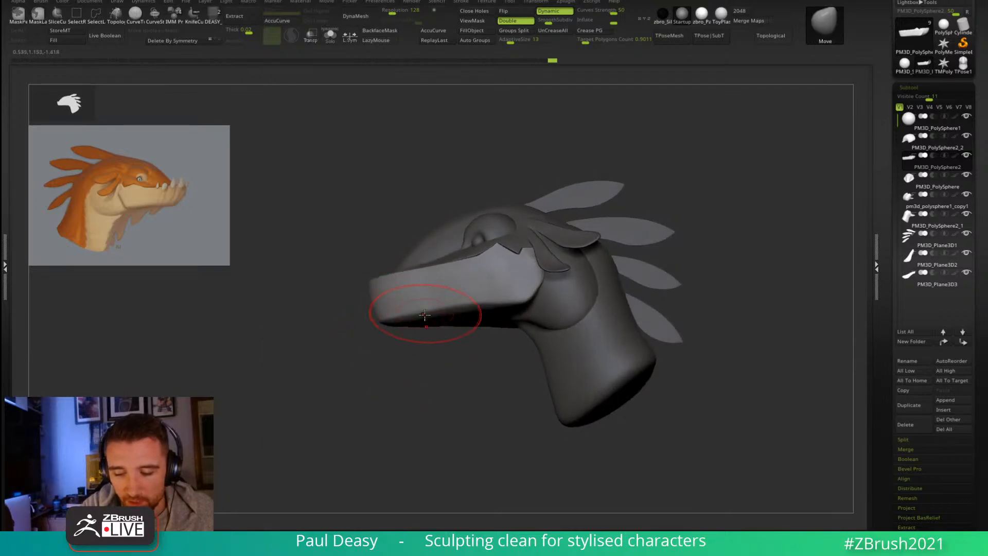
pyautogui.keyDown('shift'); pyautogui.moveTo(419, 318); pyautogui.dragTo(477, 306); pyautogui.keyUp('shift')
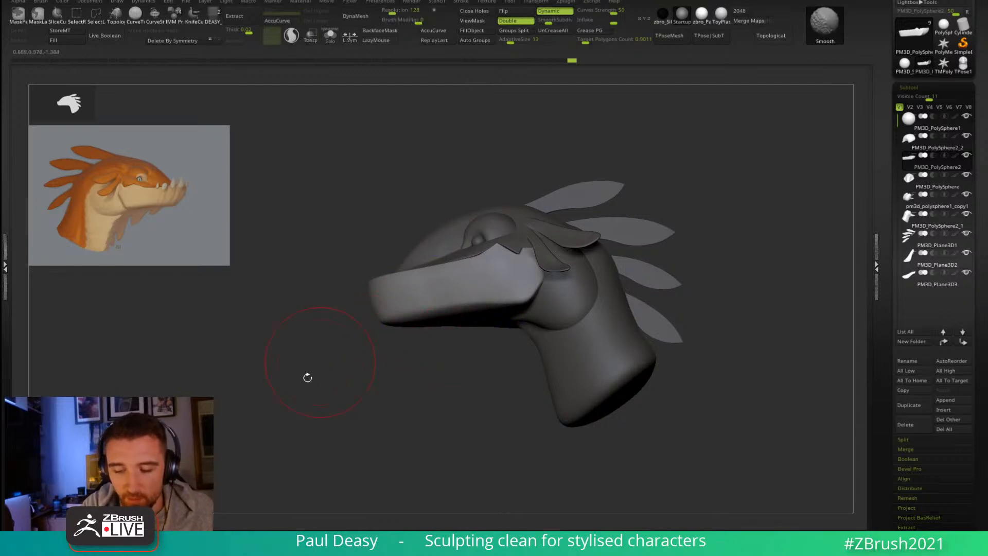
pyautogui.moveTo(320, 360); pyautogui.dragTo(441, 379, button='right')
pyautogui.press('space')
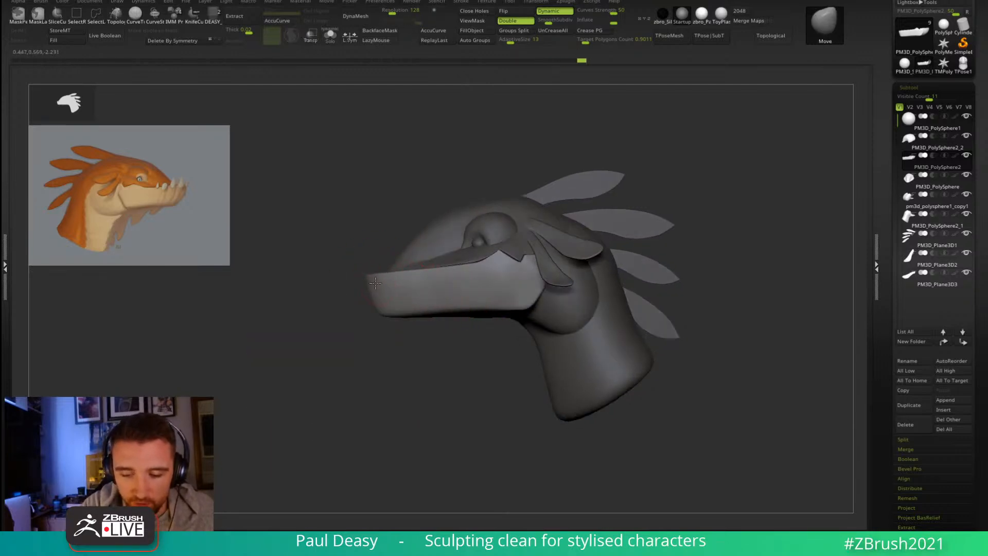
pyautogui.press('space')
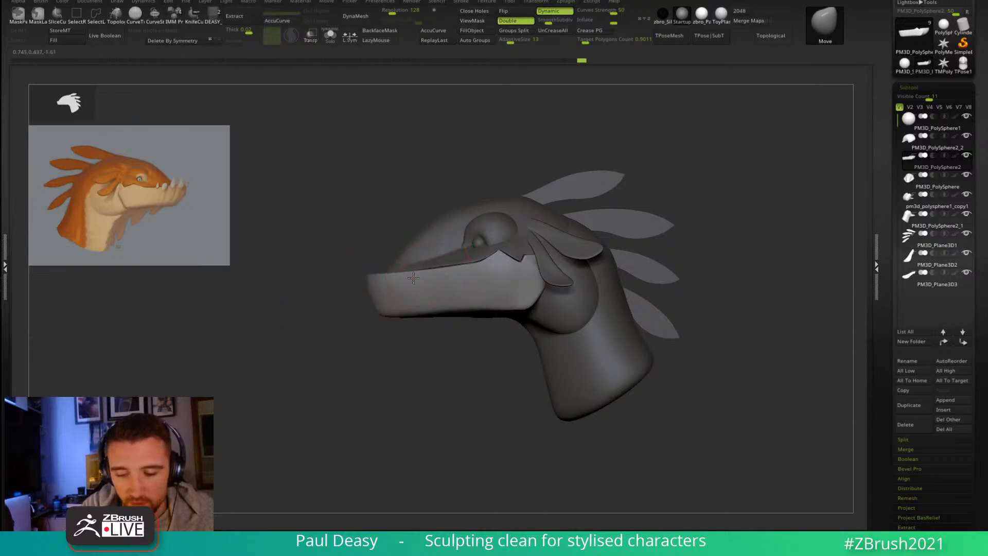
# Step: Make the upper head active and move its snout tip and lower edge to fit along the lower jaw
pyautogui.keyDown('alt'); pyautogui.click(418, 266); pyautogui.keyUp('alt')
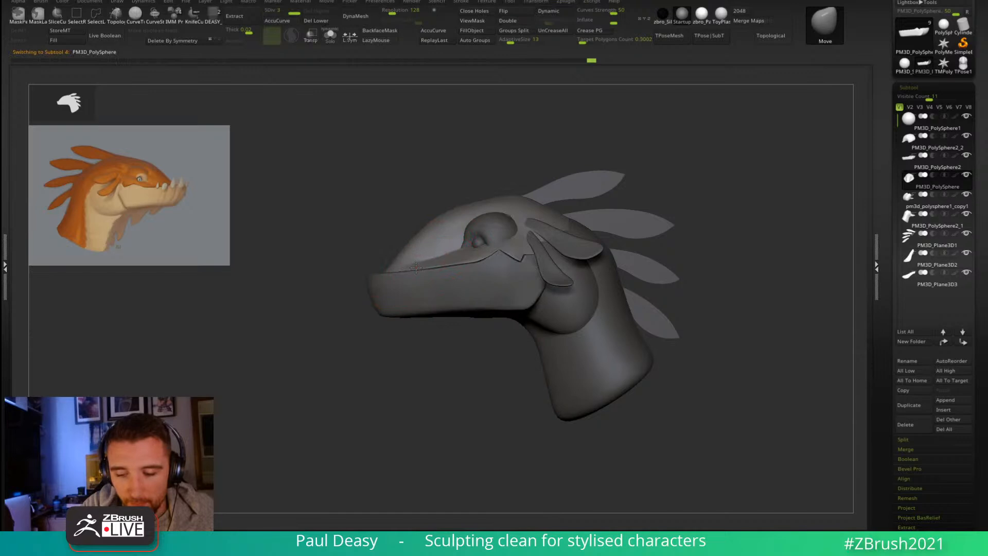
pyautogui.moveTo(408, 276); pyautogui.dragTo(390, 296, button='right')
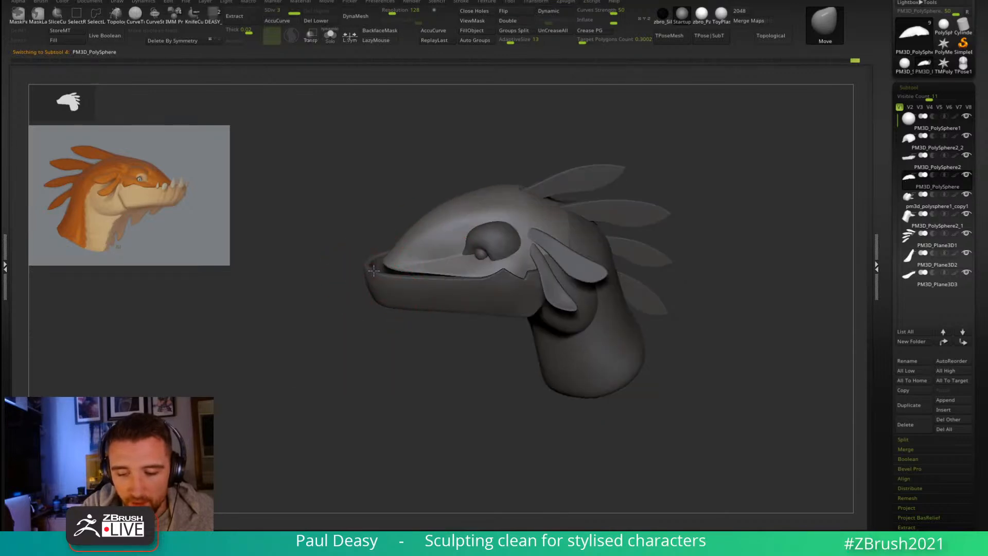
pyautogui.moveTo(373, 270); pyautogui.dragTo(372, 272)
pyautogui.moveTo(364, 254); pyautogui.dragTo(575, 305, button='right')
pyautogui.moveTo(389, 297); pyautogui.dragTo(388, 300)
pyautogui.moveTo(388, 301)
pyautogui.mouseDown(button='right')
pyautogui.moveTo(406, 294)
pyautogui.moveTo(399, 288)
pyautogui.mouseUp(button='right')
pyautogui.rightClick(413, 274)
pyautogui.press('ctrl')
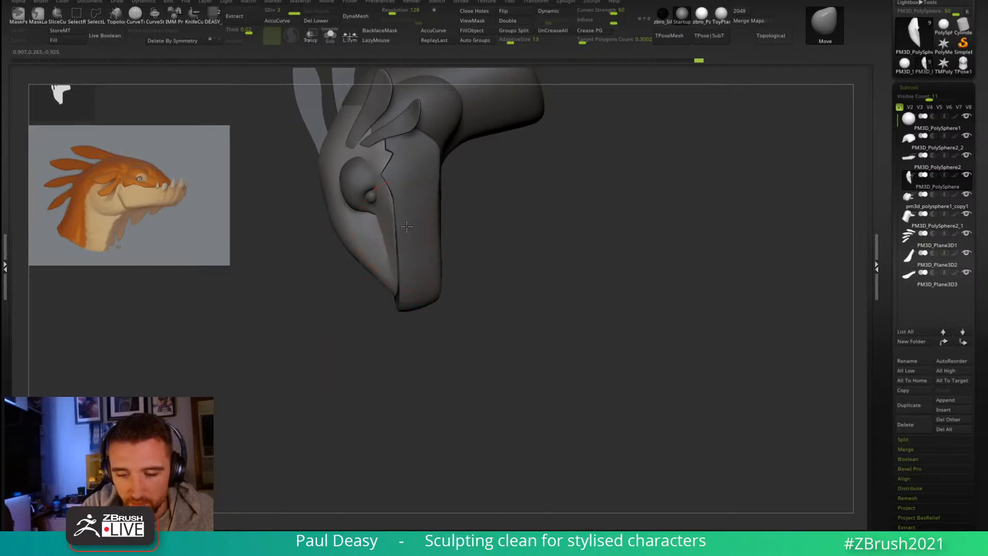
pyautogui.moveTo(487, 258)
pyautogui.mouseDown(button='right')
pyautogui.moveTo(603, 220)
pyautogui.moveTo(602, 183)
pyautogui.moveTo(618, 237)
pyautogui.moveTo(636, 214)
pyautogui.moveTo(494, 196)
pyautogui.mouseUp(button='right')
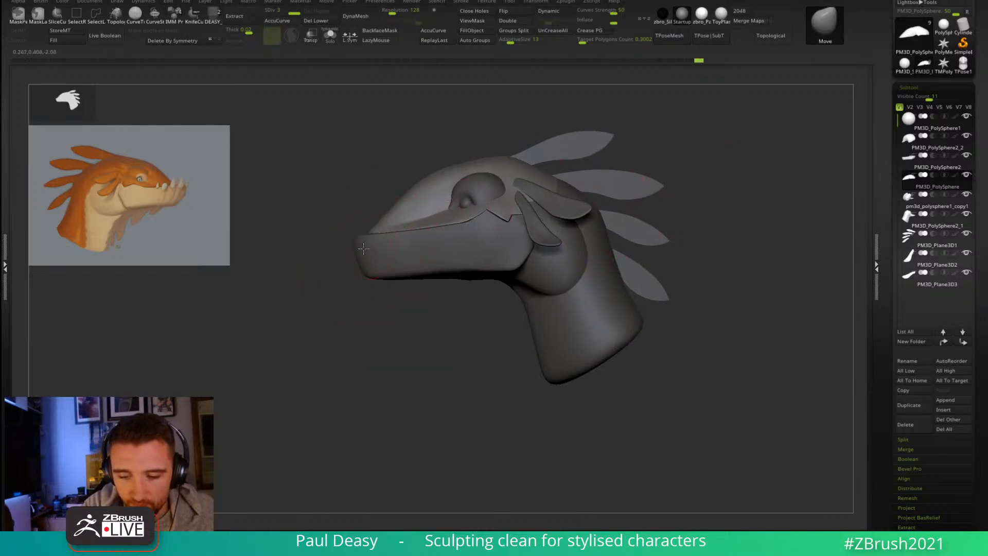
pyautogui.rightClick(392, 250)
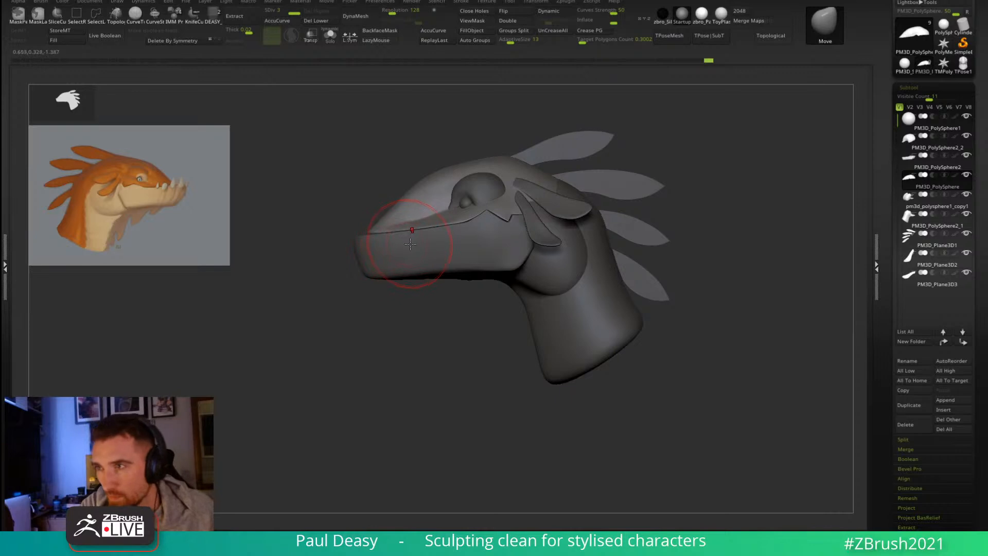
# Step: Make the lower jaw active and turn off its dynamic subdivision preview and double-sided display
pyautogui.keyDown('alt'); pyautogui.moveTo(433, 335); pyautogui.dragTo(427, 364, button='right'); pyautogui.keyUp('alt')
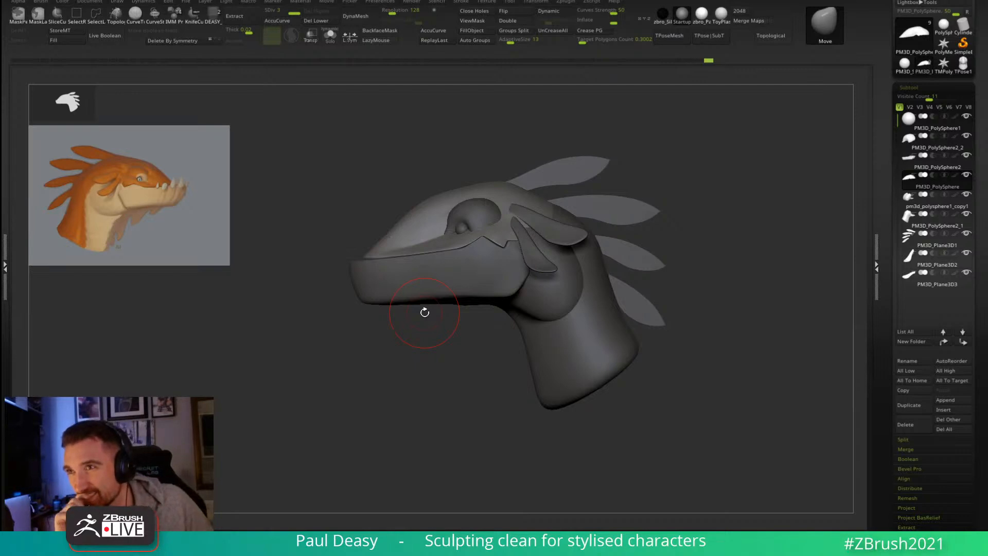
pyautogui.keyDown('alt'); pyautogui.moveTo(696, 370); pyautogui.dragTo(698, 371); pyautogui.keyUp('alt')
pyautogui.press('space')
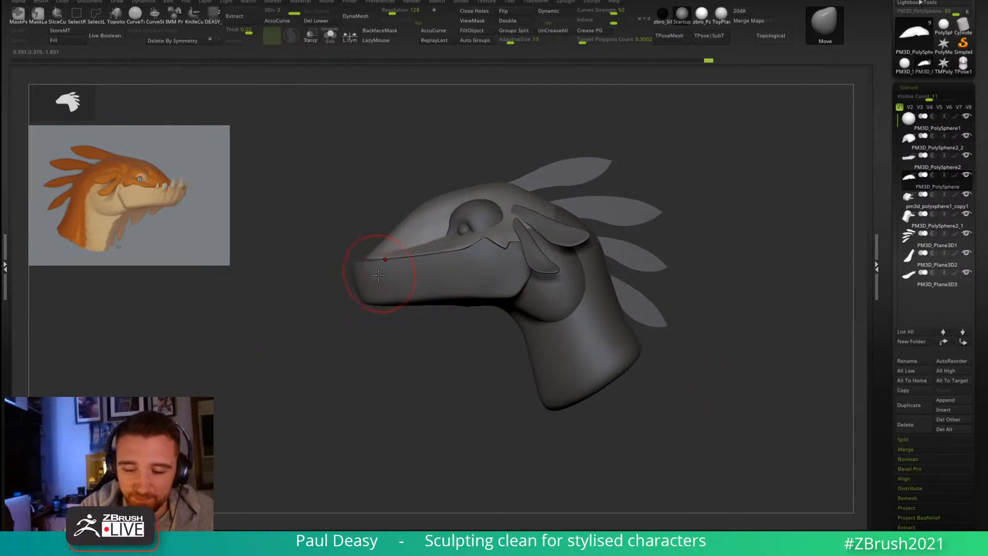
pyautogui.press('space')
pyautogui.moveTo(435, 257); pyautogui.dragTo(421, 289, button='right')
pyautogui.rightClick(373, 322)
pyautogui.keyDown('alt'); pyautogui.click(430, 284); pyautogui.keyUp('alt')
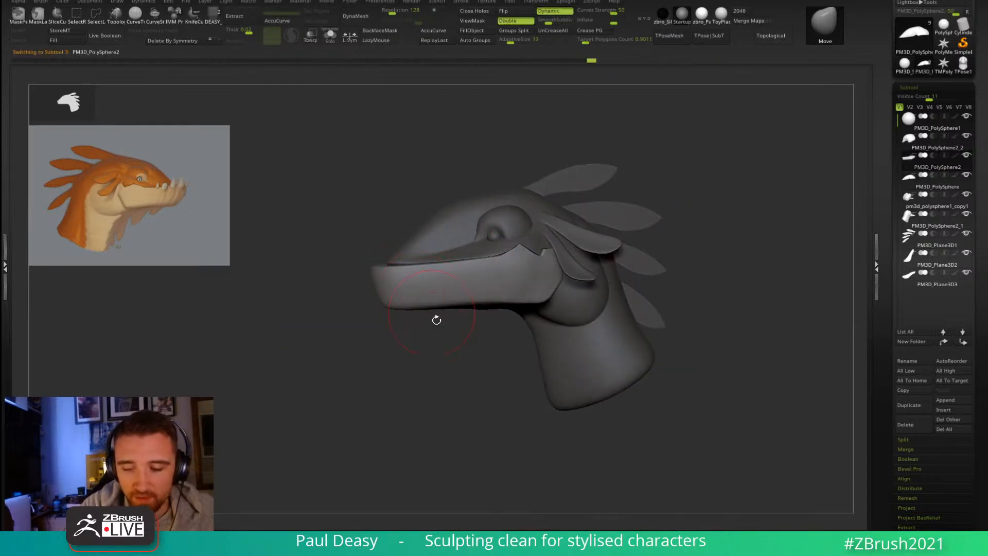
pyautogui.hotkey('shift', 'd')
pyautogui.press('ctrl')
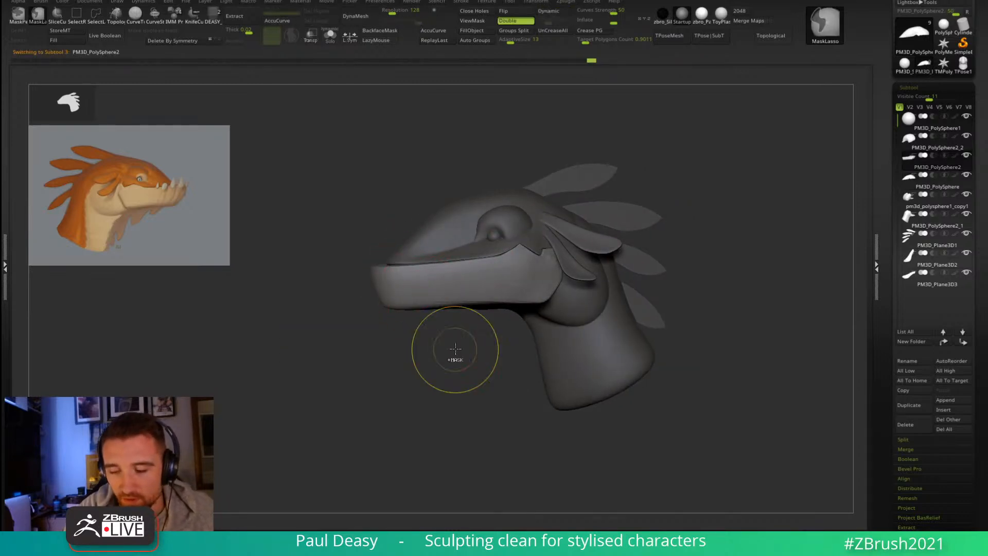
pyautogui.click(514, 21)
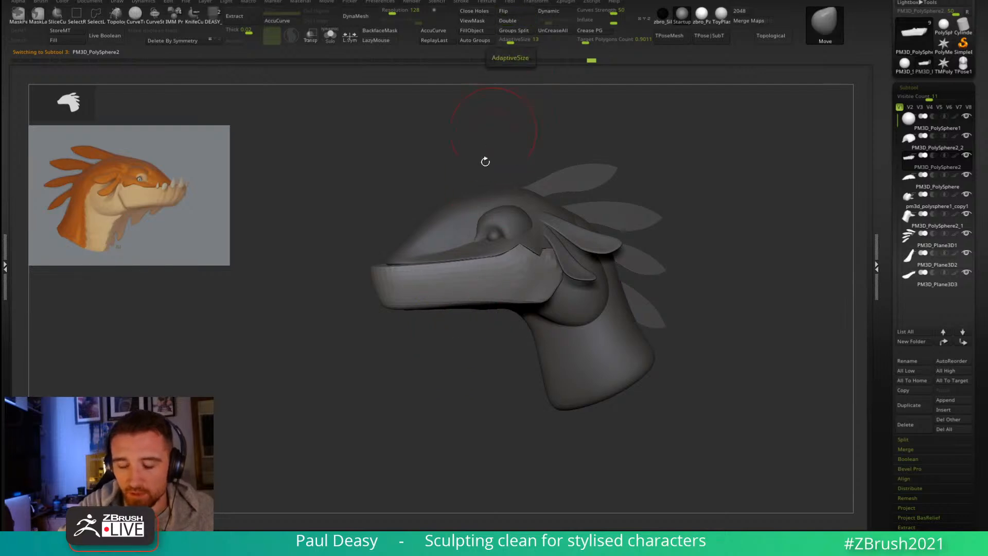
pyautogui.hotkey('ctrl', 'd')
pyautogui.hotkey('ctrl', 'z')
# Step: Adjust the rear end of the lower jaw beside the cheek with a resized Move brush
pyautogui.press('space')
pyautogui.moveTo(546, 274); pyautogui.dragTo(540, 274)
pyautogui.moveTo(541, 274)
pyautogui.keyDown('ctrl'); pyautogui.mouseDown(button='right')
pyautogui.moveTo(546, 288)
pyautogui.moveTo(549, 267)
pyautogui.mouseUp(button='right'); pyautogui.keyUp('ctrl')
pyautogui.press('space')
pyautogui.moveTo(549, 266); pyautogui.dragTo(552, 276)
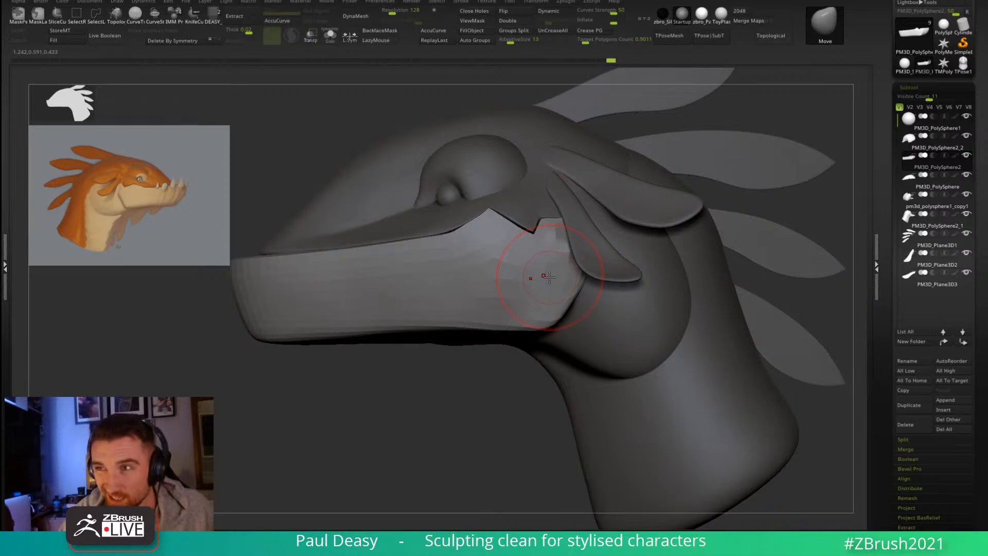
pyautogui.moveTo(510, 368)
pyautogui.mouseDown()
pyautogui.moveTo(528, 372)
pyautogui.moveTo(626, 193)
pyautogui.mouseUp()
pyautogui.moveTo(746, 229); pyautogui.dragTo(724, 230)
pyautogui.press('w')
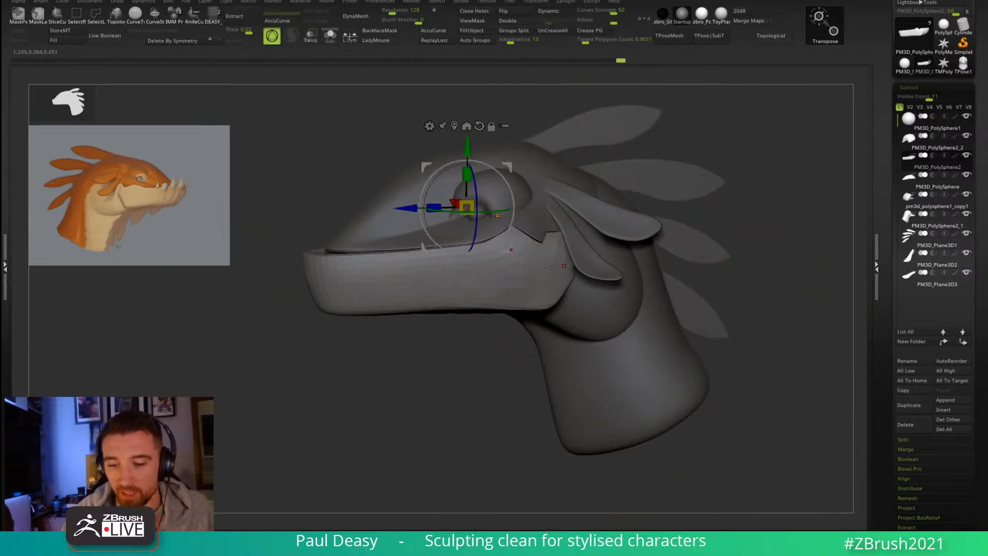
pyautogui.keyDown('shift'); pyautogui.moveTo(524, 171); pyautogui.dragTo(545, 244, button='right'); pyautogui.keyUp('shift')
pyautogui.keyDown('alt'); pyautogui.moveTo(527, 205); pyautogui.dragTo(541, 243, button='right'); pyautogui.keyUp('alt')
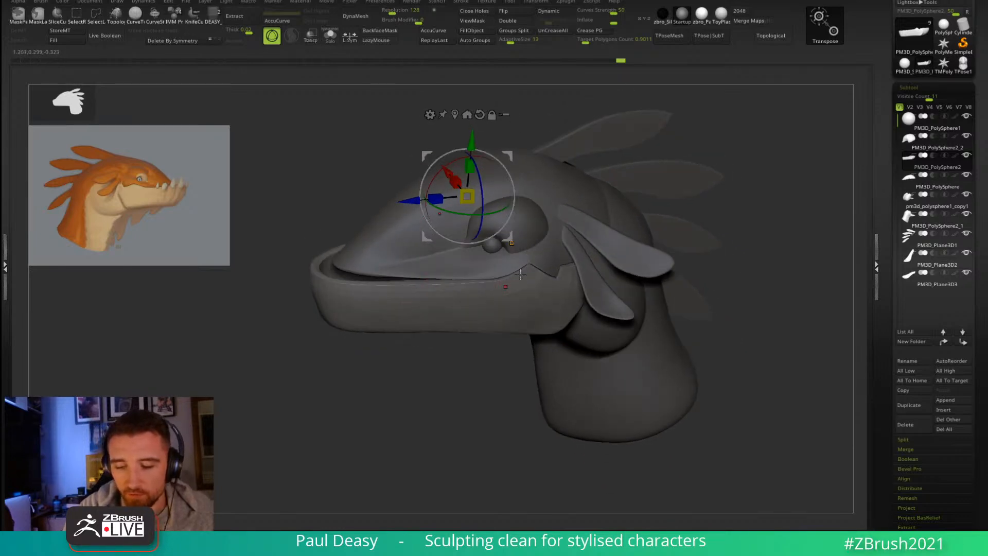
pyautogui.press('q')
# Step: Make the crest feathers active, try inflating them with the gizmo and expand the Deformation settings
pyautogui.keyDown('alt'); pyautogui.click(640, 253); pyautogui.keyUp('alt')
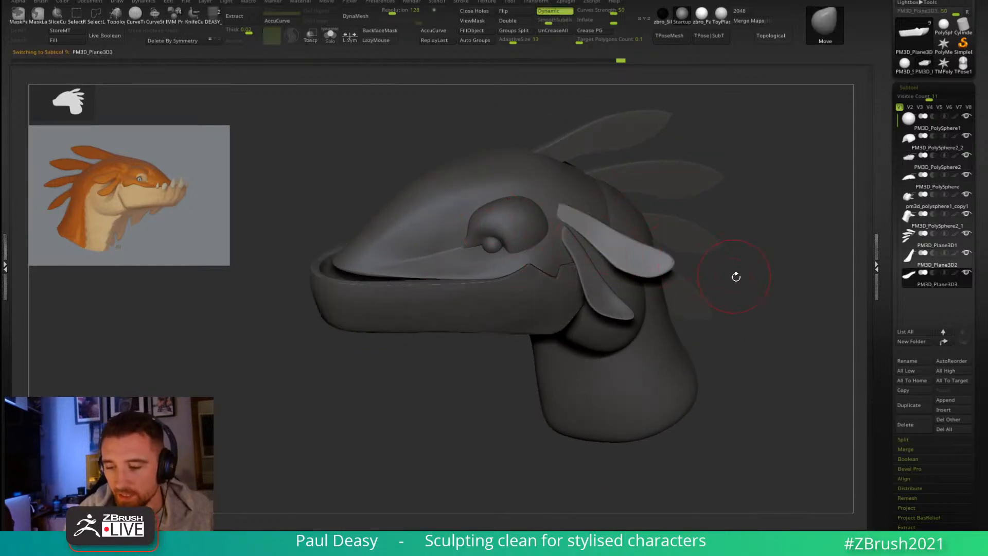
pyautogui.keyDown('alt'); pyautogui.moveTo(754, 281); pyautogui.dragTo(725, 290, button='right'); pyautogui.keyUp('alt')
pyautogui.keyDown('alt'); pyautogui.click(602, 146); pyautogui.keyUp('alt')
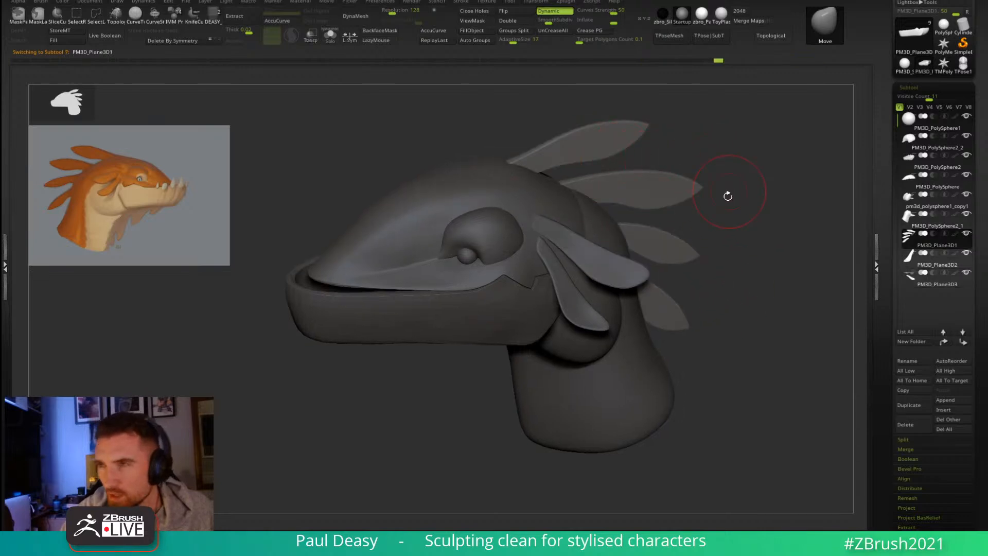
pyautogui.moveTo(725, 218); pyautogui.dragTo(732, 249, button='right')
pyautogui.press('w')
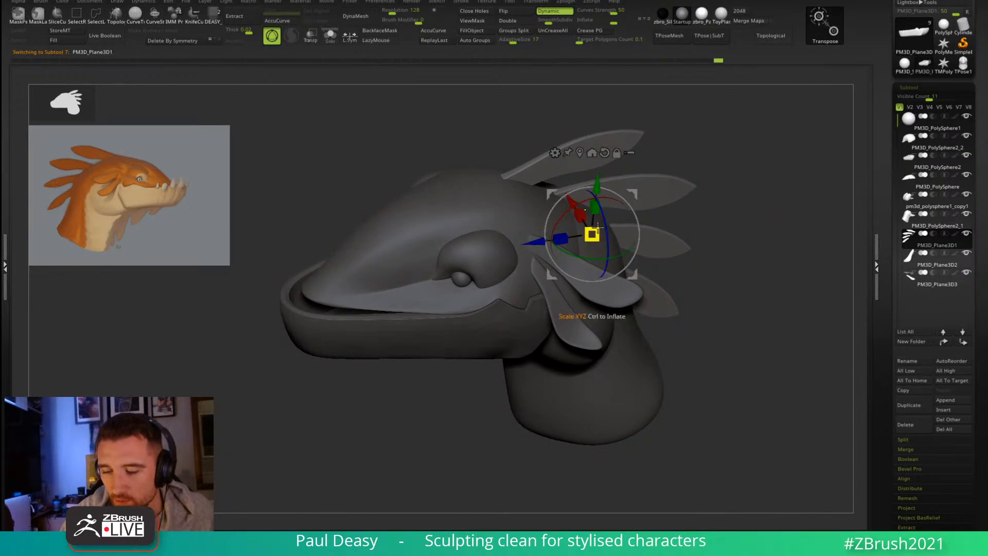
pyautogui.keyDown('ctrl'); pyautogui.moveTo(597, 228); pyautogui.dragTo(624, 237); pyautogui.keyUp('ctrl')
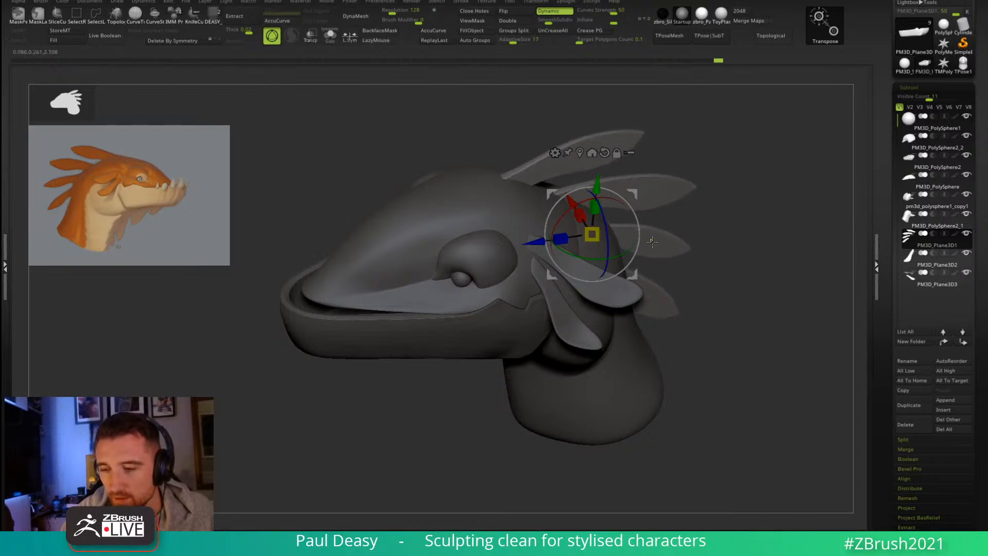
pyautogui.click(934, 88)
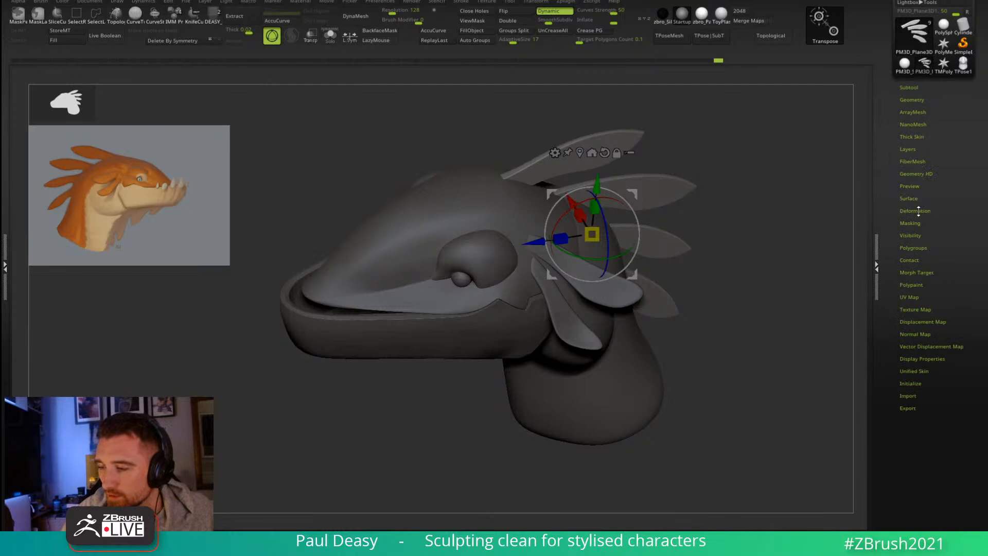
pyautogui.click(916, 211)
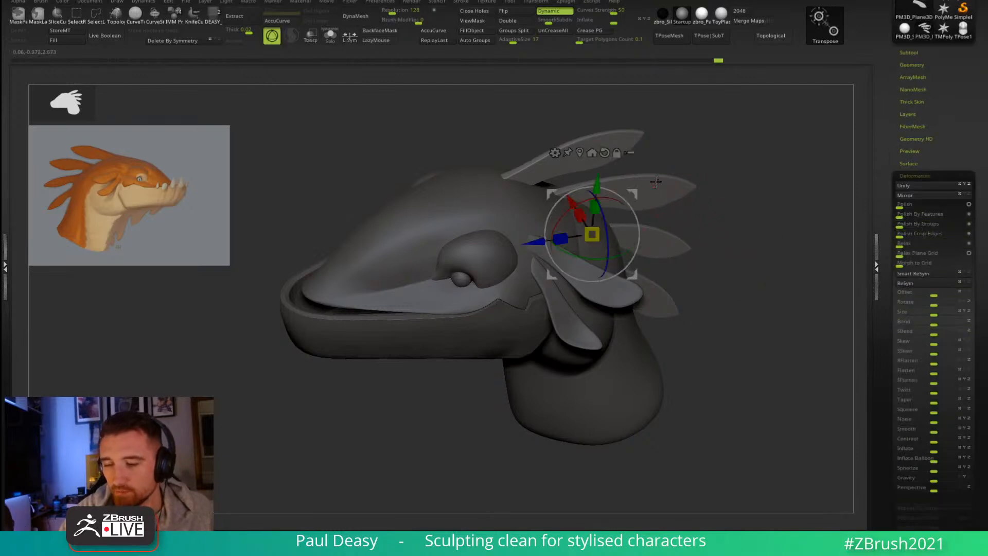
pyautogui.moveTo(592, 234)
pyautogui.mouseDown()
pyautogui.moveTo(618, 233)
pyautogui.moveTo(592, 234)
pyautogui.mouseUp()
pyautogui.moveTo(736, 231)
pyautogui.mouseDown()
pyautogui.moveTo(739, 206)
pyautogui.moveTo(739, 259)
pyautogui.mouseUp()
pyautogui.press('q')
# Step: Make the upper ear fin active and try scaling and masking it with the gizmo
pyautogui.keyDown('alt'); pyautogui.click(616, 265); pyautogui.keyUp('alt')
pyautogui.keyDown('alt'); pyautogui.moveTo(617, 263); pyautogui.dragTo(624, 243, button='right'); pyautogui.keyUp('alt')
pyautogui.press('w')
pyautogui.click(600, 237)
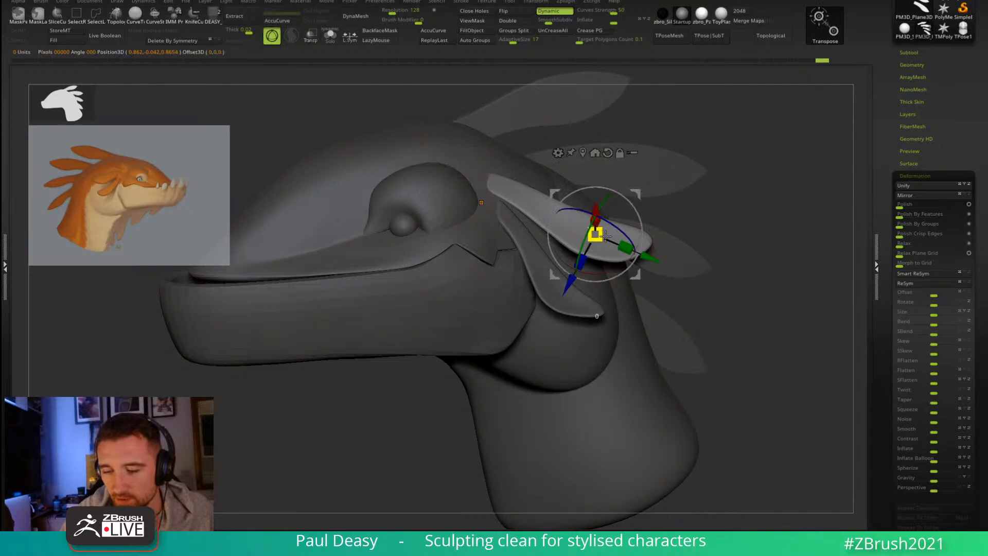
pyautogui.moveTo(623, 240); pyautogui.dragTo(621, 245)
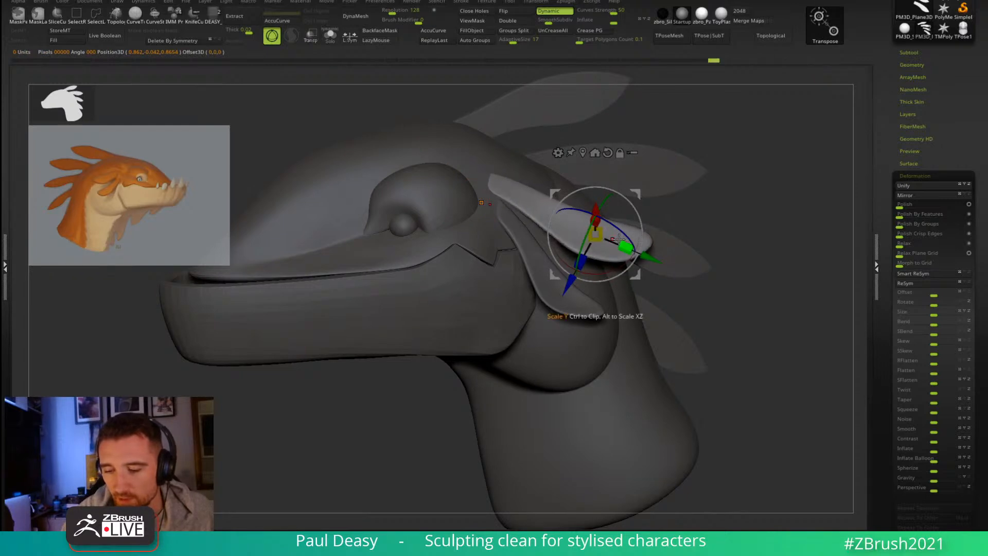
pyautogui.keyDown('alt'); pyautogui.click(543, 212); pyautogui.keyUp('alt')
pyautogui.keyDown('ctrl'); pyautogui.moveTo(543, 212); pyautogui.dragTo(576, 230); pyautogui.keyUp('ctrl')
pyautogui.press('q')
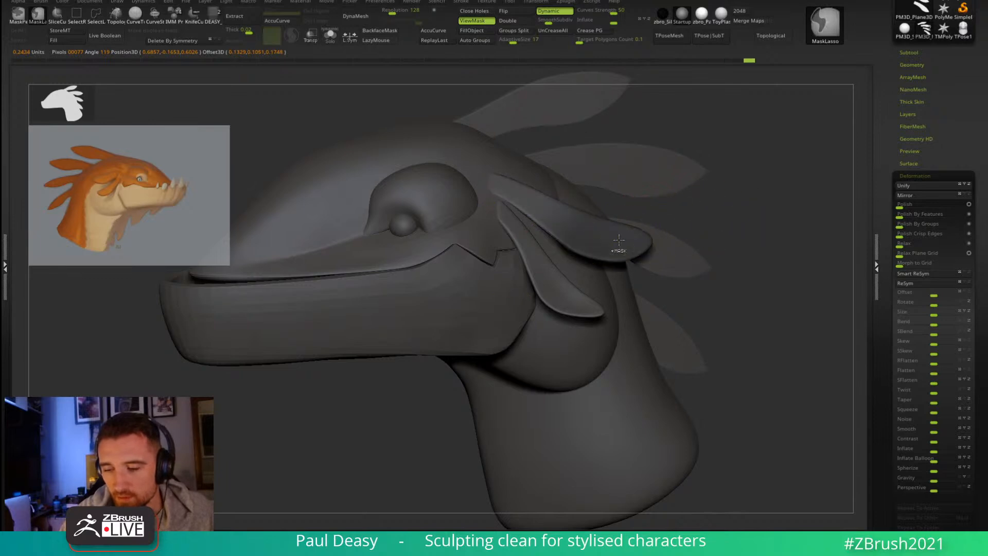
pyautogui.press('w')
pyautogui.moveTo(549, 209)
pyautogui.keyDown('alt'); pyautogui.mouseDown()
pyautogui.moveTo(630, 252)
pyautogui.moveTo(746, 280)
pyautogui.moveTo(764, 277)
pyautogui.moveTo(749, 279)
pyautogui.moveTo(781, 220)
pyautogui.moveTo(752, 239)
pyautogui.moveTo(763, 252)
pyautogui.mouseUp(); pyautogui.keyUp('alt')
pyautogui.press('q')
pyautogui.moveTo(763, 252); pyautogui.dragTo(750, 237)
pyautogui.moveTo(691, 248); pyautogui.dragTo(665, 263)
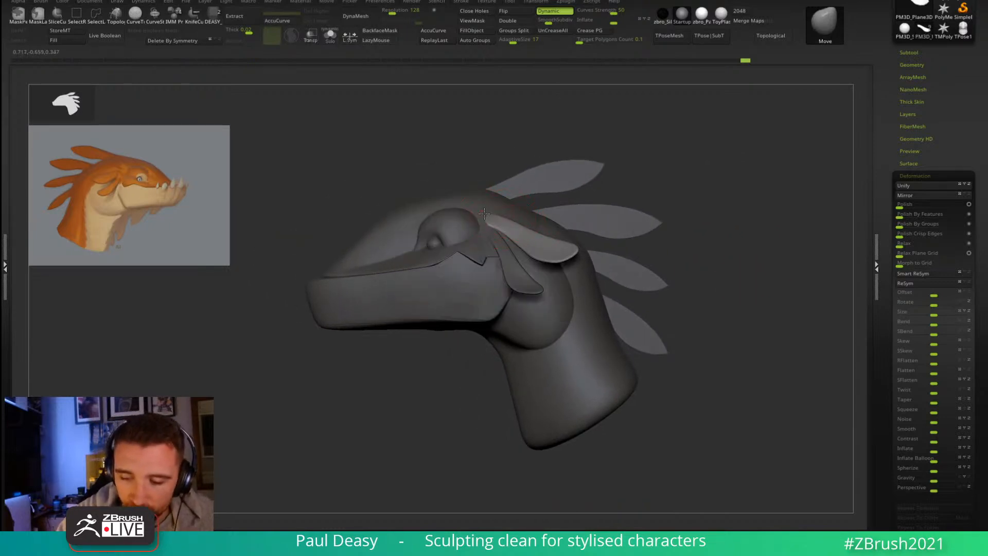
# Step: Reshape the front tip of the upper ear fin behind the eye with a resized Move brush
pyautogui.press('space')
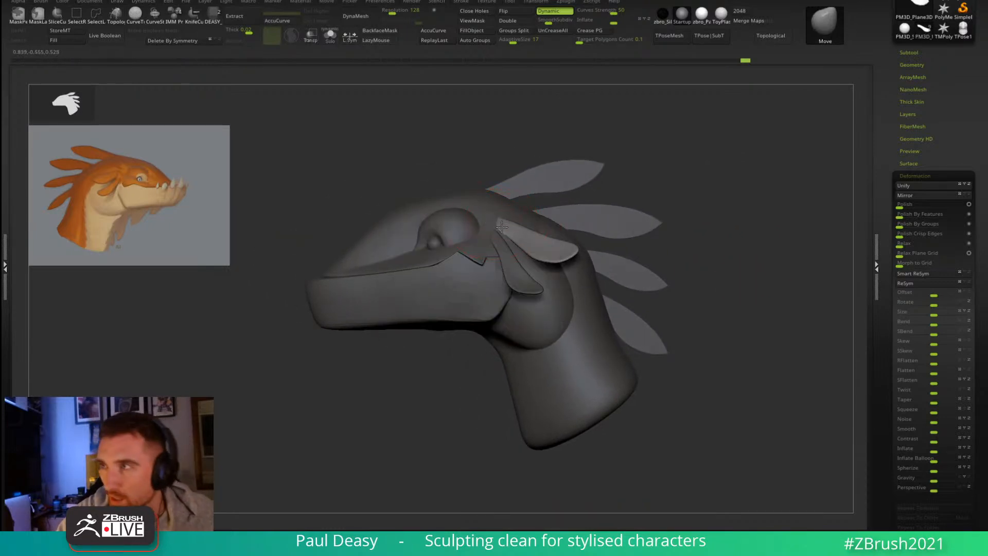
pyautogui.press('space')
pyautogui.press('space')
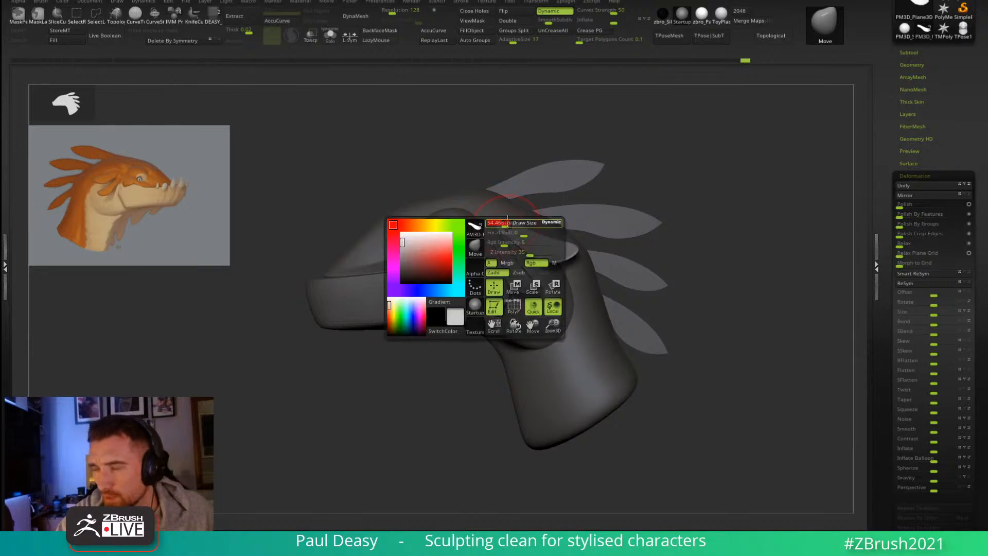
pyautogui.moveTo(512, 216)
pyautogui.mouseDown()
pyautogui.moveTo(498, 212)
pyautogui.moveTo(516, 220)
pyautogui.moveTo(499, 226)
pyautogui.mouseUp()
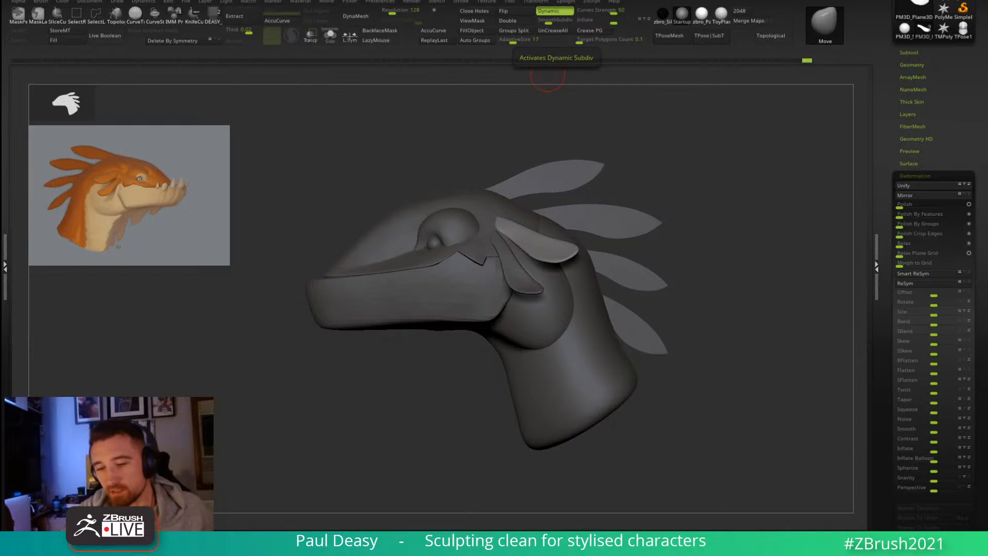
# Step: Make the lower jaw active, focus on the bend in its upper edge and isolate it with its wireframe displayed
pyautogui.rightClick(717, 225)
pyautogui.keyDown('shift'); pyautogui.moveTo(717, 225); pyautogui.dragTo(752, 244); pyautogui.keyUp('shift')
pyautogui.keyDown('alt'); pyautogui.moveTo(706, 264); pyautogui.dragTo(608, 282); pyautogui.keyUp('alt')
pyautogui.keyDown('alt'); pyautogui.click(534, 298); pyautogui.keyUp('alt')
pyautogui.moveTo(742, 263); pyautogui.dragTo(772, 319)
pyautogui.rightClick(553, 233)
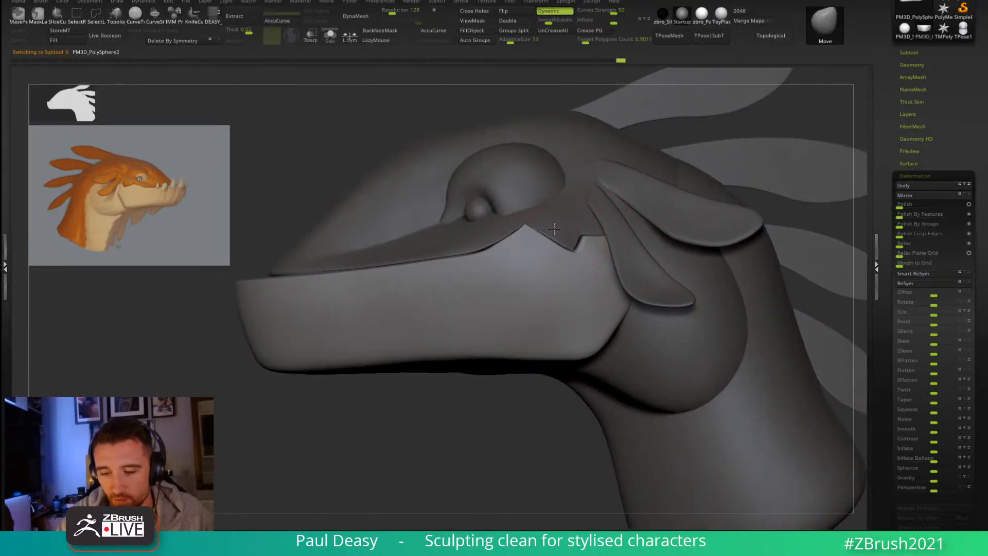
pyautogui.rightClick(541, 236)
pyautogui.moveTo(493, 253); pyautogui.dragTo(514, 261)
pyautogui.keyDown('alt'); pyautogui.click(490, 257); pyautogui.keyUp('alt')
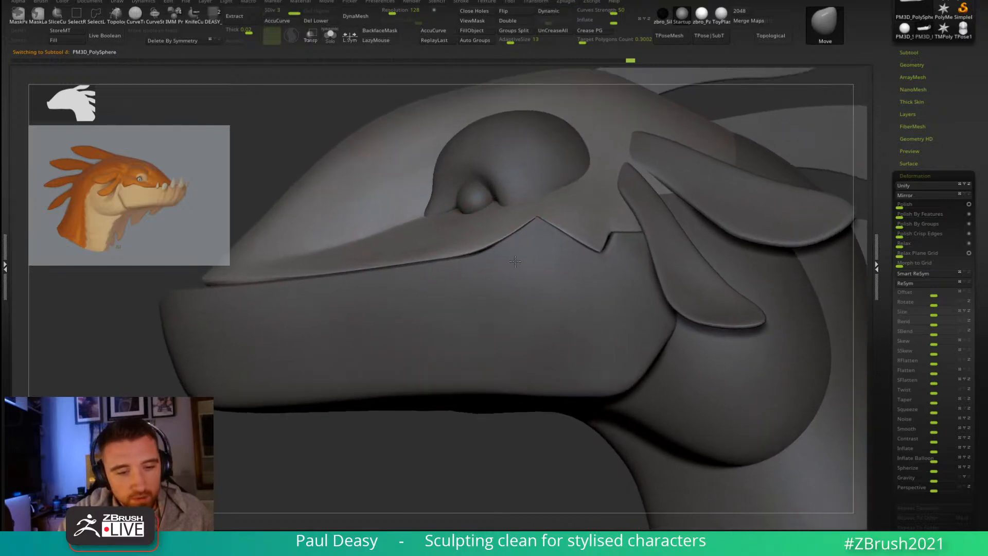
pyautogui.rightClick(514, 261)
pyautogui.keyDown('alt'); pyautogui.click(490, 264); pyautogui.keyUp('alt')
pyautogui.moveTo(490, 264)
pyautogui.mouseDown(button='right')
pyautogui.moveTo(489, 294)
pyautogui.moveTo(503, 317)
pyautogui.moveTo(489, 266)
pyautogui.moveTo(474, 267)
pyautogui.mouseUp(button='right')
pyautogui.hotkey('ctrl', 'shift', 's')
pyautogui.rightClick(489, 294)
# Step: Mask the lower jaw with ZModeler so only the vertical edge loop at the bend in its upper edge stays editable
pyautogui.press('b')
pyautogui.press('z')
pyautogui.press('m')
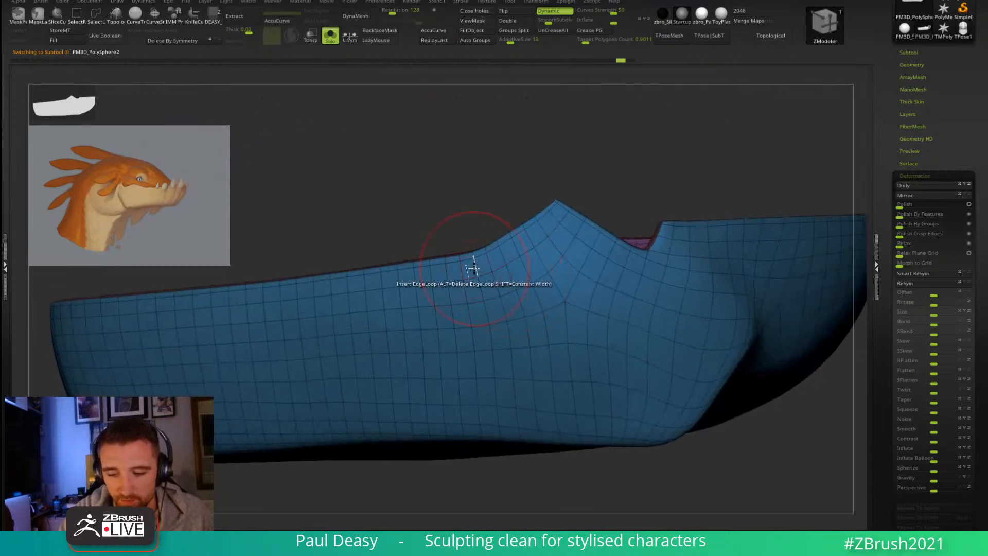
pyautogui.press('space')
pyautogui.click(469, 283)
pyautogui.click(409, 356)
pyautogui.click(480, 286)
pyautogui.keyDown('ctrl'); pyautogui.click(440, 467); pyautogui.keyUp('ctrl')
# Step: Adjust the unmasked edge loop at the jaw's bend with the Move brush from several angles and switch off the mask display
pyautogui.press('b')
pyautogui.press('m')
pyautogui.press('v')
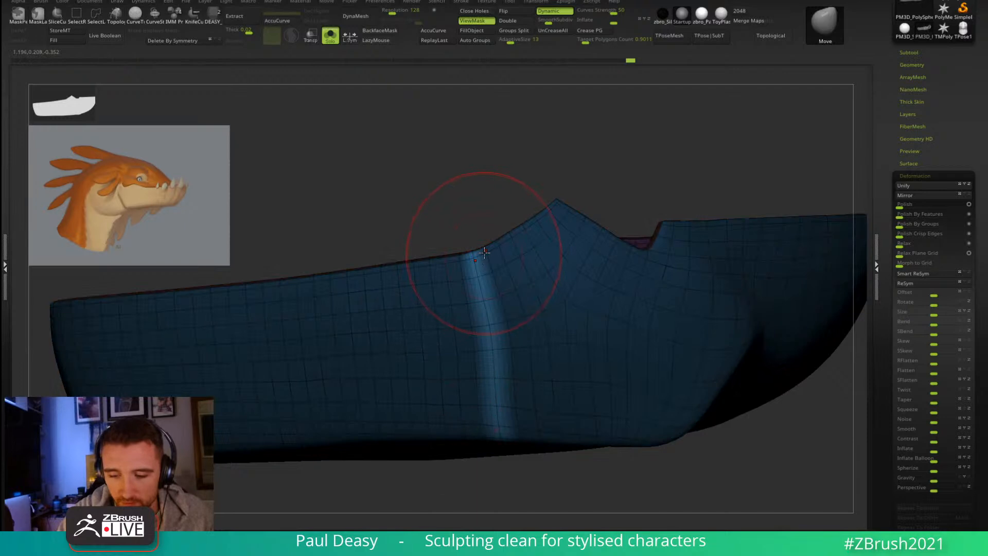
pyautogui.moveTo(491, 250); pyautogui.dragTo(489, 221, button='right')
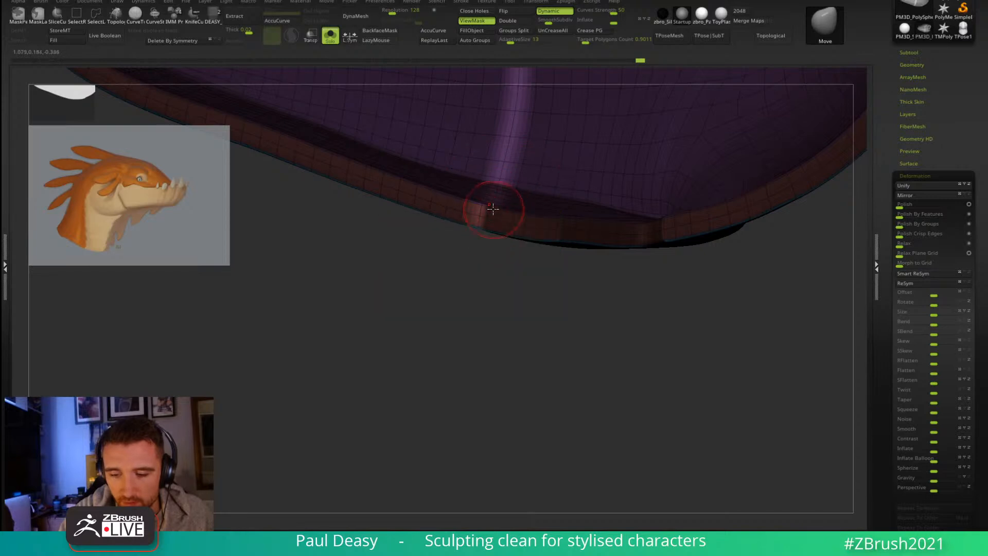
pyautogui.moveTo(490, 224)
pyautogui.mouseDown(button='right')
pyautogui.moveTo(502, 277)
pyautogui.moveTo(507, 215)
pyautogui.mouseUp(button='right')
pyautogui.press('space')
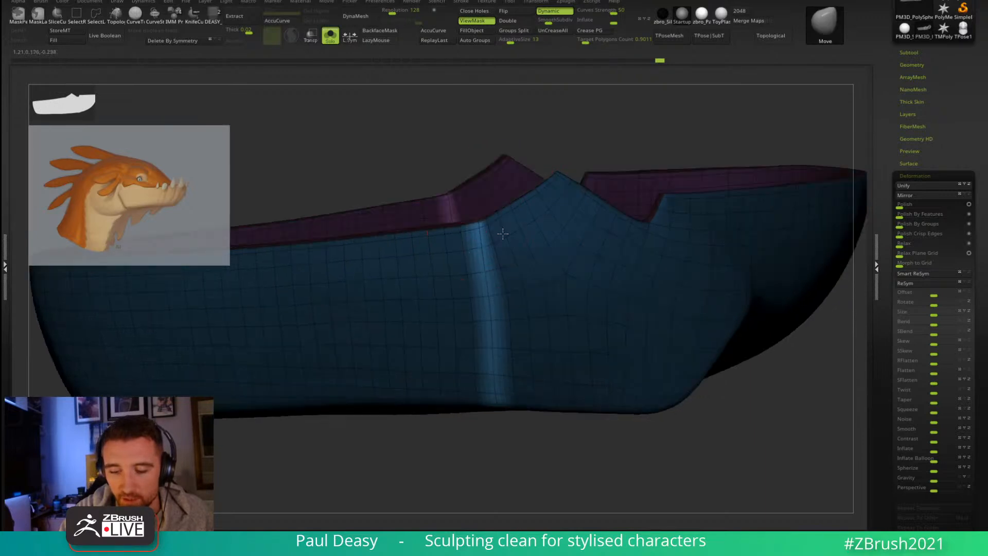
pyautogui.moveTo(503, 223); pyautogui.dragTo(507, 285, button='right')
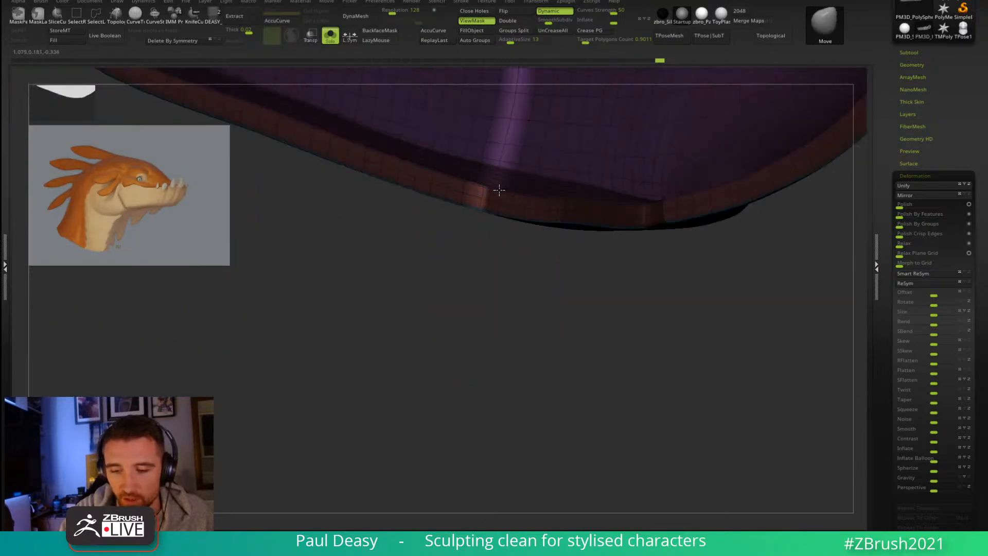
pyautogui.moveTo(508, 187); pyautogui.dragTo(518, 155, button='right')
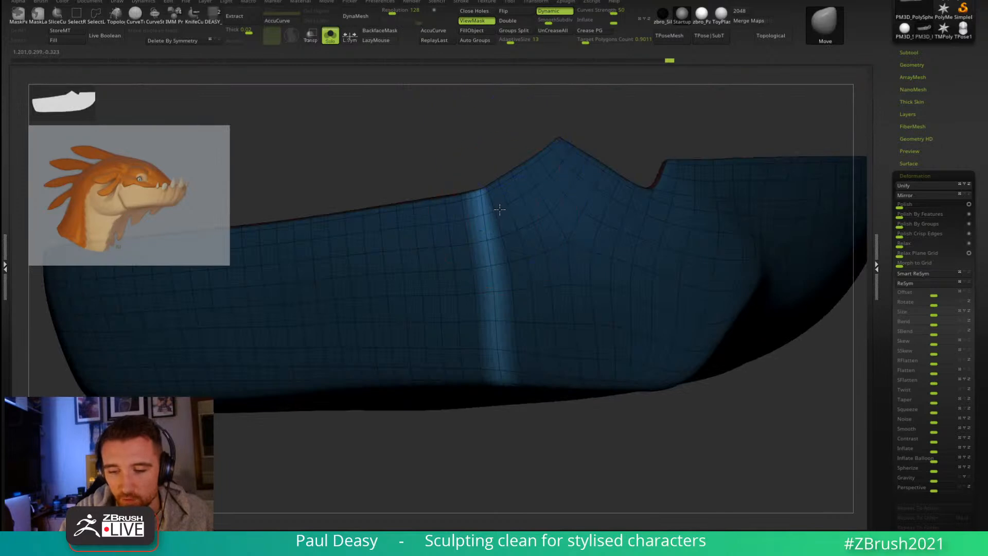
pyautogui.hotkey('ctrl', 'h')
# Step: Clear the lower jaw's mask and nudge the bend in its upper edge into shape with a resized Move brush
pyautogui.press('space')
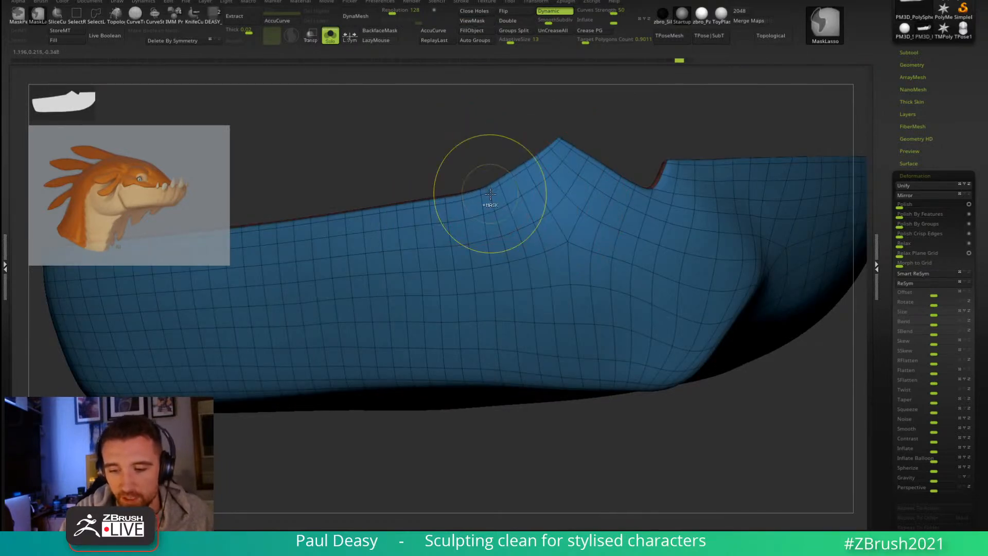
pyautogui.press('space')
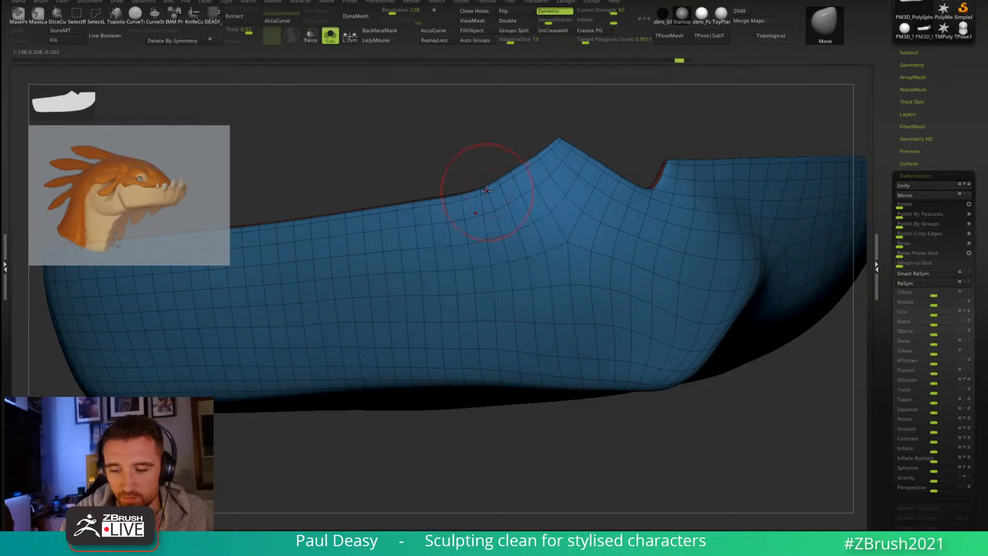
pyautogui.moveTo(490, 194); pyautogui.dragTo(489, 192)
pyautogui.press('space')
pyautogui.moveTo(489, 194)
pyautogui.mouseDown(button='right')
pyautogui.moveTo(504, 197)
pyautogui.moveTo(523, 234)
pyautogui.moveTo(508, 199)
pyautogui.moveTo(575, 233)
pyautogui.moveTo(530, 214)
pyautogui.mouseUp(button='right')
pyautogui.moveTo(489, 192); pyautogui.dragTo(488, 193)
# Step: Refine the slope behind the jaw's upper-edge bend with a smaller Move brush, alternating between the full head and the isolated jaw
pyautogui.moveTo(564, 203)
pyautogui.mouseDown(button='right')
pyautogui.moveTo(607, 227)
pyautogui.moveTo(545, 203)
pyautogui.moveTo(789, 218)
pyautogui.moveTo(752, 267)
pyautogui.moveTo(794, 205)
pyautogui.mouseUp(button='right')
pyautogui.rightClick(502, 202)
pyautogui.hotkey('alt', 's')
pyautogui.rightClick(484, 202)
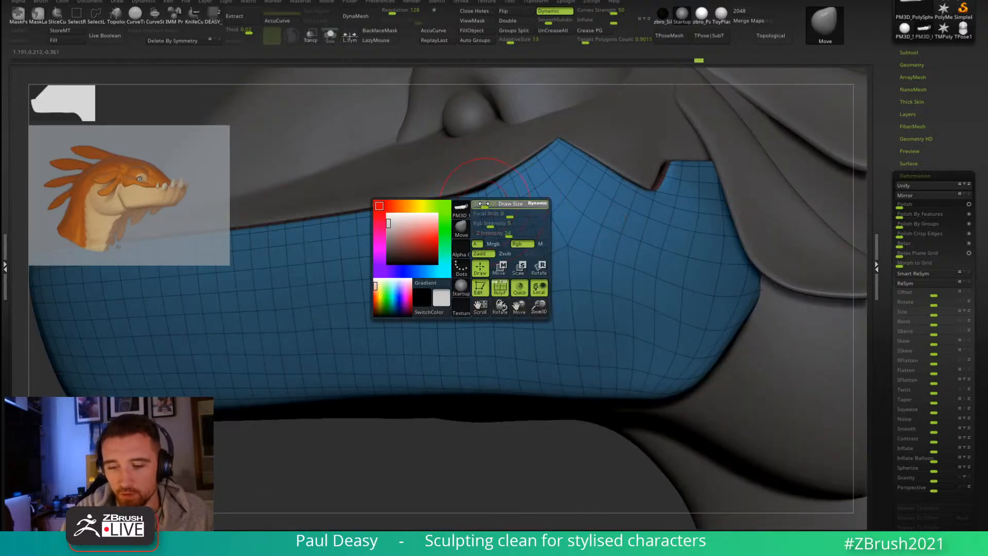
pyautogui.rightClick(489, 197)
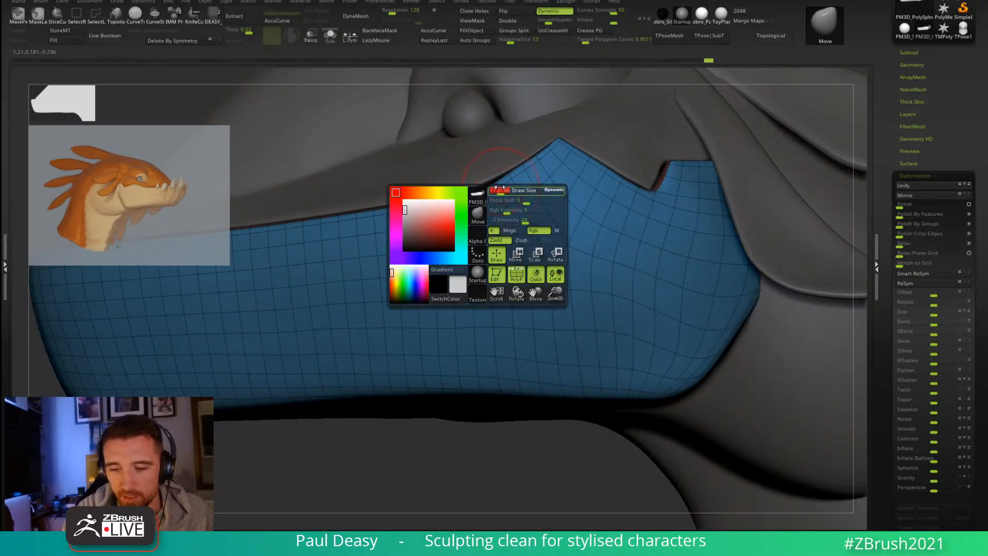
pyautogui.rightClick(523, 175)
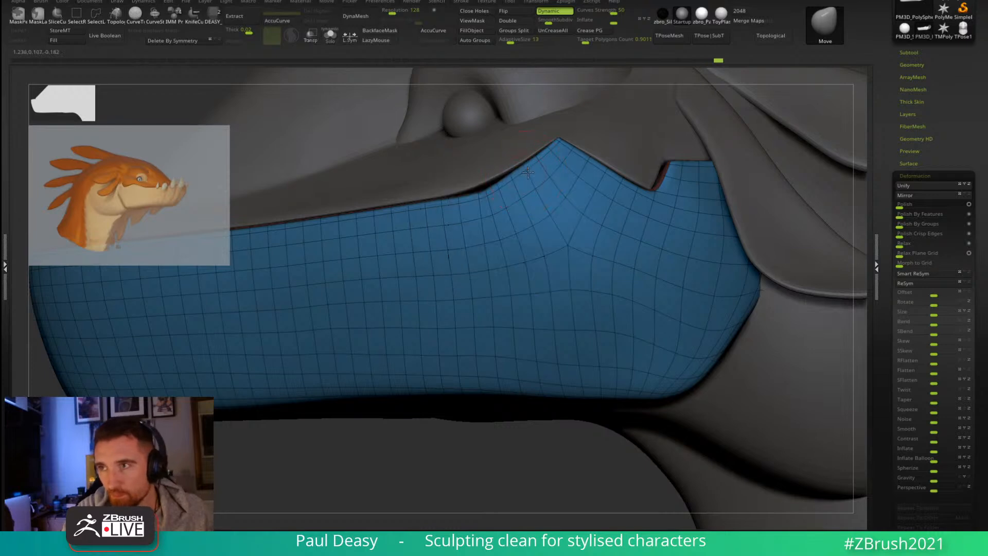
pyautogui.hotkey('alt', 's')
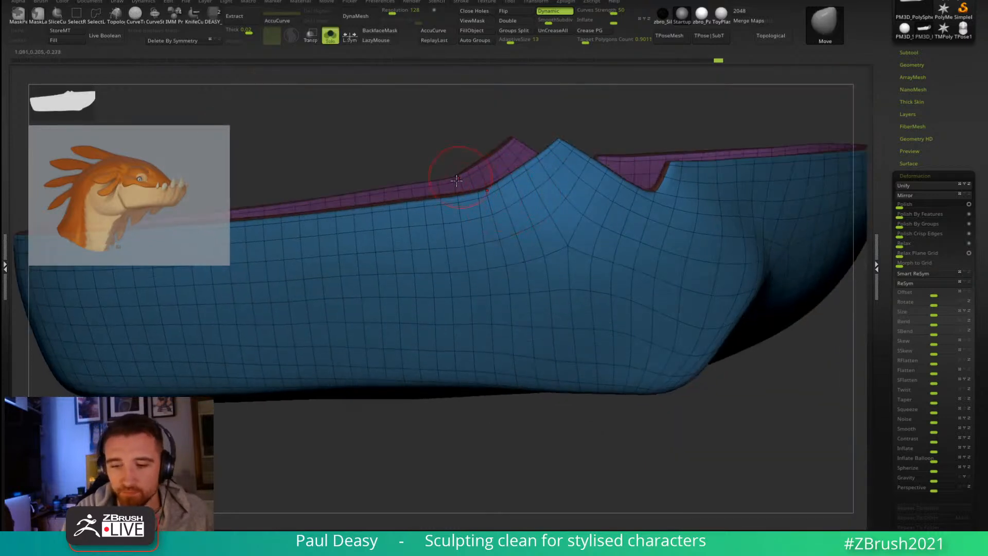
pyautogui.rightClick(410, 190)
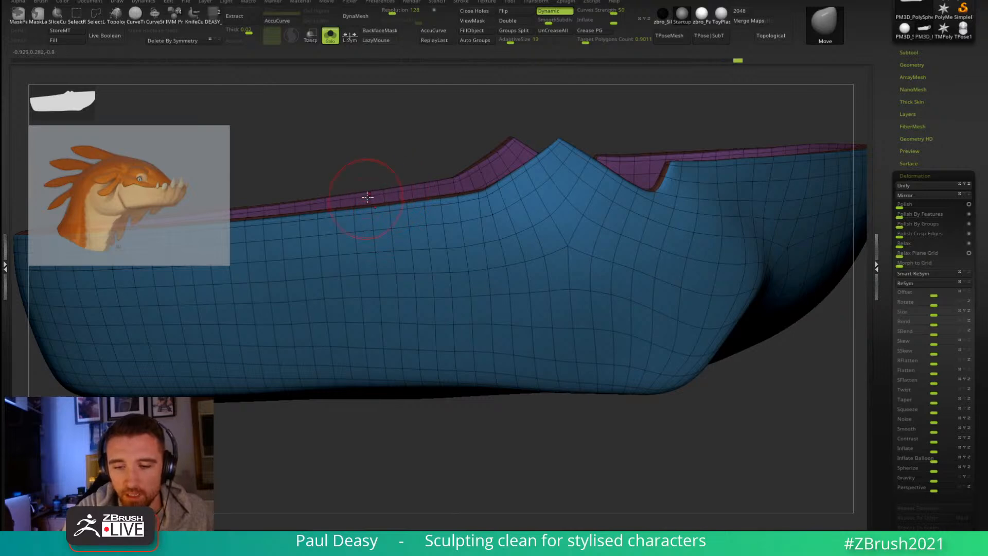
pyautogui.hotkey('shift', 'd')
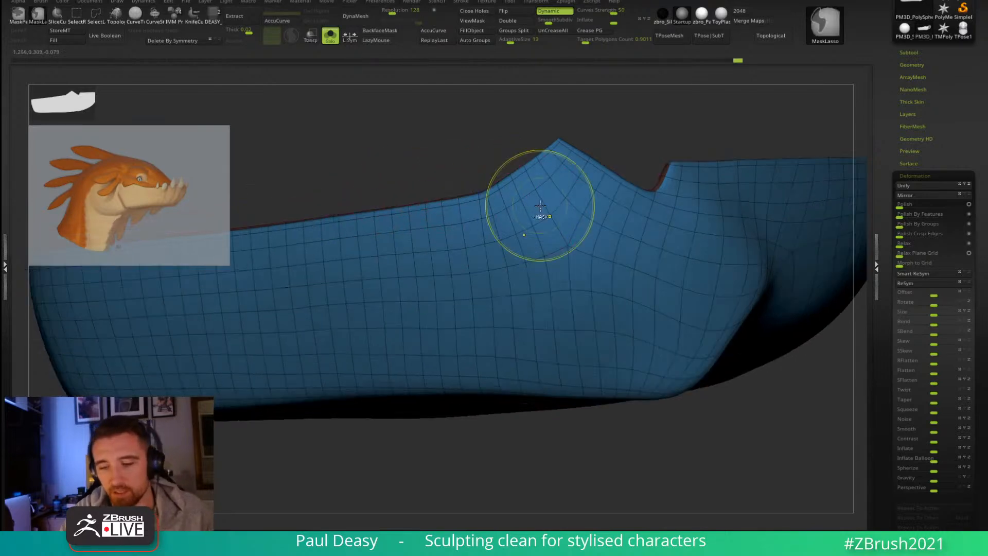
# Step: Show the full head, make the upper head active and move its lower edge to fit the jaw's bend
pyautogui.hotkey('ctrl', 'shift', 's')
pyautogui.keyDown('alt'); pyautogui.click(493, 181); pyautogui.keyUp('alt')
pyautogui.moveTo(499, 161)
pyautogui.mouseDown(button='right')
pyautogui.moveTo(523, 181)
pyautogui.moveTo(525, 221)
pyautogui.moveTo(520, 198)
pyautogui.moveTo(540, 238)
pyautogui.moveTo(503, 238)
pyautogui.mouseUp(button='right')
pyautogui.moveTo(476, 246); pyautogui.dragTo(509, 247)
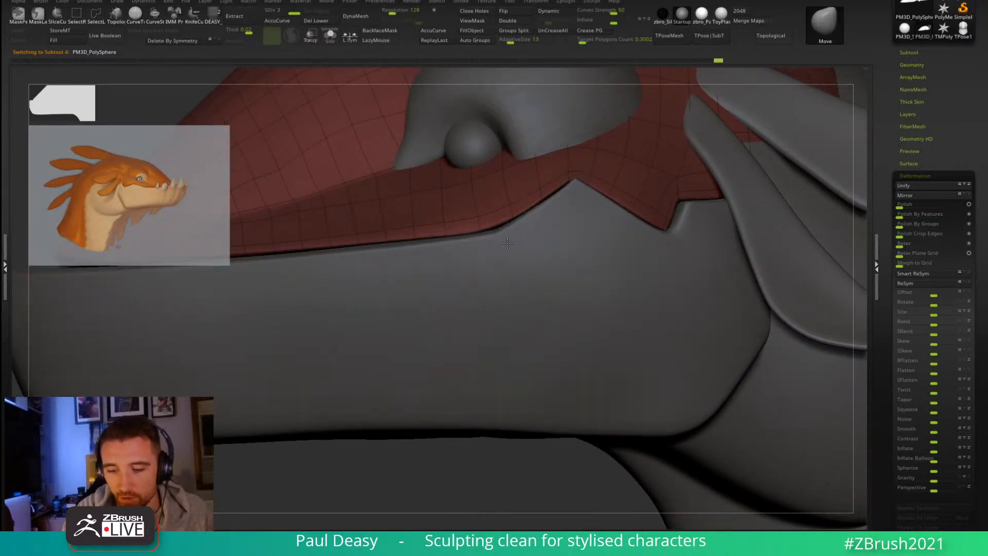
pyautogui.press('space')
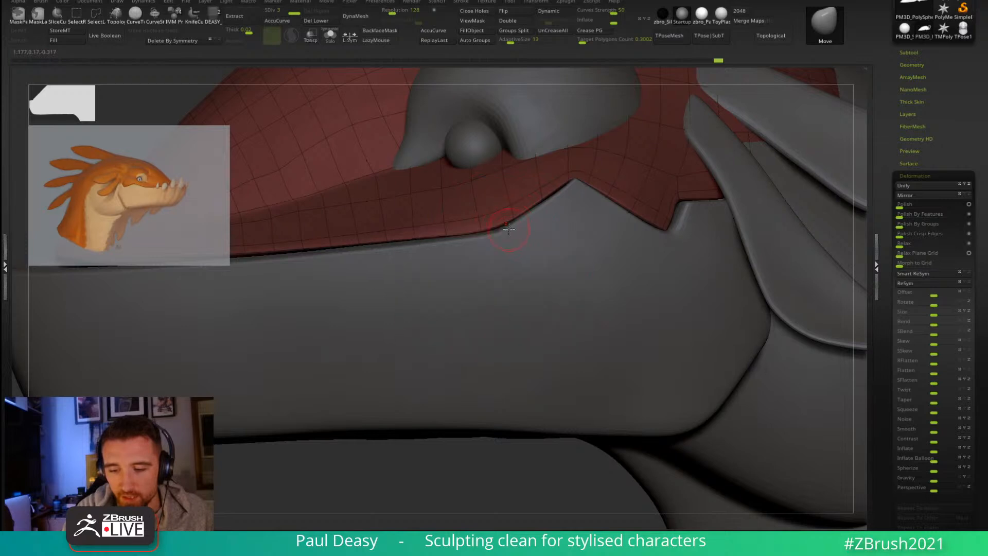
pyautogui.moveTo(472, 246)
pyautogui.mouseDown()
pyautogui.moveTo(483, 242)
pyautogui.moveTo(450, 253)
pyautogui.mouseUp()
pyautogui.press('space')
pyautogui.moveTo(518, 232)
pyautogui.keyDown('alt'); pyautogui.mouseDown(button='right')
pyautogui.moveTo(506, 224)
pyautogui.moveTo(494, 355)
pyautogui.mouseUp(button='right'); pyautogui.keyUp('alt')
pyautogui.moveTo(504, 359); pyautogui.dragTo(524, 332)
# Step: Hide the wireframe and adjust the upper head's lower edge in front of the jaw peak with a resized Move brush
pyautogui.hotkey('shift', 'f')
pyautogui.press('space')
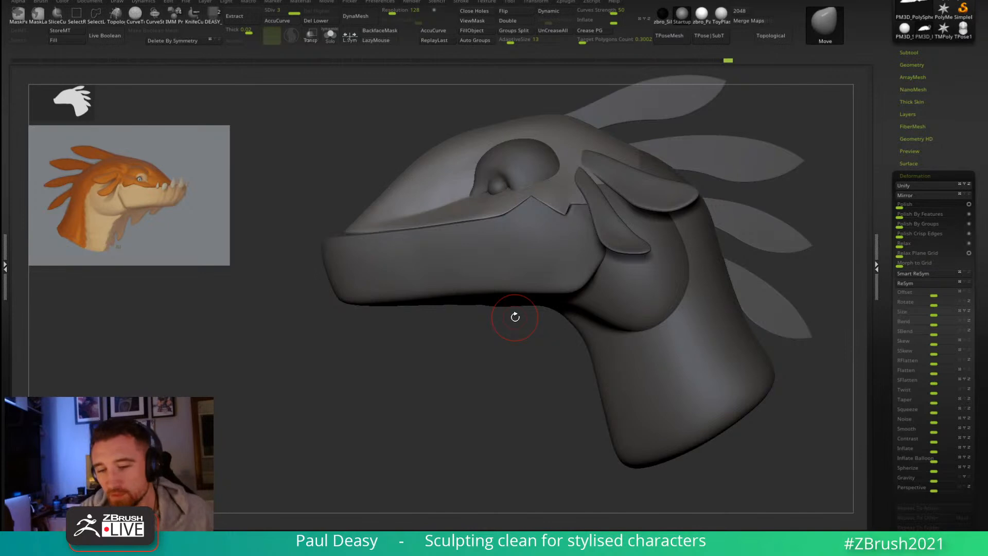
pyautogui.moveTo(511, 236)
pyautogui.mouseDown(button='right')
pyautogui.moveTo(506, 245)
pyautogui.moveTo(516, 229)
pyautogui.mouseUp(button='right')
pyautogui.press('space')
pyautogui.moveTo(500, 235); pyautogui.dragTo(484, 237)
pyautogui.moveTo(503, 240)
pyautogui.mouseDown(button='right')
pyautogui.moveTo(522, 232)
pyautogui.moveTo(540, 275)
pyautogui.mouseUp(button='right')
# Step: Make the lower jaw active with dynamic subdivision on and review the whole head
pyautogui.keyDown('alt'); pyautogui.click(541, 279); pyautogui.keyUp('alt')
pyautogui.press('d')
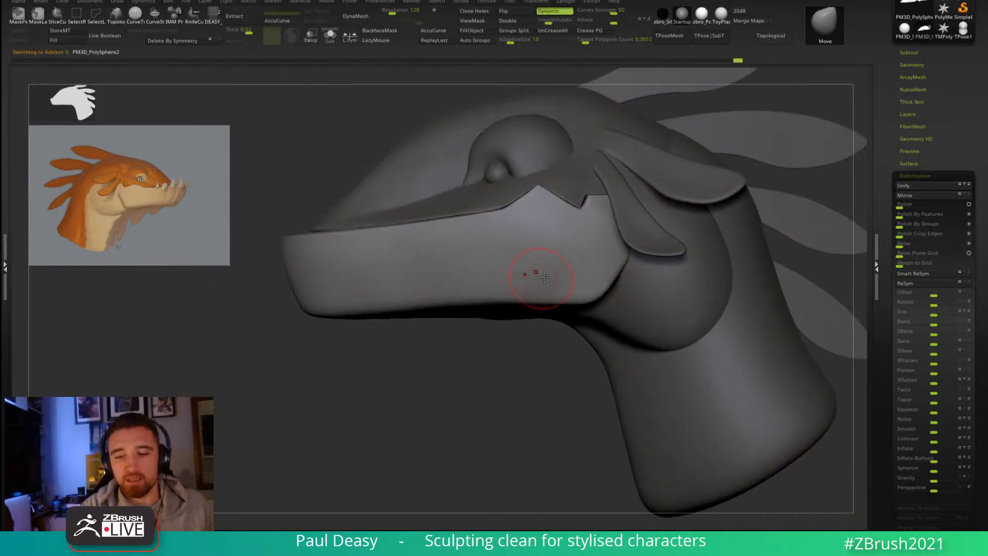
pyautogui.moveTo(540, 309); pyautogui.dragTo(273, 309, button='right')
pyautogui.keyDown('ctrl'); pyautogui.moveTo(507, 355); pyautogui.dragTo(533, 433, button='right'); pyautogui.keyUp('ctrl')
pyautogui.keyDown('alt'); pyautogui.moveTo(767, 273); pyautogui.dragTo(732, 294, button='right'); pyautogui.keyUp('alt')
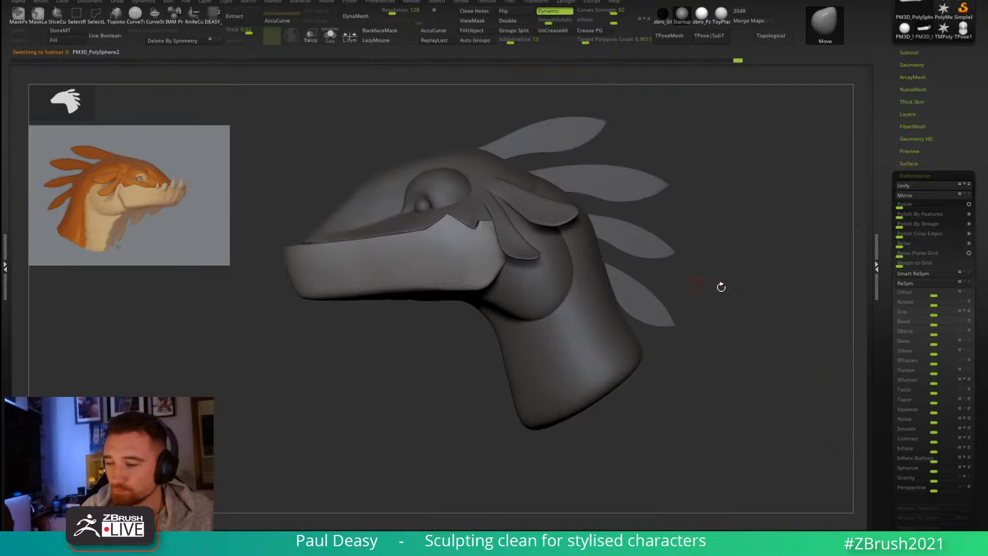
# Step: Insert a Plane3D subtool and orient it to face sideways along the head's centre, seen in side profile
pyautogui.click(912, 53)
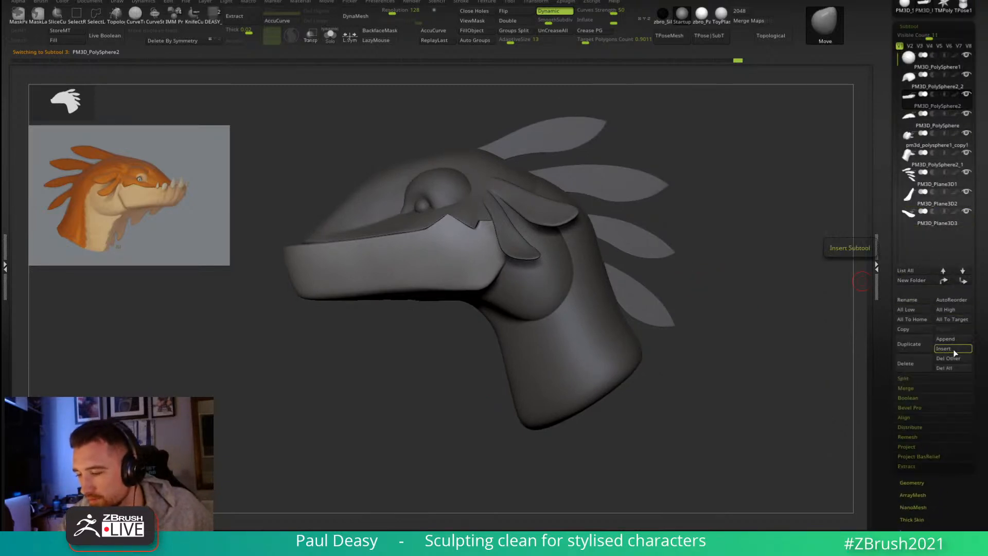
pyautogui.click(953, 350)
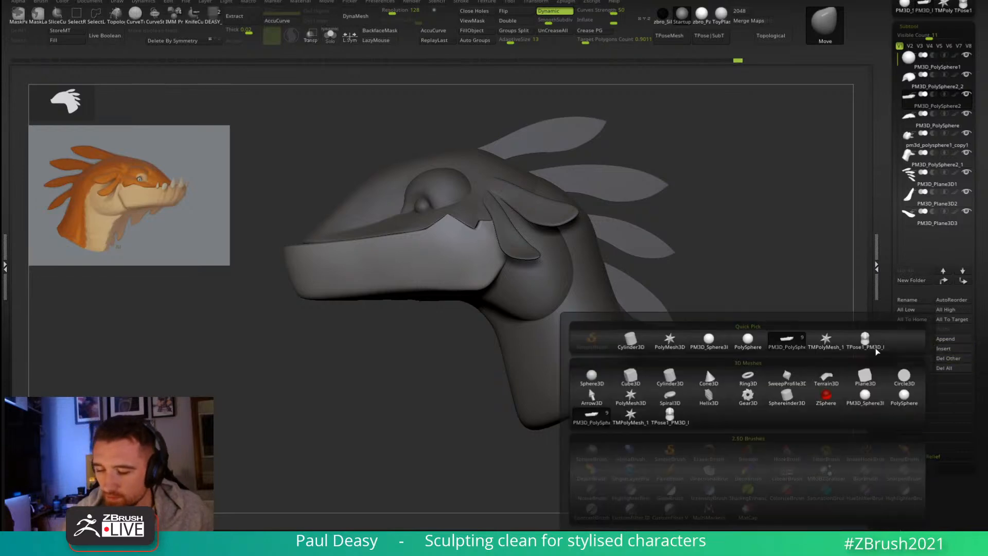
pyautogui.click(869, 381)
pyautogui.press('w')
pyautogui.keyDown('alt'); pyautogui.moveTo(711, 338); pyautogui.dragTo(733, 380); pyautogui.keyUp('alt')
pyautogui.moveTo(713, 337); pyautogui.dragTo(767, 362)
pyautogui.keyDown('shift'); pyautogui.moveTo(493, 278); pyautogui.dragTo(430, 276); pyautogui.keyUp('shift')
pyautogui.keyDown('shift'); pyautogui.moveTo(576, 274); pyautogui.dragTo(643, 269); pyautogui.keyUp('shift')
pyautogui.moveTo(522, 213); pyautogui.dragTo(568, 305)
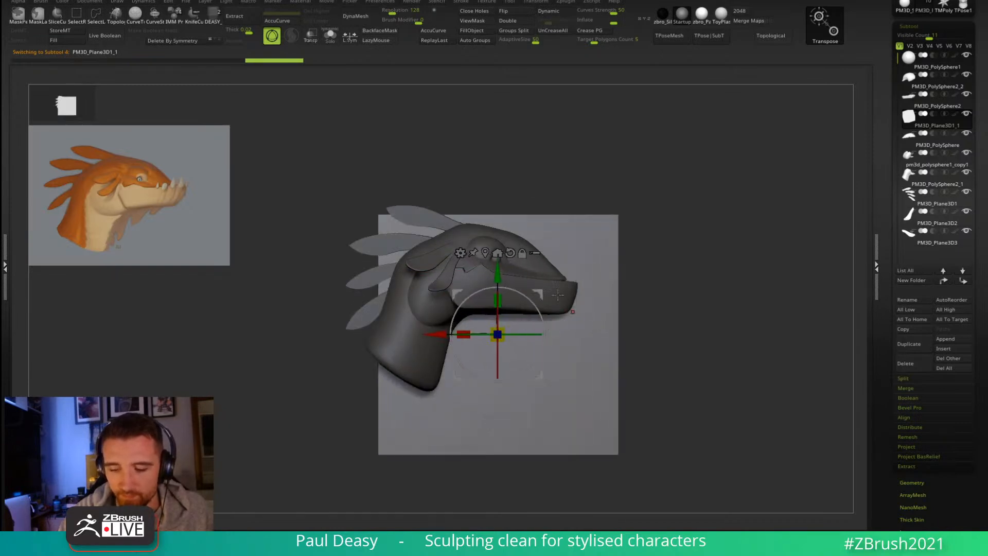
pyautogui.moveTo(693, 343)
pyautogui.keyDown('alt'); pyautogui.mouseDown()
pyautogui.moveTo(664, 271)
pyautogui.moveTo(724, 248)
pyautogui.mouseUp(); pyautogui.keyUp('alt')
# Step: Subdivide the inserted plane three times with its wireframe displayed and hide the wireframe again
pyautogui.hotkey('shift', 'f')
pyautogui.press('q')
pyautogui.press('space')
pyautogui.press('space')
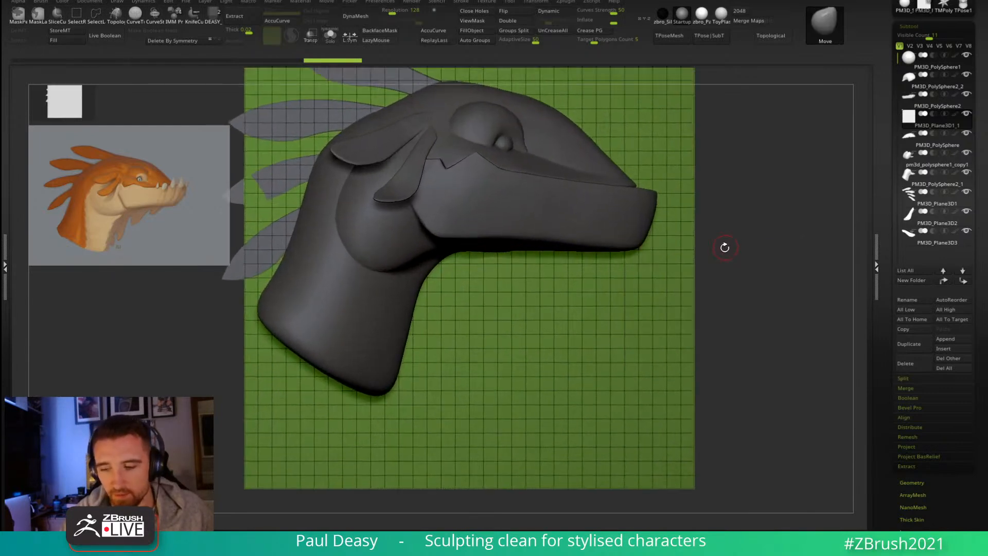
pyautogui.press('ctrl')
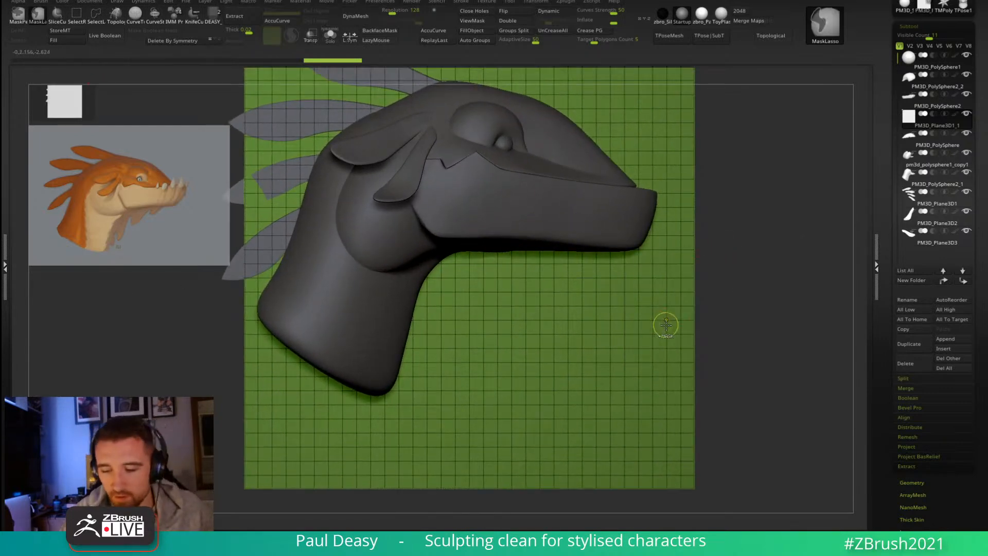
pyautogui.hotkey('ctrl', 'd')
pyautogui.hotkey('ctrl', 'd')
pyautogui.hotkey('ctrl', 'd')
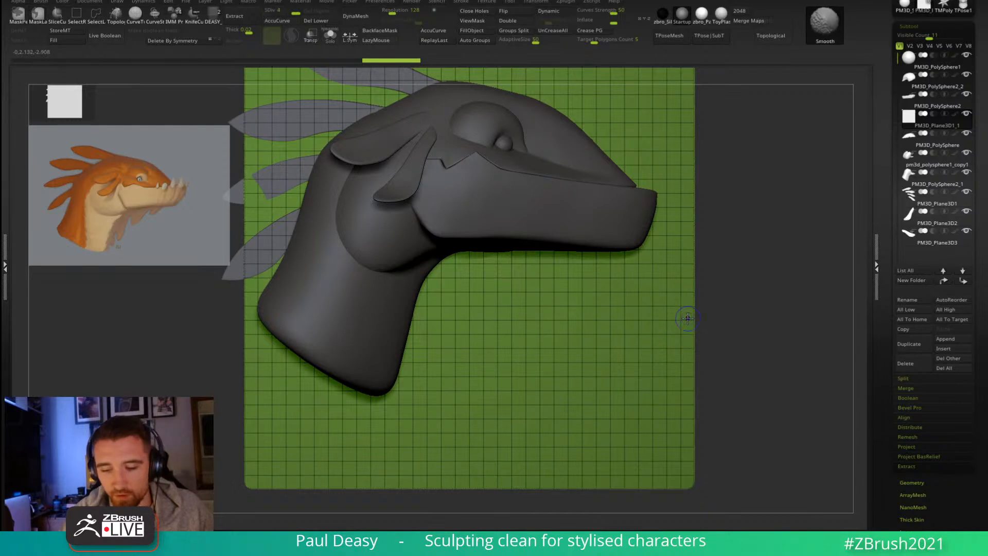
pyautogui.hotkey('shift', 'f')
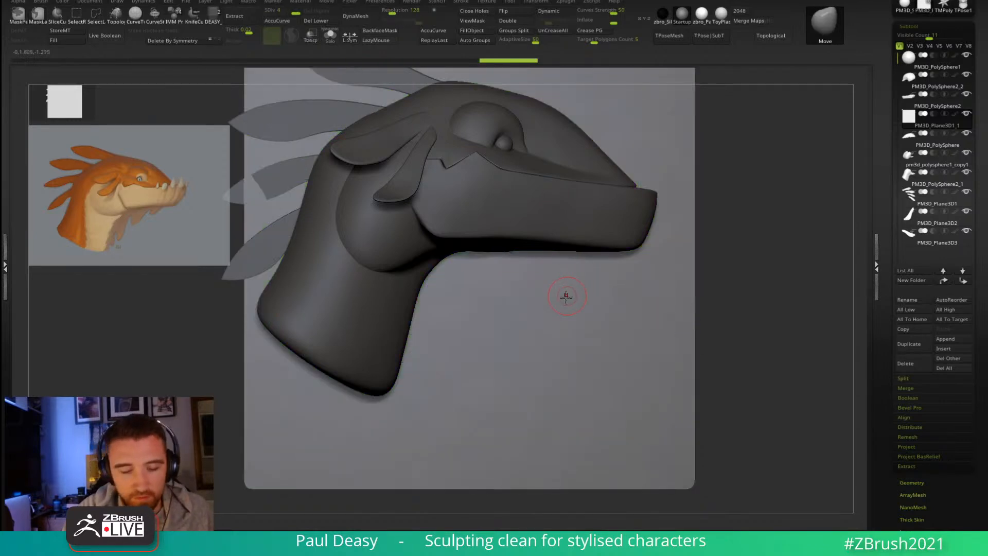
# Step: Try a mask on the plane along the front of the neck and bring the plane to subdivision level 5
pyautogui.keyDown('alt'); pyautogui.moveTo(567, 294); pyautogui.dragTo(570, 279, button='right'); pyautogui.keyUp('alt')
pyautogui.press('space')
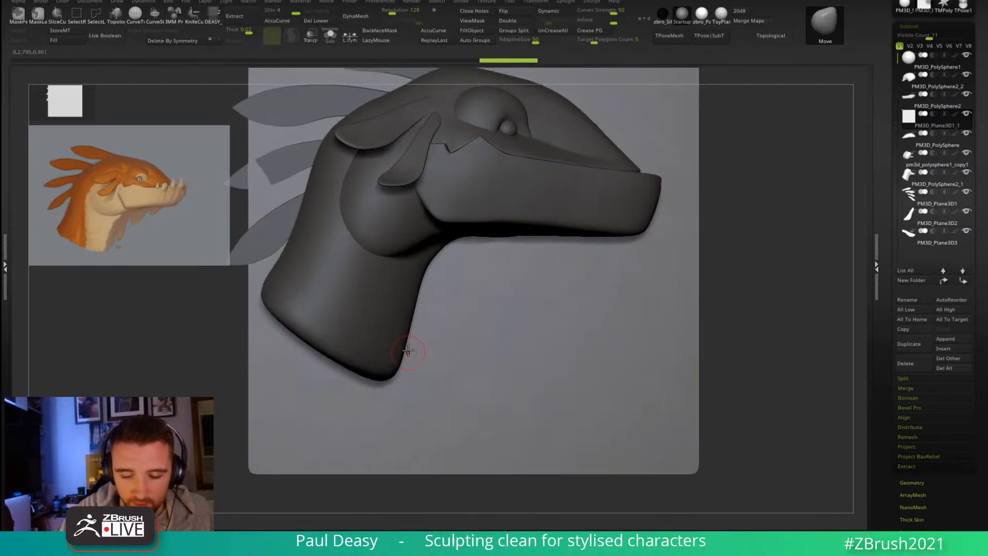
pyautogui.press('ctrl')
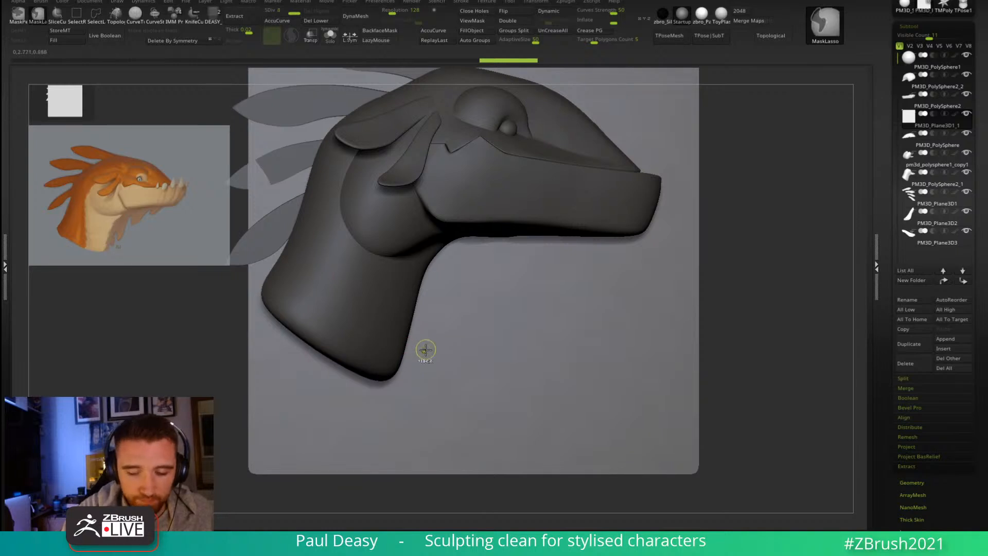
pyautogui.hotkey('shift', 'd')
pyautogui.moveTo(400, 355)
pyautogui.keyDown('ctrl'); pyautogui.mouseDown()
pyautogui.moveTo(411, 372)
pyautogui.moveTo(407, 309)
pyautogui.mouseUp(); pyautogui.keyUp('ctrl')
pyautogui.press('d')
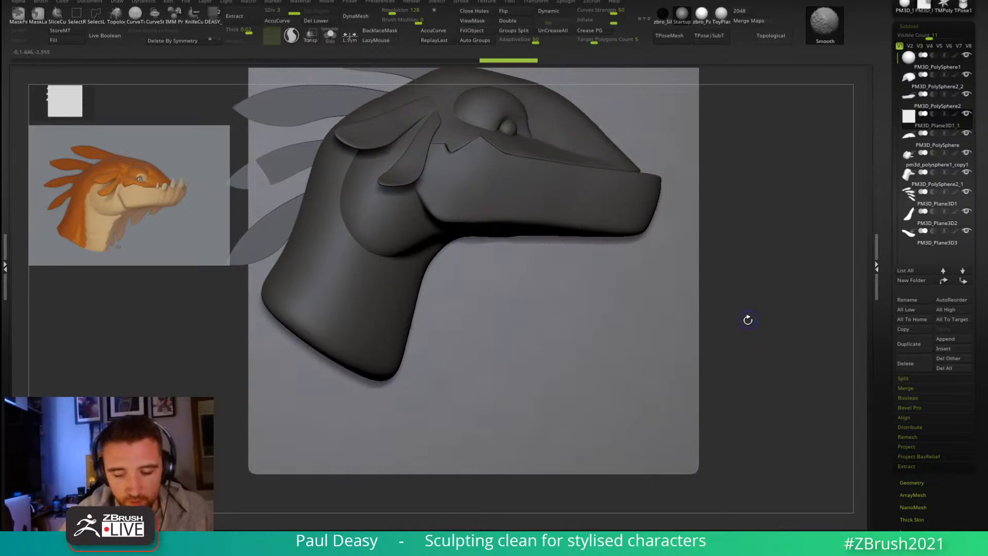
pyautogui.hotkey('ctrl', 'z')
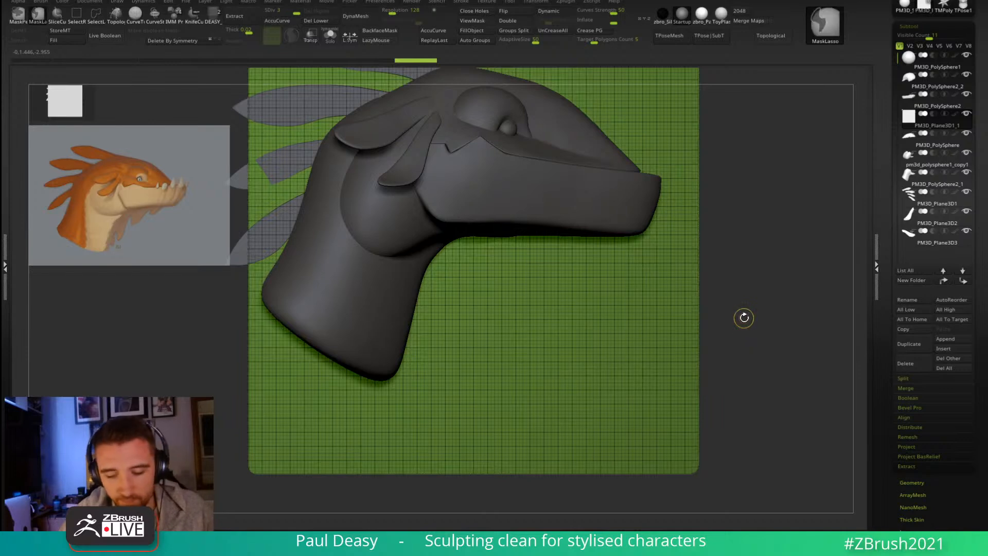
pyautogui.hotkey('ctrl', 'shift', 'z')
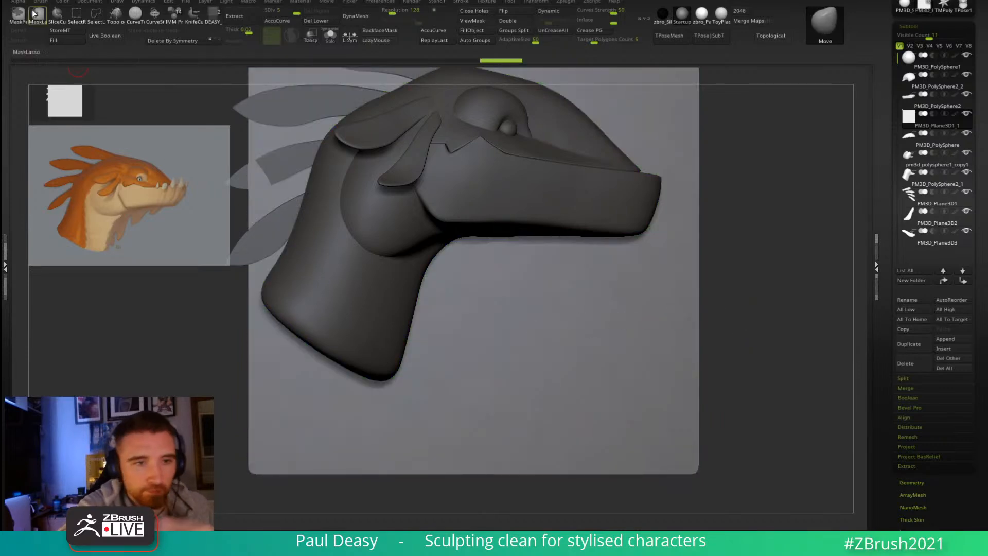
# Step: Try MaskPen strokes on the plane below the jaw and undo them
pyautogui.moveTo(453, 361)
pyautogui.keyDown('ctrl'); pyautogui.mouseDown()
pyautogui.moveTo(515, 333)
pyautogui.moveTo(542, 399)
pyautogui.mouseUp(); pyautogui.keyUp('ctrl')
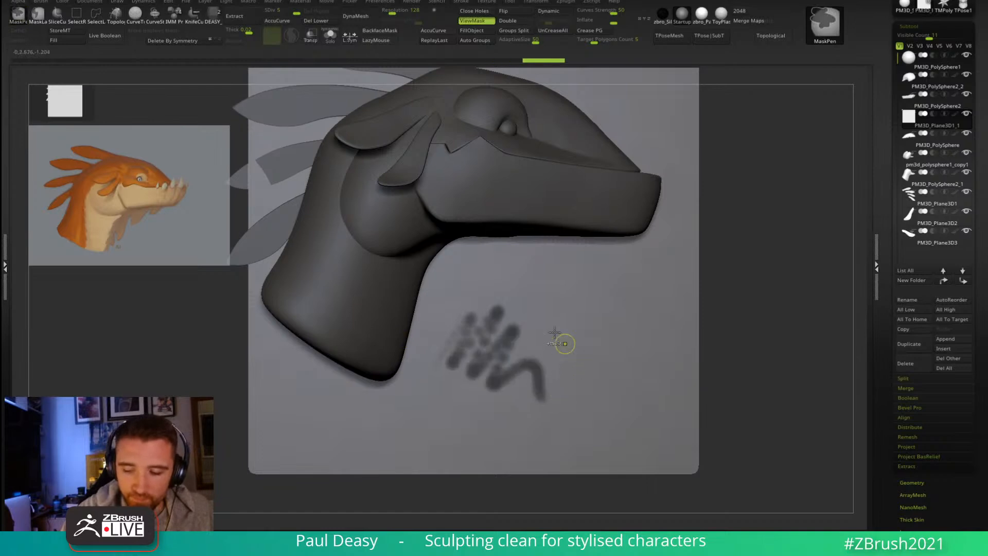
pyautogui.hotkey('ctrl', 'z')
pyautogui.keyDown('ctrl'); pyautogui.moveTo(528, 331); pyautogui.dragTo(558, 373); pyautogui.keyUp('ctrl')
pyautogui.hotkey('ctrl', 'z')
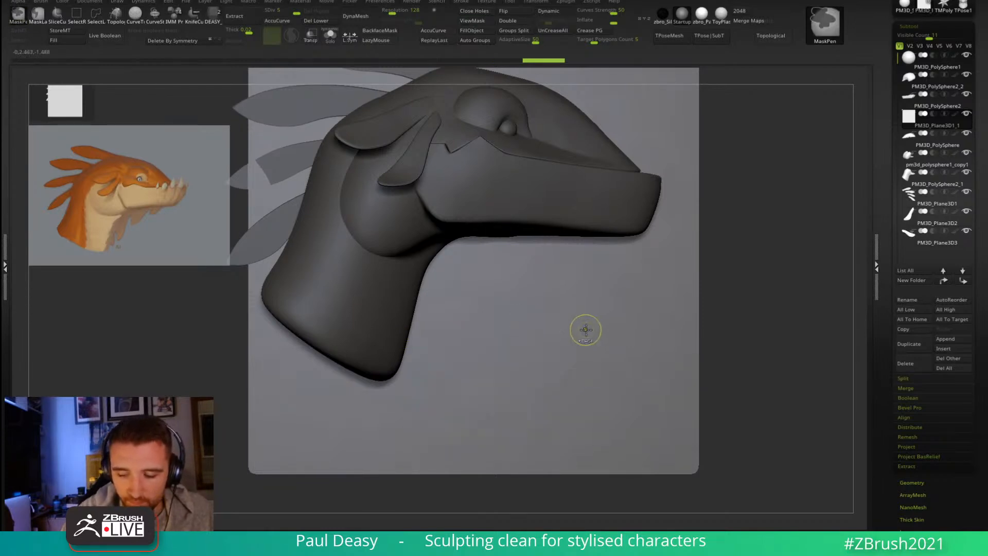
# Step: Paint a MaskPen mask on the plane for two pointed frill spikes along the front of the neck
pyautogui.press('space')
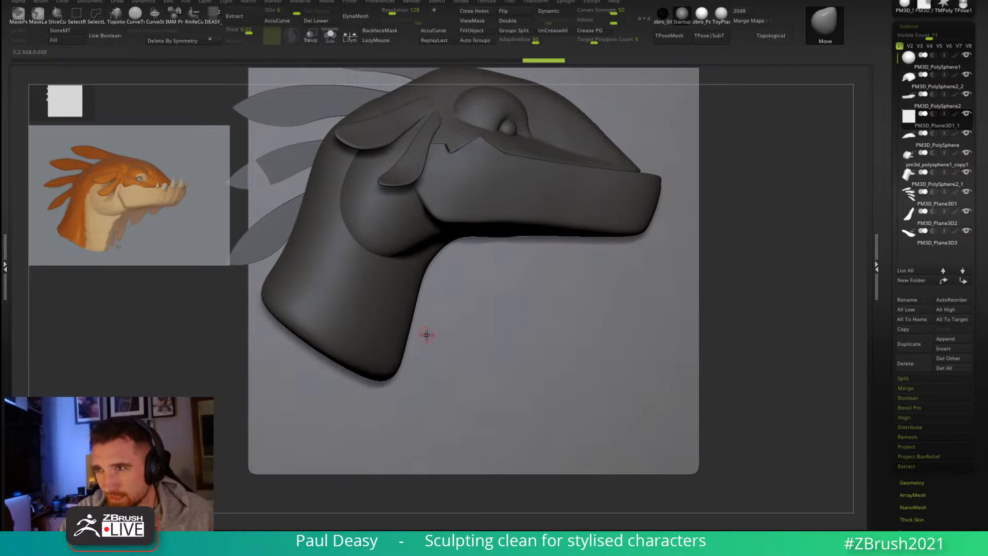
pyautogui.keyDown('alt'); pyautogui.moveTo(417, 340); pyautogui.dragTo(419, 343, button='right'); pyautogui.keyUp('alt')
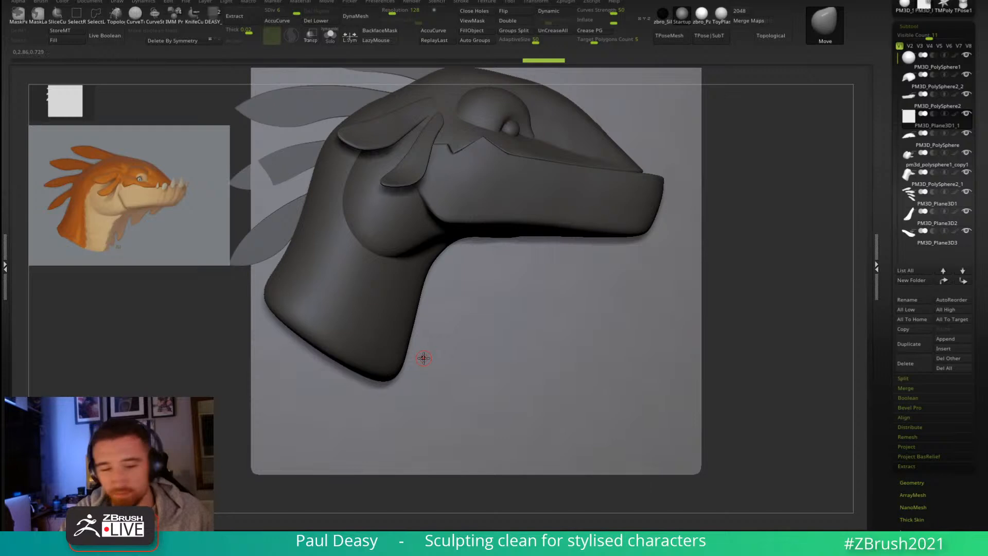
pyautogui.press('ctrl')
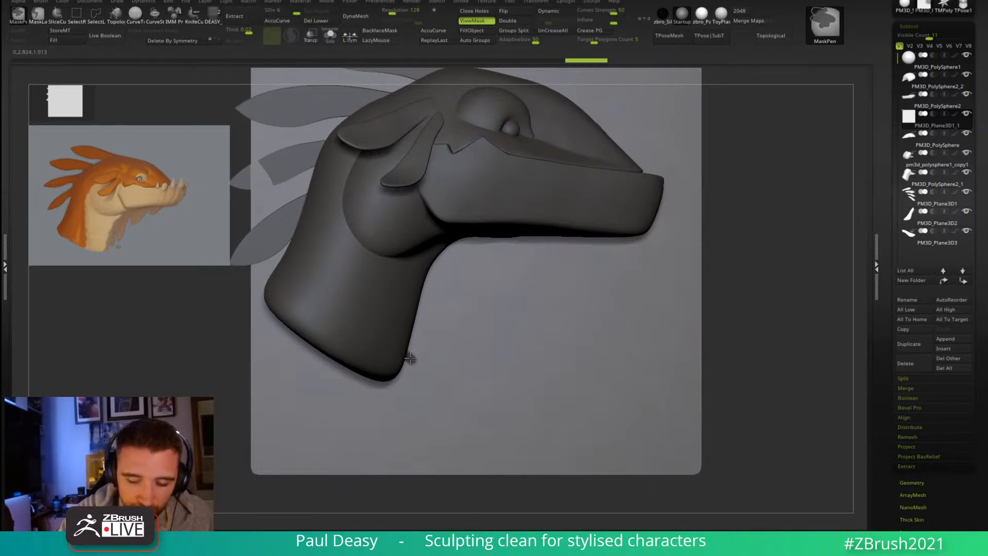
pyautogui.keyDown('ctrl'); pyautogui.moveTo(409, 359); pyautogui.dragTo(413, 318); pyautogui.keyUp('ctrl')
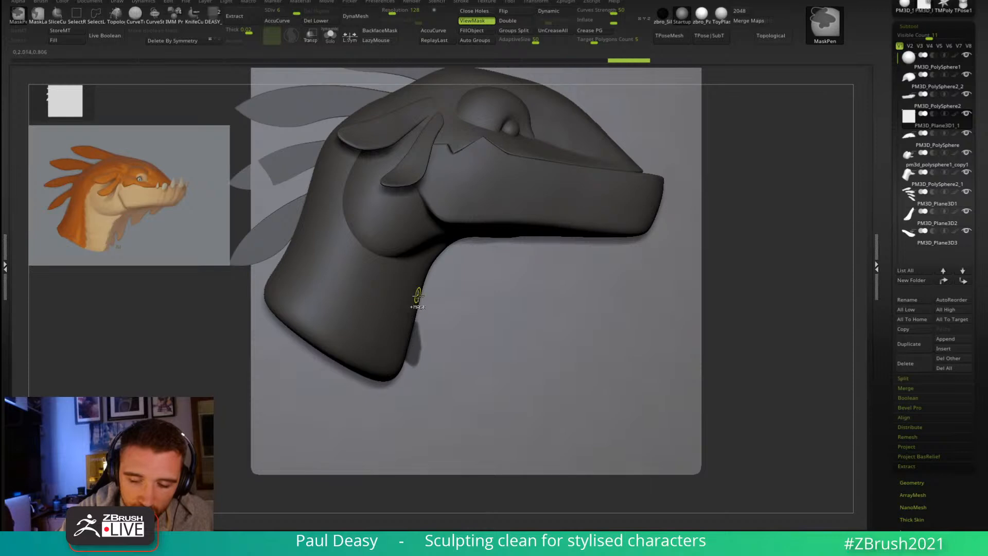
pyautogui.keyDown('ctrl'); pyautogui.moveTo(414, 325); pyautogui.dragTo(417, 312); pyautogui.keyUp('ctrl')
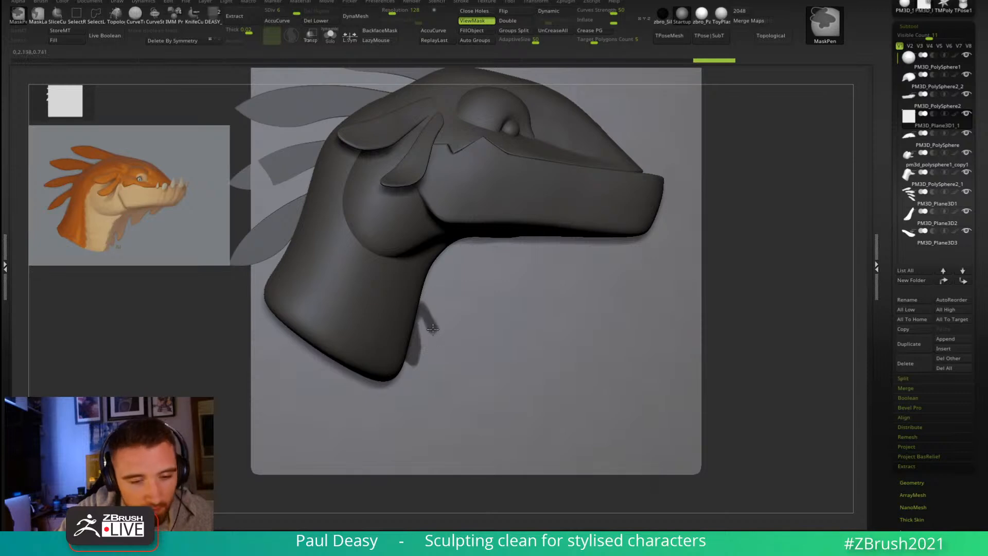
pyautogui.moveTo(433, 333)
pyautogui.keyDown('ctrl'); pyautogui.mouseDown()
pyautogui.moveTo(442, 246)
pyautogui.moveTo(435, 320)
pyautogui.mouseUp(); pyautogui.keyUp('ctrl')
pyautogui.moveTo(436, 269)
pyautogui.keyDown('ctrl'); pyautogui.mouseDown()
pyautogui.moveTo(421, 303)
pyautogui.moveTo(437, 338)
pyautogui.moveTo(448, 269)
pyautogui.moveTo(453, 315)
pyautogui.moveTo(450, 249)
pyautogui.moveTo(448, 306)
pyautogui.mouseUp(); pyautogui.keyUp('ctrl')
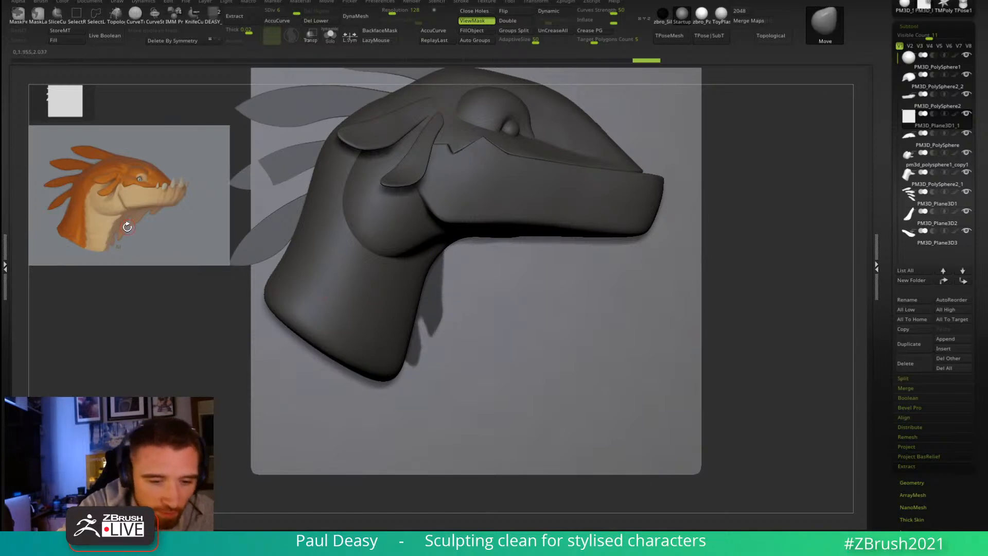
# Step: Extend the frill mask up to the jaw corner and lengthen the lowest spike's tip with a smaller brush
pyautogui.press('space')
pyautogui.keyDown('ctrl'); pyautogui.moveTo(437, 297); pyautogui.dragTo(448, 241); pyautogui.keyUp('ctrl')
pyautogui.moveTo(439, 279)
pyautogui.keyDown('ctrl'); pyautogui.mouseDown()
pyautogui.moveTo(440, 264)
pyautogui.moveTo(439, 300)
pyautogui.moveTo(448, 295)
pyautogui.mouseUp(); pyautogui.keyUp('ctrl')
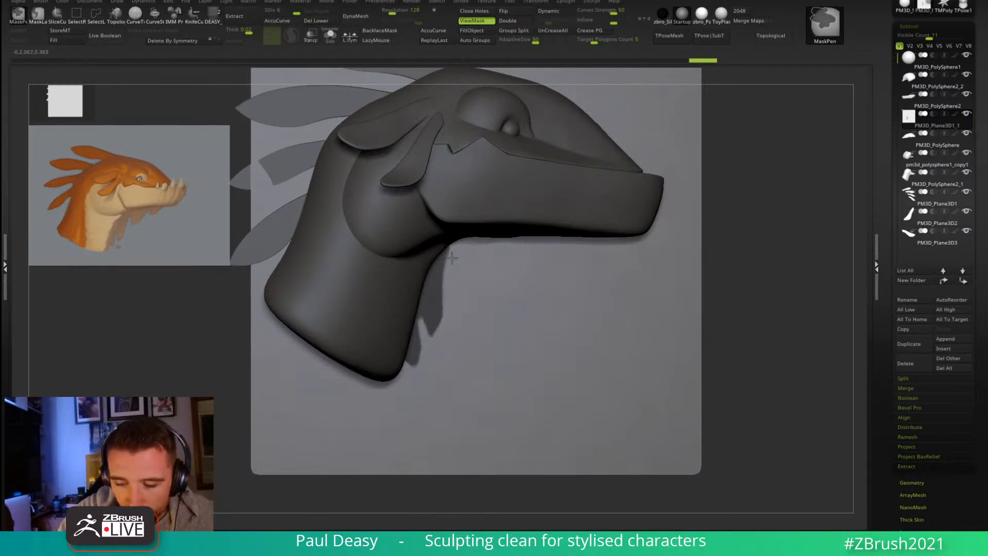
pyautogui.keyDown('ctrl'); pyautogui.click(448, 284); pyautogui.keyUp('ctrl')
pyautogui.press('space')
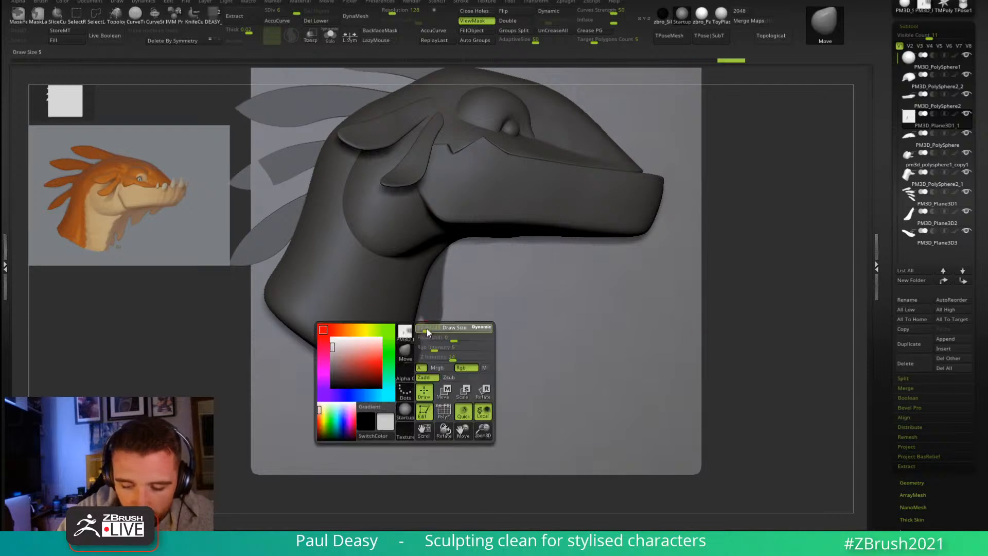
pyautogui.press('space')
pyautogui.press('space')
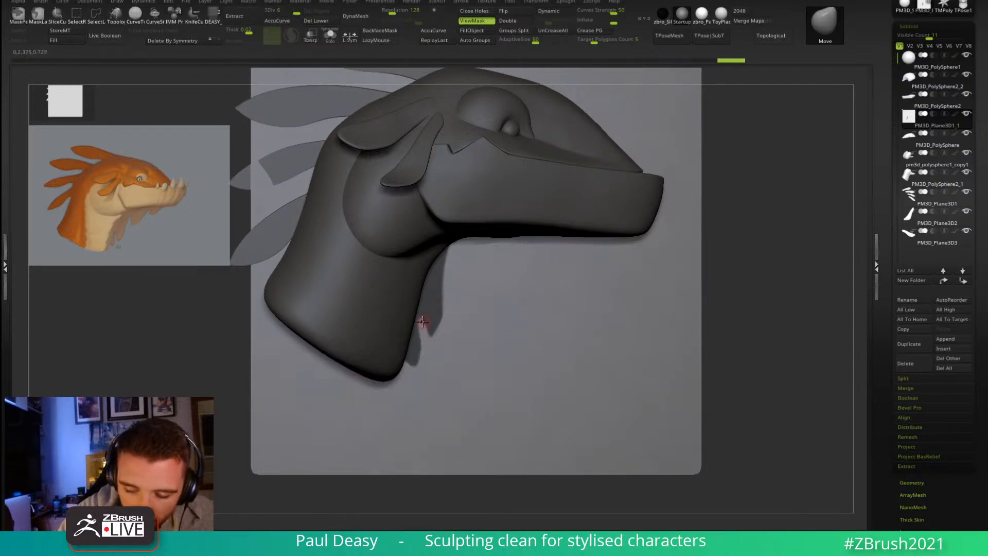
pyautogui.press('ctrl')
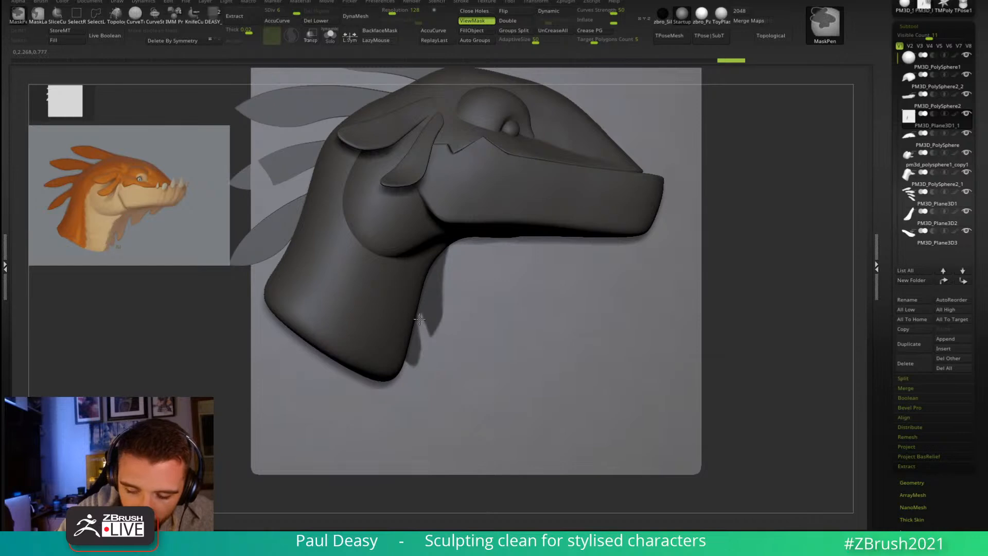
pyautogui.moveTo(427, 353)
pyautogui.keyDown('ctrl'); pyautogui.mouseDown()
pyautogui.moveTo(420, 307)
pyautogui.moveTo(412, 395)
pyautogui.mouseUp(); pyautogui.keyUp('ctrl')
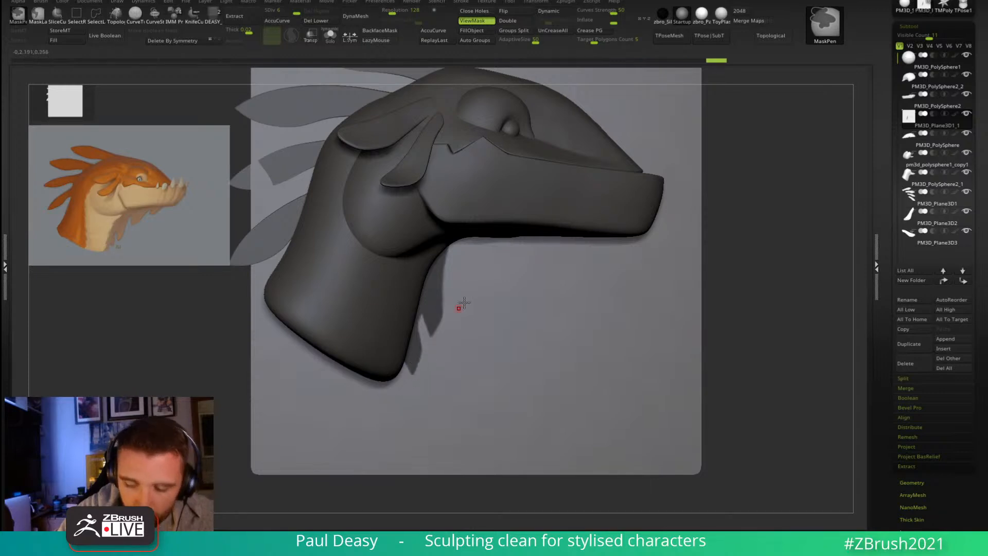
# Step: Mask two more pointed frill shapes on the plane beneath the lower jaw
pyautogui.keyDown('alt'); pyautogui.moveTo(478, 312); pyautogui.dragTo(457, 314, button='right'); pyautogui.keyUp('alt')
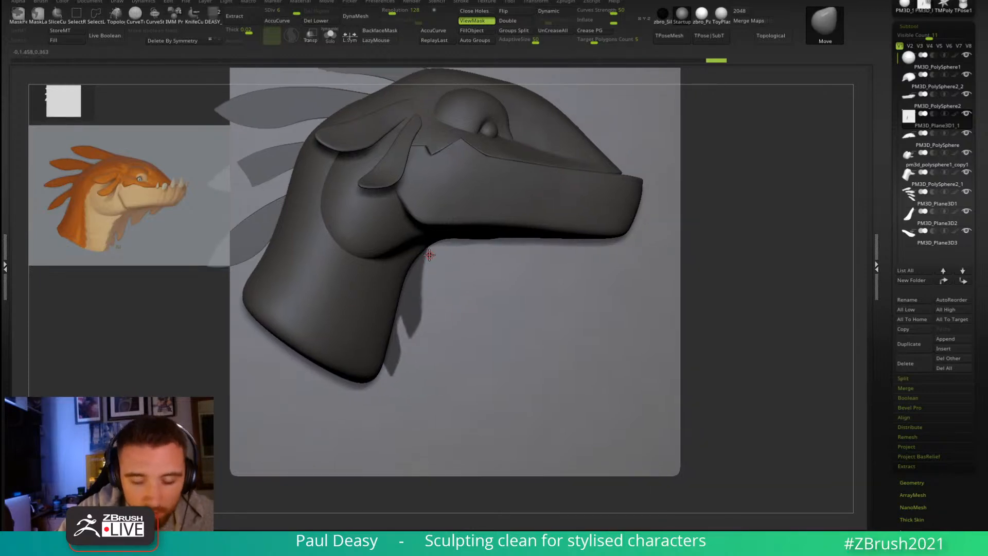
pyautogui.moveTo(440, 243)
pyautogui.keyDown('ctrl'); pyautogui.mouseDown()
pyautogui.moveTo(432, 251)
pyautogui.moveTo(448, 242)
pyautogui.moveTo(437, 243)
pyautogui.moveTo(442, 284)
pyautogui.moveTo(473, 277)
pyautogui.moveTo(502, 239)
pyautogui.mouseUp(); pyautogui.keyUp('ctrl')
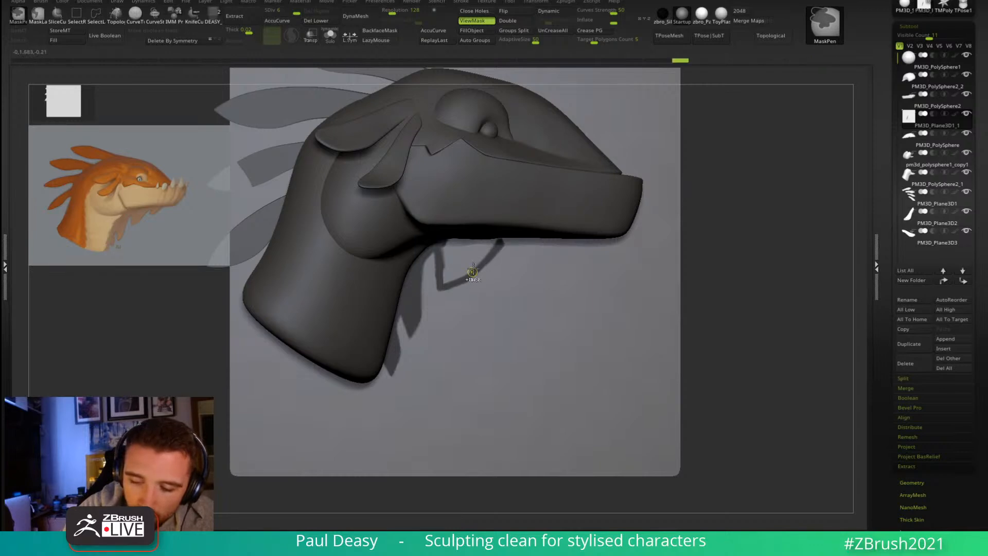
pyautogui.press('b')
pyautogui.press('m')
pyautogui.press('v')
pyautogui.press('ctrl')
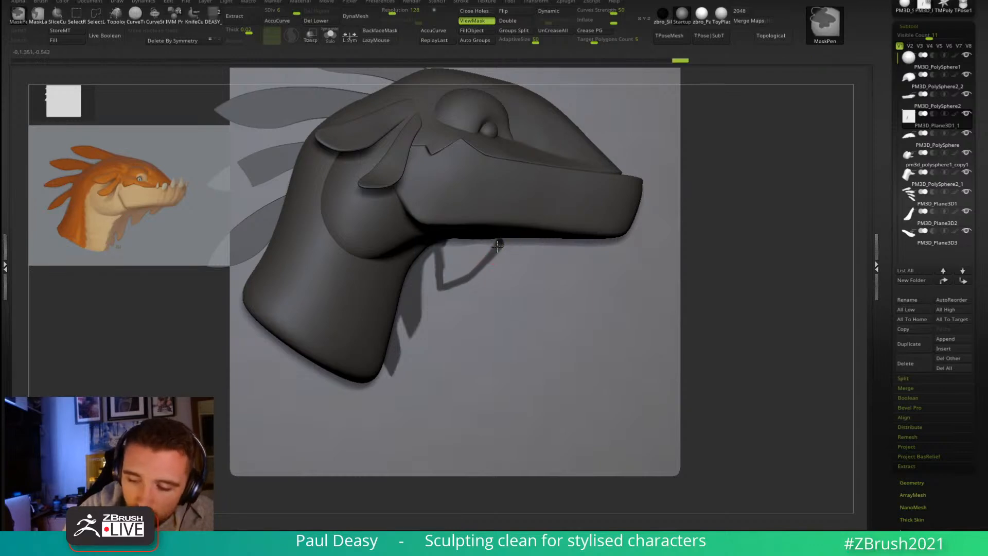
pyautogui.moveTo(498, 245)
pyautogui.keyDown('ctrl'); pyautogui.mouseDown()
pyautogui.moveTo(516, 241)
pyautogui.moveTo(512, 262)
pyautogui.moveTo(528, 263)
pyautogui.mouseUp(); pyautogui.keyUp('ctrl')
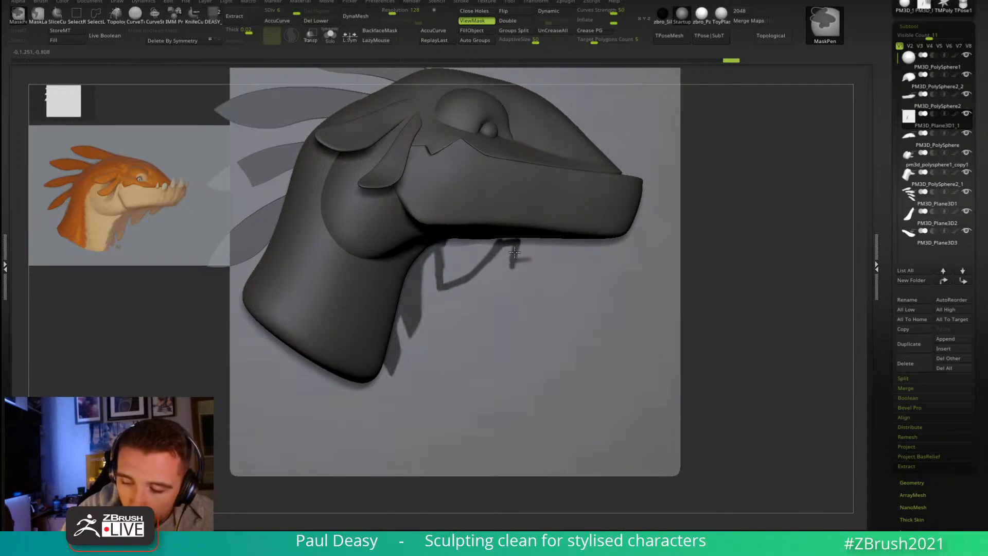
pyautogui.moveTo(515, 266)
pyautogui.keyDown('ctrl'); pyautogui.mouseDown()
pyautogui.moveTo(553, 239)
pyautogui.moveTo(522, 263)
pyautogui.moveTo(527, 257)
pyautogui.mouseUp(); pyautogui.keyUp('ctrl')
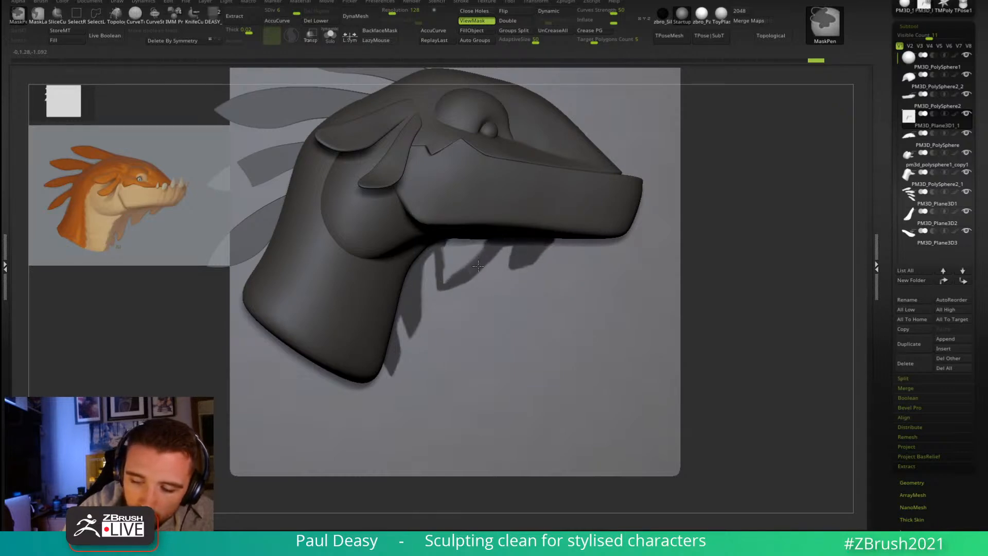
# Step: Isolate the plane and thicken the mask's upper edge into one continuous band joining all the frill points
pyautogui.press('space')
pyautogui.hotkey('alt', 's')
pyautogui.moveTo(451, 241)
pyautogui.keyDown('ctrl'); pyautogui.mouseDown()
pyautogui.moveTo(473, 240)
pyautogui.moveTo(443, 231)
pyautogui.moveTo(416, 249)
pyautogui.moveTo(374, 368)
pyautogui.moveTo(399, 278)
pyautogui.moveTo(389, 298)
pyautogui.moveTo(418, 241)
pyautogui.moveTo(461, 241)
pyautogui.moveTo(450, 269)
pyautogui.moveTo(473, 233)
pyautogui.mouseUp(); pyautogui.keyUp('ctrl')
pyautogui.hotkey('ctrl', 'z')
pyautogui.rightClick(476, 229)
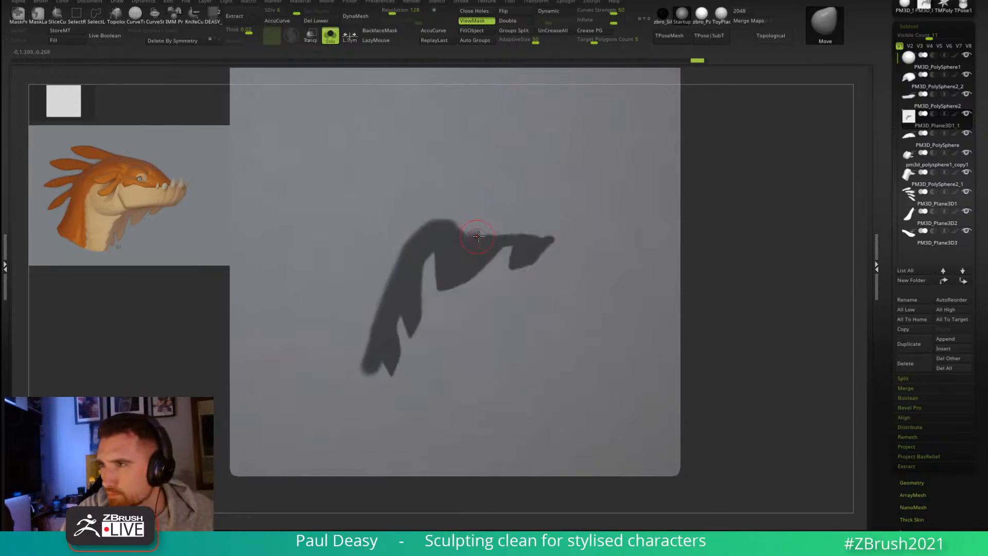
pyautogui.keyDown('alt'); pyautogui.moveTo(477, 227); pyautogui.dragTo(473, 237, button='right'); pyautogui.keyUp('alt')
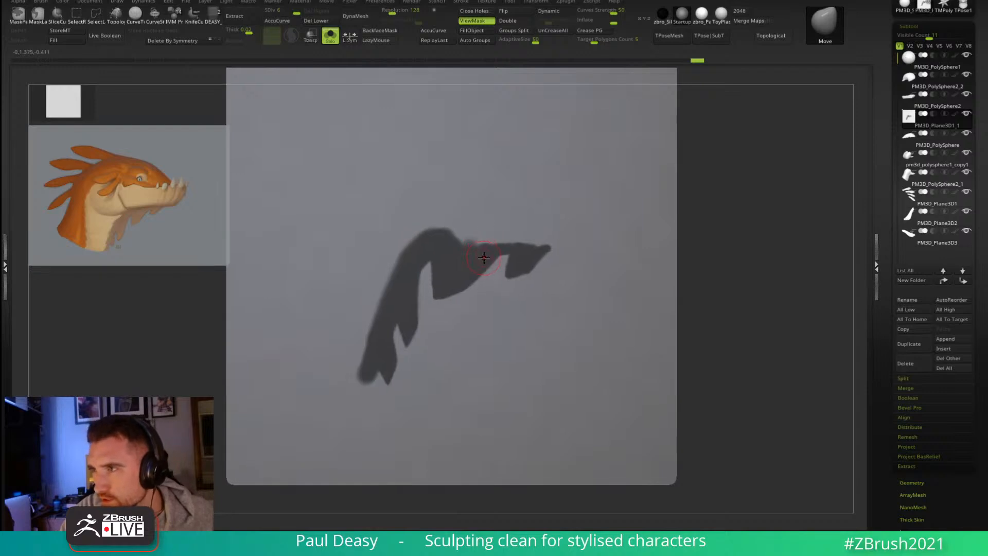
pyautogui.moveTo(447, 235)
pyautogui.keyDown('ctrl'); pyautogui.mouseDown()
pyautogui.moveTo(463, 232)
pyautogui.moveTo(466, 256)
pyautogui.moveTo(441, 233)
pyautogui.moveTo(415, 234)
pyautogui.moveTo(388, 269)
pyautogui.moveTo(355, 376)
pyautogui.mouseUp(); pyautogui.keyUp('ctrl')
pyautogui.moveTo(484, 223)
pyautogui.keyDown('ctrl'); pyautogui.mouseDown()
pyautogui.moveTo(484, 232)
pyautogui.moveTo(543, 234)
pyautogui.mouseUp(); pyautogui.keyUp('ctrl')
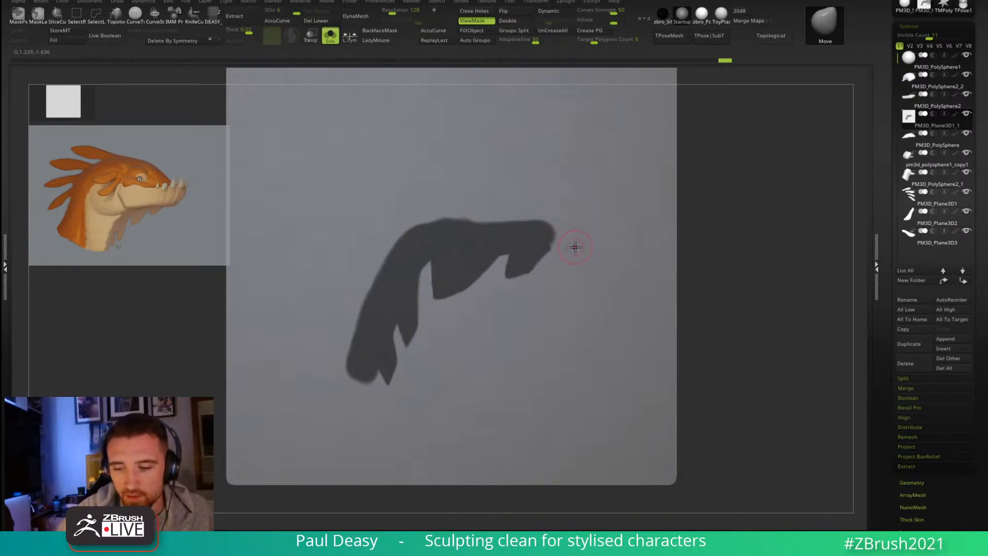
# Step: Clean up the mask's lower edge around the two frill points under the jaw
pyautogui.press('ctrl')
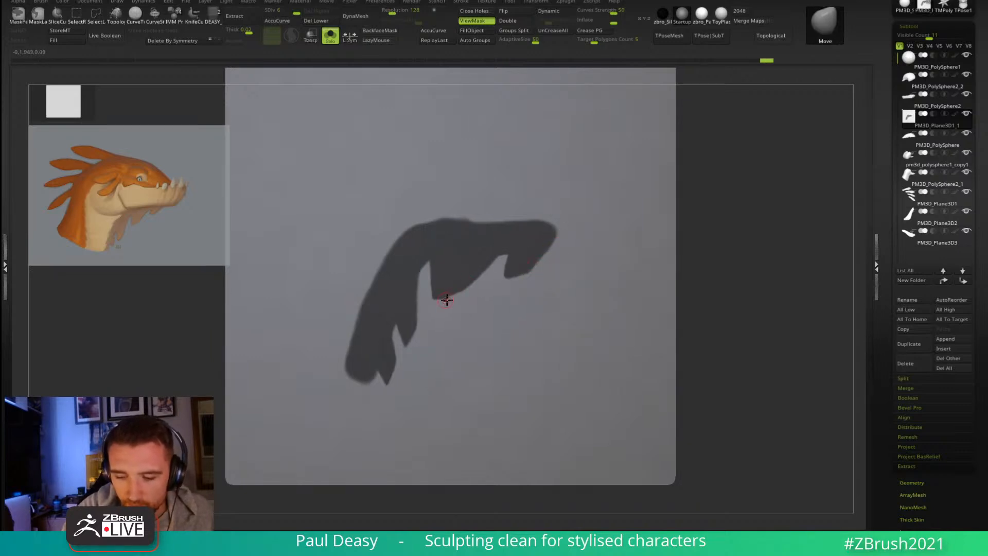
pyautogui.keyDown('alt'); pyautogui.moveTo(451, 298); pyautogui.dragTo(472, 290, button='right'); pyautogui.keyUp('alt')
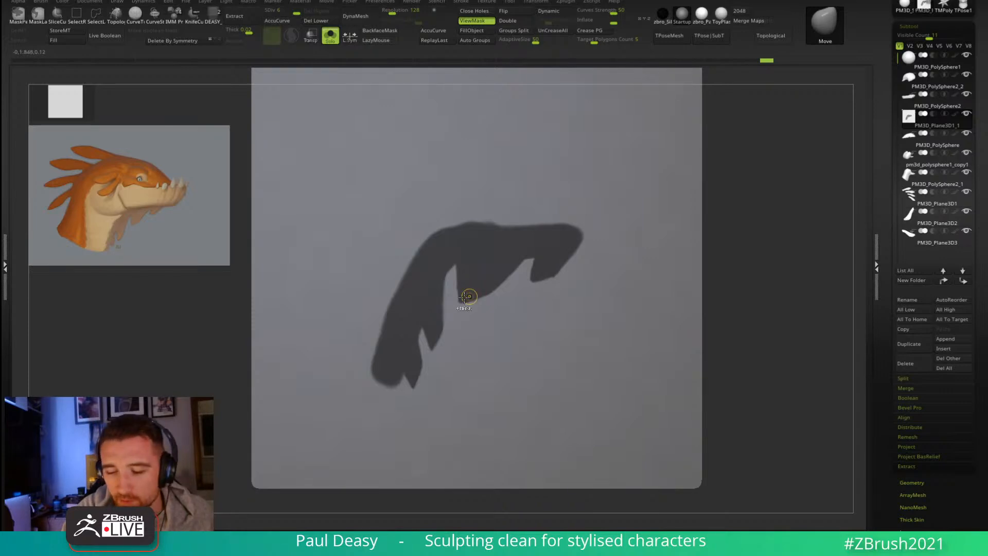
pyautogui.press('ctrl')
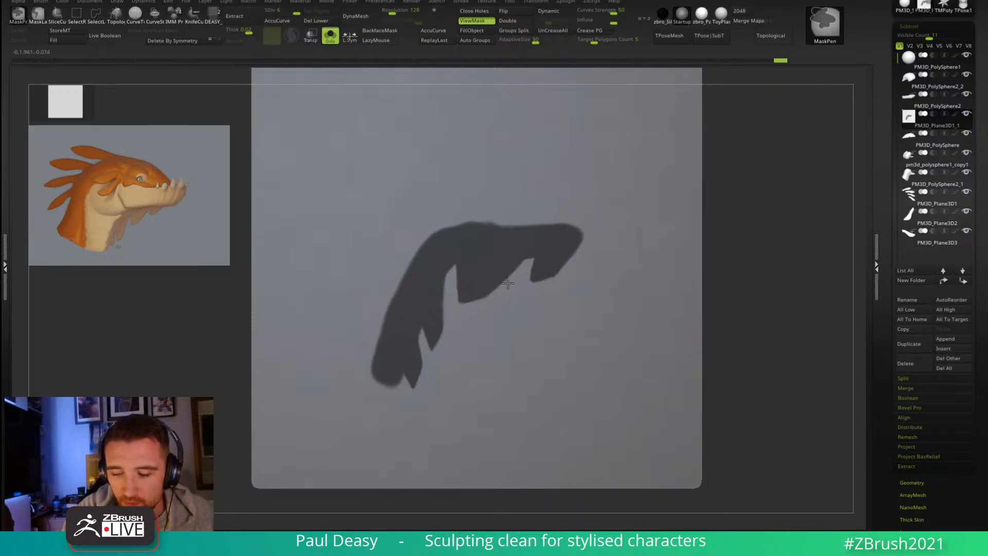
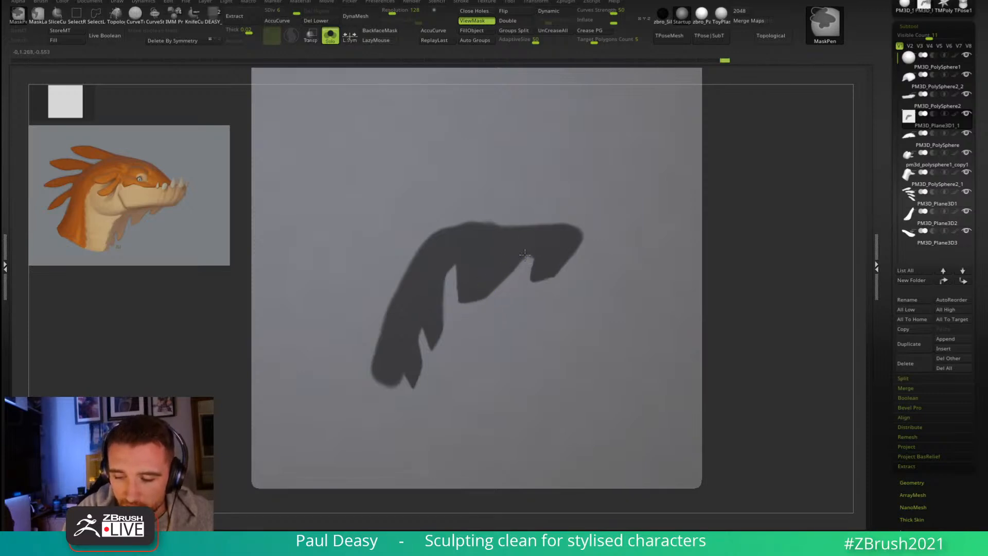
pyautogui.press('ctrl')
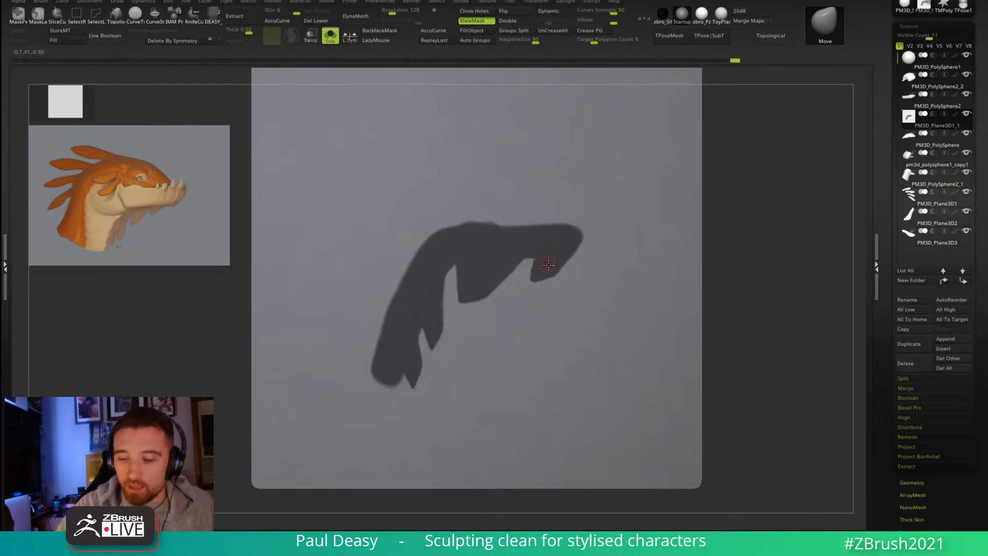
pyautogui.press('ctrl')
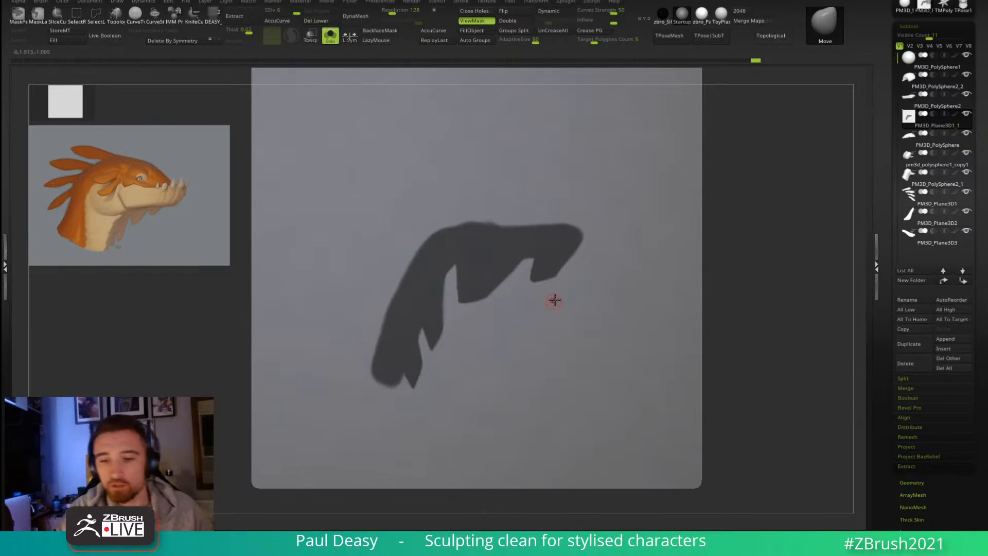
# Step: Smooth the outer curve of the frill mask from its jaw end down to its neck end
pyautogui.moveTo(534, 375)
pyautogui.mouseDown(button='right')
pyautogui.moveTo(596, 347)
pyautogui.moveTo(494, 300)
pyautogui.moveTo(504, 275)
pyautogui.mouseUp(button='right')
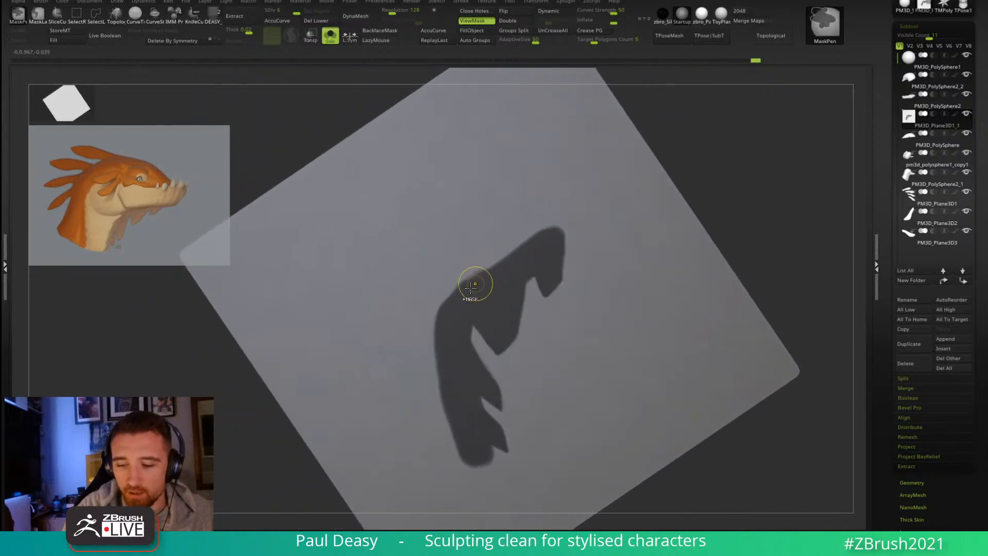
pyautogui.moveTo(545, 240)
pyautogui.keyDown('ctrl'); pyautogui.mouseDown()
pyautogui.moveTo(487, 268)
pyautogui.moveTo(469, 292)
pyautogui.mouseUp(); pyautogui.keyUp('ctrl')
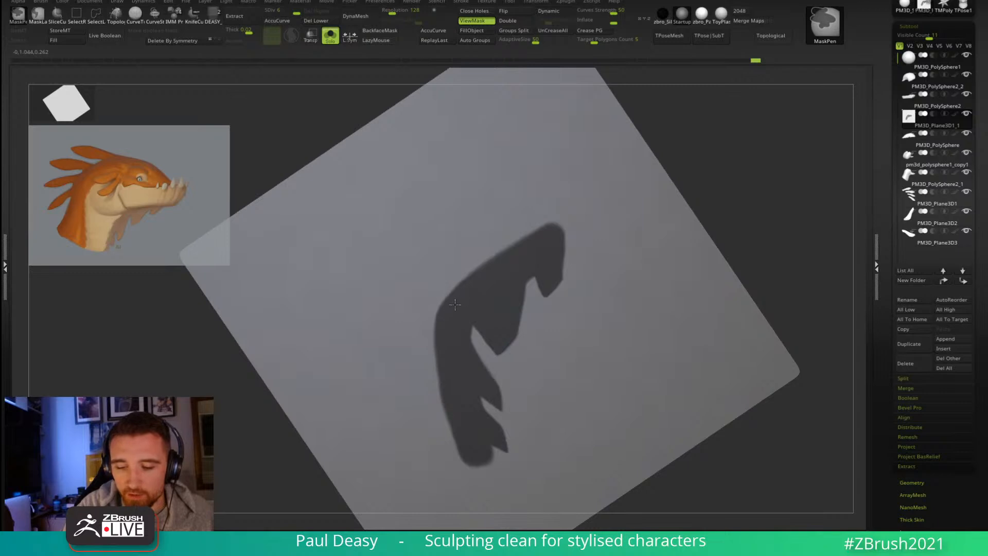
pyautogui.press('space')
pyautogui.moveTo(453, 302)
pyautogui.keyDown('ctrl'); pyautogui.mouseDown()
pyautogui.moveTo(454, 432)
pyautogui.moveTo(470, 456)
pyautogui.mouseUp(); pyautogui.keyUp('ctrl')
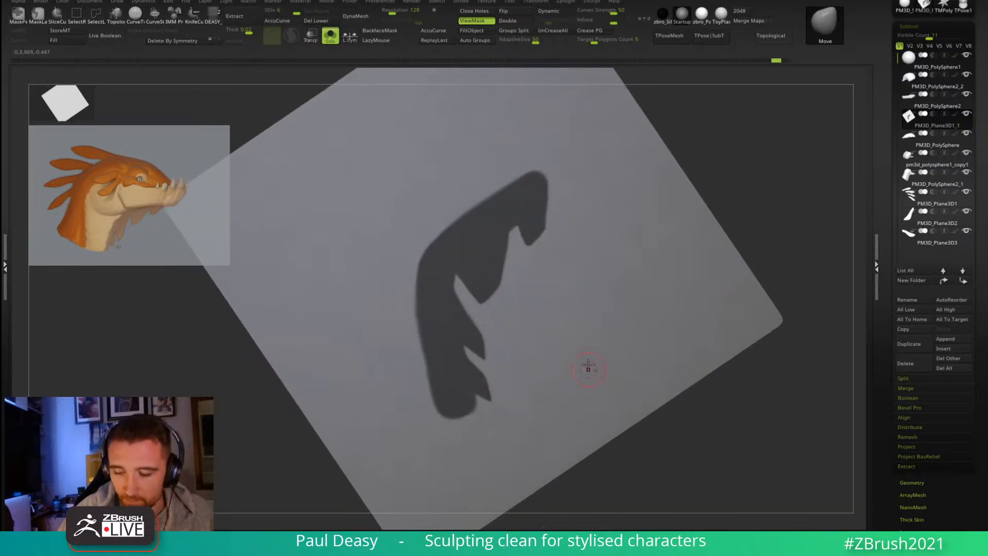
# Step: Erase and repaint small mask areas to sharpen the notches between the frill points on the neck side
pyautogui.keyDown('shift'); pyautogui.moveTo(584, 364); pyautogui.dragTo(591, 353, button='right'); pyautogui.keyUp('shift')
pyautogui.press('space')
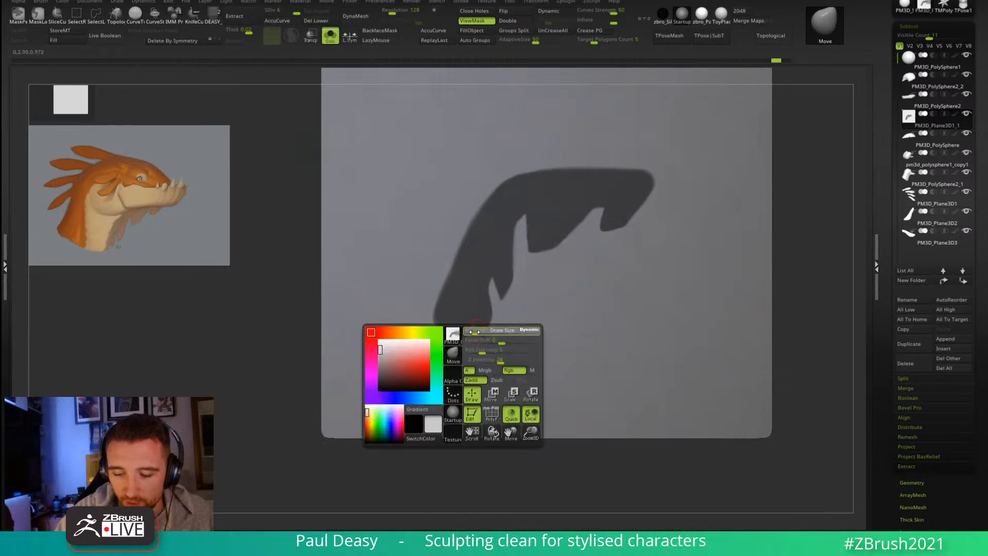
pyautogui.moveTo(467, 344)
pyautogui.keyDown('ctrl'); pyautogui.keyDown('alt'); pyautogui.mouseDown()
pyautogui.moveTo(472, 312)
pyautogui.moveTo(481, 331)
pyautogui.moveTo(493, 309)
pyautogui.mouseUp(); pyautogui.keyUp('alt'); pyautogui.keyUp('ctrl')
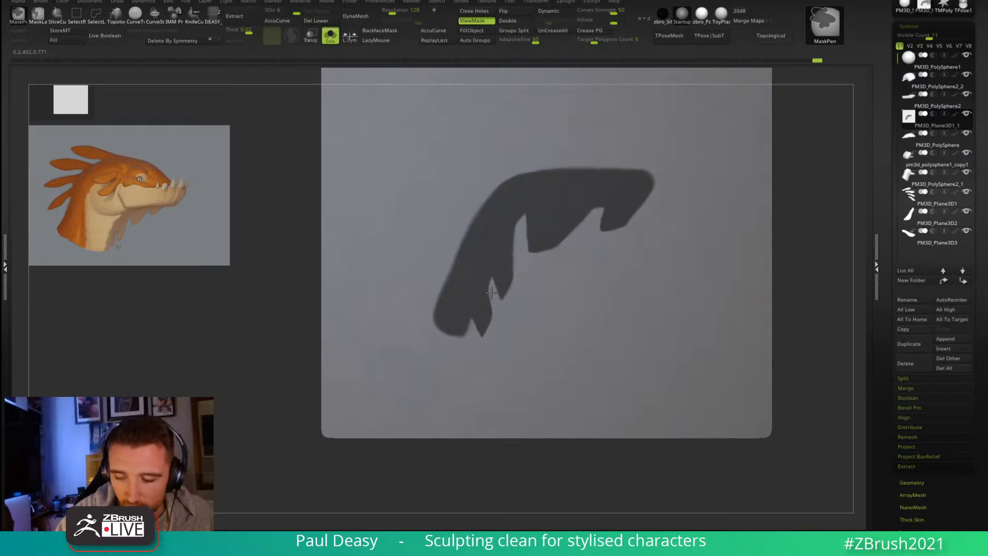
pyautogui.keyDown('alt'); pyautogui.moveTo(527, 258); pyautogui.dragTo(525, 266, button='right'); pyautogui.keyUp('alt')
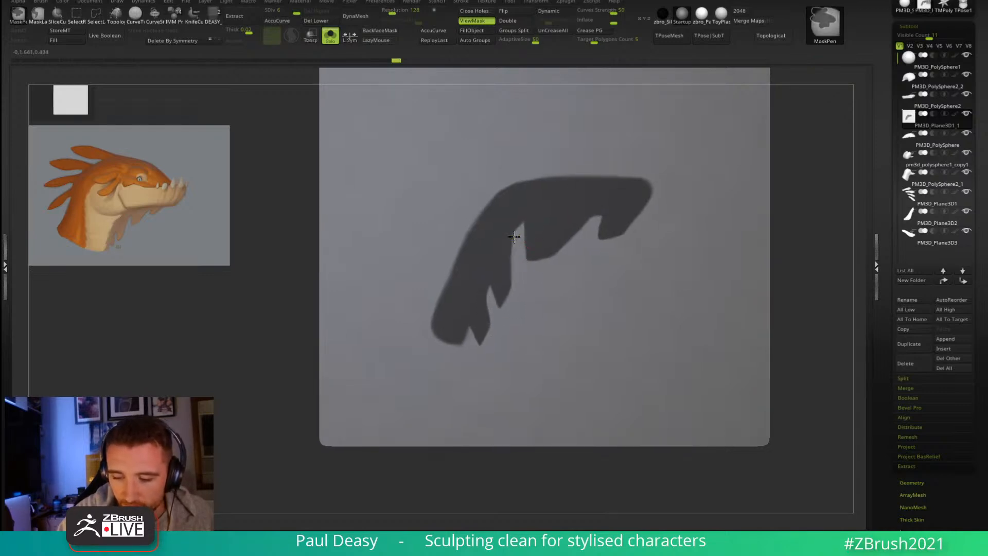
pyautogui.keyDown('ctrl'); pyautogui.moveTo(515, 236); pyautogui.dragTo(535, 213); pyautogui.keyUp('ctrl')
pyautogui.keyDown('alt'); pyautogui.moveTo(610, 213); pyautogui.dragTo(550, 223, button='right'); pyautogui.keyUp('alt')
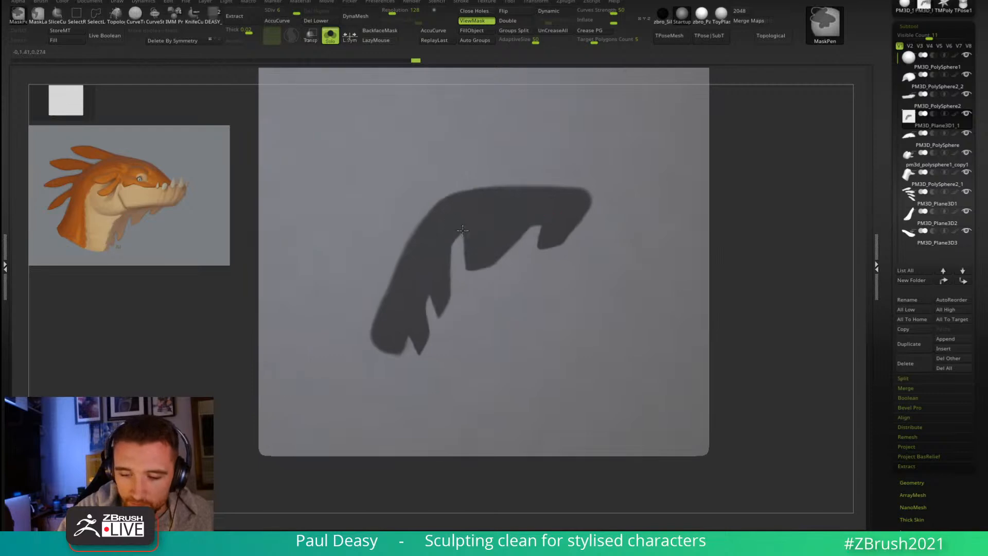
# Step: Extend the mask along the outer edge of the frill's jaw-end point to give it a fuller, smoother curve
pyautogui.moveTo(451, 247)
pyautogui.keyDown('shift'); pyautogui.mouseDown(button='right')
pyautogui.moveTo(523, 376)
pyautogui.moveTo(624, 314)
pyautogui.moveTo(631, 291)
pyautogui.mouseUp(button='right'); pyautogui.keyUp('shift')
pyautogui.keyDown('alt'); pyautogui.moveTo(562, 305); pyautogui.dragTo(595, 297, button='right'); pyautogui.keyUp('alt')
pyautogui.keyDown('alt'); pyautogui.moveTo(496, 251); pyautogui.dragTo(543, 240, button='right'); pyautogui.keyUp('alt')
pyautogui.press('ctrl')
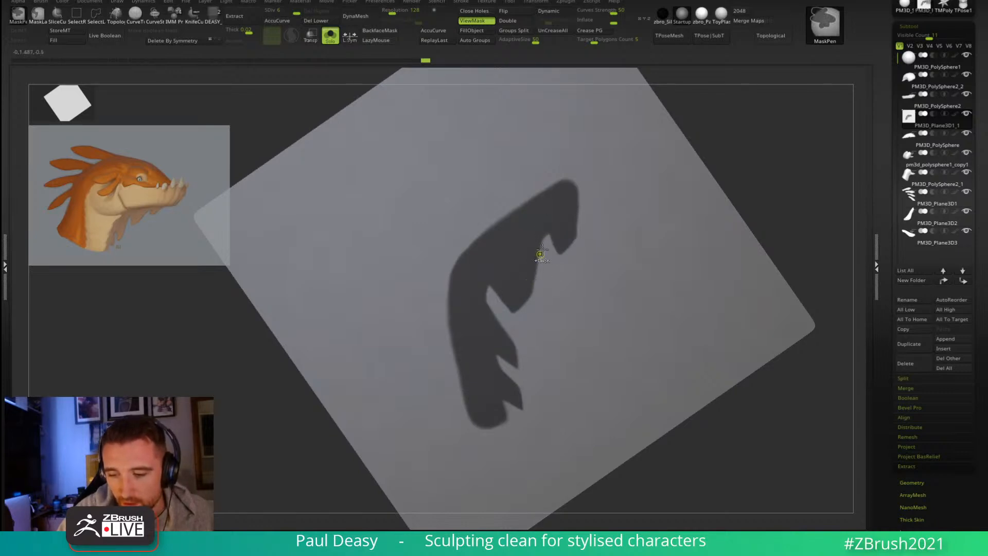
pyautogui.press('space')
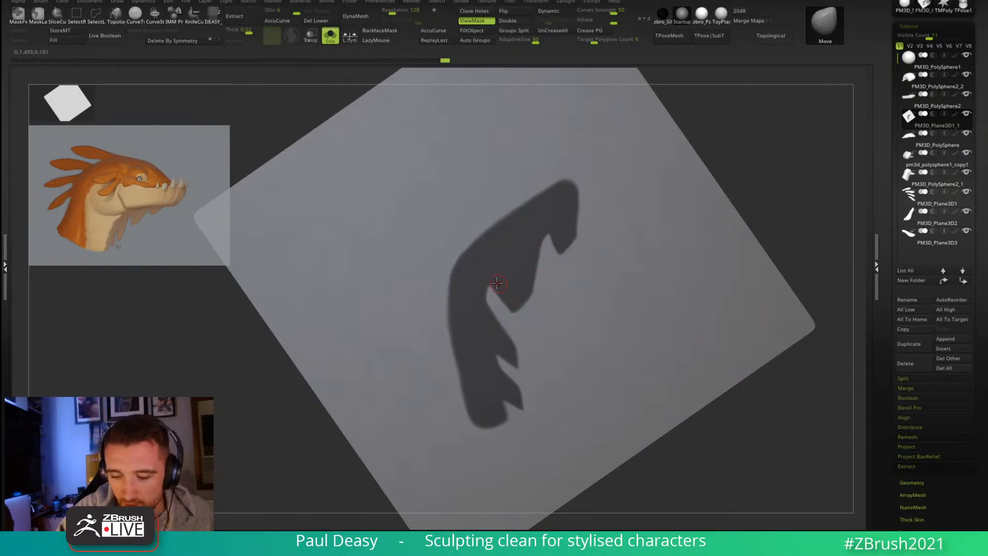
pyautogui.press('ctrl')
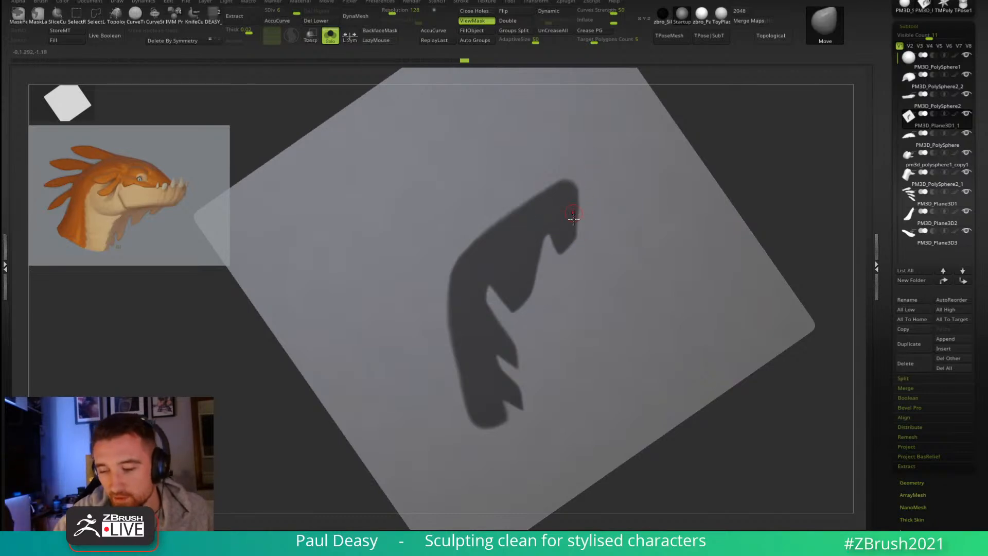
pyautogui.keyDown('ctrl'); pyautogui.moveTo(574, 233); pyautogui.dragTo(575, 206); pyautogui.keyUp('ctrl')
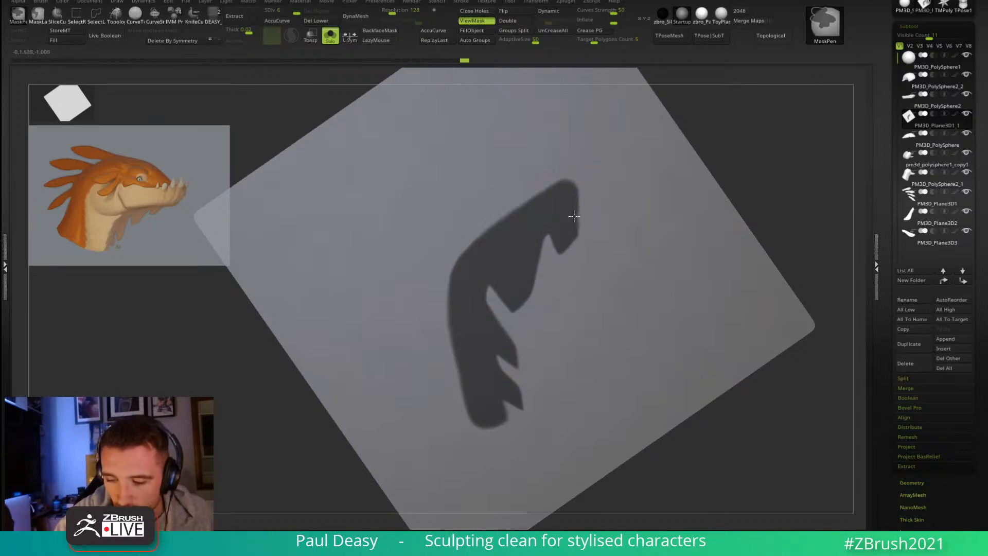
pyautogui.keyDown('ctrl'); pyautogui.moveTo(584, 188); pyautogui.dragTo(581, 228); pyautogui.keyUp('ctrl')
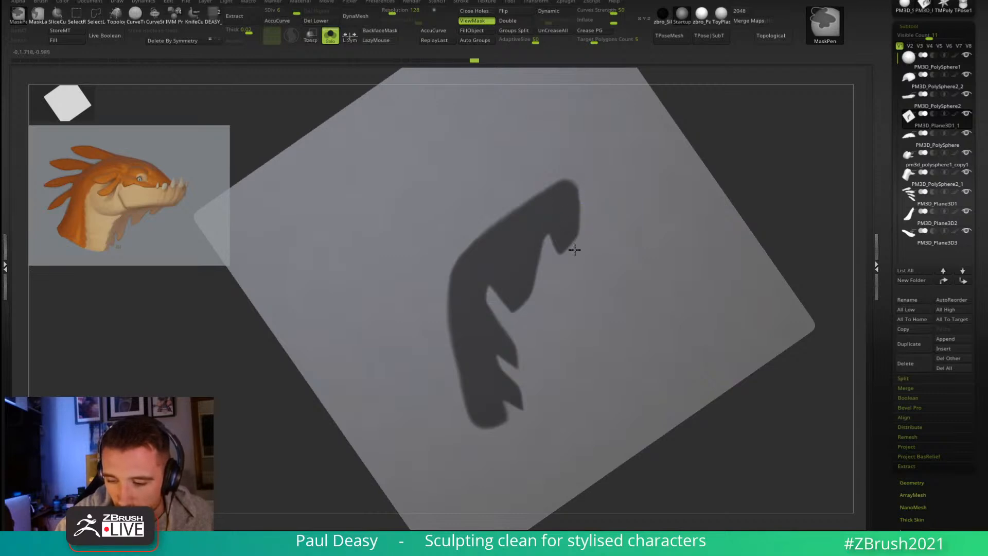
pyautogui.keyDown('shift'); pyautogui.moveTo(606, 198); pyautogui.dragTo(609, 203, button='right'); pyautogui.keyUp('shift')
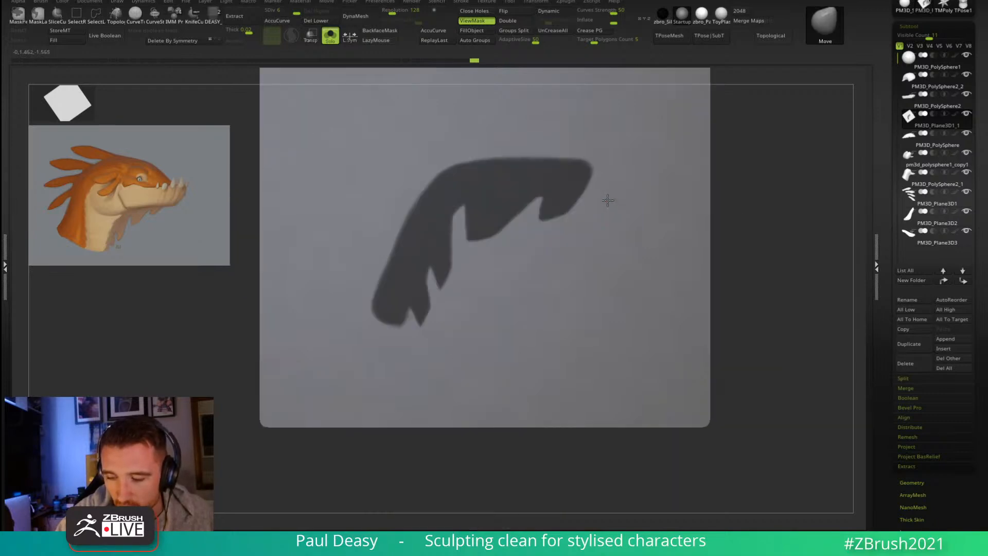
# Step: Bring the other head parts back into view and compare the masked frill's shape with the head and the reference
pyautogui.keyDown('alt'); pyautogui.moveTo(765, 198); pyautogui.dragTo(719, 222); pyautogui.keyUp('alt')
pyautogui.hotkey('alt', 's')
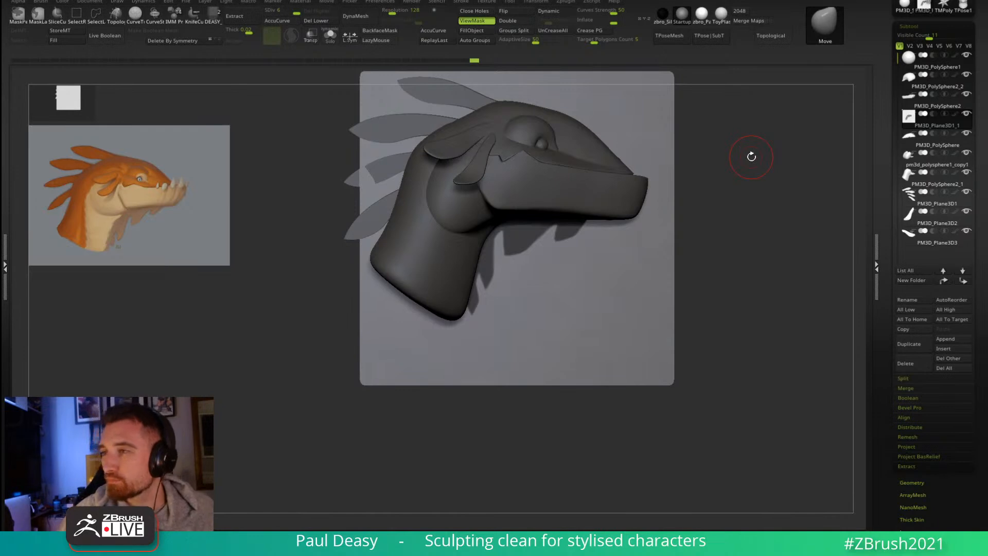
pyautogui.keyDown('alt'); pyautogui.moveTo(711, 233); pyautogui.dragTo(669, 247); pyautogui.keyUp('alt')
pyautogui.press('space')
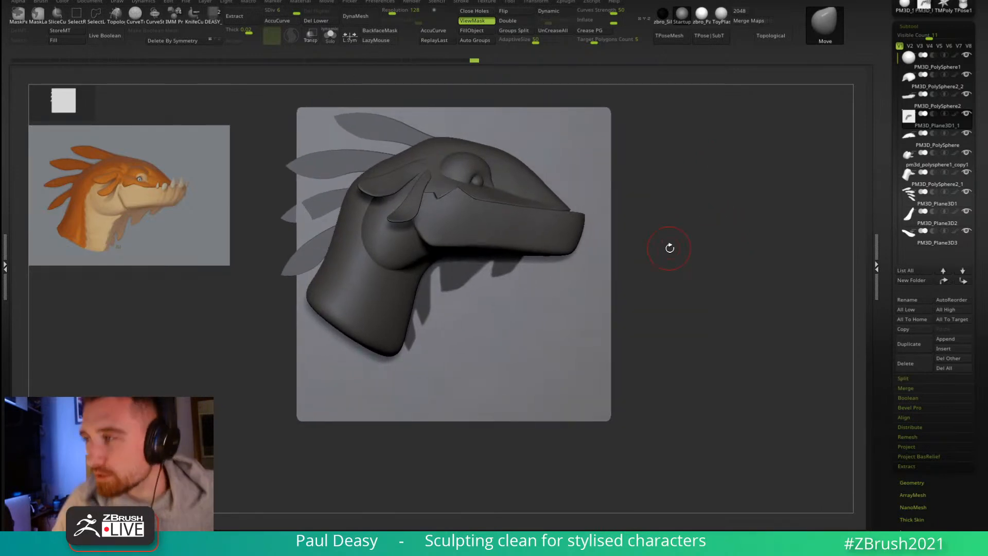
pyautogui.press('space')
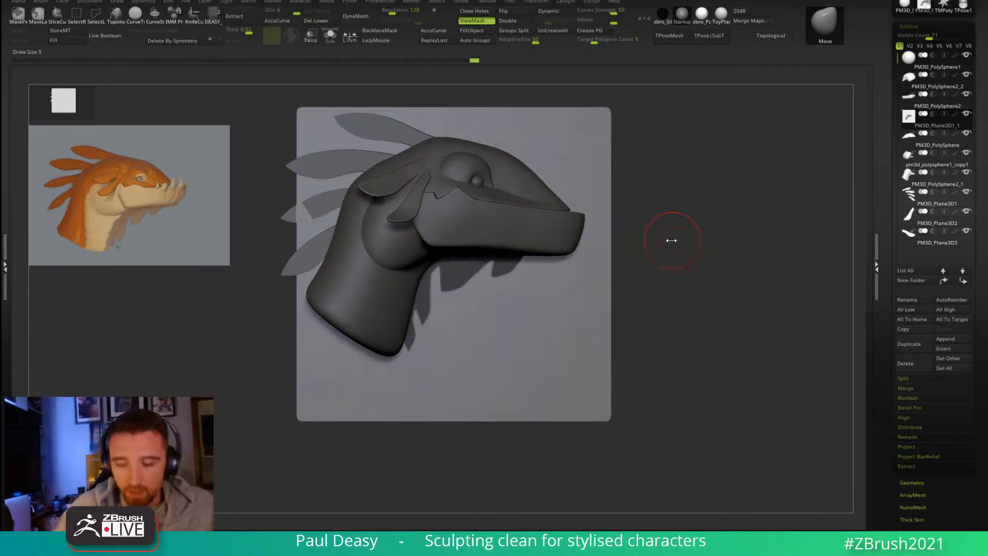
pyautogui.press('space')
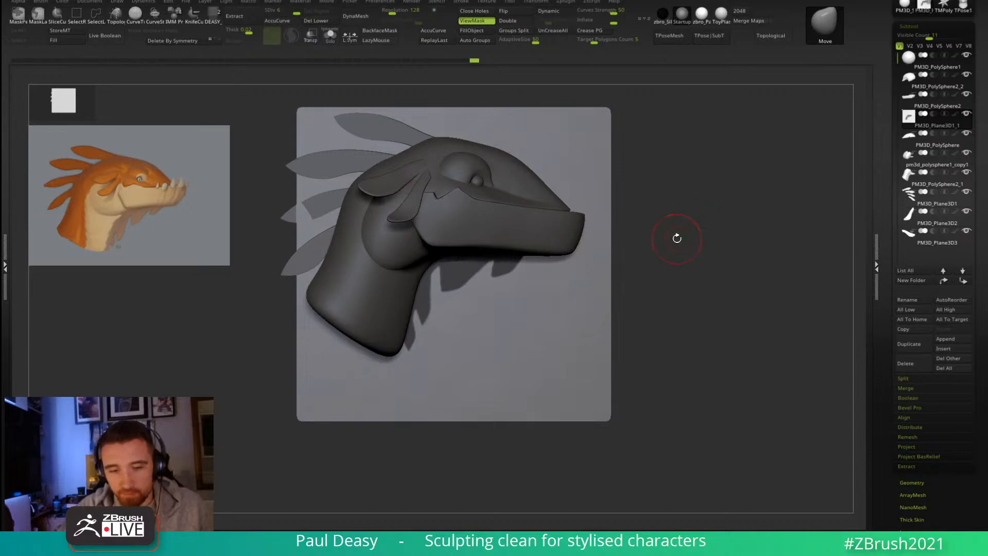
pyautogui.moveTo(665, 240)
pyautogui.mouseDown()
pyautogui.moveTo(691, 236)
pyautogui.moveTo(672, 236)
pyautogui.mouseUp()
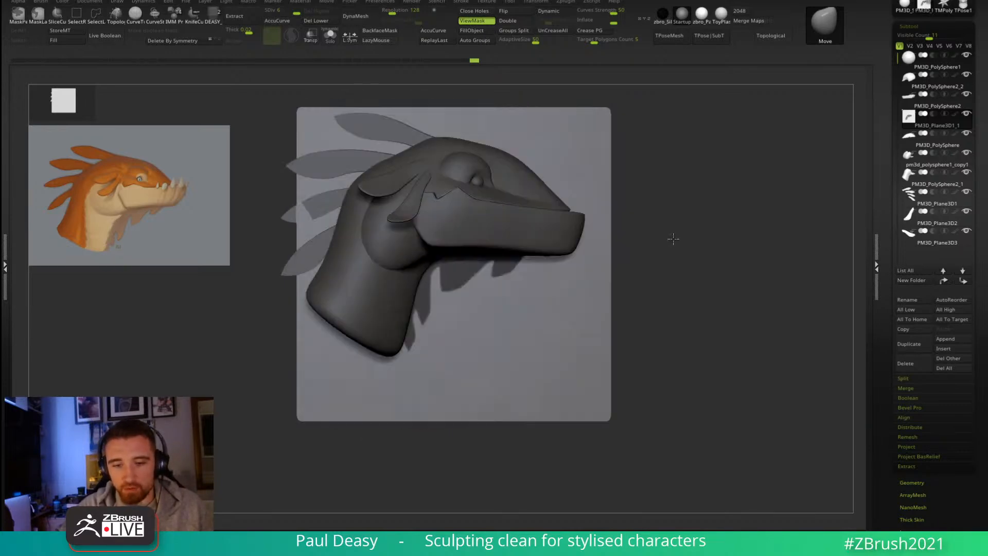
pyautogui.press('space')
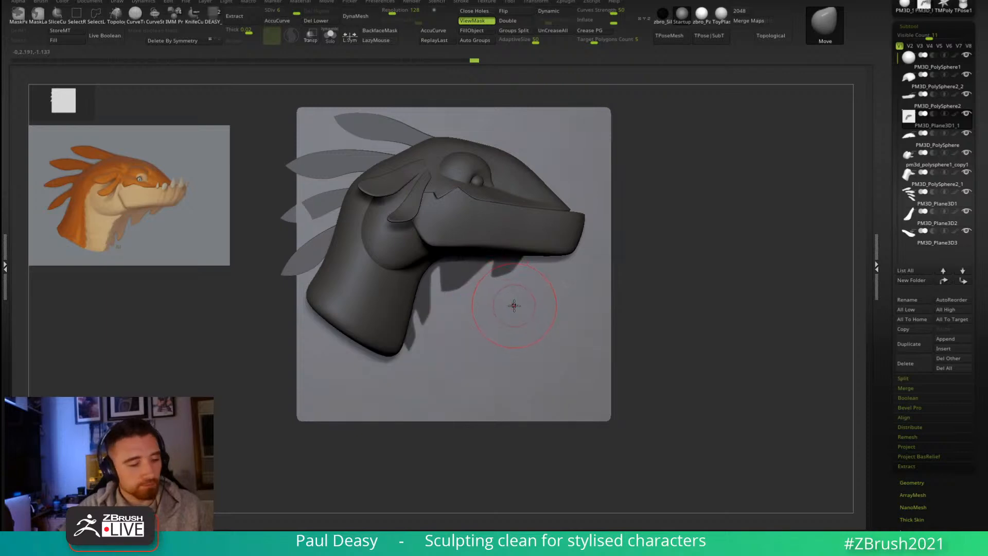
# Step: Turn the masked frill into its own polygroup, isolate it, and try to delete the hidden rest of the plane
pyautogui.hotkey('shift', 'f')
pyautogui.hotkey('ctrl', 'w')
pyautogui.keyDown('ctrl'); pyautogui.moveTo(466, 290); pyautogui.dragTo(468, 273, button='right'); pyautogui.keyUp('ctrl')
pyautogui.keyDown('ctrl'); pyautogui.keyDown('shift'); pyautogui.click(467, 273); pyautogui.keyUp('shift'); pyautogui.keyUp('ctrl')
pyautogui.press('Delete')
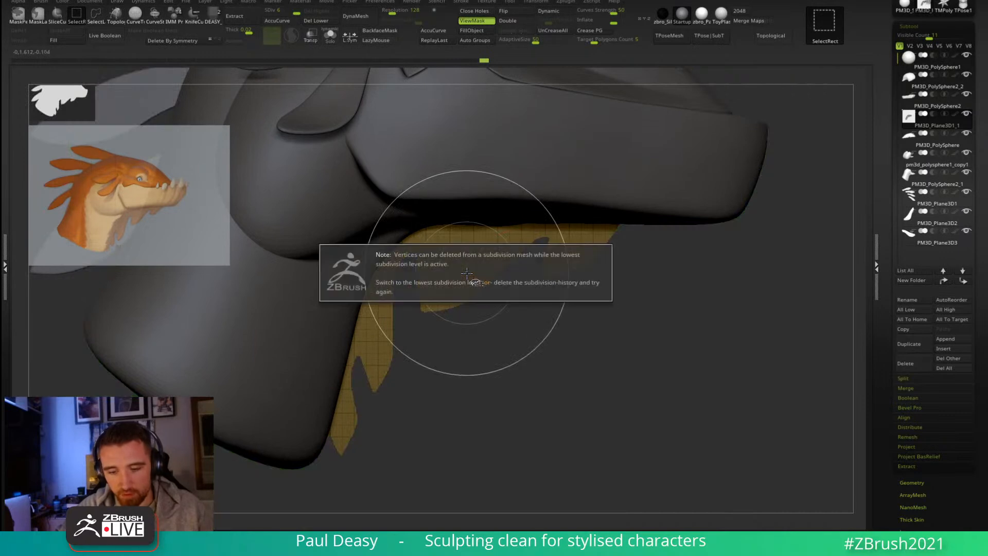
pyautogui.rightClick(589, 331)
pyautogui.moveTo(550, 319)
pyautogui.keyDown('alt'); pyautogui.mouseDown(button='right')
pyautogui.moveTo(541, 313)
pyautogui.moveTo(675, 308)
pyautogui.moveTo(632, 321)
pyautogui.moveTo(587, 287)
pyautogui.mouseUp(button='right'); pyautogui.keyUp('alt')
pyautogui.rightClick(580, 267)
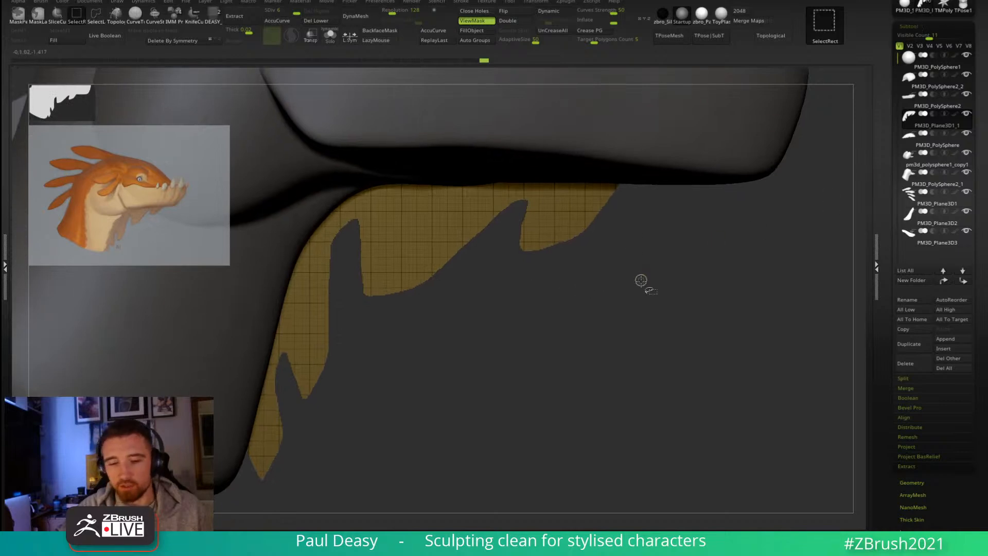
# Step: Delete the plane's lower subdivision levels and remove its hidden polygons so only the frill shape is left
pyautogui.hotkey('ctrl', 'shift', 'r')
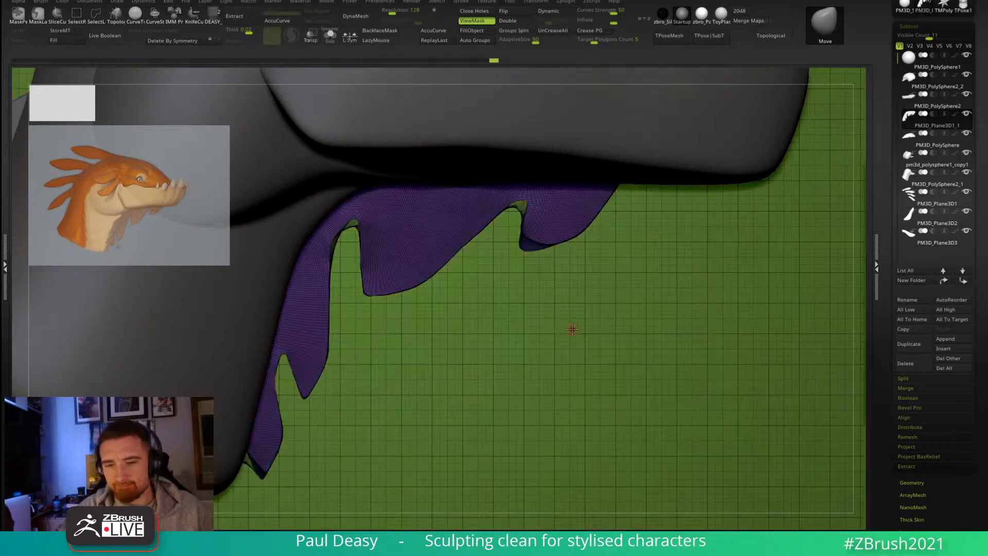
pyautogui.hotkey('ctrl', 'z')
pyautogui.hotkey('ctrl', 'shift', 'x')
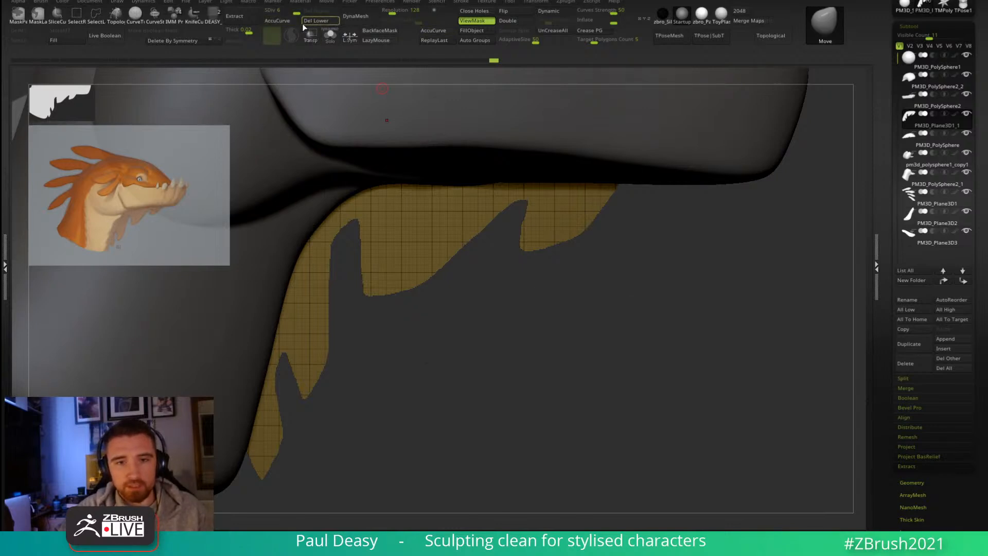
pyautogui.click(314, 23)
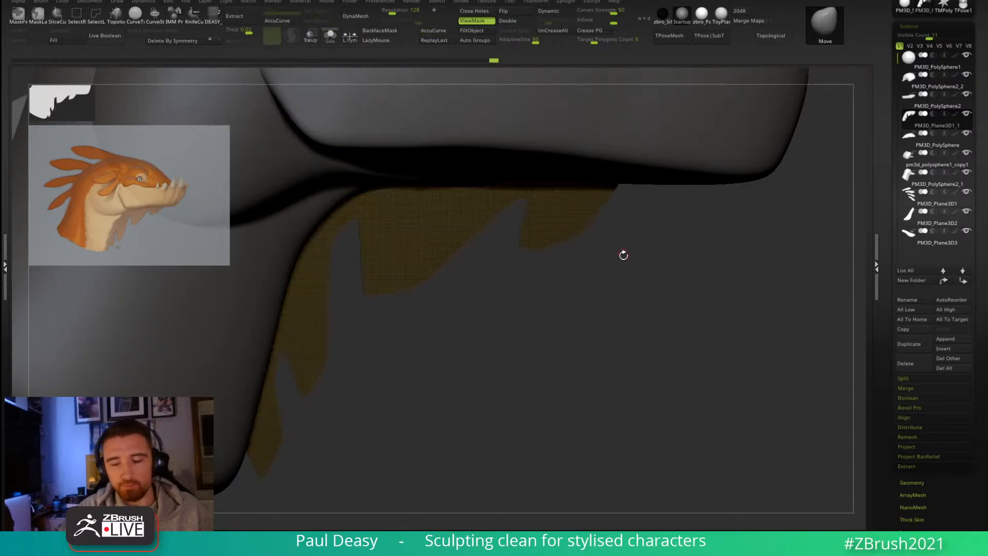
pyautogui.keyDown('ctrl'); pyautogui.moveTo(564, 230); pyautogui.dragTo(653, 262, button='right'); pyautogui.keyUp('ctrl')
pyautogui.hotkey('ctrl', 'shift', 'x')
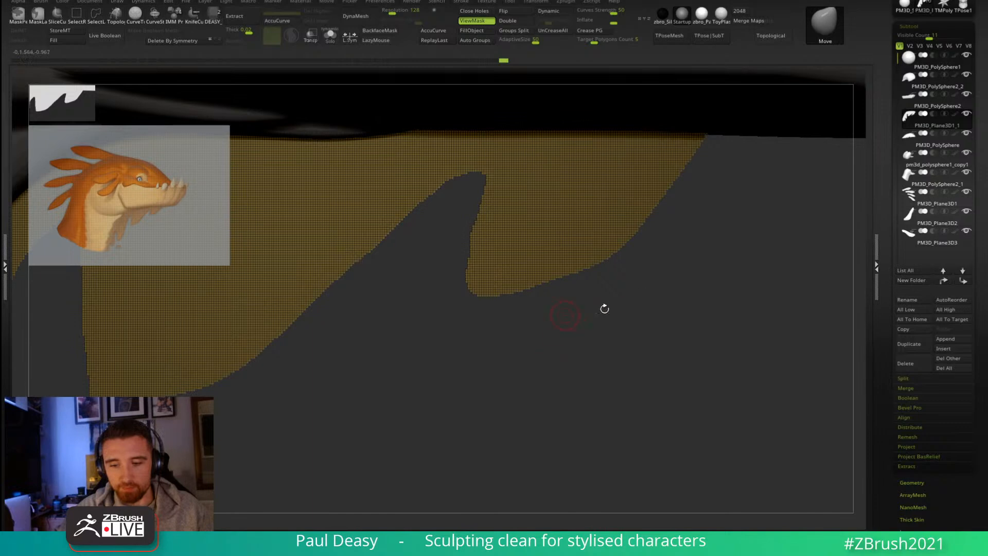
# Step: Try ZRemesher on the frill with its stepped border and inspect the topology around the jaw-side points
pyautogui.hotkey('ctrl', 'shift', 'r')
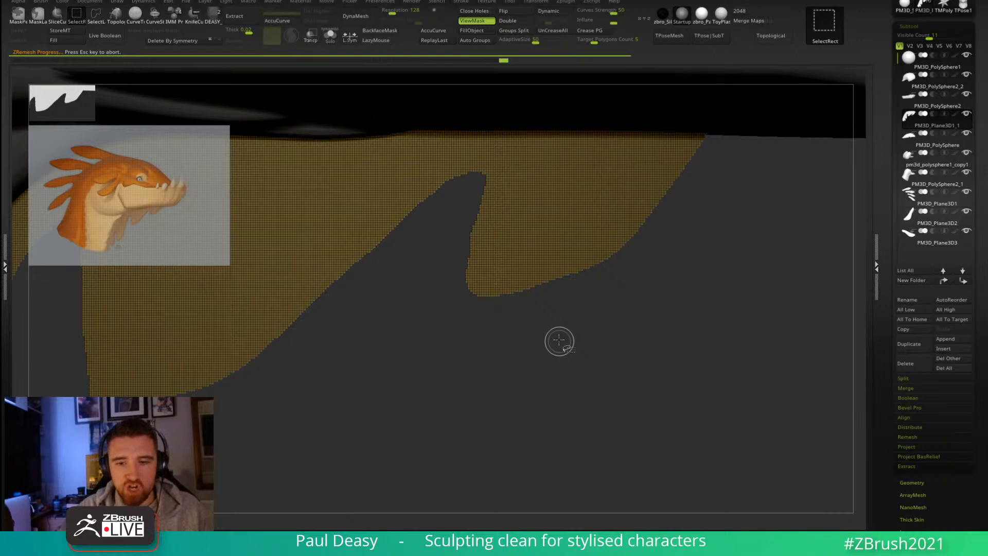
pyautogui.moveTo(530, 337); pyautogui.dragTo(463, 330)
pyautogui.click(494, 324)
pyautogui.keyDown('ctrl'); pyautogui.moveTo(463, 225); pyautogui.dragTo(505, 356, button='right'); pyautogui.keyUp('ctrl')
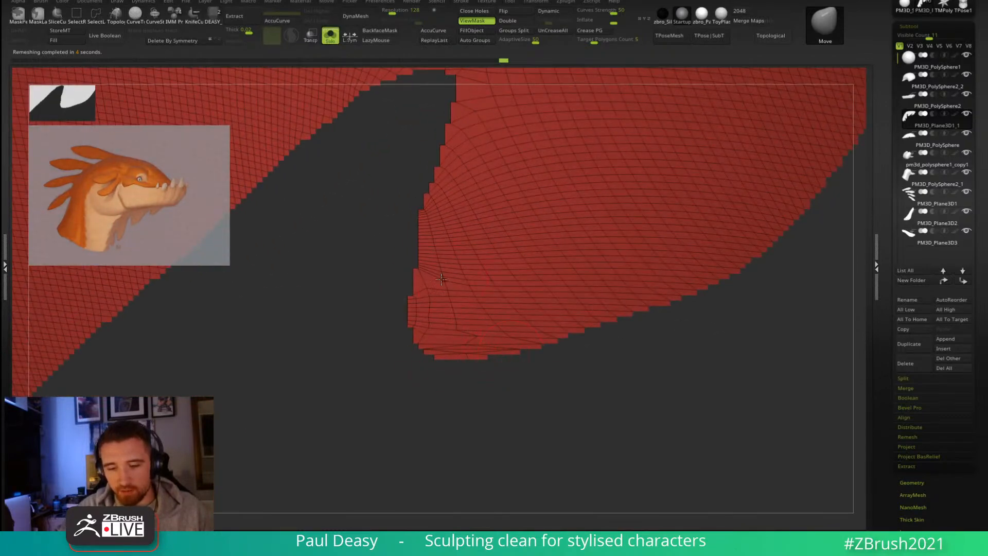
pyautogui.keyDown('alt'); pyautogui.moveTo(579, 178); pyautogui.dragTo(453, 268, button='right'); pyautogui.keyUp('alt')
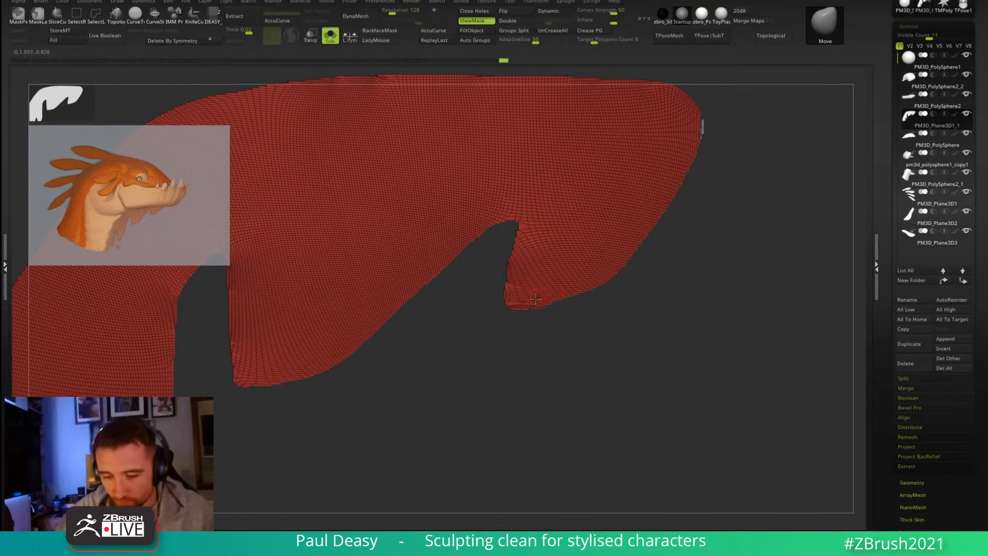
pyautogui.keyDown('ctrl'); pyautogui.moveTo(524, 241); pyautogui.dragTo(525, 211, button='right'); pyautogui.keyUp('ctrl')
pyautogui.press('s')
pyautogui.keyDown('ctrl'); pyautogui.moveTo(489, 231); pyautogui.dragTo(473, 257); pyautogui.keyUp('ctrl')
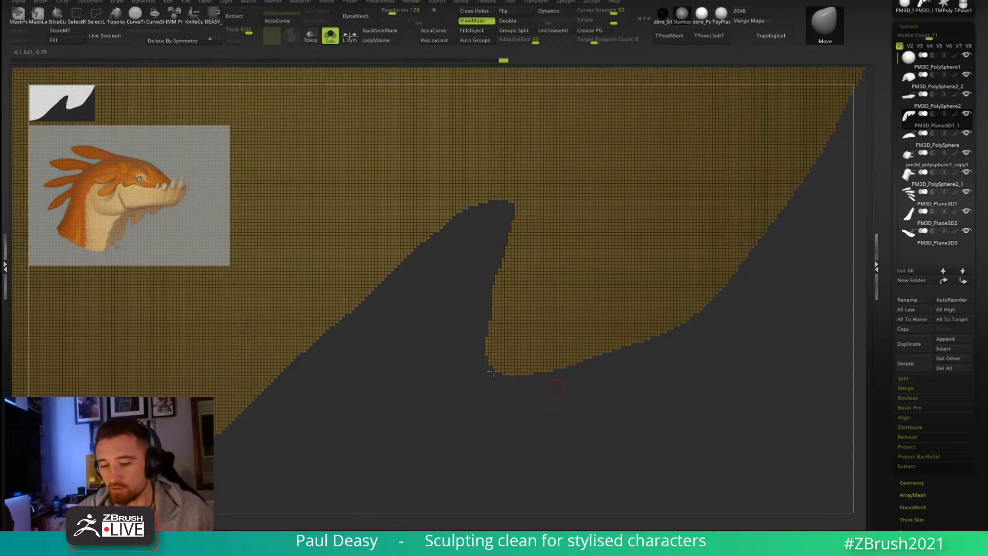
# Step: Smooth the frill's stepped border with the Polish By Groups deformation set to 8
pyautogui.keyDown('alt'); pyautogui.moveTo(673, 393); pyautogui.dragTo(571, 367); pyautogui.keyUp('alt')
pyautogui.keyDown('alt'); pyautogui.moveTo(618, 335); pyautogui.dragTo(605, 340); pyautogui.keyUp('alt')
pyautogui.keyDown('alt'); pyautogui.moveTo(593, 296); pyautogui.dragTo(712, 344); pyautogui.keyUp('alt')
pyautogui.moveTo(885, 247); pyautogui.dragTo(885, 15)
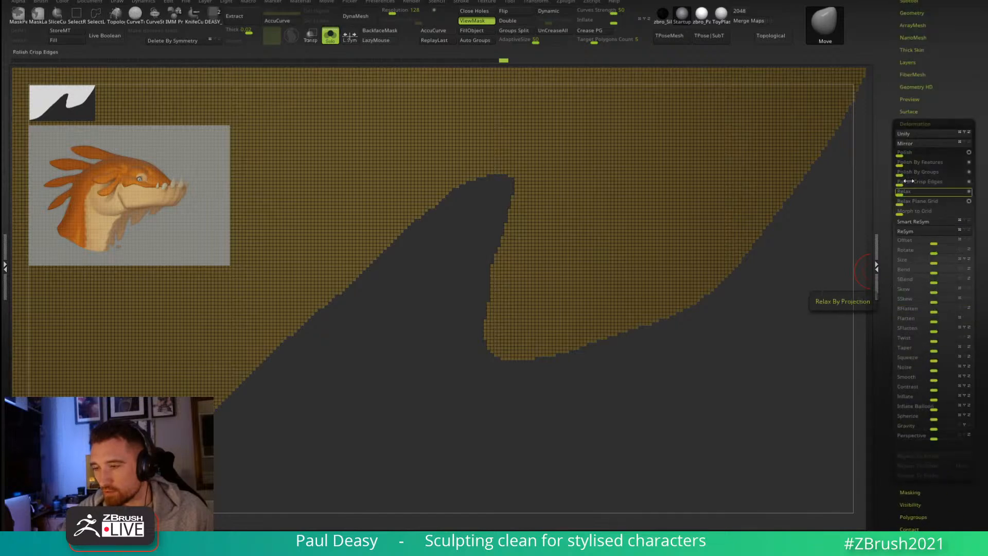
pyautogui.click(904, 175)
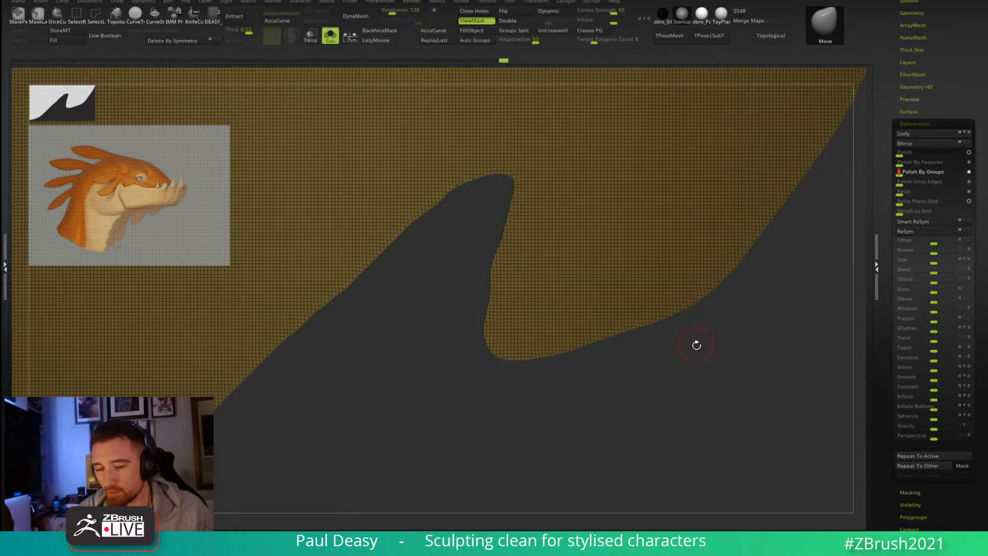
# Step: Try ZRemesher on the polished frill with the current density settings, and undo it
pyautogui.hotkey('ctrl', 'shift')
pyautogui.hotkey('ctrl', 'shift', 'r')
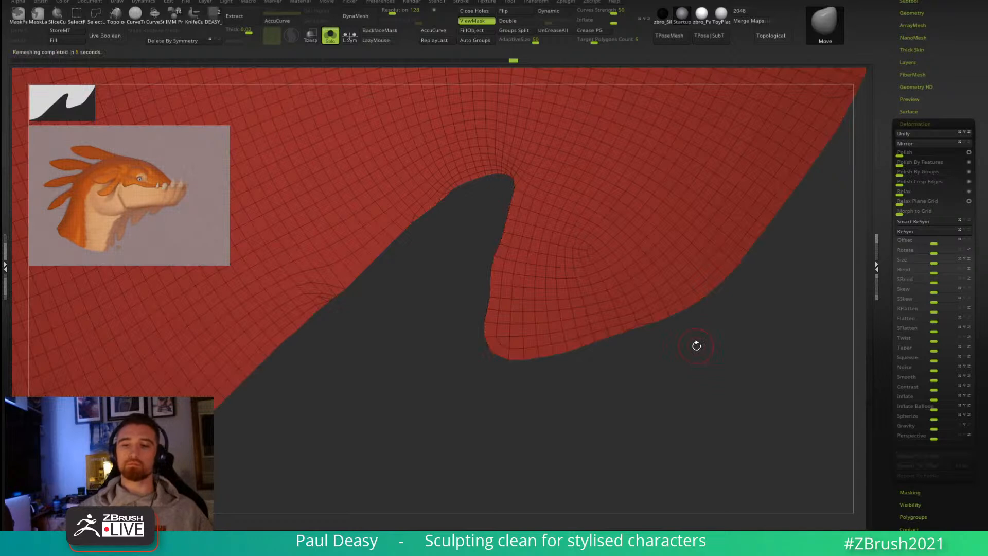
pyautogui.hotkey('ctrl', 'z')
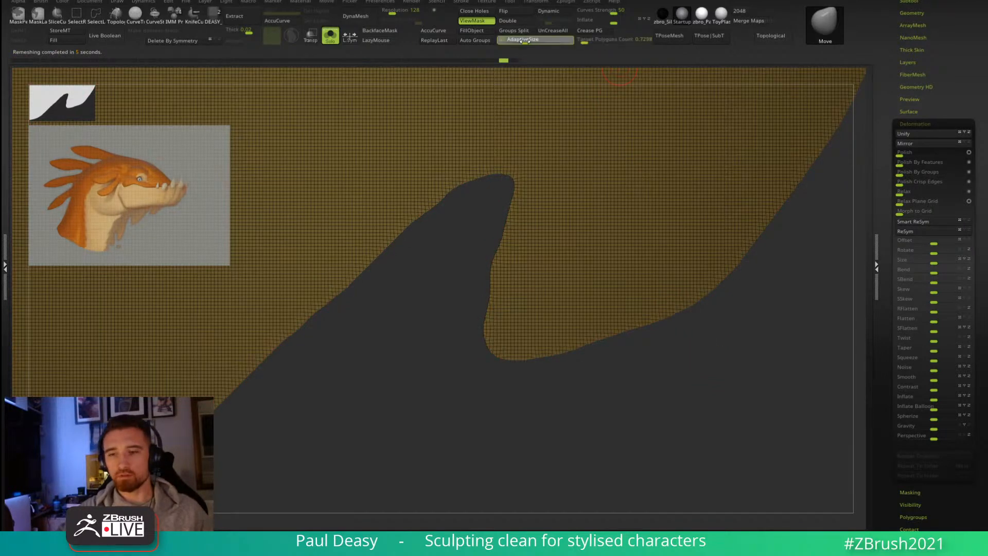
# Step: ZRemesh the frill to a low-poly mesh with AdaptiveSize 17 and Target Polygons Count 0.3726, and check its topology
pyautogui.click(583, 39)
pyautogui.hotkey('ctrl', 'shift', 'r')
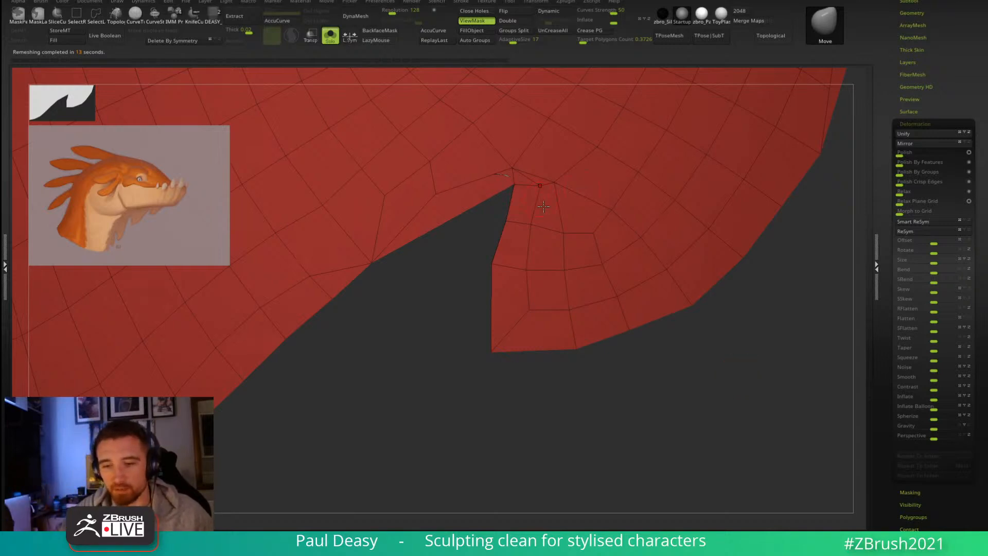
pyautogui.keyDown('ctrl'); pyautogui.keyDown('shift'); pyautogui.click(530, 197); pyautogui.keyUp('shift'); pyautogui.keyUp('ctrl')
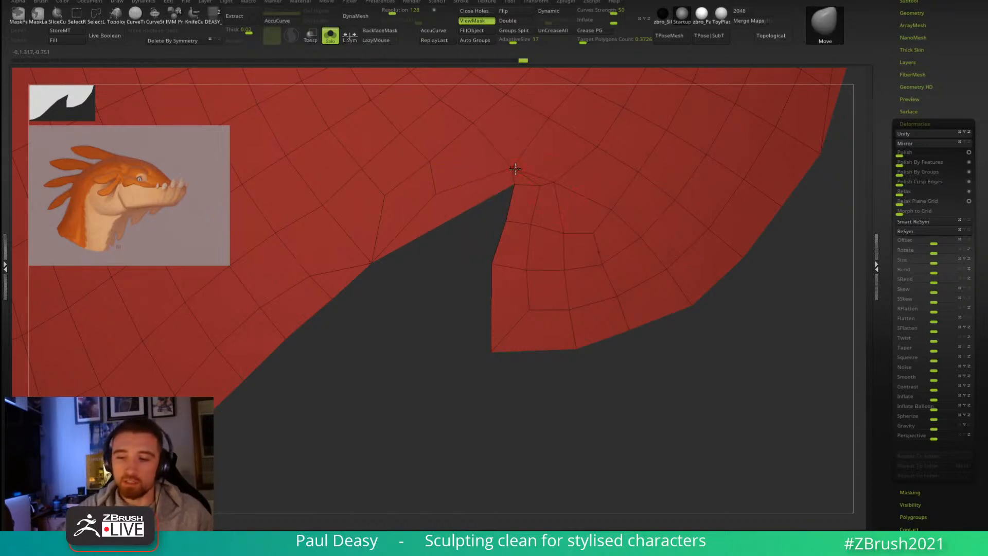
pyautogui.keyDown('alt'); pyautogui.moveTo(592, 235); pyautogui.dragTo(507, 63, button='right'); pyautogui.keyUp('alt')
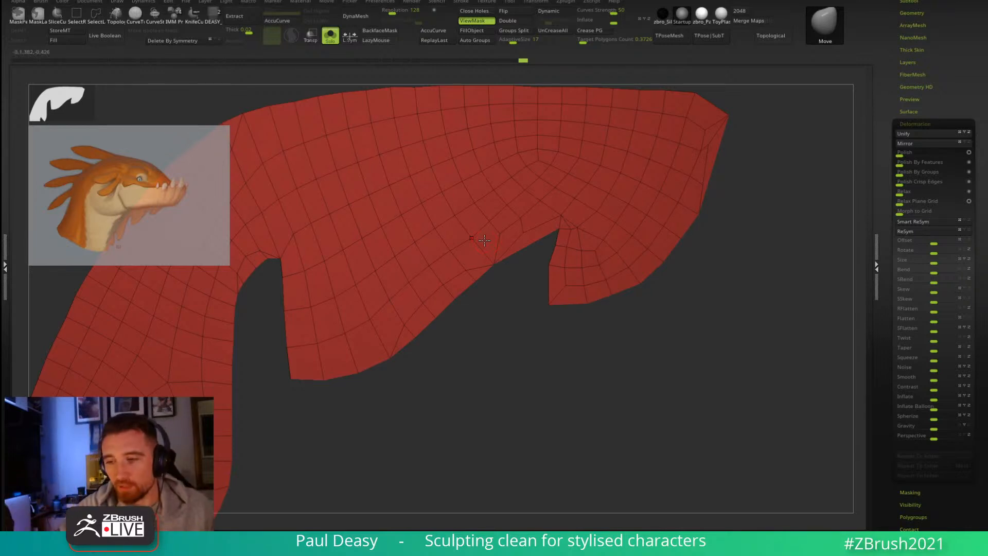
pyautogui.moveTo(638, 329)
pyautogui.mouseDown()
pyautogui.moveTo(566, 335)
pyautogui.moveTo(474, 301)
pyautogui.mouseUp()
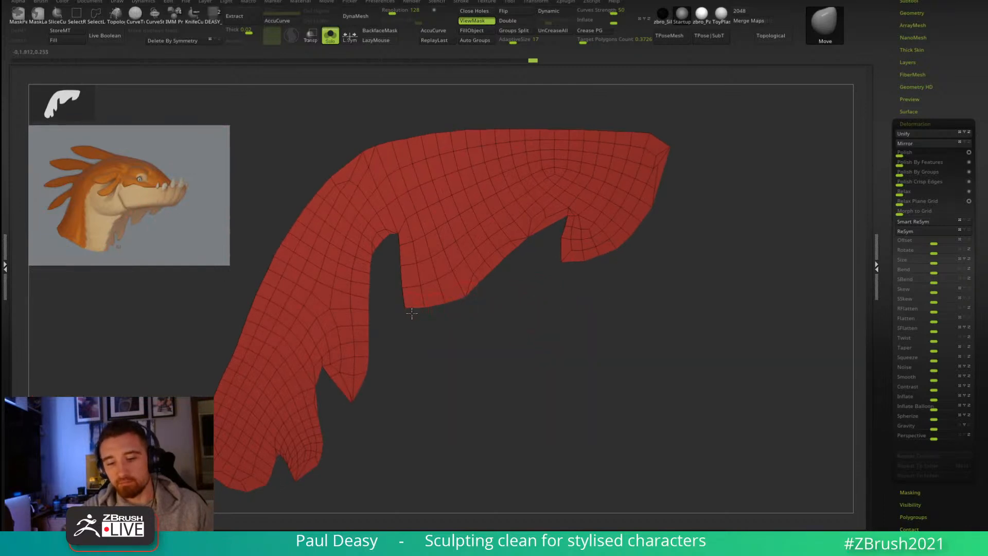
# Step: Run ZRemesher again on the low-poly frill to even out its polygon flow
pyautogui.hotkey('ctrl', 'shift', 'r')
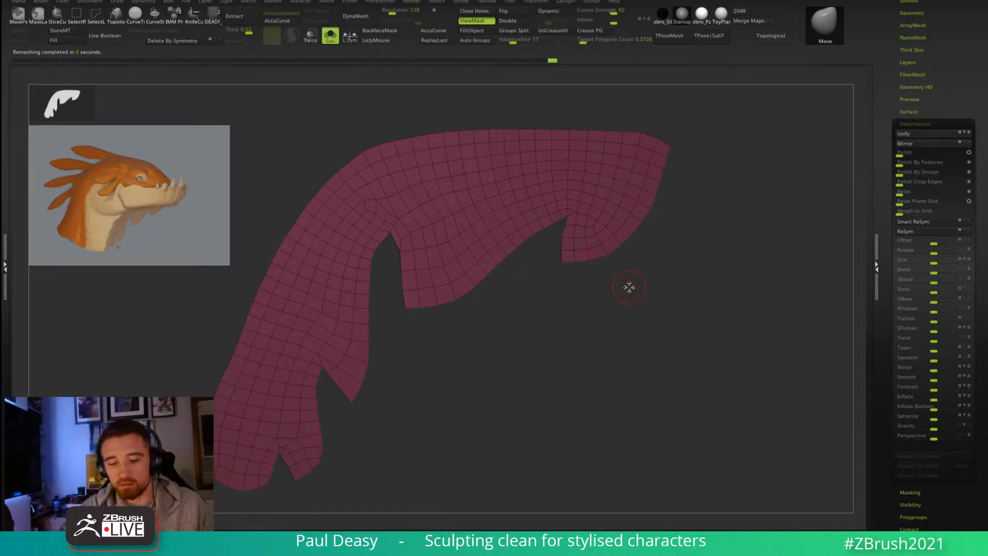
pyautogui.press('space')
pyautogui.hotkey('ctrl', 'shift', 'r')
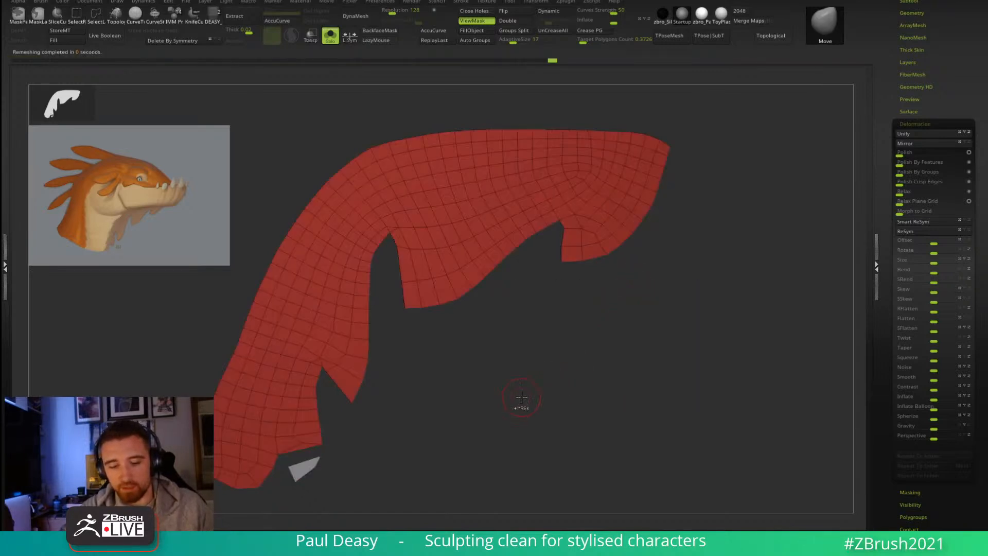
# Step: Try to reshape the corner vertices of the frill's lowest notch with a small Move brush
pyautogui.moveTo(539, 397); pyautogui.dragTo(534, 382)
pyautogui.keyDown('alt'); pyautogui.moveTo(411, 418); pyautogui.dragTo(419, 390); pyautogui.keyUp('alt')
pyautogui.press('space')
pyautogui.moveTo(337, 398)
pyautogui.keyDown('ctrl'); pyautogui.mouseDown(button='right')
pyautogui.moveTo(358, 399)
pyautogui.moveTo(364, 338)
pyautogui.moveTo(432, 356)
pyautogui.mouseUp(button='right'); pyautogui.keyUp('ctrl')
pyautogui.press('space')
pyautogui.click(353, 386)
pyautogui.press('space')
pyautogui.click(353, 376)
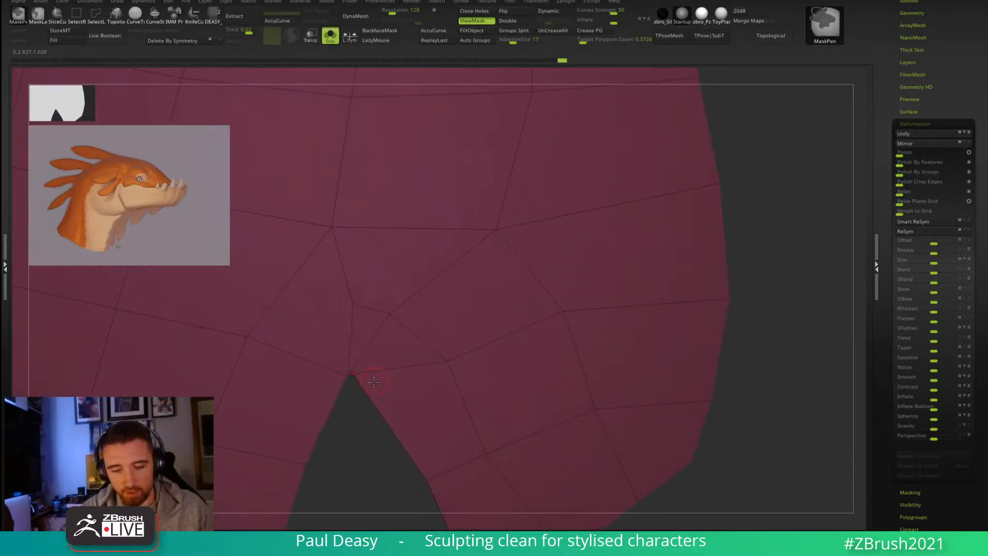
pyautogui.moveTo(365, 380); pyautogui.dragTo(416, 415)
pyautogui.hotkey('ctrl', 'z')
pyautogui.press('space')
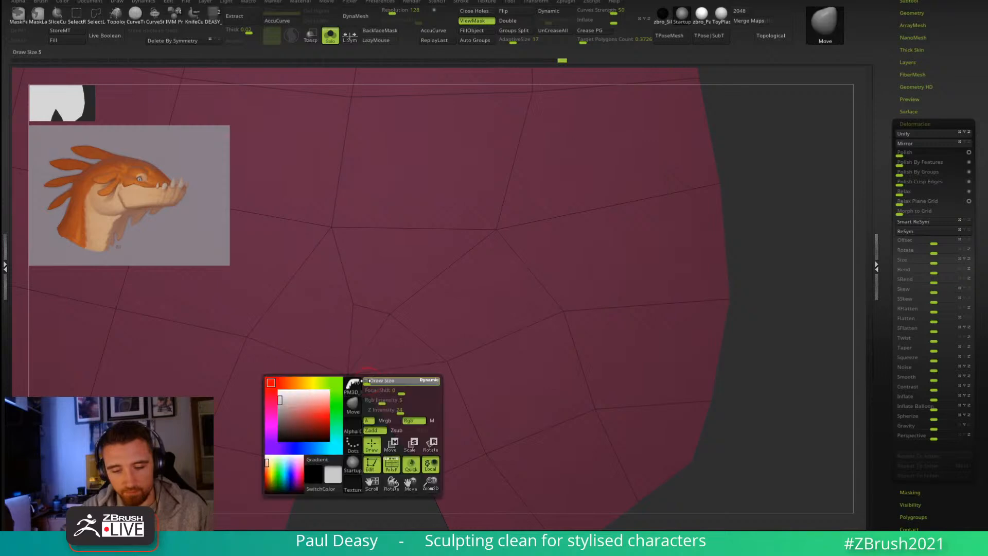
pyautogui.moveTo(360, 378)
pyautogui.mouseDown()
pyautogui.moveTo(390, 406)
pyautogui.moveTo(354, 384)
pyautogui.mouseUp()
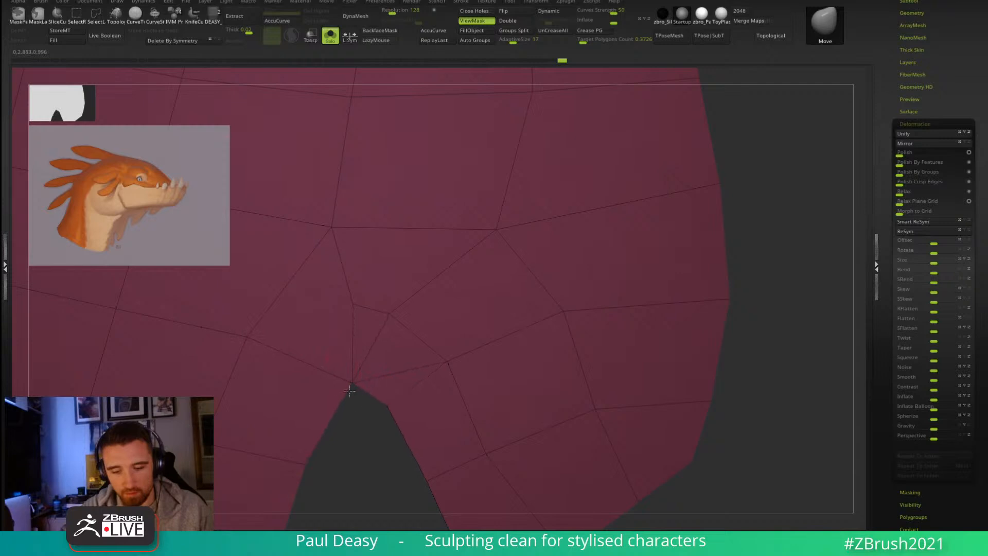
# Step: Undo the notch edits and the last remesh of the frill
pyautogui.moveTo(517, 369)
pyautogui.keyDown('ctrl'); pyautogui.mouseDown(button='right')
pyautogui.moveTo(631, 350)
pyautogui.moveTo(642, 364)
pyautogui.mouseUp(button='right'); pyautogui.keyUp('ctrl')
pyautogui.hotkey('ctrl', 'z')
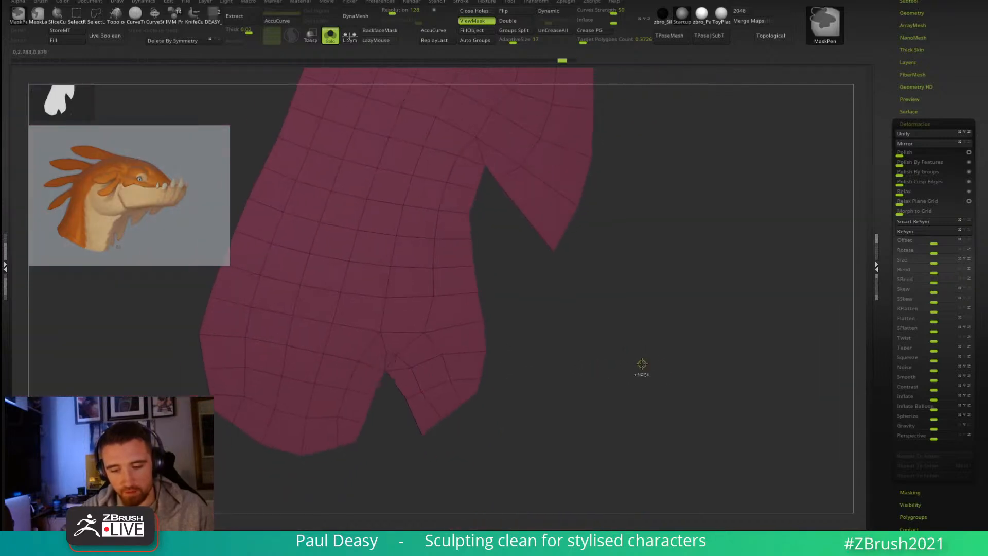
pyautogui.hotkey('ctrl', 'z')
pyautogui.hotkey('ctrl', 'z')
pyautogui.hotkey('ctrl', 'z')
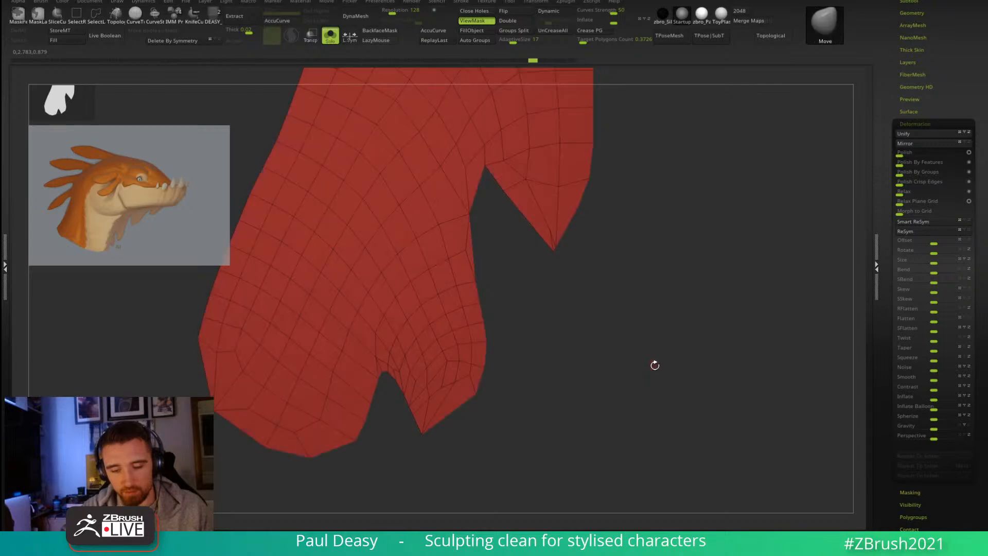
# Step: Nudge the frill's border points around the lower lobes and the front corner with the Move brush
pyautogui.keyDown('ctrl'); pyautogui.moveTo(647, 365); pyautogui.dragTo(585, 396, button='right'); pyautogui.keyUp('ctrl')
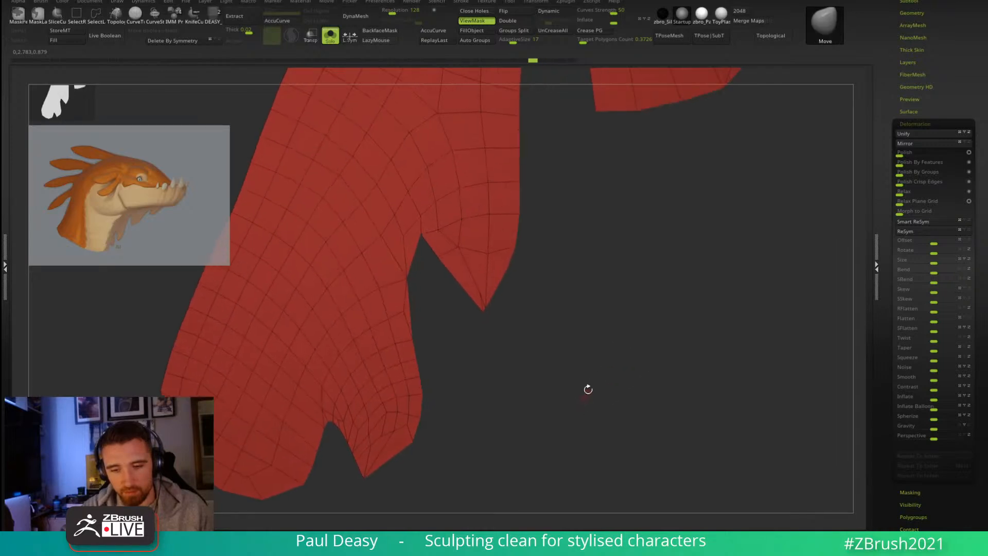
pyautogui.moveTo(602, 347)
pyautogui.keyDown('ctrl'); pyautogui.mouseDown(button='right')
pyautogui.moveTo(598, 374)
pyautogui.moveTo(516, 430)
pyautogui.moveTo(400, 414)
pyautogui.mouseUp(button='right'); pyautogui.keyUp('ctrl')
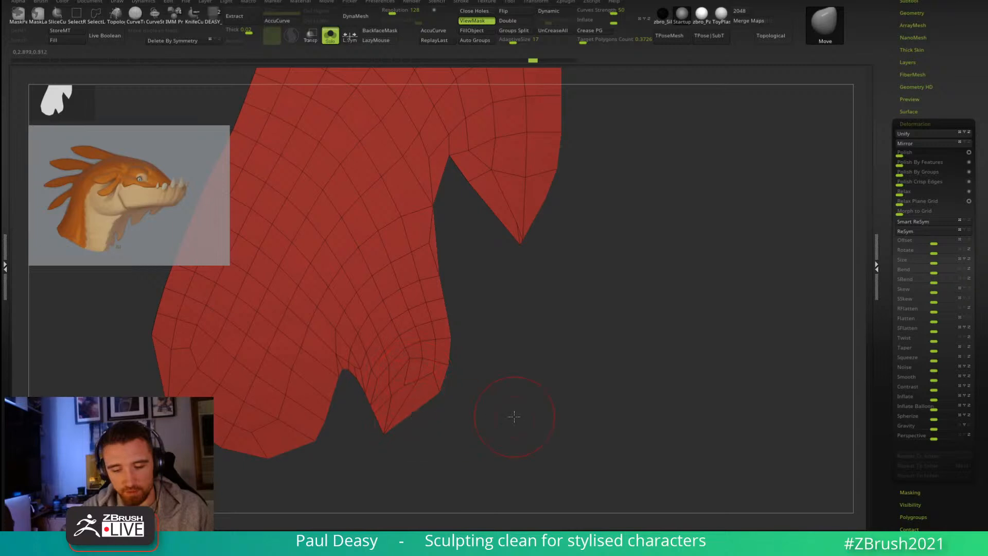
pyautogui.keyDown('alt'); pyautogui.moveTo(514, 417); pyautogui.dragTo(512, 396, button='right'); pyautogui.keyUp('alt')
pyautogui.rightClick(513, 396)
pyautogui.keyDown('alt'); pyautogui.moveTo(552, 365); pyautogui.dragTo(541, 406, button='right'); pyautogui.keyUp('alt')
pyautogui.rightClick(552, 356)
pyautogui.rightClick(635, 173)
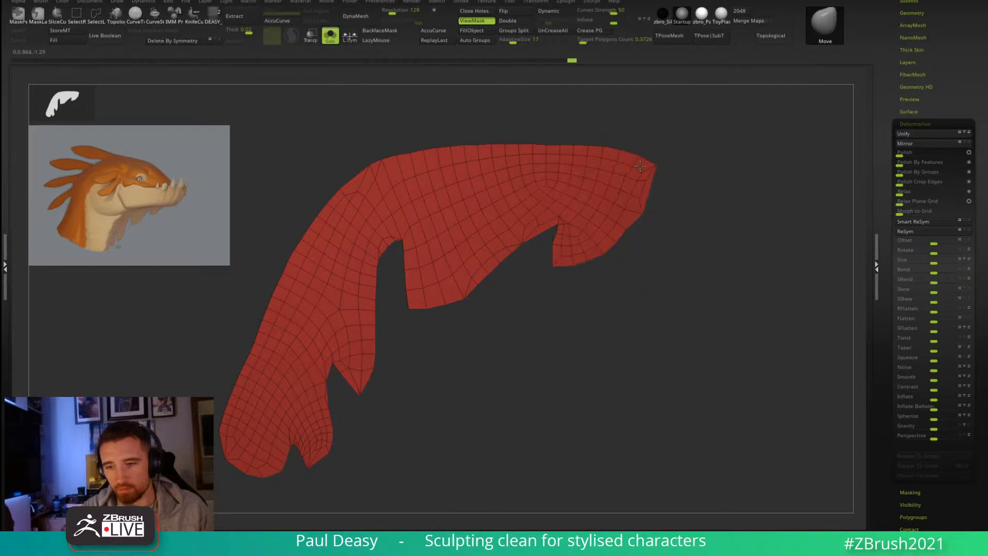
# Step: Shift the apex vertex of the frill's front notch outward with the Move brush to sharpen the corner
pyautogui.rightClick(570, 282)
pyautogui.keyDown('ctrl'); pyautogui.moveTo(567, 226); pyautogui.dragTo(611, 231, button='right'); pyautogui.keyUp('ctrl')
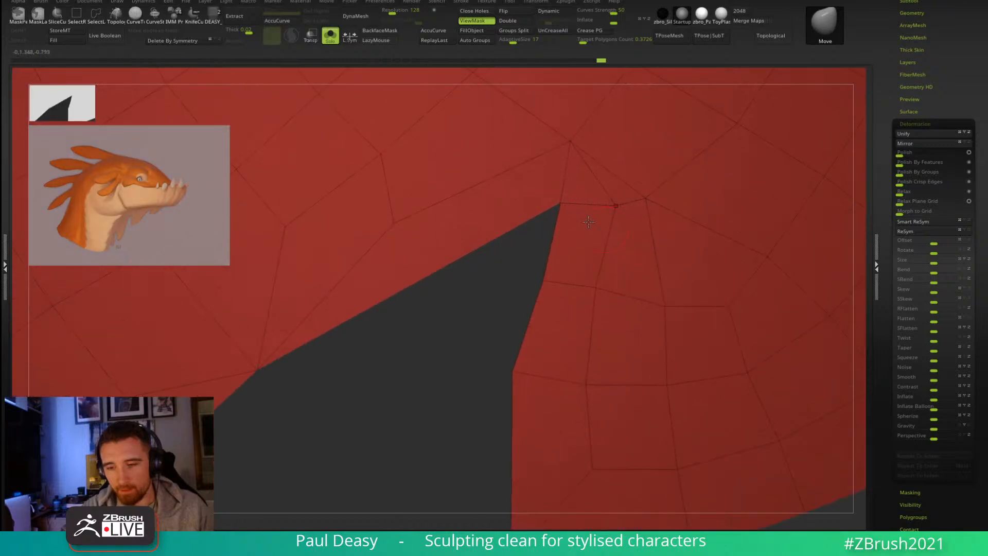
pyautogui.moveTo(560, 203); pyautogui.dragTo(540, 201)
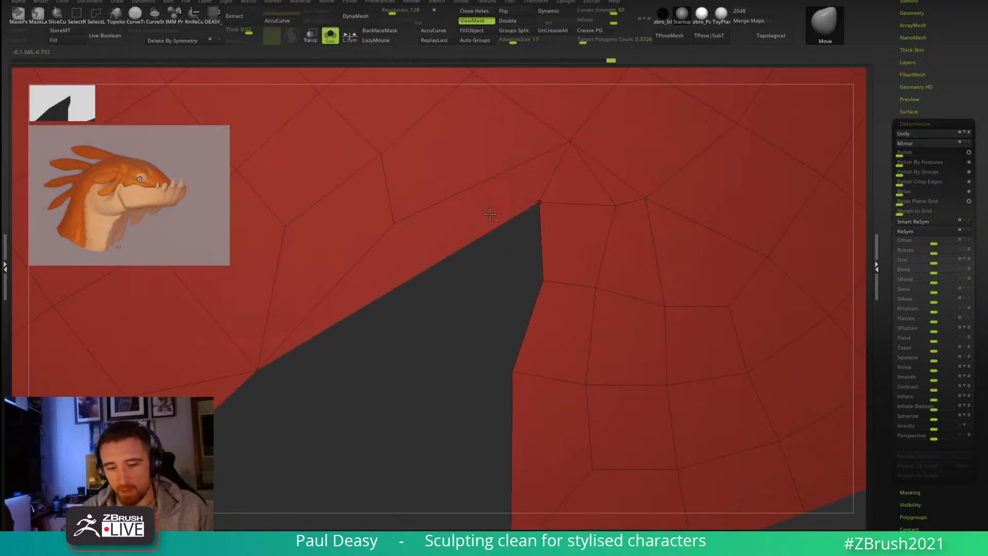
pyautogui.keyDown('ctrl'); pyautogui.moveTo(474, 204); pyautogui.dragTo(189, 227, button='right'); pyautogui.keyUp('ctrl')
pyautogui.moveTo(512, 335); pyautogui.dragTo(441, 304, button='right')
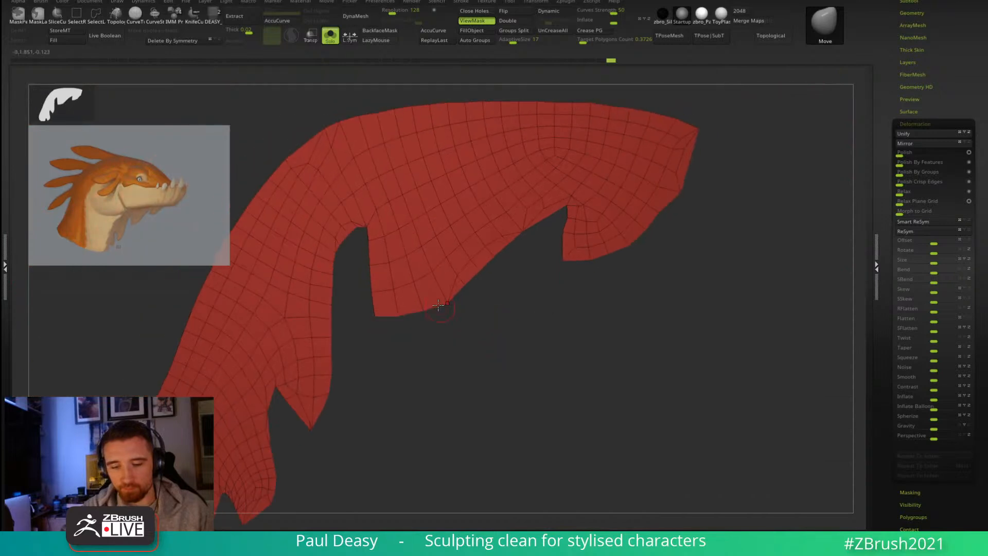
# Step: Run ZRemesher on the adjusted frill and check the new topology against the whole head
pyautogui.hotkey('ctrl', 'shift', 'r')
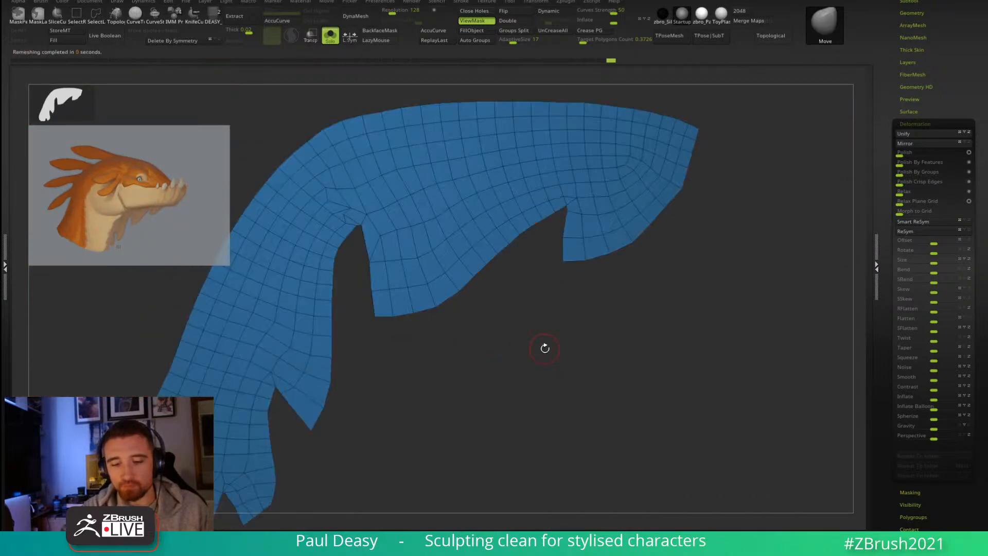
pyautogui.moveTo(527, 385)
pyautogui.mouseDown(button='right')
pyautogui.moveTo(625, 294)
pyautogui.moveTo(619, 304)
pyautogui.moveTo(650, 293)
pyautogui.moveTo(640, 316)
pyautogui.mouseUp(button='right')
pyautogui.hotkey('alt', 'shift', 's')
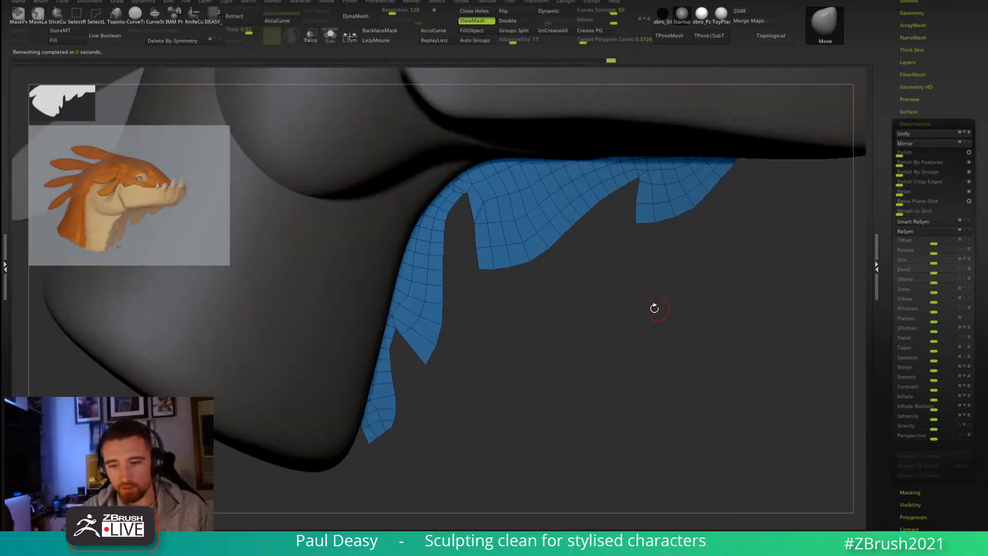
pyautogui.hotkey('alt', 'shift', 's')
# Step: Try to nudge the border vertices of the middle notch with the Move brush at Draw Size 5
pyautogui.keyDown('ctrl'); pyautogui.moveTo(487, 231); pyautogui.dragTo(475, 269, button='right'); pyautogui.keyUp('ctrl')
pyautogui.rightClick(473, 269)
pyautogui.keyDown('alt'); pyautogui.moveTo(451, 226); pyautogui.dragTo(525, 313, button='right'); pyautogui.keyUp('alt')
pyautogui.keyDown('shift'); pyautogui.moveTo(489, 305); pyautogui.dragTo(476, 268); pyautogui.keyUp('shift')
pyautogui.rightClick(479, 265)
pyautogui.hotkey('ctrl', 'z')
pyautogui.moveTo(518, 283)
pyautogui.keyDown('ctrl'); pyautogui.mouseDown(button='right')
pyautogui.moveTo(502, 254)
pyautogui.moveTo(506, 281)
pyautogui.mouseUp(button='right'); pyautogui.keyUp('ctrl')
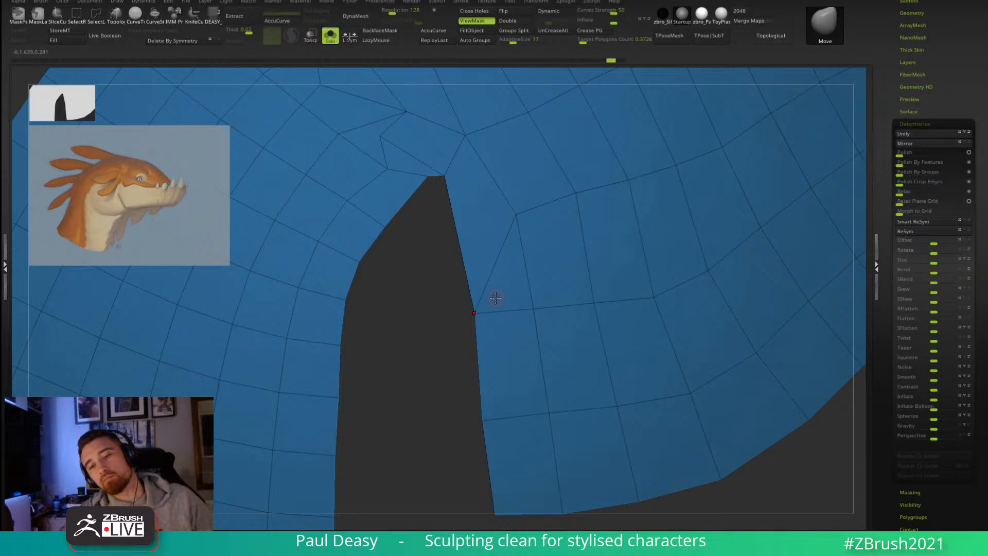
pyautogui.rightClick(470, 307)
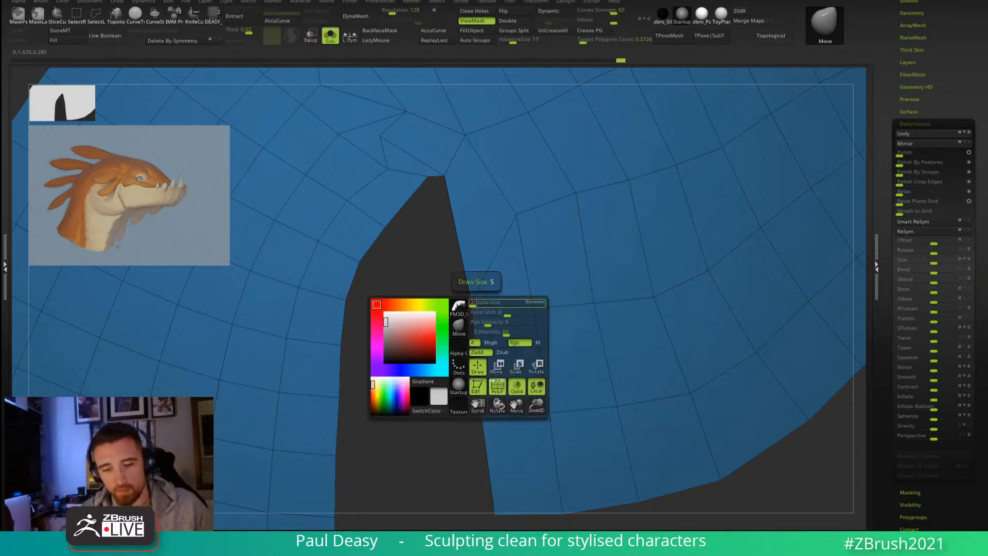
# Step: Split the border point beside the middle notch with ZModeler and delete the polygons created around it
pyautogui.hotkey('ctrl', 'shift', 'z')
pyautogui.press('space')
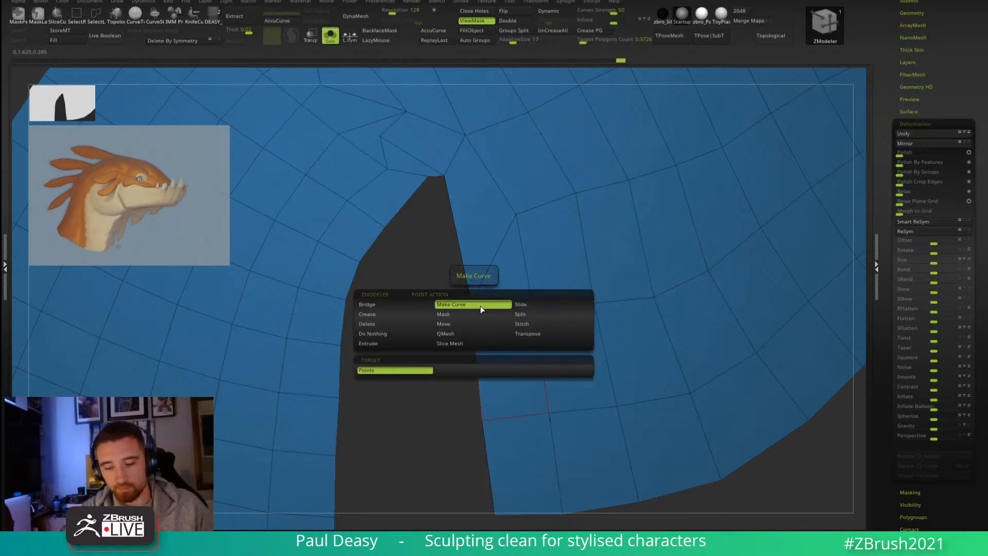
pyautogui.click(520, 314)
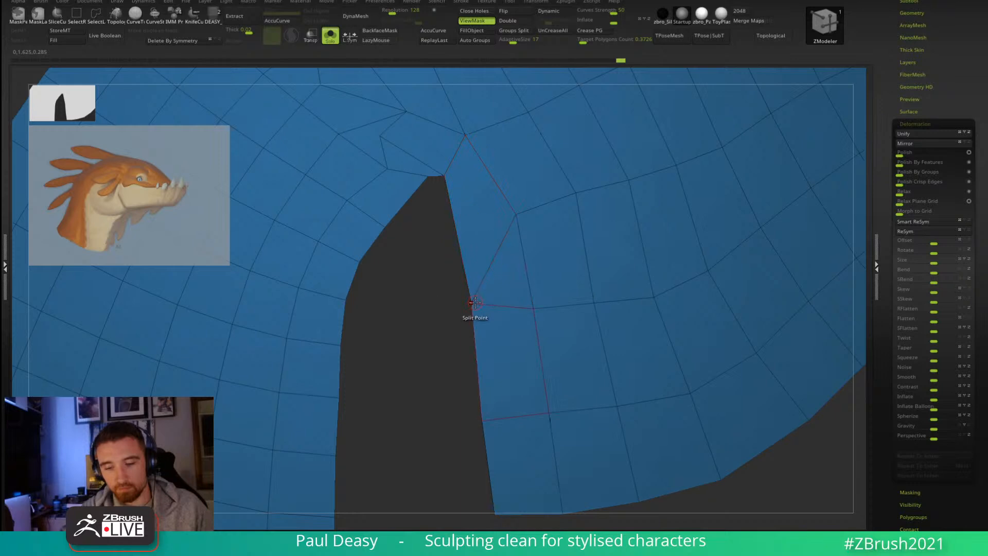
pyautogui.click(472, 303)
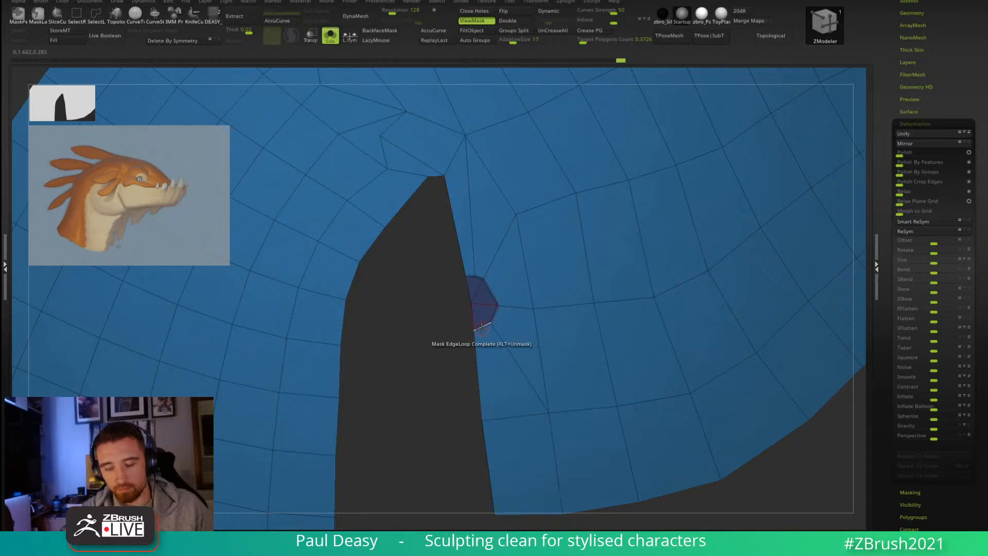
pyautogui.keyDown('ctrl'); pyautogui.keyDown('shift'); pyautogui.click(479, 311); pyautogui.keyUp('shift'); pyautogui.keyUp('ctrl')
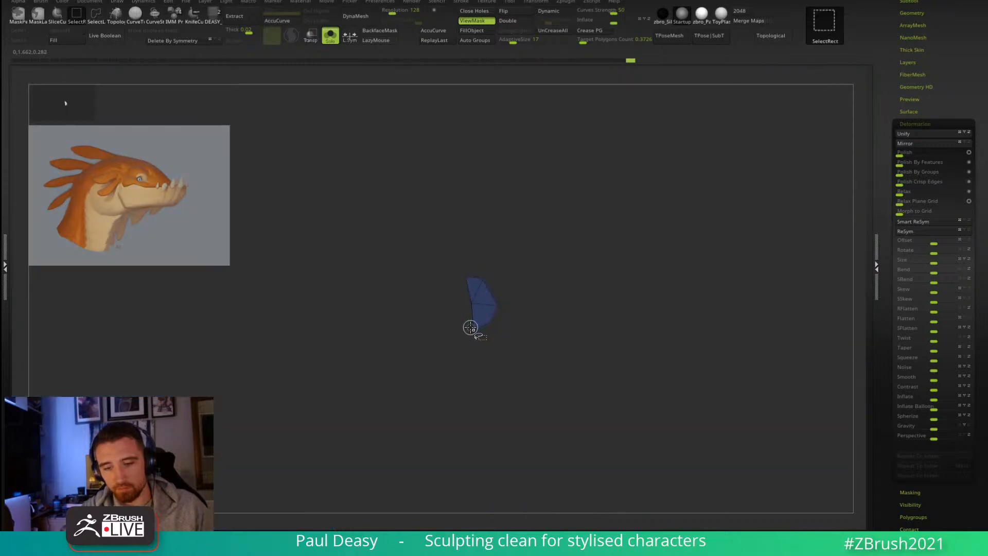
pyautogui.keyDown('ctrl'); pyautogui.keyDown('shift'); pyautogui.click(459, 340); pyautogui.keyUp('shift'); pyautogui.keyUp('ctrl')
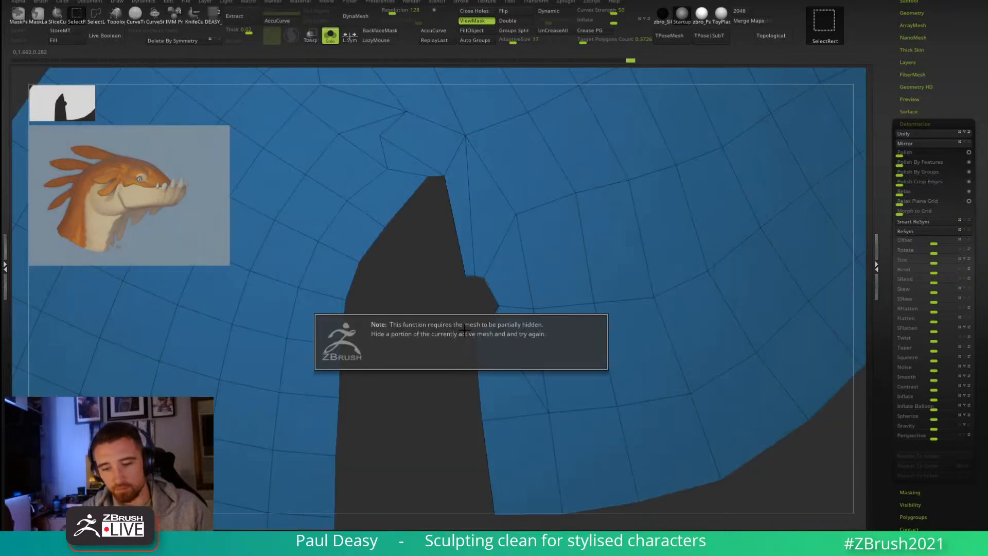
# Step: Pull the cut-out's upper border point toward the notch apex with the Move brush and return to ZModeler
pyautogui.press('space')
pyautogui.moveTo(467, 269); pyautogui.dragTo(447, 221)
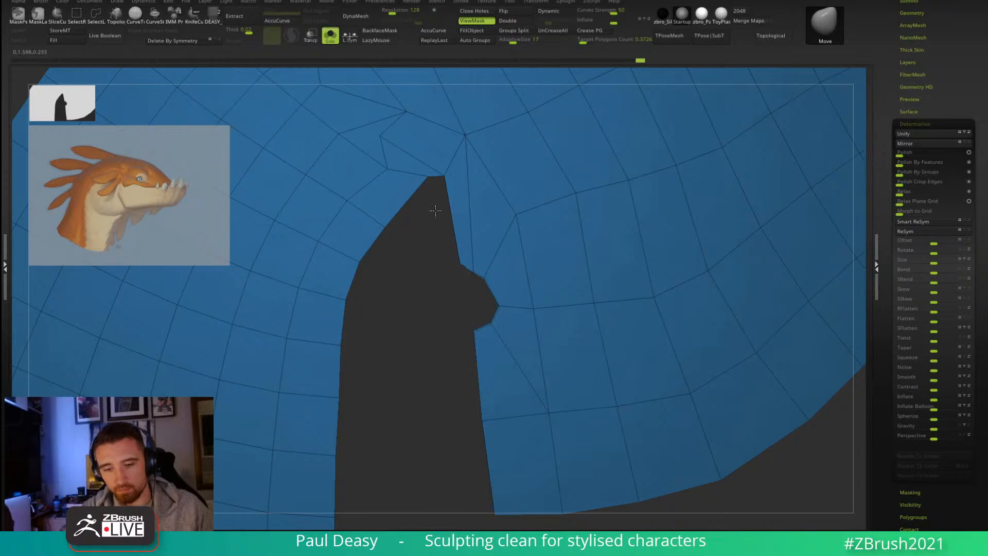
pyautogui.press('b')
pyautogui.press('z')
pyautogui.press('m')
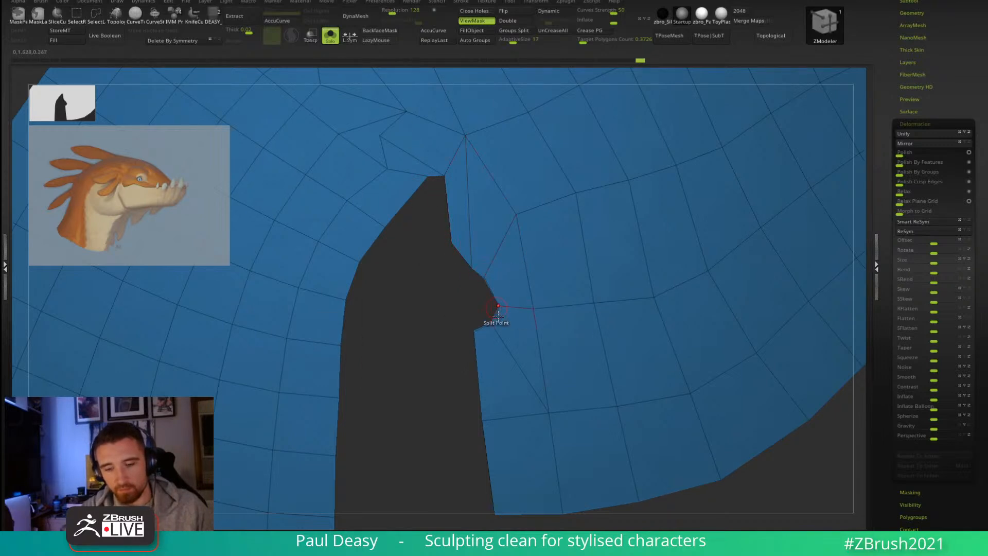
# Step: Undo the point split, polygon deletion and vertex moves, returning to the remeshed frill
pyautogui.hotkey('ctrl', 'z')
pyautogui.hotkey('ctrl', 'z')
pyautogui.hotkey('ctrl', 'z')
pyautogui.hotkey('ctrl', 'z')
pyautogui.hotkey('ctrl', 'z')
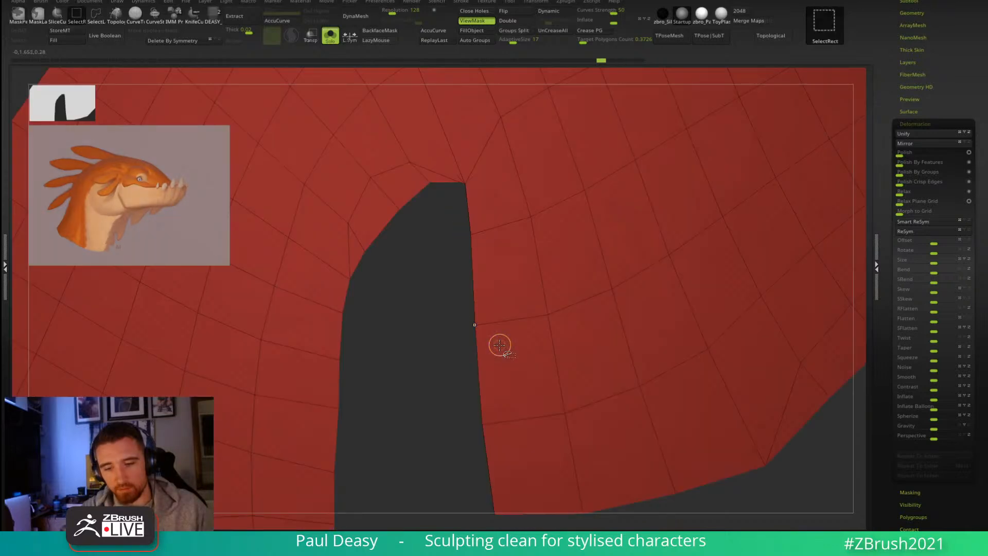
pyautogui.hotkey('ctrl', 'shift', 'z')
# Step: Examine the remeshed frill alone and against the head, with and without its wireframe
pyautogui.moveTo(792, 473)
pyautogui.keyDown('alt'); pyautogui.mouseDown()
pyautogui.moveTo(699, 368)
pyautogui.moveTo(667, 358)
pyautogui.mouseUp(); pyautogui.keyUp('alt')
pyautogui.press('b')
pyautogui.press('m')
pyautogui.press('v')
pyautogui.keyDown('alt'); pyautogui.moveTo(666, 359); pyautogui.dragTo(587, 394, button='right'); pyautogui.keyUp('alt')
pyautogui.rightClick(586, 394)
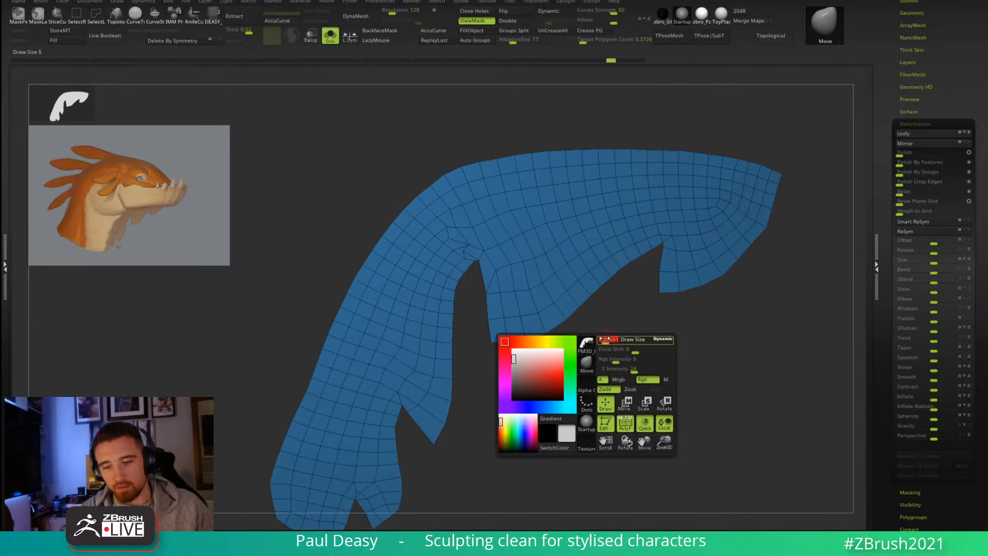
pyautogui.keyDown('alt'); pyautogui.moveTo(510, 282); pyautogui.dragTo(522, 301, button='right'); pyautogui.keyUp('alt')
pyautogui.hotkey('ctrl', 'shift', 's')
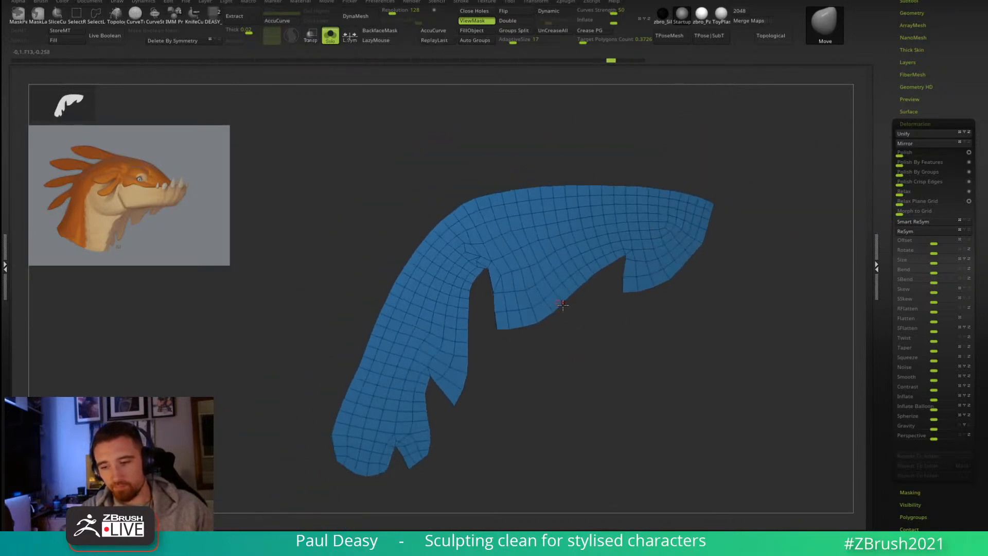
pyautogui.keyDown('alt'); pyautogui.moveTo(606, 322); pyautogui.dragTo(578, 337, button='right'); pyautogui.keyUp('alt')
pyautogui.hotkey('shift', 'f')
pyautogui.keyDown('ctrl'); pyautogui.moveTo(518, 305); pyautogui.dragTo(587, 338, button='right'); pyautogui.keyUp('ctrl')
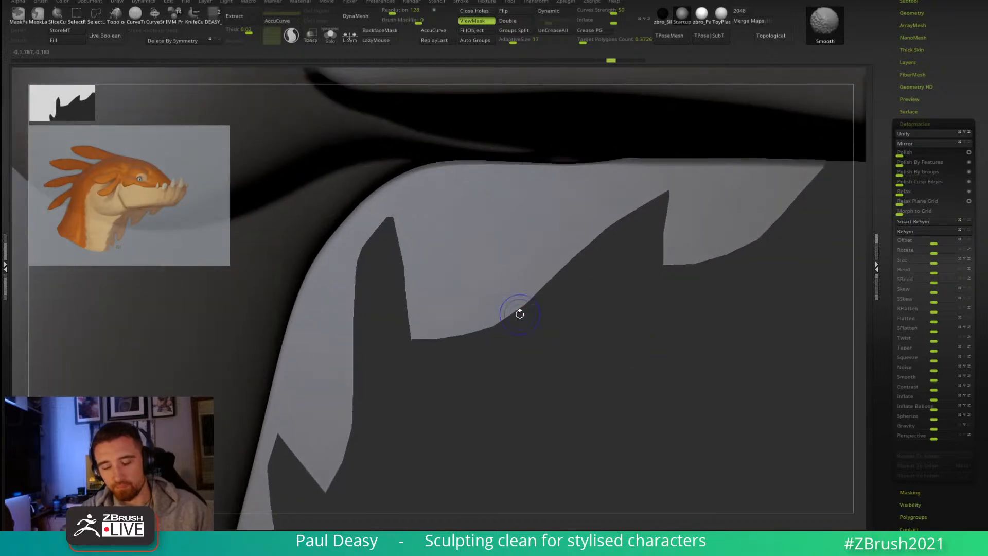
pyautogui.hotkey('shift', 'f')
pyautogui.moveTo(518, 313); pyautogui.dragTo(500, 304, button='right')
# Step: Extrude all polygons of the frill with ZModeler to give the flat piece thickness
pyautogui.press('b')
pyautogui.press('z')
pyautogui.press('m')
pyautogui.press('space')
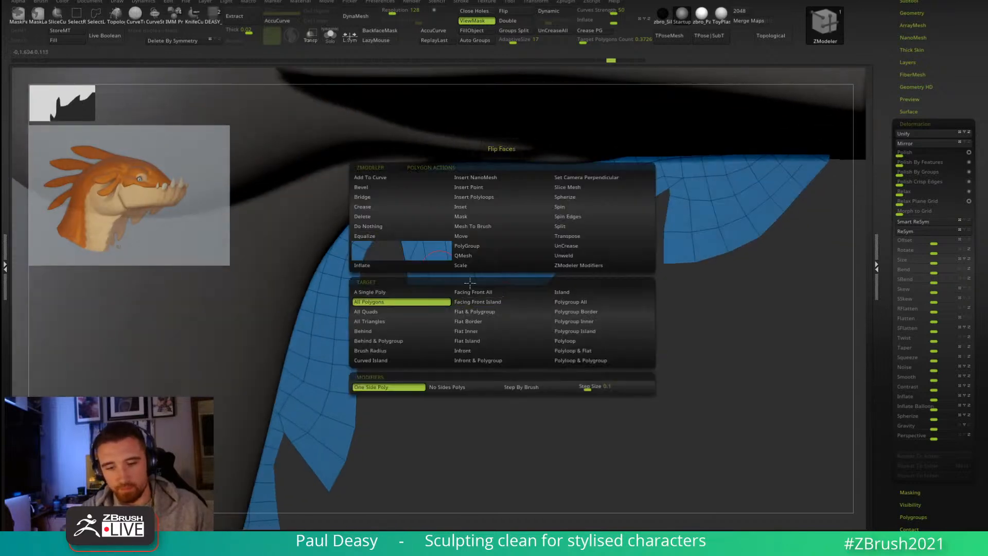
pyautogui.click(467, 246)
pyautogui.click(511, 308)
pyautogui.moveTo(511, 308); pyautogui.dragTo(602, 352, button='right')
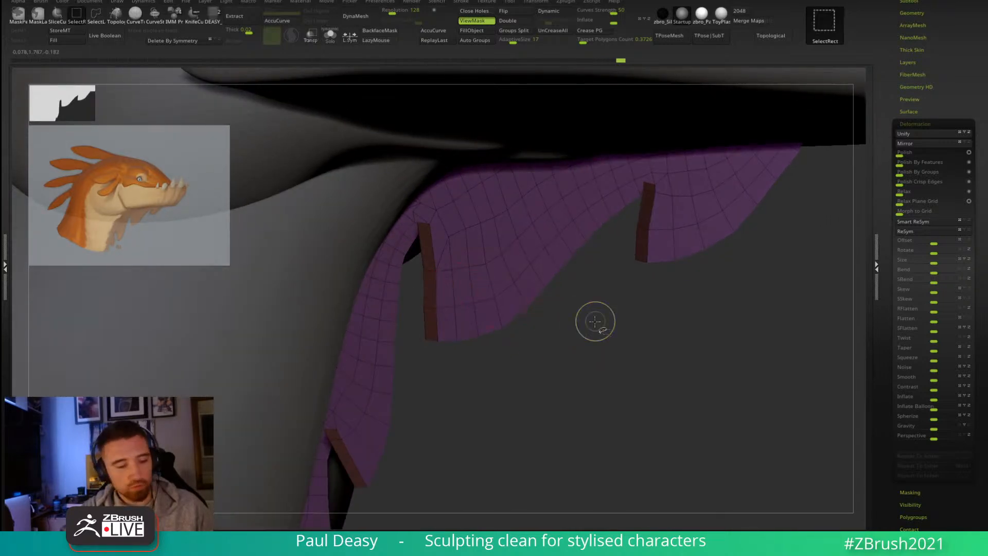
# Step: Turn off ViewMask and clear any mask on the thickened frill
pyautogui.keyDown('ctrl'); pyautogui.keyDown('shift'); pyautogui.click(565, 342); pyautogui.keyUp('shift'); pyautogui.keyUp('ctrl')
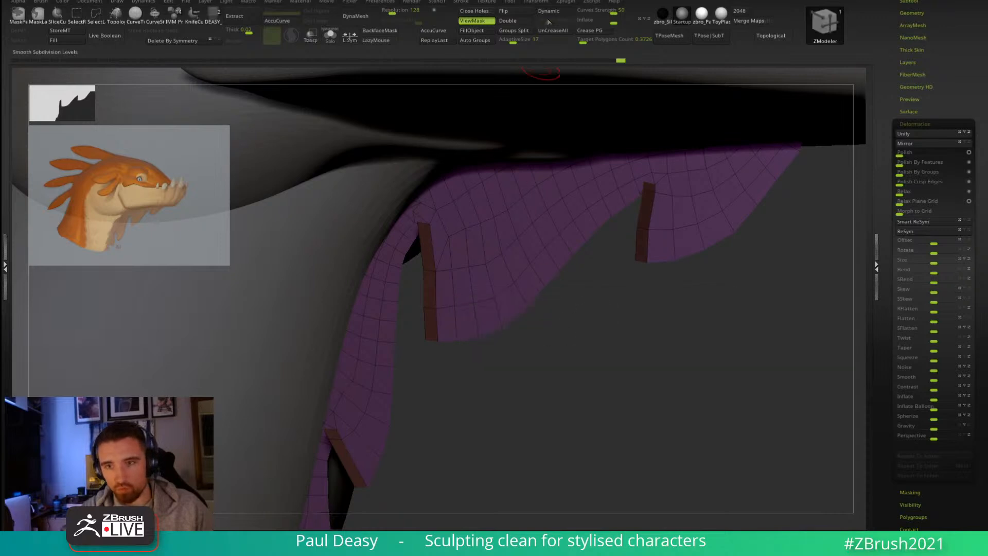
pyautogui.click(484, 22)
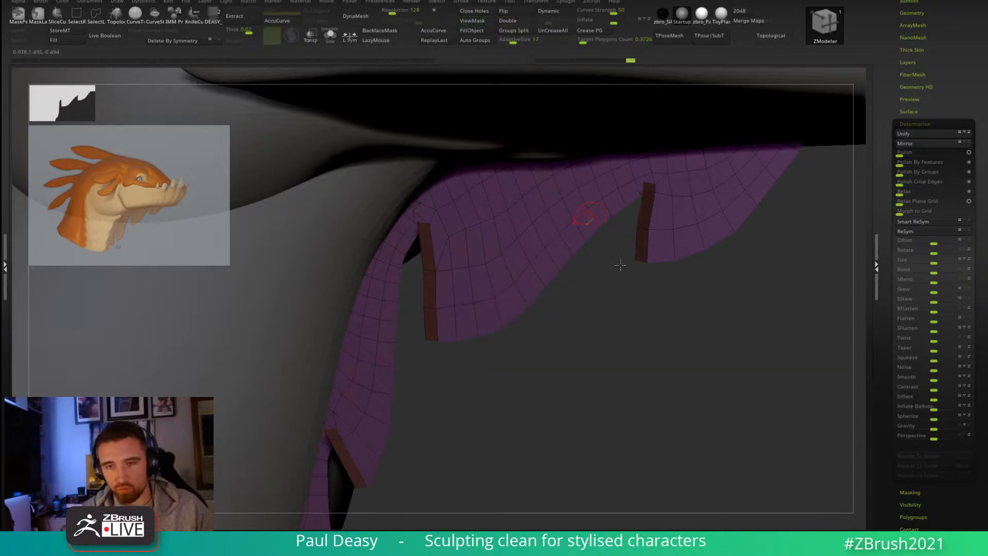
pyautogui.click(474, 21)
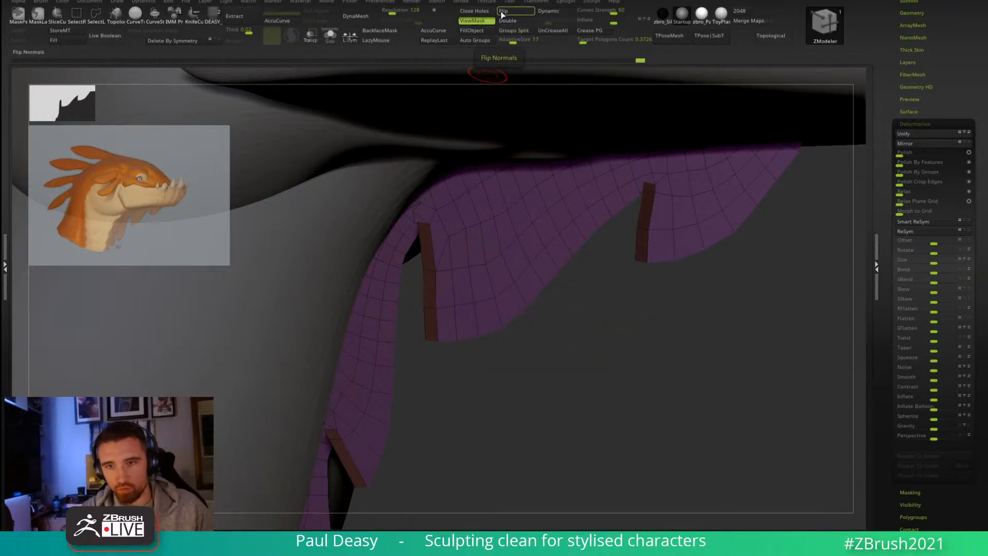
pyautogui.moveTo(617, 346)
pyautogui.mouseDown()
pyautogui.moveTo(607, 346)
pyautogui.moveTo(622, 353)
pyautogui.moveTo(603, 347)
pyautogui.mouseUp()
pyautogui.keyDown('ctrl'); pyautogui.click(607, 346); pyautogui.keyUp('ctrl')
# Step: Reset the transform gizmo's orientation on the frill and adjust the piece against the throat from the front
pyautogui.press('w')
pyautogui.keyDown('alt'); pyautogui.moveTo(481, 205); pyautogui.dragTo(491, 342); pyautogui.keyUp('alt')
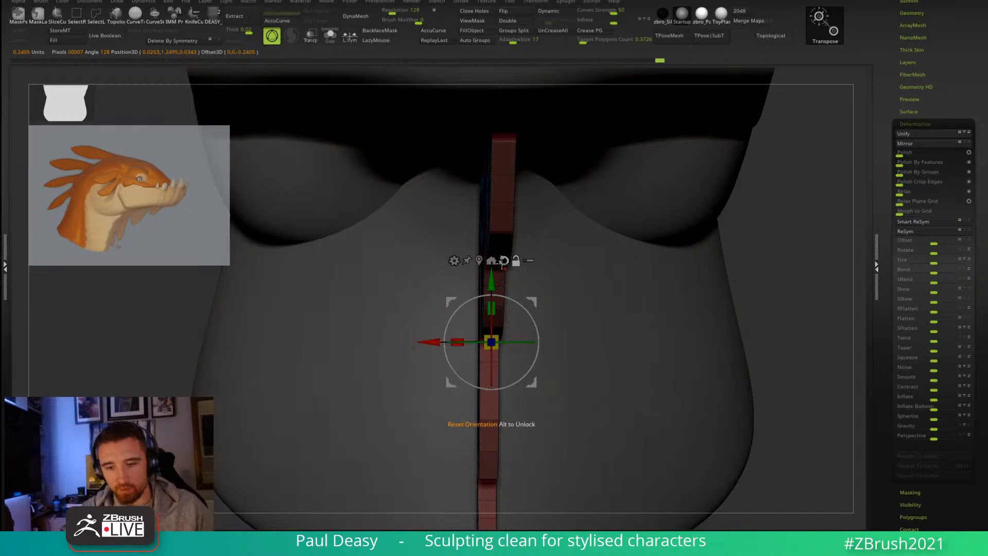
pyautogui.click(493, 261)
pyautogui.keyDown('ctrl'); pyautogui.moveTo(493, 261); pyautogui.dragTo(531, 302, button='right'); pyautogui.keyUp('ctrl')
pyautogui.moveTo(562, 141)
pyautogui.mouseDown()
pyautogui.moveTo(570, 213)
pyautogui.moveTo(560, 209)
pyautogui.mouseUp()
pyautogui.press('q')
# Step: Preview the frill with dynamic subdivision on the head, and isolate its low-poly form for inspection with the Move brush
pyautogui.moveTo(582, 278)
pyautogui.mouseDown(button='right')
pyautogui.moveTo(615, 284)
pyautogui.moveTo(564, 266)
pyautogui.moveTo(671, 288)
pyautogui.mouseUp(button='right')
pyautogui.press('d')
pyautogui.press('w')
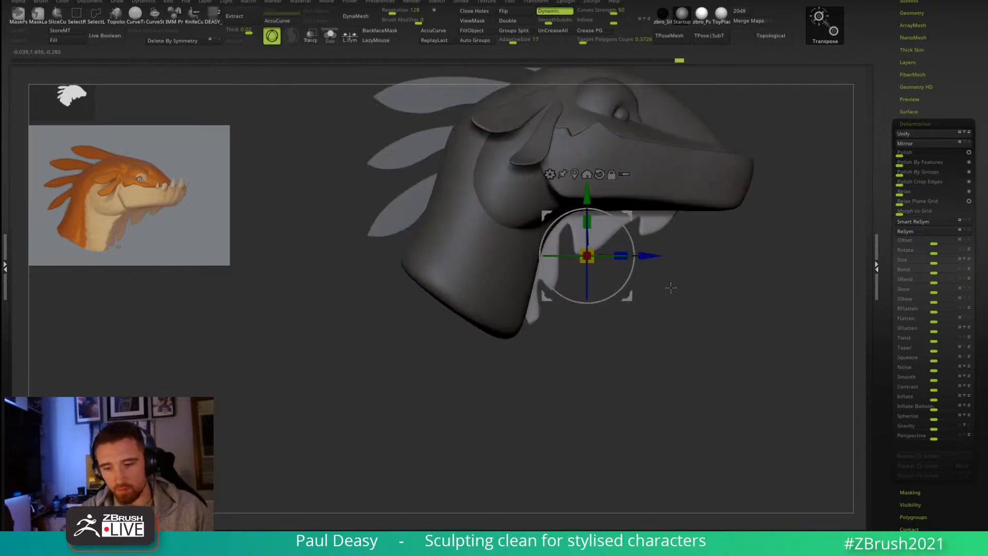
pyautogui.hotkey('alt', 's')
pyautogui.keyDown('alt'); pyautogui.moveTo(628, 329); pyautogui.dragTo(600, 326, button='right'); pyautogui.keyUp('alt')
pyautogui.keyDown('ctrl'); pyautogui.moveTo(600, 327); pyautogui.dragTo(531, 378, button='right'); pyautogui.keyUp('ctrl')
pyautogui.hotkey('shift', 'd')
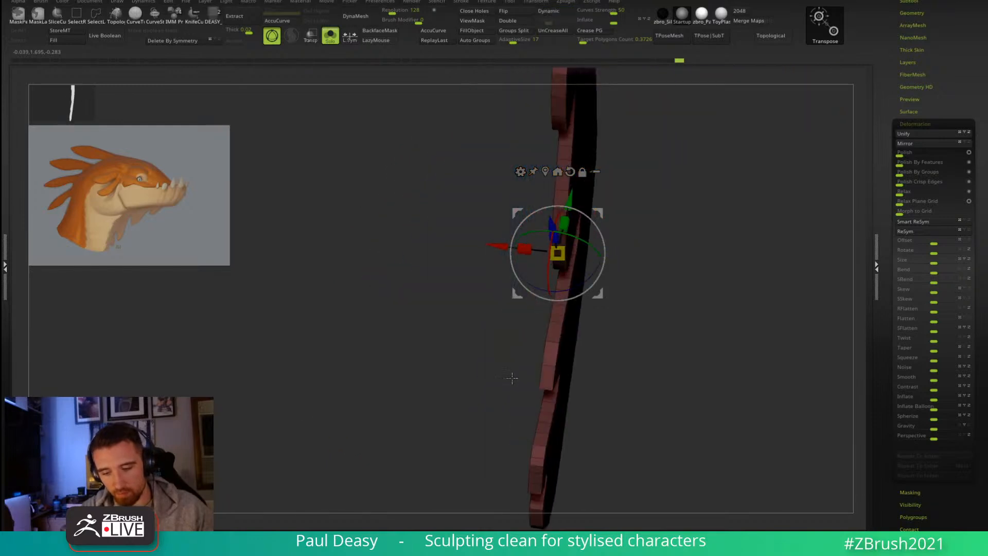
pyautogui.press('q')
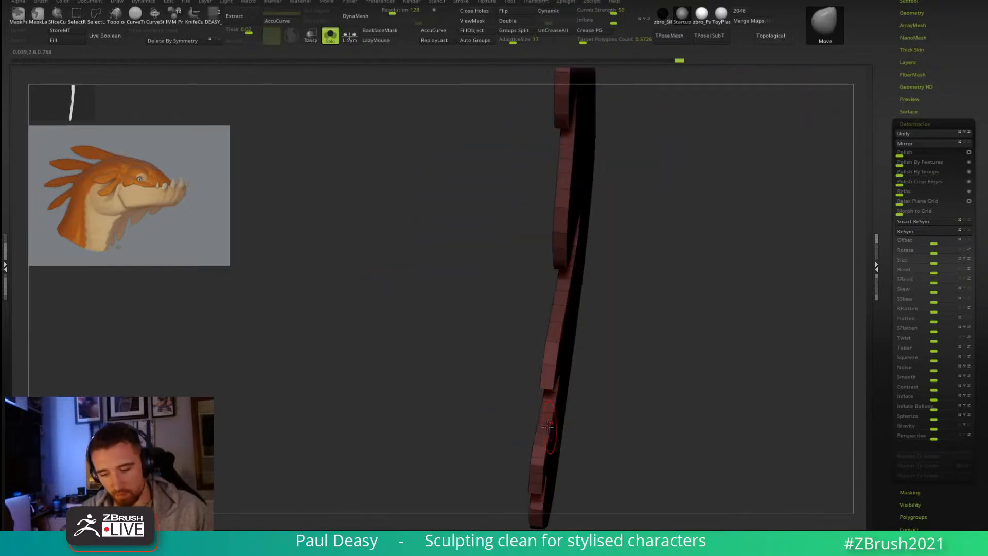
# Step: Examine the isolated frill's thickened edges and corners with dynamic subdivision and the polyframe switched on and off
pyautogui.press('d')
pyautogui.press('ctrl')
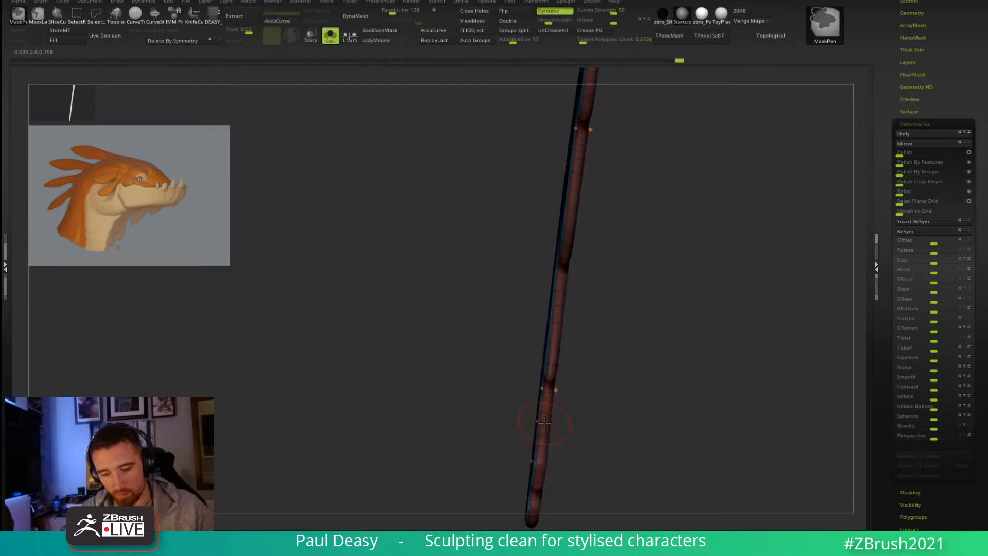
pyautogui.press('space')
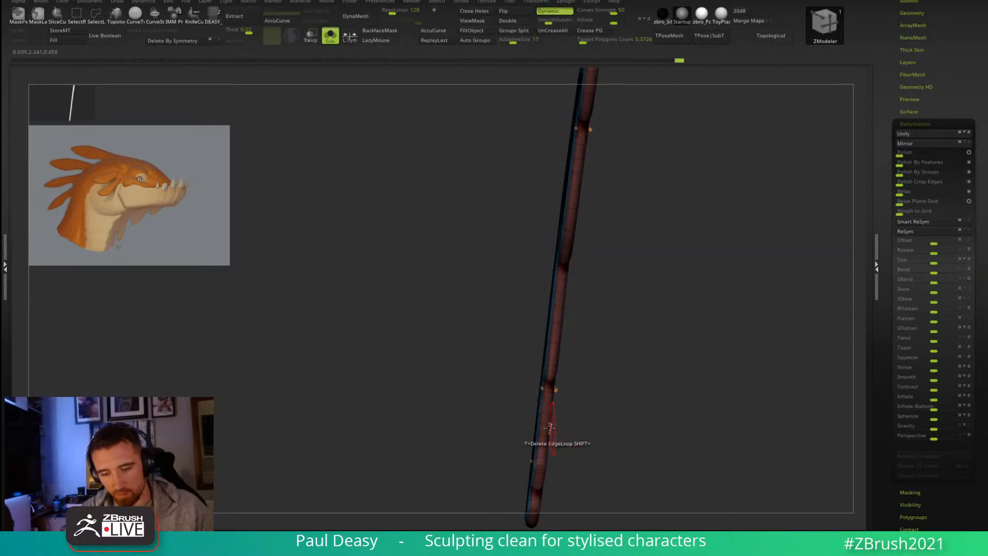
pyautogui.hotkey('shift', 'd')
pyautogui.press('d')
pyautogui.moveTo(600, 423)
pyautogui.mouseDown()
pyautogui.moveTo(645, 415)
pyautogui.moveTo(609, 388)
pyautogui.moveTo(651, 377)
pyautogui.moveTo(554, 406)
pyautogui.moveTo(515, 386)
pyautogui.moveTo(518, 373)
pyautogui.mouseUp()
pyautogui.hotkey('shift', 'f')
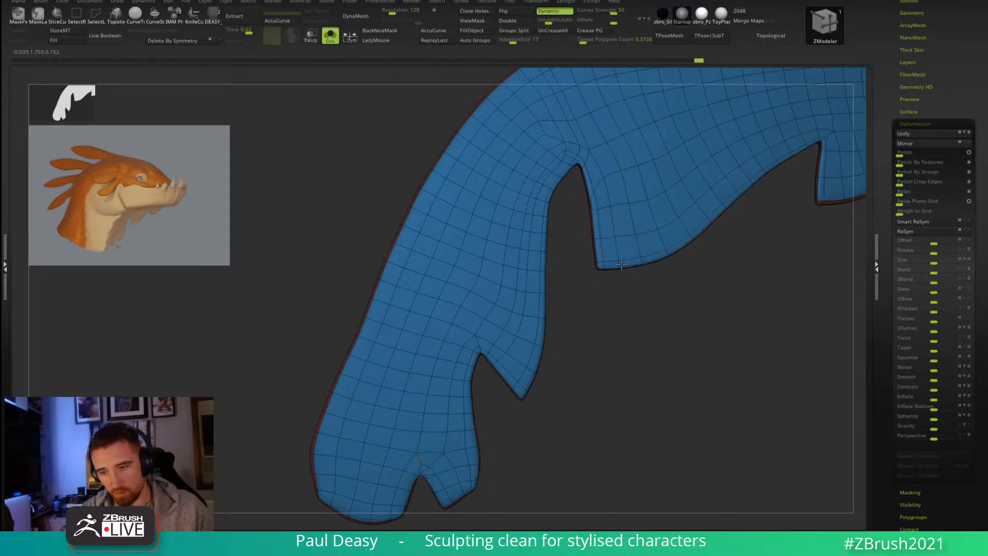
pyautogui.moveTo(669, 298)
pyautogui.keyDown('alt'); pyautogui.mouseDown()
pyautogui.moveTo(611, 319)
pyautogui.moveTo(644, 341)
pyautogui.moveTo(615, 331)
pyautogui.mouseUp(); pyautogui.keyUp('alt')
pyautogui.hotkey('shift', 'f')
pyautogui.press('d')
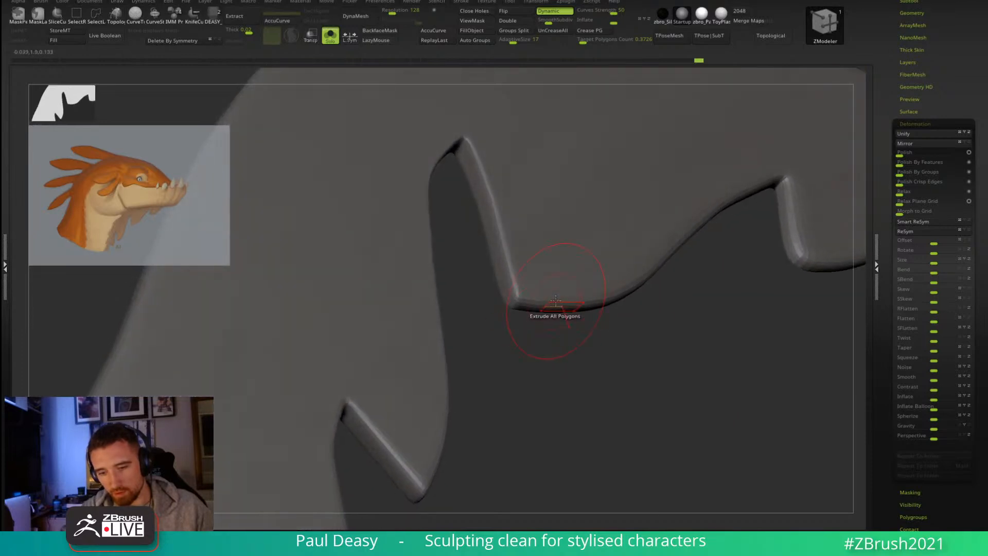
pyautogui.click(543, 277)
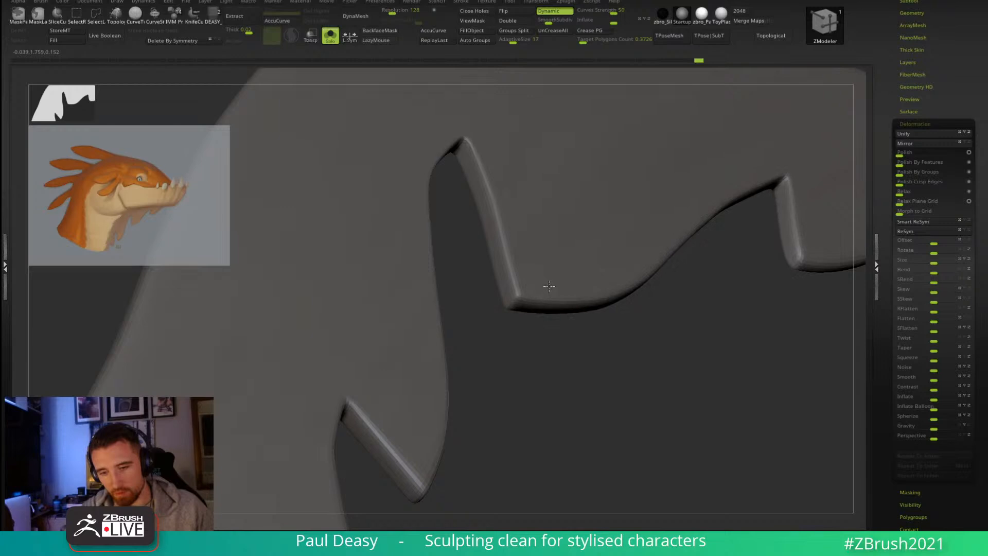
pyautogui.hotkey('shift', 'f')
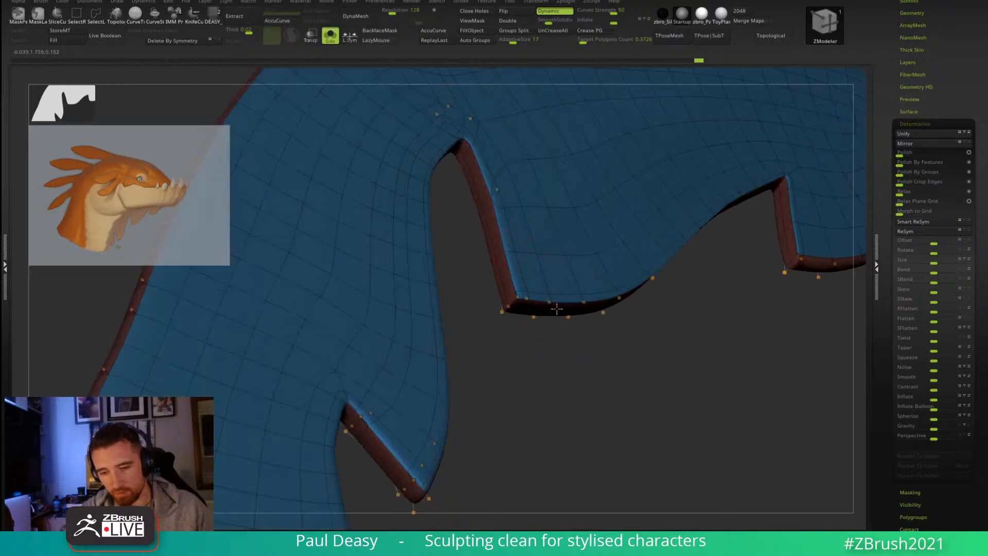
# Step: Bring the head back into view and reshape the frill's front point into a more angular form with the Move brush
pyautogui.moveTo(678, 326)
pyautogui.keyDown('alt'); pyautogui.mouseDown()
pyautogui.moveTo(556, 357)
pyautogui.moveTo(644, 333)
pyautogui.moveTo(695, 335)
pyautogui.moveTo(649, 340)
pyautogui.moveTo(647, 369)
pyautogui.mouseUp(); pyautogui.keyUp('alt')
pyautogui.moveTo(659, 282)
pyautogui.keyDown('alt'); pyautogui.mouseDown()
pyautogui.moveTo(662, 311)
pyautogui.moveTo(634, 286)
pyautogui.moveTo(628, 259)
pyautogui.mouseUp(); pyautogui.keyUp('alt')
pyautogui.press('b')
pyautogui.press('m')
pyautogui.press('v')
pyautogui.press('space')
pyautogui.hotkey('alt', 's')
pyautogui.press('space')
pyautogui.press('space')
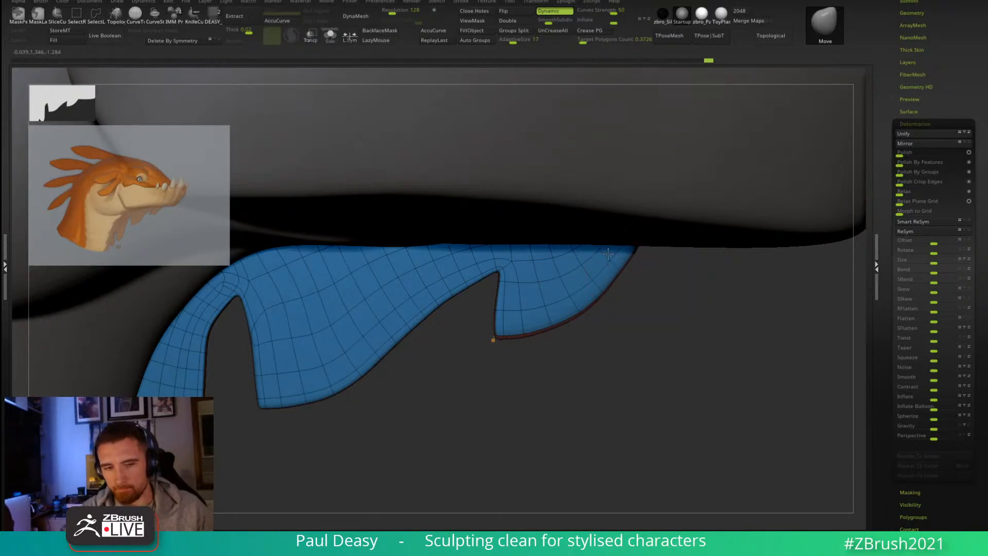
pyautogui.press('space')
pyautogui.keyDown('alt'); pyautogui.moveTo(646, 320); pyautogui.dragTo(604, 287); pyautogui.keyUp('alt')
pyautogui.press('space')
pyautogui.press('space')
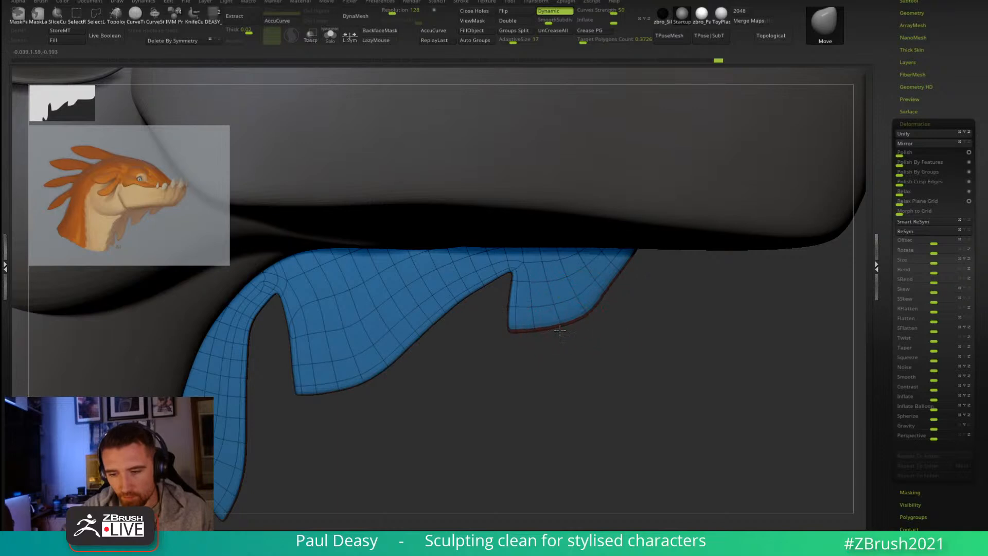
pyautogui.moveTo(630, 261); pyautogui.dragTo(620, 277)
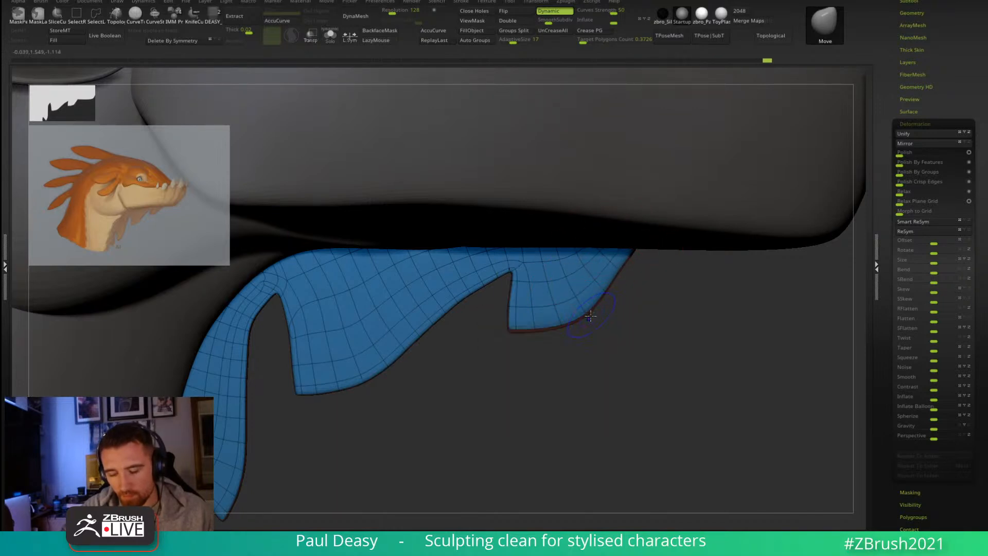
# Step: Check the frill's thickness from the front, and sharpen the front point's lower corner with a resized Move brush
pyautogui.hotkey('shift', 'd')
pyautogui.press('d')
pyautogui.moveTo(606, 315); pyautogui.dragTo(575, 308)
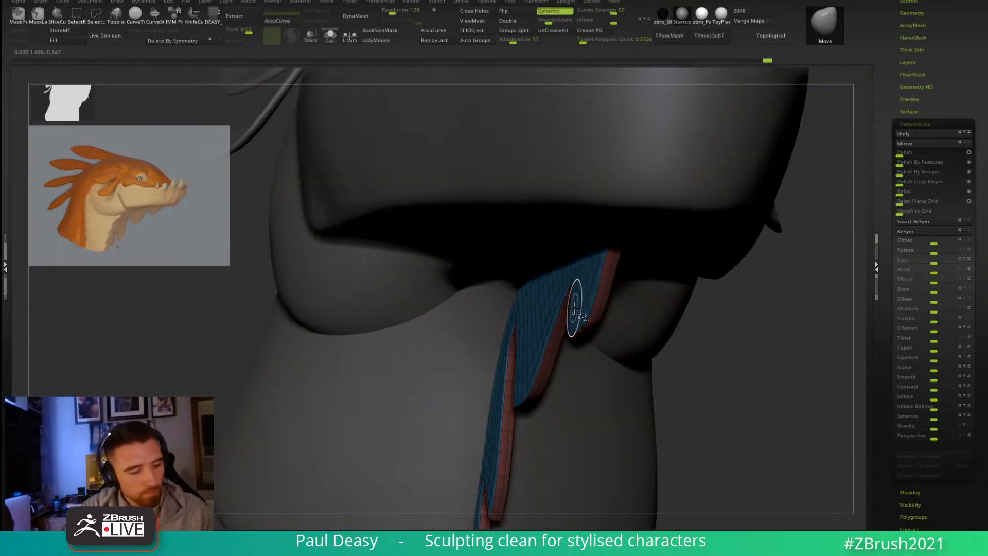
pyautogui.hotkey('ctrl', 'shift')
pyautogui.hotkey('ctrl', 'shift', 'g')
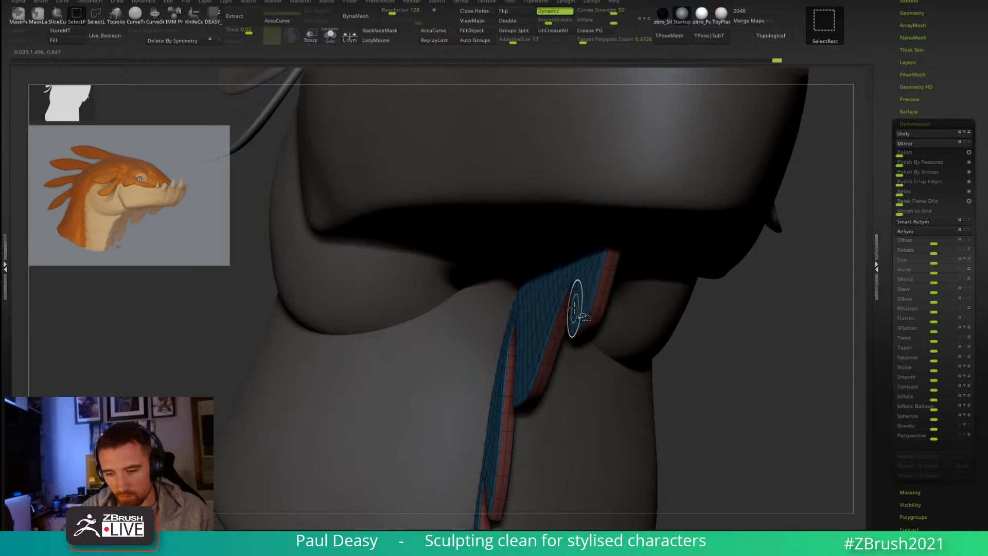
pyautogui.keyDown('shift'); pyautogui.moveTo(591, 323); pyautogui.dragTo(618, 324, button='right'); pyautogui.keyUp('shift')
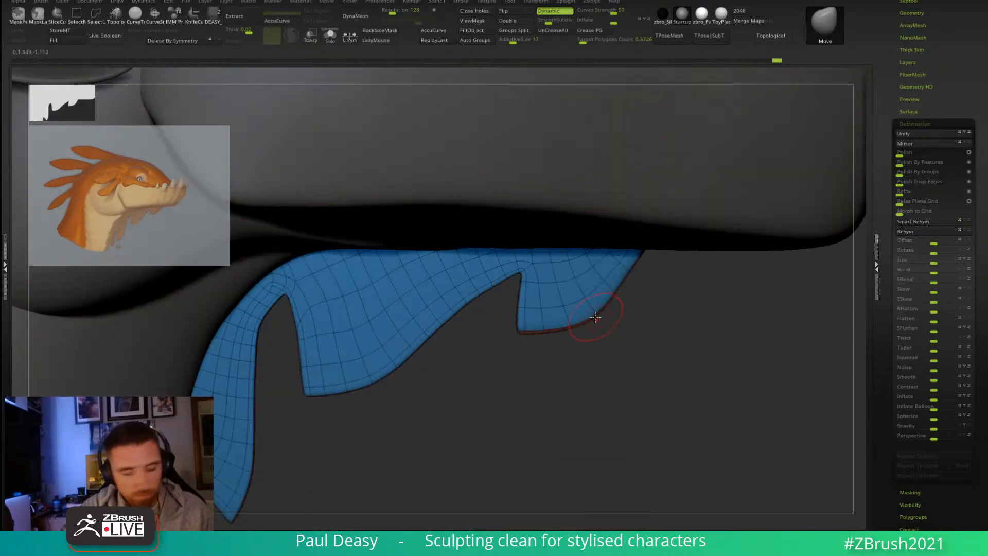
pyautogui.press('space')
pyautogui.moveTo(601, 315); pyautogui.dragTo(599, 320)
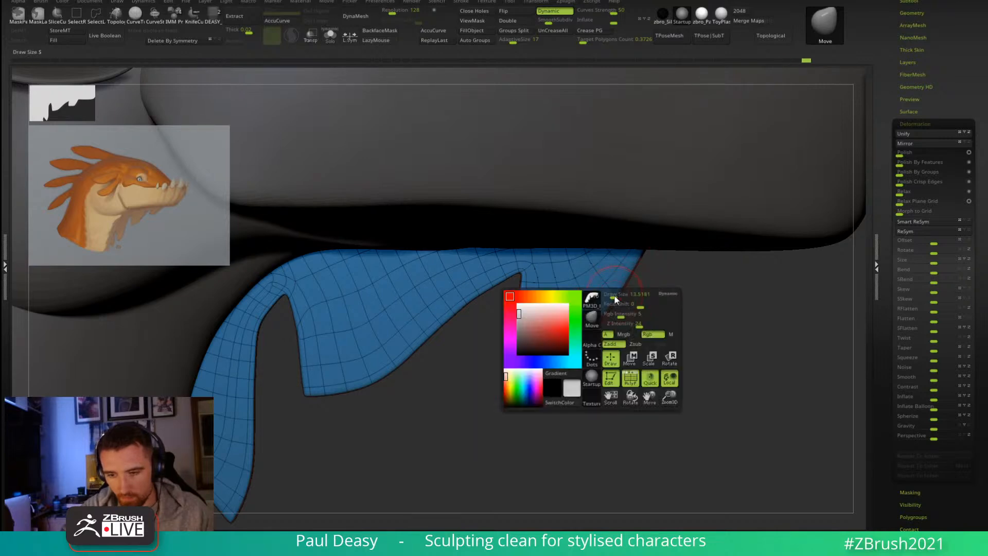
pyautogui.press('space')
pyautogui.moveTo(599, 323)
pyautogui.mouseDown()
pyautogui.moveTo(566, 324)
pyautogui.moveTo(565, 333)
pyautogui.moveTo(560, 319)
pyautogui.moveTo(527, 311)
pyautogui.mouseUp()
pyautogui.press('space')
pyautogui.press('space')
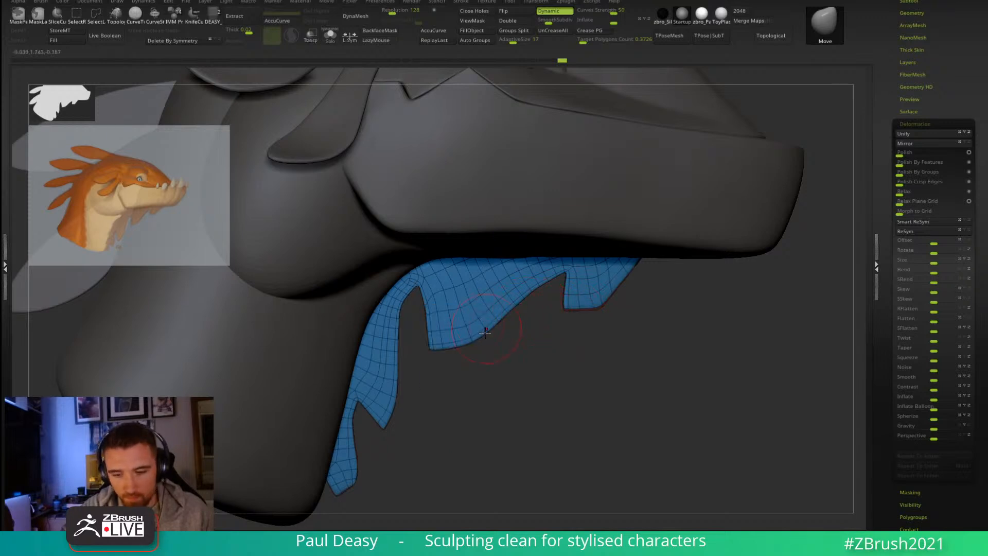
# Step: Shape an angular corner on the outer edge of the frill's second point with the Move brush
pyautogui.keyDown('ctrl'); pyautogui.moveTo(479, 338); pyautogui.dragTo(501, 344, button='right'); pyautogui.keyUp('ctrl')
pyautogui.press('space')
pyautogui.moveTo(496, 334); pyautogui.dragTo(489, 333)
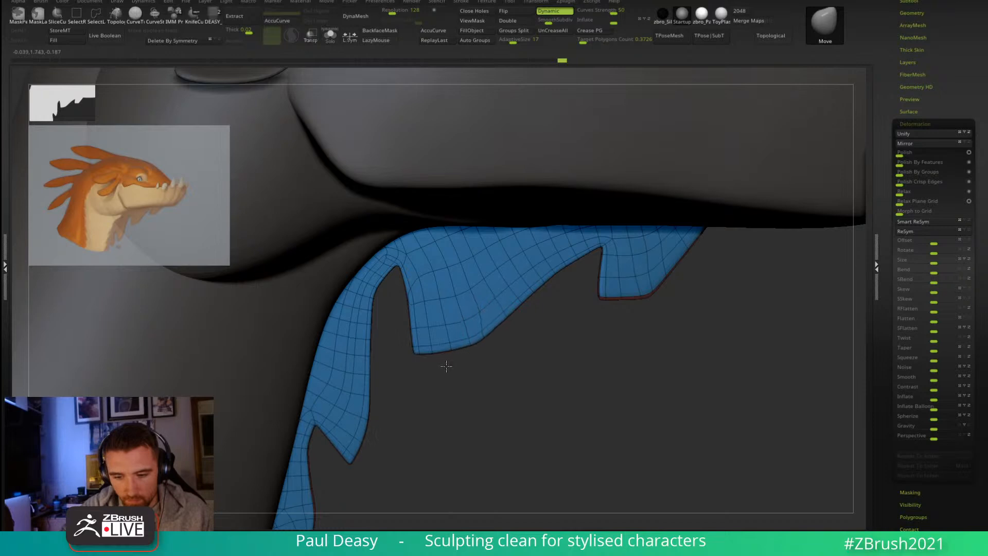
pyautogui.moveTo(474, 300); pyautogui.dragTo(484, 319)
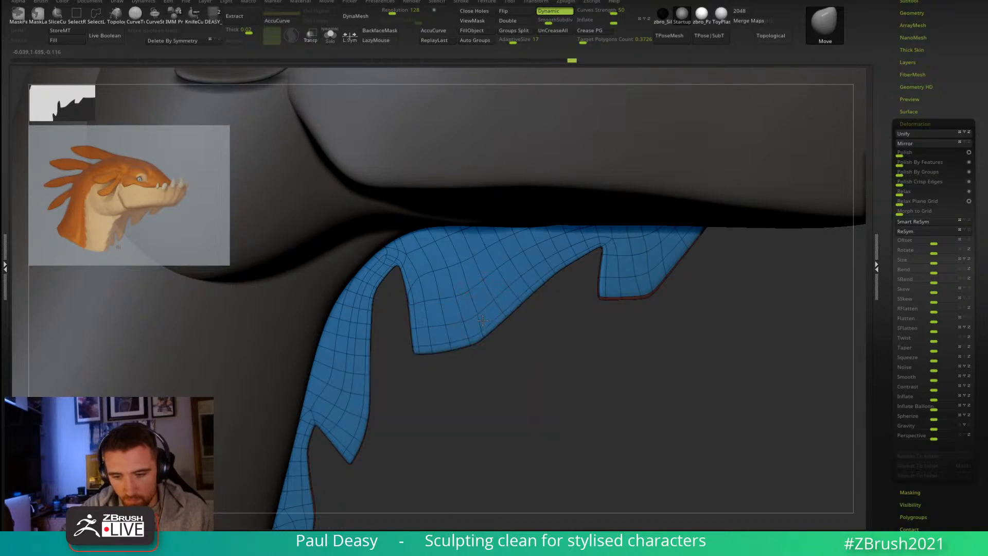
# Step: Isolate the frill and thin out the edge loops running through the second point with ZModeler
pyautogui.hotkey('shift', 's')
pyautogui.press('b')
pyautogui.press('z')
pyautogui.press('m')
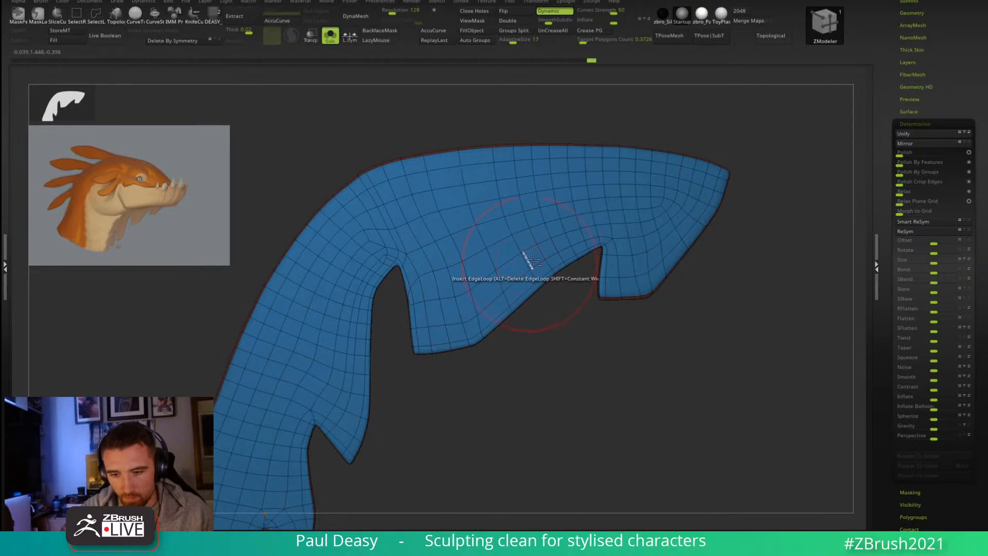
# Step: Show the head again and pull the second point's tip downward with the Move brush
pyautogui.hotkey('shift', 's')
pyautogui.press('b')
pyautogui.press('m')
pyautogui.press('v')
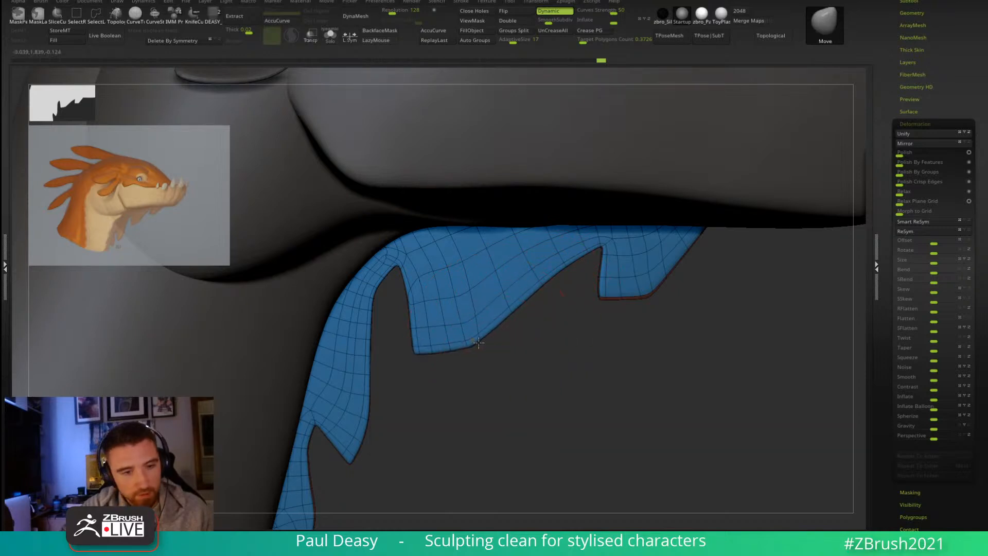
pyautogui.moveTo(426, 354); pyautogui.dragTo(420, 371)
# Step: Check the second point's edge flow in isolation and rebalance its tip and outer corner with the Move brush
pyautogui.press('b')
pyautogui.press('z')
pyautogui.press('m')
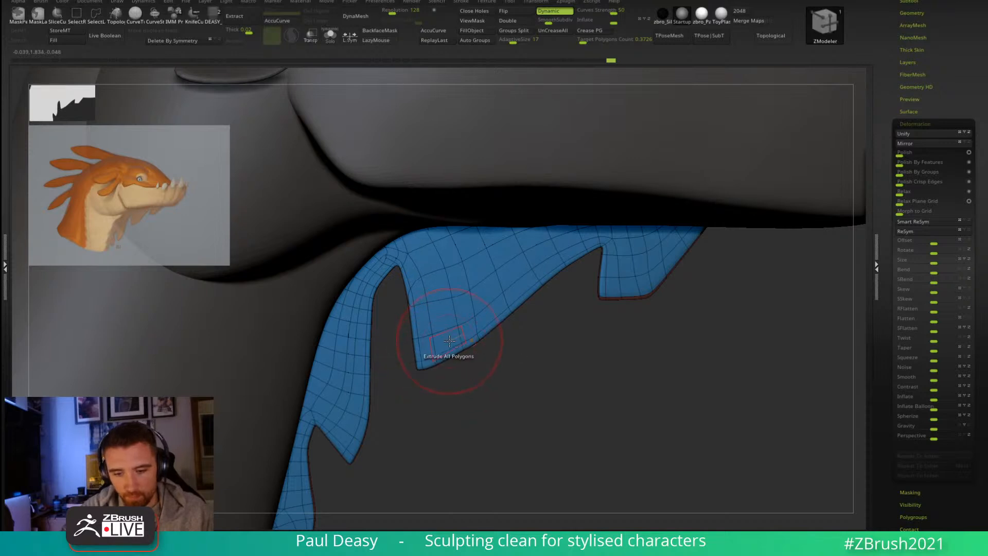
pyautogui.click(474, 367)
pyautogui.press('space')
pyautogui.press('b')
pyautogui.press('m')
pyautogui.press('v')
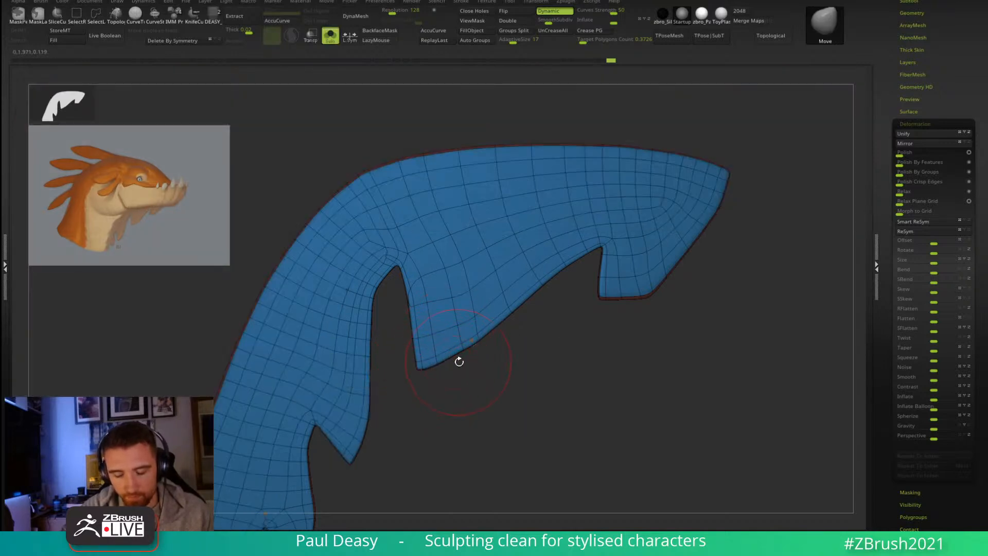
pyautogui.click(457, 360)
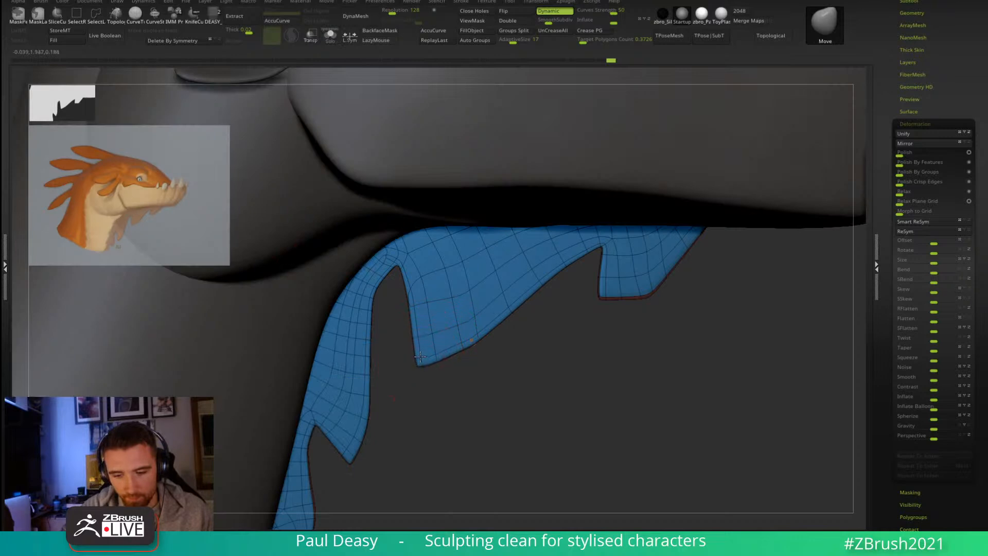
pyautogui.moveTo(476, 342); pyautogui.dragTo(477, 360)
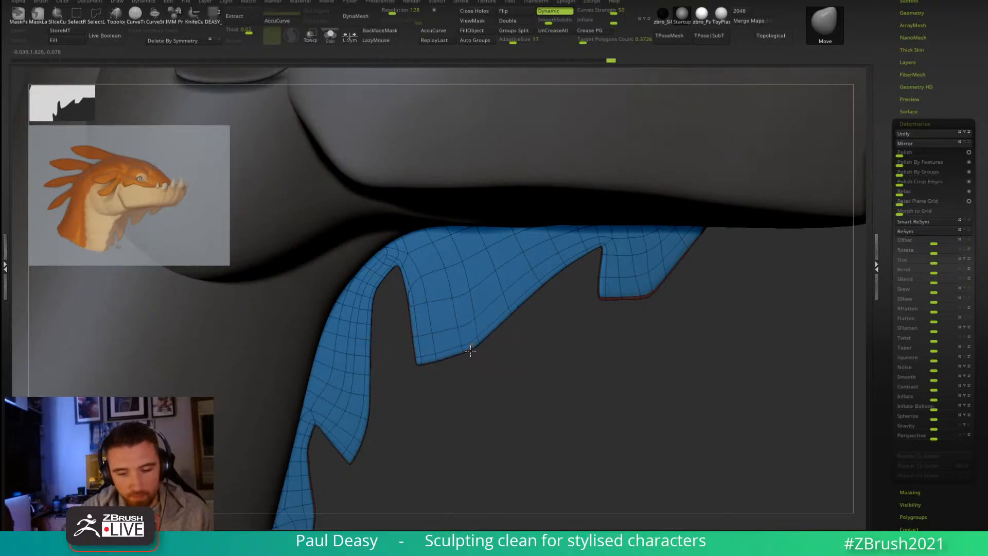
pyautogui.moveTo(466, 345); pyautogui.dragTo(467, 344)
pyautogui.press('space')
# Step: Isolate the frill, remove surplus edge loops crossing the section above the third point with ZModeler, and show the head again
pyautogui.keyDown('ctrl'); pyautogui.keyDown('shift'); pyautogui.click(389, 294); pyautogui.keyUp('shift'); pyautogui.keyUp('ctrl')
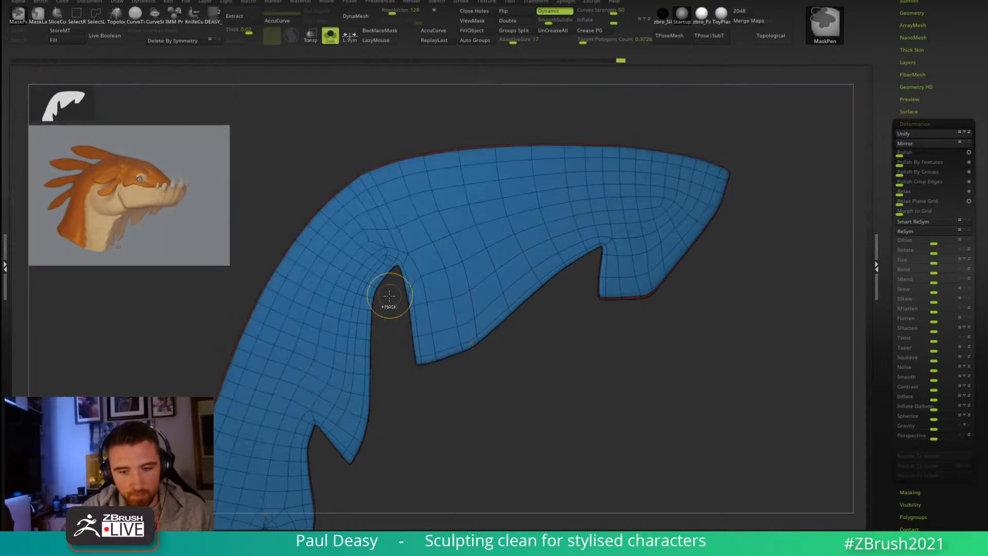
pyautogui.press('b')
pyautogui.press('z')
pyautogui.press('m')
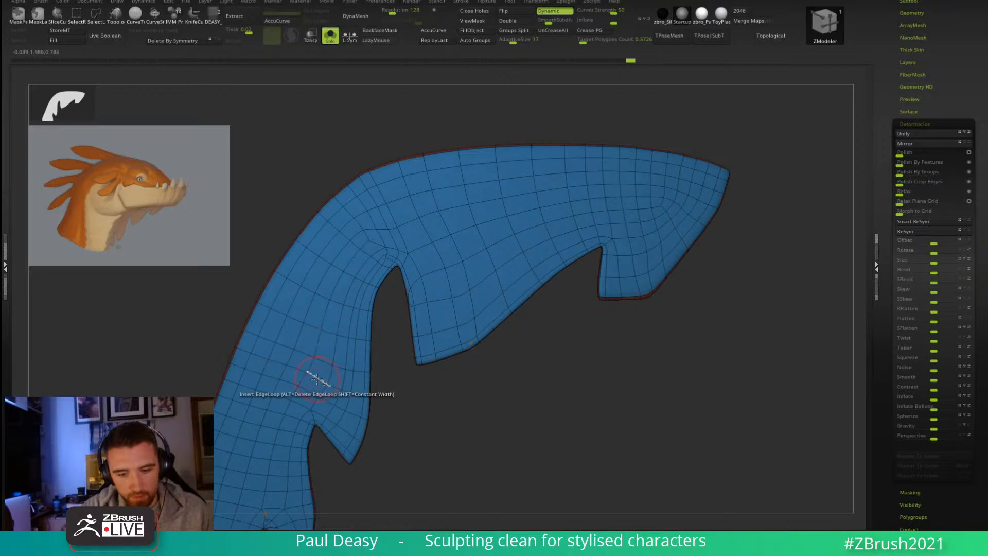
pyautogui.keyDown('ctrl'); pyautogui.keyDown('shift'); pyautogui.click(409, 378); pyautogui.keyUp('shift'); pyautogui.keyUp('ctrl')
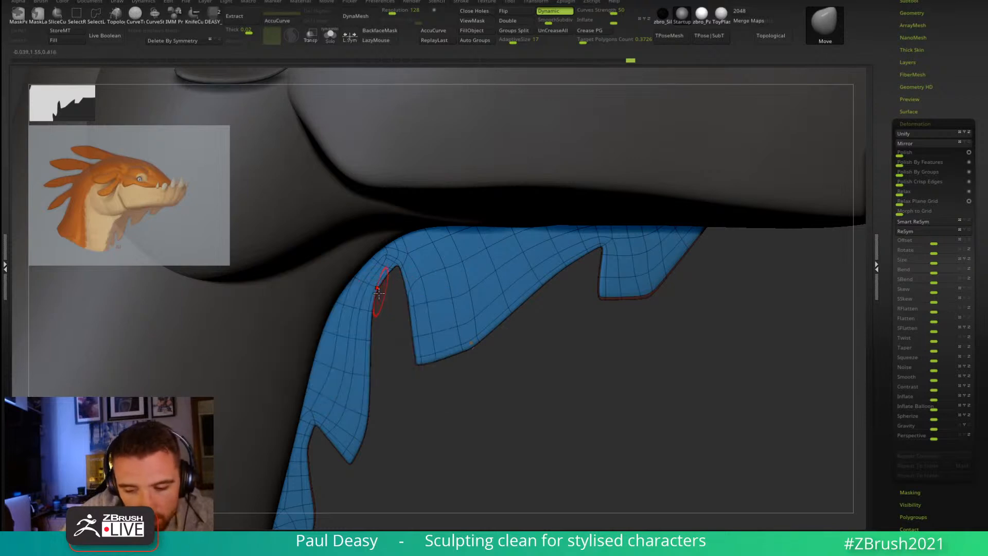
# Step: Isolate the frill and examine the edge loops beside the notch between the second and third points
pyautogui.hotkey('ctrl', 'shift', 's')
pyautogui.press('b')
pyautogui.press('z')
pyautogui.press('m')
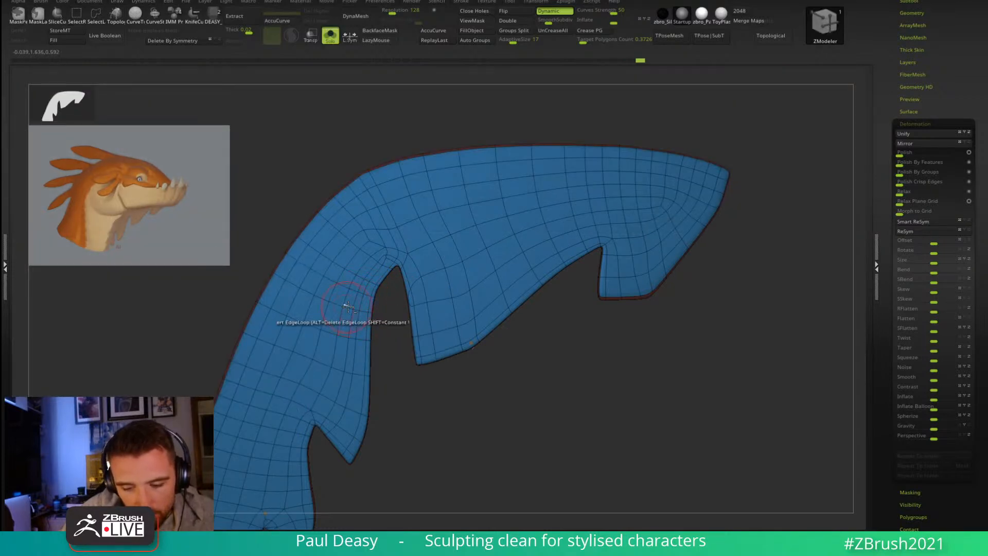
pyautogui.press('b')
pyautogui.press('m')
pyautogui.press('v')
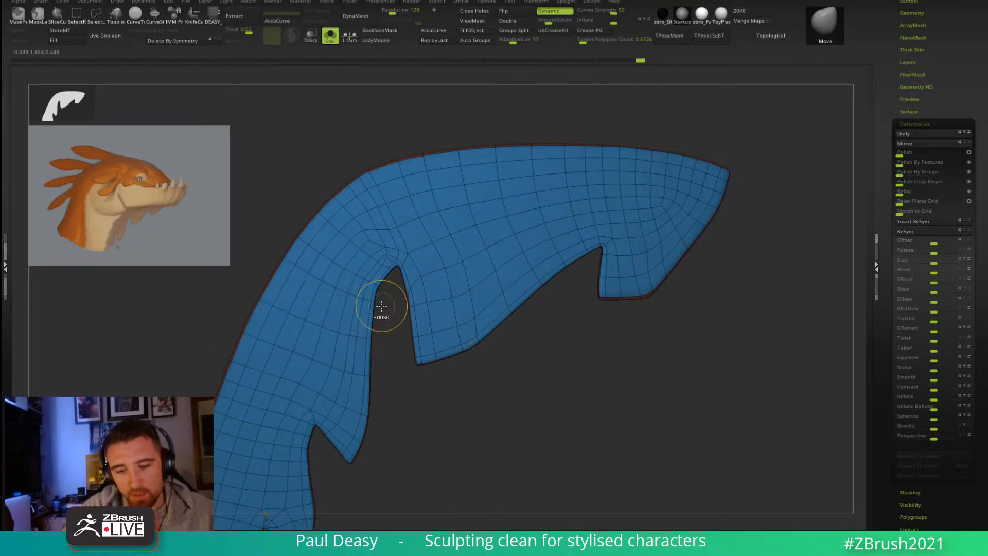
# Step: Show the head again and push the third point's outer edge into an angular corner with the Move brush
pyautogui.hotkey('ctrl', 'shift', 's')
pyautogui.press('space')
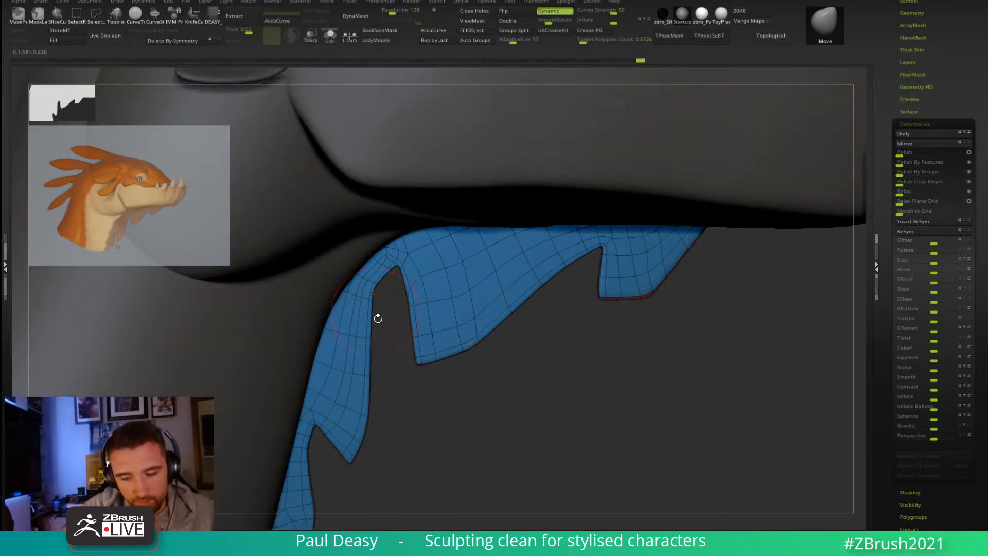
pyautogui.moveTo(375, 344); pyautogui.dragTo(404, 225)
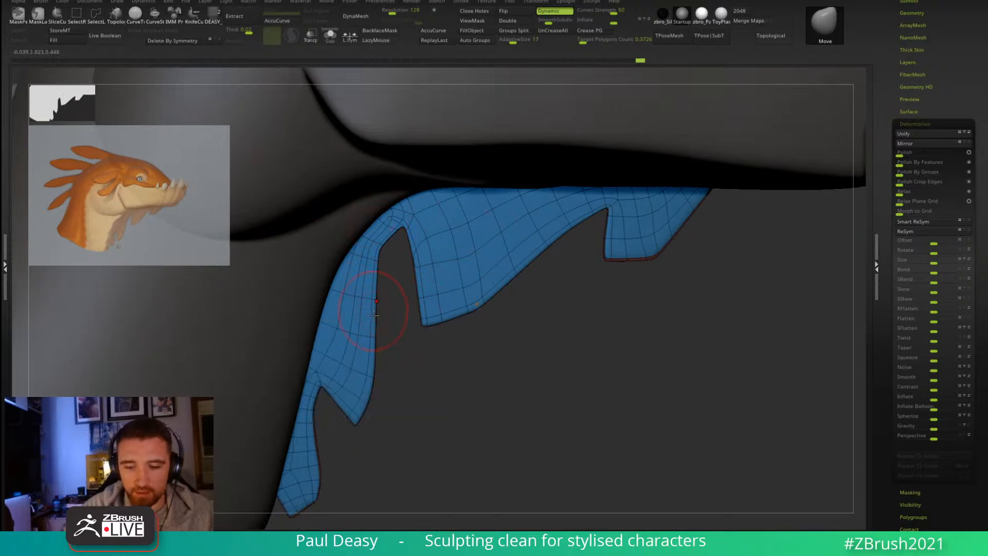
pyautogui.moveTo(397, 345); pyautogui.dragTo(393, 341)
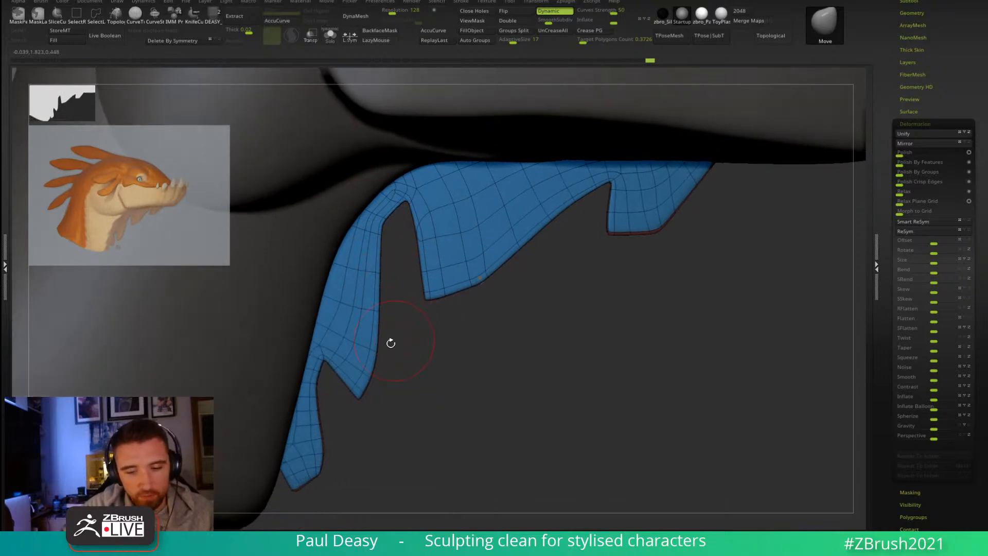
pyautogui.hotkey('ctrl', 'shift')
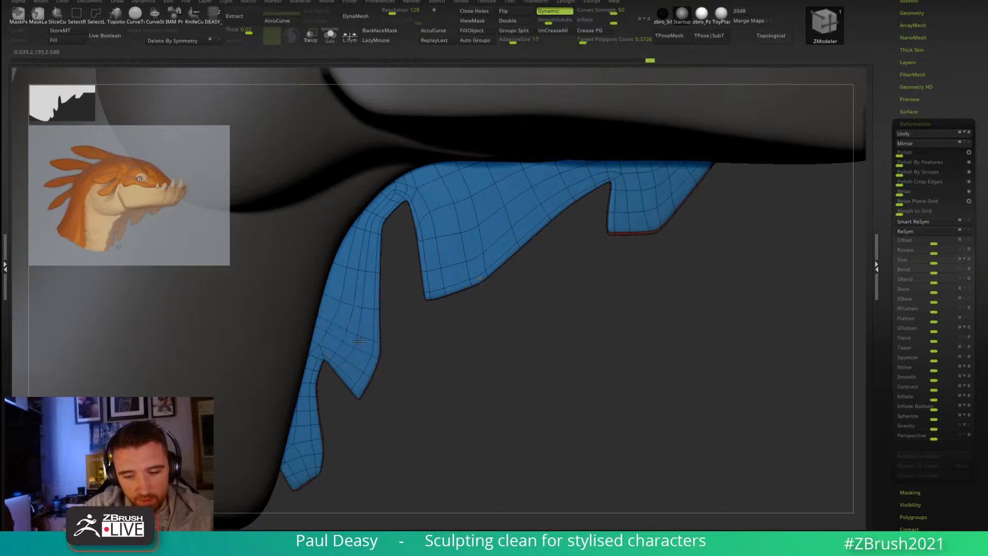
# Step: Refine the third point's tip and outer corner with the Move brush, undoing an unwanted stroke
pyautogui.press('b')
pyautogui.press('m')
pyautogui.press('v')
pyautogui.moveTo(411, 355)
pyautogui.keyDown('alt'); pyautogui.mouseDown()
pyautogui.moveTo(424, 344)
pyautogui.moveTo(407, 332)
pyautogui.mouseUp(); pyautogui.keyUp('alt')
pyautogui.press('space')
pyautogui.click(405, 341)
pyautogui.hotkey('ctrl', 'z')
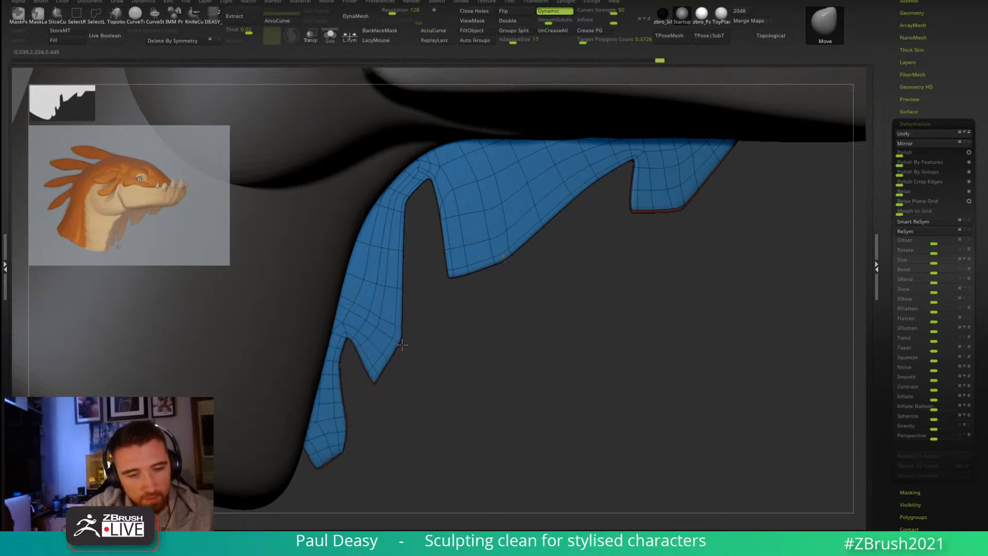
pyautogui.moveTo(414, 344); pyautogui.dragTo(421, 343)
pyautogui.moveTo(463, 314); pyautogui.dragTo(524, 285)
pyautogui.moveTo(497, 358); pyautogui.dragTo(484, 350)
pyautogui.keyDown('alt'); pyautogui.moveTo(418, 372); pyautogui.dragTo(423, 365); pyautogui.keyUp('alt')
# Step: Isolate the frill and inspect the edge flow around its lower points with ZModeler
pyautogui.hotkey('ctrl', 'shift', 's')
pyautogui.press('b')
pyautogui.press('z')
pyautogui.press('m')
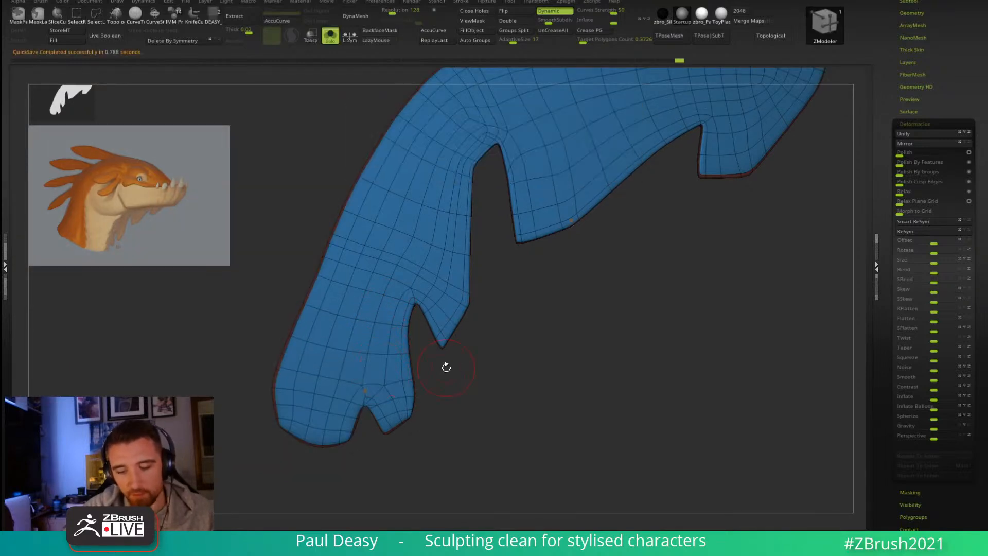
# Step: Show the head again and adjust the outer corner of the frill's lowest exposed point with the Move brush
pyautogui.hotkey('ctrl', 'shift', 's')
pyautogui.press('space')
pyautogui.press('b')
pyautogui.press('m')
pyautogui.press('v')
pyautogui.press('space')
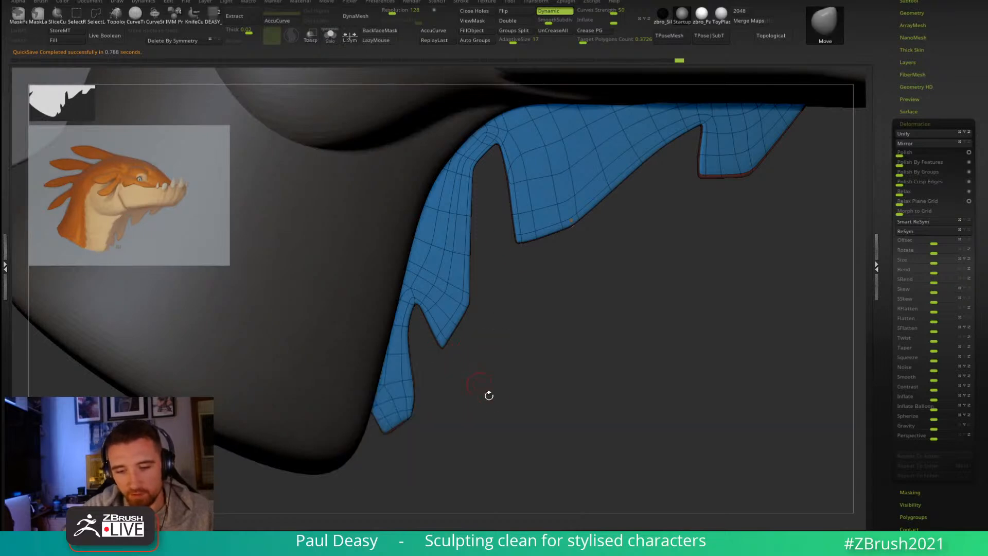
pyautogui.moveTo(480, 384); pyautogui.dragTo(506, 350)
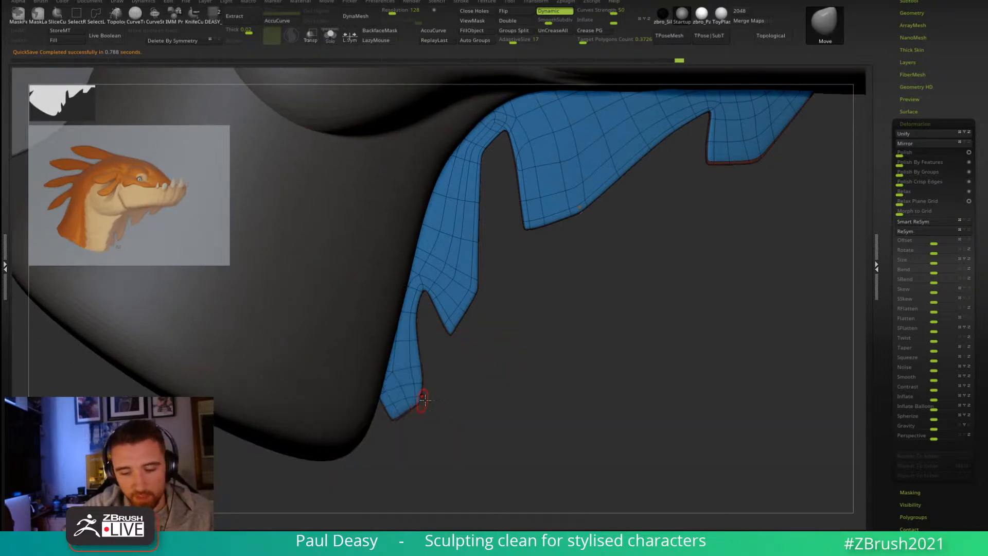
pyautogui.moveTo(432, 406); pyautogui.dragTo(468, 351)
# Step: Turn off the frill's subdivision preview and delete the surplus edge loop inside its lowest exposed point with ZModeler
pyautogui.hotkey('shift', 'd')
pyautogui.press('b')
pyautogui.press('z')
pyautogui.press('m')
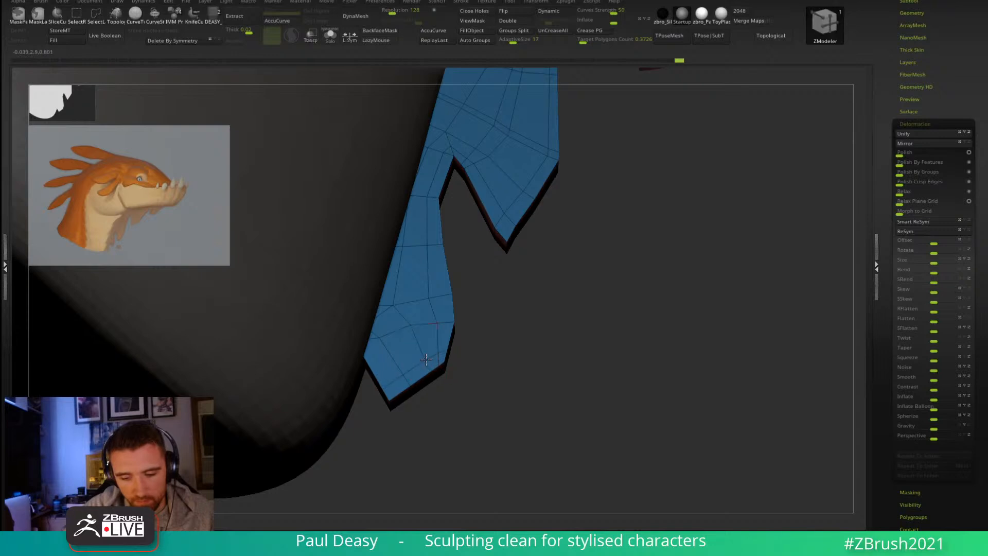
pyautogui.keyDown('shift'); pyautogui.moveTo(473, 374); pyautogui.dragTo(509, 385); pyautogui.keyUp('shift')
pyautogui.press('d')
pyautogui.hotkey('shift', 'f')
pyautogui.hotkey('shift', 'd')
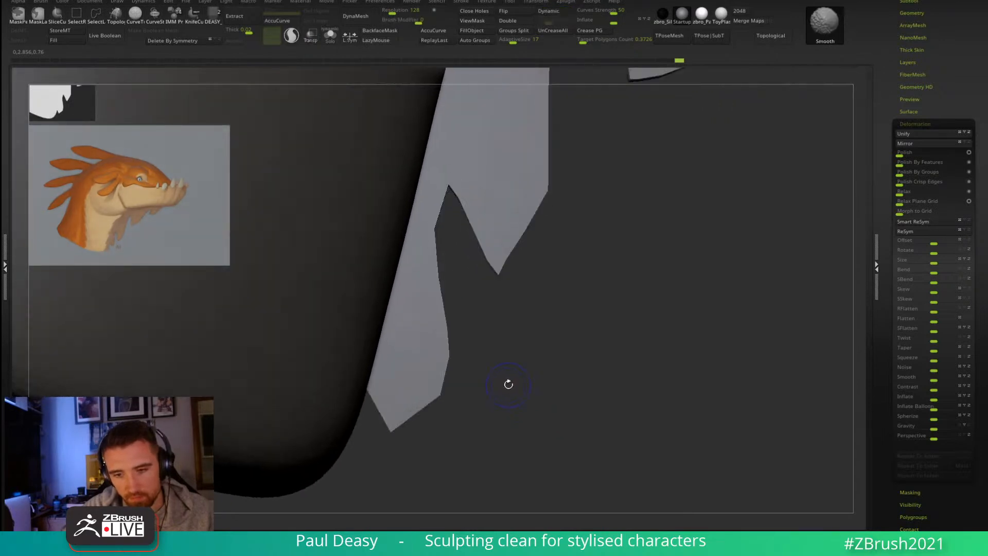
pyautogui.hotkey('shift', 'f')
pyautogui.keyDown('alt'); pyautogui.click(434, 374); pyautogui.keyUp('alt')
# Step: Insert supporting edge loops near the corners of the two lower frill points and turn the smoothed subdivision preview back on
pyautogui.moveTo(436, 356); pyautogui.dragTo(441, 357)
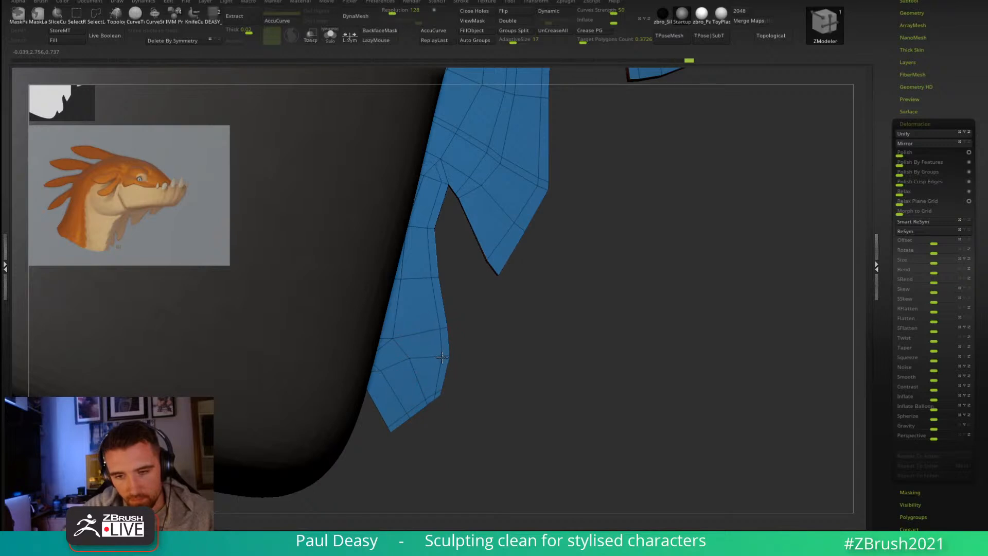
pyautogui.click(492, 253)
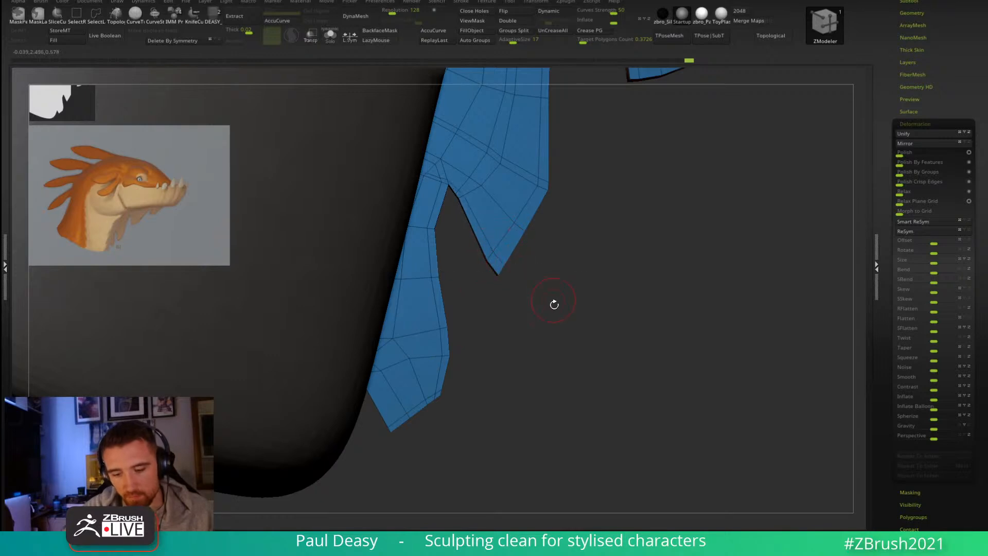
pyautogui.click(394, 421)
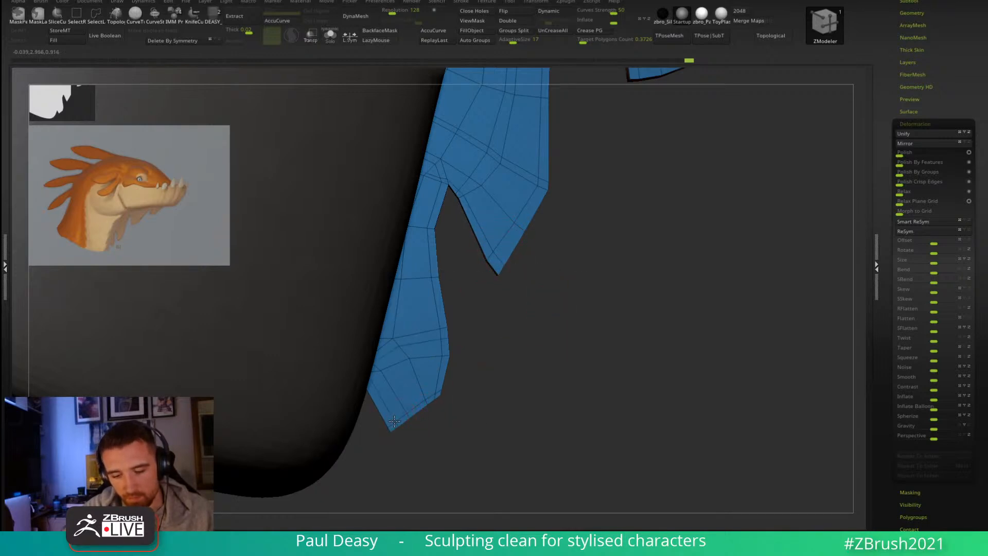
pyautogui.moveTo(483, 397); pyautogui.dragTo(496, 386)
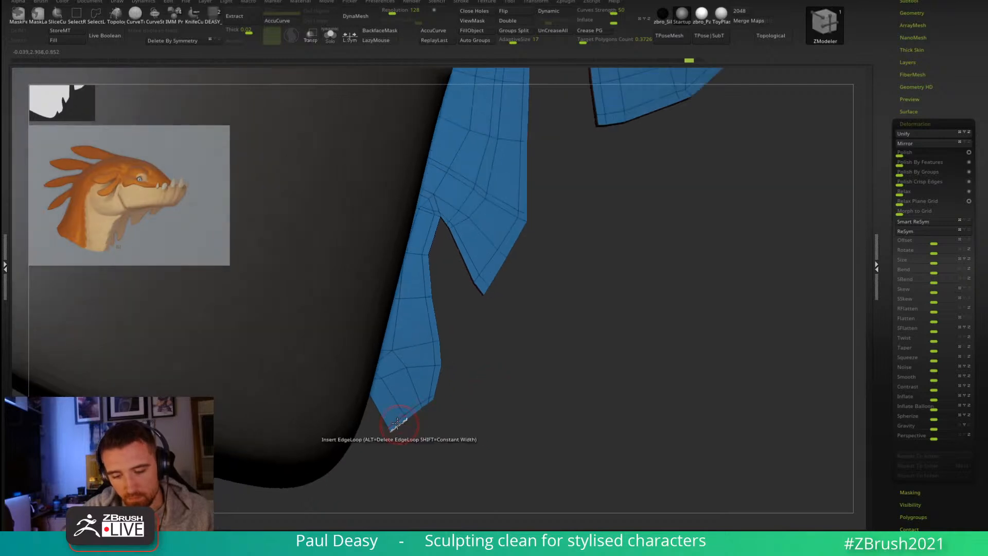
pyautogui.press('d')
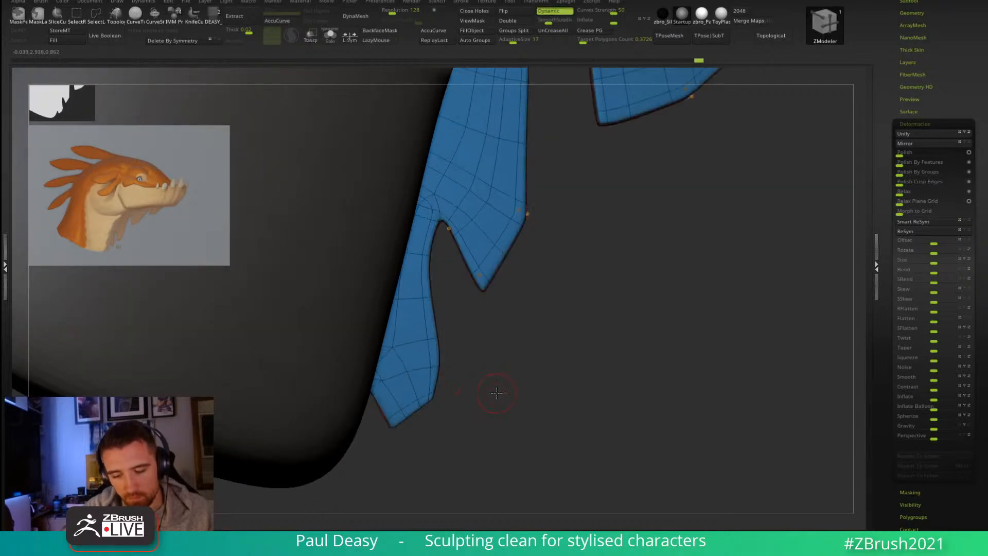
pyautogui.moveTo(496, 393); pyautogui.dragTo(450, 373)
pyautogui.hotkey('shift', 'f')
pyautogui.moveTo(531, 384)
pyautogui.keyDown('alt'); pyautogui.mouseDown()
pyautogui.moveTo(460, 395)
pyautogui.moveTo(502, 371)
pyautogui.mouseUp(); pyautogui.keyUp('alt')
pyautogui.press('s')
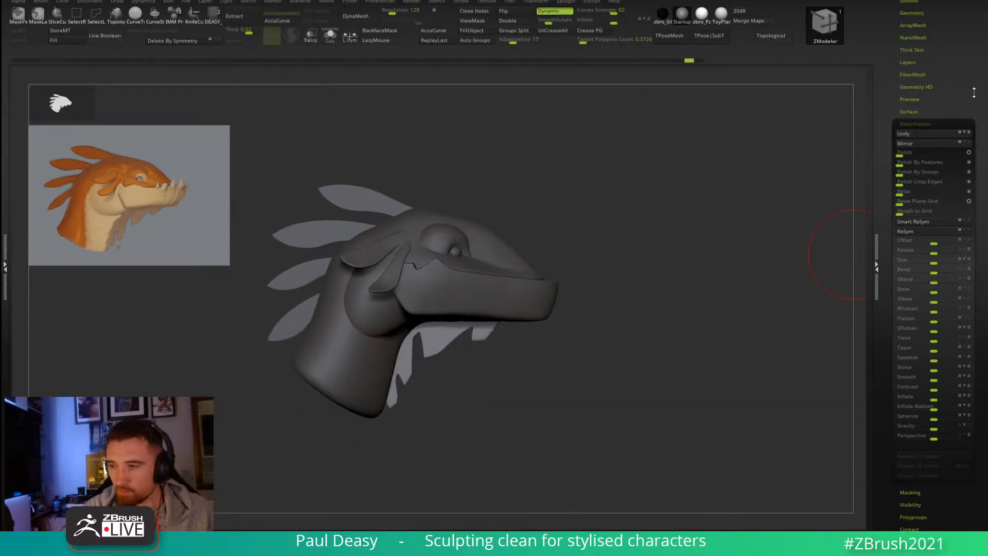
# Step: Display the subtool list, select the jaw mesh PM3D_PolySphere2 and reshape its front end with the Move brush
pyautogui.moveTo(921, 55); pyautogui.dragTo(924, 81)
pyautogui.click(910, 88)
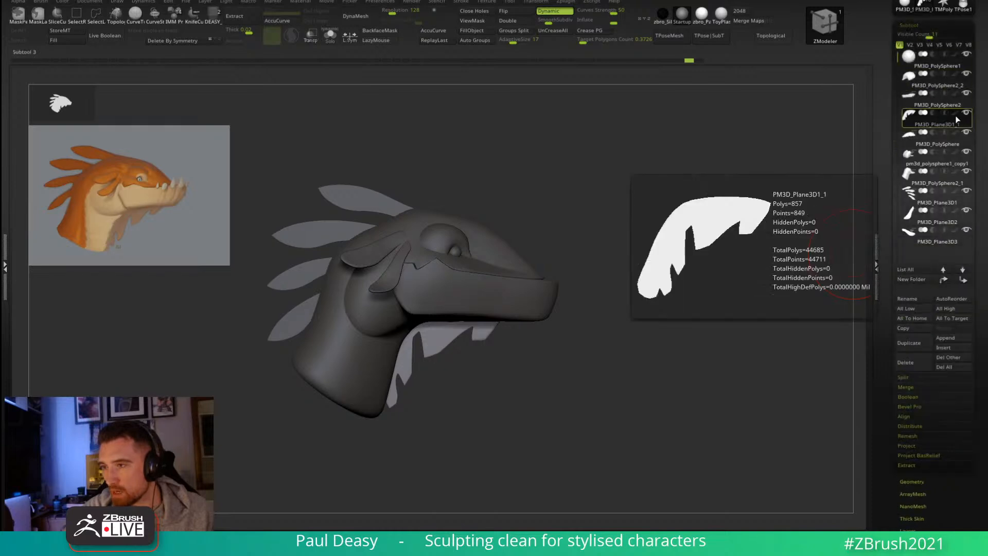
pyautogui.press('b')
pyautogui.press('m')
pyautogui.press('v')
pyautogui.keyDown('alt'); pyautogui.click(514, 301); pyautogui.keyUp('alt')
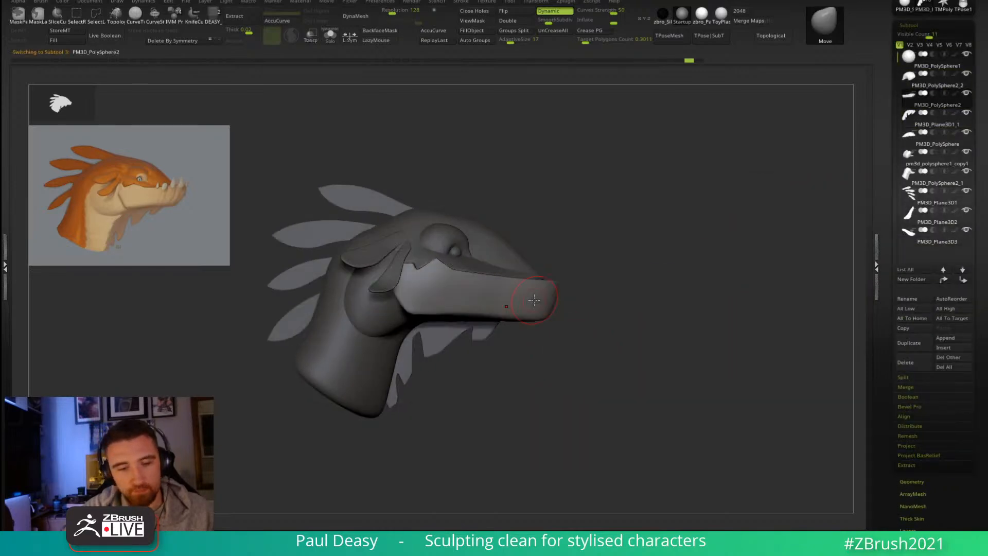
pyautogui.moveTo(576, 309)
pyautogui.mouseDown()
pyautogui.moveTo(569, 304)
pyautogui.moveTo(611, 312)
pyautogui.moveTo(610, 320)
pyautogui.mouseUp()
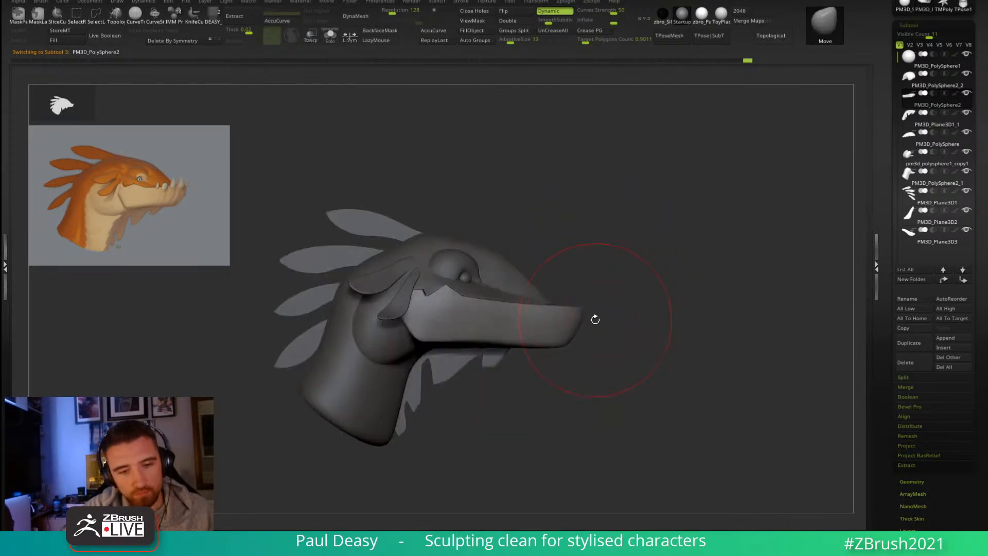
pyautogui.press('space')
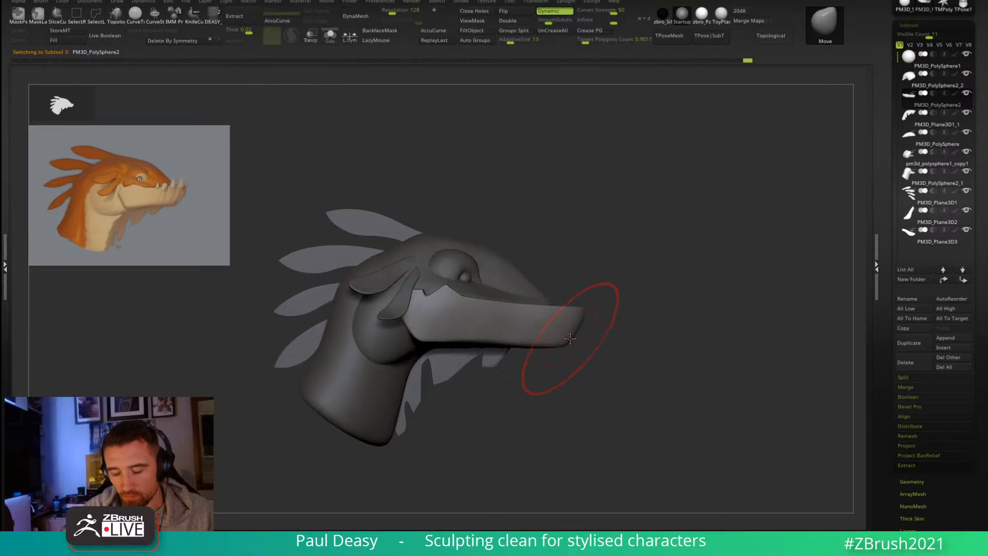
pyautogui.press('super')
pyautogui.press('Escape')
pyautogui.moveTo(623, 364); pyautogui.dragTo(609, 335)
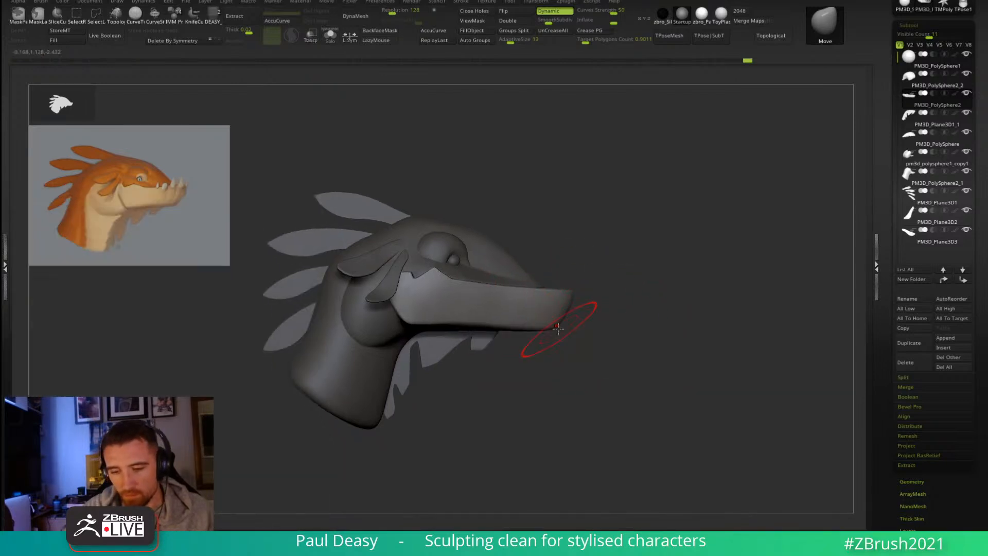
# Step: Reshape the jaw's lower rear edge where it meets the throat, using a resized Move brush
pyautogui.press('space')
pyautogui.press('space')
pyautogui.moveTo(406, 318)
pyautogui.mouseDown()
pyautogui.moveTo(418, 327)
pyautogui.moveTo(406, 329)
pyautogui.moveTo(433, 324)
pyautogui.mouseUp()
pyautogui.press('space')
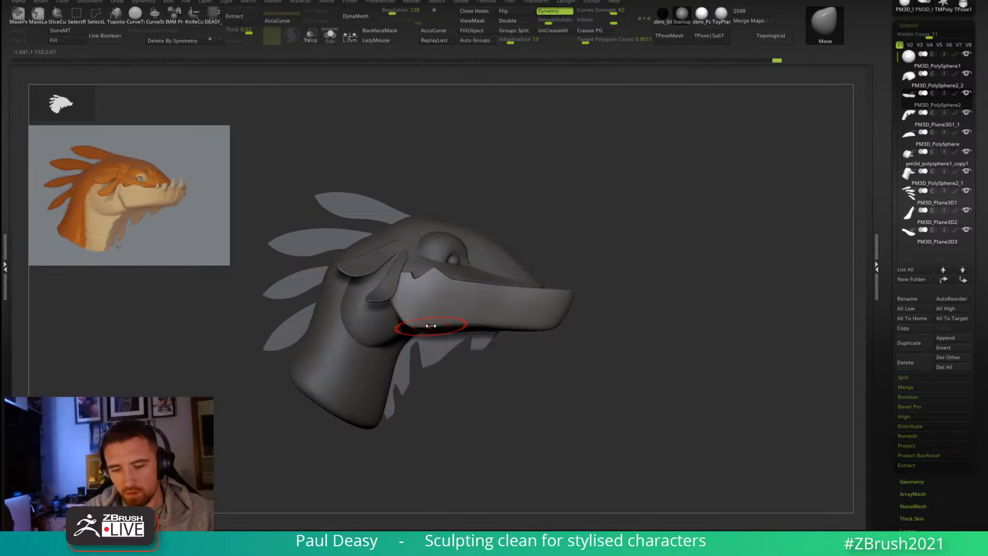
pyautogui.moveTo(455, 326)
pyautogui.mouseDown()
pyautogui.moveTo(466, 320)
pyautogui.moveTo(416, 334)
pyautogui.mouseUp()
pyautogui.press('space')
# Step: Select the lower ear flap, PM3D_Plane3D2, and nudge its shape with the Move brush
pyautogui.keyDown('alt'); pyautogui.click(389, 286); pyautogui.keyUp('alt')
pyautogui.moveTo(389, 283)
pyautogui.mouseDown()
pyautogui.moveTo(357, 284)
pyautogui.moveTo(440, 266)
pyautogui.mouseUp()
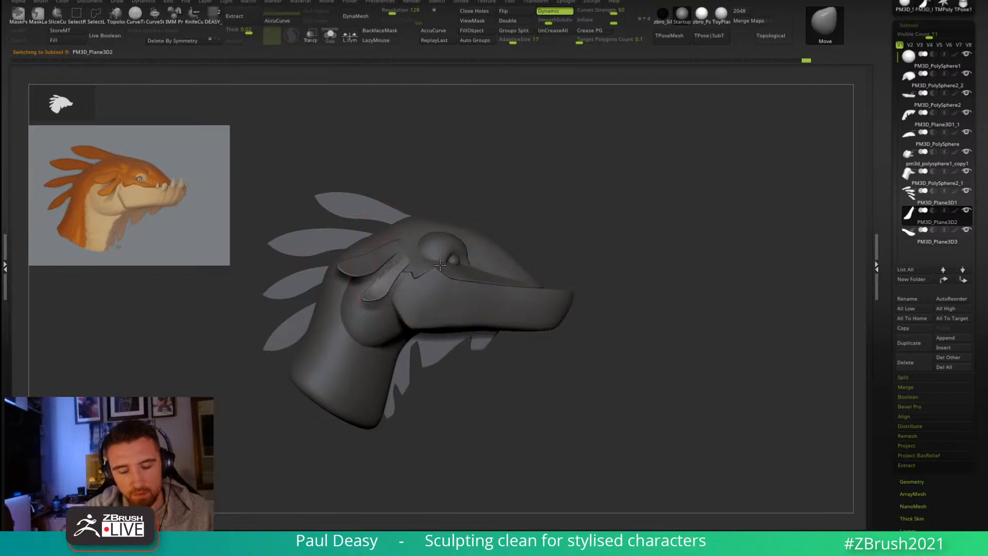
pyautogui.press('space')
pyautogui.moveTo(394, 288); pyautogui.dragTo(408, 269)
pyautogui.press('space')
# Step: Select the upper ear flap, PM3D_Plane3D3, and adjust its front end against the head with the Move brush
pyautogui.keyDown('alt'); pyautogui.click(381, 255); pyautogui.keyUp('alt')
pyautogui.moveTo(380, 258); pyautogui.dragTo(381, 261, button='right')
pyautogui.moveTo(389, 255); pyautogui.dragTo(396, 262)
pyautogui.moveTo(397, 259); pyautogui.dragTo(404, 263, button='right')
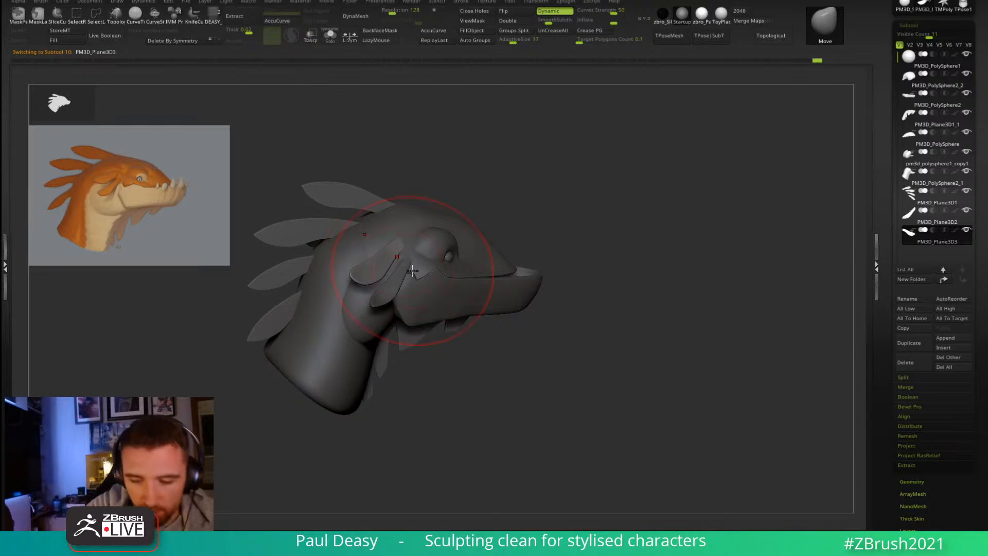
pyautogui.moveTo(397, 250); pyautogui.dragTo(403, 258)
pyautogui.moveTo(406, 261); pyautogui.dragTo(529, 223, button='right')
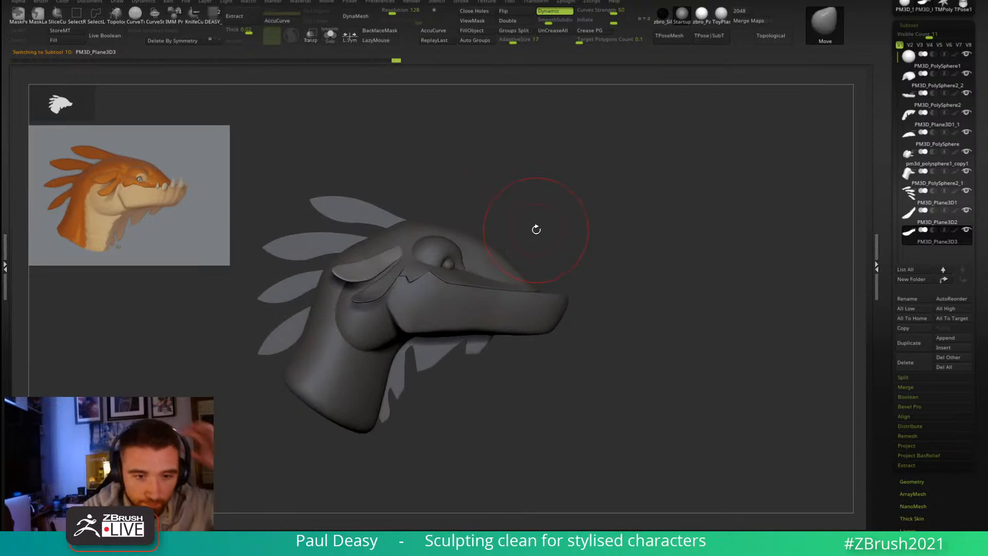
# Step: Select the upper head mesh PM3D_PolySphere and push the surface in front of the eye with the Move brush
pyautogui.keyDown('alt'); pyautogui.click(480, 276); pyautogui.keyUp('alt')
pyautogui.keyDown('ctrl'); pyautogui.moveTo(480, 277); pyautogui.dragTo(483, 288, button='right'); pyautogui.keyUp('ctrl')
pyautogui.press('space')
pyautogui.moveTo(484, 271); pyautogui.dragTo(472, 263)
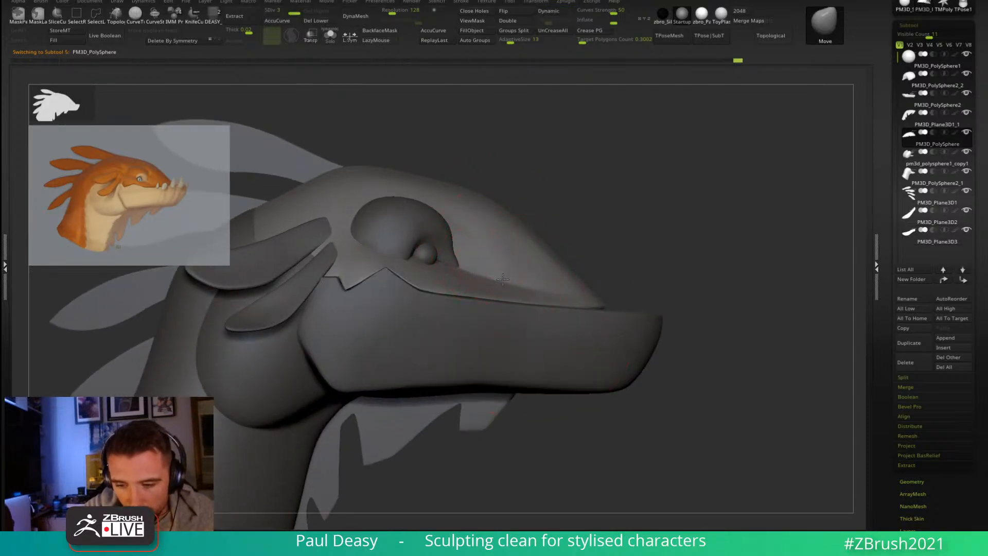
# Step: Select the eyelid mesh PM3D_PolySphere2_2 and shape its front edge into a firmer corner with the Move brush
pyautogui.keyDown('alt'); pyautogui.click(453, 261); pyautogui.keyUp('alt')
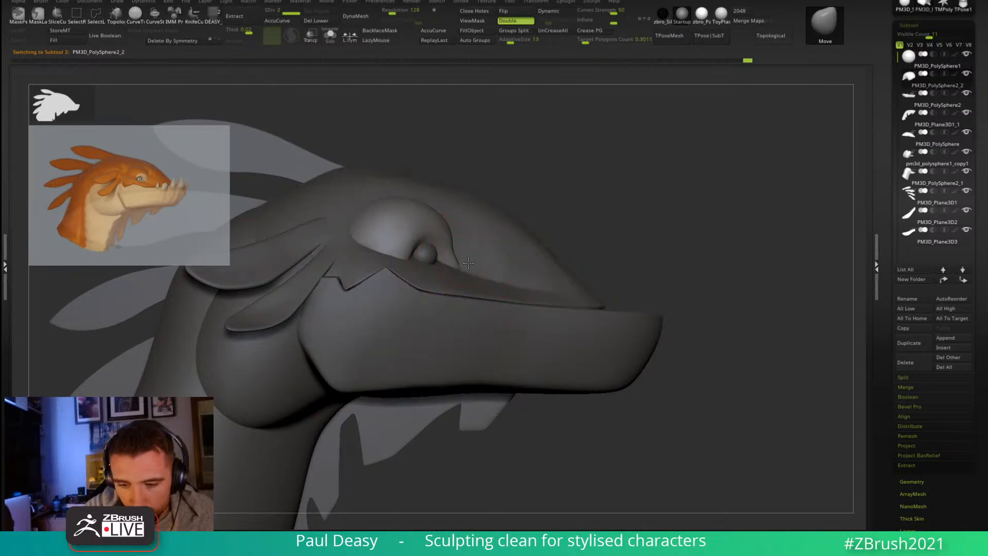
pyautogui.press('space')
pyautogui.moveTo(460, 223)
pyautogui.mouseDown()
pyautogui.moveTo(452, 225)
pyautogui.moveTo(461, 224)
pyautogui.mouseUp()
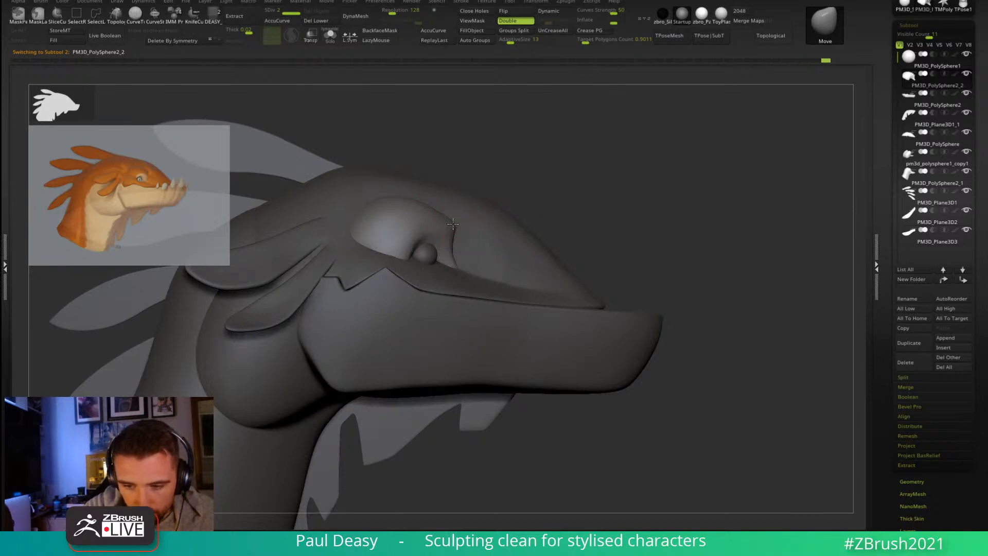
pyautogui.press('space')
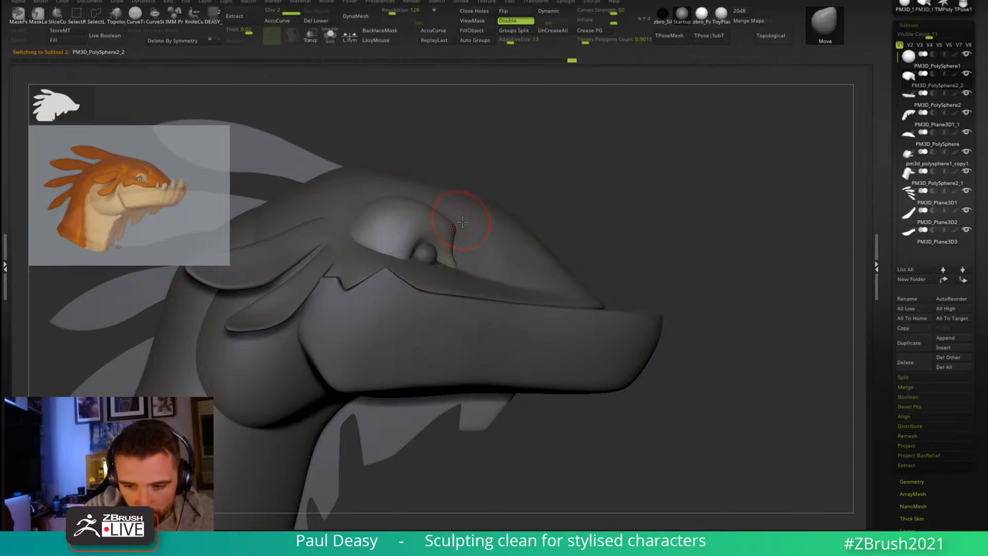
pyautogui.press('space')
pyautogui.moveTo(458, 231)
pyautogui.mouseDown()
pyautogui.moveTo(467, 249)
pyautogui.moveTo(457, 230)
pyautogui.moveTo(458, 239)
pyautogui.mouseUp()
pyautogui.moveTo(457, 240); pyautogui.dragTo(456, 253, button='right')
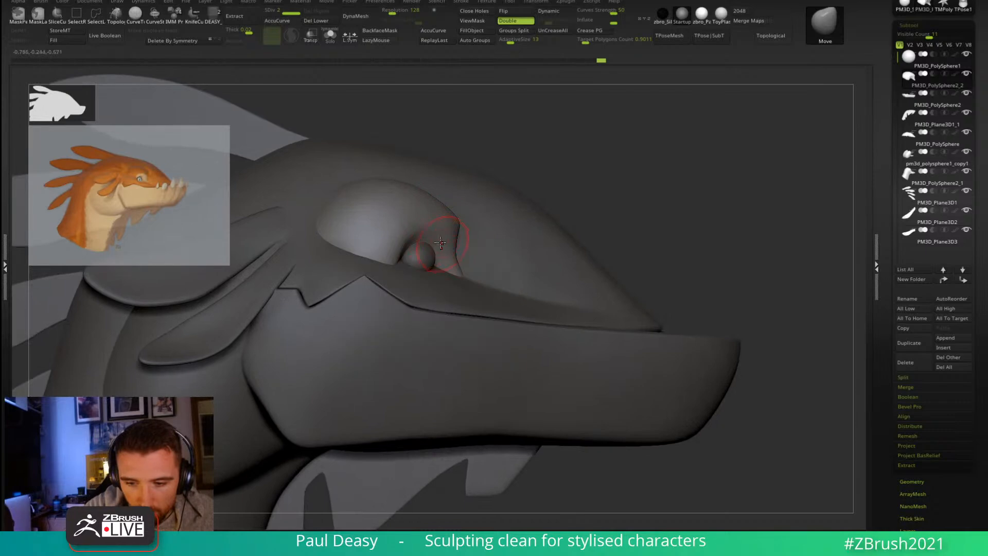
# Step: Sharpen the eyelid rim around the eyeball with repeated DamStandard strokes, smoothing the surface between them
pyautogui.press('b')
pyautogui.press('d')
pyautogui.press('s')
pyautogui.moveTo(648, 182)
pyautogui.mouseDown(button='right')
pyautogui.moveTo(770, 313)
pyautogui.moveTo(508, 287)
pyautogui.mouseUp(button='right')
pyautogui.press('shift')
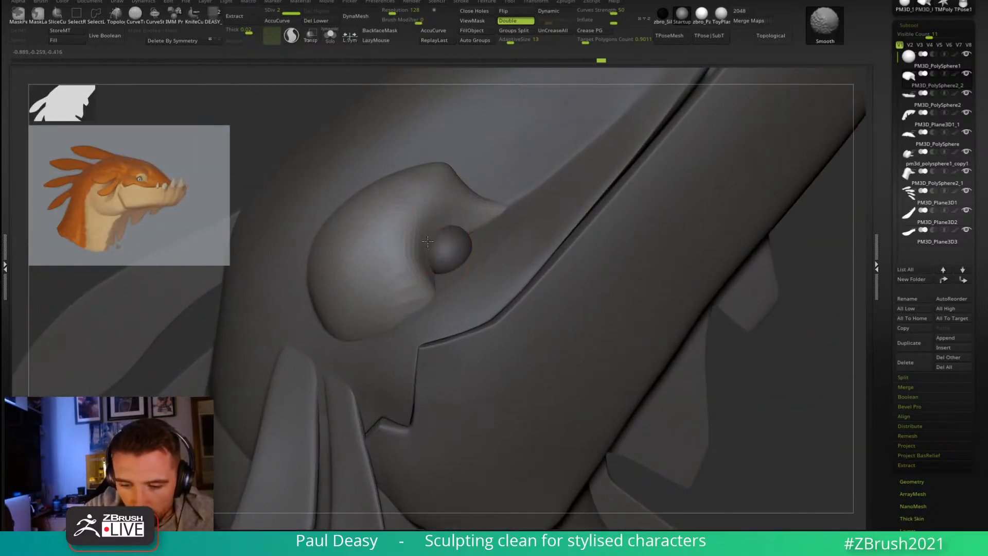
pyautogui.press('b')
pyautogui.press('d')
pyautogui.press('s')
pyautogui.moveTo(436, 208)
pyautogui.mouseDown()
pyautogui.moveTo(421, 259)
pyautogui.moveTo(430, 298)
pyautogui.mouseUp()
pyautogui.press('space')
pyautogui.keyDown('shift'); pyautogui.moveTo(413, 226); pyautogui.dragTo(427, 283); pyautogui.keyUp('shift')
pyautogui.moveTo(437, 207)
pyautogui.mouseDown()
pyautogui.moveTo(419, 264)
pyautogui.moveTo(428, 291)
pyautogui.mouseUp()
pyautogui.keyDown('shift'); pyautogui.moveTo(414, 231); pyautogui.dragTo(425, 280); pyautogui.keyUp('shift')
pyautogui.moveTo(436, 206); pyautogui.dragTo(423, 247)
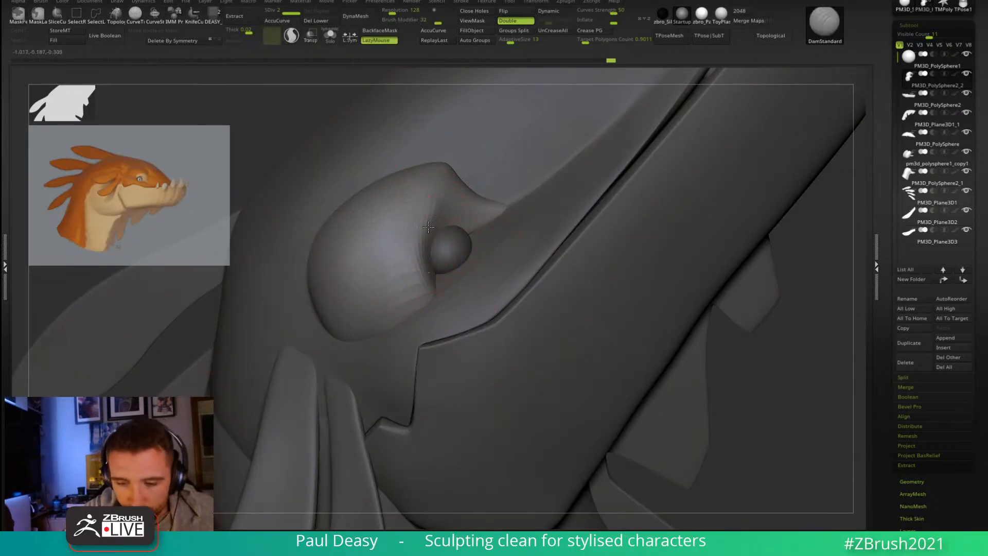
pyautogui.keyDown('shift'); pyautogui.moveTo(438, 209); pyautogui.dragTo(428, 247); pyautogui.keyUp('shift')
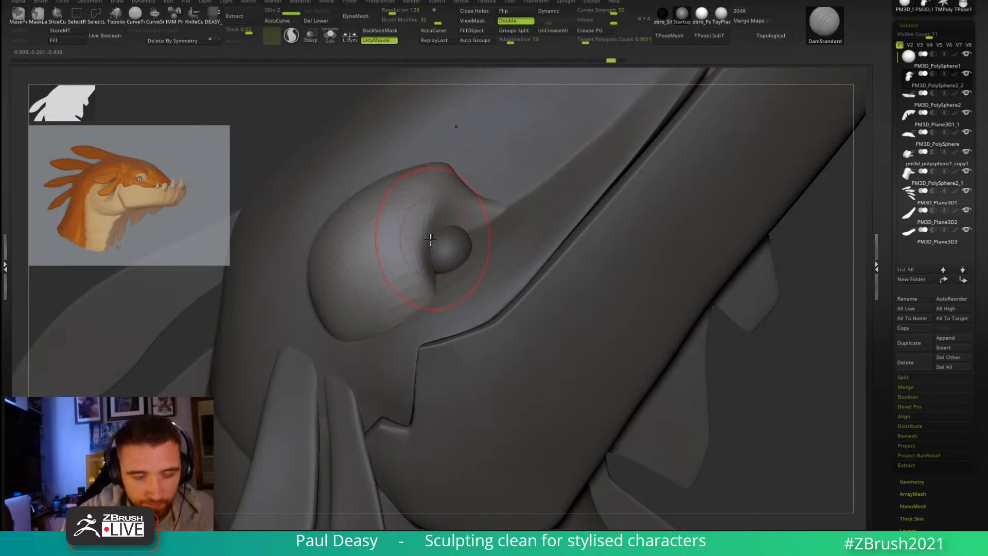
pyautogui.moveTo(442, 207); pyautogui.dragTo(431, 278)
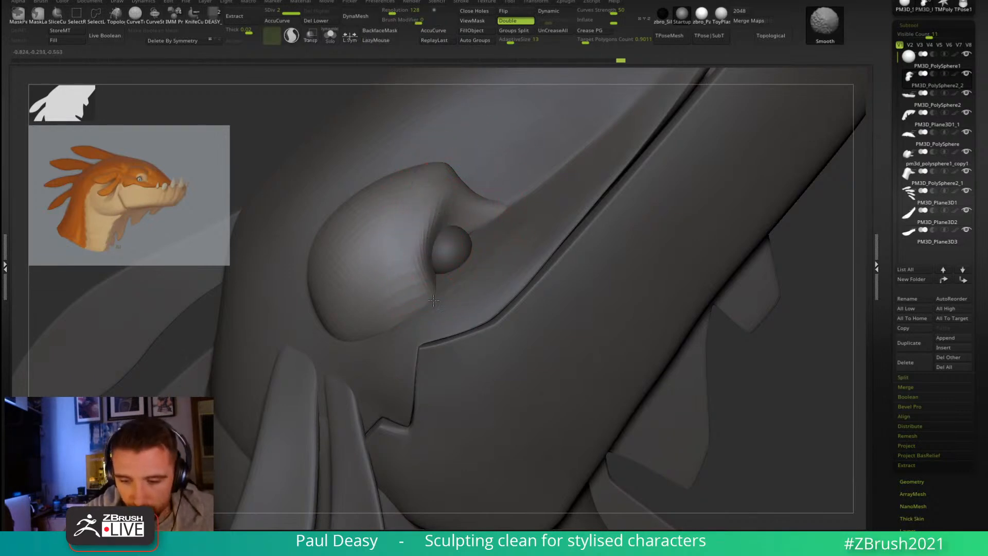
pyautogui.moveTo(441, 208); pyautogui.dragTo(428, 277)
pyautogui.keyDown('shift'); pyautogui.moveTo(439, 214); pyautogui.dragTo(428, 277); pyautogui.keyUp('shift')
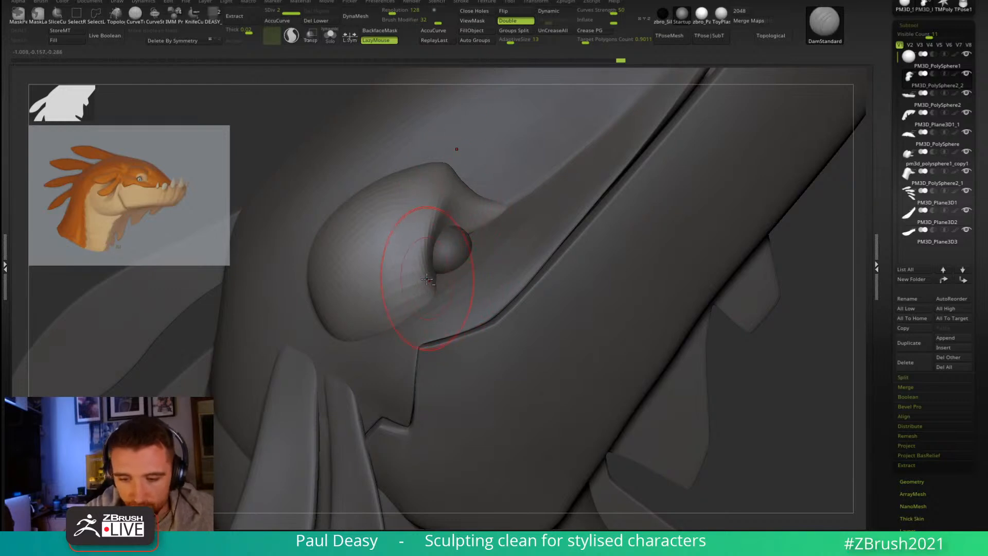
pyautogui.keyDown('shift'); pyautogui.moveTo(444, 212); pyautogui.dragTo(426, 270); pyautogui.keyUp('shift')
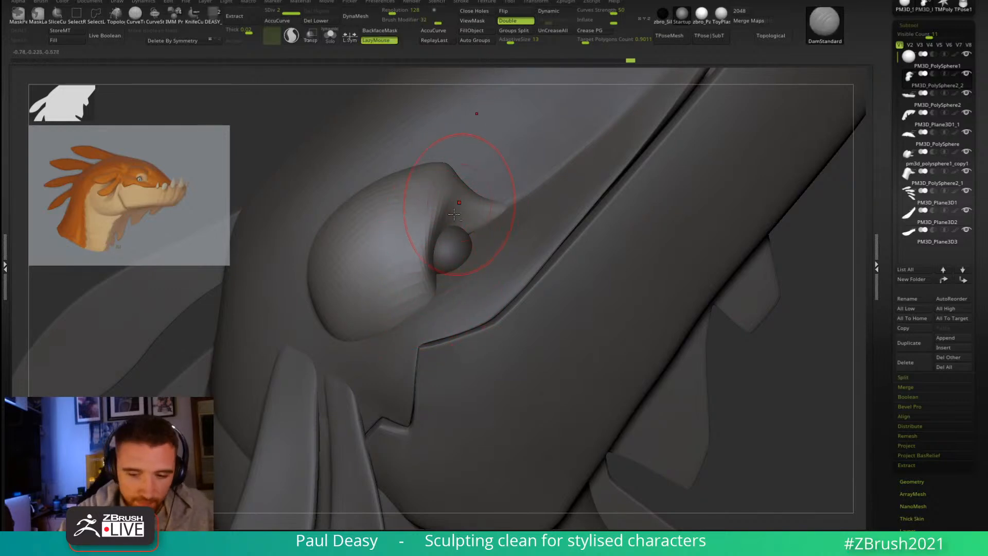
pyautogui.keyDown('shift'); pyautogui.moveTo(442, 211); pyautogui.dragTo(433, 281); pyautogui.keyUp('shift')
pyautogui.rightClick(430, 264)
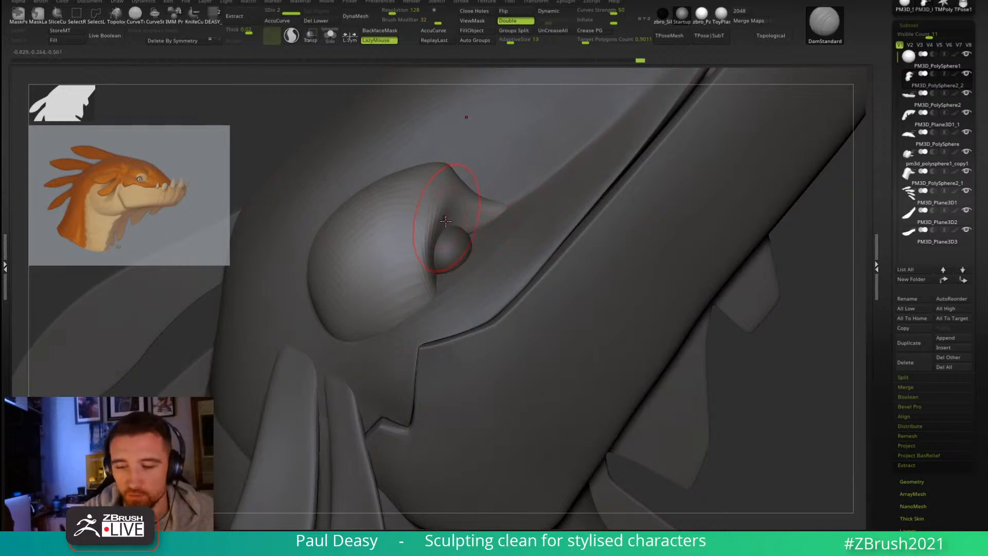
# Step: Pull the eyelid's lower rear corner into shape with the Move brush and smooth the lid surface beside it
pyautogui.press('b')
pyautogui.press('m')
pyautogui.press('v')
pyautogui.press('space')
pyautogui.moveTo(448, 280)
pyautogui.mouseDown(button='right')
pyautogui.moveTo(441, 303)
pyautogui.moveTo(447, 296)
pyautogui.mouseUp(button='right')
pyautogui.moveTo(448, 296); pyautogui.dragTo(438, 295)
pyautogui.moveTo(439, 297); pyautogui.dragTo(456, 303, button='right')
pyautogui.keyDown('shift'); pyautogui.moveTo(401, 316); pyautogui.dragTo(394, 279); pyautogui.keyUp('shift')
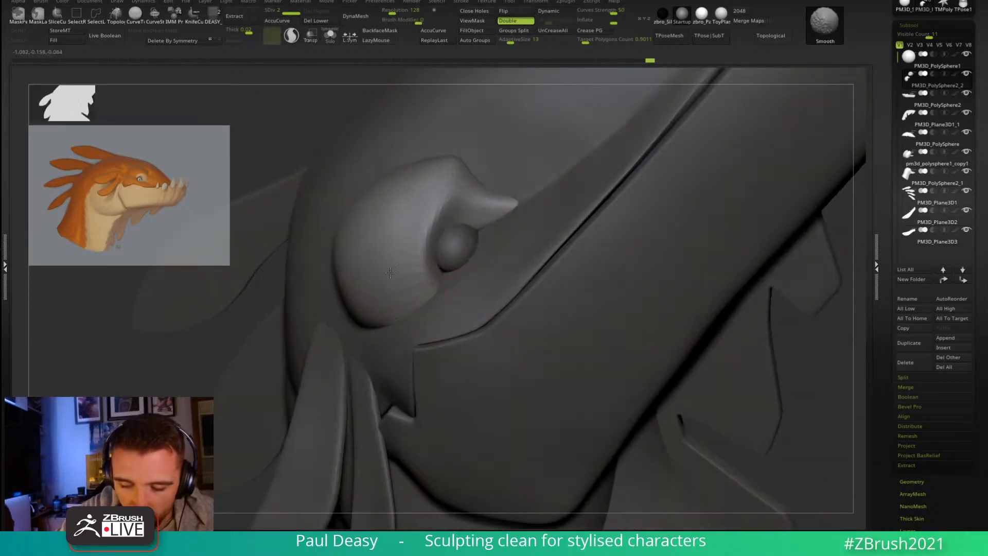
# Step: Refine the eyelid's rear corner around the eyeball with the Move brush, working from an angle along the head
pyautogui.keyDown('shift'); pyautogui.moveTo(372, 227); pyautogui.dragTo(489, 333, button='right'); pyautogui.keyUp('shift')
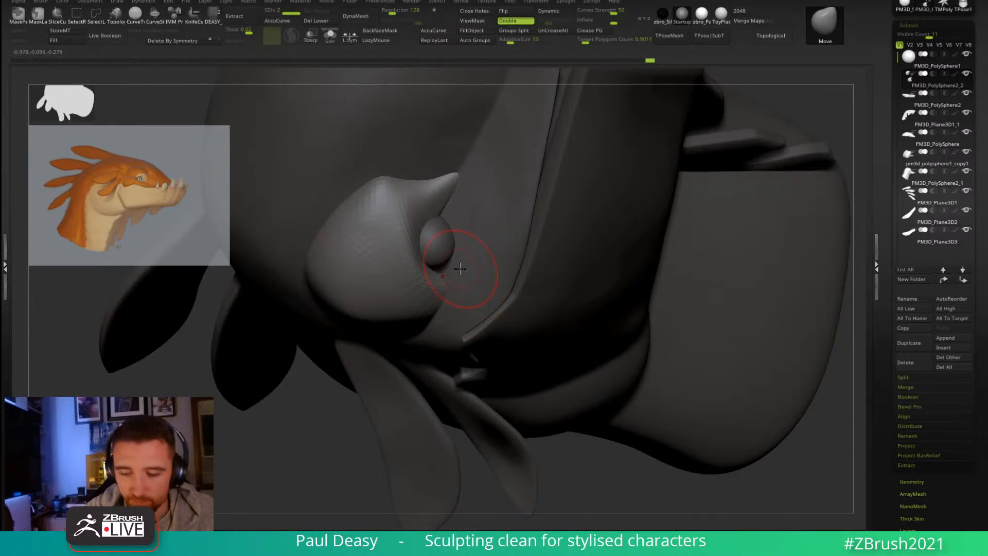
pyautogui.moveTo(452, 284); pyautogui.dragTo(455, 293, button='right')
pyautogui.rightClick(456, 293)
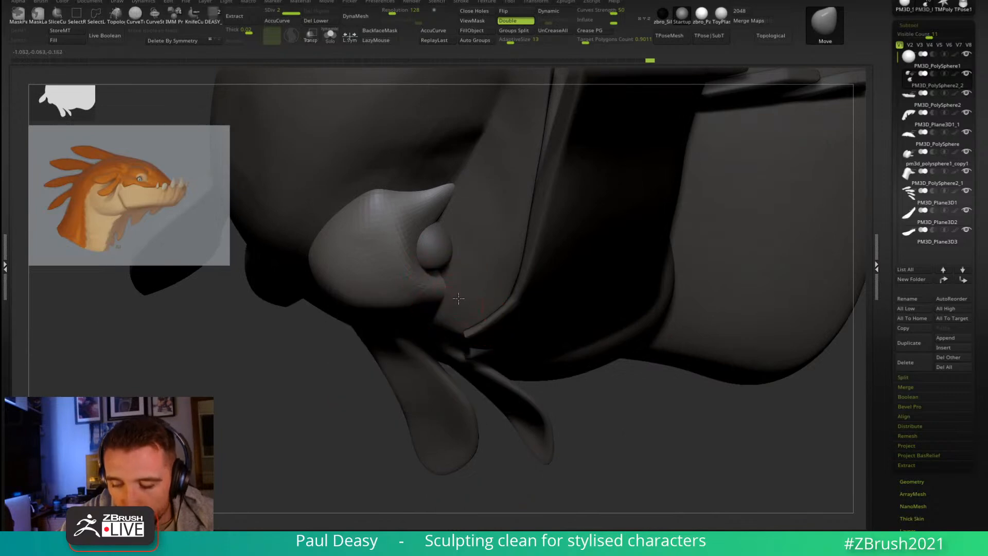
pyautogui.rightClick(456, 300)
pyautogui.moveTo(451, 303); pyautogui.dragTo(362, 279)
# Step: Reshape the eyelid's front rim and inner corner ahead of the eyeball with the Move brush
pyautogui.moveTo(462, 257)
pyautogui.mouseDown(button='right')
pyautogui.moveTo(550, 245)
pyautogui.moveTo(653, 316)
pyautogui.moveTo(729, 232)
pyautogui.moveTo(741, 257)
pyautogui.mouseUp(button='right')
pyautogui.moveTo(474, 142)
pyautogui.keyDown('alt'); pyautogui.mouseDown(button='right')
pyautogui.moveTo(507, 177)
pyautogui.moveTo(494, 216)
pyautogui.mouseUp(button='right'); pyautogui.keyUp('alt')
pyautogui.rightClick(447, 268)
pyautogui.moveTo(472, 212); pyautogui.dragTo(468, 210)
pyautogui.rightClick(459, 213)
pyautogui.moveTo(459, 213)
pyautogui.keyDown('shift'); pyautogui.mouseDown(button='right')
pyautogui.moveTo(476, 221)
pyautogui.moveTo(461, 225)
pyautogui.mouseUp(button='right'); pyautogui.keyUp('shift')
pyautogui.rightClick(462, 225)
pyautogui.moveTo(463, 222); pyautogui.dragTo(459, 222)
pyautogui.press('space')
pyautogui.moveTo(442, 212)
pyautogui.mouseDown()
pyautogui.moveTo(483, 192)
pyautogui.moveTo(515, 217)
pyautogui.mouseUp()
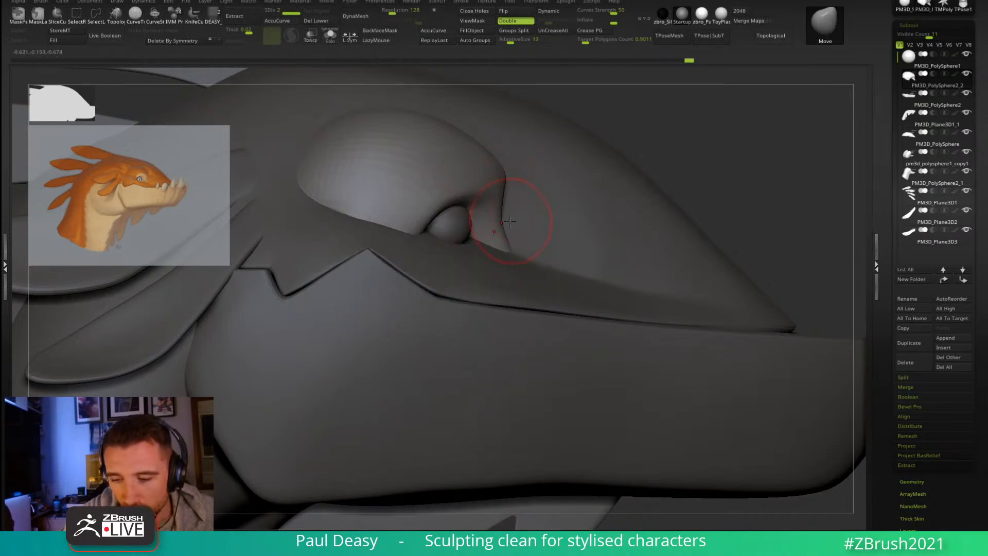
# Step: Nudge the eyelid's upper front corner with the Move brush and select the upper head piece
pyautogui.moveTo(519, 172); pyautogui.dragTo(519, 168)
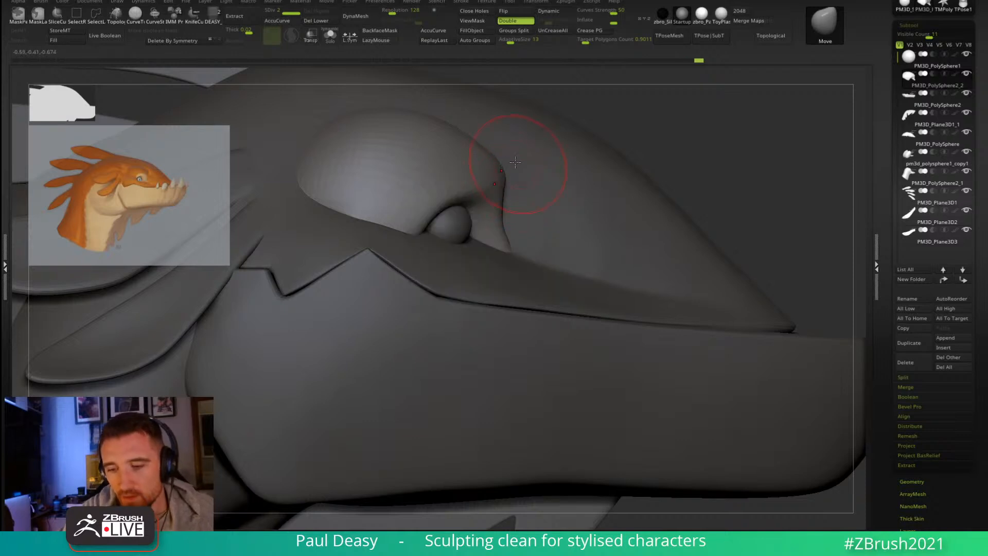
pyautogui.keyDown('alt'); pyautogui.click(578, 217); pyautogui.keyUp('alt')
pyautogui.keyDown('alt'); pyautogui.moveTo(793, 205); pyautogui.dragTo(727, 224); pyautogui.keyUp('alt')
pyautogui.press('space')
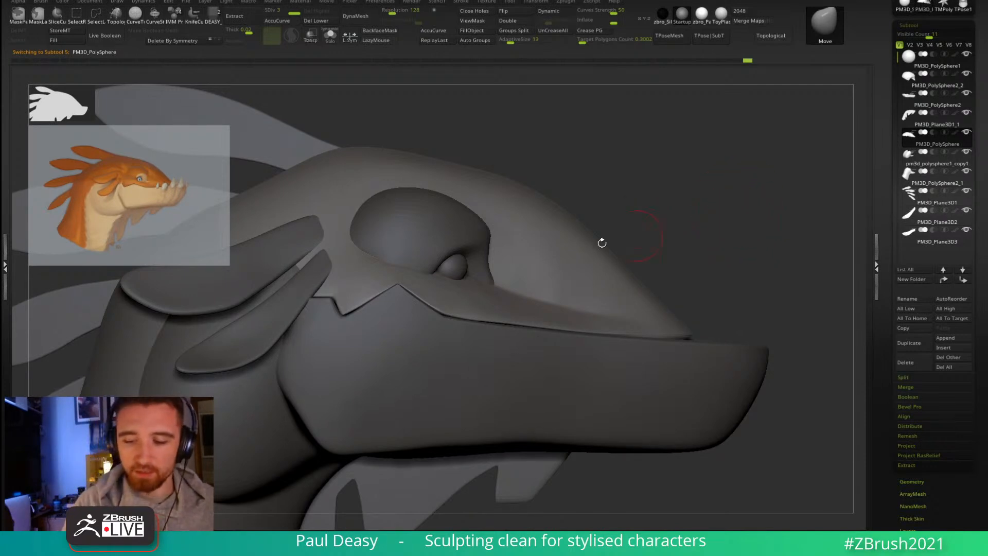
# Step: Undo the last few edits and pull the eyelid's front rim ahead of the eyeball with the Move brush
pyautogui.hotkey('ctrl', 'z')
pyautogui.hotkey('ctrl', 'z')
pyautogui.hotkey('ctrl', 'z')
pyautogui.hotkey('ctrl', 'z')
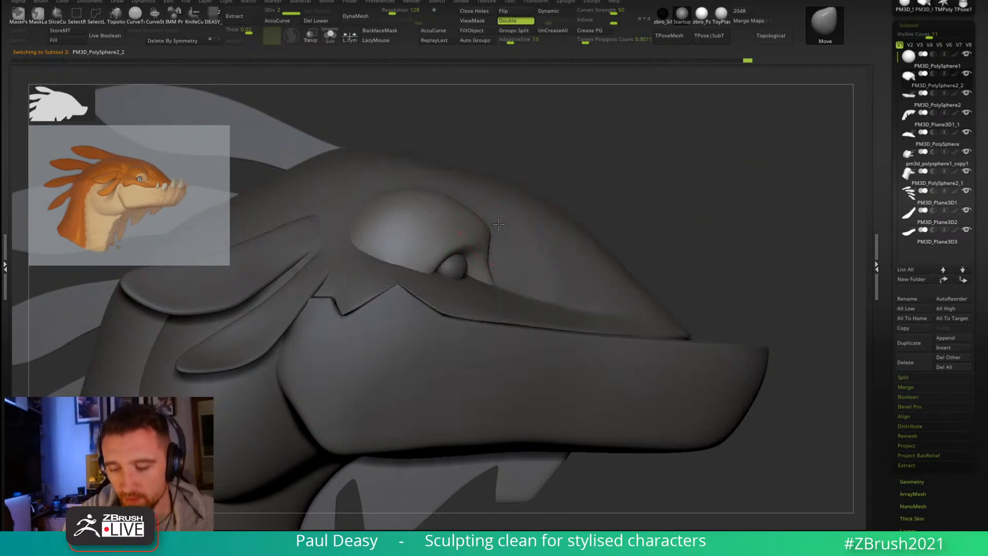
pyautogui.moveTo(500, 259); pyautogui.dragTo(493, 277)
pyautogui.keyDown('alt'); pyautogui.moveTo(677, 240); pyautogui.dragTo(656, 238); pyautogui.keyUp('alt')
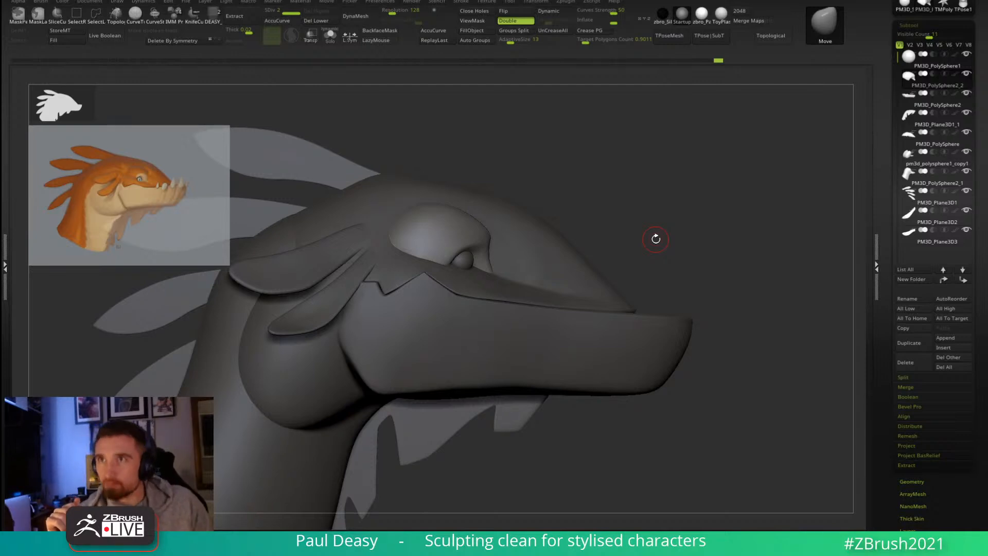
# Step: Adjust the Move brush's draw size and refine the eyelid's upper front corner beside the snout in side view
pyautogui.press('space')
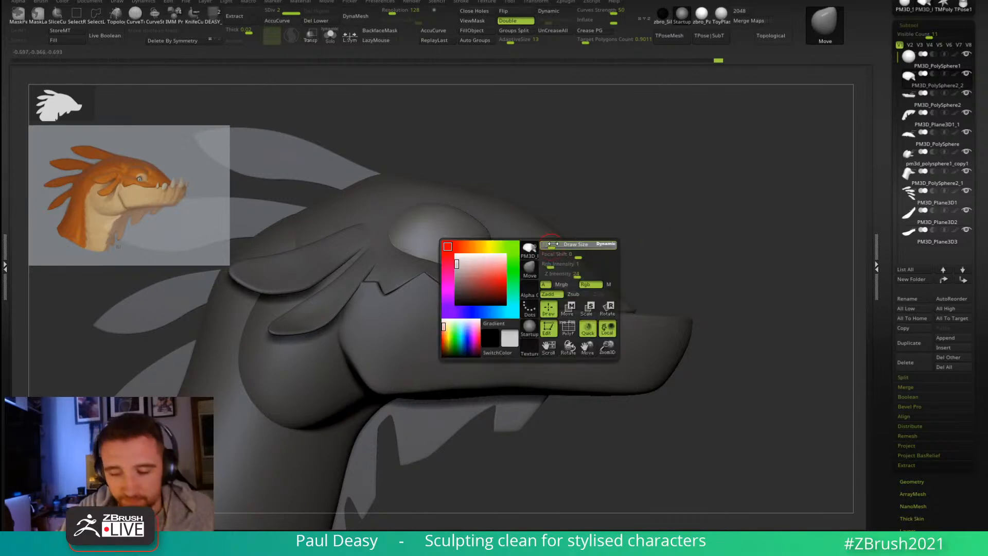
pyautogui.press('space')
pyautogui.press('space')
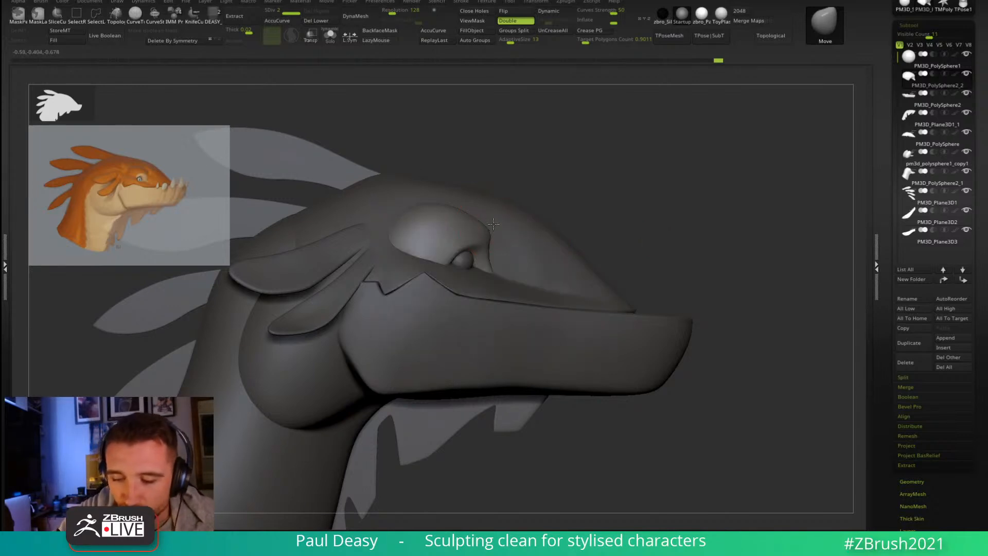
pyautogui.press('[')
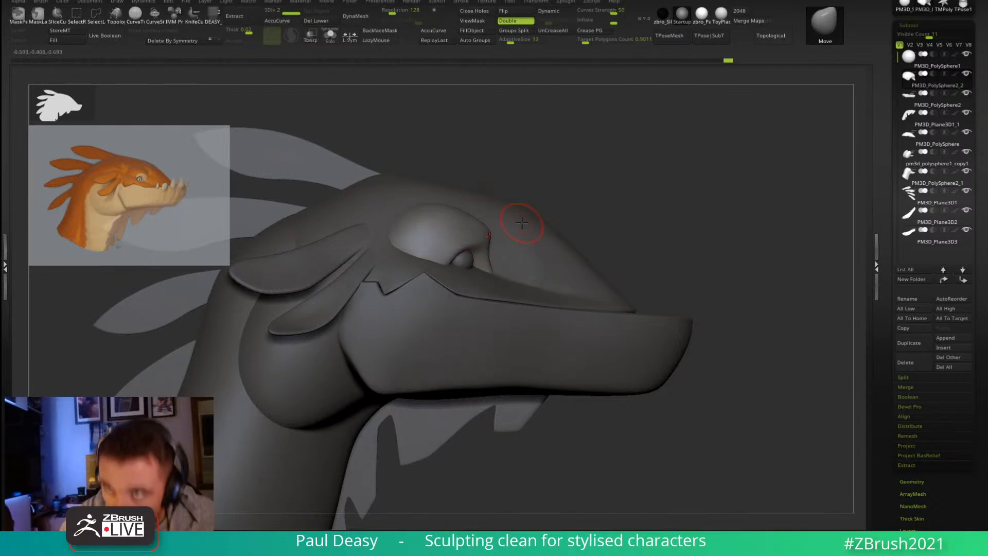
pyautogui.rightClick(513, 241)
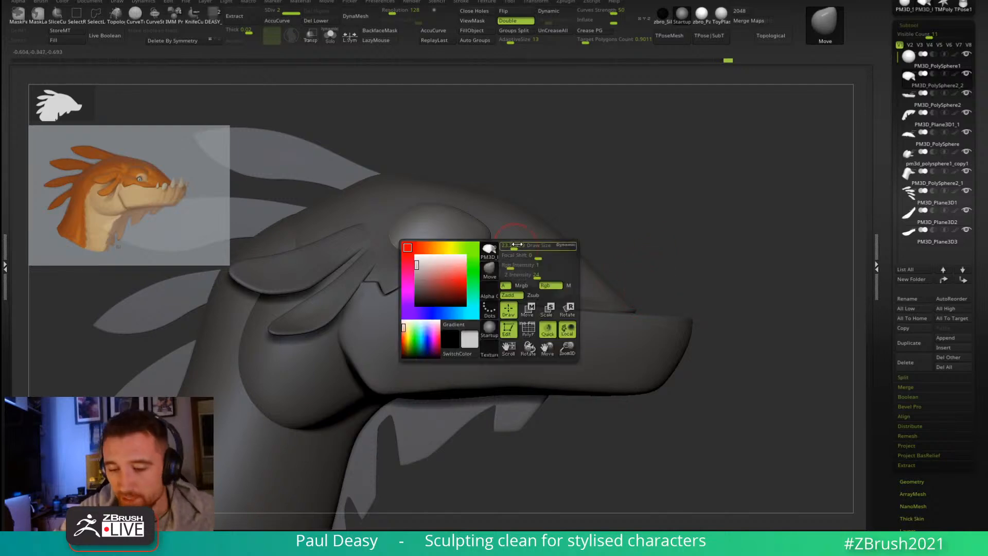
pyautogui.rightClick(495, 225)
pyautogui.moveTo(507, 218)
pyautogui.mouseDown(button='right')
pyautogui.moveTo(495, 225)
pyautogui.moveTo(485, 206)
pyautogui.mouseUp(button='right')
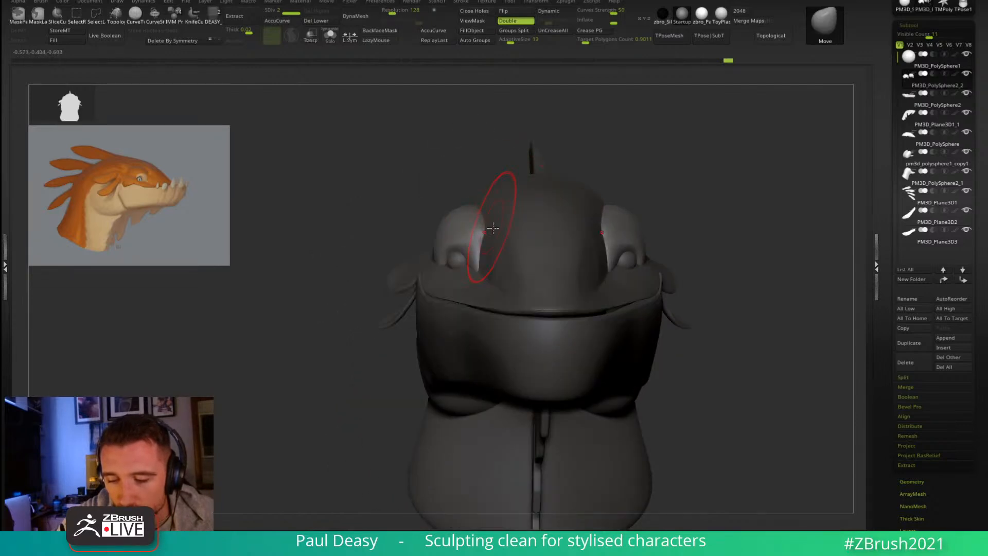
# Step: Reshape the eyelid opening around the eyeball from the front with the Move brush, adjusting its draw size for the area
pyautogui.keyDown('ctrl'); pyautogui.moveTo(749, 247); pyautogui.dragTo(731, 222, button='right'); pyautogui.keyUp('ctrl')
pyautogui.press('space')
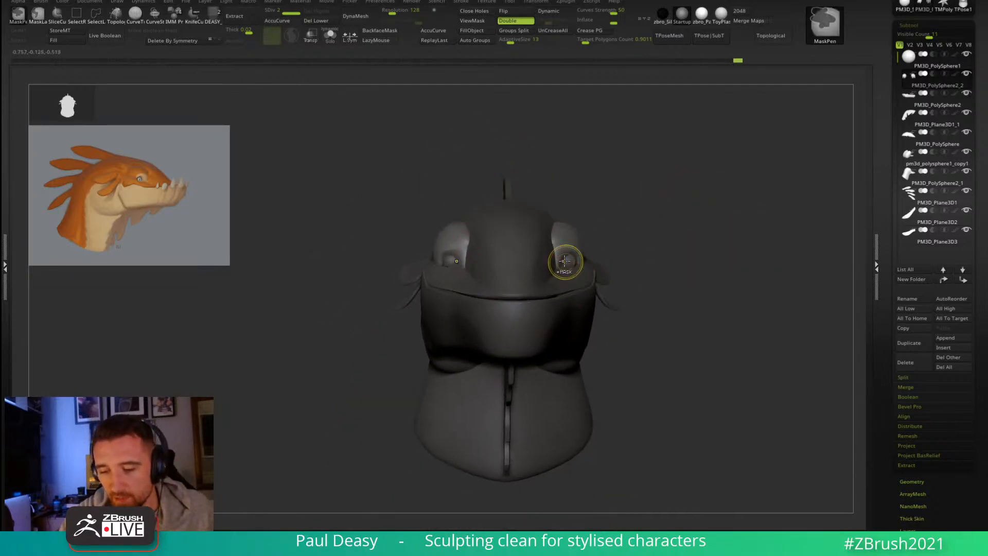
pyautogui.keyDown('ctrl'); pyautogui.moveTo(566, 263); pyautogui.dragTo(621, 309, button='right'); pyautogui.keyUp('ctrl')
pyautogui.press('space')
pyautogui.moveTo(567, 259); pyautogui.dragTo(565, 259)
pyautogui.moveTo(565, 257); pyautogui.dragTo(574, 262)
pyautogui.press('space')
pyautogui.moveTo(570, 265); pyautogui.dragTo(576, 258)
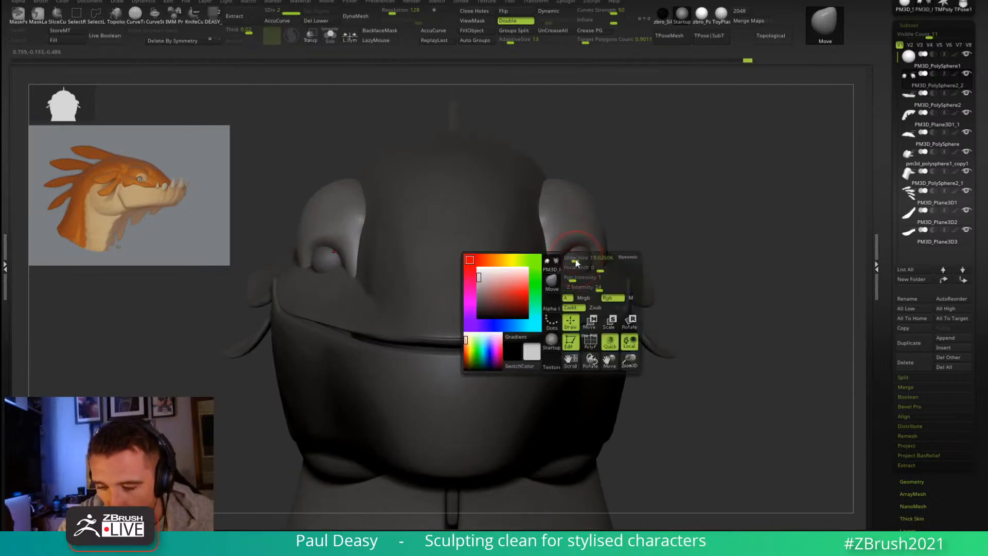
pyautogui.rightClick(569, 263)
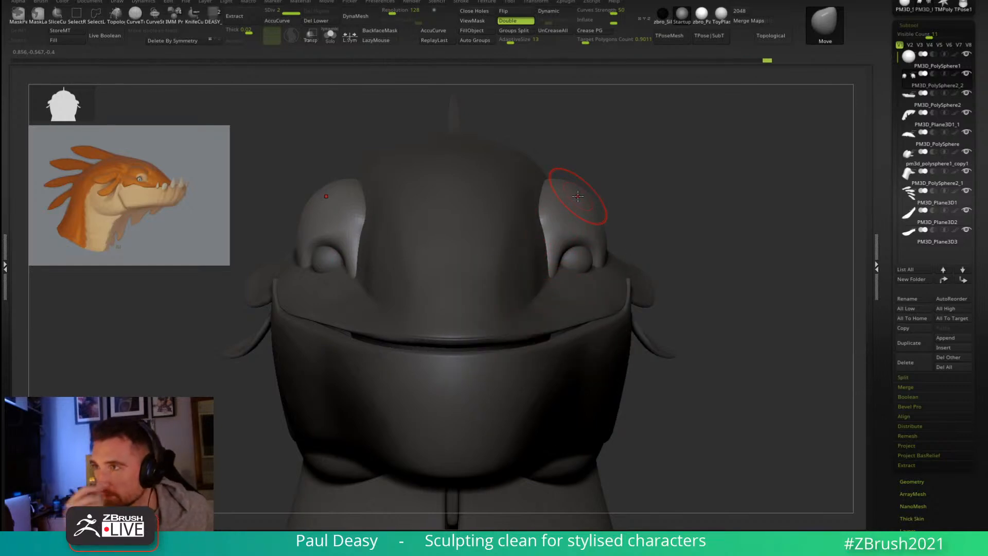
pyautogui.moveTo(718, 277)
pyautogui.mouseDown()
pyautogui.moveTo(726, 269)
pyautogui.moveTo(611, 282)
pyautogui.mouseUp()
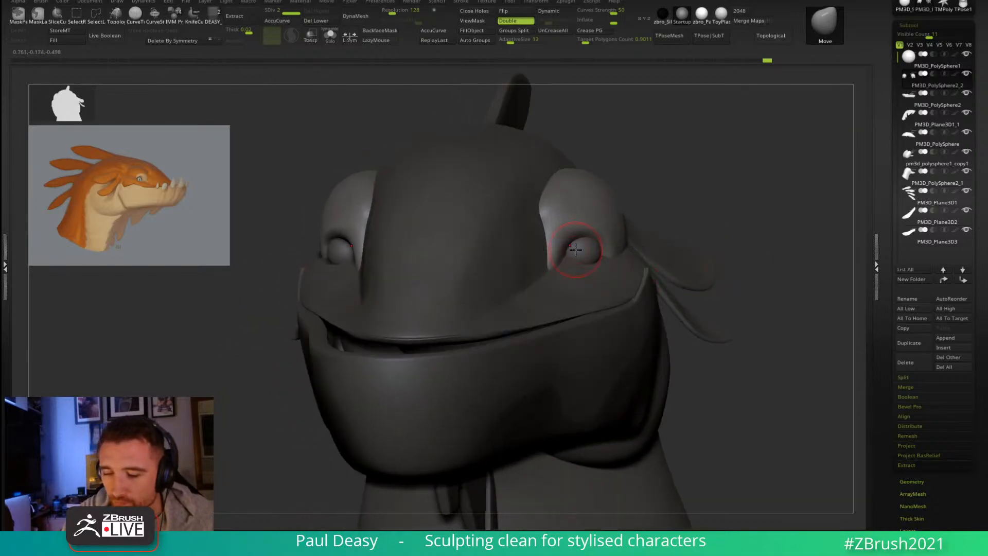
# Step: Select the upper head piece and examine its lip edge and silhouette from the front and side
pyautogui.keyDown('shift'); pyautogui.moveTo(718, 278); pyautogui.dragTo(726, 234); pyautogui.keyUp('shift')
pyautogui.keyDown('alt'); pyautogui.click(498, 316); pyautogui.keyUp('alt')
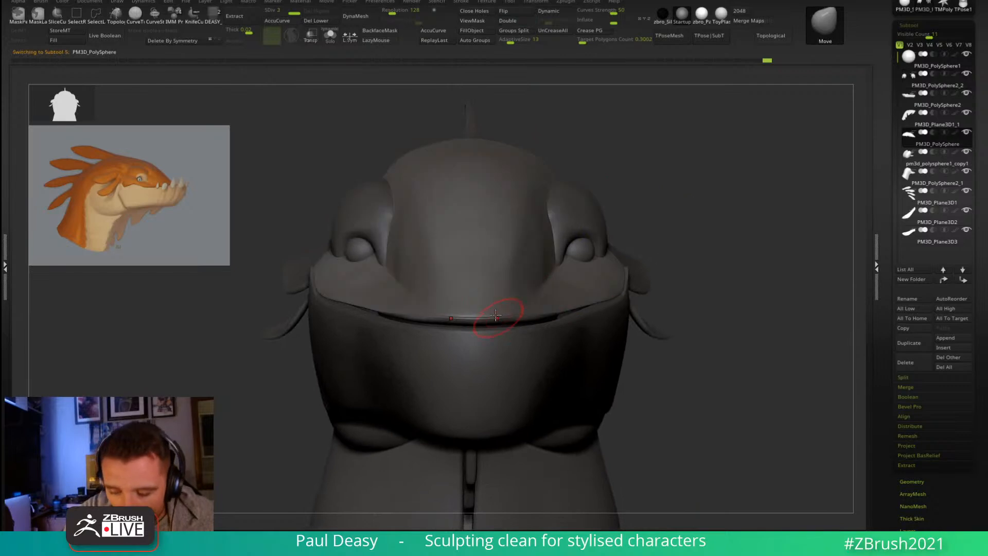
pyautogui.press('shift')
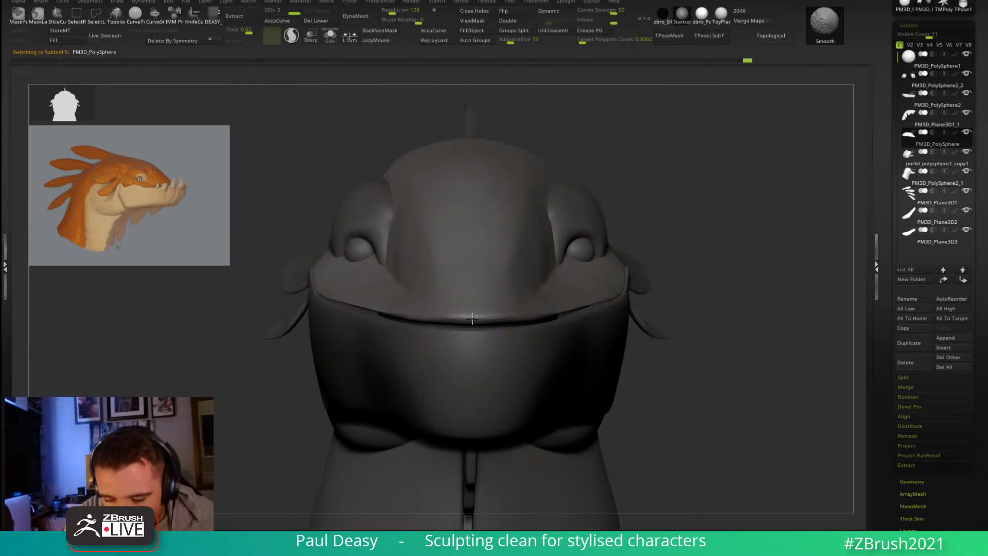
pyautogui.moveTo(711, 342)
pyautogui.mouseDown()
pyautogui.moveTo(746, 358)
pyautogui.moveTo(591, 326)
pyautogui.mouseUp()
pyautogui.press('space')
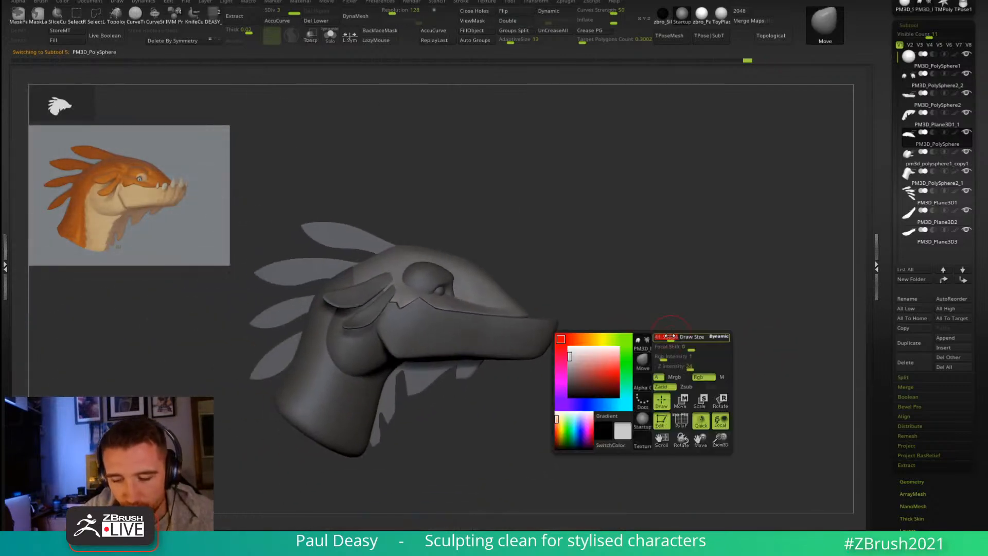
pyautogui.keyDown('alt'); pyautogui.moveTo(662, 335); pyautogui.dragTo(673, 341); pyautogui.keyUp('alt')
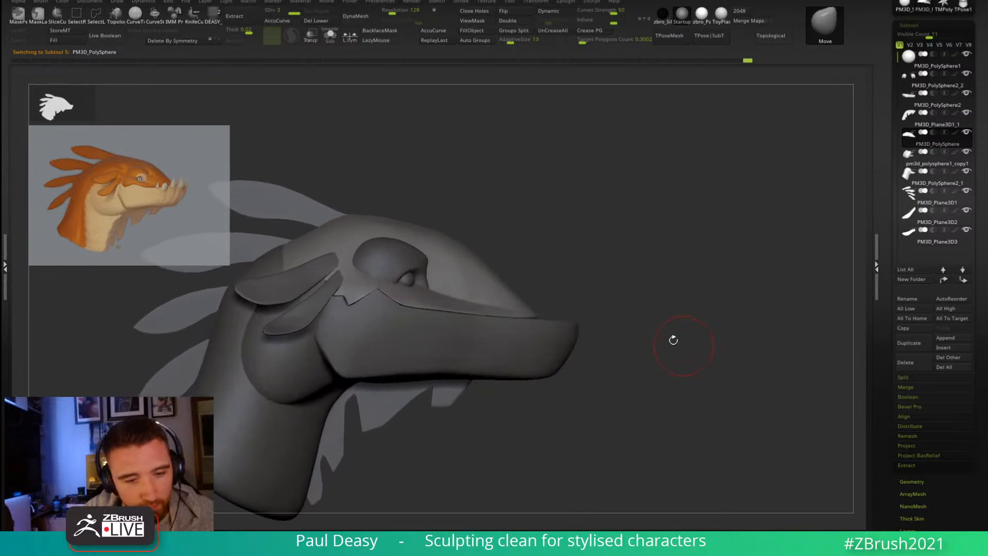
# Step: Select the eyelid and shape its brow corner above the eyeball with the Move brush from slightly different side angles
pyautogui.keyDown('alt'); pyautogui.click(400, 248); pyautogui.keyUp('alt')
pyautogui.press('space')
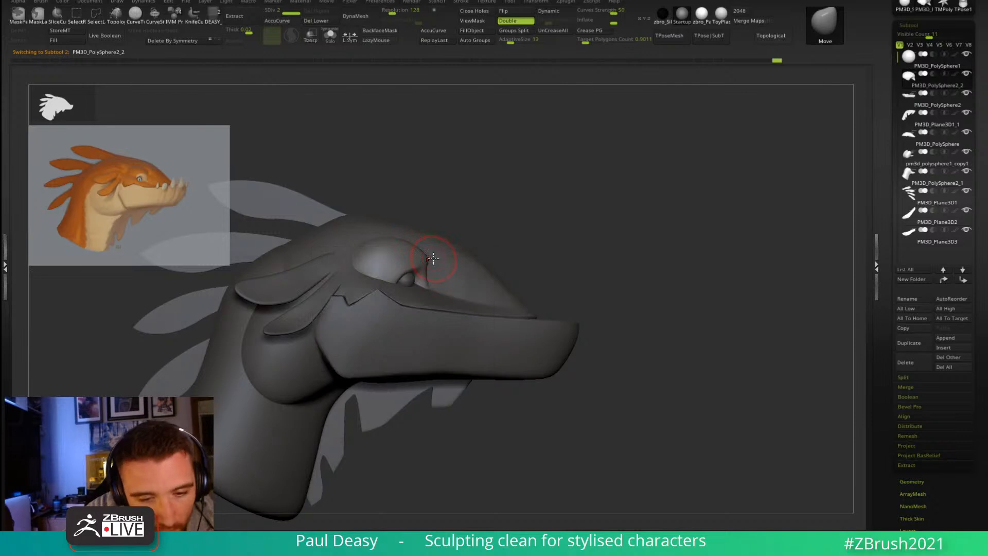
pyautogui.press('space')
pyautogui.moveTo(437, 250); pyautogui.dragTo(435, 256, button='right')
pyautogui.press('space')
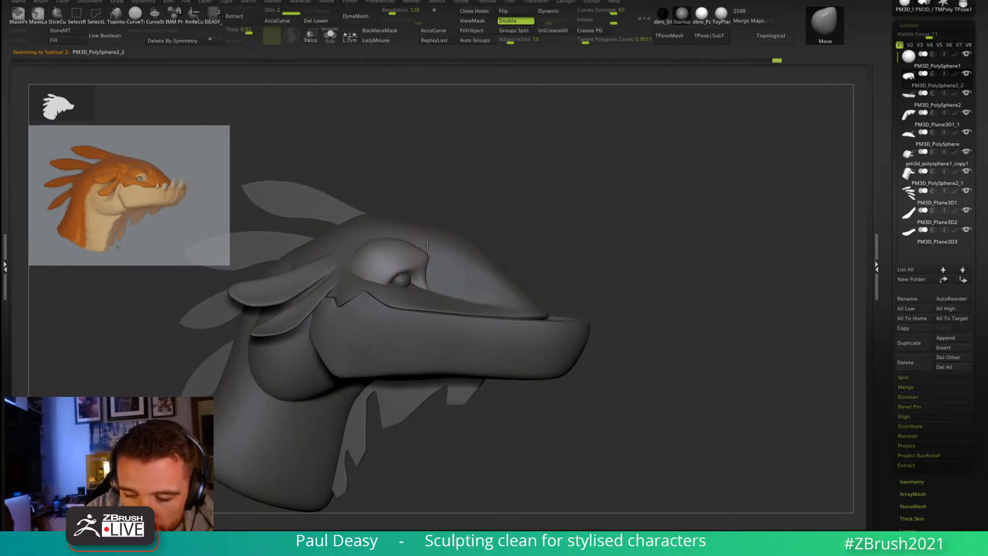
pyautogui.press('space')
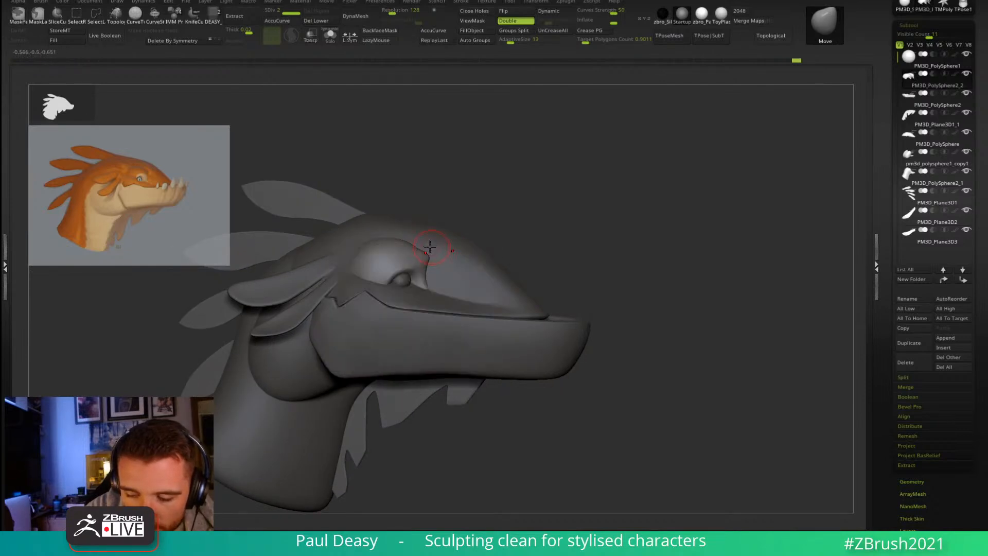
pyautogui.moveTo(433, 247); pyautogui.dragTo(435, 249, button='right')
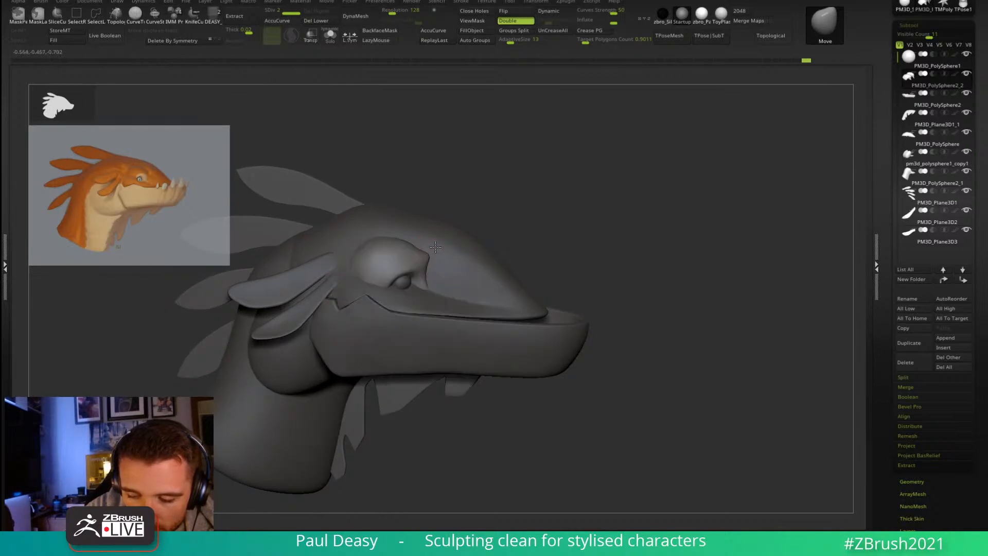
pyautogui.moveTo(417, 244); pyautogui.dragTo(412, 245, button='right')
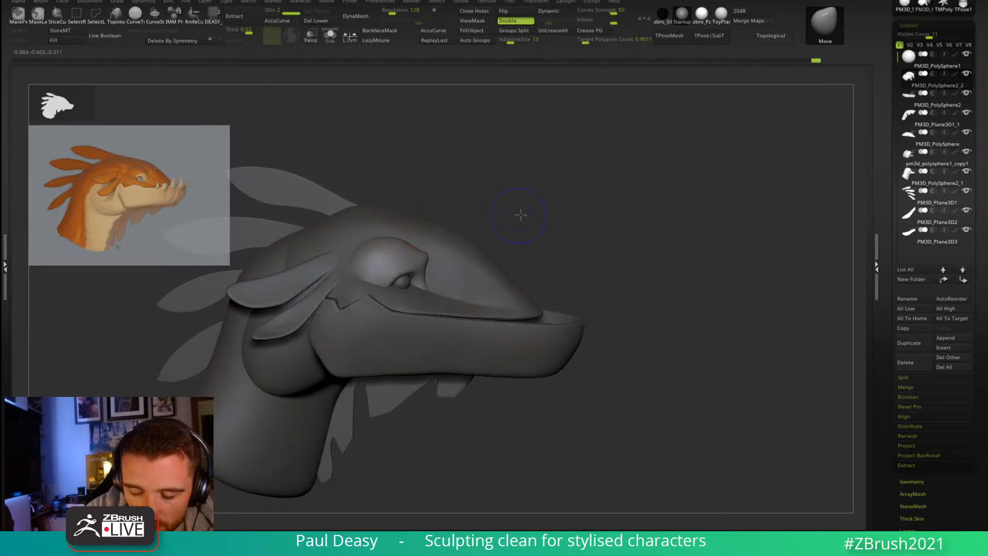
pyautogui.moveTo(520, 215); pyautogui.dragTo(525, 226, button='right')
pyautogui.moveTo(591, 254); pyautogui.dragTo(541, 269, button='right')
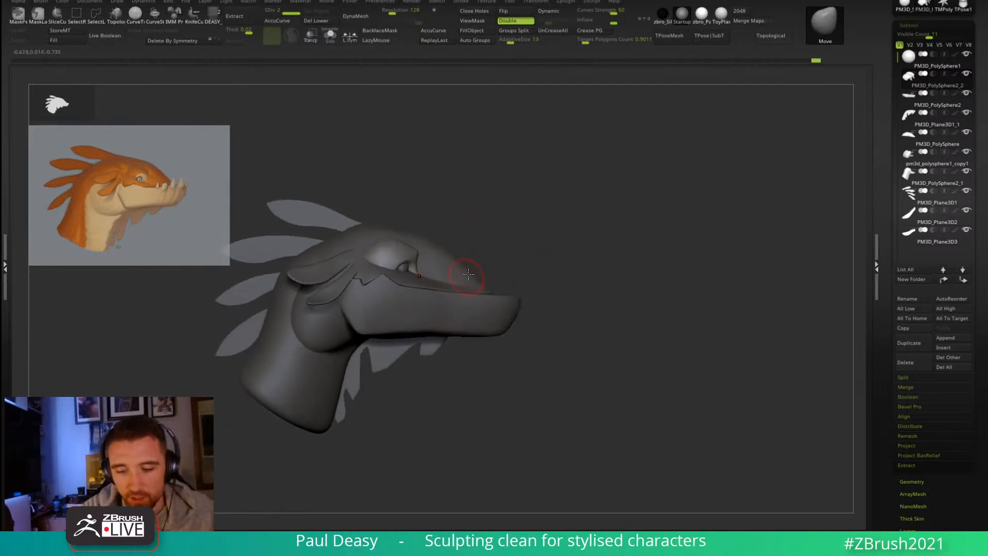
# Step: Select the neck piece and adjust its rear contour behind the ear flaps with the Move brush
pyautogui.press('space')
pyautogui.press('space')
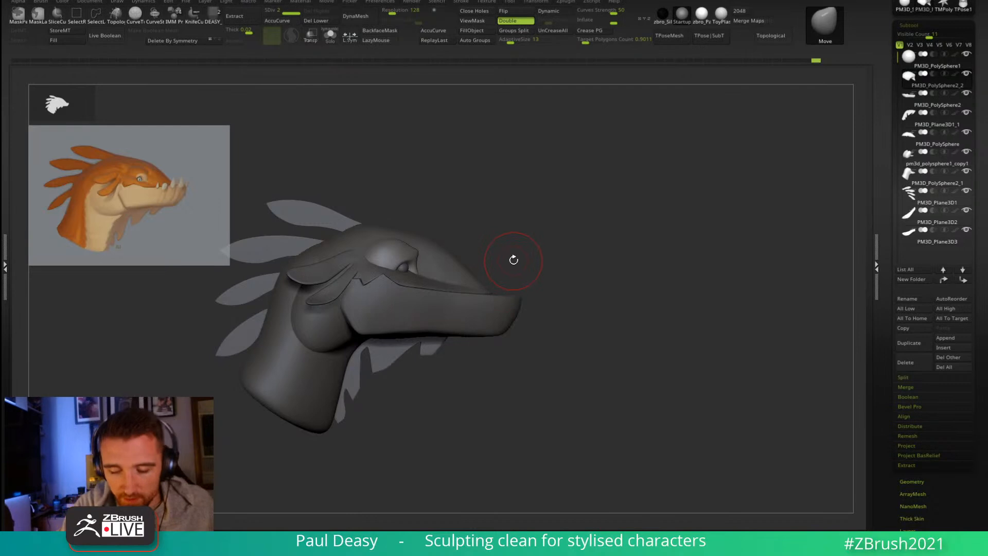
pyautogui.moveTo(525, 380)
pyautogui.mouseDown(button='right')
pyautogui.moveTo(591, 347)
pyautogui.moveTo(617, 320)
pyautogui.moveTo(432, 275)
pyautogui.mouseUp(button='right')
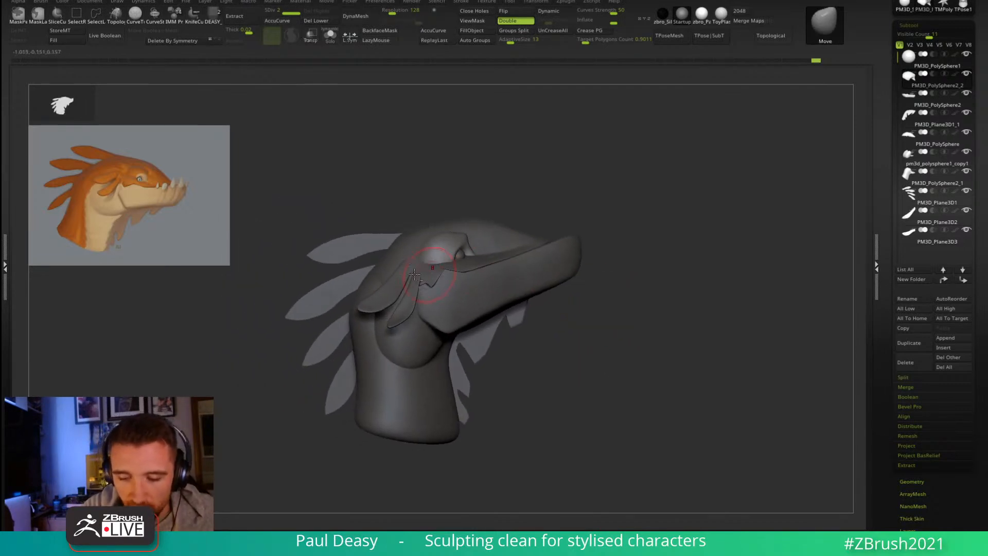
pyautogui.keyDown('alt'); pyautogui.click(375, 264); pyautogui.keyUp('alt')
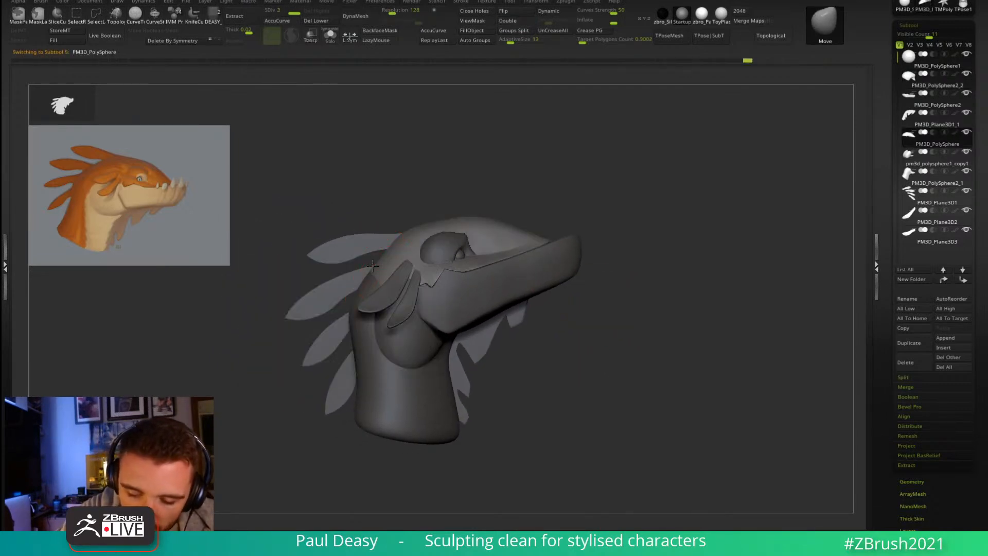
pyautogui.keyDown('alt'); pyautogui.click(349, 319); pyautogui.keyUp('alt')
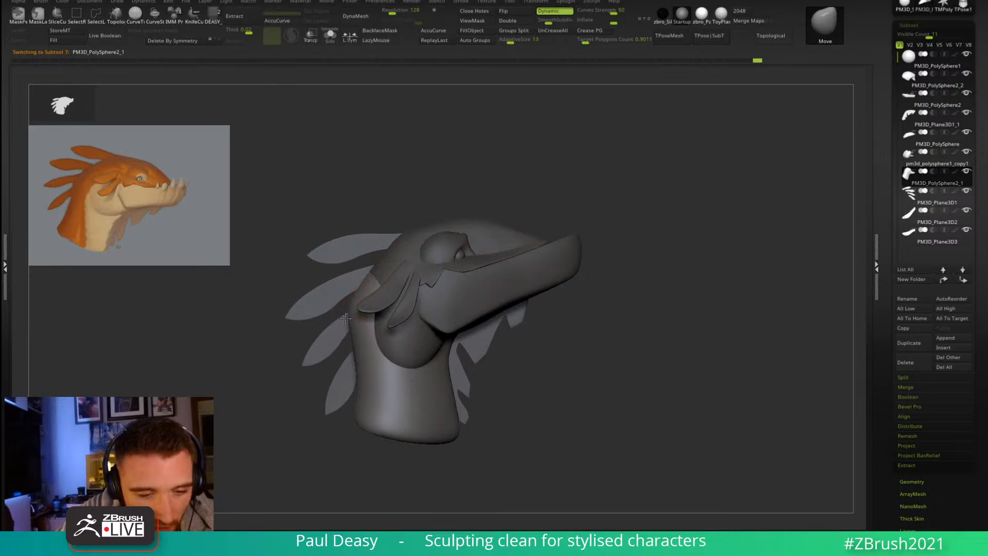
pyautogui.press('space')
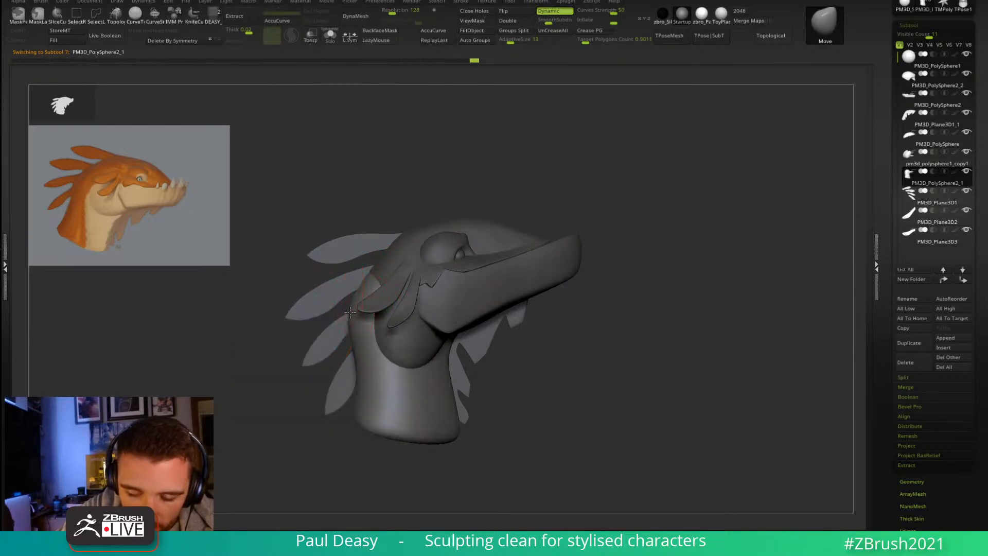
# Step: Select the upper head piece and shape its rear edge above the neck with a resized Move brush
pyautogui.keyDown('alt'); pyautogui.click(376, 267); pyautogui.keyUp('alt')
pyautogui.press('space')
pyautogui.click(383, 262)
pyautogui.press('space')
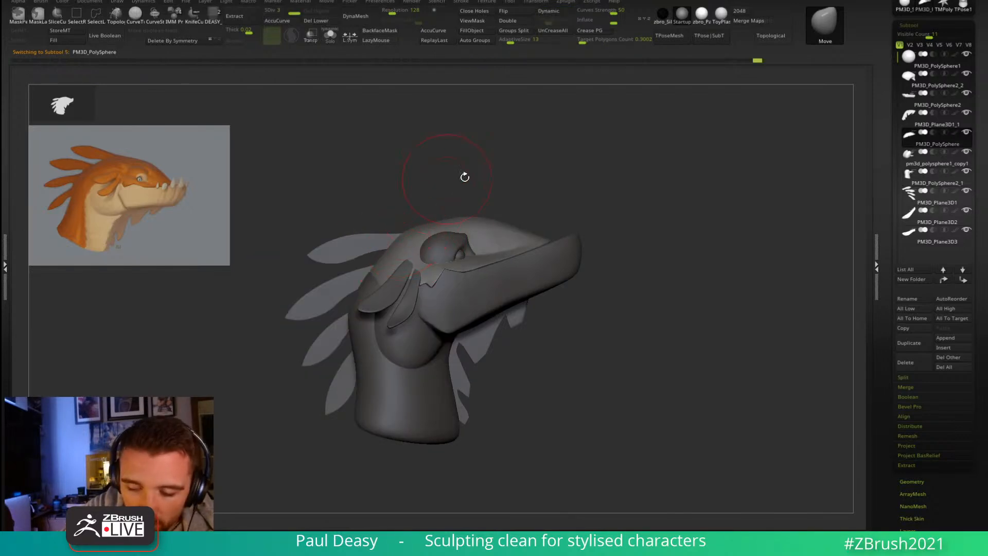
pyautogui.moveTo(592, 203)
pyautogui.mouseDown()
pyautogui.moveTo(595, 221)
pyautogui.moveTo(448, 203)
pyautogui.moveTo(414, 239)
pyautogui.mouseUp()
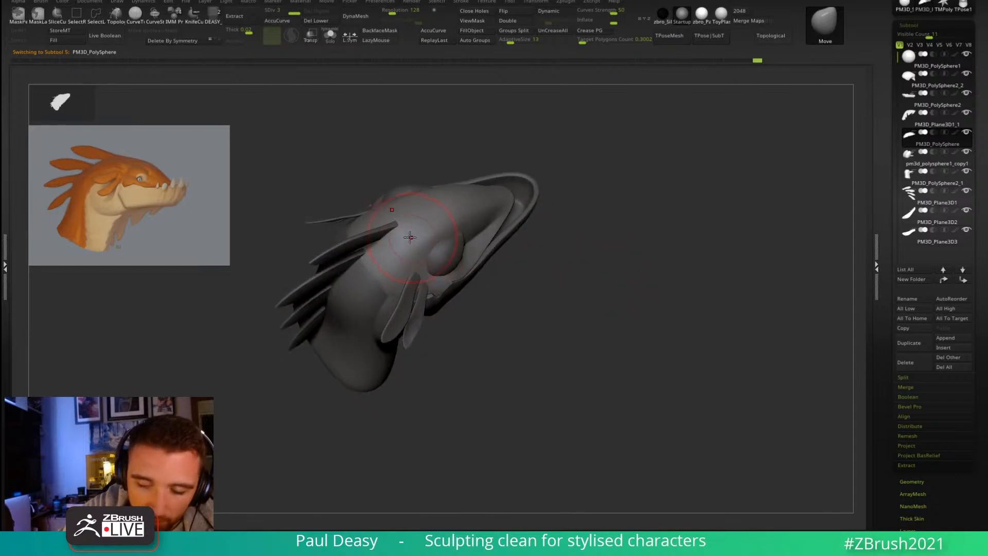
pyautogui.press('b')
pyautogui.press('i')
pyautogui.press('n')
pyautogui.press('space')
pyautogui.click(376, 262)
pyautogui.press('space')
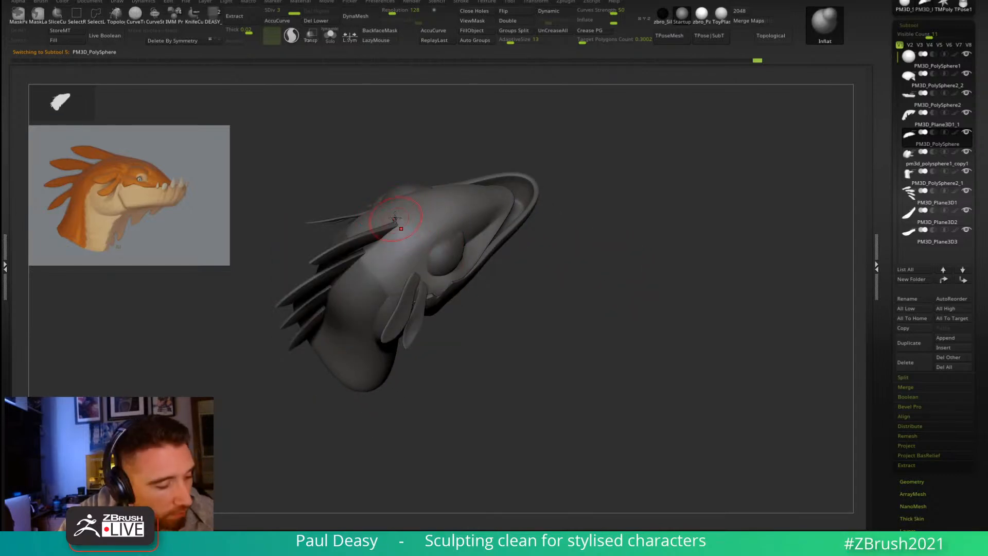
# Step: Work the top of the upper head around the base of the crest feathers with the Pinch brush
pyautogui.press('b')
pyautogui.press('p')
pyautogui.press('i')
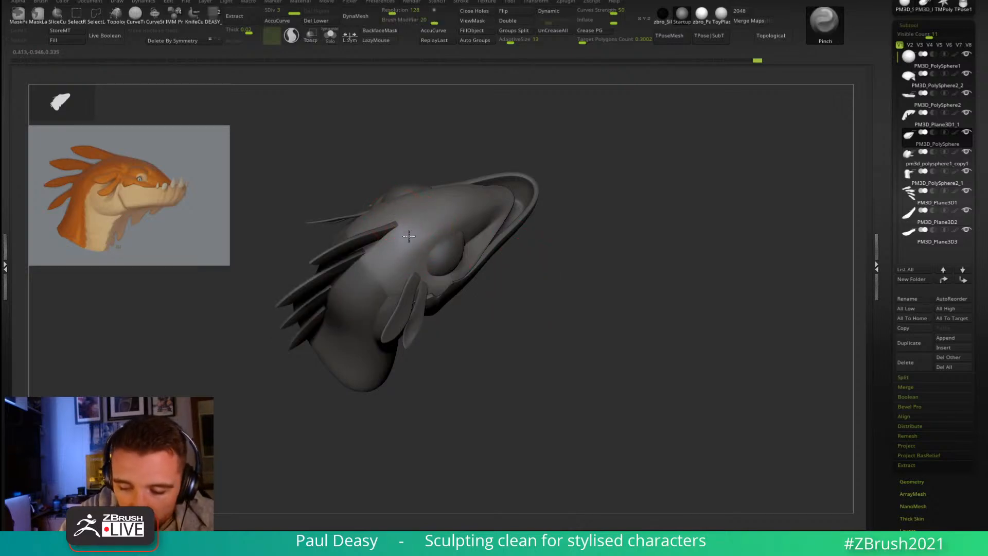
pyautogui.keyDown('shift'); pyautogui.moveTo(432, 254); pyautogui.dragTo(508, 238); pyautogui.keyUp('shift')
pyautogui.moveTo(400, 208); pyautogui.dragTo(397, 234, button='right')
pyautogui.keyDown('ctrl'); pyautogui.moveTo(473, 331); pyautogui.dragTo(497, 321); pyautogui.keyUp('ctrl')
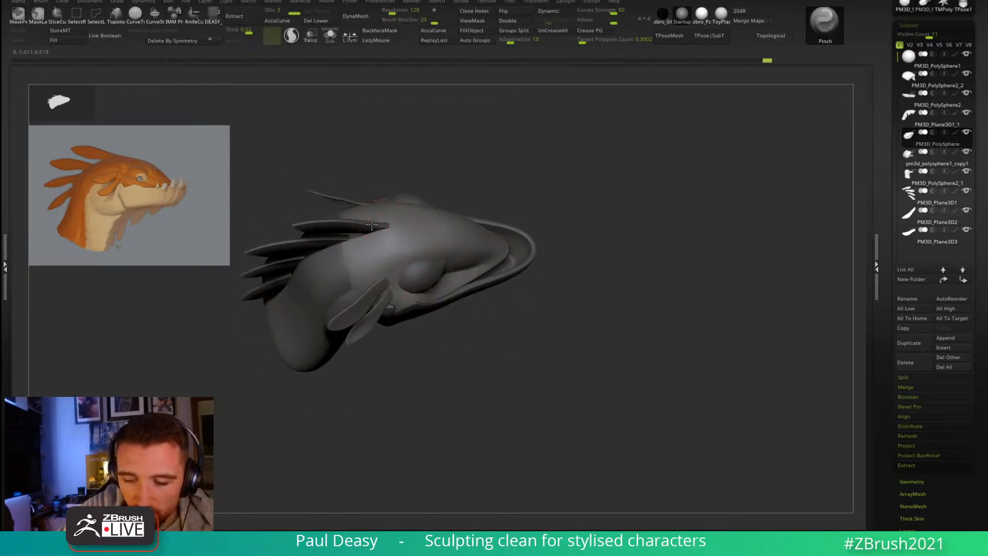
pyautogui.moveTo(373, 225)
pyautogui.mouseDown(button='right')
pyautogui.moveTo(406, 227)
pyautogui.moveTo(393, 226)
pyautogui.mouseUp(button='right')
pyautogui.keyDown('alt'); pyautogui.click(413, 229); pyautogui.keyUp('alt')
pyautogui.keyDown('alt'); pyautogui.click(409, 247); pyautogui.keyUp('alt')
# Step: Select the neck piece and adjust its upper rear contour beneath the crest feathers with the Move brush from the side
pyautogui.keyDown('shift'); pyautogui.moveTo(588, 207); pyautogui.dragTo(507, 192, button='right'); pyautogui.keyUp('shift')
pyautogui.press('b')
pyautogui.press('m')
pyautogui.press('v')
pyautogui.press('space')
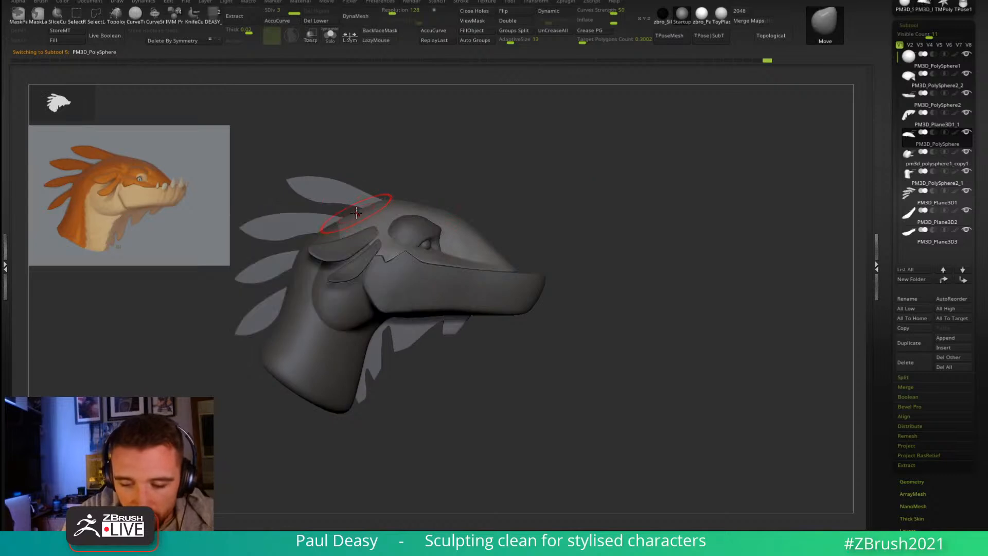
pyautogui.keyDown('alt'); pyautogui.click(342, 217); pyautogui.keyUp('alt')
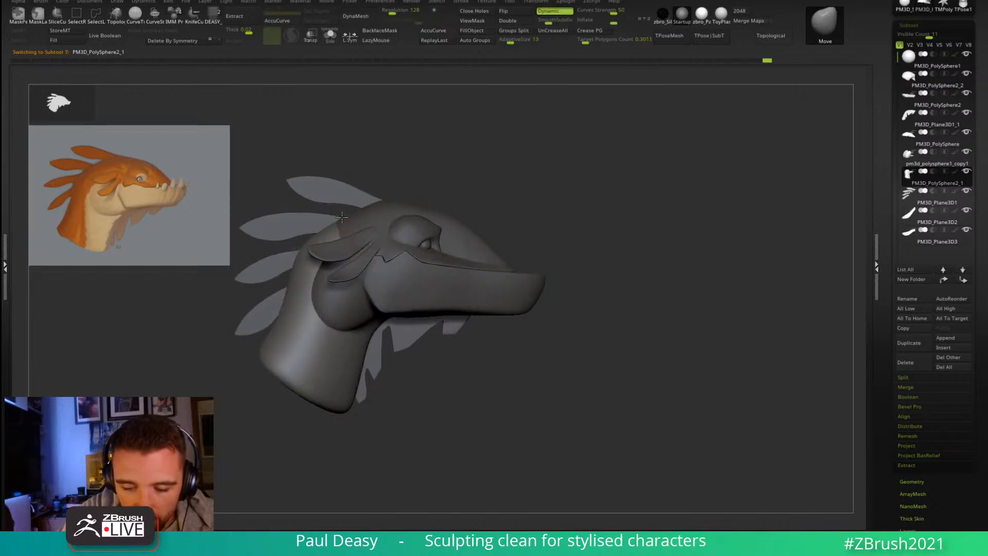
pyautogui.press('space')
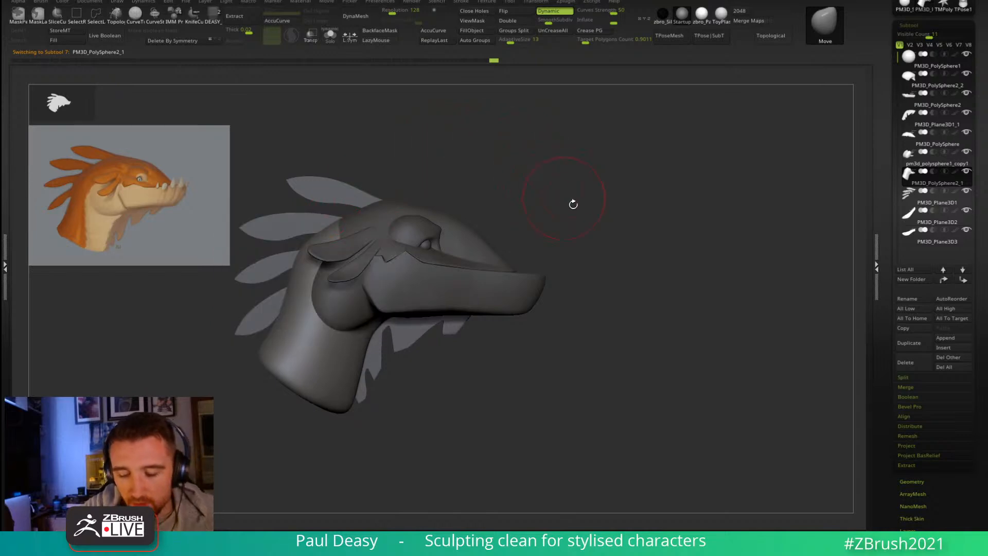
# Step: Select the upper head piece and shape the forehead profile above the eye with a resized Move brush
pyautogui.moveTo(564, 197); pyautogui.dragTo(556, 232)
pyautogui.keyDown('alt'); pyautogui.click(507, 225); pyautogui.keyUp('alt')
pyautogui.press('space')
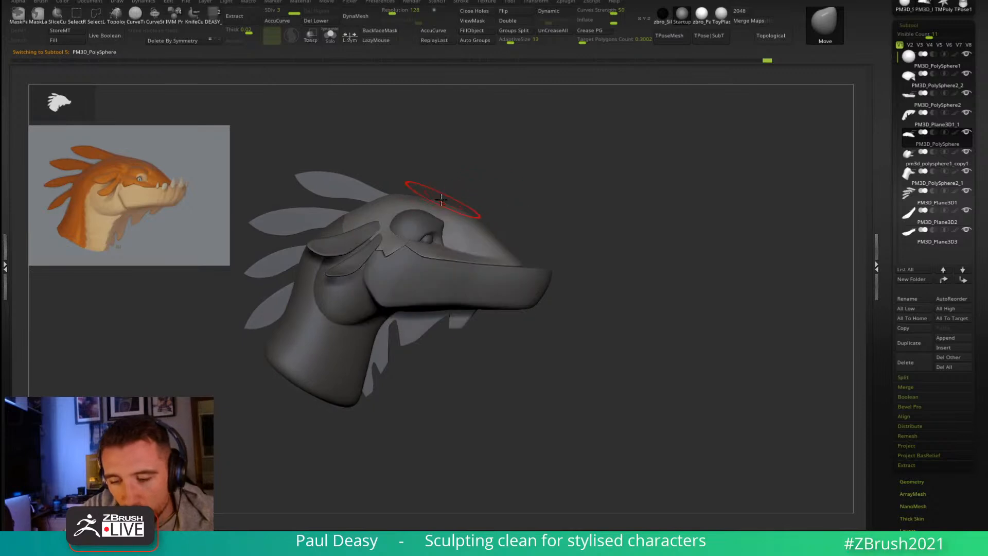
pyautogui.moveTo(465, 192)
pyautogui.mouseDown()
pyautogui.moveTo(453, 193)
pyautogui.moveTo(476, 204)
pyautogui.mouseUp()
pyautogui.press('space')
pyautogui.press('space')
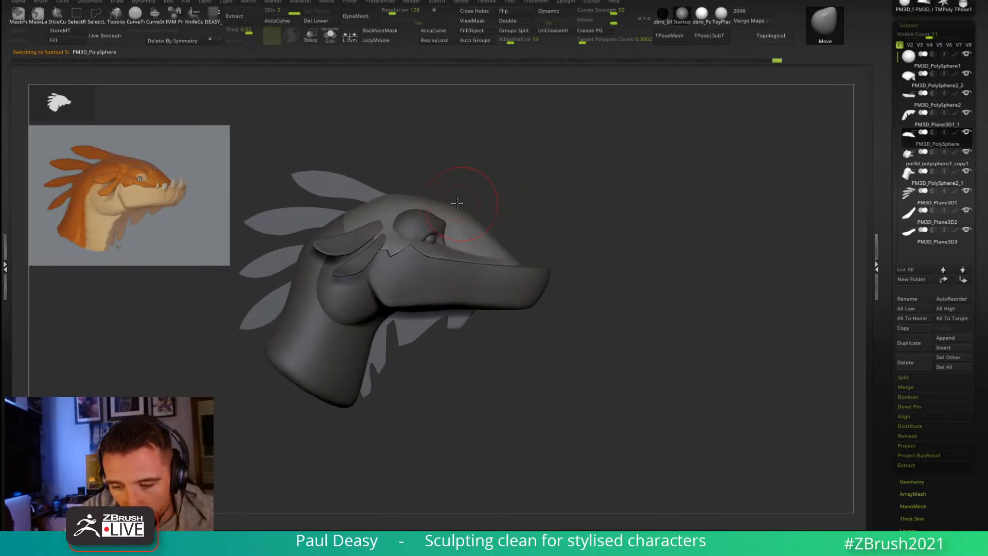
pyautogui.press('space')
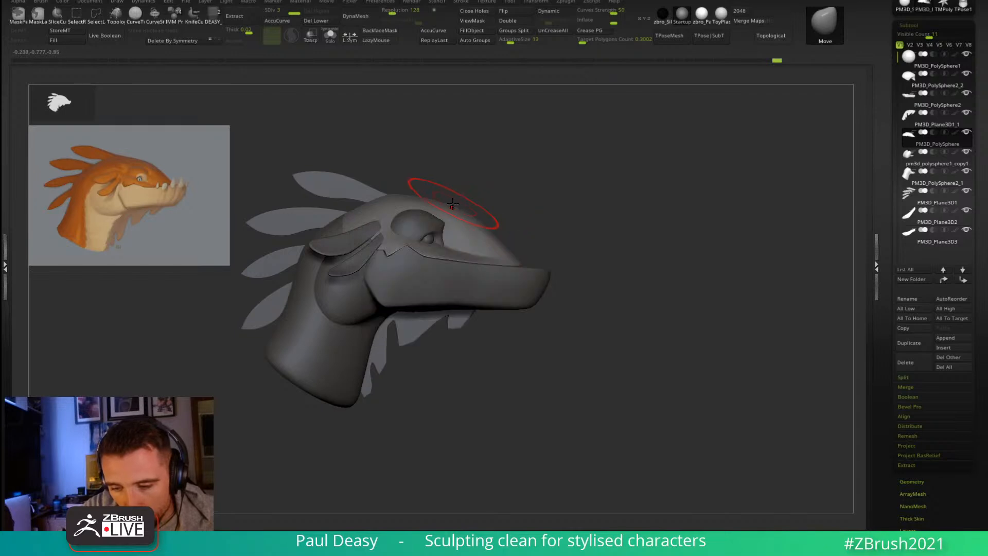
pyautogui.moveTo(489, 231); pyautogui.dragTo(486, 228)
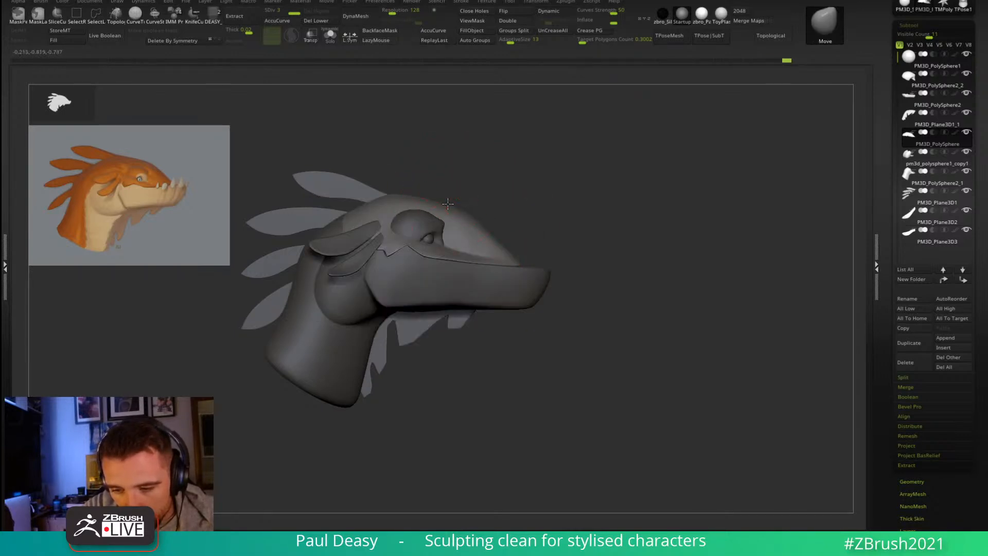
pyautogui.moveTo(435, 201); pyautogui.dragTo(433, 199)
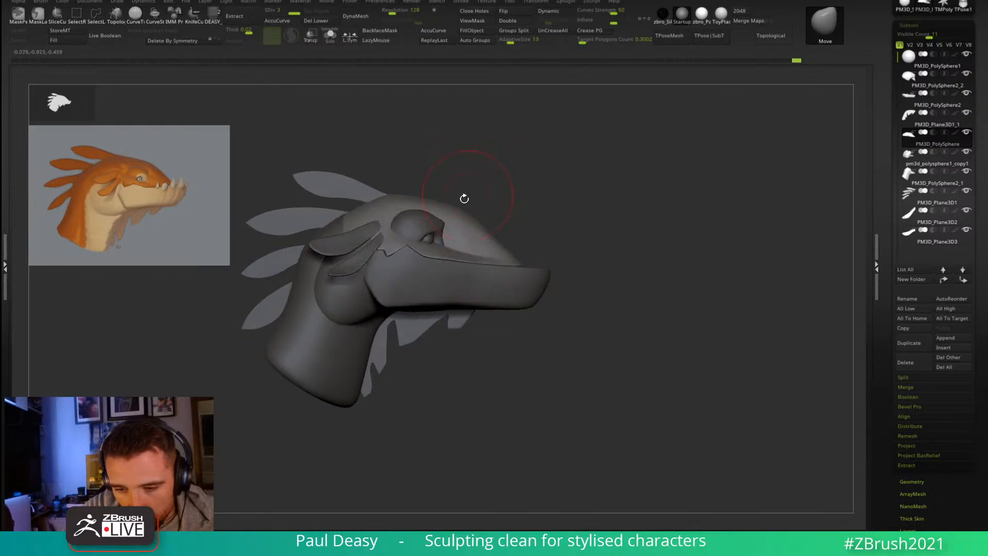
# Step: Resize the Move brush and refine the brow-to-snout slope of the upper head's silhouette
pyautogui.press('space')
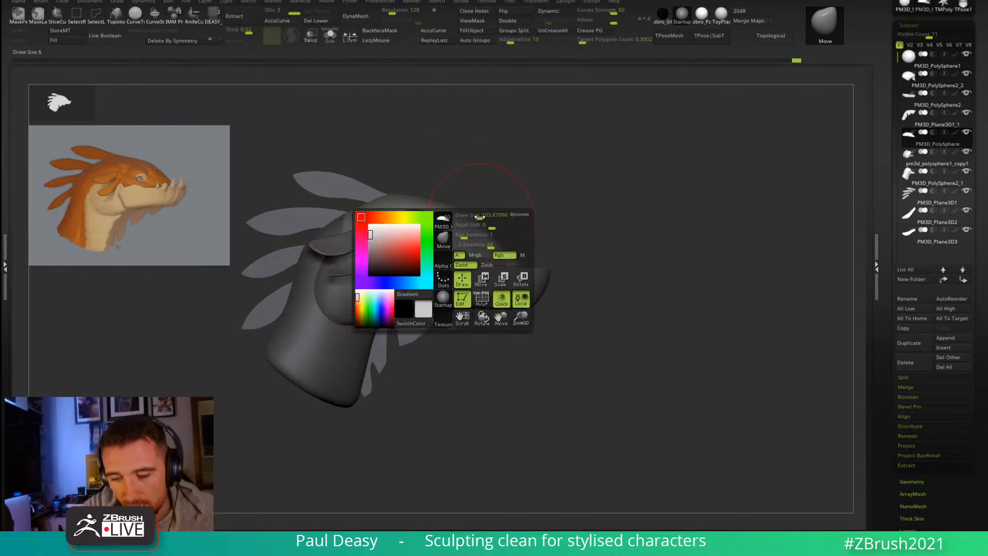
pyautogui.press('space')
pyautogui.moveTo(464, 207); pyautogui.dragTo(462, 206)
pyautogui.press('space')
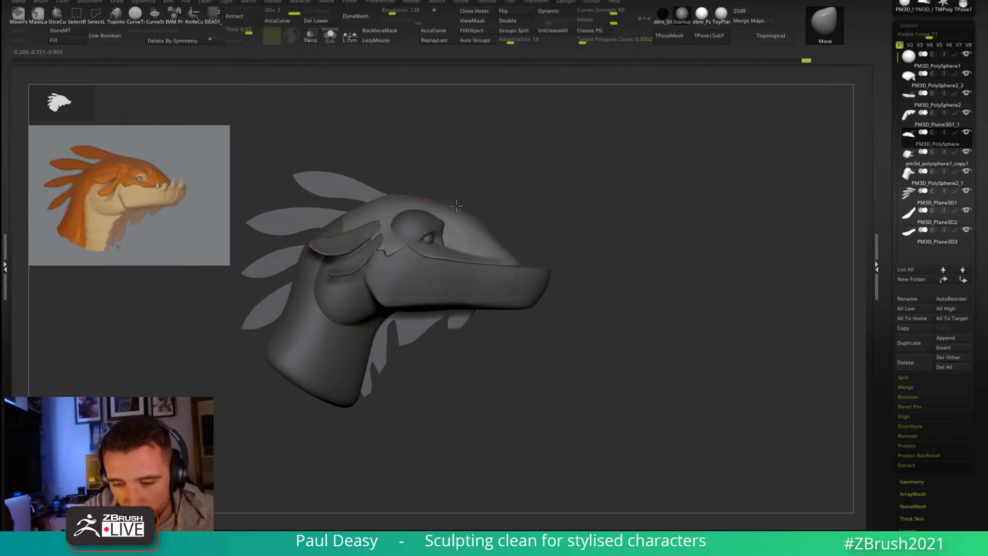
pyautogui.keyDown('alt'); pyautogui.click(493, 233); pyautogui.keyUp('alt')
pyautogui.keyDown('alt'); pyautogui.click(495, 234); pyautogui.keyUp('alt')
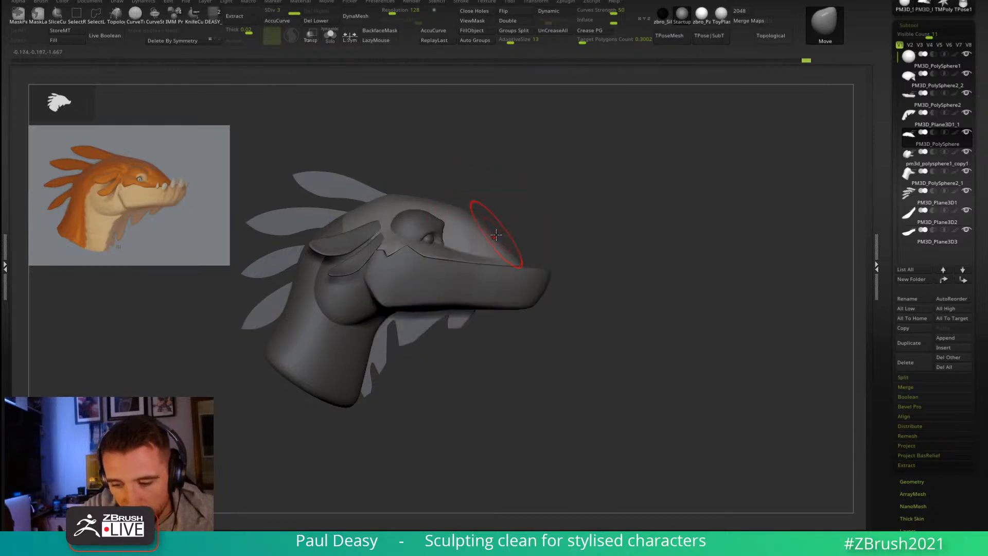
# Step: Adjust the crown of the upper head with the Move brush and smooth its top line above the eye
pyautogui.moveTo(437, 200); pyautogui.dragTo(443, 185)
pyautogui.rightClick(444, 197)
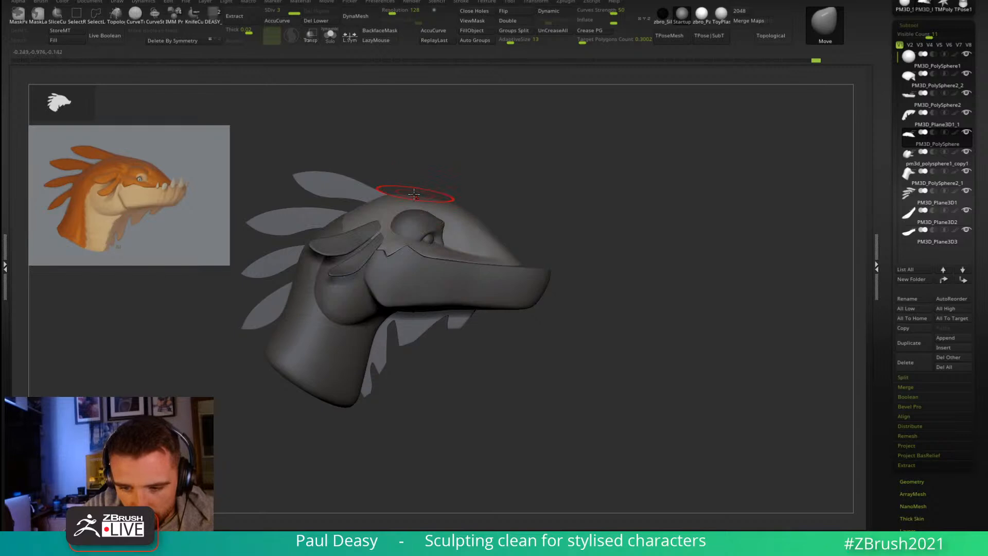
pyautogui.rightClick(455, 194)
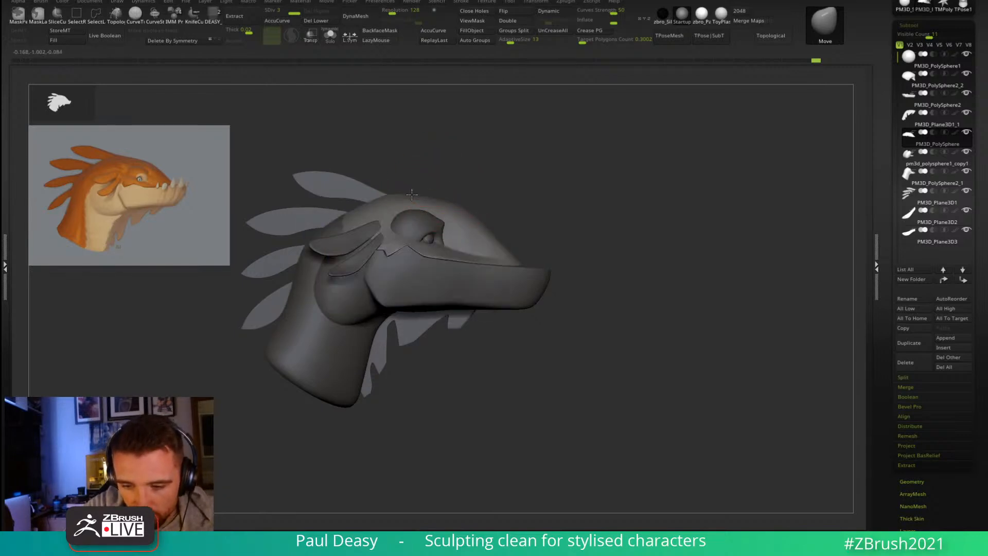
pyautogui.keyDown('shift'); pyautogui.moveTo(446, 200); pyautogui.dragTo(419, 196); pyautogui.keyUp('shift')
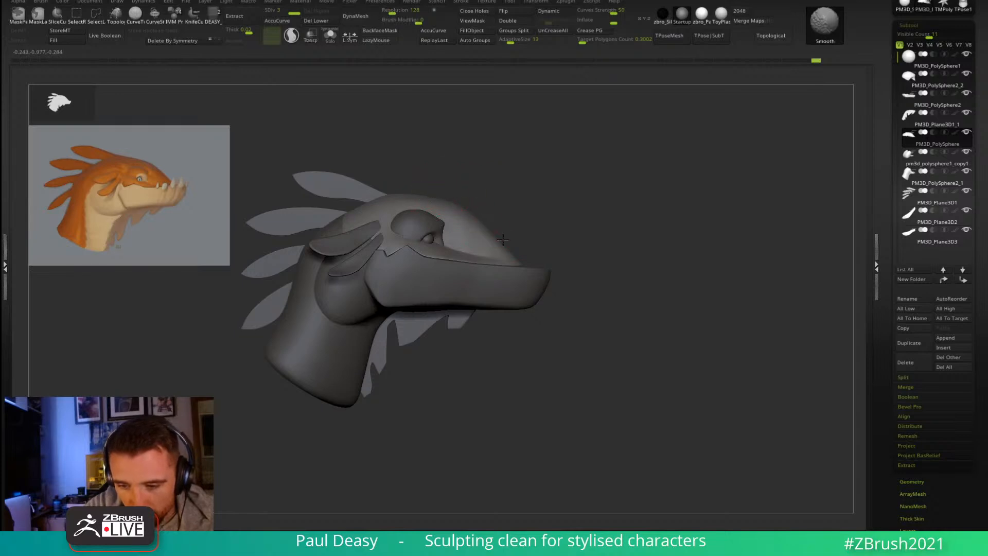
pyautogui.keyDown('ctrl'); pyautogui.moveTo(571, 238); pyautogui.dragTo(522, 289, button='right'); pyautogui.keyUp('ctrl')
pyautogui.keyDown('alt'); pyautogui.moveTo(578, 263); pyautogui.dragTo(613, 283, button='right'); pyautogui.keyUp('alt')
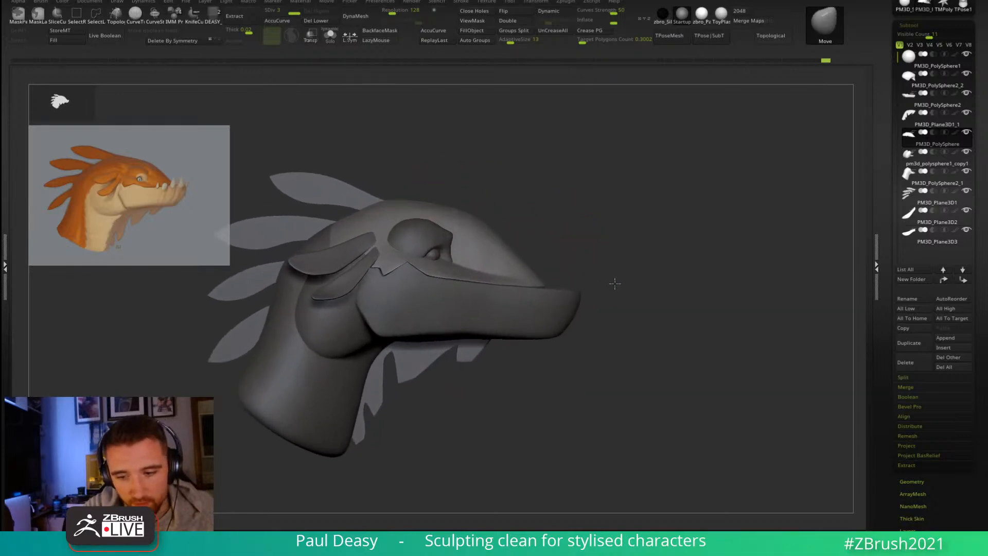
# Step: Select the eyeball and temporarily show its mask to check how the eye reads up close and at full-head view
pyautogui.keyDown('alt'); pyautogui.click(431, 253); pyautogui.keyUp('alt')
pyautogui.keyDown('ctrl'); pyautogui.moveTo(432, 254); pyautogui.dragTo(426, 309, button='right'); pyautogui.keyUp('ctrl')
pyautogui.hotkey('ctrl', 'h')
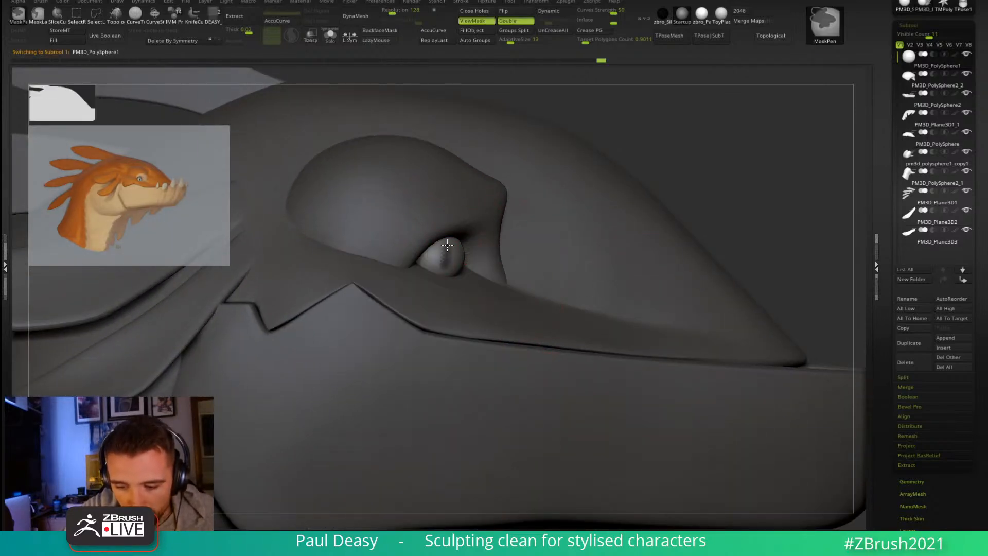
pyautogui.keyDown('ctrl'); pyautogui.moveTo(749, 214); pyautogui.dragTo(530, 181, button='right'); pyautogui.keyUp('ctrl')
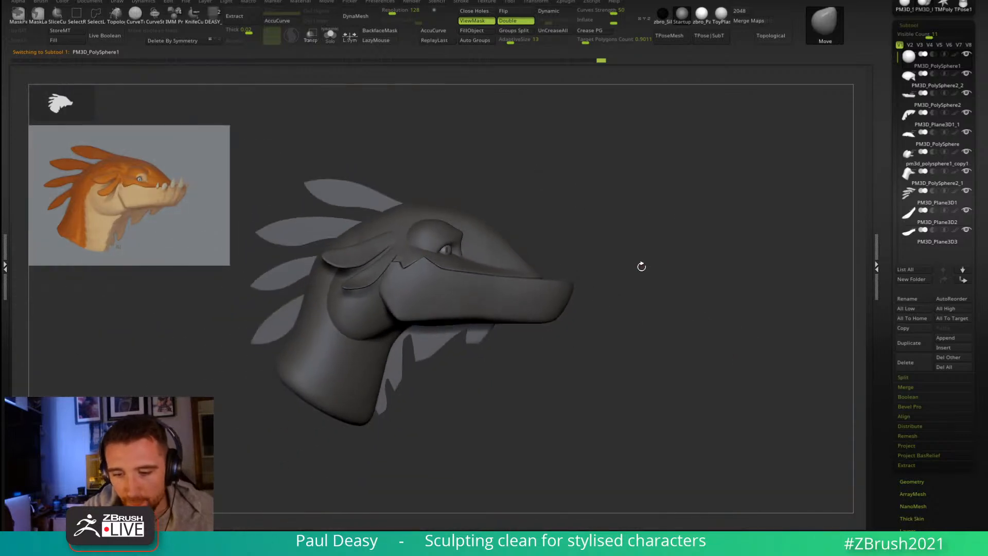
pyautogui.keyDown('ctrl'); pyautogui.moveTo(637, 269); pyautogui.dragTo(695, 302, button='right'); pyautogui.keyUp('ctrl')
pyautogui.hotkey('ctrl', 'h')
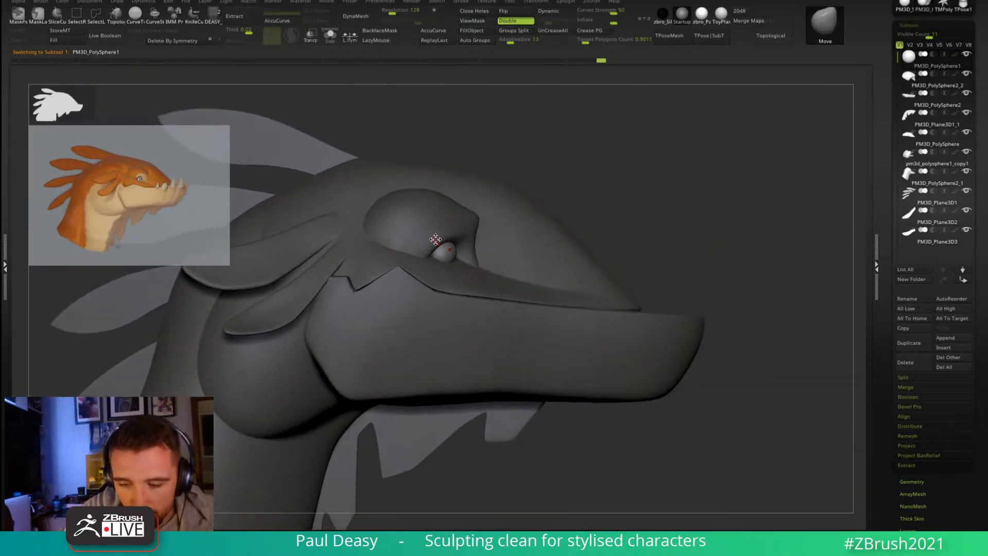
# Step: Select the eyelid and reshape its edge around the rear corner of the eyeball with the Move brush
pyautogui.keyDown('alt'); pyautogui.click(437, 240); pyautogui.keyUp('alt')
pyautogui.keyDown('shift'); pyautogui.moveTo(434, 255); pyautogui.dragTo(436, 254); pyautogui.keyUp('shift')
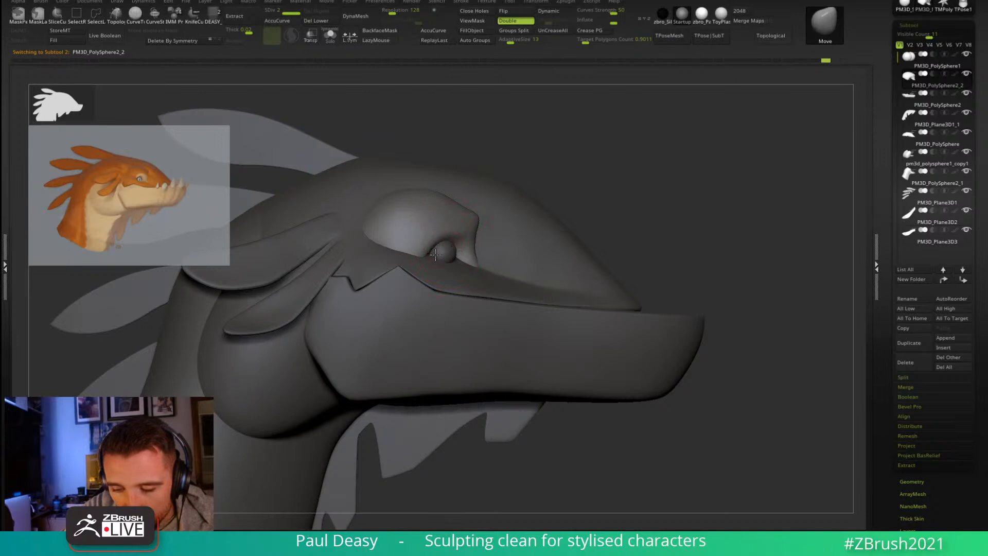
pyautogui.moveTo(431, 252); pyautogui.dragTo(429, 251)
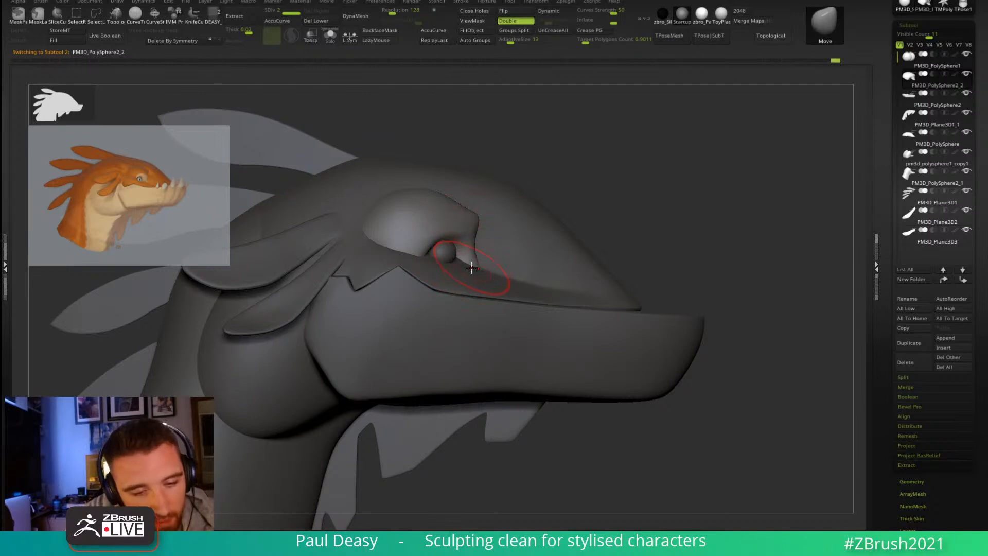
# Step: Select the upper head piece, display its wireframe and adjust a Transpose mask from its edge below the eye
pyautogui.keyDown('alt'); pyautogui.click(441, 270); pyautogui.keyUp('alt')
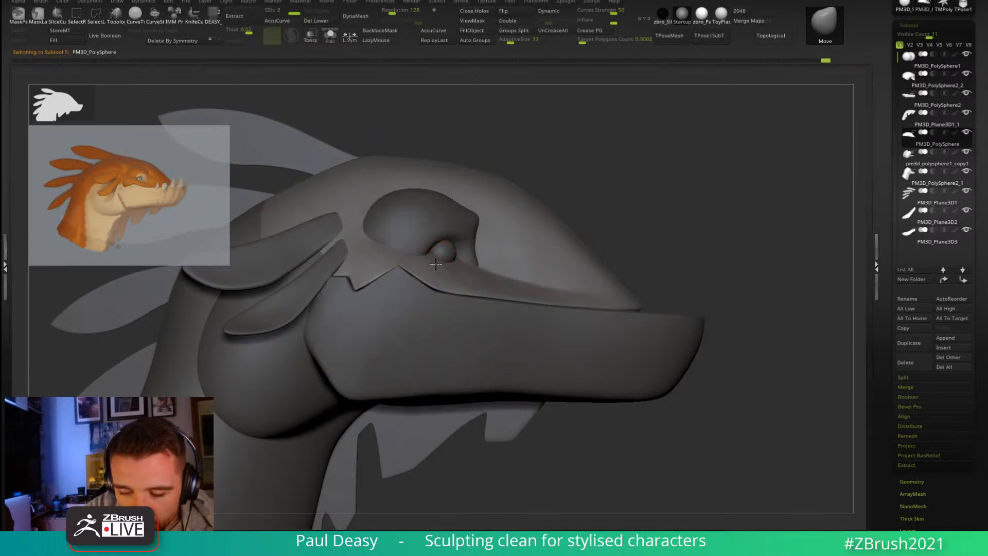
pyautogui.moveTo(445, 281); pyautogui.dragTo(442, 289, button='right')
pyautogui.press('w')
pyautogui.hotkey('shift', 'f')
pyautogui.click(441, 284)
pyautogui.keyDown('ctrl'); pyautogui.click(440, 283); pyautogui.keyUp('ctrl')
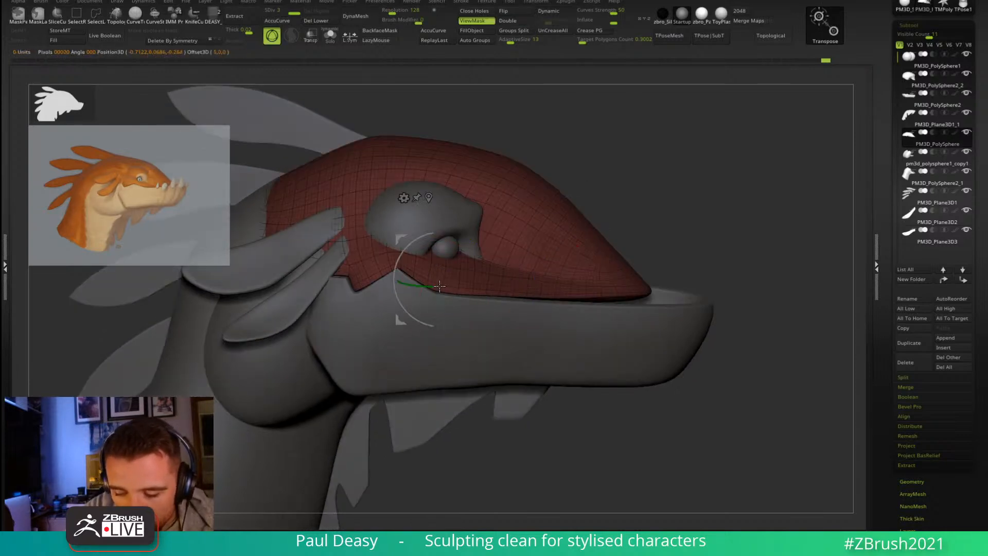
pyautogui.press('q')
pyautogui.keyDown('ctrl'); pyautogui.click(658, 192); pyautogui.keyUp('ctrl')
pyautogui.keyDown('ctrl'); pyautogui.click(628, 208); pyautogui.keyUp('ctrl')
pyautogui.keyDown('ctrl'); pyautogui.click(571, 252); pyautogui.keyUp('ctrl')
pyautogui.keyDown('ctrl'); pyautogui.click(652, 199); pyautogui.keyUp('ctrl')
pyautogui.moveTo(518, 249); pyautogui.dragTo(462, 273, button='right')
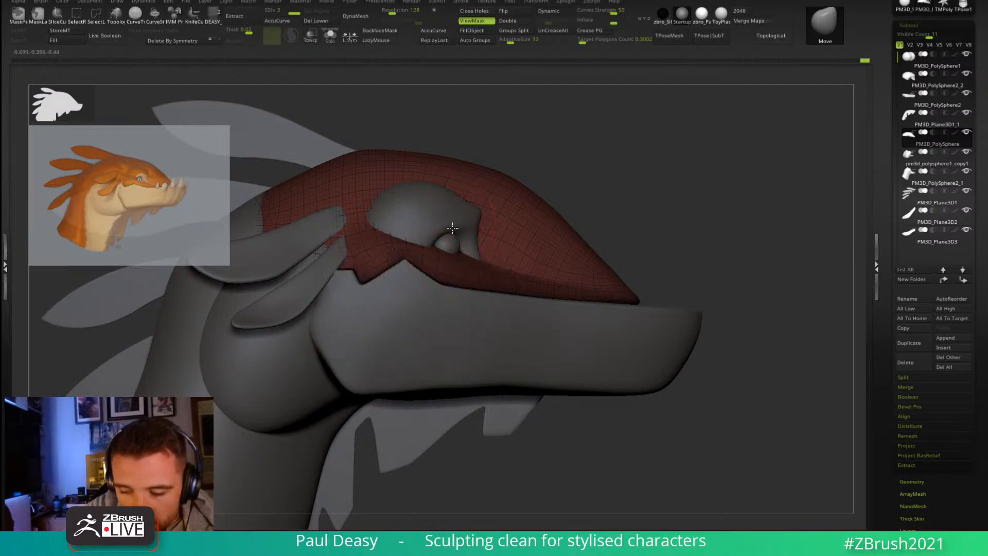
# Step: Shape the upper head's rim beneath and in front of the eyeball with a resized Move brush
pyautogui.moveTo(455, 235); pyautogui.dragTo(448, 247)
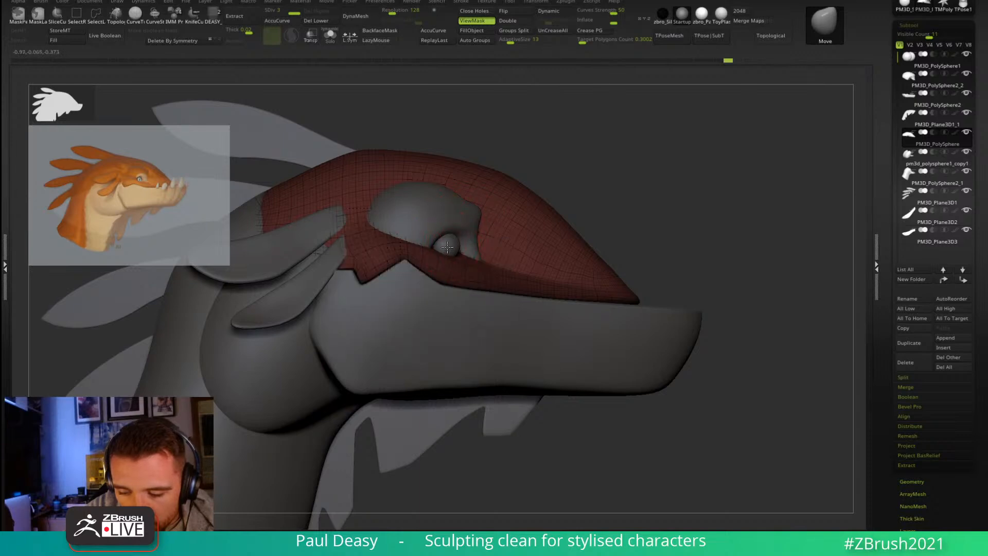
pyautogui.press('space')
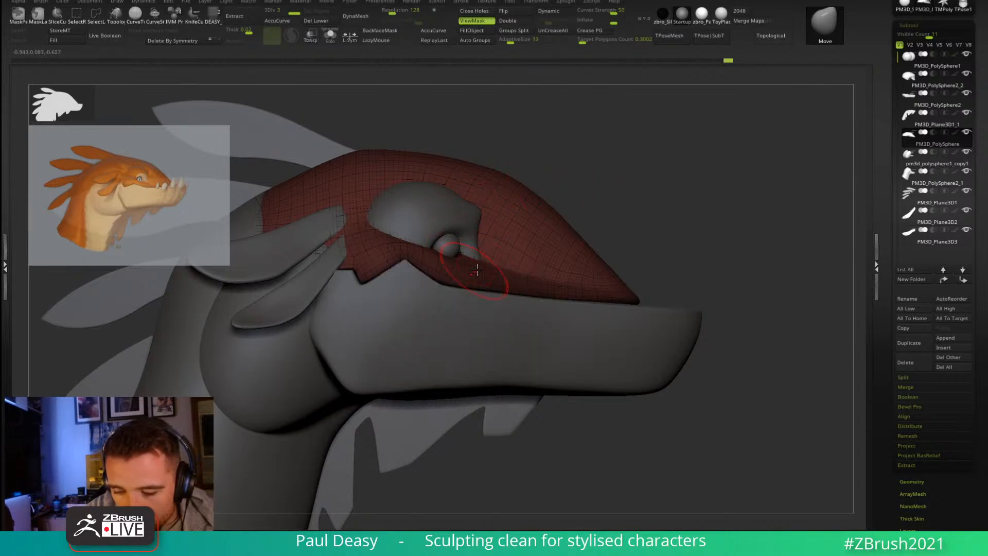
pyautogui.moveTo(608, 234); pyautogui.dragTo(578, 239)
pyautogui.press('space')
pyautogui.press('space')
pyautogui.press('space')
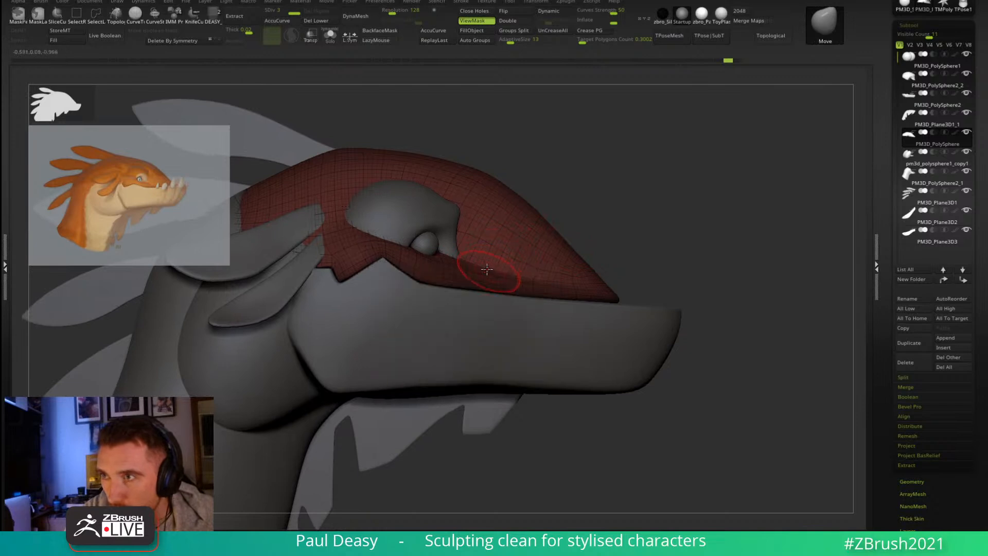
pyautogui.press('space')
# Step: Hide the wireframe and smooth the side of the upper snout in front of the eye
pyautogui.press('shift')
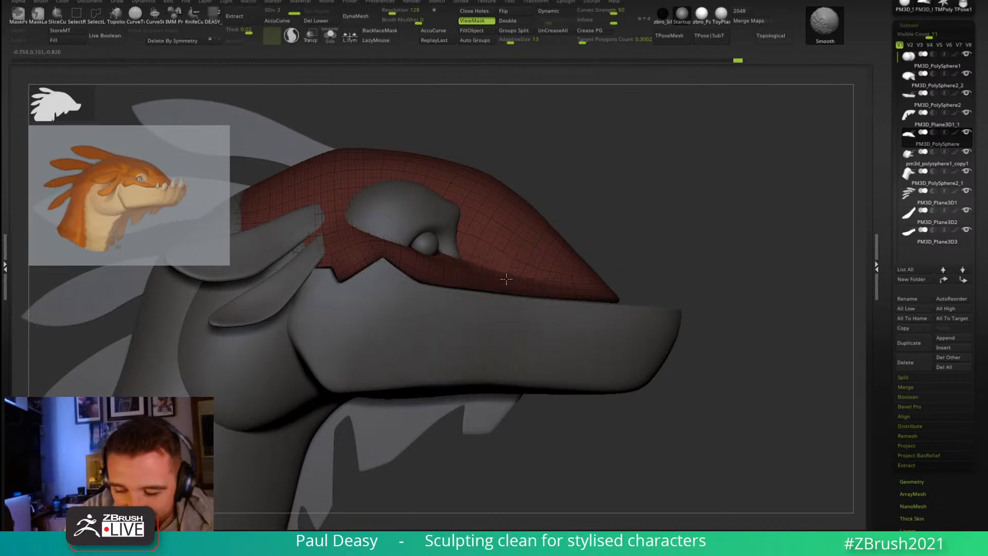
pyautogui.hotkey('shift', 'f')
pyautogui.keyDown('alt'); pyautogui.moveTo(664, 245); pyautogui.dragTo(511, 259); pyautogui.keyUp('alt')
pyautogui.hotkey('ctrl', 'h')
pyautogui.moveTo(510, 259); pyautogui.dragTo(524, 260, button='right')
pyautogui.keyDown('shift'); pyautogui.moveTo(510, 261); pyautogui.dragTo(520, 266); pyautogui.keyUp('shift')
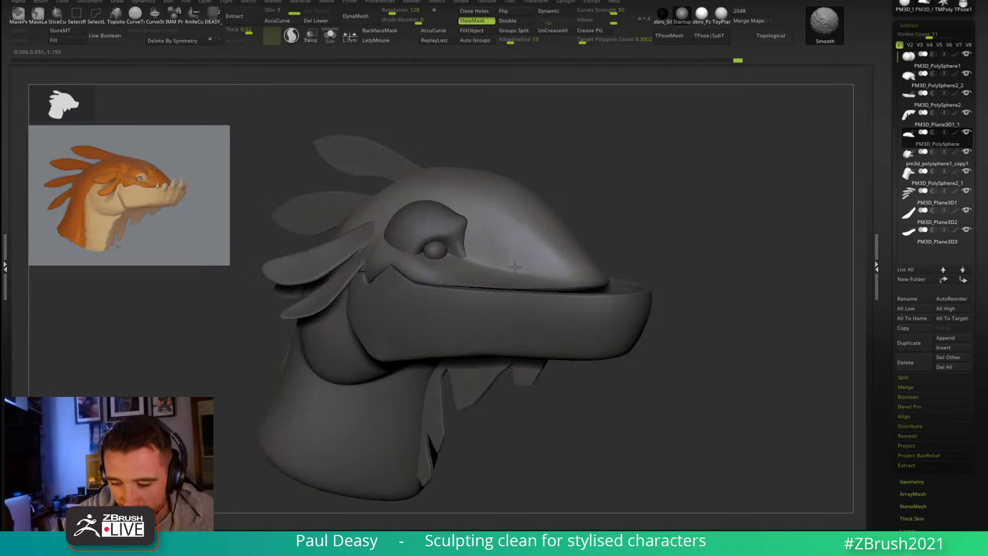
pyautogui.moveTo(673, 229)
pyautogui.keyDown('shift'); pyautogui.mouseDown()
pyautogui.moveTo(688, 223)
pyautogui.moveTo(630, 258)
pyautogui.mouseUp(); pyautogui.keyUp('shift')
# Step: Enlarge the Move brush and adjust the broad top profile of the upper head from crown to snout
pyautogui.moveTo(549, 241); pyautogui.dragTo(543, 254)
pyautogui.press(']')
pyautogui.press(']')
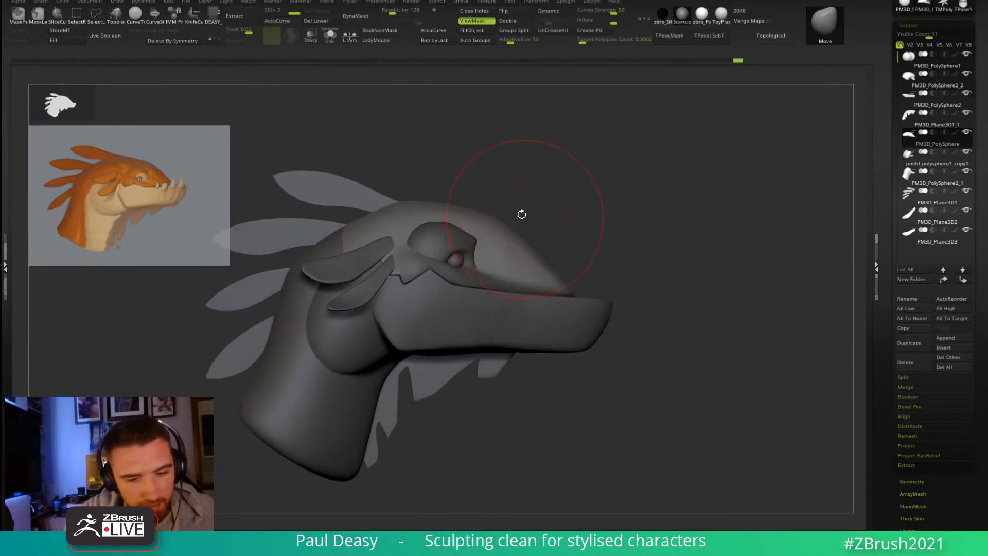
pyautogui.moveTo(409, 201); pyautogui.dragTo(423, 196)
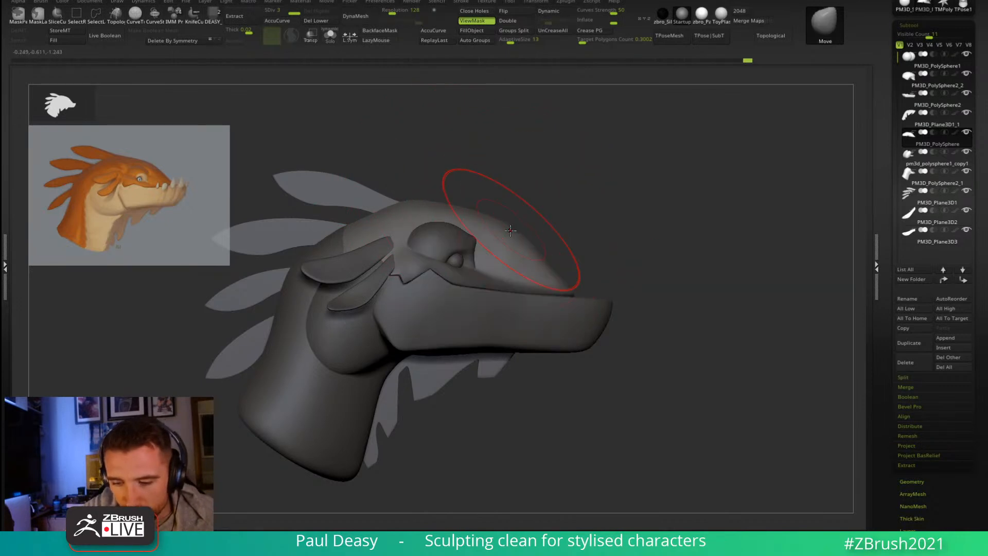
pyautogui.press('space')
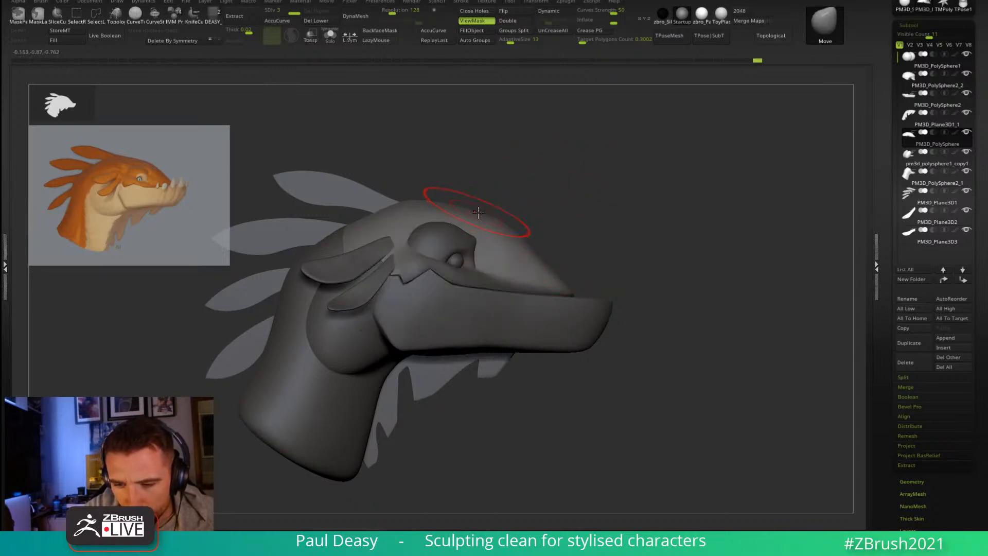
# Step: Drop the upper head piece to subdivision level 1 and refine its forehead and snout profile with a resized Move brush
pyautogui.hotkey('shift', 'd')
pyautogui.hotkey('shift', 'd')
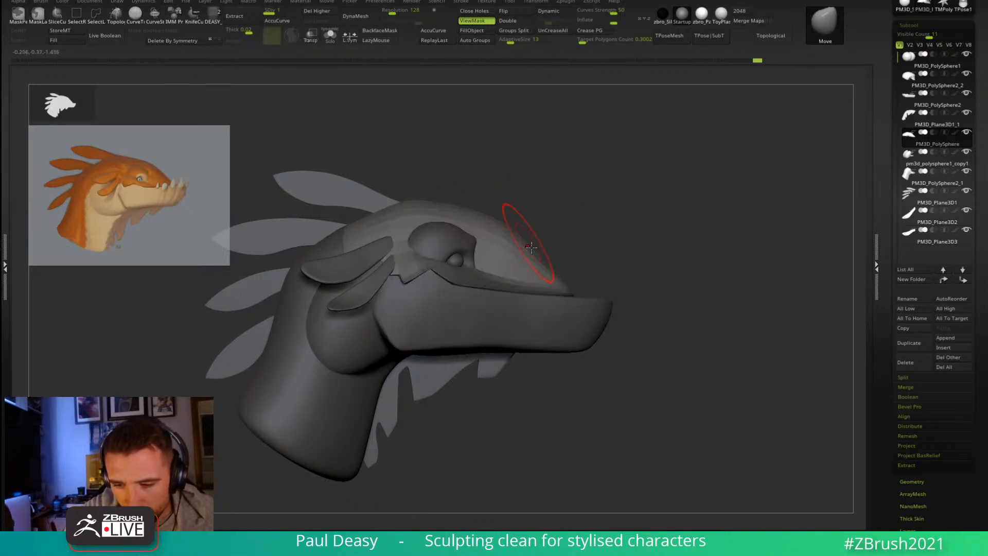
pyautogui.press('space')
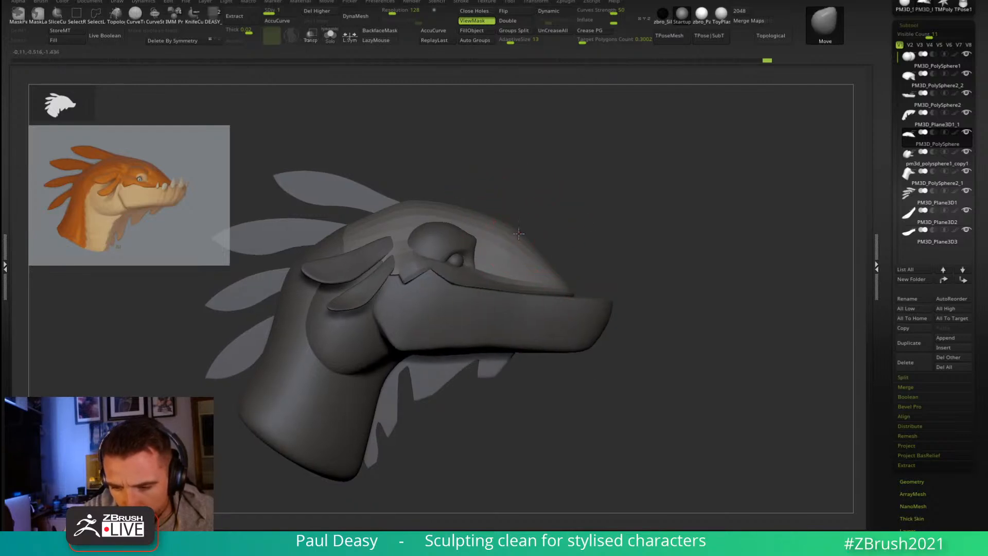
pyautogui.press('space')
pyautogui.press('space')
pyautogui.press('space')
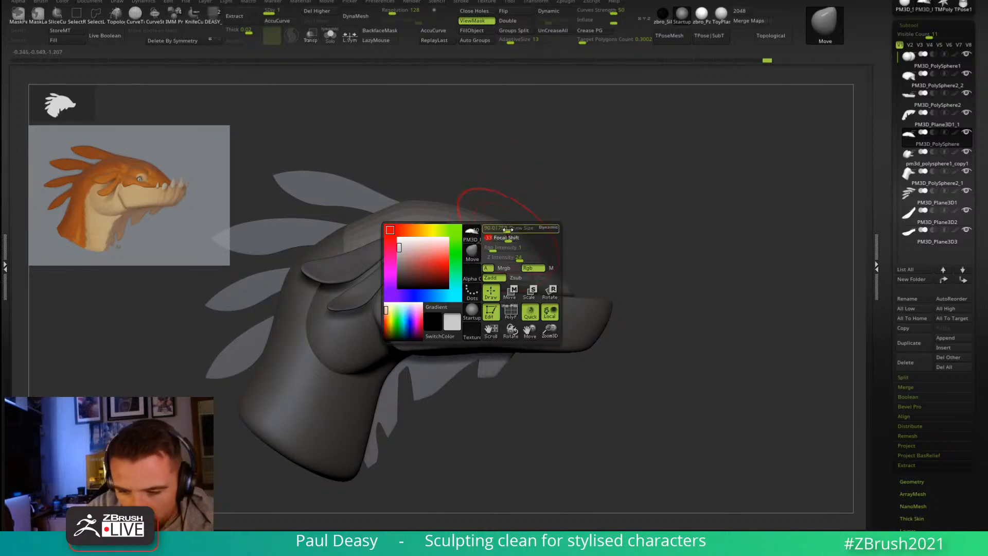
pyautogui.press('space')
pyautogui.press('space')
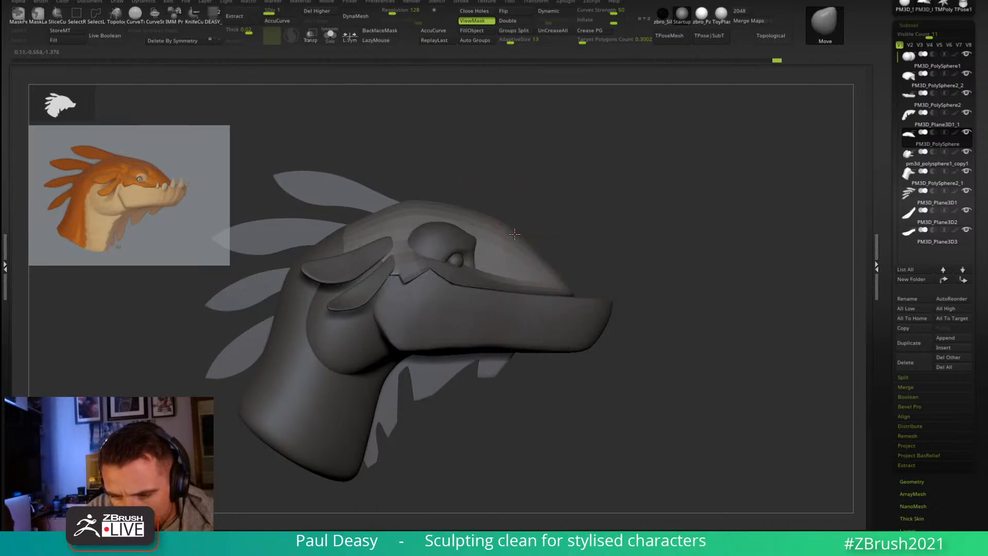
# Step: Adjust the brush size and tighten the upper head's sloping snout profile with the Pinch brush
pyautogui.press('space')
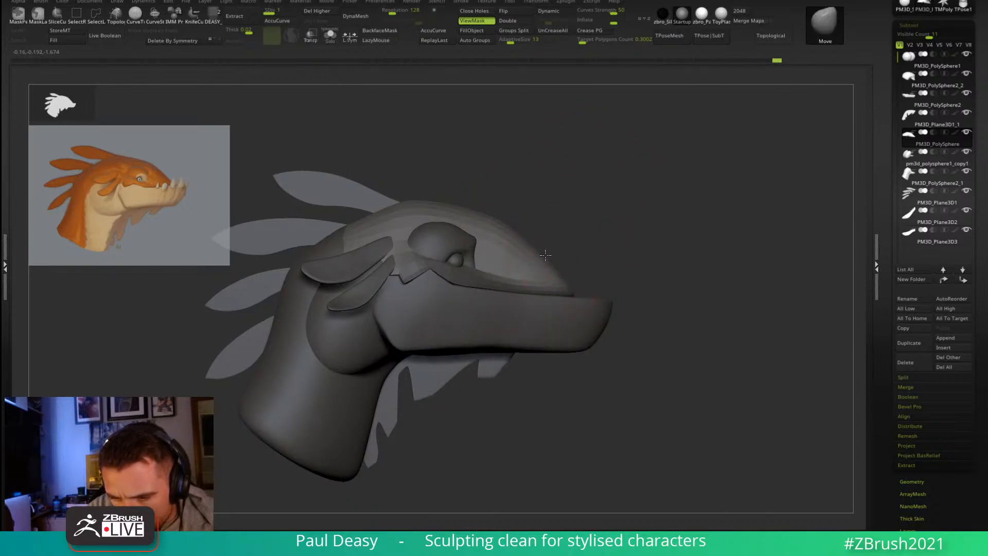
pyautogui.press('b')
pyautogui.press('p')
pyautogui.press('i')
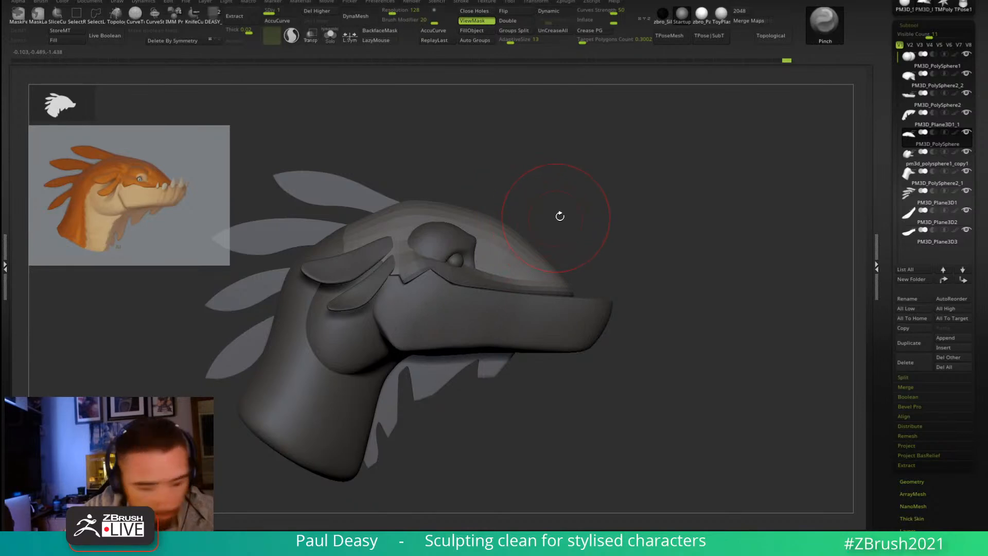
pyautogui.moveTo(557, 217); pyautogui.dragTo(479, 221)
pyautogui.moveTo(566, 204)
pyautogui.mouseDown()
pyautogui.moveTo(529, 214)
pyautogui.moveTo(609, 201)
pyautogui.moveTo(596, 215)
pyautogui.mouseUp()
# Step: Switch back to the Move brush and raise the upper head piece to subdivision level 3
pyautogui.press('space')
pyautogui.press('b')
pyautogui.press('m')
pyautogui.press('v')
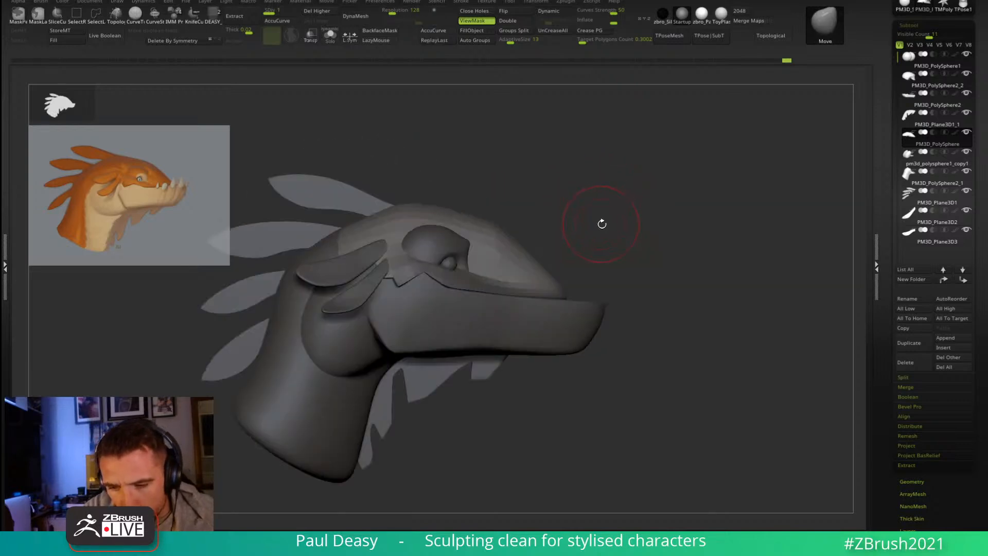
pyautogui.moveTo(597, 236)
pyautogui.mouseDown()
pyautogui.moveTo(624, 256)
pyautogui.moveTo(613, 256)
pyautogui.moveTo(652, 265)
pyautogui.moveTo(624, 267)
pyautogui.mouseUp()
pyautogui.press('d')
pyautogui.press('d')
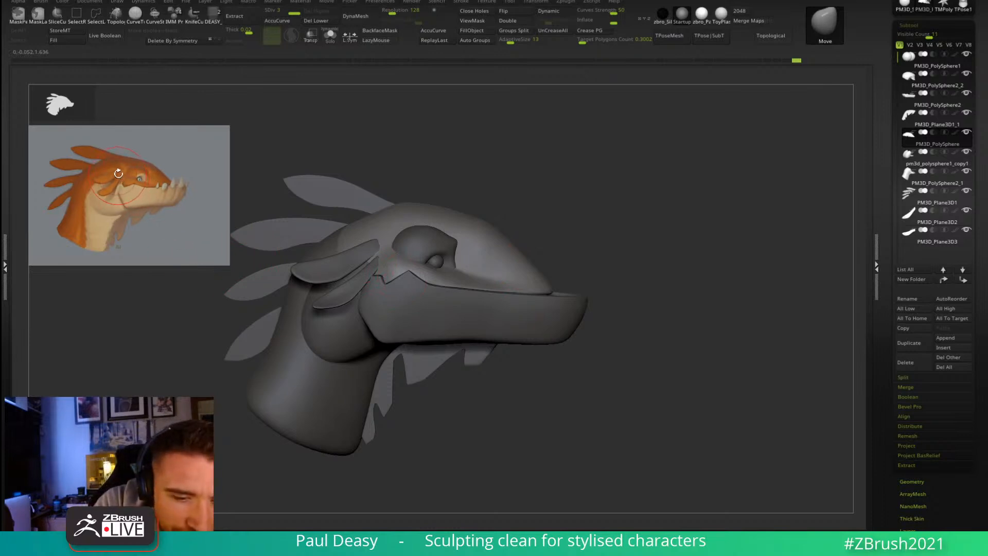
pyautogui.press('b')
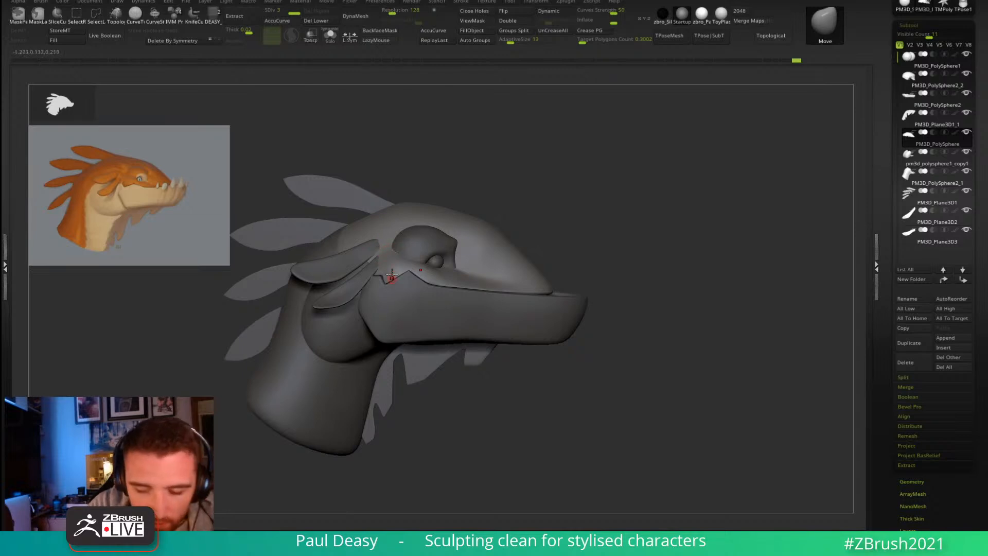
# Step: Select the rounded cheek piece behind the jaw, then smooth and adjust its lower contour with the Move brush
pyautogui.keyDown('alt'); pyautogui.click(422, 389); pyautogui.keyUp('alt')
pyautogui.moveTo(426, 360); pyautogui.dragTo(368, 355)
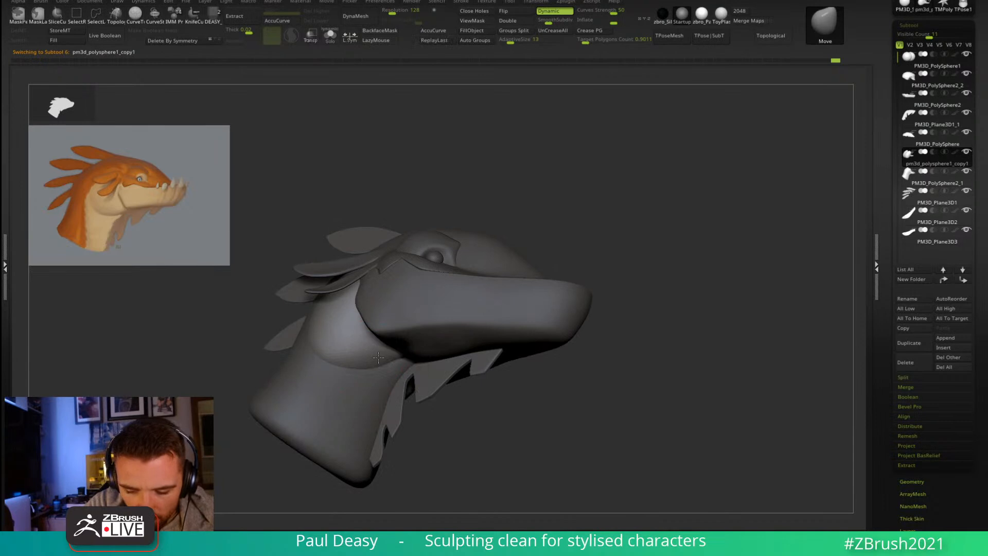
pyautogui.keyDown('shift'); pyautogui.moveTo(343, 357); pyautogui.dragTo(371, 356); pyautogui.keyUp('shift')
pyautogui.press('space')
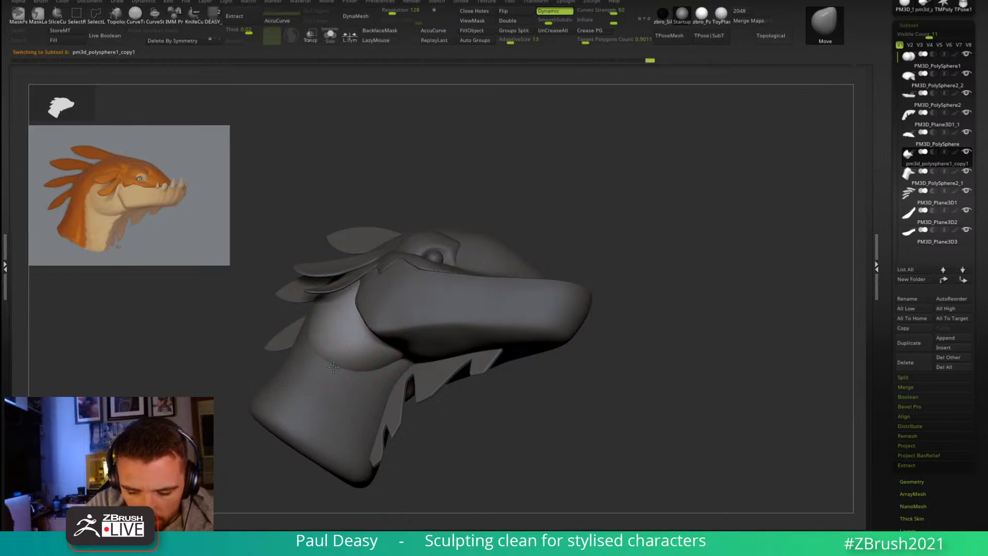
pyautogui.moveTo(415, 343)
pyautogui.mouseDown()
pyautogui.moveTo(407, 360)
pyautogui.moveTo(415, 343)
pyautogui.mouseUp()
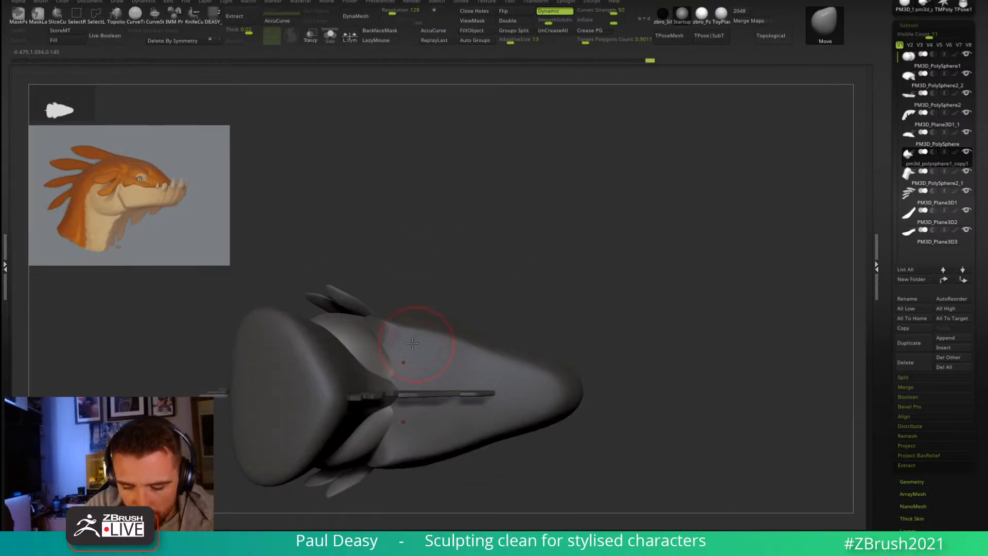
pyautogui.moveTo(607, 307); pyautogui.dragTo(573, 312)
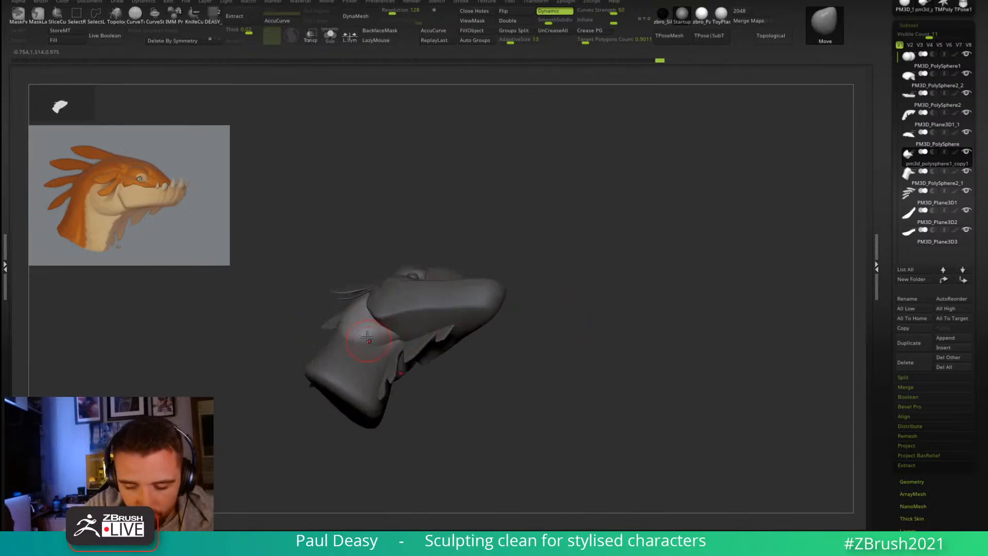
# Step: Resize the Move brush and reshape the cheek's underside where it tucks beneath the jaw
pyautogui.press('space')
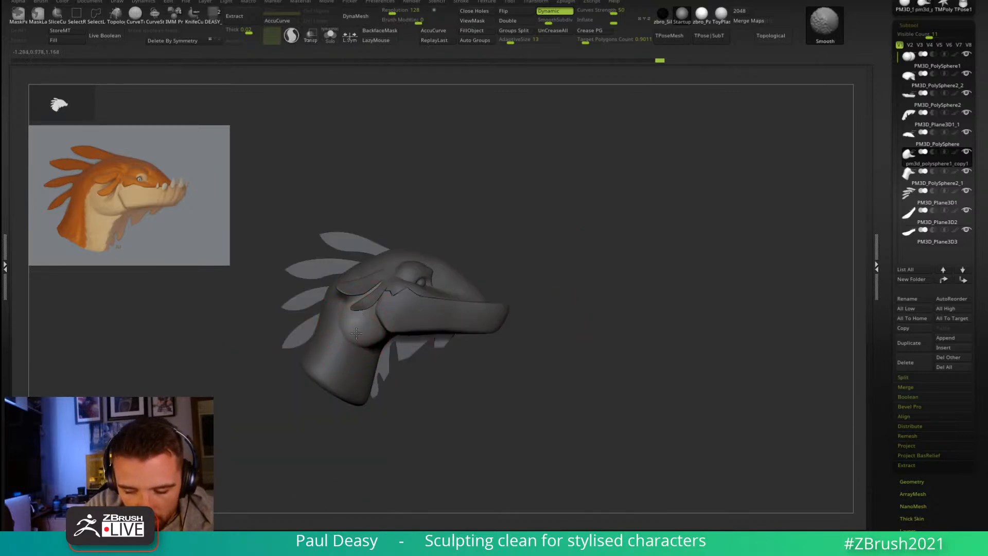
pyautogui.moveTo(386, 346); pyautogui.dragTo(382, 333, button='right')
pyautogui.rightClick(382, 344)
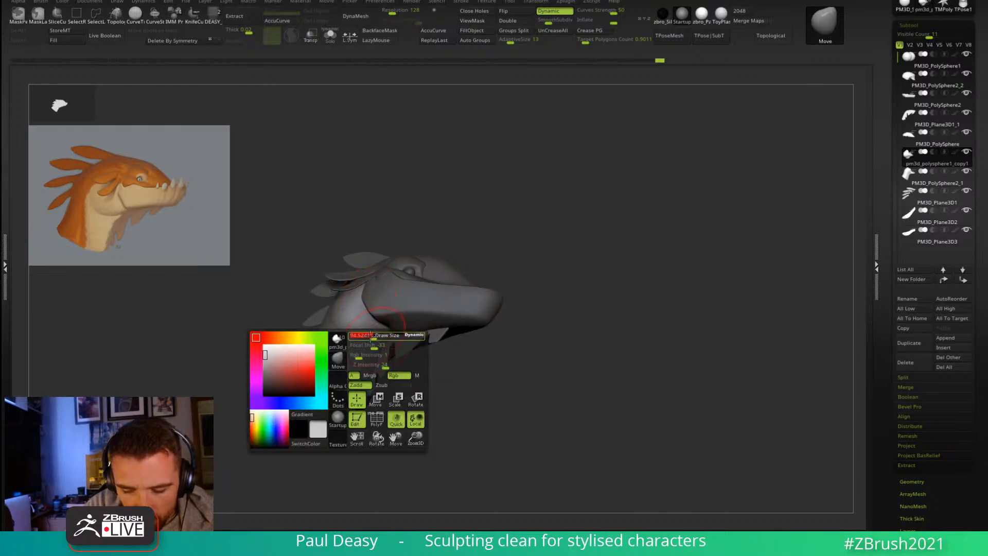
pyautogui.moveTo(367, 337); pyautogui.dragTo(375, 335)
pyautogui.rightClick(393, 350)
pyautogui.keyDown('shift'); pyautogui.moveTo(394, 350); pyautogui.dragTo(418, 299, button='right'); pyautogui.keyUp('shift')
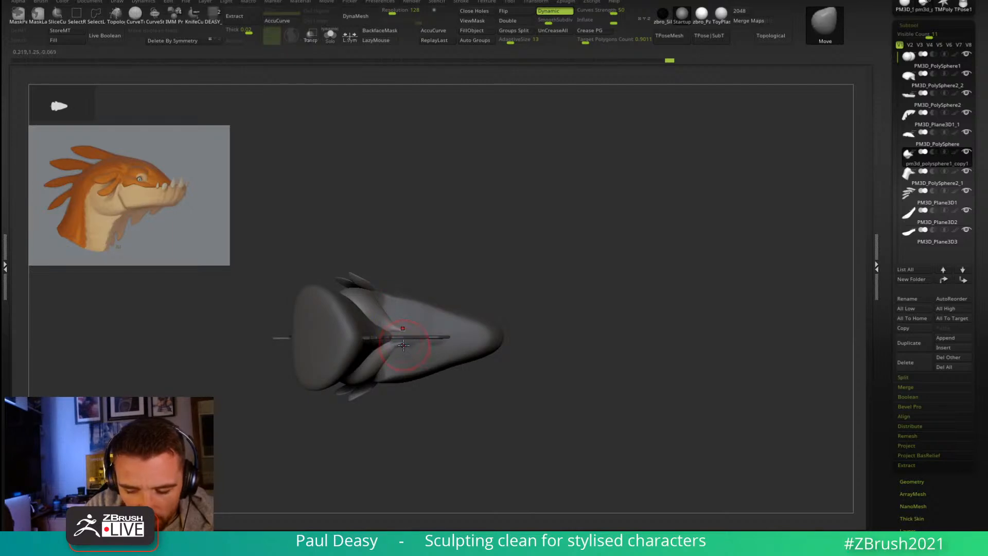
pyautogui.rightClick(402, 338)
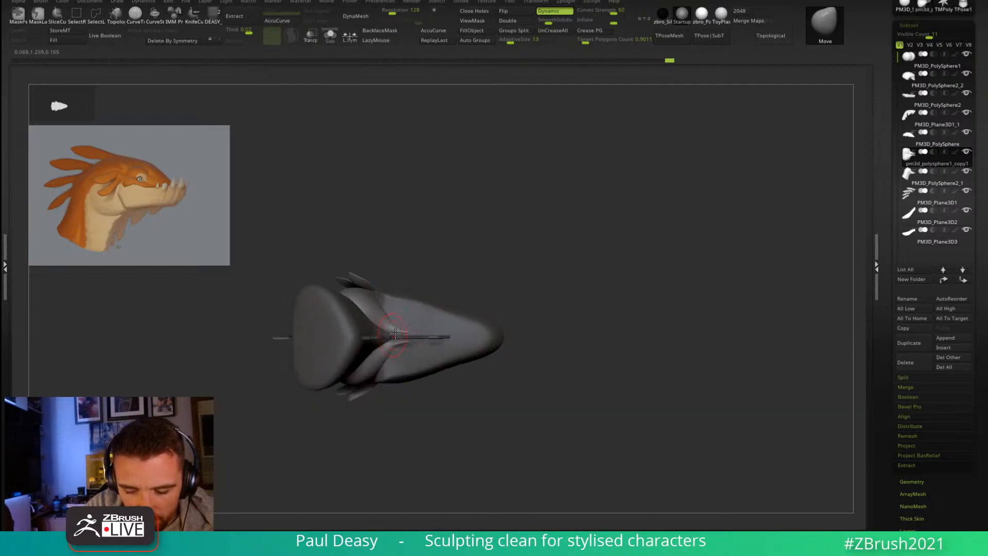
# Step: Refine and smooth the cheek bulge from below and from the side so it blends into the neck and jaw
pyautogui.rightClick(388, 314)
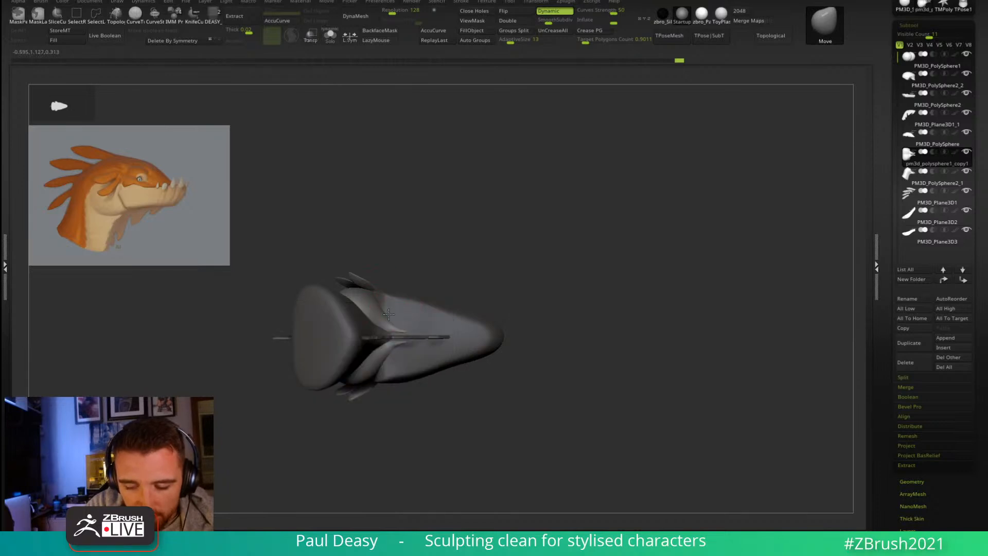
pyautogui.rightClick(375, 309)
pyautogui.moveTo(375, 314)
pyautogui.mouseDown(button='right')
pyautogui.moveTo(374, 412)
pyautogui.moveTo(377, 314)
pyautogui.moveTo(367, 310)
pyautogui.mouseUp(button='right')
pyautogui.rightClick(371, 317)
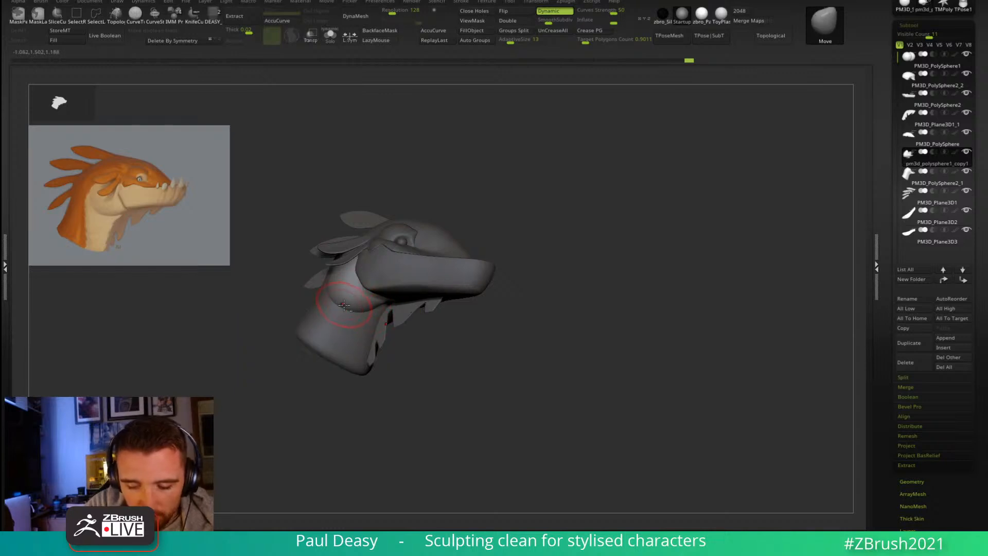
pyautogui.keyDown('shift'); pyautogui.moveTo(382, 317); pyautogui.dragTo(594, 245, button='right'); pyautogui.keyUp('shift')
pyautogui.rightClick(556, 306)
pyautogui.keyDown('shift'); pyautogui.moveTo(369, 281); pyautogui.dragTo(359, 305); pyautogui.keyUp('shift')
pyautogui.keyDown('alt'); pyautogui.moveTo(419, 349); pyautogui.dragTo(418, 342, button='right'); pyautogui.keyUp('alt')
pyautogui.moveTo(371, 307); pyautogui.dragTo(382, 331)
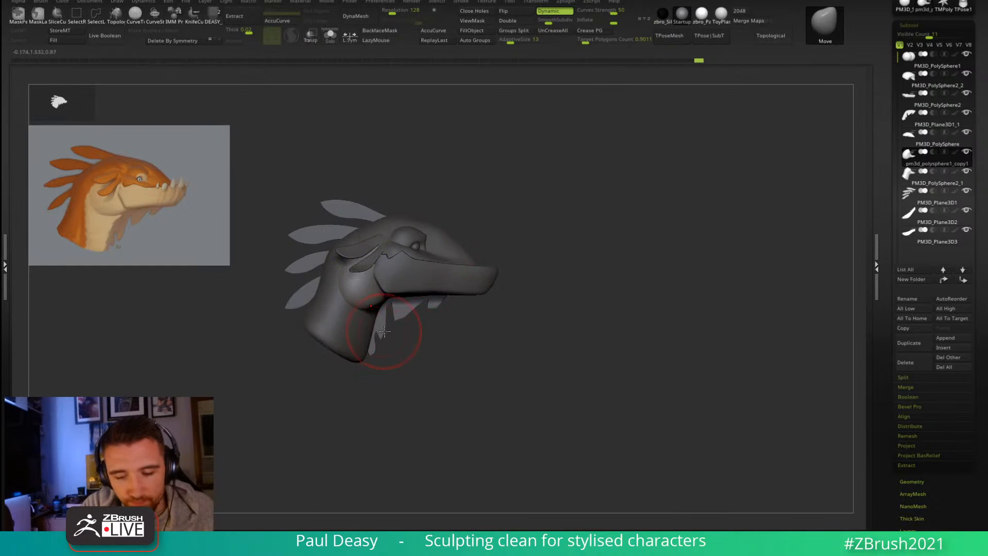
# Step: Select the neck piece and pull its front upper edge into place beneath the jaw
pyautogui.keyDown('alt'); pyautogui.click(366, 323); pyautogui.keyUp('alt')
pyautogui.rightClick(419, 334)
pyautogui.moveTo(415, 335); pyautogui.dragTo(398, 307, button='right')
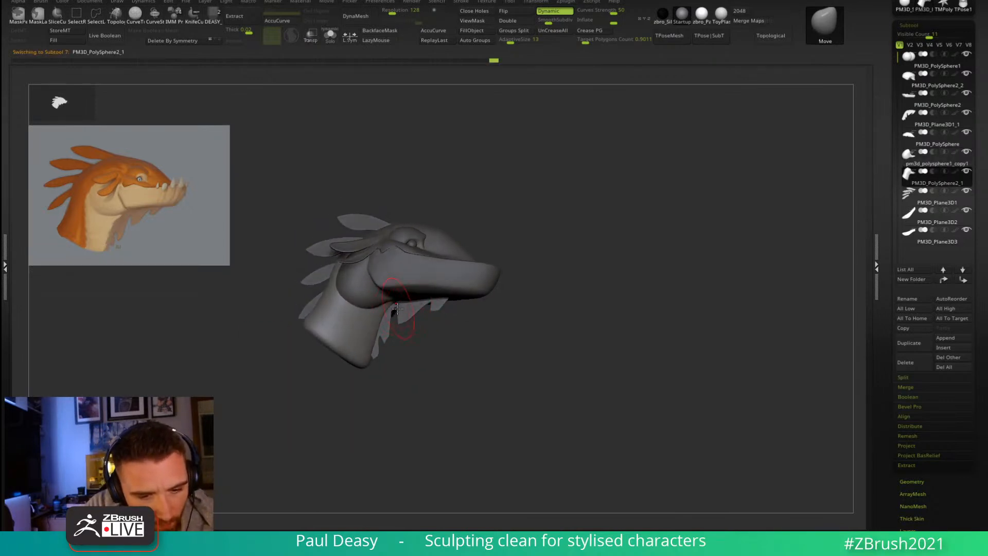
pyautogui.moveTo(393, 308); pyautogui.dragTo(390, 312)
pyautogui.moveTo(392, 312); pyautogui.dragTo(401, 310, button='right')
pyautogui.rightClick(401, 309)
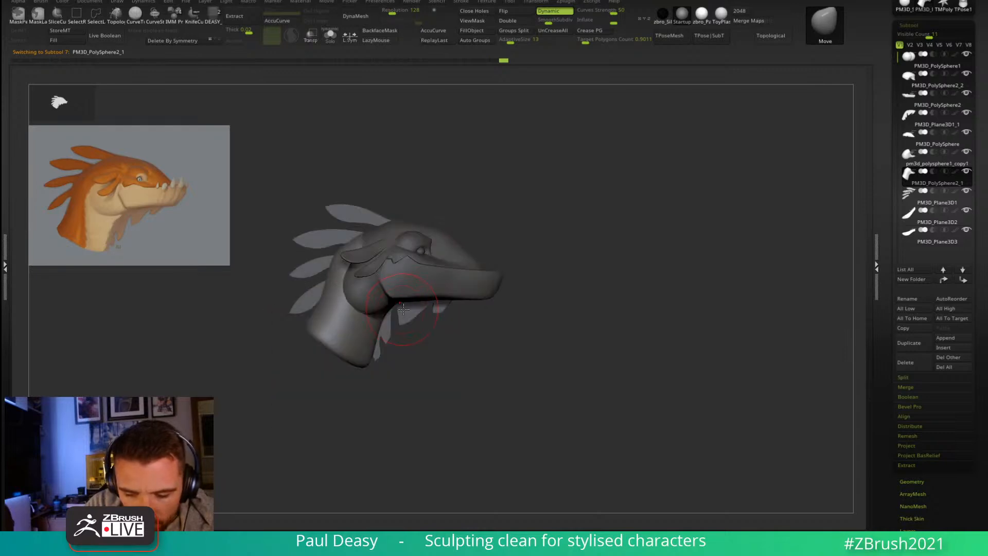
# Step: Adjust the Move brush size and refine the throat curve along the front of the neck
pyautogui.rightClick(407, 314)
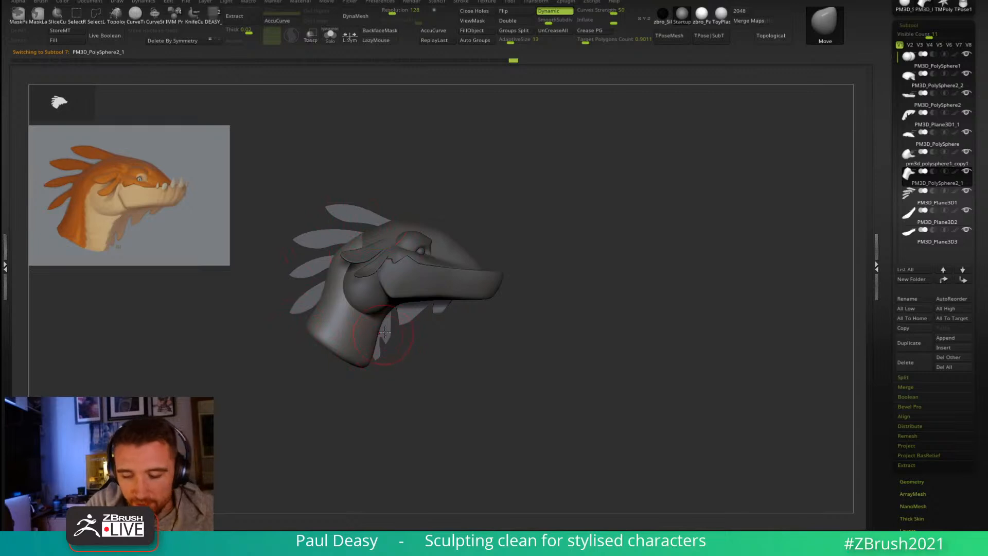
pyautogui.rightClick(403, 313)
pyautogui.press('shift')
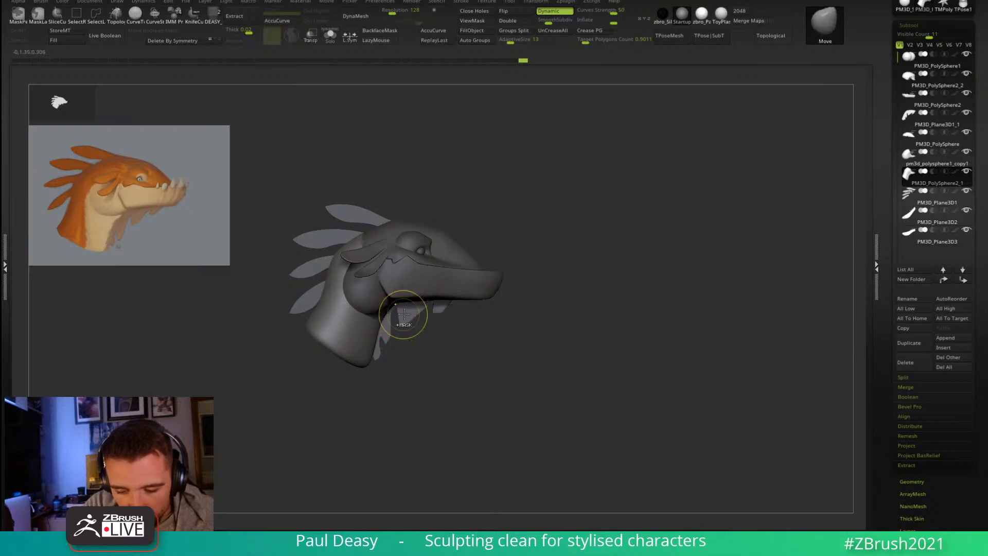
pyautogui.rightClick(405, 317)
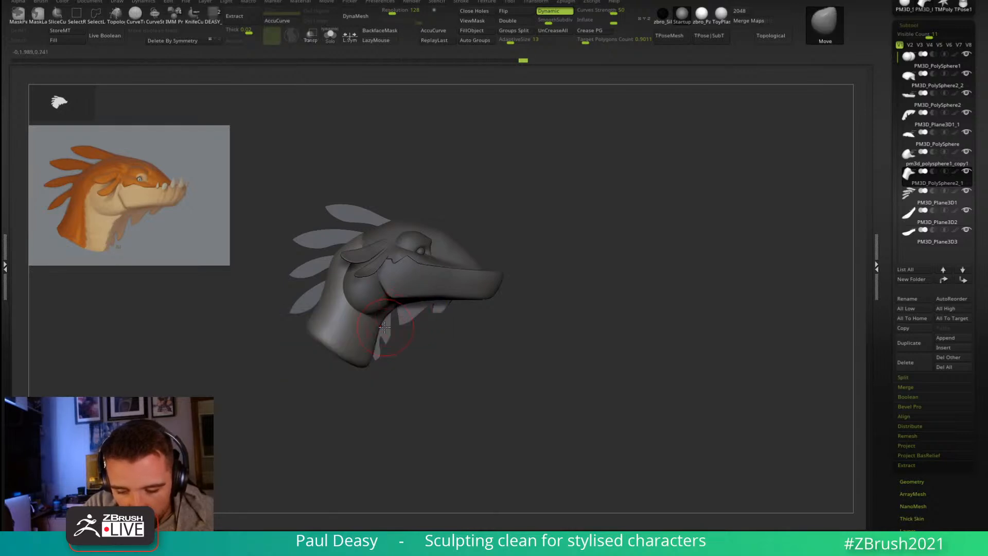
pyautogui.rightClick(388, 330)
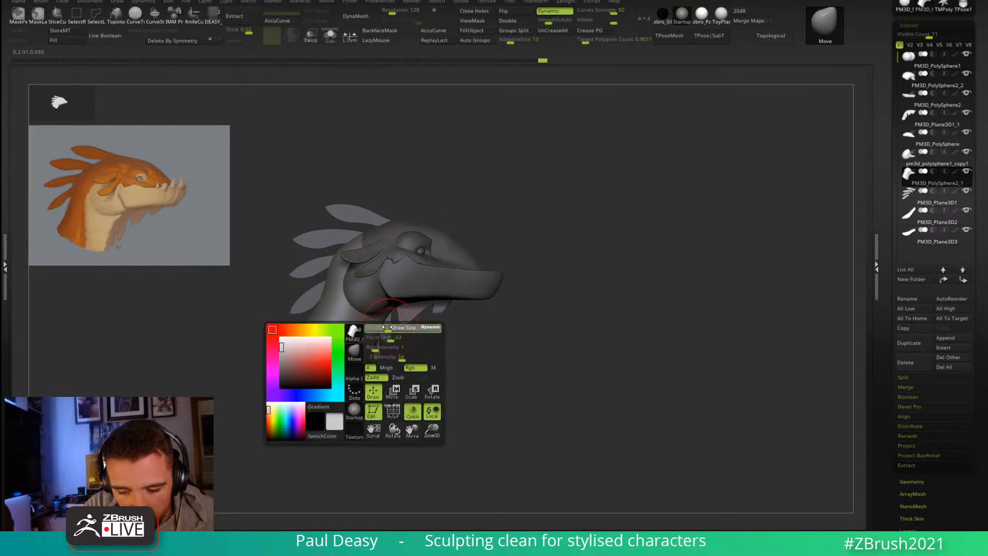
pyautogui.rightClick(388, 340)
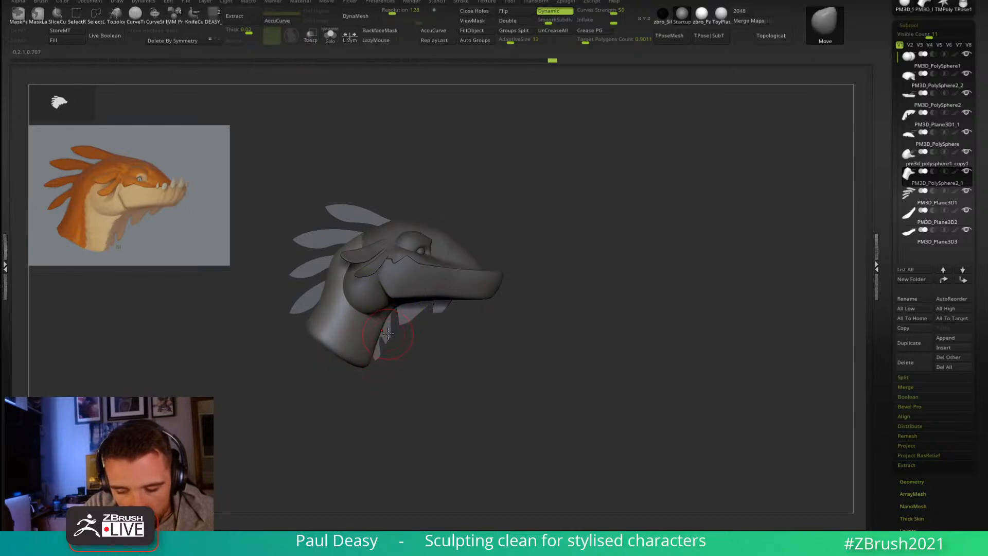
# Step: Select the throat spikes piece and move its spikes to follow the underside of the jaw and neck
pyautogui.keyDown('alt'); pyautogui.click(391, 335); pyautogui.keyUp('alt')
pyautogui.rightClick(392, 327)
pyautogui.rightClick(399, 317)
pyautogui.moveTo(398, 317); pyautogui.dragTo(403, 318)
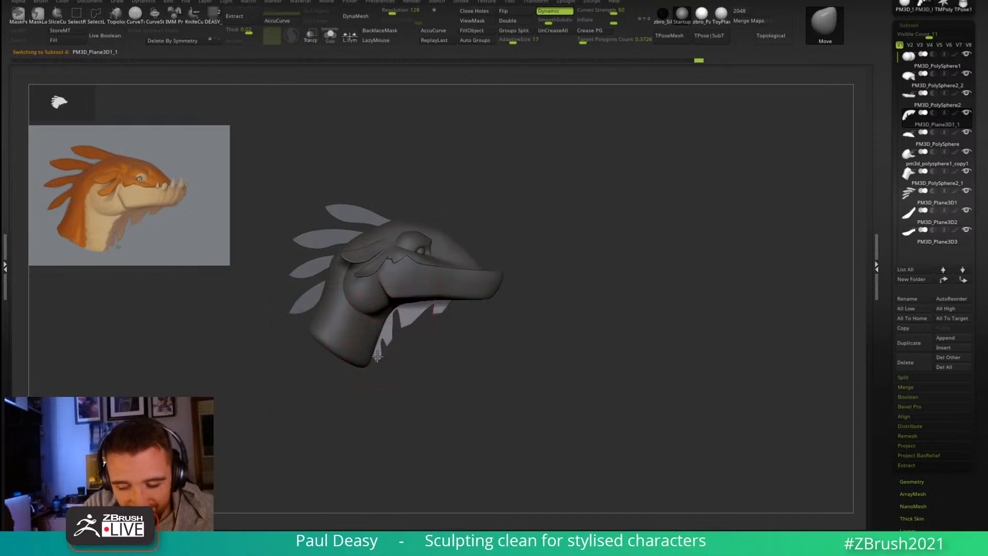
pyautogui.rightClick(385, 337)
pyautogui.rightClick(401, 321)
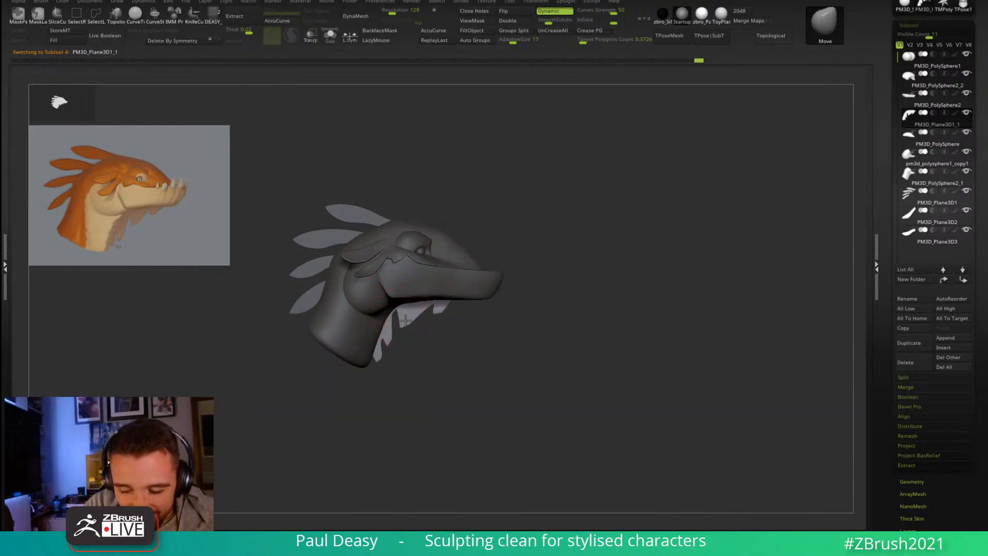
pyautogui.rightClick(414, 319)
pyautogui.moveTo(414, 318); pyautogui.dragTo(409, 319)
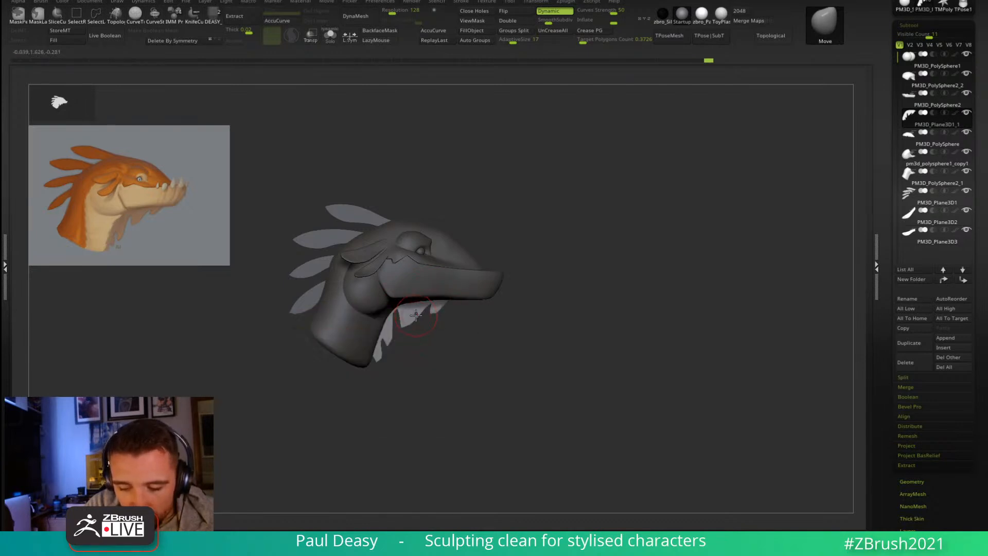
# Step: Create a combined Transpose Master mesh from all the head's subtools
pyautogui.moveTo(565, 288)
pyautogui.keyDown('alt'); pyautogui.mouseDown()
pyautogui.moveTo(569, 303)
pyautogui.moveTo(556, 283)
pyautogui.mouseUp(); pyautogui.keyUp('alt')
pyautogui.press('space')
pyautogui.press('space')
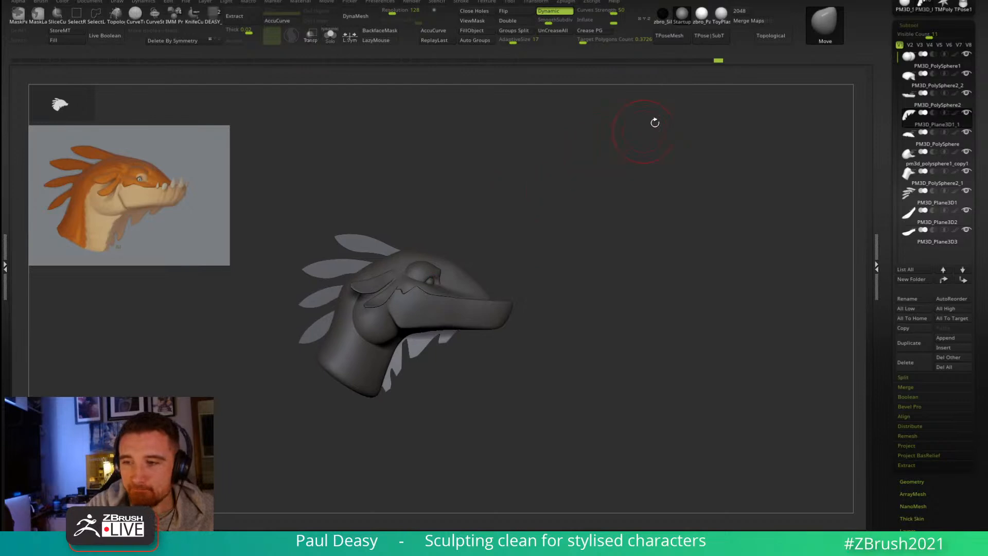
pyautogui.click(678, 38)
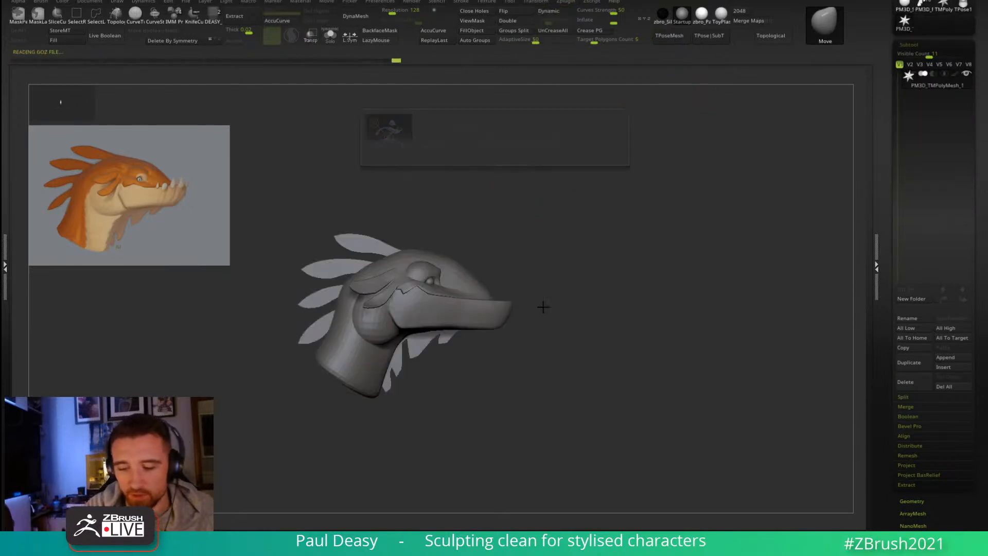
# Step: Hide the upper head and jaw pieces, mask the remaining parts, and show the whole head again
pyautogui.keyDown('ctrl'); pyautogui.keyDown('shift'); pyautogui.click(492, 315); pyautogui.keyUp('shift'); pyautogui.keyUp('ctrl')
pyautogui.keyDown('ctrl'); pyautogui.keyDown('shift'); pyautogui.moveTo(556, 320); pyautogui.dragTo(565, 326); pyautogui.keyUp('shift'); pyautogui.keyUp('ctrl')
pyautogui.keyDown('ctrl'); pyautogui.keyDown('shift'); pyautogui.click(479, 288); pyautogui.keyUp('shift'); pyautogui.keyUp('ctrl')
pyautogui.keyDown('ctrl'); pyautogui.click(574, 292); pyautogui.keyUp('ctrl')
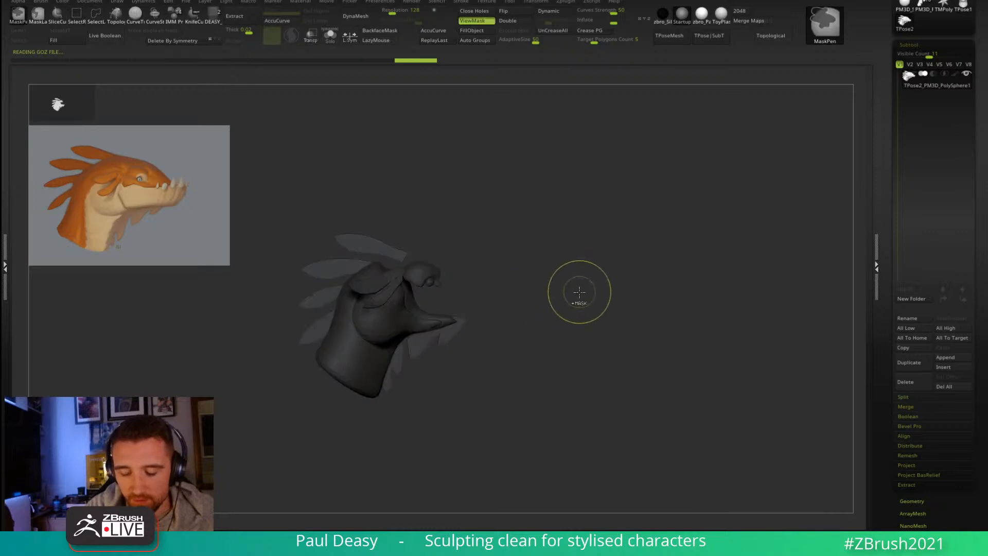
pyautogui.keyDown('ctrl'); pyautogui.keyDown('shift'); pyautogui.click(576, 289); pyautogui.keyUp('shift'); pyautogui.keyUp('ctrl')
# Step: Mask the back of the head up to mid-snout and blur the mask into a soft falloff
pyautogui.moveTo(265, 438)
pyautogui.keyDown('ctrl'); pyautogui.mouseDown()
pyautogui.moveTo(300, 368)
pyautogui.moveTo(462, 159)
pyautogui.mouseUp(); pyautogui.keyUp('ctrl')
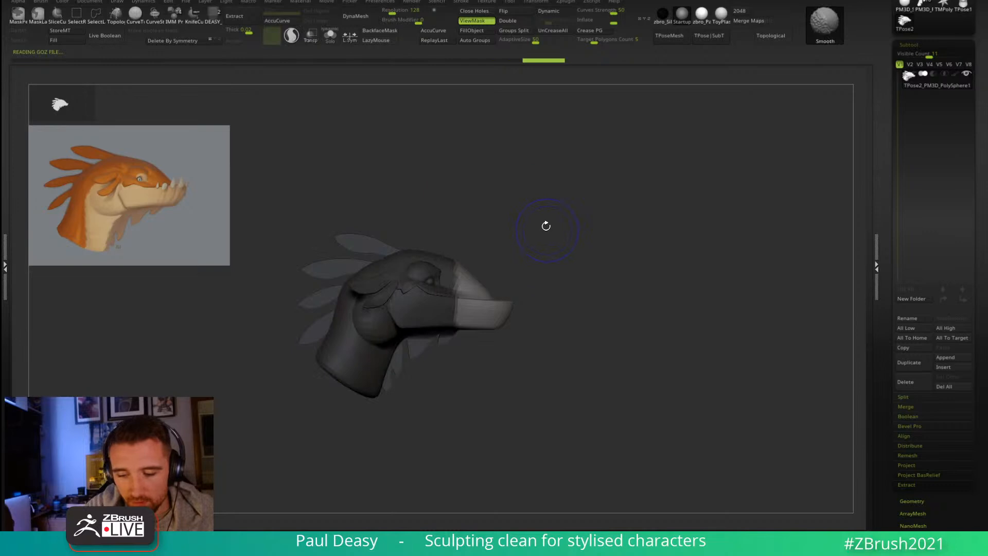
pyautogui.keyDown('ctrl'); pyautogui.moveTo(551, 245); pyautogui.dragTo(545, 258); pyautogui.keyUp('ctrl')
pyautogui.keyDown('ctrl'); pyautogui.click(545, 288); pyautogui.keyUp('ctrl')
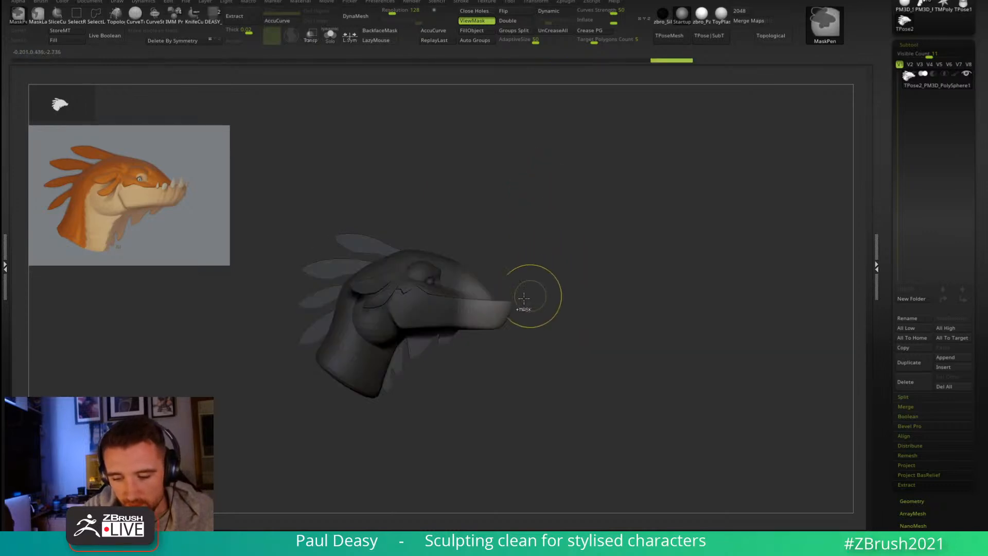
pyautogui.keyDown('ctrl'); pyautogui.click(492, 314); pyautogui.keyUp('ctrl')
pyautogui.keyDown('ctrl'); pyautogui.click(534, 291); pyautogui.keyUp('ctrl')
pyautogui.keyDown('ctrl'); pyautogui.click(498, 312); pyautogui.keyUp('ctrl')
pyautogui.keyDown('ctrl'); pyautogui.click(497, 312); pyautogui.keyUp('ctrl')
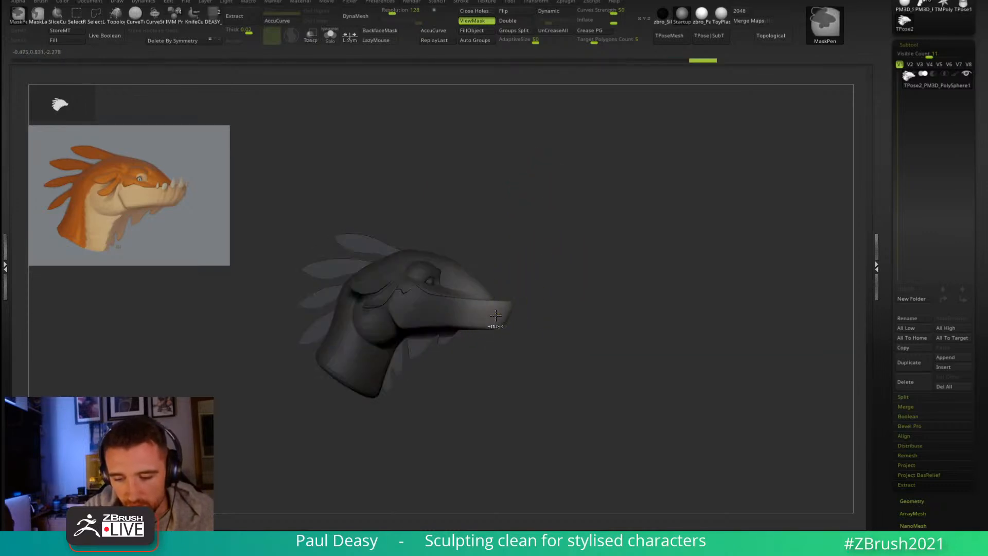
# Step: Reposition the gizmo below the head and scale the unmasked snout slightly shorter along its length
pyautogui.press('w')
pyautogui.moveTo(446, 282); pyautogui.dragTo(443, 283)
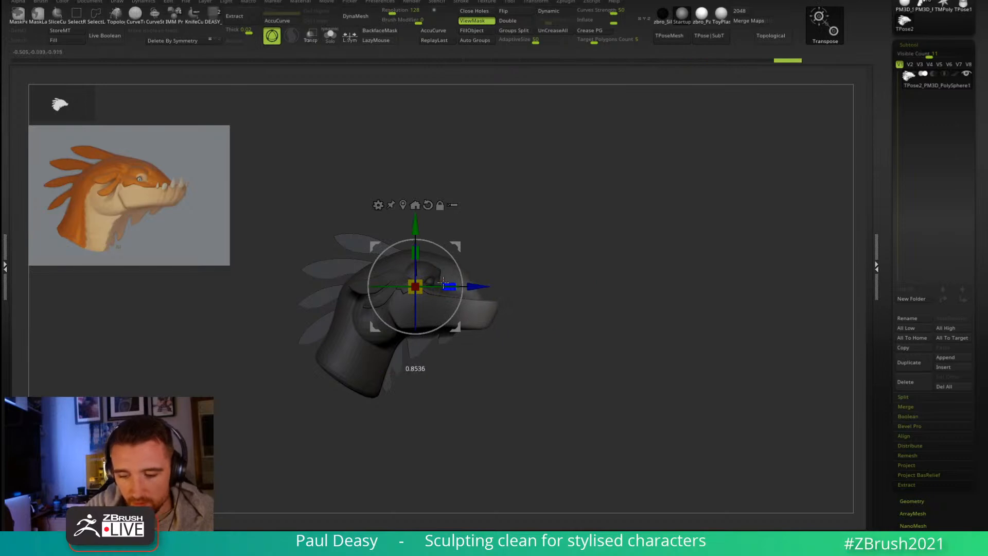
pyautogui.hotkey('ctrl', 'z')
pyautogui.keyDown('alt'); pyautogui.moveTo(456, 245); pyautogui.dragTo(454, 420); pyautogui.keyUp('alt')
pyautogui.moveTo(448, 456); pyautogui.dragTo(445, 457)
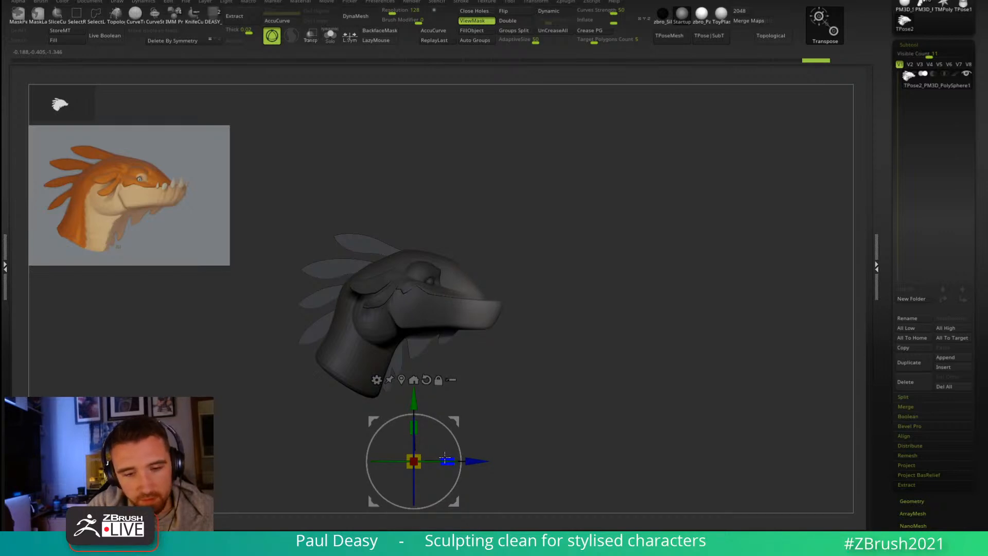
pyautogui.press('q')
pyautogui.press('ctrl')
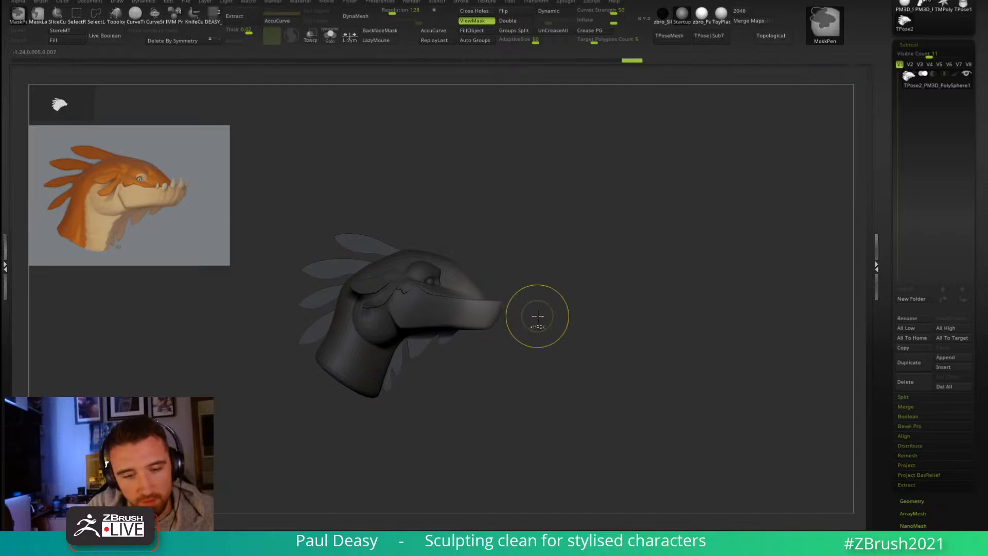
# Step: Clear the mask and transfer the Transpose Master changes back to the original subtools
pyautogui.keyDown('ctrl'); pyautogui.moveTo(536, 310); pyautogui.dragTo(554, 328); pyautogui.keyUp('ctrl')
pyautogui.press('space')
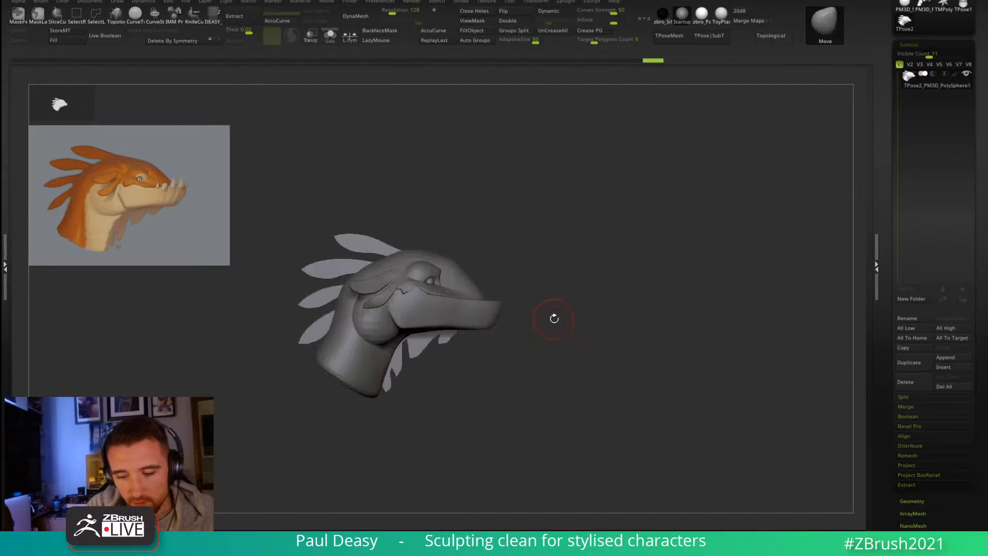
pyautogui.click(709, 36)
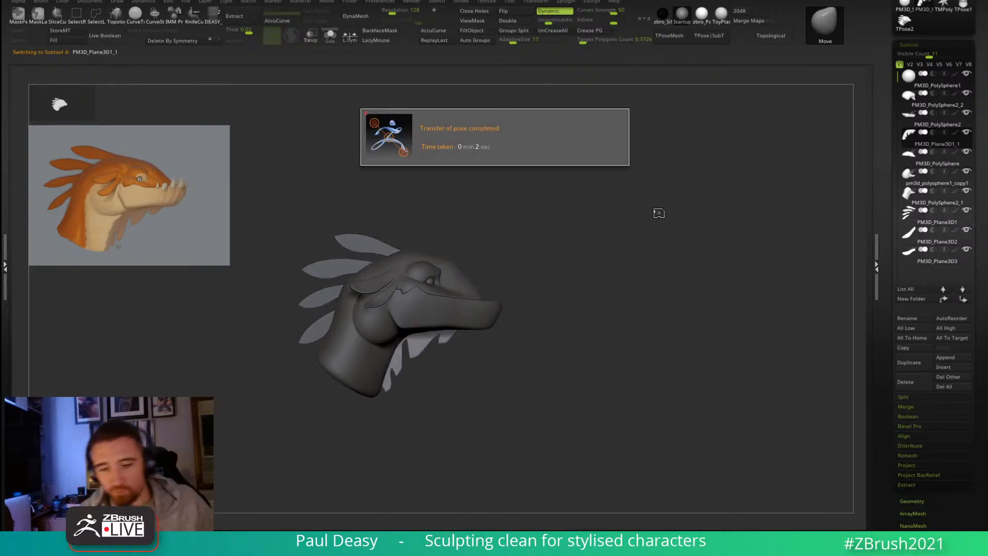
# Step: Select the lower jaw subtool and reshape its front tip with the Move brush
pyautogui.keyDown('alt'); pyautogui.moveTo(545, 270); pyautogui.dragTo(669, 285); pyautogui.keyUp('alt')
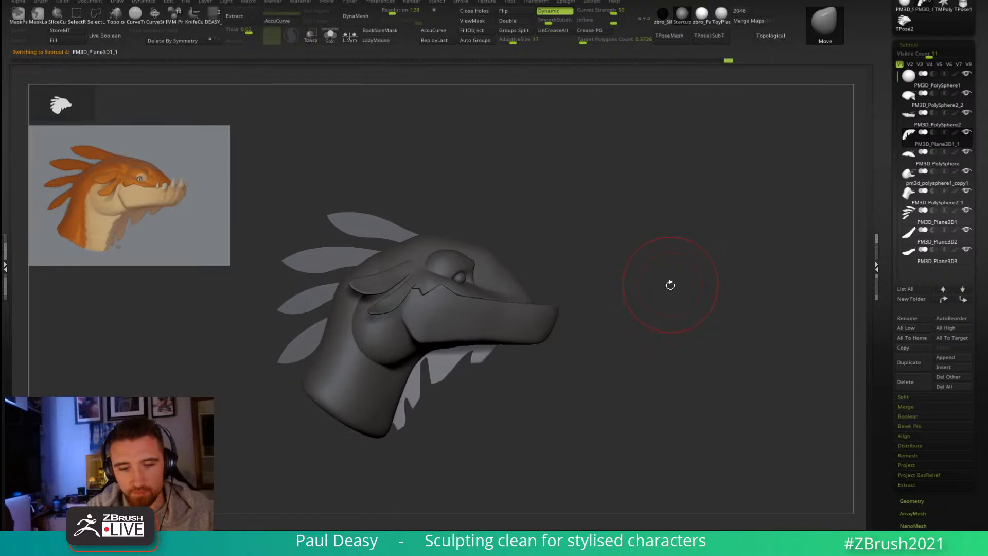
pyautogui.keyDown('alt'); pyautogui.click(543, 307); pyautogui.keyUp('alt')
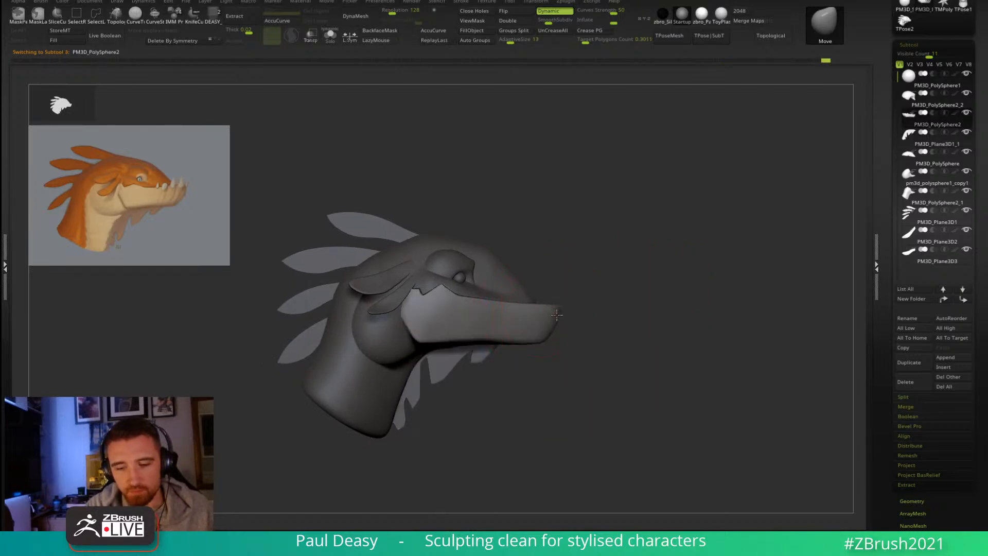
pyautogui.moveTo(591, 320)
pyautogui.mouseDown()
pyautogui.moveTo(628, 313)
pyautogui.moveTo(628, 245)
pyautogui.moveTo(560, 342)
pyautogui.mouseUp()
pyautogui.press('space')
pyautogui.moveTo(589, 424)
pyautogui.keyDown('alt'); pyautogui.mouseDown()
pyautogui.moveTo(560, 376)
pyautogui.moveTo(687, 406)
pyautogui.moveTo(589, 362)
pyautogui.moveTo(640, 382)
pyautogui.moveTo(666, 378)
pyautogui.moveTo(625, 379)
pyautogui.moveTo(662, 363)
pyautogui.mouseUp(); pyautogui.keyUp('alt')
pyautogui.press('space')
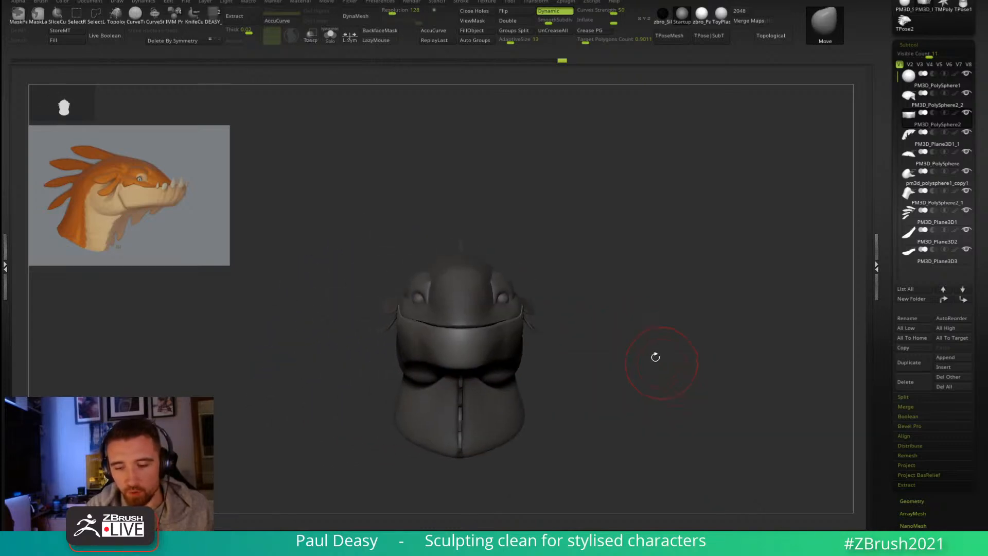
# Step: Adjust the width and curve of the jaw's rear sides with the Move brush, working from the front and from below
pyautogui.moveTo(382, 422); pyautogui.dragTo(680, 329)
pyautogui.moveTo(496, 398); pyautogui.dragTo(637, 313)
pyautogui.press('space')
pyautogui.press('space')
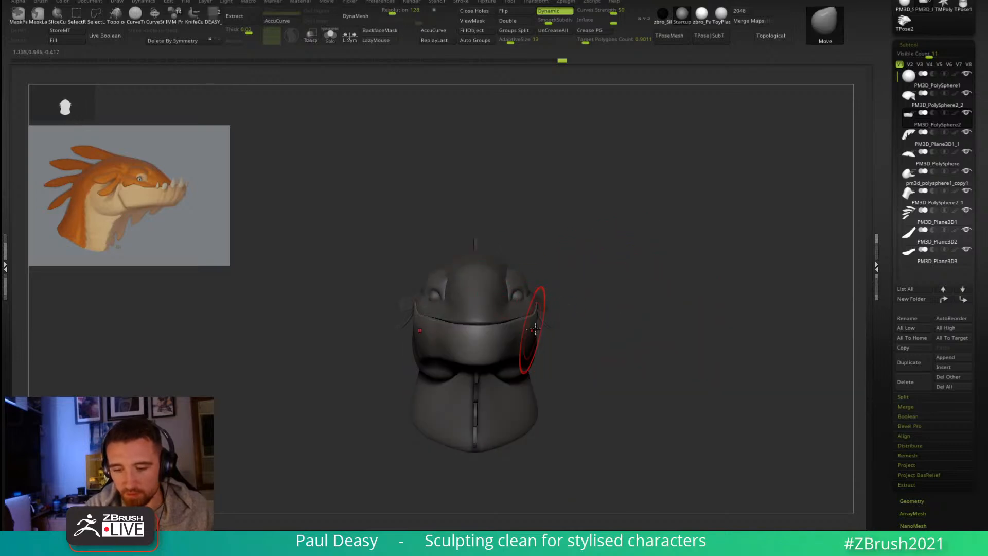
pyautogui.moveTo(590, 358); pyautogui.dragTo(585, 262)
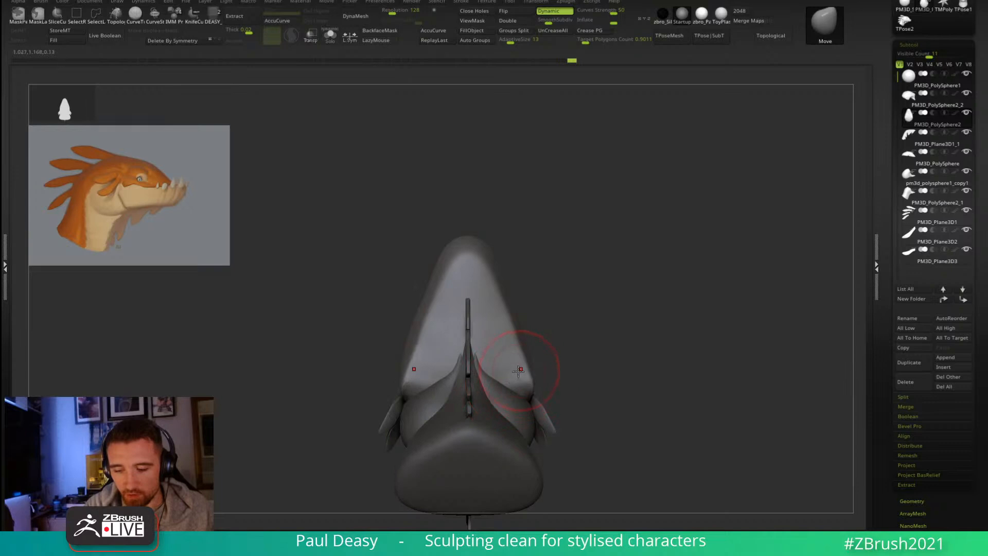
pyautogui.moveTo(516, 353); pyautogui.dragTo(557, 357, button='right')
pyautogui.press('ctrl')
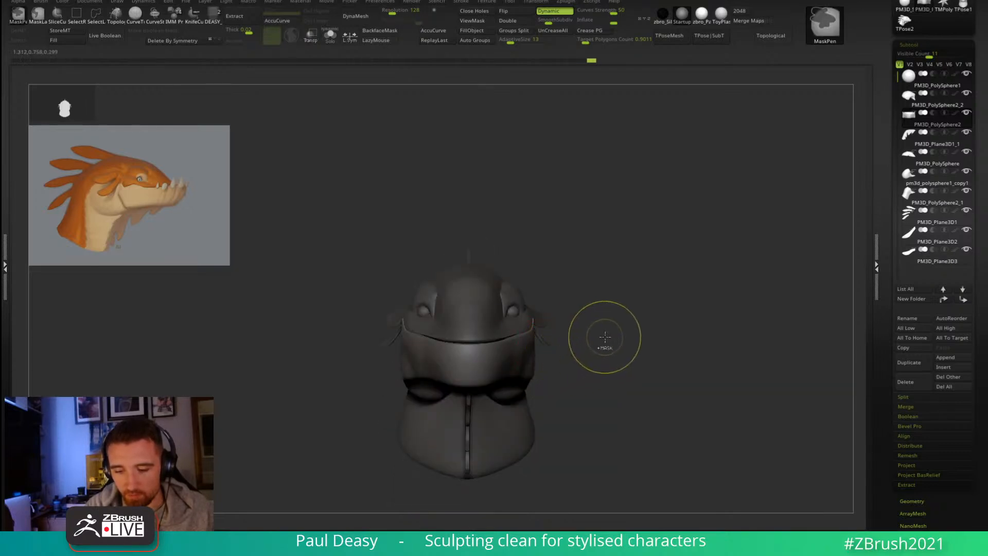
pyautogui.moveTo(607, 380)
pyautogui.mouseDown(button='right')
pyautogui.moveTo(602, 296)
pyautogui.moveTo(557, 344)
pyautogui.mouseUp(button='right')
pyautogui.press('space')
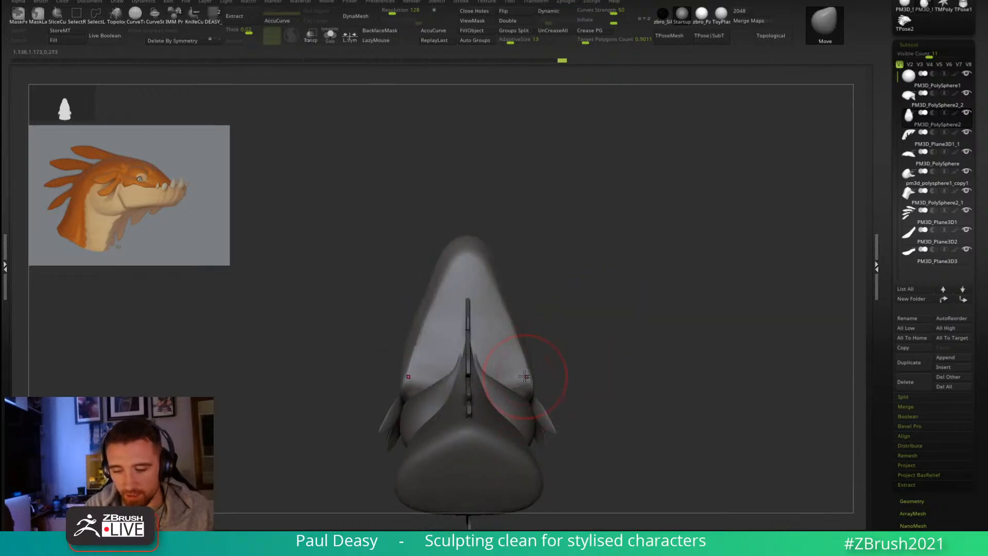
pyautogui.moveTo(528, 378); pyautogui.dragTo(556, 354, button='right')
pyautogui.rightClick(552, 351)
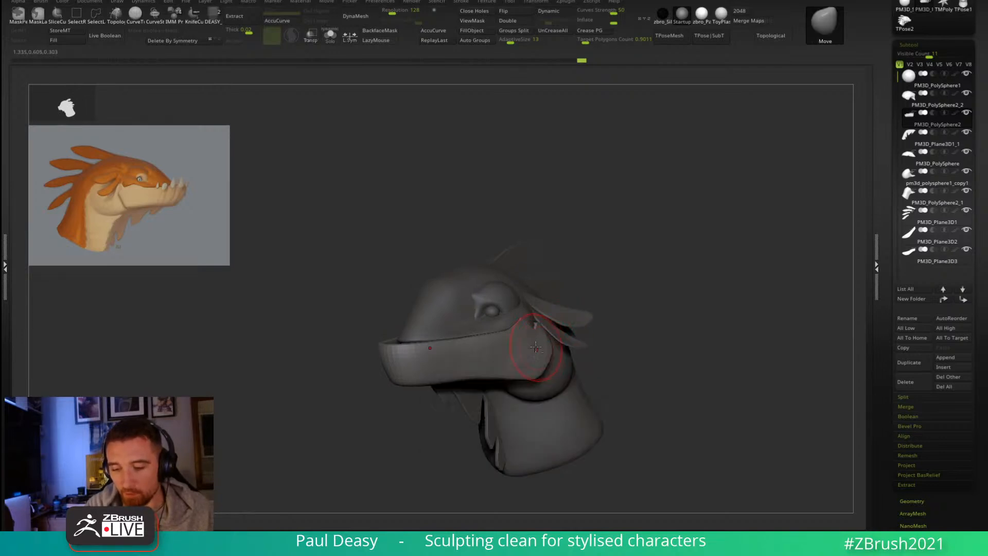
# Step: Reshape the jaw's rear side below the cheek spikes with the Move brush and smooth its surface
pyautogui.moveTo(559, 337); pyautogui.dragTo(642, 349, button='right')
pyautogui.keyDown('shift'); pyautogui.moveTo(427, 354); pyautogui.dragTo(362, 354, button='right'); pyautogui.keyUp('shift')
pyautogui.moveTo(643, 363); pyautogui.dragTo(581, 360, button='right')
pyautogui.rightClick(536, 390)
pyautogui.moveTo(551, 329)
pyautogui.mouseDown(button='right')
pyautogui.moveTo(612, 328)
pyautogui.moveTo(558, 342)
pyautogui.mouseUp(button='right')
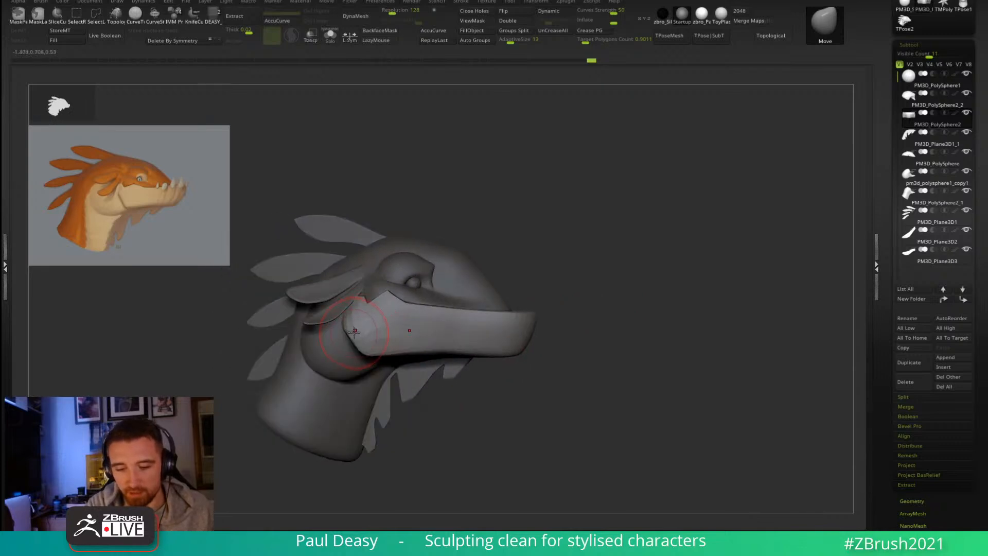
pyautogui.moveTo(353, 337)
pyautogui.mouseDown(button='right')
pyautogui.moveTo(537, 336)
pyautogui.moveTo(434, 320)
pyautogui.moveTo(478, 337)
pyautogui.moveTo(426, 337)
pyautogui.mouseUp(button='right')
pyautogui.press('s')
pyautogui.keyDown('shift'); pyautogui.moveTo(426, 337); pyautogui.dragTo(421, 336); pyautogui.keyUp('shift')
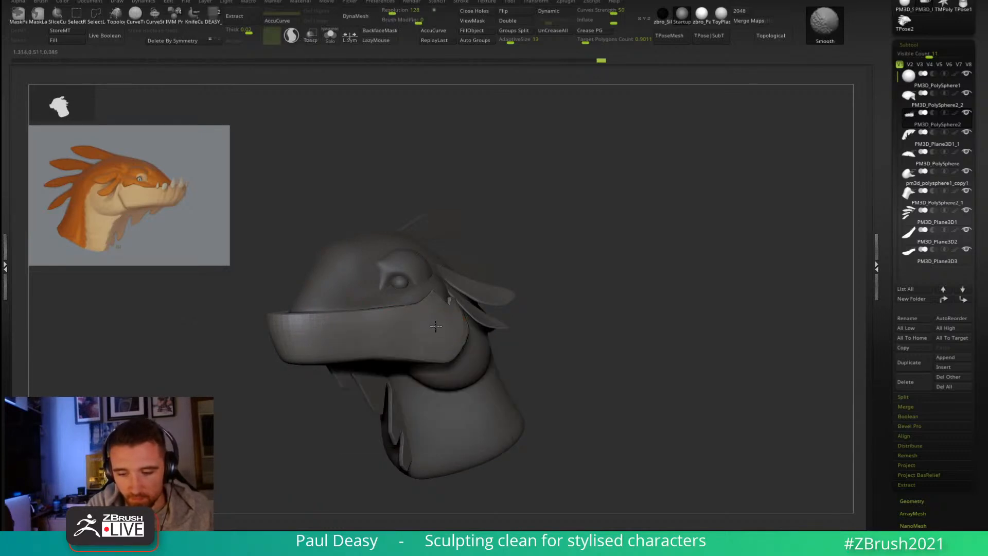
pyautogui.keyDown('shift'); pyautogui.moveTo(556, 316); pyautogui.dragTo(474, 355, button='right'); pyautogui.keyUp('shift')
# Step: Nudge the jaw's side walls and upper edge near the mouth corners with the Move brush, redoing the last stroke
pyautogui.press('space')
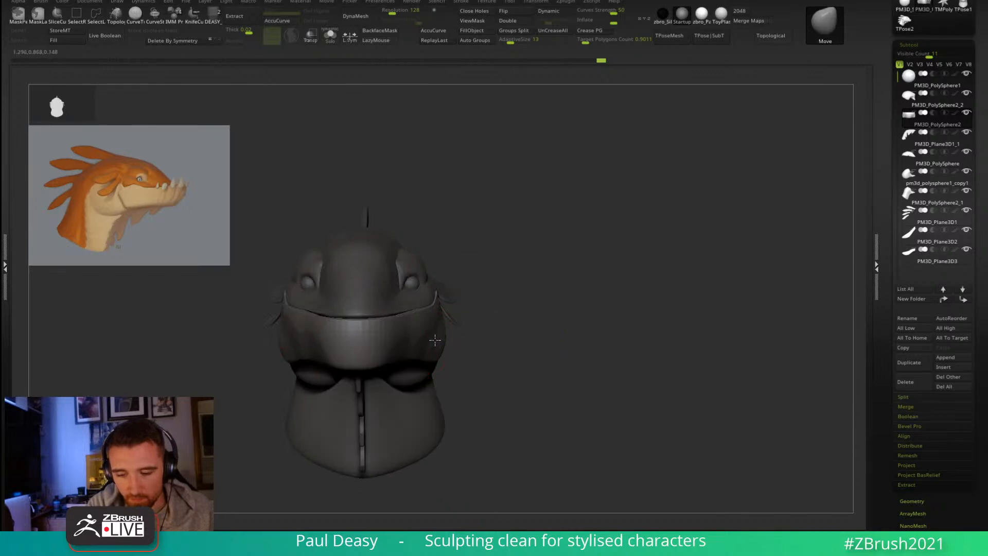
pyautogui.press('space')
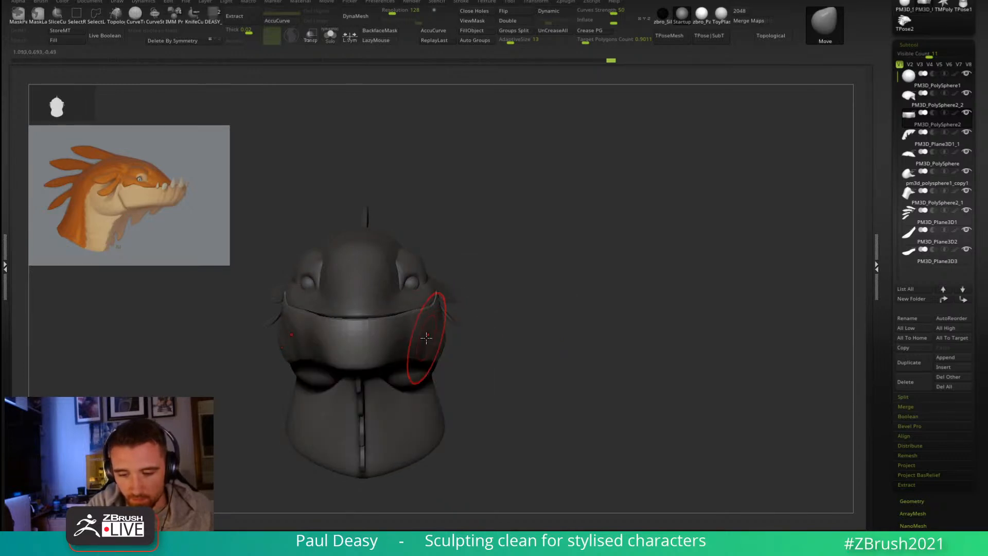
pyautogui.press('space')
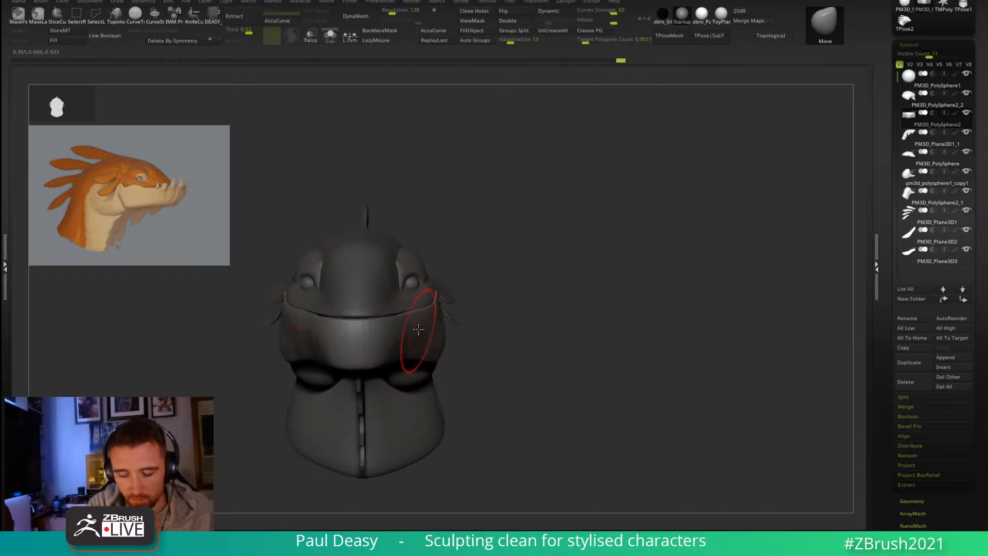
pyautogui.press('space')
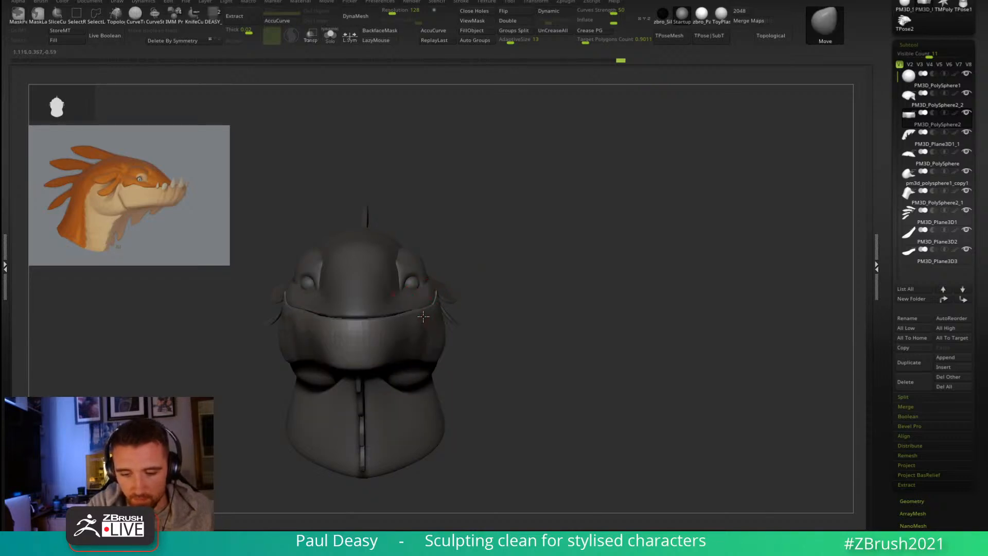
pyautogui.press('space')
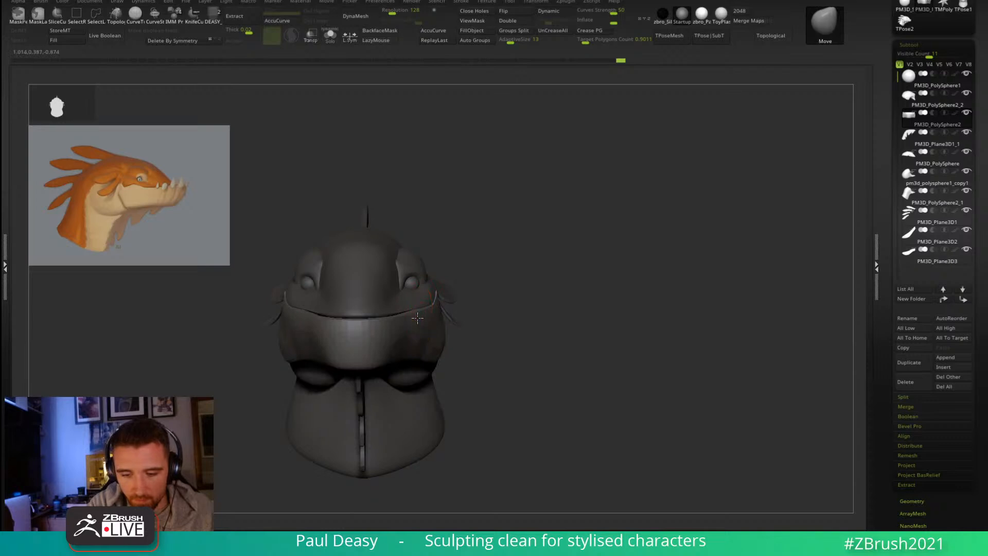
pyautogui.press('space')
pyautogui.hotkey('ctrl', 'z')
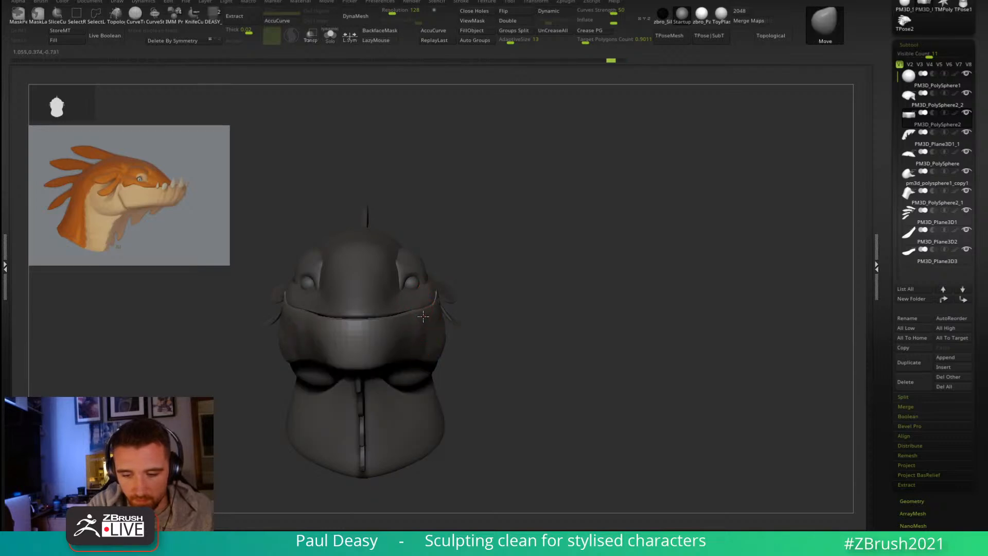
pyautogui.moveTo(423, 316); pyautogui.dragTo(429, 313)
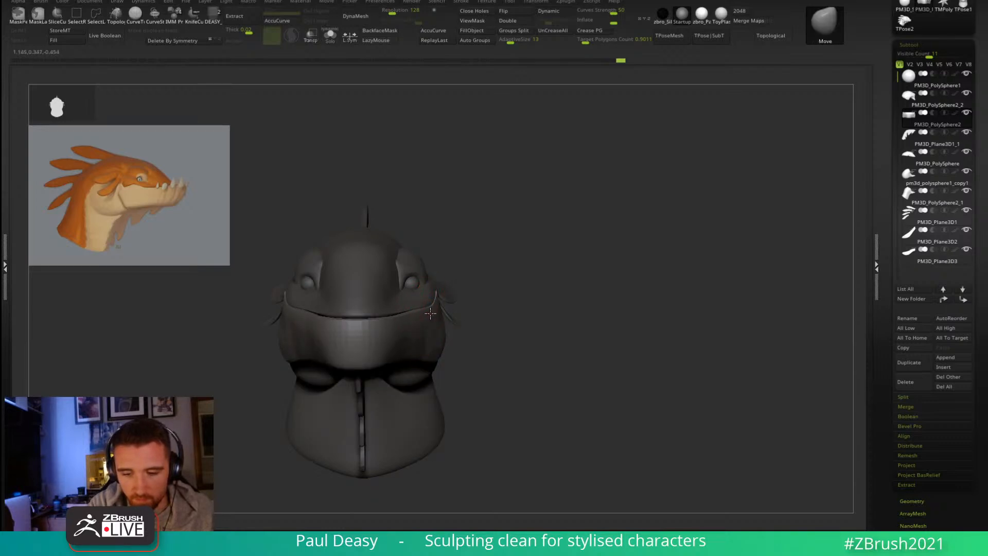
# Step: Smooth the side surface of the lower jaw and check its form from several angles
pyautogui.moveTo(530, 338); pyautogui.dragTo(430, 360)
pyautogui.press('shift')
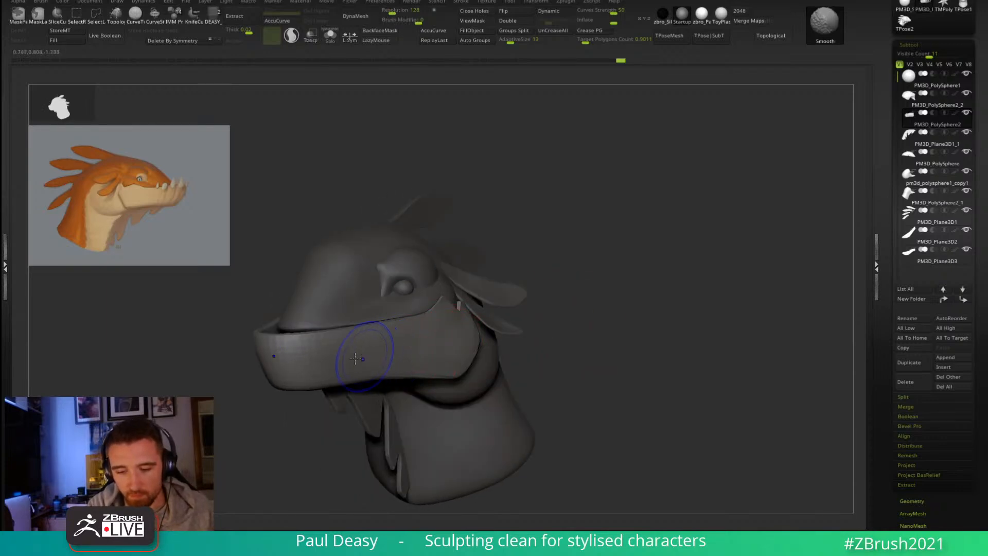
pyautogui.moveTo(600, 315); pyautogui.dragTo(656, 335)
pyautogui.moveTo(716, 294); pyautogui.dragTo(529, 364)
pyautogui.moveTo(528, 365)
pyautogui.mouseDown(button='right')
pyautogui.moveTo(521, 379)
pyautogui.moveTo(481, 320)
pyautogui.mouseUp(button='right')
# Step: Isolate the lower jaw, mask part of it, and smooth its upper rim toward the front
pyautogui.hotkey('alt', 's')
pyautogui.press('w')
pyautogui.keyDown('ctrl'); pyautogui.click(482, 337); pyautogui.keyUp('ctrl')
pyautogui.press('q')
pyautogui.moveTo(465, 281); pyautogui.dragTo(474, 286)
pyautogui.moveTo(425, 328)
pyautogui.mouseDown()
pyautogui.moveTo(434, 327)
pyautogui.moveTo(425, 327)
pyautogui.mouseUp()
pyautogui.press('space')
pyautogui.moveTo(502, 275); pyautogui.dragTo(457, 302)
pyautogui.keyDown('shift'); pyautogui.moveTo(443, 323); pyautogui.dragTo(458, 303, button='right'); pyautogui.keyUp('shift')
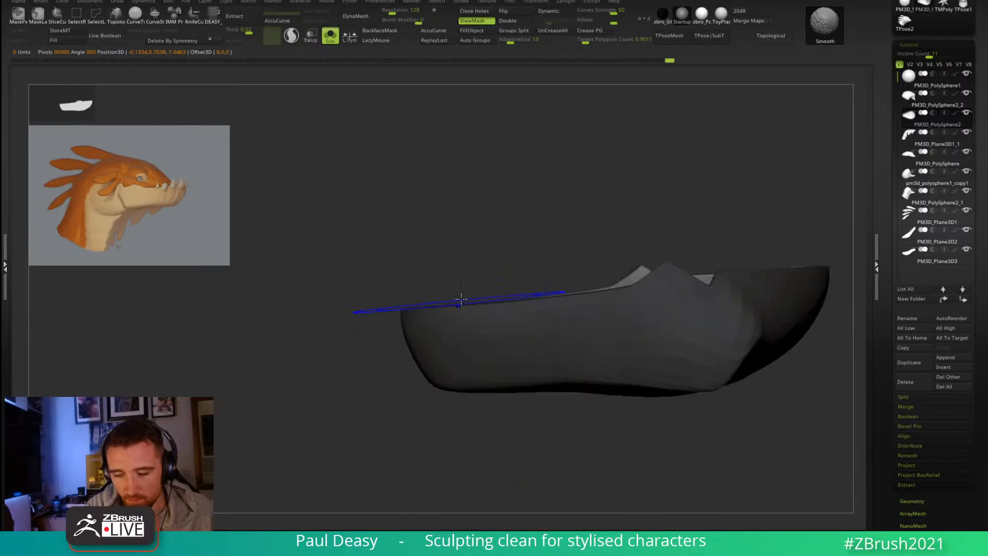
# Step: Clear the jaw's mask, show the whole head again, and switch the jaw to its dynamic subdivision preview
pyautogui.keyDown('ctrl'); pyautogui.moveTo(485, 261); pyautogui.dragTo(502, 278); pyautogui.keyUp('ctrl')
pyautogui.hotkey('ctrl', 's')
pyautogui.keyDown('alt'); pyautogui.moveTo(517, 448); pyautogui.dragTo(412, 426); pyautogui.keyUp('alt')
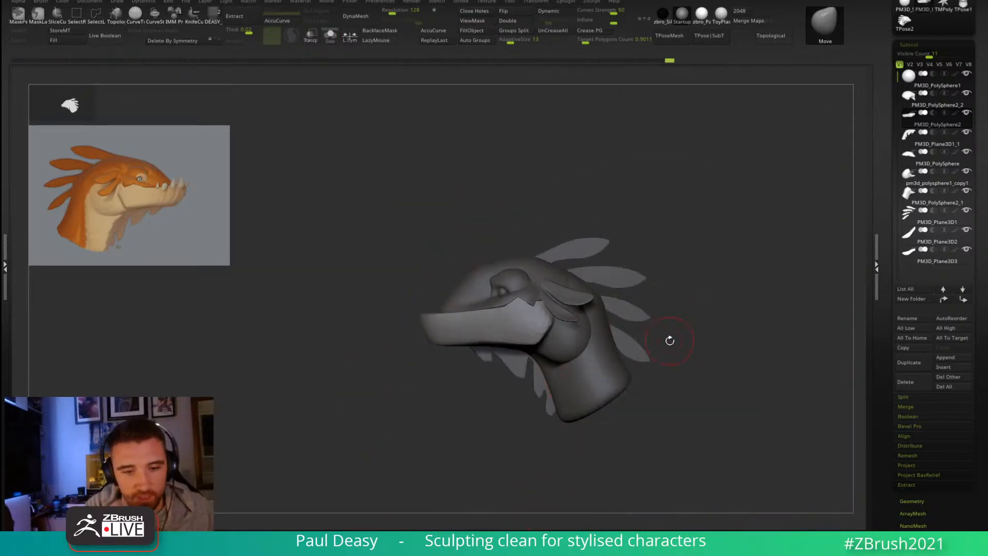
pyautogui.keyDown('ctrl'); pyautogui.moveTo(495, 318); pyautogui.dragTo(525, 359, button='right'); pyautogui.keyUp('ctrl')
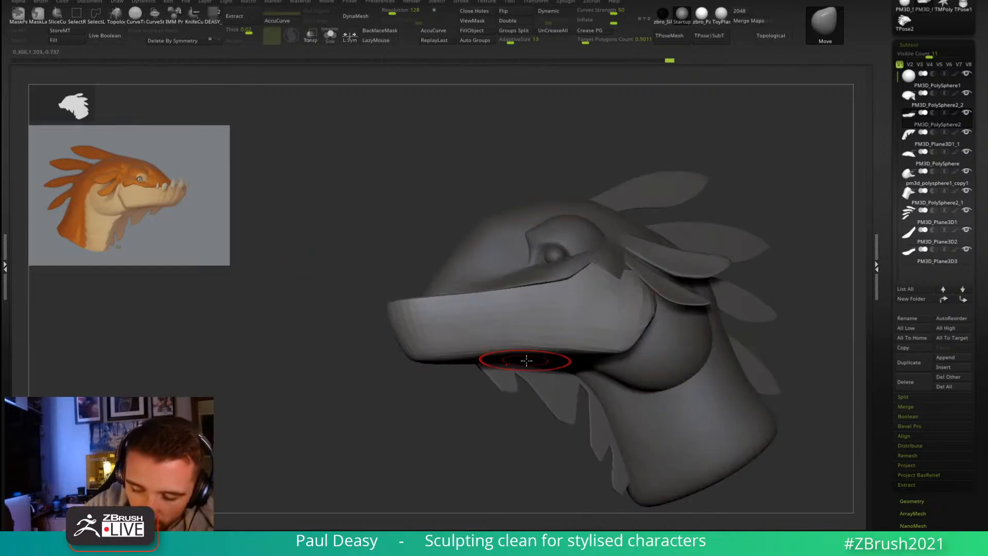
pyautogui.hotkey('shift', 'd')
pyautogui.press('[')
pyautogui.press('[')
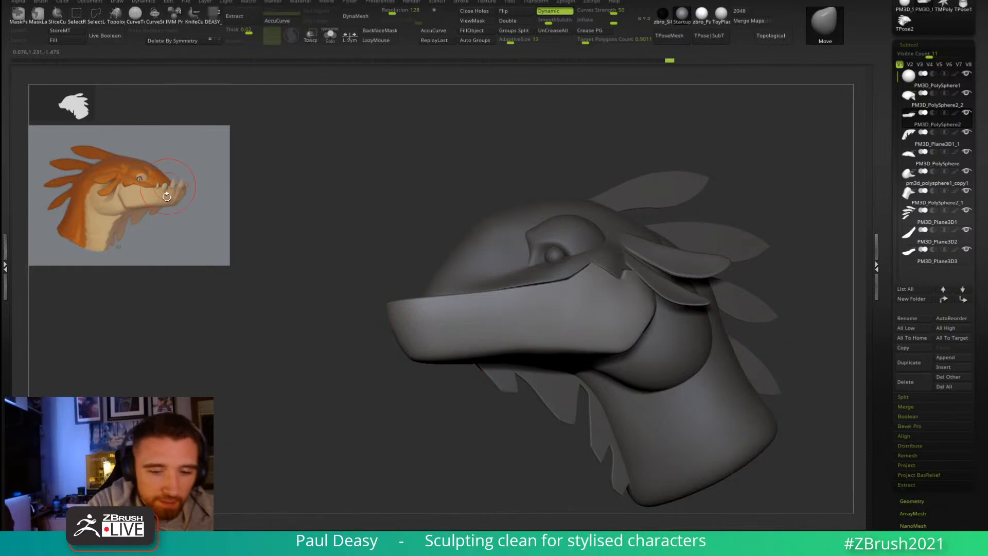
# Step: Select the upper head subtool, reshape the front of the snout with the Move brush, and render a BPR preview
pyautogui.moveTo(721, 172)
pyautogui.mouseDown()
pyautogui.moveTo(838, 187)
pyautogui.moveTo(731, 209)
pyautogui.mouseUp()
pyautogui.press('space')
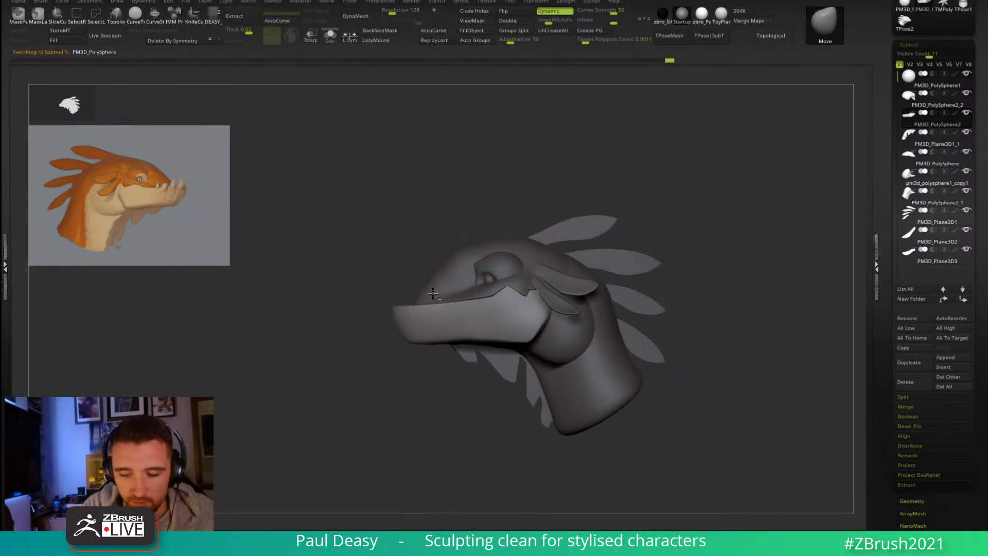
pyautogui.keyDown('alt'); pyautogui.click(424, 296); pyautogui.keyUp('alt')
pyautogui.moveTo(425, 296); pyautogui.dragTo(457, 256)
pyautogui.moveTo(725, 239)
pyautogui.mouseDown()
pyautogui.moveTo(717, 276)
pyautogui.moveTo(679, 295)
pyautogui.moveTo(754, 292)
pyautogui.mouseUp()
pyautogui.press('space')
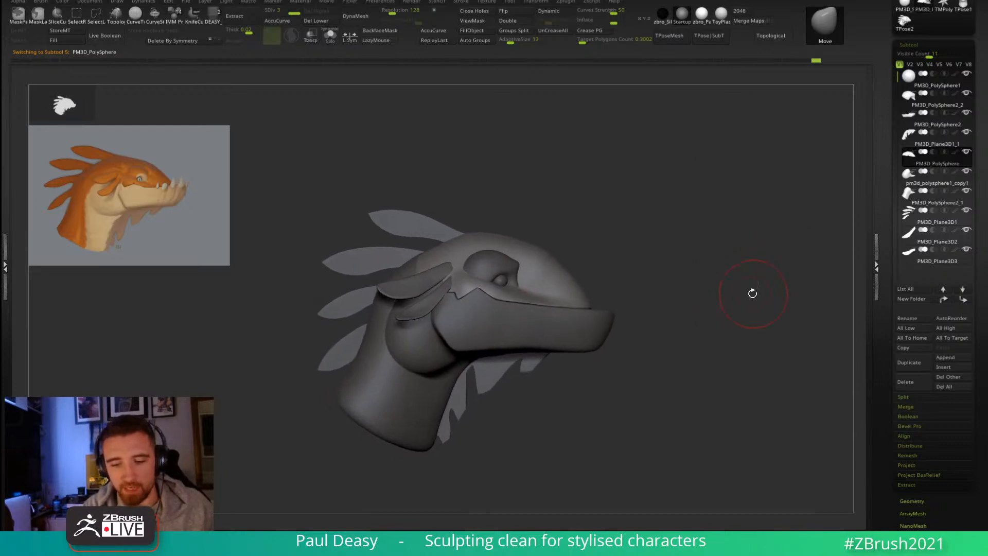
pyautogui.hotkey('shift', 'r')
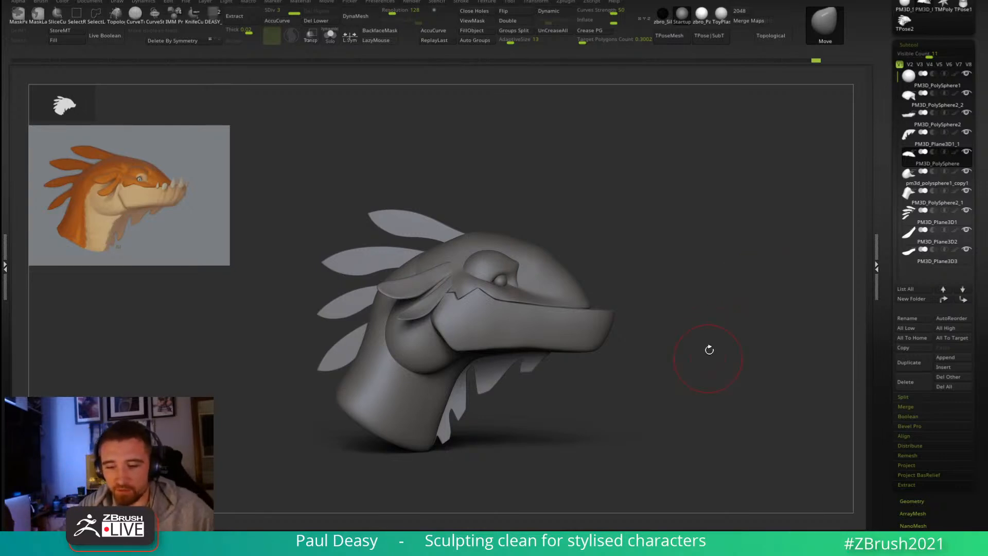
# Step: Select the eyelid subtool and refine its upper edge and front corner with the Move brush
pyautogui.moveTo(706, 358); pyautogui.dragTo(583, 356)
pyautogui.moveTo(582, 356)
pyautogui.keyDown('ctrl'); pyautogui.mouseDown(button='right')
pyautogui.moveTo(611, 301)
pyautogui.moveTo(545, 324)
pyautogui.moveTo(568, 308)
pyautogui.mouseUp(button='right'); pyautogui.keyUp('ctrl')
pyautogui.keyDown('alt'); pyautogui.click(545, 324); pyautogui.keyUp('alt')
pyautogui.press('space')
pyautogui.press('space')
pyautogui.press('space')
pyautogui.moveTo(600, 312); pyautogui.dragTo(581, 309)
pyautogui.moveTo(592, 308)
pyautogui.mouseDown(button='right')
pyautogui.moveTo(598, 319)
pyautogui.moveTo(592, 301)
pyautogui.mouseUp(button='right')
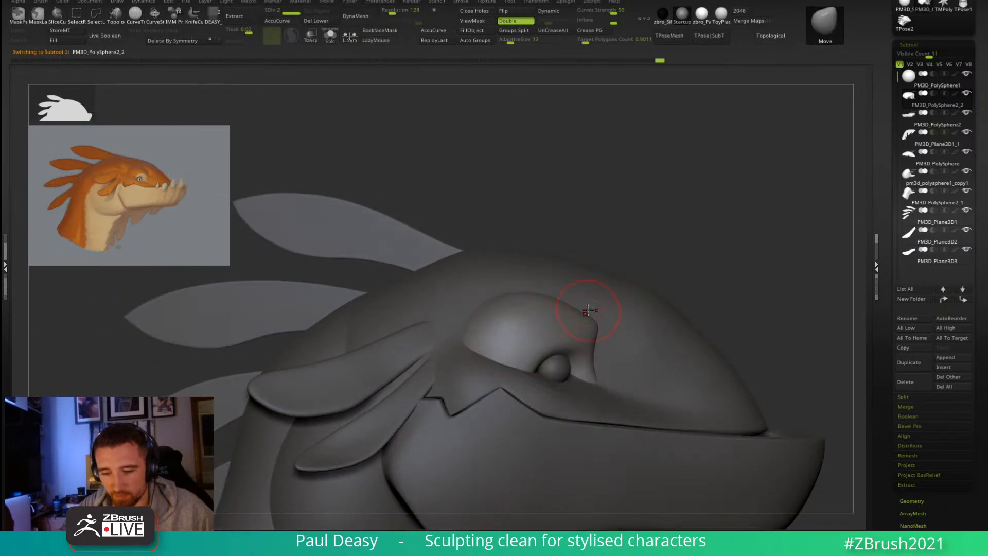
pyautogui.moveTo(542, 289); pyautogui.dragTo(536, 286)
# Step: Select the upper head subtool and render a BPR preview of the head in close side view
pyautogui.moveTo(631, 249)
pyautogui.mouseDown(button='right')
pyautogui.moveTo(703, 258)
pyautogui.moveTo(671, 276)
pyautogui.moveTo(701, 245)
pyautogui.moveTo(733, 230)
pyautogui.moveTo(739, 236)
pyautogui.mouseUp(button='right')
pyautogui.rightClick(697, 261)
pyautogui.keyDown('alt'); pyautogui.click(692, 280); pyautogui.keyUp('alt')
pyautogui.press('d')
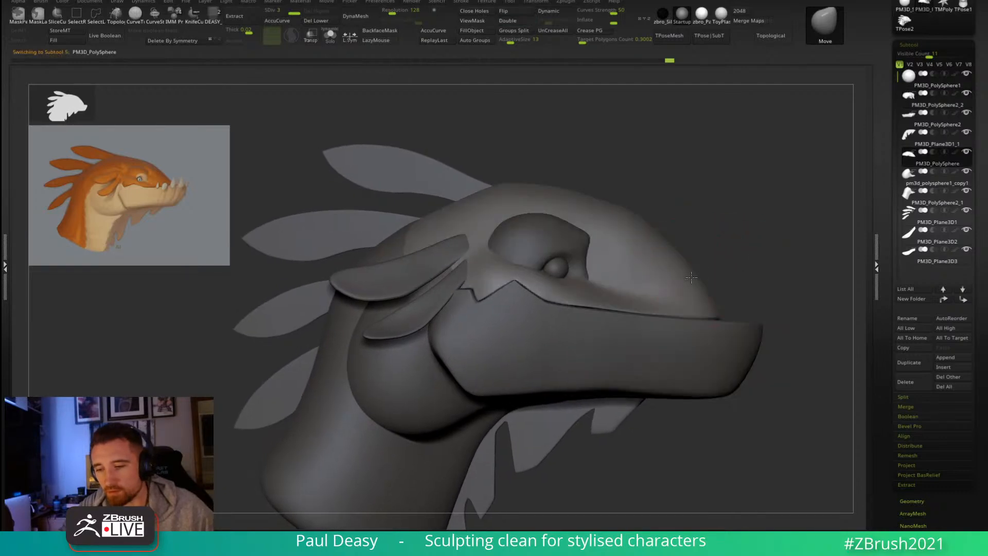
pyautogui.press('shift')
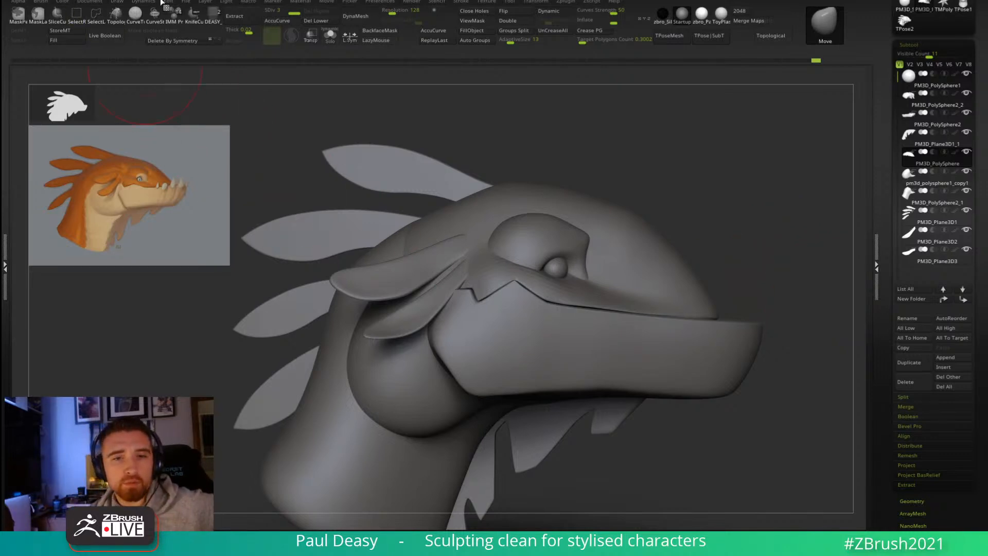
# Step: Examine the Maya Blend Shapes plugin's options for exporting 3D layers
pyautogui.click(379, 3)
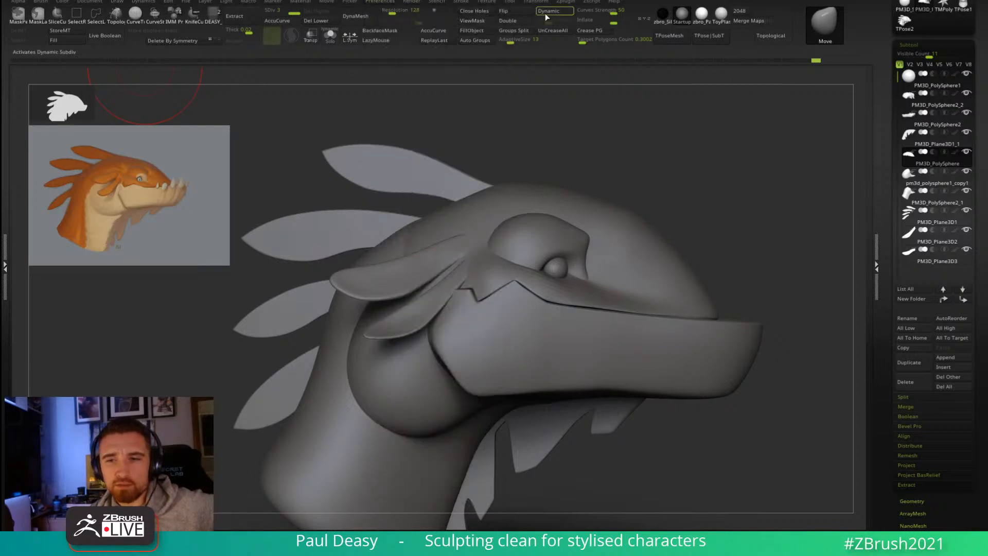
pyautogui.click(563, 3)
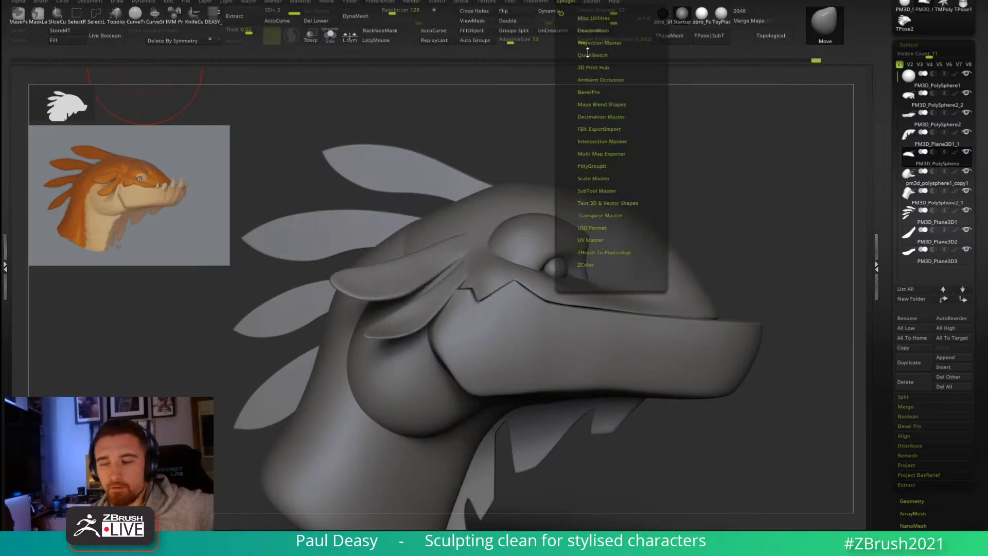
pyautogui.click(598, 104)
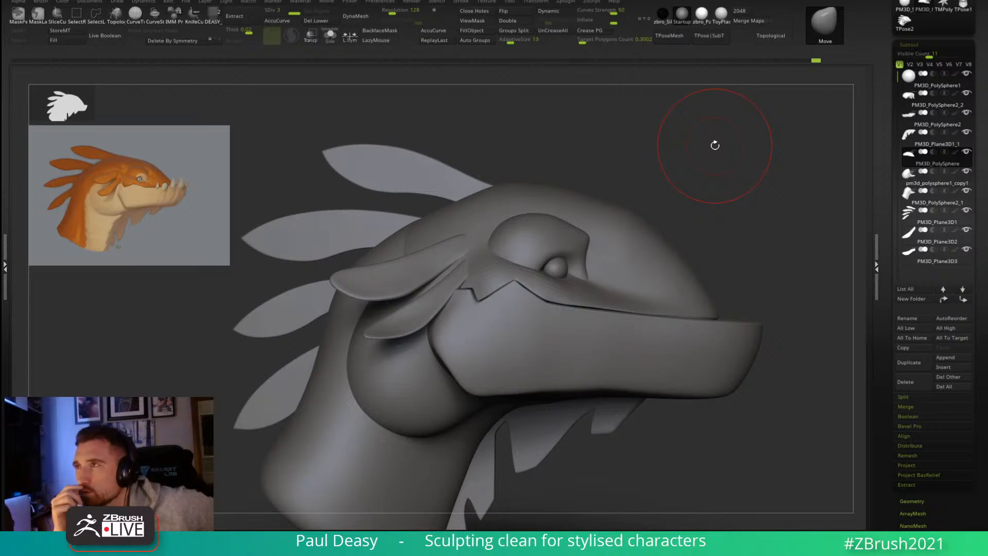
pyautogui.click(566, 2)
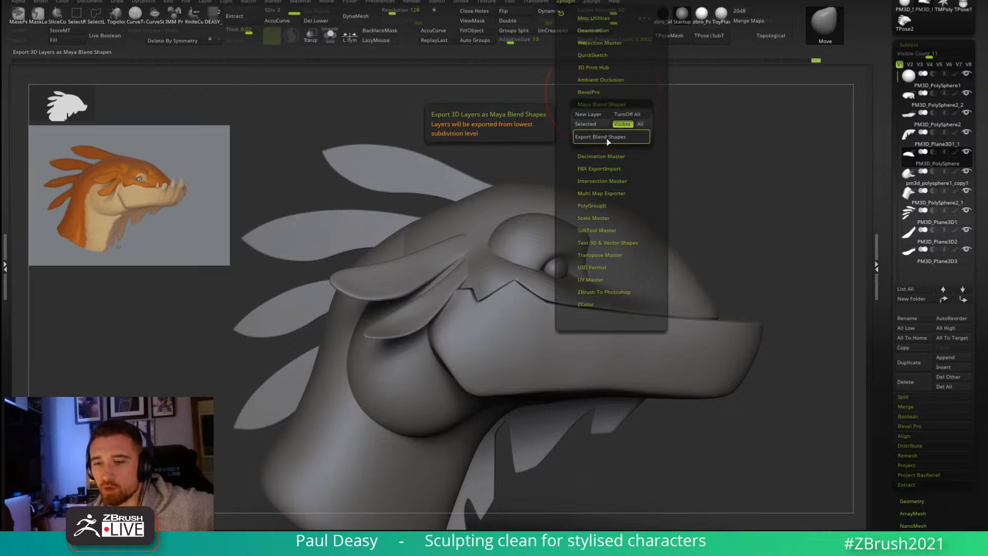
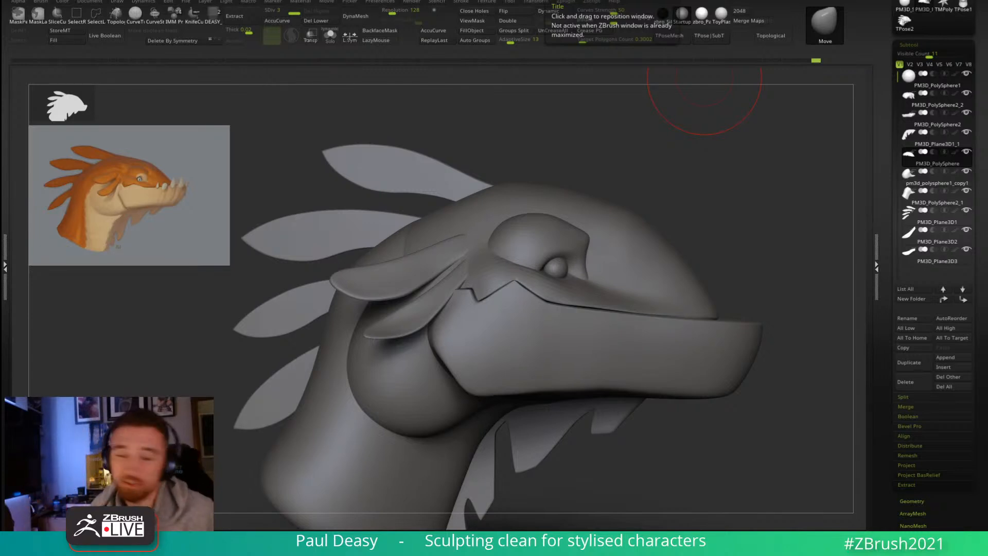
pyautogui.rightClick(738, 198)
pyautogui.keyDown('ctrl'); pyautogui.moveTo(738, 168); pyautogui.dragTo(685, 188, button='right'); pyautogui.keyUp('ctrl')
pyautogui.rightClick(712, 185)
pyautogui.rightClick(685, 188)
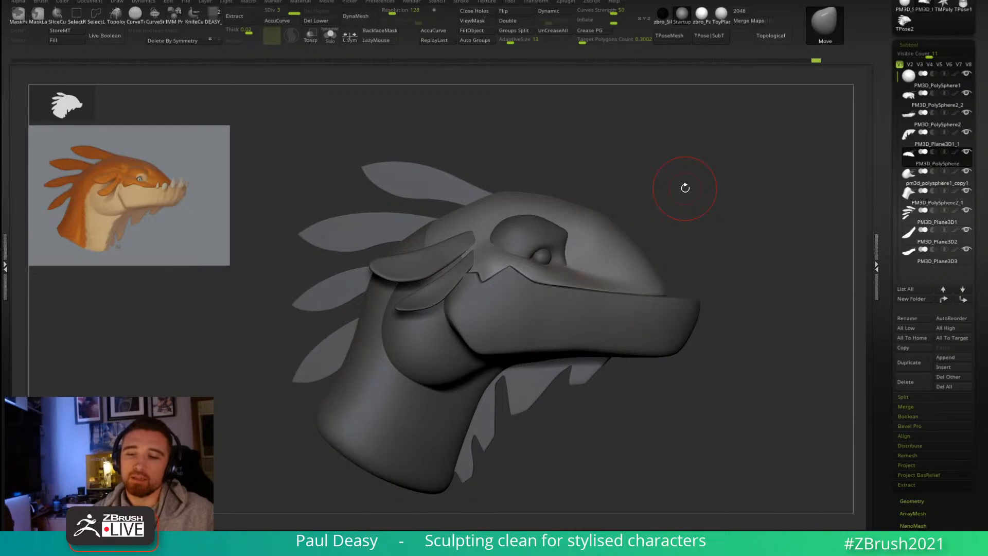
pyautogui.moveTo(725, 201)
pyautogui.keyDown('alt'); pyautogui.mouseDown()
pyautogui.moveTo(709, 196)
pyautogui.moveTo(721, 206)
pyautogui.moveTo(719, 196)
pyautogui.moveTo(715, 214)
pyautogui.moveTo(739, 216)
pyautogui.moveTo(723, 225)
pyautogui.moveTo(682, 206)
pyautogui.moveTo(682, 190)
pyautogui.moveTo(702, 205)
pyautogui.moveTo(702, 229)
pyautogui.moveTo(687, 222)
pyautogui.moveTo(697, 232)
pyautogui.mouseUp(); pyautogui.keyUp('alt')
pyautogui.press('space')
pyautogui.press('space')
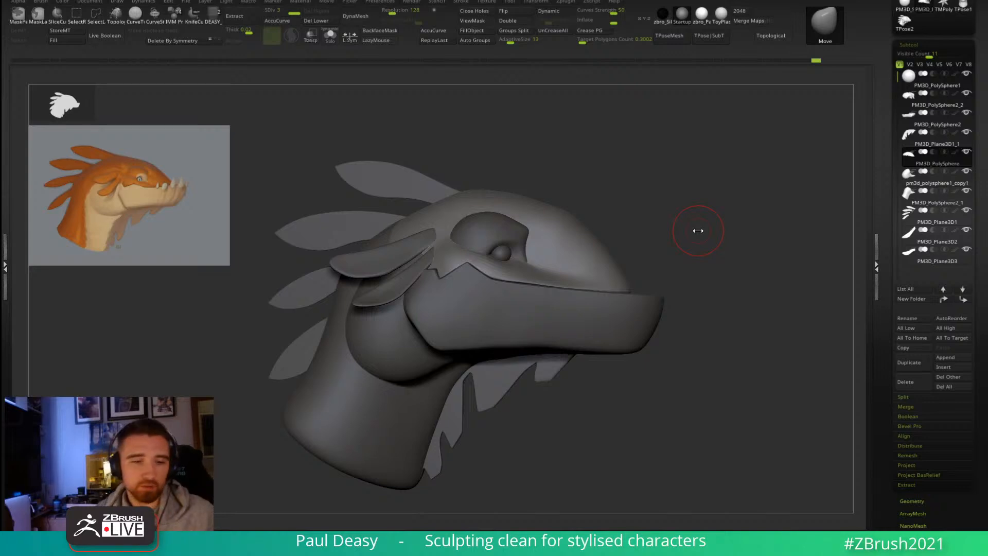
# Step: Select the neck subtool and adjust the back of the neck behind the ear fins with the Move brush
pyautogui.moveTo(335, 272); pyautogui.dragTo(401, 293, button='right')
pyautogui.keyDown('alt'); pyautogui.click(361, 322); pyautogui.keyUp('alt')
pyautogui.press('space')
pyautogui.moveTo(374, 276); pyautogui.dragTo(416, 257)
pyautogui.moveTo(528, 286); pyautogui.dragTo(419, 283)
pyautogui.moveTo(426, 229); pyautogui.dragTo(431, 231)
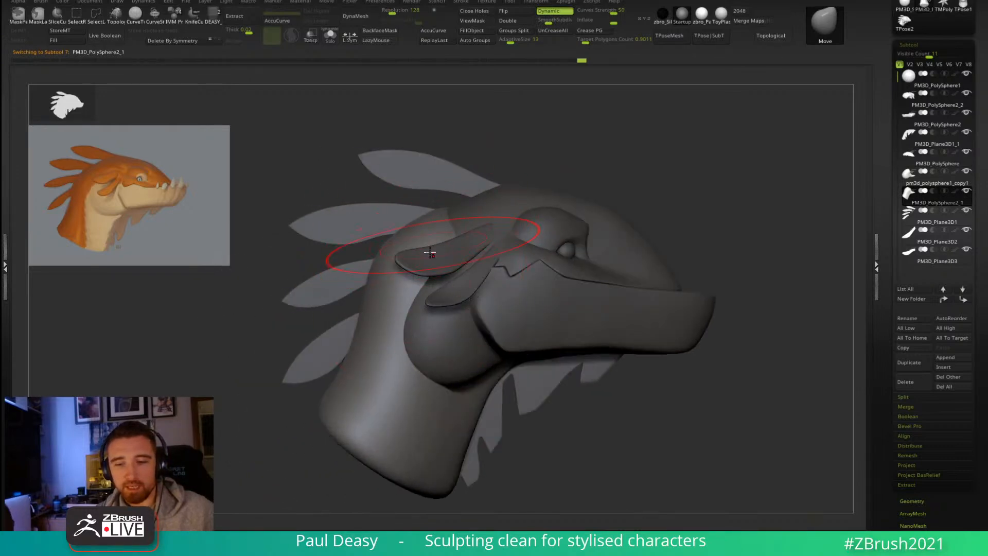
pyautogui.hotkey('ctrl', 'z')
pyautogui.moveTo(337, 280)
pyautogui.mouseDown()
pyautogui.moveTo(417, 281)
pyautogui.moveTo(421, 293)
pyautogui.mouseUp()
pyautogui.moveTo(534, 344); pyautogui.dragTo(495, 353)
pyautogui.moveTo(728, 403)
pyautogui.mouseDown()
pyautogui.moveTo(638, 376)
pyautogui.moveTo(601, 330)
pyautogui.moveTo(613, 355)
pyautogui.mouseUp()
pyautogui.press('space')
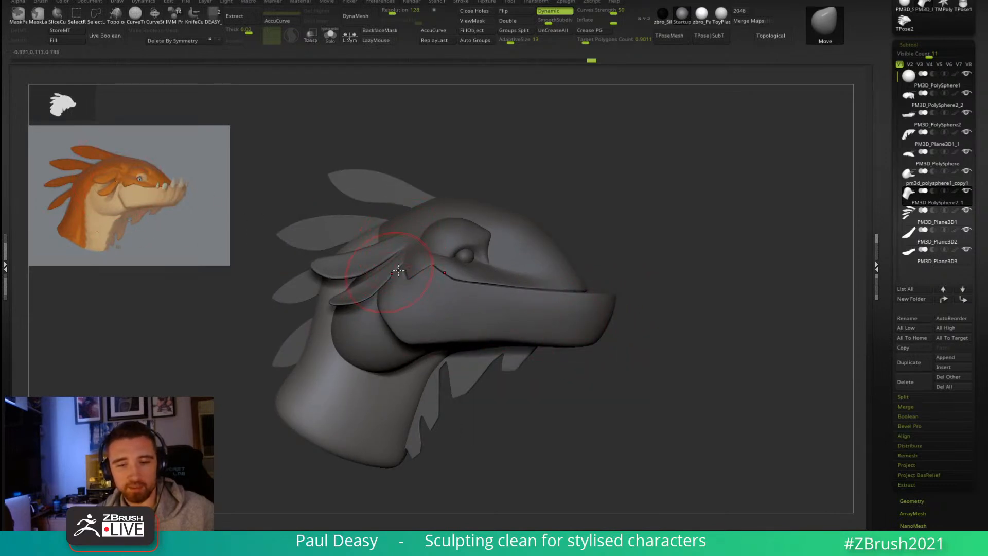
pyautogui.keyDown('ctrl'); pyautogui.moveTo(423, 258); pyautogui.dragTo(454, 265, button='right'); pyautogui.keyUp('ctrl')
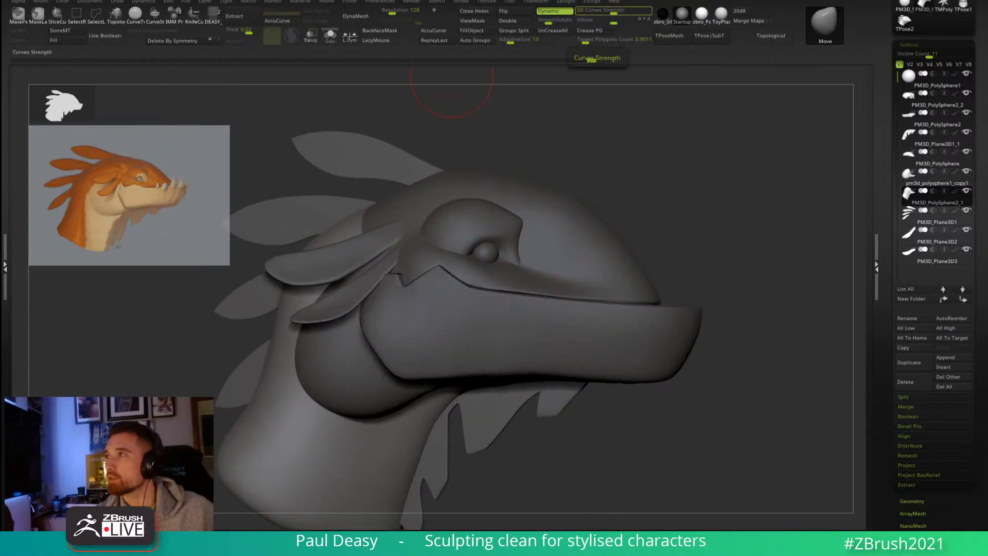
# Step: Switch to the dragon head reference in Photos, examine its snout and teeth enlarged, and move the image window off the model
pyautogui.hotkey('alt', 'Tab')
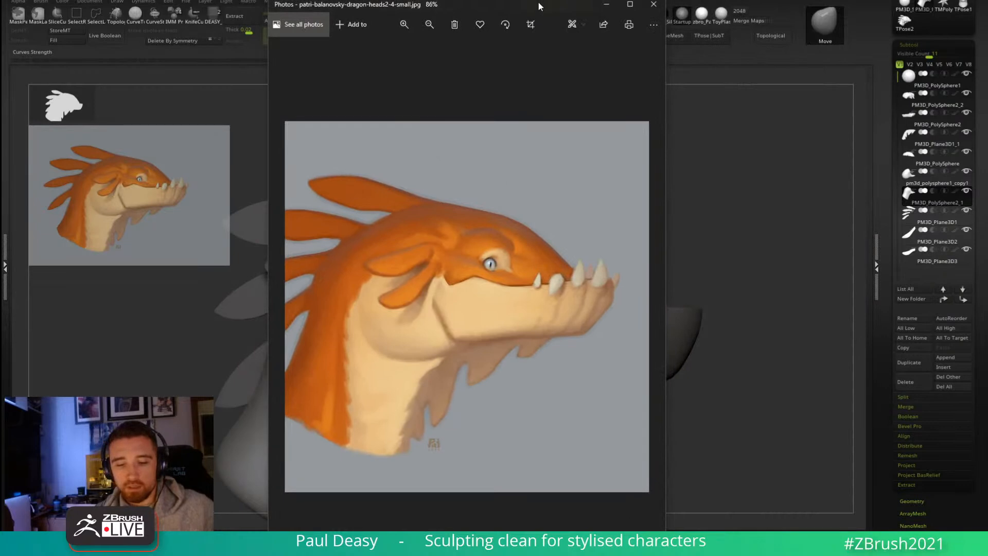
pyautogui.scroll(2, 526, 266)
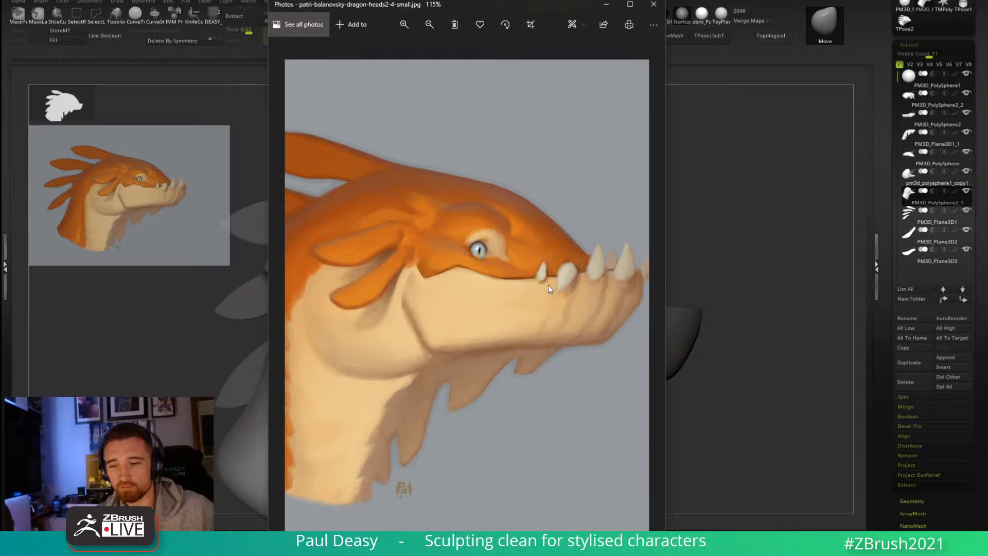
pyautogui.moveTo(538, 7)
pyautogui.mouseDown()
pyautogui.moveTo(519, 47)
pyautogui.moveTo(875, 0)
pyautogui.mouseUp()
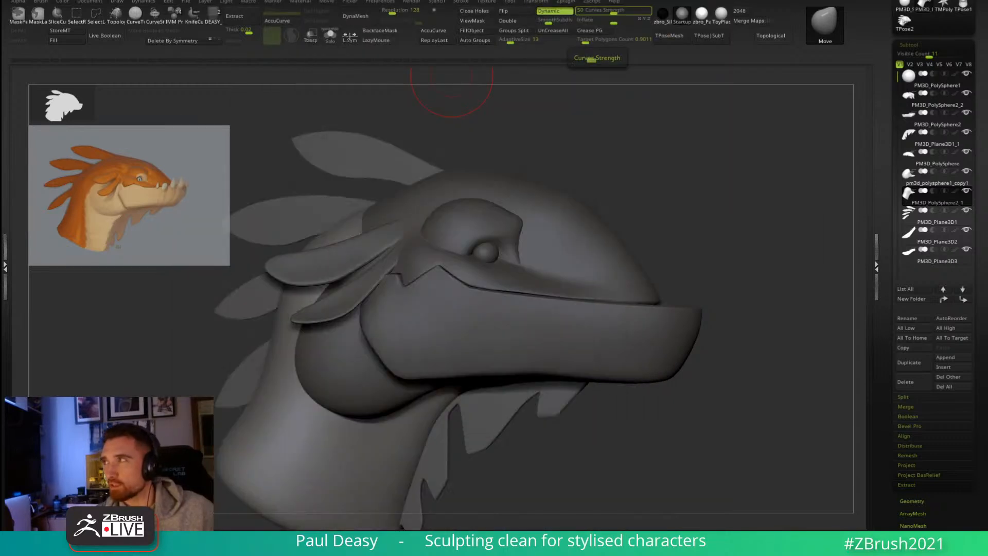
# Step: Select the eyeball subtool and render a BPR preview of the whole head in side view
pyautogui.press('space')
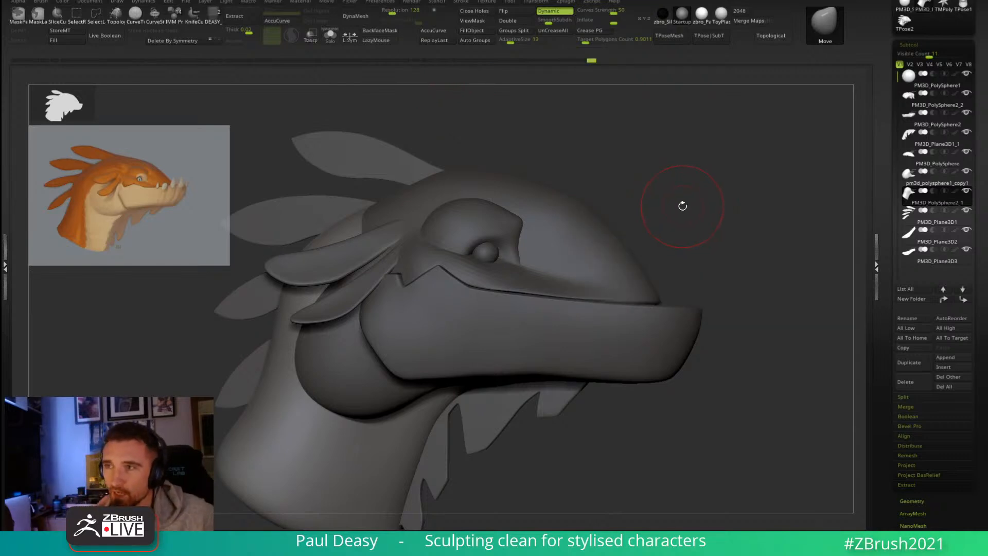
pyautogui.moveTo(732, 223)
pyautogui.mouseDown()
pyautogui.moveTo(691, 235)
pyautogui.moveTo(713, 229)
pyautogui.mouseUp()
pyautogui.press('space')
pyautogui.keyDown('alt'); pyautogui.click(498, 250); pyautogui.keyUp('alt')
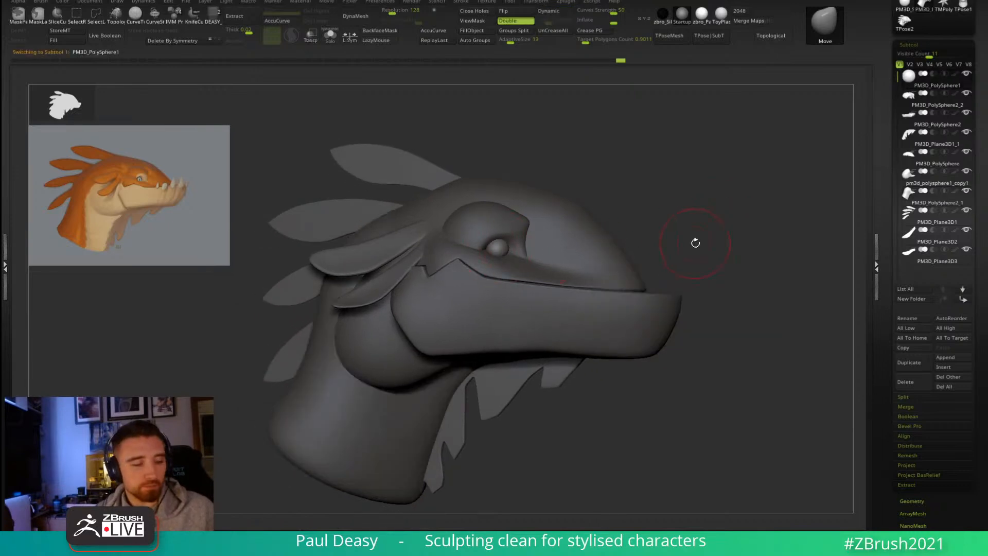
pyautogui.moveTo(696, 247); pyautogui.dragTo(693, 250)
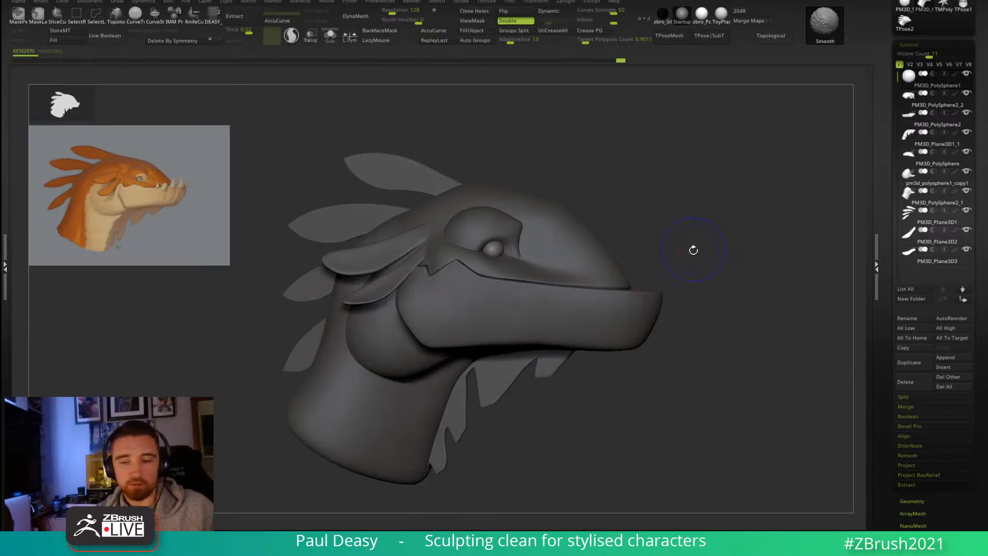